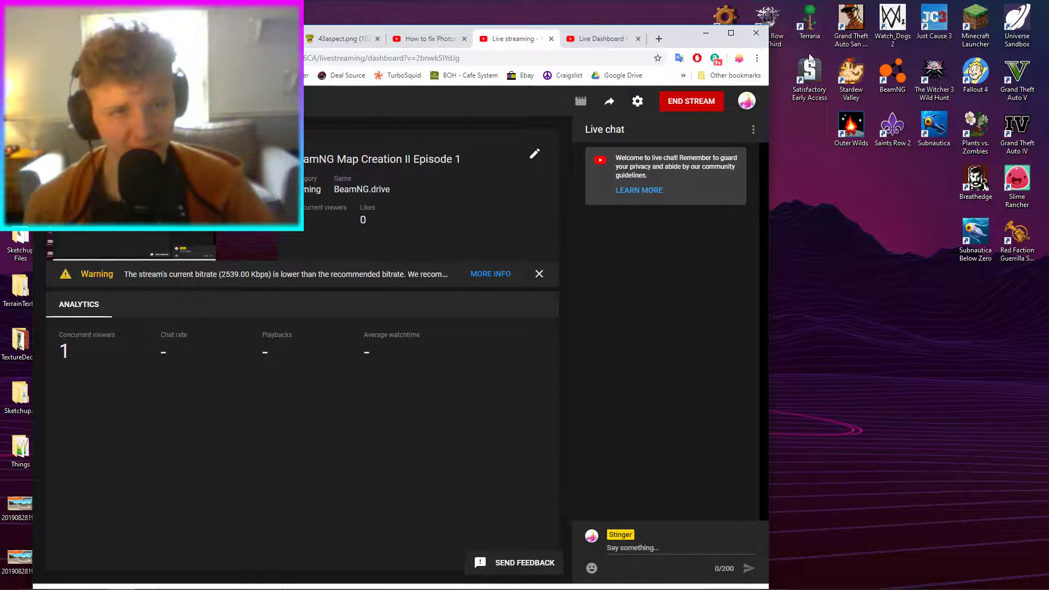
Minimize the browser and open the mods folder inside Documents' BeamNG.drive folder in File Explorer.
click(711, 34)
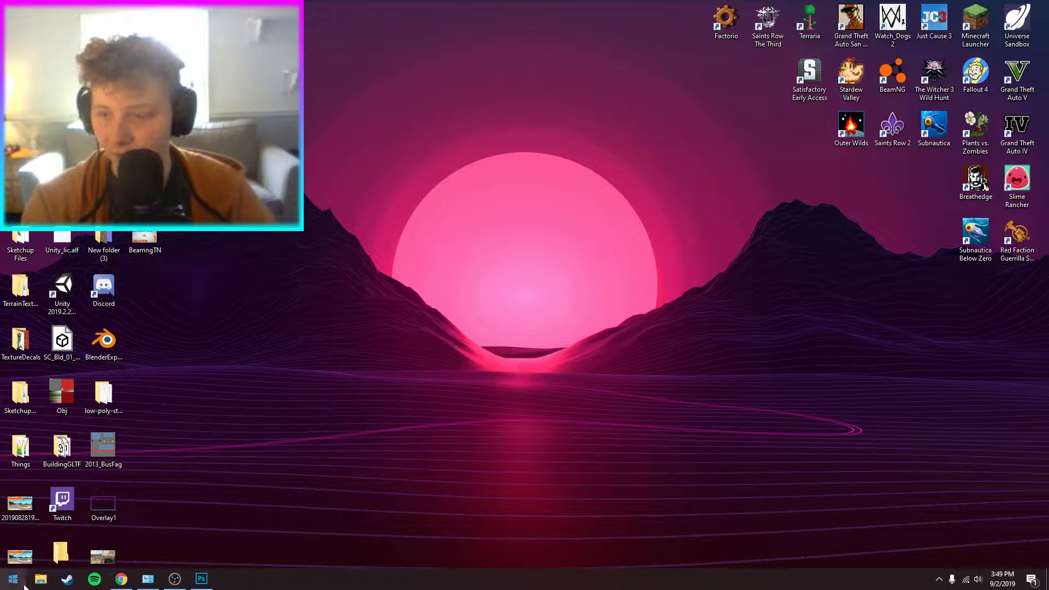
click(40, 578)
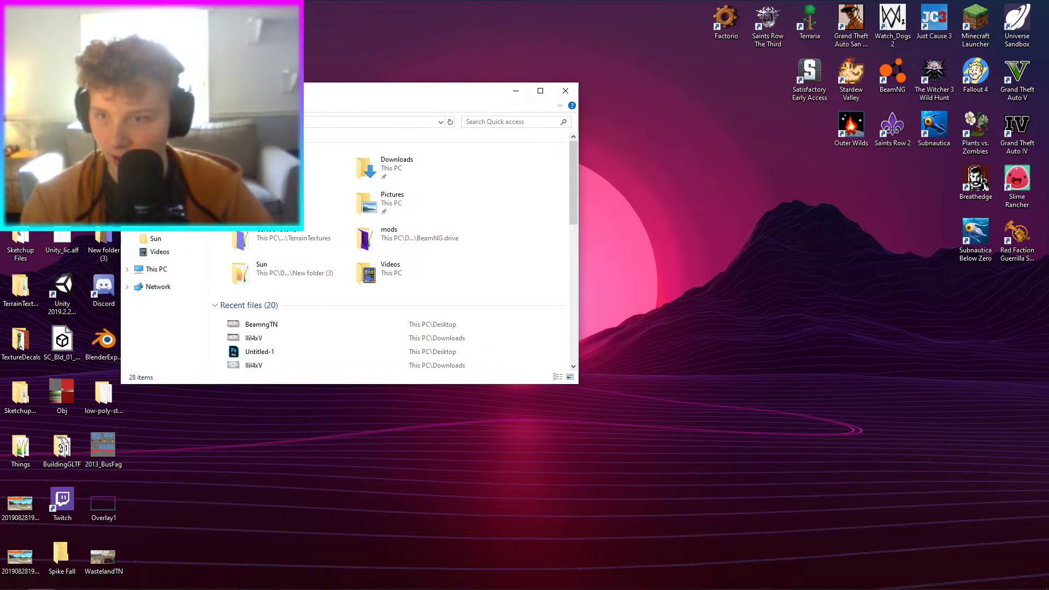
click(167, 174)
click(166, 186)
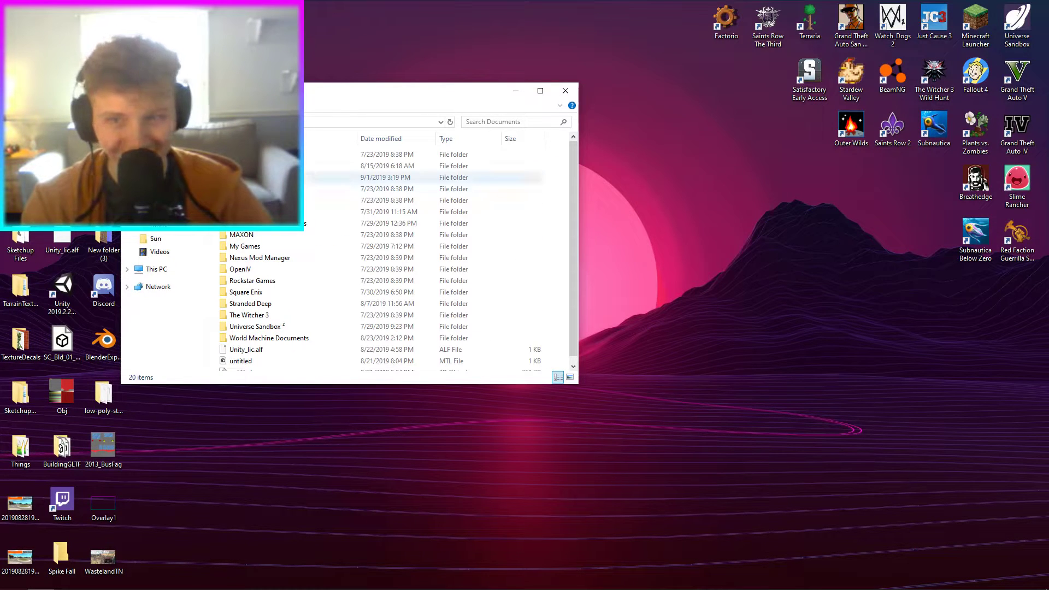
double_click(257, 178)
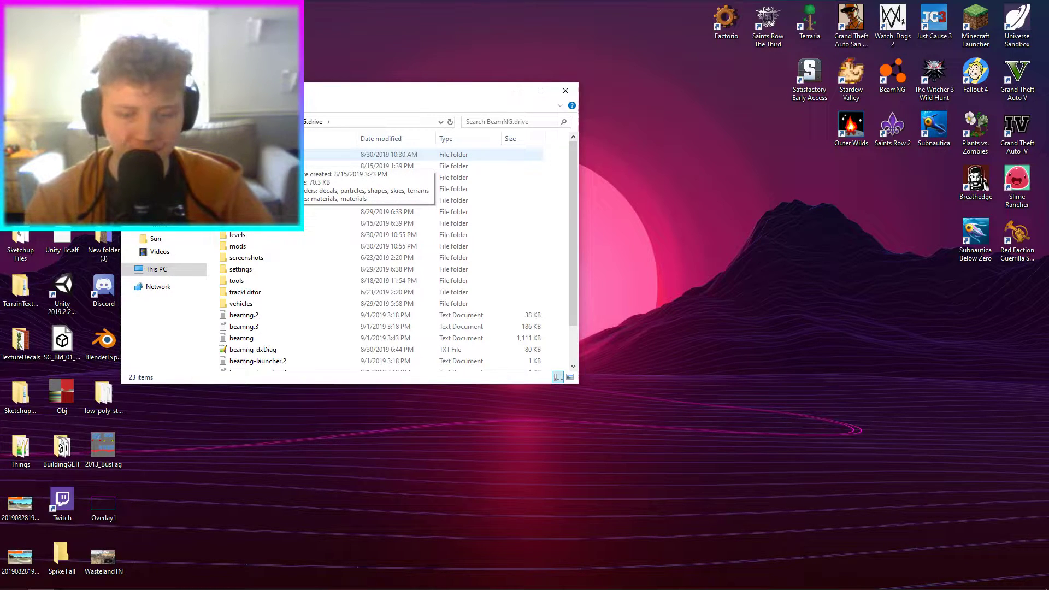
double_click(263, 246)
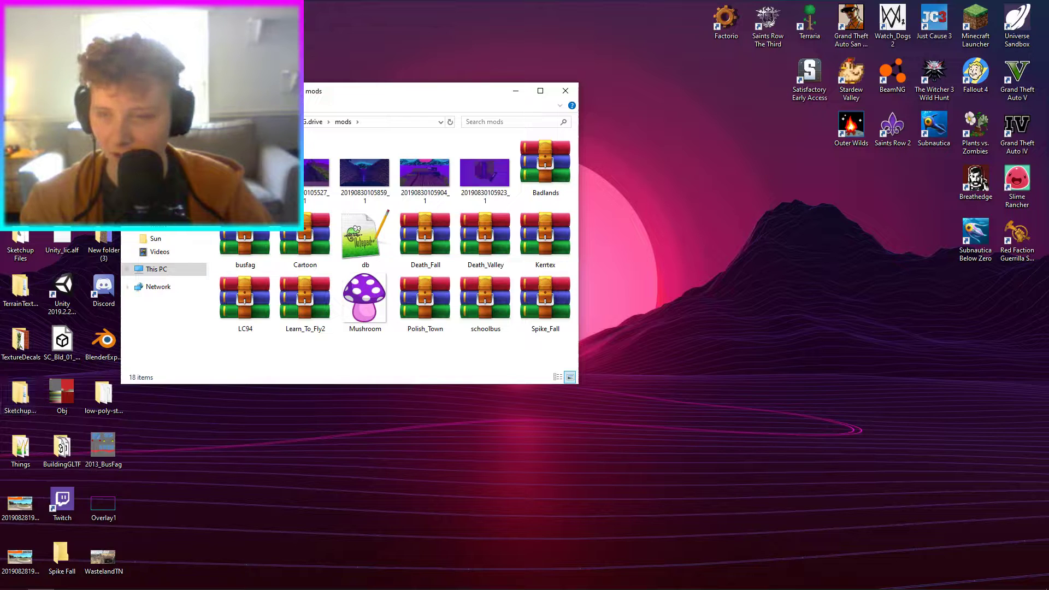
Search the computer for "death" and copy Death_Stairs.zip from the Downloads folder to the desktop.
mouse_move(41, 589)
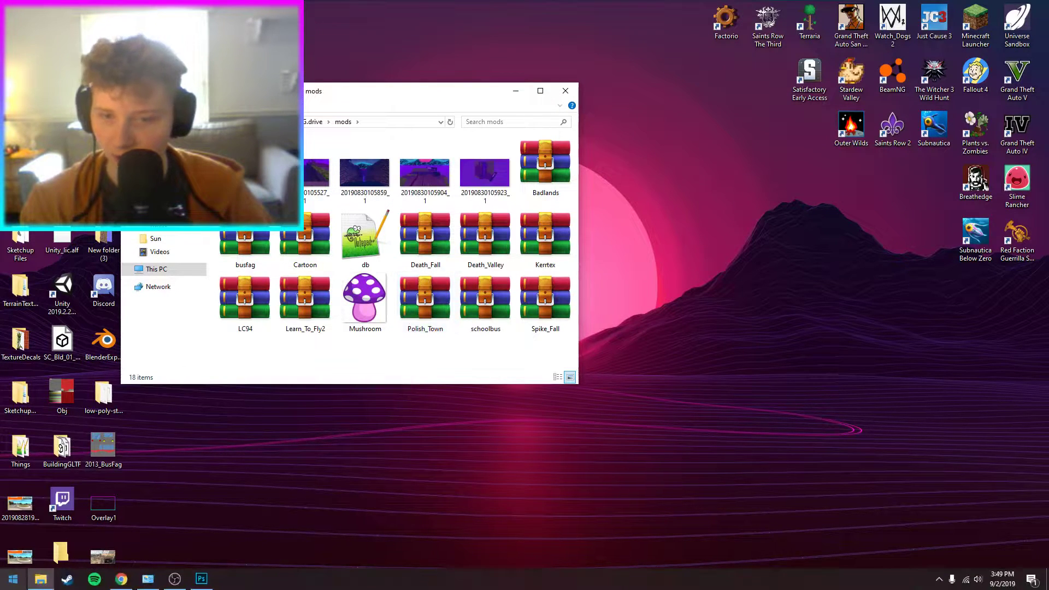
click(3, 575)
text(dea)
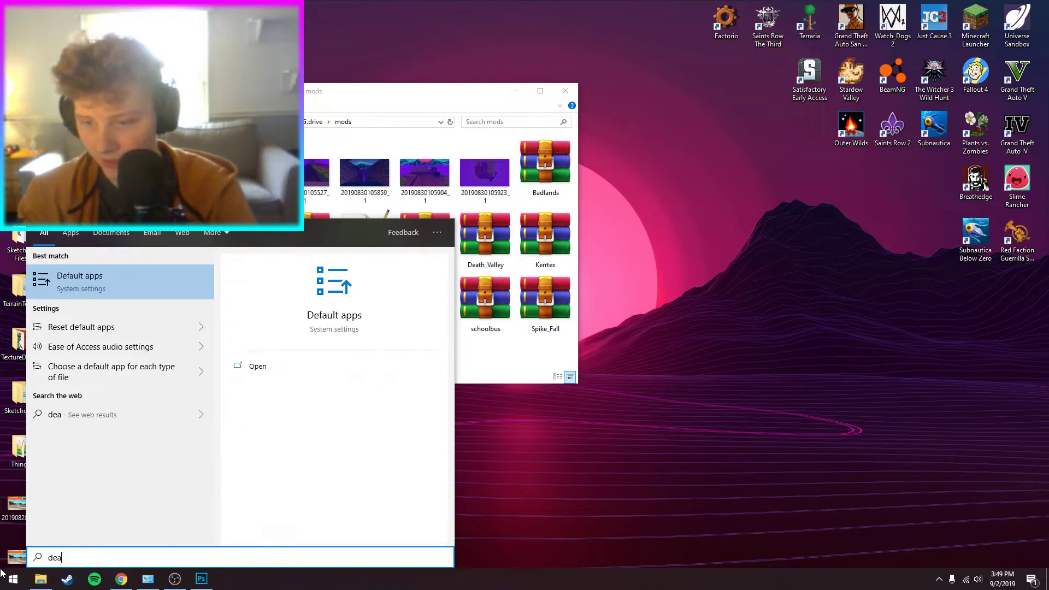
text(th)
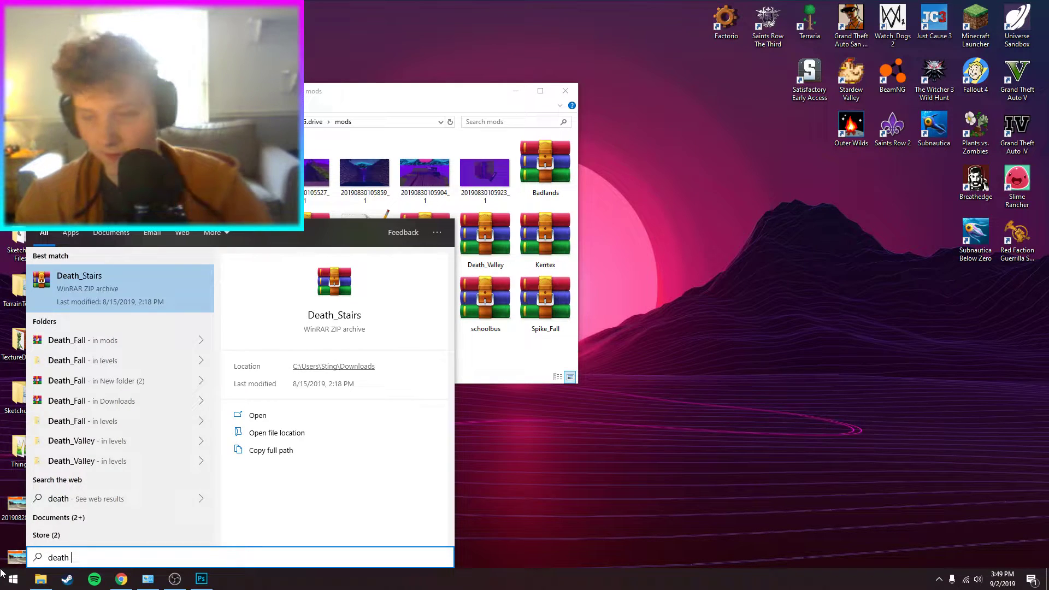
click(135, 310)
click(481, 273)
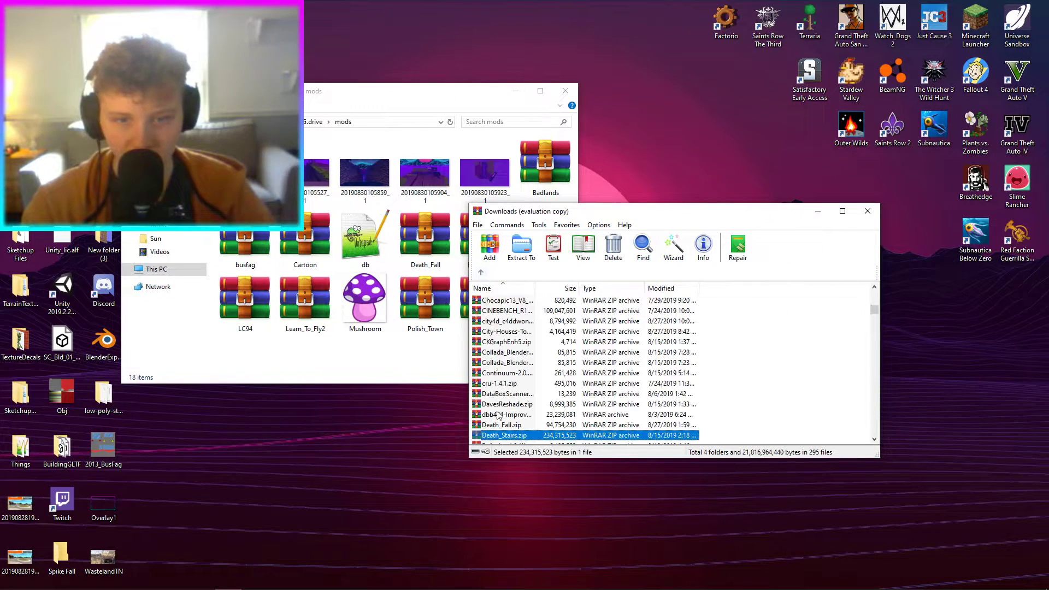
click(612, 45)
click(868, 211)
Create a new folder on the desktop named StraightOfDeath.
right_click(754, 397)
mouse_move(782, 353)
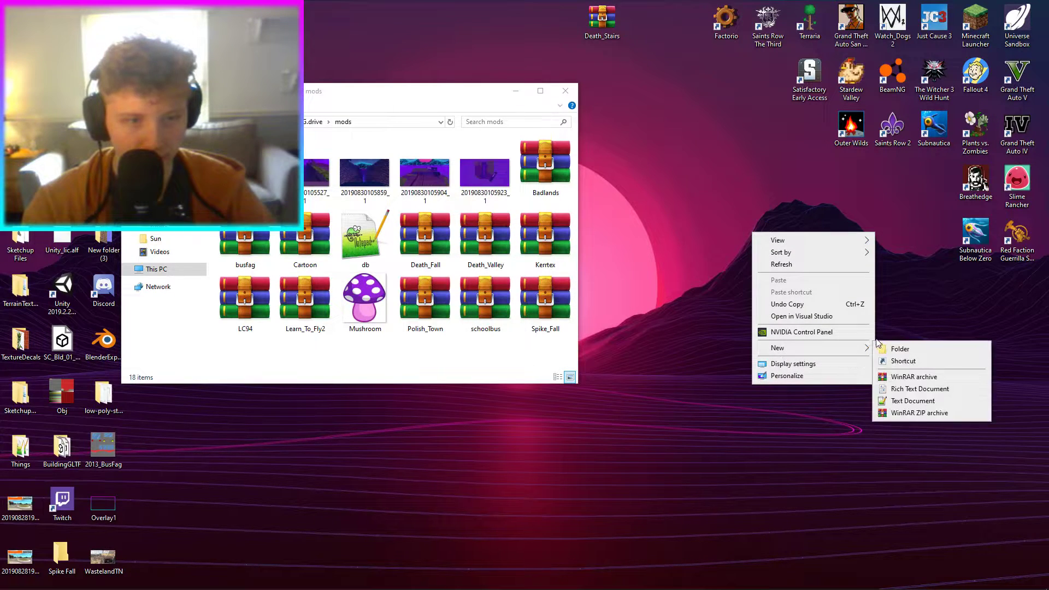
click(896, 348)
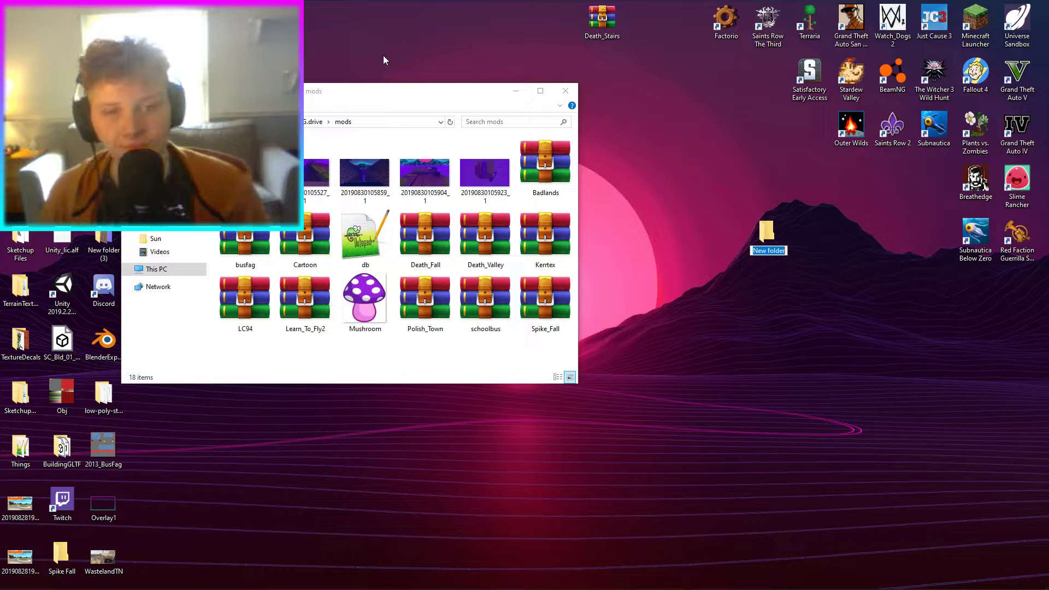
text(StraightO)
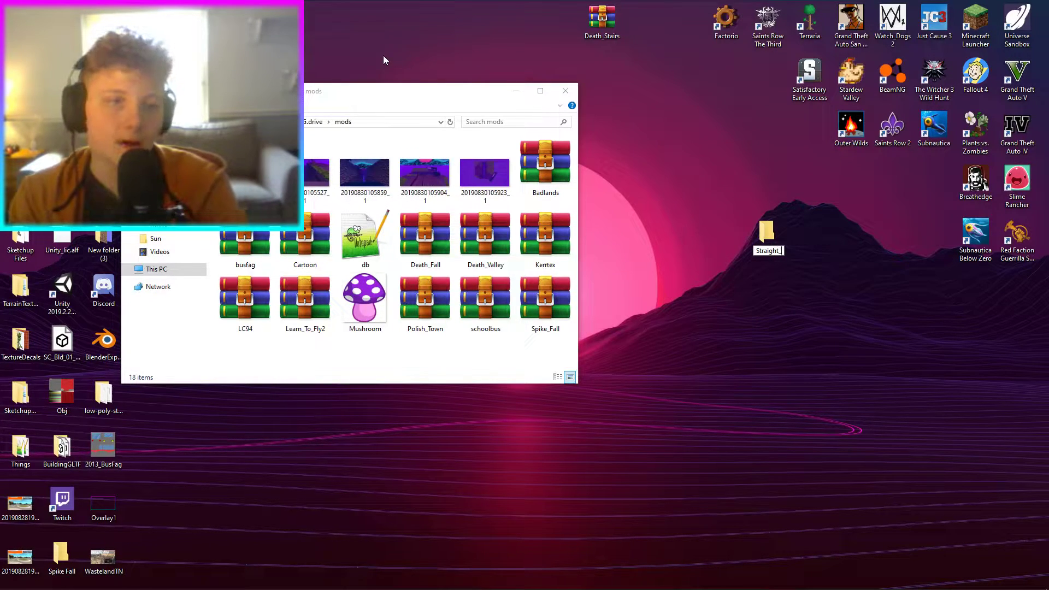
text(fDeat)
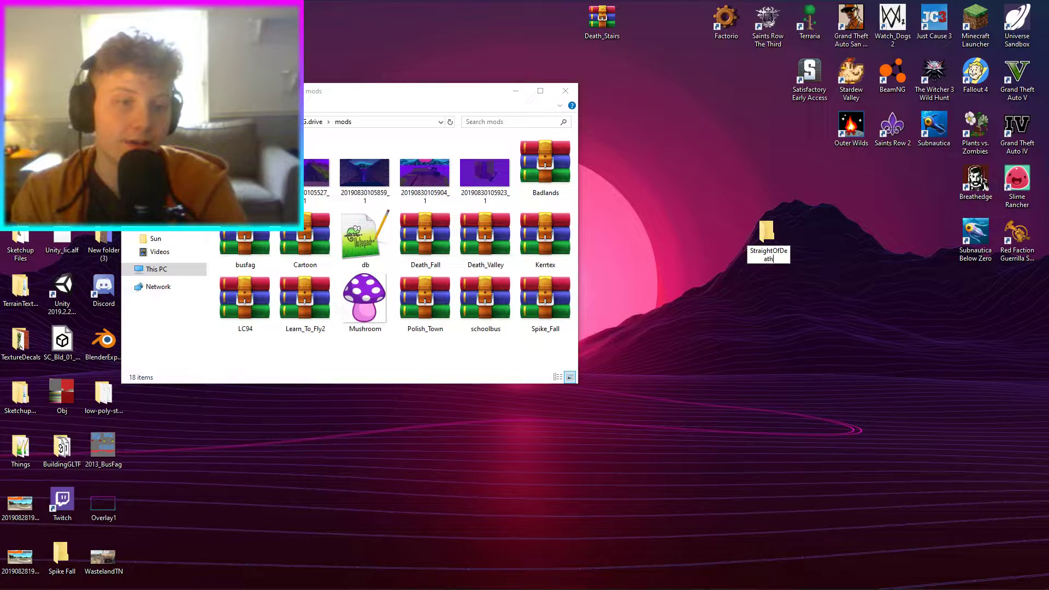
text(h)
key(Return)
Open the StraightOfDeath folder and move the Death_Stairs archive from the desktop into it.
double_click(766, 232)
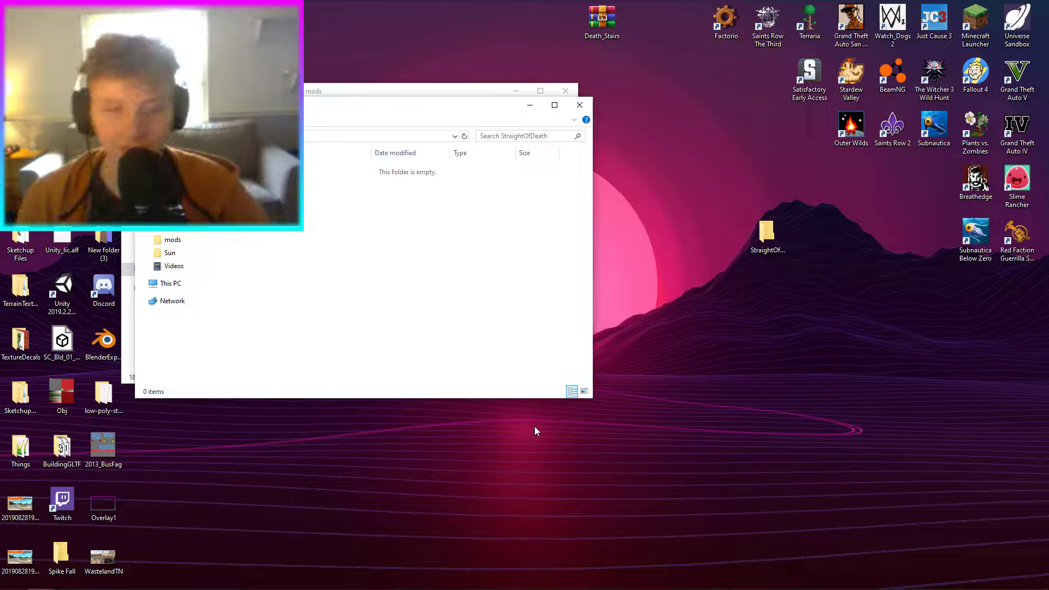
click(764, 230)
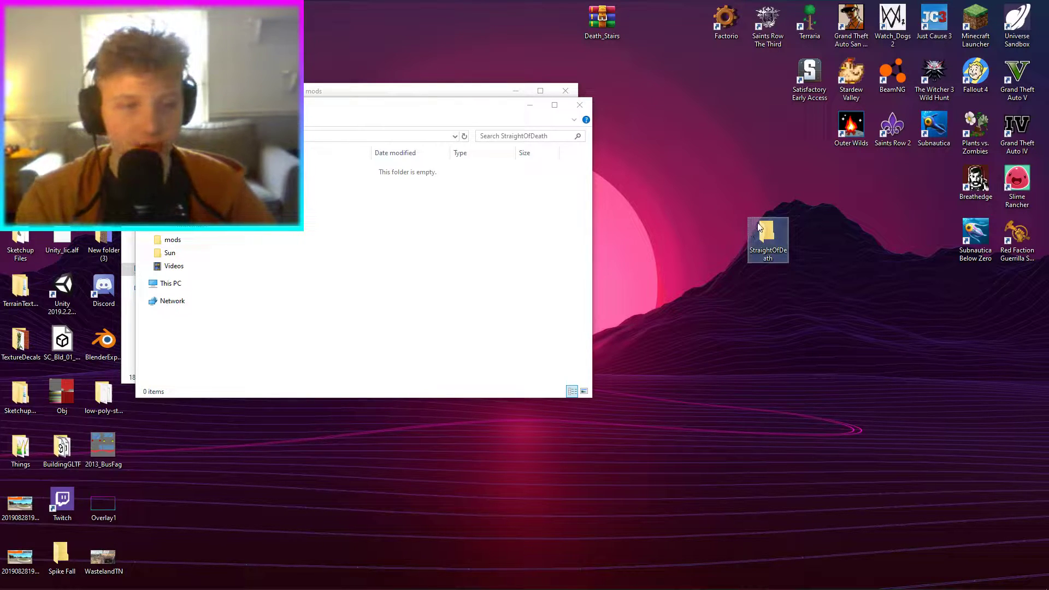
drag(745, 231, 662, 178)
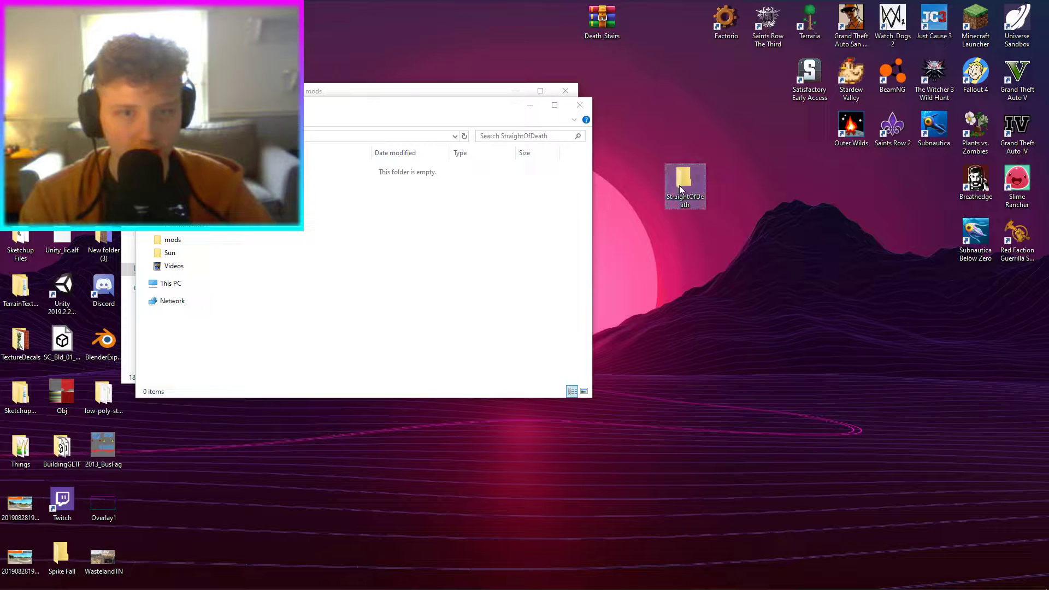
click(579, 145)
drag(415, 114, 656, 186)
drag(606, 23, 527, 329)
drag(538, 243, 627, 86)
drag(644, 24, 570, 290)
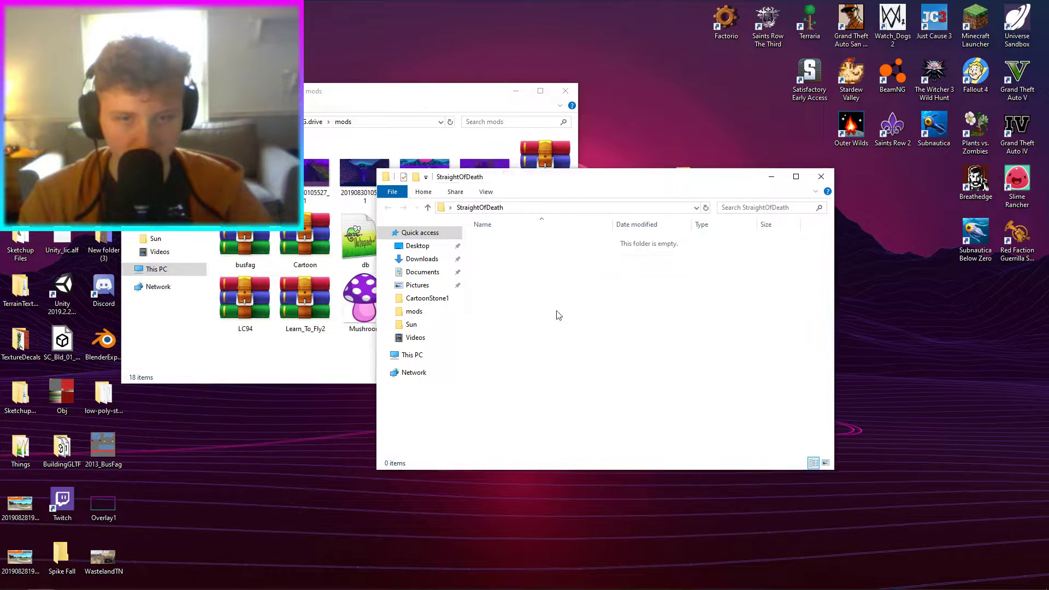
Rename the Death_Stairs archive as StraightOfDeath and copy the new name to the clipboard.
right_click(599, 242)
click(617, 465)
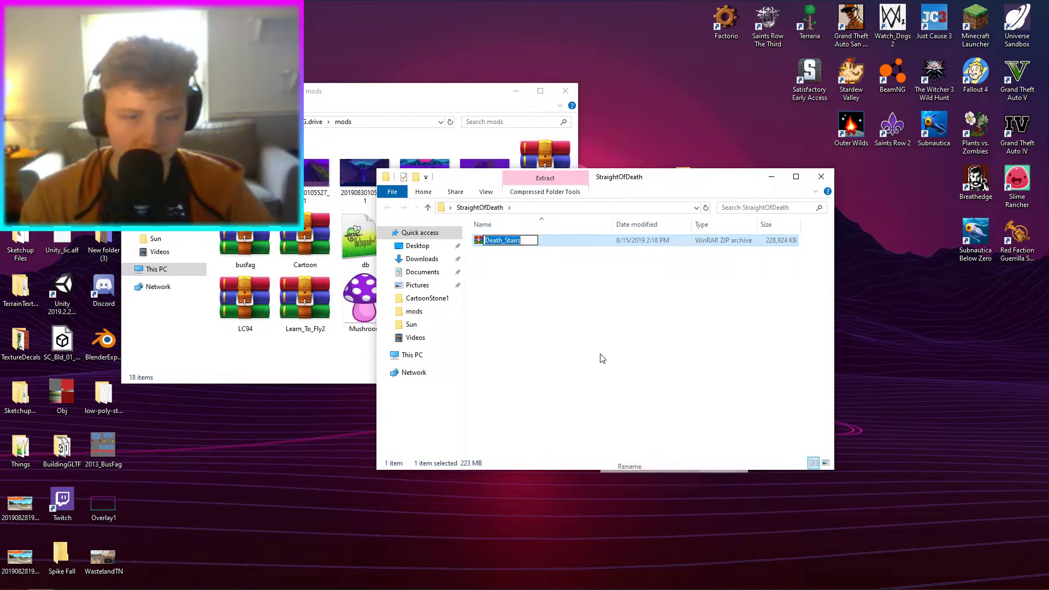
text(Straight)
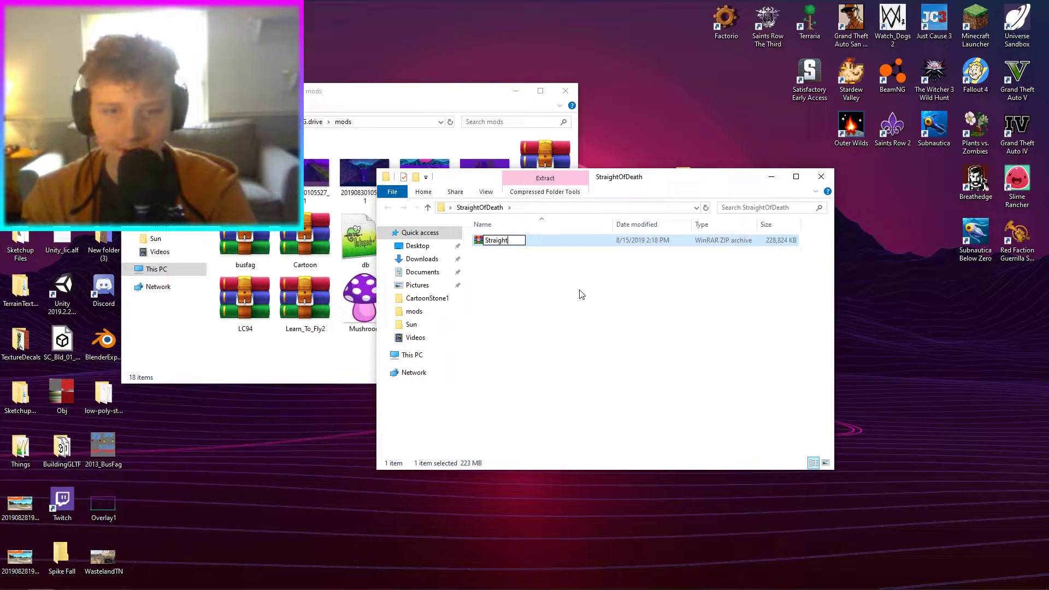
text(OfDeath)
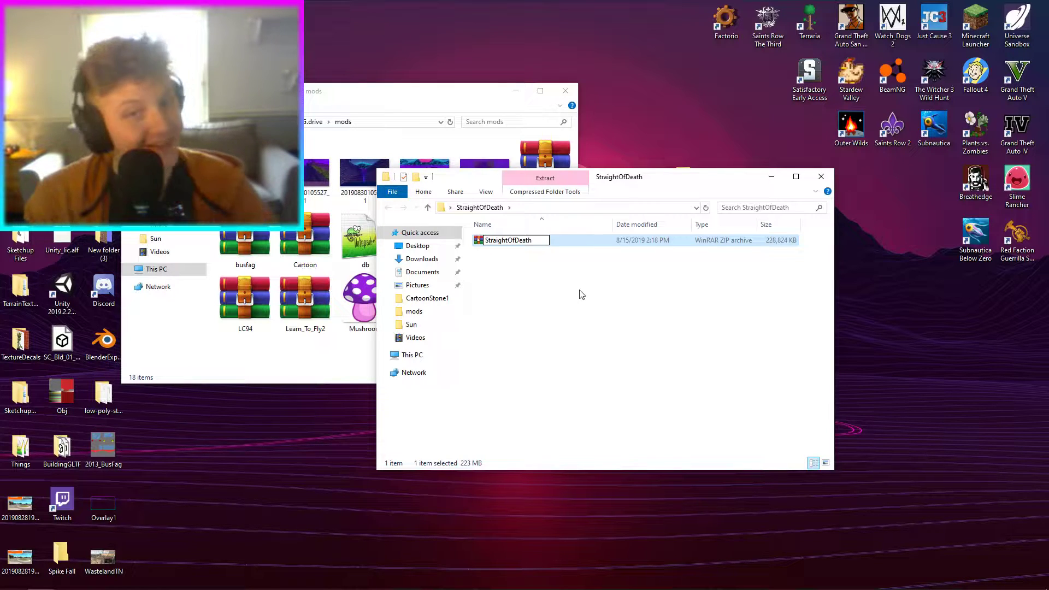
key(ctrl+a)
key(ctrl+c)
key(Return)
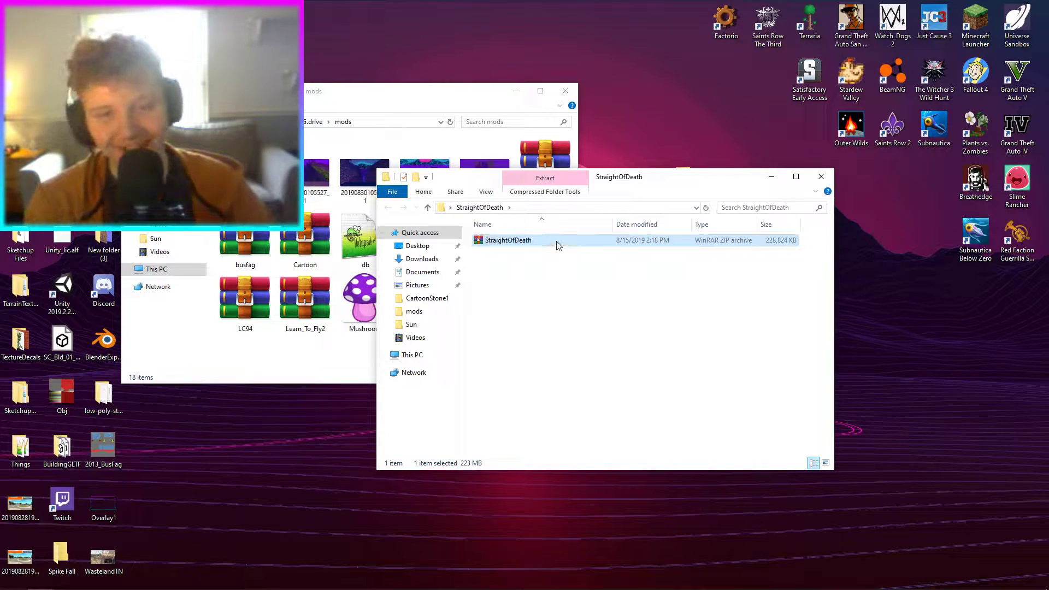
Open the StraightOfDeath archive in WinRAR and delete its mod_info folder.
double_click(557, 241)
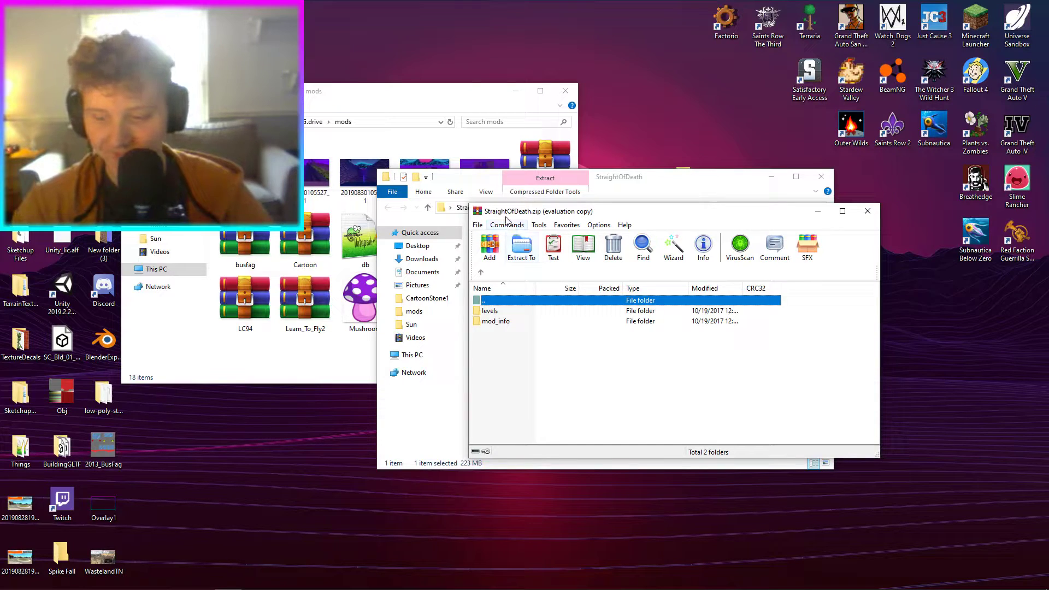
click(517, 322)
key(Delete)
key(Return)
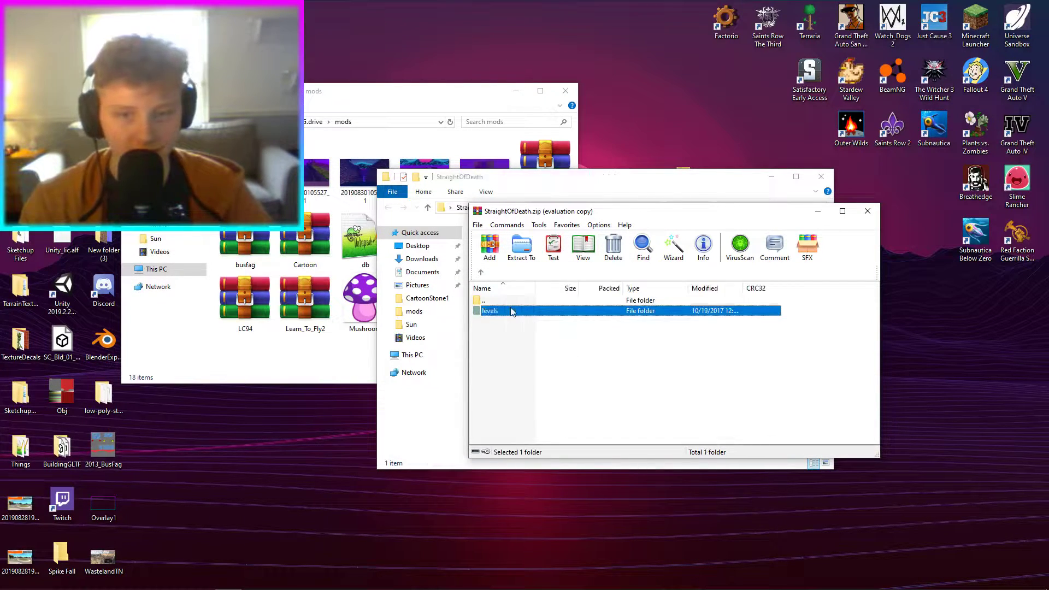
Rename the Death_Stairs folder inside the archive's levels folder as StraightOfDeath using the copied name.
double_click(513, 311)
click(489, 312)
right_click(510, 341)
right_click(512, 308)
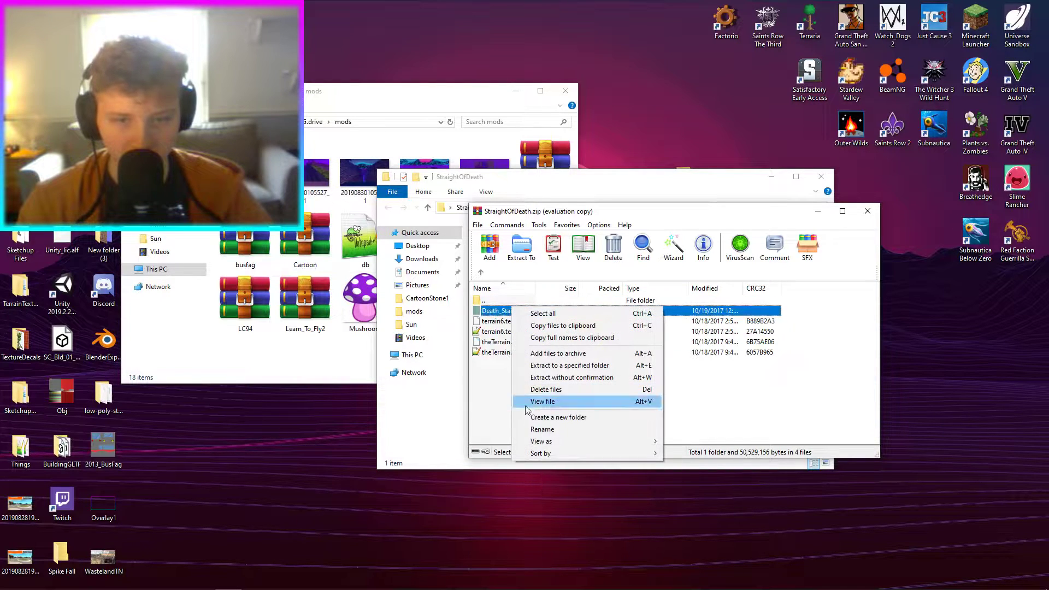
click(530, 428)
key(ctrl+v)
key(Return)
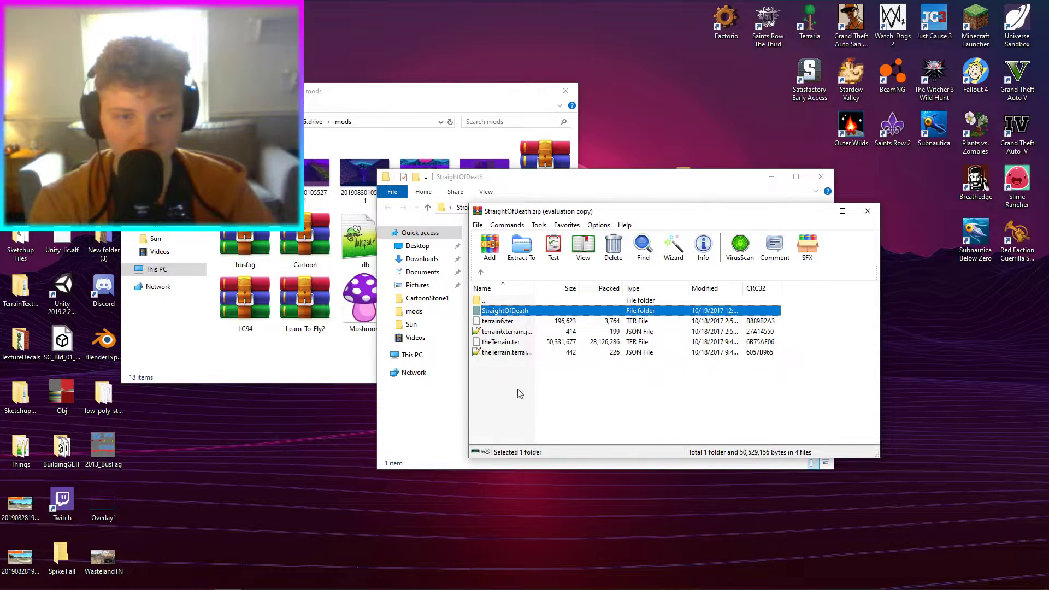
Delete the terrain6 and theTerrain TER and JSON files from the archive's levels folder.
drag(519, 394, 511, 325)
key(Delete)
key(Return)
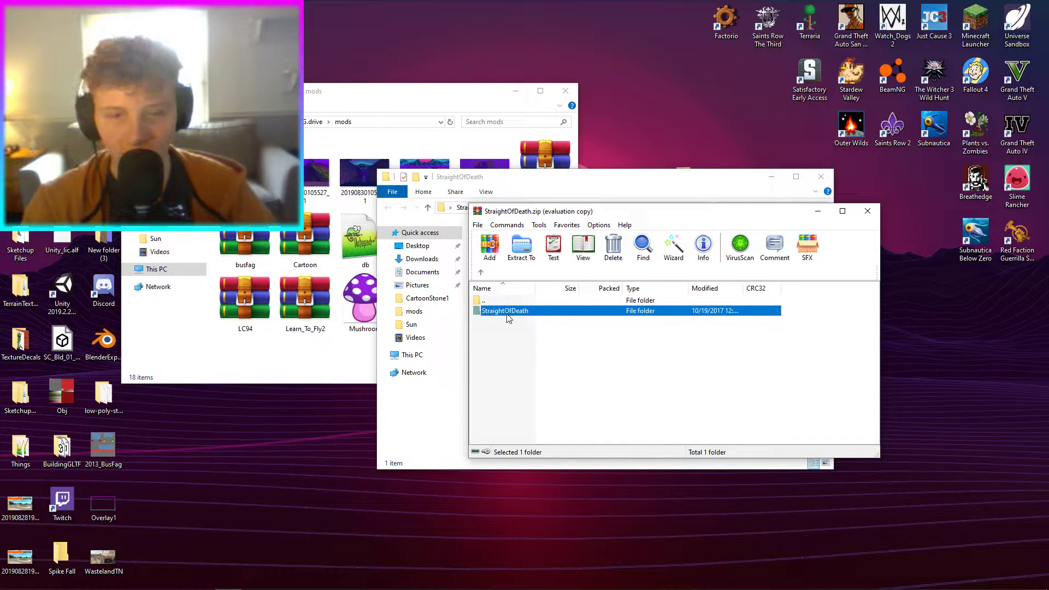
Inside the StraightOfDeath level folder, replace Death_Stairs with StraightOfDeath in the preview JPEG's file name.
double_click(507, 313)
click(494, 326)
right_click(493, 326)
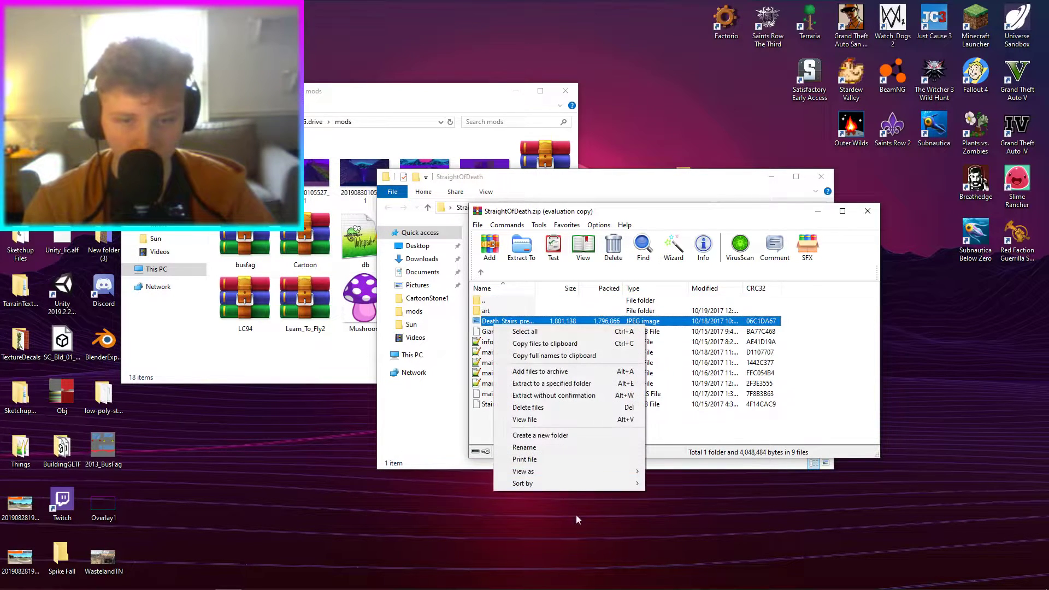
click(513, 448)
drag(515, 324, 307, 338)
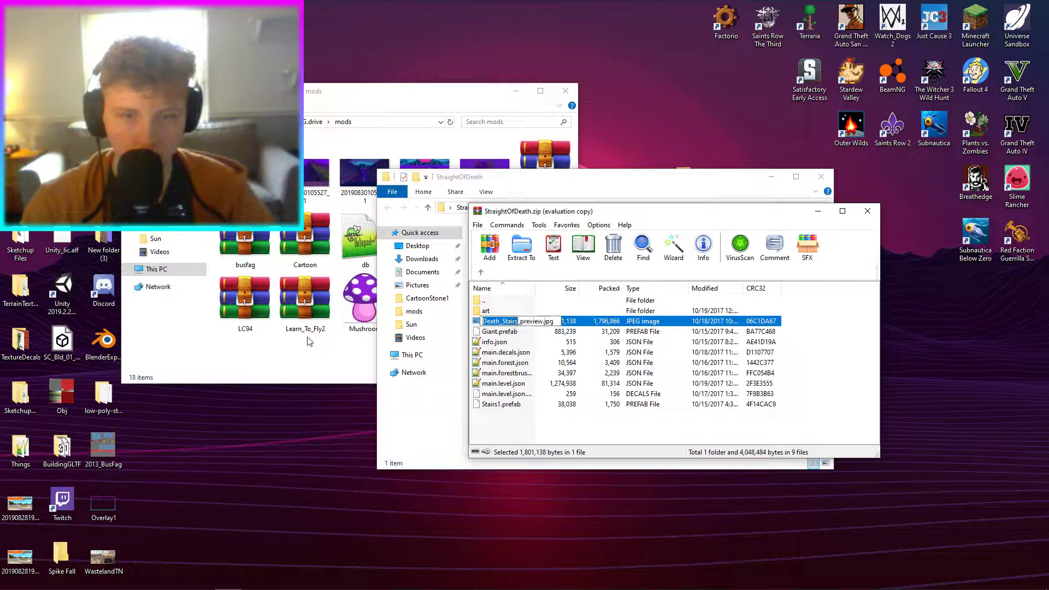
key(ctrl+v)
key(Return)
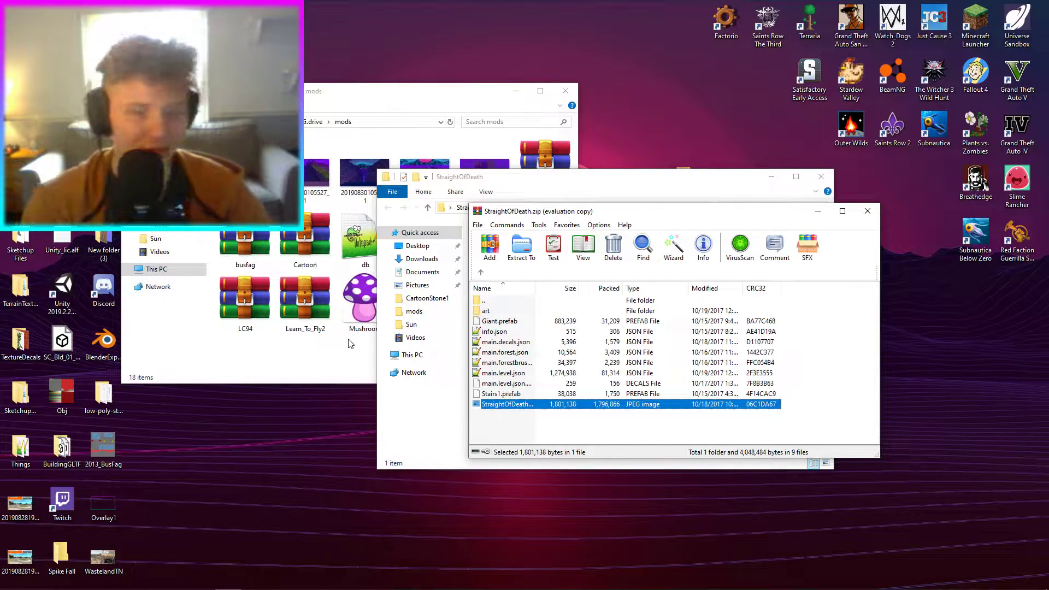
Delete Stairs1.prefab from the StraightOfDeath level folder in the archive.
click(493, 394)
right_click(492, 394)
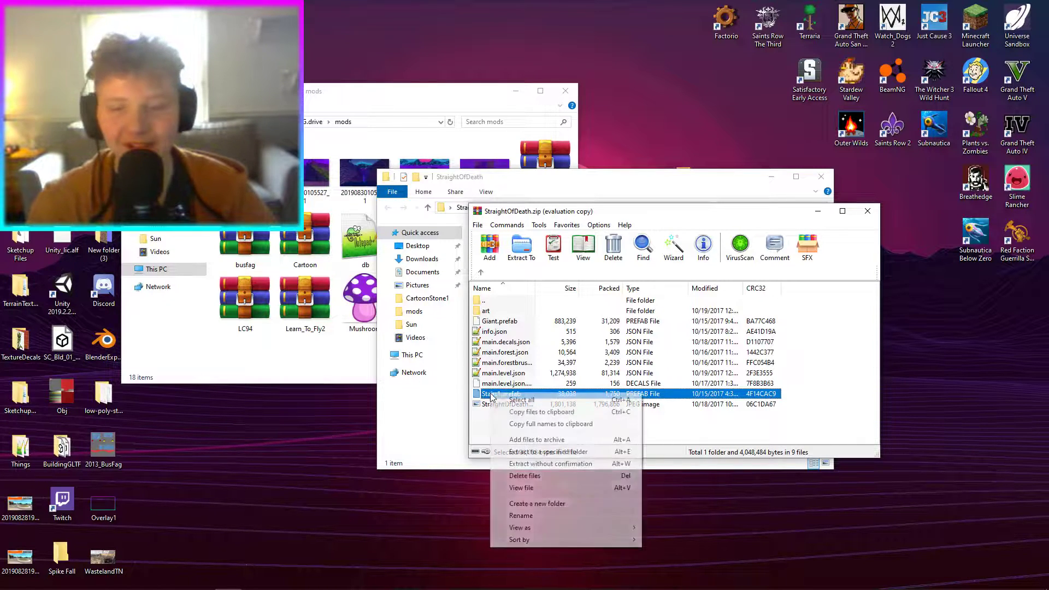
click(504, 395)
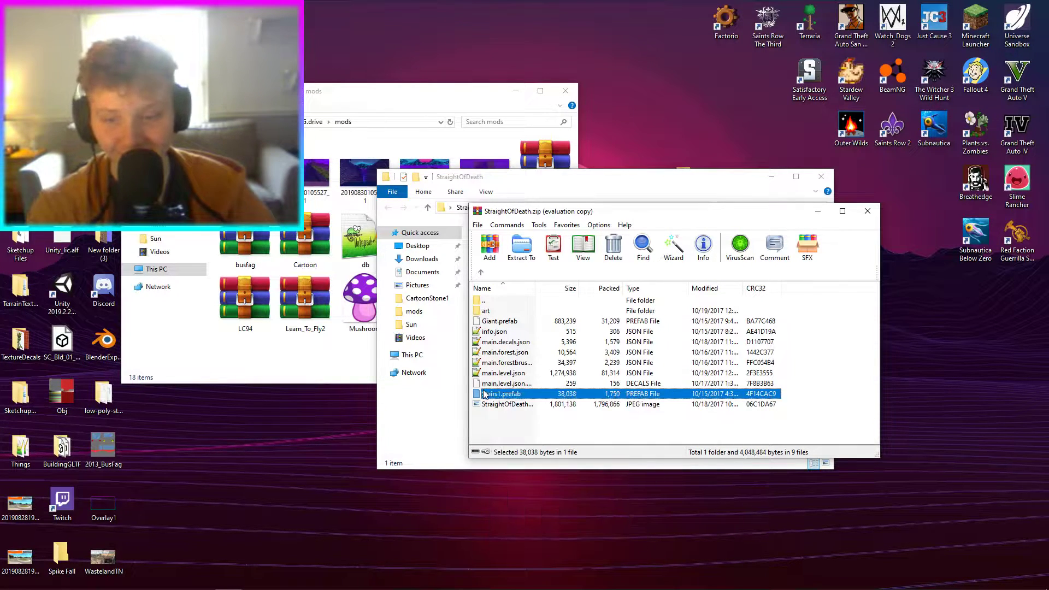
key(Delete)
key(Return)
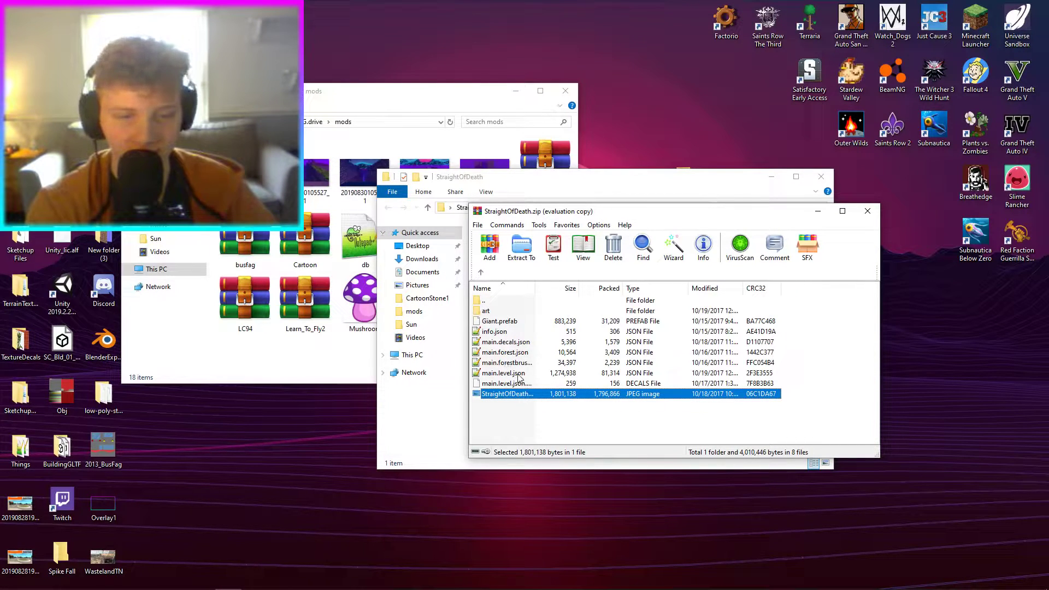
Open main.level.json from the archive and replace every occurrence of Death_Stairs with StraightOfDeath.
double_click(508, 373)
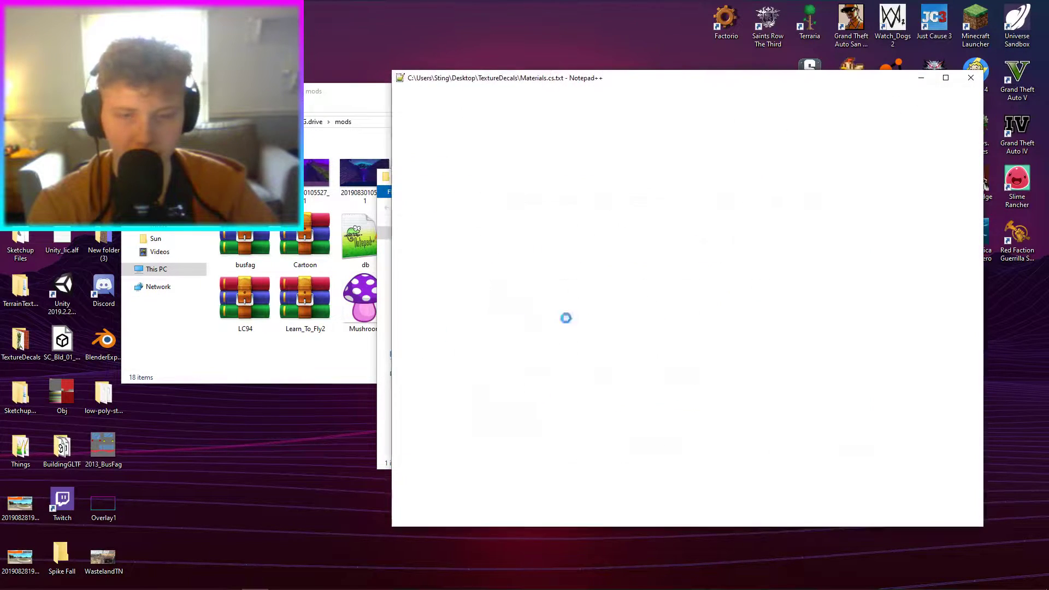
scroll(568, 250, down, 20)
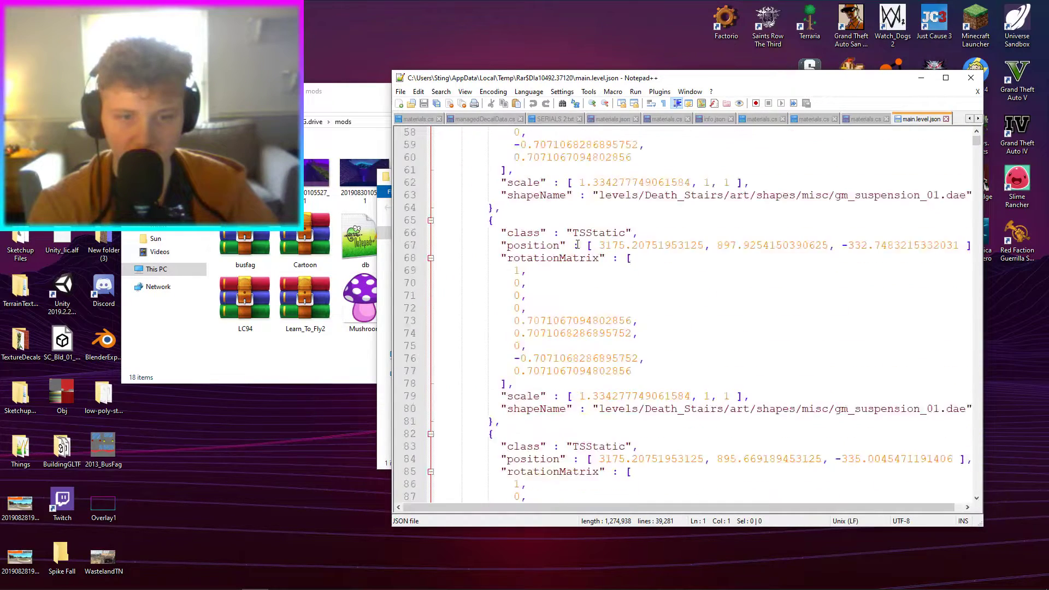
double_click(663, 183)
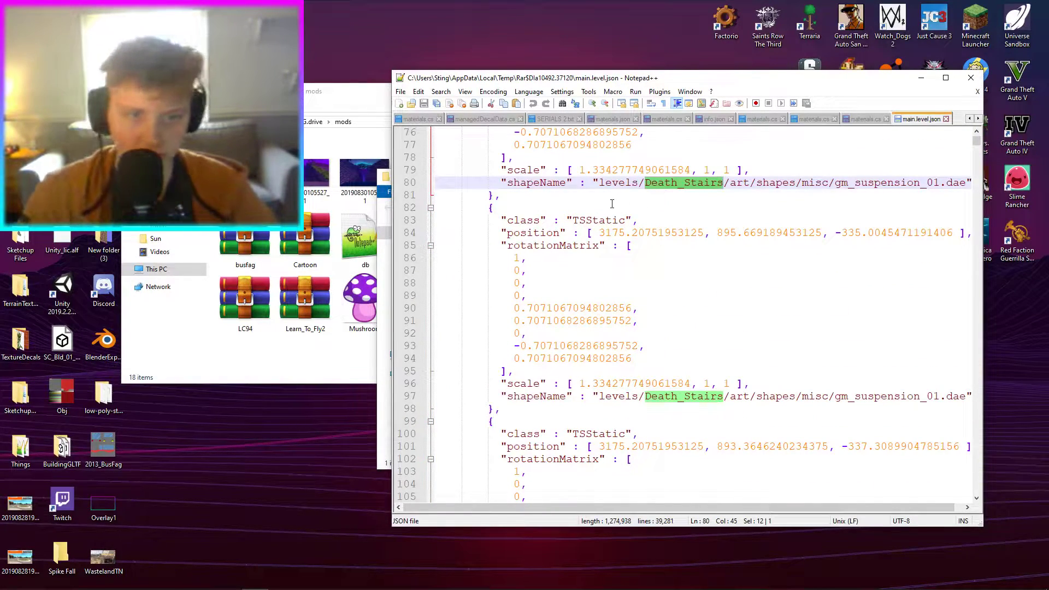
key(ctrl+h)
double_click(661, 269)
text(StraightOfDeath)
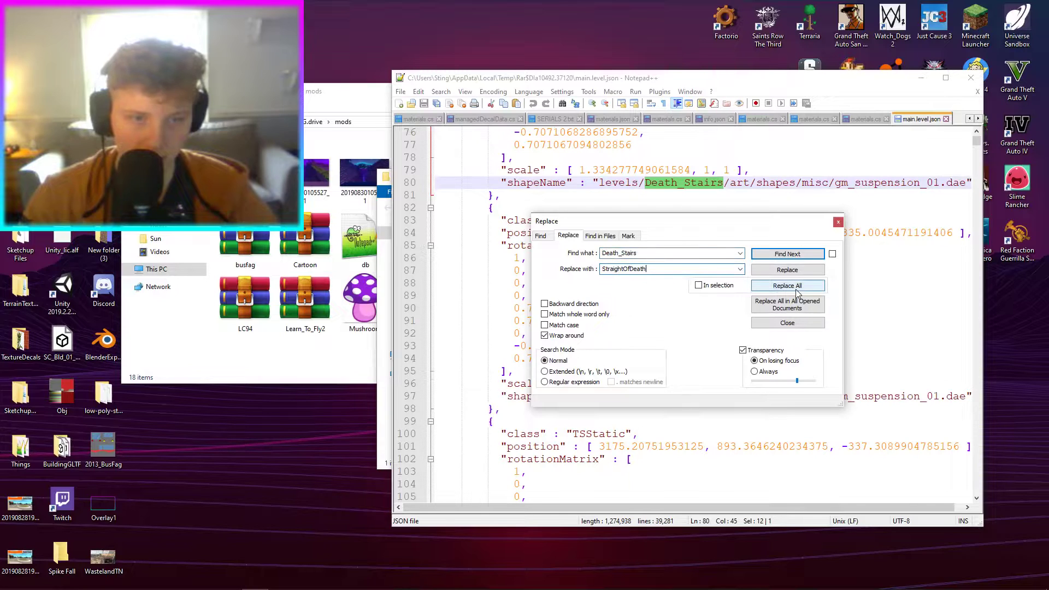
click(787, 286)
click(838, 222)
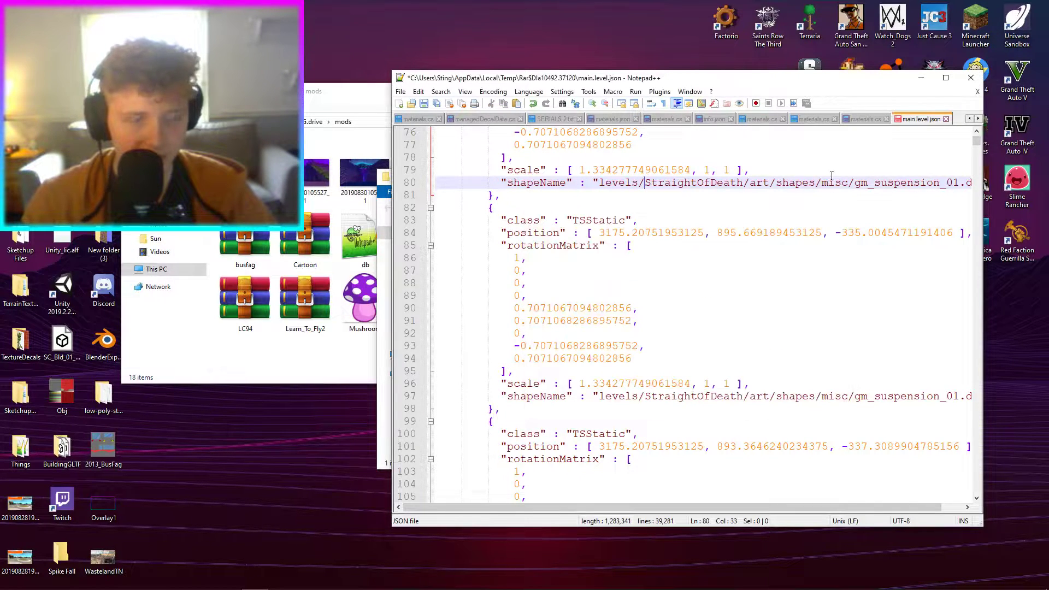
Save main.level.json, close the editor and update the edited file in the StraightOfDeath archive.
key(ctrl+s)
click(953, 79)
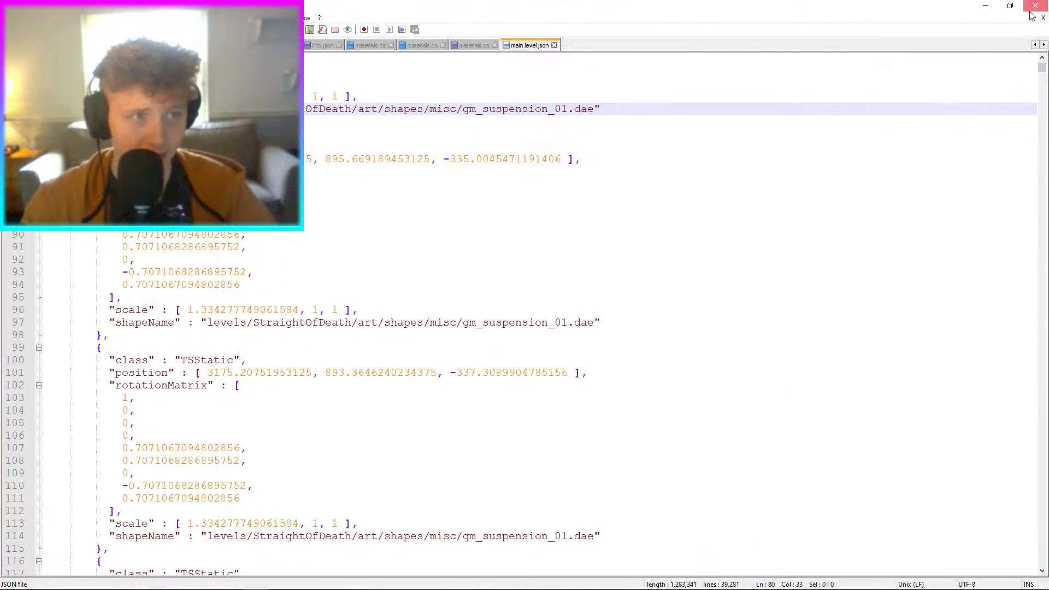
click(1036, 8)
click(486, 336)
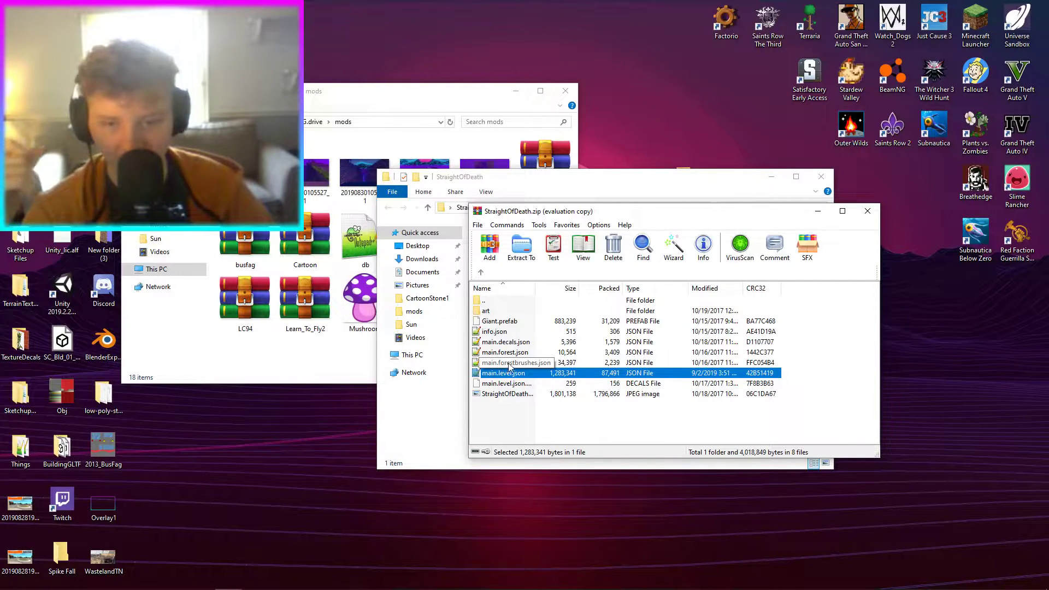
In the archive's info.json, replace the map title, clear the stairs description and put StraightOfDeath in the preview image's file name.
double_click(495, 331)
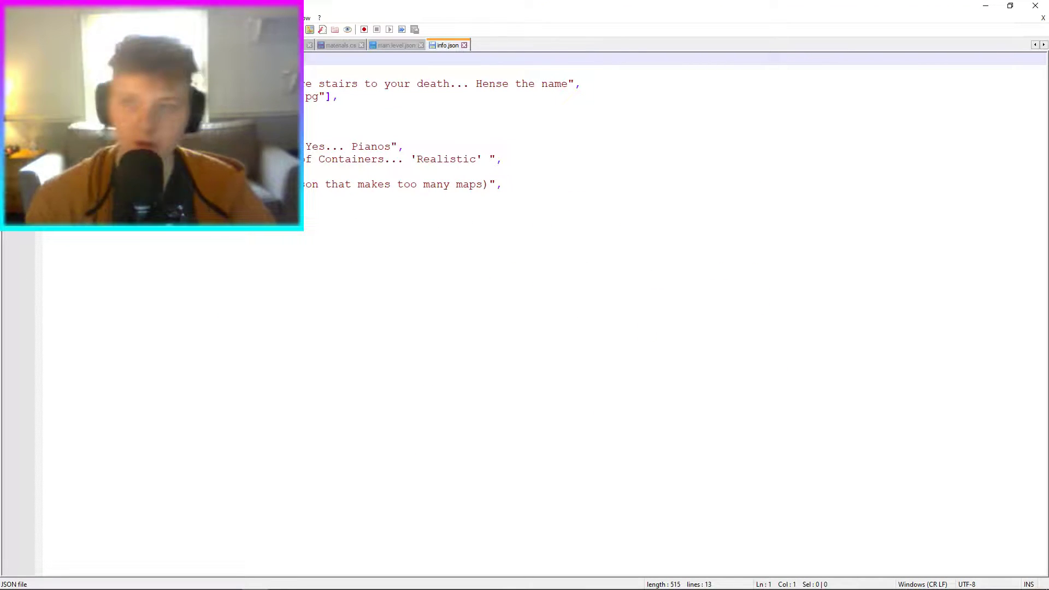
drag(136, 71, 214, 71)
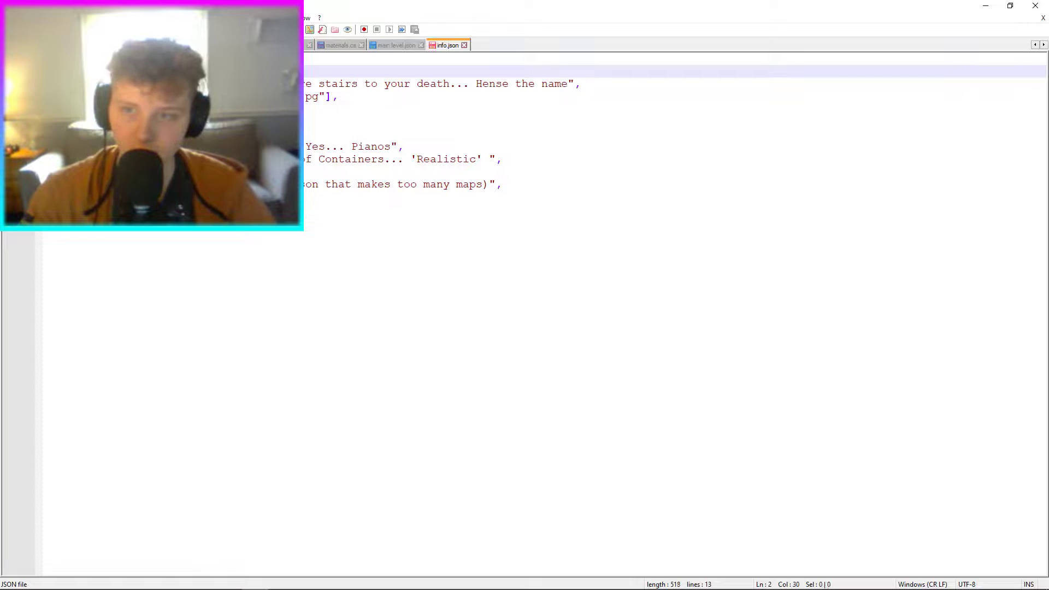
drag(176, 83, 569, 84)
key(Delete)
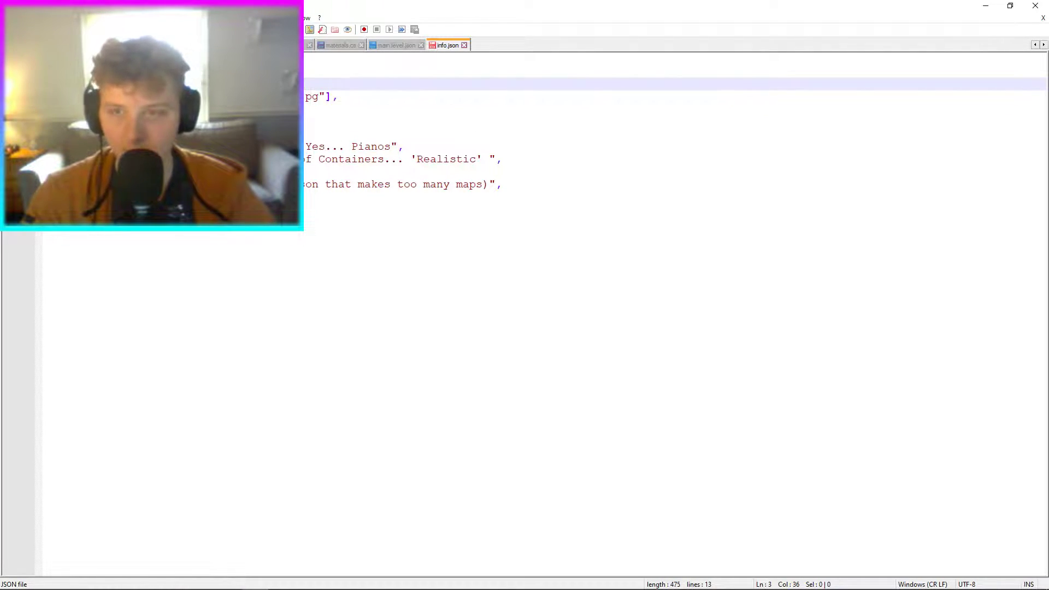
drag(162, 97, 240, 96)
key(ctrl+v)
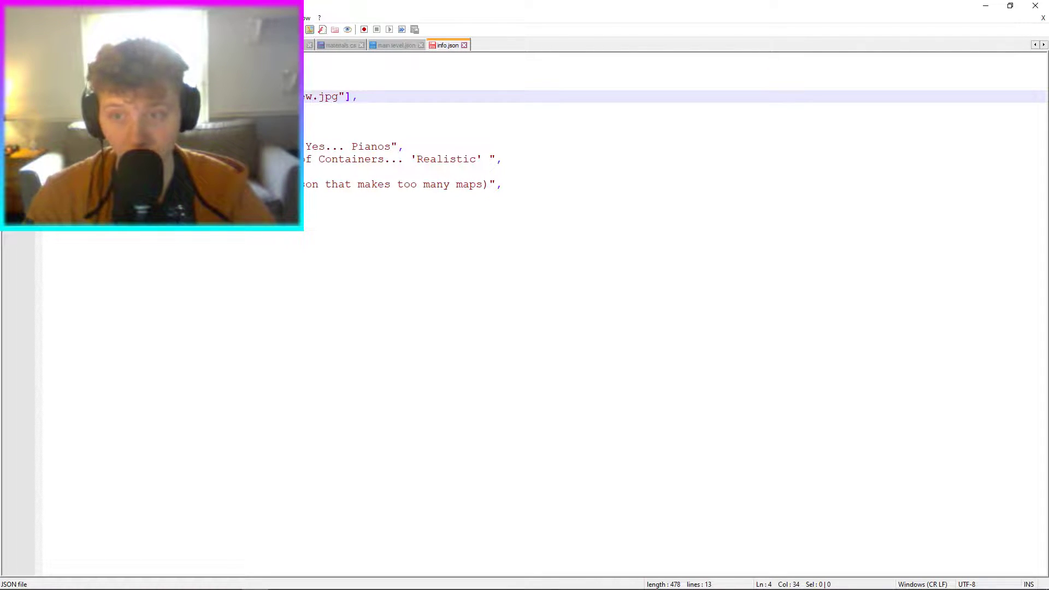
Edit the info.json details below the preview entry, removing the old texts about pianos and containers.
drag(135, 121, 253, 121)
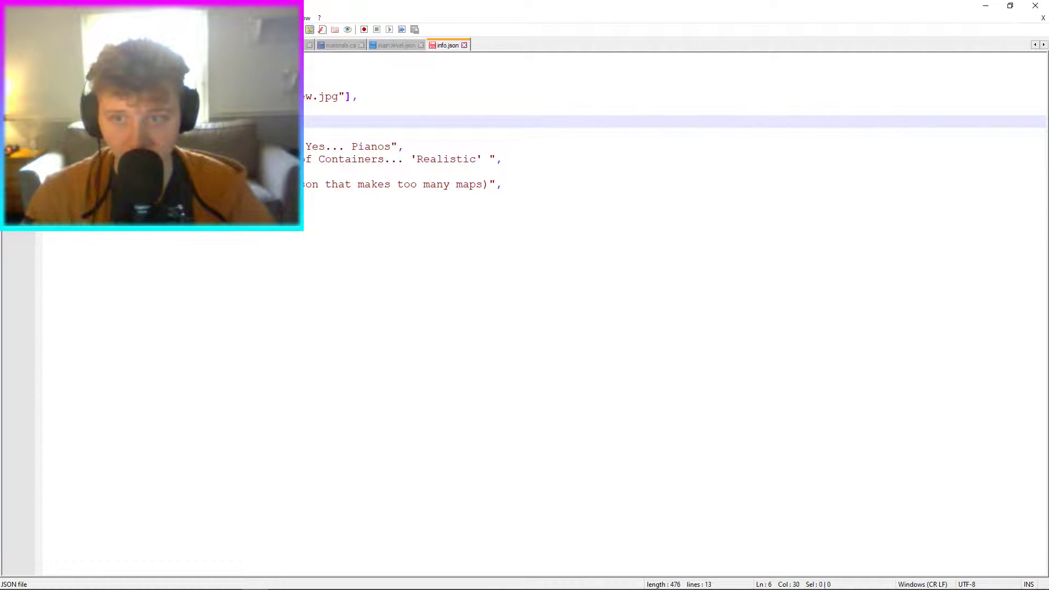
drag(169, 133, 337, 132)
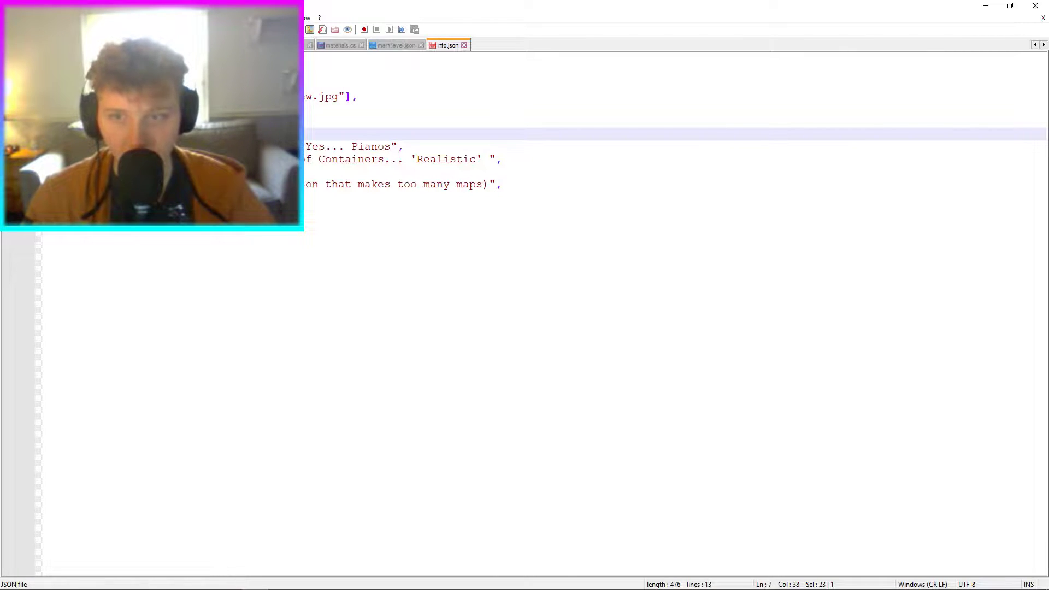
drag(273, 147, 404, 146)
key(BackSpace)
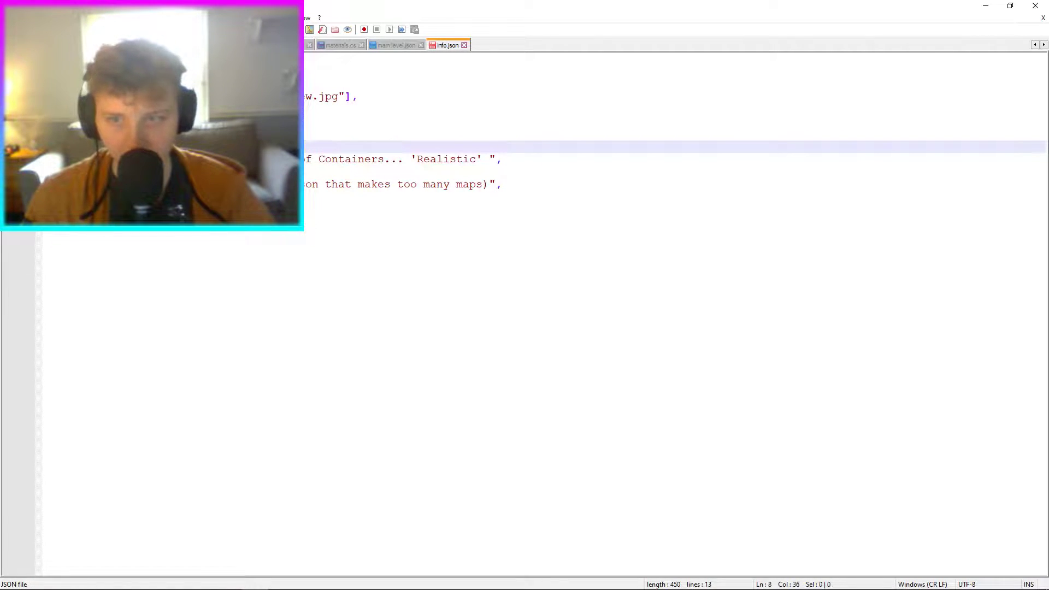
click(154, 159)
triple_click(154, 159)
click(155, 159)
drag(476, 152, 482, 155)
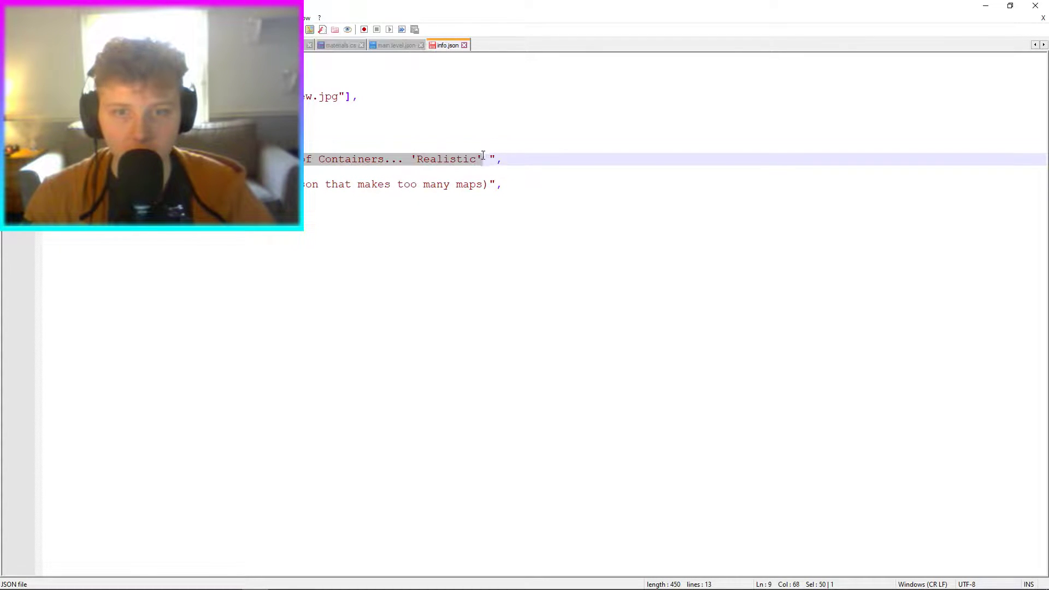
key(BackSpace)
Replace the info.json text about making too many maps with "trails", and update the saved file in the archive.
drag(154, 184, 490, 184)
text(trails)
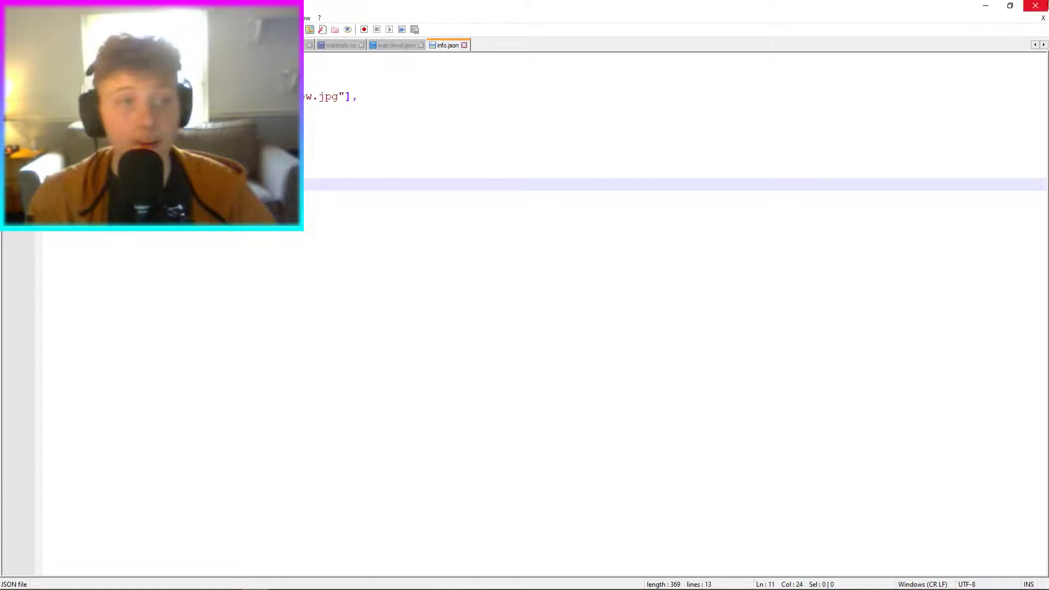
click(1035, 6)
click(488, 337)
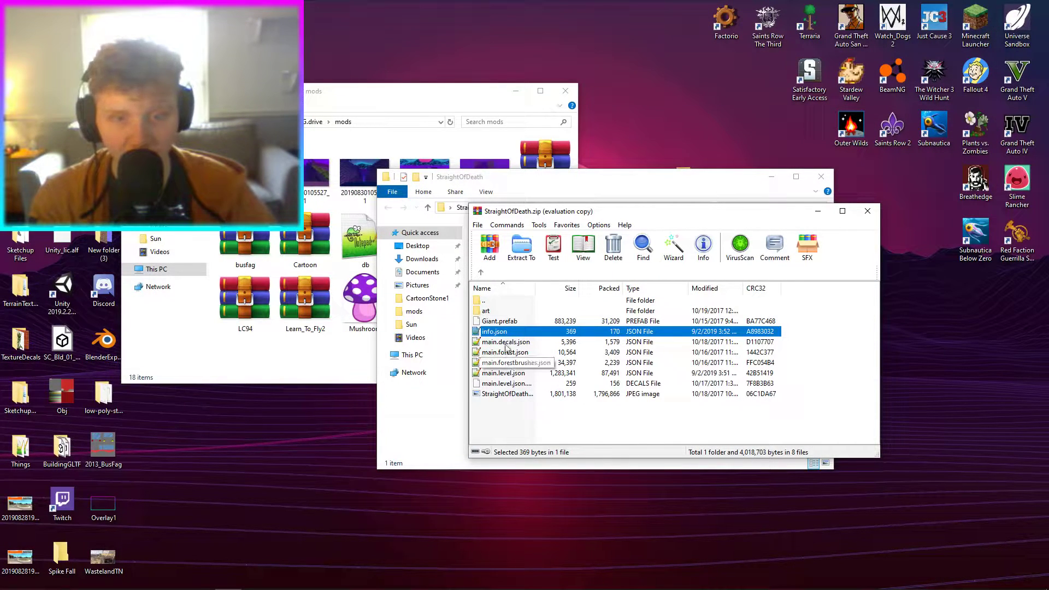
Delete Giant.prefab from the StraightOfDeath level folder in the archive.
click(496, 322)
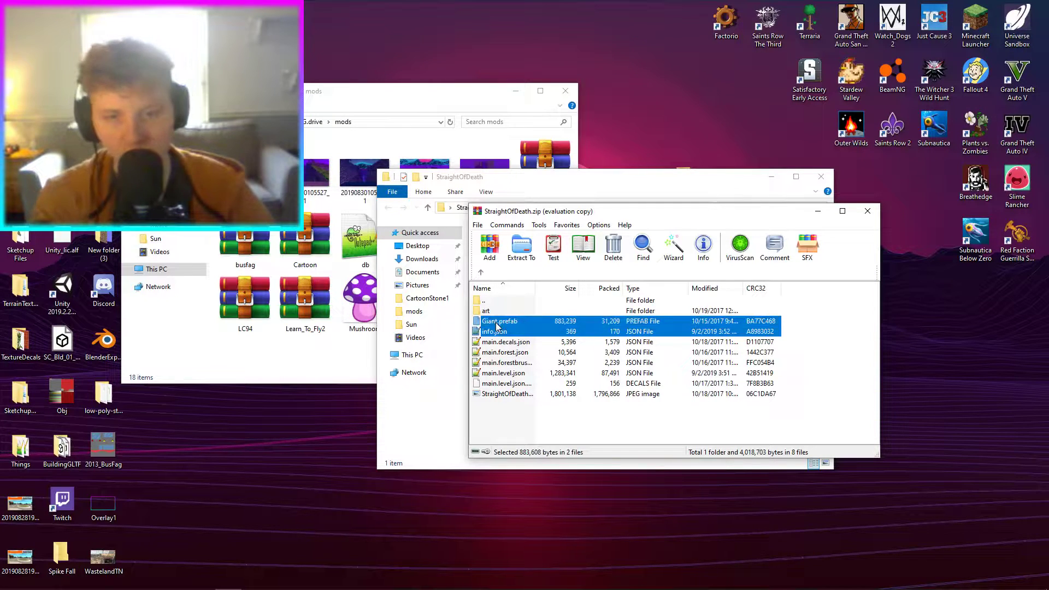
key(Delete)
key(Return)
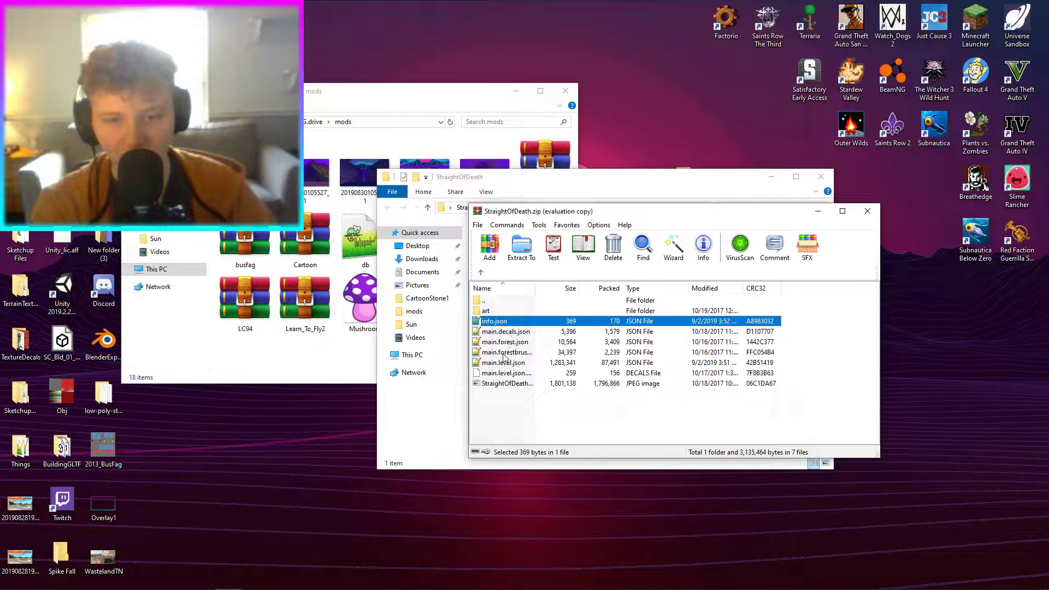
click(506, 353)
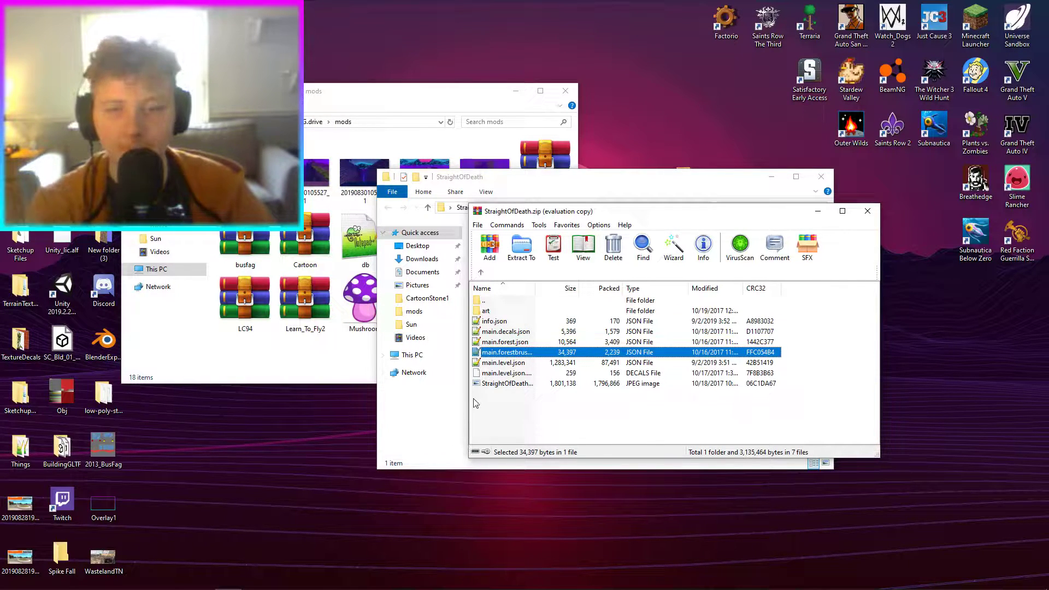
Open materials.cs in the level's art/decals folder and replace every Death_Stairs with StraightOfDeath.
double_click(501, 311)
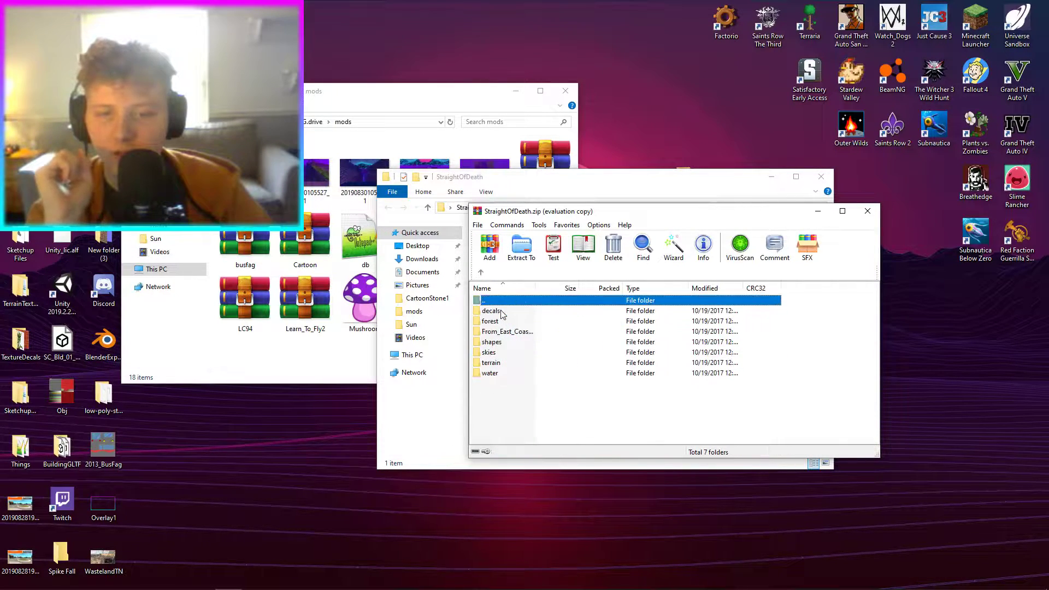
double_click(499, 311)
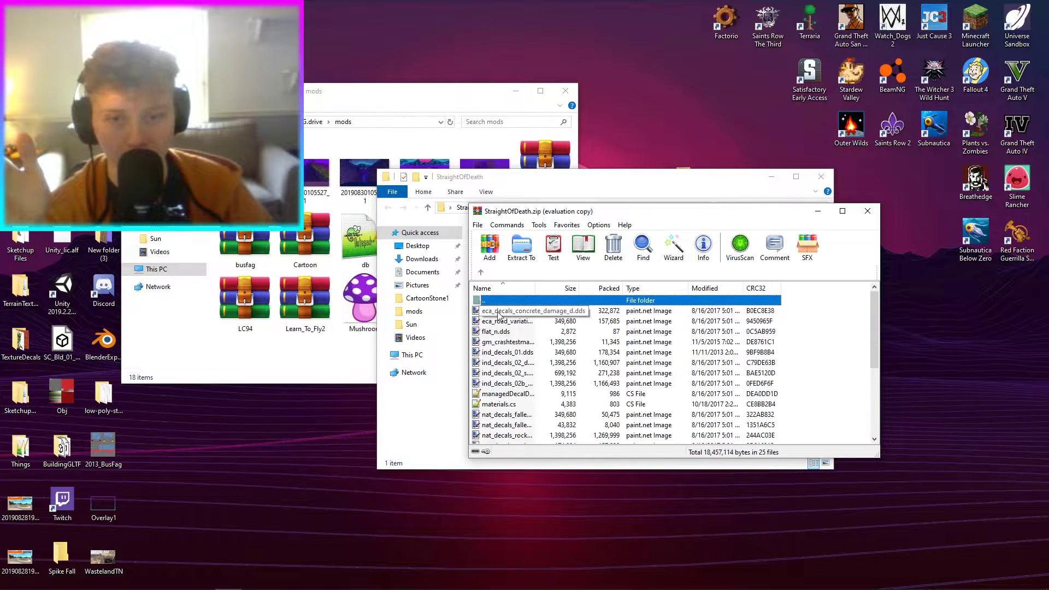
click(508, 415)
double_click(499, 404)
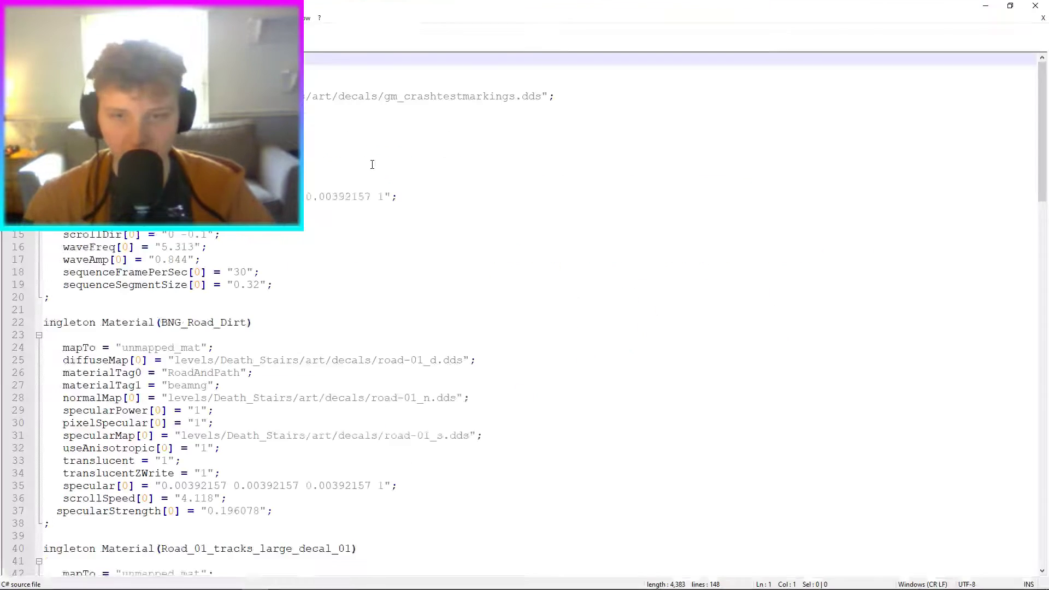
double_click(249, 362)
key(ctrl+f)
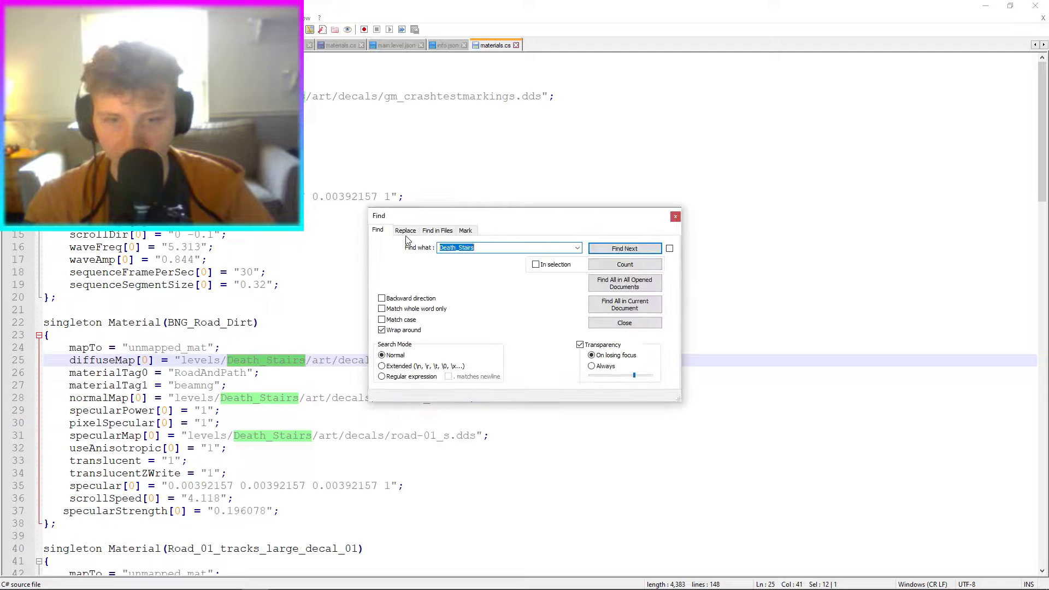
click(406, 230)
click(610, 282)
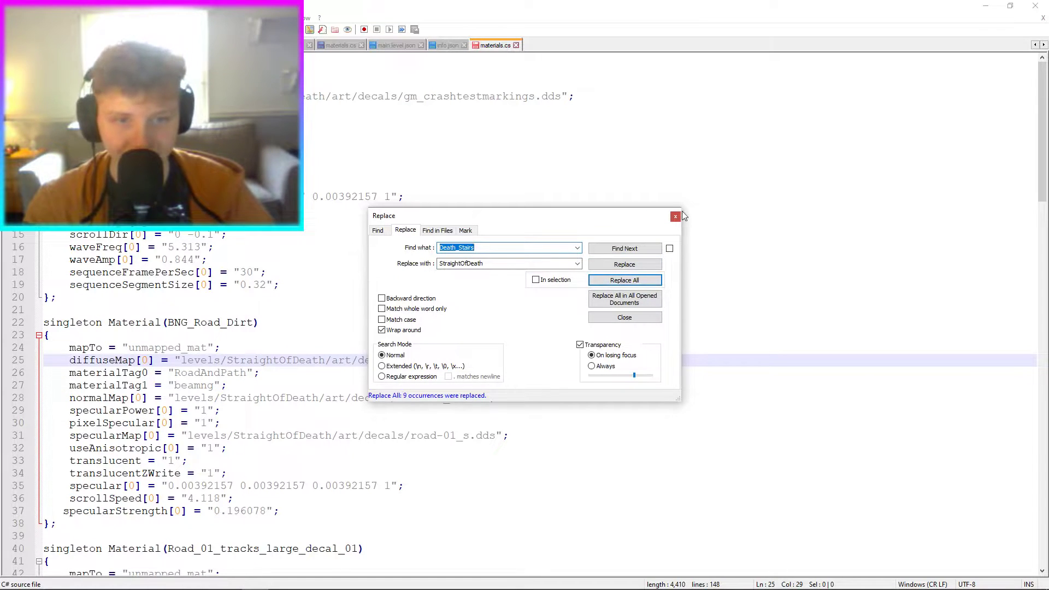
click(676, 217)
Save the decals materials.cs, close the editor and update the file in the archive.
key(ctrl+s)
click(1035, 5)
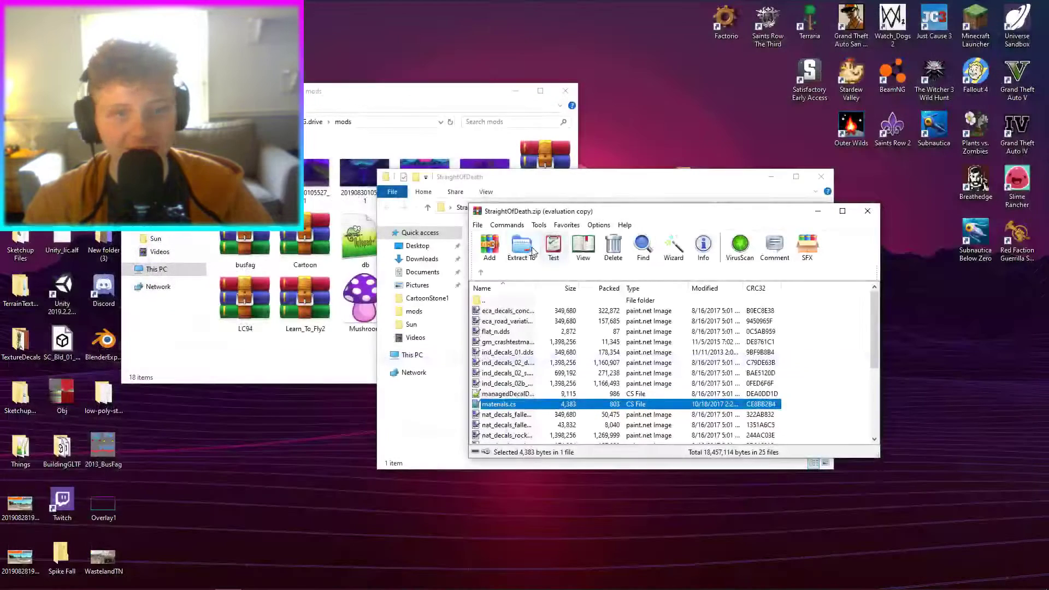
click(504, 337)
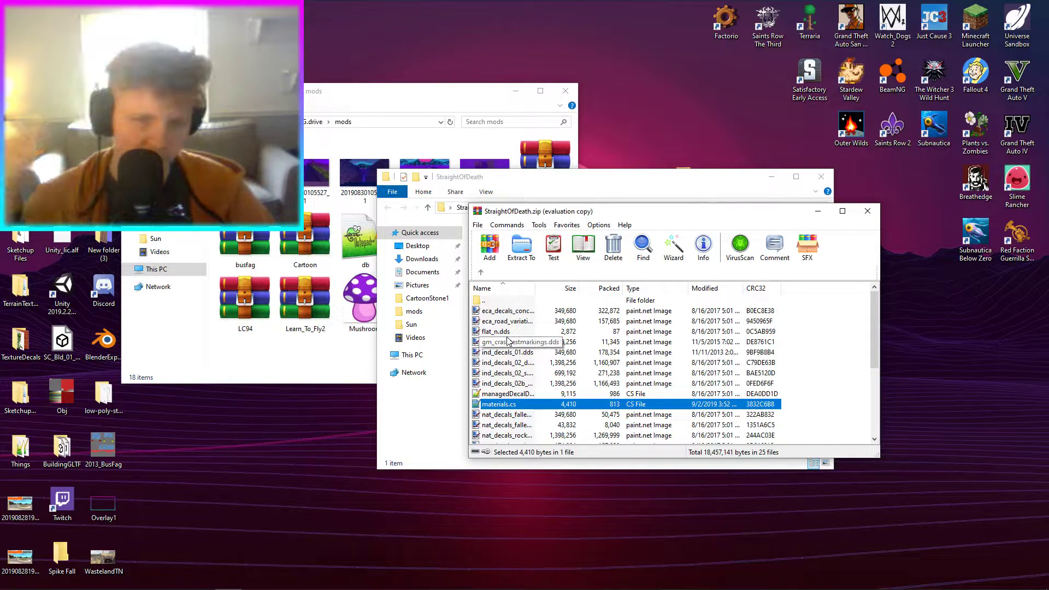
Browse the art folder's subfolders, including forest and shapes, for further files that need the new map name.
key(BackSpace)
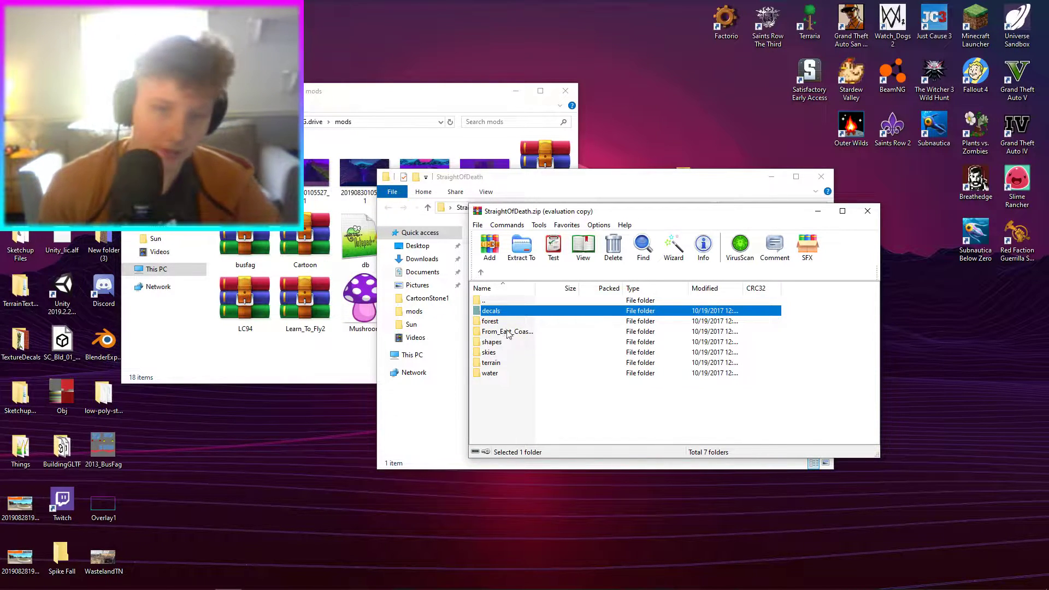
double_click(509, 331)
key(BackSpace)
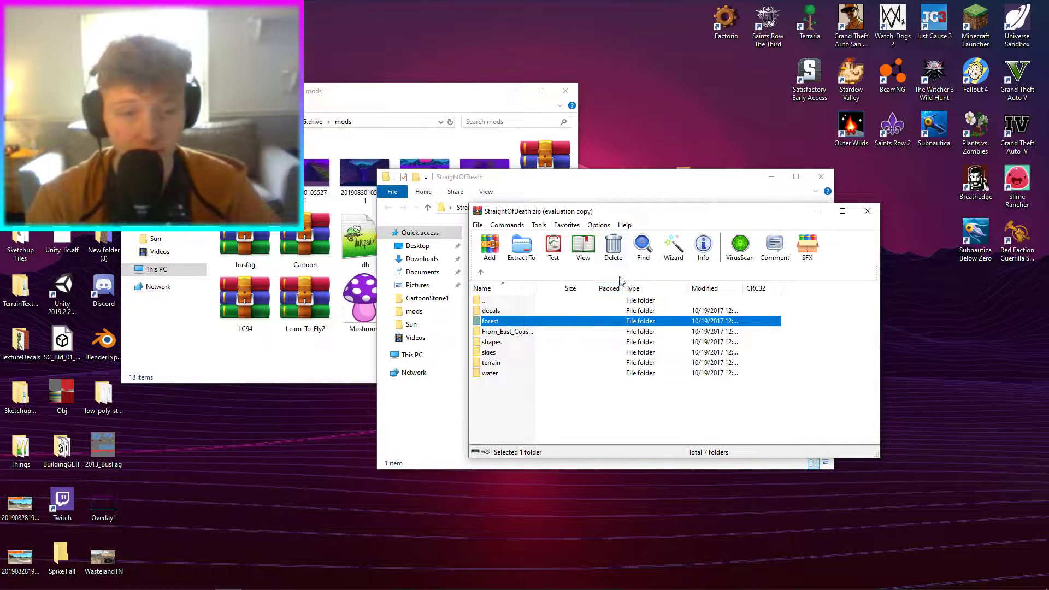
click(490, 321)
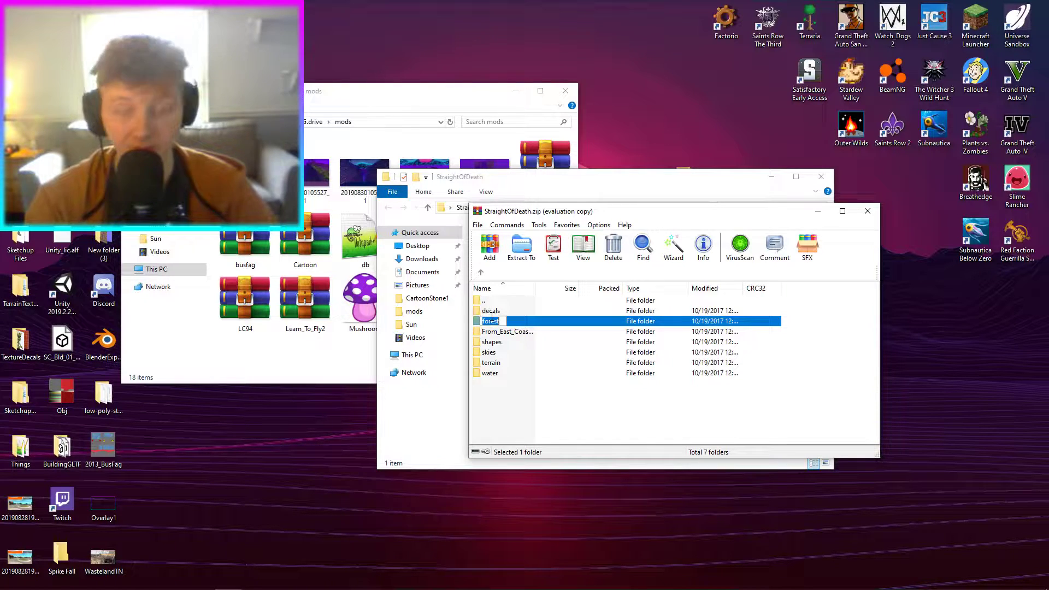
double_click(516, 323)
key(BackSpace)
double_click(494, 338)
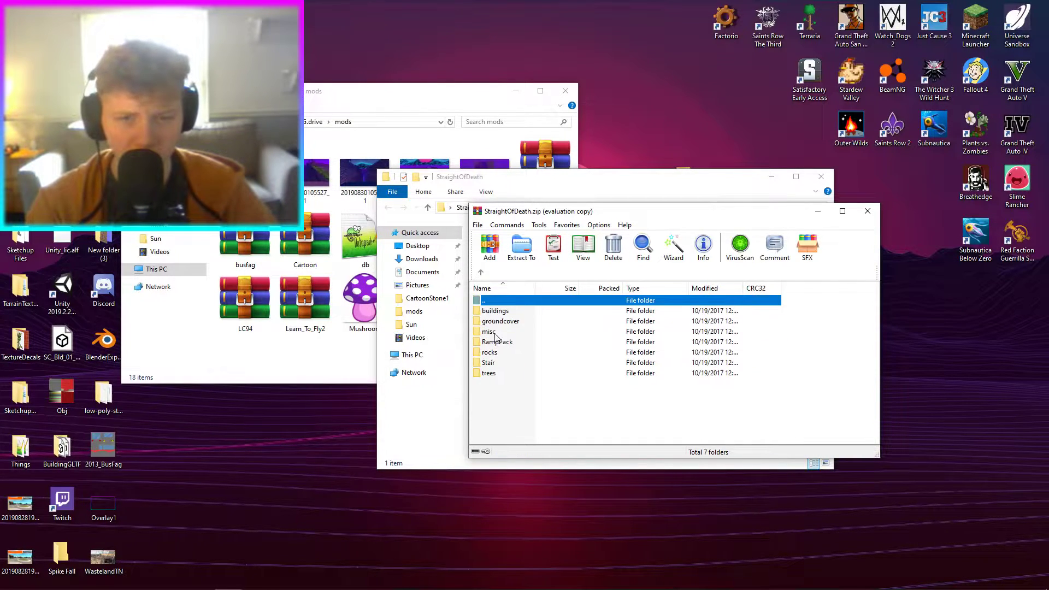
click(490, 331)
double_click(490, 331)
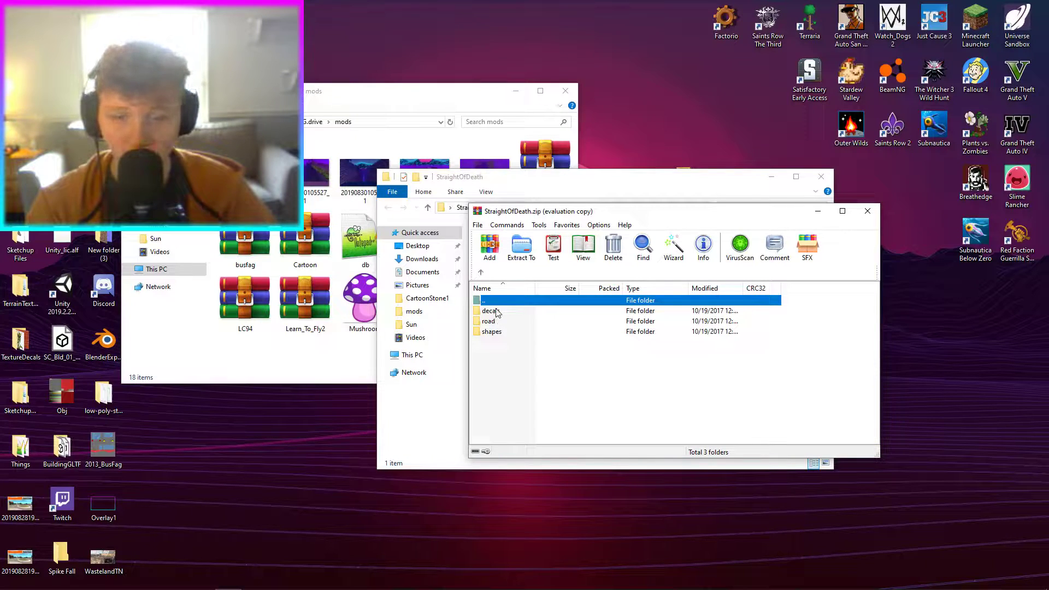
key(BackSpace)
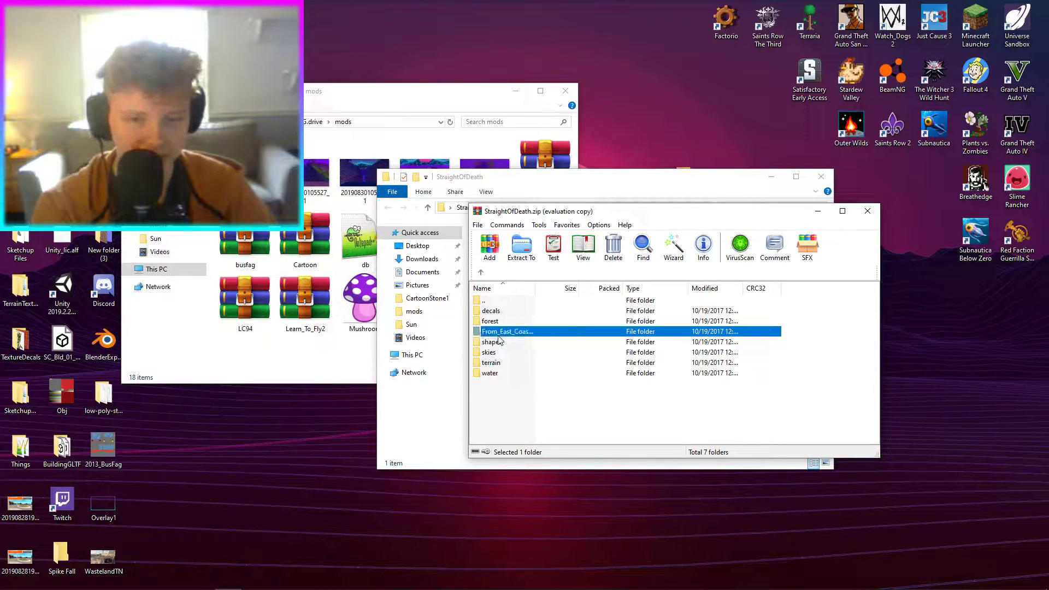
Check the decals folder in art/From_East_Coast_Usa and open materials.cs from the neighbouring road folder.
double_click(503, 329)
double_click(516, 311)
key(BackSpace)
double_click(515, 321)
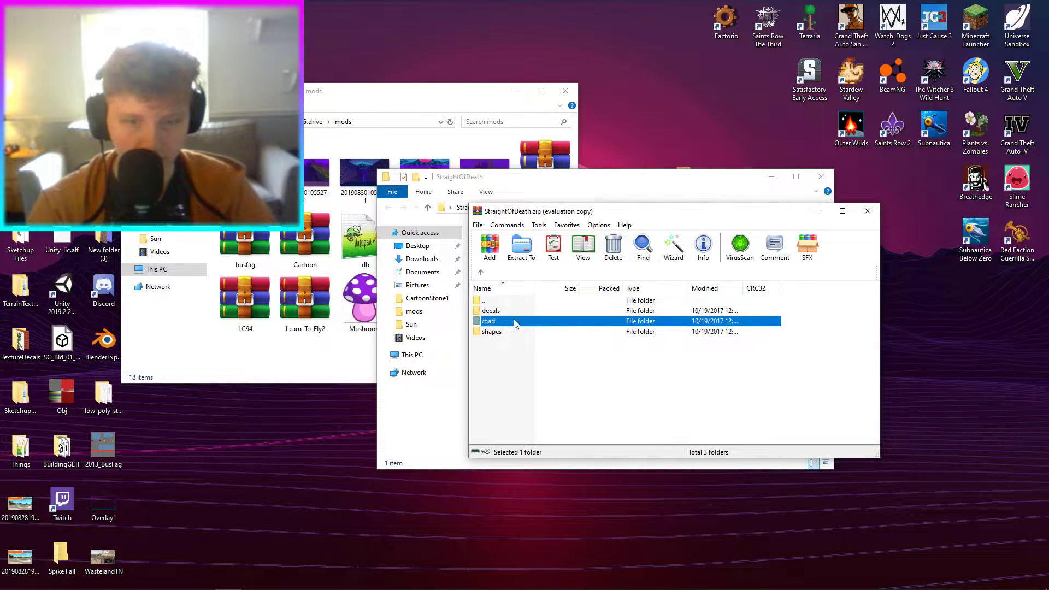
key(BackSpace)
double_click(515, 321)
scroll(534, 328, down, 15)
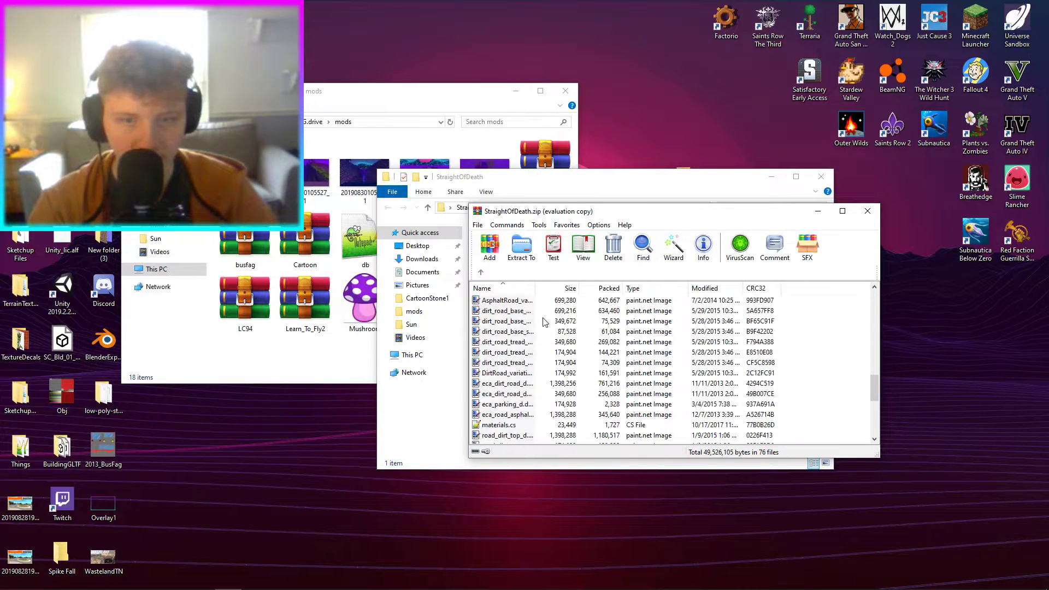
scroll(535, 329, up, 4)
double_click(513, 363)
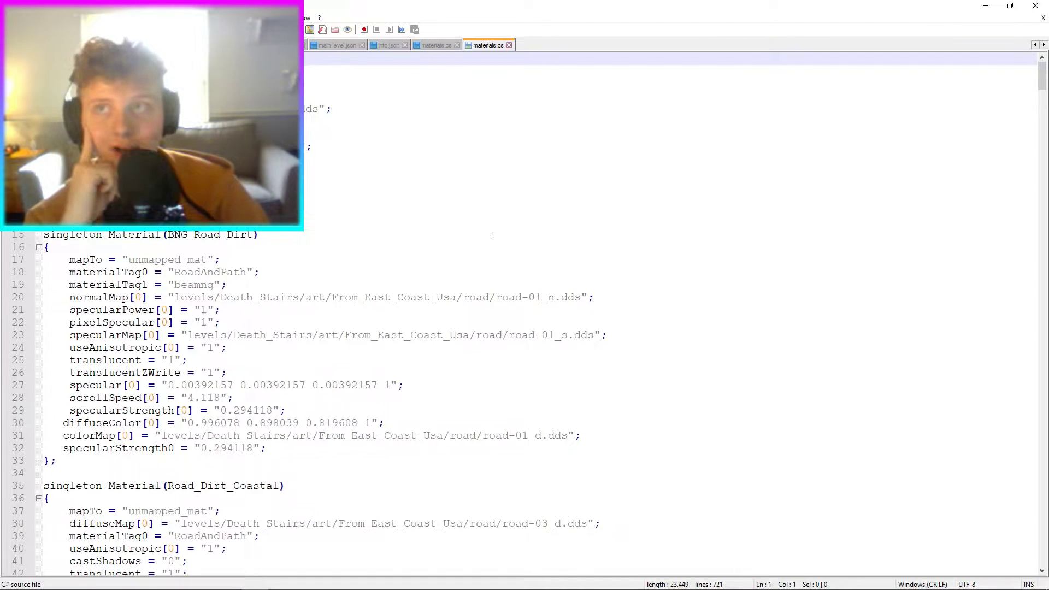
Replace every Death_Stairs with StraightOfDeath in the road materials.cs and save the file back into the archive.
double_click(281, 297)
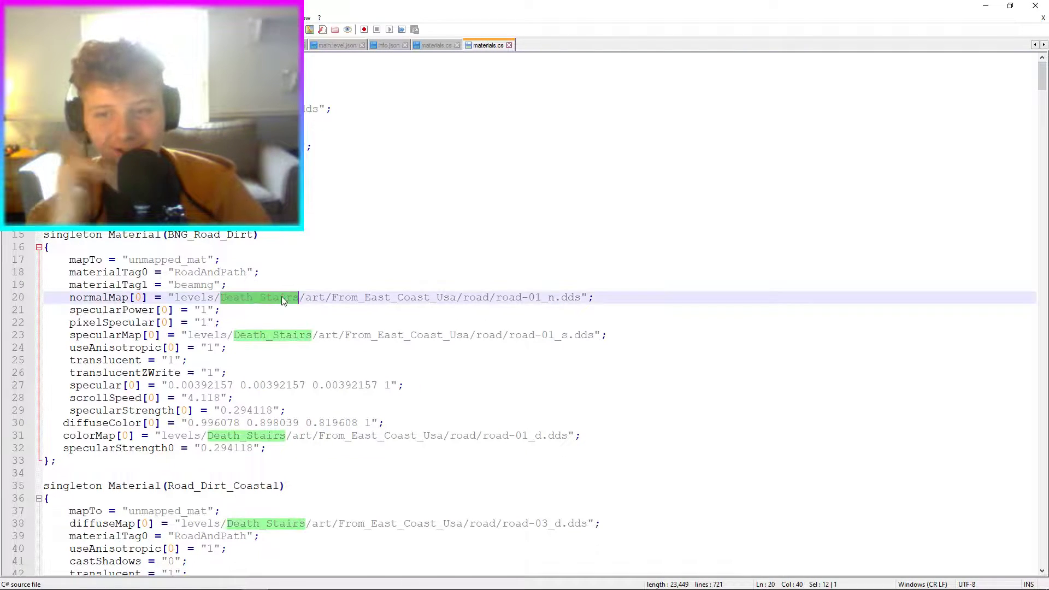
key(ctrl+f)
click(405, 231)
click(625, 280)
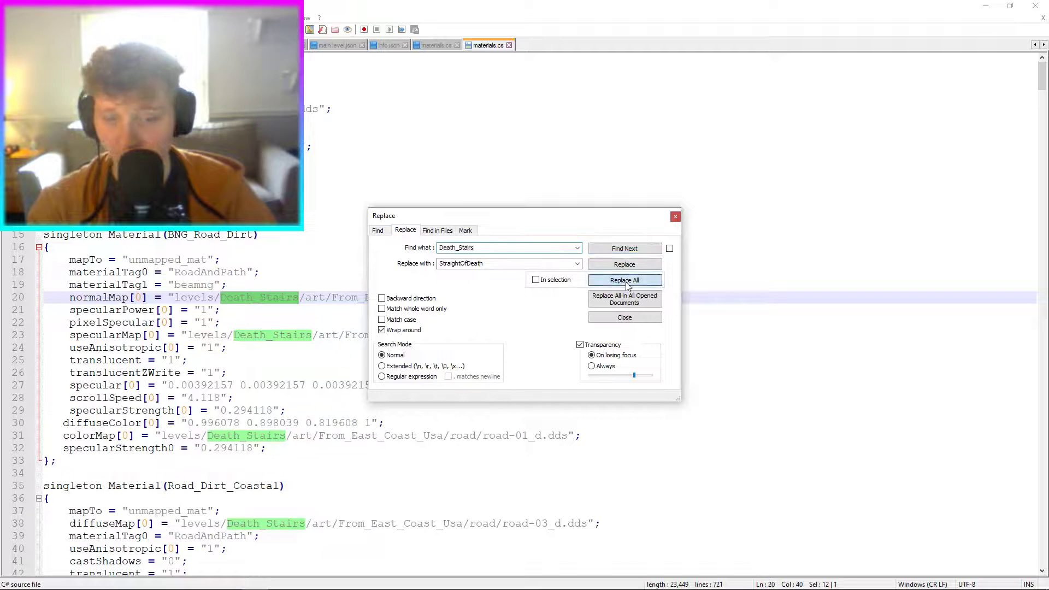
click(674, 217)
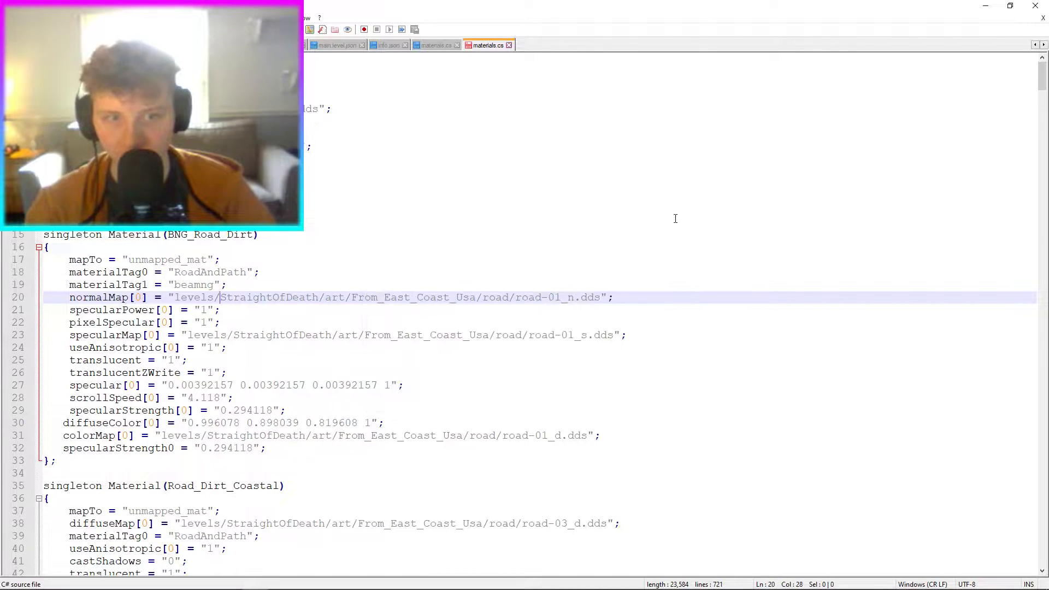
key(ctrl+s)
click(1035, 5)
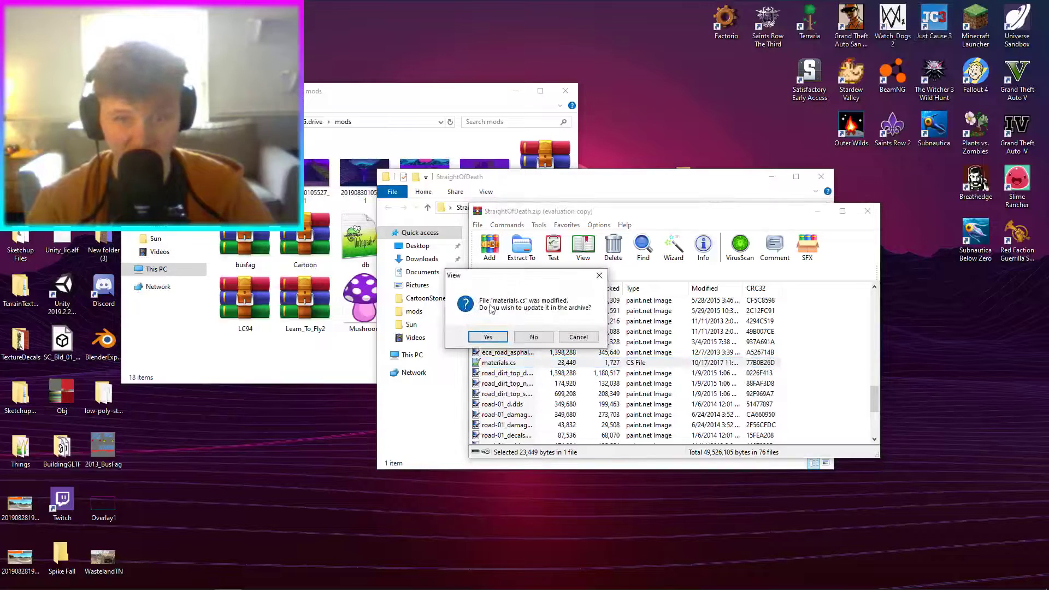
click(488, 338)
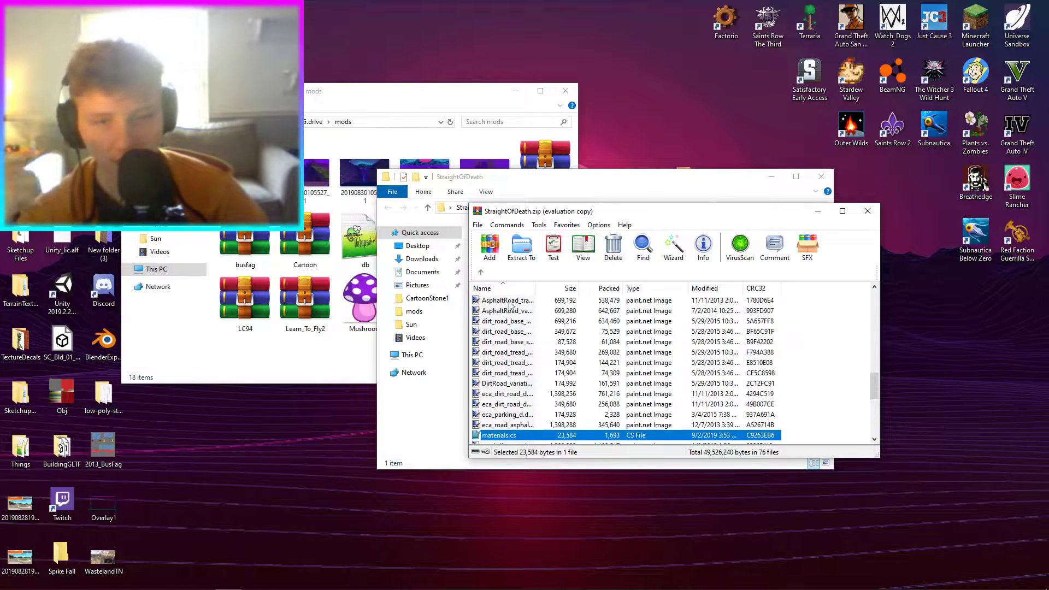
Go to shapes/buildings/eca within From_East_Coast_Usa and open its materials.cs.
click(480, 273)
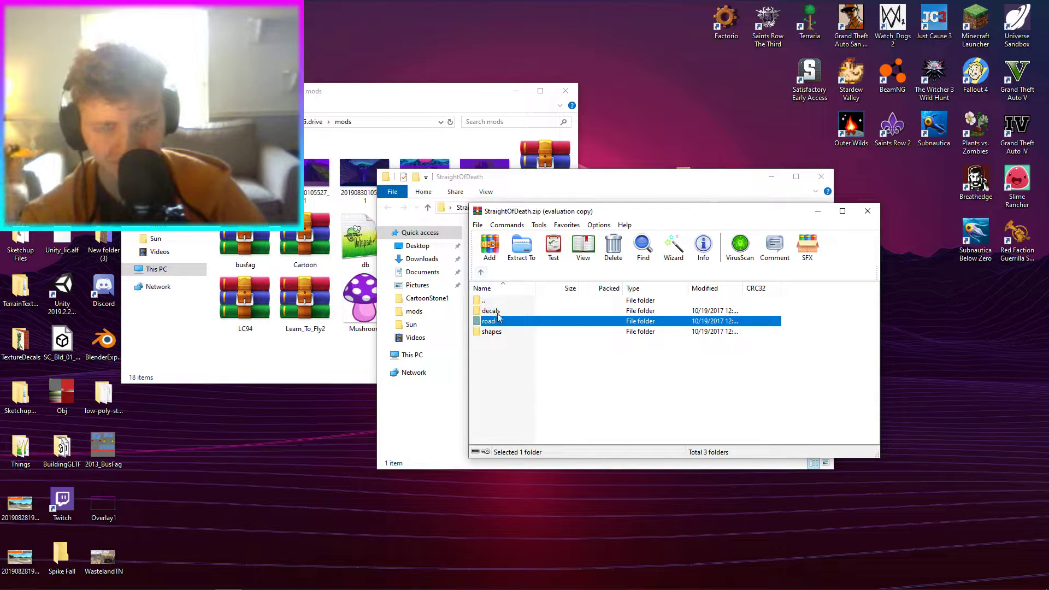
double_click(489, 331)
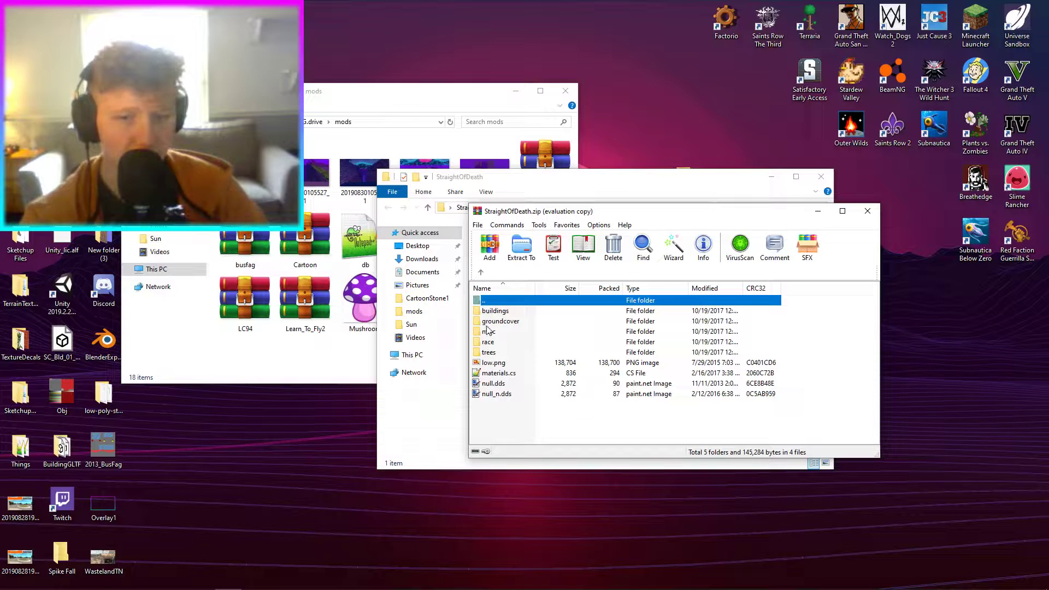
key(BackSpace)
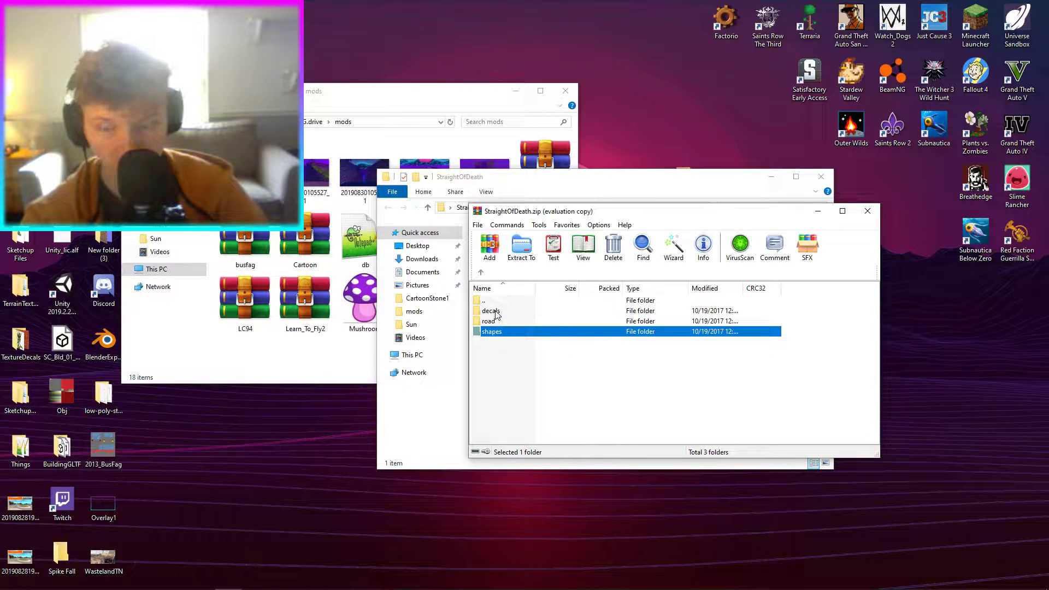
double_click(501, 332)
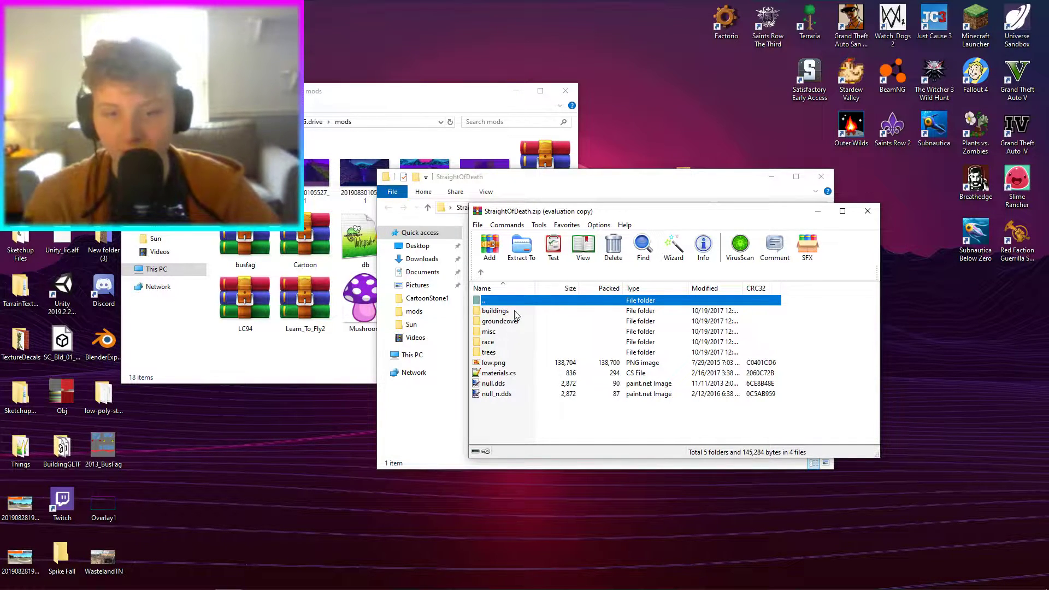
double_click(511, 312)
key(BackSpace)
double_click(514, 323)
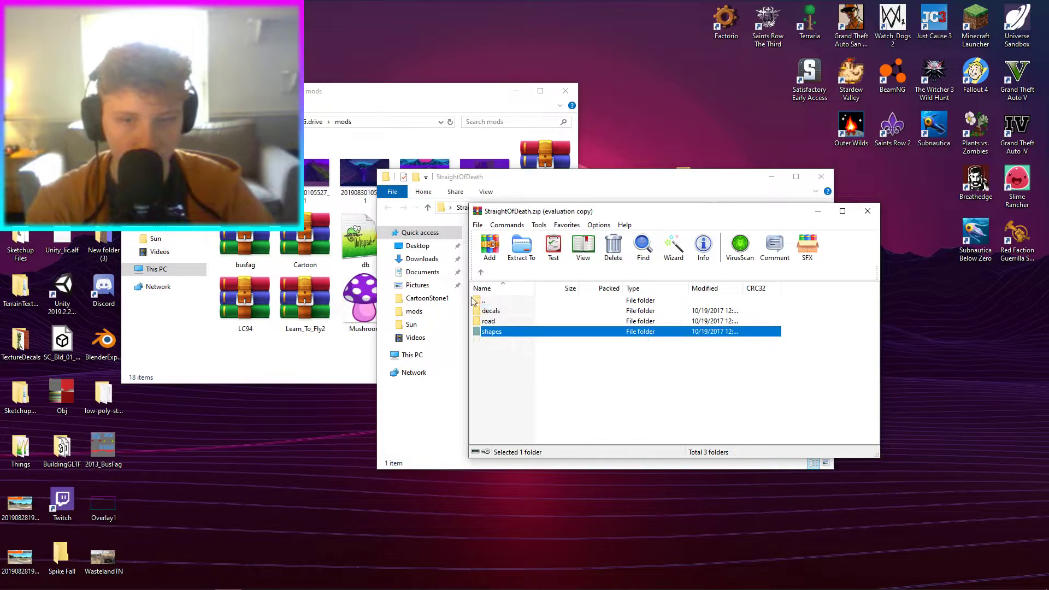
key(BackSpace)
double_click(492, 311)
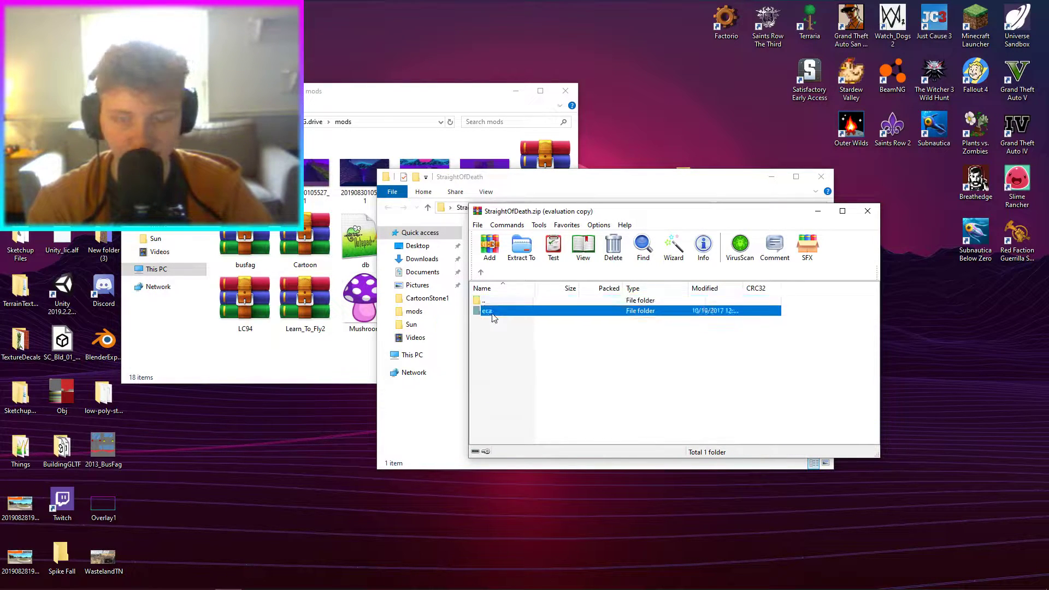
scroll(506, 335, down, 20)
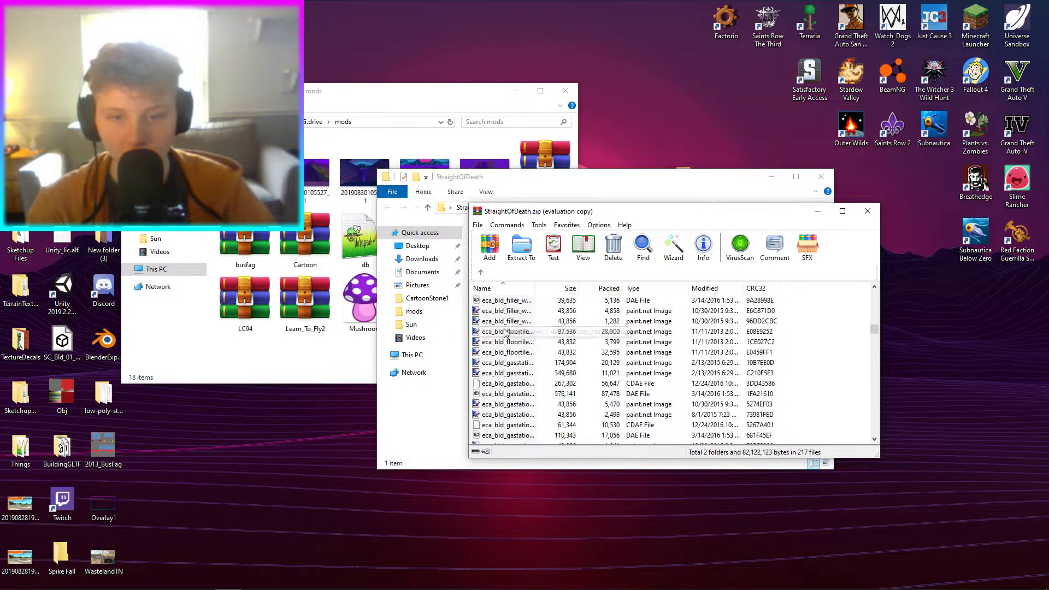
scroll(506, 339, down, 20)
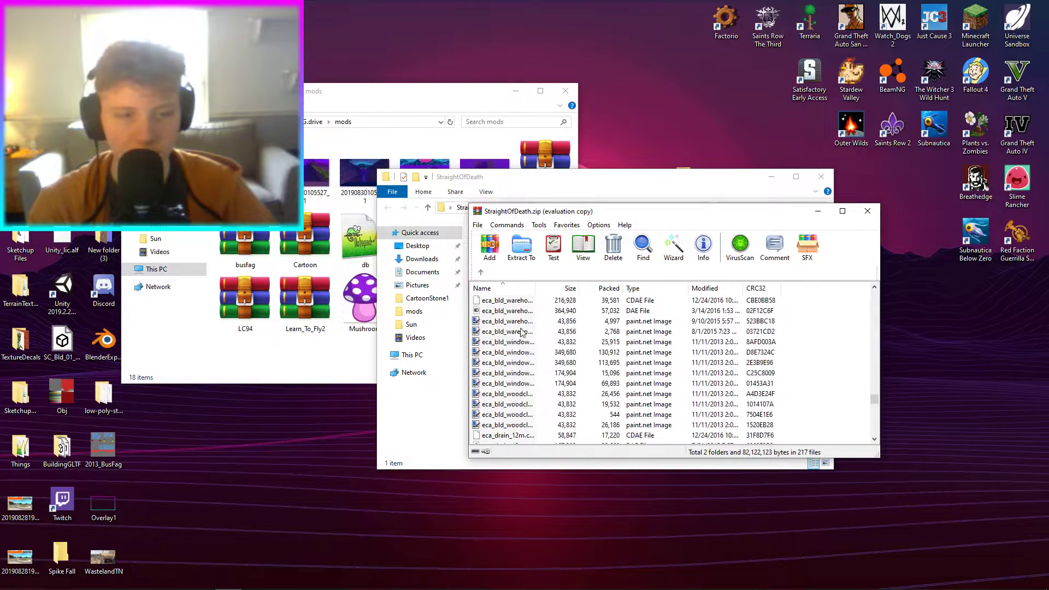
double_click(526, 435)
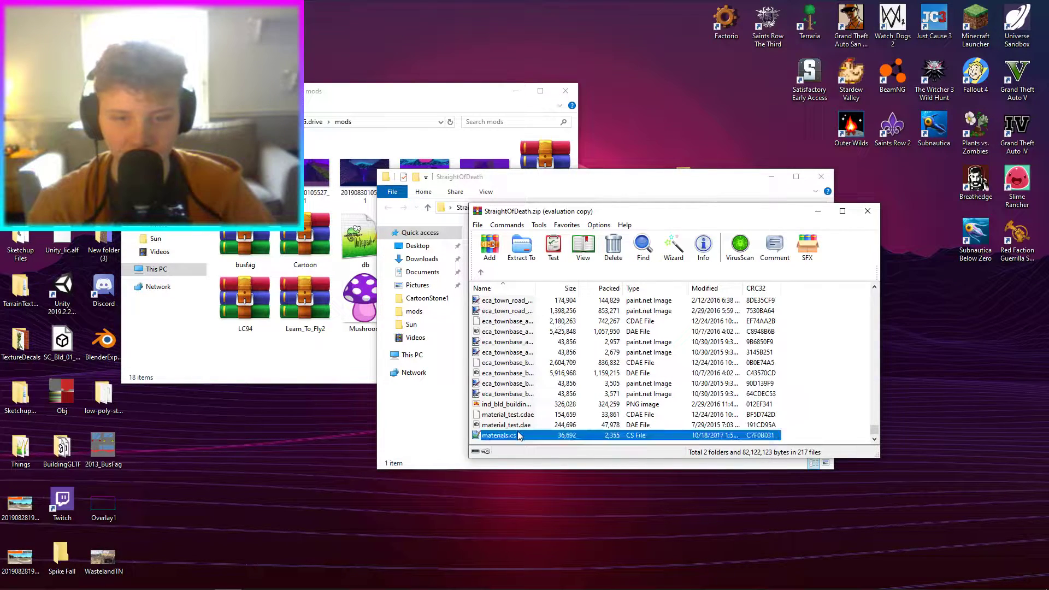
Replace every Death_Stairs with StraightOfDeath in the eca buildings materials.cs and save it back into the archive.
double_click(279, 222)
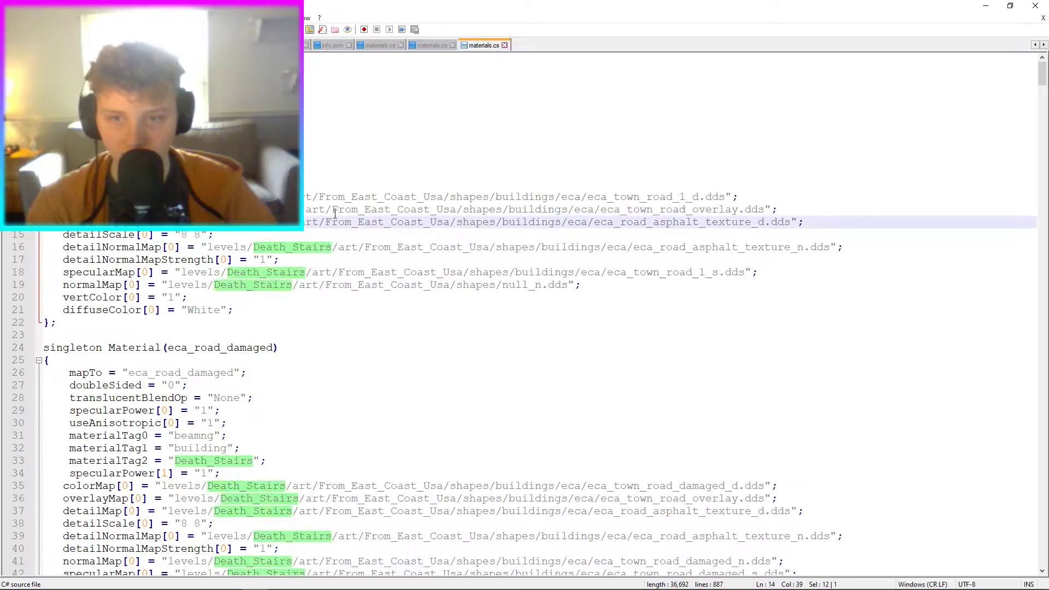
key(ctrl+f)
click(403, 232)
click(620, 279)
click(676, 216)
key(ctrl+s)
click(1035, 6)
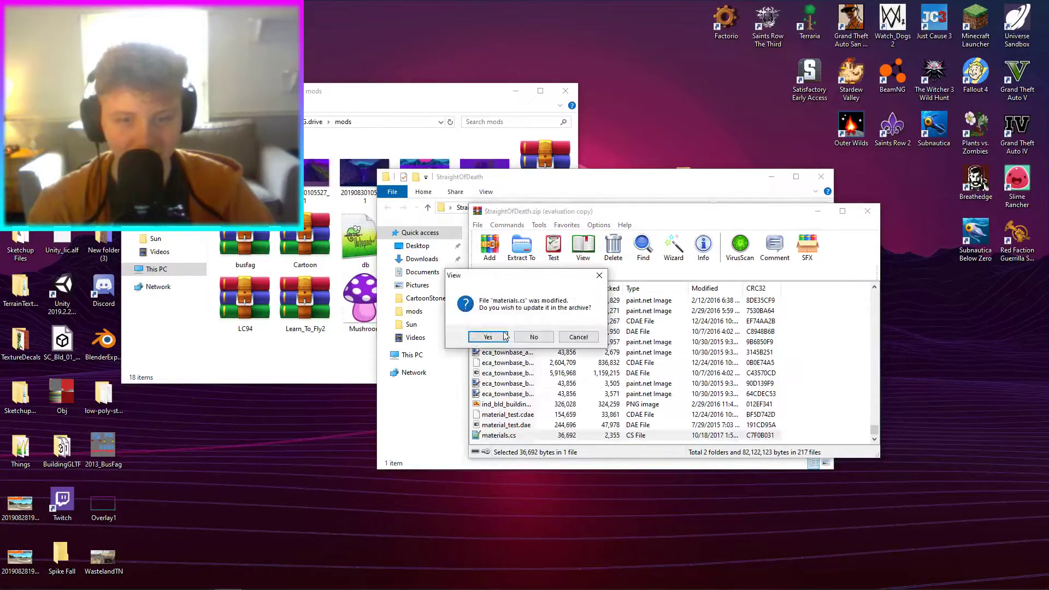
click(488, 337)
Leave the eca buildings folder and open materials.cs in the shapes/groundcover folder.
click(481, 273)
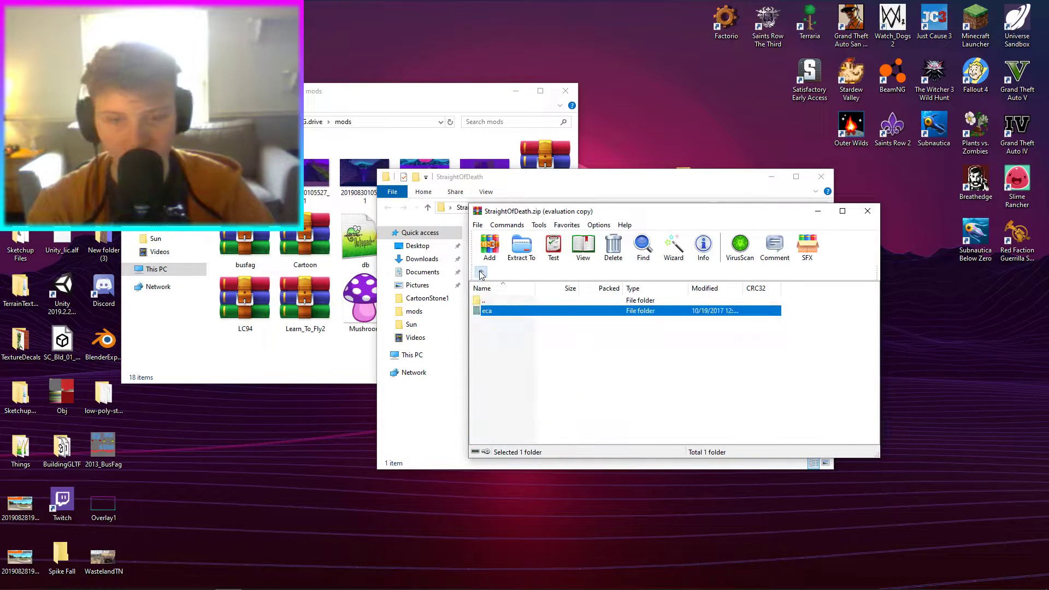
double_click(491, 311)
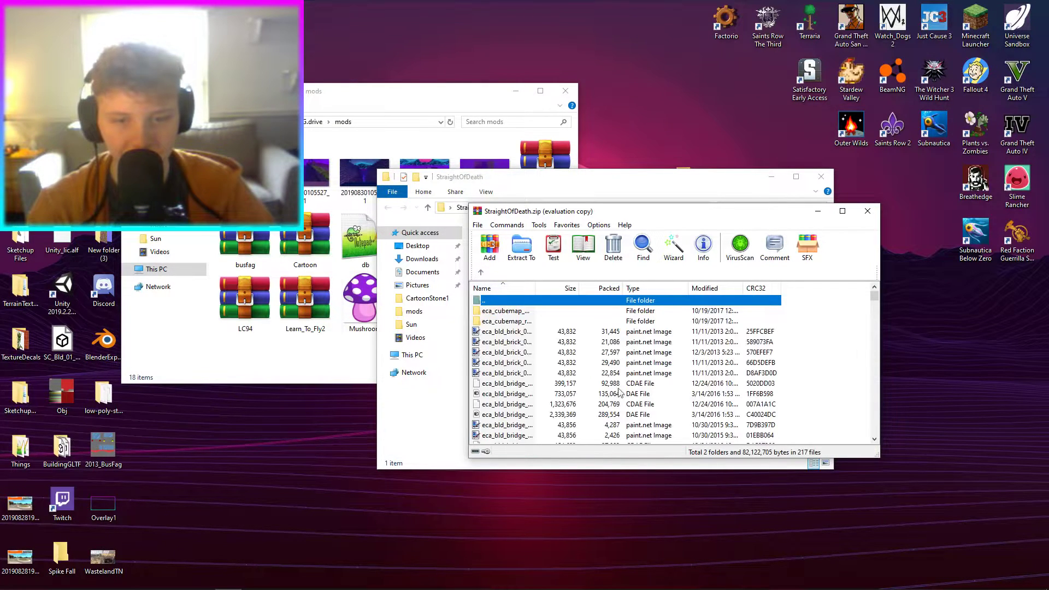
click(481, 274)
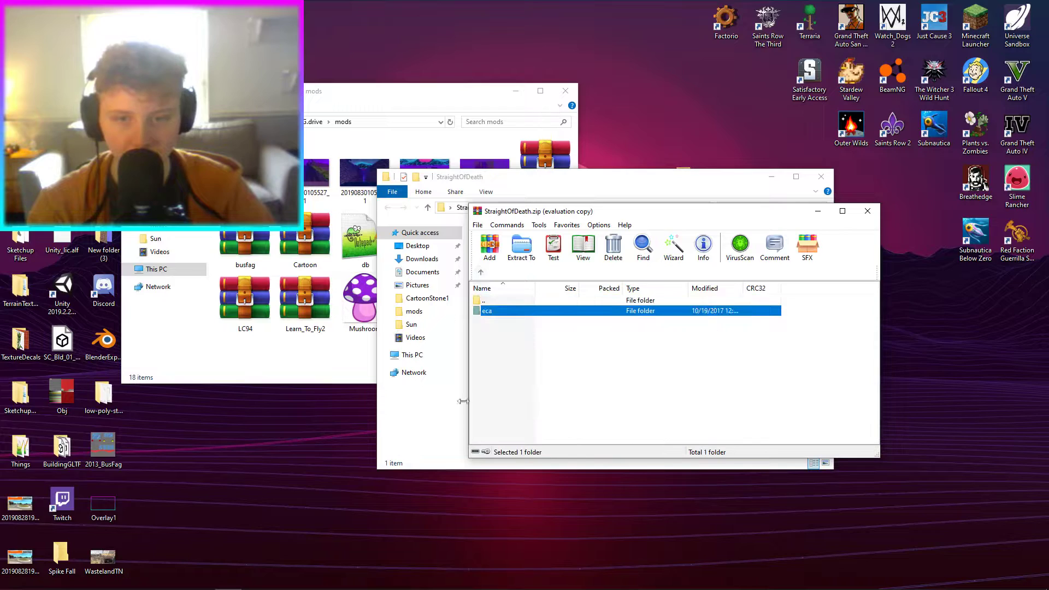
double_click(487, 311)
click(500, 322)
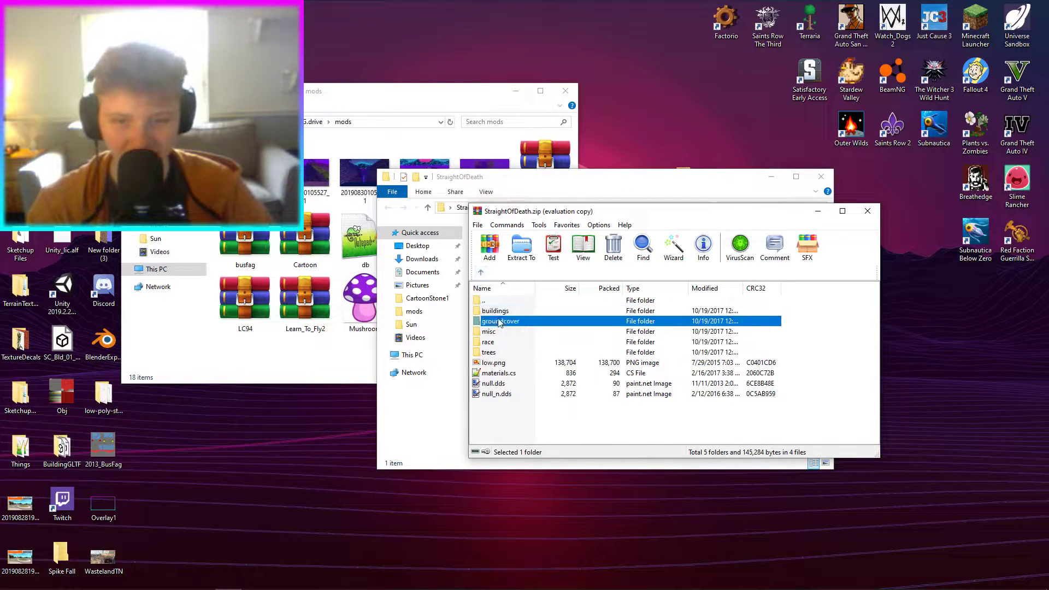
double_click(500, 322)
scroll(538, 393, down, 20)
double_click(499, 404)
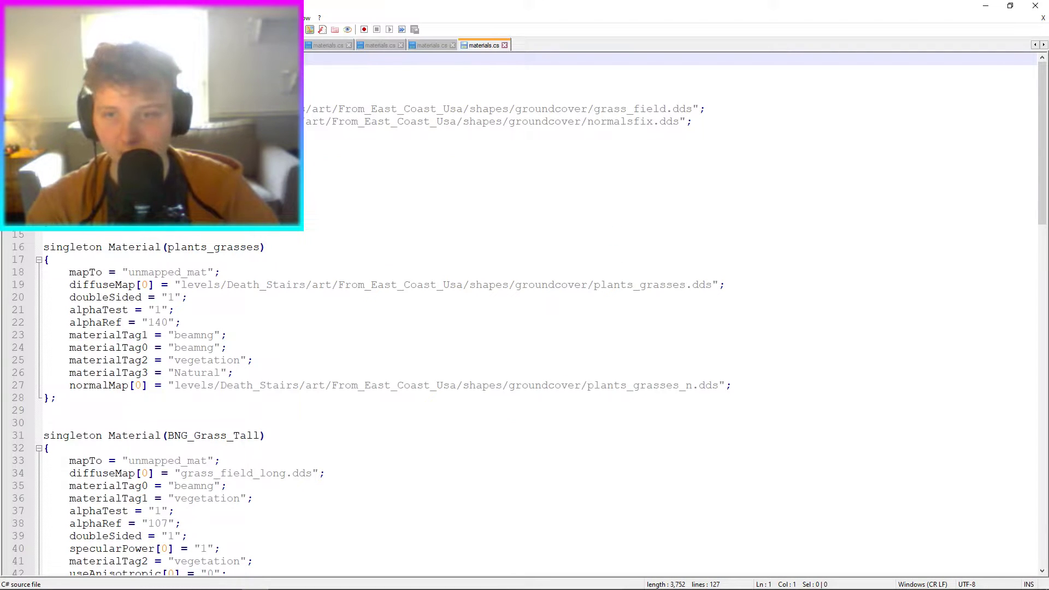
Replace every Death_Stairs with StraightOfDeath in the groundcover materials.cs and update the file in the archive.
double_click(265, 109)
key(ctrl+f)
click(405, 230)
click(647, 284)
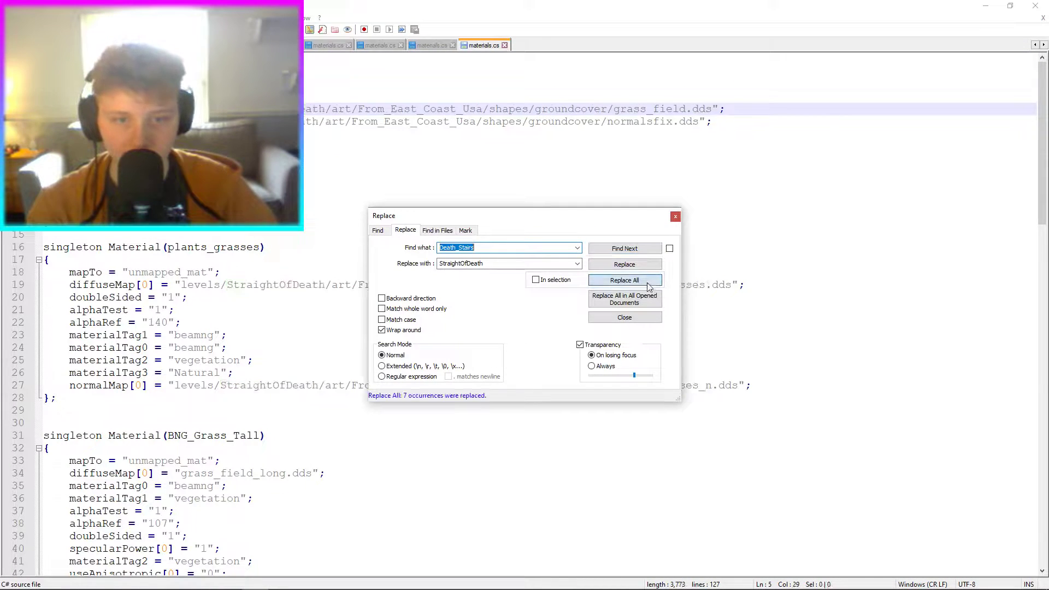
click(676, 217)
click(1035, 5)
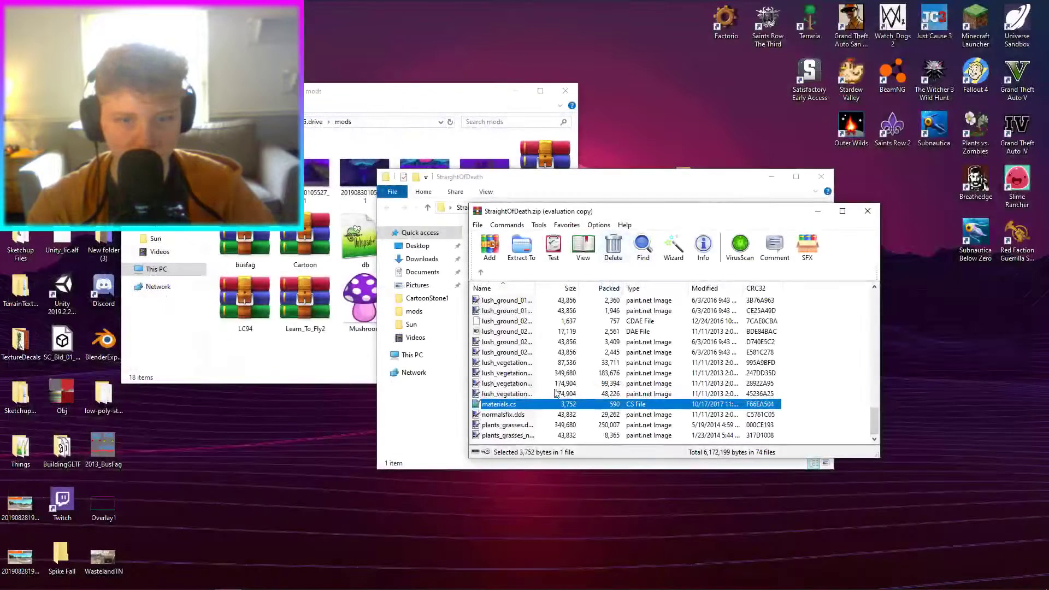
click(492, 336)
Return to the shapes folder and open materials.cs in its misc subfolder.
key(BackSpace)
double_click(488, 342)
scroll(513, 355, down, 15)
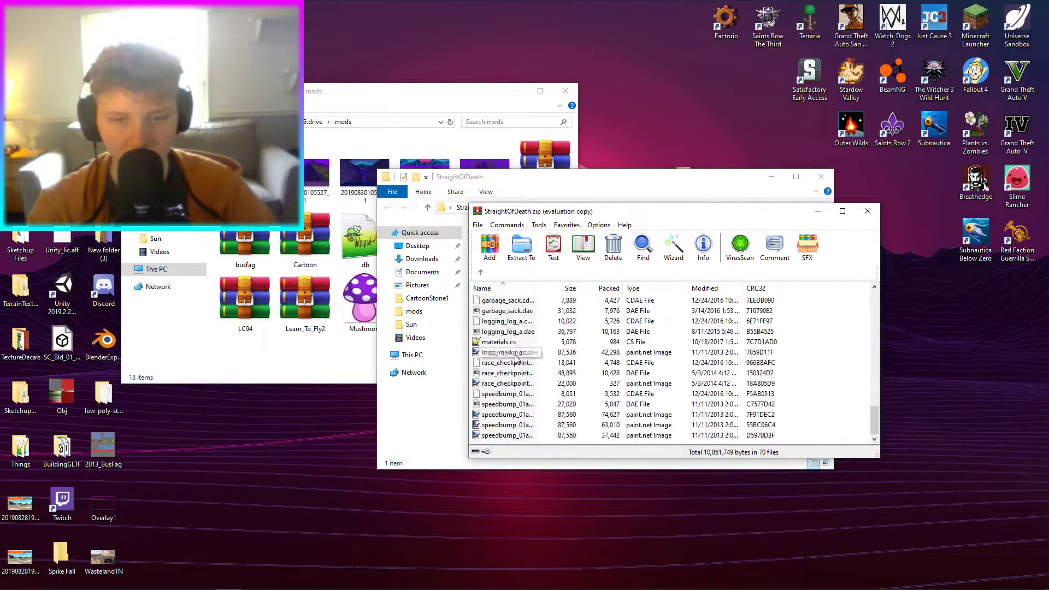
double_click(500, 343)
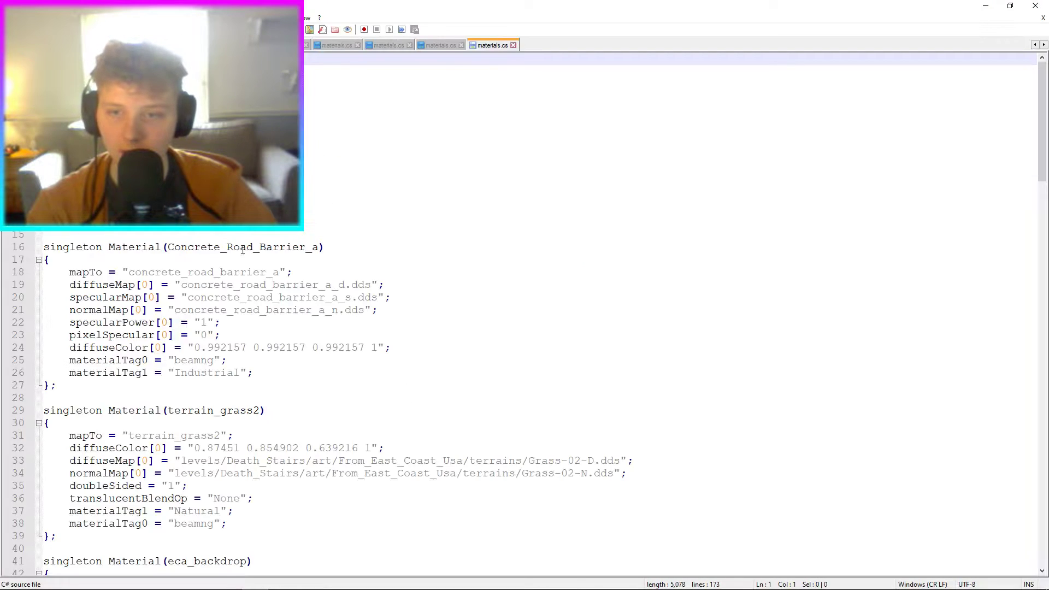
Replace every Death_Stairs with StraightOfDeath in the misc materials.cs, then save and close the file.
scroll(524, 328, down, 4)
double_click(271, 310)
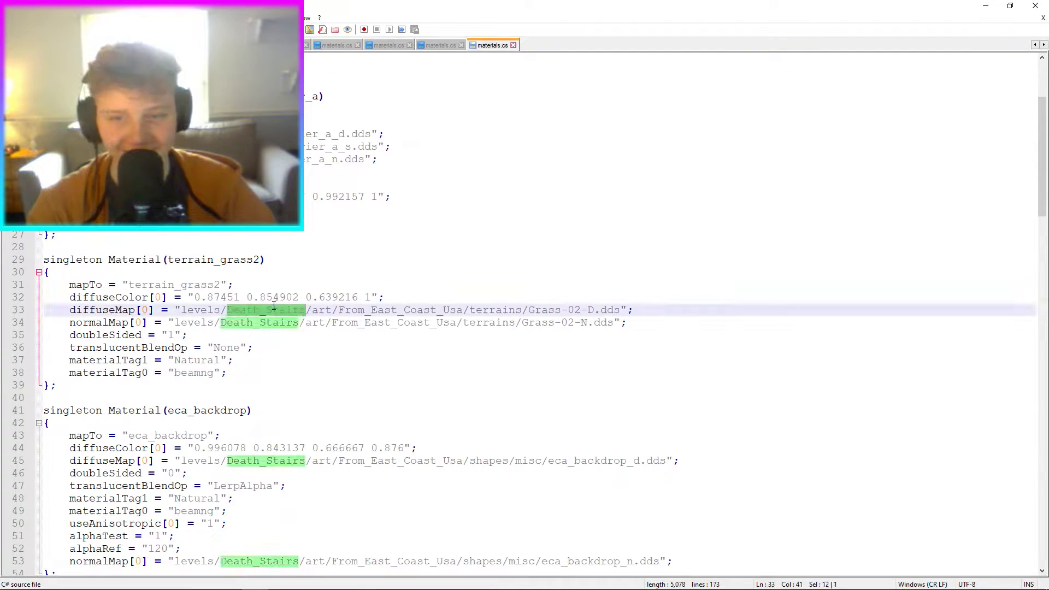
key(ctrl+f)
click(405, 230)
click(632, 285)
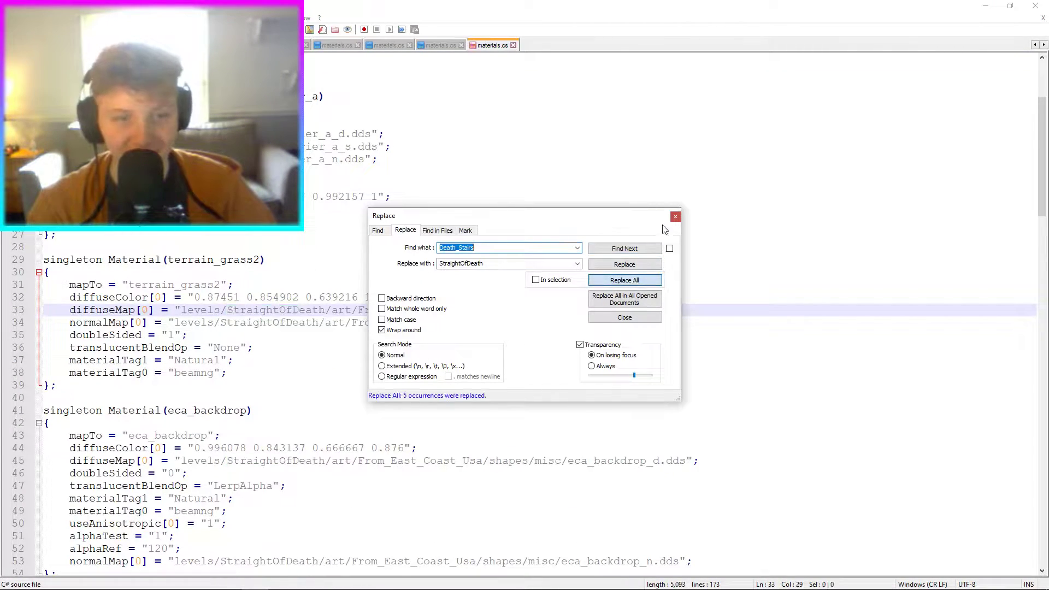
click(676, 216)
key(ctrl+s)
click(1036, 5)
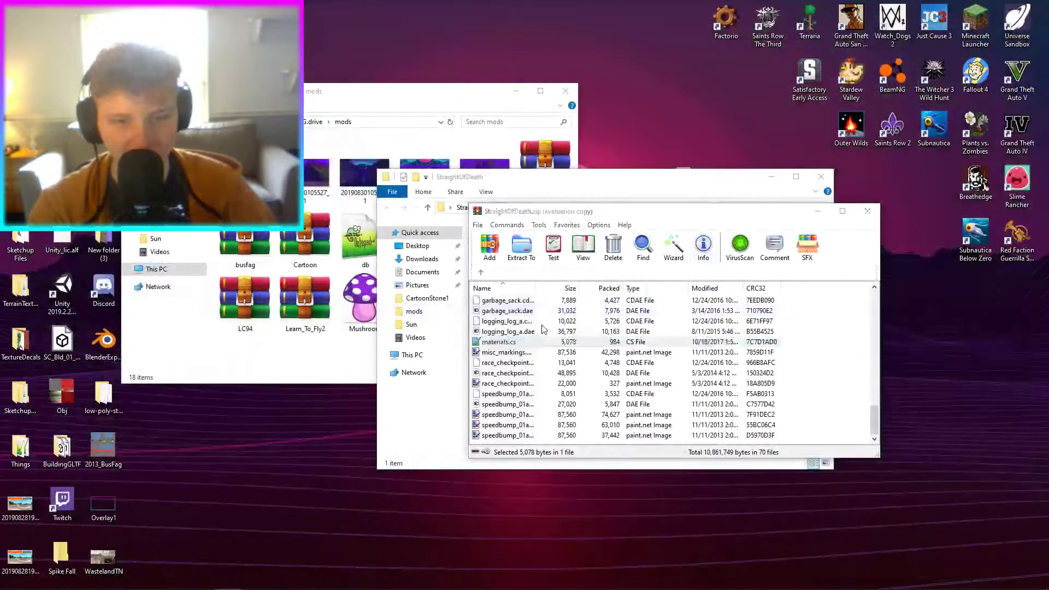
click(534, 335)
Return to the shapes folder and open materials.cs in its race subfolder.
click(481, 273)
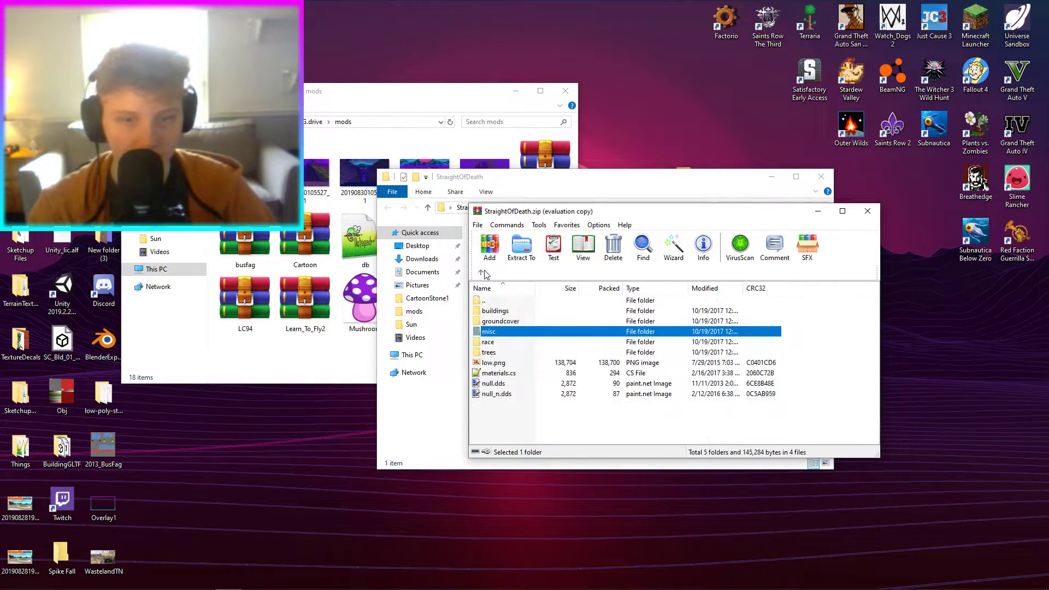
double_click(486, 342)
double_click(499, 341)
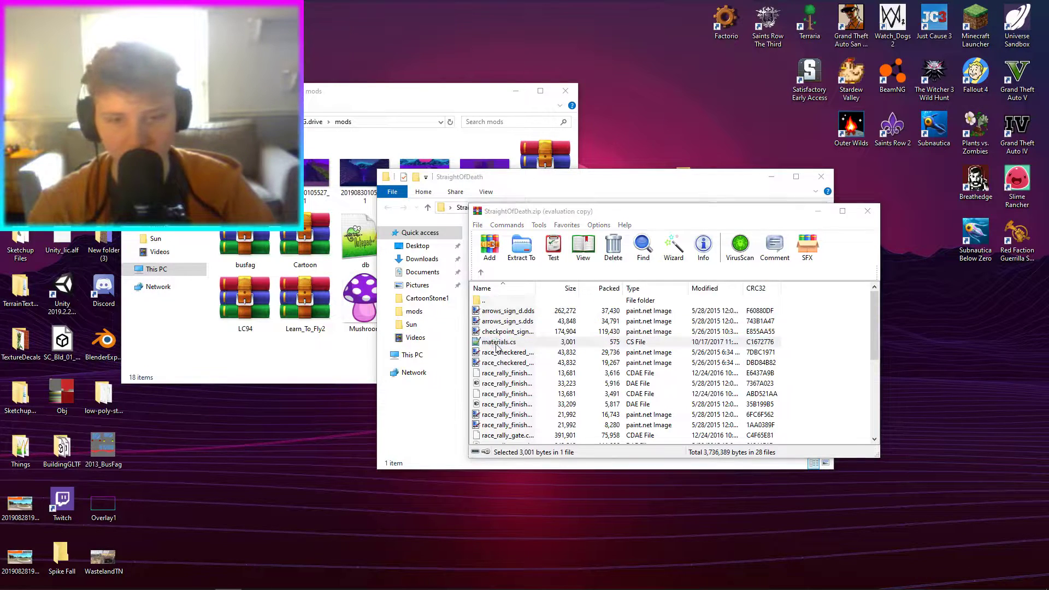
Replace every Death_Stairs with StraightOfDeath in the race materials.cs, save it and update the file in the archive.
scroll(238, 256, down, 8)
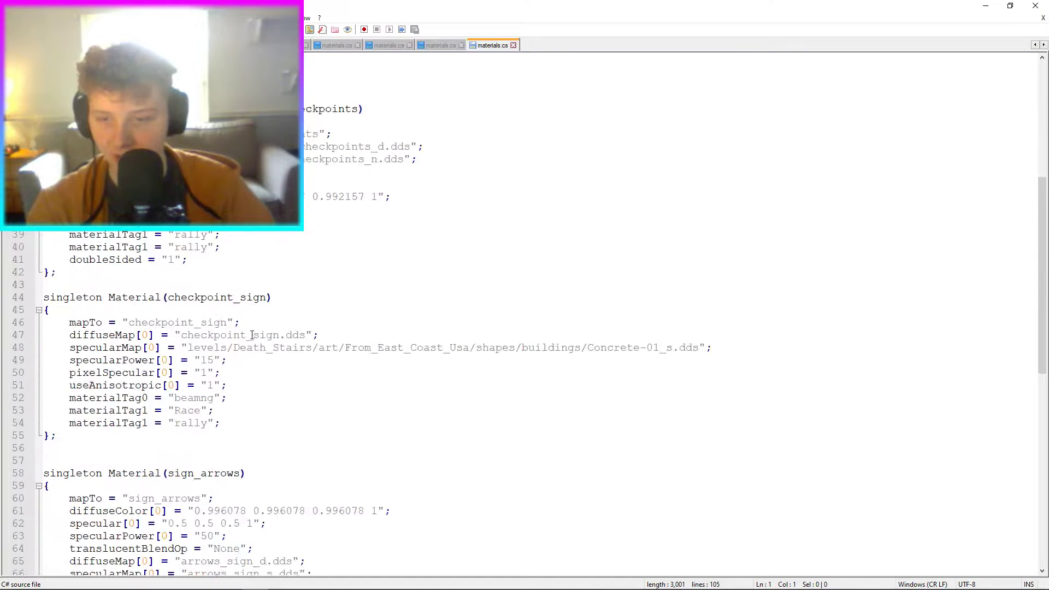
double_click(272, 348)
key(ctrl+f)
click(409, 232)
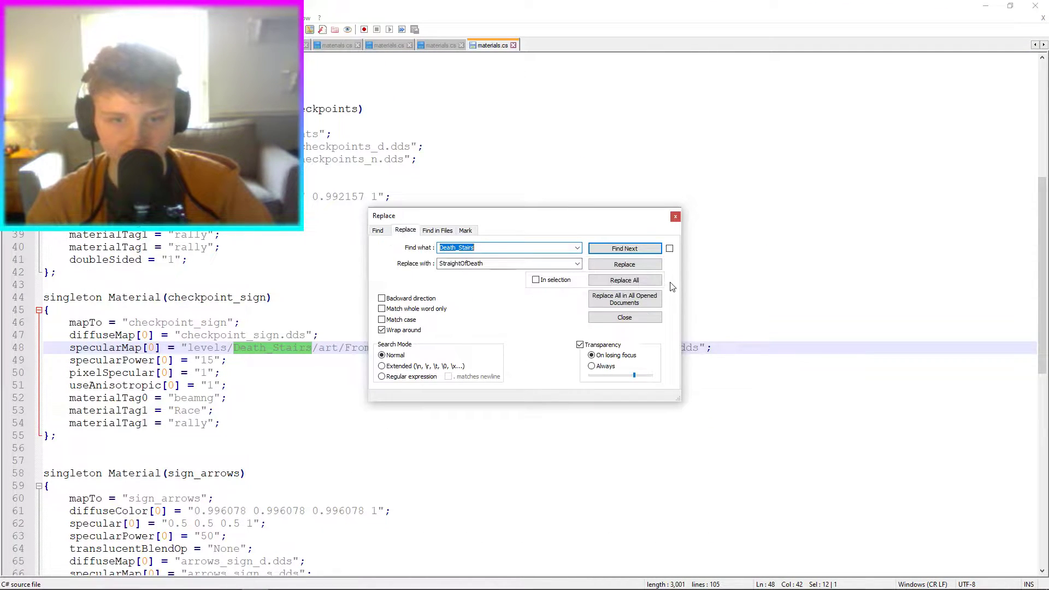
click(623, 281)
click(676, 217)
key(ctrl+s)
click(1035, 6)
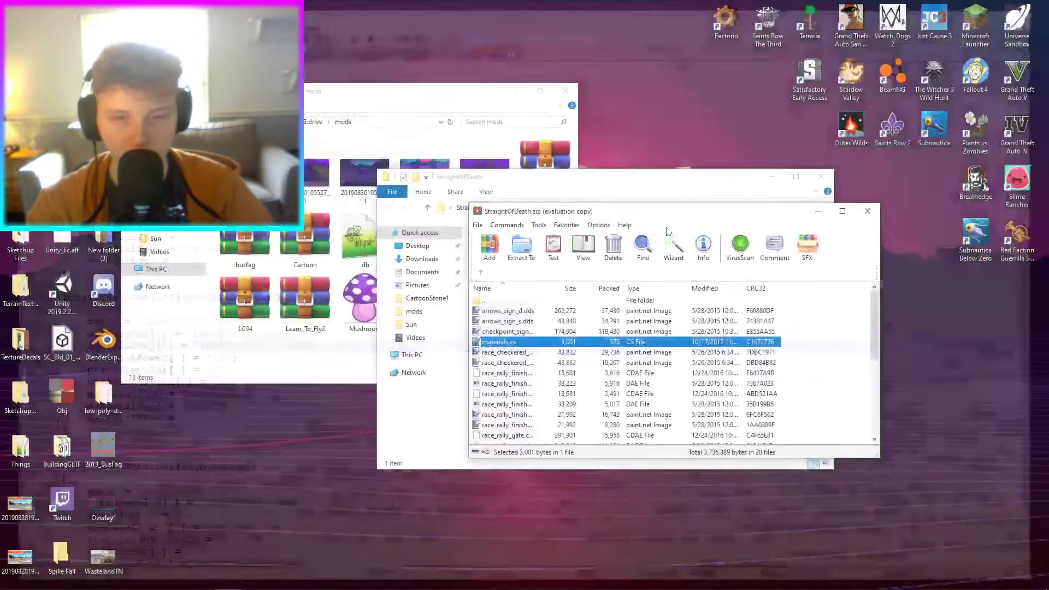
click(507, 336)
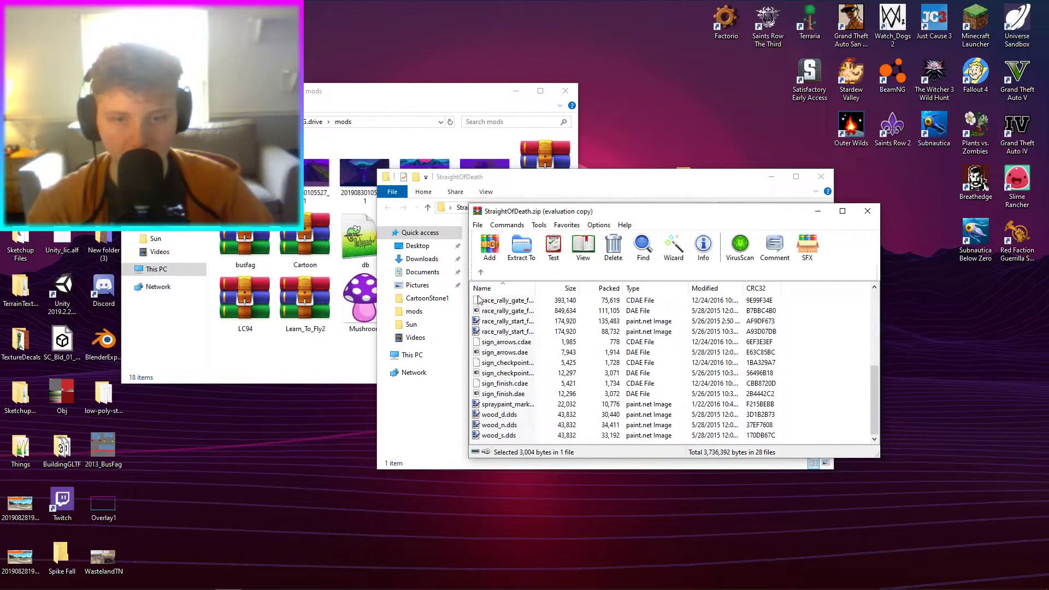
Leave the race folder and open the materials.cs stored directly in the shapes folder.
click(481, 272)
click(487, 353)
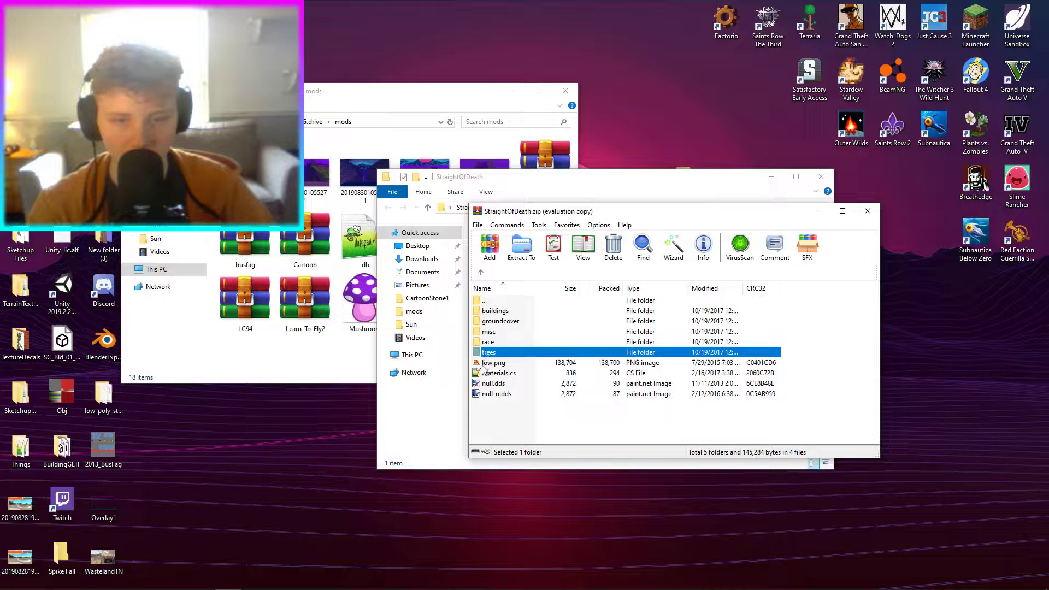
double_click(484, 372)
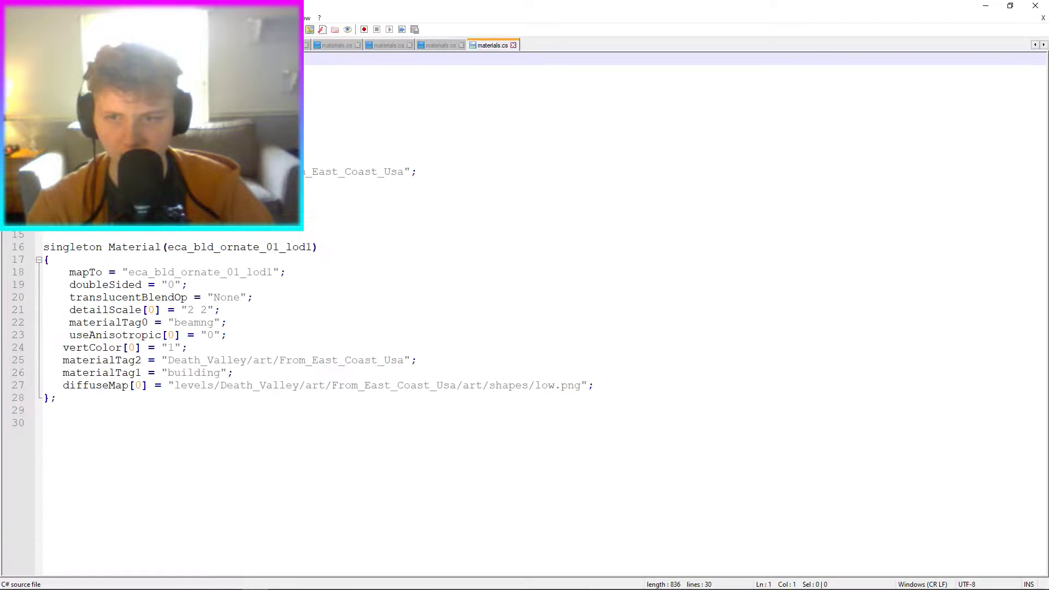
Replace every Death_Valley with StraightOfDeath in the shapes folder's materials.cs and update the file in the archive.
click(218, 159)
double_click(207, 171)
key(ctrl+f)
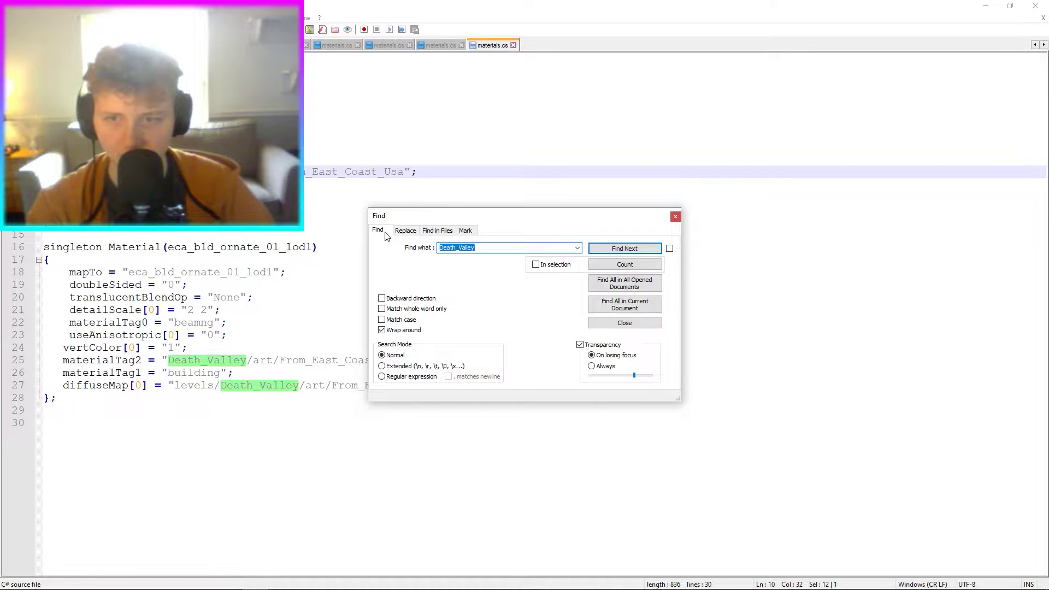
click(403, 231)
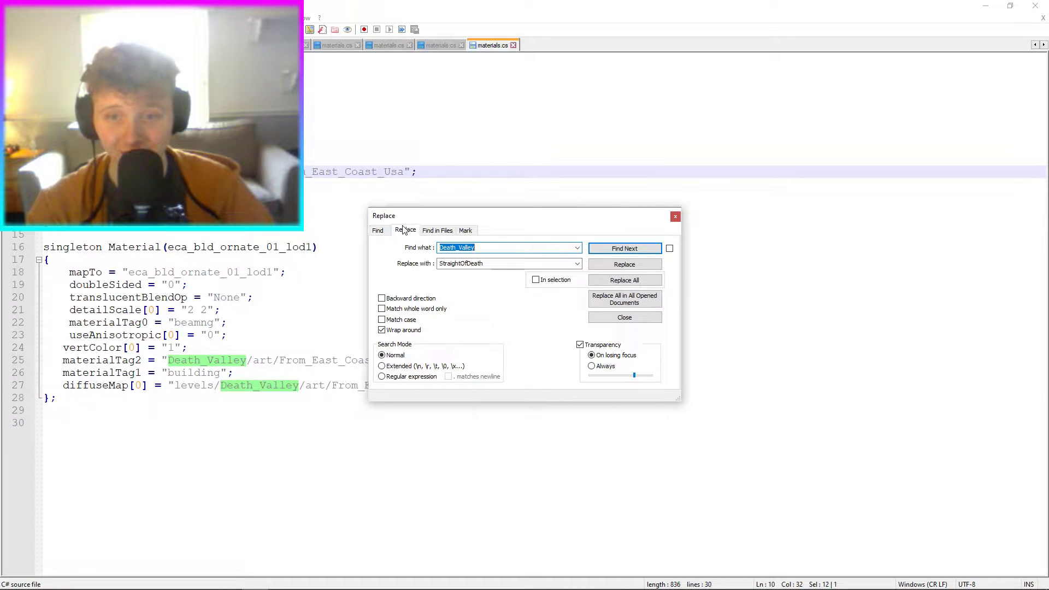
click(601, 281)
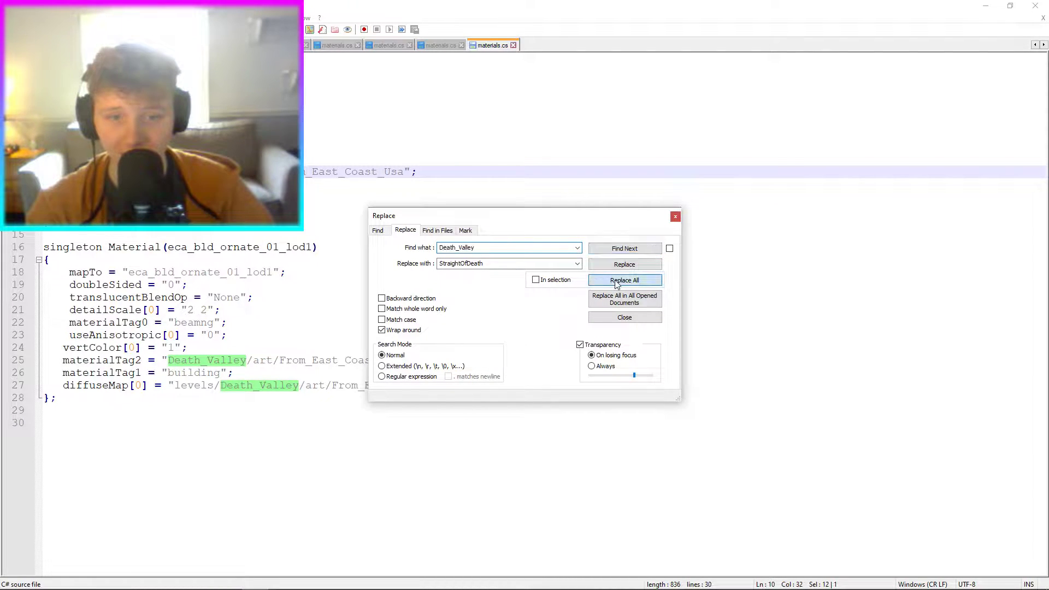
click(675, 217)
click(1036, 5)
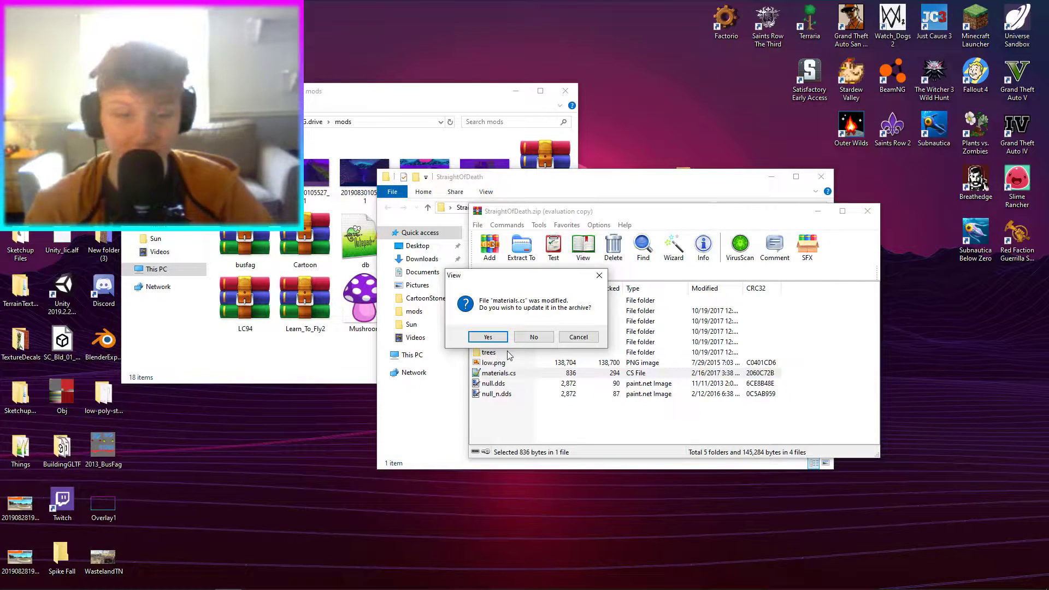
click(488, 337)
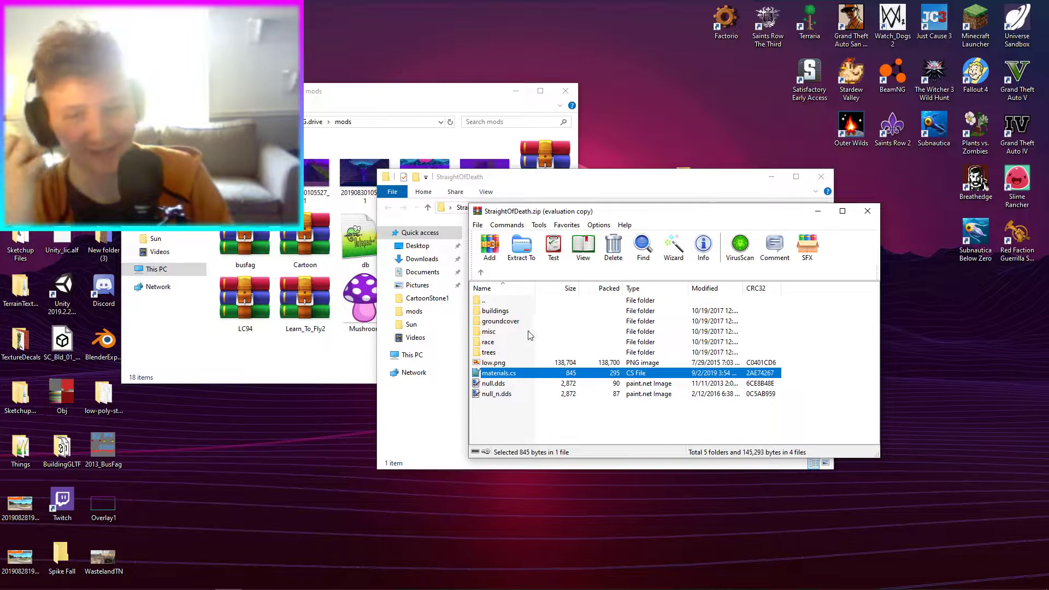
Leave the shapes folder and check the neighbouring road and decals folders for material files.
click(481, 272)
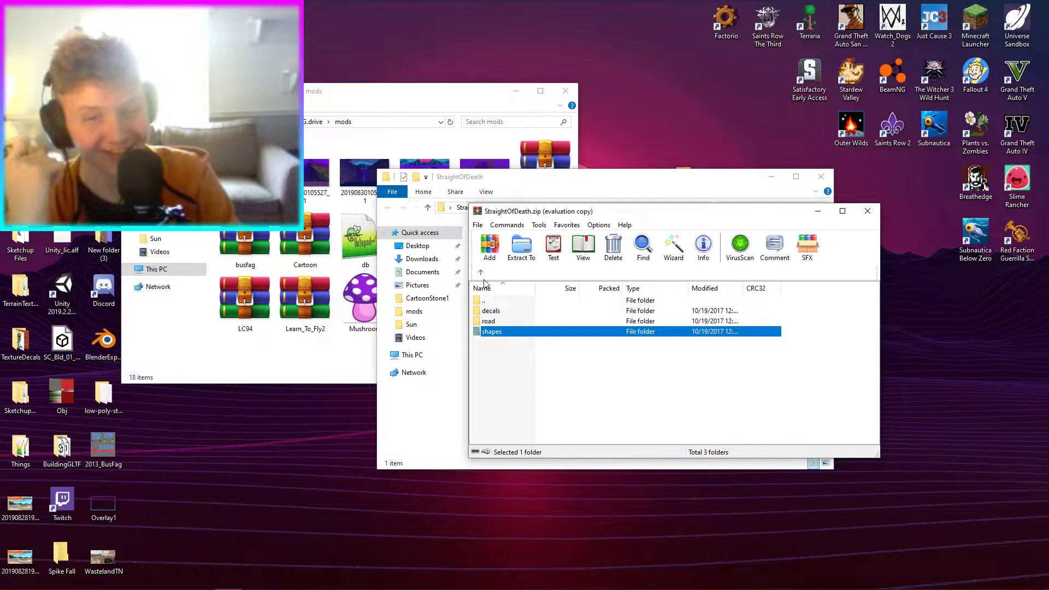
double_click(491, 321)
key(BackSpace)
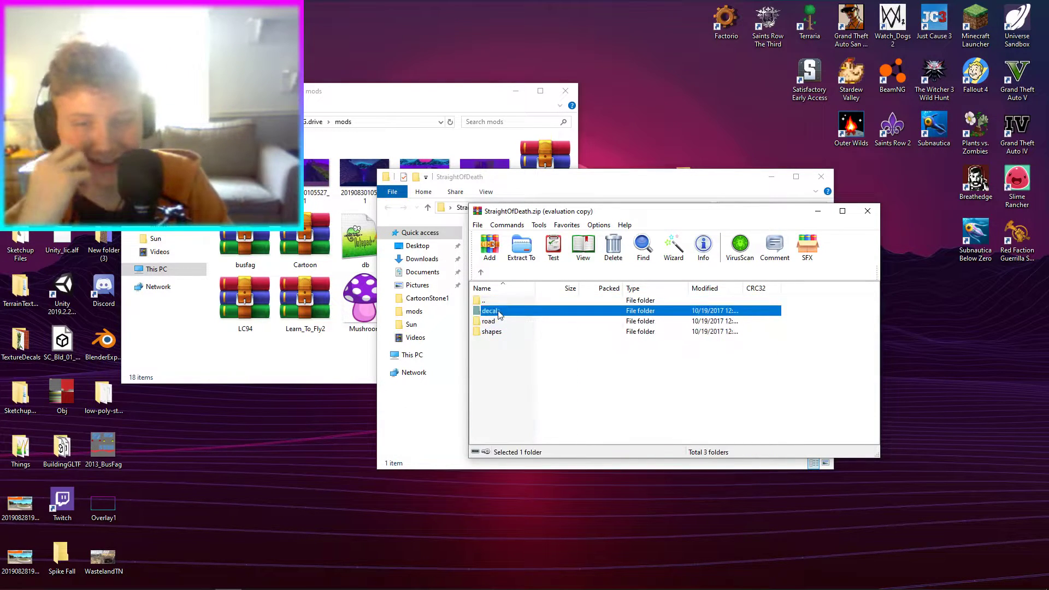
double_click(494, 310)
key(BackSpace)
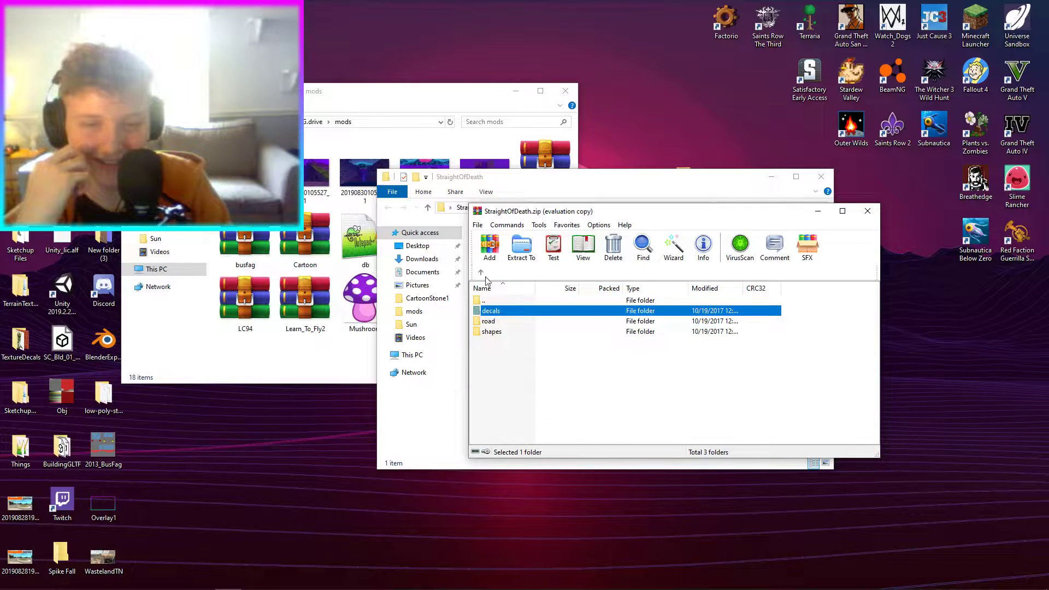
Leave the From_East_Coast_Usa folder and open materials.cs in the main art/shapes/buildings folder.
click(481, 272)
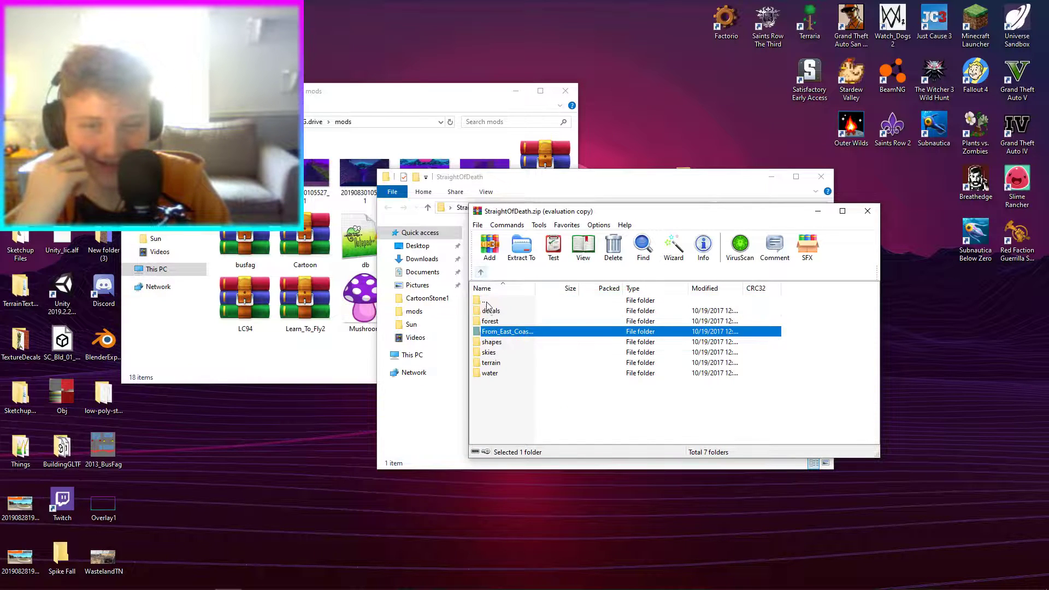
double_click(496, 332)
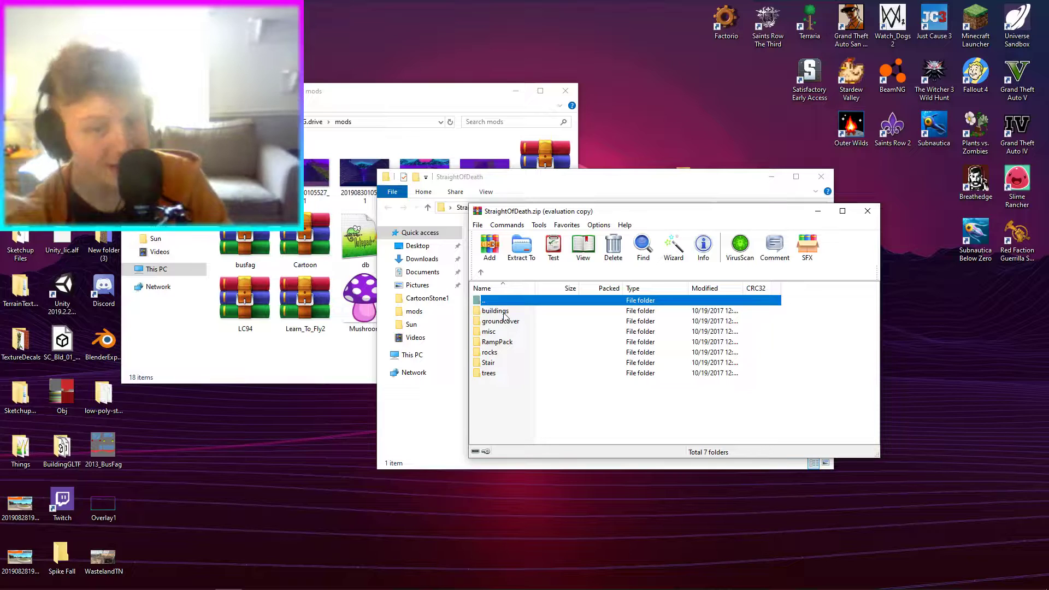
double_click(504, 312)
key(BackSpace)
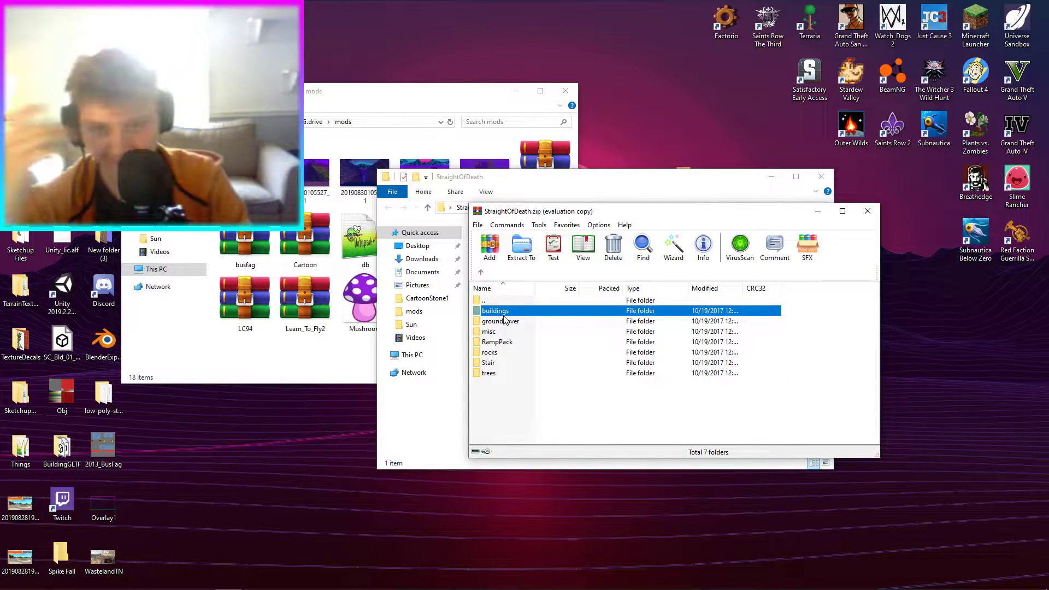
key(Return)
scroll(530, 344, down, 9)
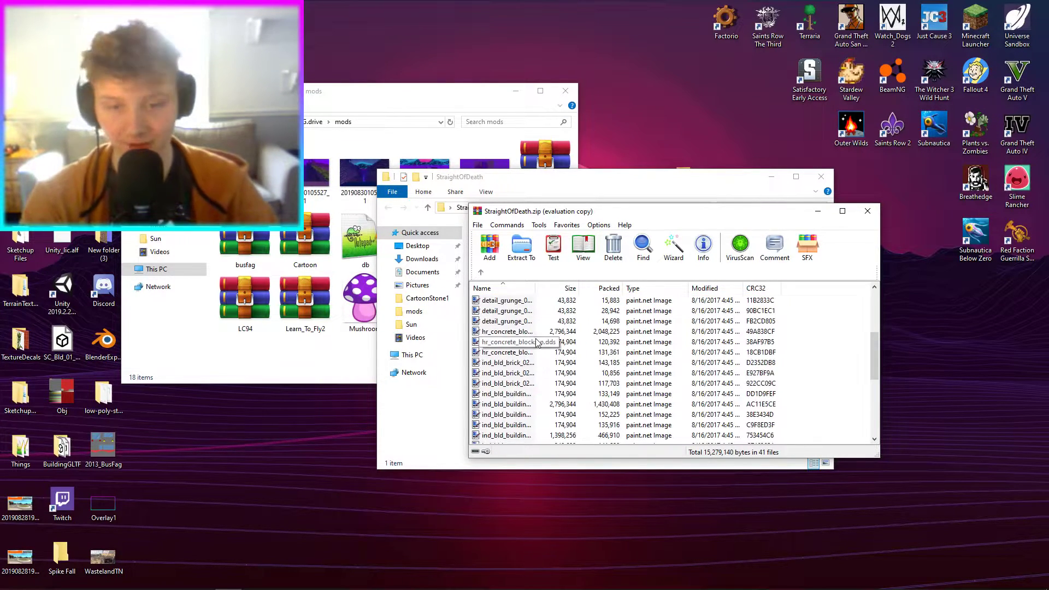
double_click(499, 383)
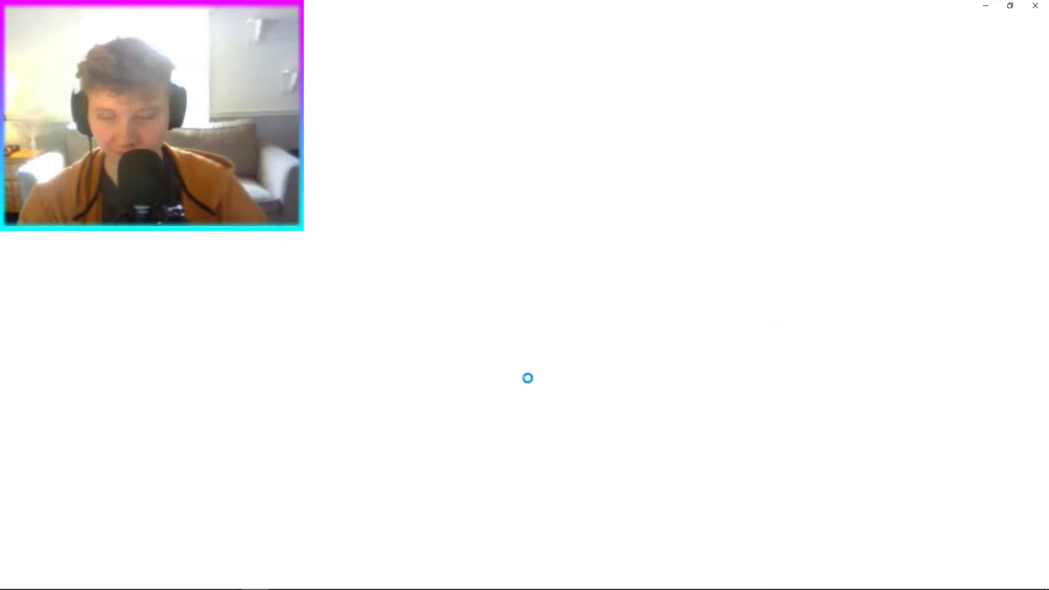
Replace every old level name with StraightOfDeath in the main buildings materials.cs and update the file in the archive.
double_click(240, 273)
key(ctrl+f)
click(413, 231)
click(612, 282)
click(673, 217)
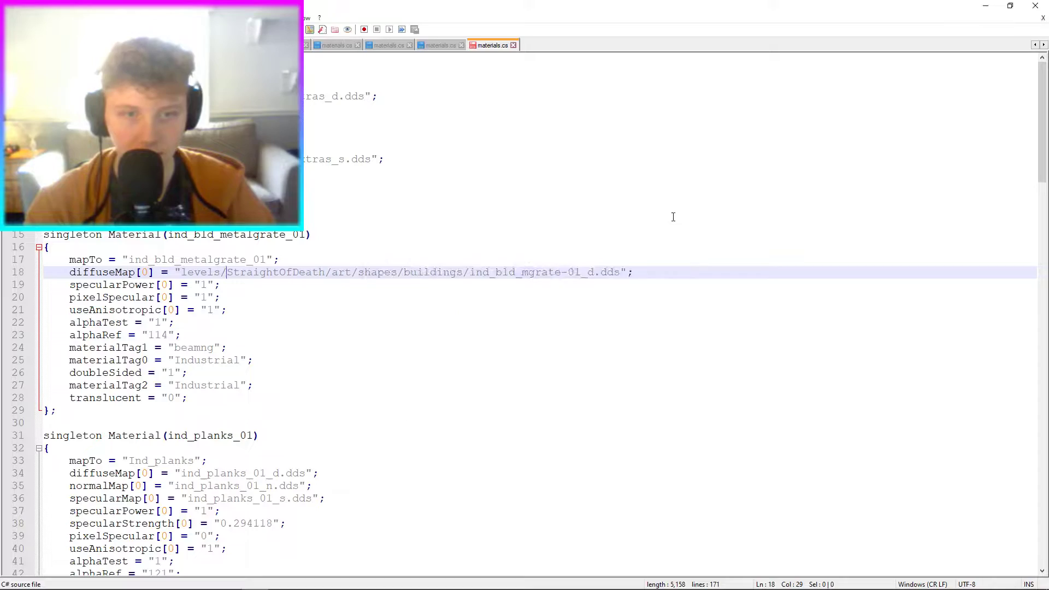
click(1036, 6)
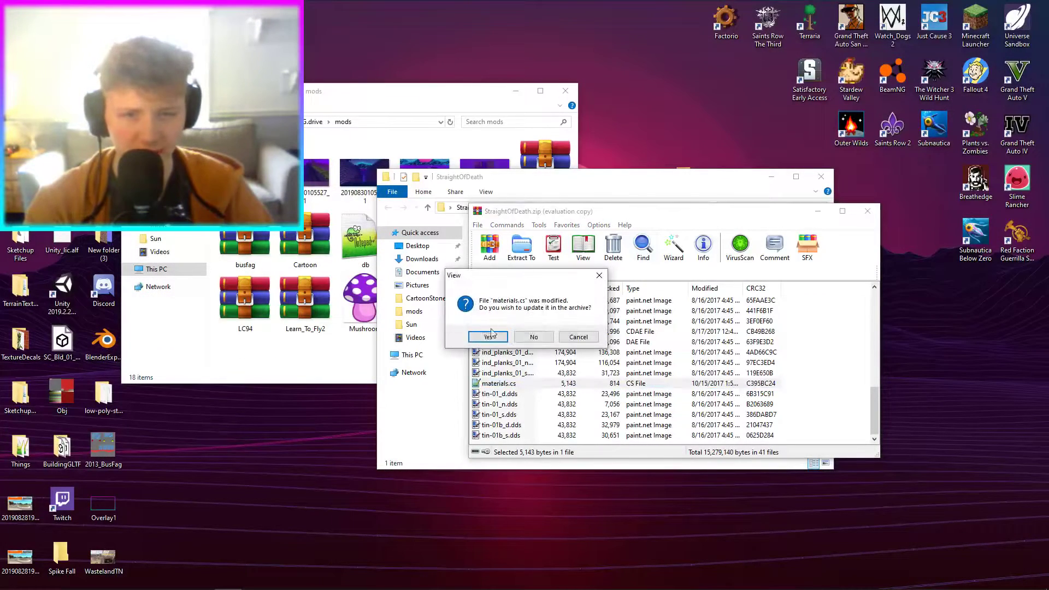
click(477, 336)
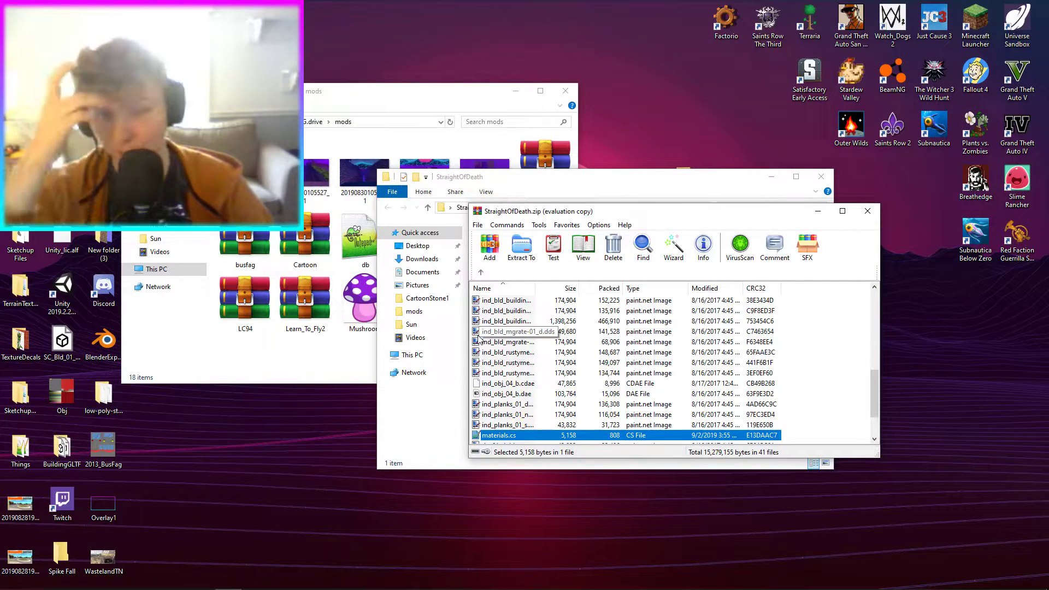
Return to the main shapes folder and open materials (2).cs in its groundcover subfolder.
click(483, 272)
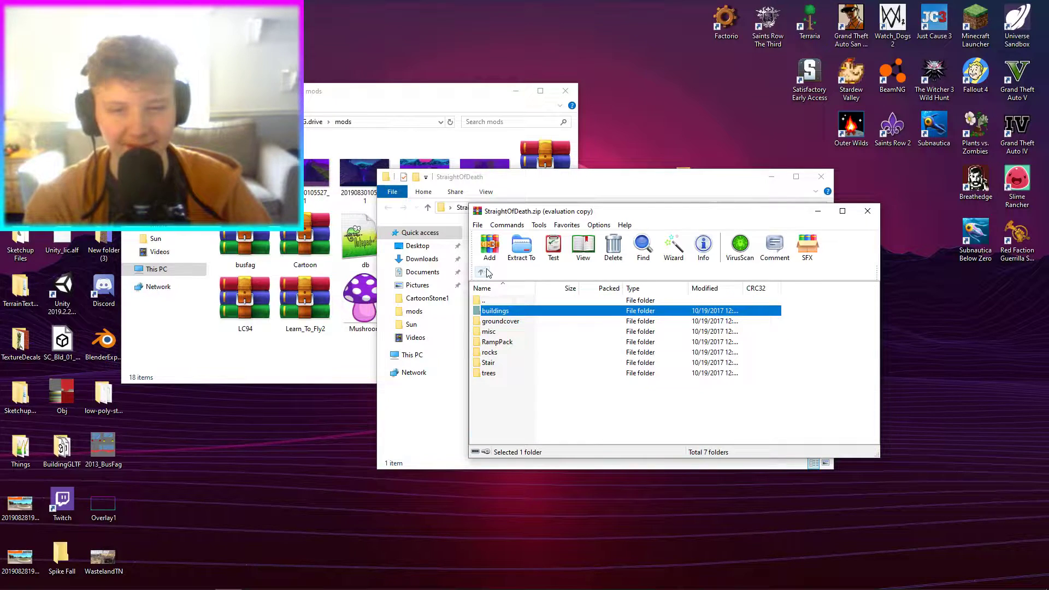
double_click(487, 320)
scroll(494, 333, down, 18)
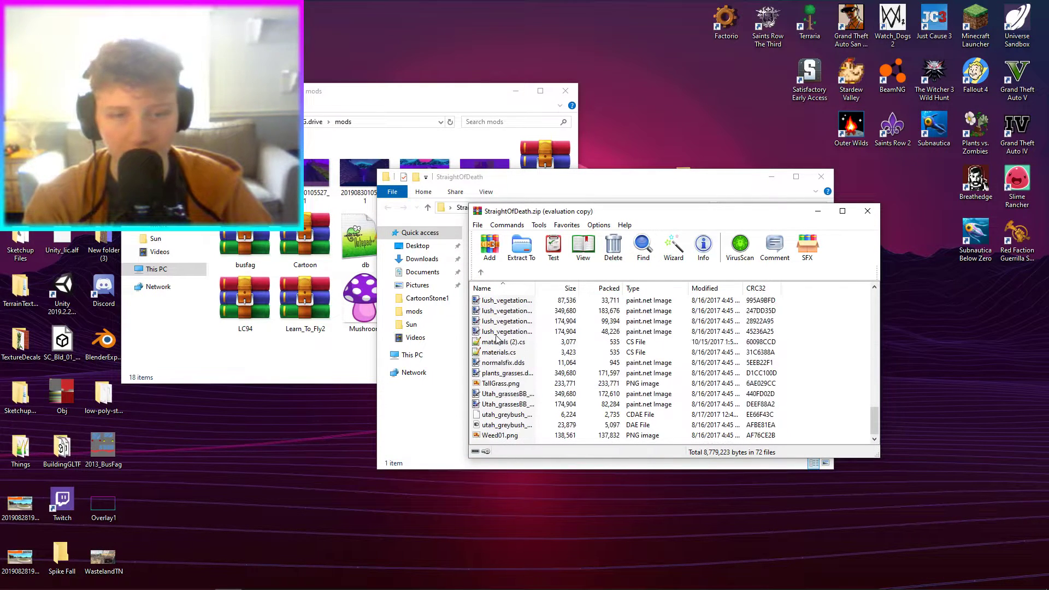
double_click(503, 342)
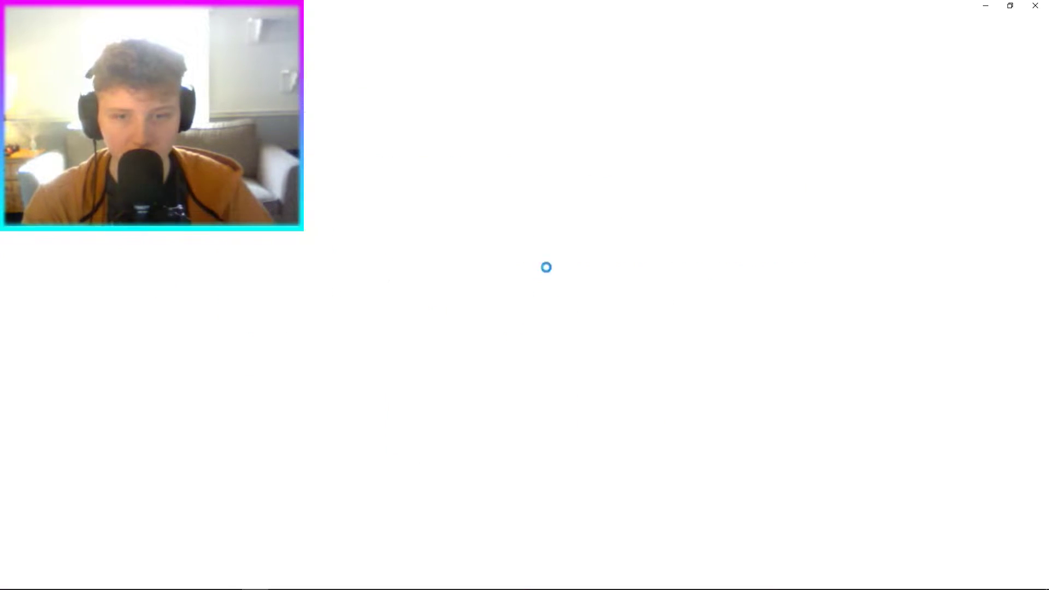
Replace every Death_Stairs with StraightOfDeath in the groundcover materials (2).cs and update the file in the archive.
double_click(303, 285)
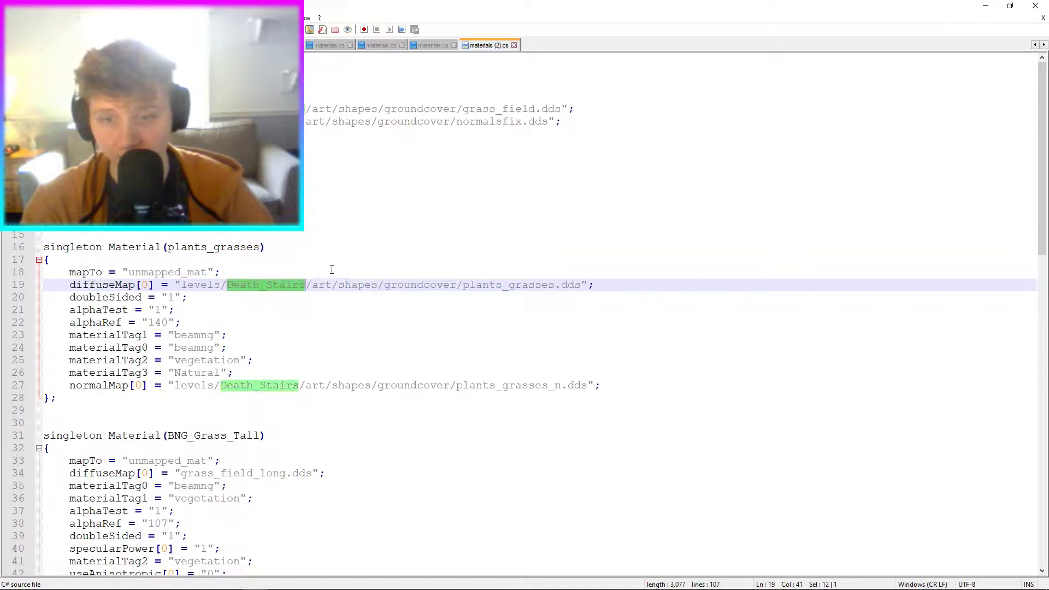
key(ctrl+f)
click(405, 230)
click(611, 279)
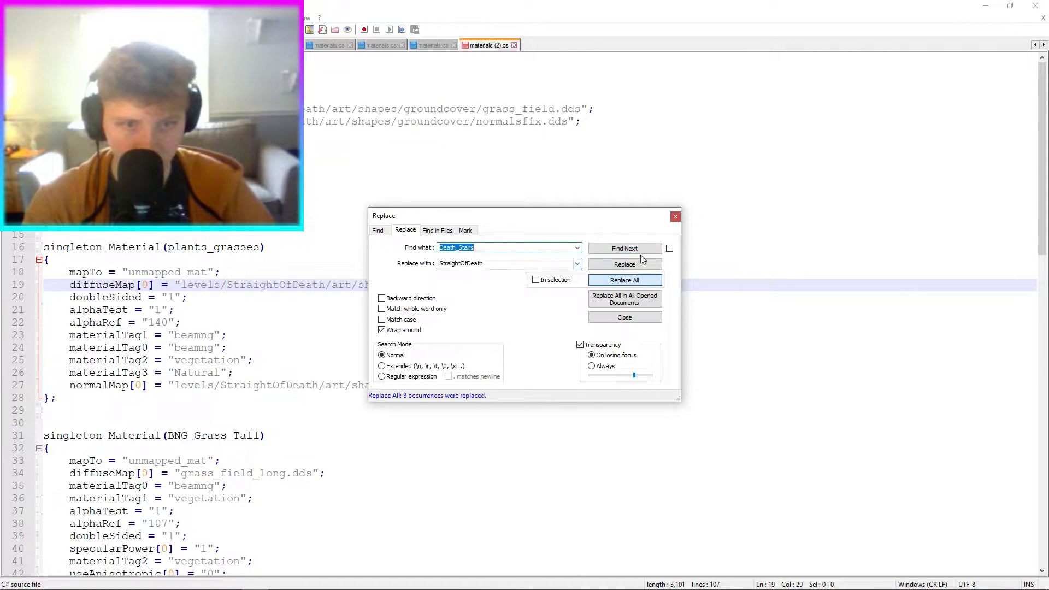
click(675, 217)
click(1035, 6)
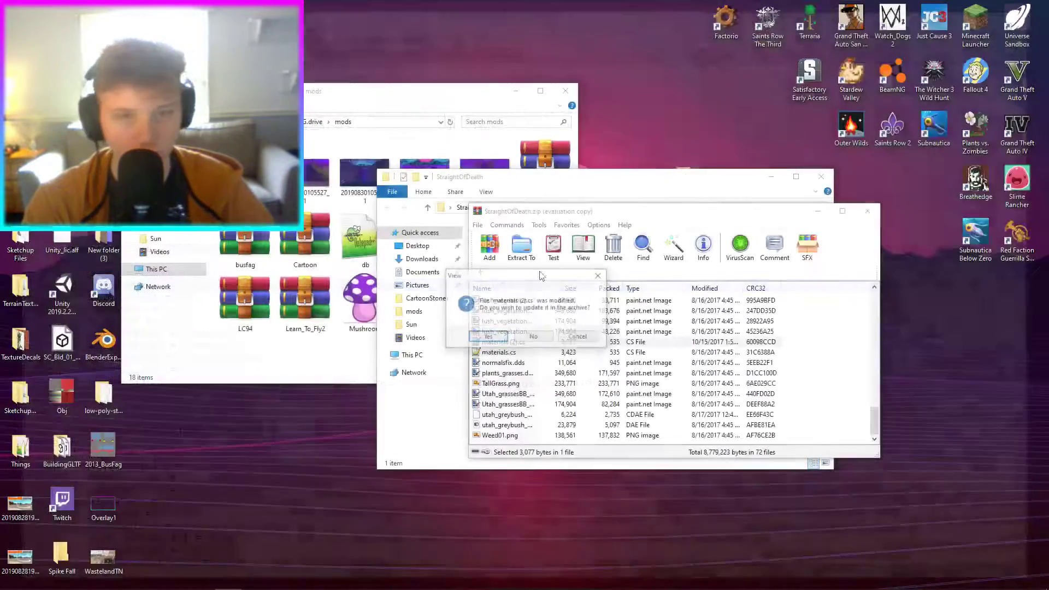
click(492, 333)
Open materials.cs in the main groundcover folder, check it for old level paths and close it.
click(480, 273)
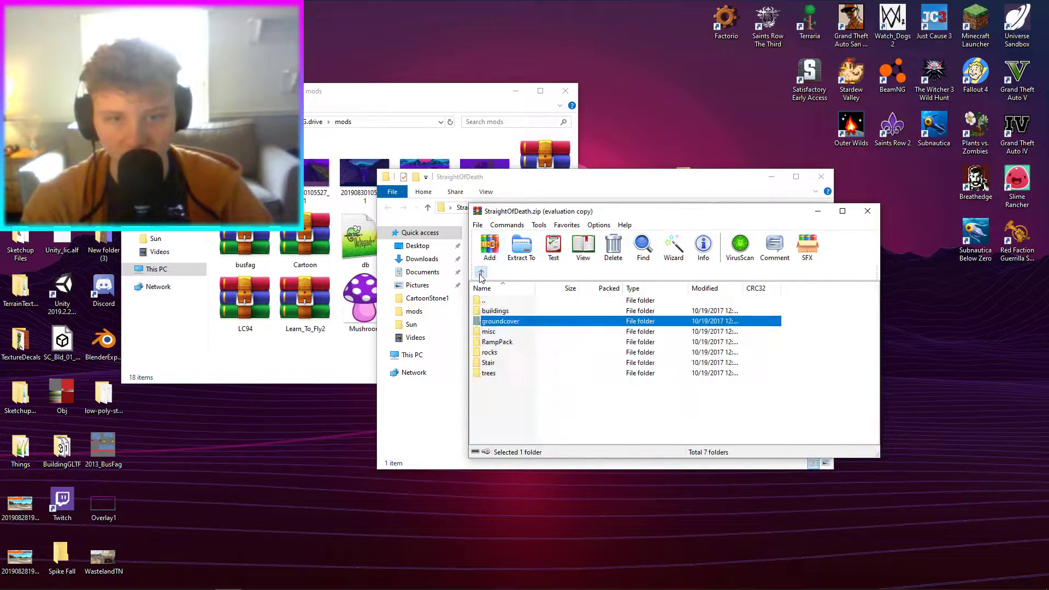
double_click(498, 324)
scroll(508, 345, down, 15)
double_click(515, 354)
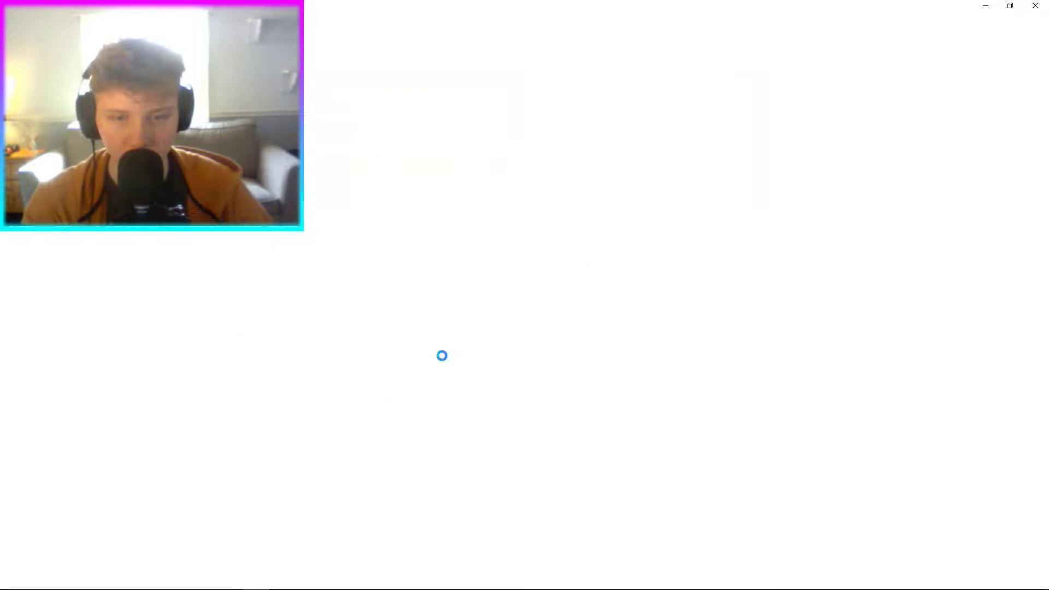
scroll(219, 280, down, 20)
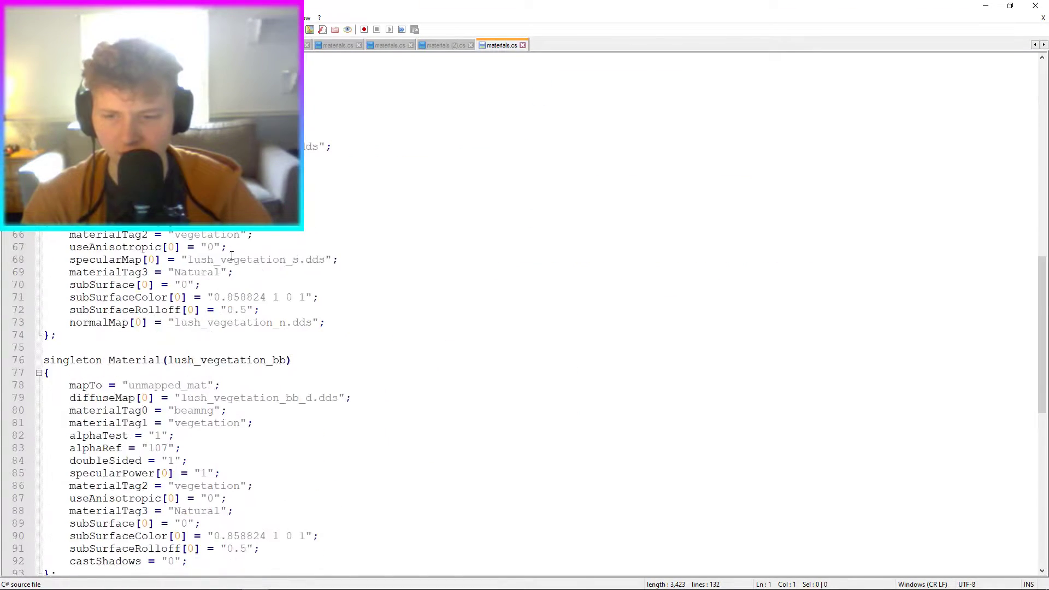
click(1040, 8)
Open the misc shapes folder in the archive and delete its BigBump, BigLoop, Longjump and SpeedRamp subfolders.
key(BackSpace)
double_click(481, 331)
scroll(507, 339, down, 4)
scroll(506, 343, down, 20)
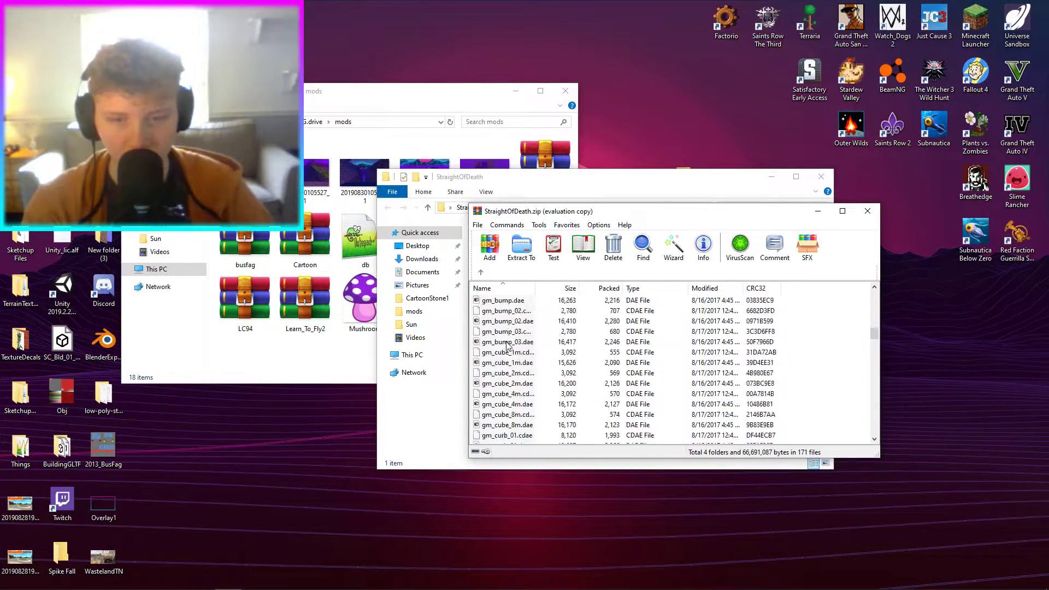
drag(876, 354, 881, 278)
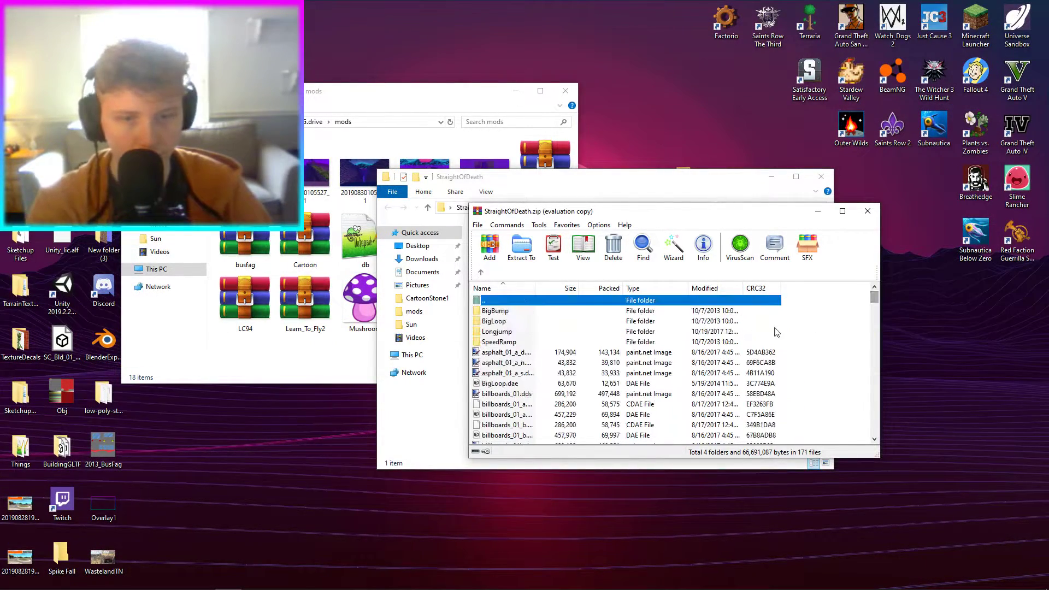
drag(797, 346, 789, 309)
key(Delete)
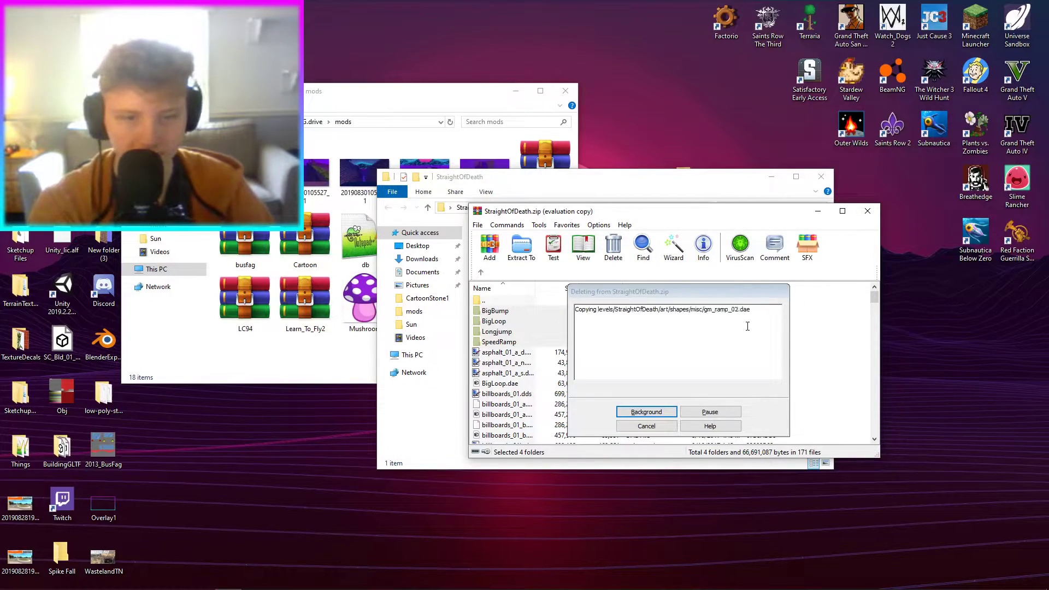
Replace every Death_Stairs with StraightOfDeath in the misc folder's materials.cs and update the file in the archive.
drag(875, 298, 877, 438)
scroll(742, 431, up, 10)
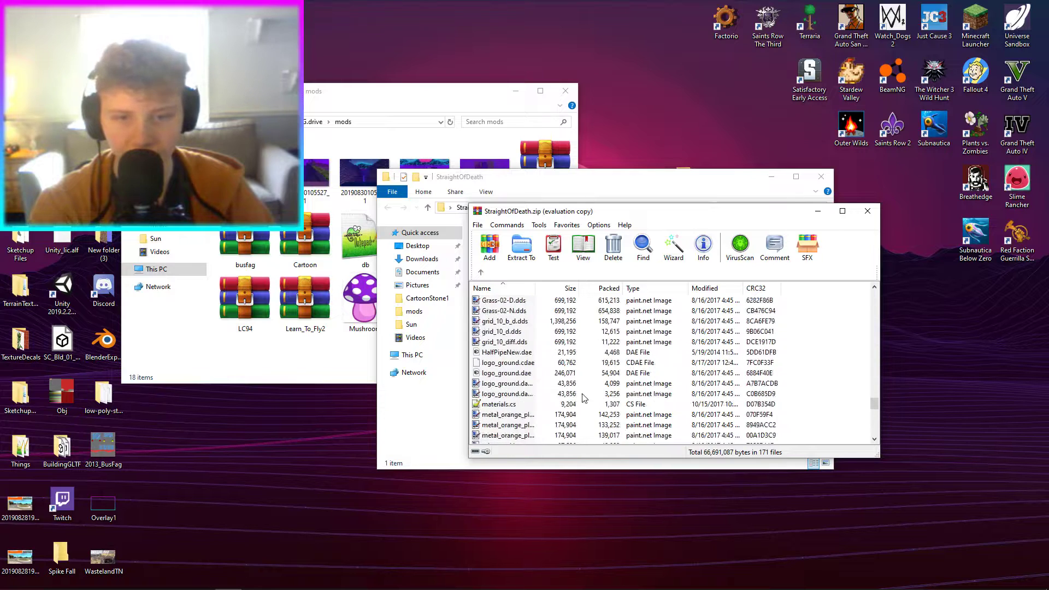
double_click(523, 405)
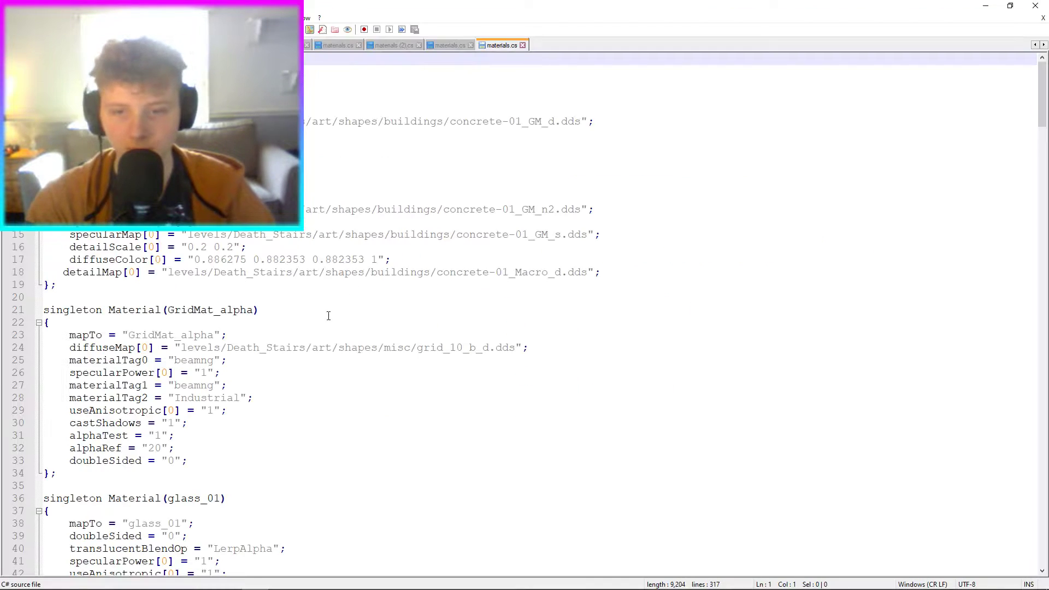
click(347, 348)
double_click(266, 348)
key(ctrl+f)
click(407, 230)
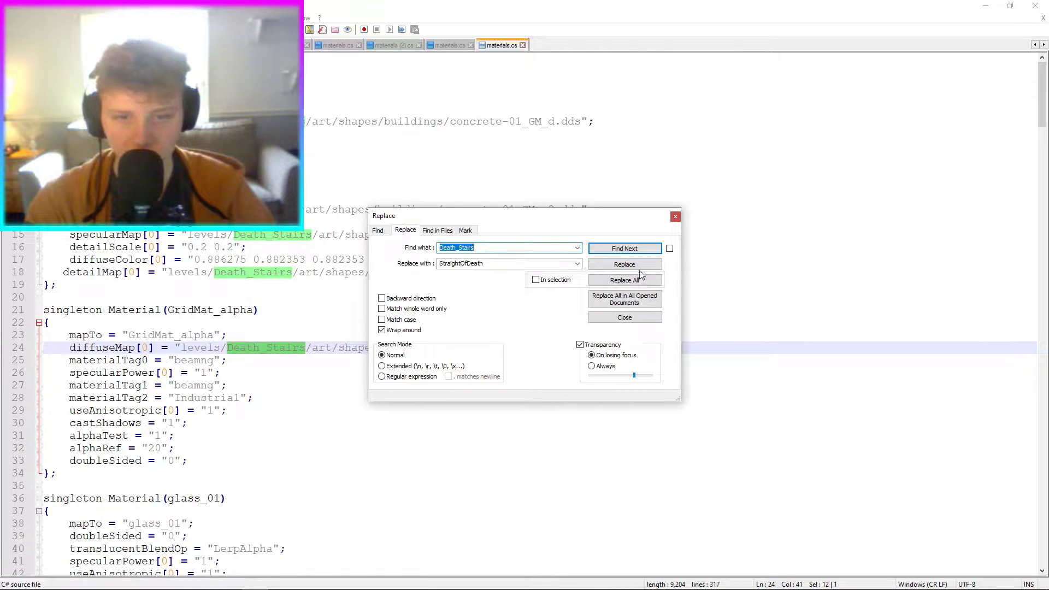
click(628, 280)
click(670, 212)
click(1035, 5)
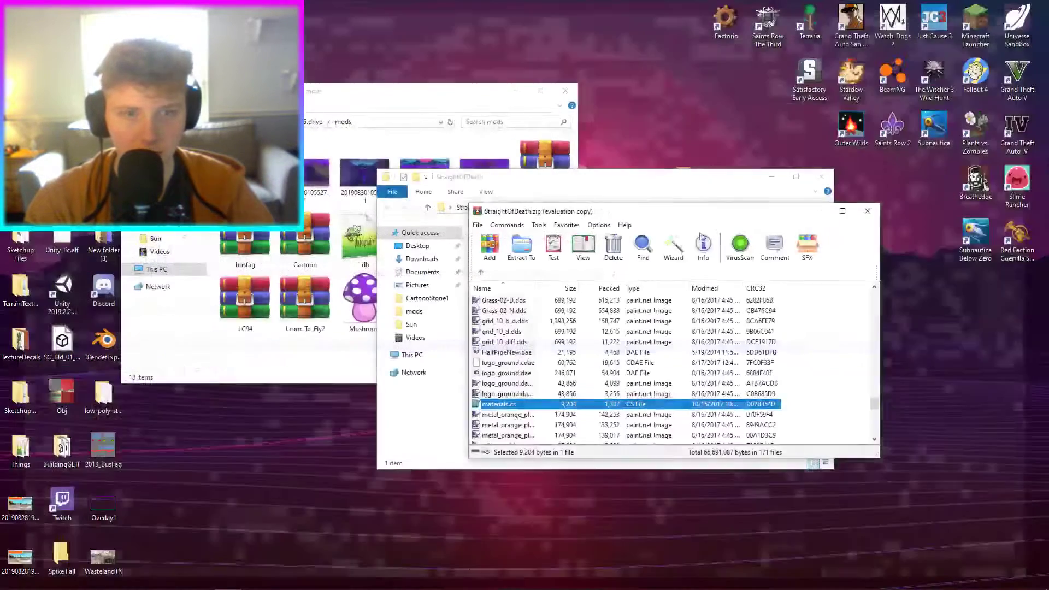
click(496, 336)
Open materials.cs in the RampPack folder, check it for old level paths and close it.
click(480, 272)
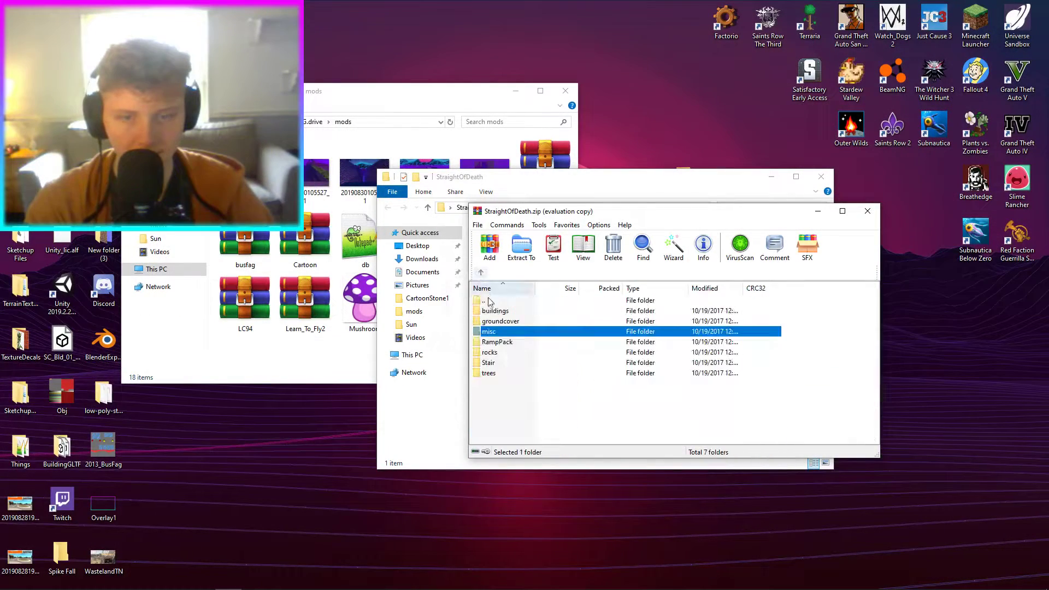
double_click(491, 339)
click(501, 312)
double_click(501, 312)
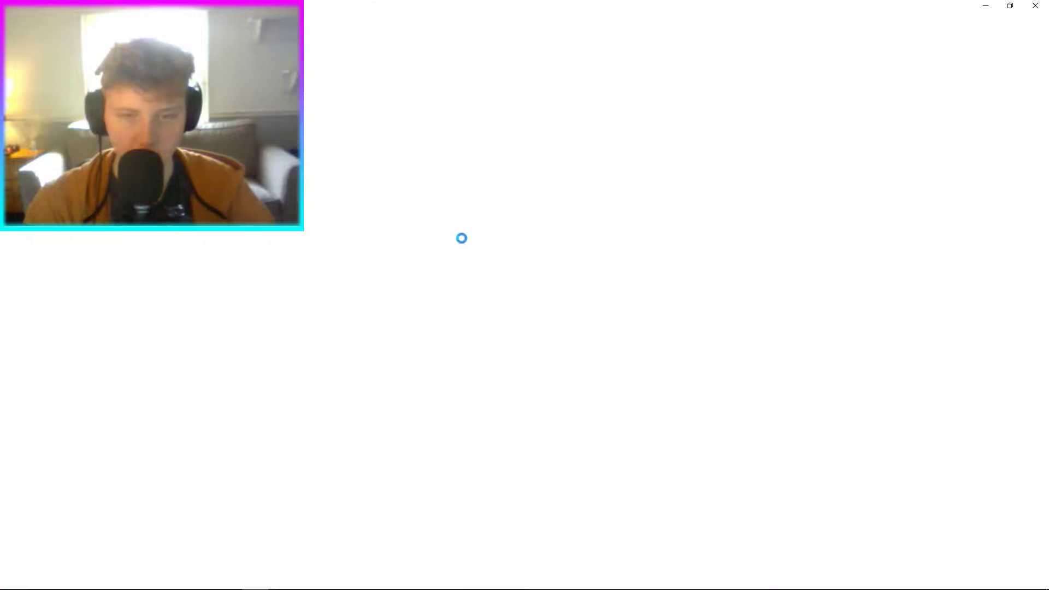
click(1036, 5)
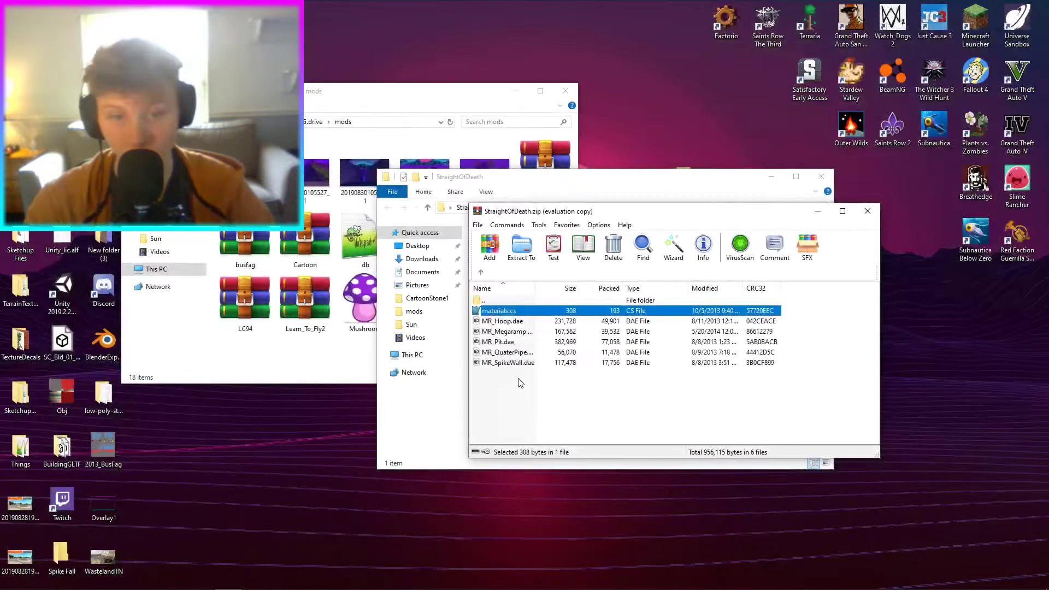
Replace every Death_Stairs with StraightOfDeath in the rocks folder's materials.cs and update the file in the archive.
click(481, 273)
double_click(488, 353)
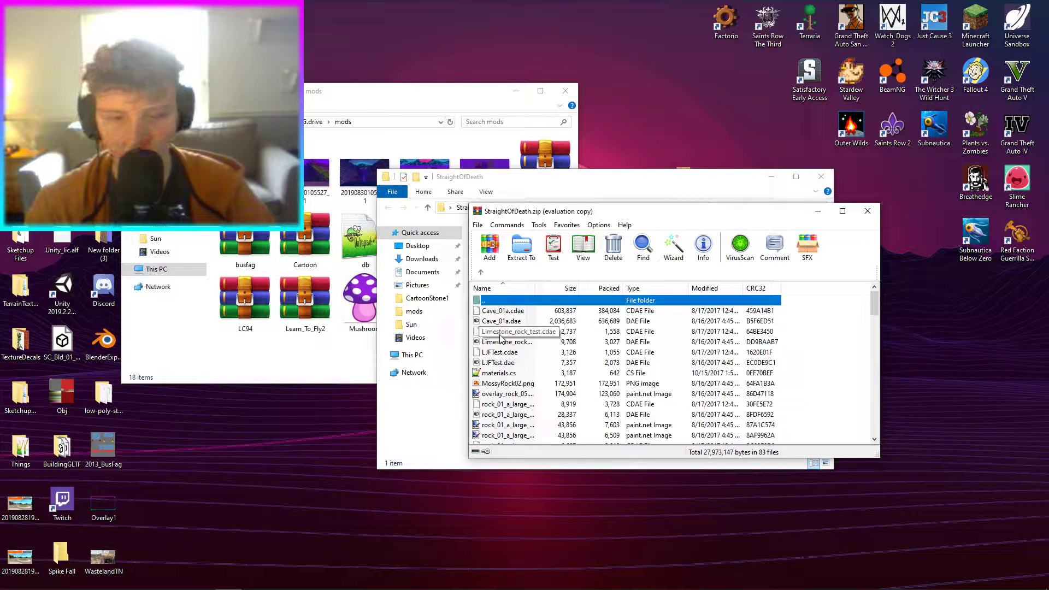
double_click(505, 374)
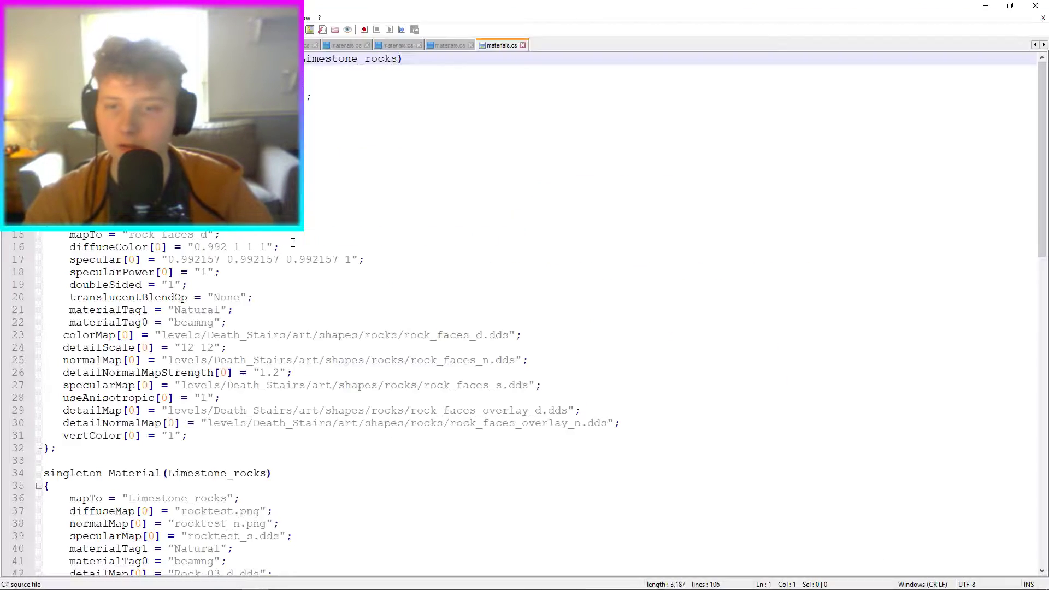
double_click(246, 335)
key(ctrl+f)
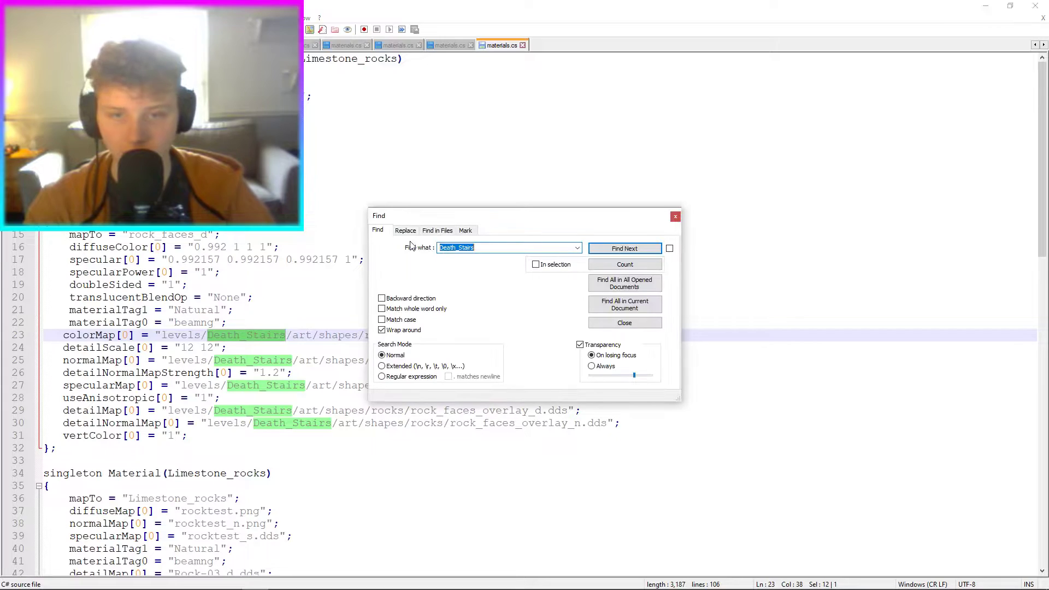
click(406, 230)
click(602, 280)
click(677, 220)
key(ctrl+s)
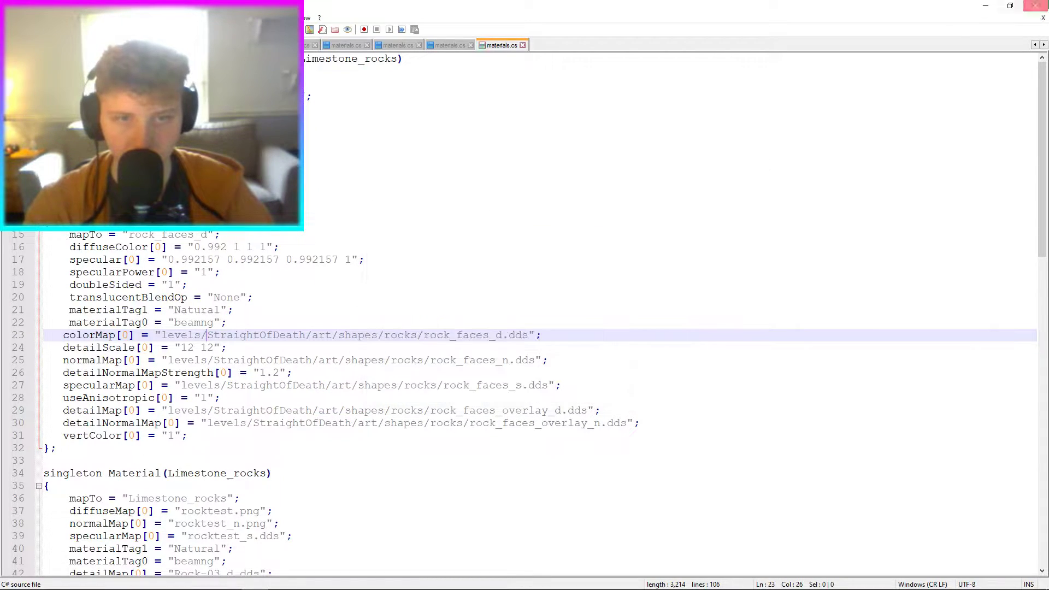
click(1036, 5)
key(Return)
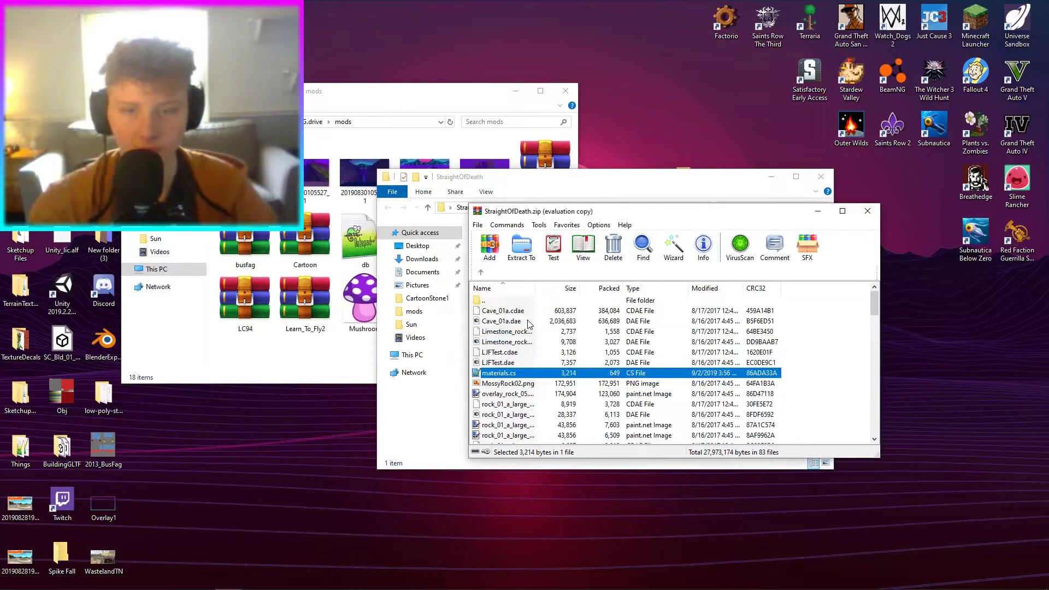
Replace every InsaneTesting with StraightOfDeath in the Stair folder's materials.cs and update the file in the archive.
double_click(517, 304)
double_click(488, 363)
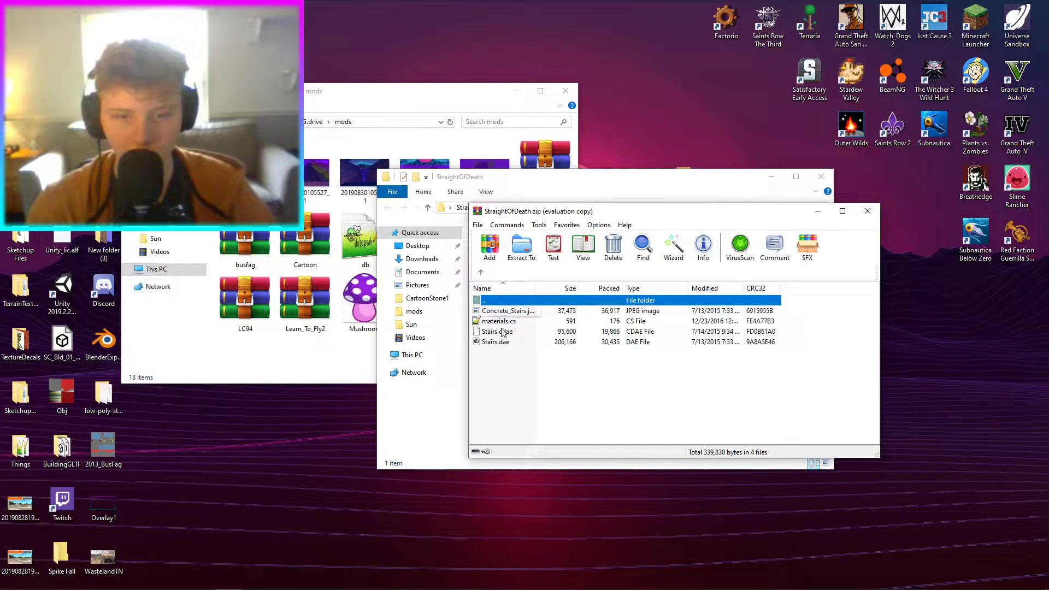
double_click(500, 324)
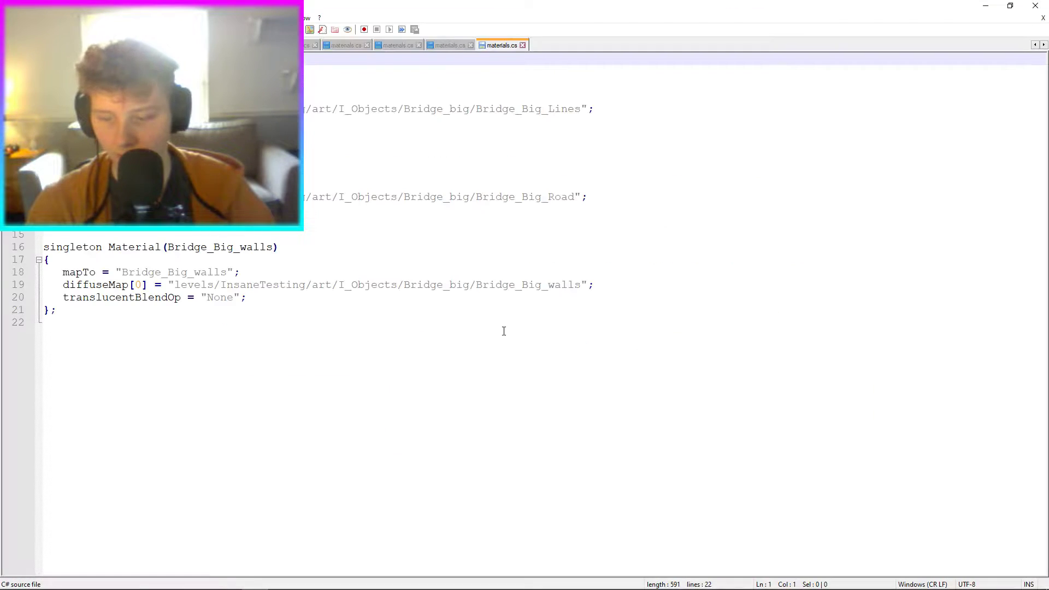
double_click(290, 197)
key(ctrl+h)
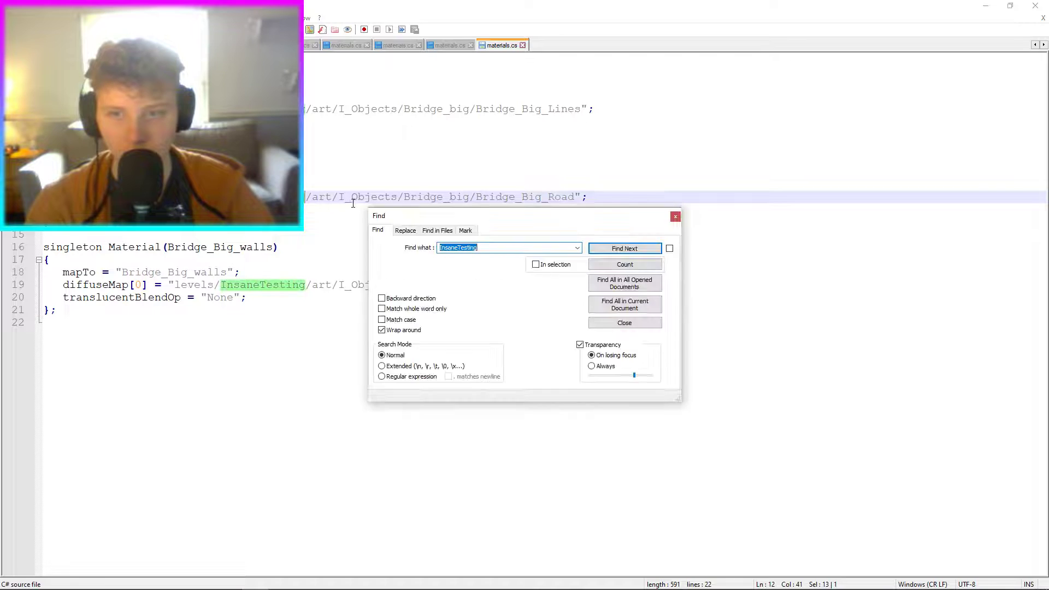
click(623, 281)
click(676, 218)
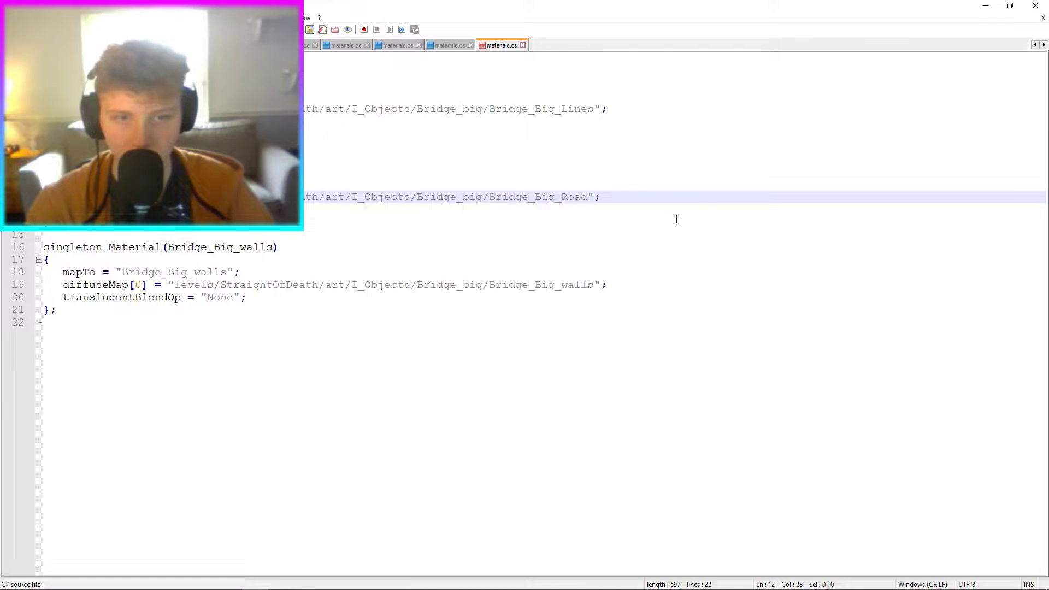
click(985, 6)
click(487, 336)
Look through the trees, Stair and skies folders for further material files that need renamed paths.
click(481, 272)
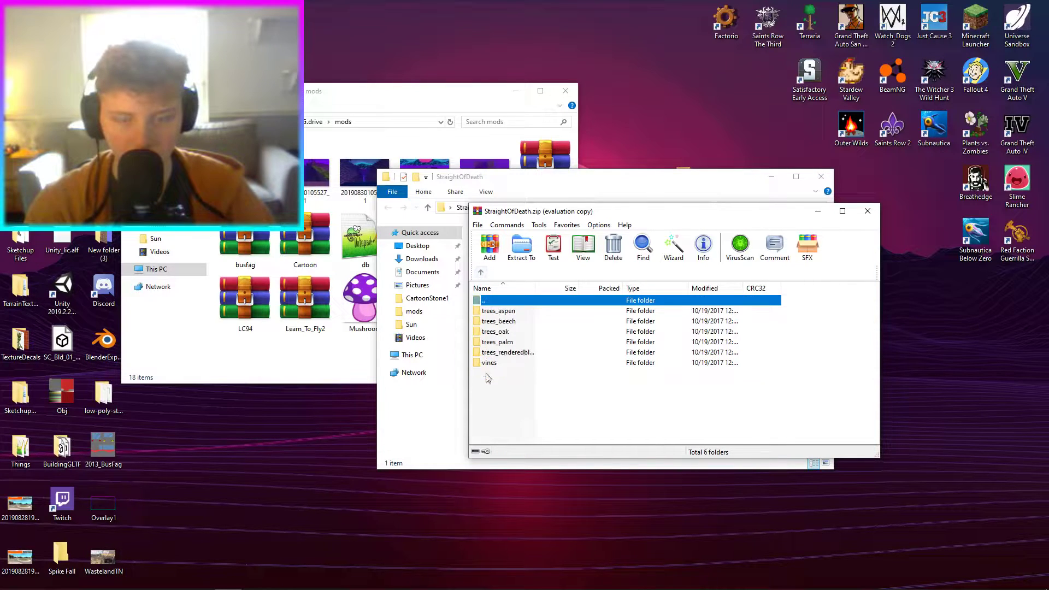
click(481, 272)
double_click(491, 363)
click(481, 272)
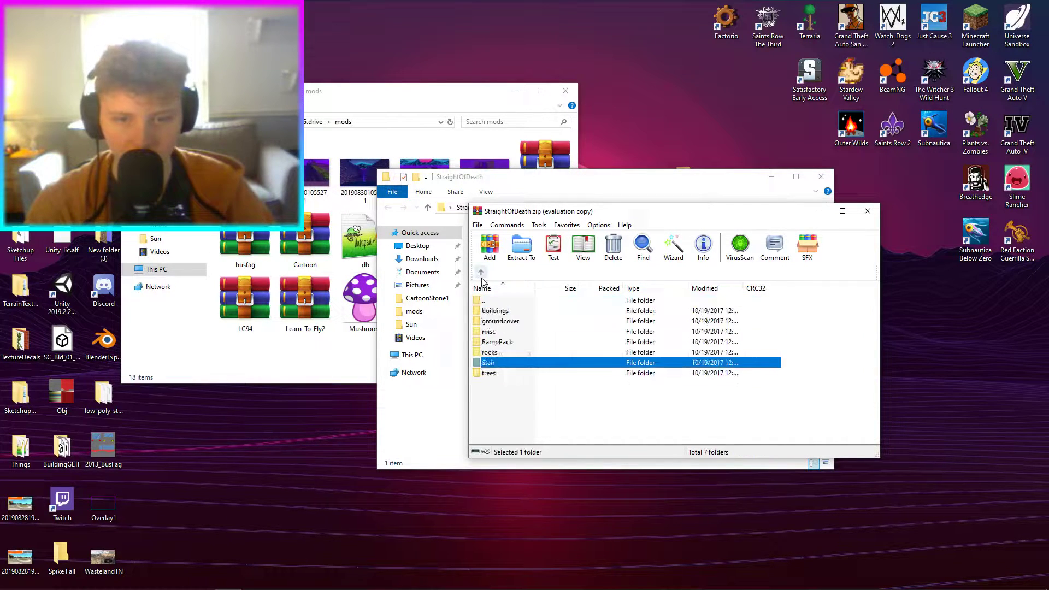
click(481, 272)
double_click(489, 356)
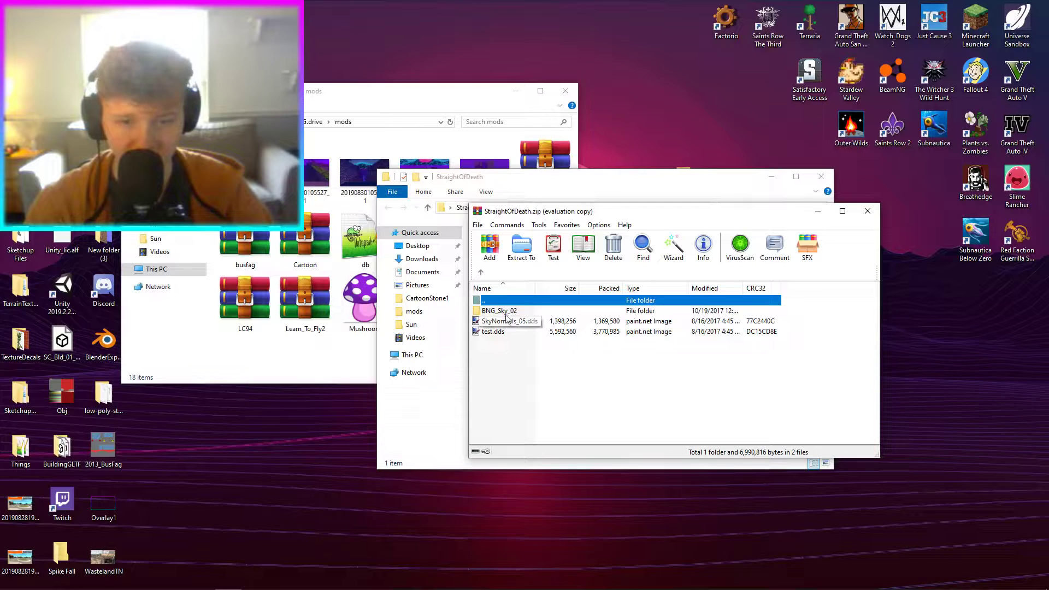
key(BackSpace)
Replace every Death_Stairs with StraightOfDeath in the terrain folder's materials.cs and update the file in the archive.
click(479, 362)
double_click(480, 364)
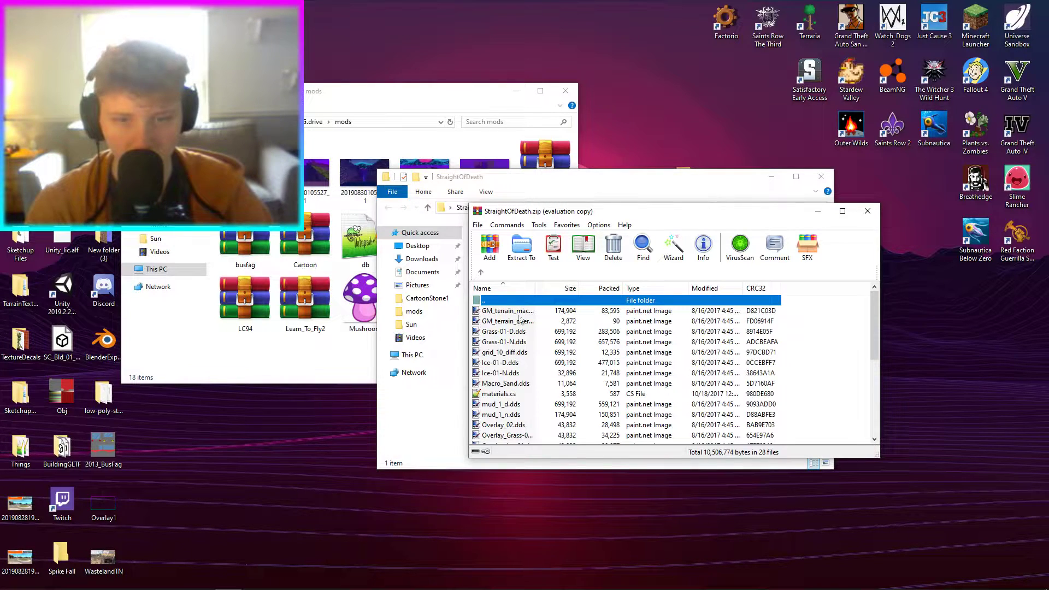
double_click(498, 393)
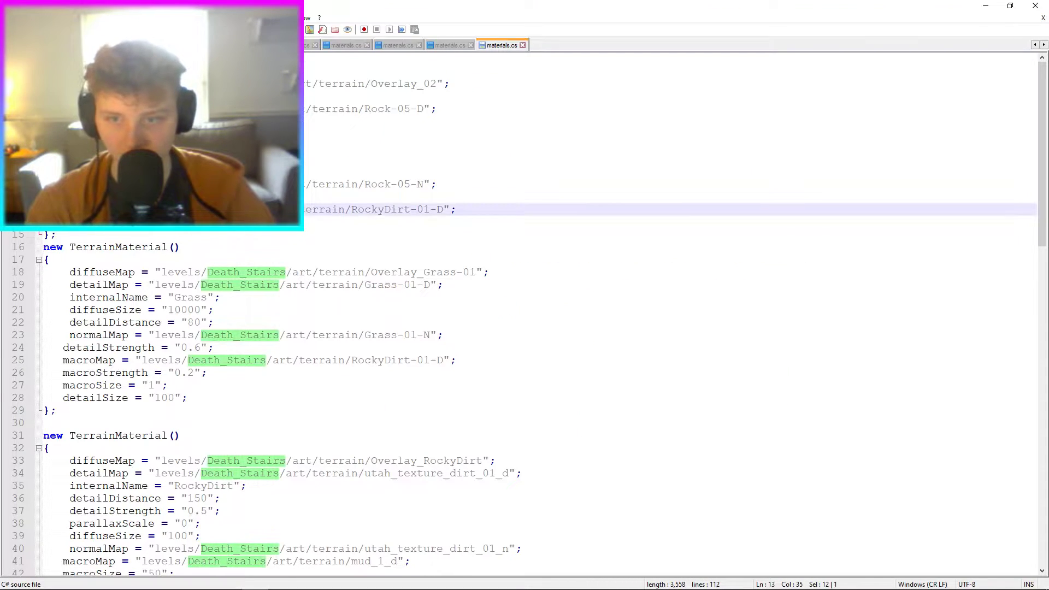
key(ctrl+f)
click(405, 230)
click(623, 280)
click(674, 213)
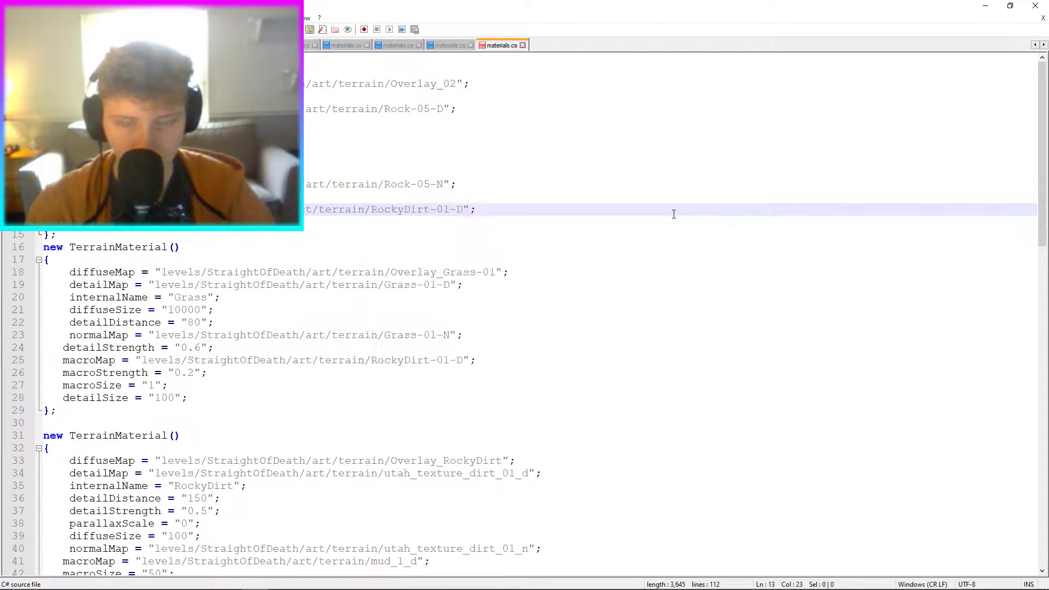
click(1034, 5)
key(Return)
Check the water folder and the level folder's main.decals.json for old level paths, closing the file without changes.
click(480, 274)
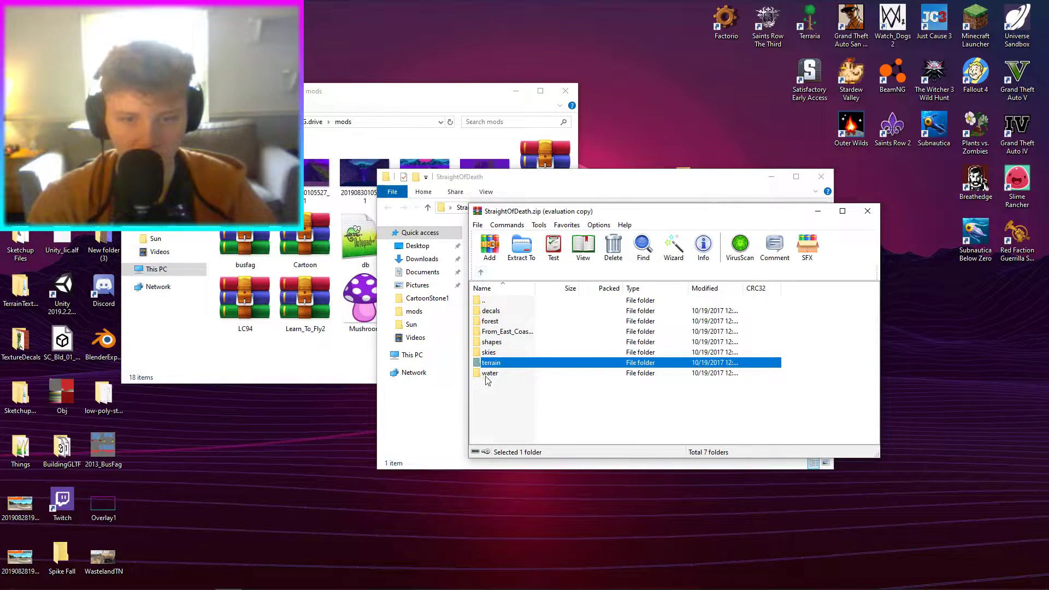
double_click(487, 376)
double_click(483, 300)
click(480, 273)
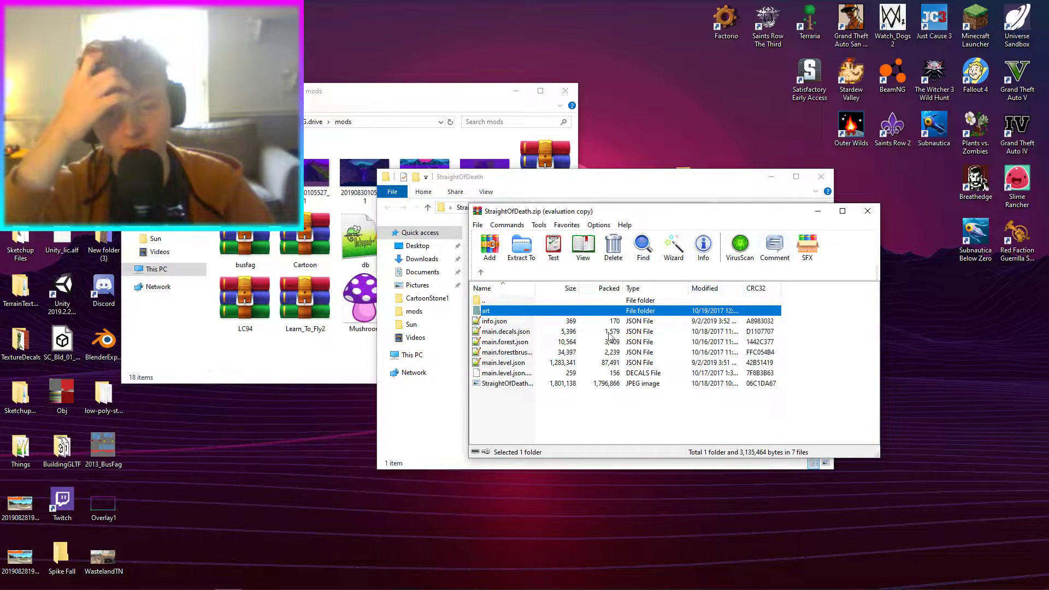
double_click(531, 332)
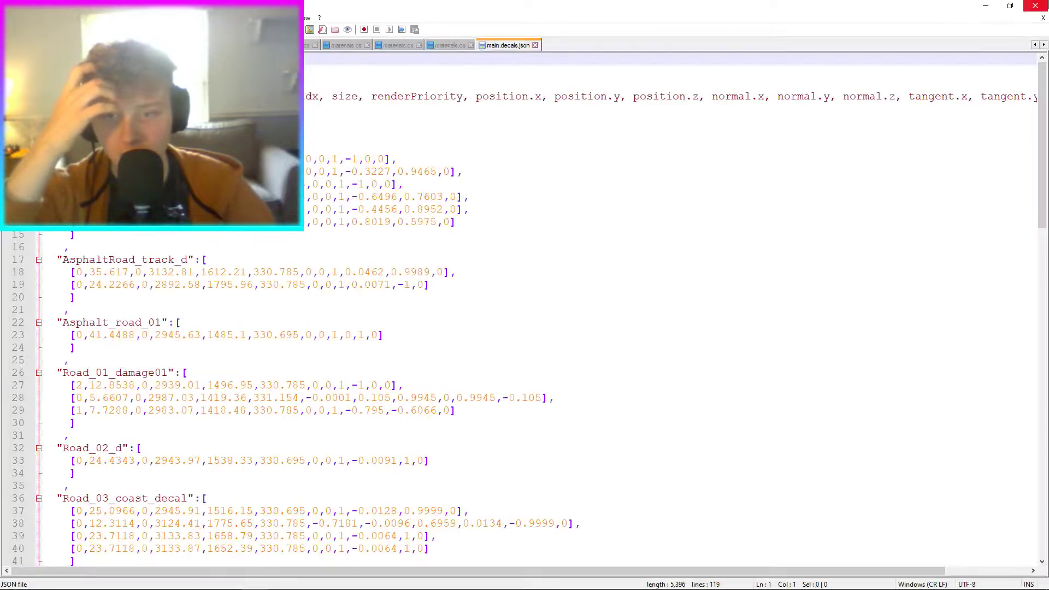
scroll(798, 323, down, 10)
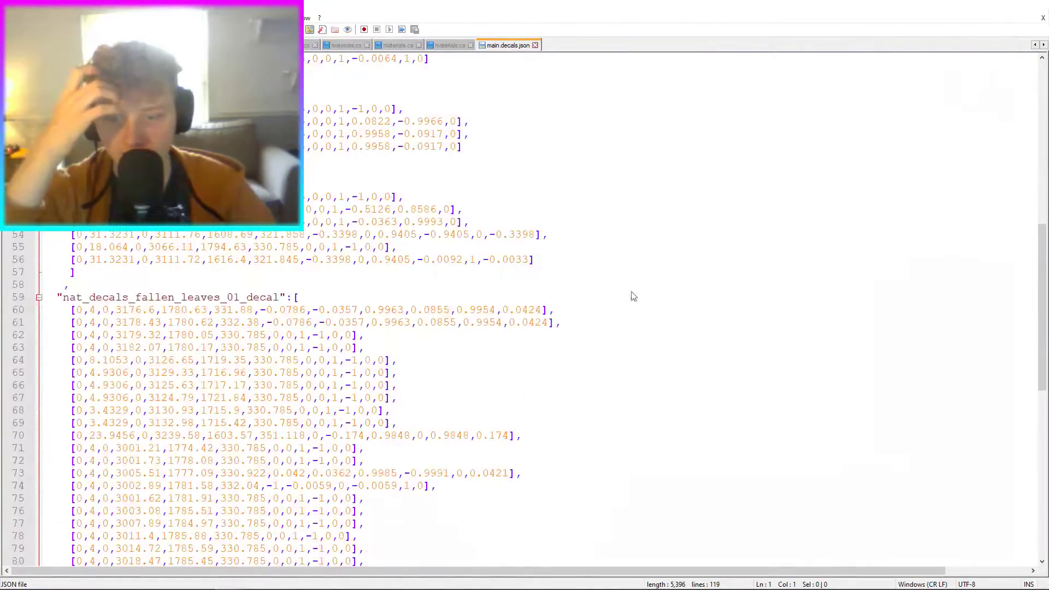
key(alt+F4)
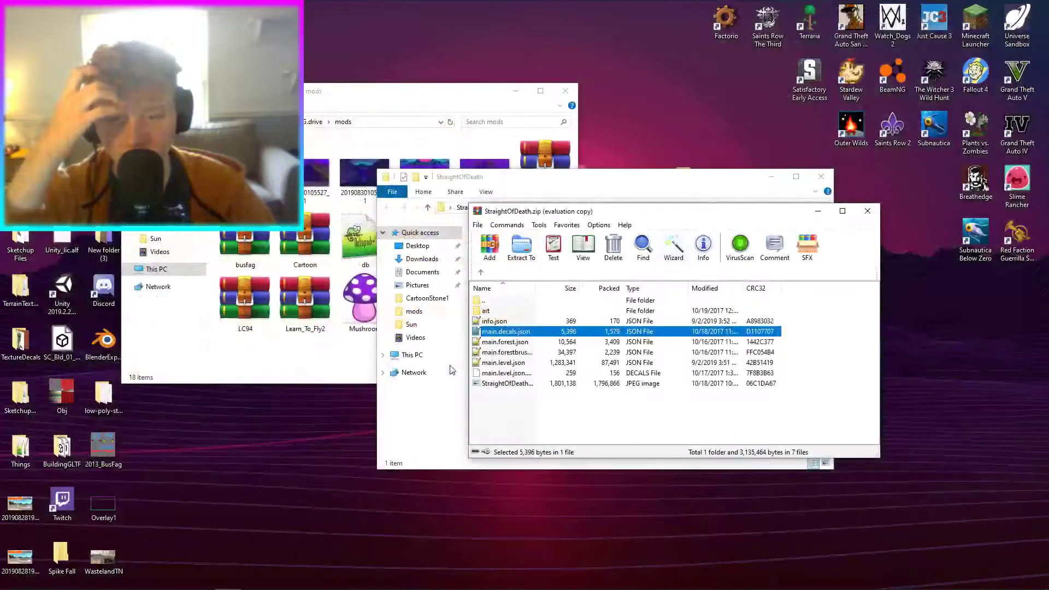
Close the archive and the open folder windows and launch the BeamNG.drive game.
click(869, 211)
click(821, 177)
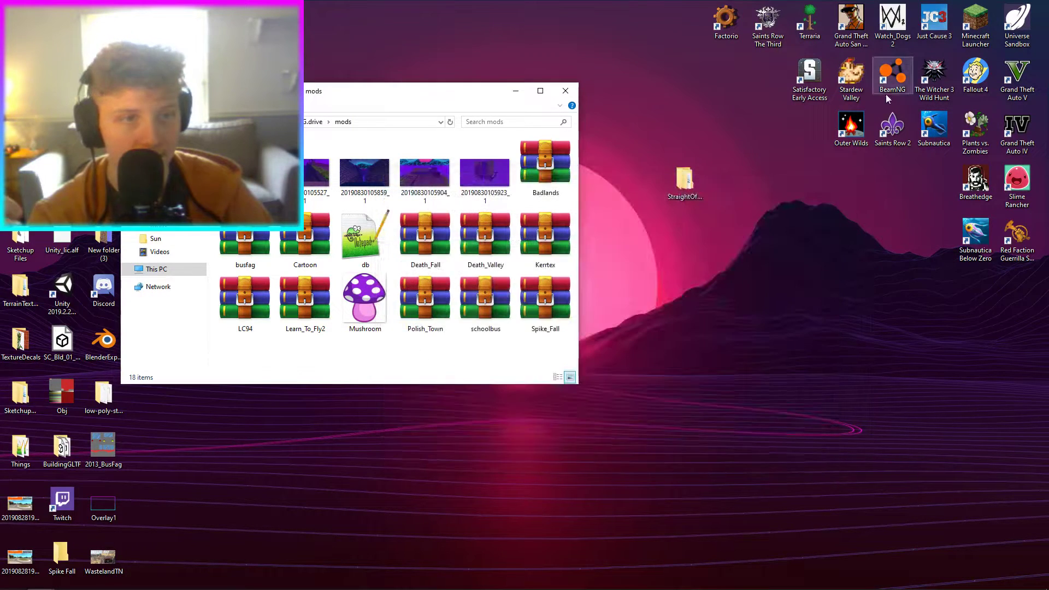
click(566, 91)
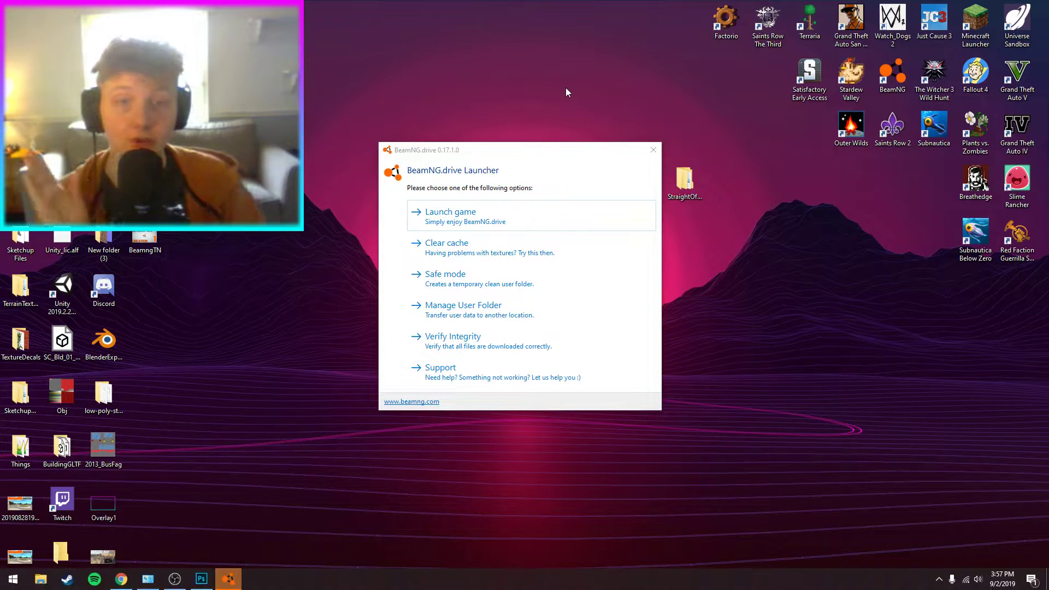
click(537, 213)
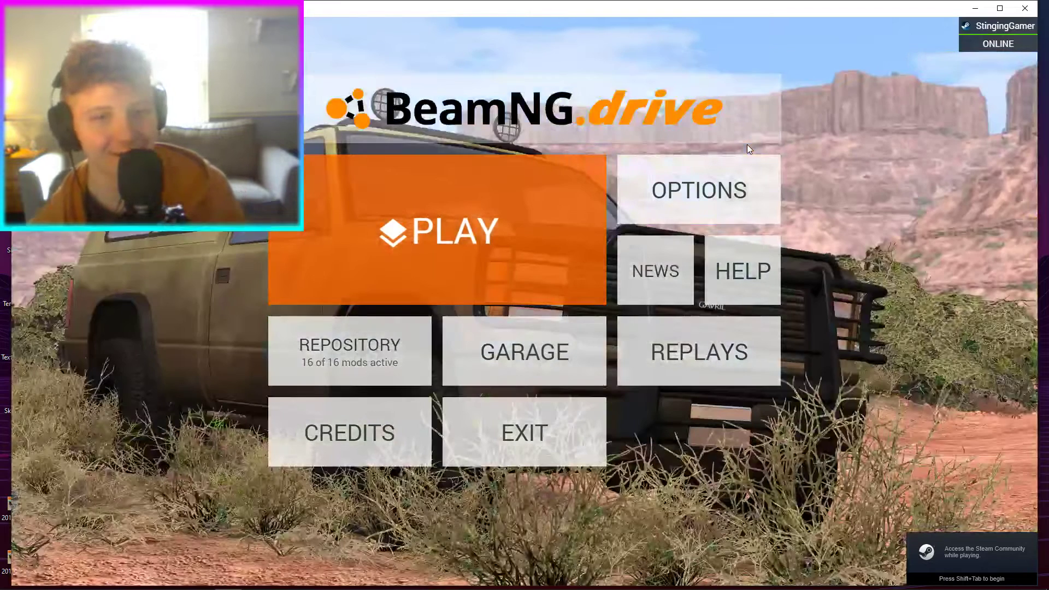
Look through the freeroam map list for the Straight Of Death map and leave the list.
click(534, 227)
click(547, 232)
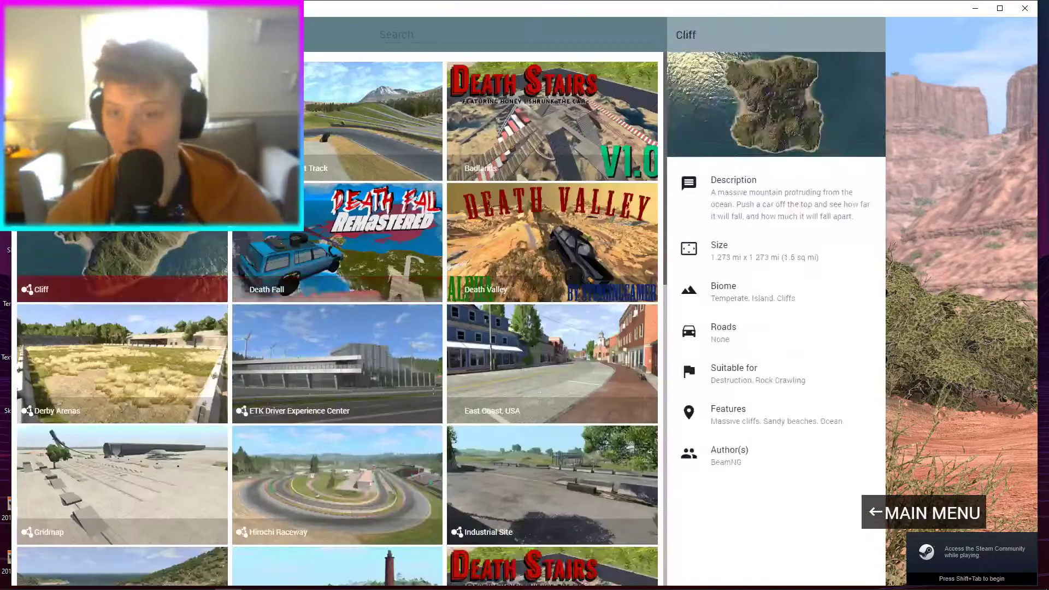
scroll(279, 218, down, 1)
scroll(476, 196, down, 7)
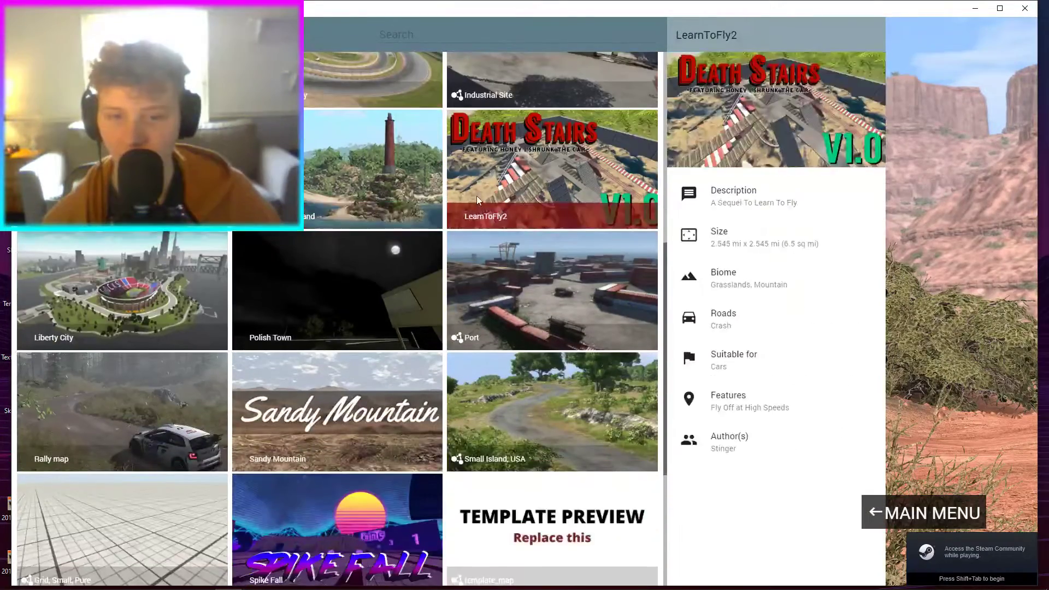
scroll(141, 298, down, 5)
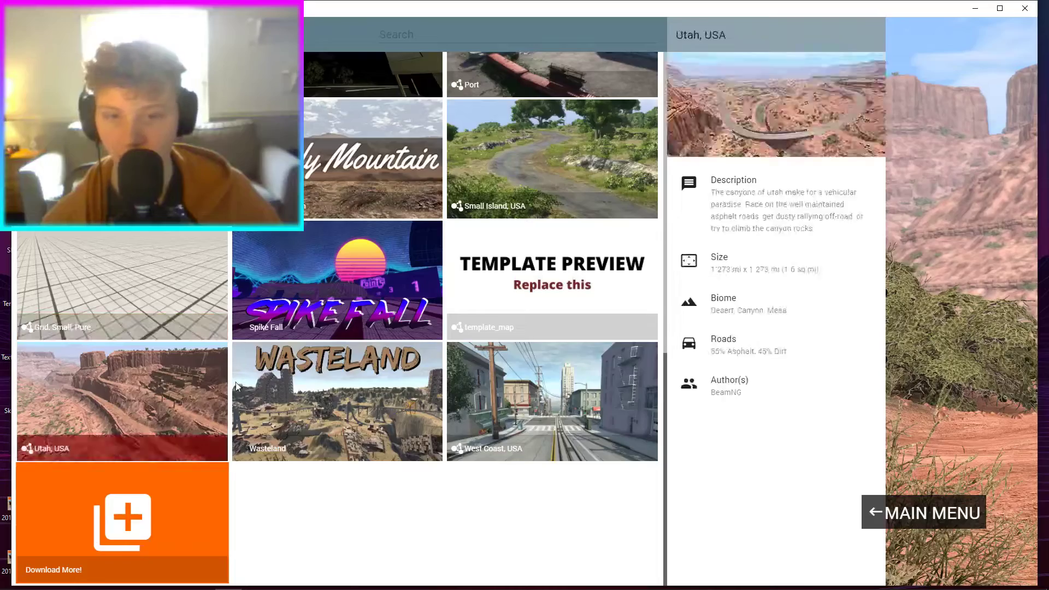
scroll(236, 377, up, 3)
scroll(239, 373, up, 6)
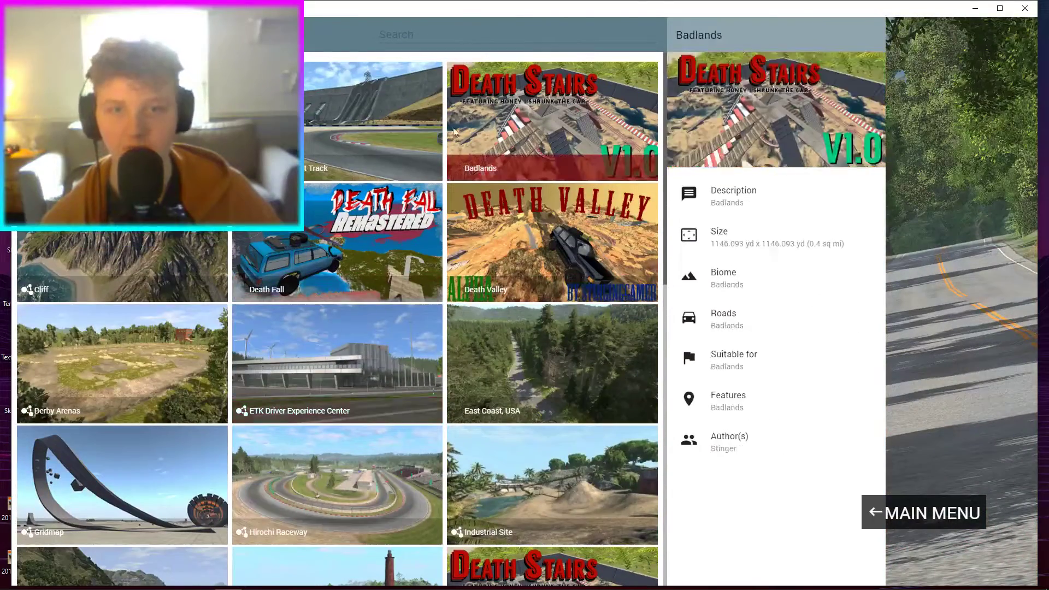
scroll(272, 251, down, 3)
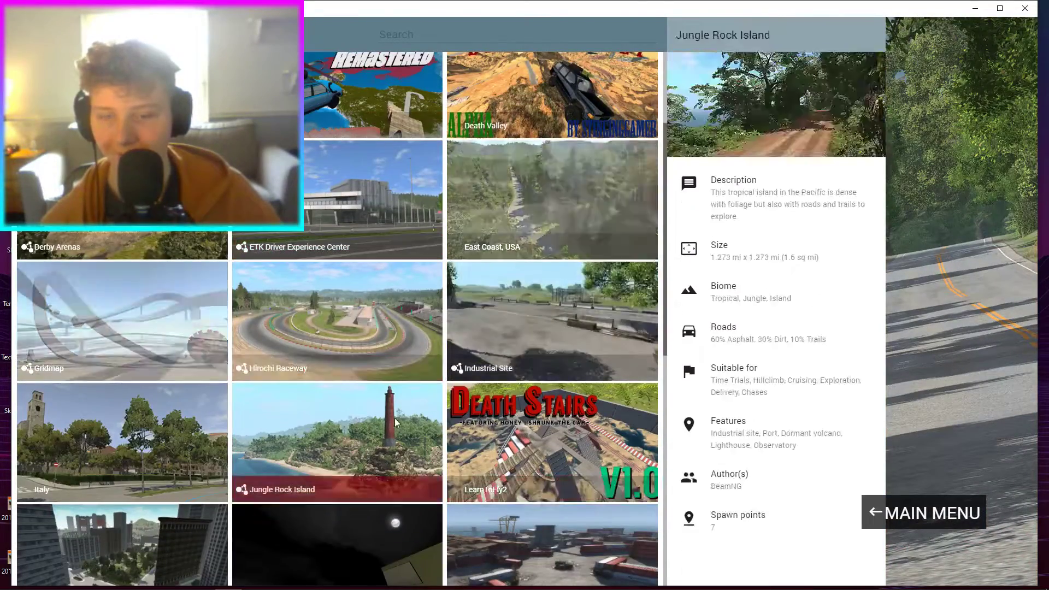
scroll(394, 417, down, 2)
scroll(240, 369, down, 7)
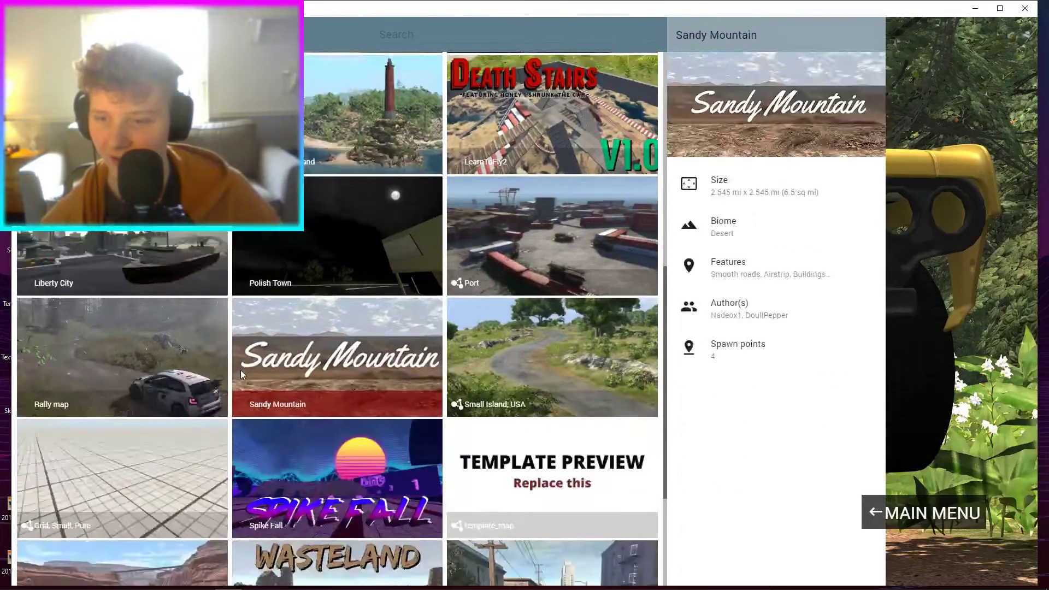
scroll(240, 369, down, 1)
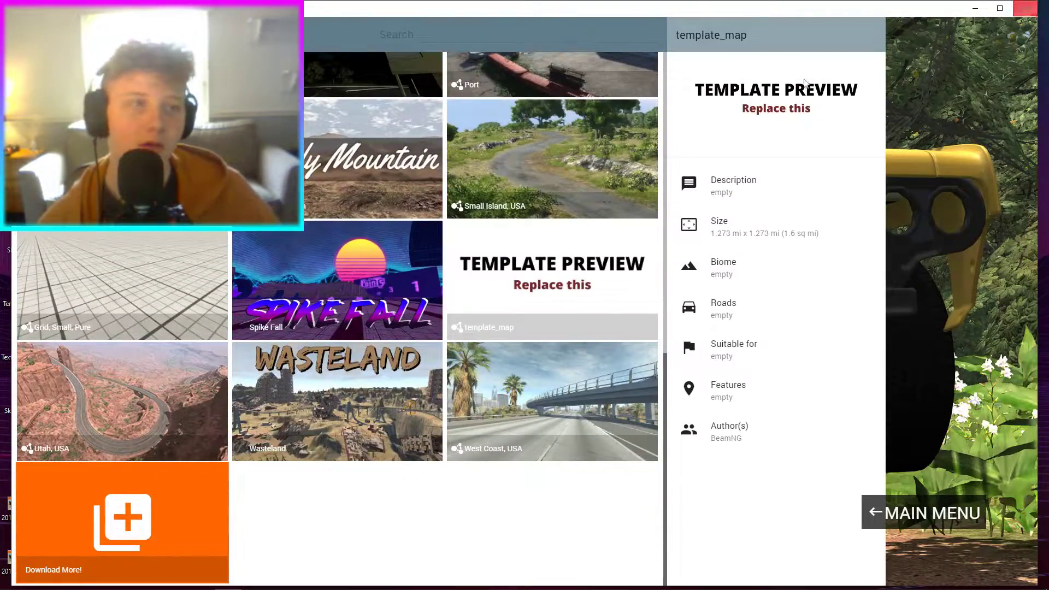
key(Escape)
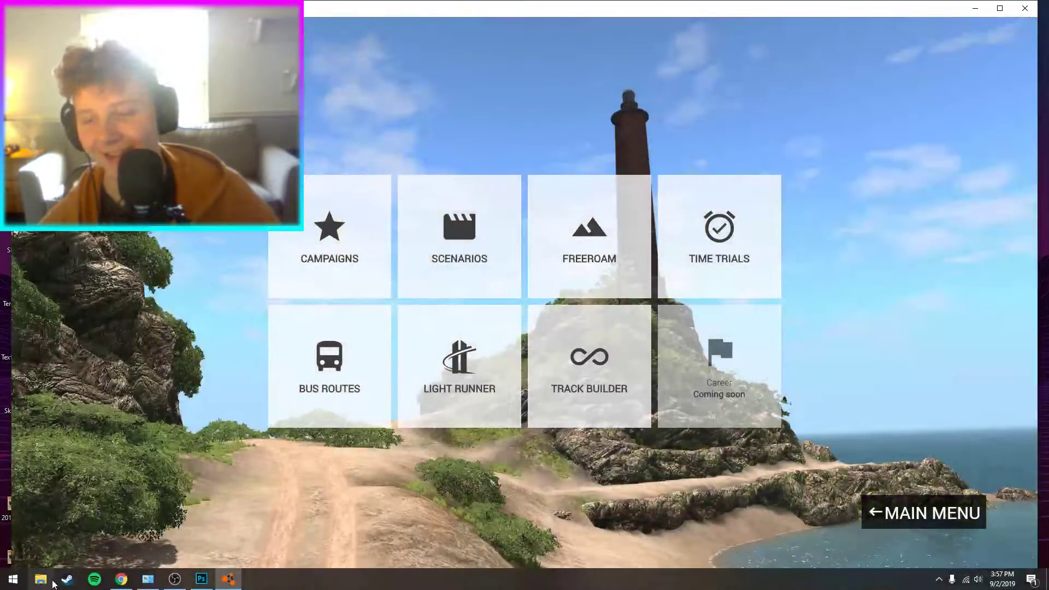
Move the StraightOfDeath archive from its desktop folder into the BeamNG.drive mods folder.
click(48, 582)
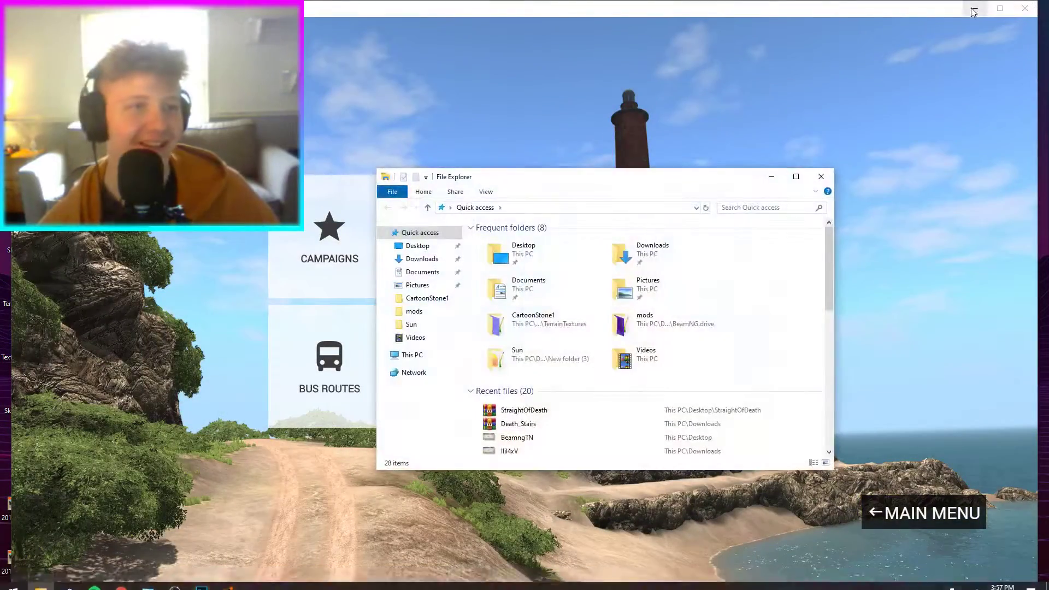
click(974, 9)
drag(627, 183, 504, 378)
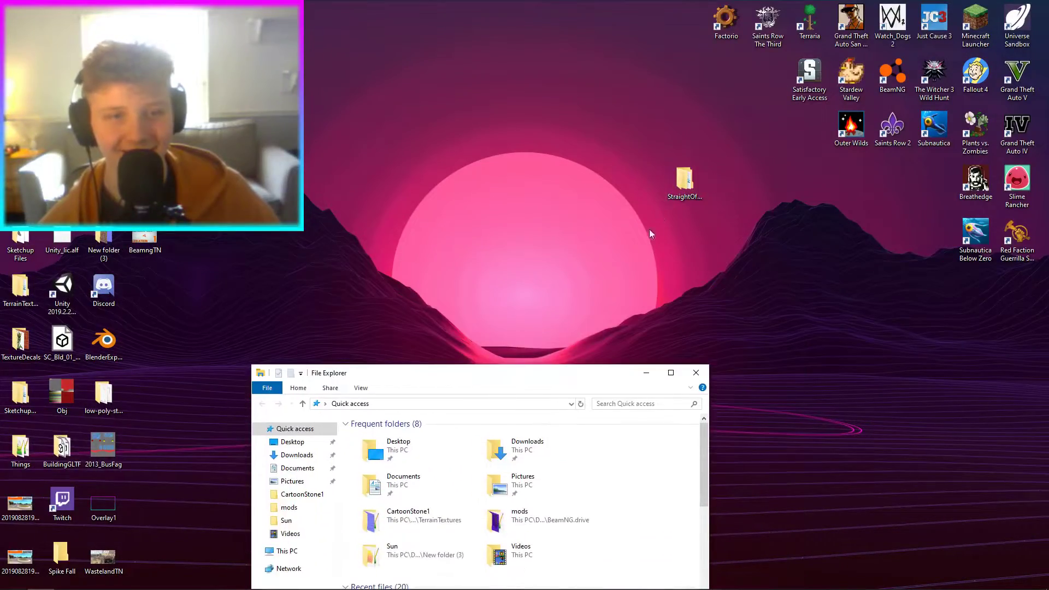
drag(602, 373, 640, 123)
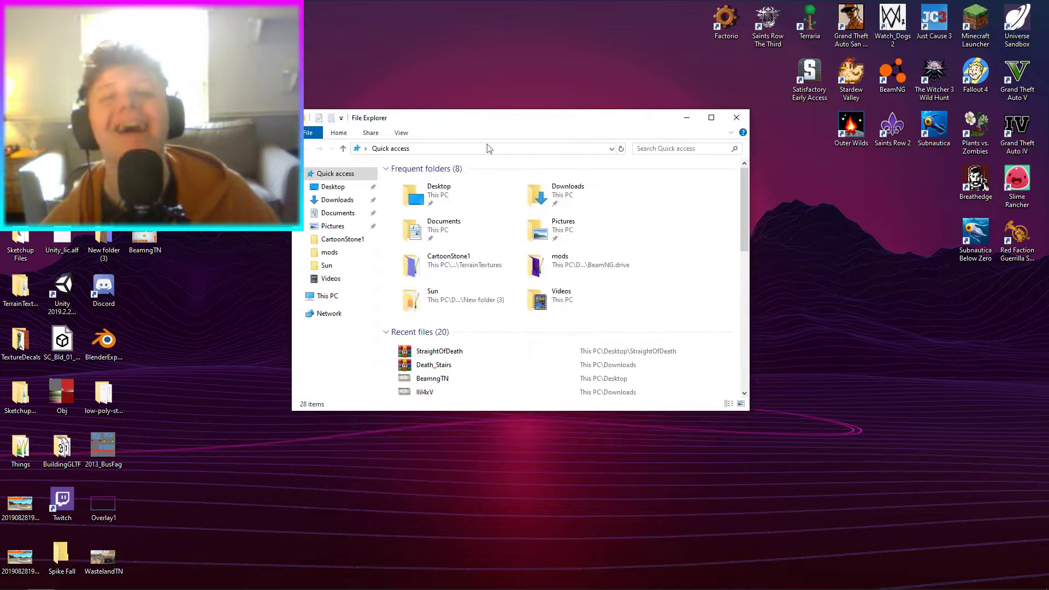
click(330, 251)
drag(551, 113, 317, 76)
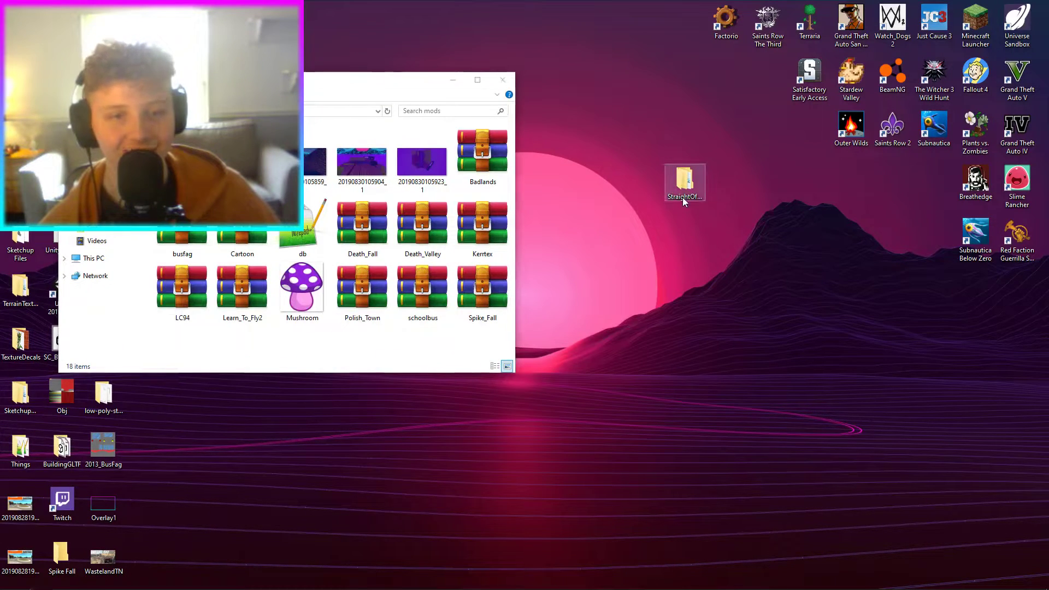
double_click(683, 181)
drag(595, 157, 389, 275)
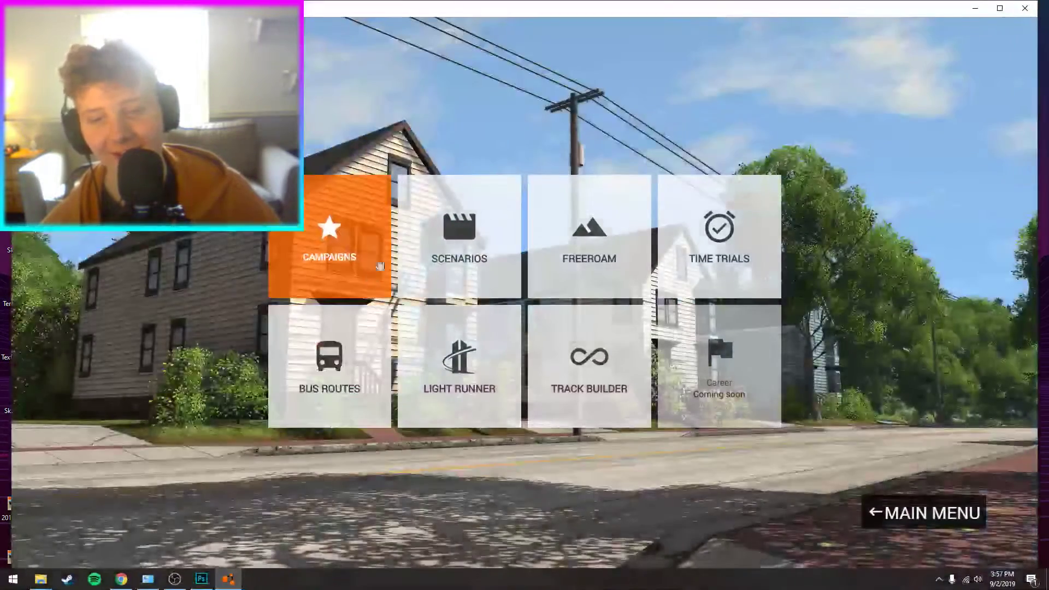
Find the Straight Of Death map among the freeroam levels and load it.
click(588, 236)
scroll(406, 225, down, 9)
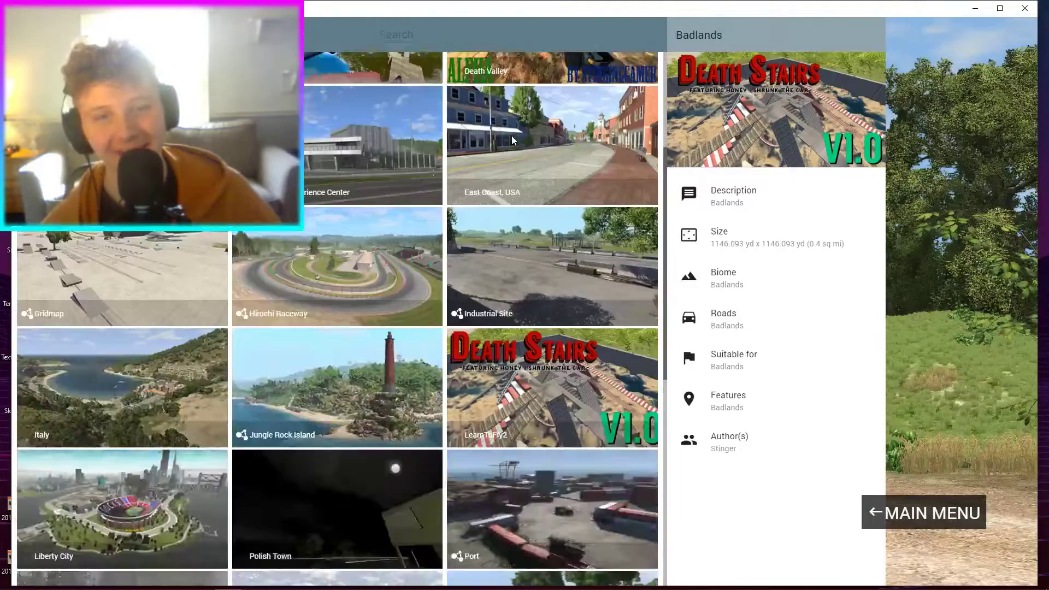
scroll(406, 225, down, 5)
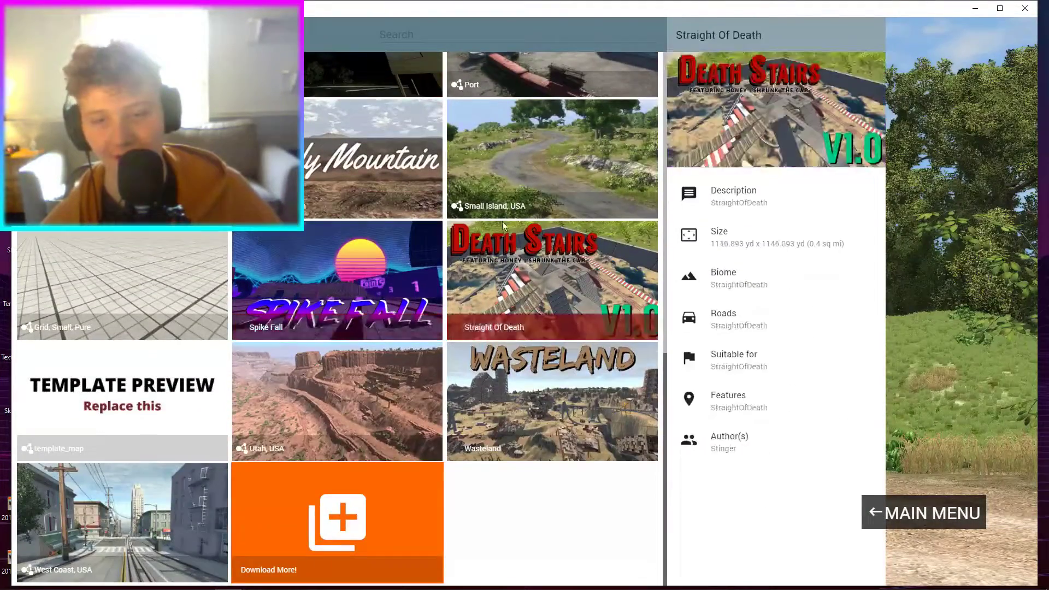
click(528, 280)
key(Escape)
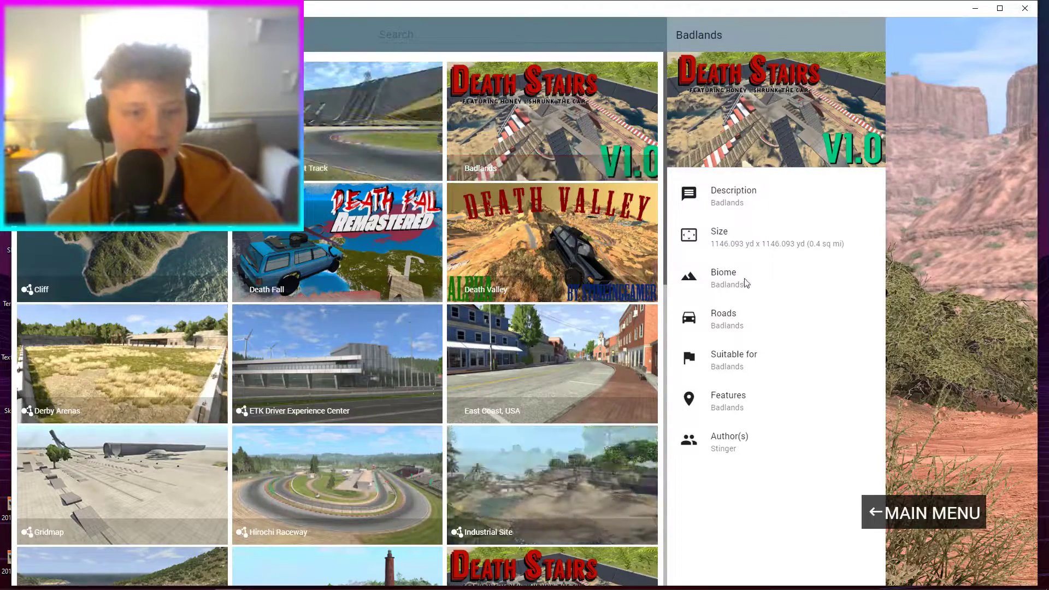
scroll(574, 531, down, 1)
scroll(555, 435, down, 5)
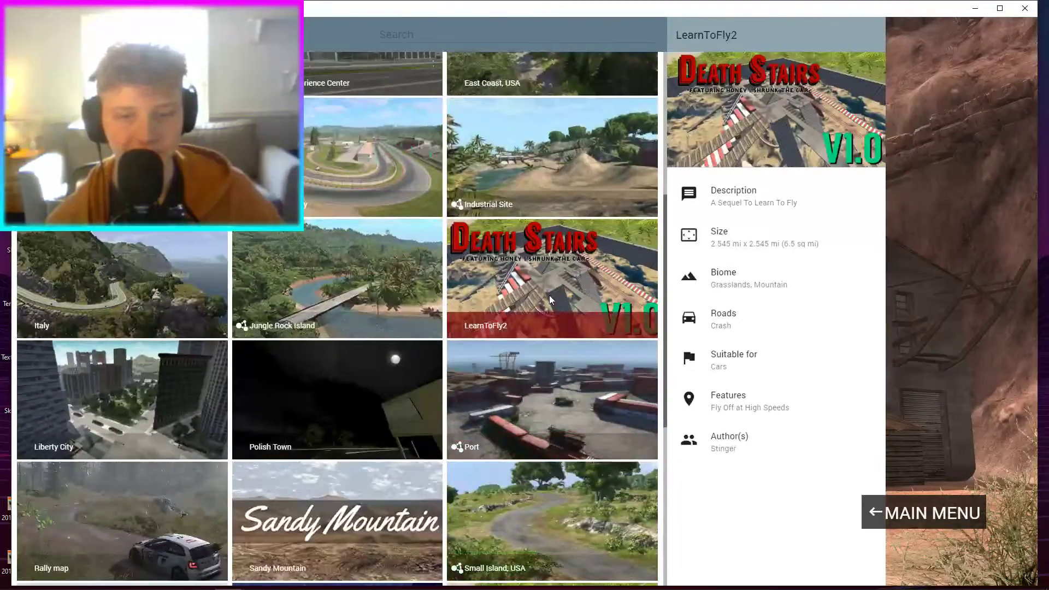
scroll(549, 296, up, 4)
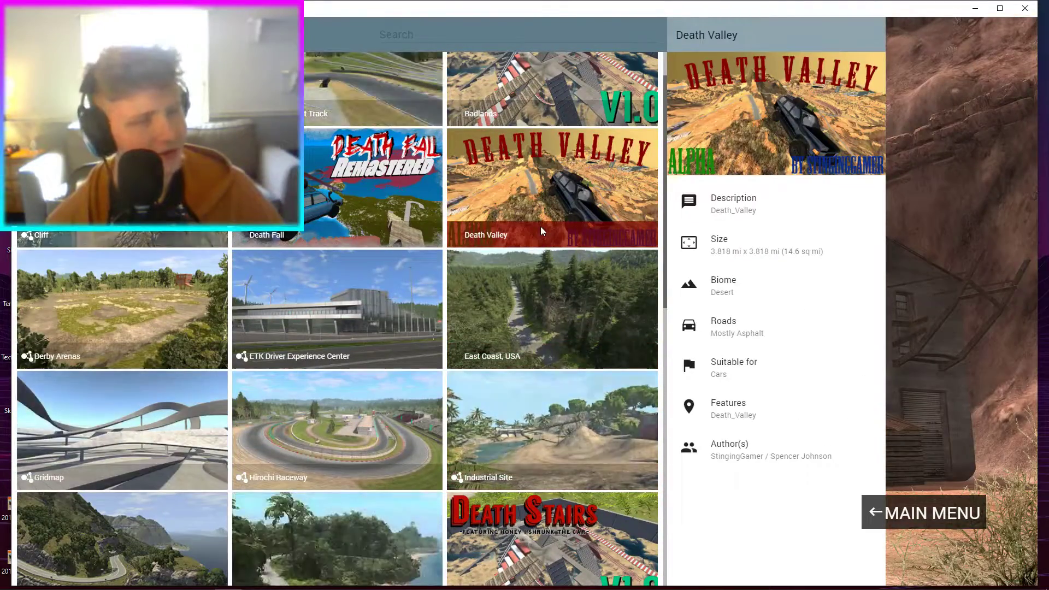
scroll(546, 225, down, 4)
scroll(549, 229, down, 4)
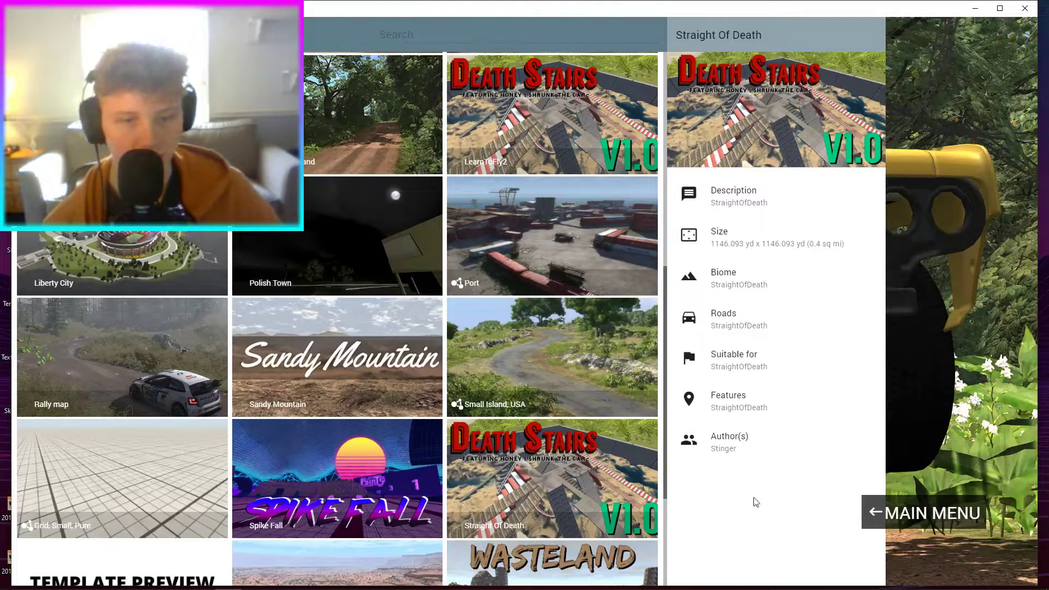
click(526, 498)
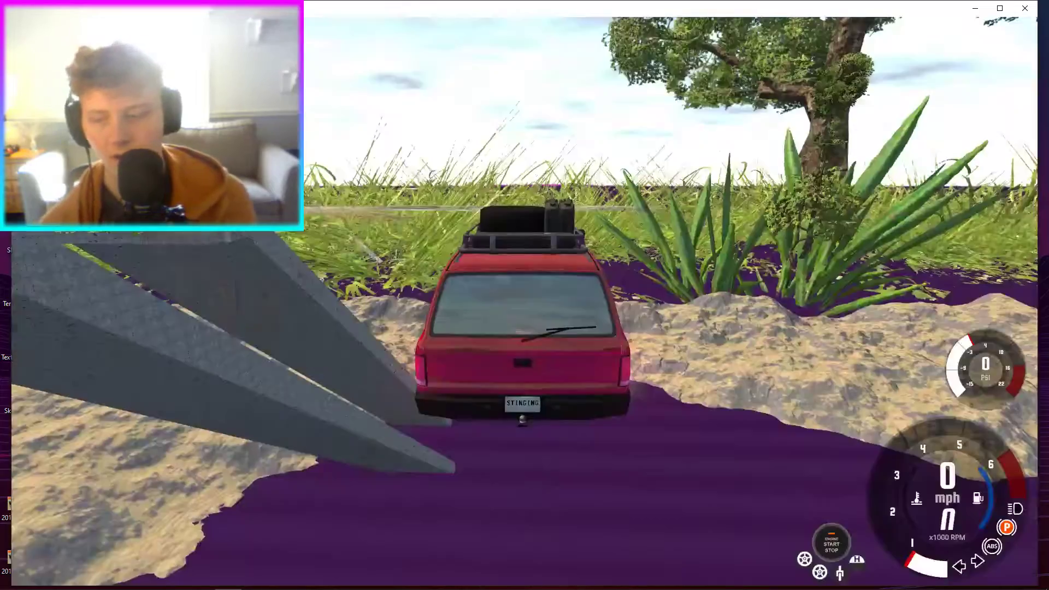
Pause the simulation and open the world editor with the free camera overlooking the container stairs.
key(j)
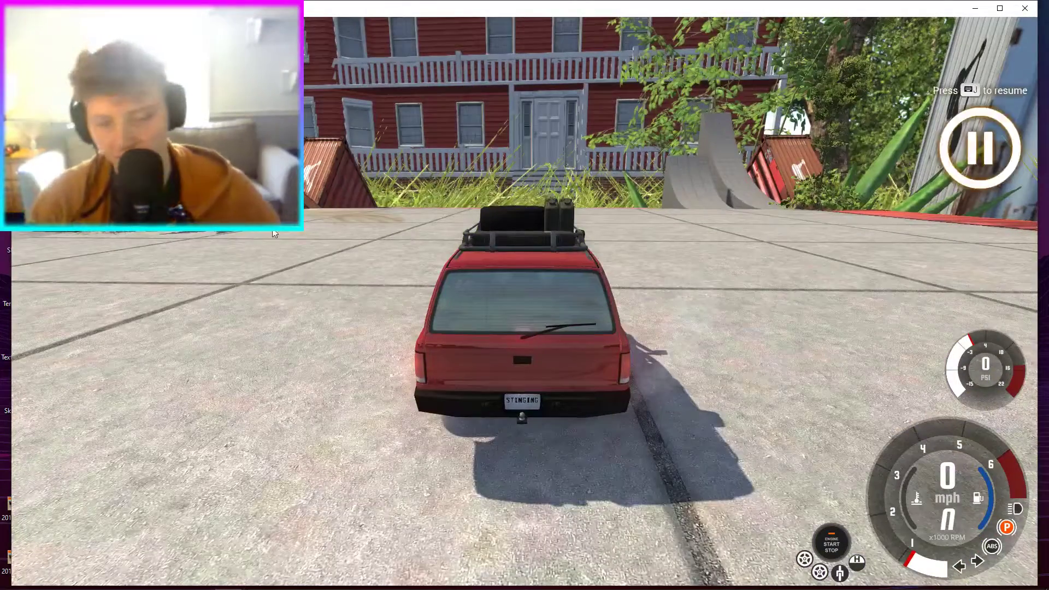
key(shift+c)
key(s)
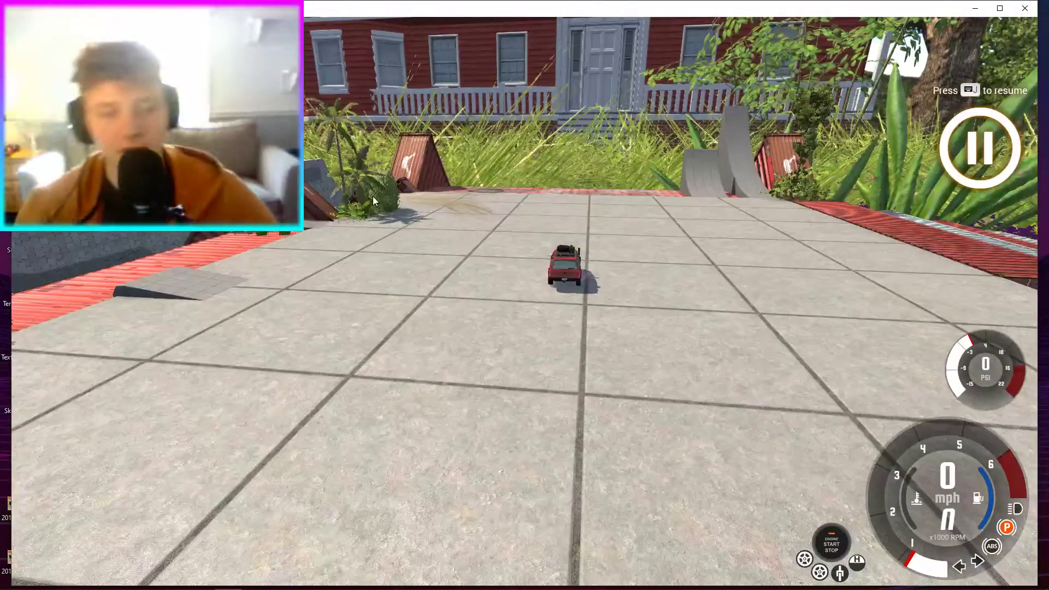
key(F11)
right_drag(609, 203, 565, 304)
key(s)
key(s)
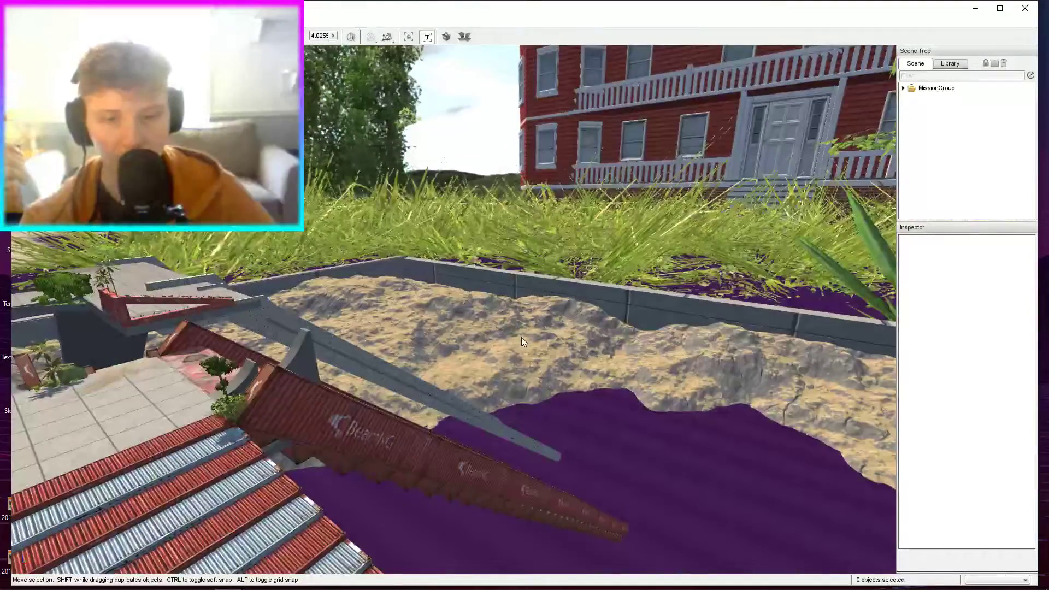
Expand MissionGroup in the scene tree and delete the Ocean, Prefab and prefab_unpacked2 objects.
click(904, 89)
click(924, 111)
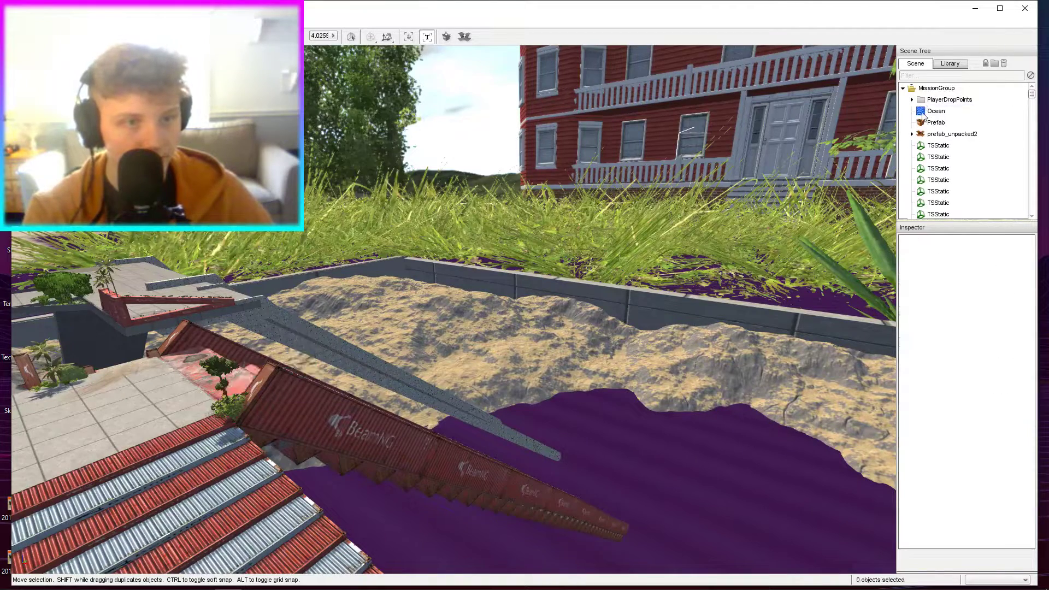
key(Delete)
click(936, 123)
key(Delete)
click(936, 123)
key(Delete)
click(937, 115)
key(Delete)
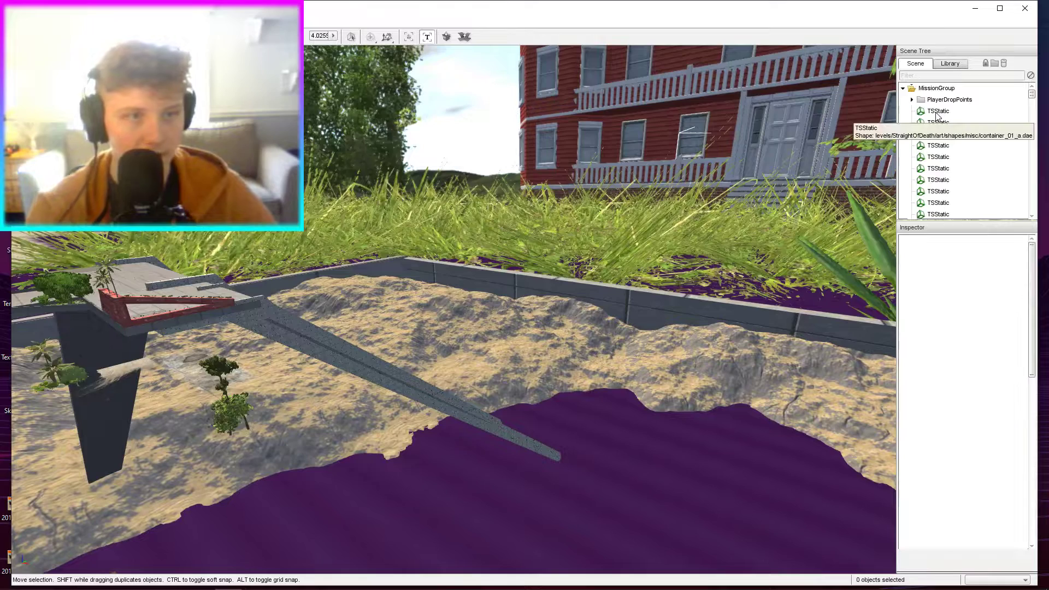
Select a long range of container TSStatic objects from the start of the scene tree's static list and delete them.
click(937, 116)
scroll(937, 115, down, 8)
scroll(936, 116, up, 1)
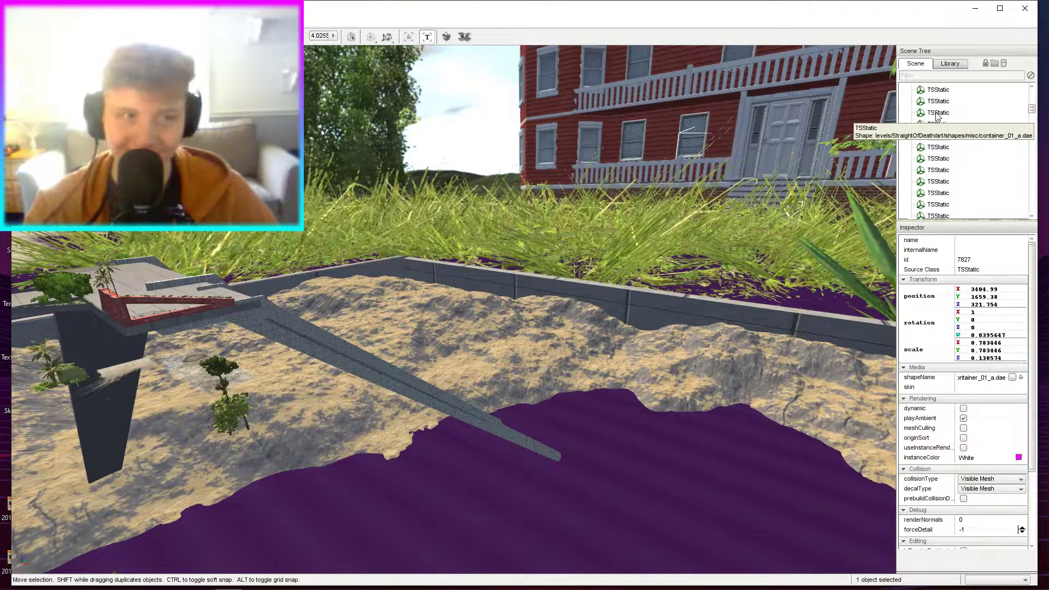
shift+click(934, 125)
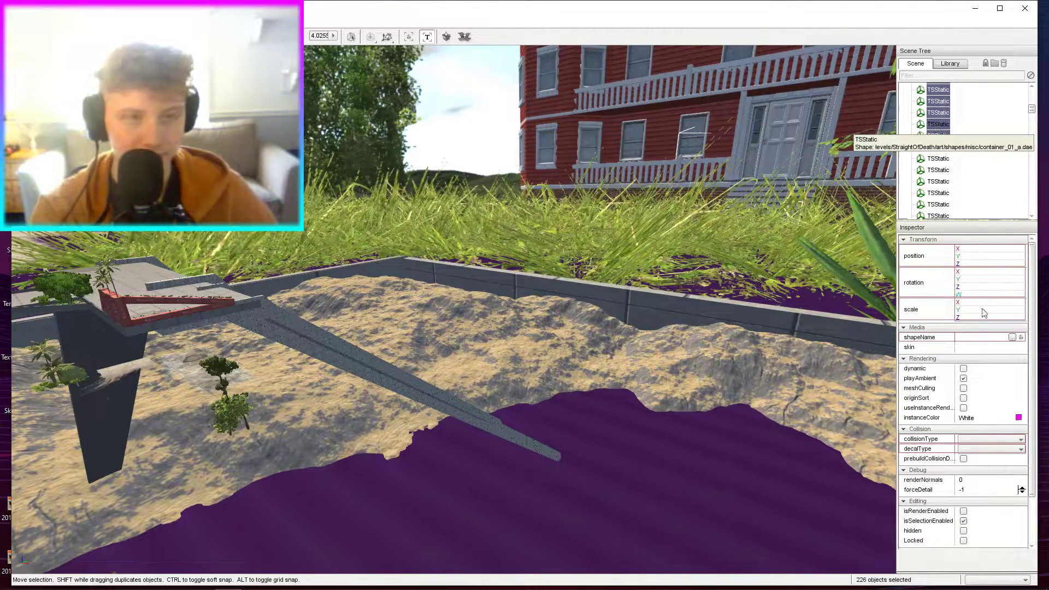
key(Delete)
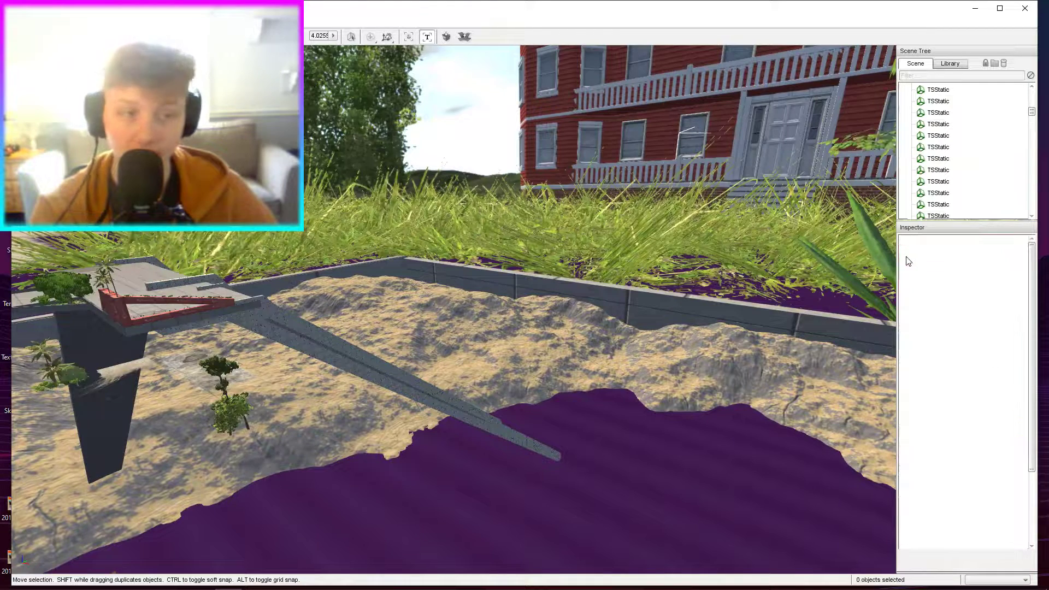
Delete a second range of TSStatic container objects, starting with the first one remaining under MissionGroup.
scroll(968, 128, down, 2)
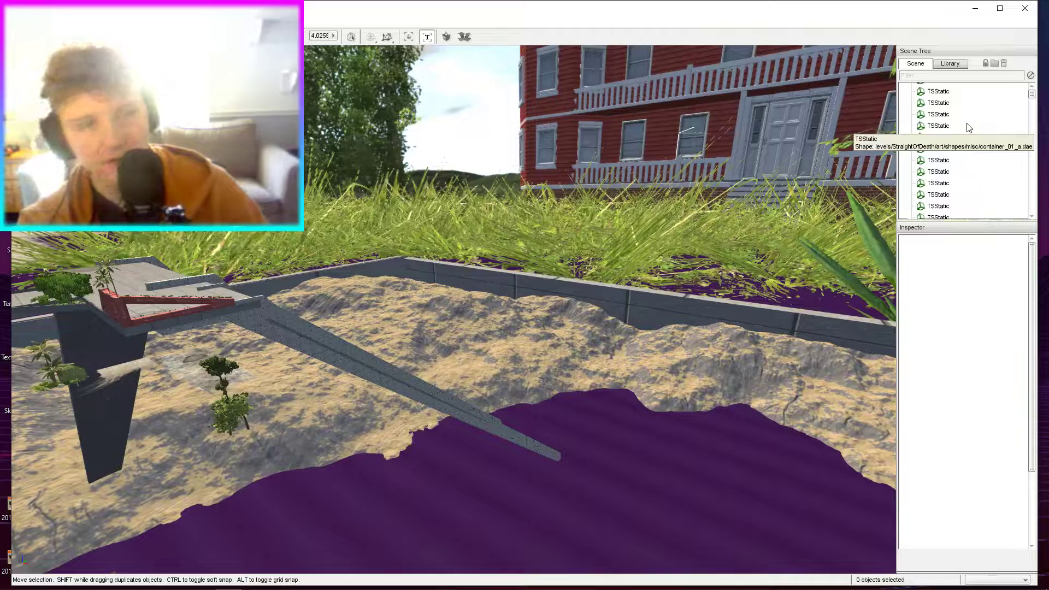
key(F11)
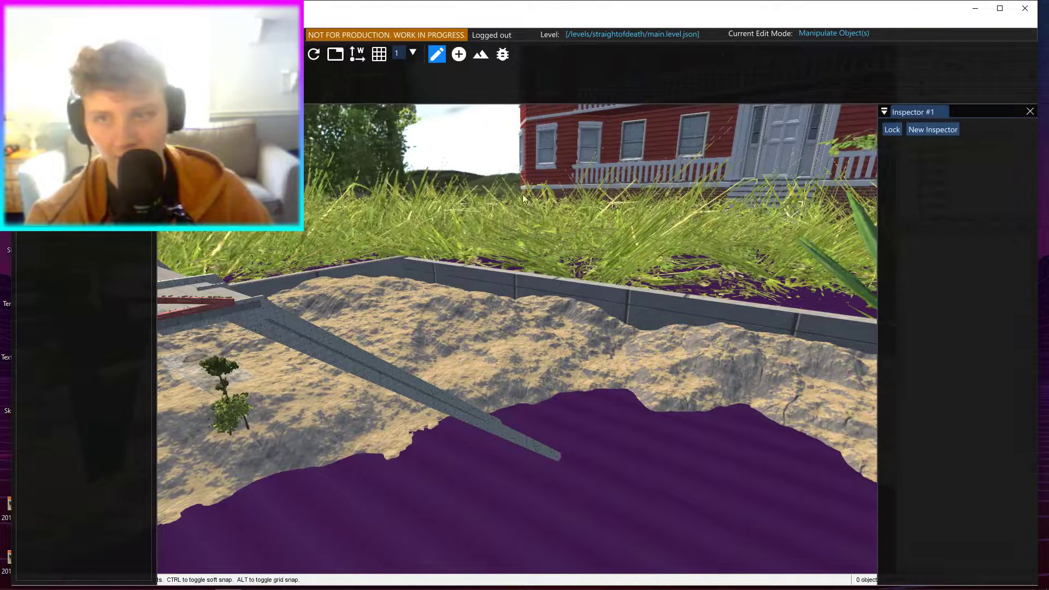
key(F11)
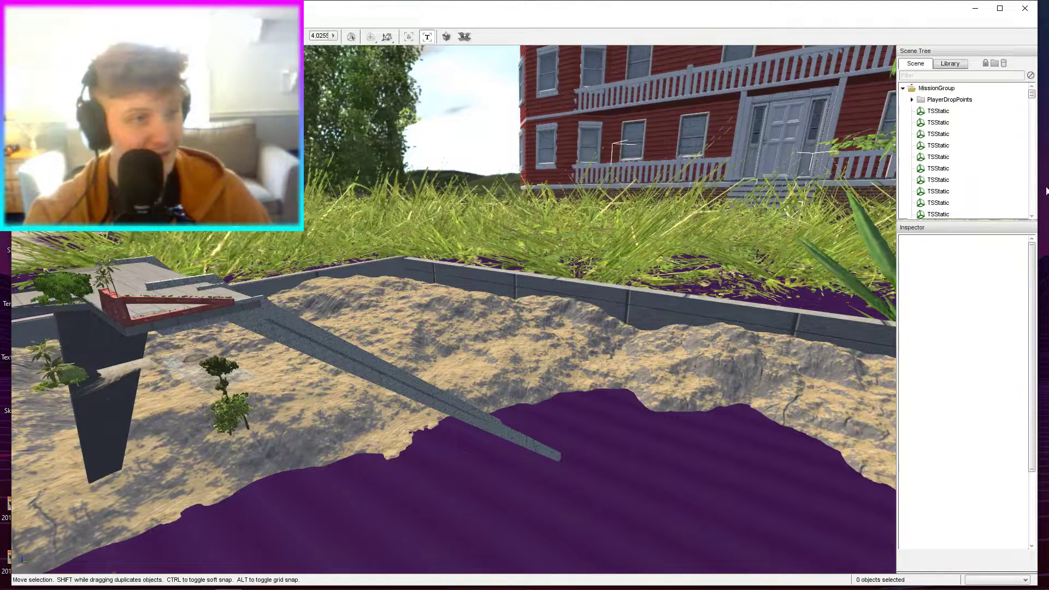
click(936, 112)
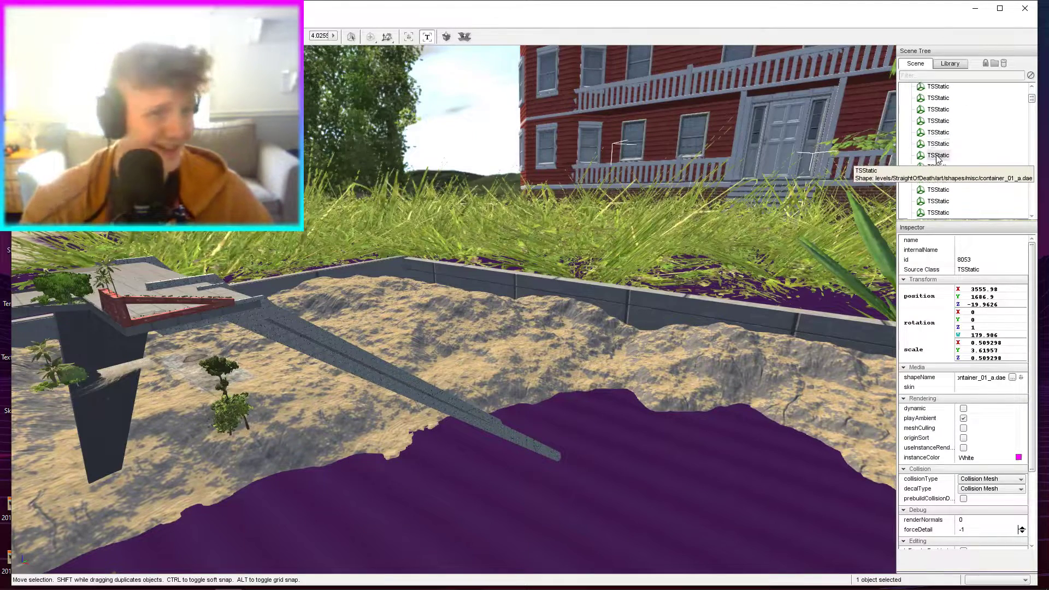
shift+click(935, 174)
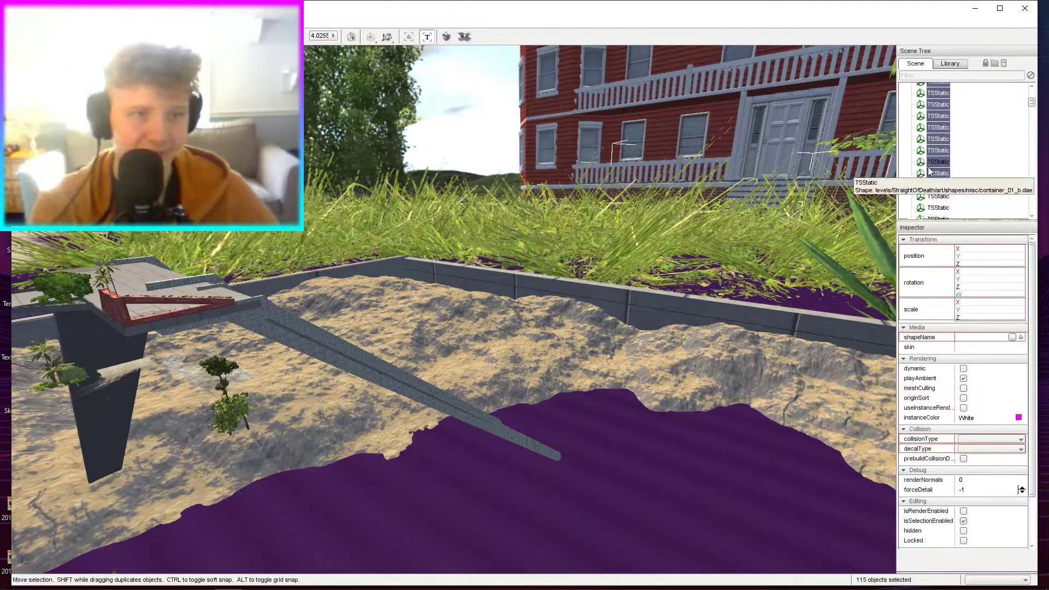
key(Delete)
Select a third range of container TSStatic objects from the upper part of the scene tree's static list and delete them.
scroll(941, 94, up, 10)
click(940, 111)
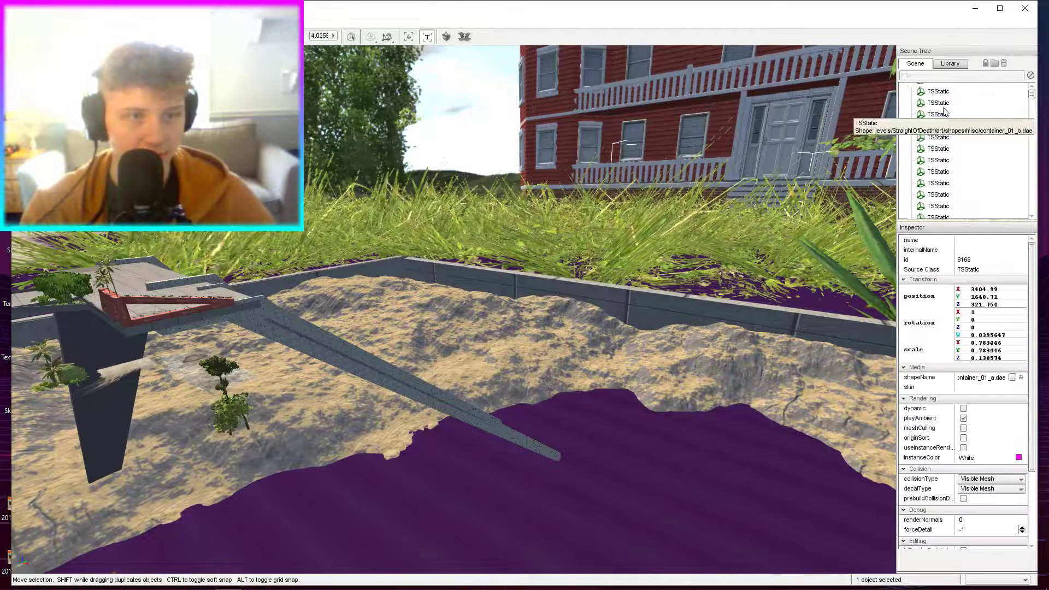
shift+click(939, 177)
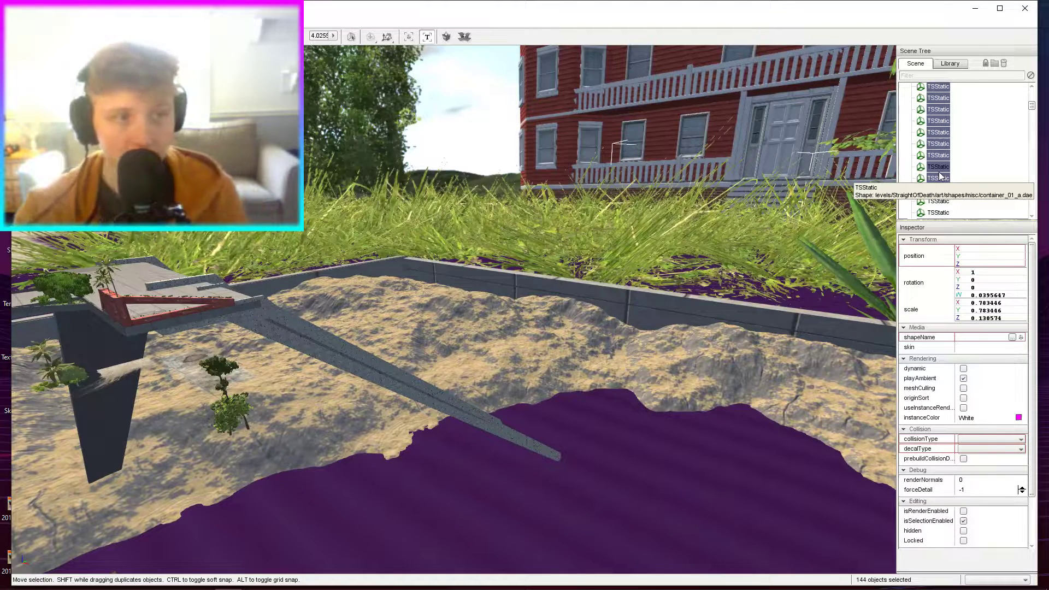
key(Delete)
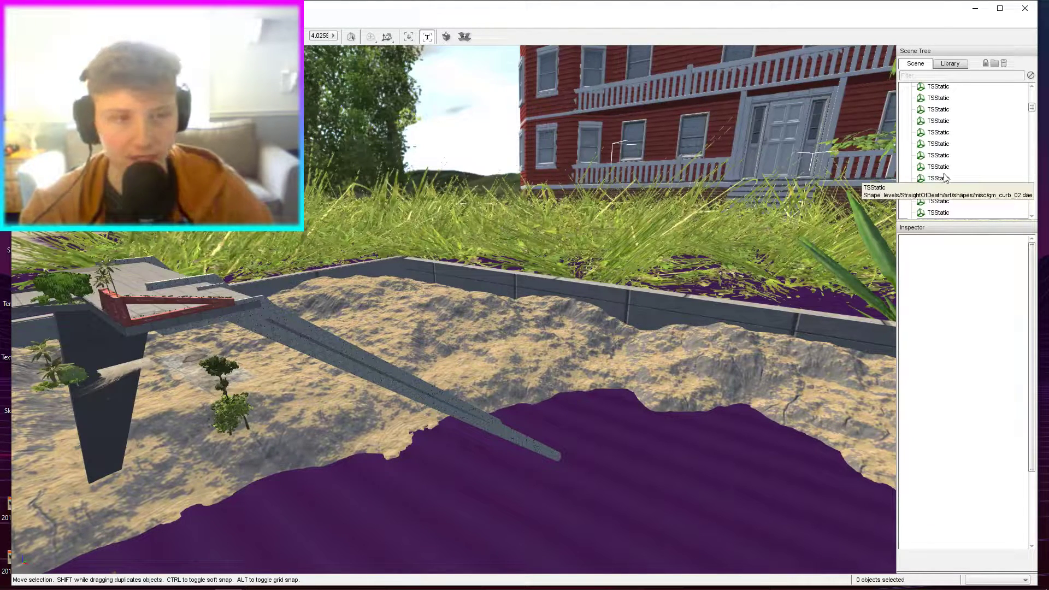
Delete the objects from the first remaining TSStatic through the MeshRoads to a TSStatic just past theForest.
scroll(942, 158, up, 3)
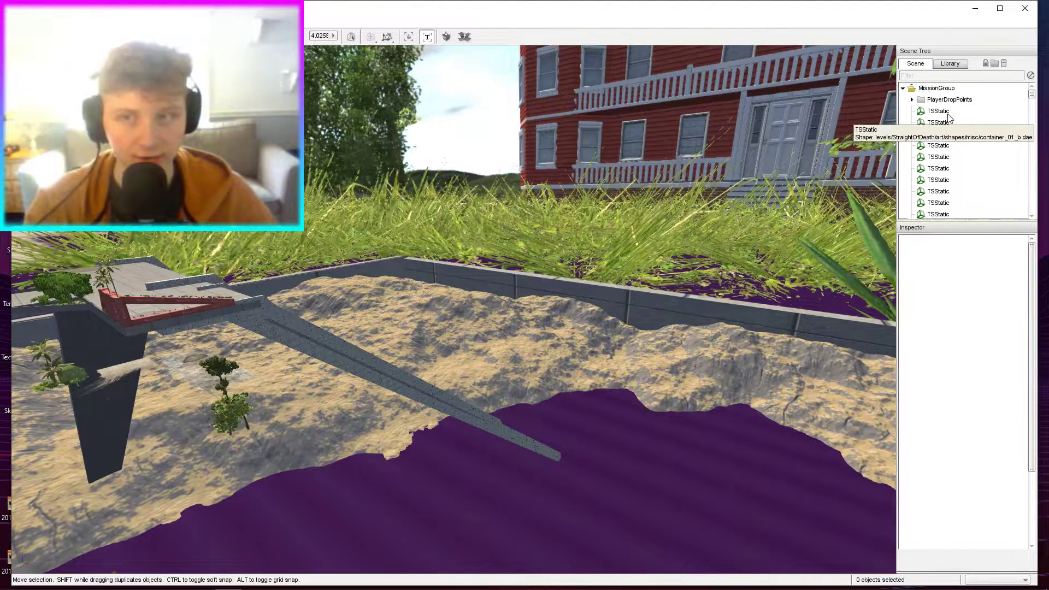
click(938, 111)
drag(1035, 94, 1035, 119)
scroll(943, 147, up, 2)
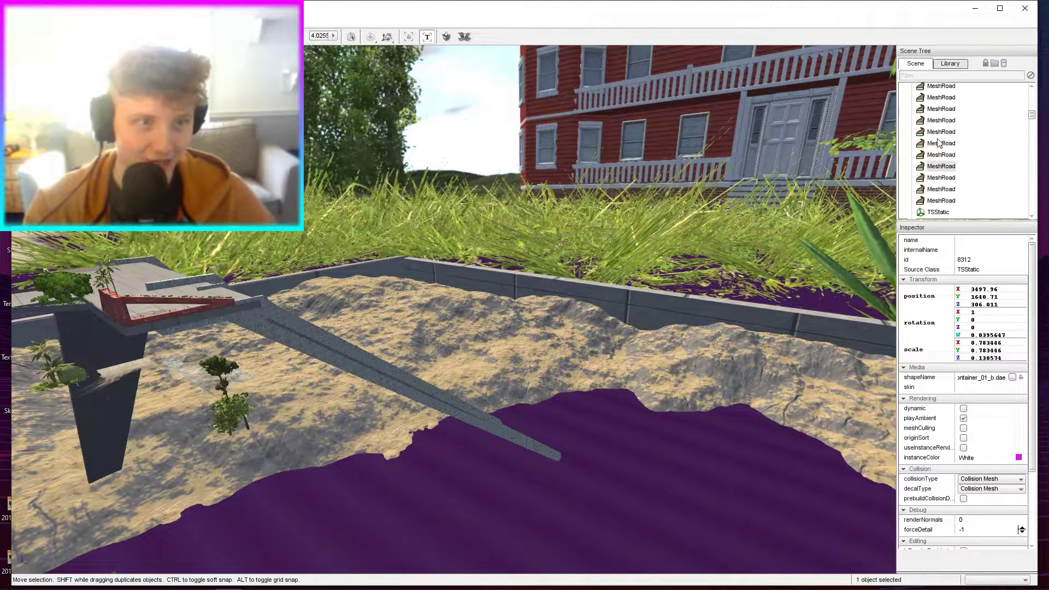
scroll(937, 150, down, 2)
shift+click(936, 160)
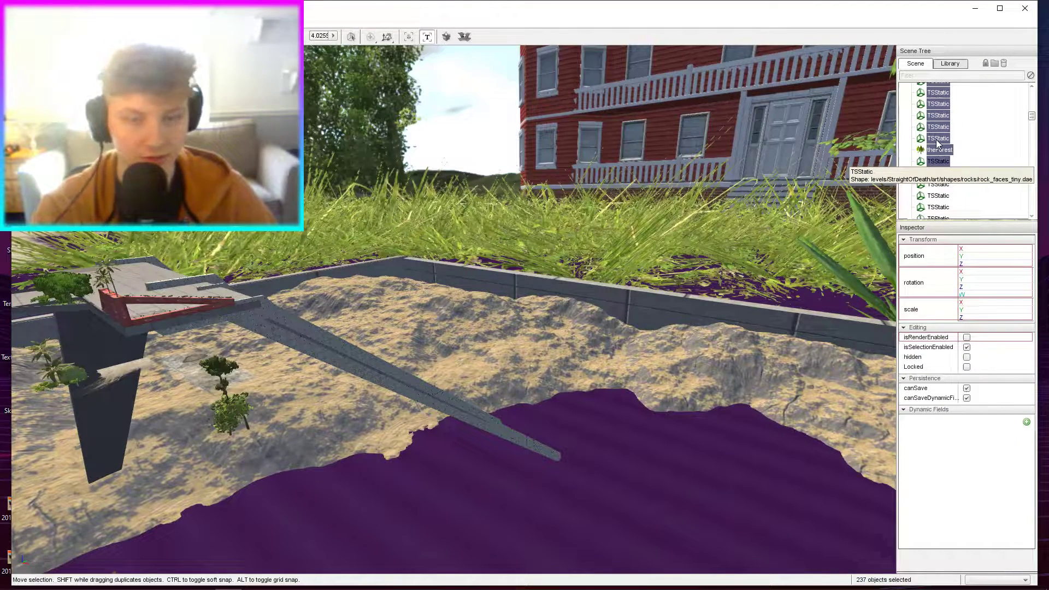
key(Delete)
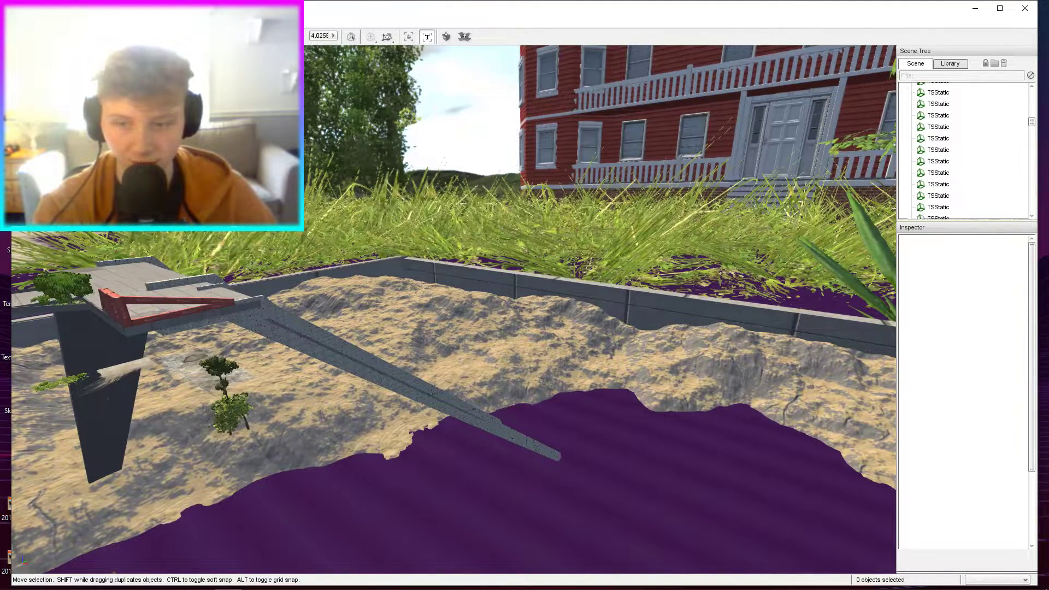
Move the free camera toward the ramp and delete the upper of the two small trees standing over the rocky terrain.
right_drag(184, 381, 132, 407)
click(323, 325)
key(Delete)
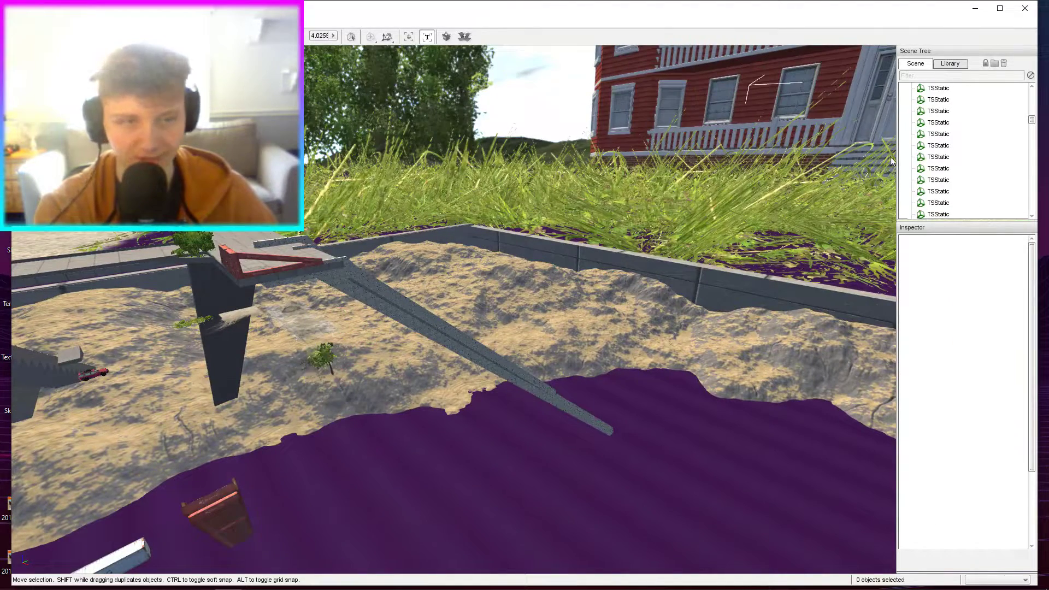
Delete the range from the first remaining rock_faces_tiny TSStatic, past a MeshRoad, to a TwinTurboLoop TSStatic.
scroll(1020, 130, up, 2)
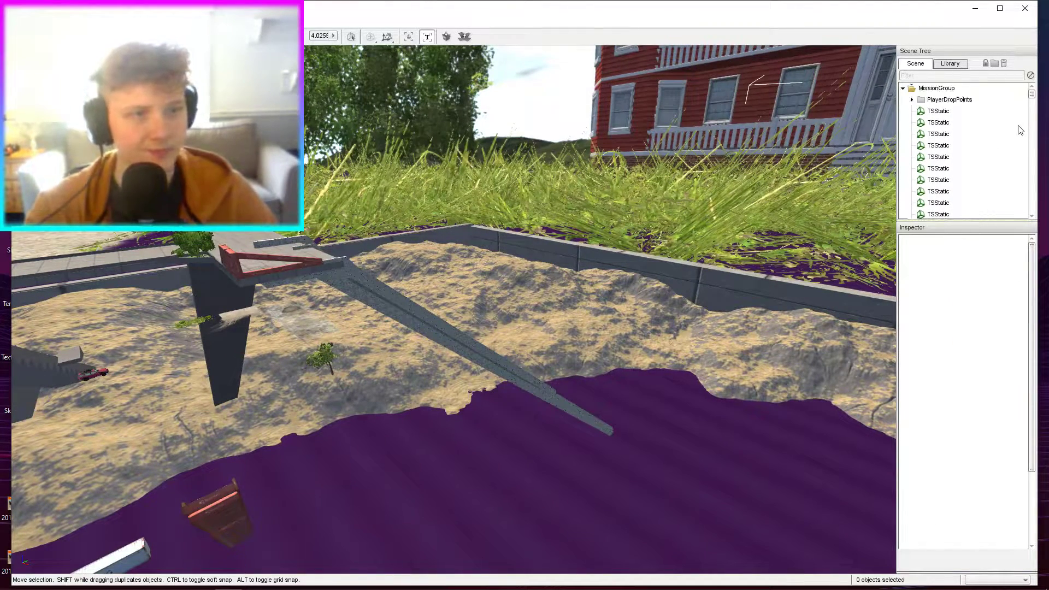
click(951, 113)
drag(1032, 94, 1033, 132)
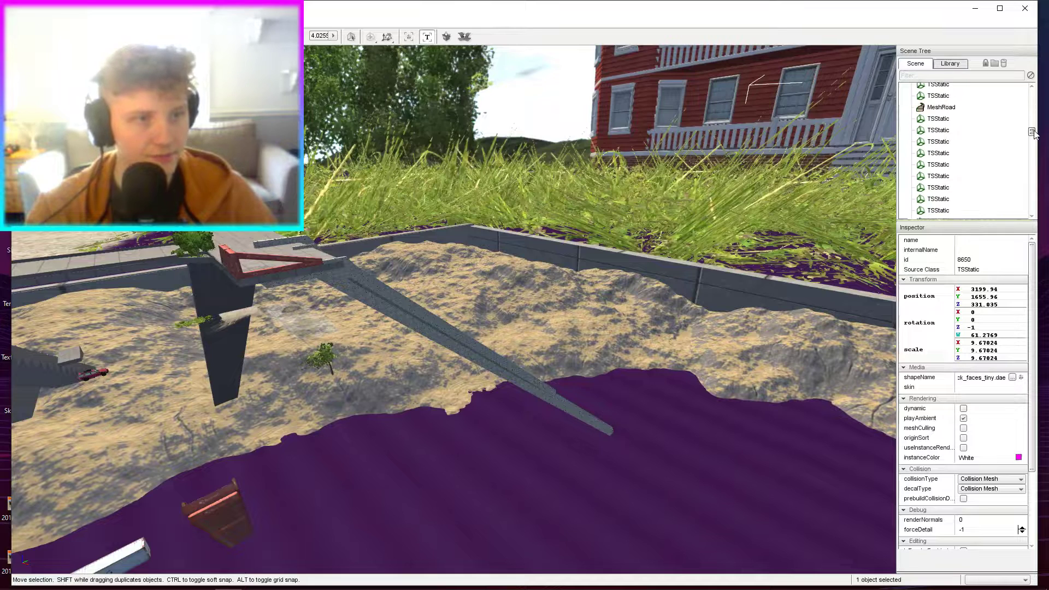
shift+click(938, 153)
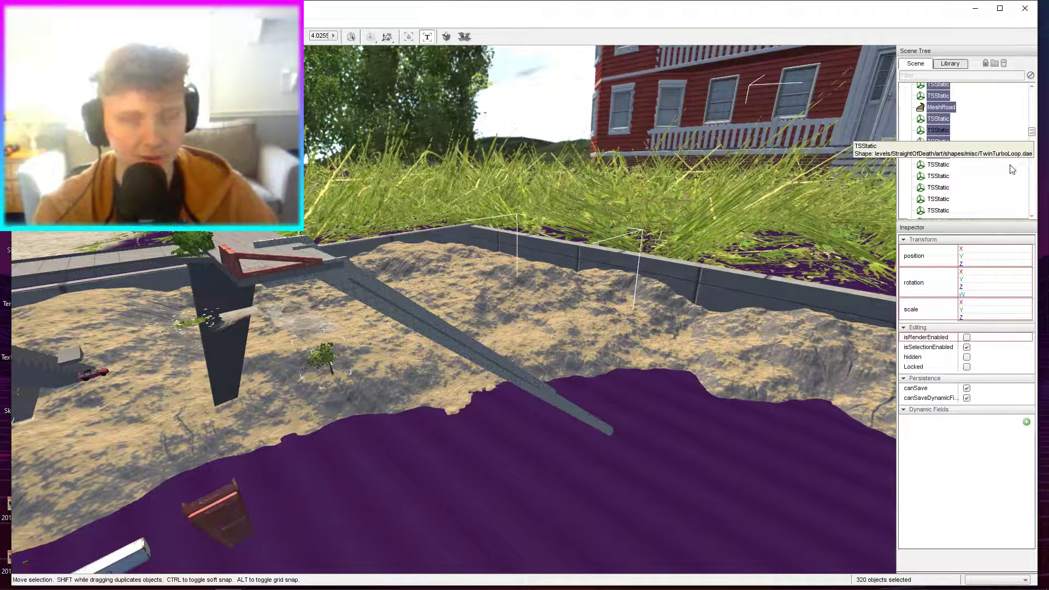
key(Delete)
Delete the range from the first remaining TwinTurboLoop TSStatic down to a container_01_a TSStatic far below it.
scroll(964, 113, up, 8)
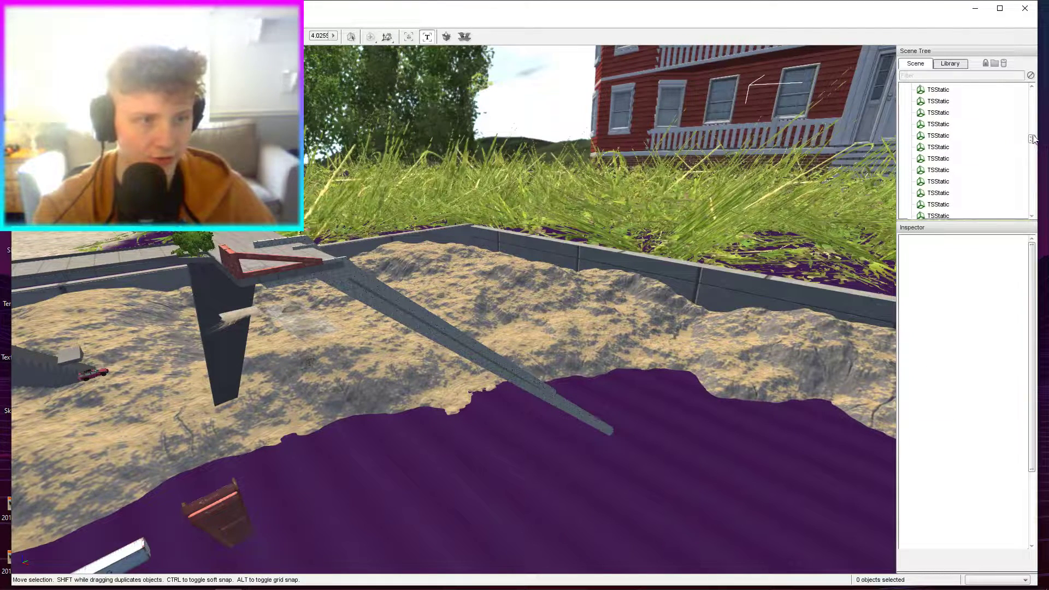
drag(1035, 126, 1030, 155)
click(948, 114)
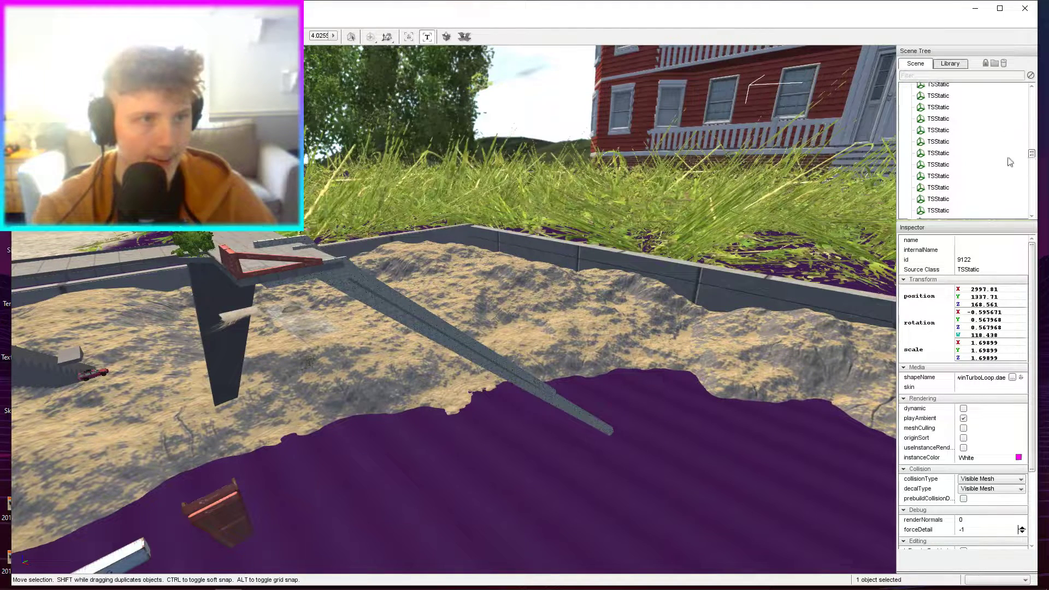
shift+click(937, 153)
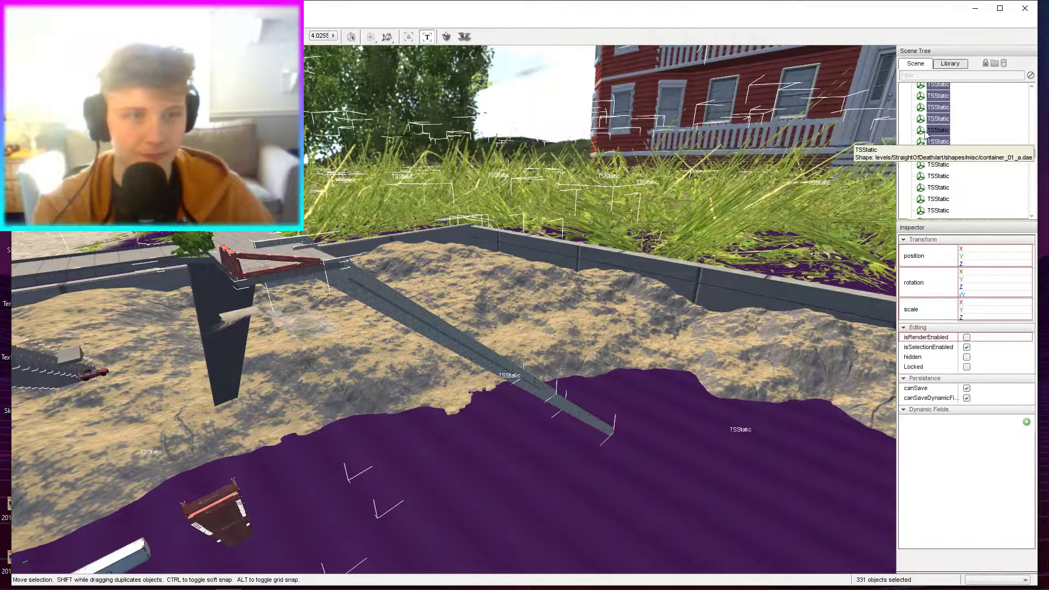
key(Delete)
Delete the AIDecalWaypointsGroup folder and the Giant and theTerrain terrain objects near the end of the scene tree.
double_click(938, 111)
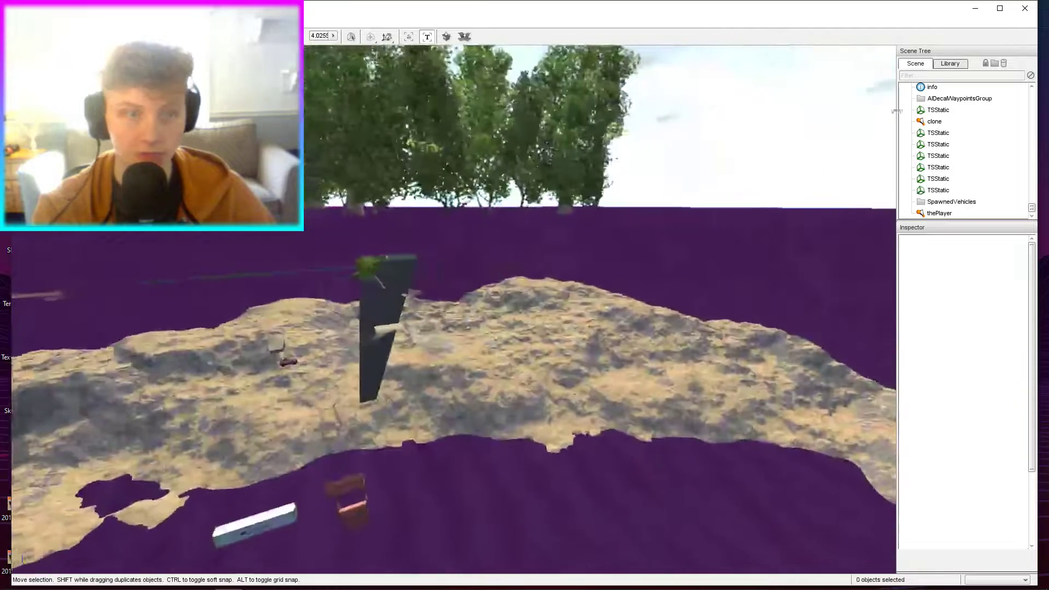
click(940, 101)
key(Delete)
click(935, 101)
click(934, 88)
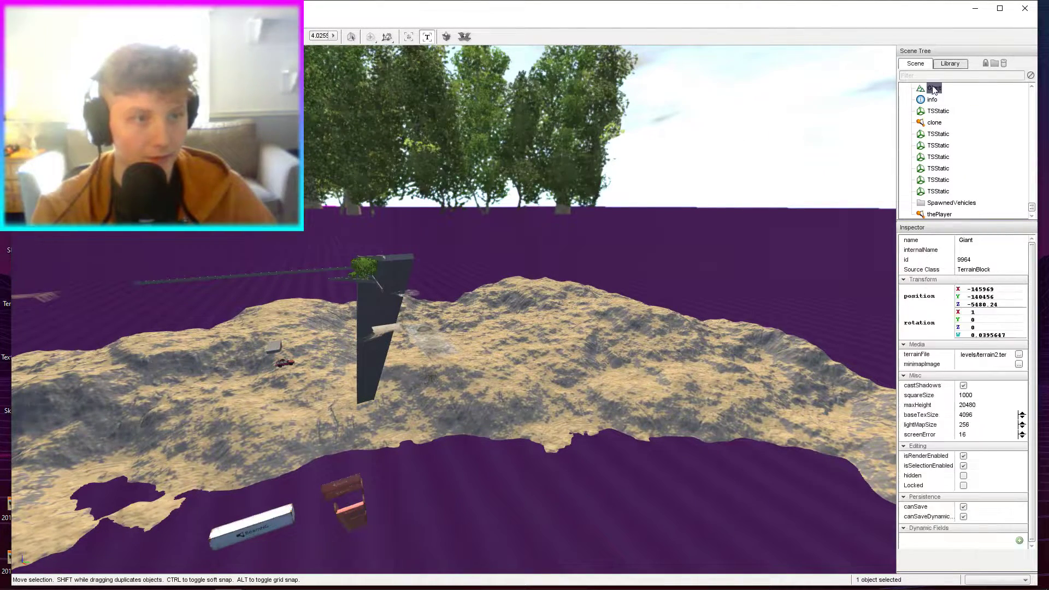
key(Delete)
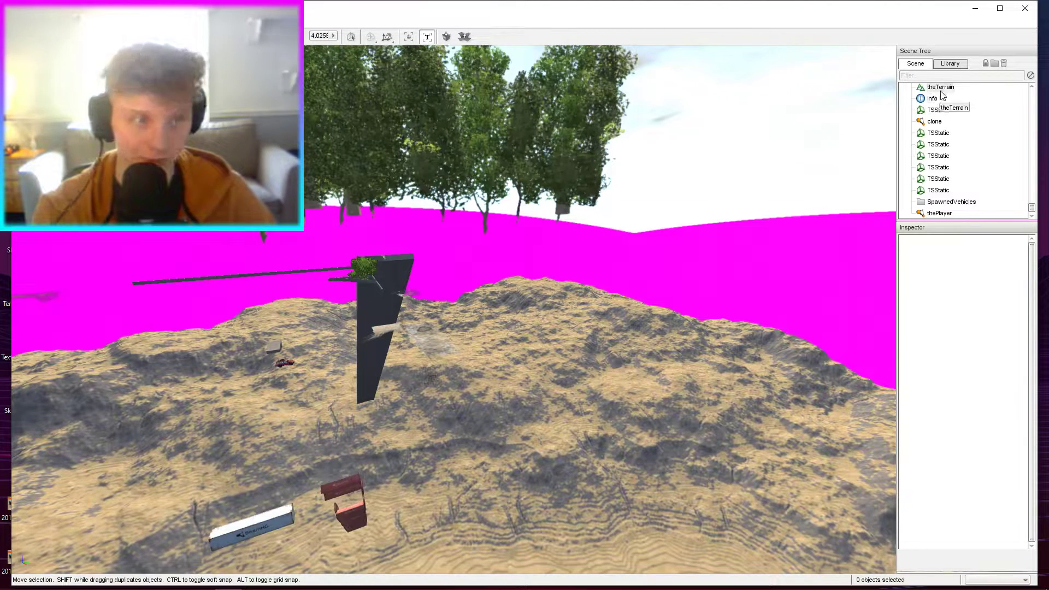
click(941, 90)
key(Delete)
click(939, 89)
key(Delete)
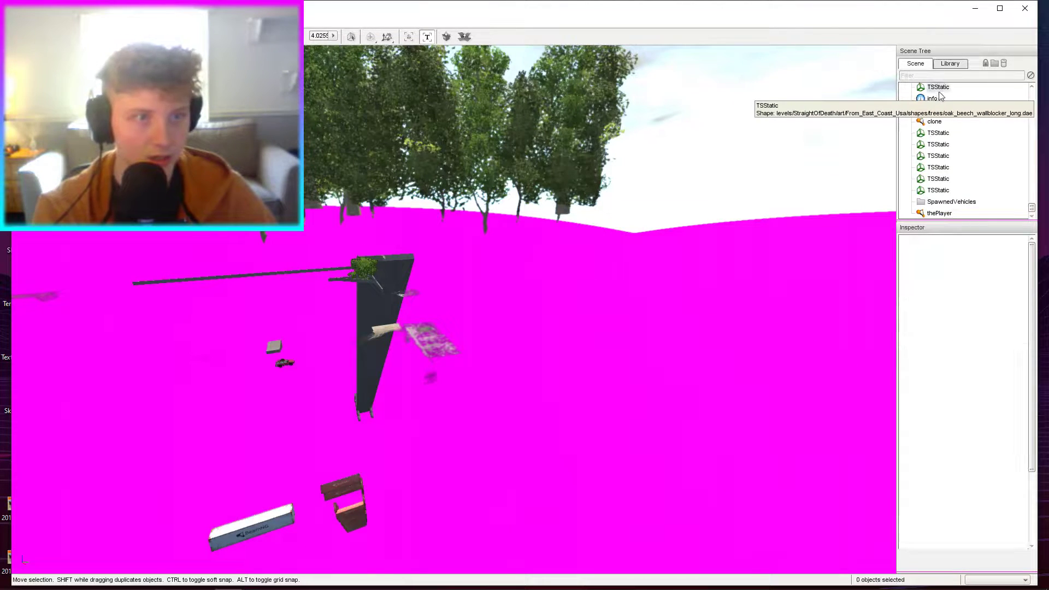
scroll(940, 93, up, 3)
drag(1032, 160, 1048, 85)
click(947, 112)
scroll(940, 132, down, 1)
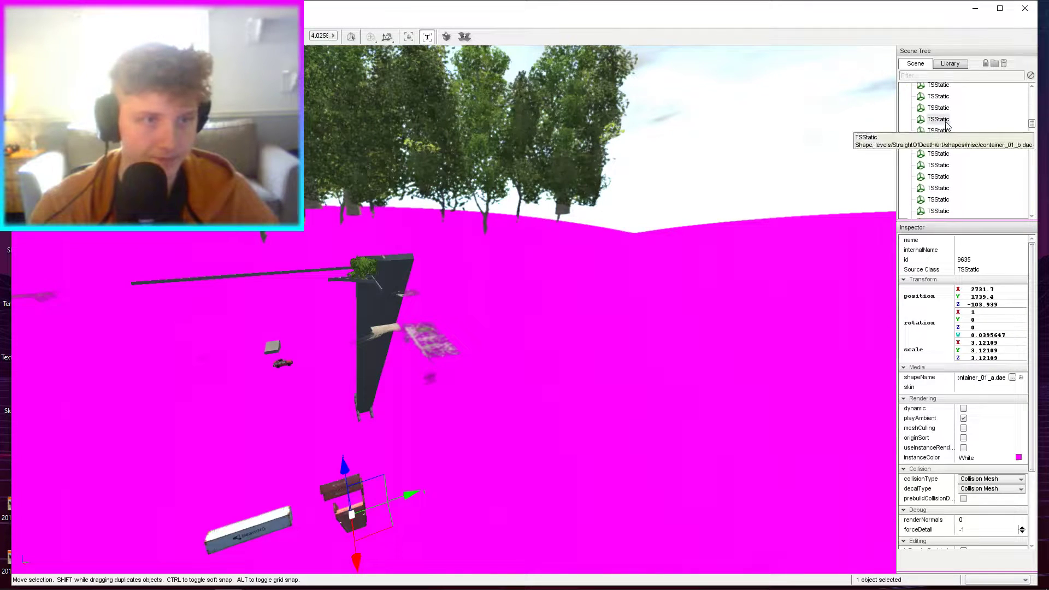
click(937, 144)
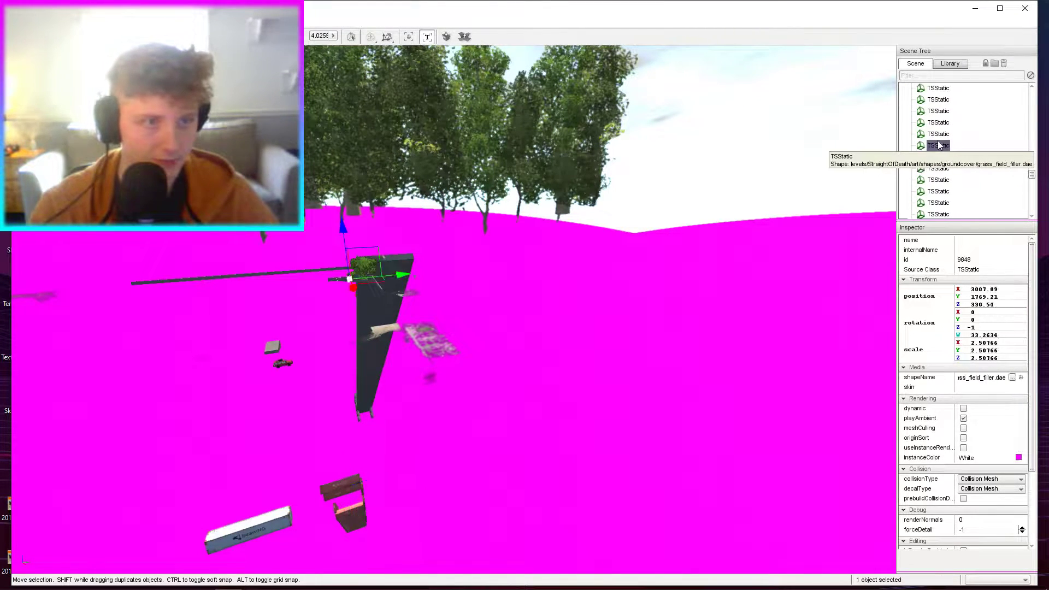
scroll(941, 125, up, 1)
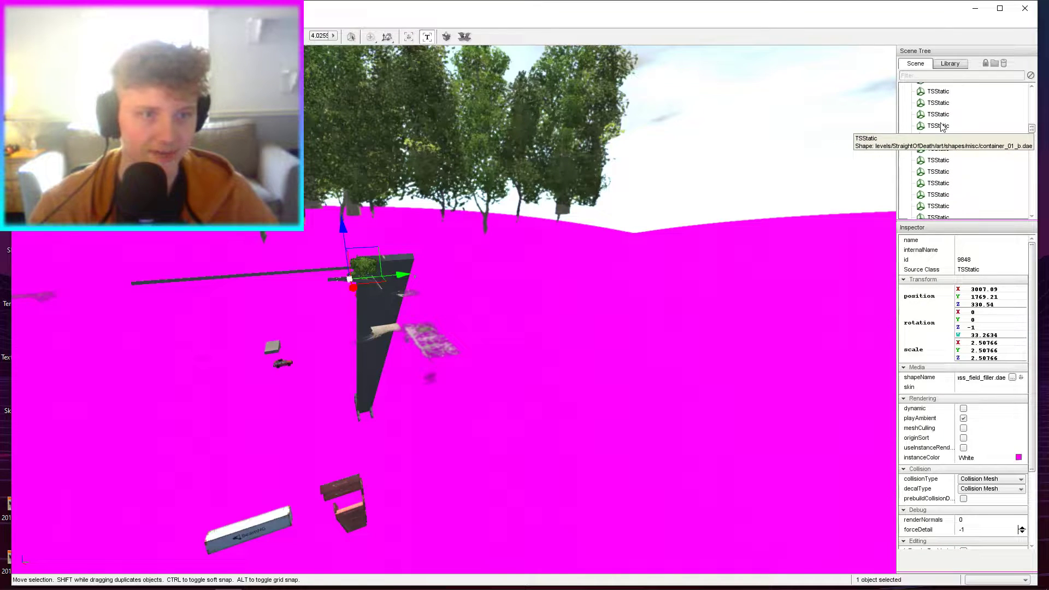
scroll(942, 127, up, 3)
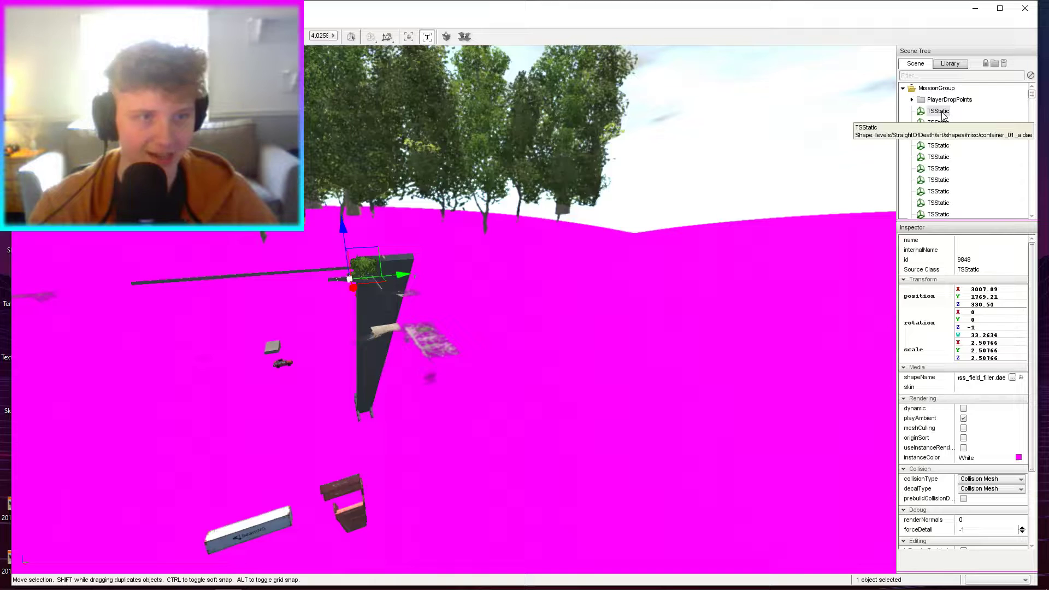
click(943, 112)
scroll(948, 125, down, 4)
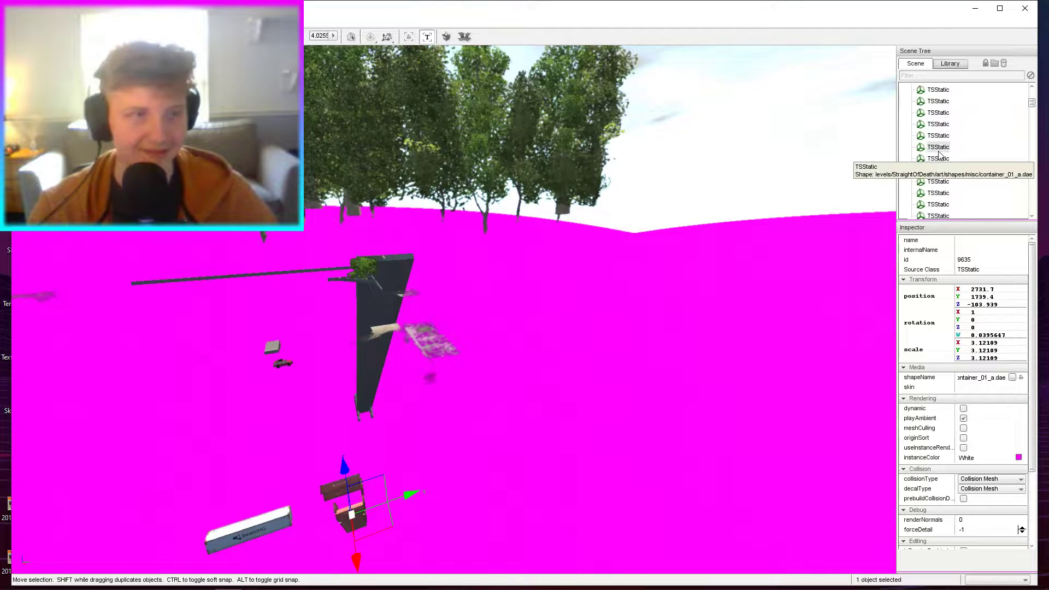
scroll(952, 135, down, 5)
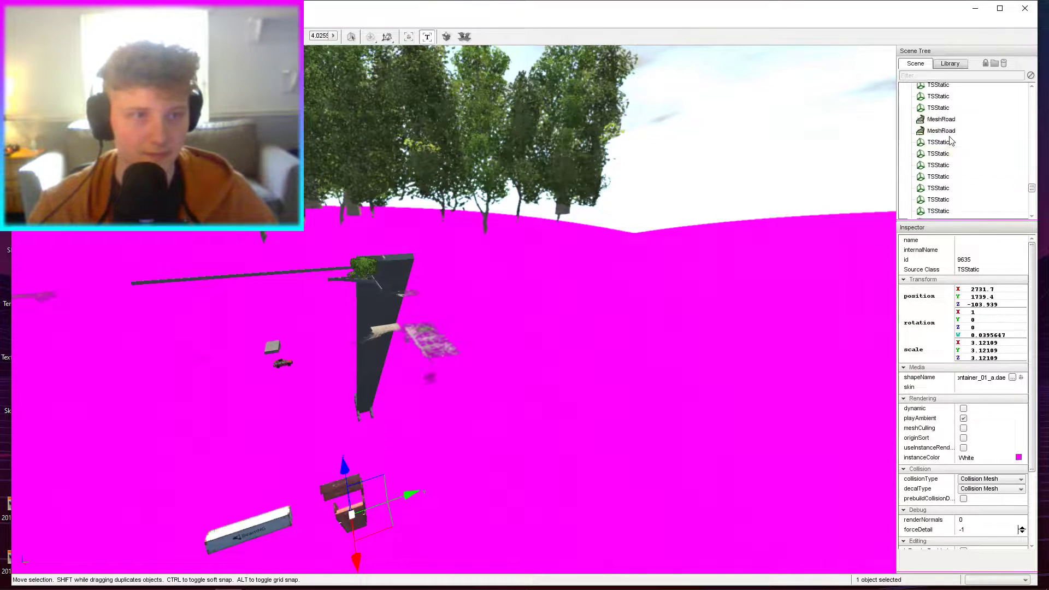
scroll(951, 164, down, 5)
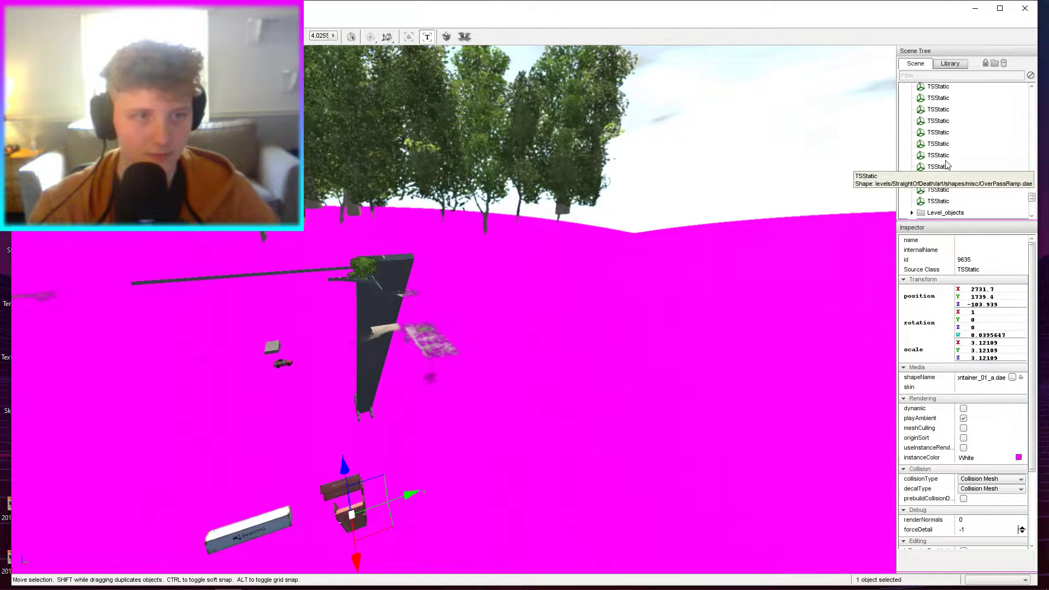
Delete all objects from the OverPassRamp TSStatic just above Level_objects back up to the first TSStatic under MissionGroup.
click(950, 201)
scroll(960, 161, up, 2)
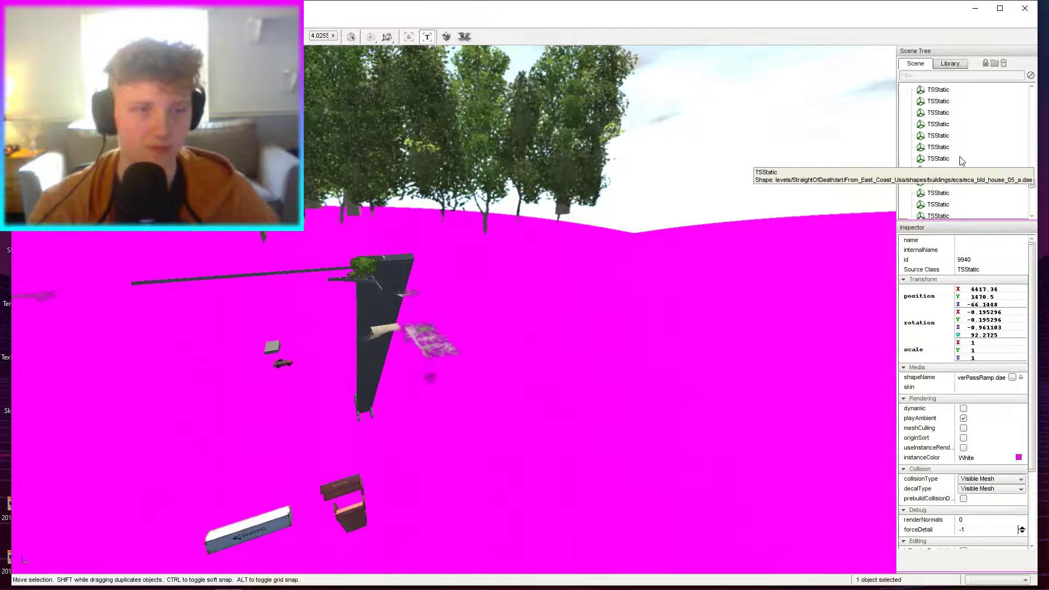
drag(1031, 171, 1040, 96)
scroll(981, 114, up, 3)
shift+click(946, 113)
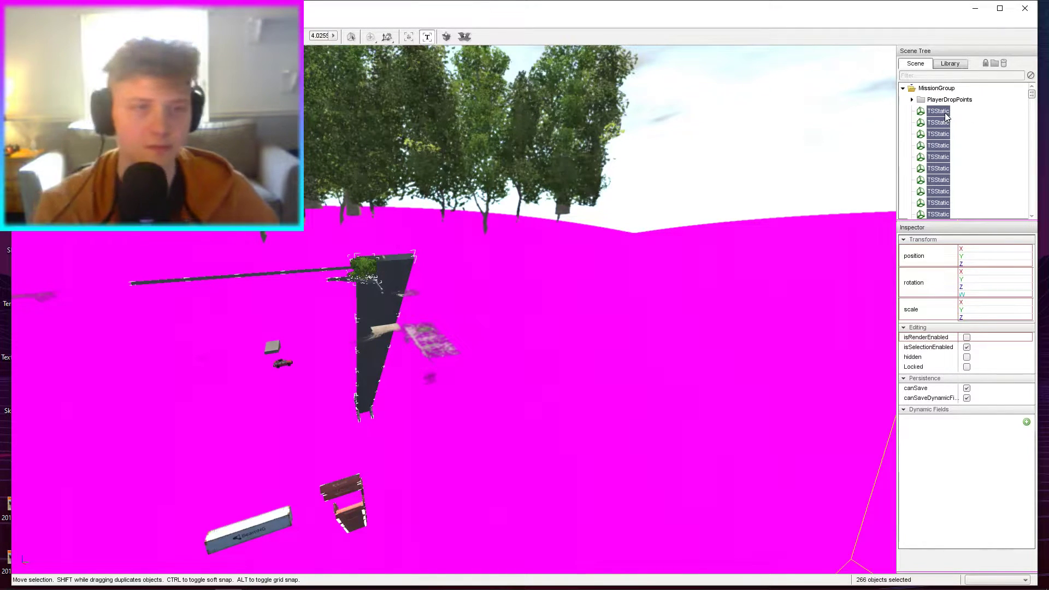
key(Delete)
Delete the range from the TSStatic below Level_objects, including Clouds, to the last oak_beech_wallblocker_long TSStatic above info.
click(938, 123)
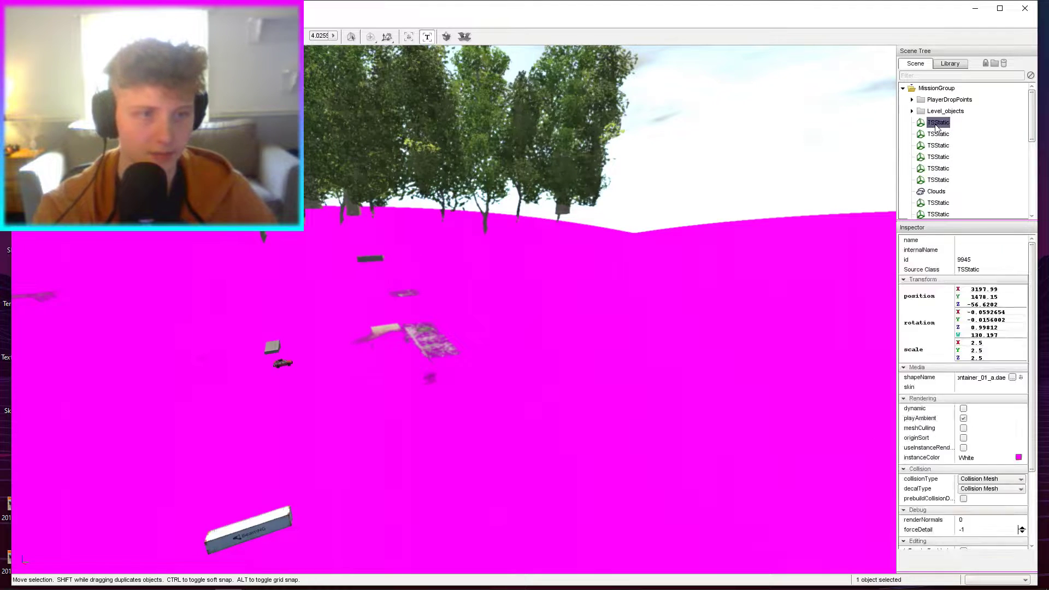
scroll(938, 195, down, 3)
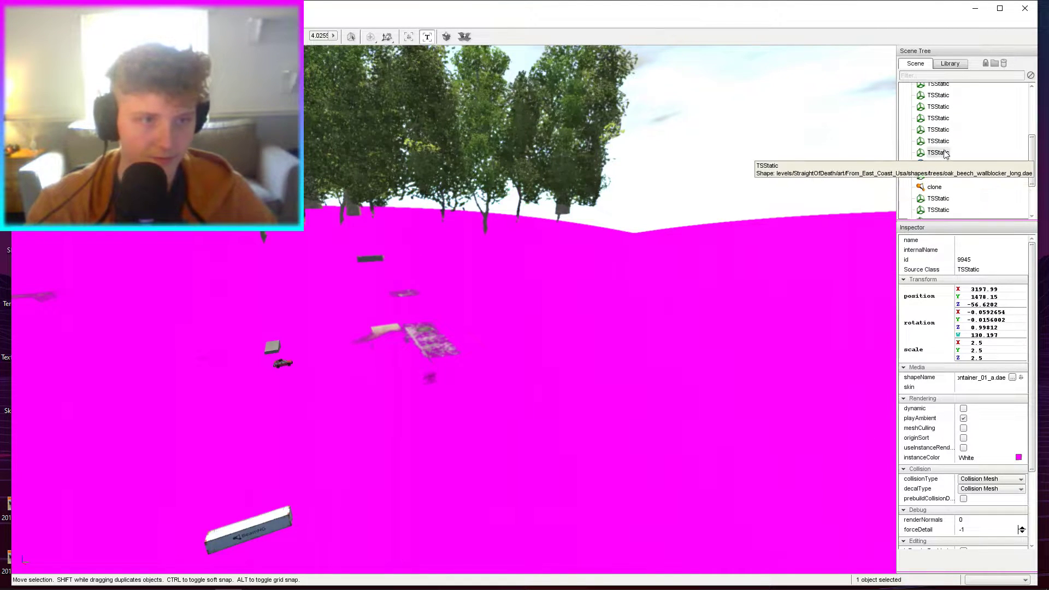
shift+click(941, 156)
key(Delete)
Delete the TSStatic directly after info, the clone object and the next TSStatic one by one.
click(939, 112)
key(Delete)
click(937, 121)
key(Delete)
click(937, 131)
key(Delete)
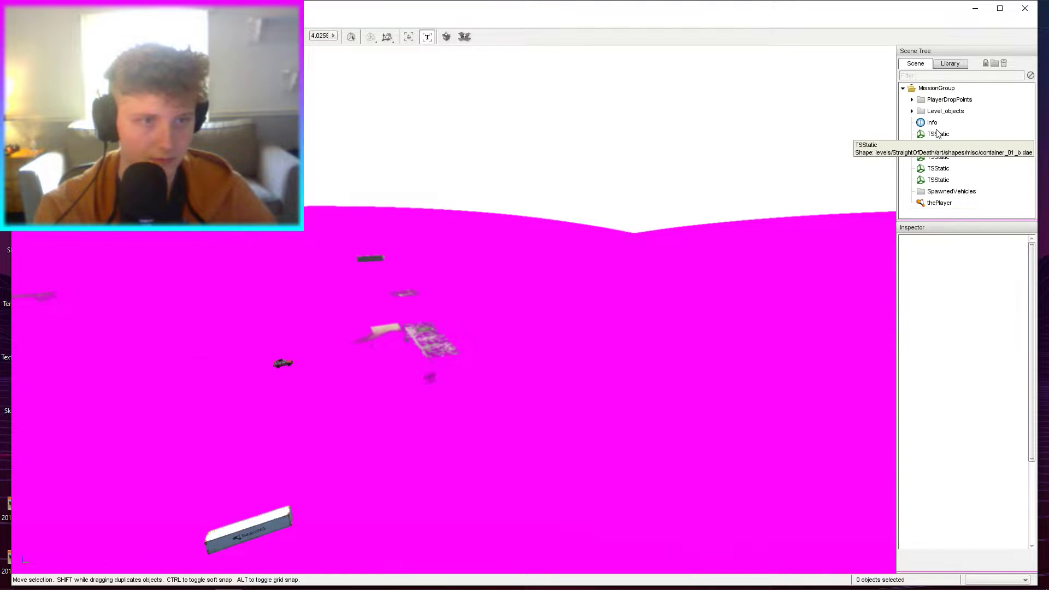
Delete the remaining TSStatic objects below info one by one, together with the SpawnedVehicles group.
click(938, 134)
key(Delete)
click(938, 136)
key(Delete)
click(938, 138)
key(Delete)
click(937, 136)
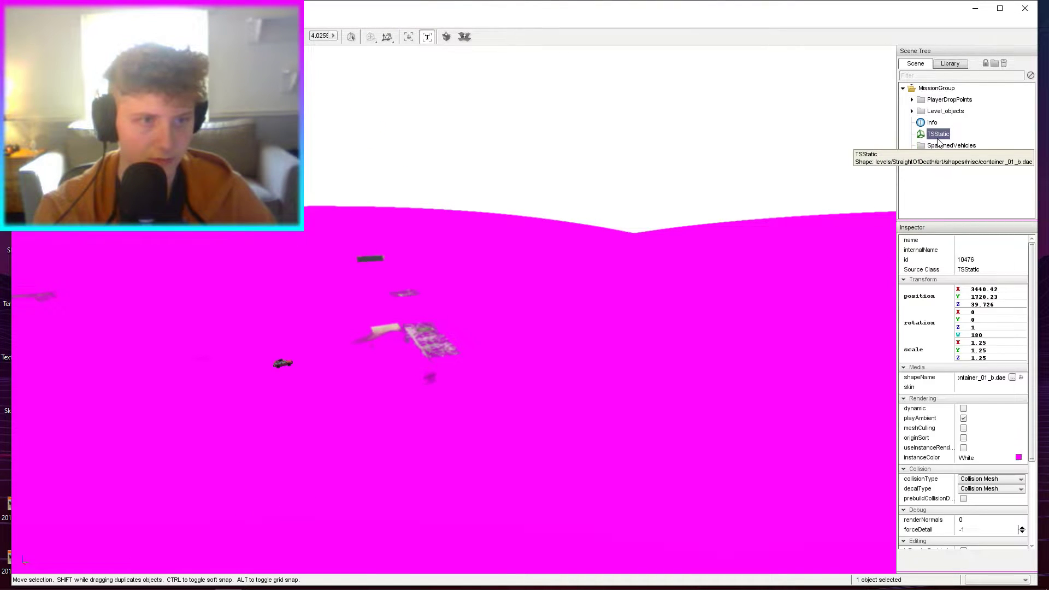
key(Delete)
click(936, 136)
key(Delete)
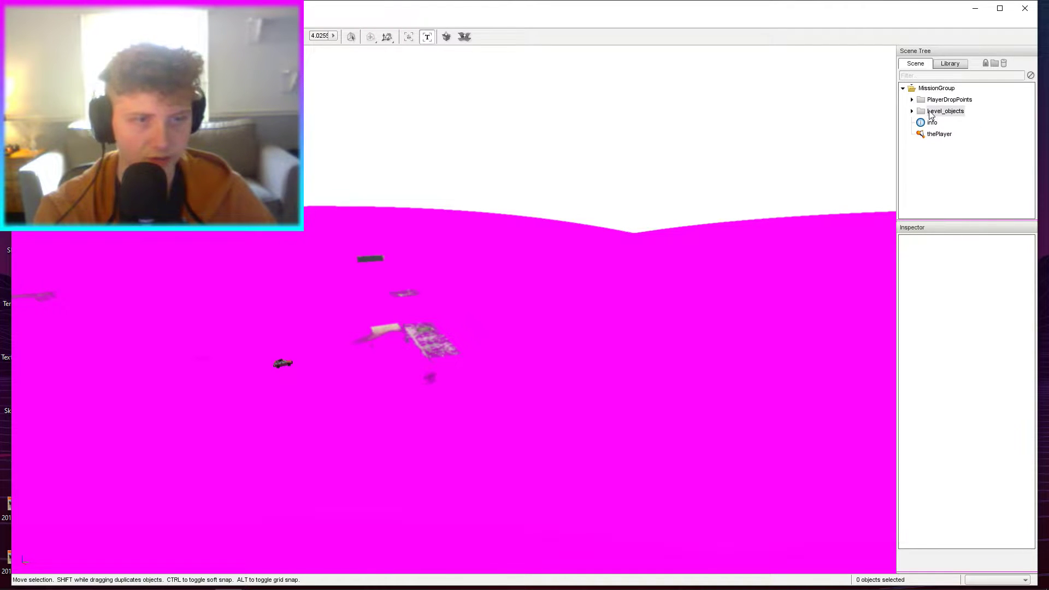
click(911, 111)
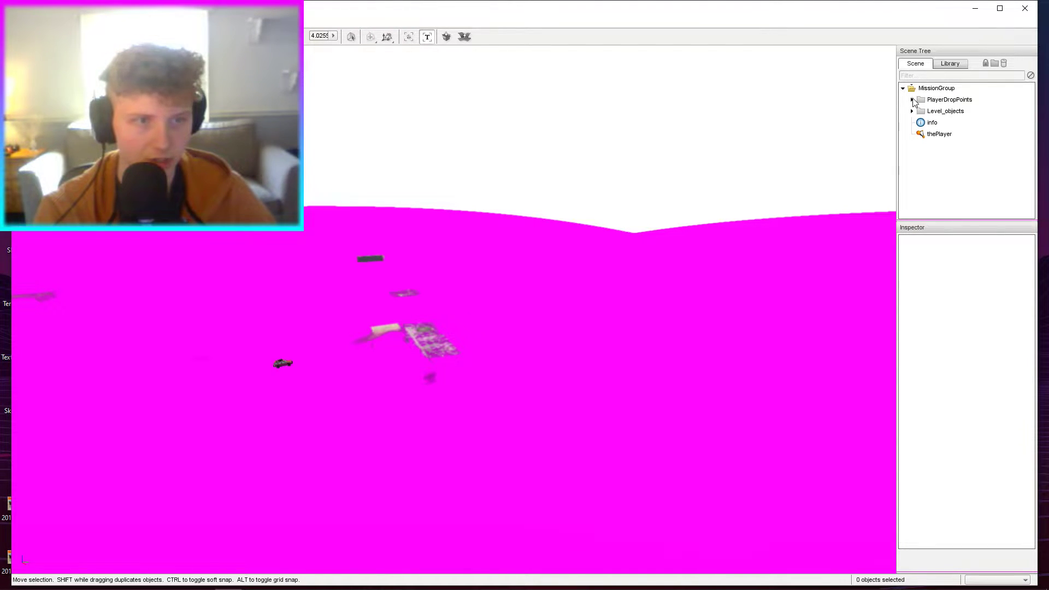
click(921, 122)
click(921, 122)
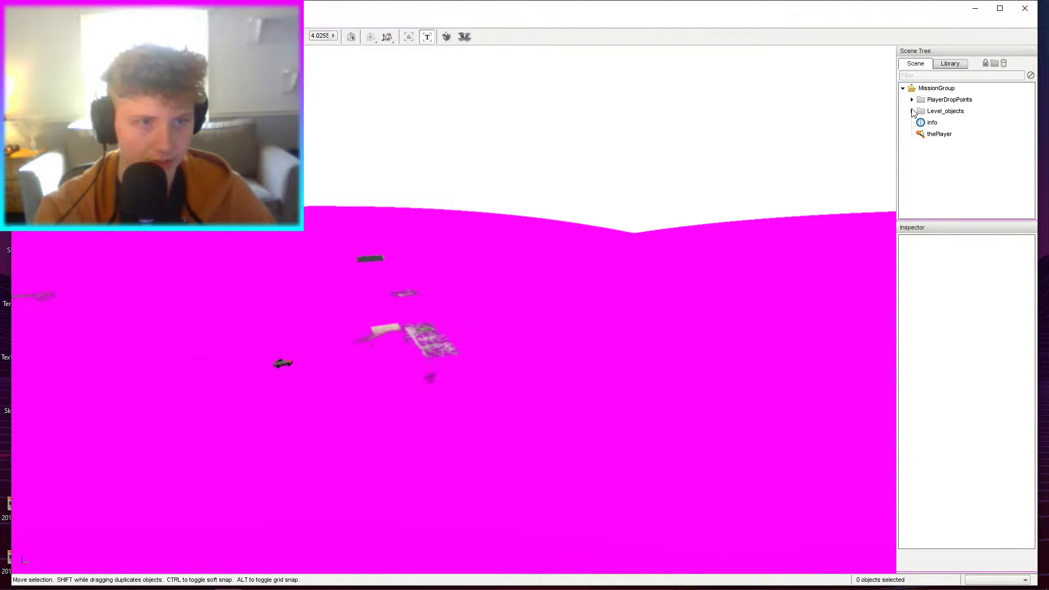
right_drag(794, 173, 754, 172)
key(s)
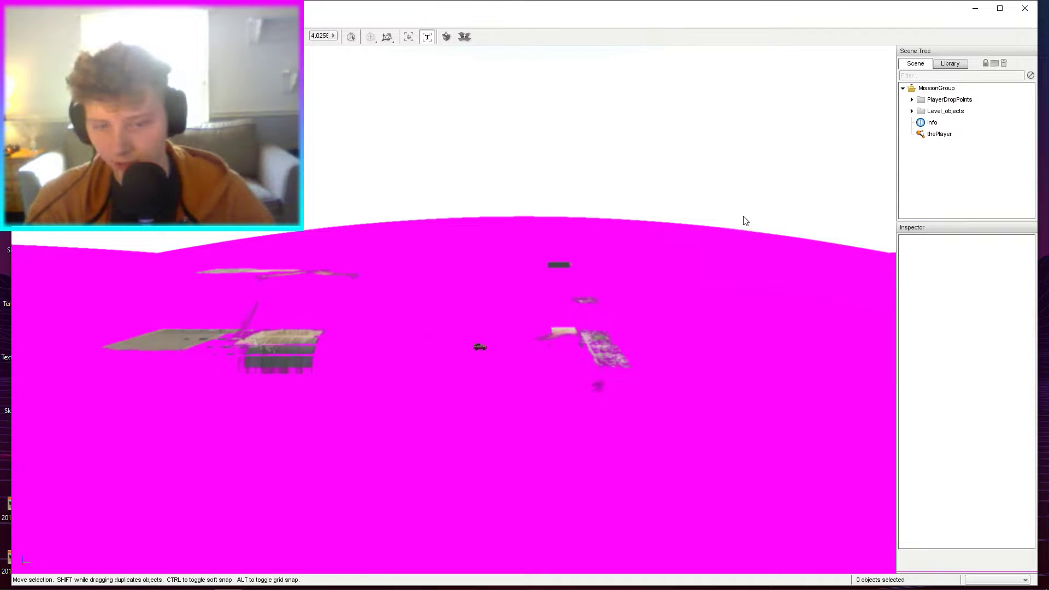
Switch to File Explorer and open the straightofdeath folder in the BeamNG.drive levels folder under Documents, checking its main subfolder.
right_drag(746, 220, 787, 213)
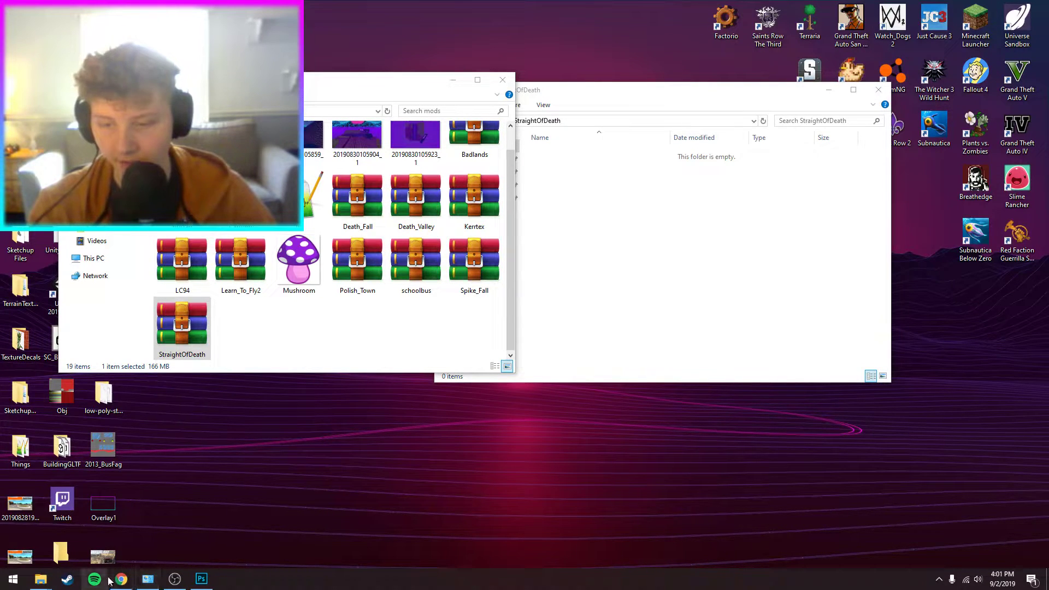
click(120, 525)
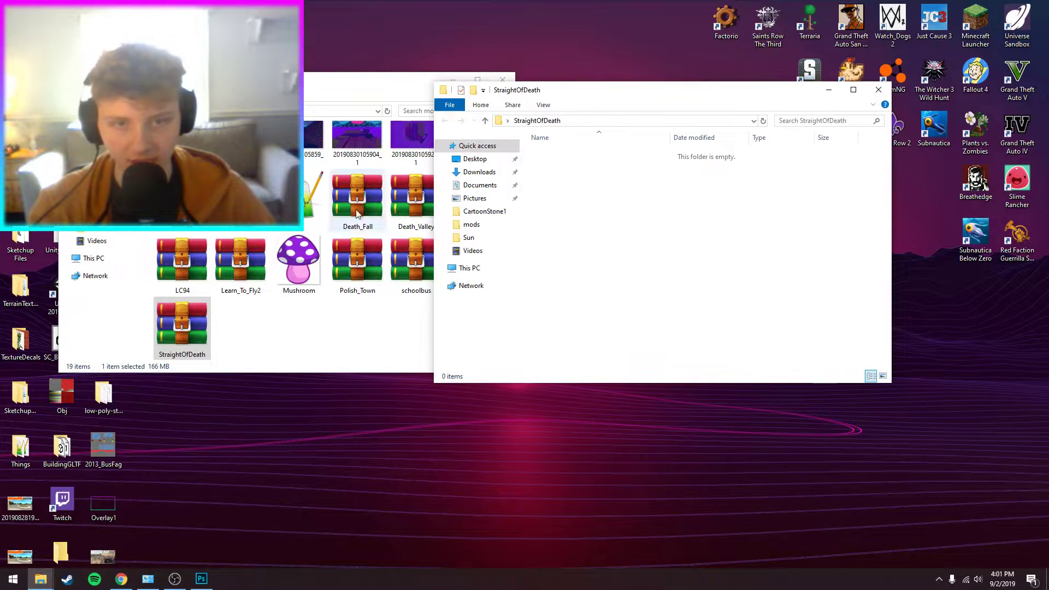
click(479, 185)
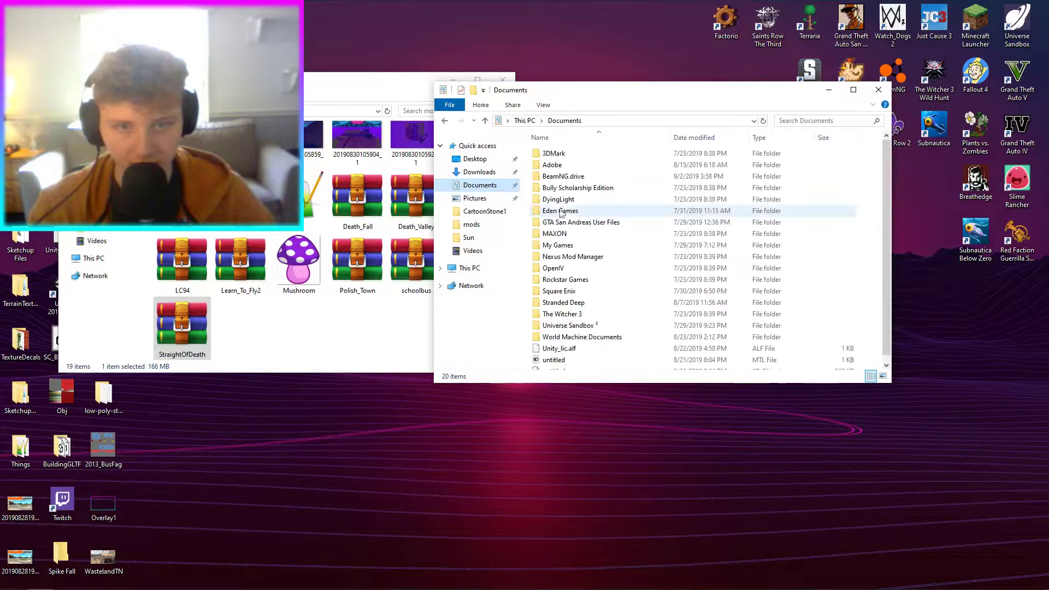
double_click(560, 176)
double_click(551, 234)
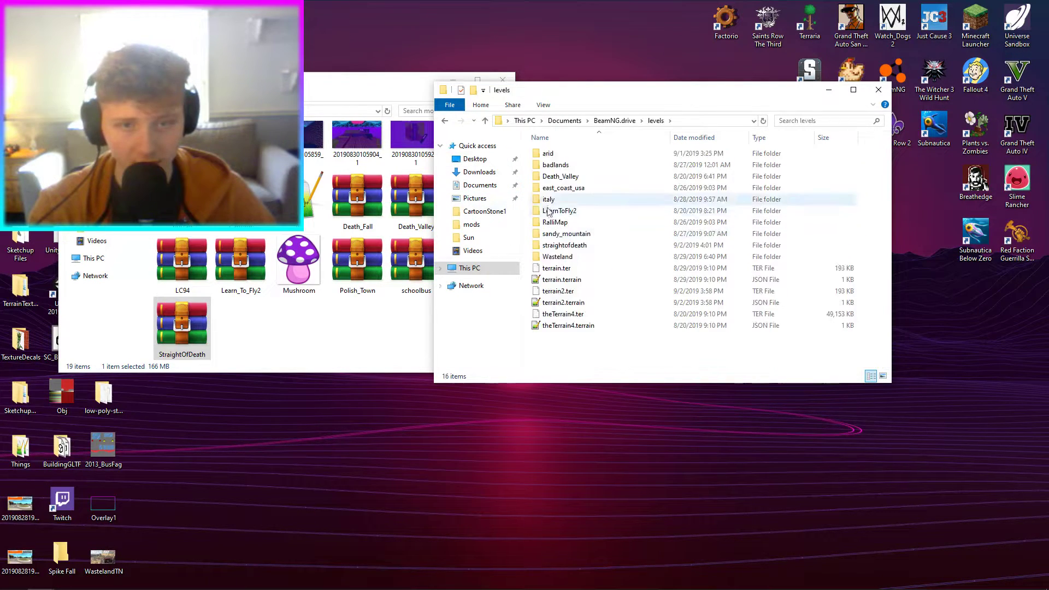
double_click(562, 245)
double_click(548, 153)
key(alt+Left)
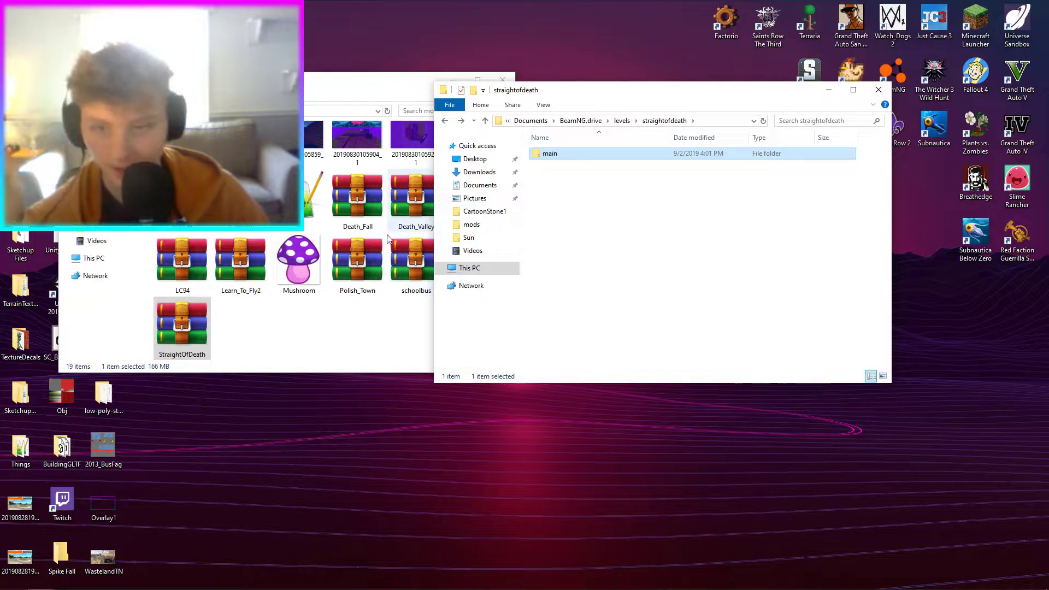
Open the StraightOfDeath.zip mod archive and browse to the archive level that holds the StraightOfDeath folder.
double_click(167, 341)
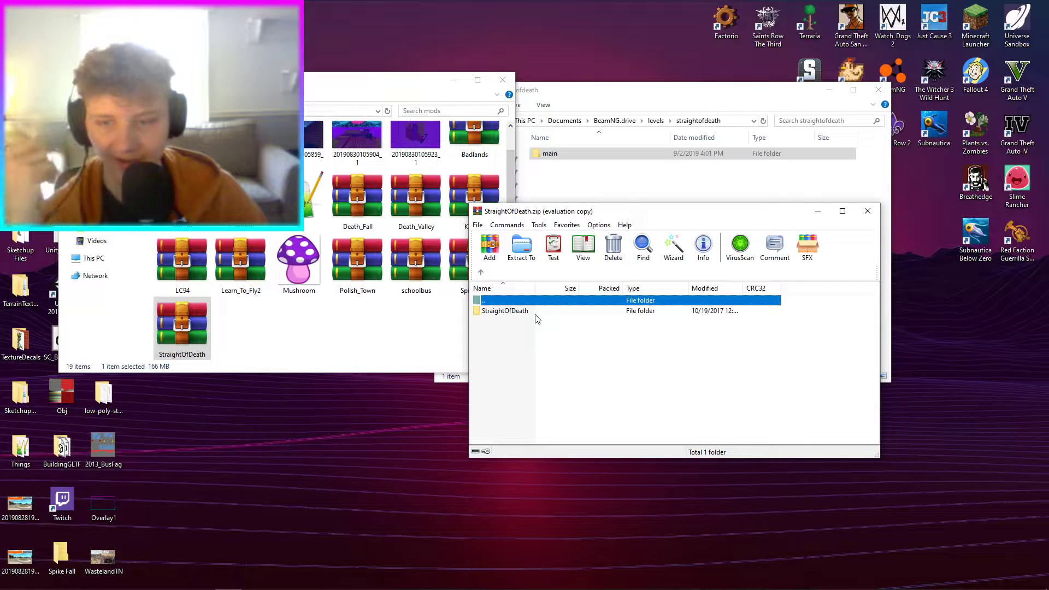
double_click(505, 310)
double_click(514, 300)
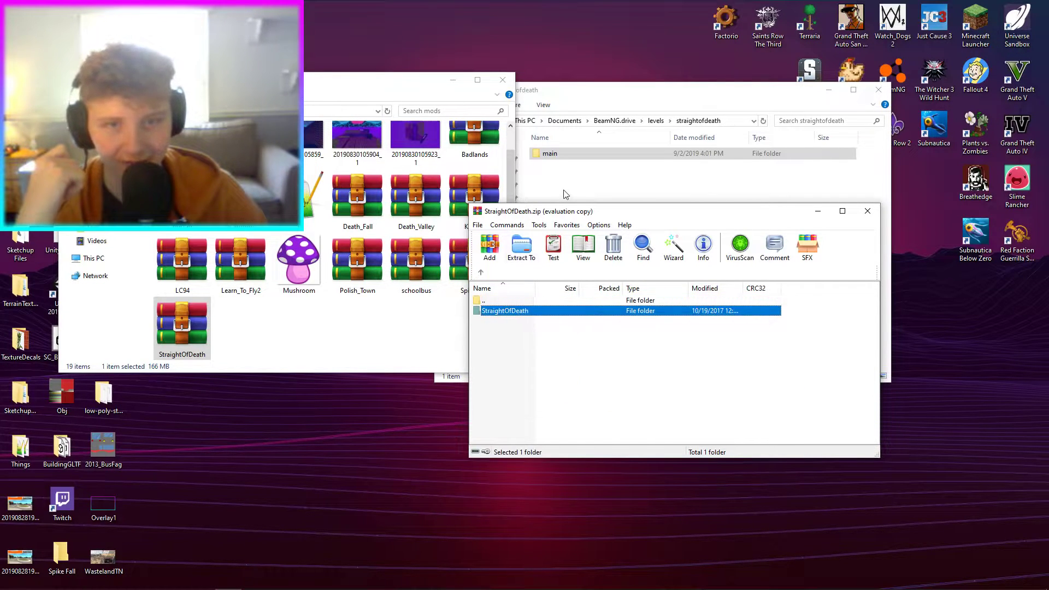
drag(555, 213, 505, 312)
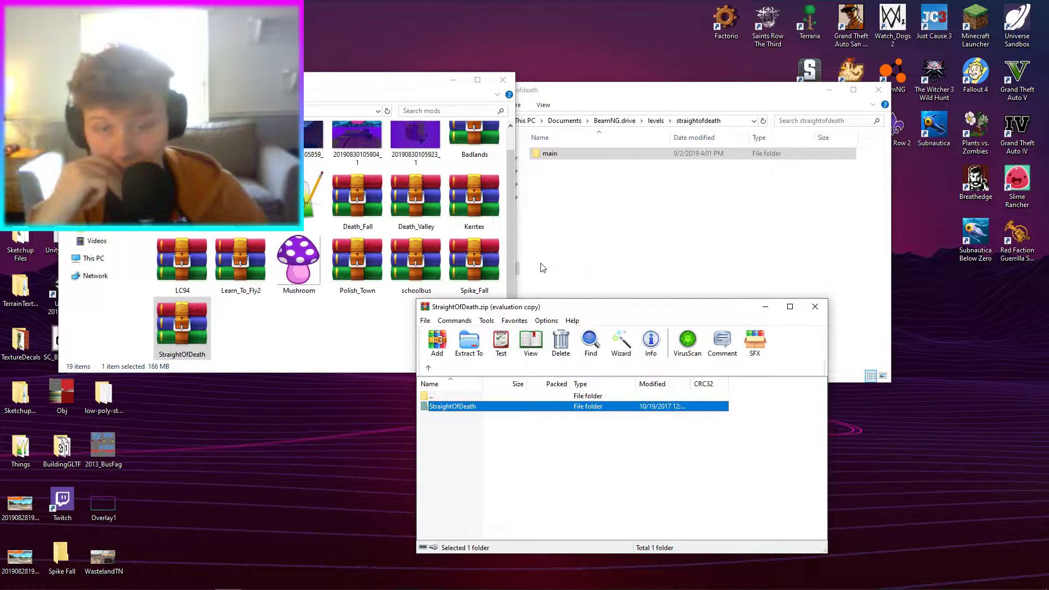
double_click(451, 407)
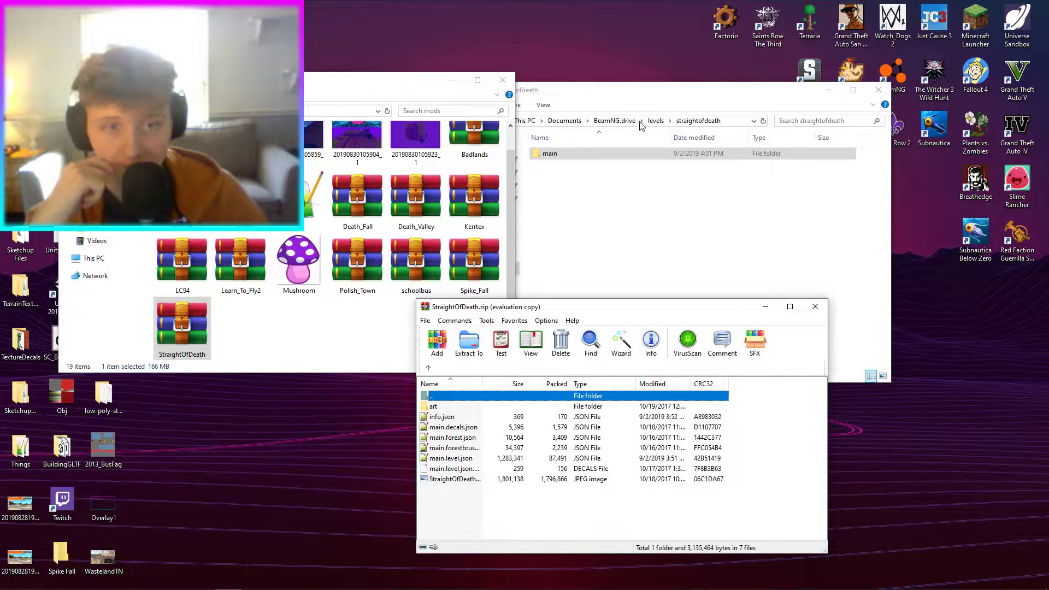
key(BackSpace)
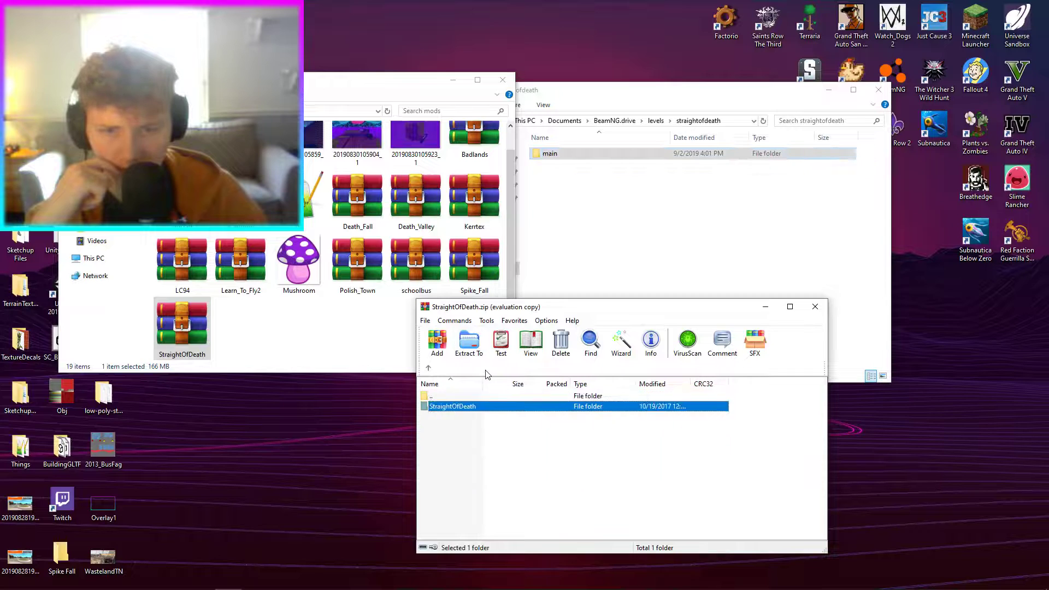
Add the straightofdeath folder from the BeamNG.drive levels folder to StraightOfDeath.zip, merging it with the archived StraightOfDeath folder.
click(580, 230)
key(BackSpace)
drag(565, 245, 456, 515)
key(Return)
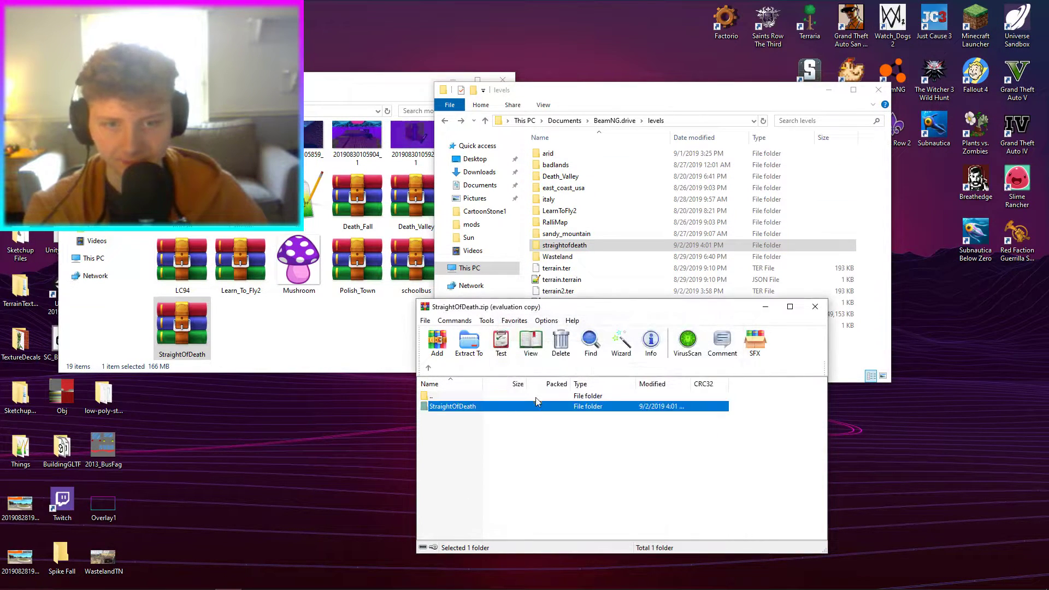
Delete the straightofdeath folder from the BeamNG.drive levels folder and close the Explorer and archive windows.
drag(612, 309, 686, 308)
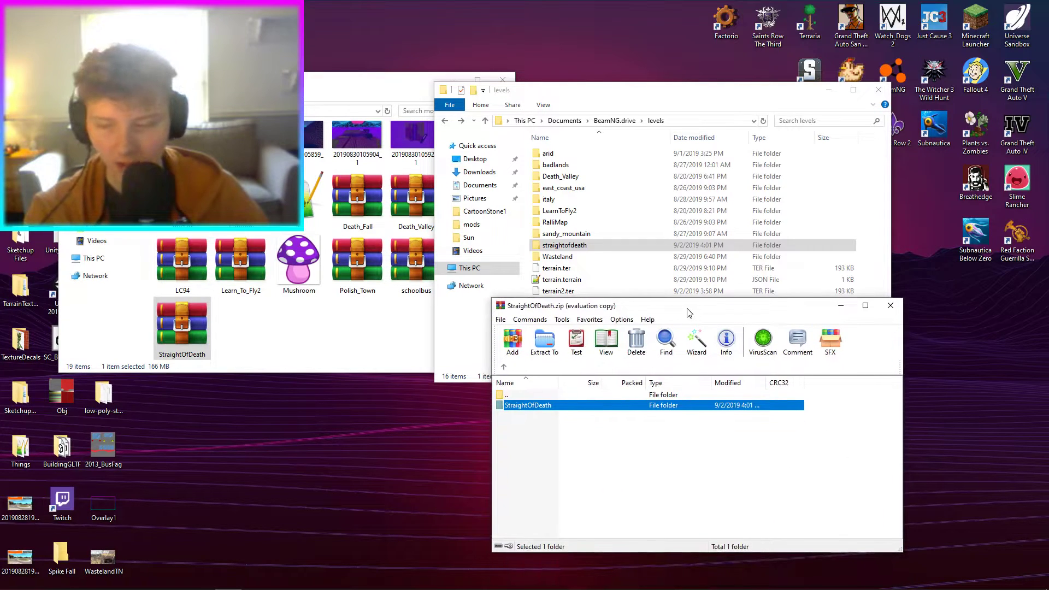
click(587, 244)
key(Delete)
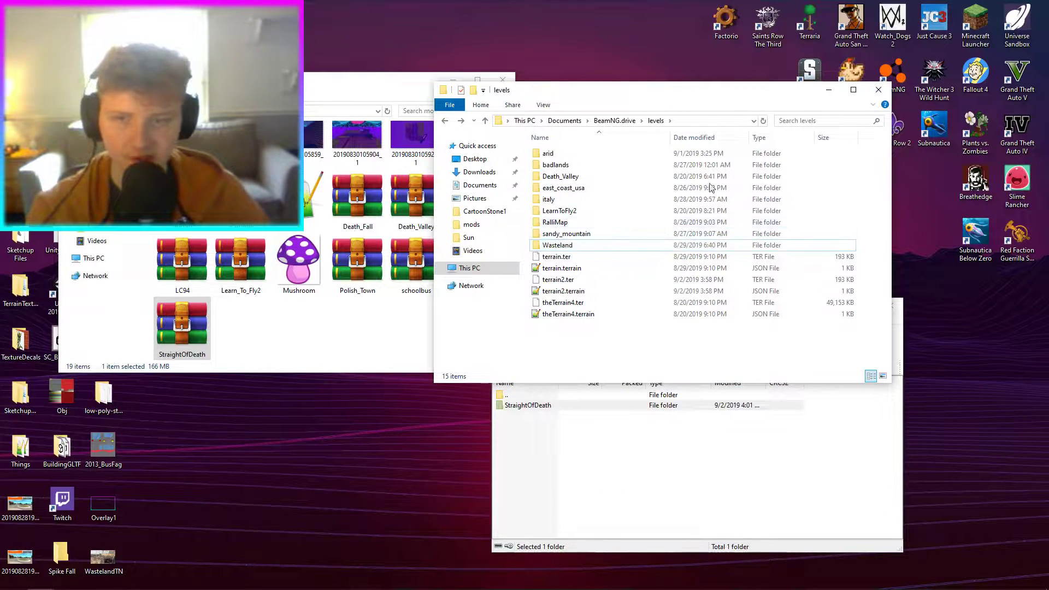
click(878, 89)
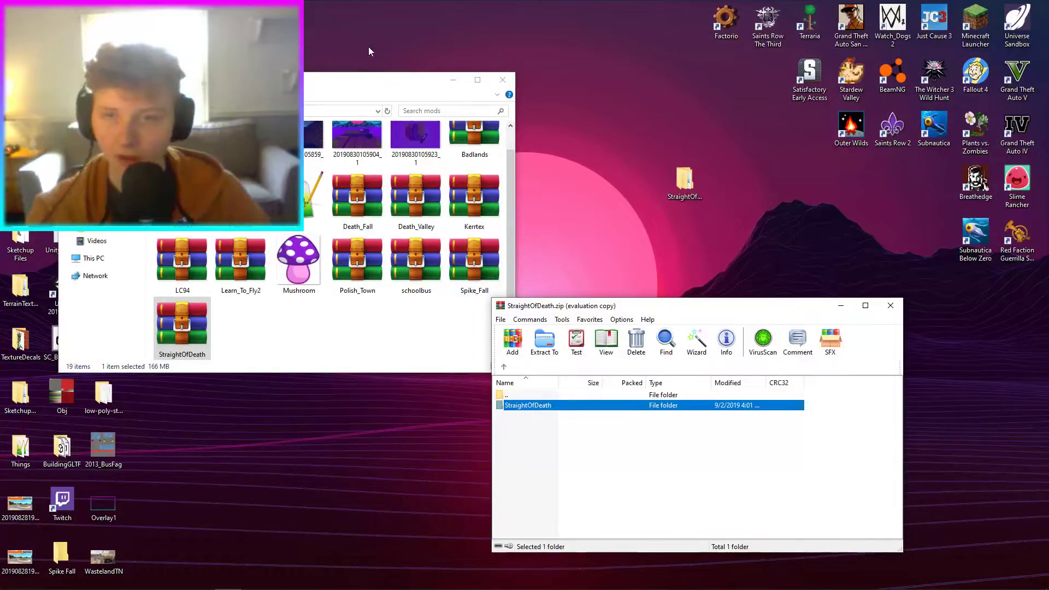
drag(386, 94, 358, 24)
drag(687, 314, 700, 48)
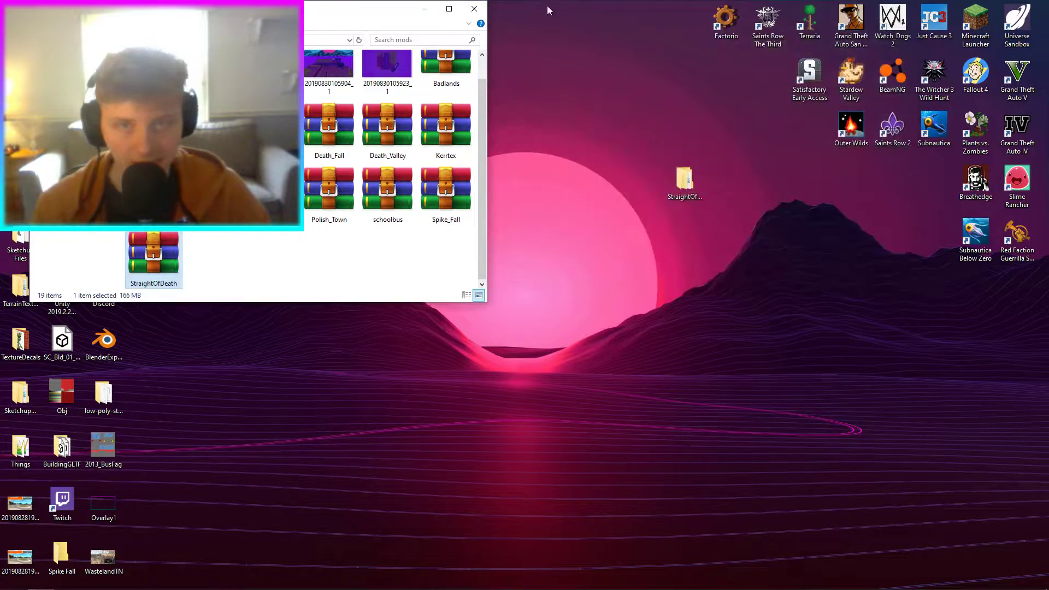
click(474, 9)
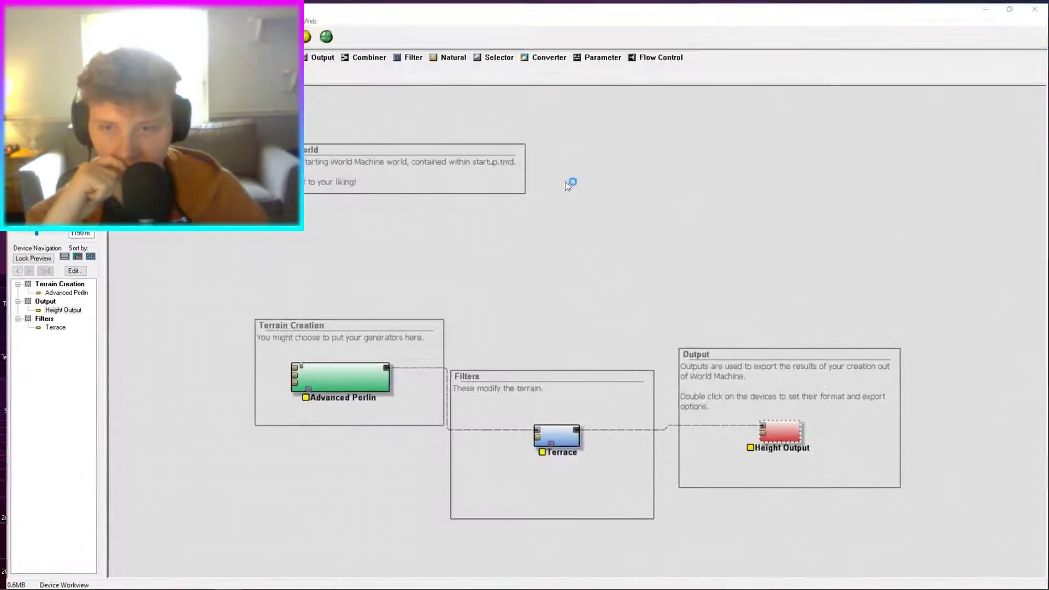
Switch to World Machine and delete the Advanced Perlin device together with its Terrain Creation group.
click(353, 377)
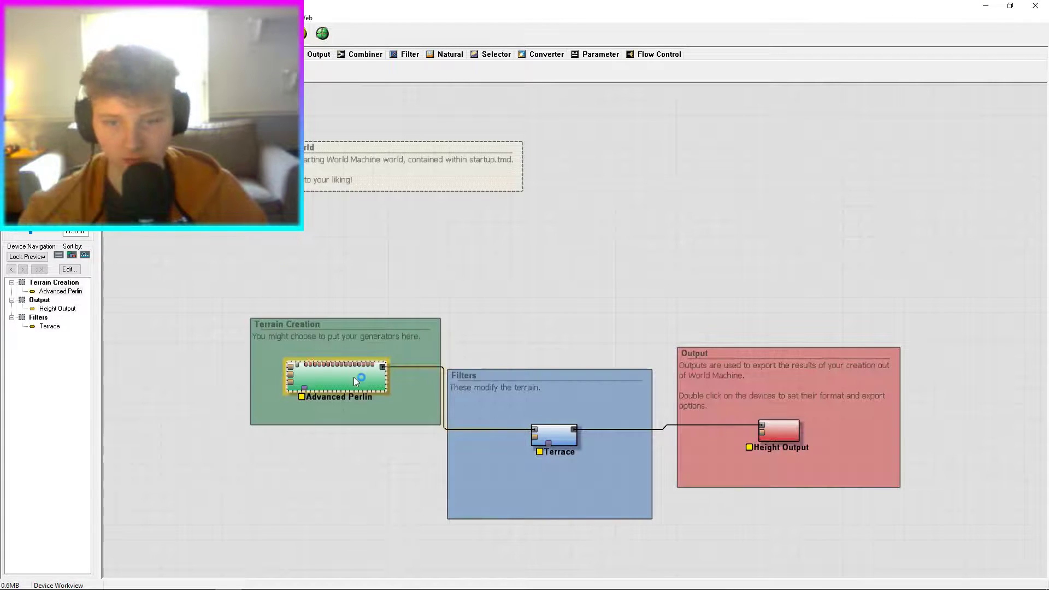
key(Delete)
key(Return)
click(388, 347)
key(Delete)
Delete the Terrace device and the Filters group around it.
click(565, 431)
key(Delete)
key(Return)
click(565, 430)
key(Delete)
key(Delete)
key(Return)
Delete the Height Output device, its Output group and the starting-world note to empty the workview.
click(771, 433)
key(Delete)
click(352, 178)
key(Delete)
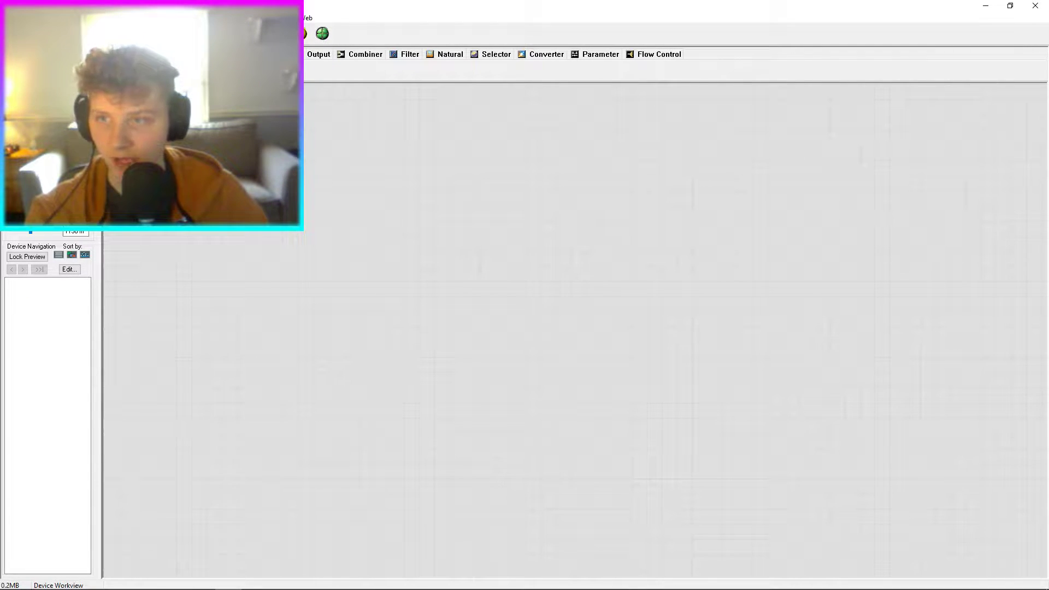
Save the project as StraightOfDeath in the World Machine Documents folder.
key(ctrl+s)
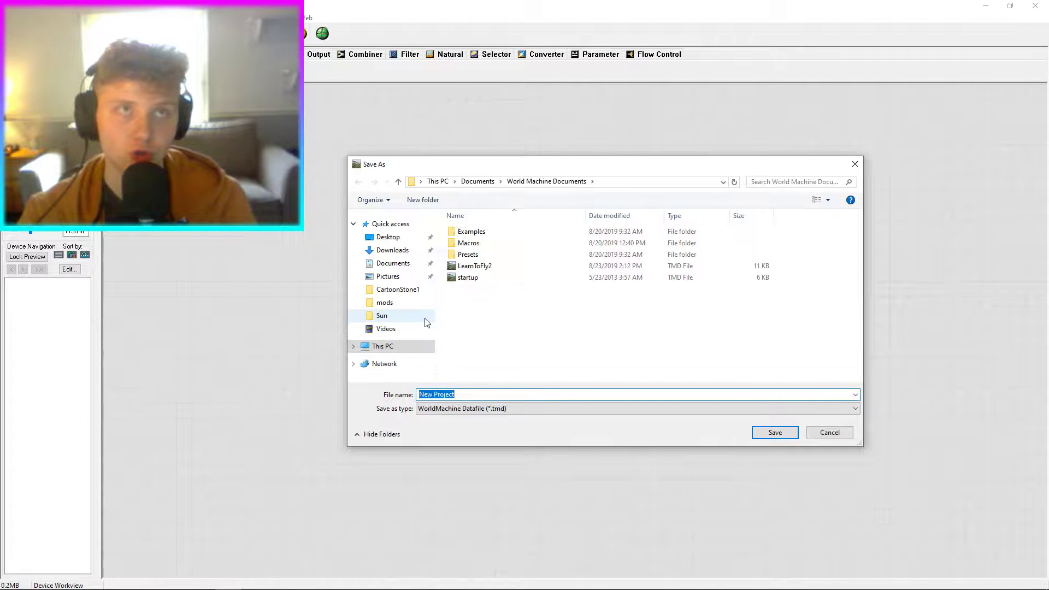
text(StraightOfDeath)
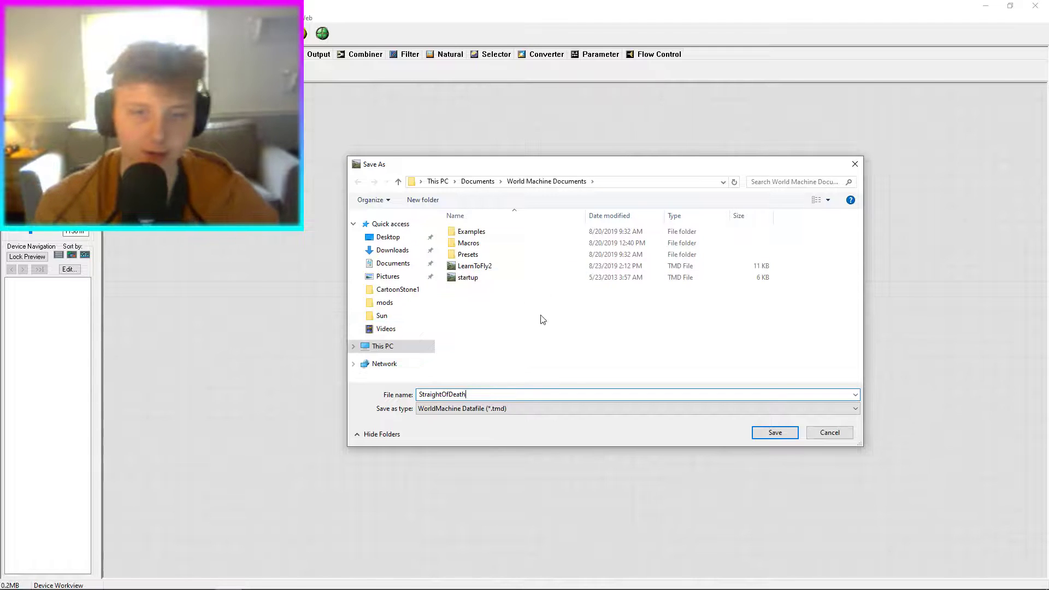
key(Return)
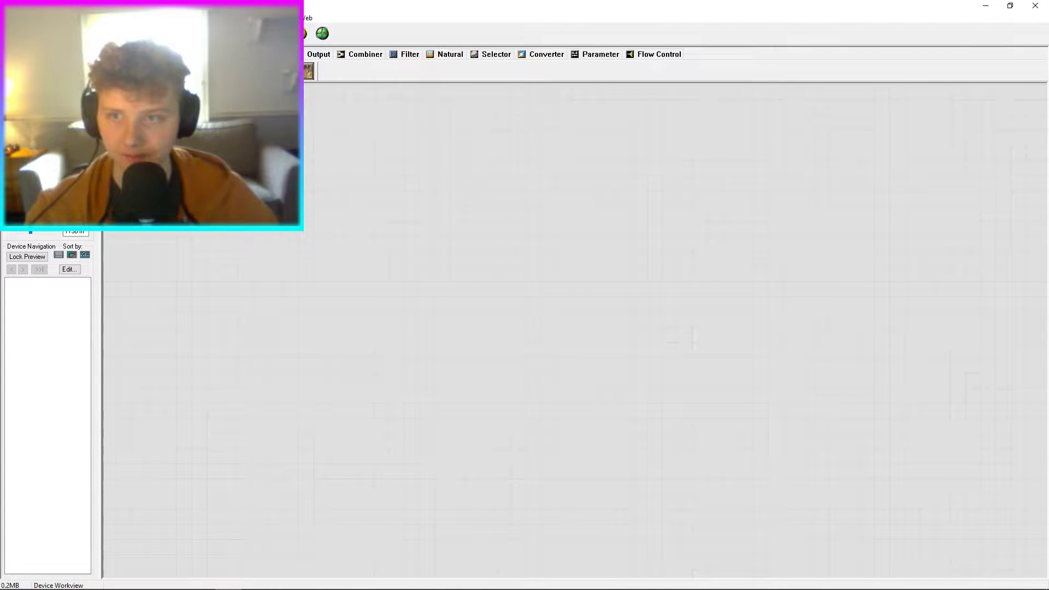
Place an Advanced Perlin generator in the empty workview and look at its settings without changing them.
drag(309, 71, 314, 259)
double_click(324, 262)
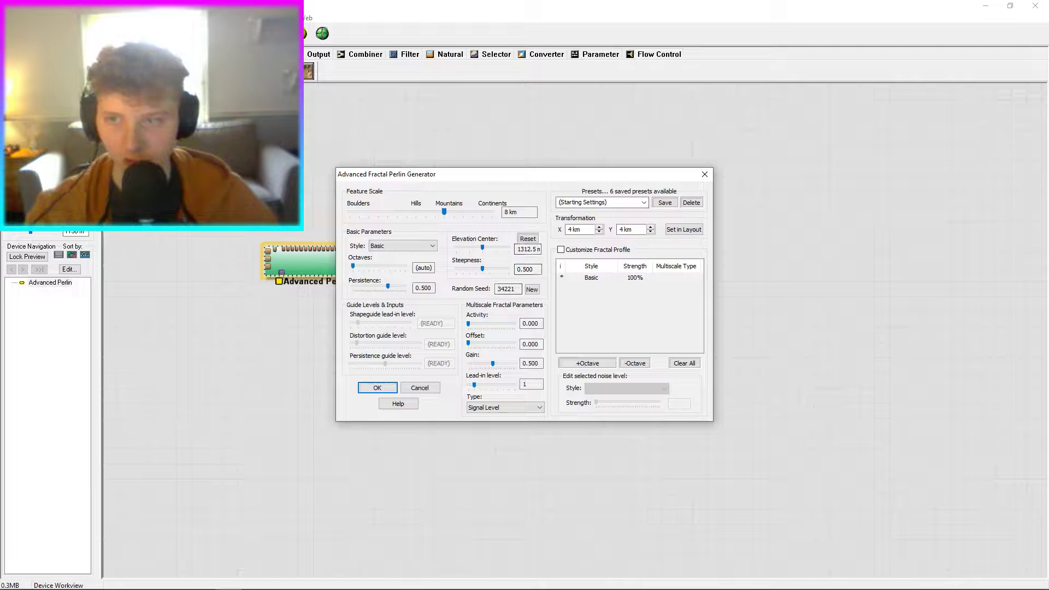
click(704, 175)
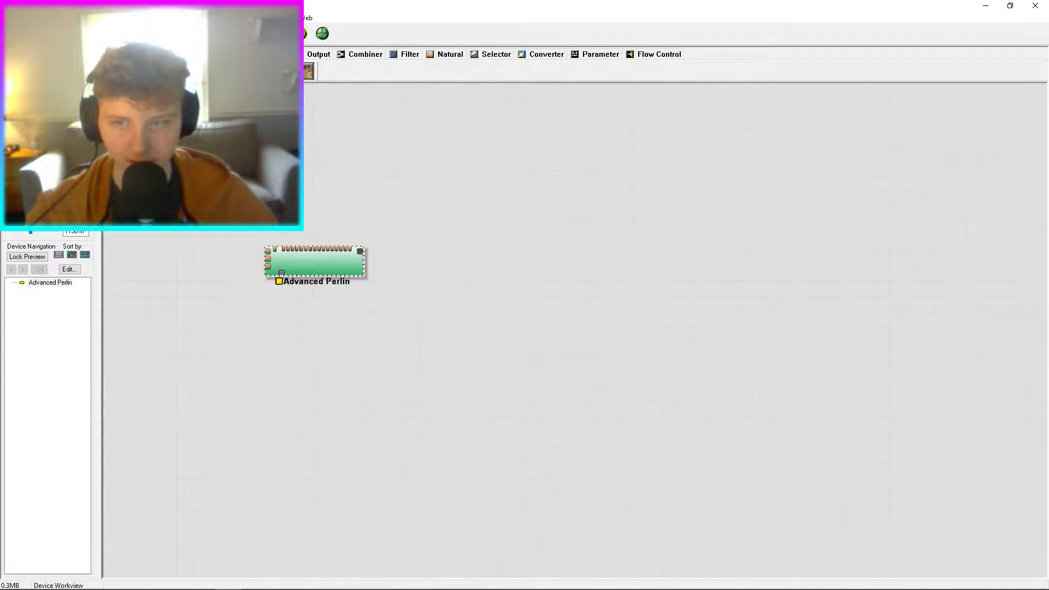
Widen the preview pane, open a secondary World Machine window and show the device workview in the main window.
drag(94, 252, 207, 244)
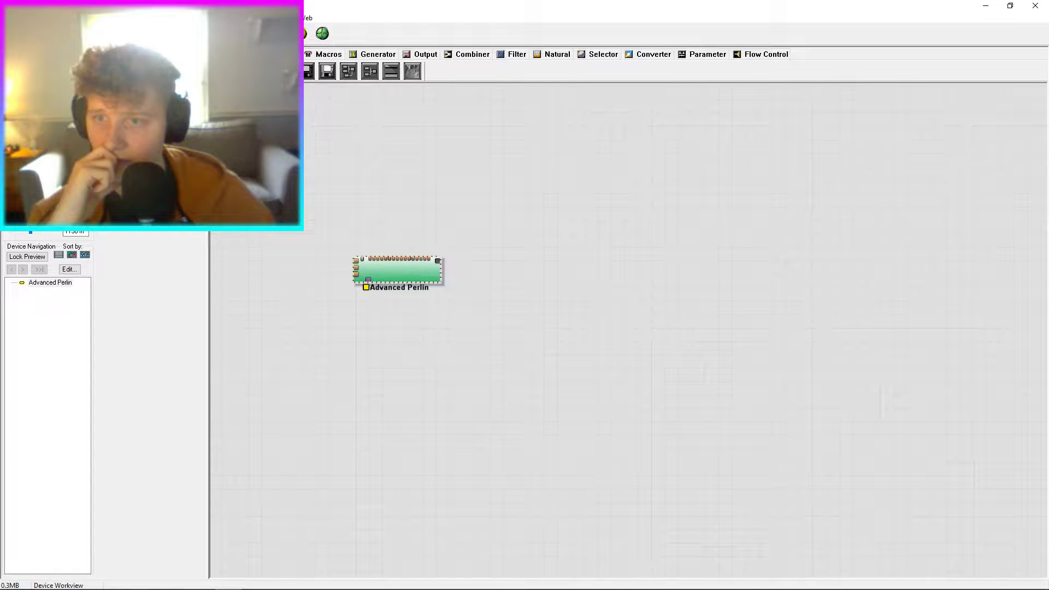
key(F8)
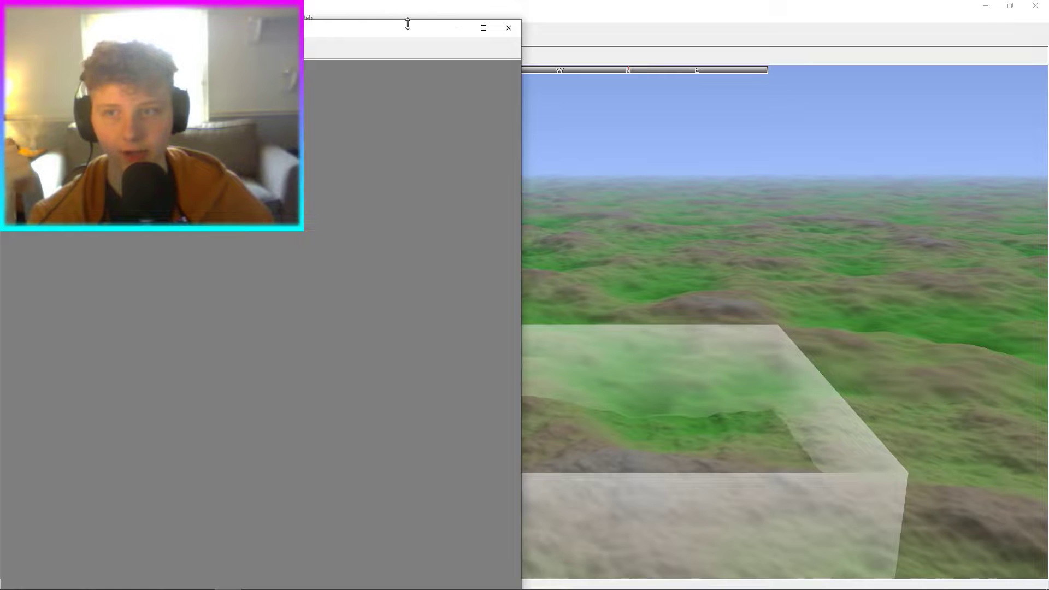
drag(408, 23, 624, 60)
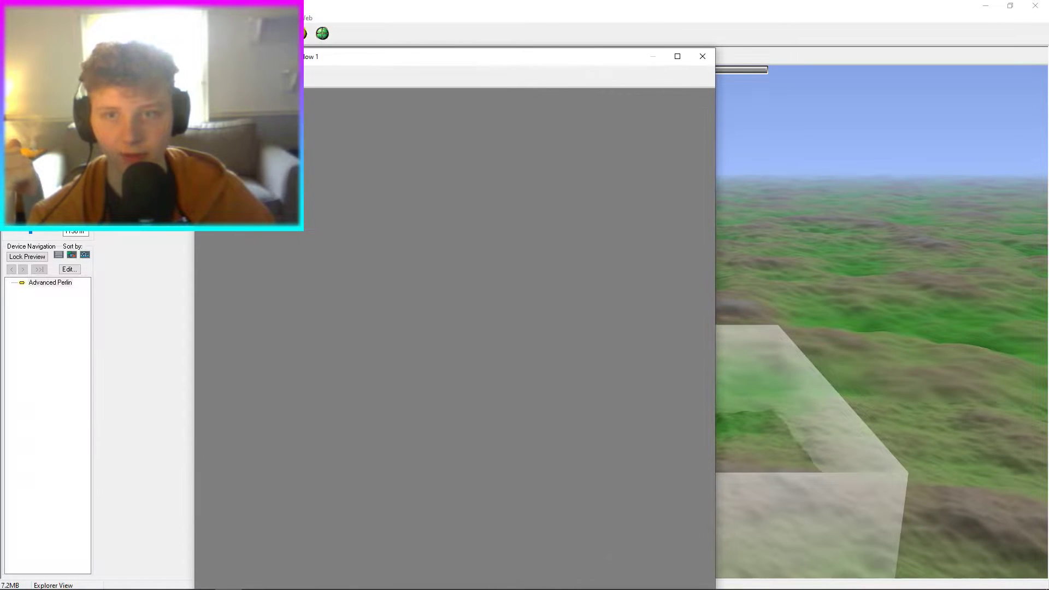
click(48, 203)
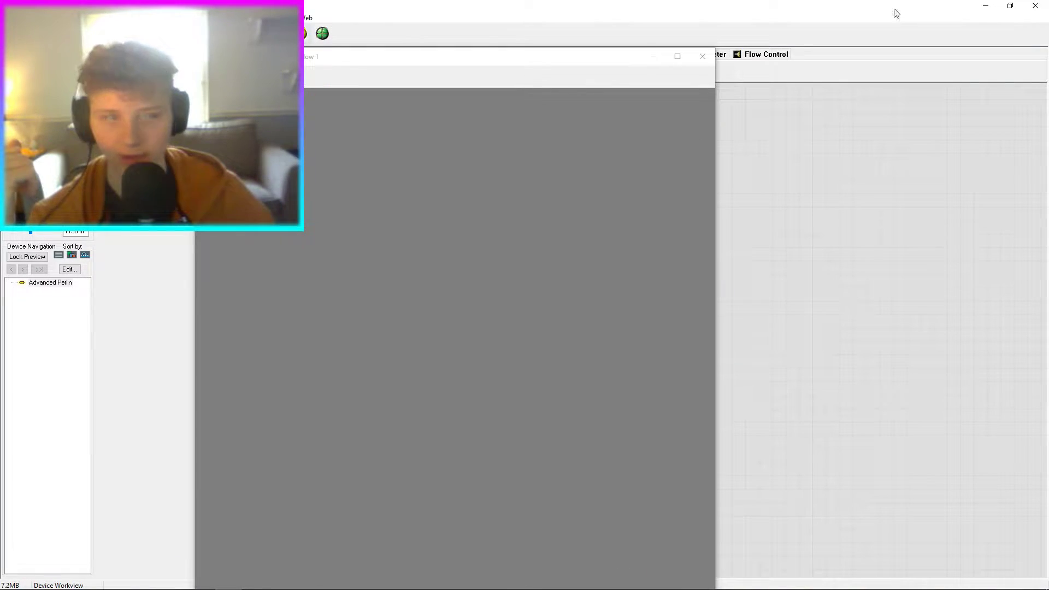
Restore the main window from full screen and arrange it at full height side by side with the secondary window.
click(1010, 5)
drag(745, 119, 605, 14)
drag(649, 57, 974, 106)
drag(749, 24, 520, 24)
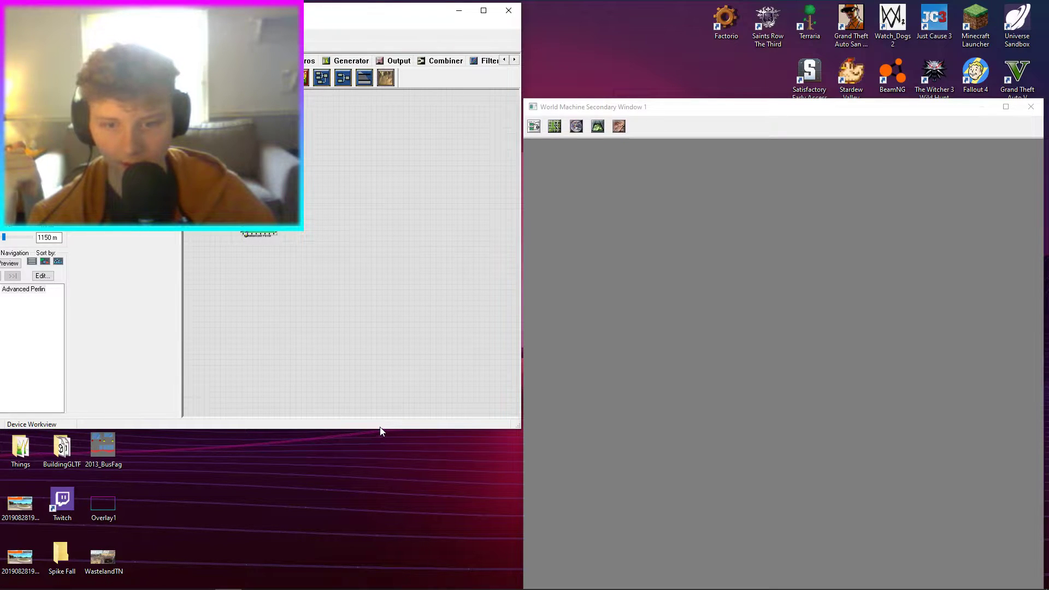
drag(379, 428, 377, 589)
drag(640, 115, 638, 16)
Switch the secondary window to the 3D terrain view and rotate the terrain to see it from another angle.
scroll(270, 286, up, 3)
click(270, 287)
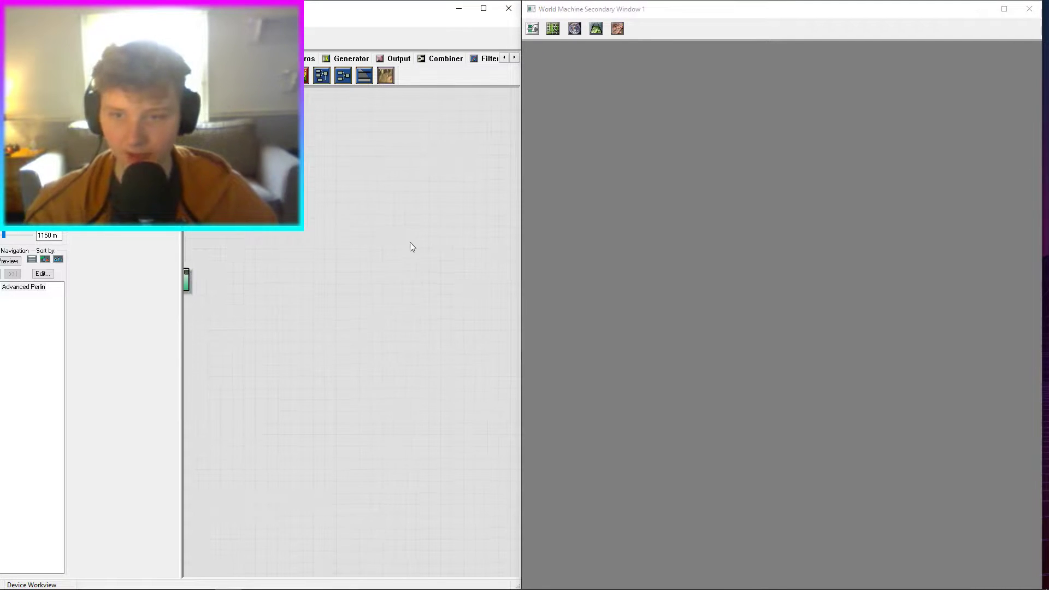
click(552, 29)
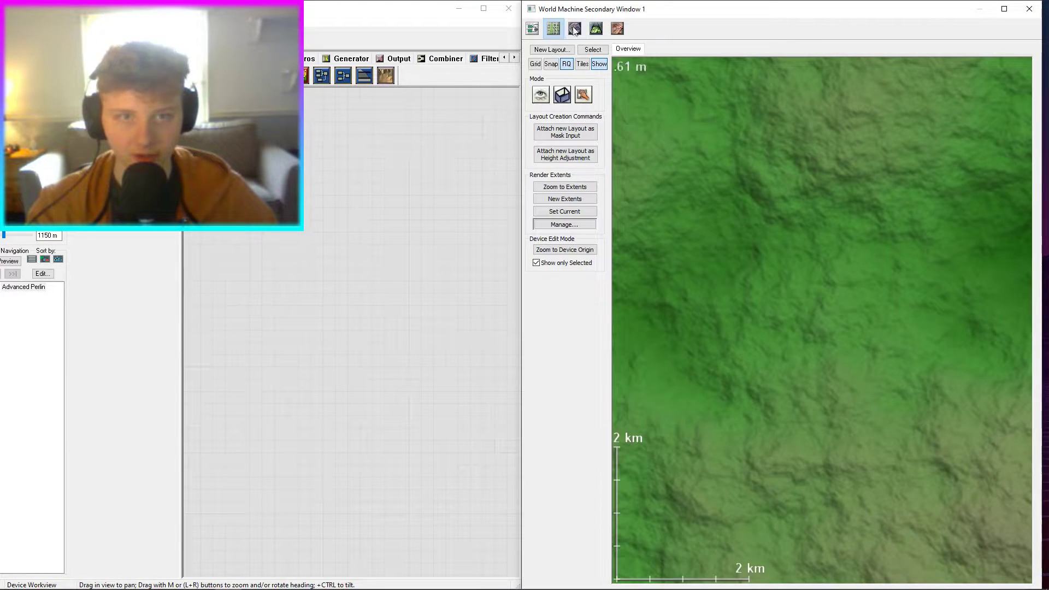
click(597, 28)
drag(806, 290, 587, 277)
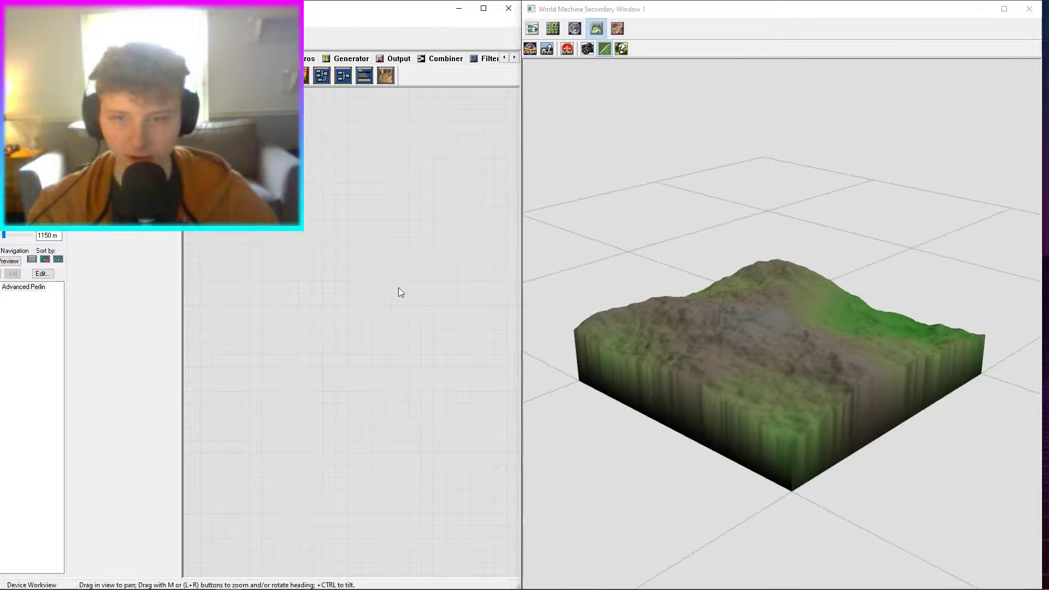
Try a persistence of 0.484 on the Advanced Perlin generator and load its saved preset ending in BasicPerlin.
drag(198, 269, 403, 373)
drag(295, 340, 417, 361)
scroll(311, 353, up, 5)
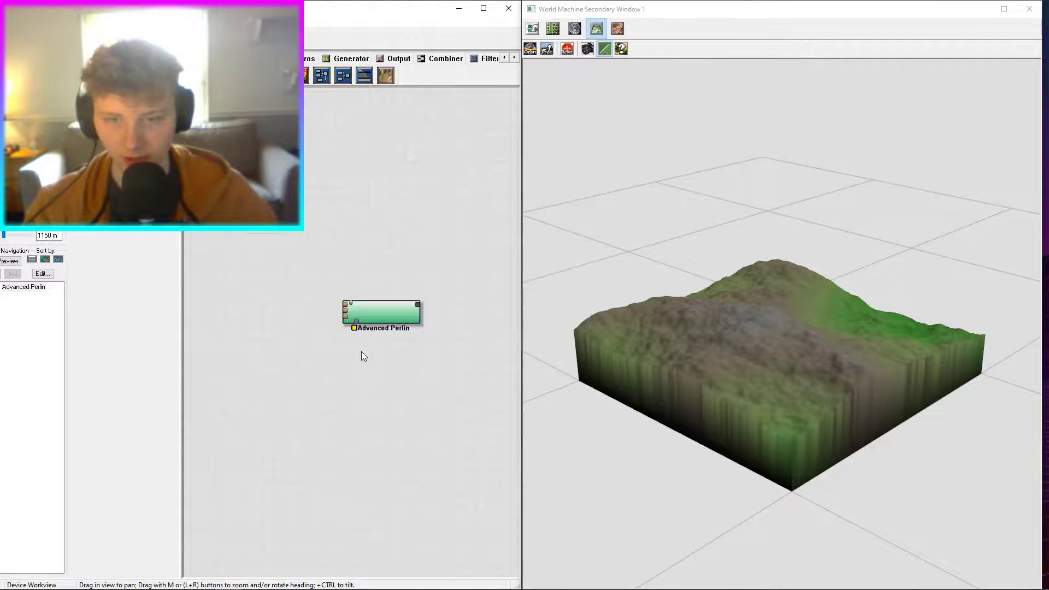
double_click(374, 318)
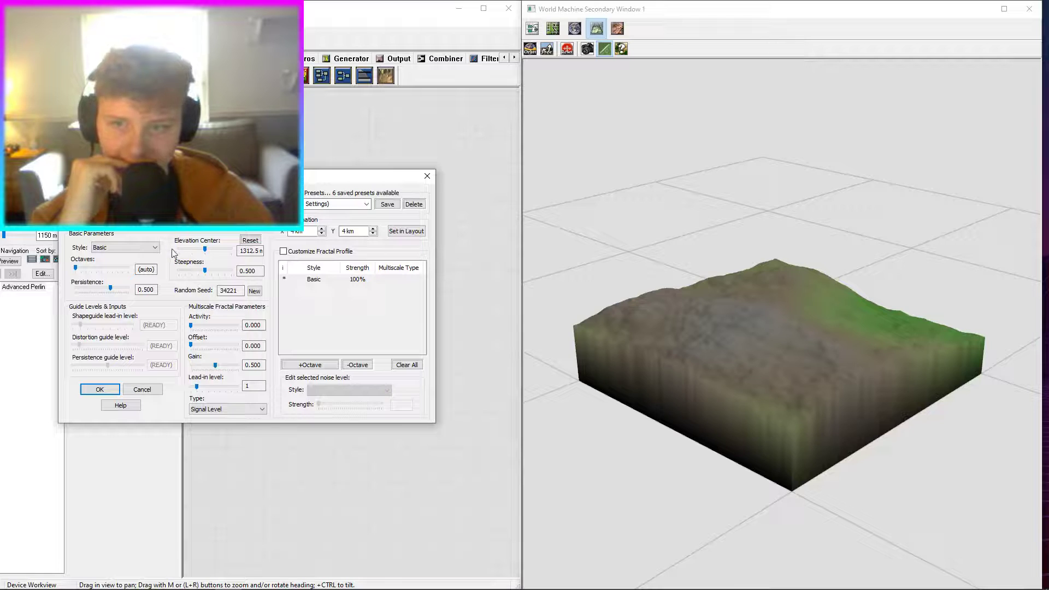
drag(76, 267, 110, 284)
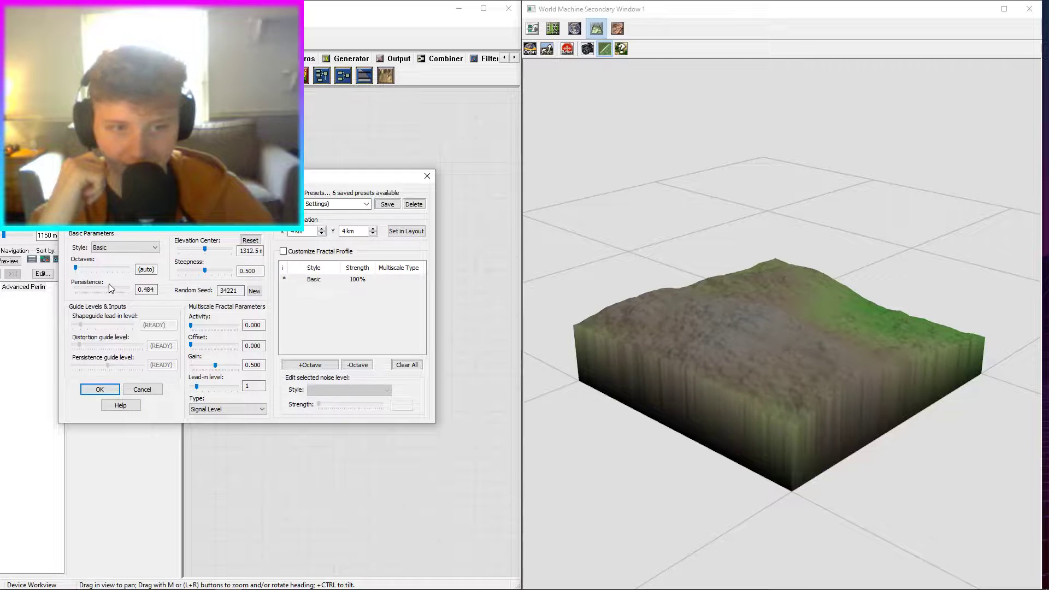
click(366, 204)
click(290, 236)
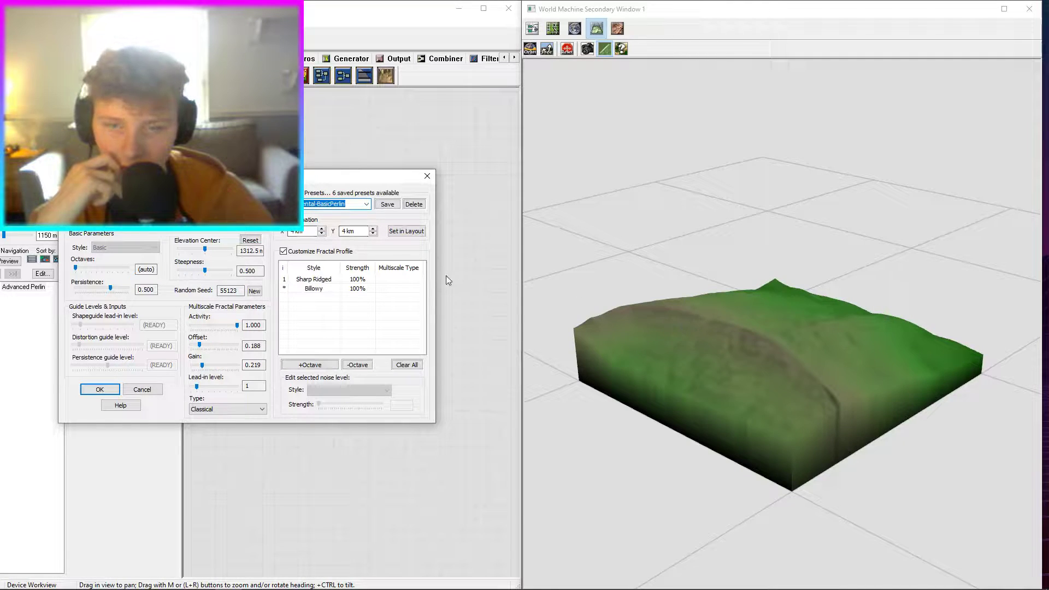
Try the Swiss Cheese preset on the Advanced Perlin generator, and the Very Fractal preset with steepness 0.250.
click(366, 204)
click(317, 246)
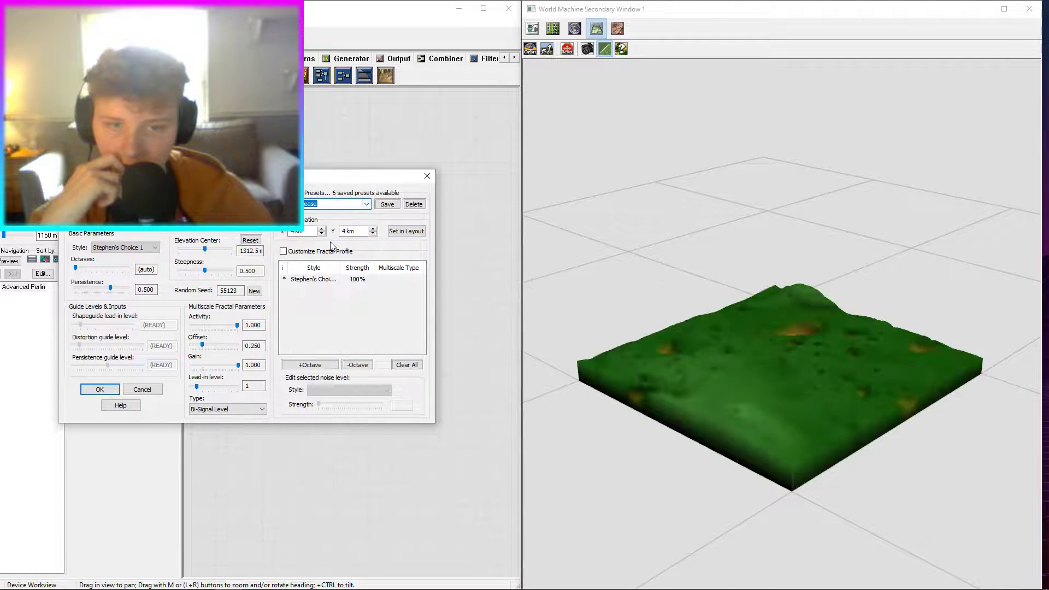
click(366, 205)
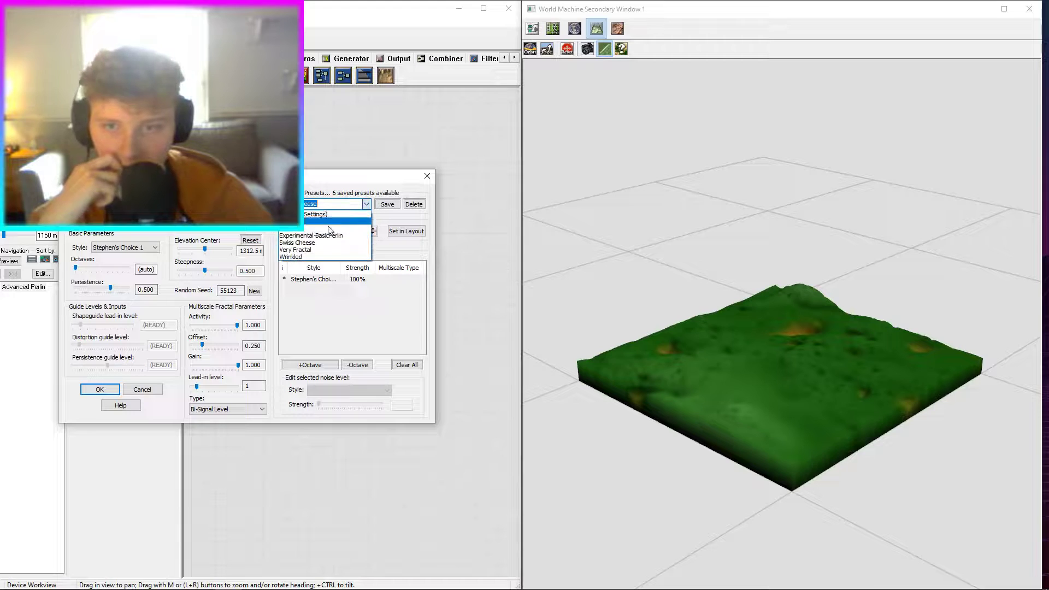
click(335, 243)
click(366, 204)
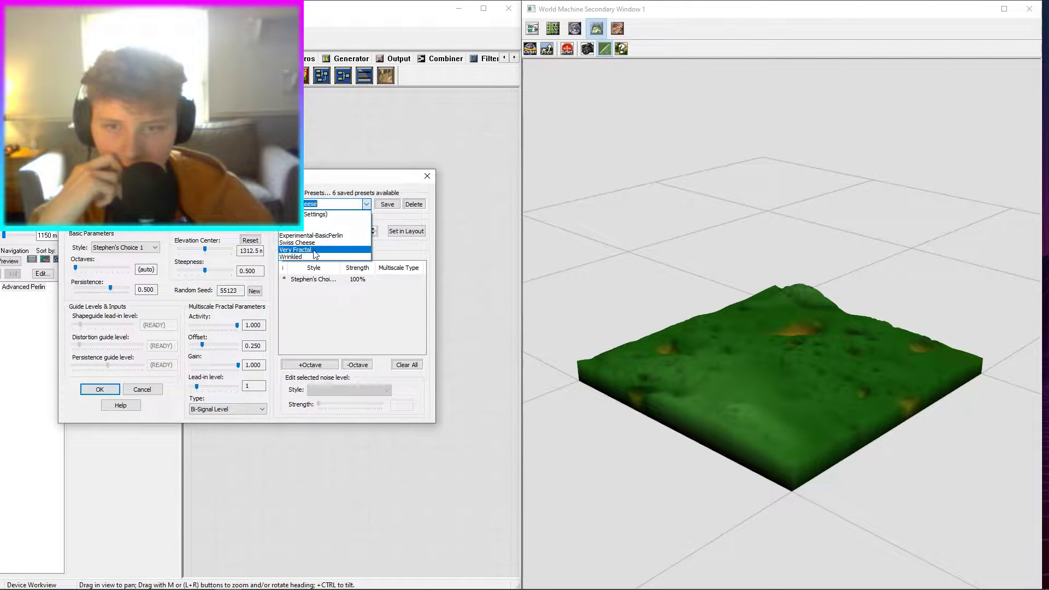
click(315, 256)
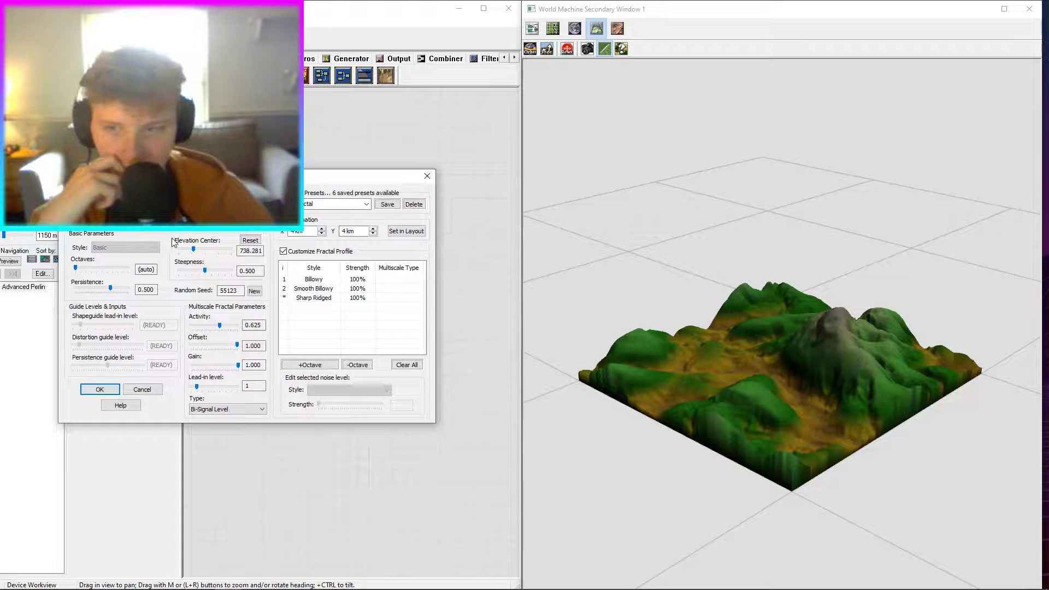
drag(203, 270, 190, 271)
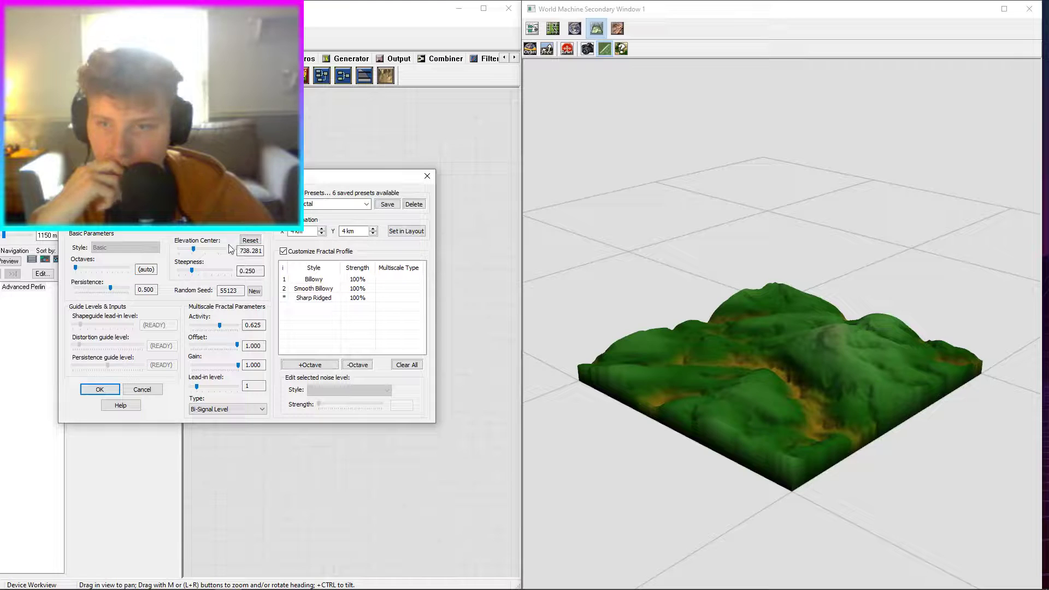
Try the Wrinkled preset with elevation center 1230.47, steepness 0.125 and lead-in level 2.
click(360, 206)
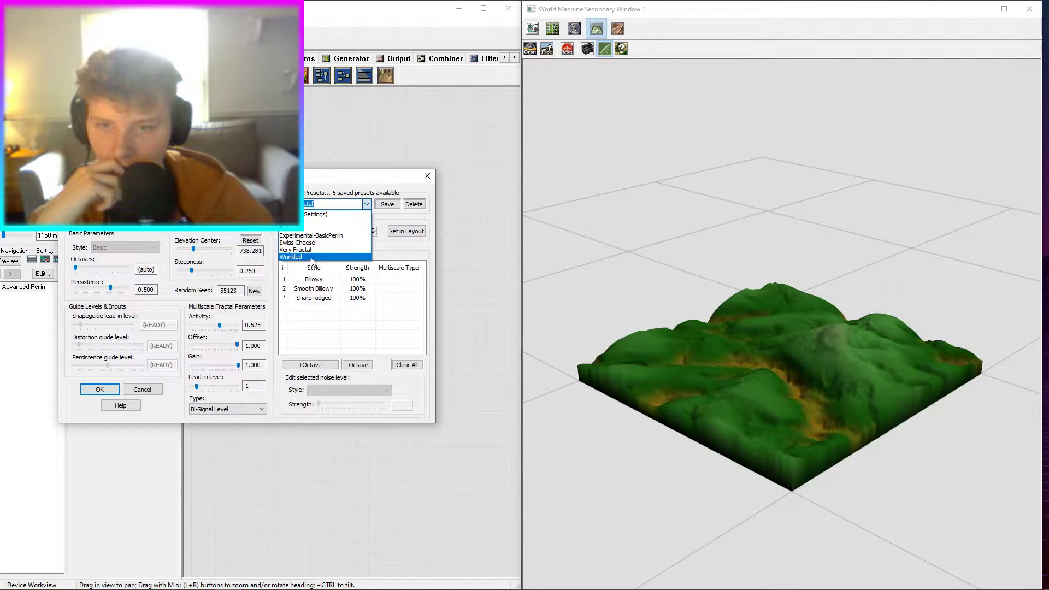
click(312, 258)
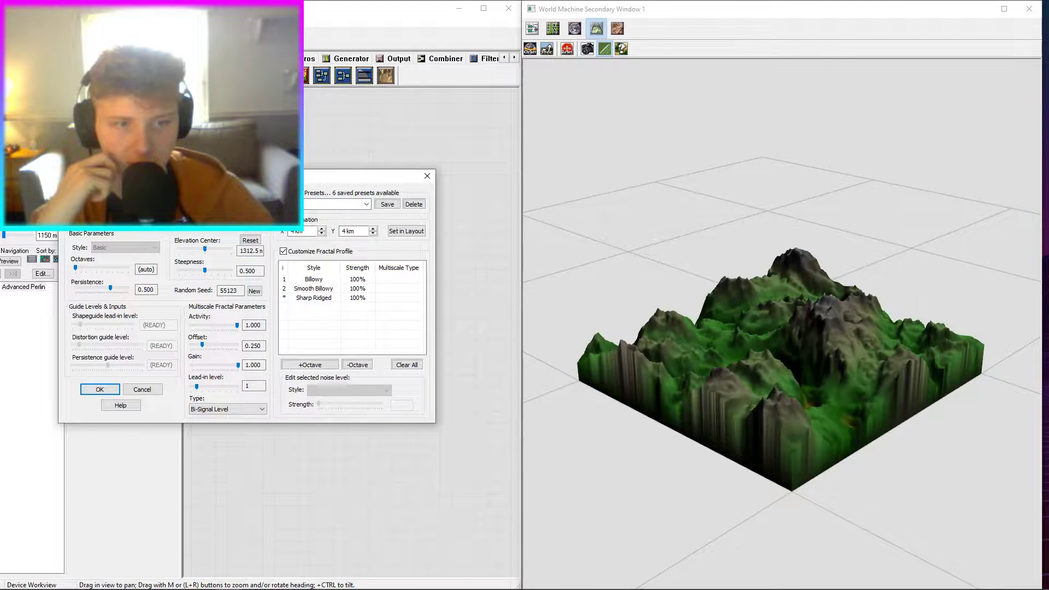
drag(205, 249, 187, 267)
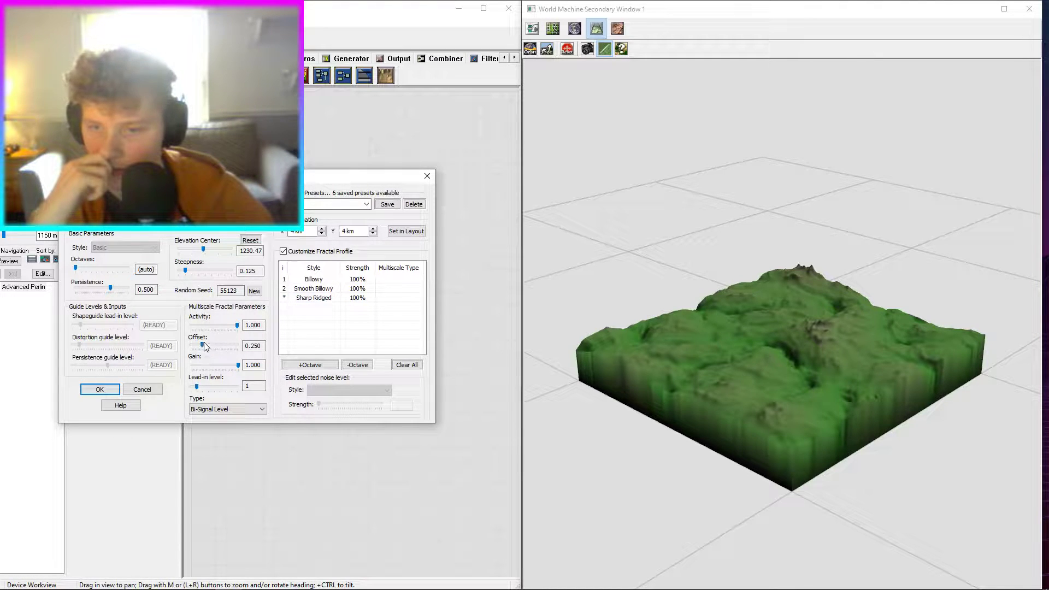
drag(197, 388, 205, 385)
Try the Bi-Elevation preset that uses Smooth Ridged and Smooth Billowy noise, with its steepness reduced to 0.406.
click(338, 205)
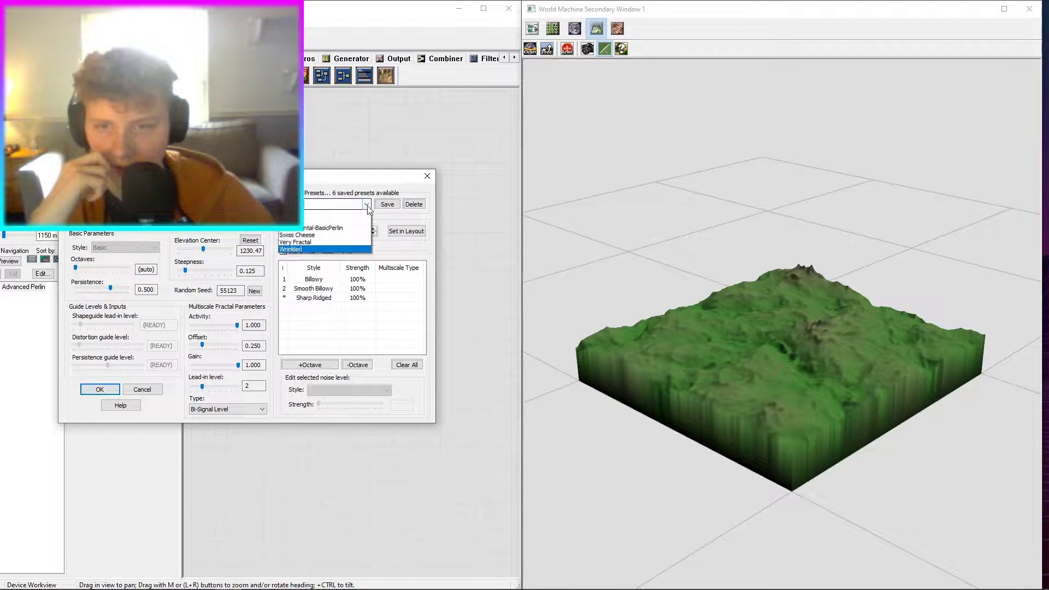
click(315, 229)
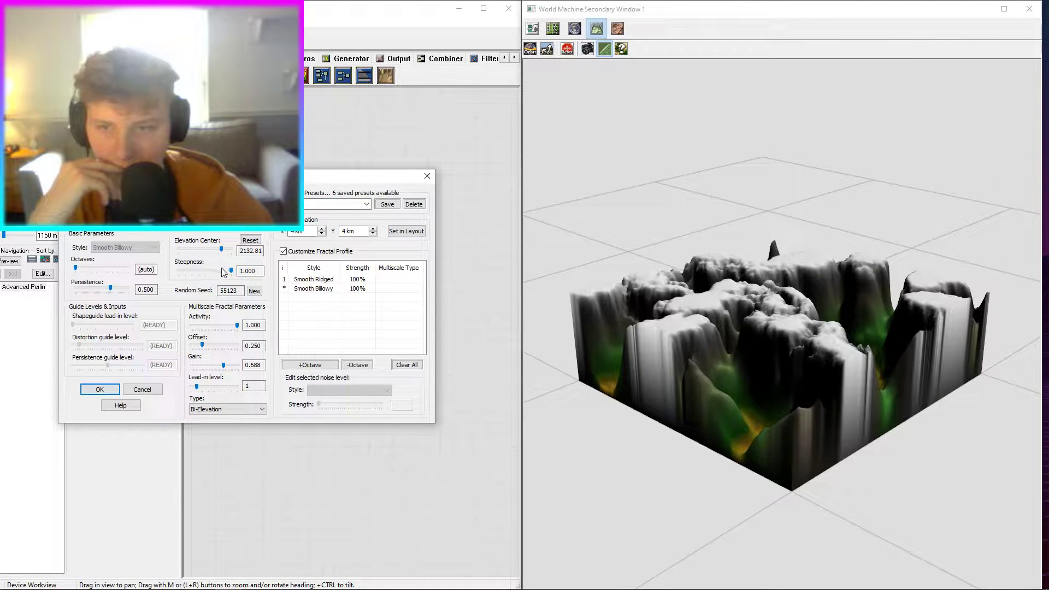
drag(229, 273, 202, 270)
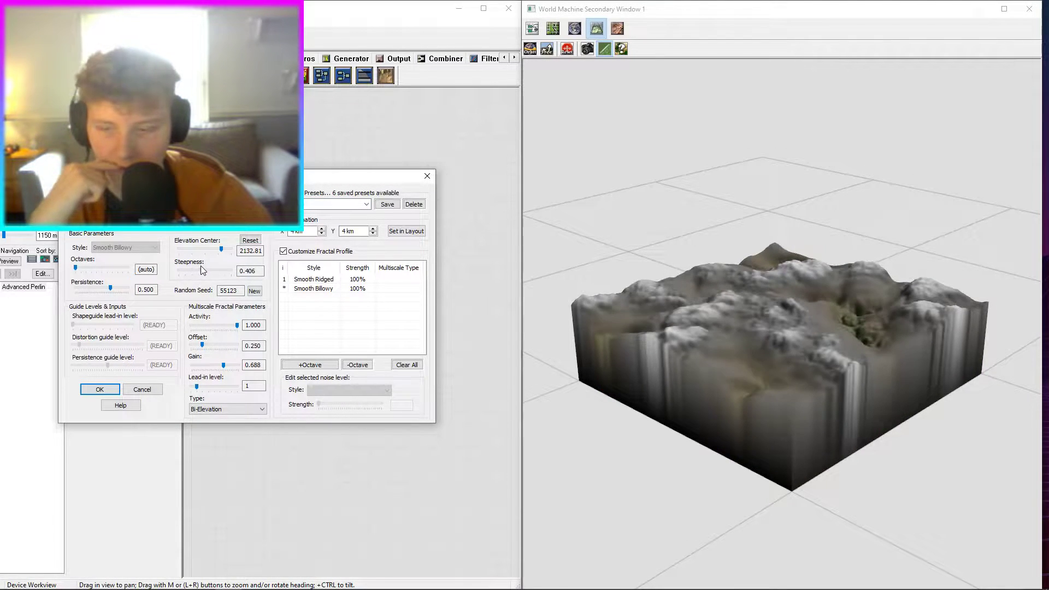
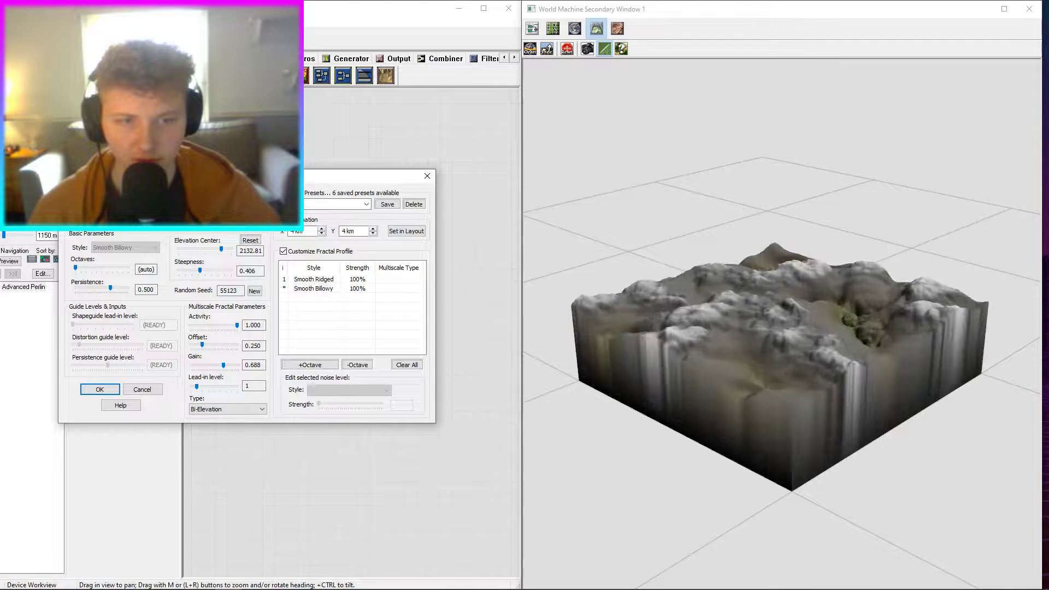
Load the generator's base settings entry from the presets and add an octave to the custom fractal profile.
click(349, 204)
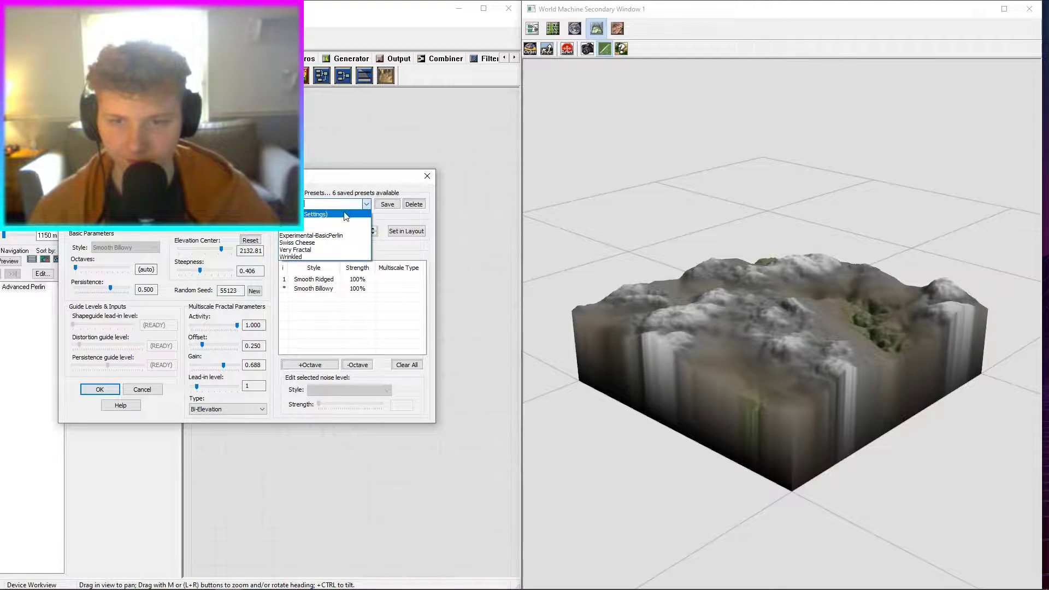
click(349, 214)
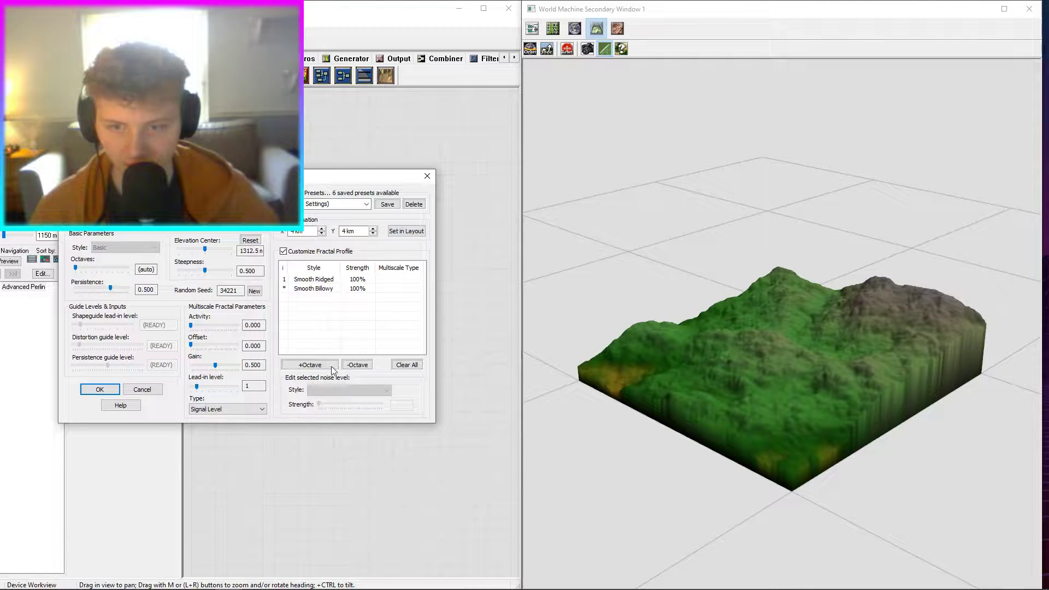
click(310, 365)
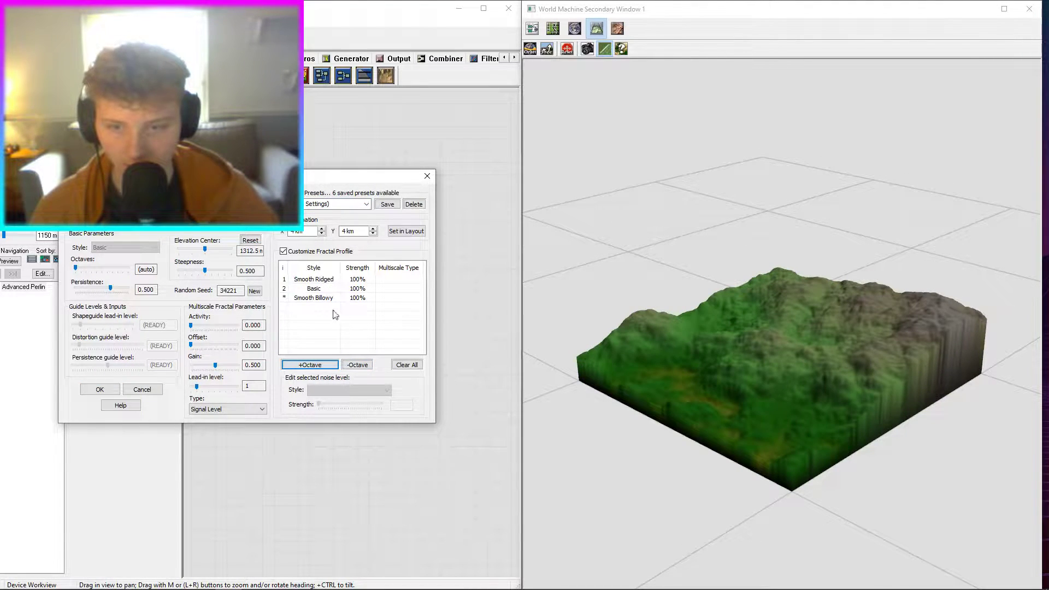
Try the Stephen's Choice 1, Ridged, Smooth Ridged and Flat Middle styles on the fractal profile's final noise level.
click(331, 298)
click(325, 389)
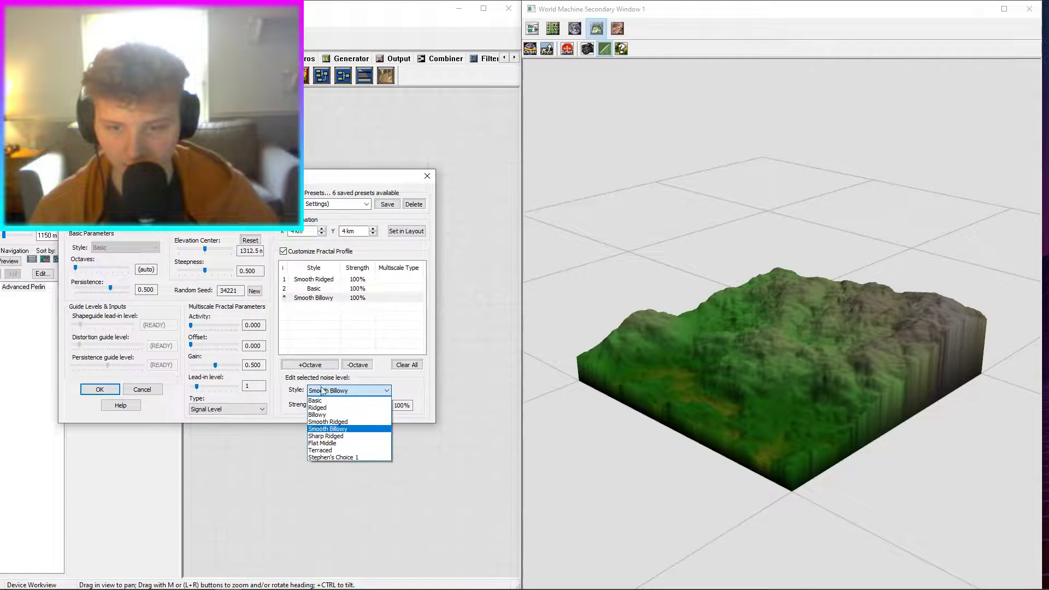
click(332, 456)
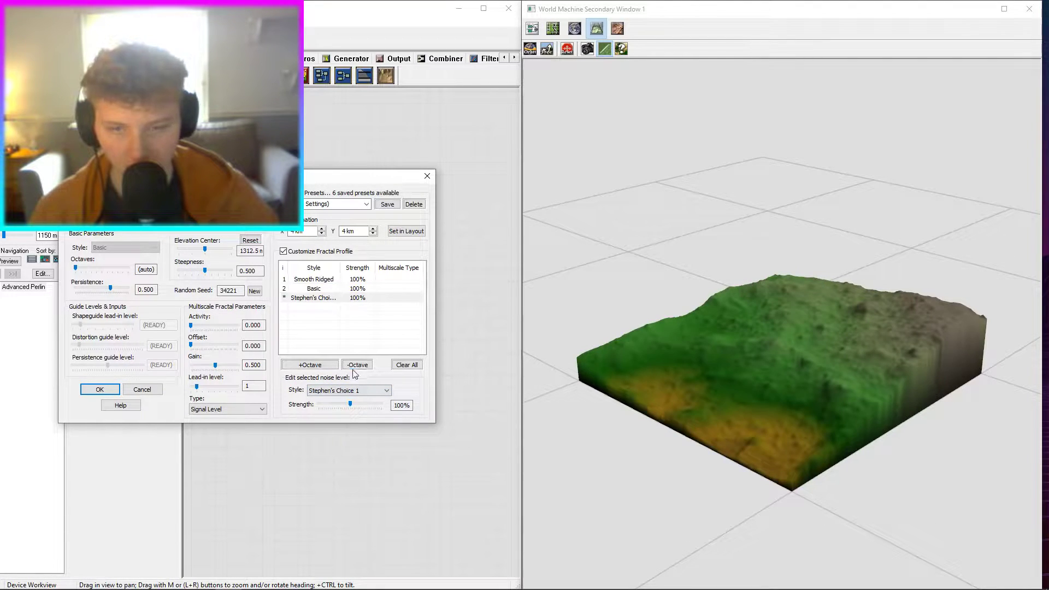
click(352, 390)
click(355, 397)
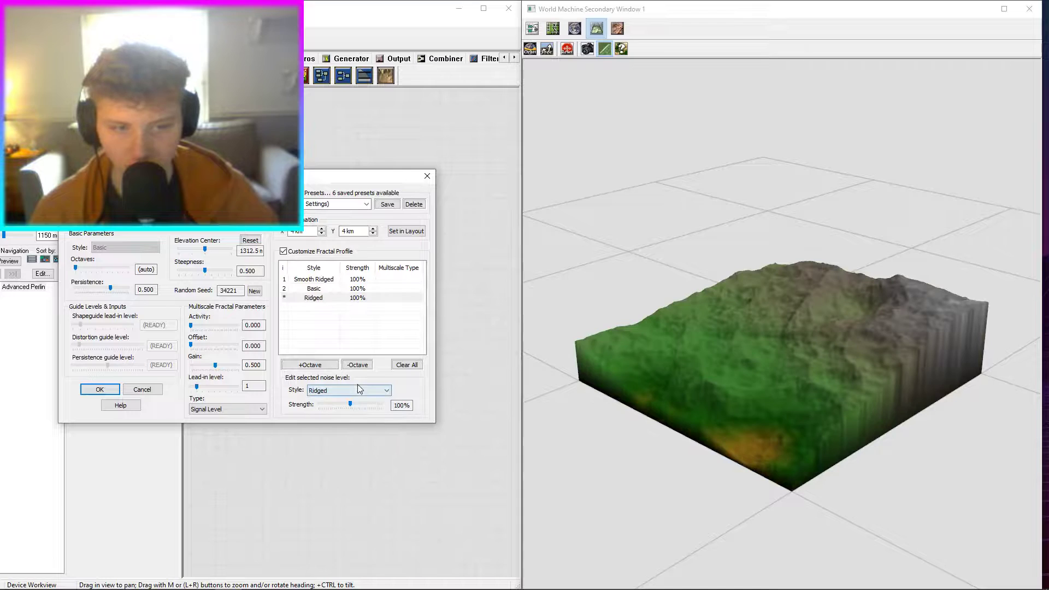
click(358, 390)
click(352, 398)
click(352, 389)
click(328, 413)
click(345, 391)
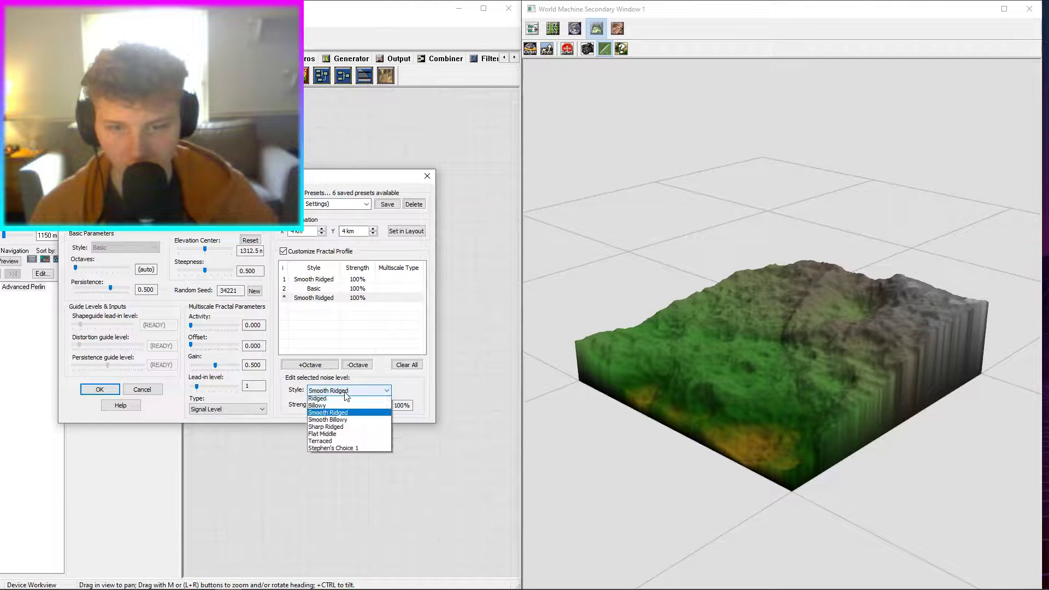
click(328, 433)
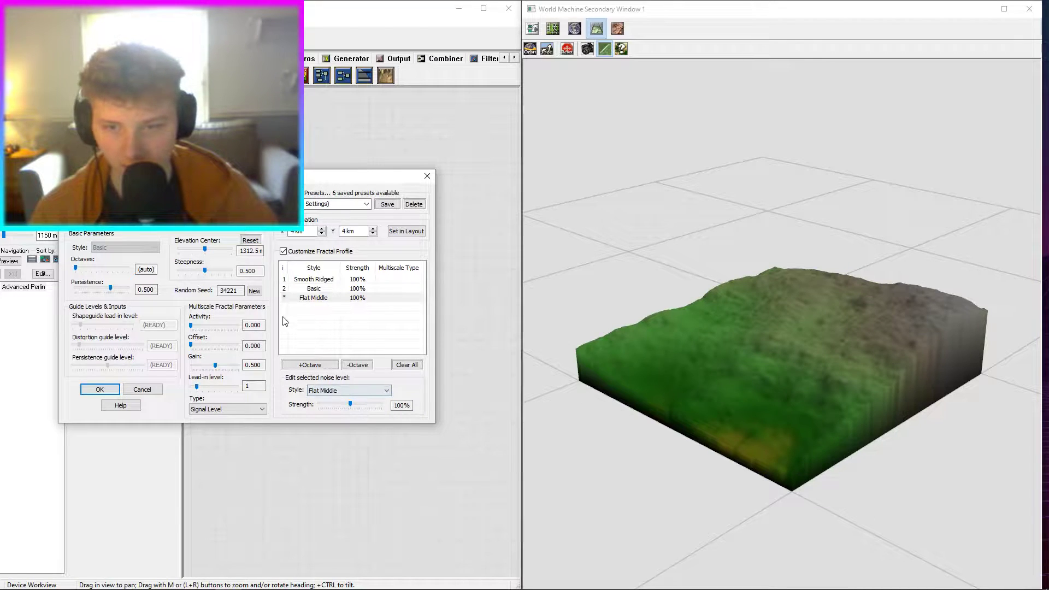
Set the style of the profile's second octave to Ridged.
click(312, 289)
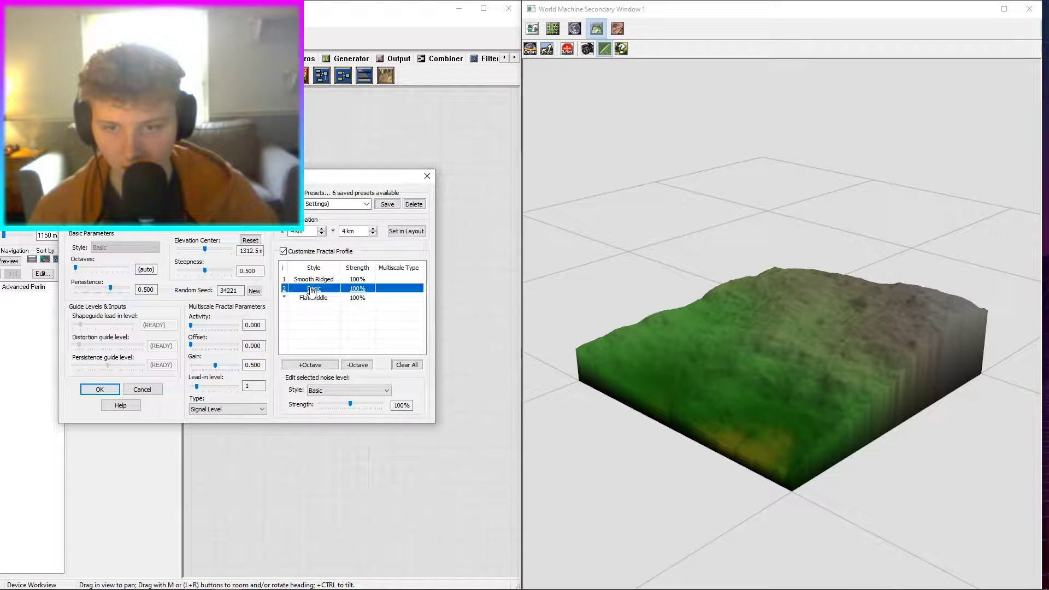
click(328, 389)
click(322, 408)
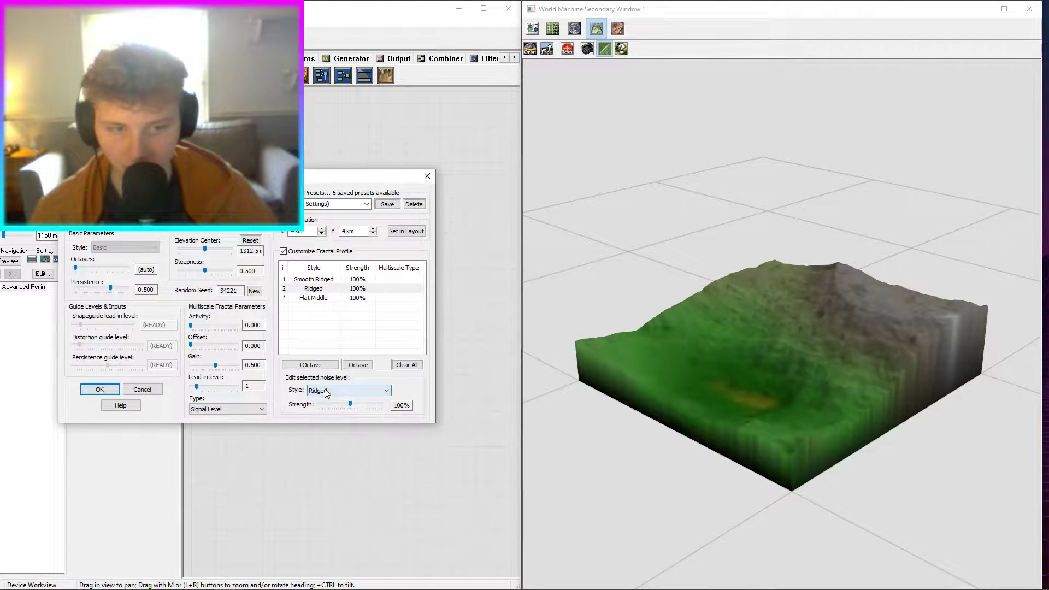
Try Billowy and Terraced styles on the profile's first octave and choose Stephen's Choice 1 for it.
click(313, 279)
click(339, 391)
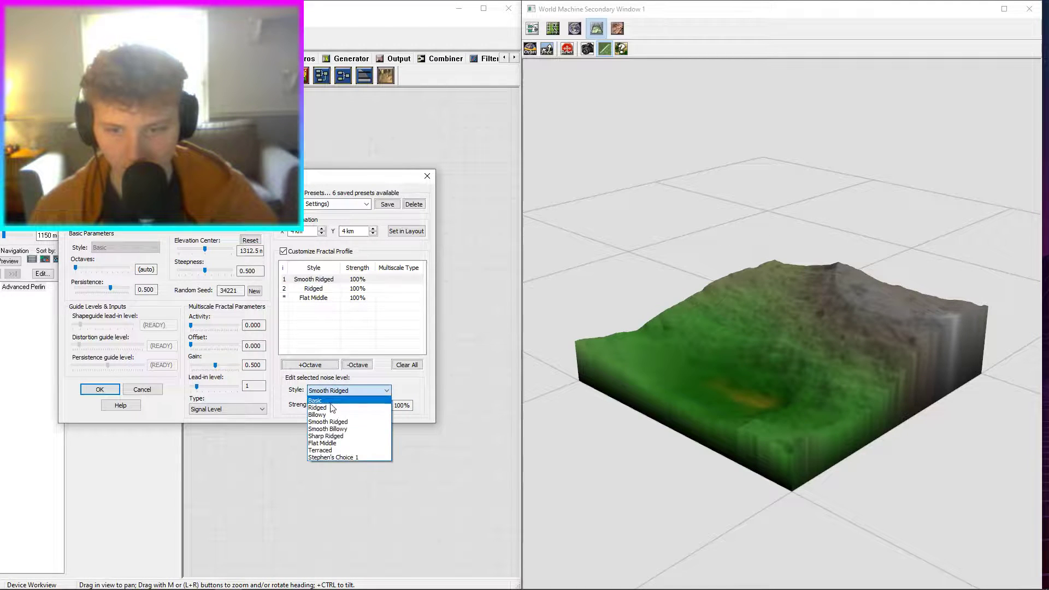
click(329, 415)
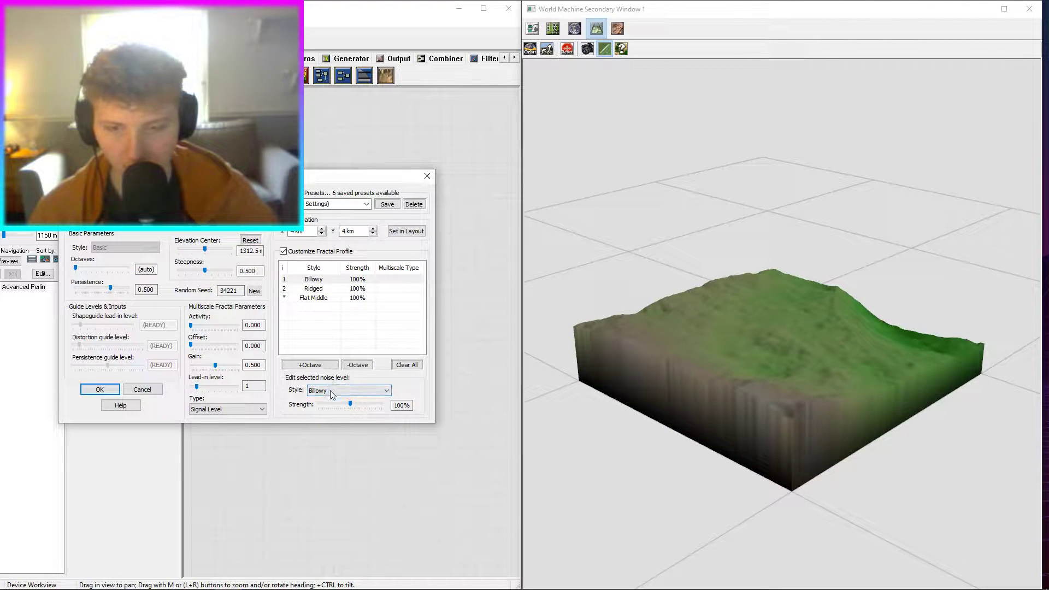
click(331, 391)
click(327, 450)
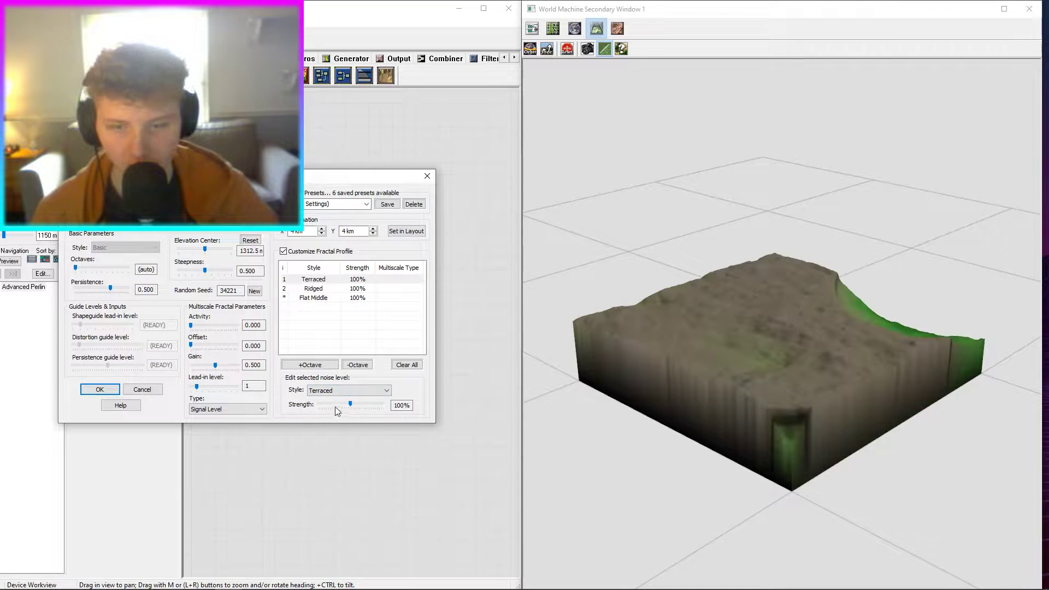
click(348, 391)
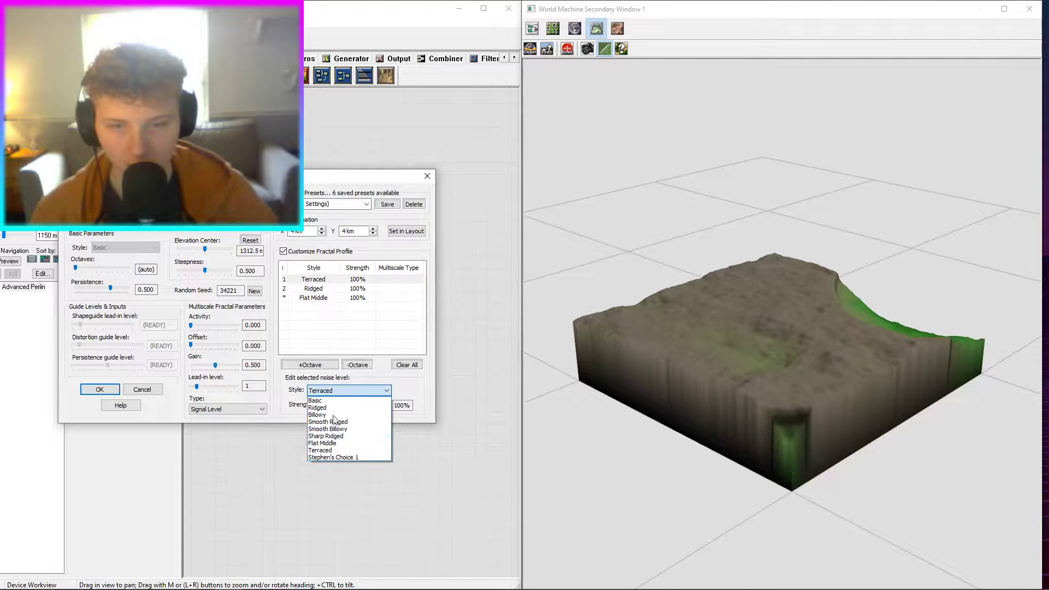
click(330, 457)
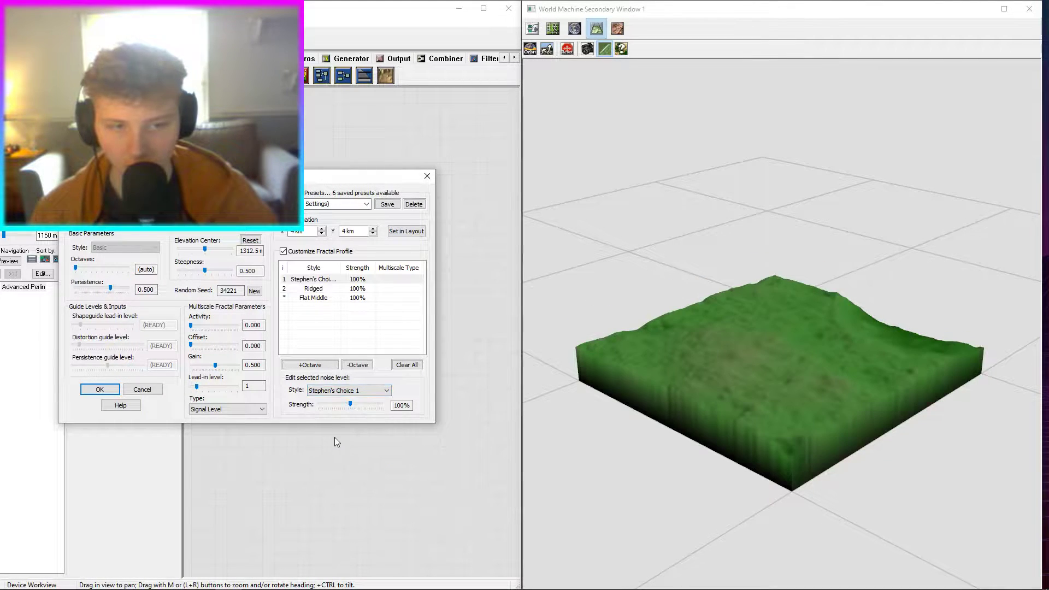
Try Ridged, Billowy and Terraced on the profile's final noise level and set its style to Stephen's Choice 1.
click(329, 298)
click(350, 390)
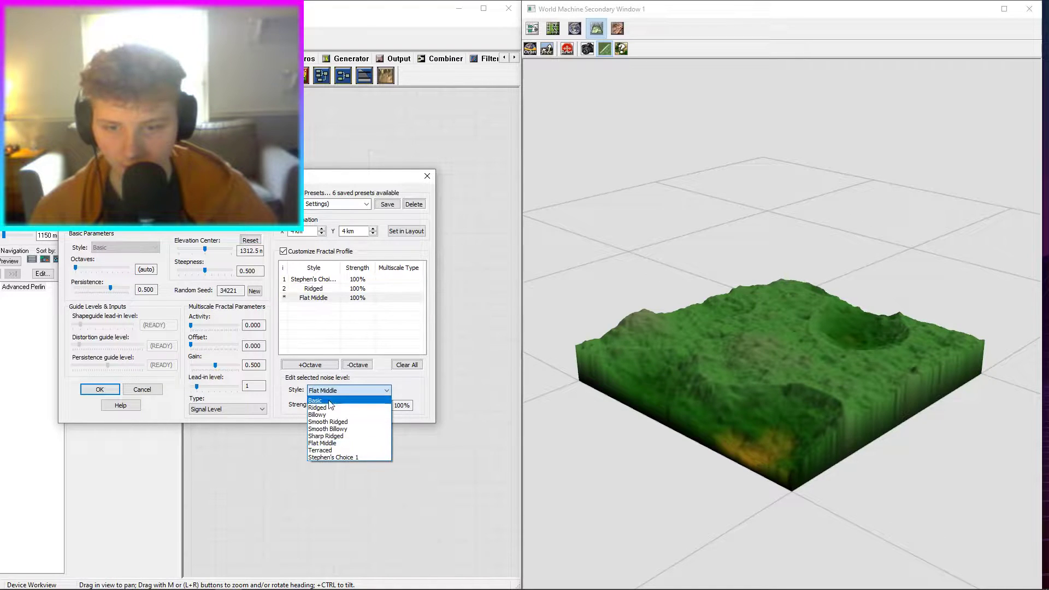
click(329, 403)
click(333, 390)
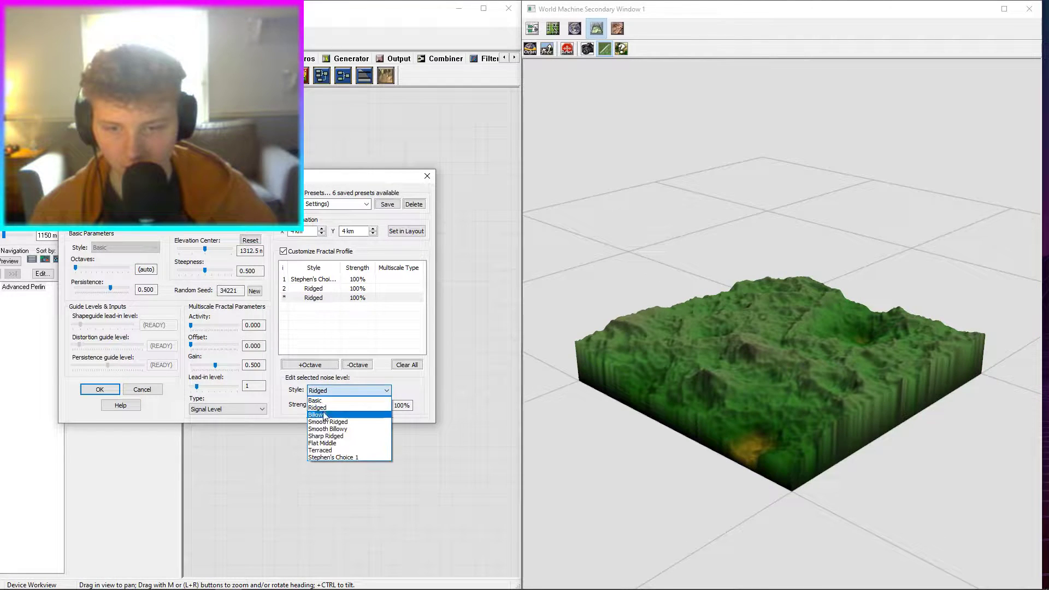
click(325, 411)
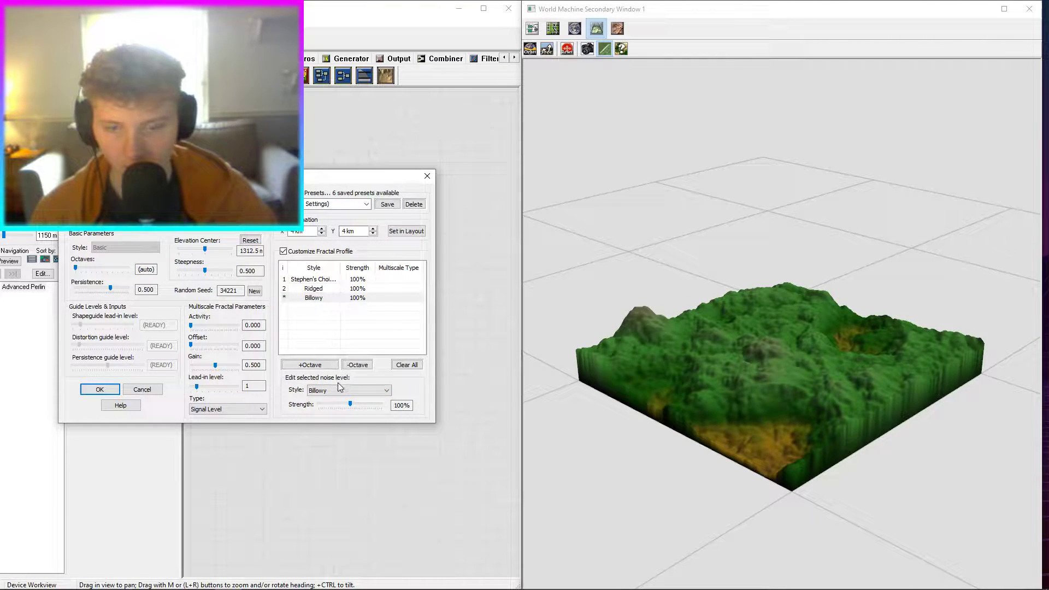
click(337, 389)
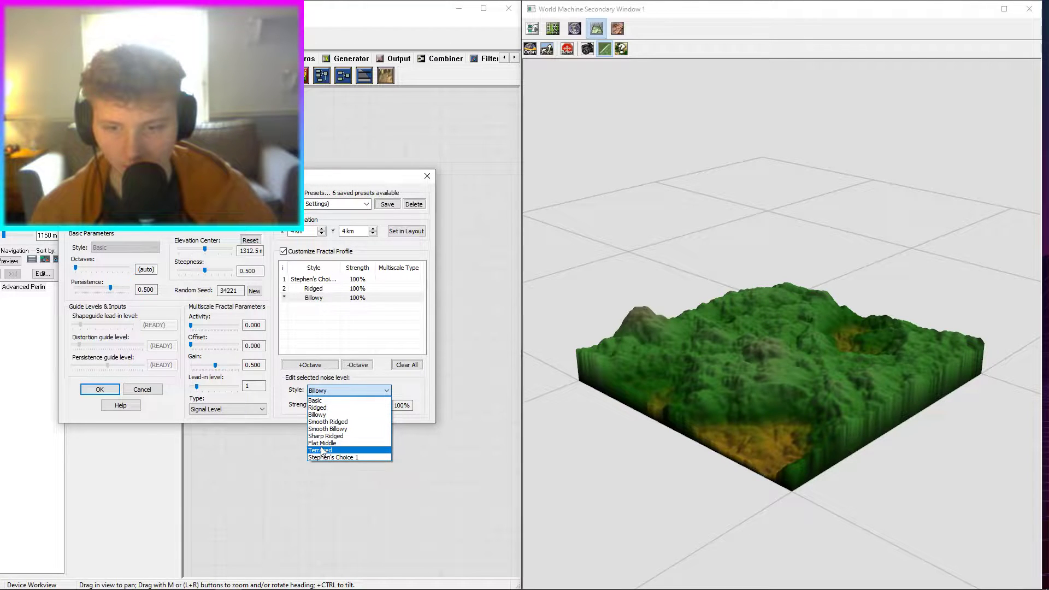
click(322, 451)
click(337, 390)
click(336, 457)
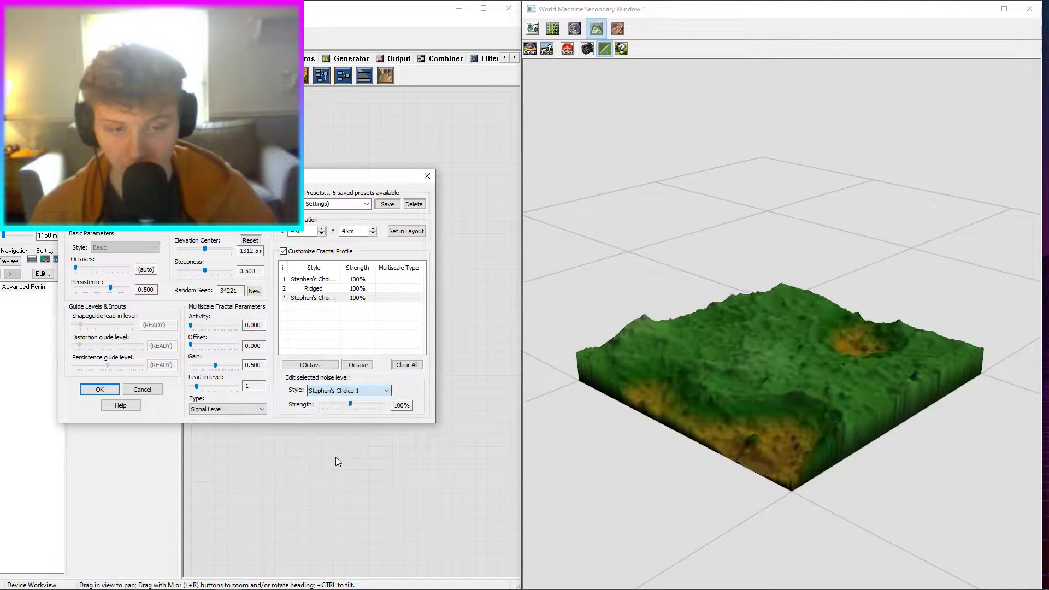
Clear the numbered octaves from the fractal profile and set the generator's steepness to 0.313.
click(333, 390)
click(406, 365)
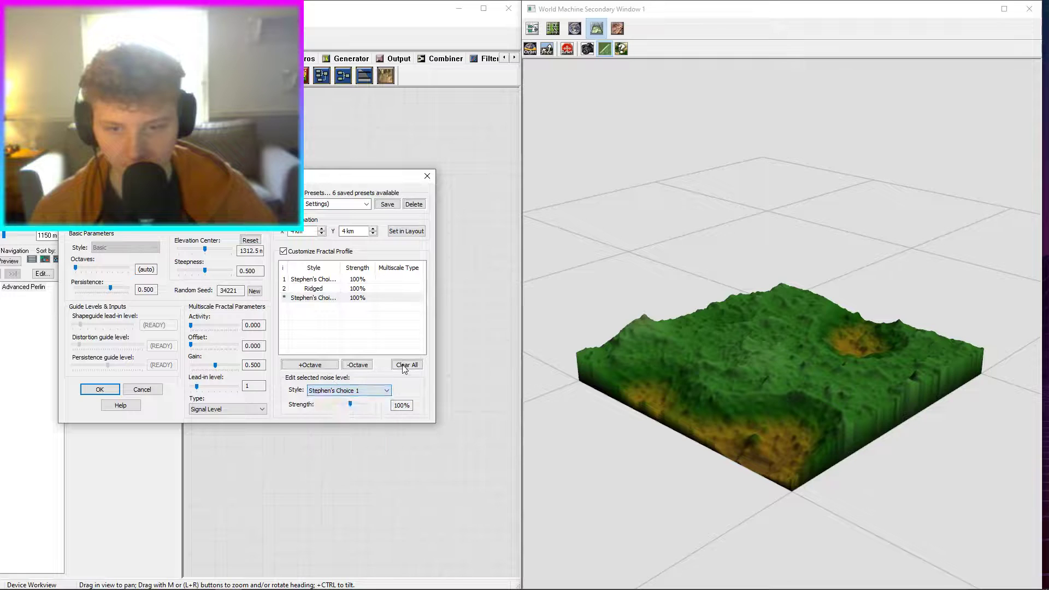
click(406, 365)
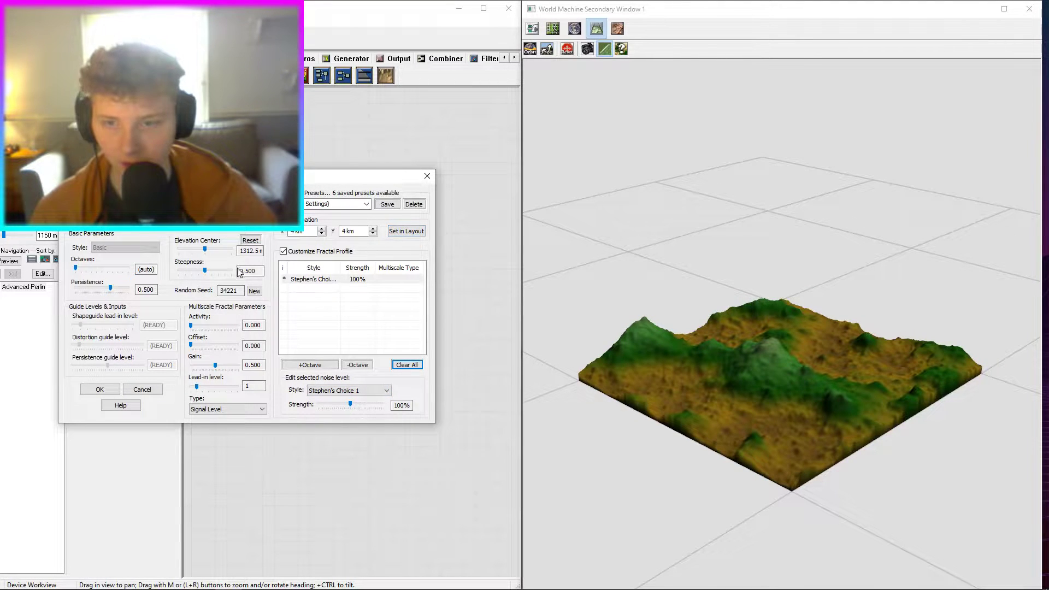
drag(205, 271, 195, 271)
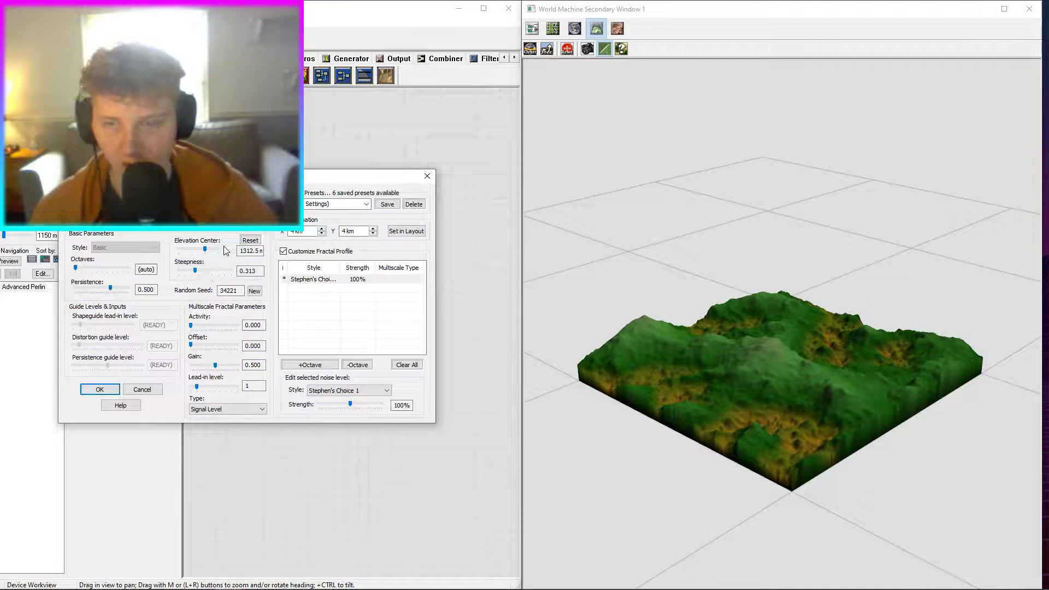
Load the Experimental-BasicPerlin preset into the generator and set the elevation center to 984.375 and the steepness to 0.313.
click(367, 206)
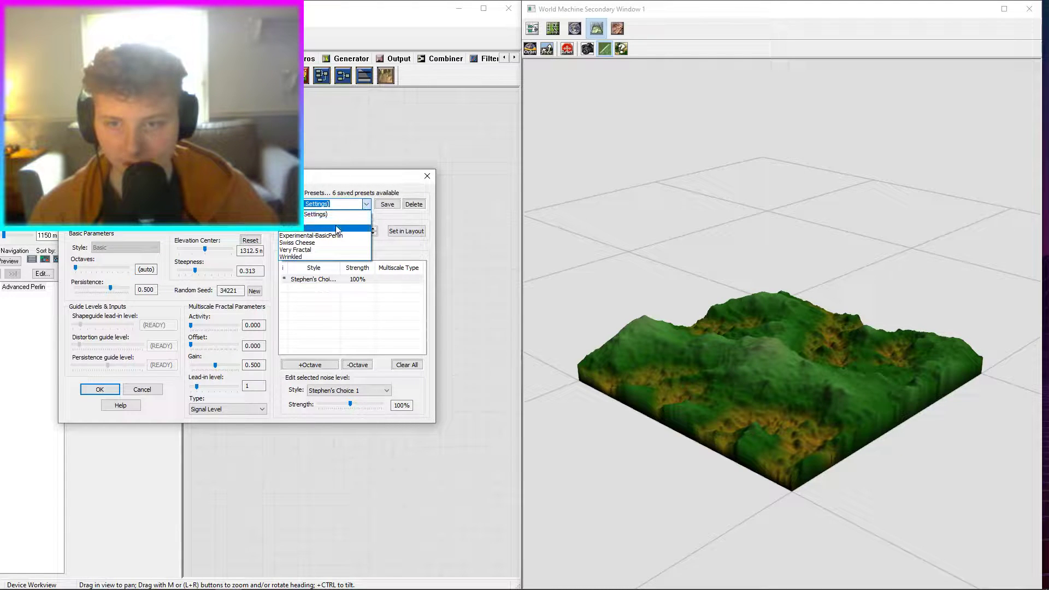
click(336, 228)
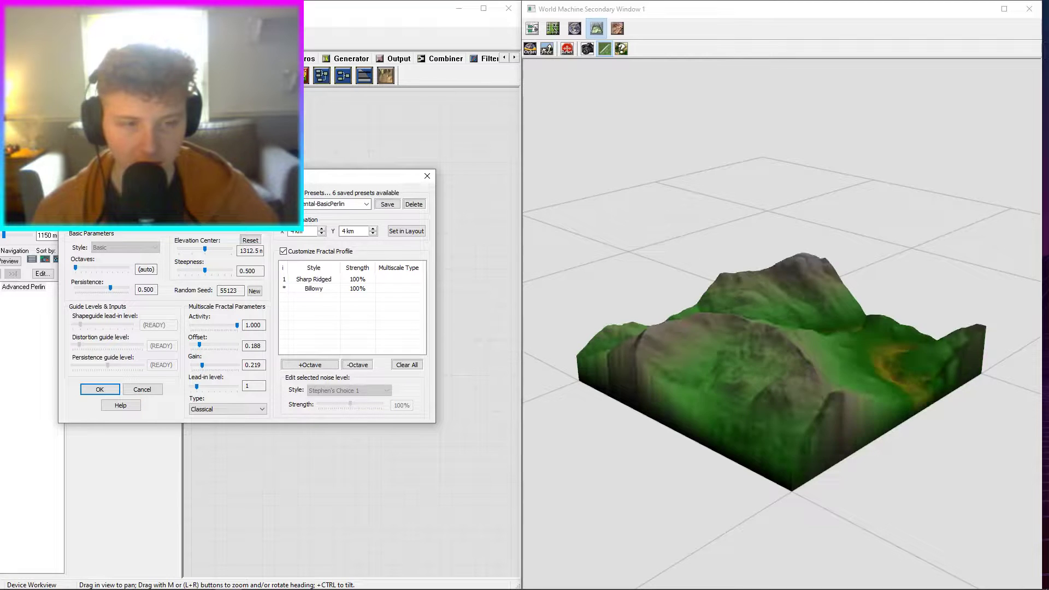
drag(206, 248, 195, 272)
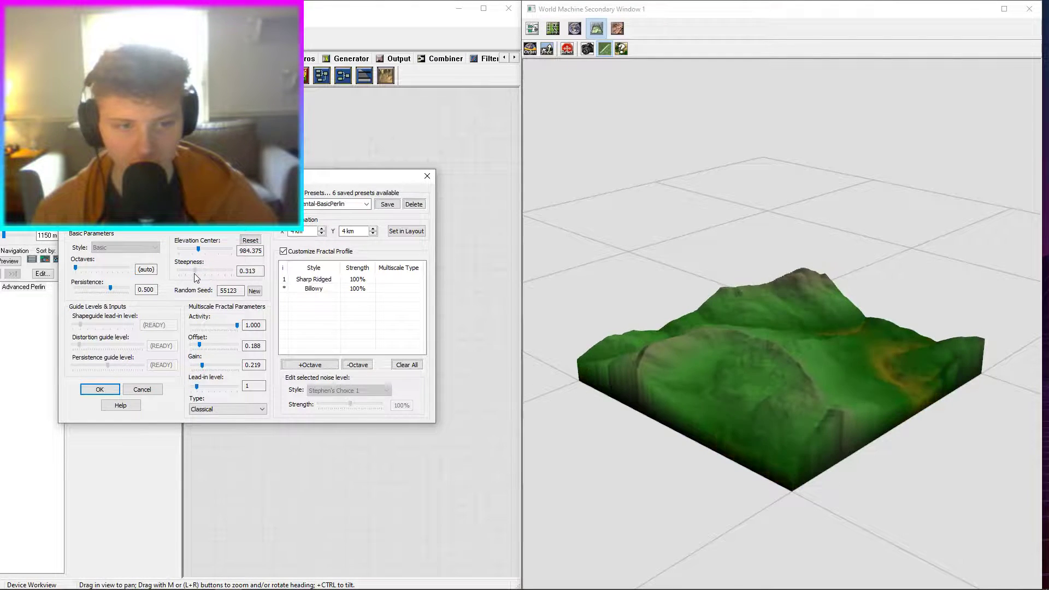
Generate new random seeds for the Perlin terrain until it uses seed 34452, with high ridges flanking a central valley.
click(255, 292)
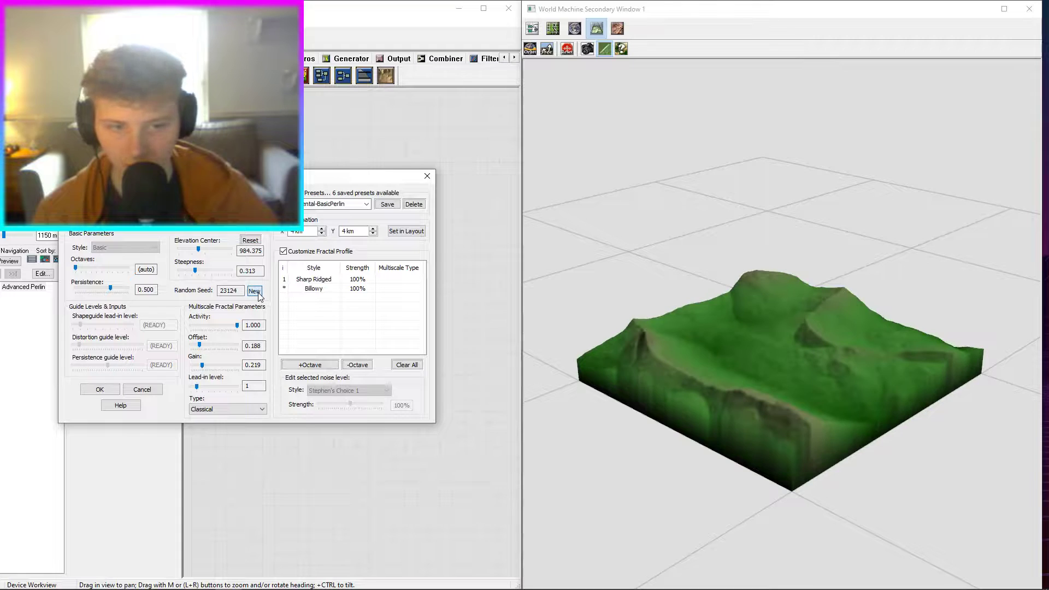
click(255, 291)
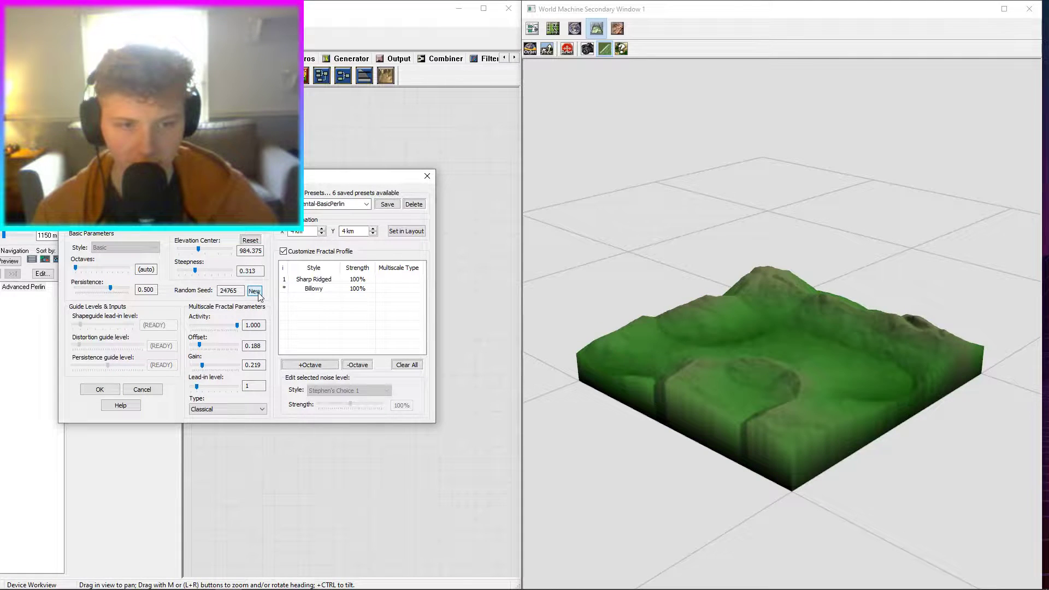
click(255, 291)
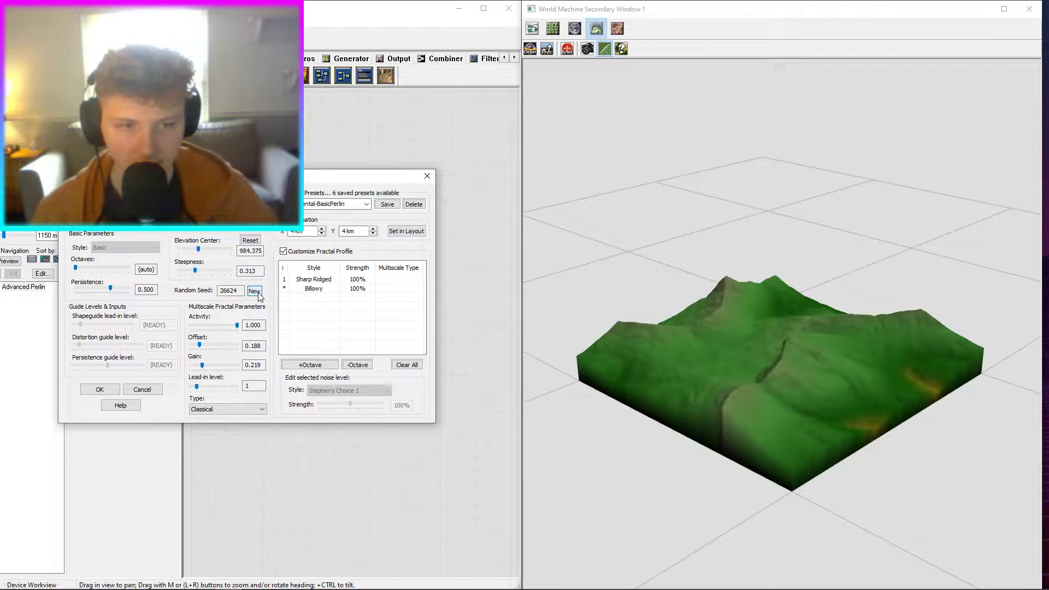
click(255, 291)
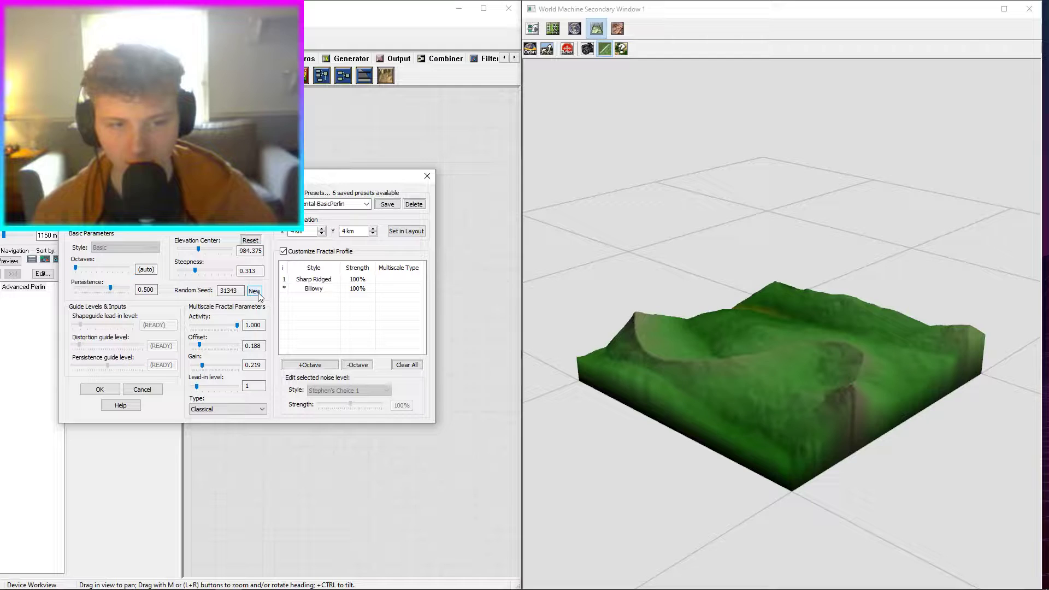
click(255, 291)
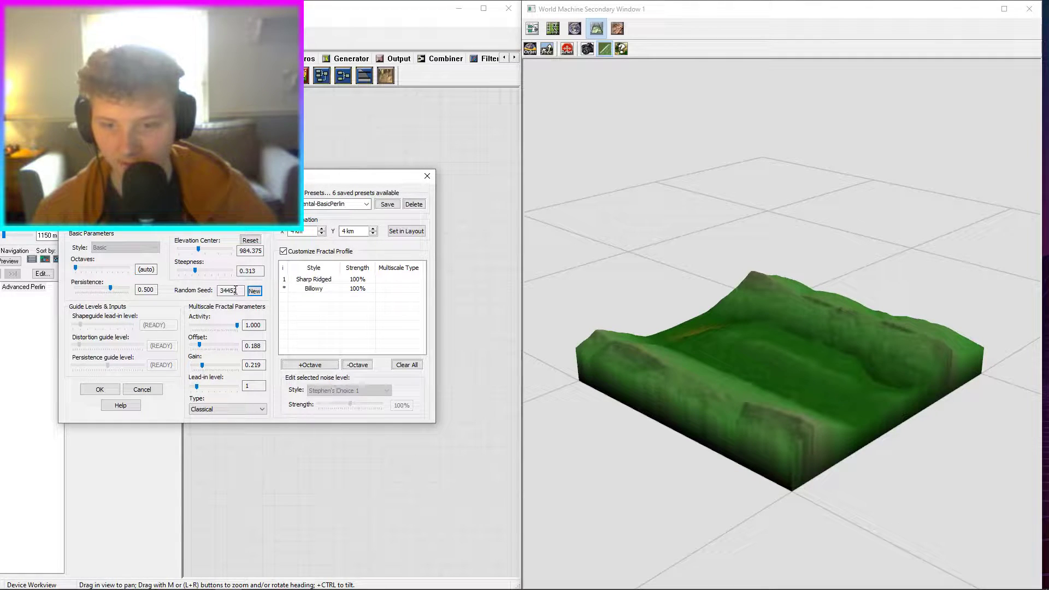
drag(75, 268, 128, 268)
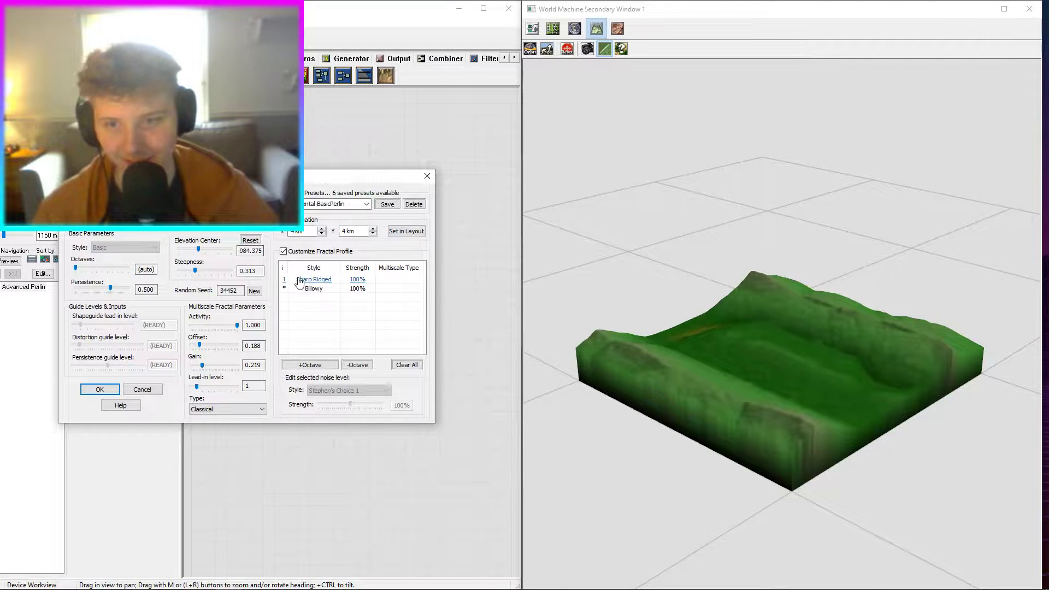
Set the steepness to 0.594, the elevation center to 1476.56, the multiscale offset to 0.375 and the gain to 0.281.
mouse_move(196, 269)
mouse_down()
mouse_move(221, 267)
mouse_move(209, 268)
mouse_up()
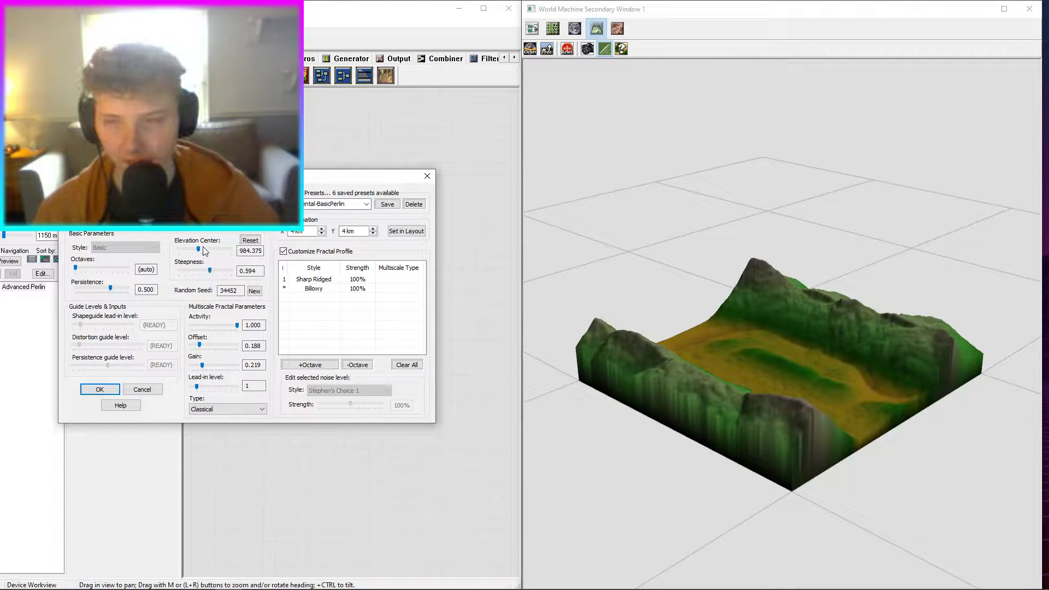
drag(200, 248, 209, 248)
mouse_move(200, 346)
mouse_down()
mouse_move(248, 337)
mouse_move(204, 335)
mouse_move(209, 326)
mouse_up()
drag(203, 366, 197, 387)
Try the Elevation, Bi-Signal Level and Bi-Elevation multiscale fractal types and return the type to Classical.
click(213, 409)
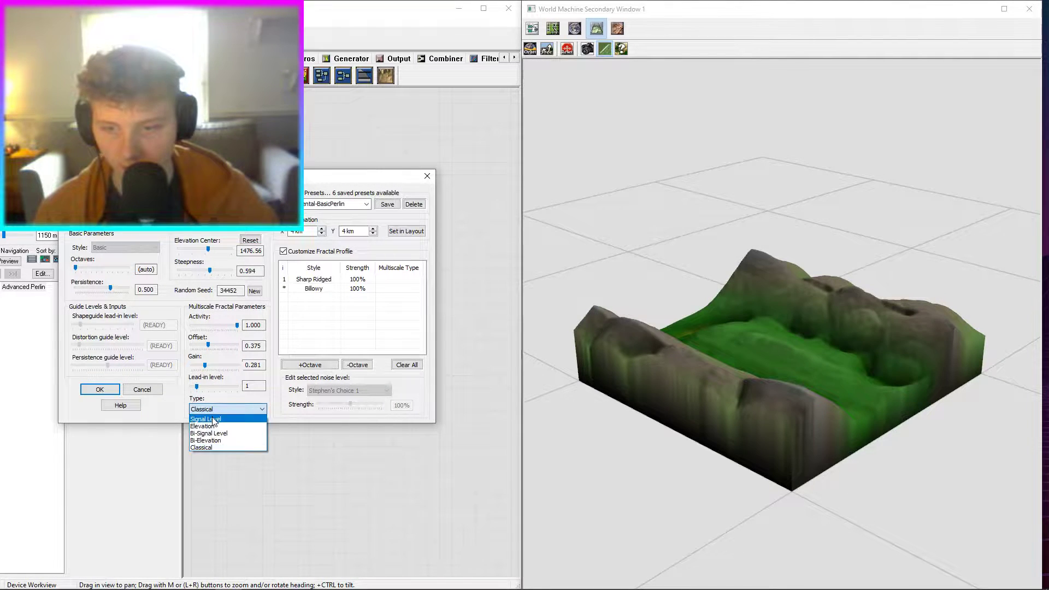
click(213, 425)
click(216, 409)
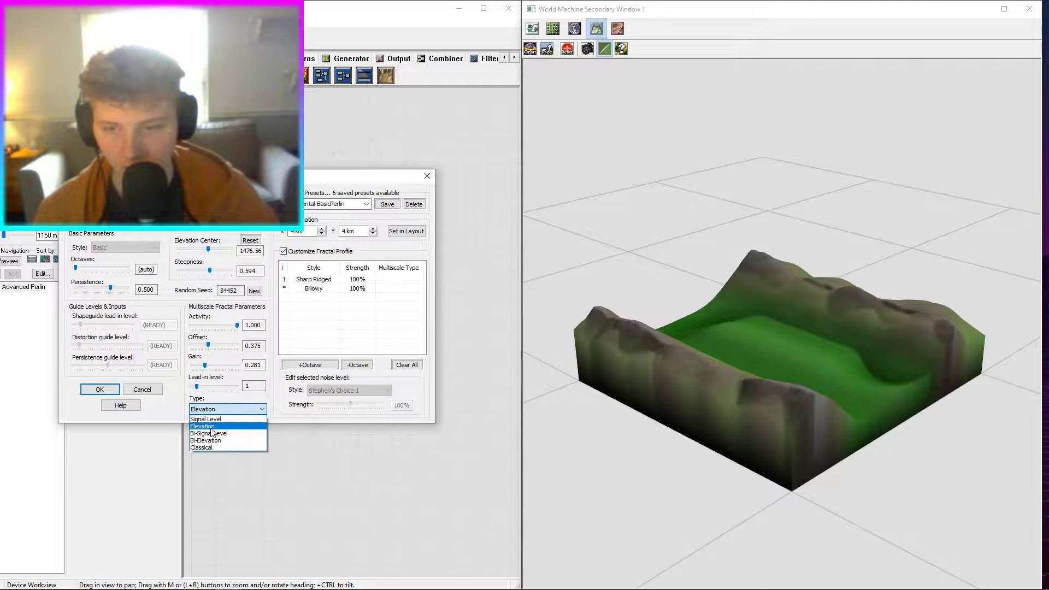
click(212, 432)
click(215, 410)
click(215, 440)
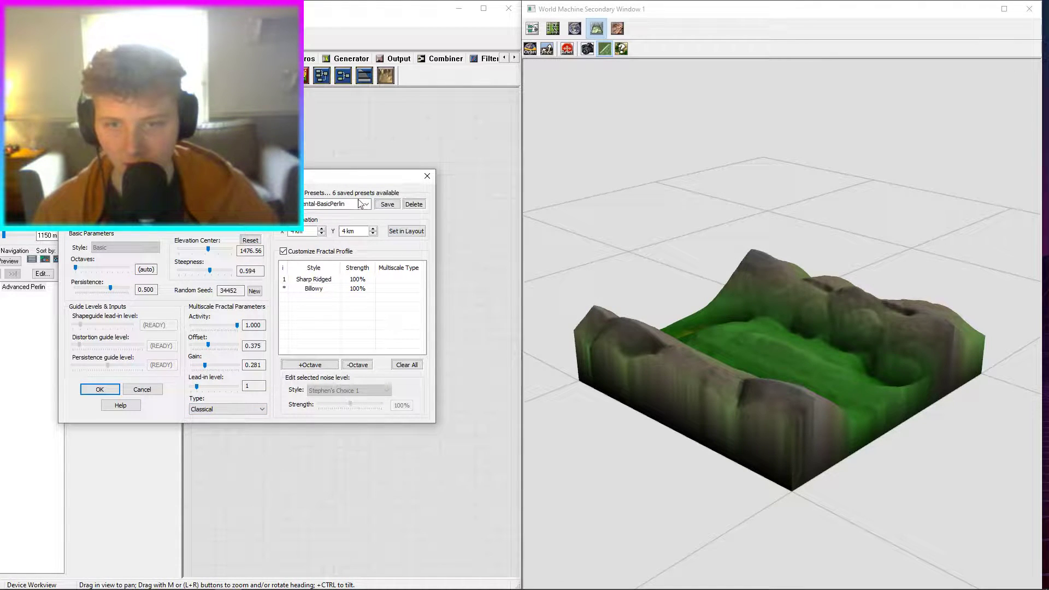
drag(118, 213, 107, 213)
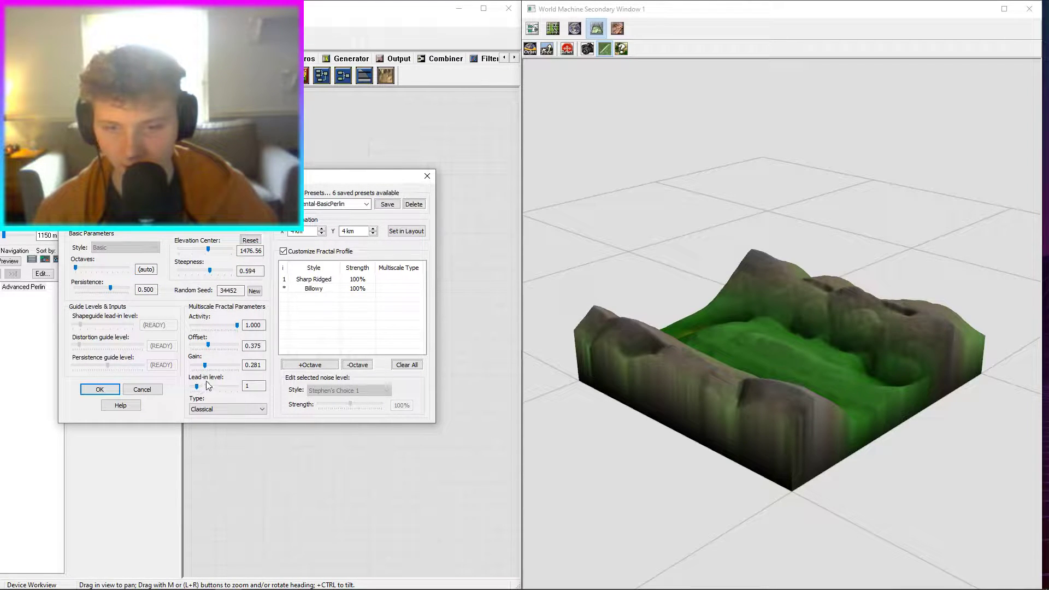
Set the multiscale gain to 0.375 and accept the Advanced Perlin generator settings.
drag(202, 366, 212, 360)
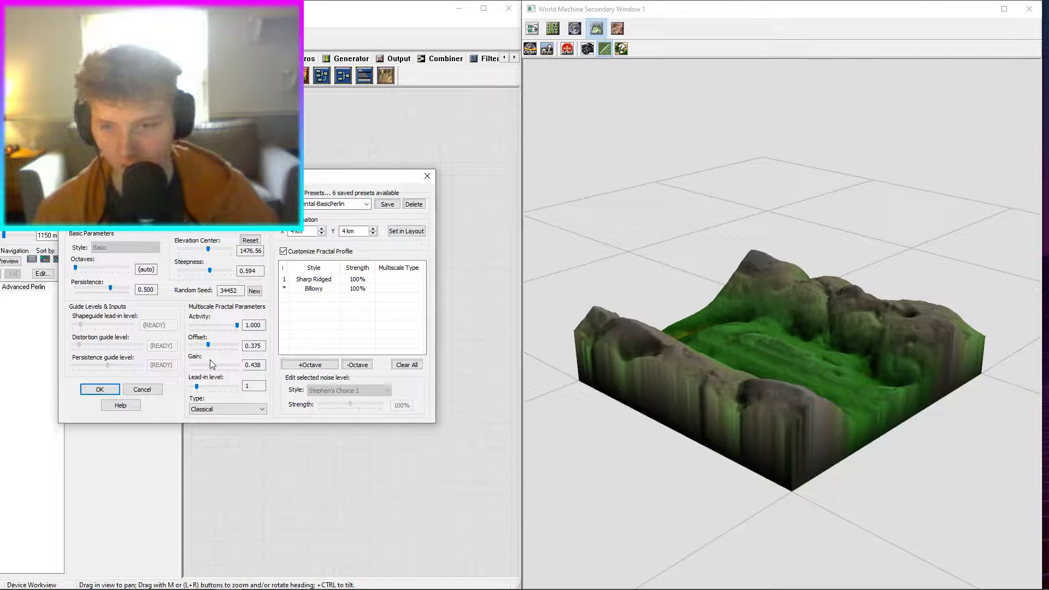
drag(212, 366, 209, 364)
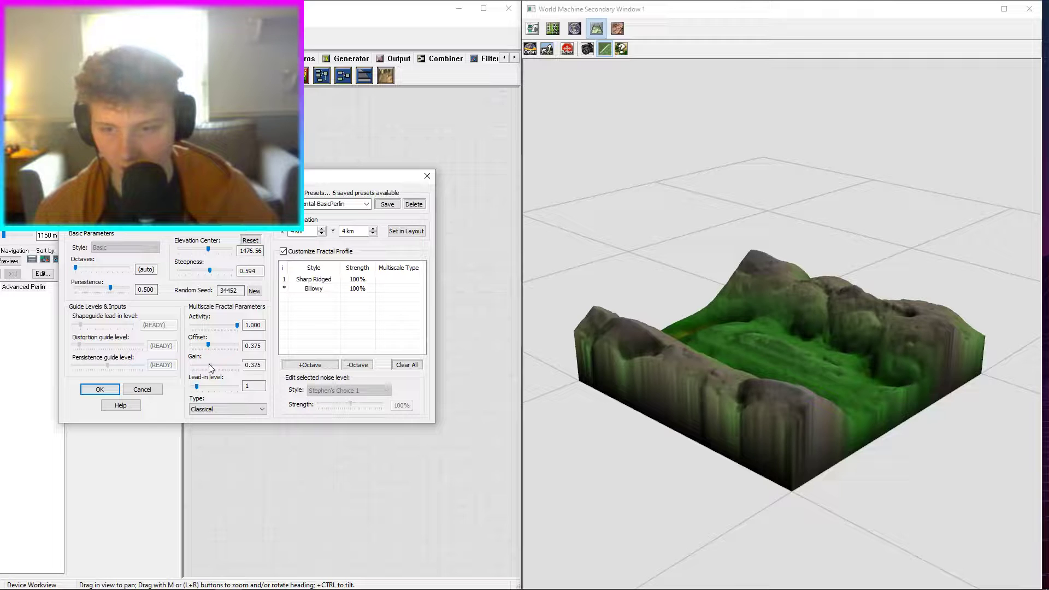
click(99, 389)
drag(717, 420, 804, 462)
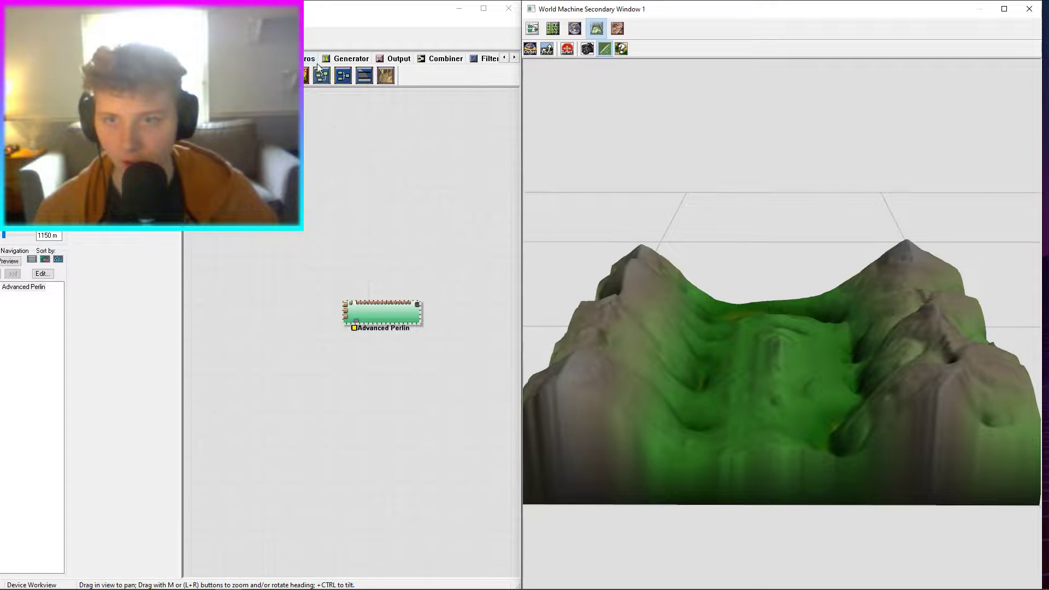
Place a Clamp device above the Advanced Perlin generator and connect the generator's output to its input.
click(364, 75)
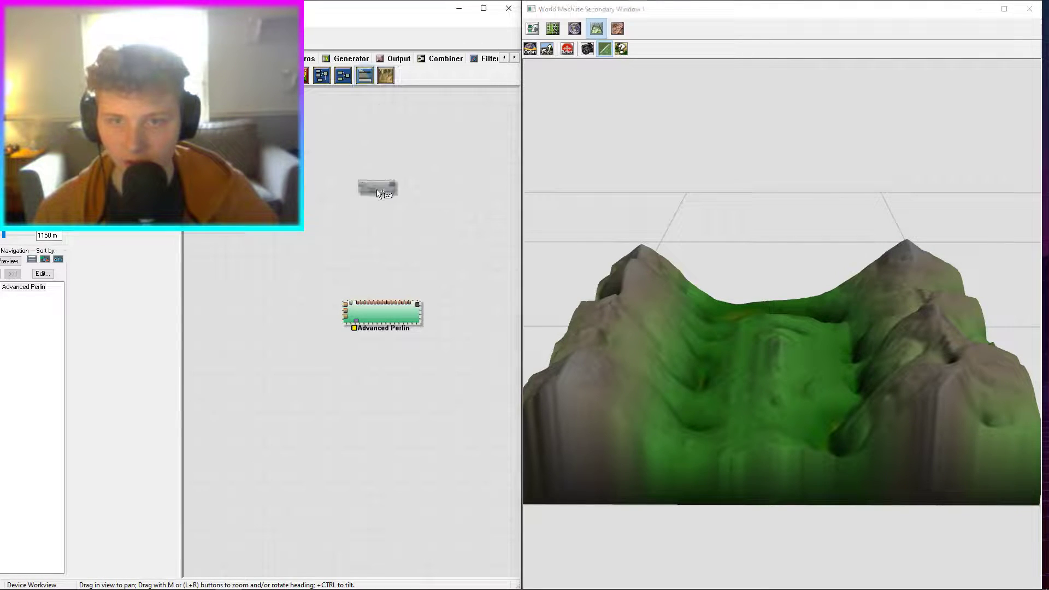
click(428, 264)
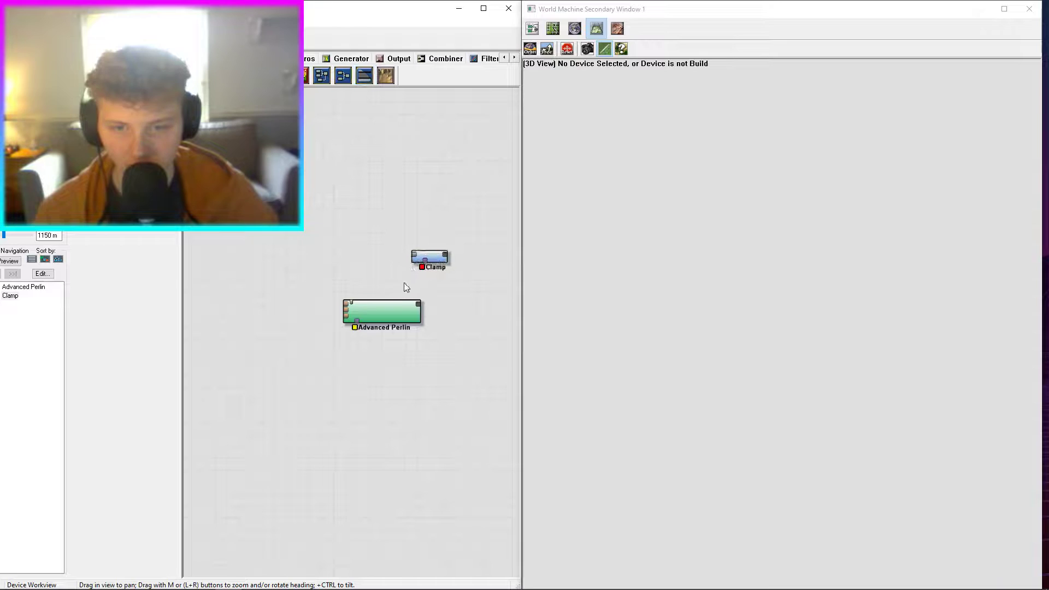
click(398, 309)
drag(418, 304, 408, 258)
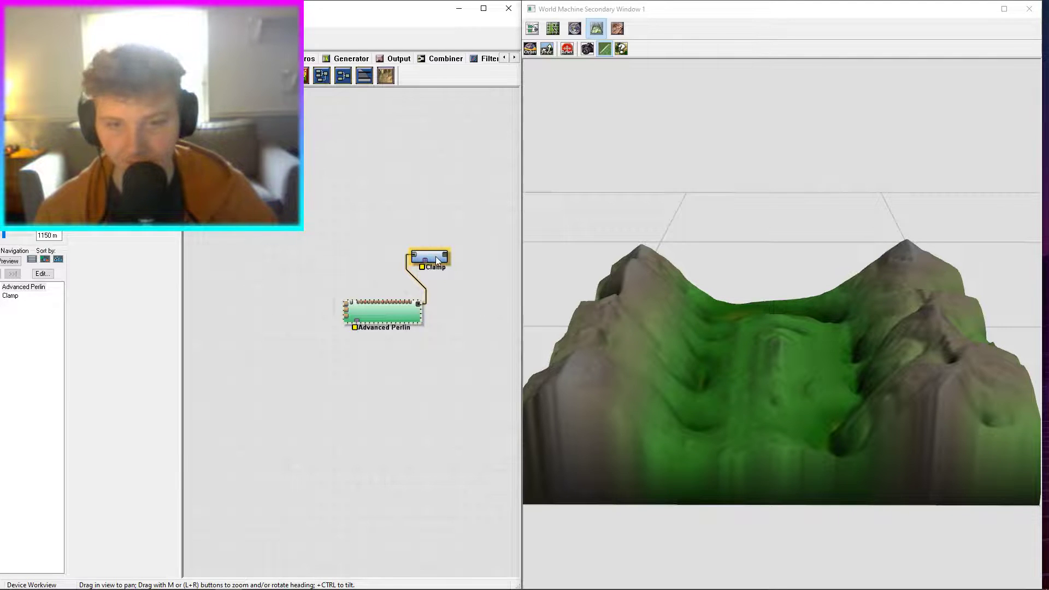
Set the Clamp device's style to Clip and try upper limits of 1548.75 m and 2100 m.
double_click(435, 255)
drag(234, 261, 231, 286)
mouse_move(194, 321)
mouse_down()
mouse_move(198, 307)
mouse_move(198, 326)
mouse_up()
click(284, 280)
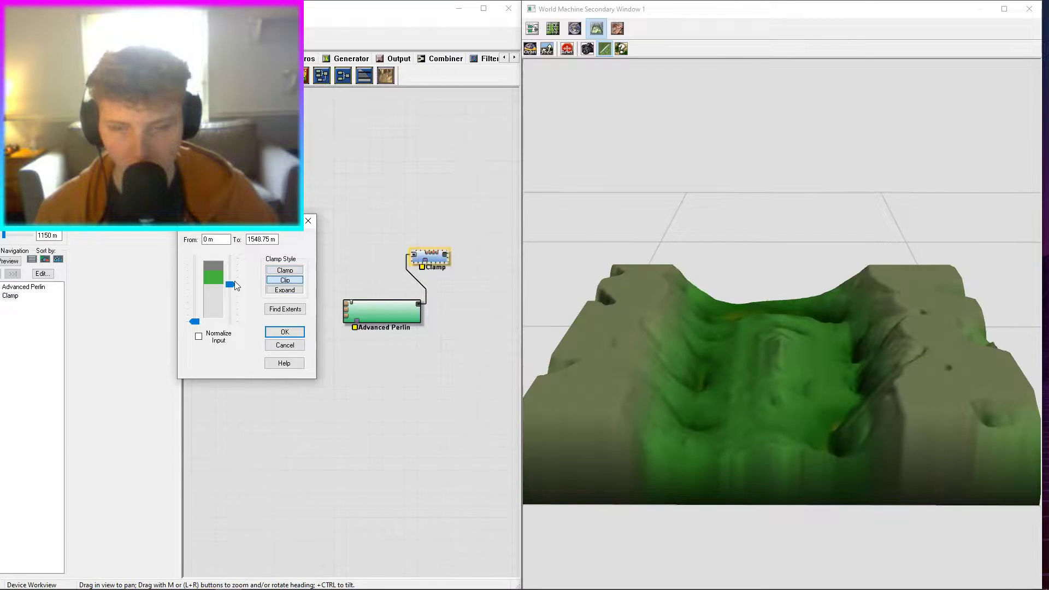
drag(230, 290, 227, 268)
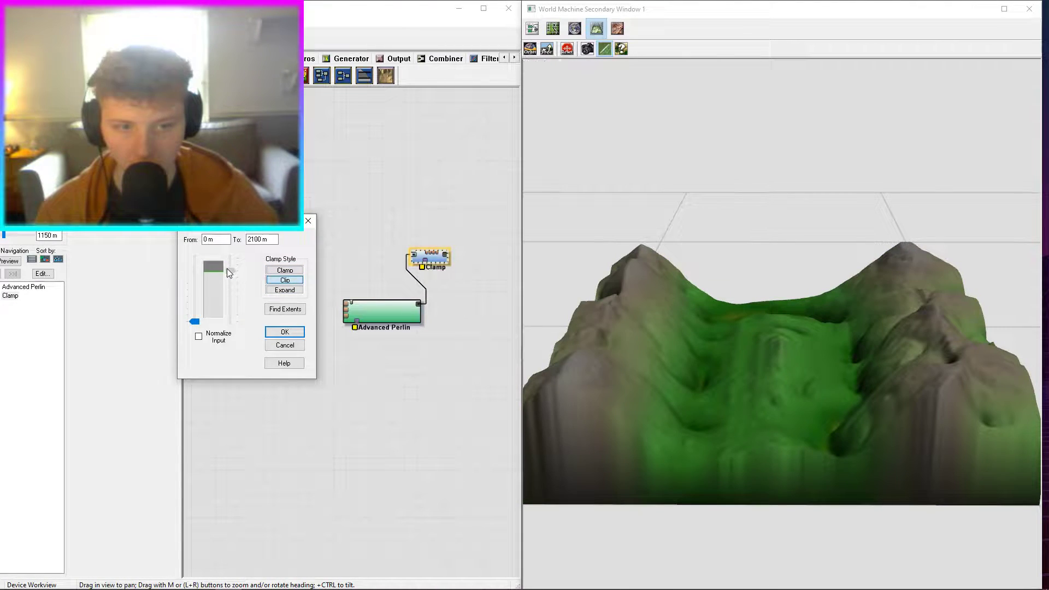
Enable input normalization on the Clamp device, set its range from 0 m to 2625 m and accept the settings.
mouse_move(195, 322)
mouse_down()
mouse_move(194, 291)
mouse_move(204, 307)
mouse_up()
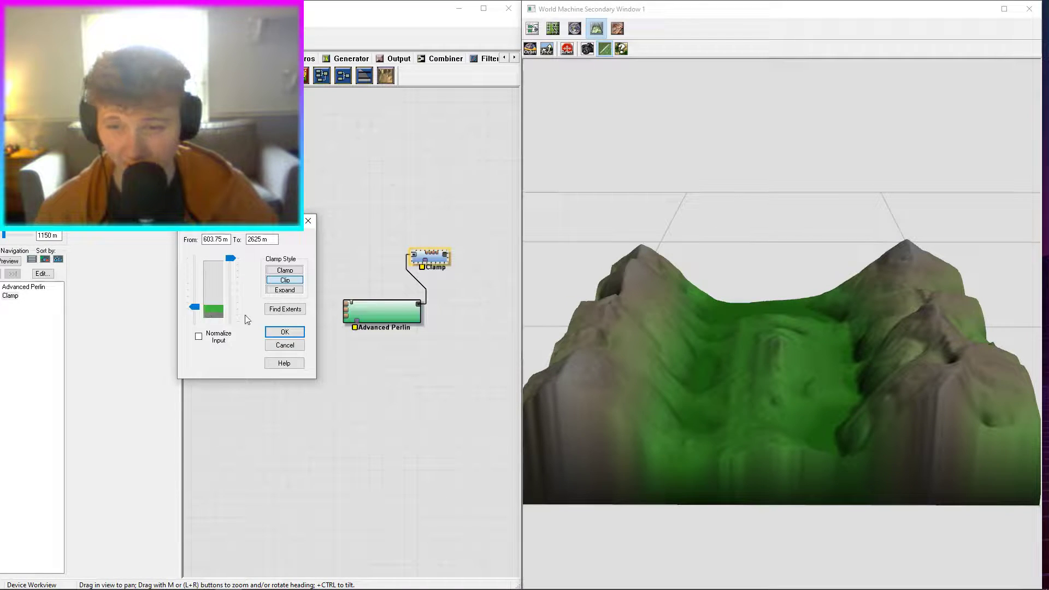
click(199, 336)
mouse_move(204, 315)
mouse_down()
mouse_move(195, 300)
mouse_move(209, 323)
mouse_up()
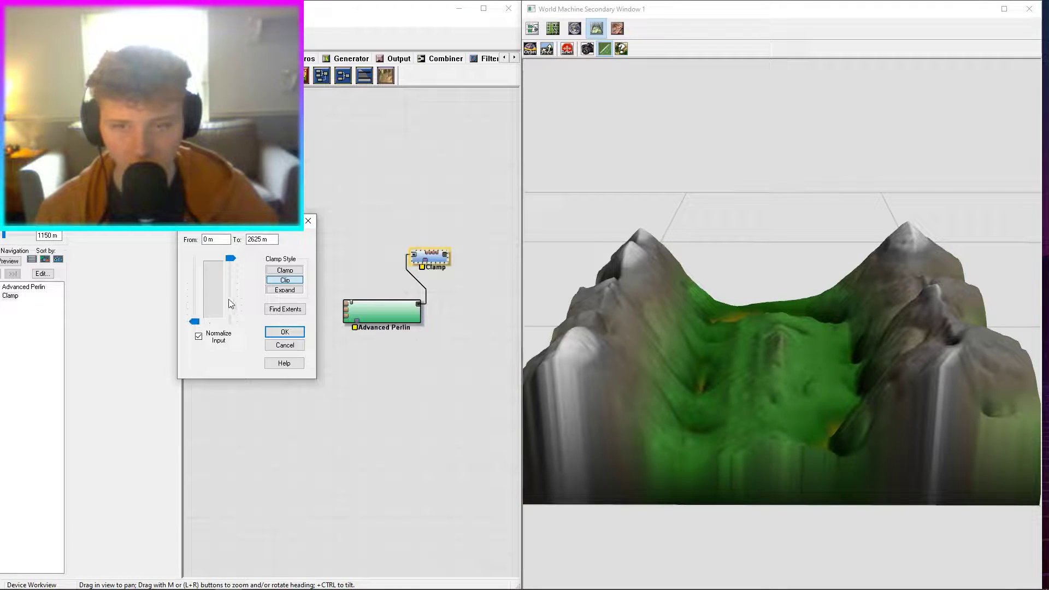
click(286, 331)
Place an Erosion device beside the Clamp device in the device network.
middle_drag(901, 362, 579, 207)
click(386, 76)
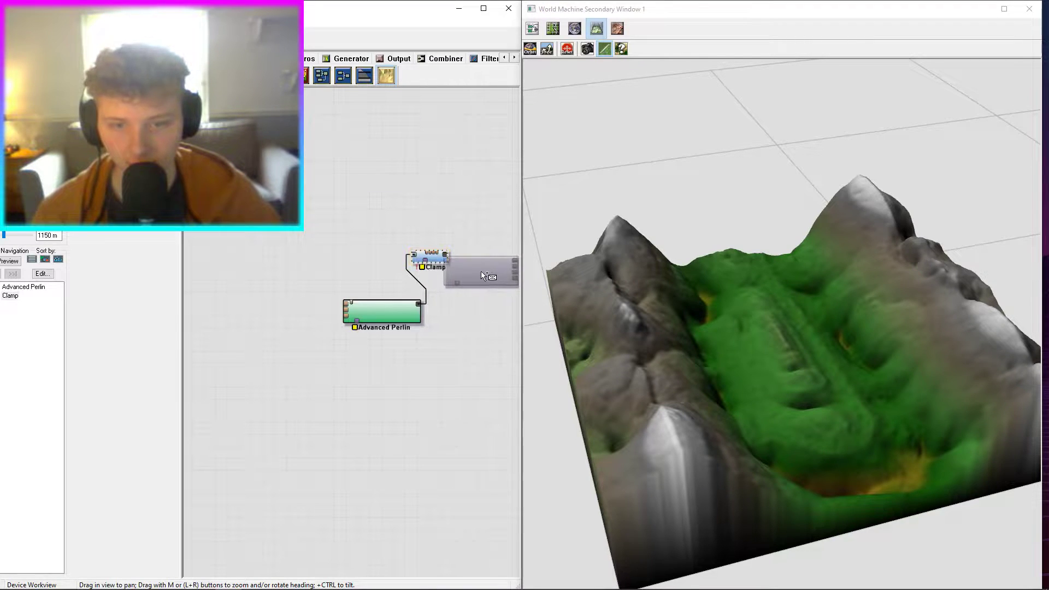
click(481, 271)
Delete the Clamp device from the network and preview the Advanced Perlin generator's terrain.
click(432, 254)
right_click(436, 259)
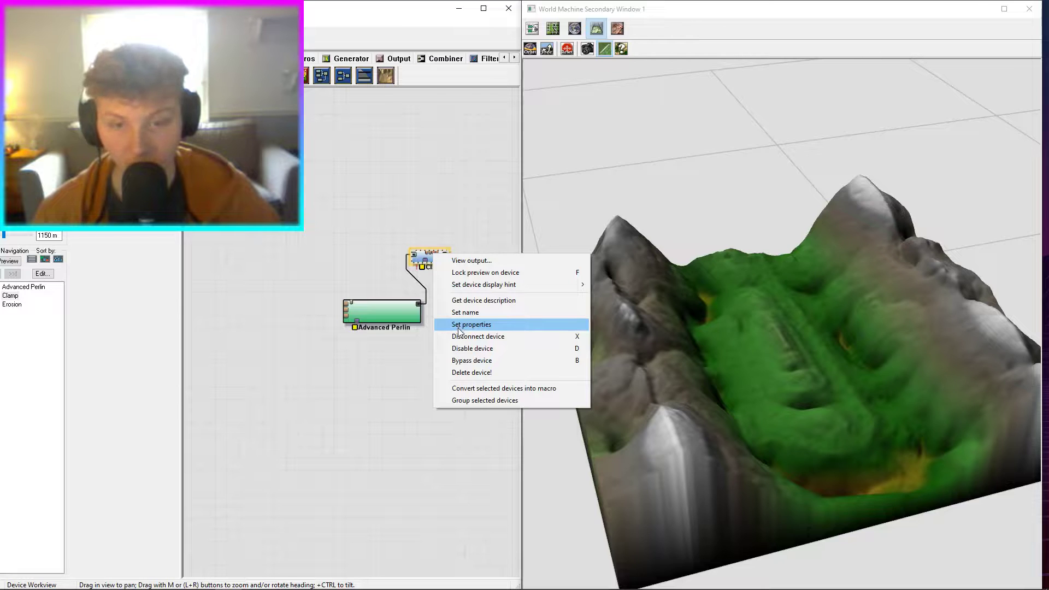
click(471, 372)
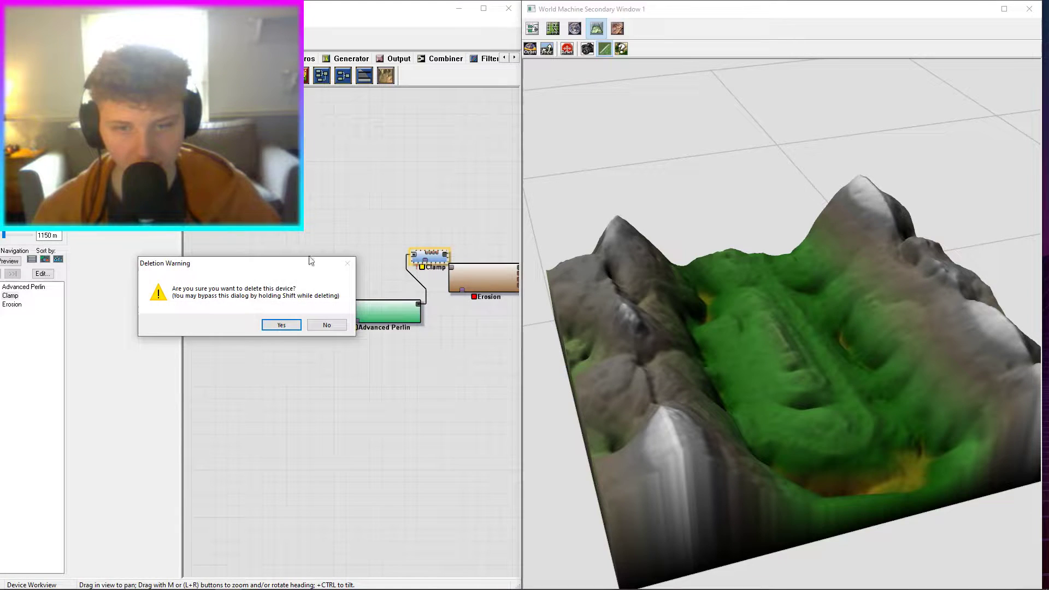
click(281, 325)
click(362, 311)
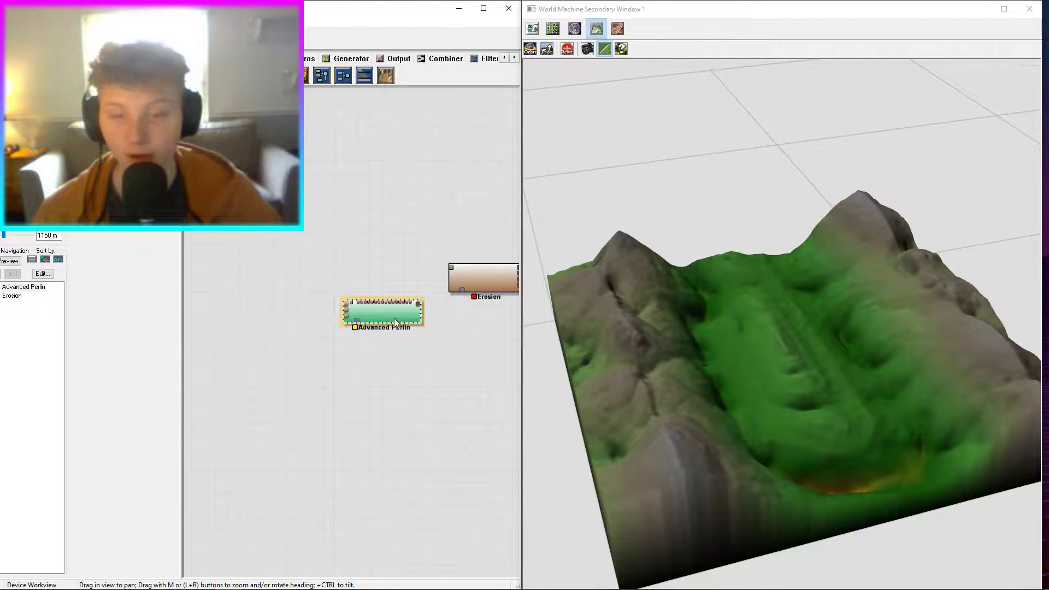
click(418, 274)
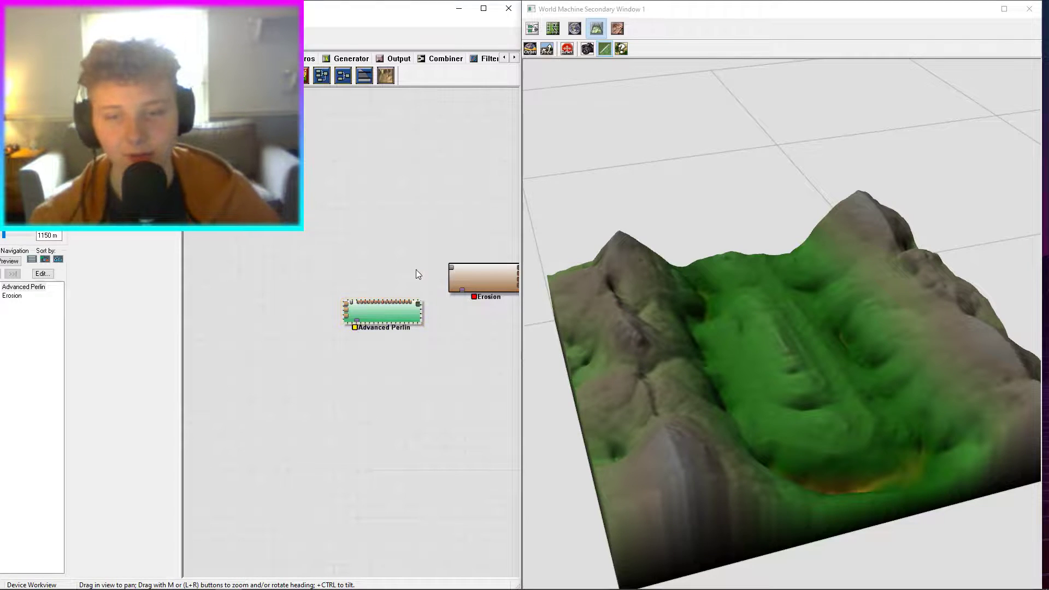
Inspect the terrain in the Explorer and 3D views, return to the device workview and restore the secondary window's 3D view.
key(F7)
drag(388, 325, 368, 342)
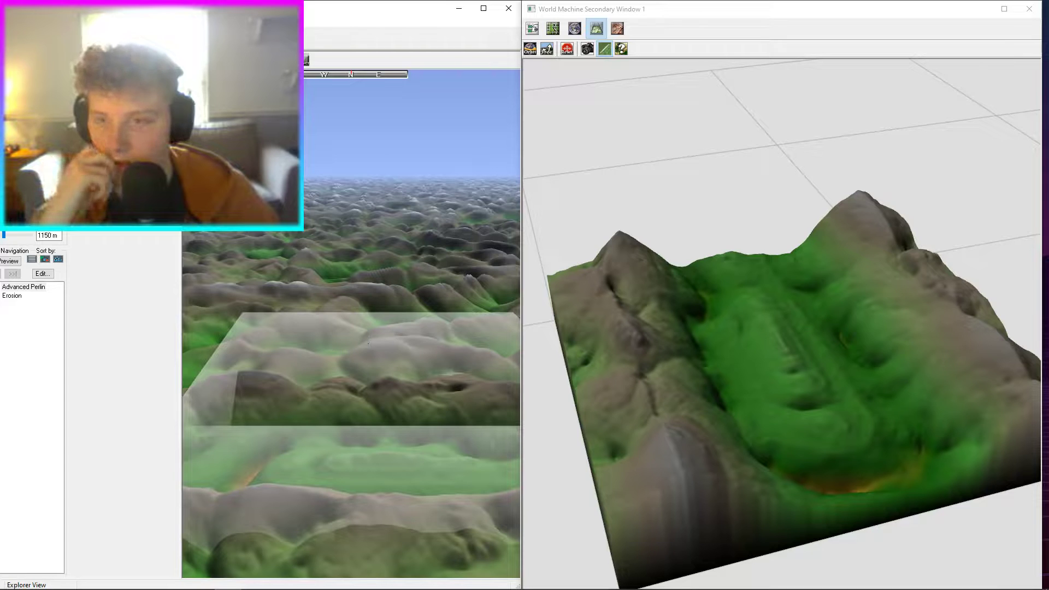
key(F8)
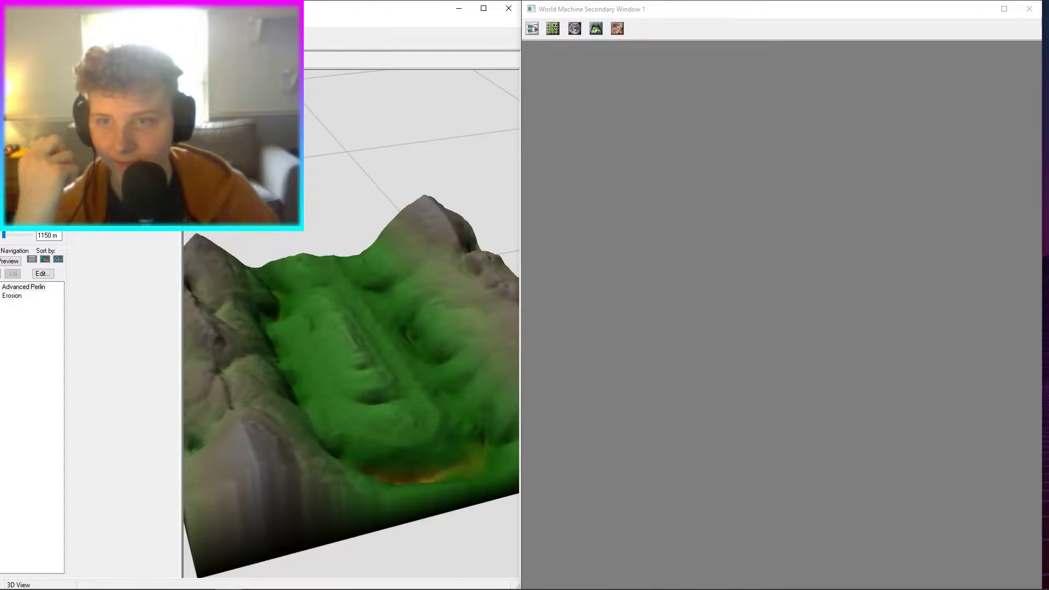
key(F3)
key(F3)
key(F3)
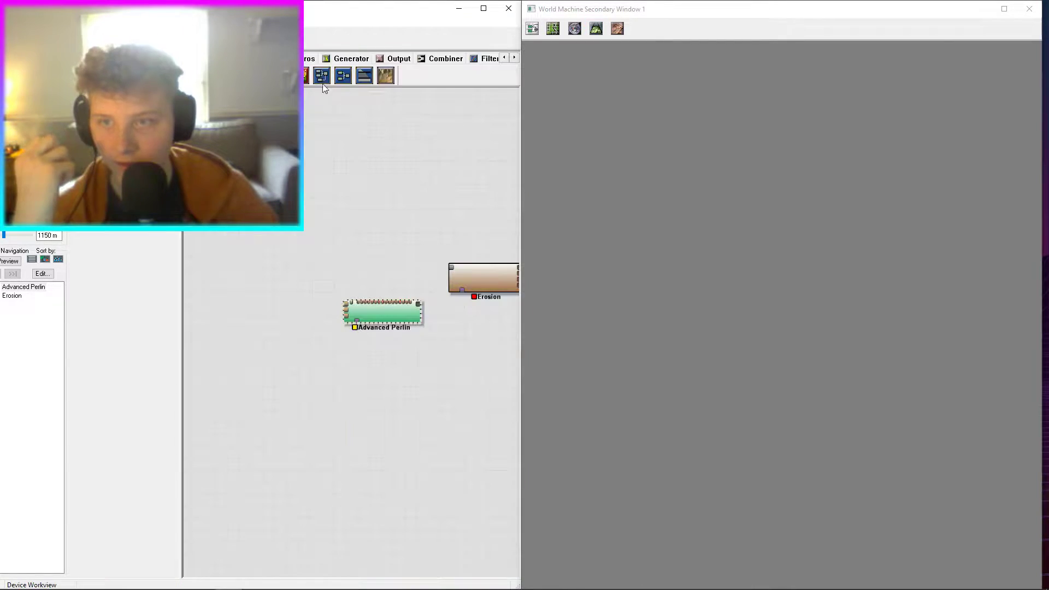
click(596, 28)
Add a new Clamp device, connect the Advanced Perlin output to it and move the Erosion device farther away from it.
click(368, 237)
drag(363, 253, 236, 264)
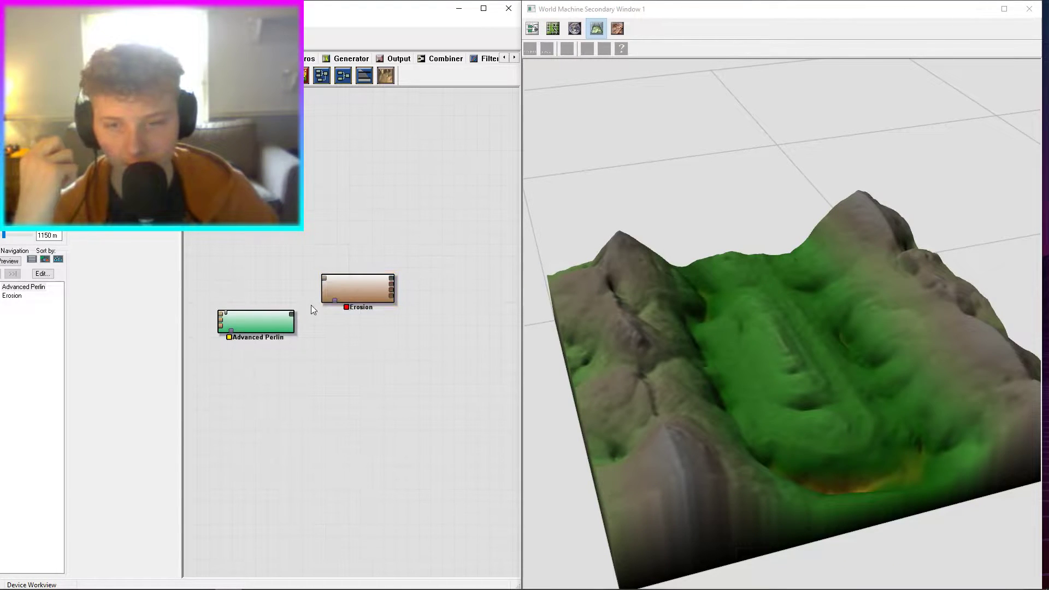
click(364, 75)
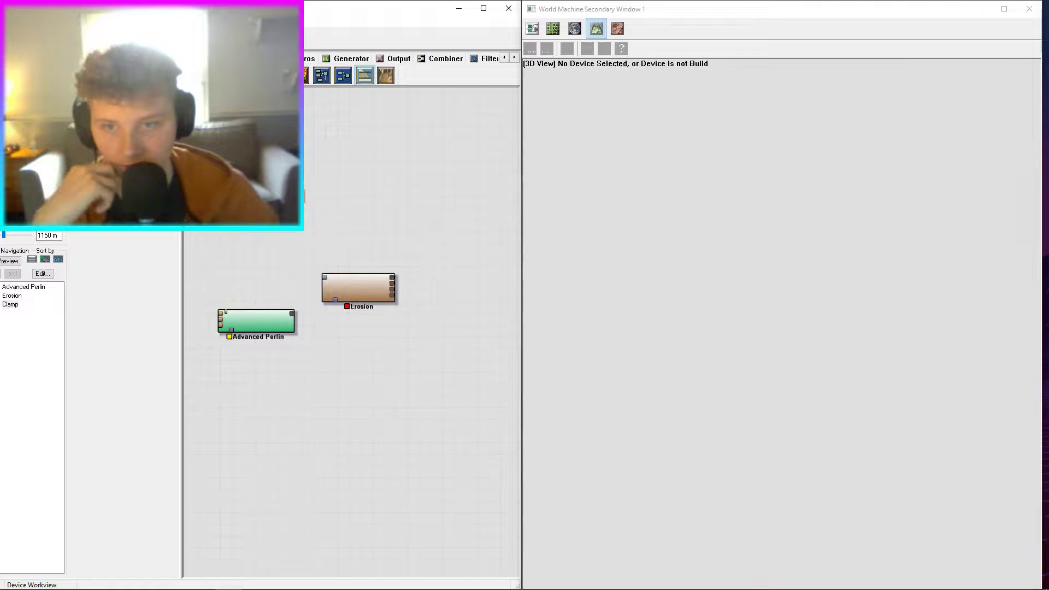
drag(293, 314, 313, 250)
drag(350, 293, 482, 246)
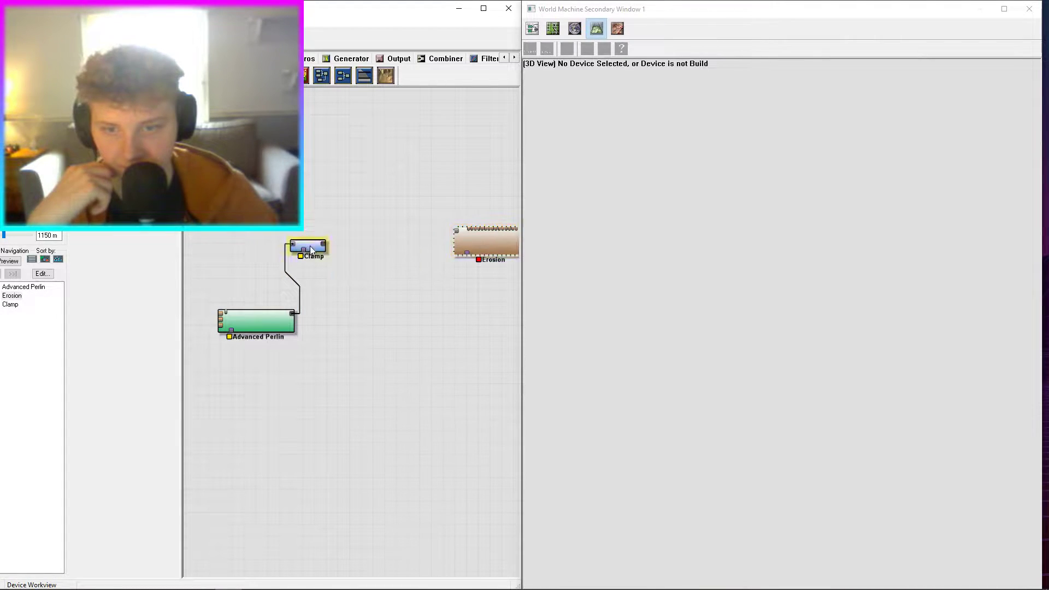
Set the Clamp device to cover heights from 183.75 m to 2625 m, keeping the Expand style and normalized input.
double_click(311, 250)
mouse_move(195, 318)
mouse_down()
mouse_move(196, 308)
mouse_move(196, 324)
mouse_up()
click(198, 335)
click(199, 336)
mouse_move(231, 258)
mouse_down()
mouse_move(238, 290)
mouse_move(222, 250)
mouse_up()
mouse_move(195, 323)
mouse_down()
mouse_move(194, 280)
mouse_move(197, 324)
mouse_move(202, 316)
mouse_up()
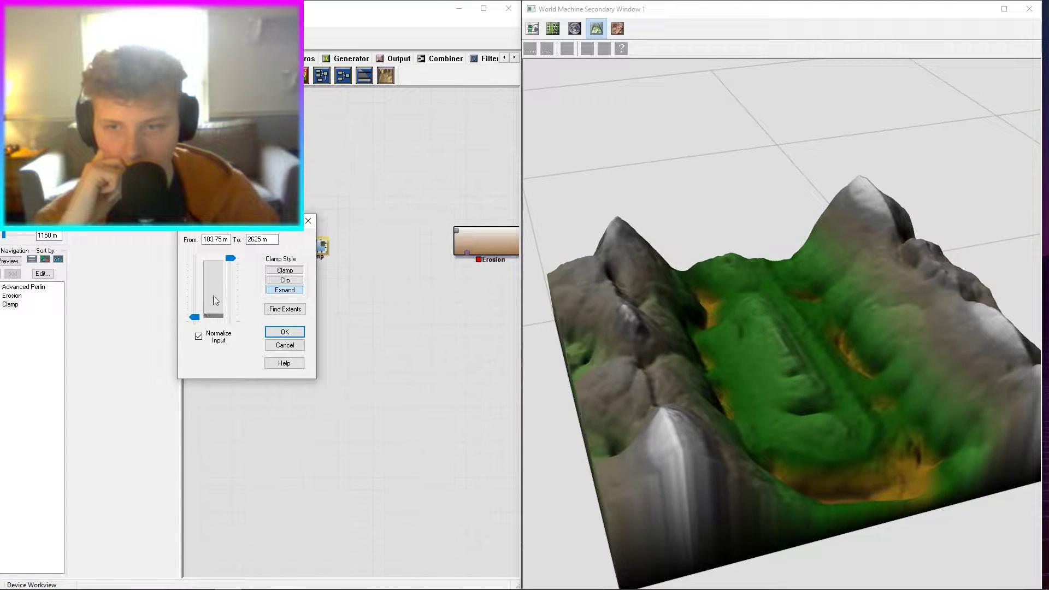
click(275, 331)
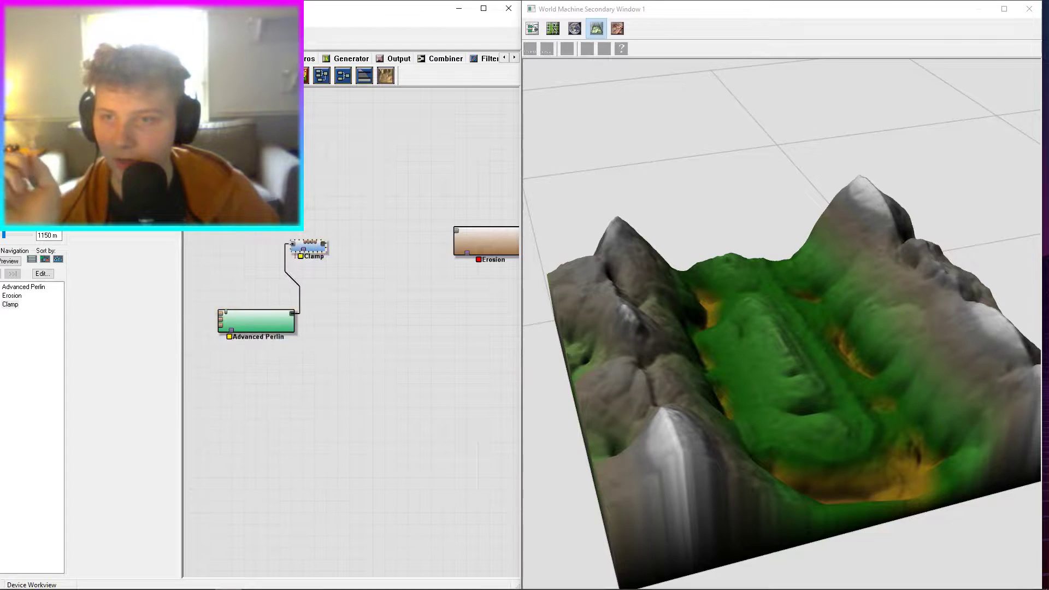
Inspect the clamped terrain and its render extents in the Layout View at different scales, and return to the device workview.
click(126, 39)
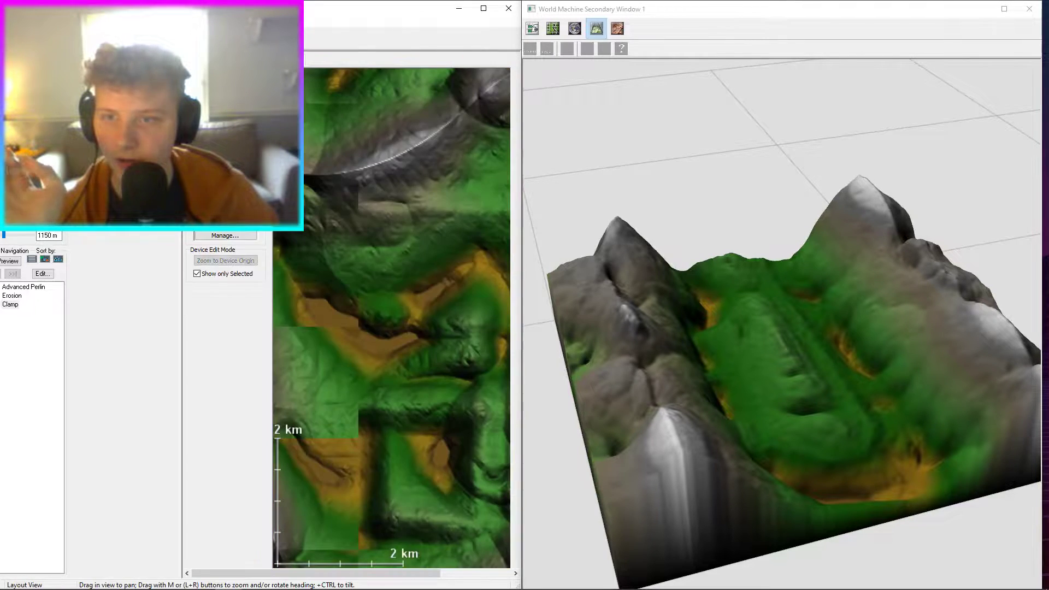
scroll(376, 216, down, 13)
scroll(394, 298, up, 10)
scroll(433, 359, down, 5)
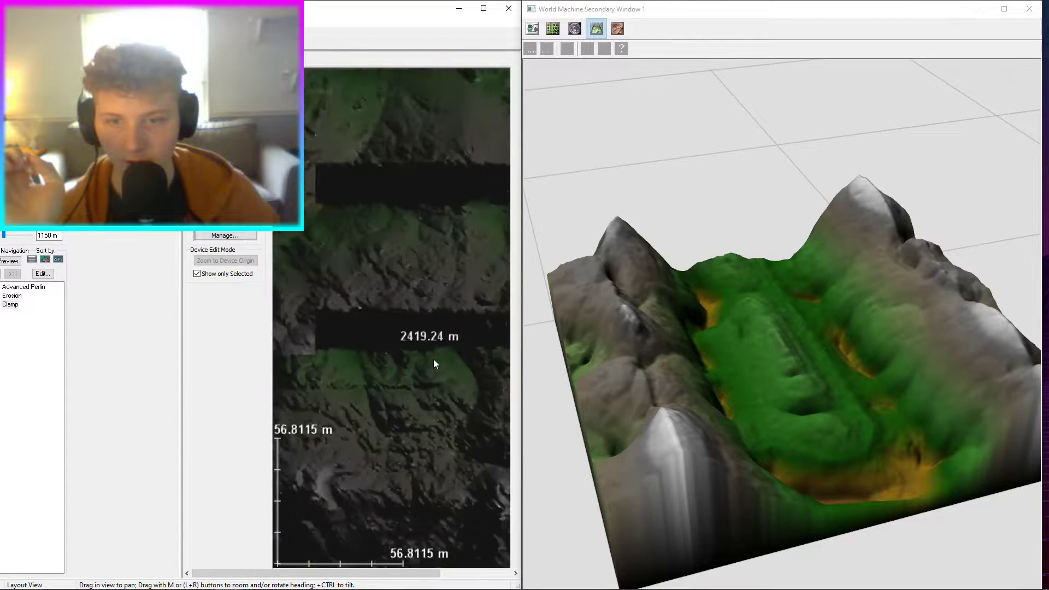
scroll(418, 372, down, 4)
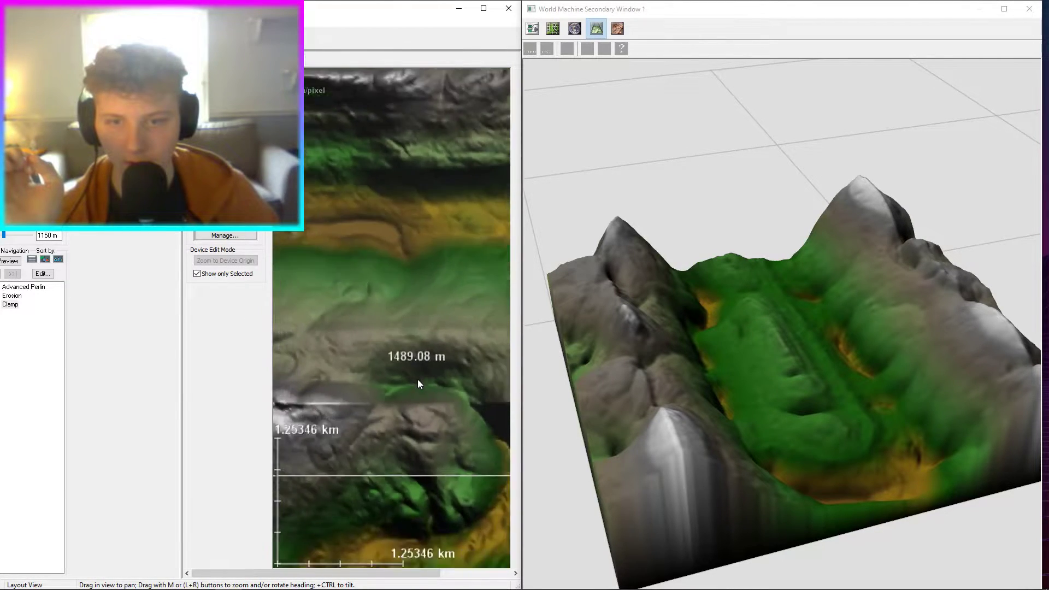
drag(399, 348, 387, 350)
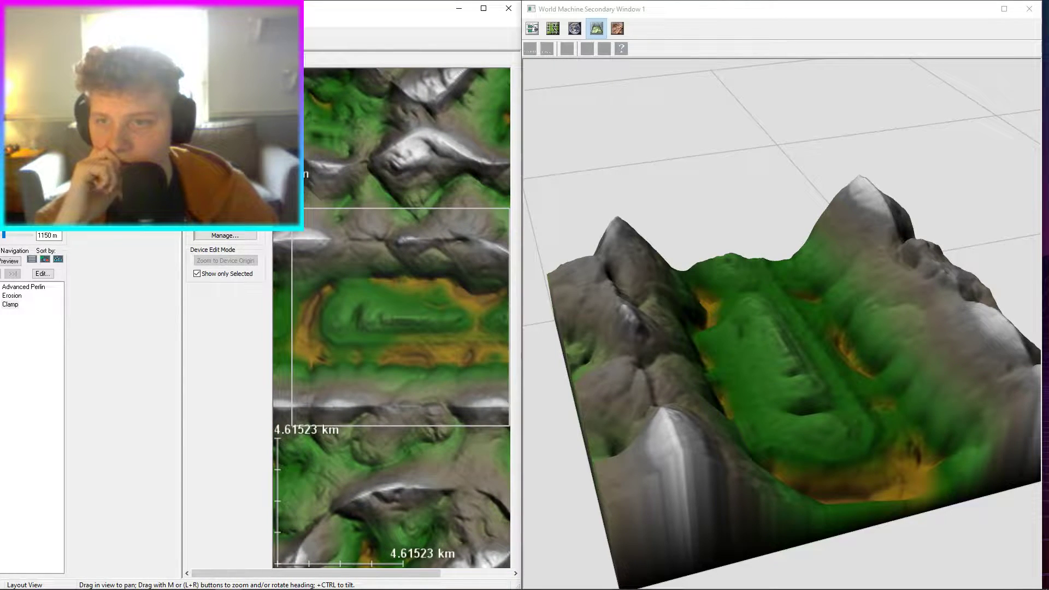
click(98, 38)
Show the Generator devices available for the device network.
scroll(315, 176, down, 1)
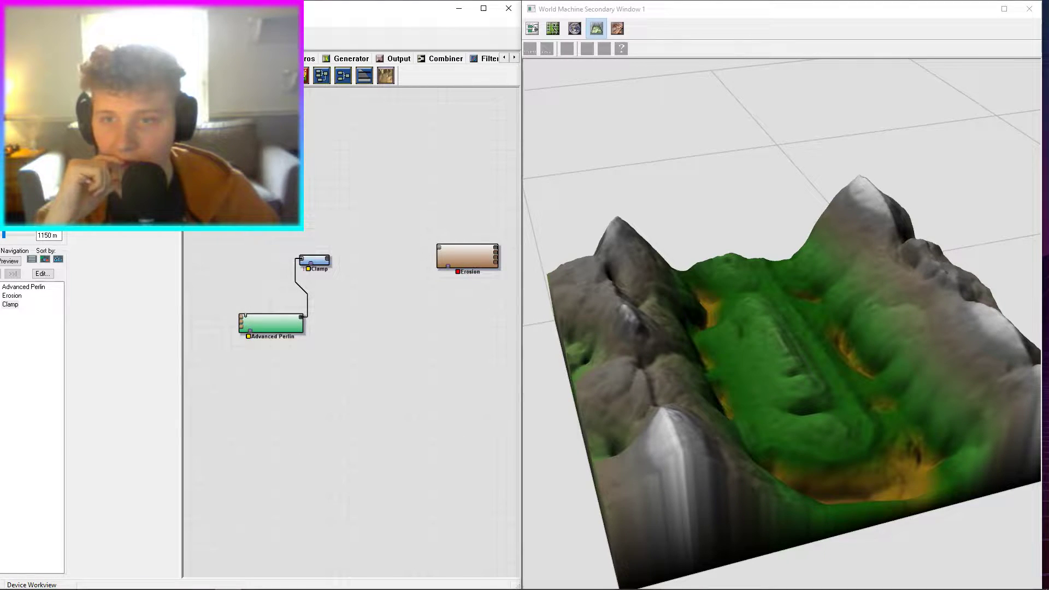
click(296, 58)
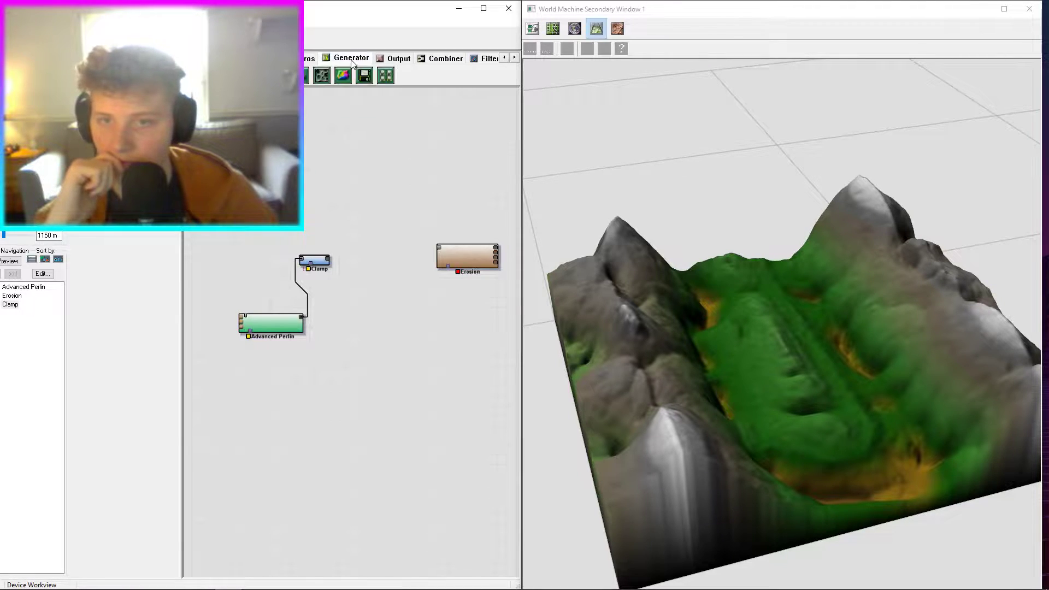
Add a Layout Generator device beside the Clamp device and connect the Clamp output to its input.
click(514, 58)
click(474, 60)
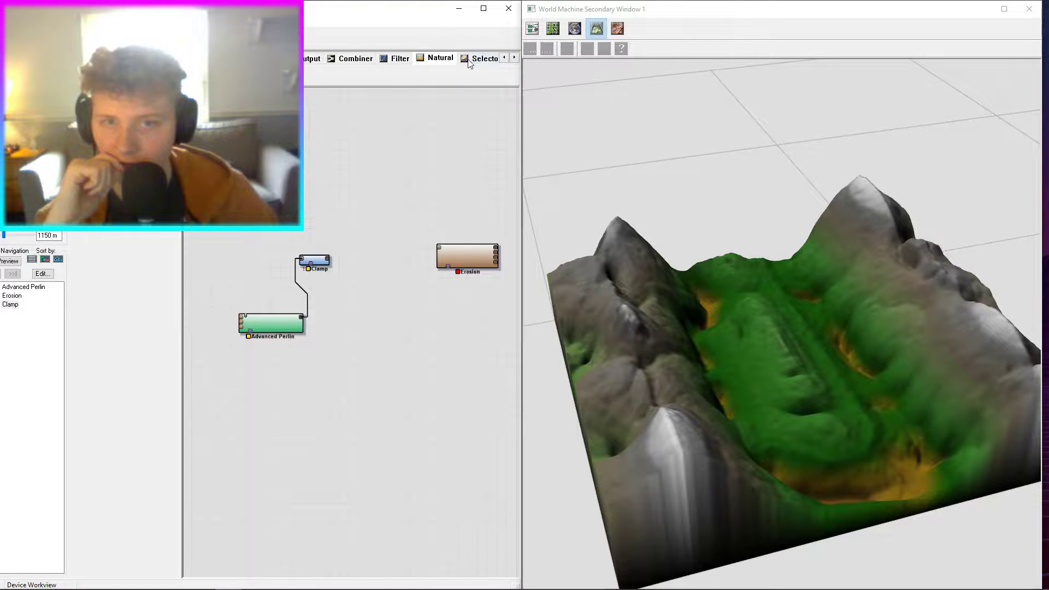
click(468, 61)
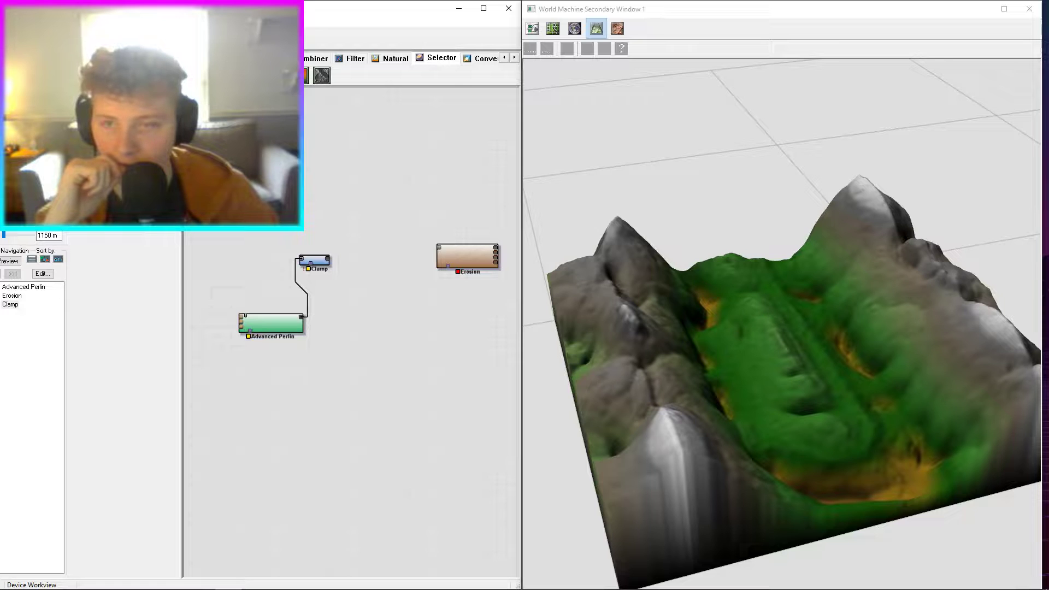
click(299, 59)
click(254, 59)
click(211, 59)
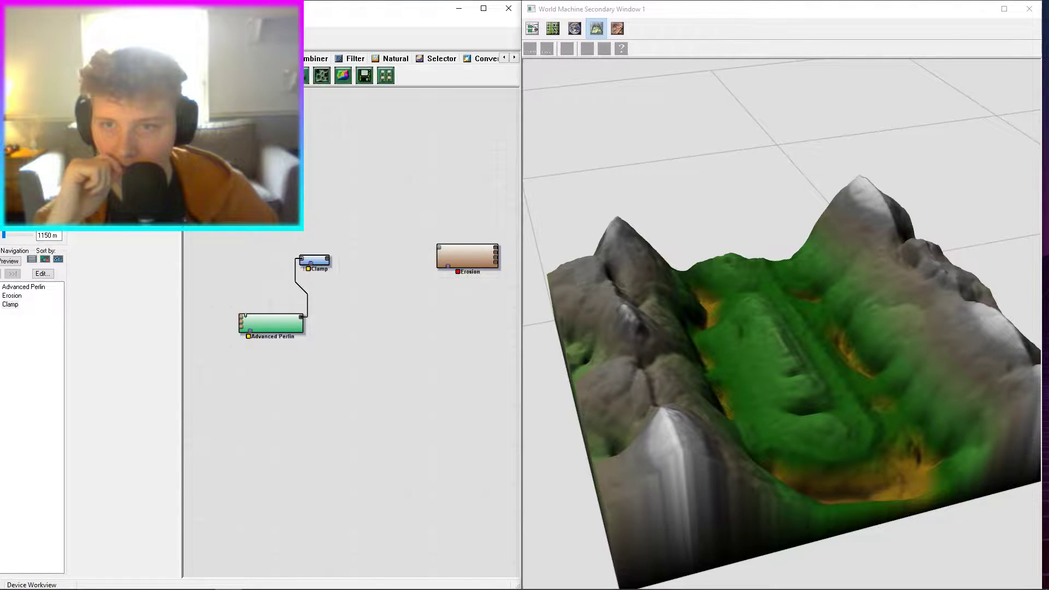
click(254, 59)
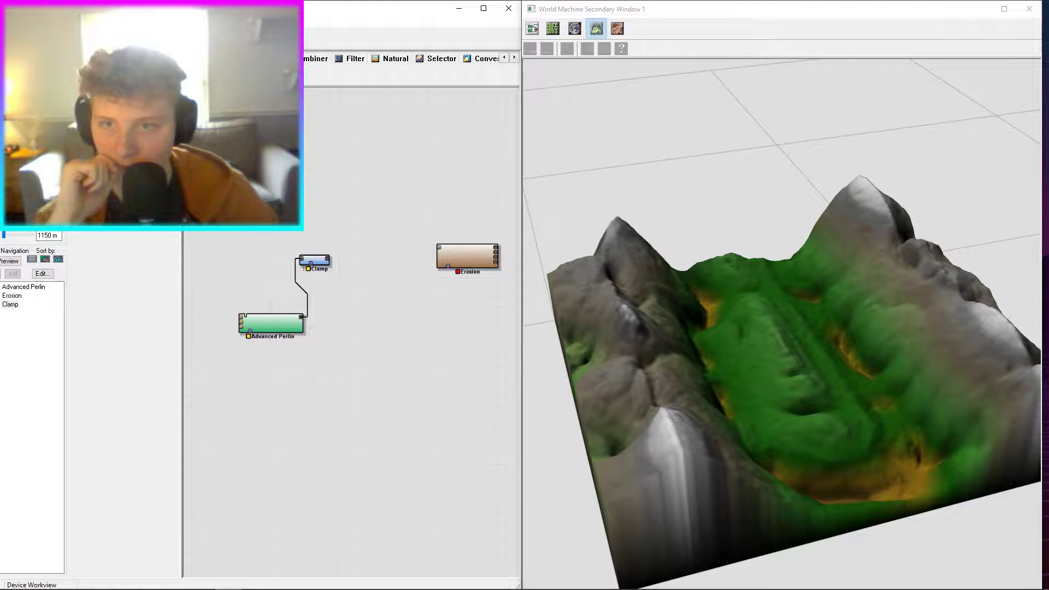
click(211, 59)
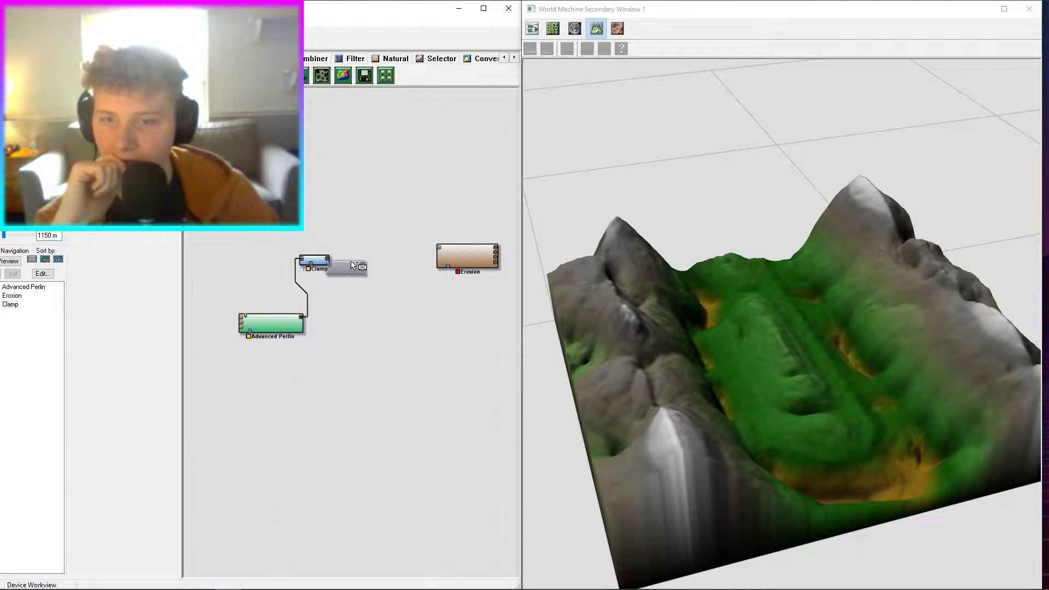
click(377, 235)
drag(329, 258, 359, 232)
Open the Layout Generator and draw a straight multi-point Lines shape horizontally across the middle of the terrain extent.
click(375, 240)
double_click(375, 239)
scroll(387, 272, down, 2)
scroll(350, 352, up, 4)
scroll(385, 330, down, 2)
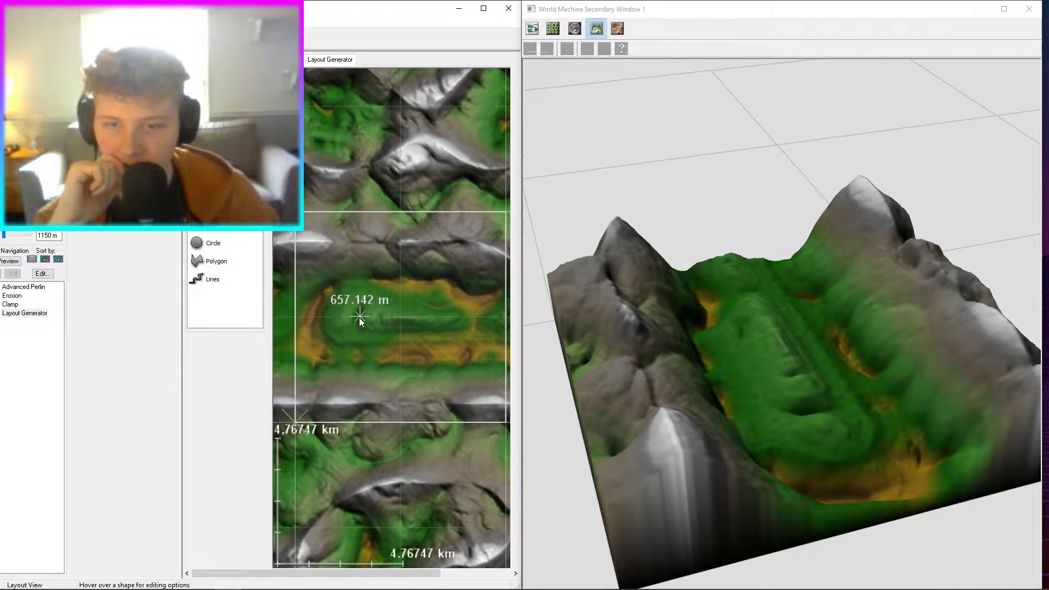
drag(301, 317, 464, 319)
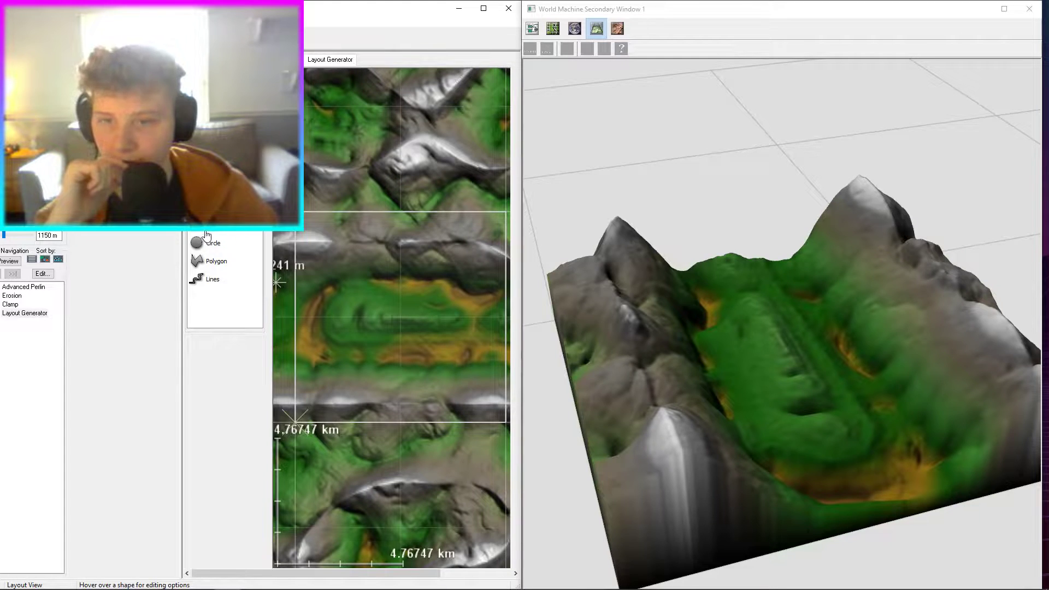
click(203, 278)
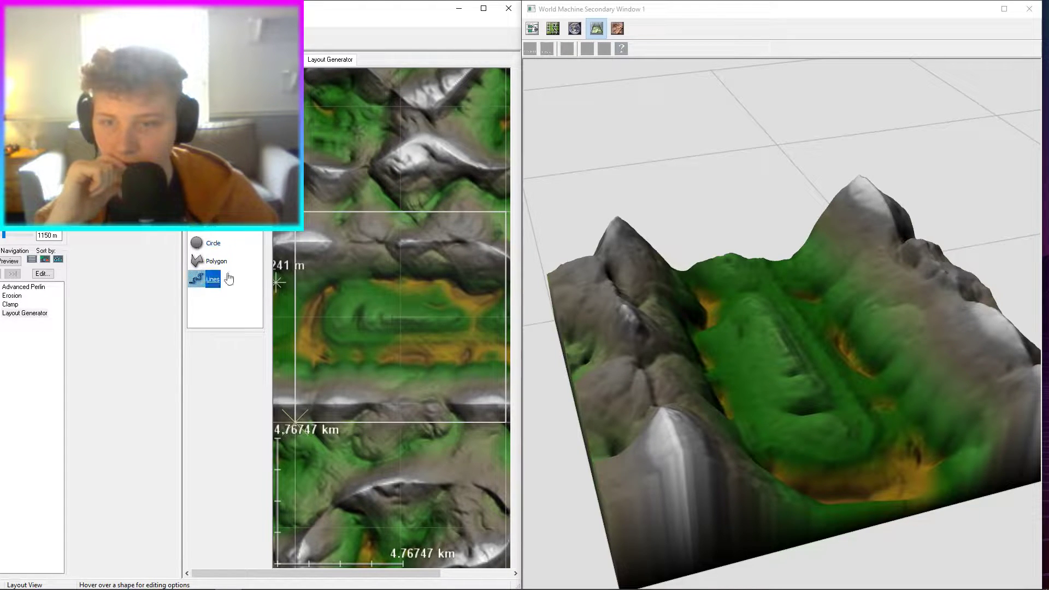
click(295, 318)
click(312, 317)
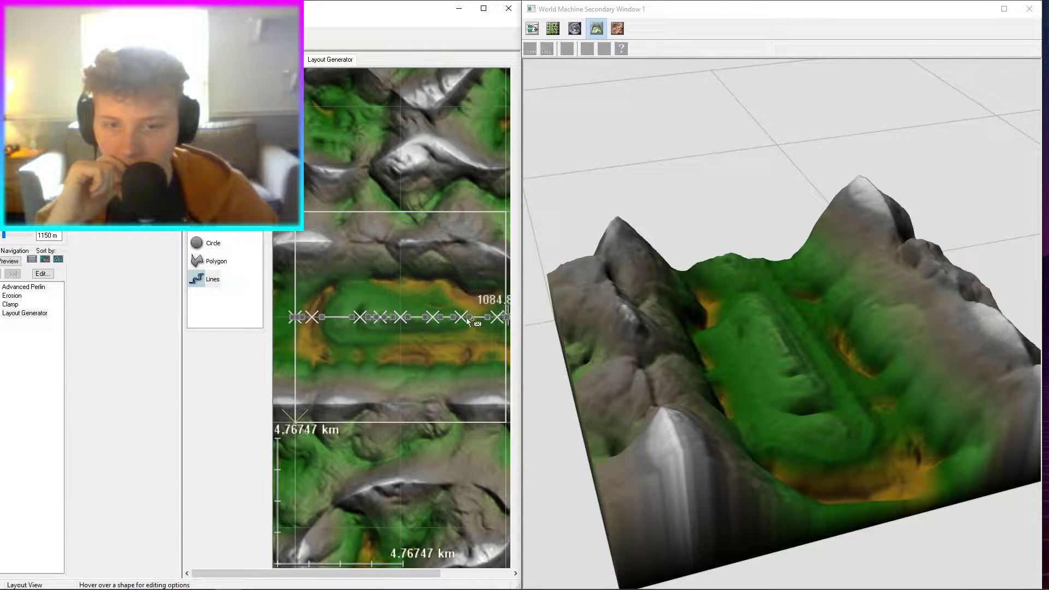
right_click(477, 318)
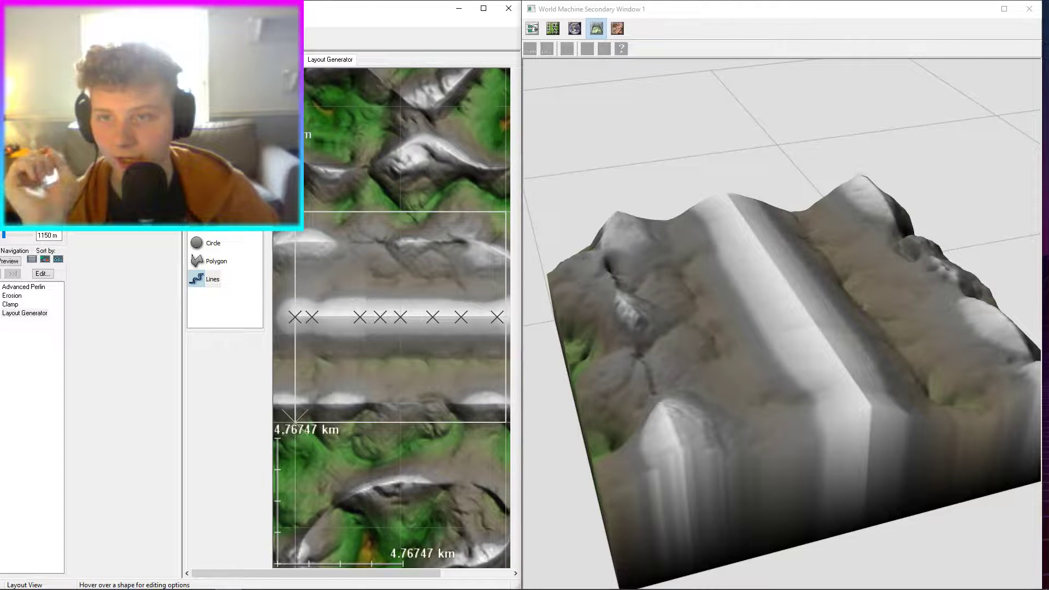
Adjust the drawn line's shape properties so that it carves a valley through the terrain instead of raising a ridge.
click(112, 38)
double_click(372, 266)
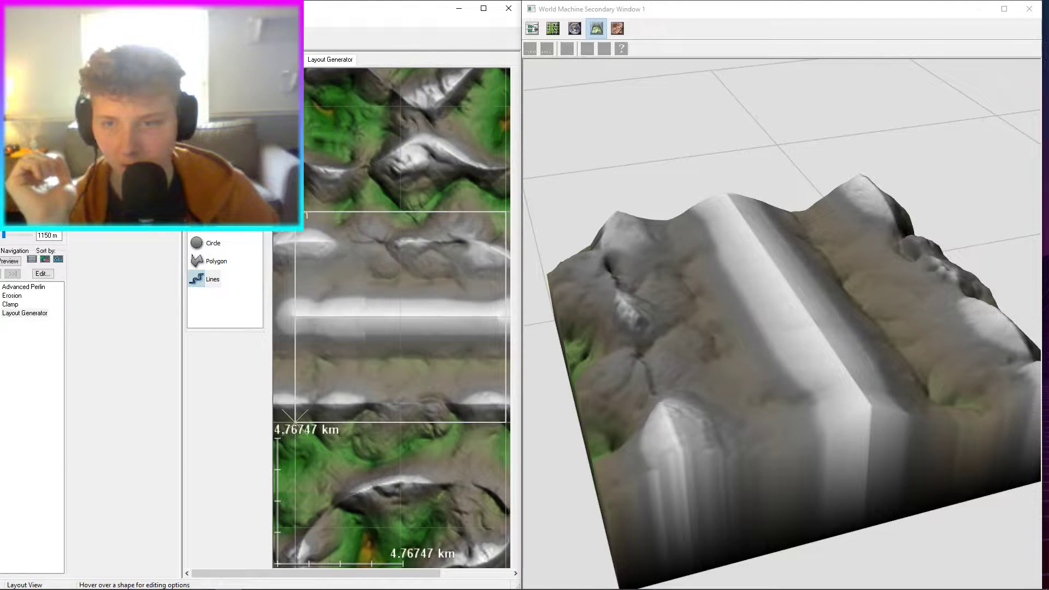
key(Escape)
double_click(365, 264)
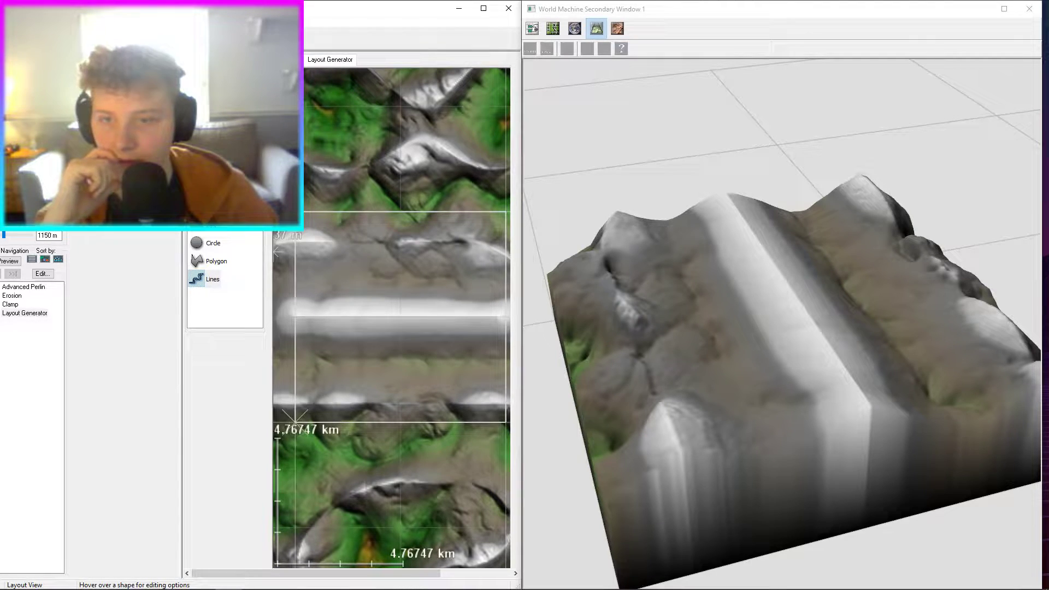
click(129, 275)
click(131, 276)
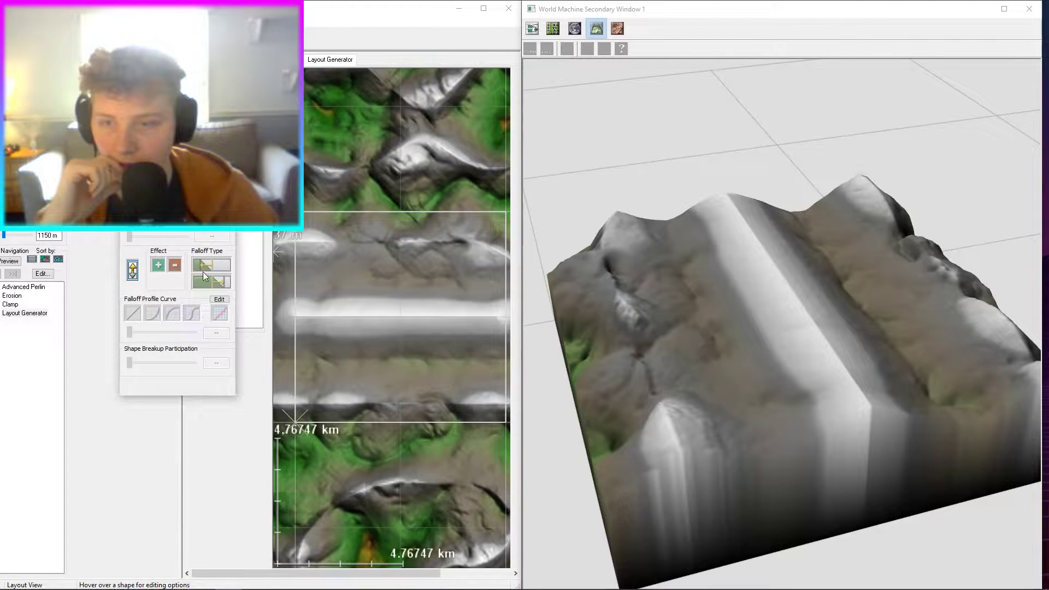
click(225, 156)
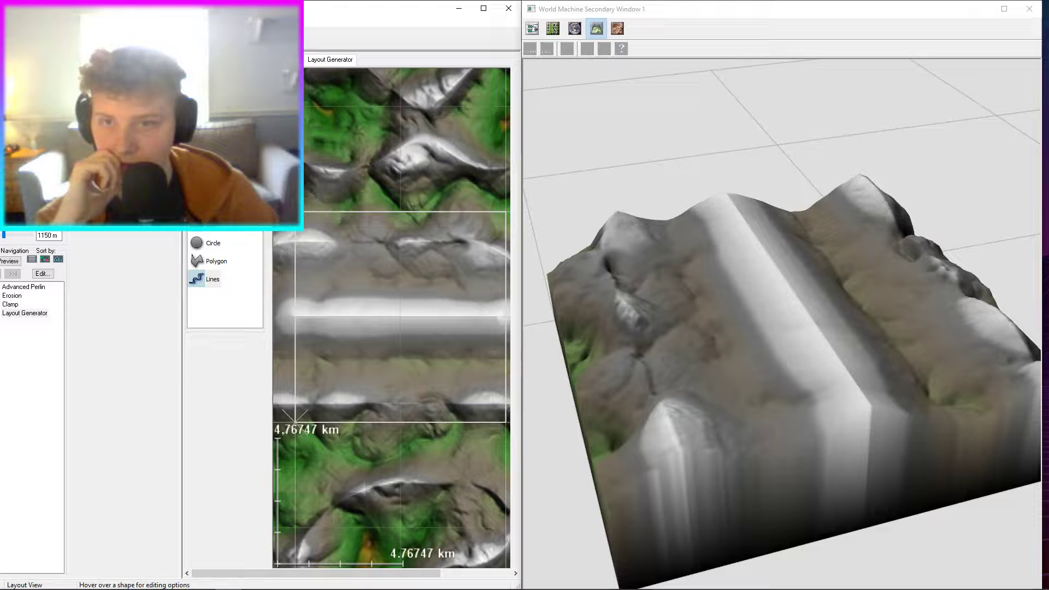
click(204, 225)
click(201, 254)
click(202, 247)
click(202, 273)
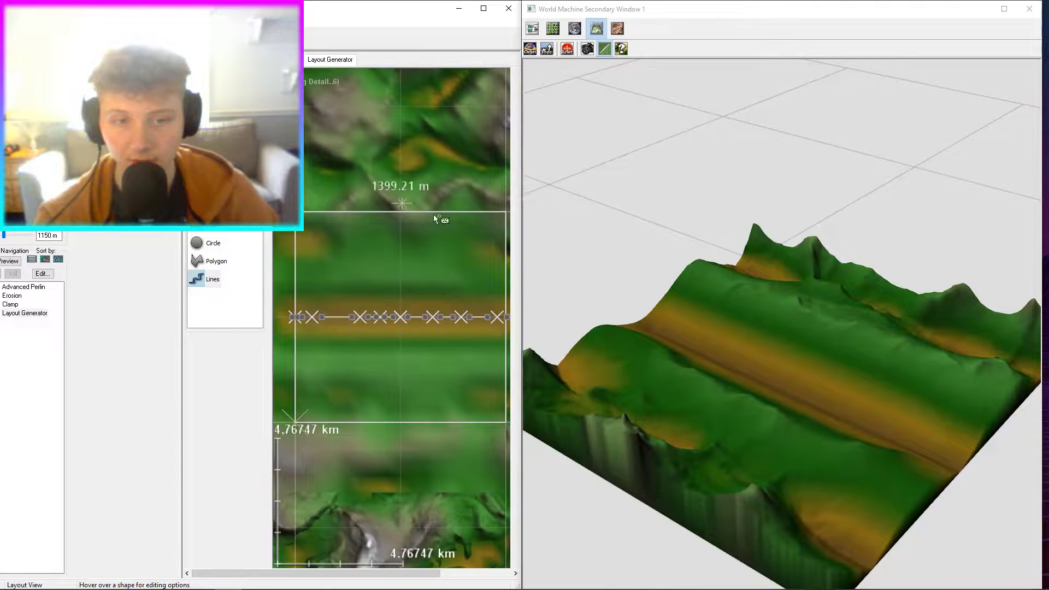
Examine the carved valley from several angles in the 3D preview and inspect the line shape in the layout view.
drag(724, 295, 654, 352)
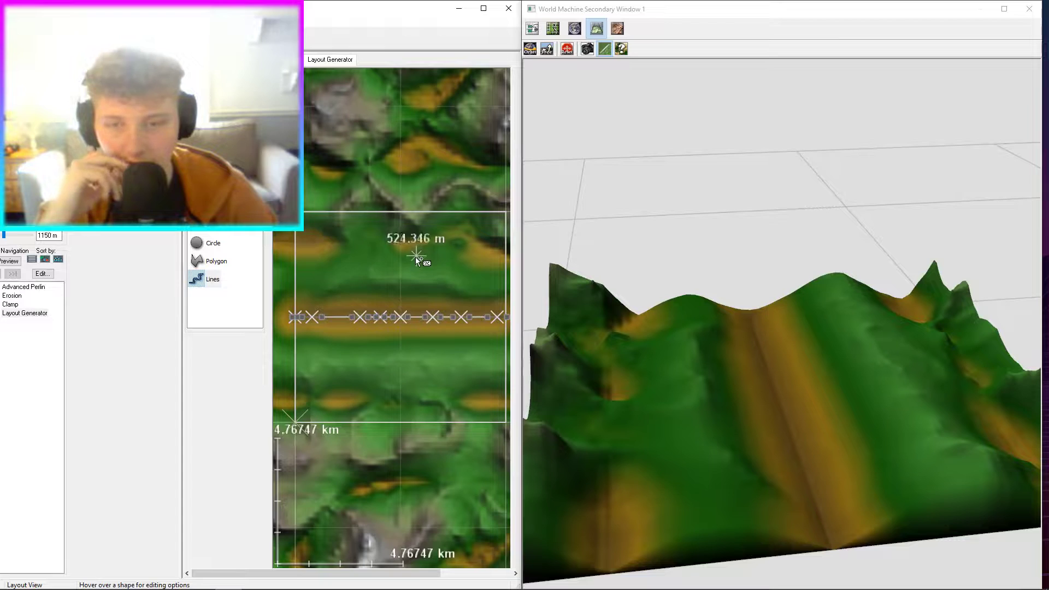
scroll(408, 261, down, 1)
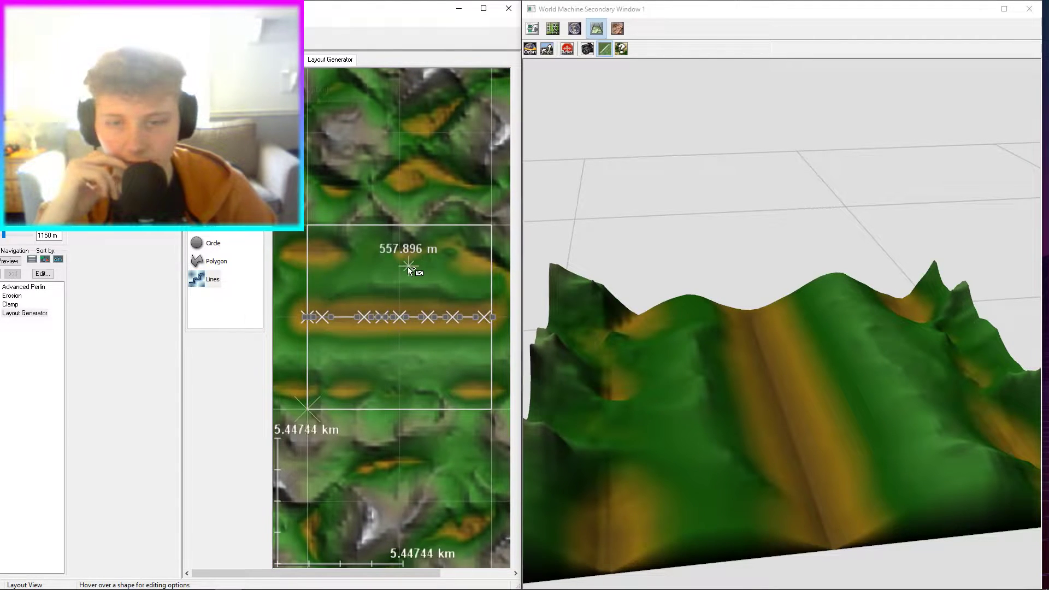
scroll(388, 279, down, 2)
middle_drag(383, 280, 363, 281)
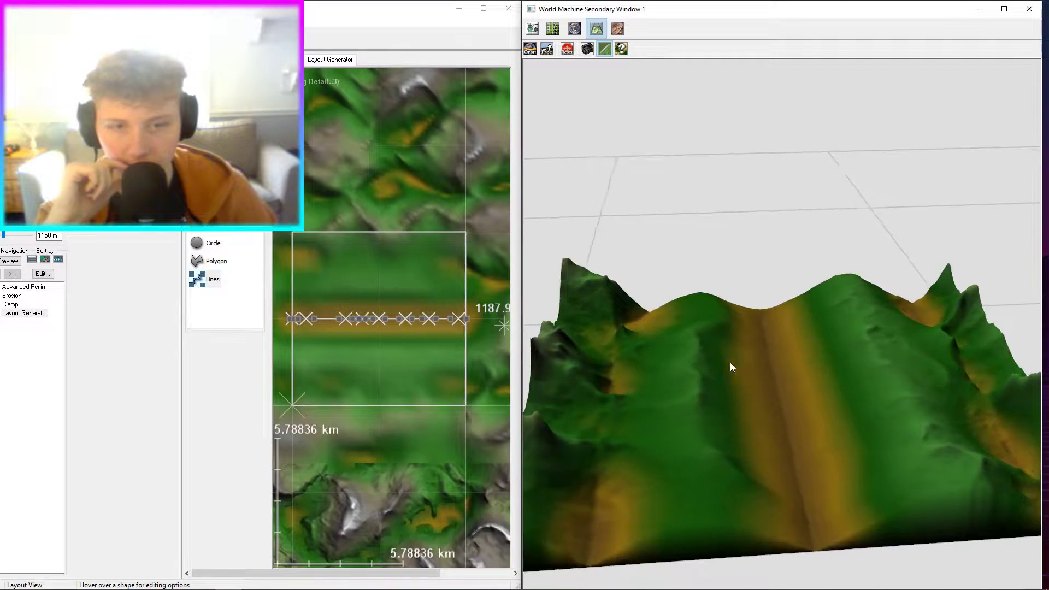
drag(730, 363, 706, 314)
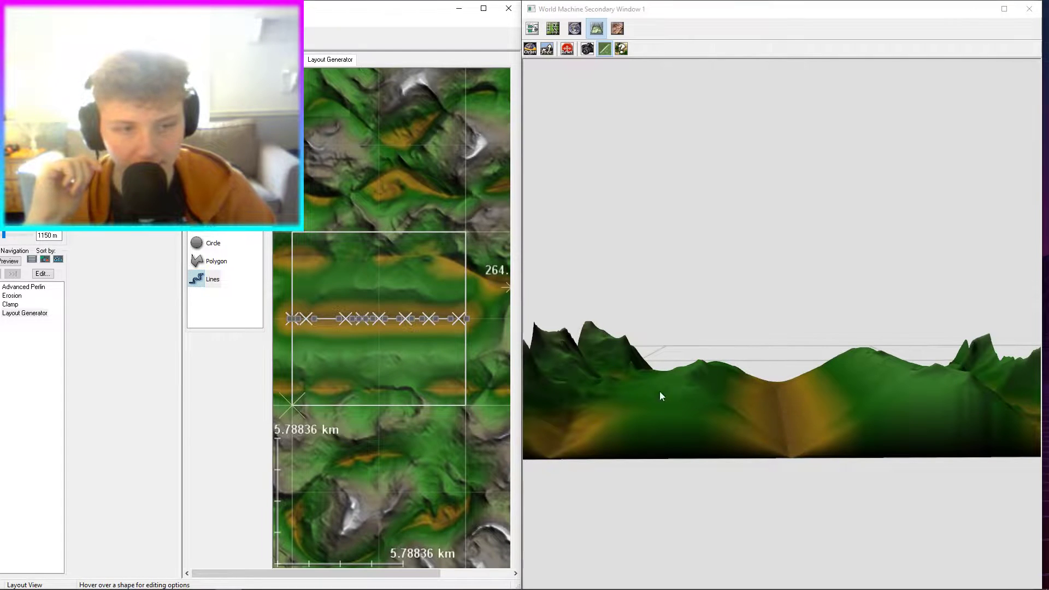
drag(754, 393, 766, 422)
click(211, 225)
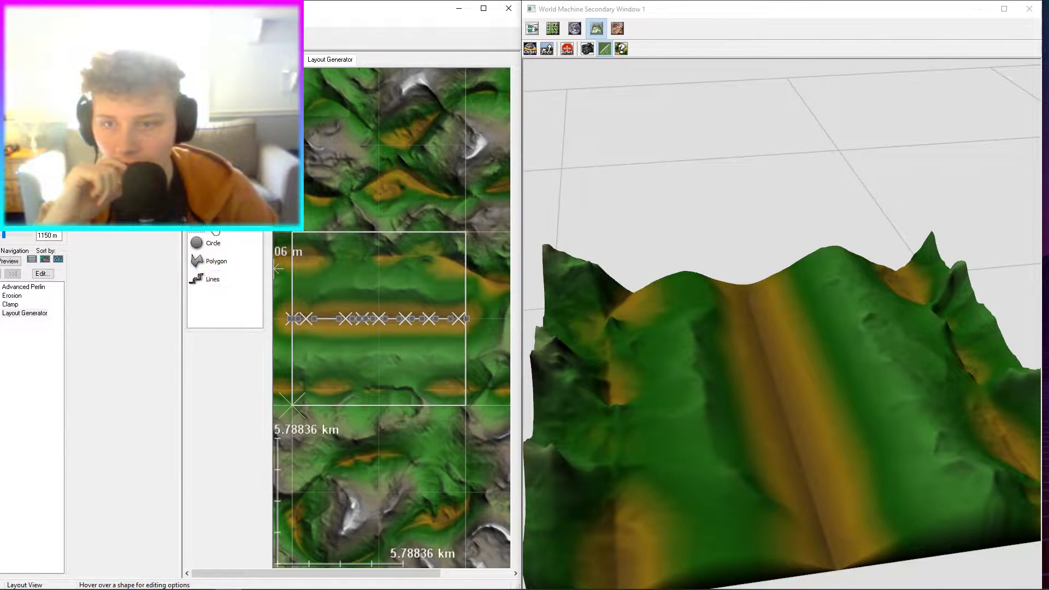
scroll(293, 318, up, 5)
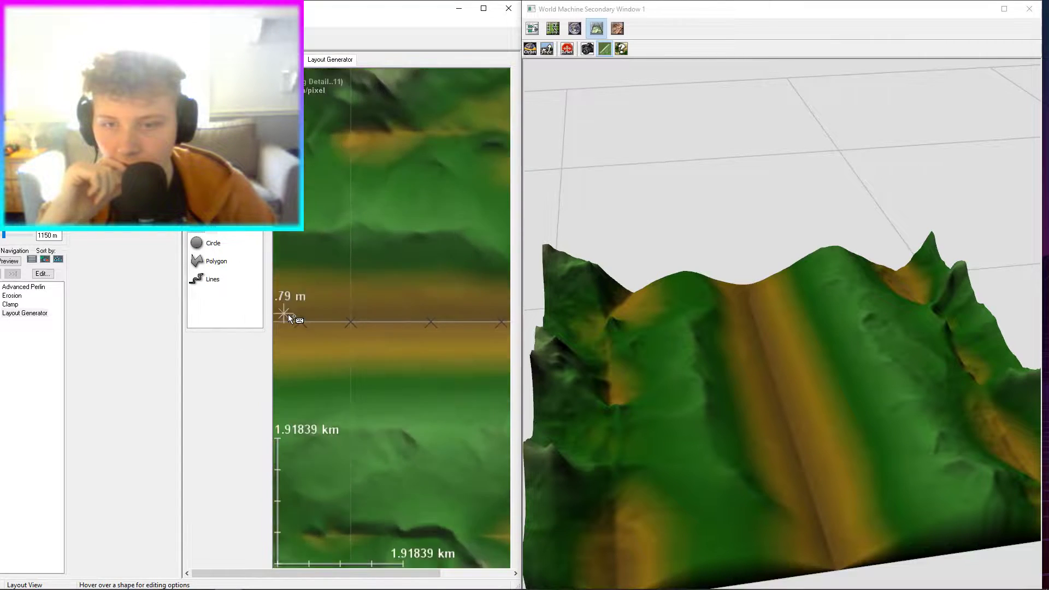
scroll(346, 281, up, 4)
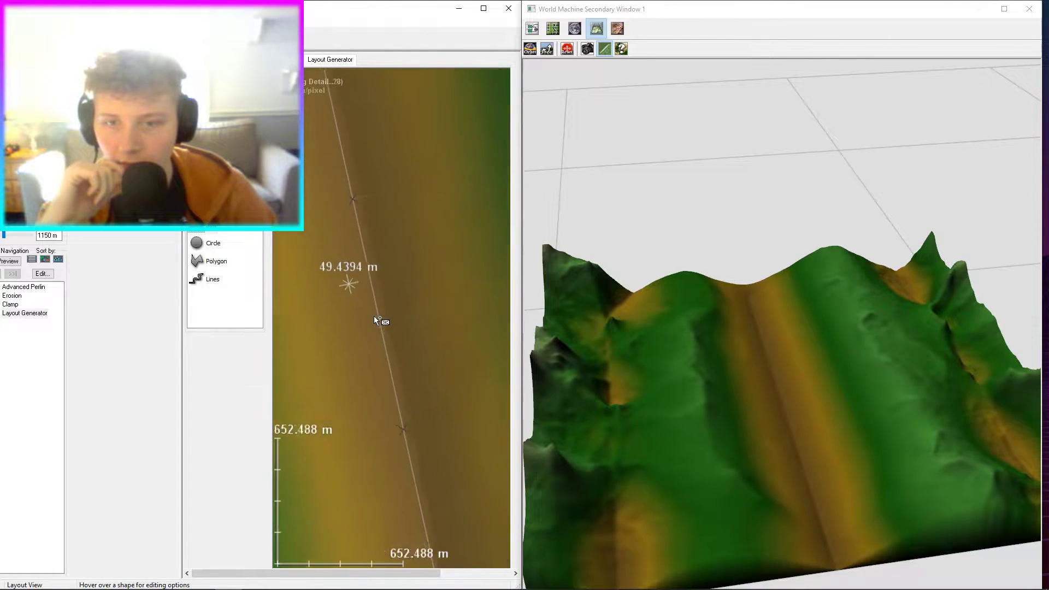
scroll(375, 316, down, 4)
scroll(374, 316, down, 6)
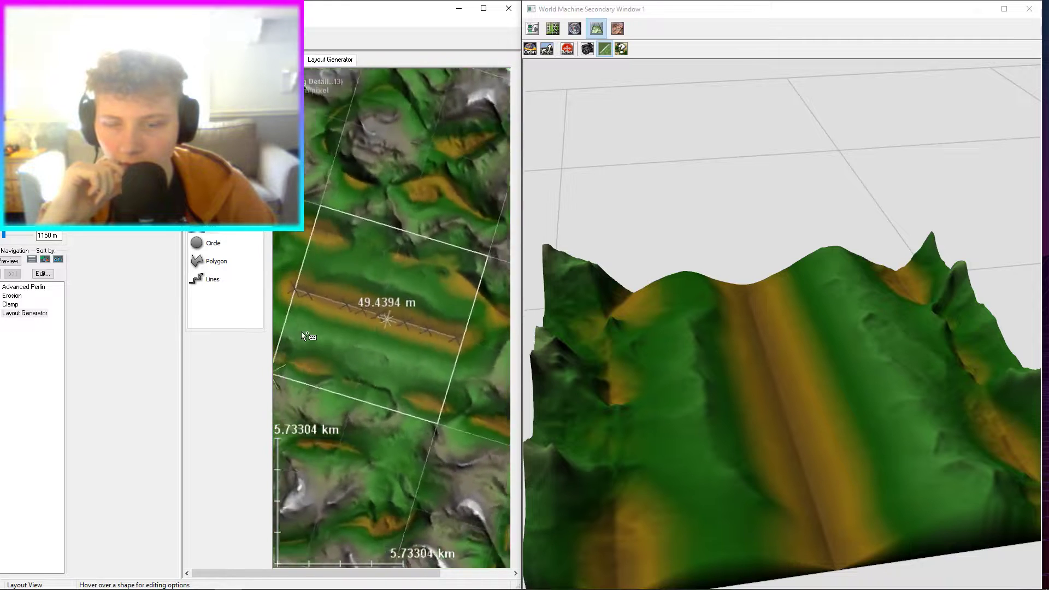
scroll(352, 345, down, 3)
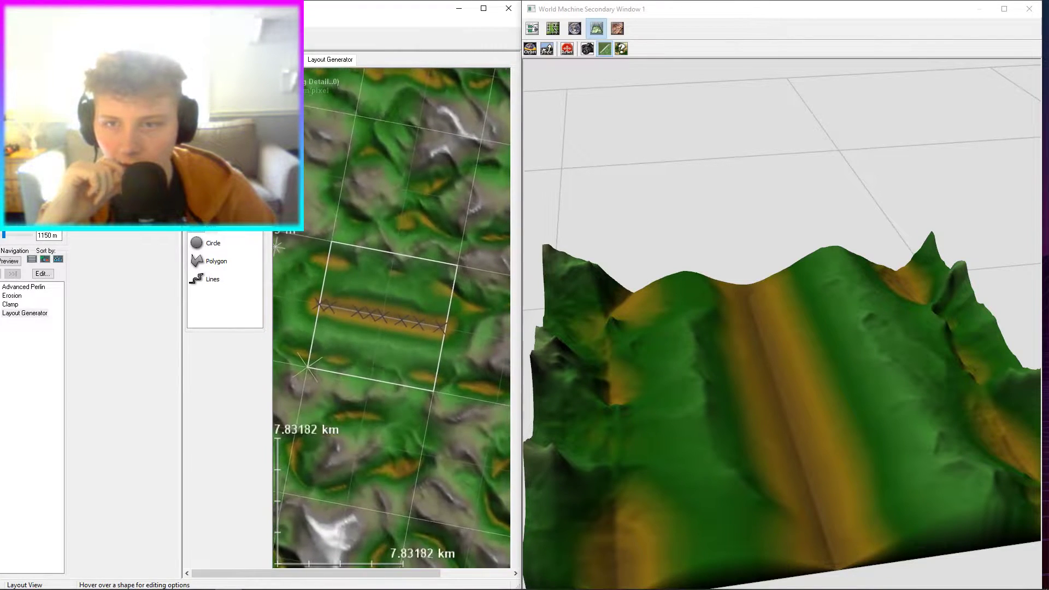
double_click(375, 315)
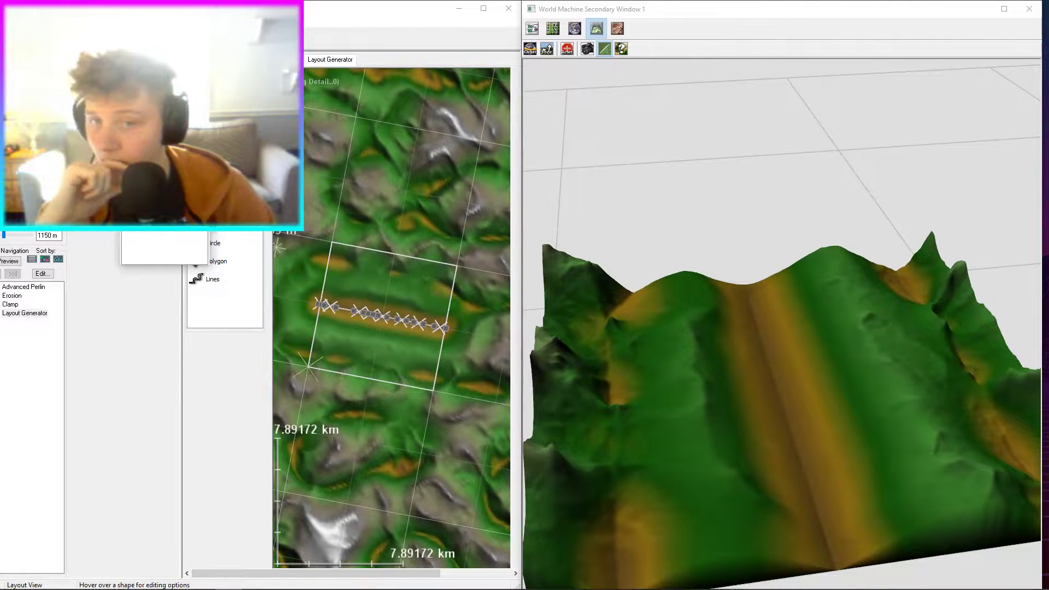
key(Escape)
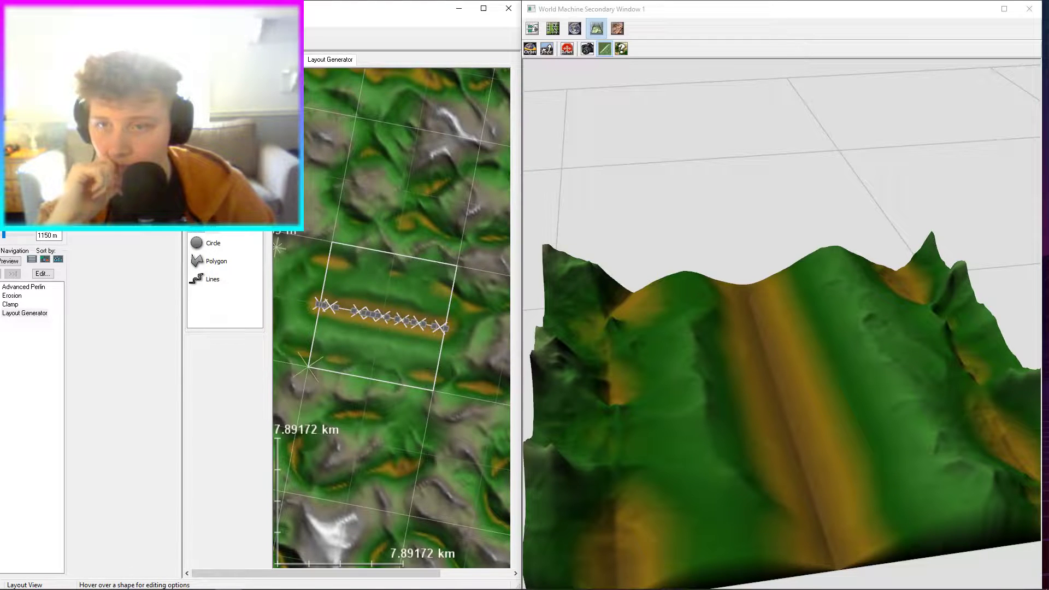
mouse_move(382, 316)
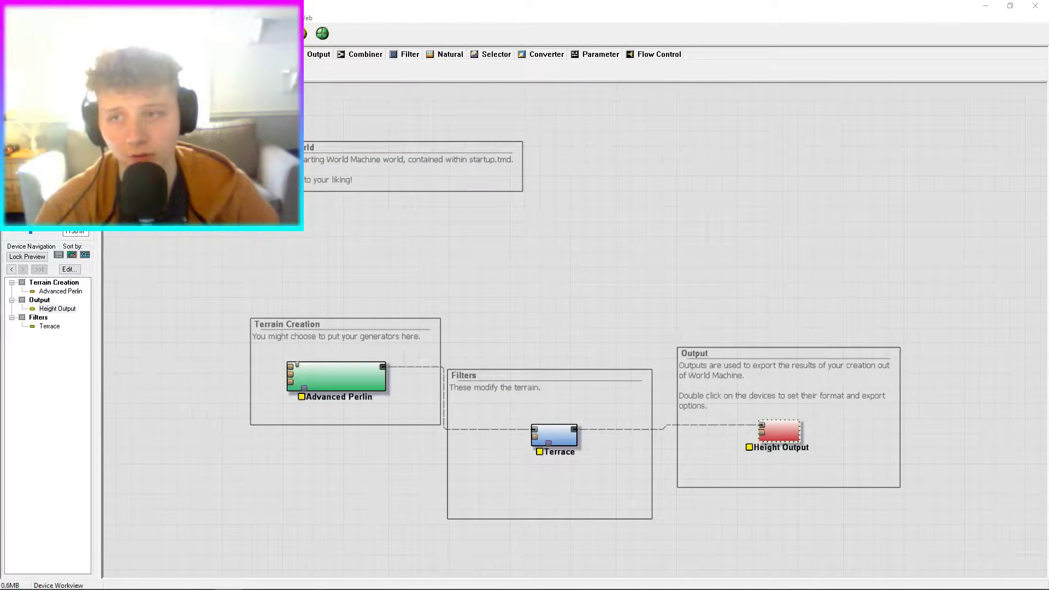
Open the StraightOfDeath project and apply the Experimental-BasicPerlin preset to its Advanced Perlin generator with a 4 km feature scale.
key(ctrl+o)
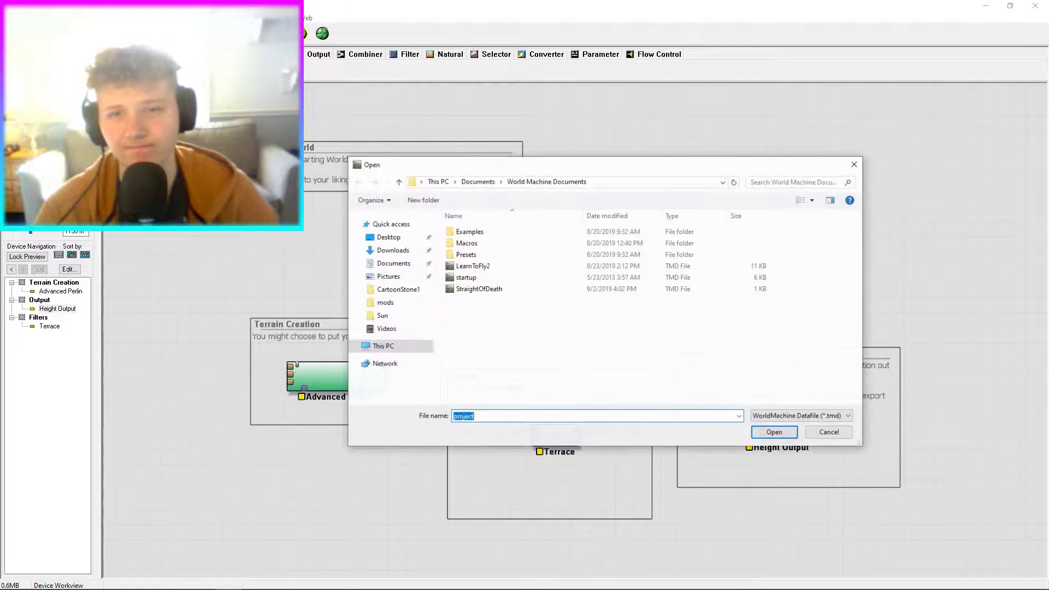
double_click(470, 288)
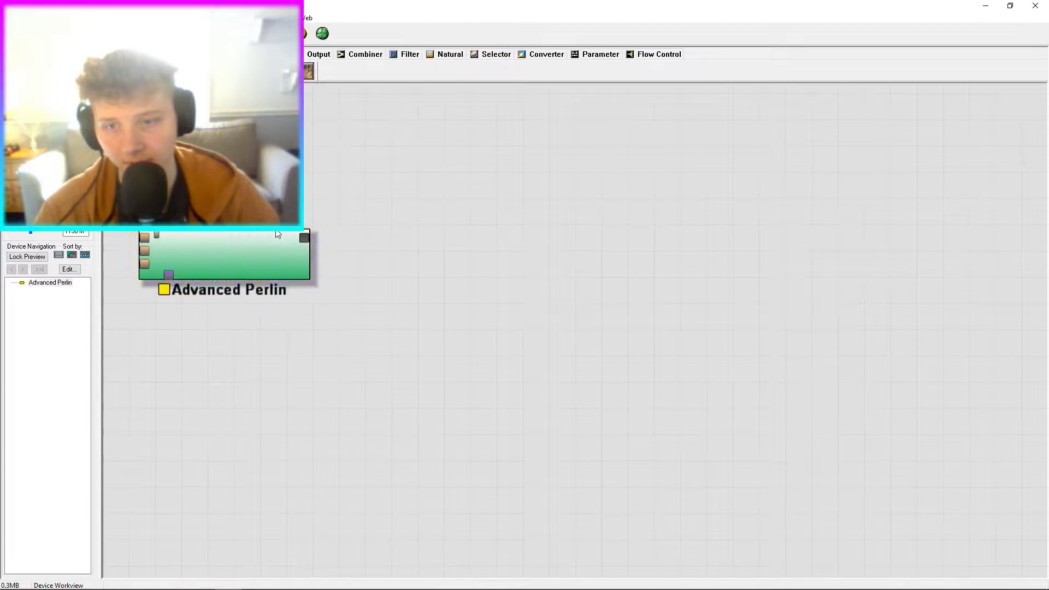
double_click(270, 266)
click(602, 203)
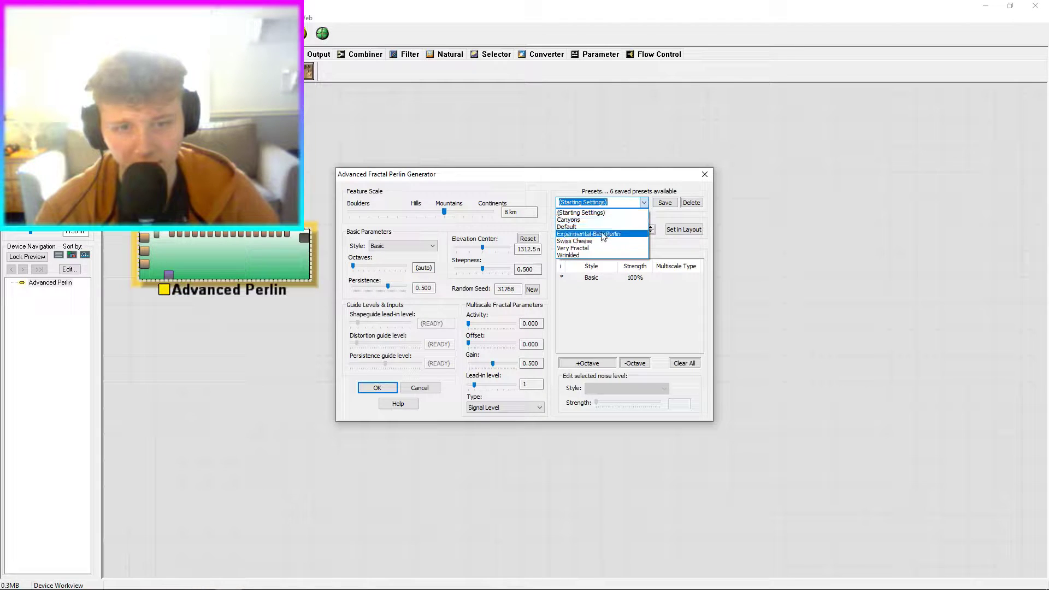
click(605, 234)
drag(444, 212, 435, 211)
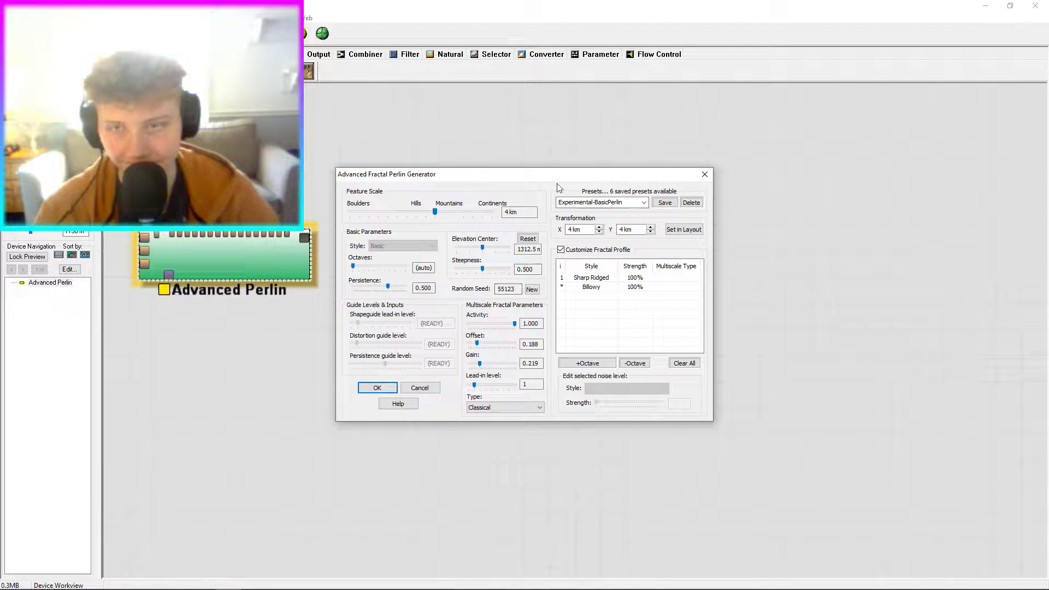
click(378, 388)
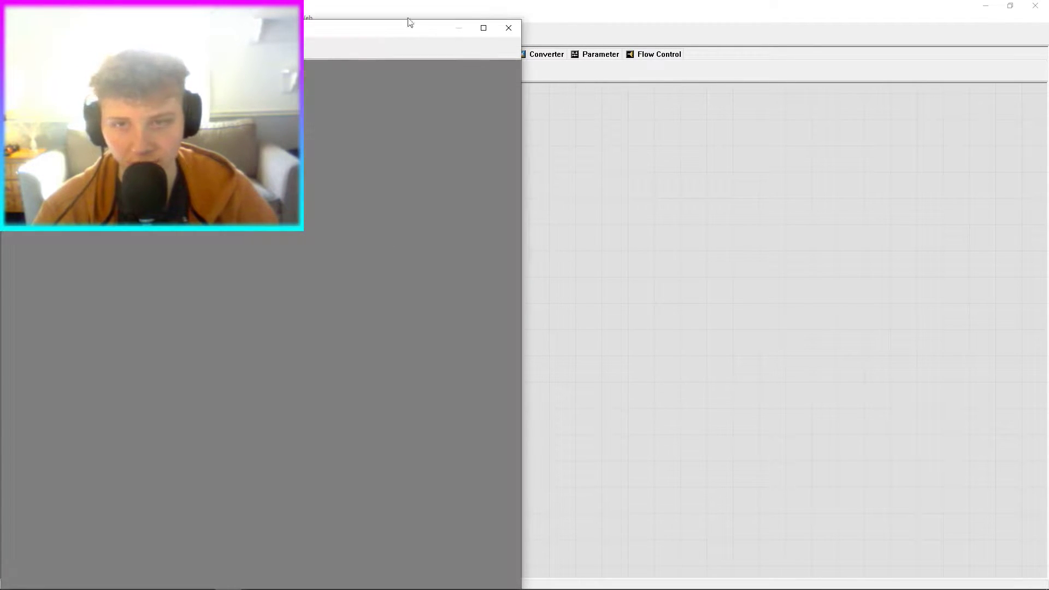
Restore the main window from full screen and arrange it side by side with the secondary window, each about half the screen wide.
click(1011, 6)
drag(606, 33, 592, 19)
drag(785, 147, 498, 142)
drag(421, 30, 1046, 19)
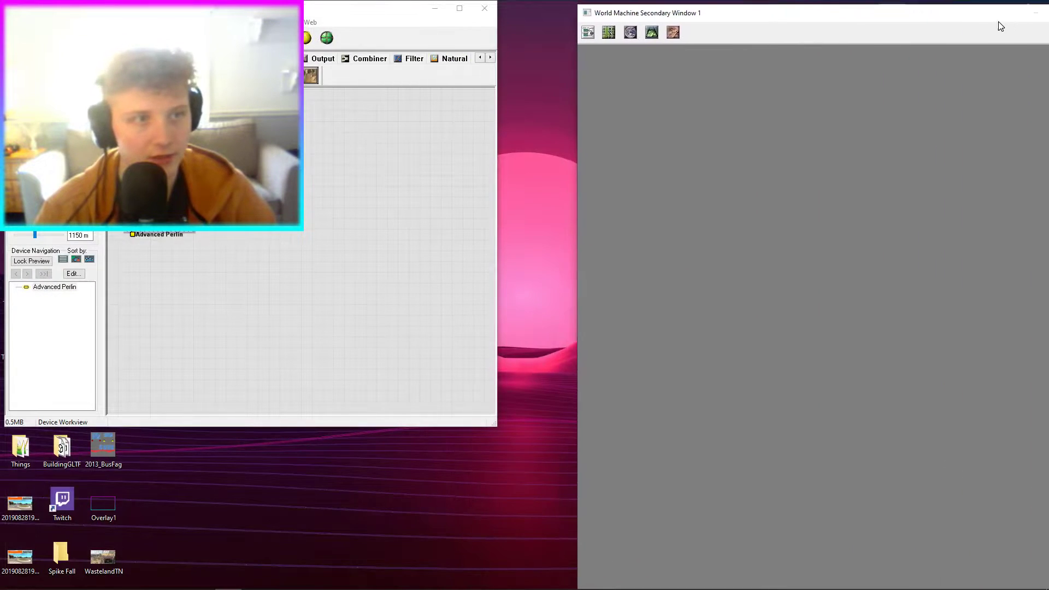
click(498, 223)
drag(499, 224, 528, 223)
drag(351, 428, 368, 574)
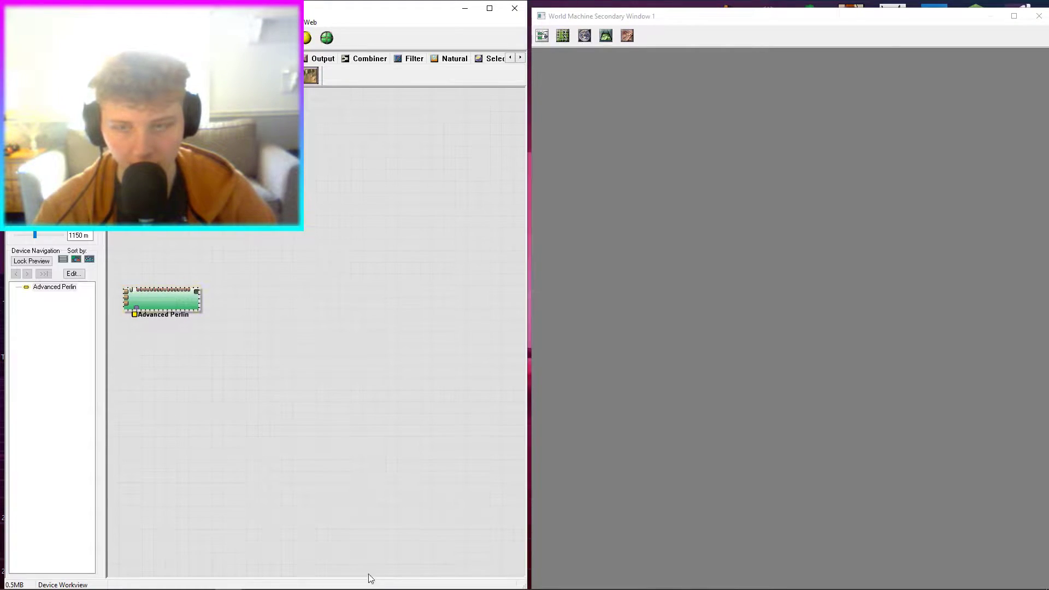
Show the Advanced Perlin terrain in the secondary window's 3D view, leaving the generator's parameters as they are.
double_click(152, 299)
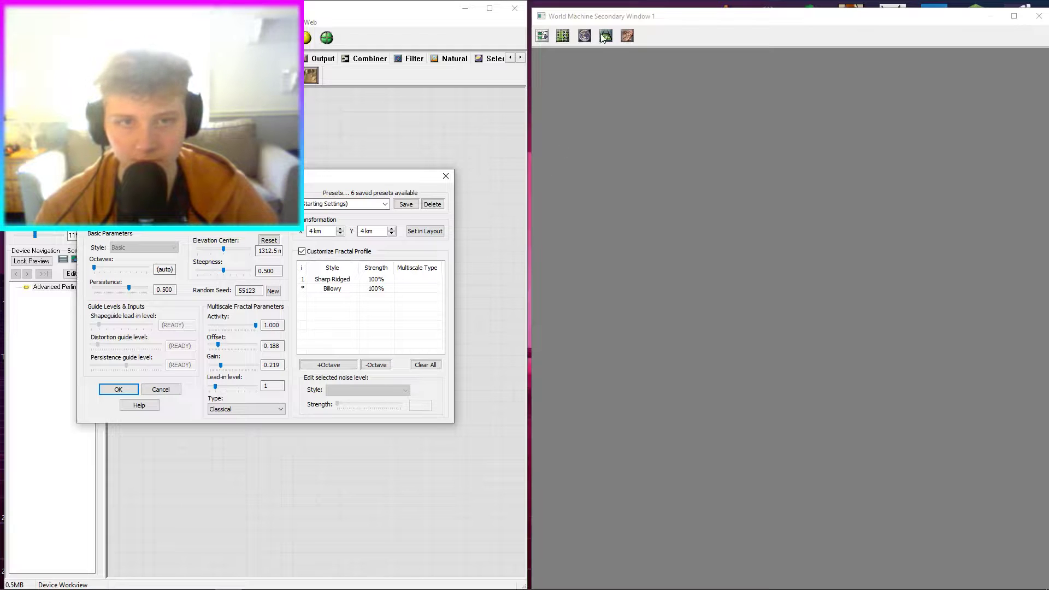
click(118, 389)
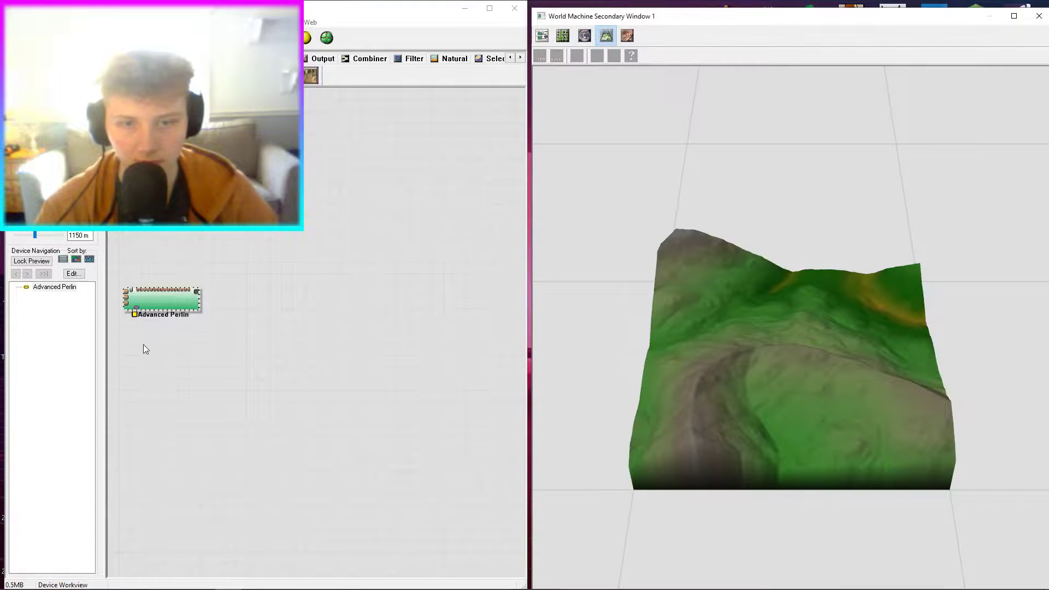
Generate new random seeds for the Advanced Perlin generator until the seed is 41778.
double_click(170, 302)
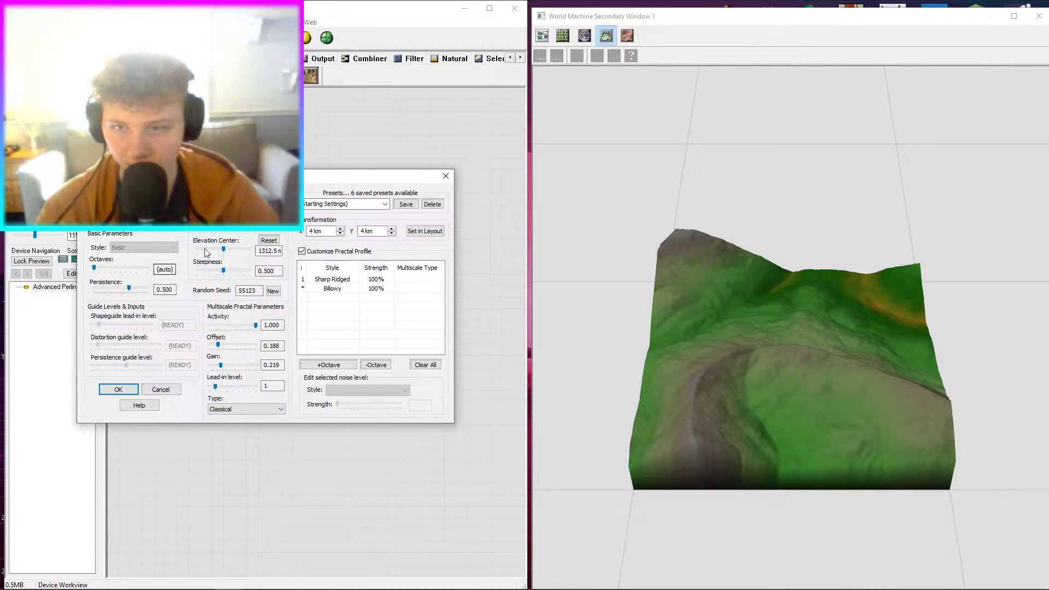
click(273, 291)
click(273, 292)
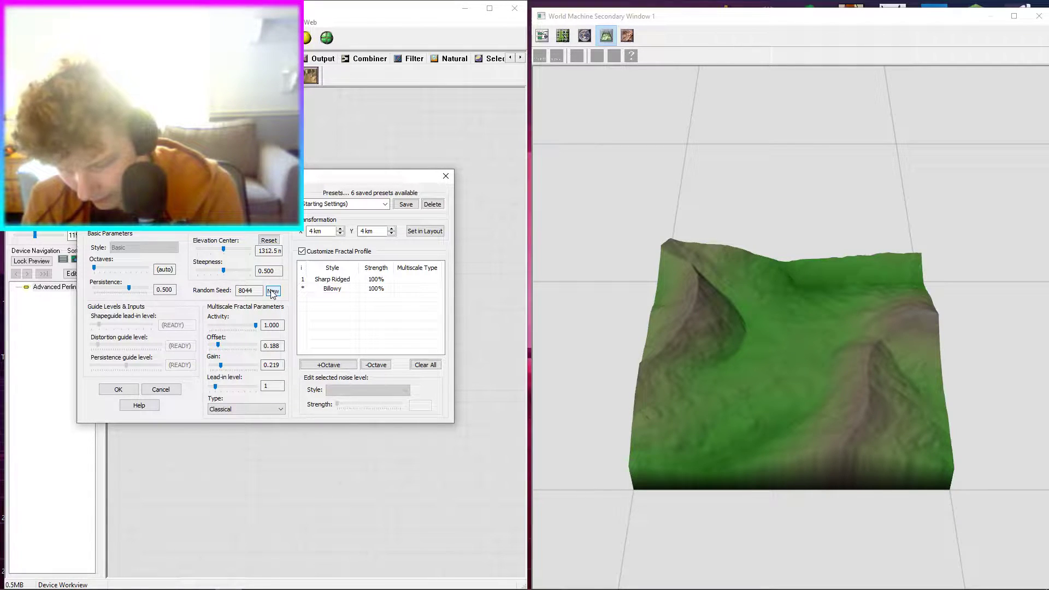
double_click(259, 291)
drag(256, 295, 241, 292)
click(249, 291)
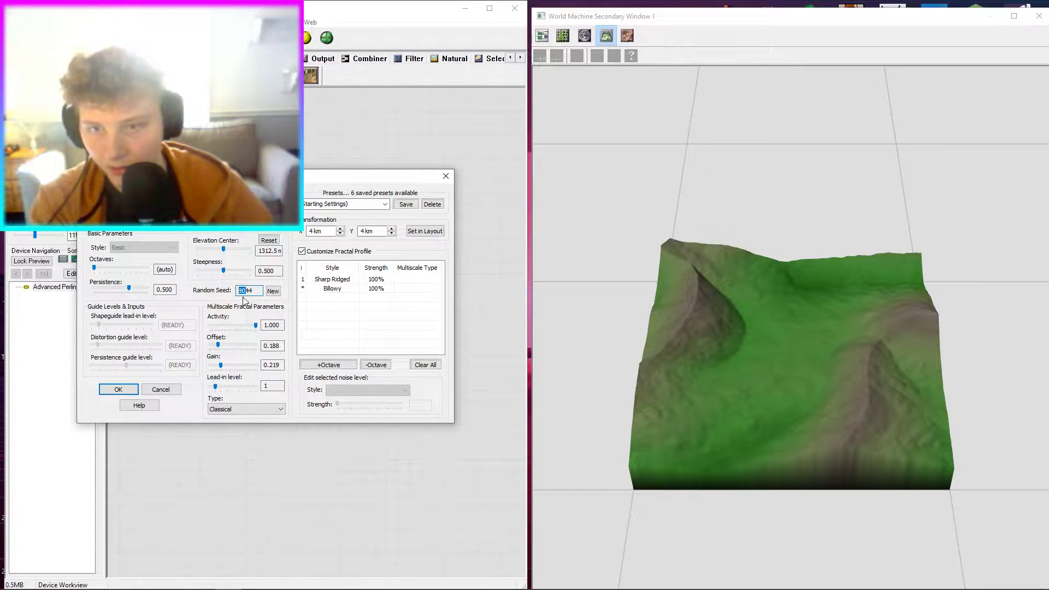
click(271, 292)
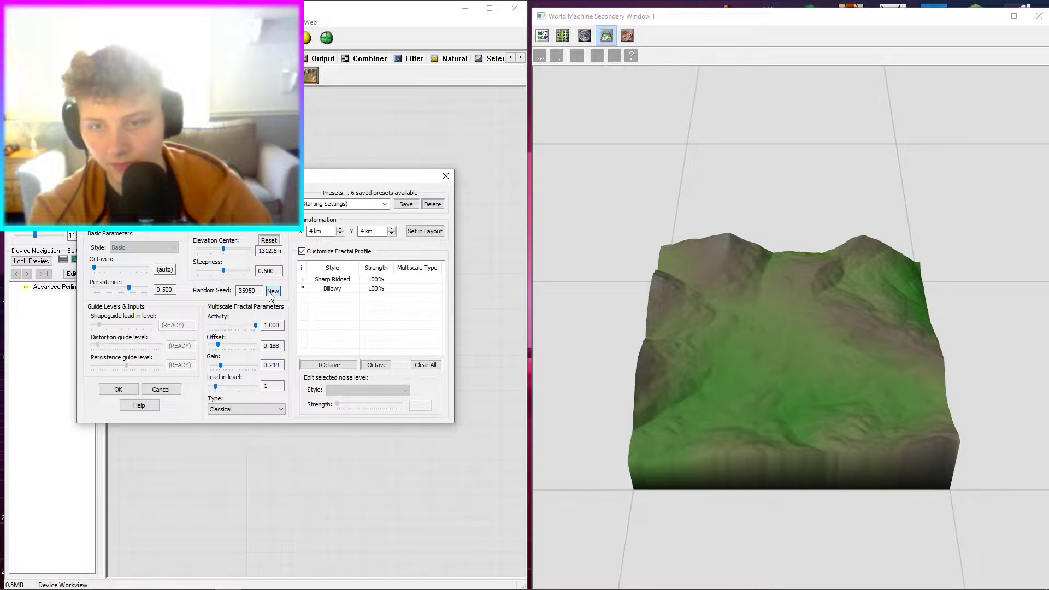
click(269, 293)
click(270, 293)
click(270, 293)
click(272, 292)
click(271, 292)
click(272, 292)
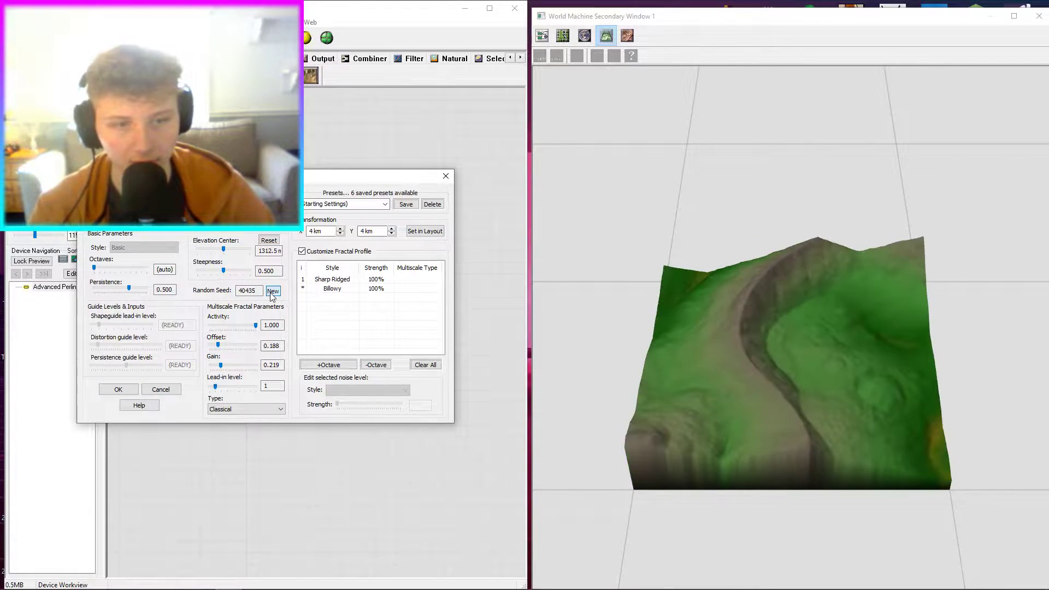
click(272, 292)
click(272, 292)
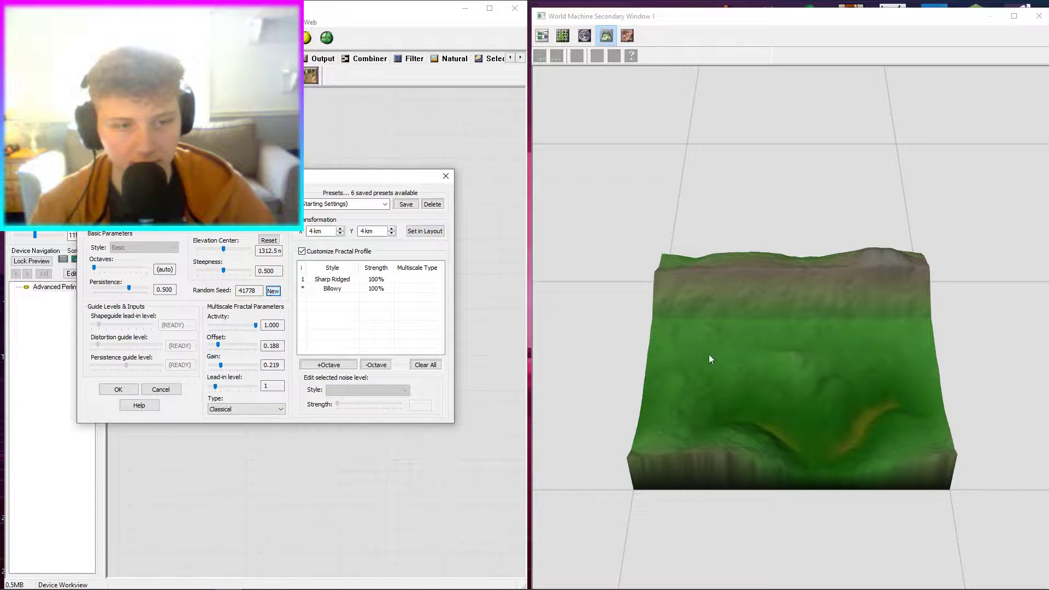
Set the Advanced Perlin offset to 0.250 and accept the generator's settings.
click(260, 291)
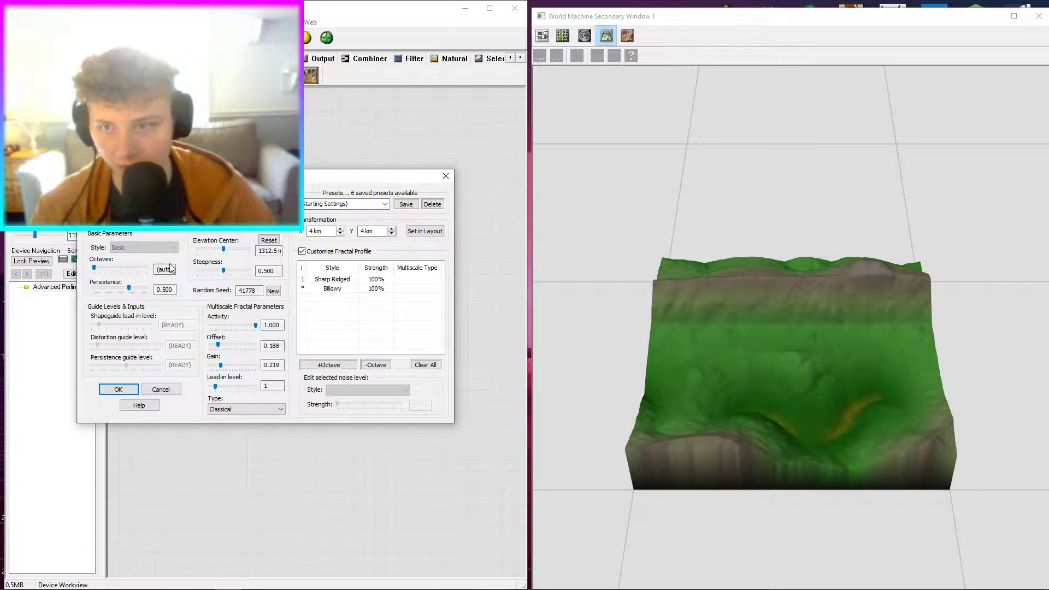
drag(218, 343, 218, 344)
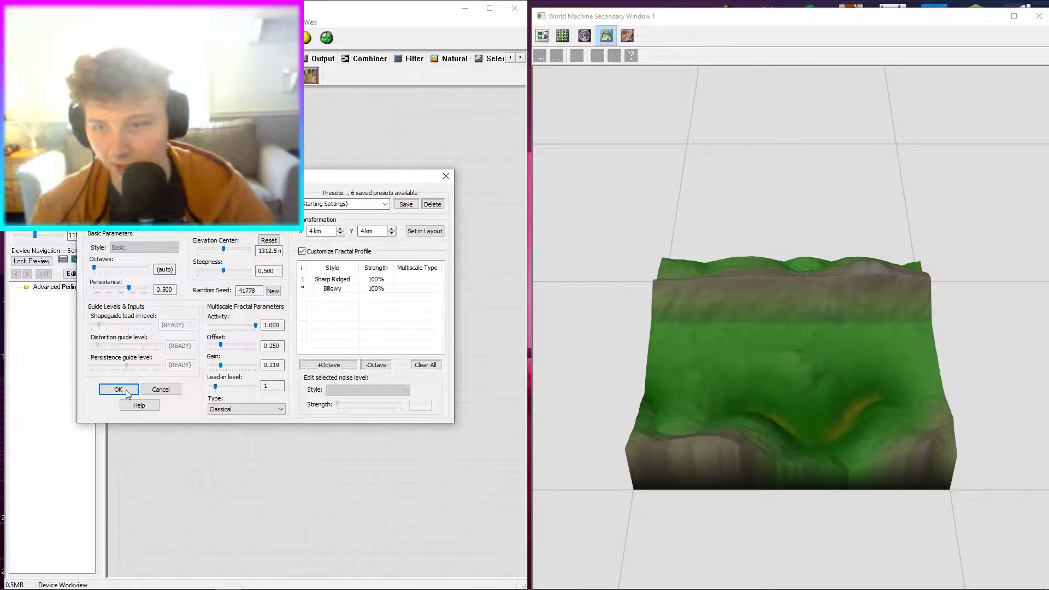
click(127, 390)
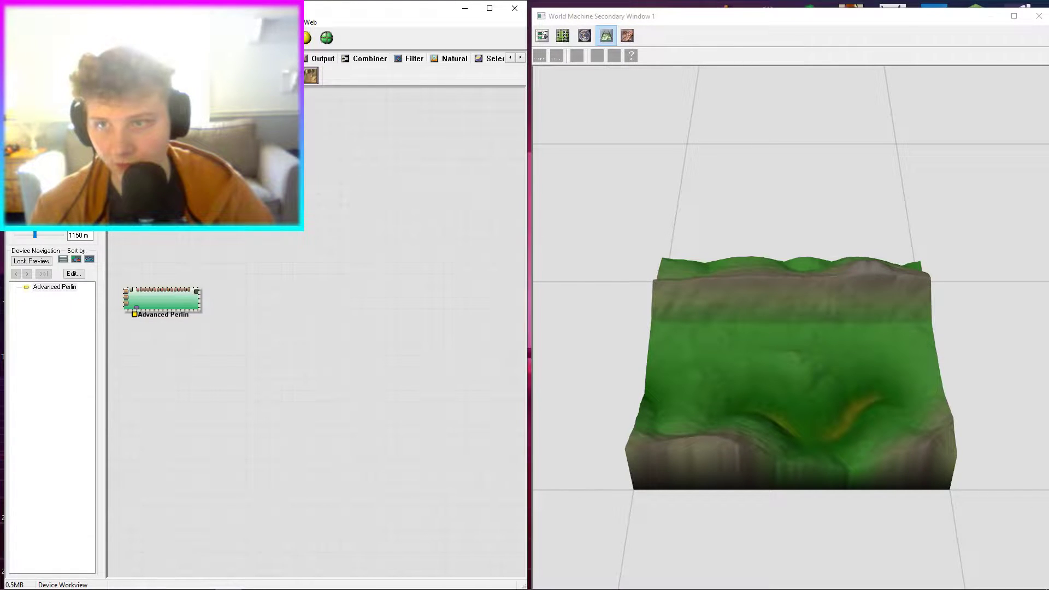
Review the project's render extents, tiling and general settings, and check the preview resolution options without changing anything.
click(134, 38)
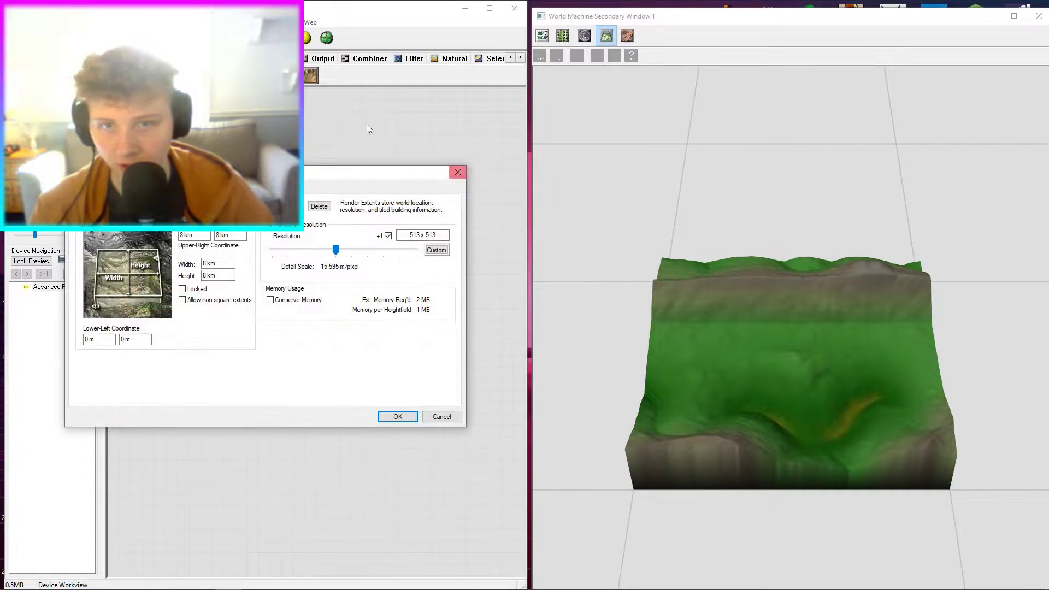
click(176, 188)
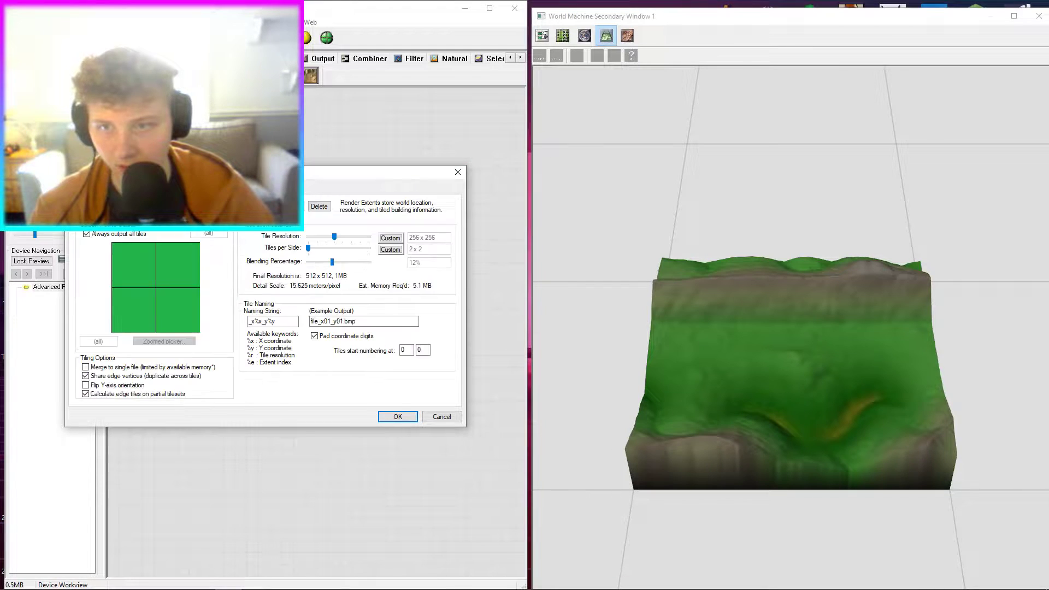
click(92, 189)
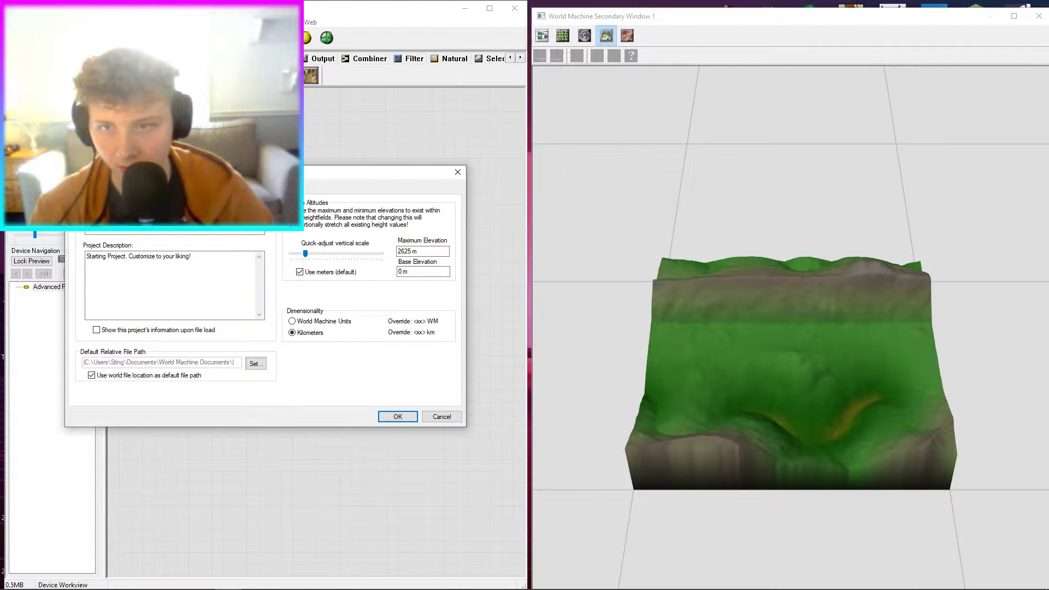
click(134, 188)
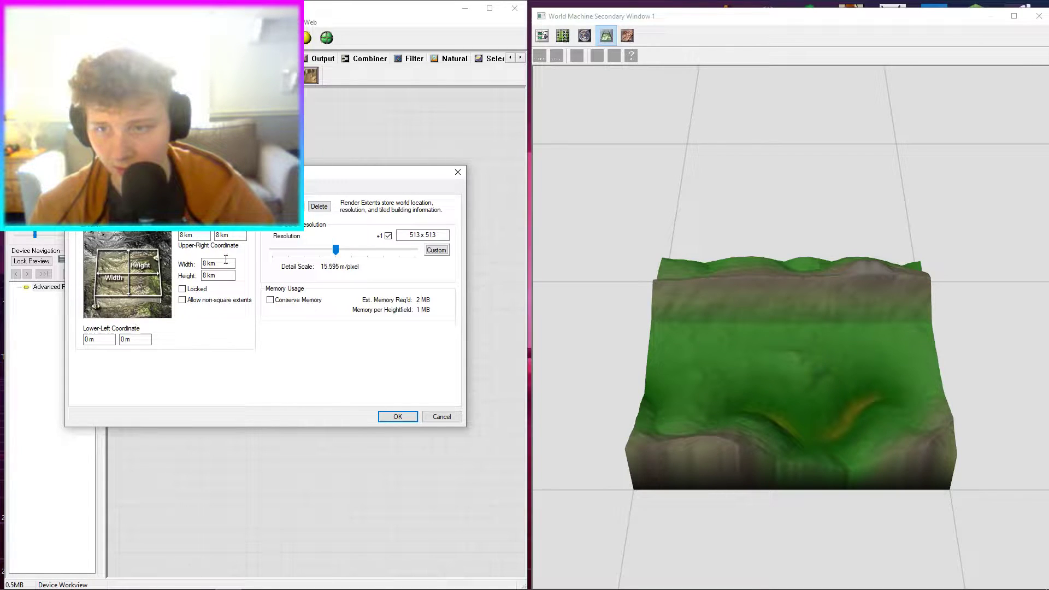
click(458, 172)
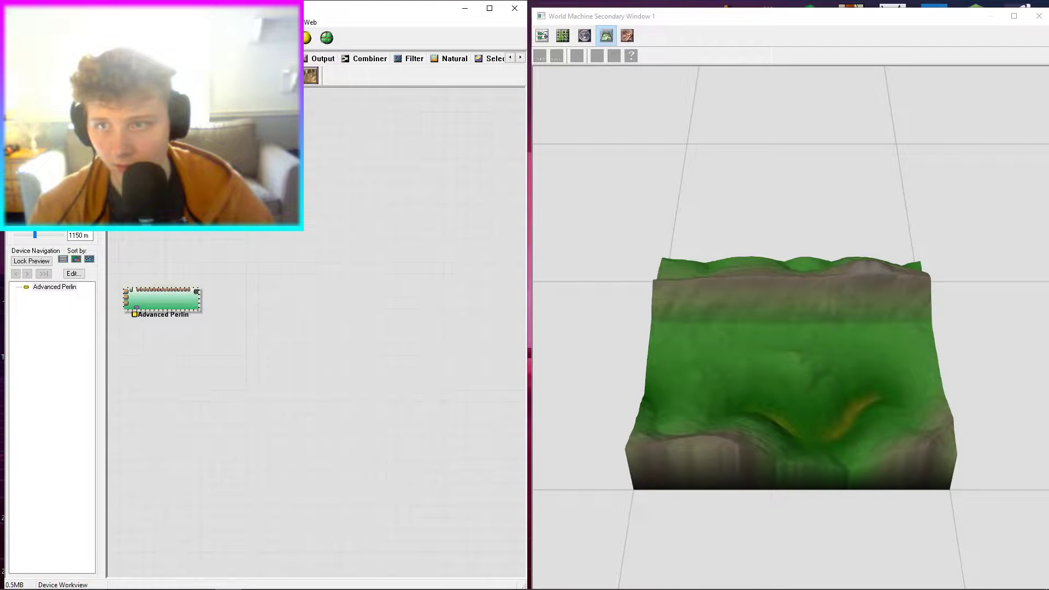
click(241, 46)
click(191, 208)
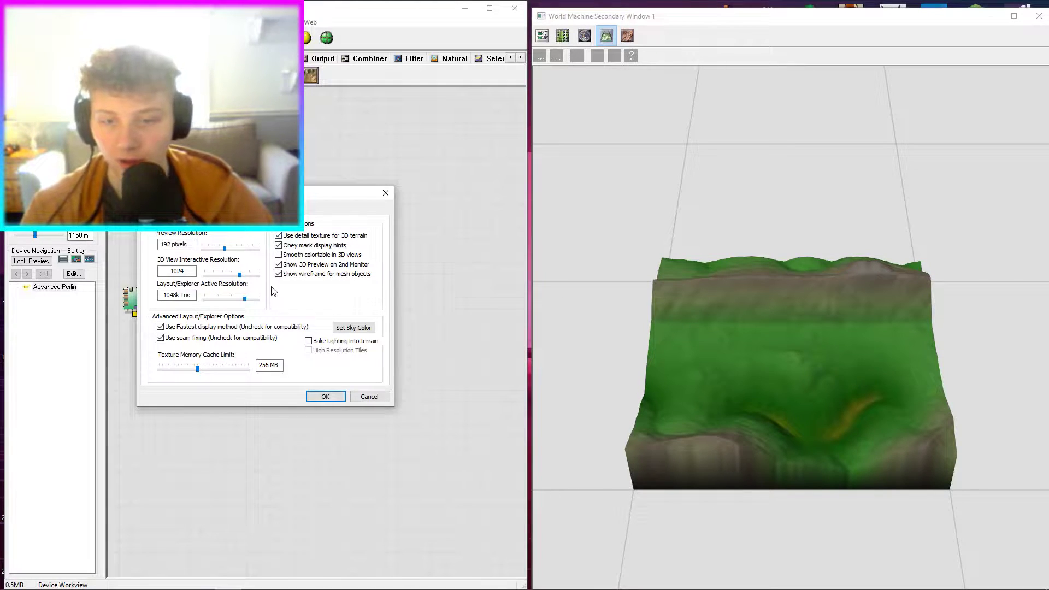
click(369, 397)
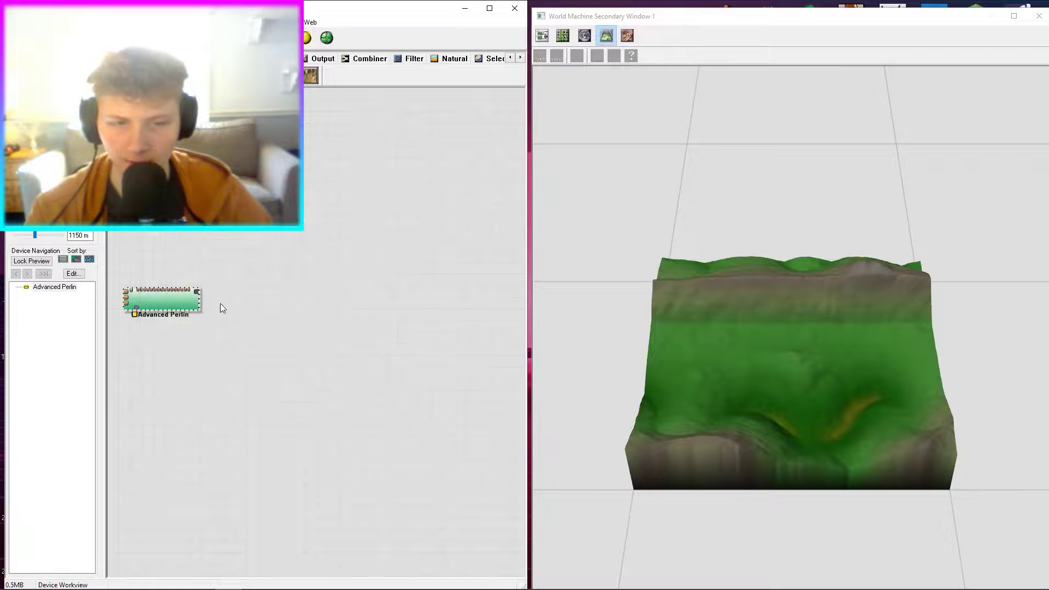
Raise the Advanced Perlin generator's gain to 0.344.
click(708, 315)
click(324, 216)
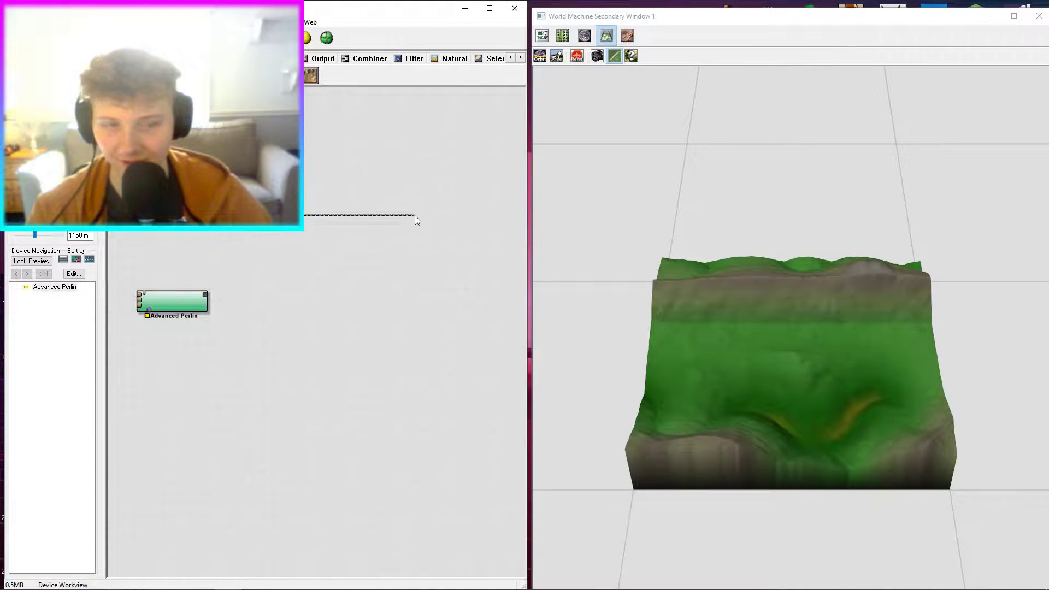
click(659, 305)
drag(657, 300, 624, 281)
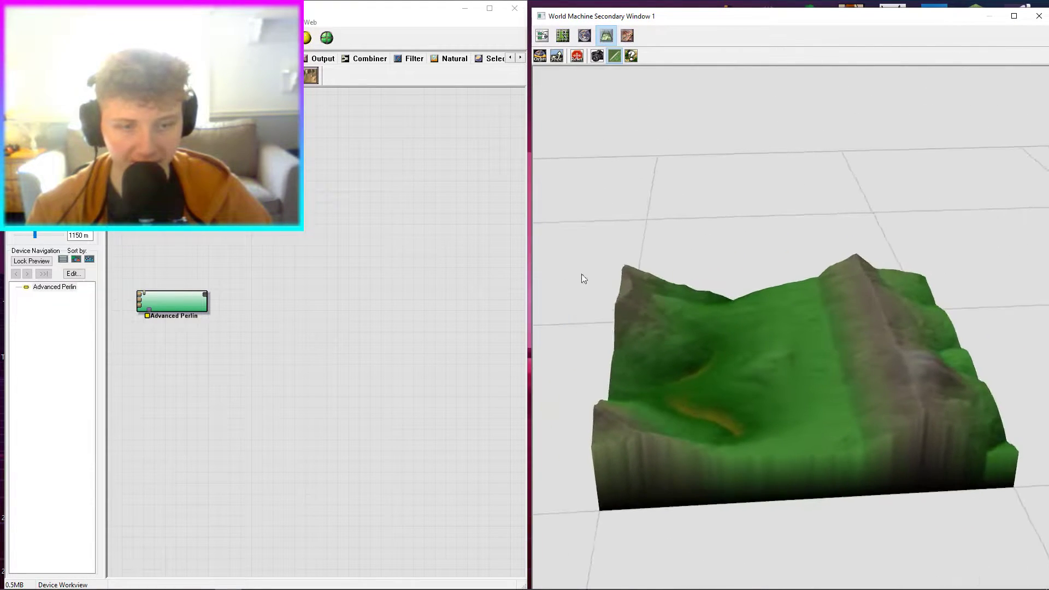
double_click(181, 313)
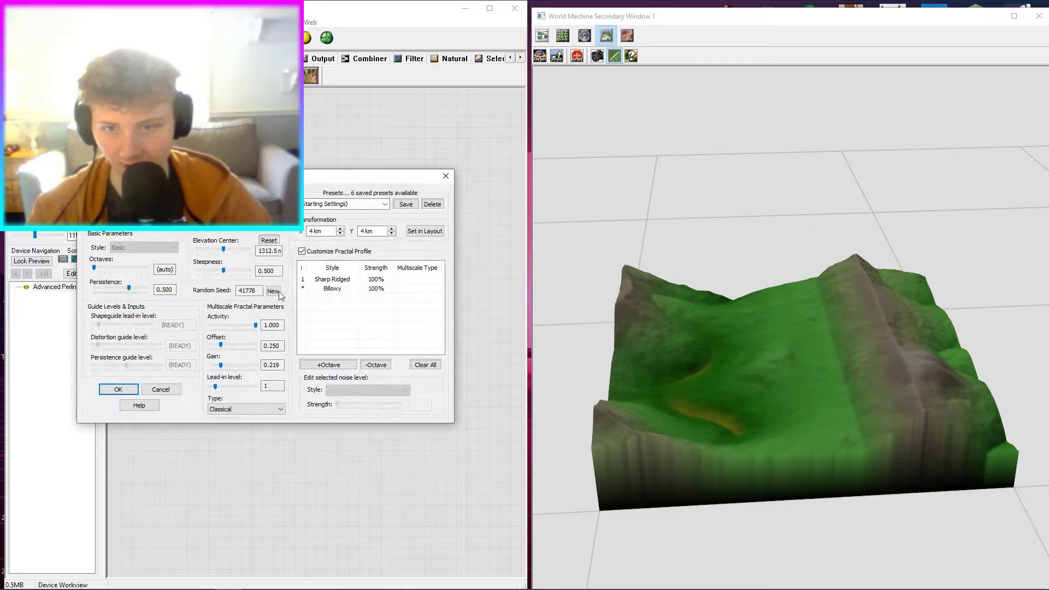
drag(221, 365, 224, 365)
Regenerate the Advanced Perlin random seed until 54899 gives a straight valley between two ridges, and accept the settings.
click(272, 291)
click(272, 291)
click(272, 291)
click(272, 291)
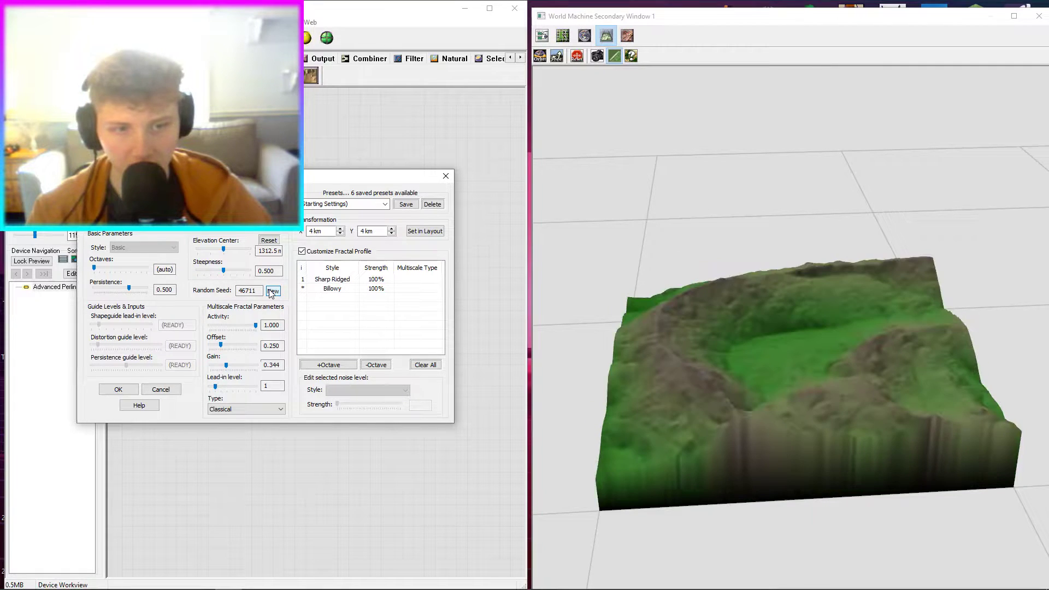
click(272, 292)
click(273, 292)
click(272, 291)
click(273, 291)
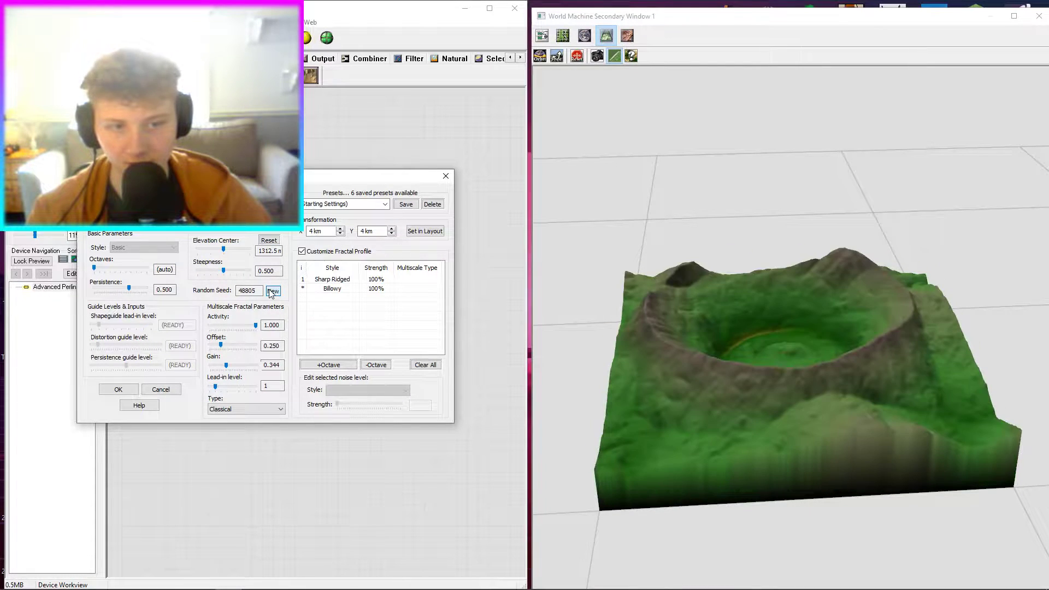
click(273, 291)
click(273, 292)
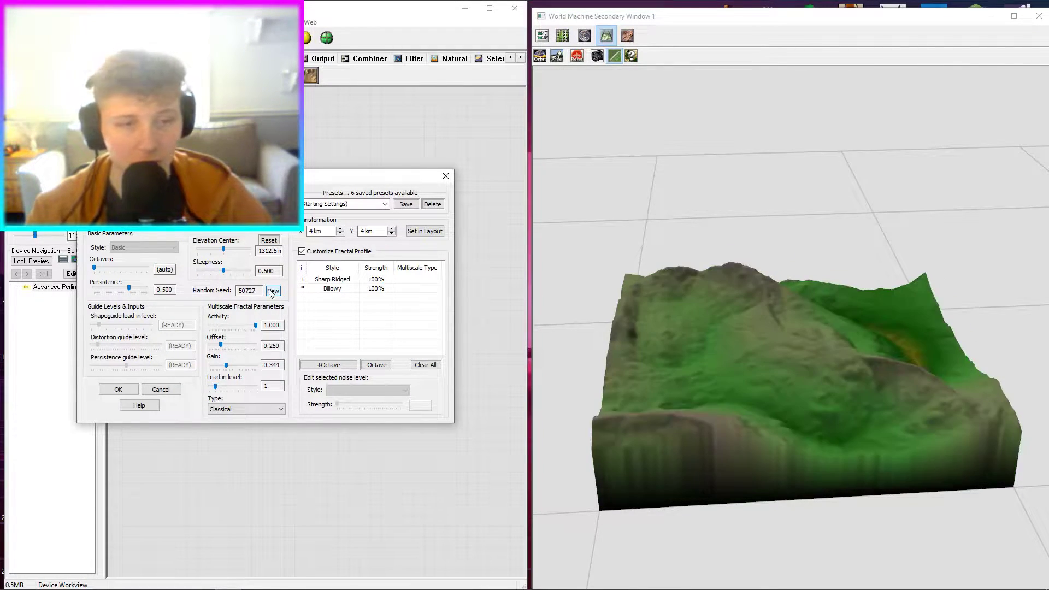
click(273, 291)
click(272, 292)
click(273, 291)
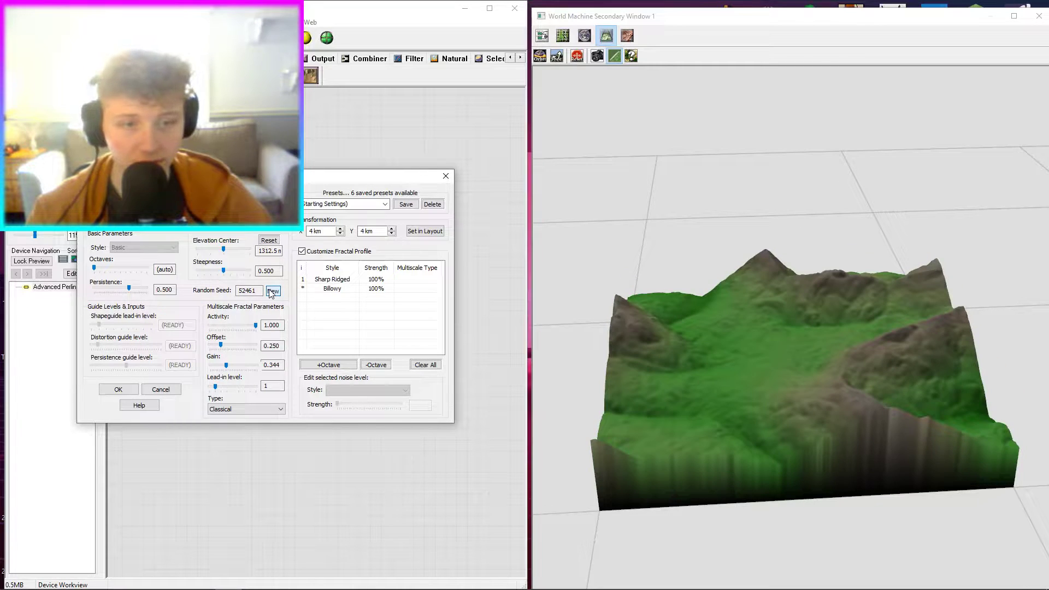
click(273, 292)
click(273, 291)
click(273, 292)
click(273, 291)
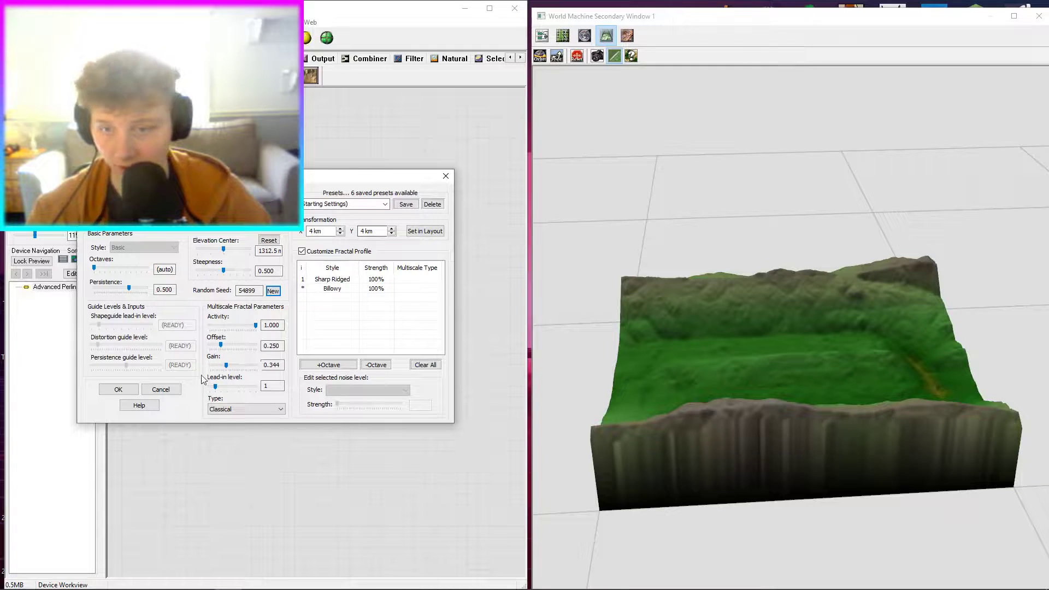
click(131, 390)
Add a Clamp device beside the Advanced Perlin generator and connect the generator's output to its input.
drag(549, 353, 645, 347)
drag(966, 386, 659, 281)
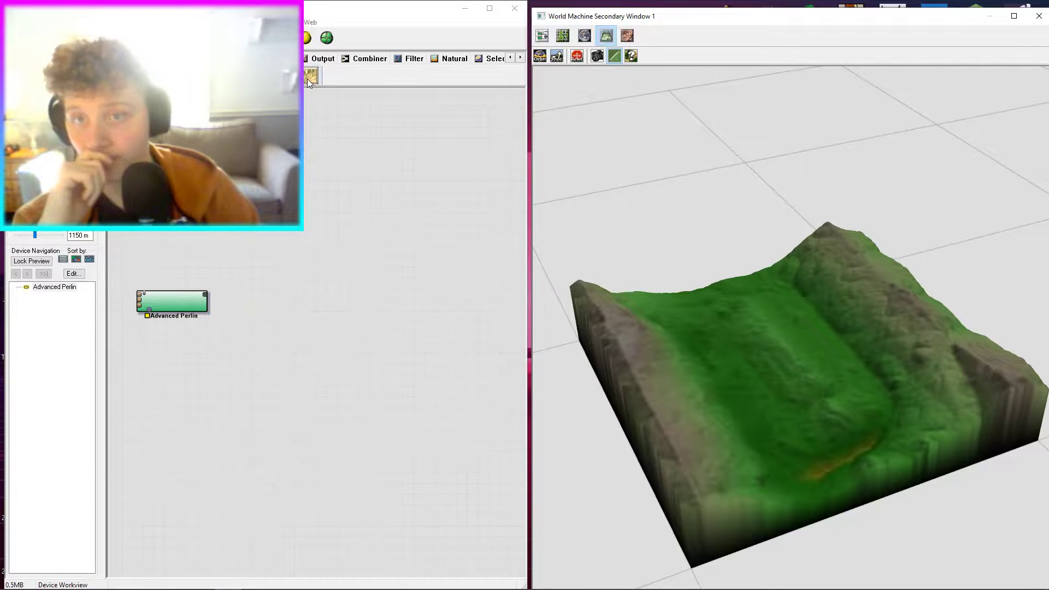
click(296, 319)
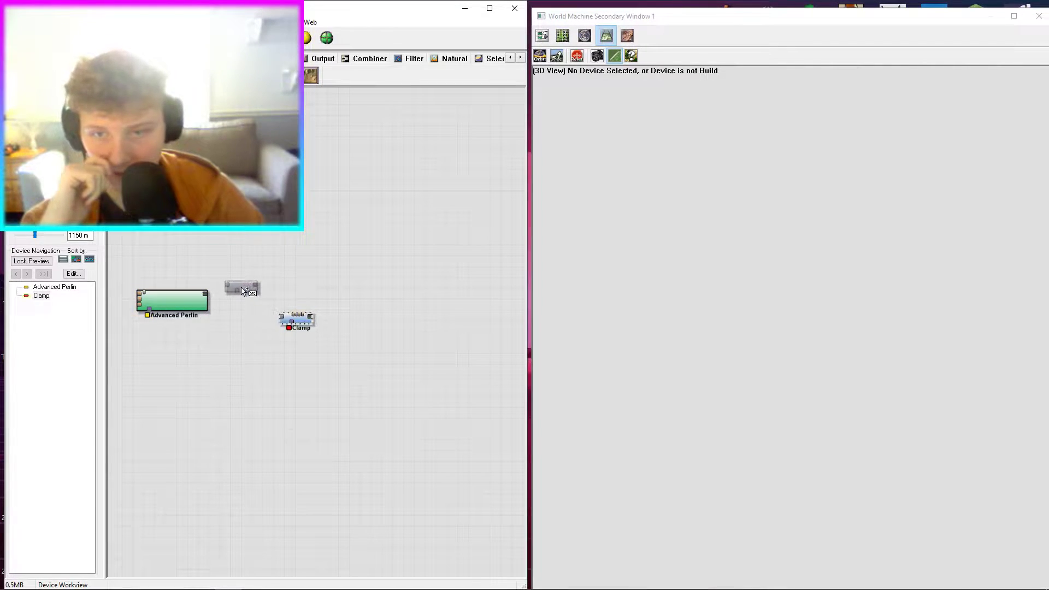
drag(205, 294, 276, 306)
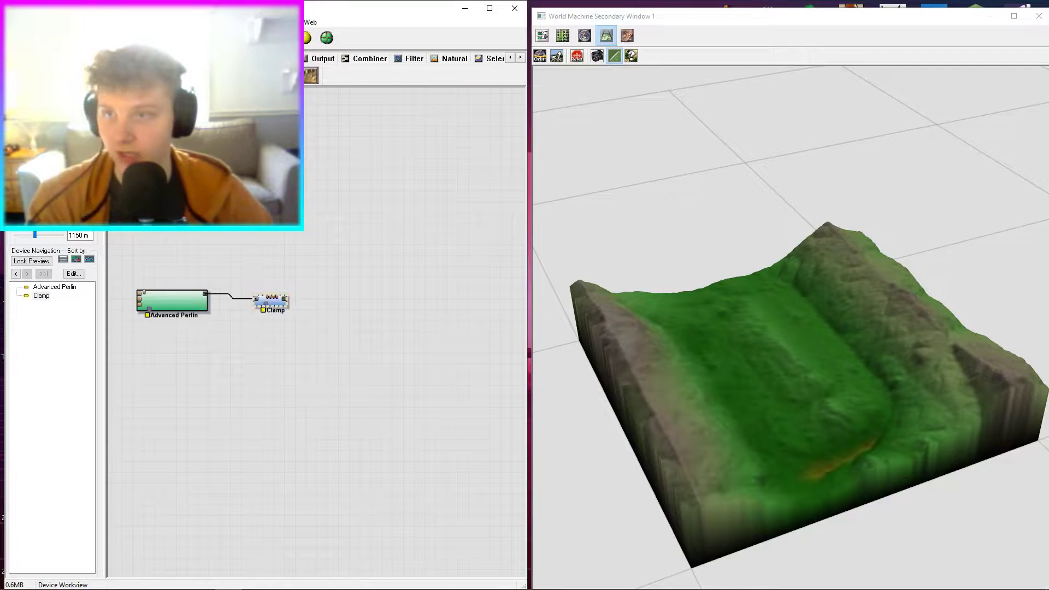
Turn on Normalize Input for the Clamp device and raise its lower limit to 288.75 m.
double_click(270, 301)
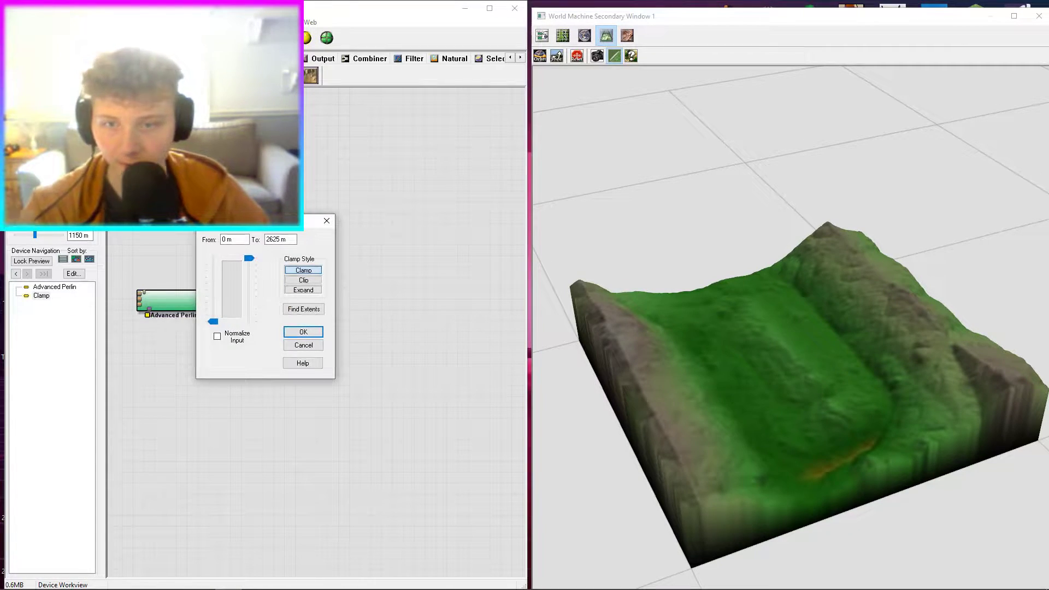
click(236, 342)
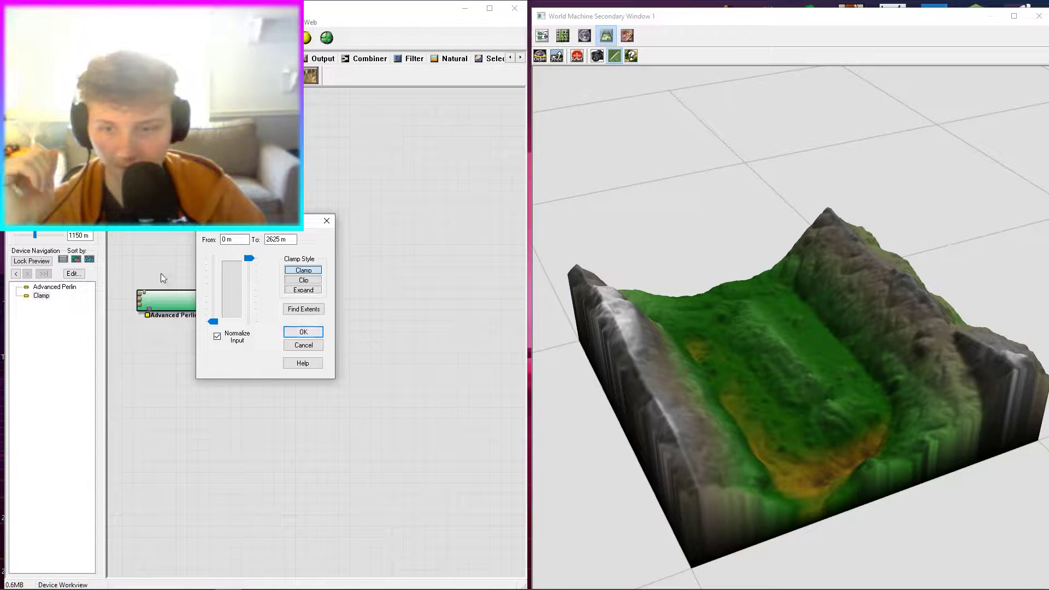
mouse_move(214, 312)
mouse_down()
mouse_move(212, 299)
mouse_move(210, 312)
mouse_up()
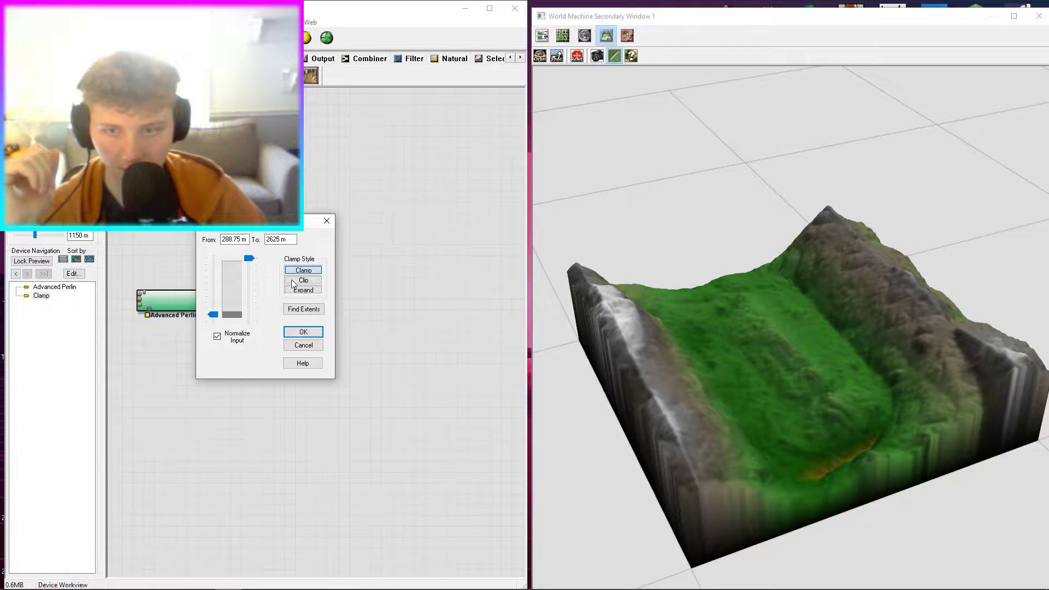
Try the Expand and Clip styles on the Clamp device, raising the lower limit to 971.25 m and 1575 m under Clip.
click(303, 290)
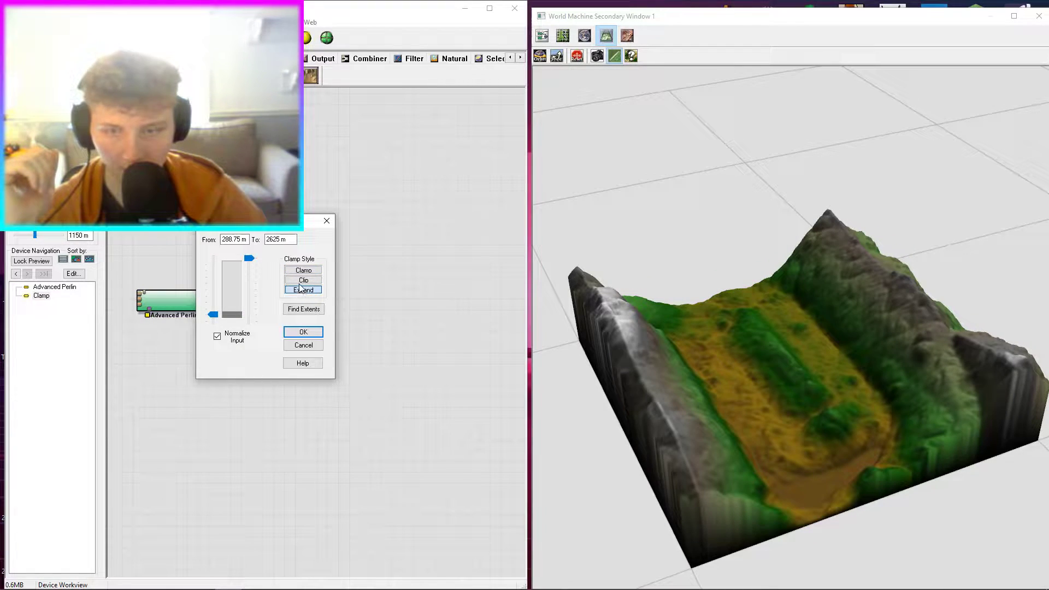
click(300, 281)
drag(218, 315, 211, 299)
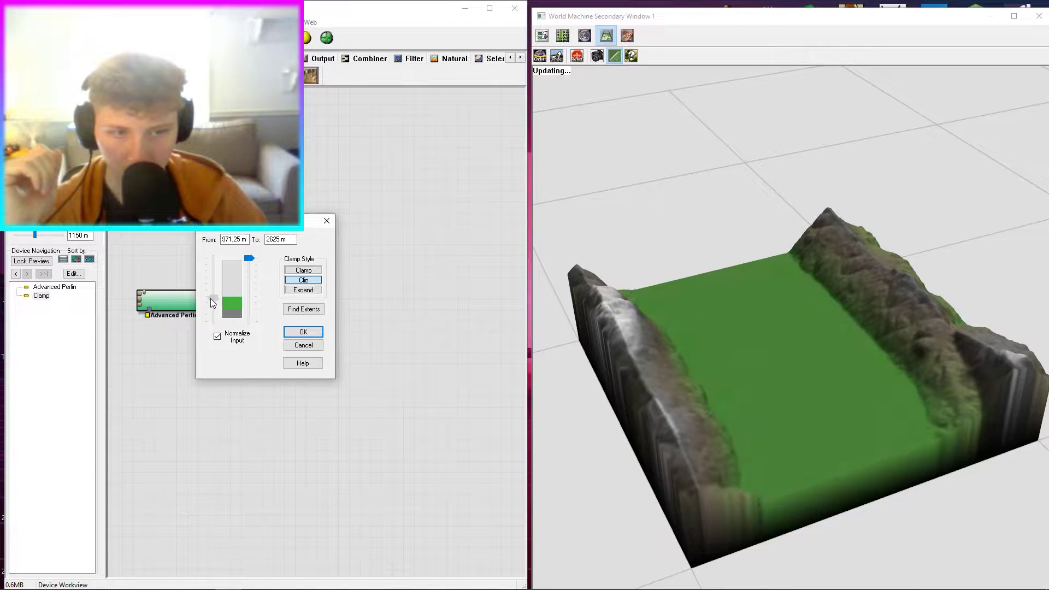
drag(208, 297, 212, 283)
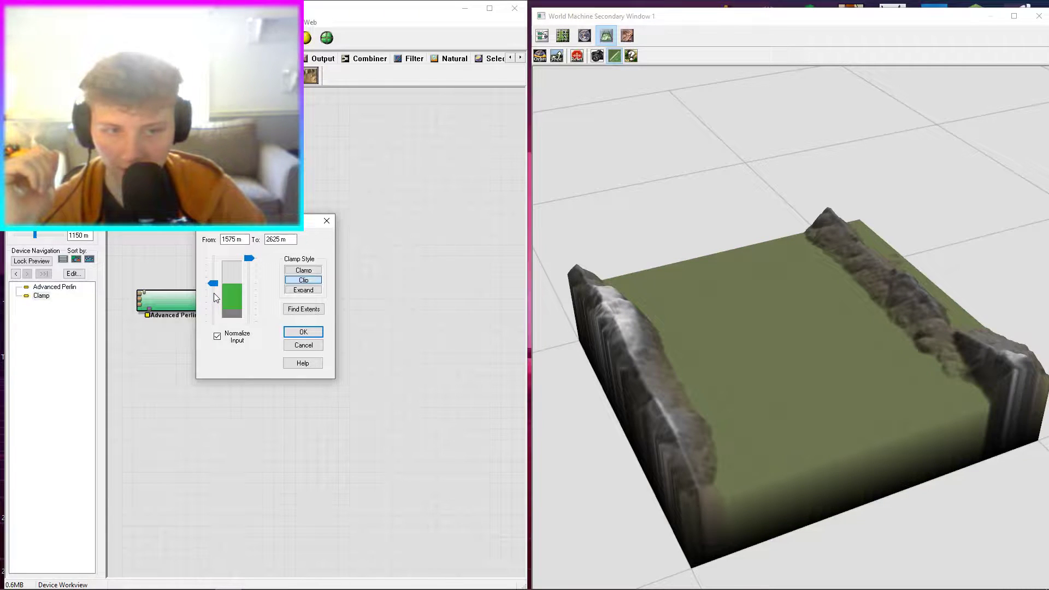
Set the Clamp device's lower limit to 472.5 m with the Expand style and accept the settings.
drag(213, 283, 213, 310)
click(303, 270)
click(304, 290)
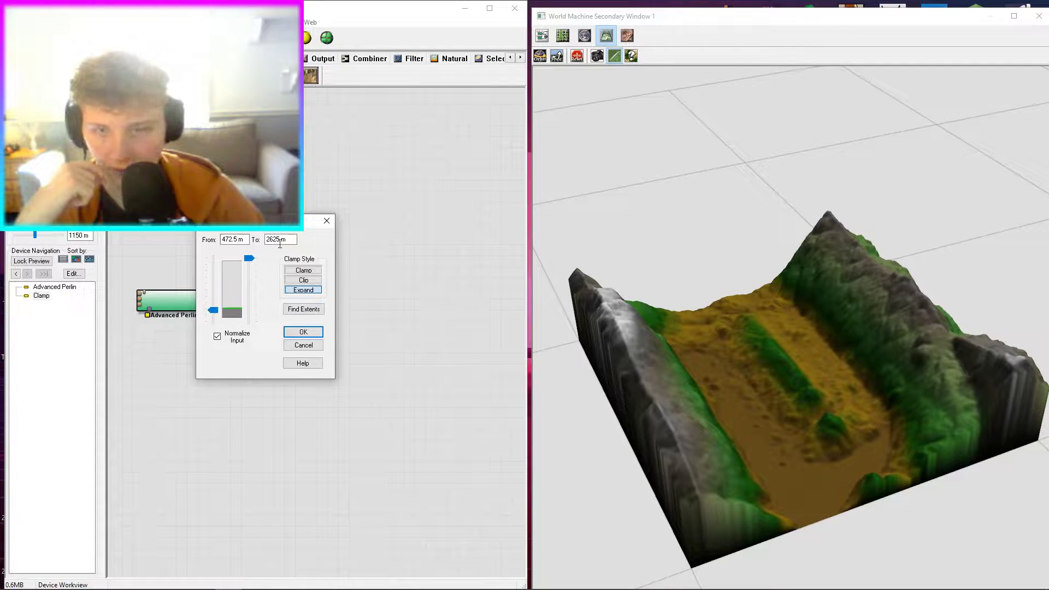
click(303, 332)
Add a second Clamp device after the first and connect the first one's output to its input.
click(311, 76)
click(325, 303)
drag(285, 299, 310, 298)
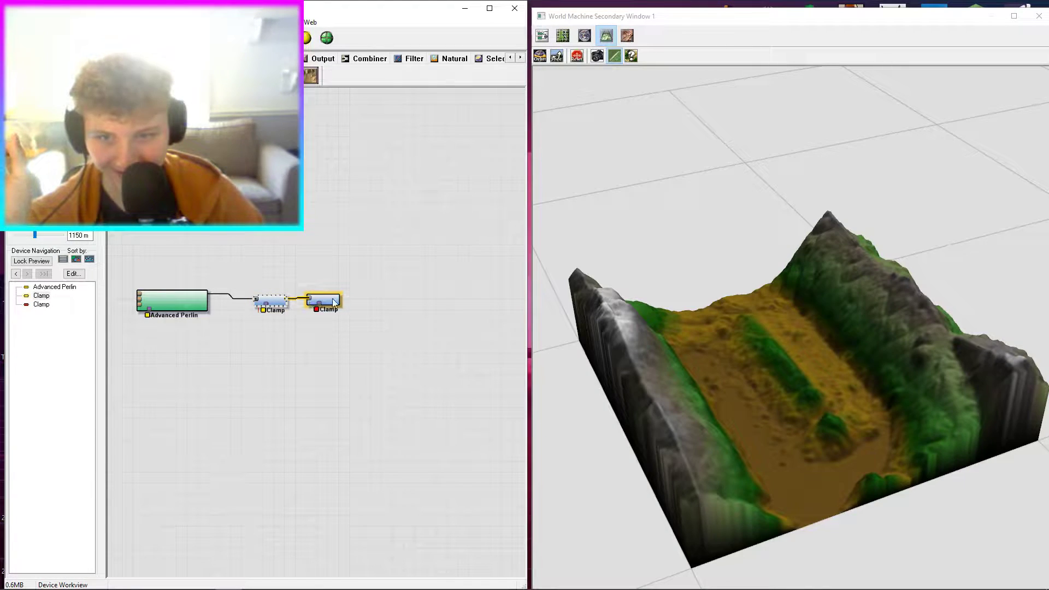
Set the second Clamp device to Clip with a lower limit of 787.5 m, keep Normalize Input off, and accept.
double_click(334, 302)
click(302, 280)
drag(213, 321, 213, 304)
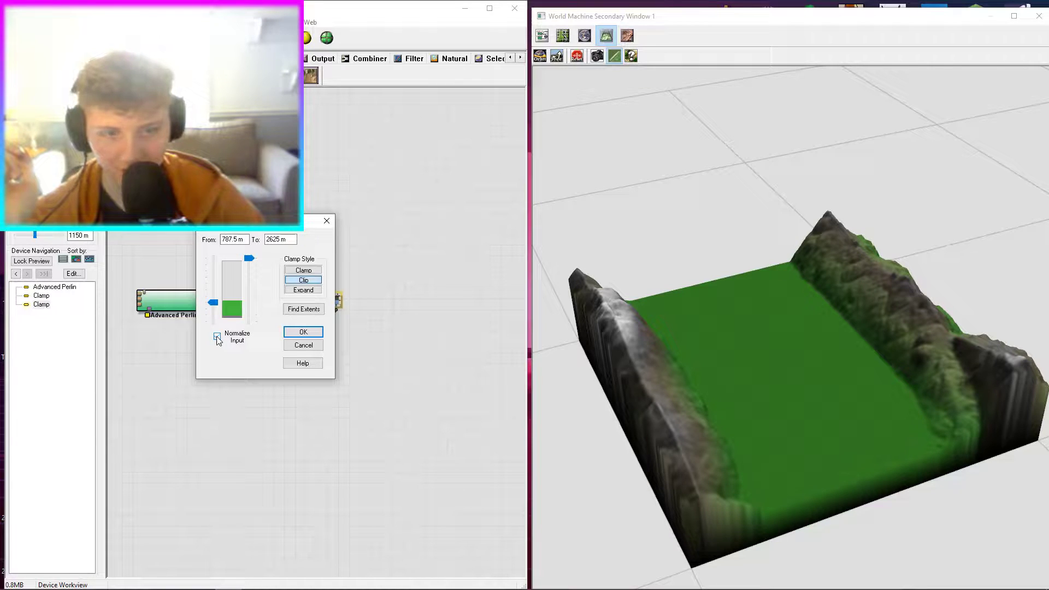
click(218, 336)
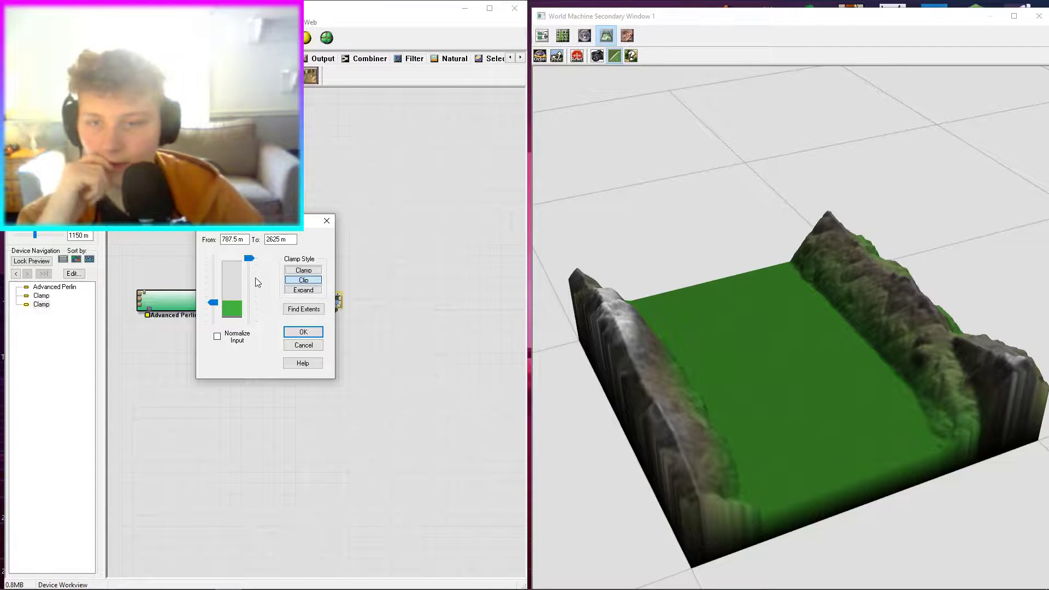
mouse_move(218, 314)
mouse_down()
mouse_move(224, 301)
mouse_move(221, 336)
mouse_move(212, 303)
mouse_up()
click(303, 332)
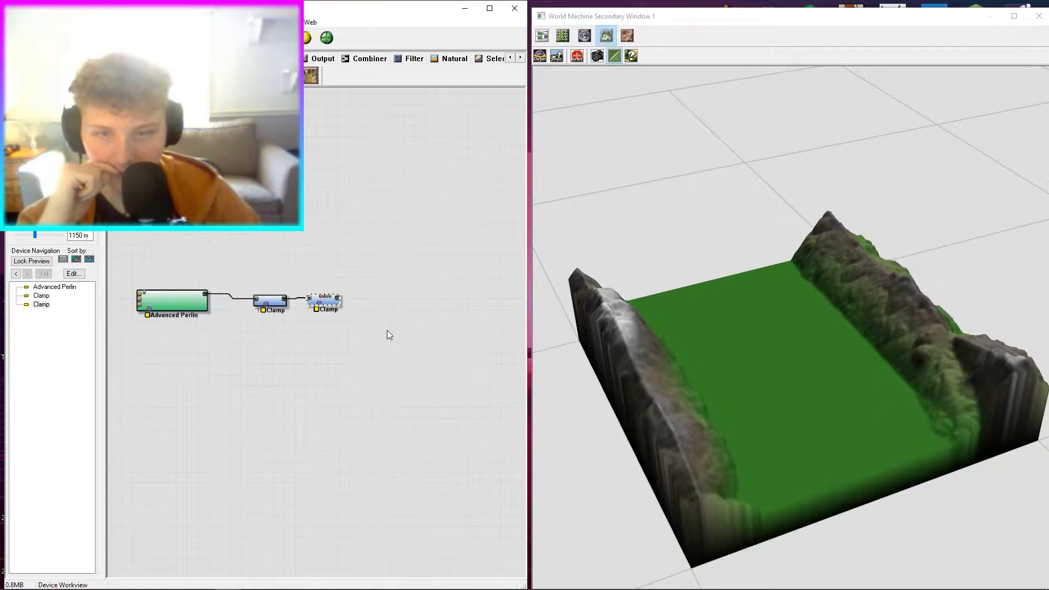
Delete the second Clamp device from the network.
right_click(327, 305)
click(324, 304)
key(Delete)
key(Return)
Switch the remaining Clamp device to the Clip style, raise its lower limit until the valley floor is flat, and accept.
double_click(281, 307)
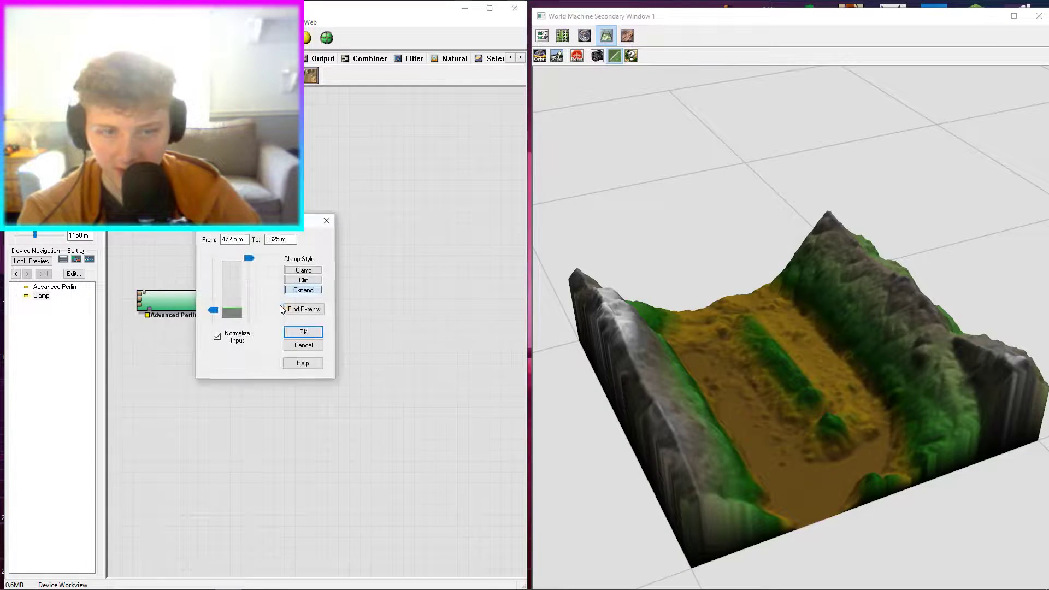
mouse_move(214, 312)
mouse_down()
mouse_move(216, 334)
mouse_move(216, 245)
mouse_move(213, 322)
mouse_move(205, 298)
mouse_move(214, 343)
mouse_move(211, 316)
mouse_up()
click(310, 280)
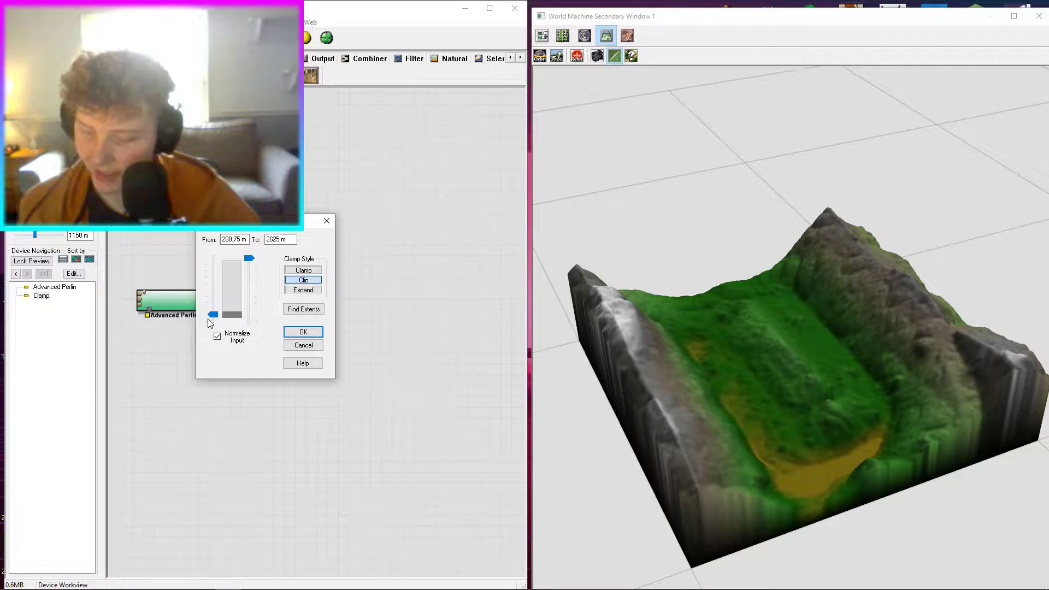
drag(214, 315, 206, 294)
click(304, 331)
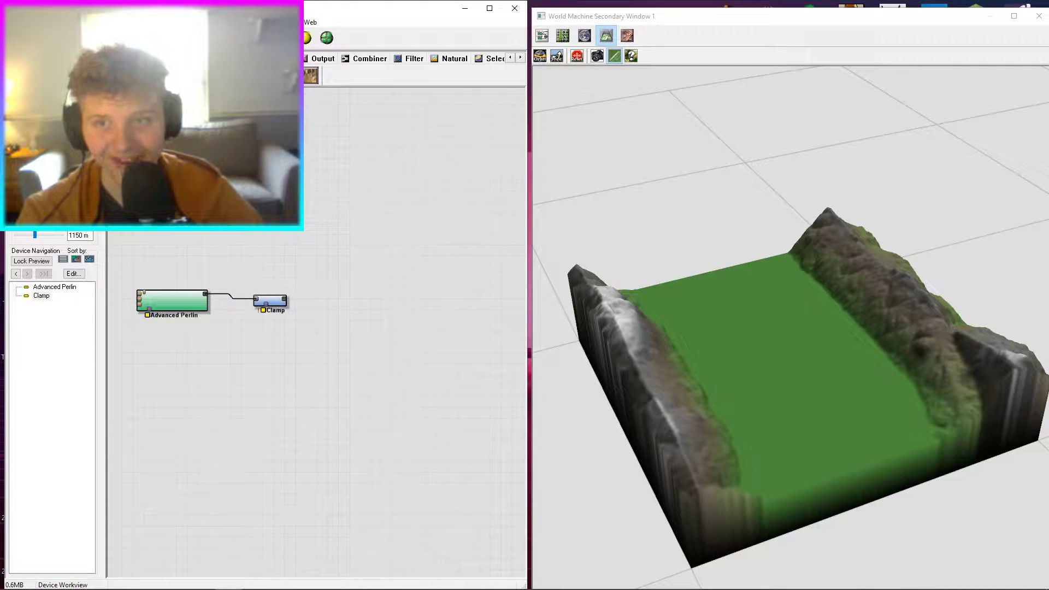
Place another Clamp device after the first and connect the first Clamp's output to its input.
click(327, 294)
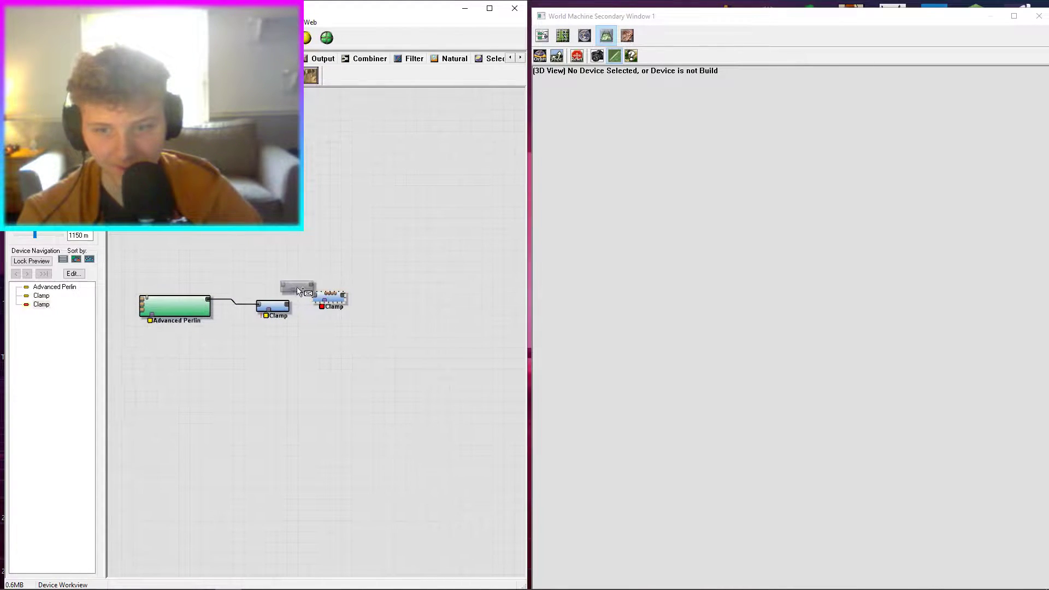
right_click(294, 290)
drag(288, 304, 314, 296)
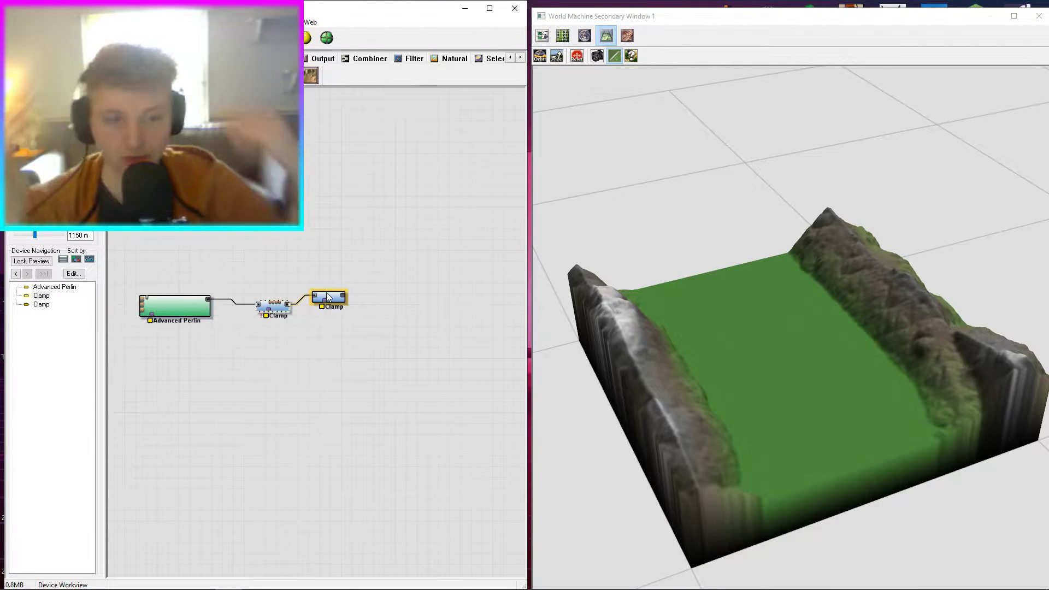
Try the Clip and Clamp styles on the second Clamp device with a 997.5 m lower limit, and reset the limit to 0 m.
double_click(332, 296)
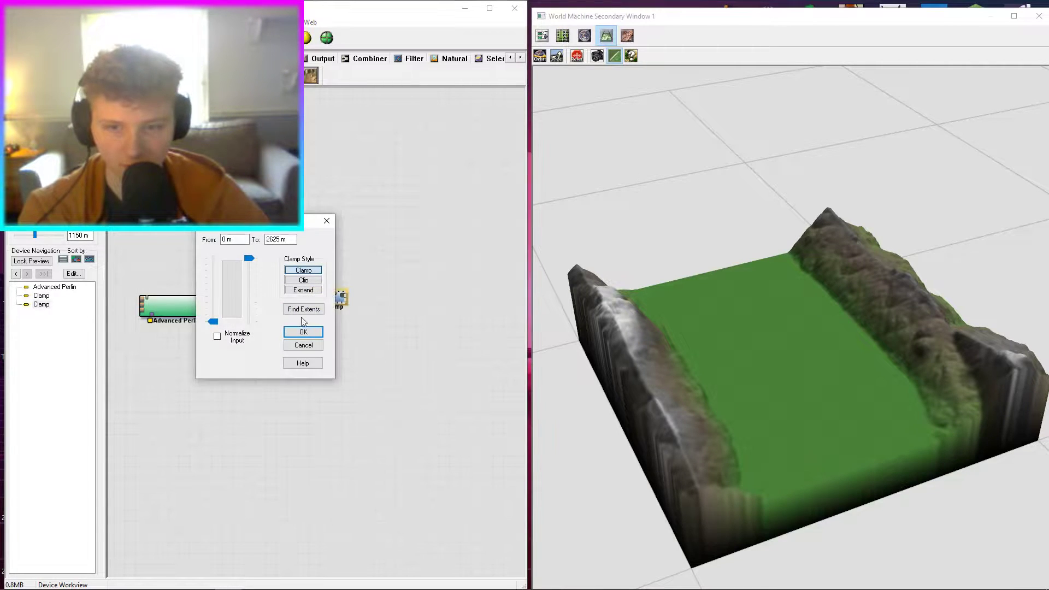
click(300, 280)
click(302, 271)
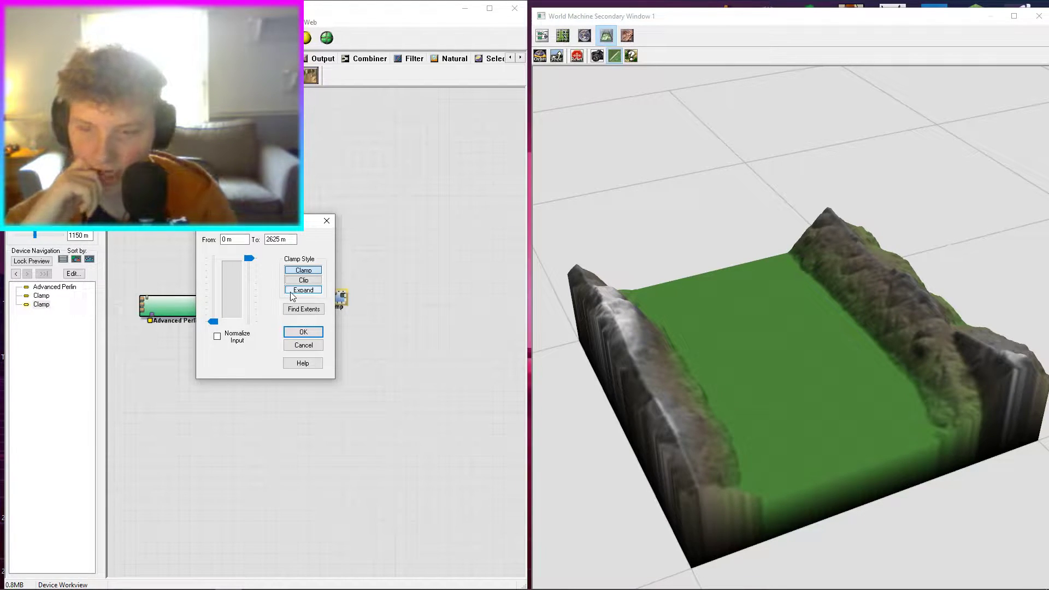
click(300, 279)
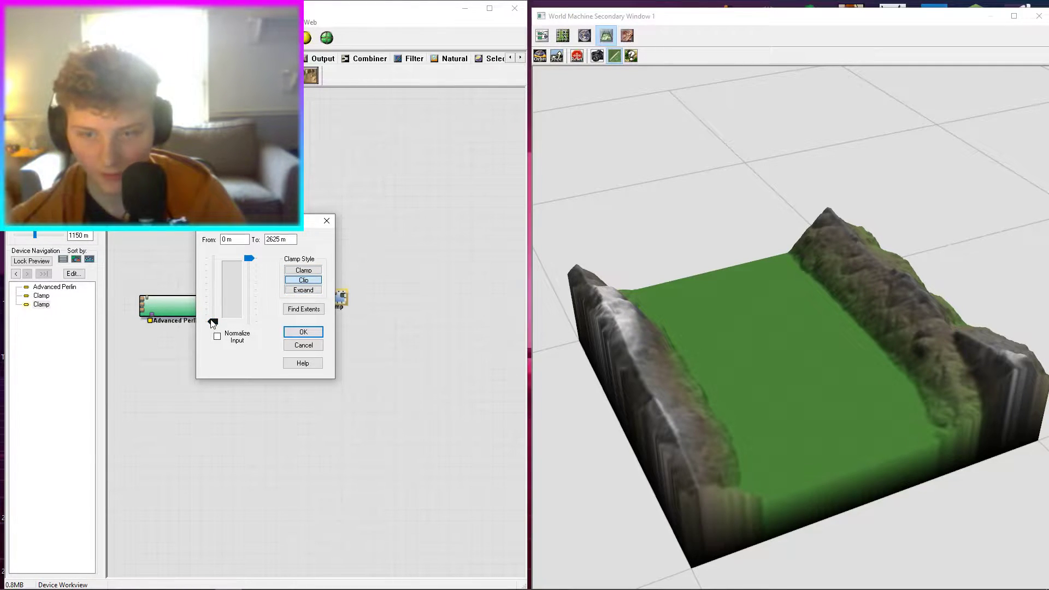
drag(213, 321, 218, 297)
drag(249, 259, 249, 248)
click(291, 271)
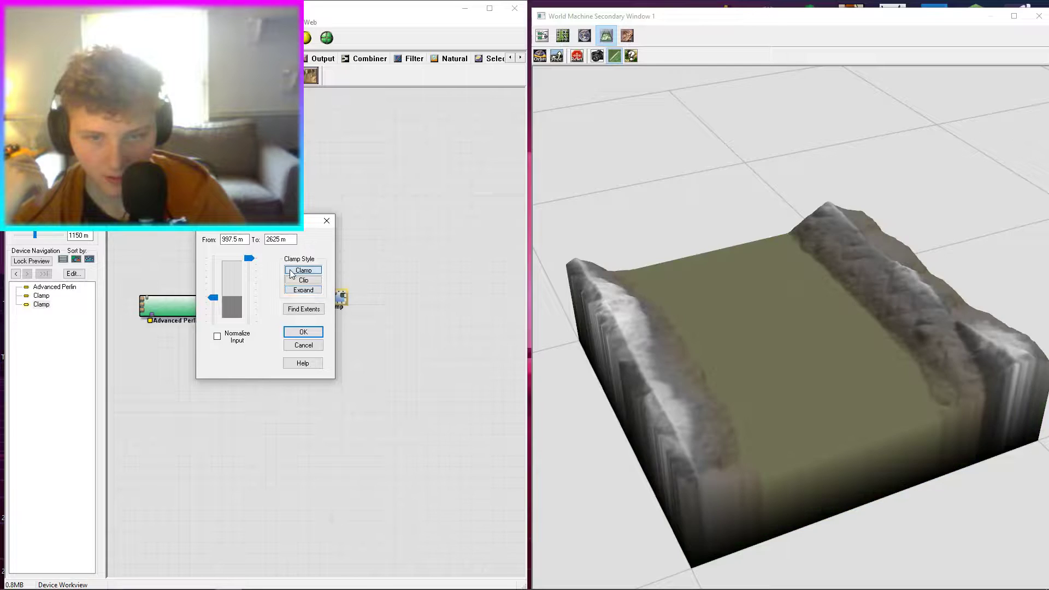
drag(213, 297, 213, 322)
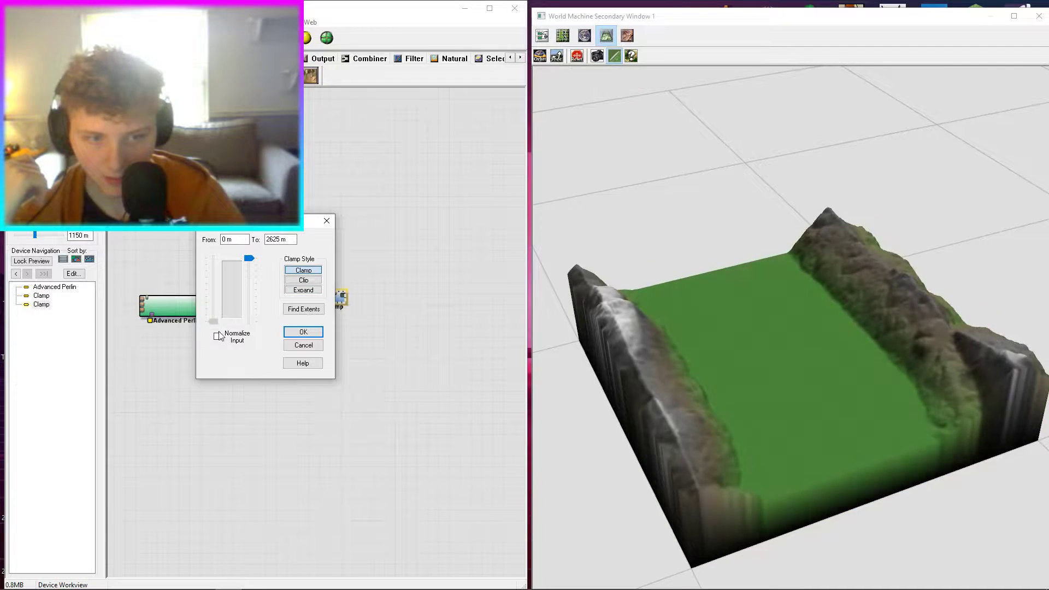
Set the second Clamp device's lower limit to 682.5 m with the Expand style and accept the settings.
click(304, 280)
drag(215, 321, 222, 304)
click(304, 290)
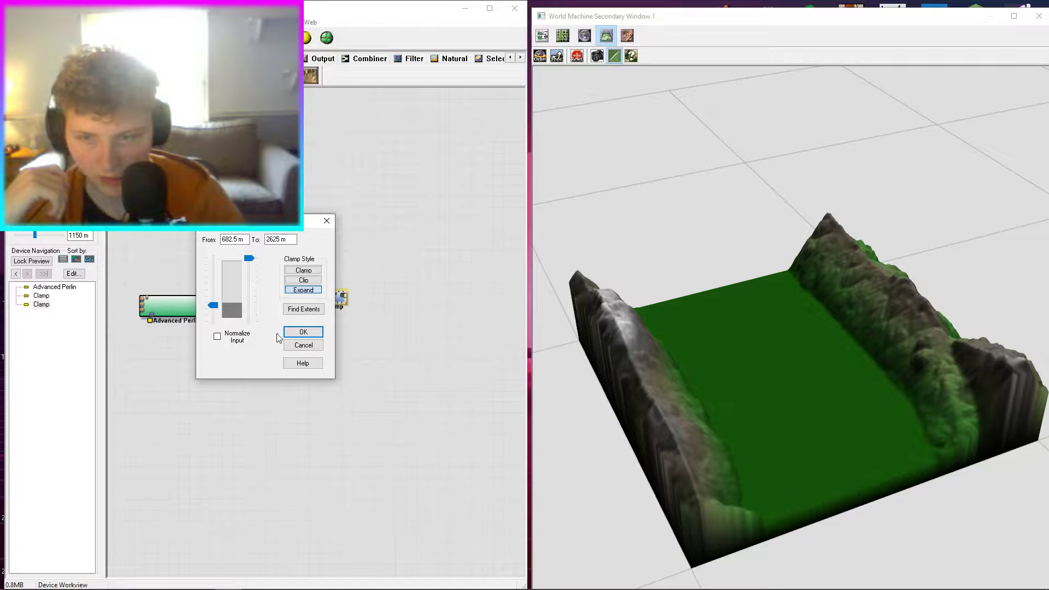
click(294, 331)
Add an Erosion device after the second Clamp and connect the Clamp's output to its input.
mouse_move(377, 317)
mouse_down()
mouse_move(331, 323)
mouse_move(361, 323)
mouse_up()
middle_drag(363, 322, 289, 321)
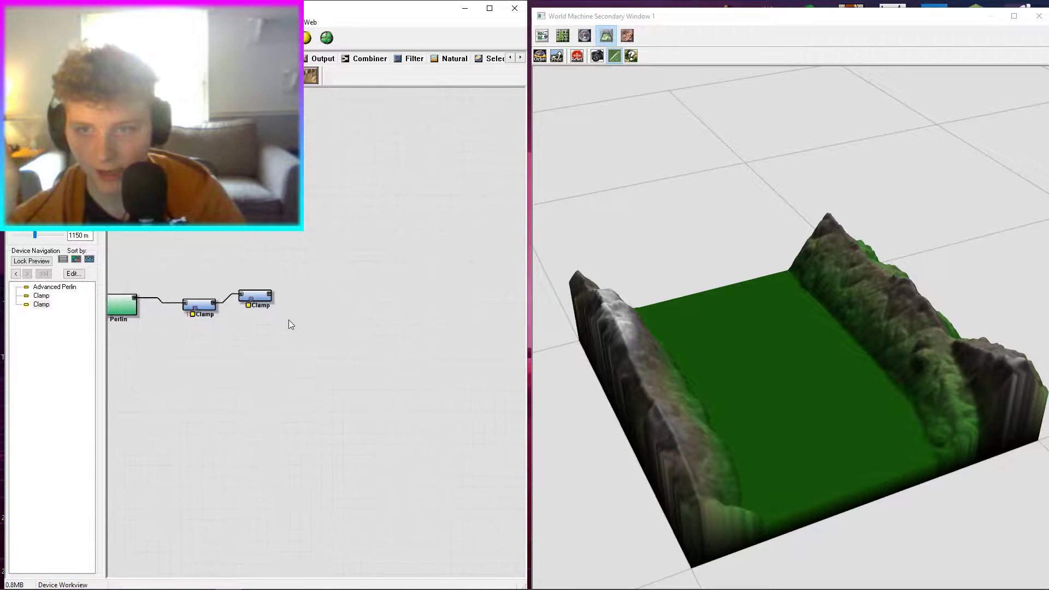
click(312, 76)
click(320, 285)
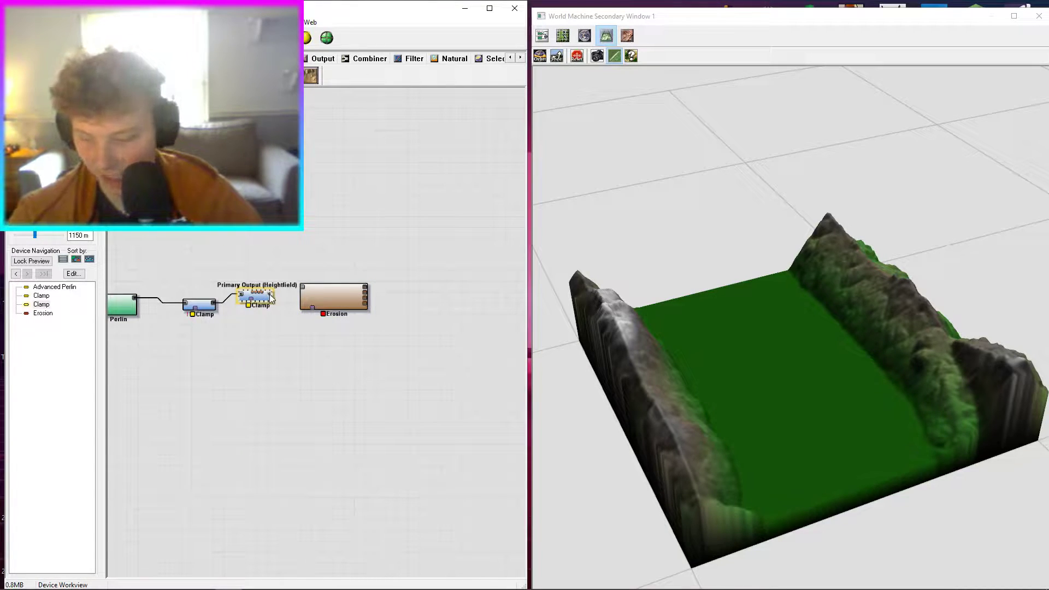
drag(270, 297, 303, 287)
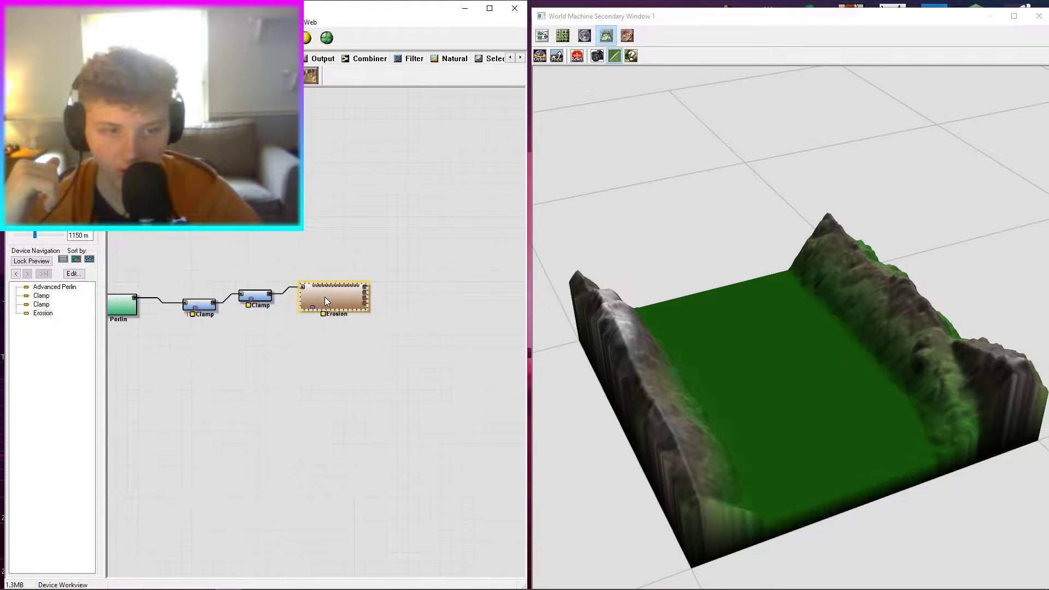
Set the Erosion device's base duration to 90 and its erosive power to 0.841.
drag(814, 365, 628, 316)
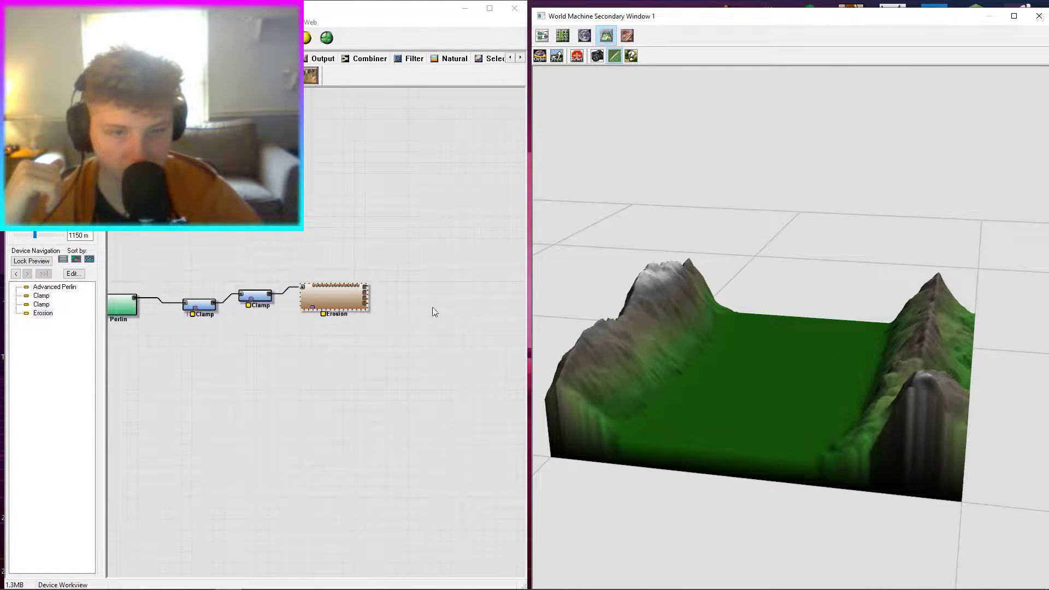
double_click(335, 306)
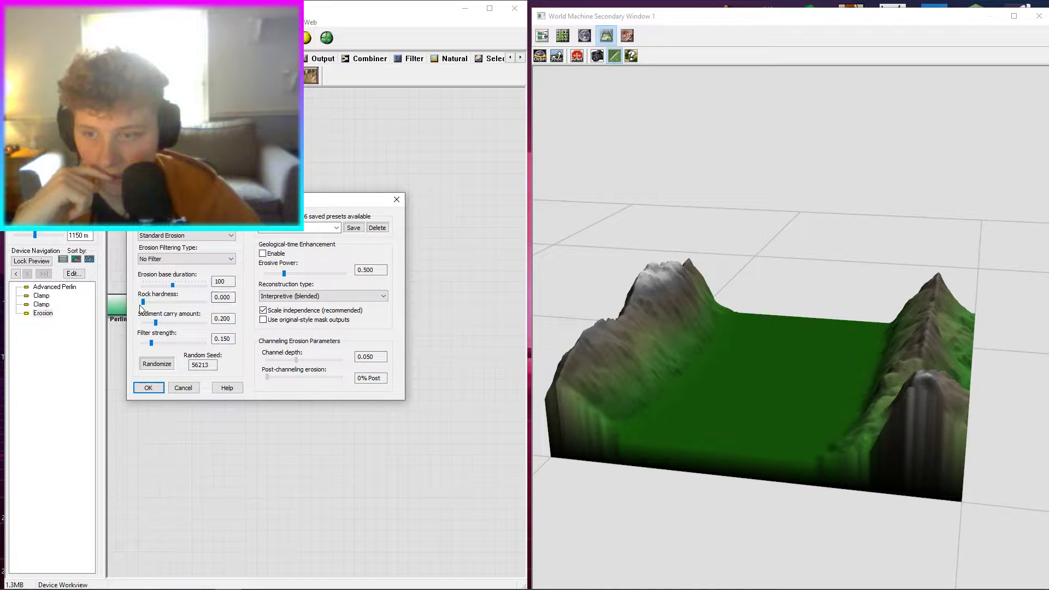
drag(172, 290, 170, 289)
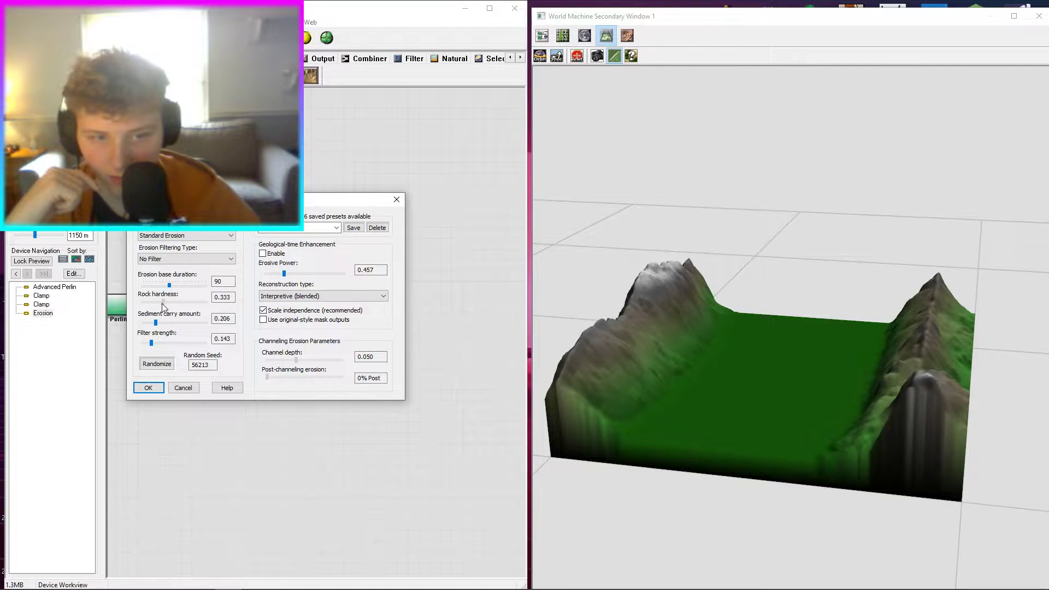
drag(284, 273, 295, 276)
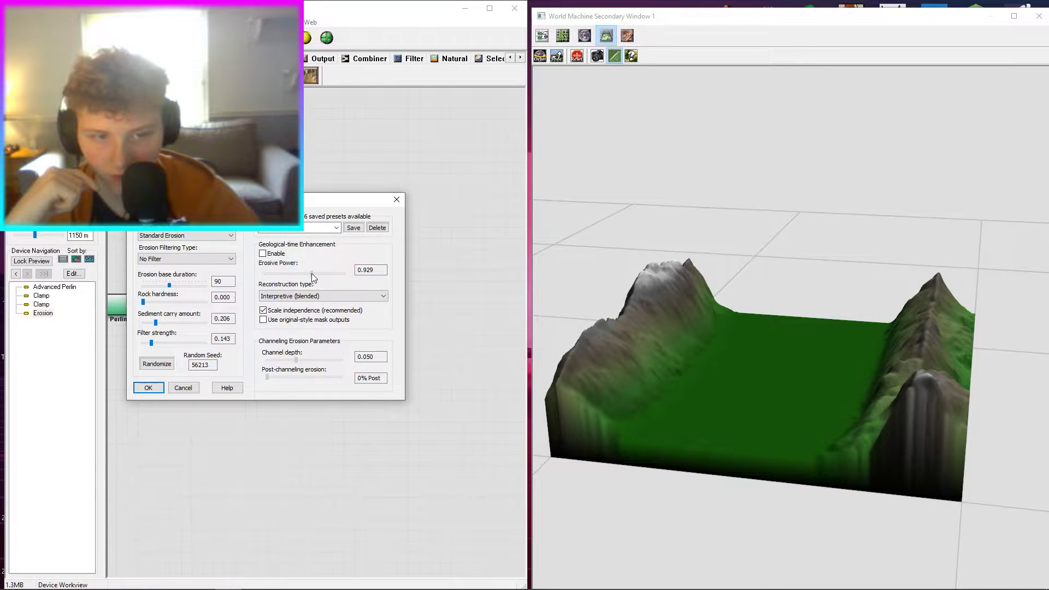
Try Channeled Erosion and geological-time enhancement on the Erosion device, and return to Standard Erosion with the enhancement off.
click(179, 259)
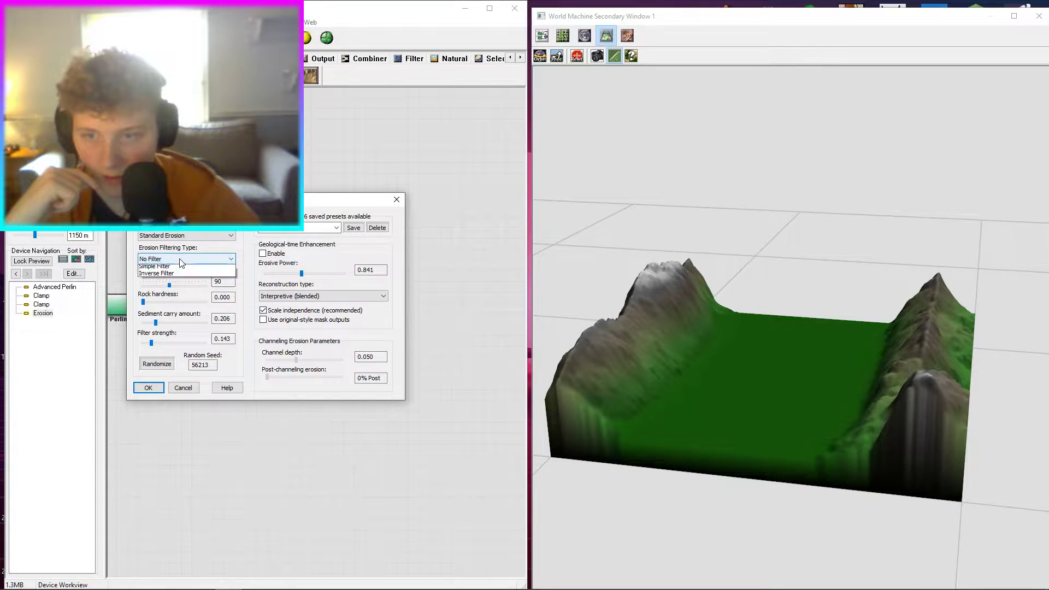
click(186, 246)
click(185, 236)
click(164, 252)
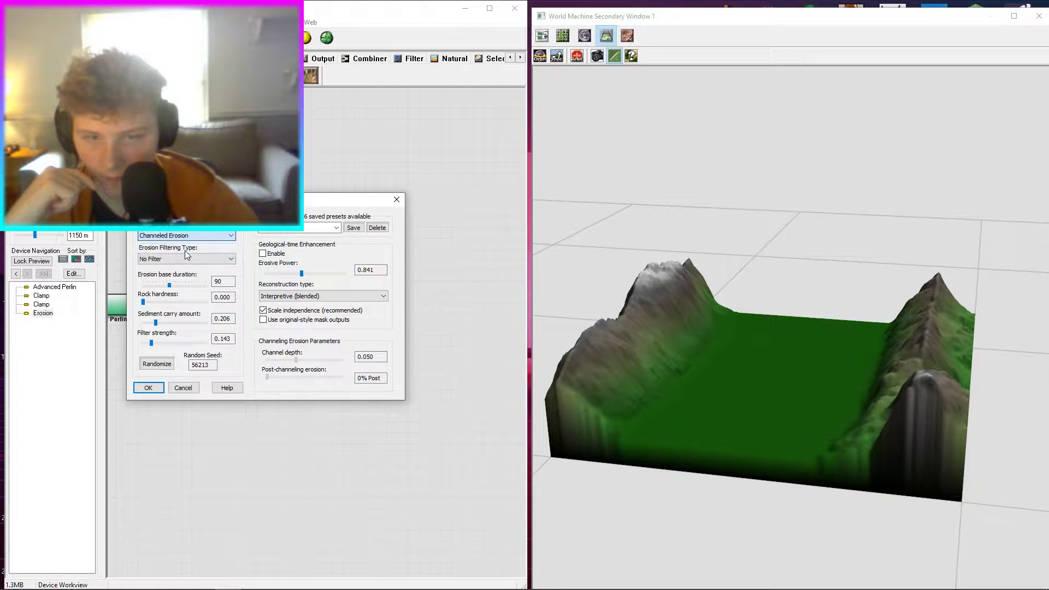
click(187, 237)
click(185, 246)
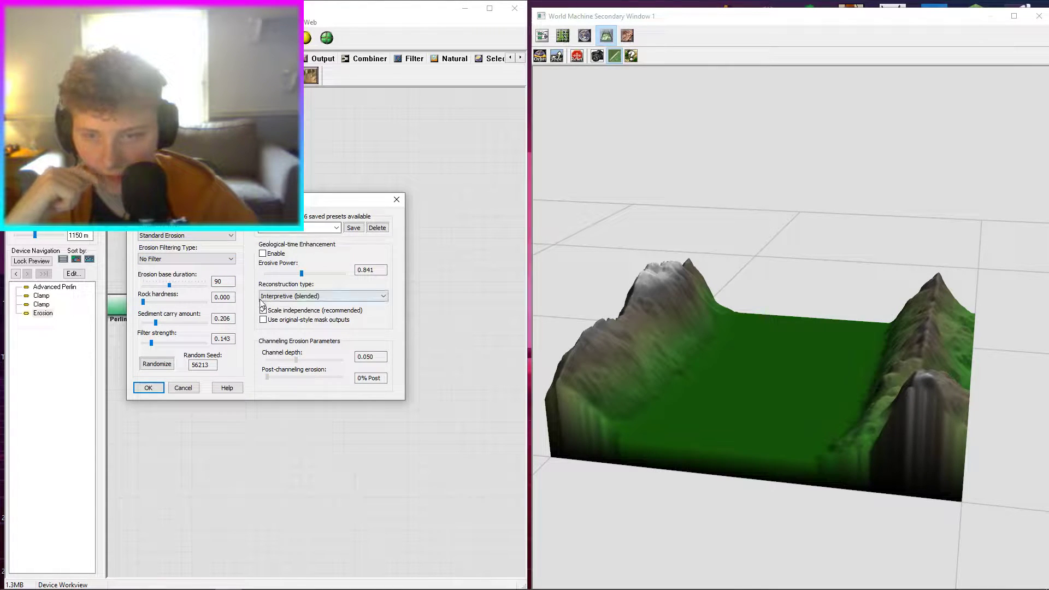
click(263, 254)
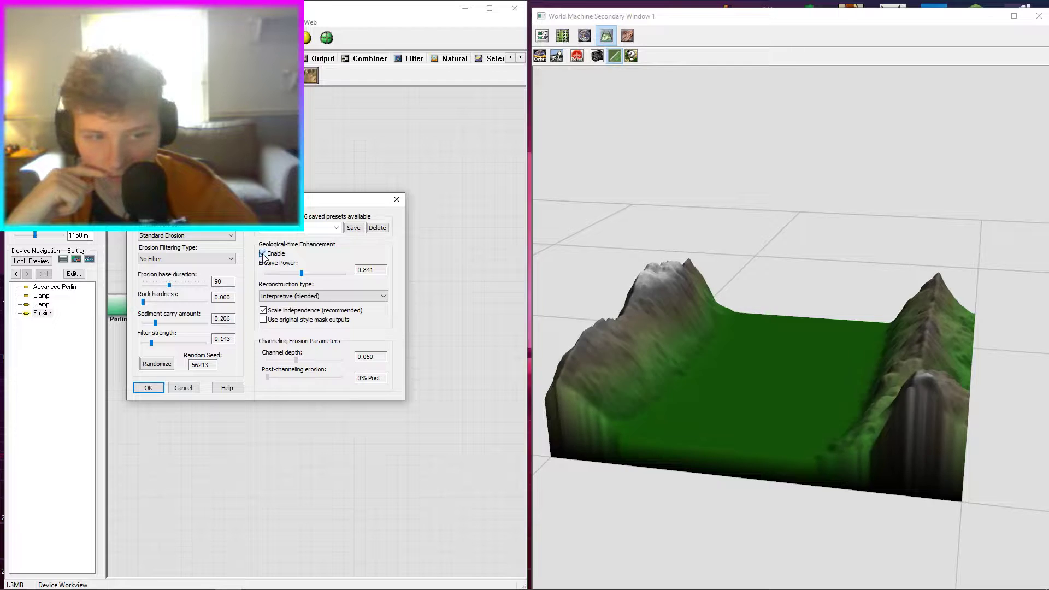
click(263, 254)
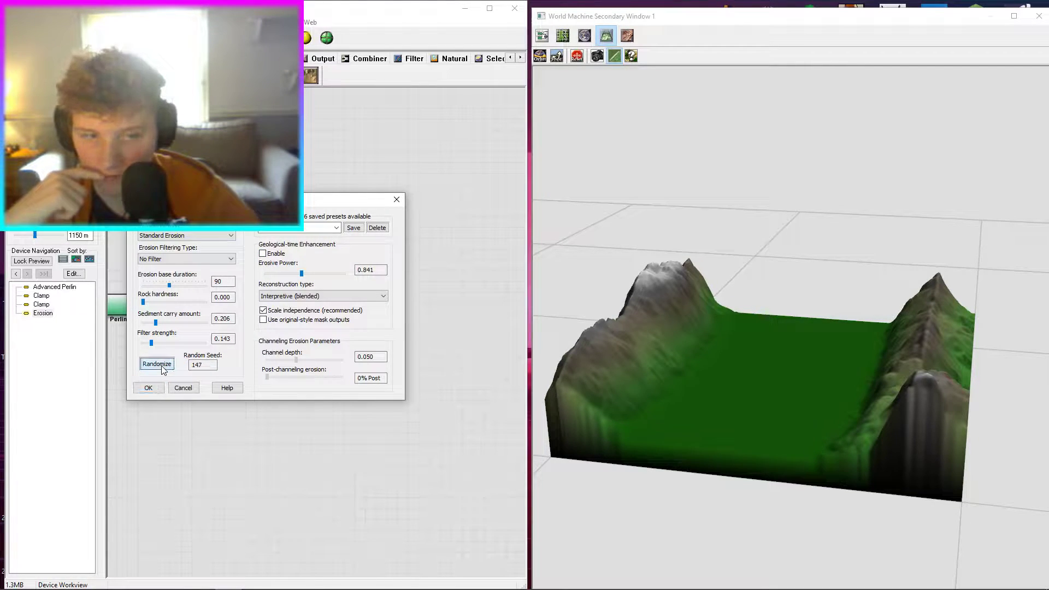
Set the erosion's sediment carry amount to 0.365, filter strength to 0.714, random seed to 4868 and rock hardness to 0, and accept.
drag(156, 322, 187, 342)
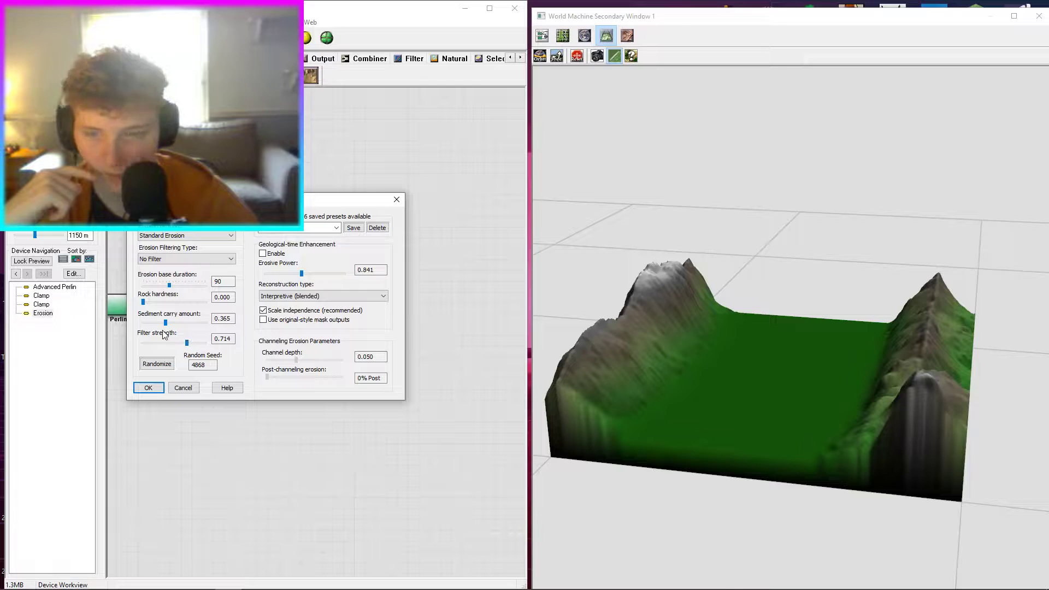
mouse_move(144, 302)
mouse_down()
mouse_move(185, 301)
mouse_move(125, 301)
mouse_up()
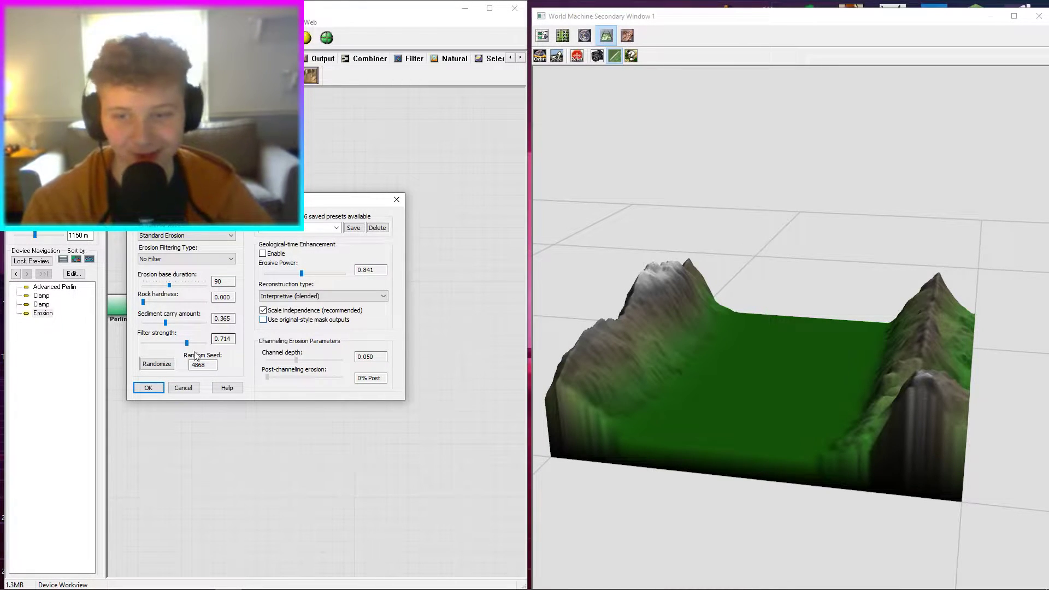
click(148, 388)
Set the render extent's resolution to 1025 x 1025 in the world settings and accept.
drag(675, 329, 828, 348)
key(alt+Tab)
click(80, 37)
drag(337, 250, 356, 256)
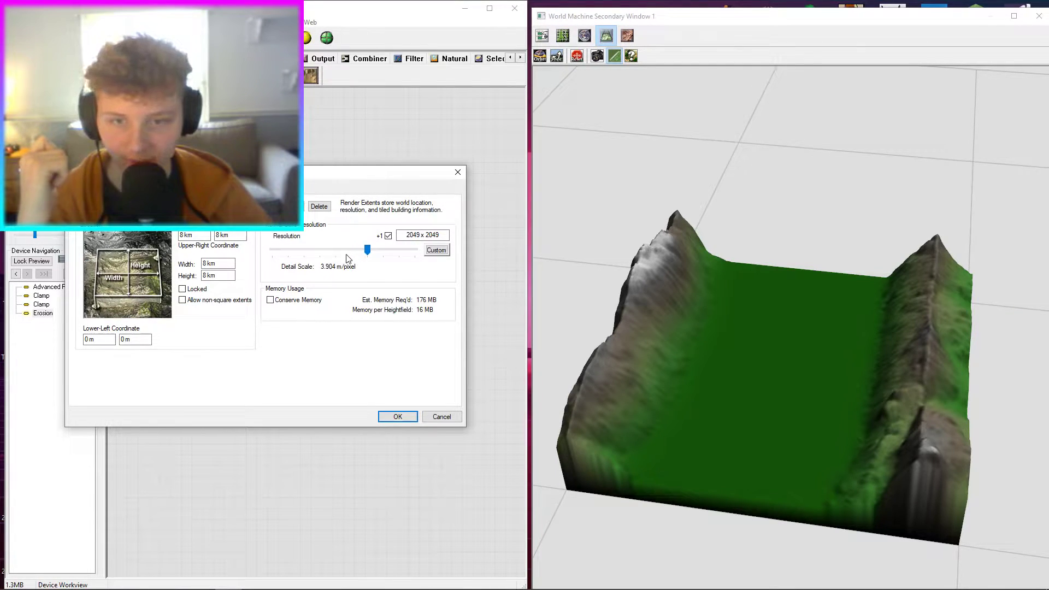
click(386, 415)
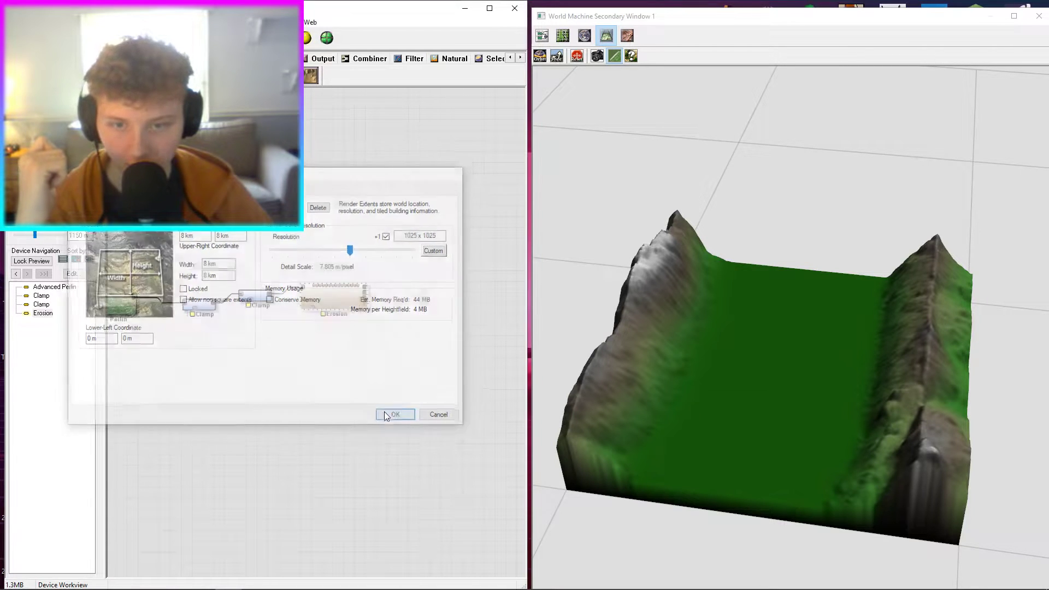
Build the world at the full 1025 x 1025 resolution and inspect the eroded valley from several angles.
click(676, 30)
click(306, 37)
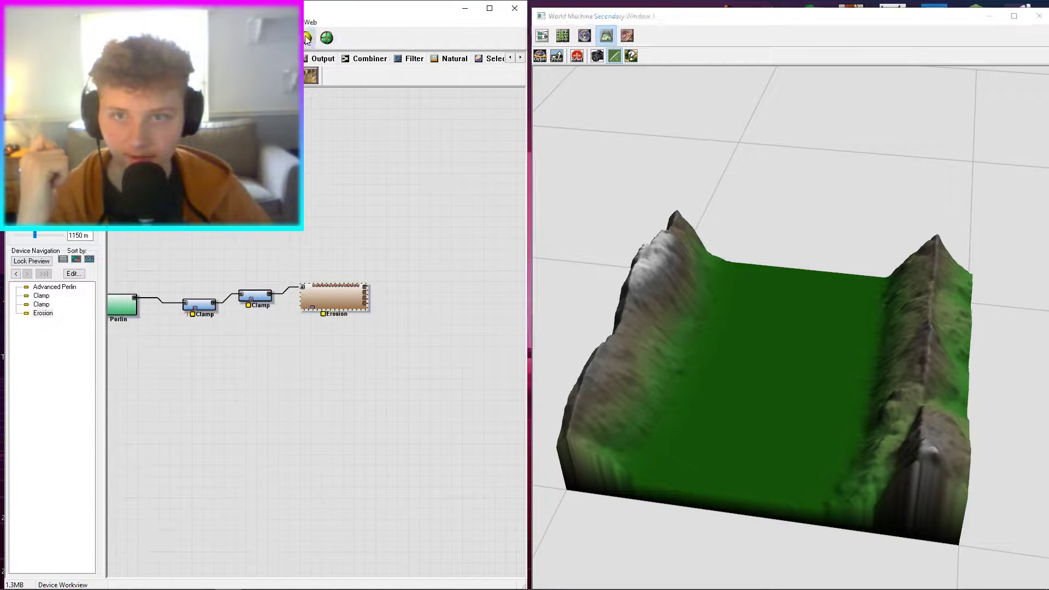
click(306, 38)
drag(588, 250, 622, 360)
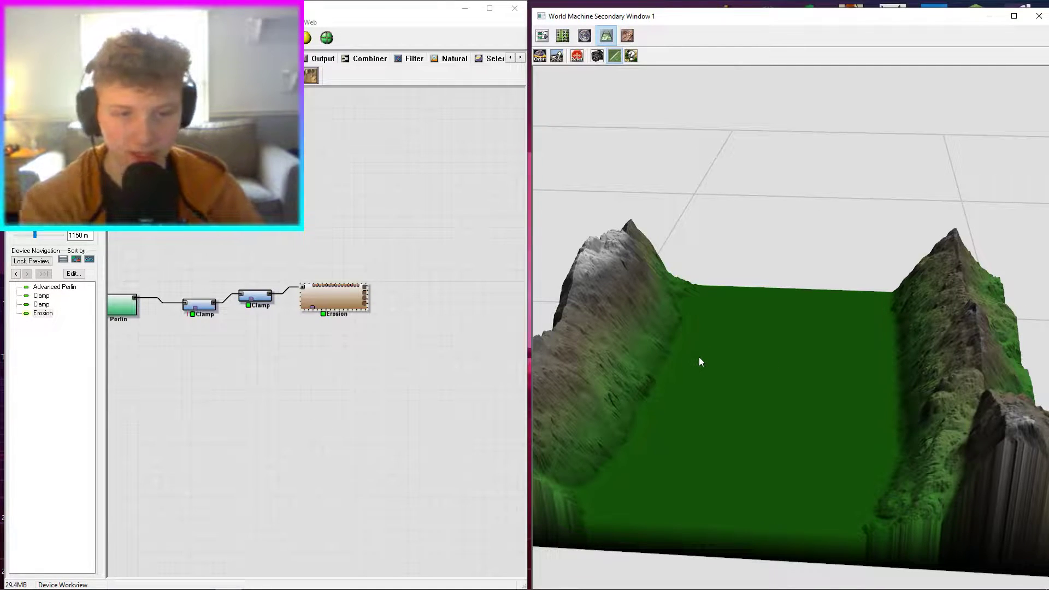
drag(798, 301, 699, 282)
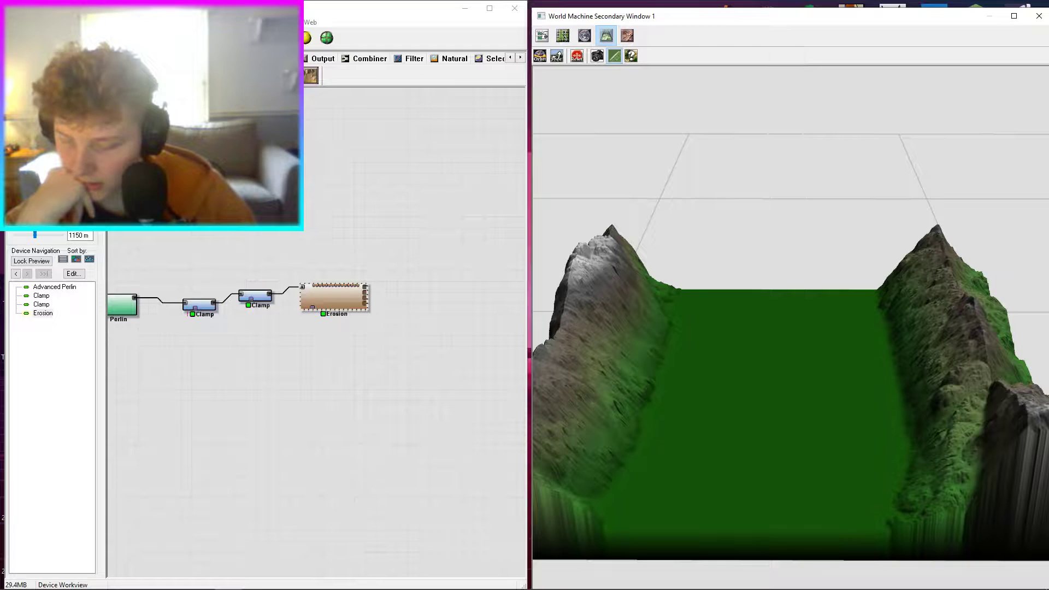
drag(590, 257, 617, 253)
scroll(648, 270, down, 5)
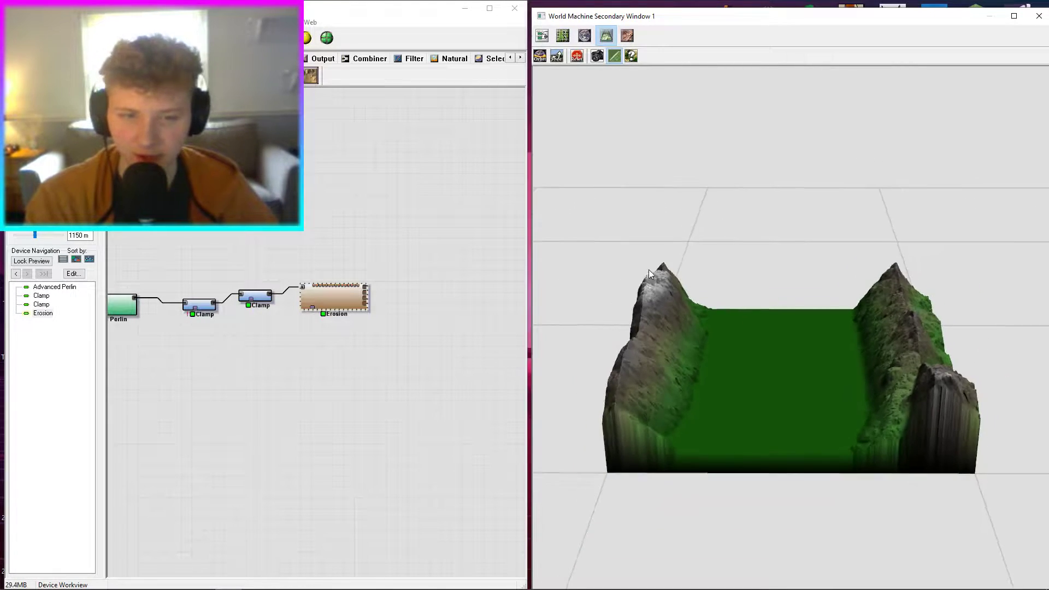
mouse_move(679, 327)
mouse_down()
mouse_move(707, 356)
mouse_move(632, 308)
mouse_move(688, 330)
mouse_move(636, 331)
mouse_move(666, 346)
mouse_move(717, 338)
mouse_move(714, 316)
mouse_move(771, 319)
mouse_move(686, 324)
mouse_up()
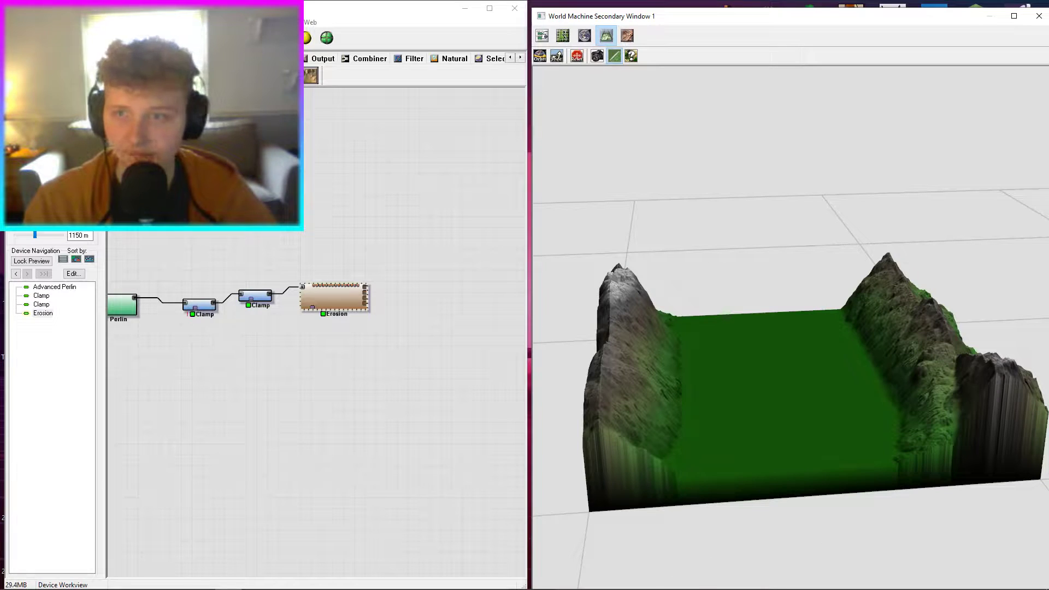
Show the terrain in the layout view and locate the render extent among the surrounding mountains.
click(164, 37)
scroll(389, 246, down, 9)
scroll(366, 284, down, 3)
drag(366, 284, 330, 379)
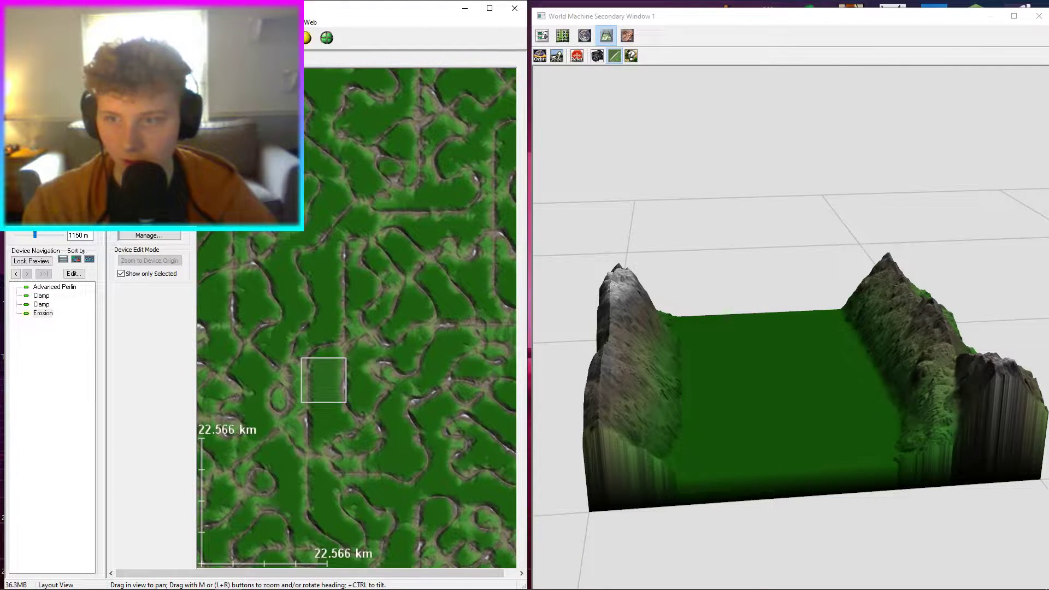
click(143, 37)
click(164, 37)
click(143, 37)
key(Tab)
Examine the valleys and ridges around the render extent in the layout view, both close up and from far out.
scroll(388, 320, down, 4)
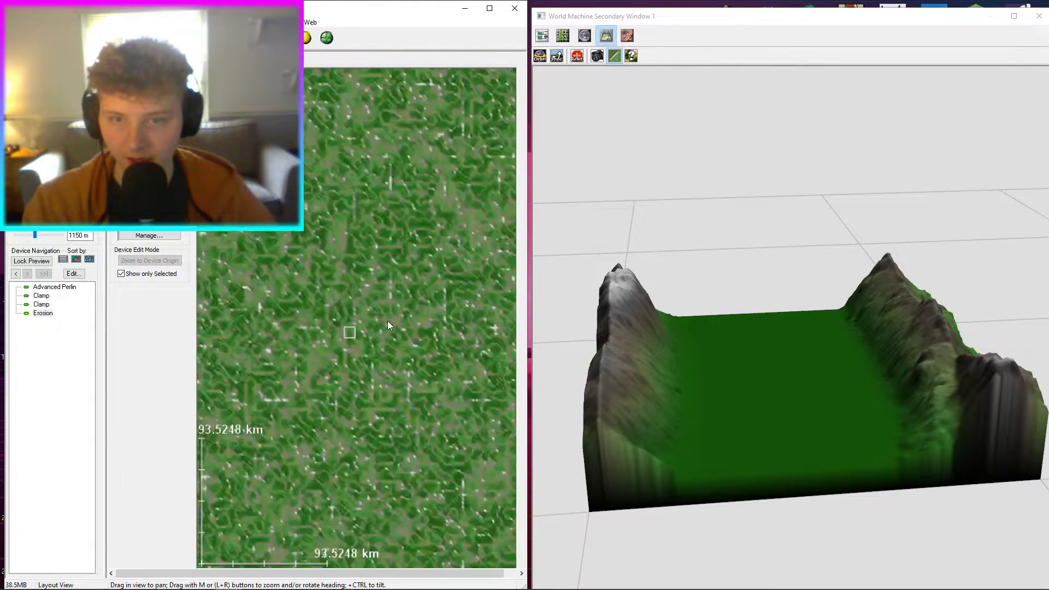
scroll(392, 336, up, 3)
scroll(392, 336, up, 15)
scroll(392, 334, down, 8)
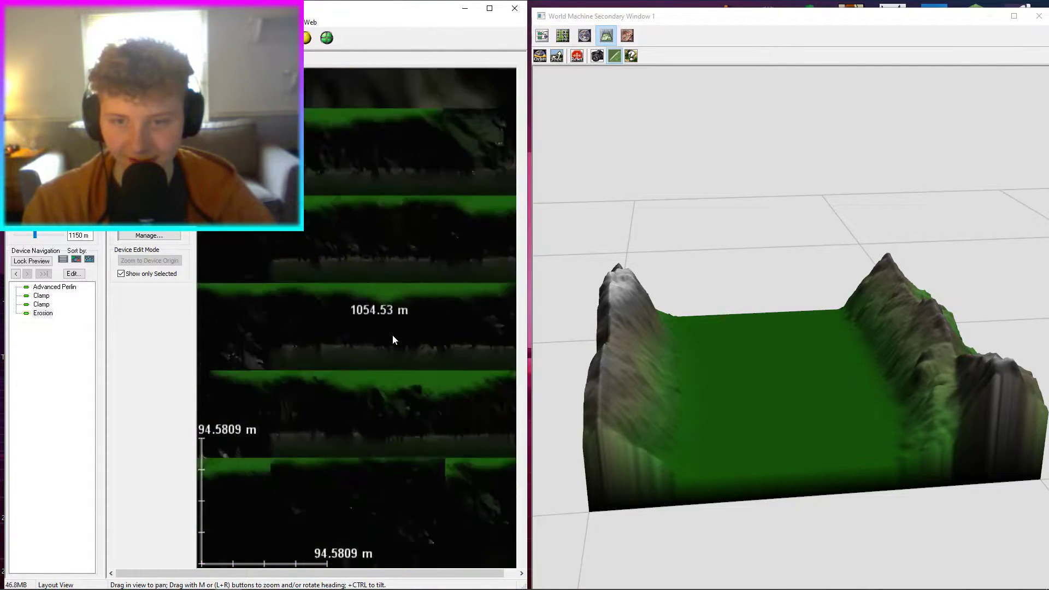
scroll(379, 350, down, 5)
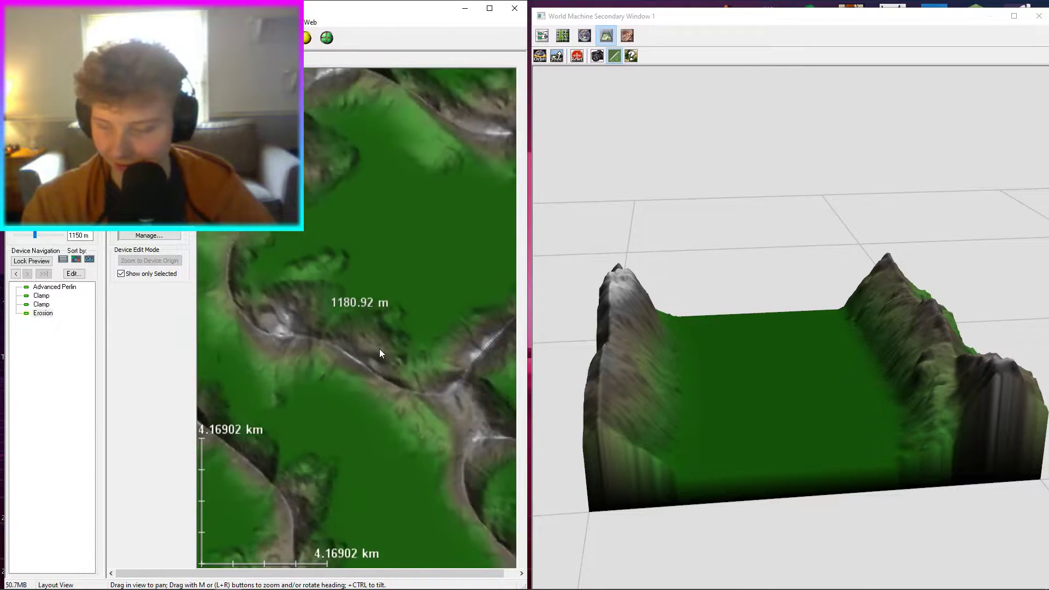
scroll(366, 390, down, 7)
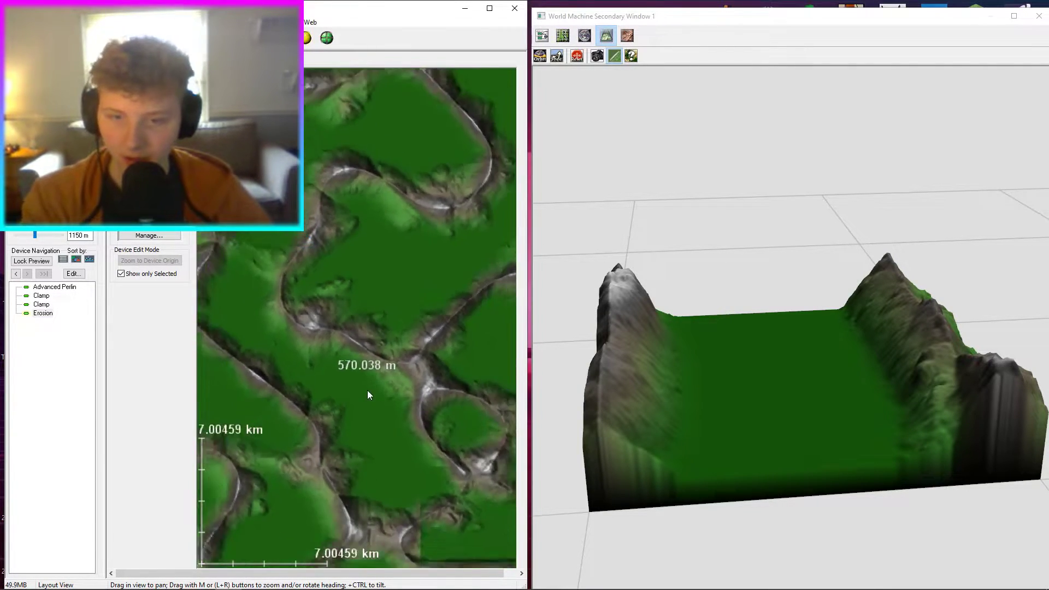
scroll(385, 359, up, 16)
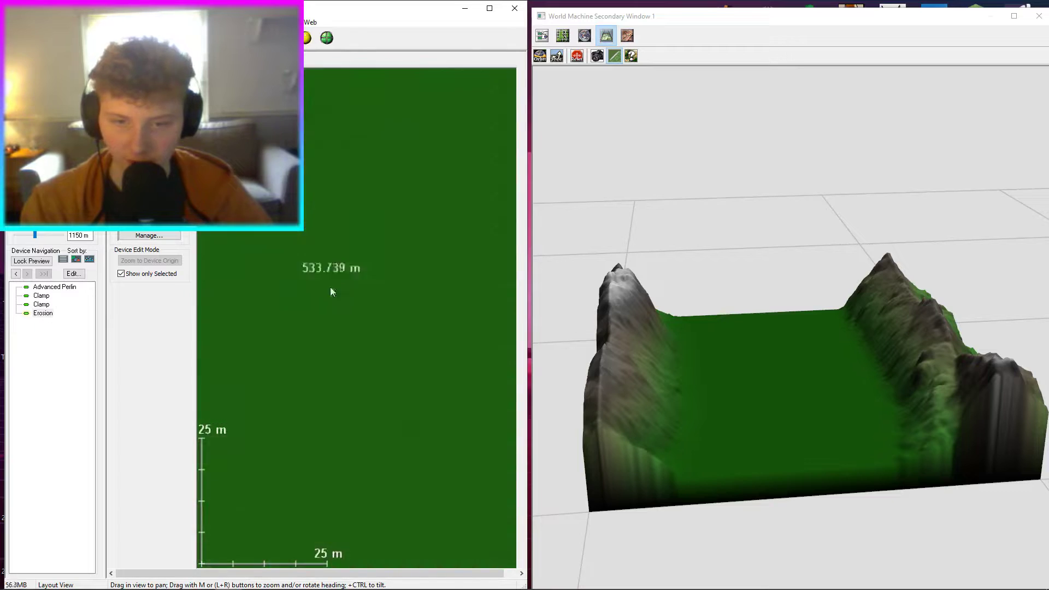
scroll(363, 321, down, 6)
scroll(316, 247, down, 8)
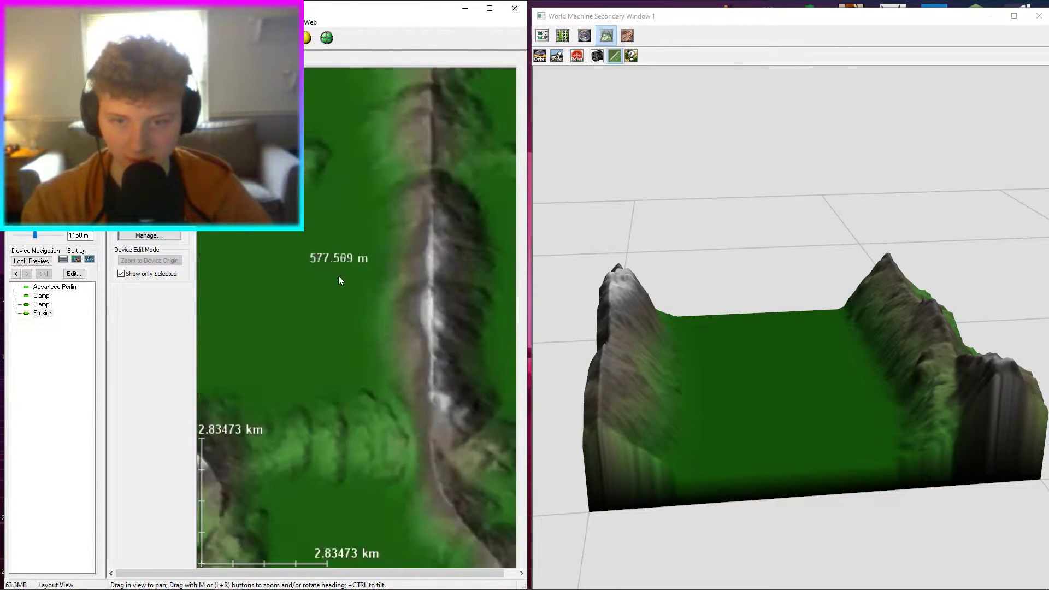
scroll(351, 311, down, 2)
scroll(264, 318, up, 1)
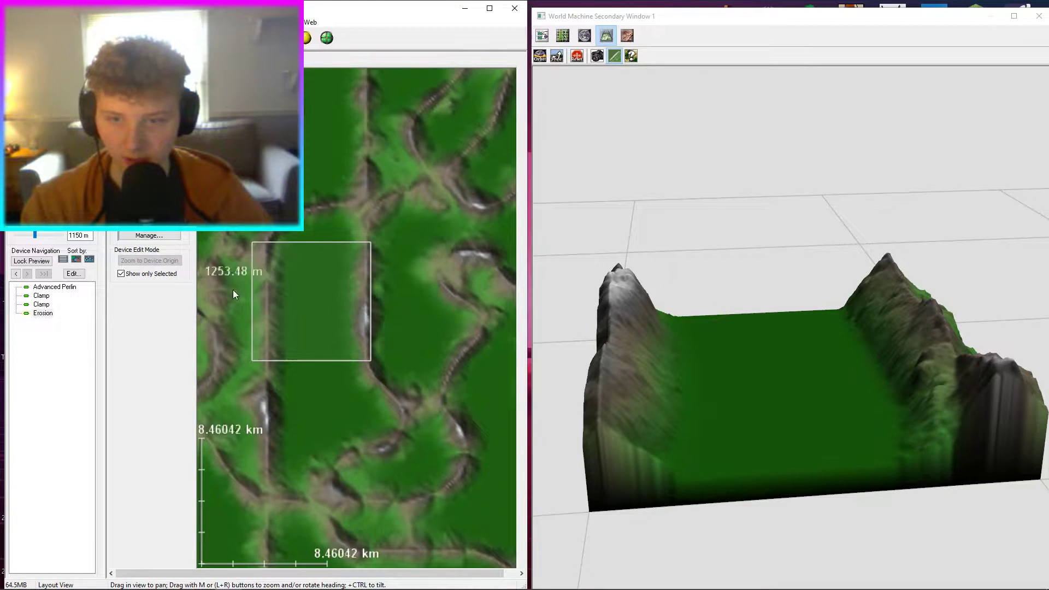
scroll(326, 301, down, 1)
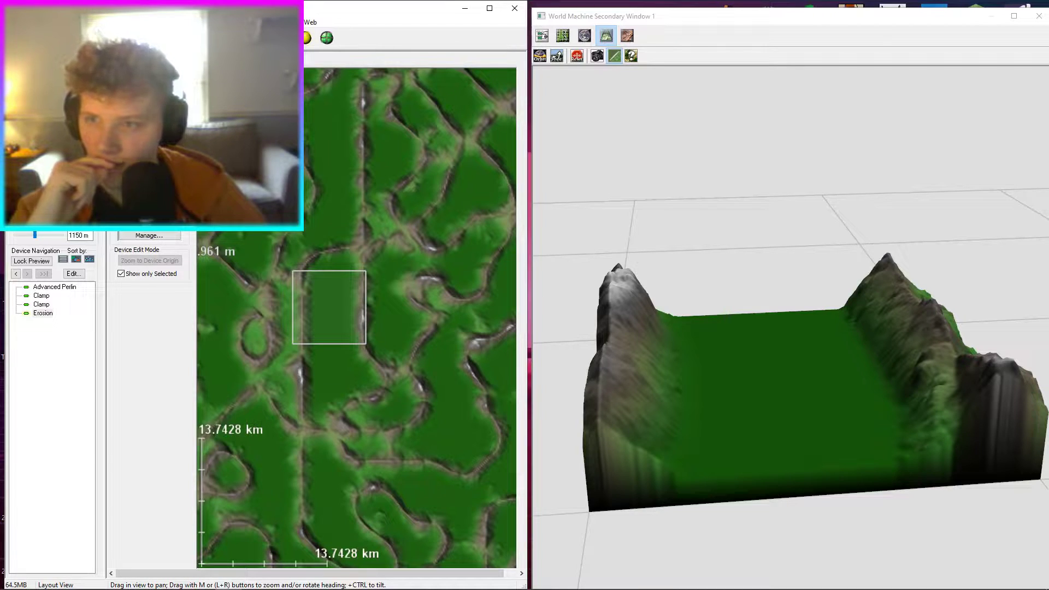
Try shifting the render extent by setting its lower-left X coordinate to 1 km, and check its new place in the layout.
click(82, 37)
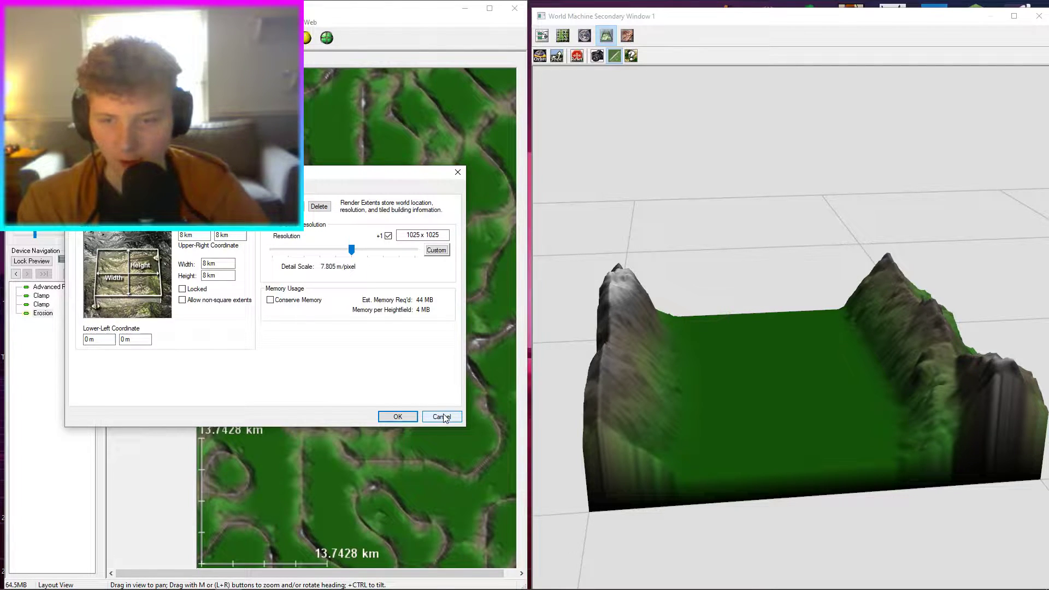
drag(108, 341, 17, 347)
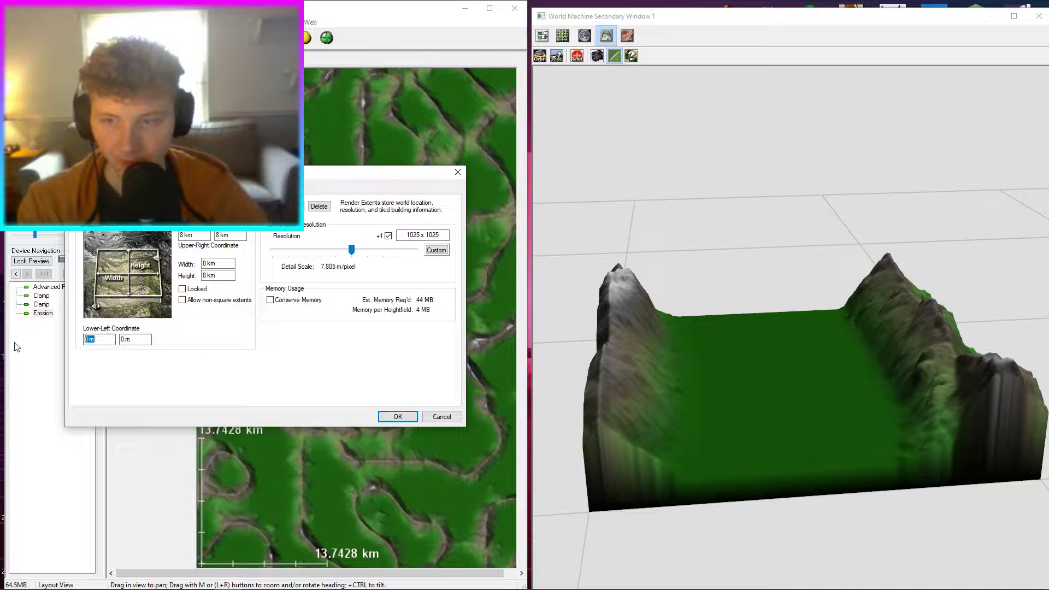
text(1)
key(Return)
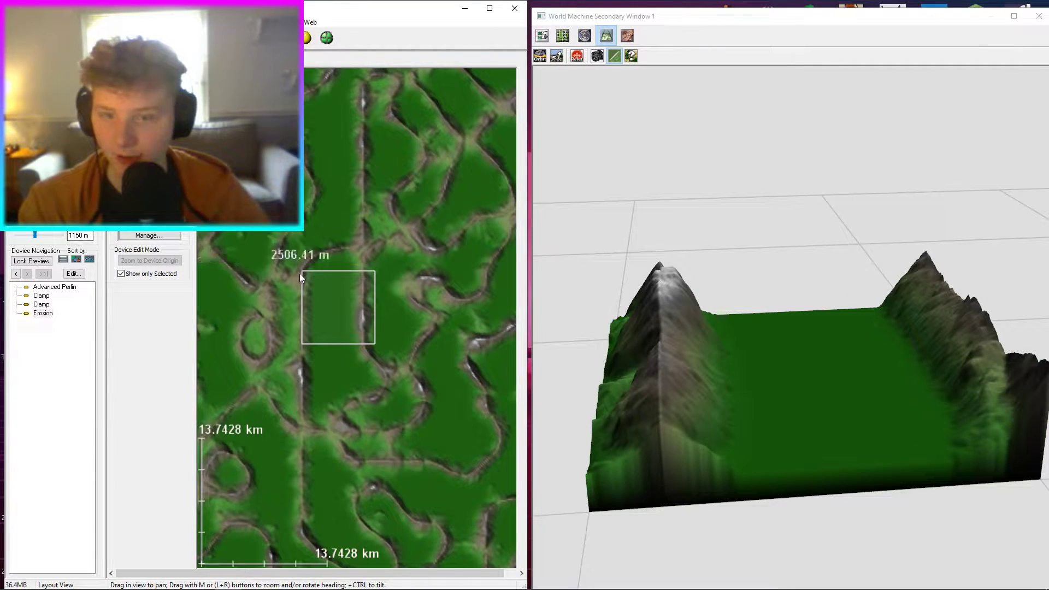
drag(300, 272, 310, 270)
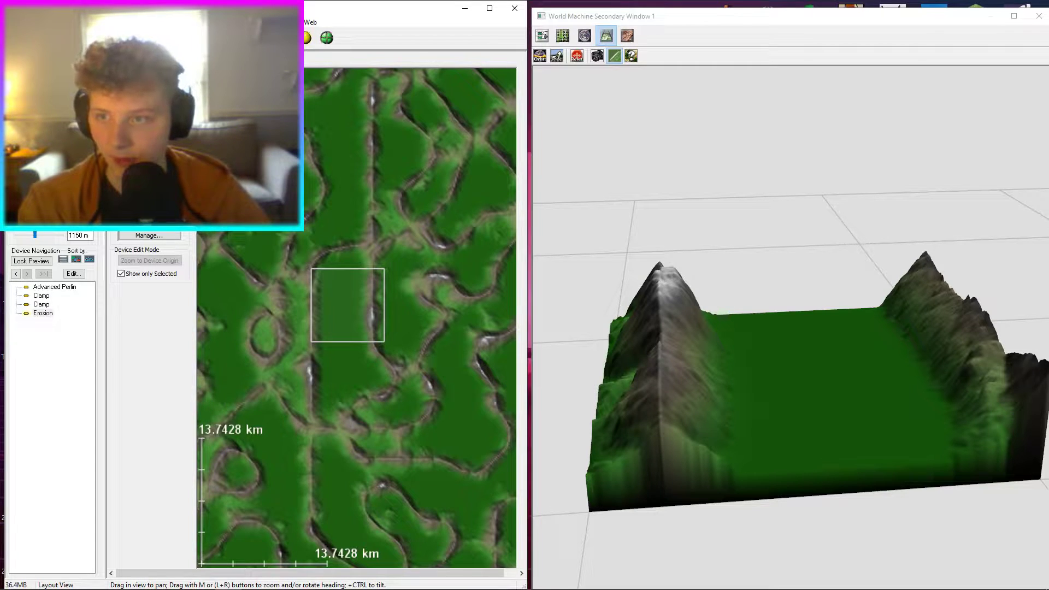
Try a lower-left coordinate of 5 km and 50 m for the render extent.
click(244, 38)
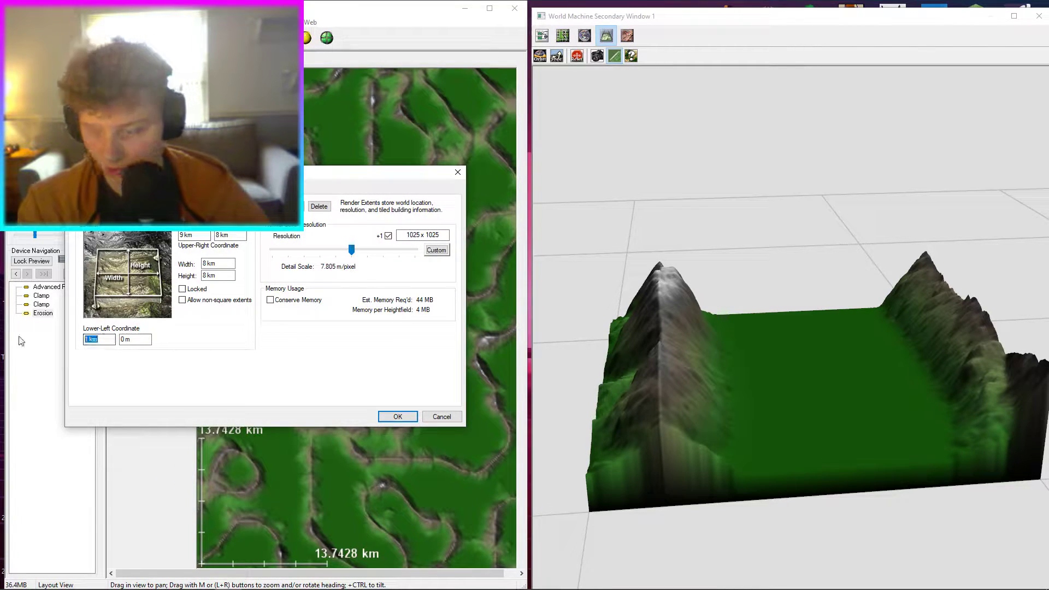
text(5)
key(Tab)
text(5)
key(Tab)
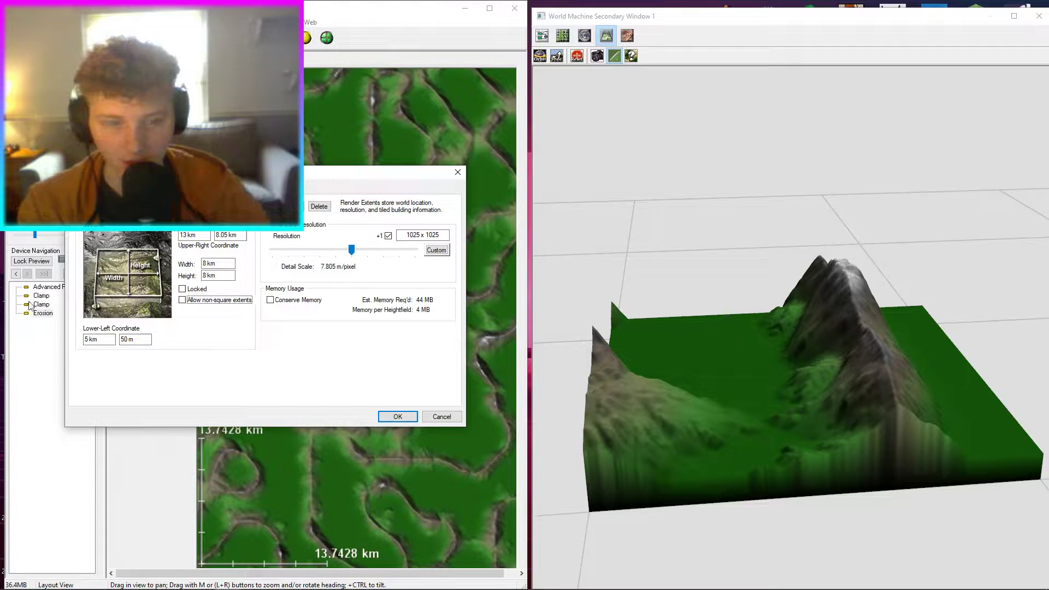
Return both lower-left coordinates of the render extent to 0 m, accept, and check the valley in the 3D view.
drag(109, 340, 57, 349)
text(0)
drag(144, 340, 99, 343)
text(0)
key(Return)
drag(869, 432, 542, 332)
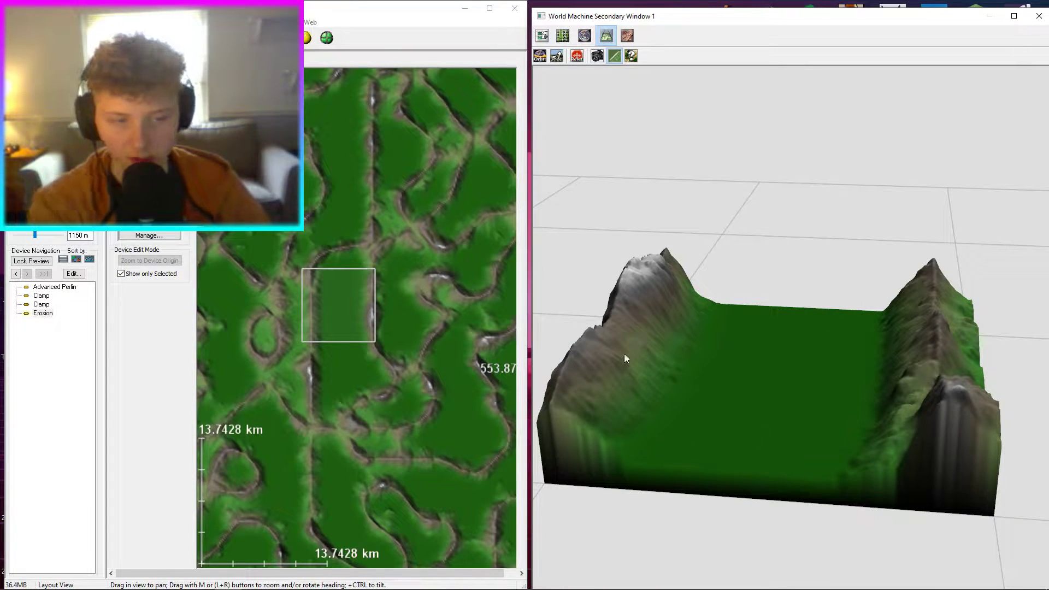
click(164, 38)
click(80, 38)
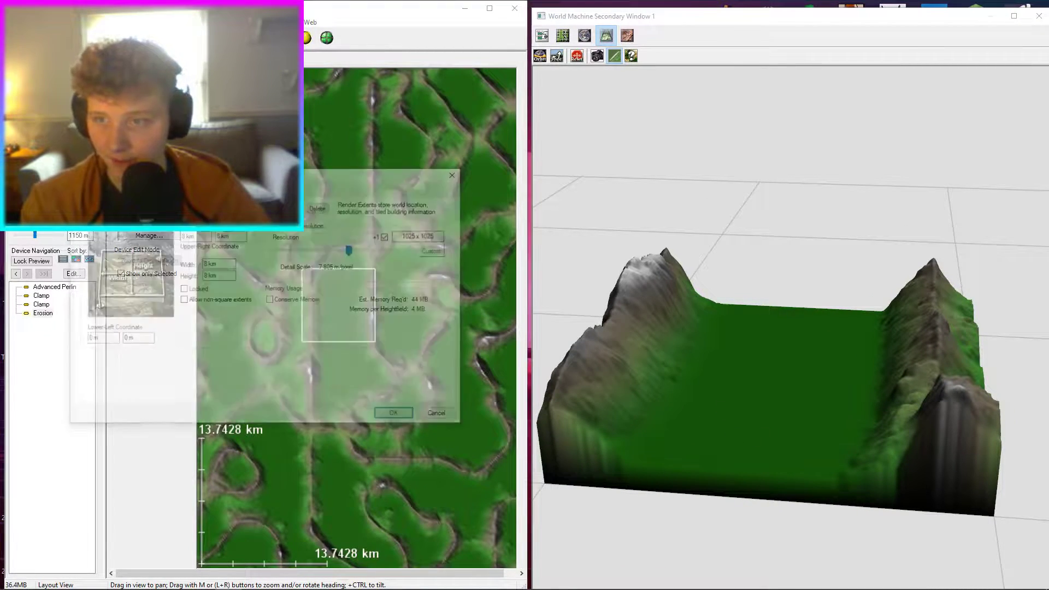
key(BackSpace)
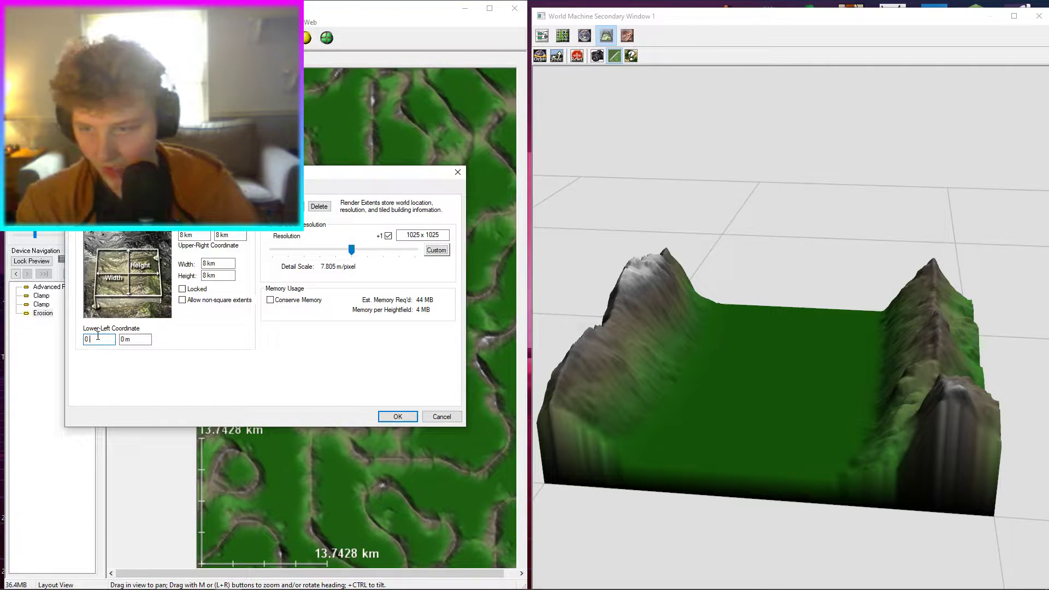
text(0)
key(Return)
mouse_move(758, 393)
mouse_down()
mouse_move(783, 394)
mouse_move(766, 393)
mouse_up()
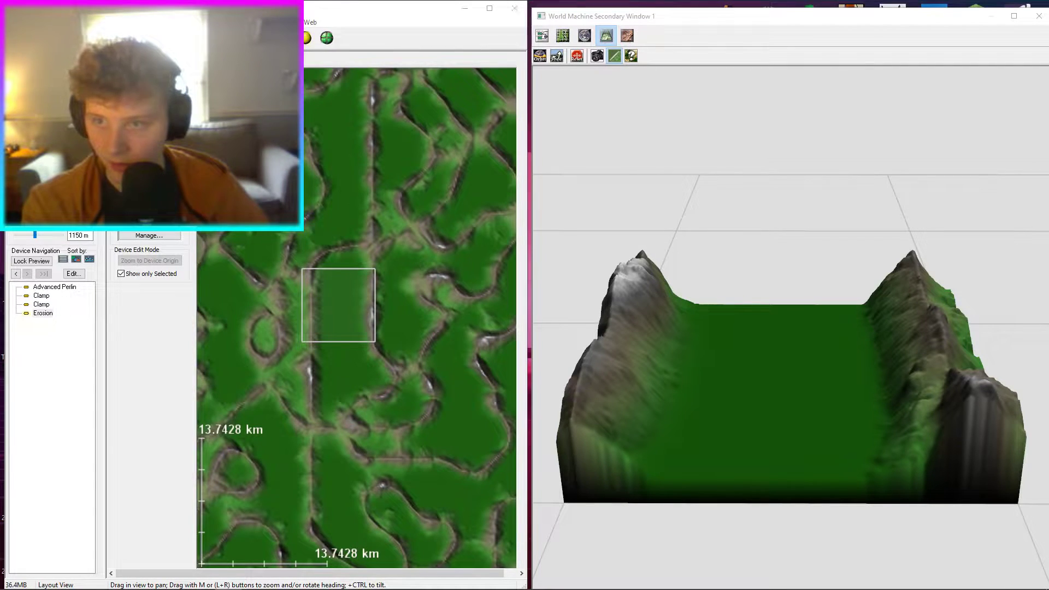
Try lower-left X coordinates of 200 m and 500 m for the render extent and check how the valley is framed.
drag(104, 339, 1, 336)
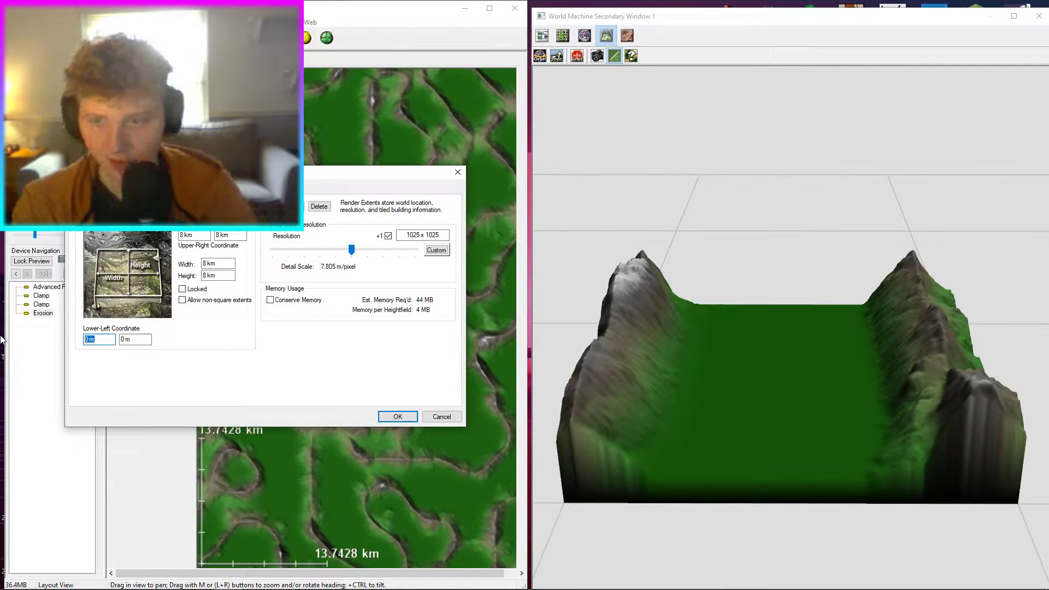
text(.2)
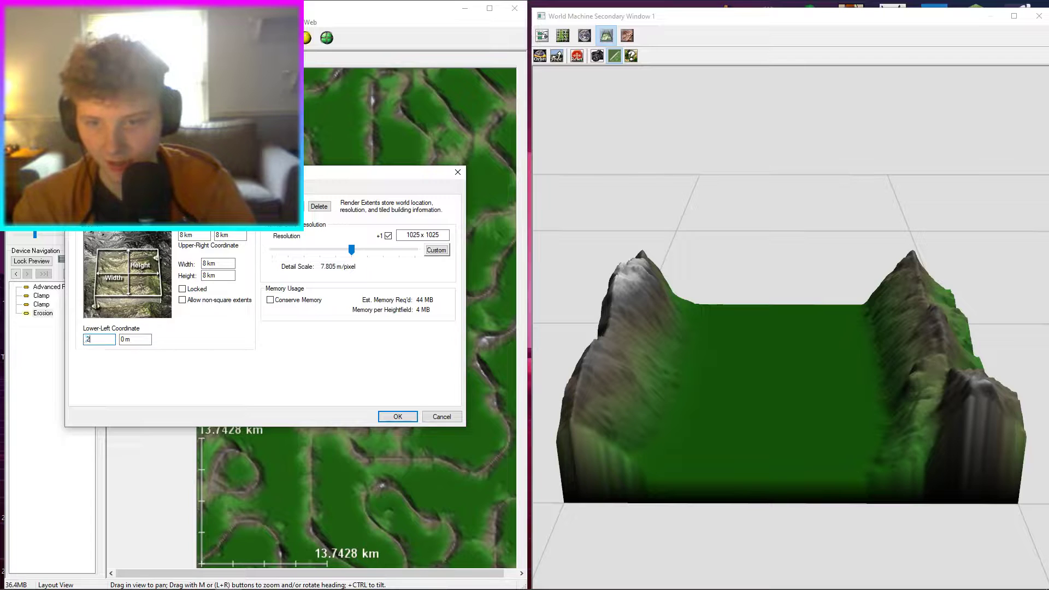
click(142, 339)
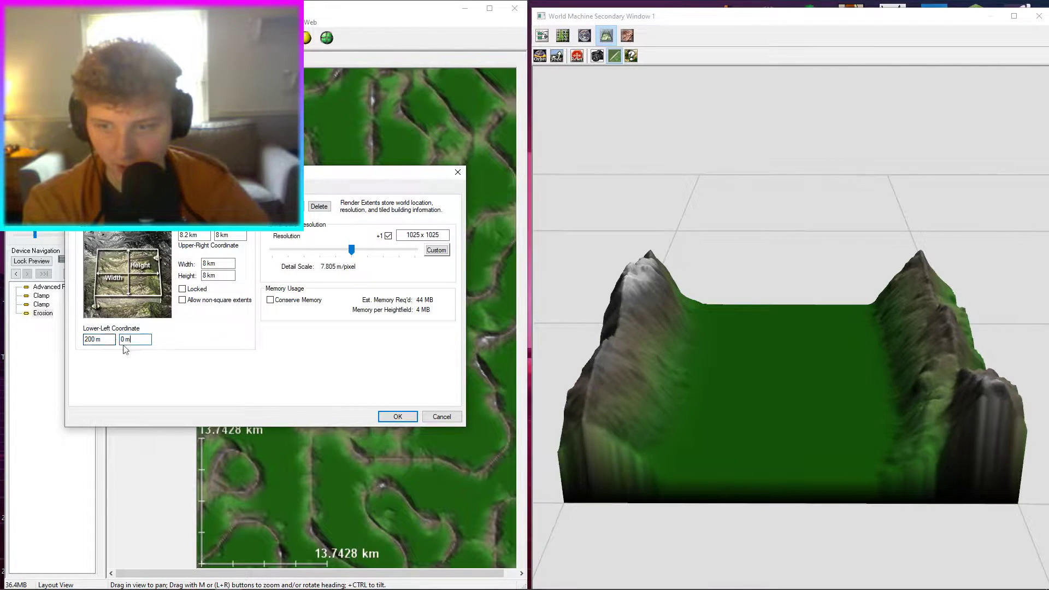
drag(108, 338, 31, 340)
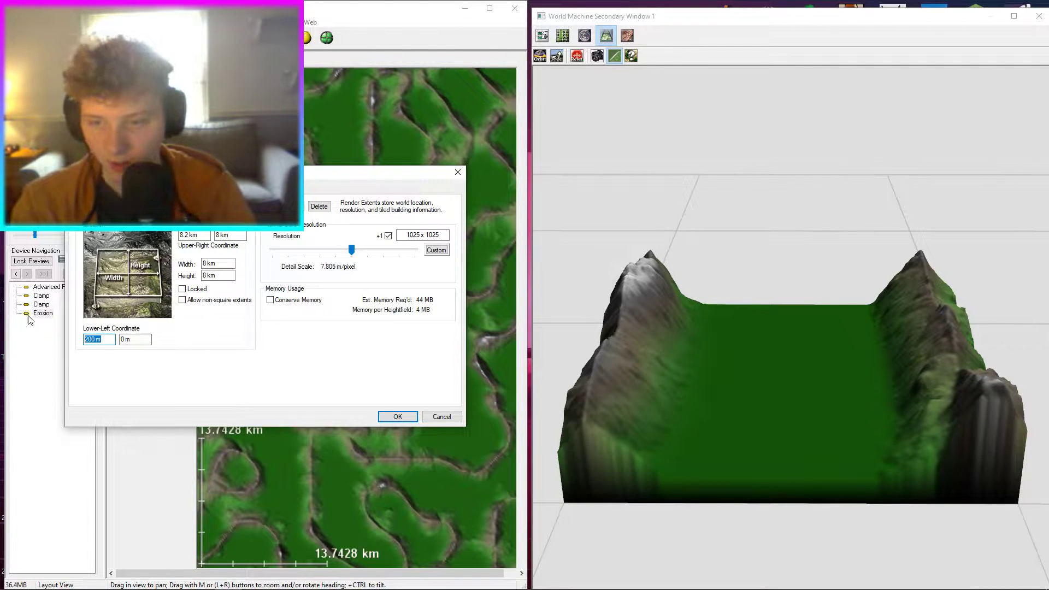
key(Return)
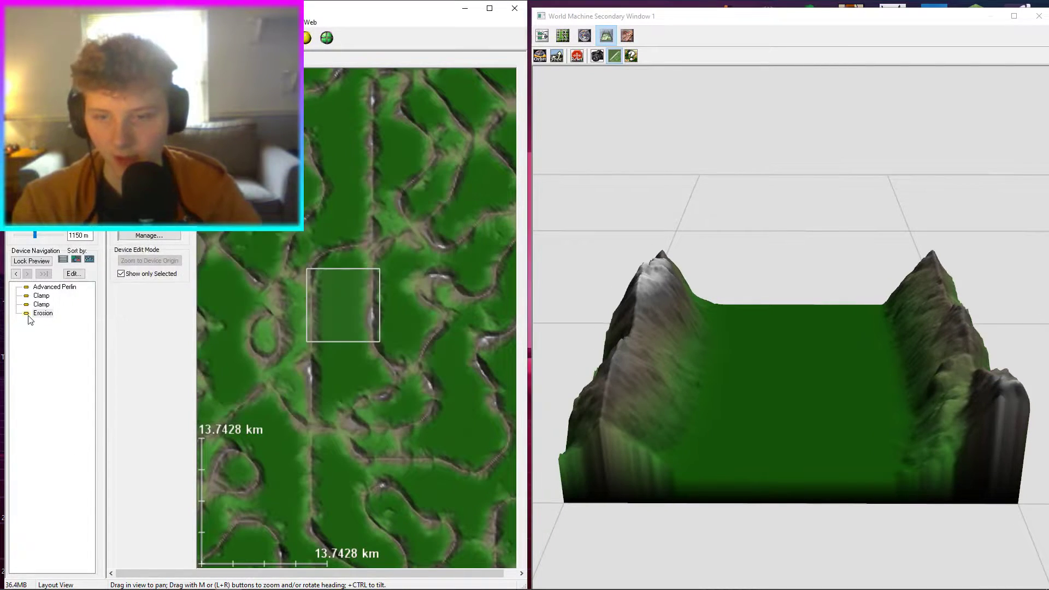
drag(706, 313, 638, 314)
click(436, 279)
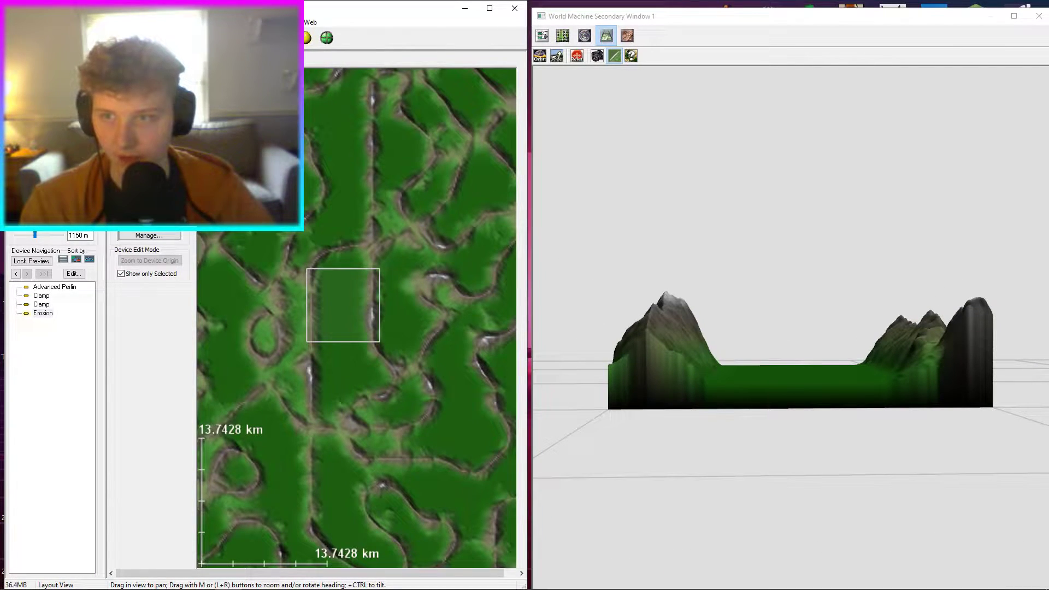
Set the render extent's lower-left X coordinate to 0.3 km, accept, and inspect the valley between the mountains.
click(298, 37)
drag(107, 339, 1, 334)
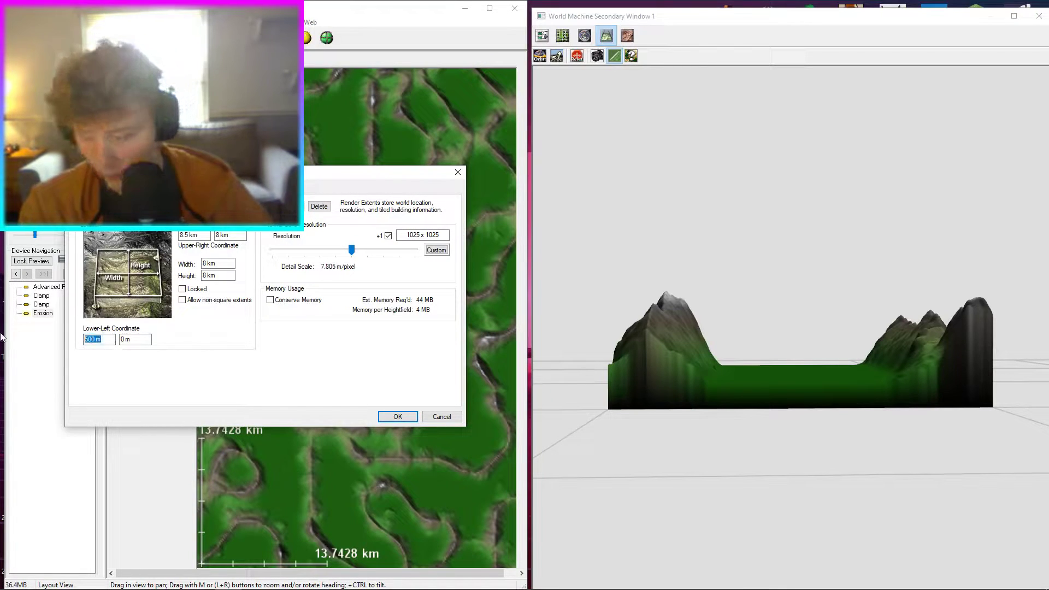
text(.3)
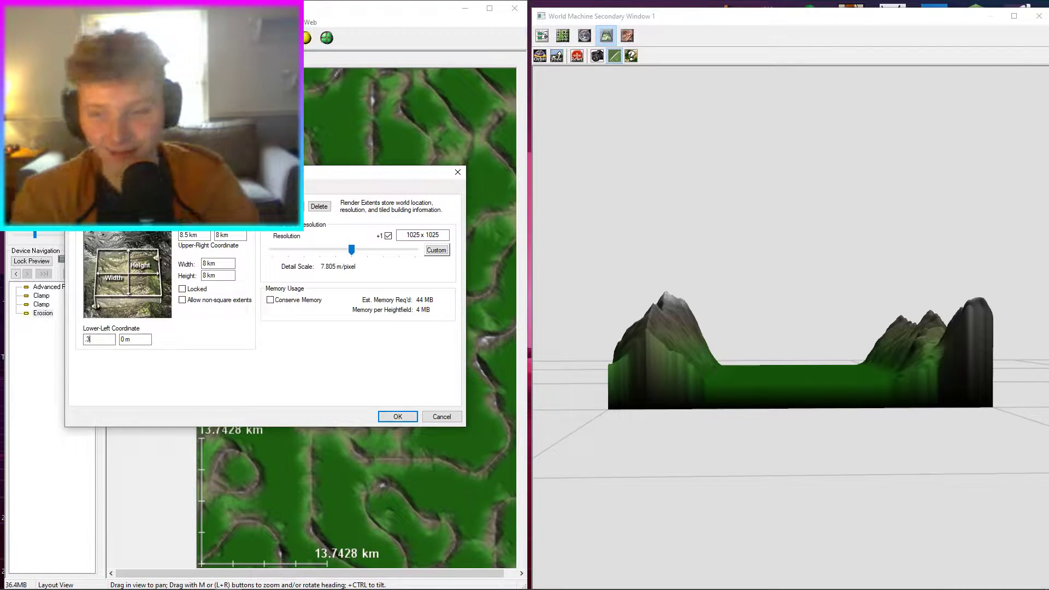
key(Return)
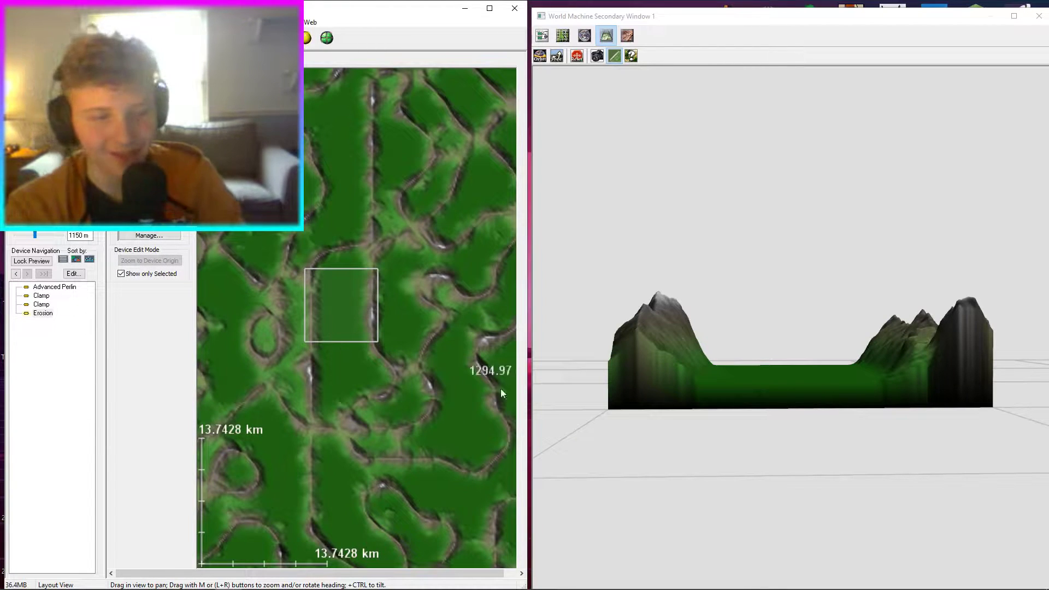
drag(545, 370, 623, 284)
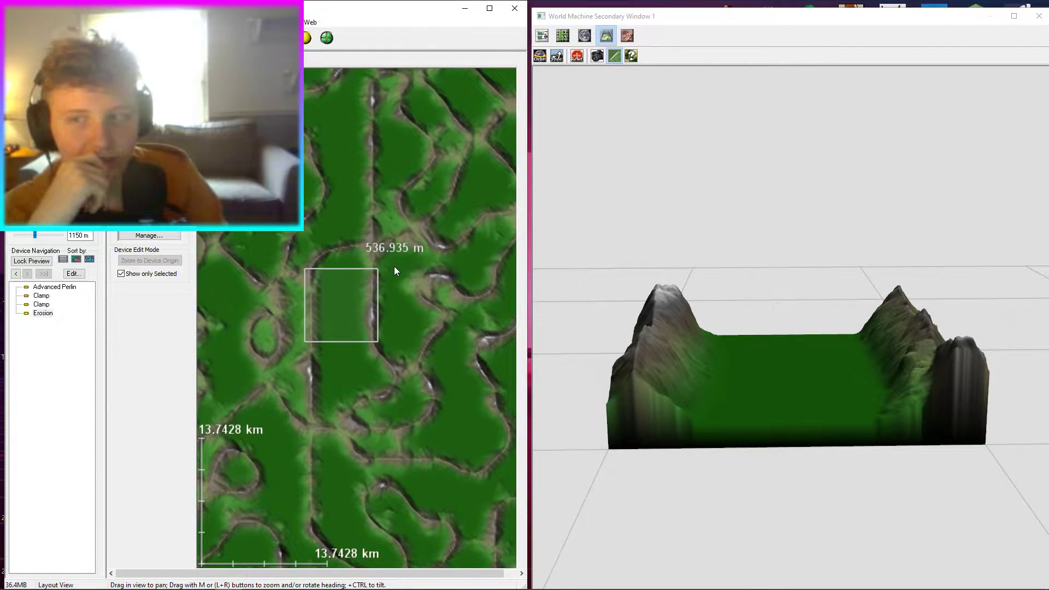
drag(323, 258, 312, 268)
drag(912, 331, 887, 373)
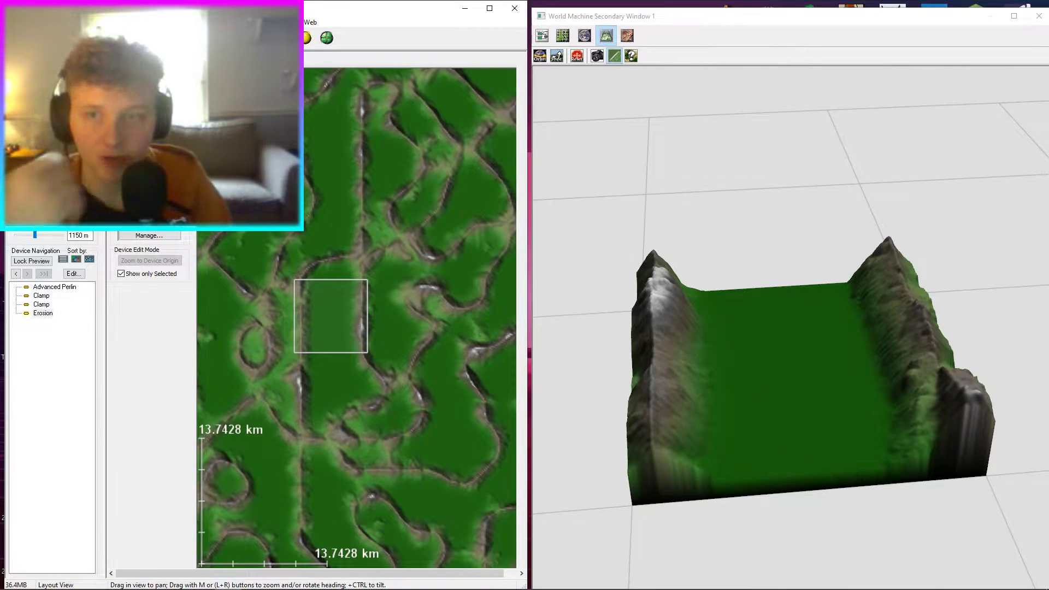
Open the Erosion device's settings from the device network and try the Good with Terraces preset.
key(F5)
click(350, 261)
double_click(338, 300)
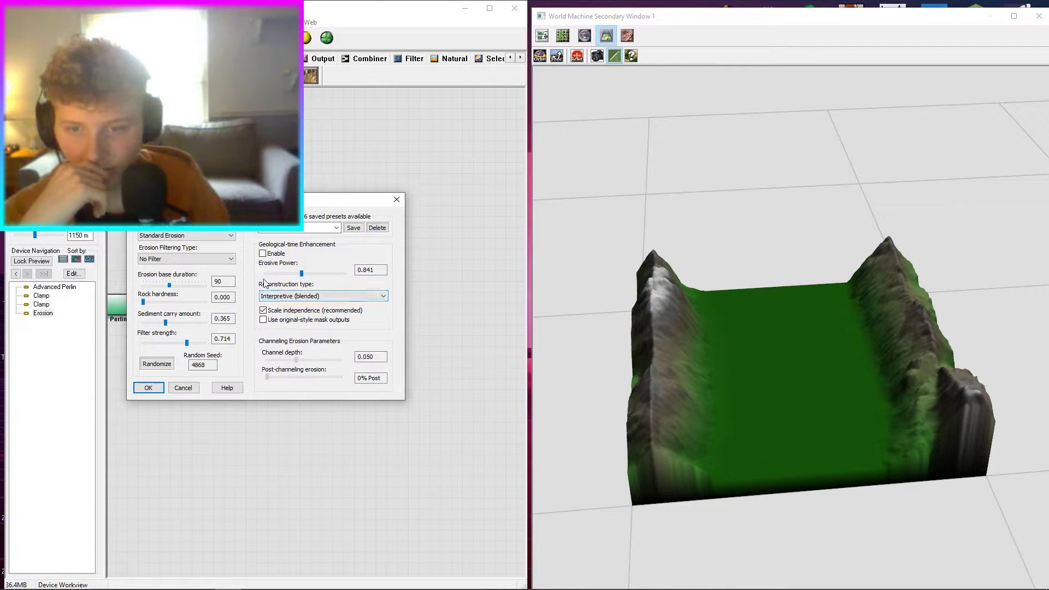
click(336, 227)
click(309, 256)
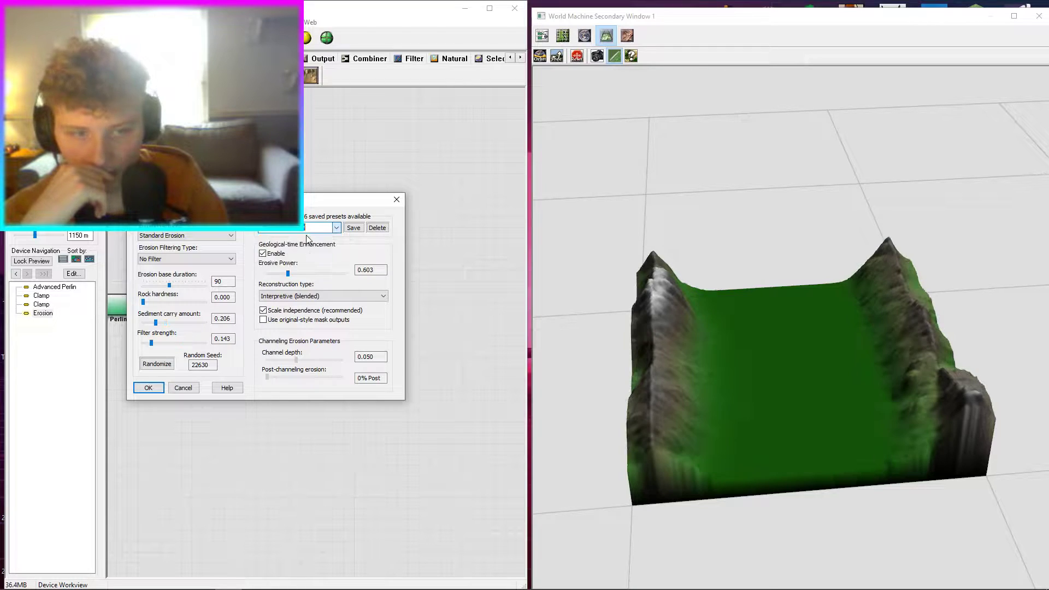
click(336, 230)
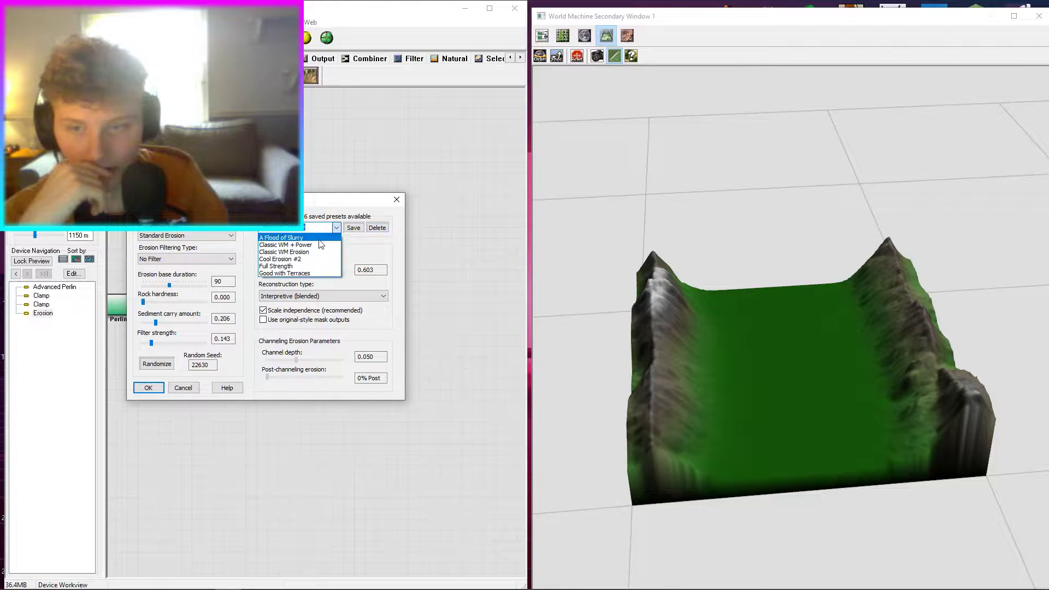
click(304, 270)
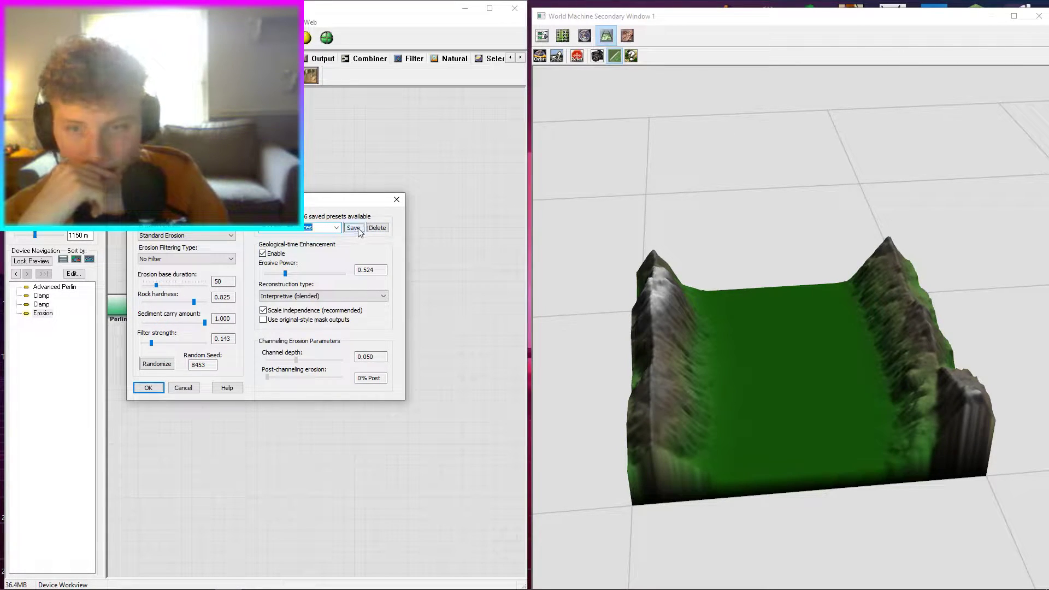
Try other Erosion presets, including Full Strength and Classic WM Erosion, comparing their effect on the valley in the 3D view.
click(336, 227)
click(280, 269)
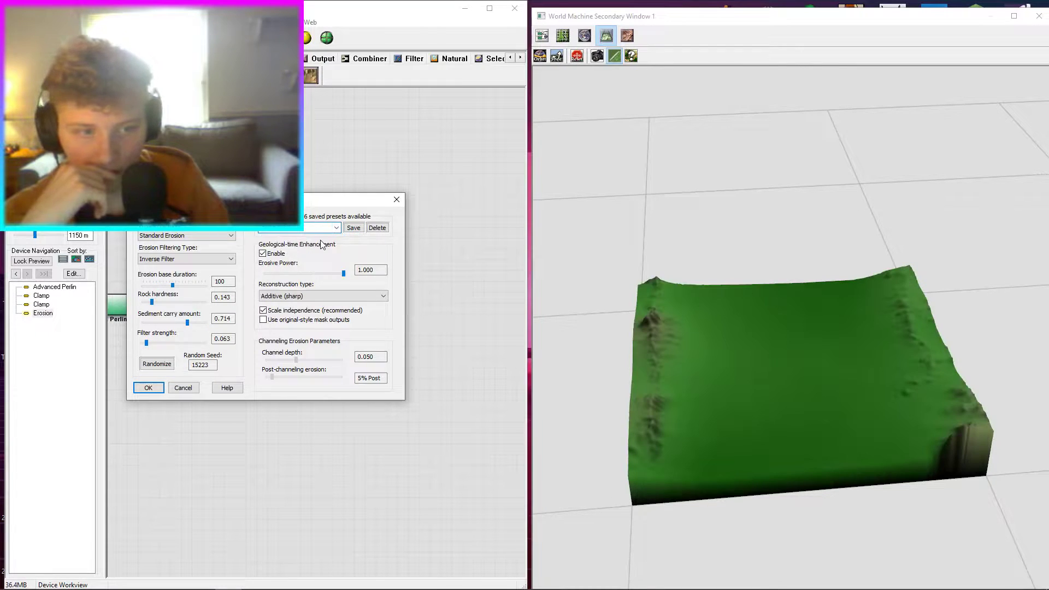
click(336, 227)
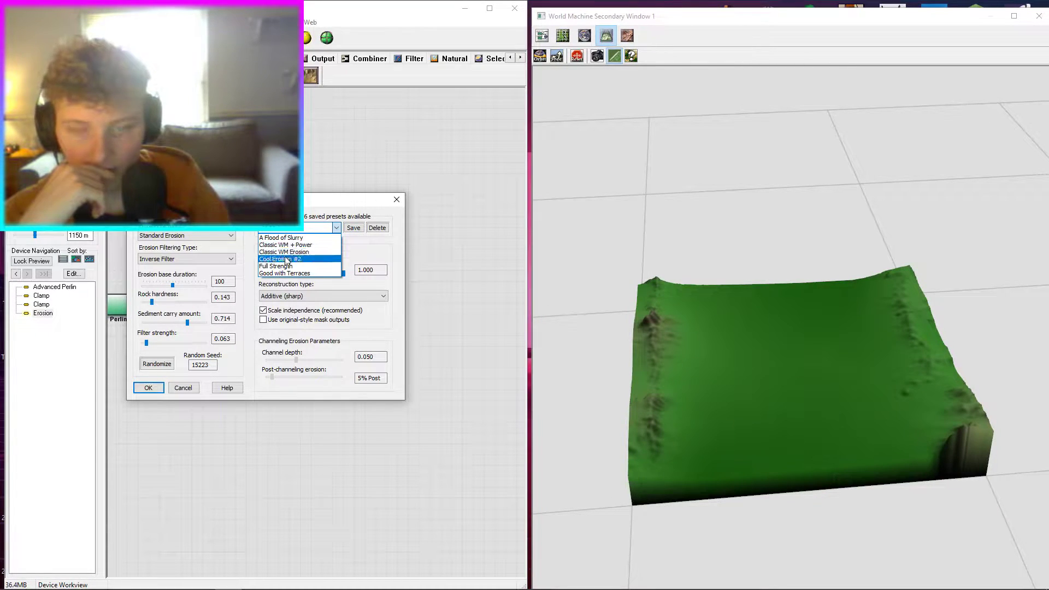
click(306, 252)
click(336, 227)
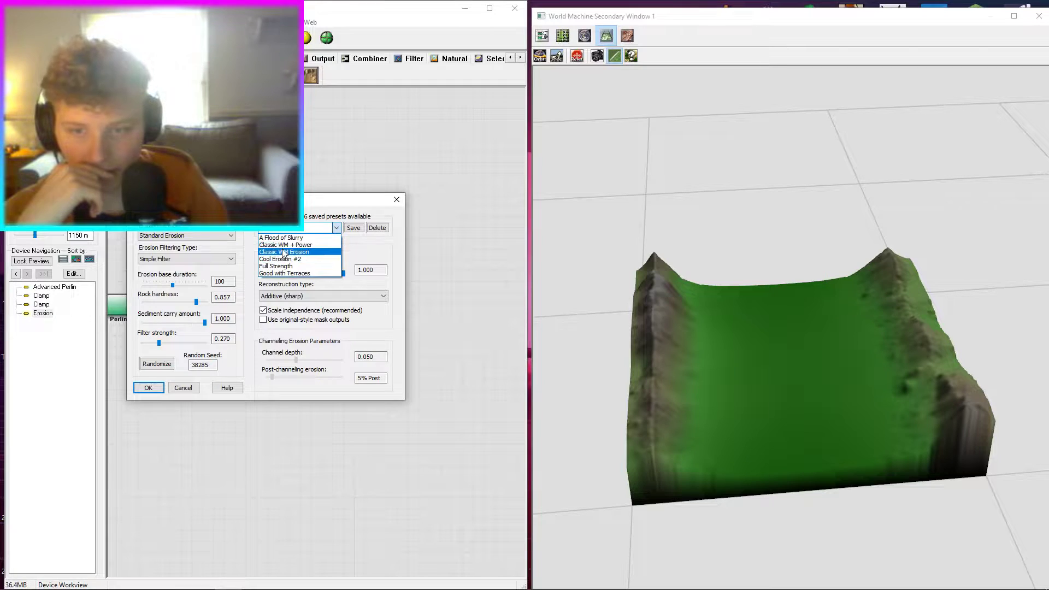
click(285, 253)
Apply the Classic WM + Power preset to the Erosion device, build the terrain, and inspect the valley from a lower angle.
click(335, 228)
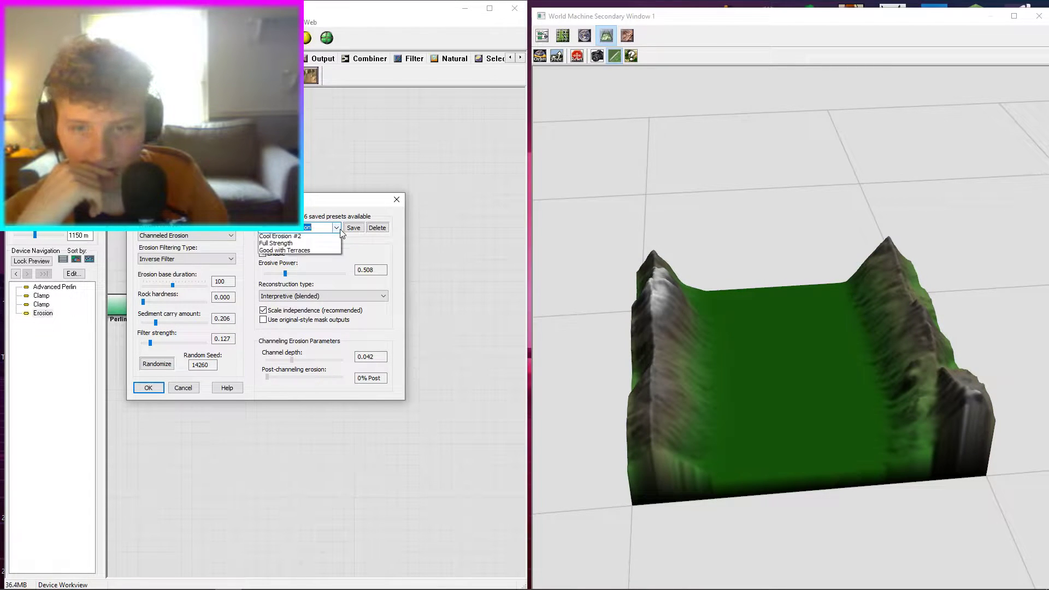
click(319, 238)
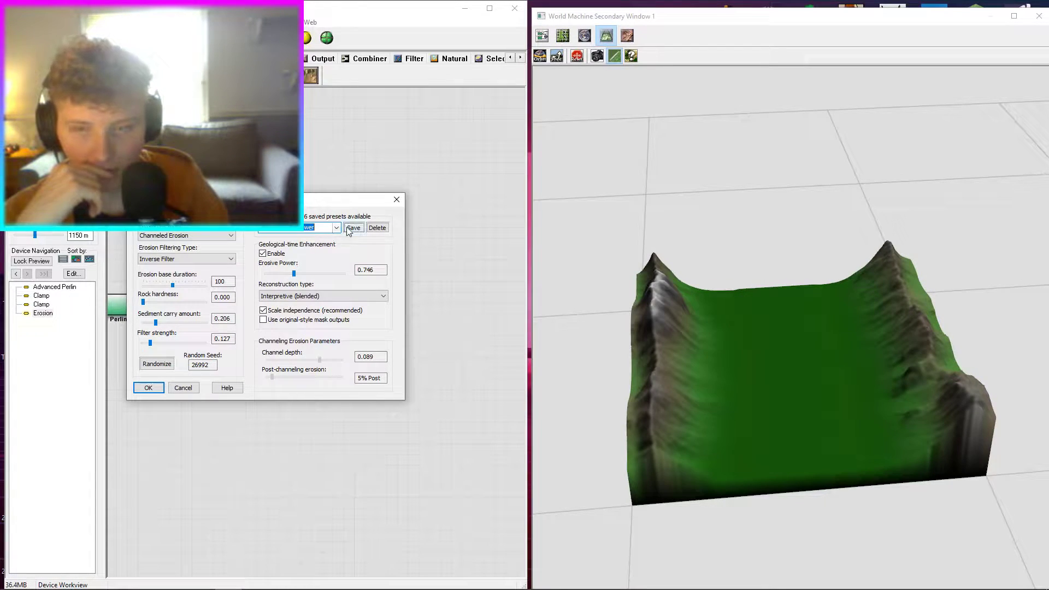
key(Return)
click(312, 74)
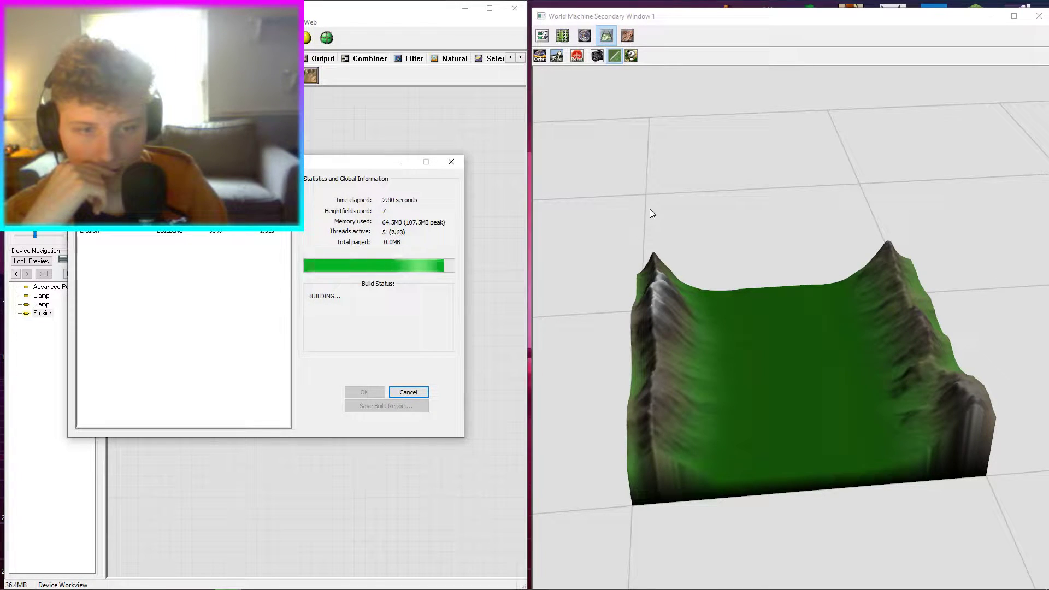
click(358, 395)
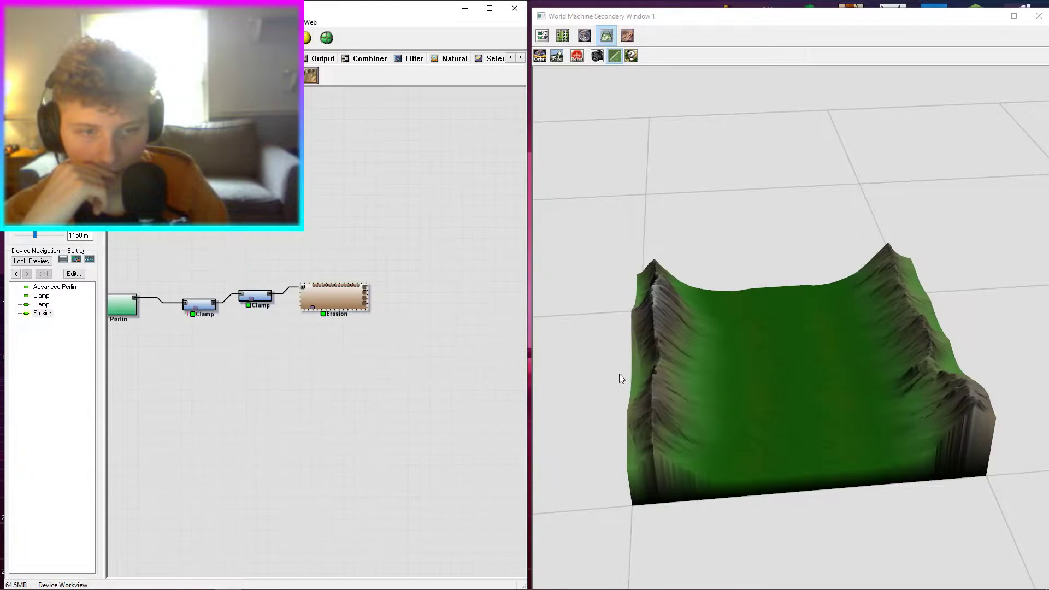
drag(623, 375, 574, 327)
scroll(666, 358, up, 3)
drag(683, 363, 853, 307)
click(388, 227)
scroll(373, 236, down, 3)
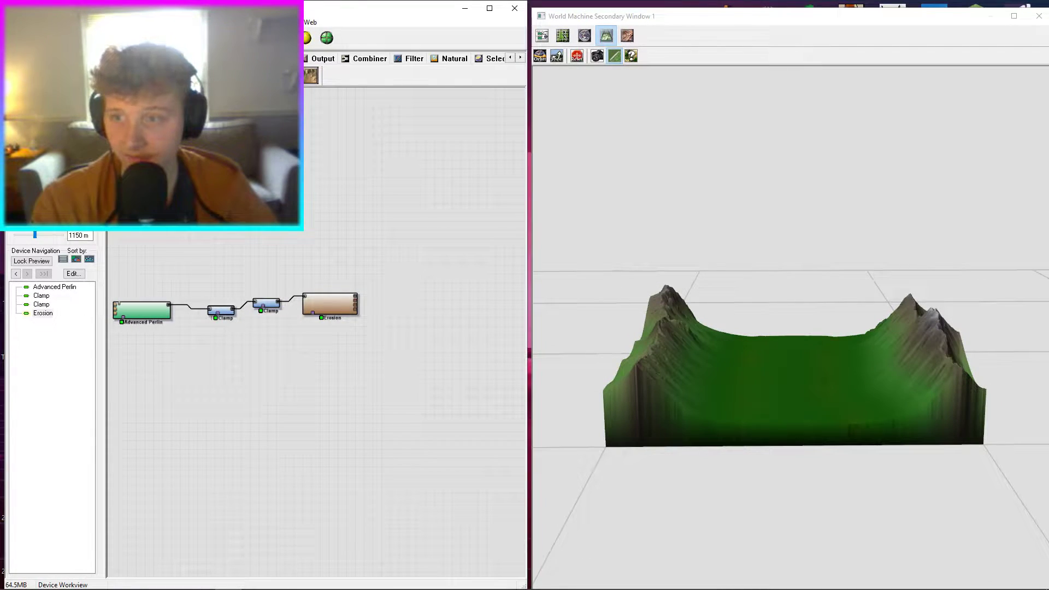
Set the render extent's resolution to 4097 x 4097, accept, and build the terrain.
click(241, 37)
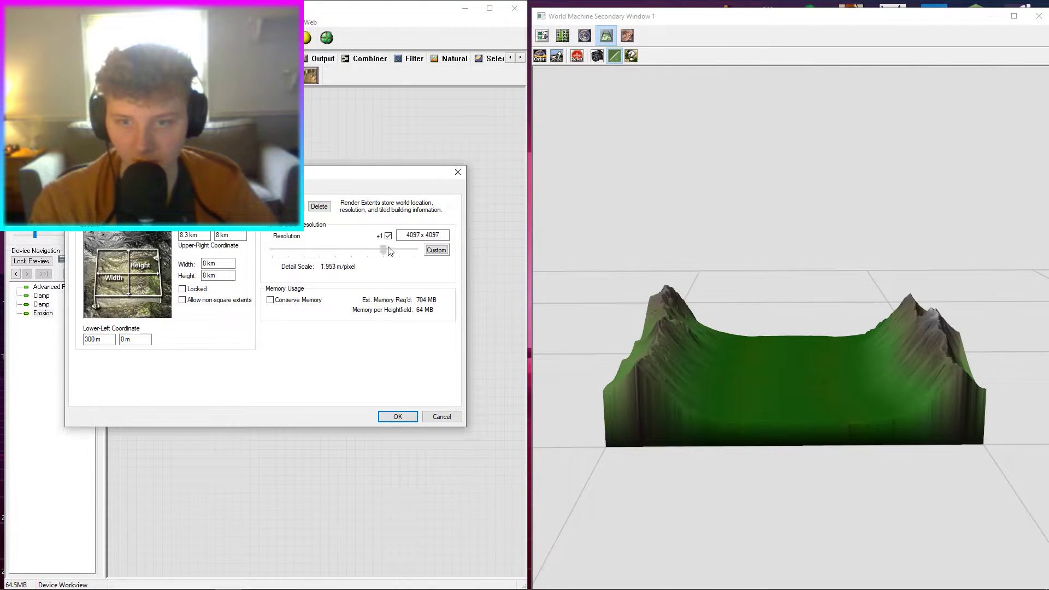
click(400, 417)
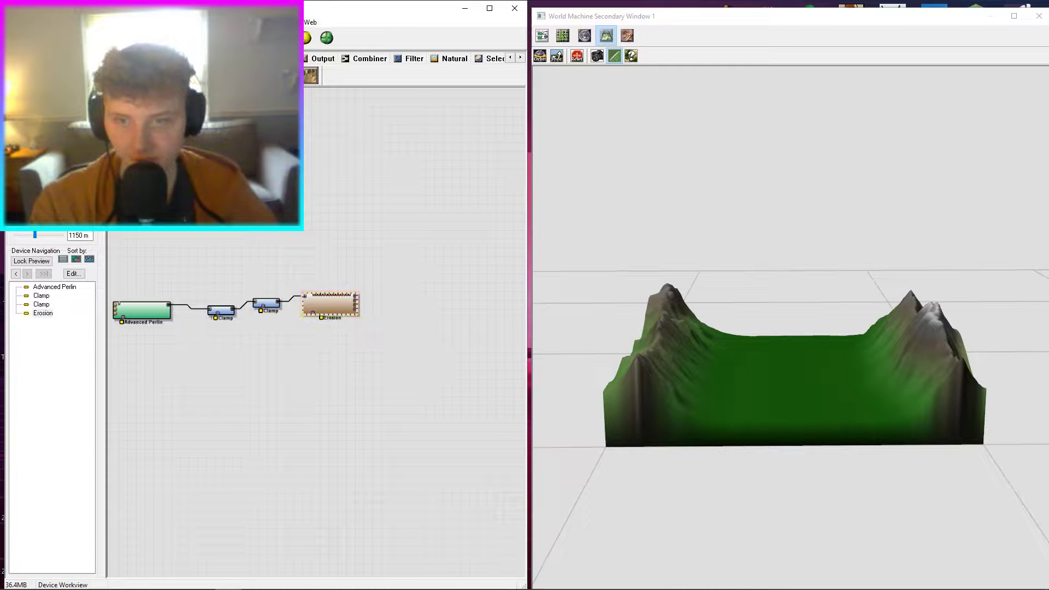
click(304, 38)
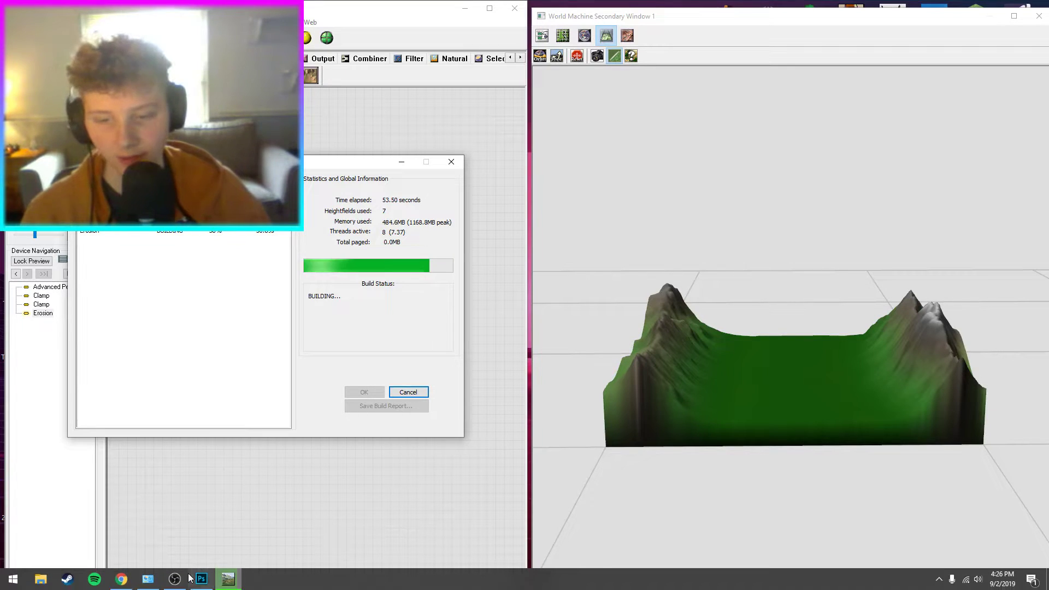
Switch to Photoshop and quit it, saving the thumbnail document in Photoshop format with Maximize Compatibility enabled.
click(201, 579)
click(991, 80)
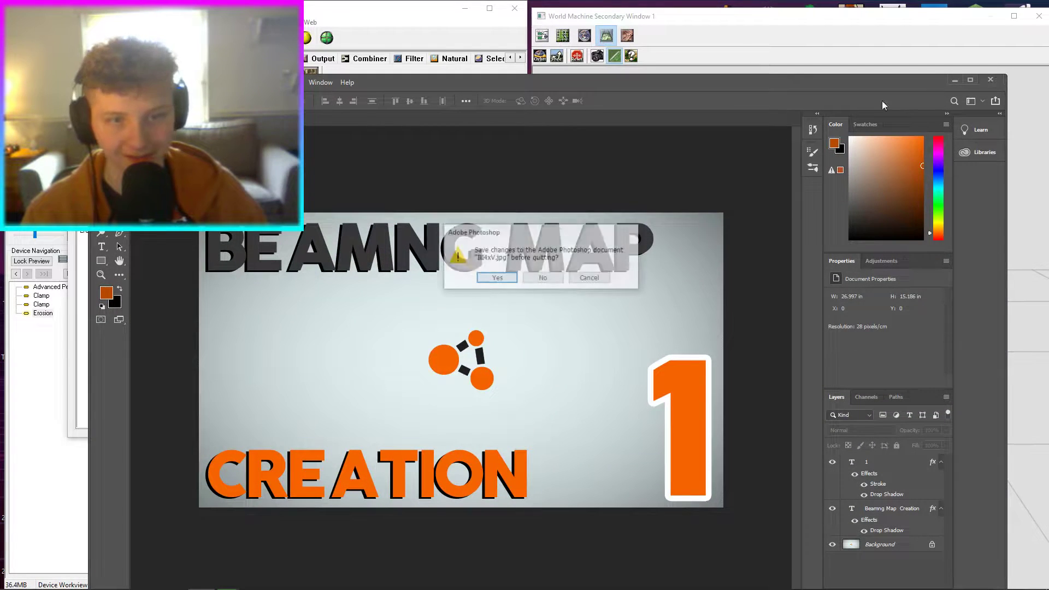
click(496, 279)
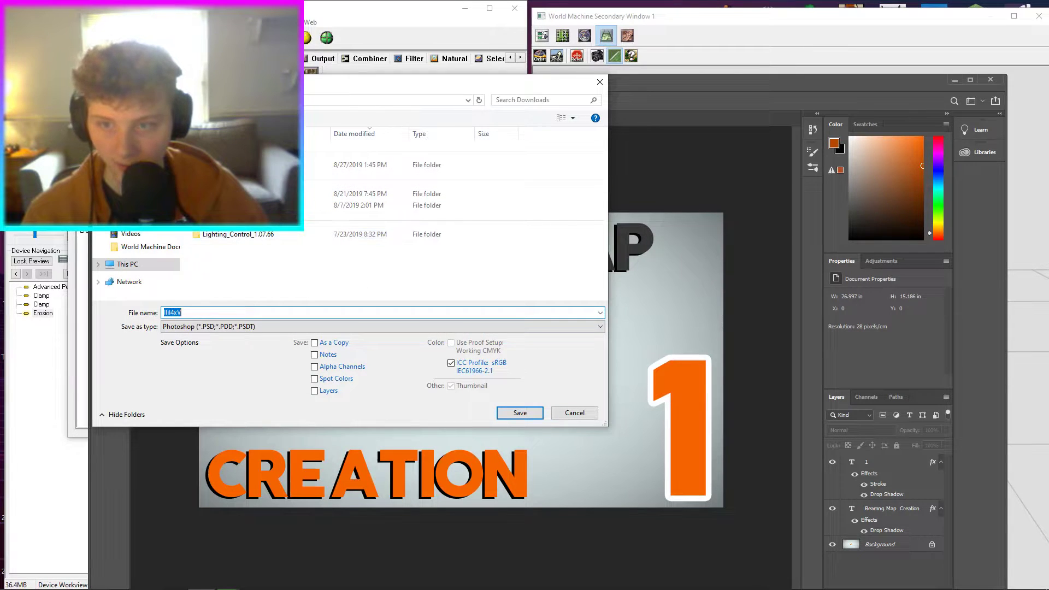
click(519, 413)
click(644, 171)
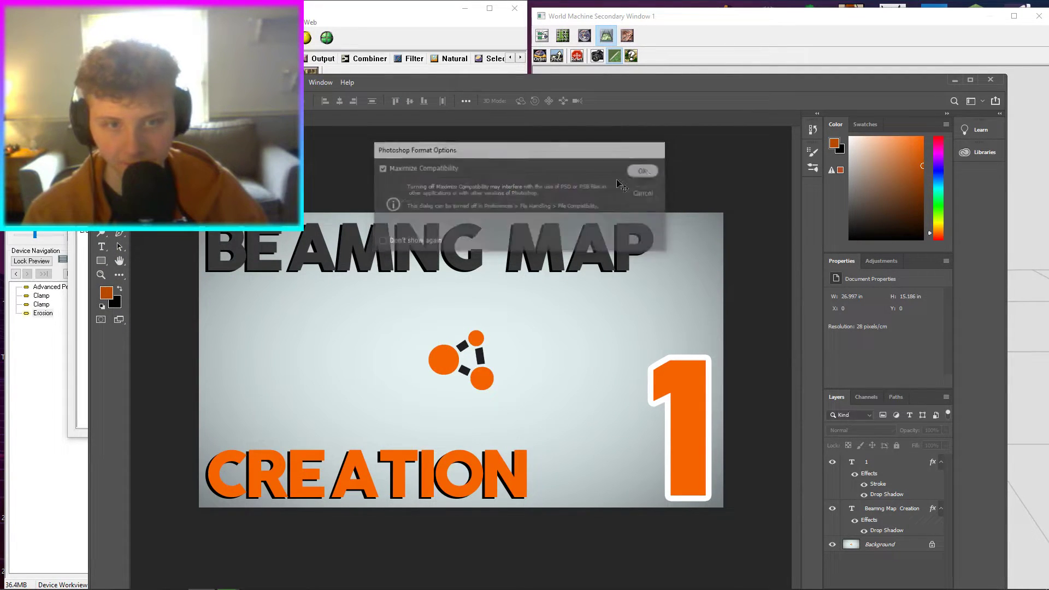
Switch to Chrome and search Google Images for "grass terrain texture" in a new tab.
click(122, 579)
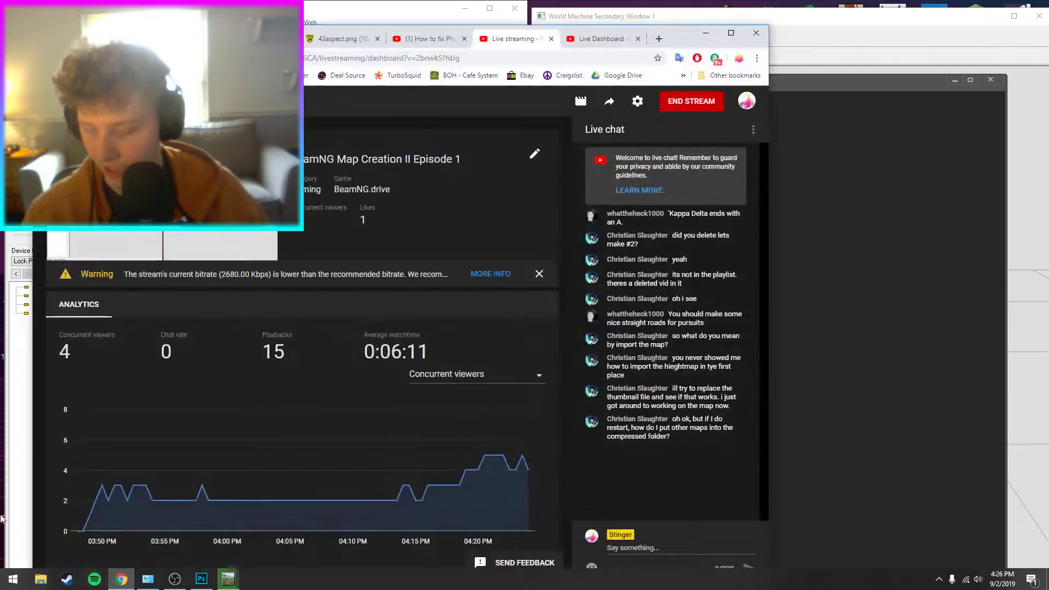
click(659, 38)
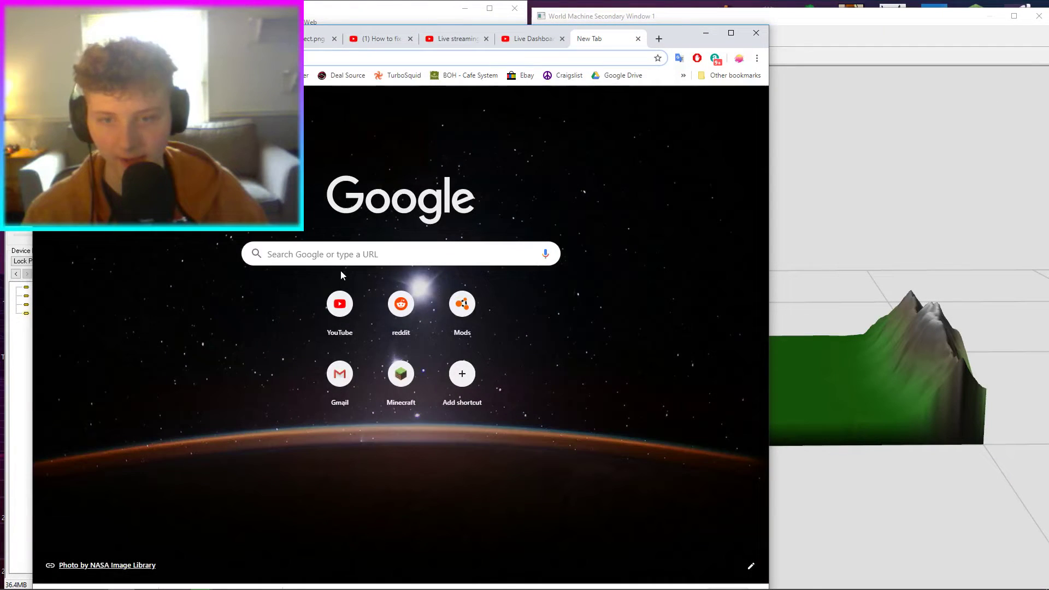
click(339, 259)
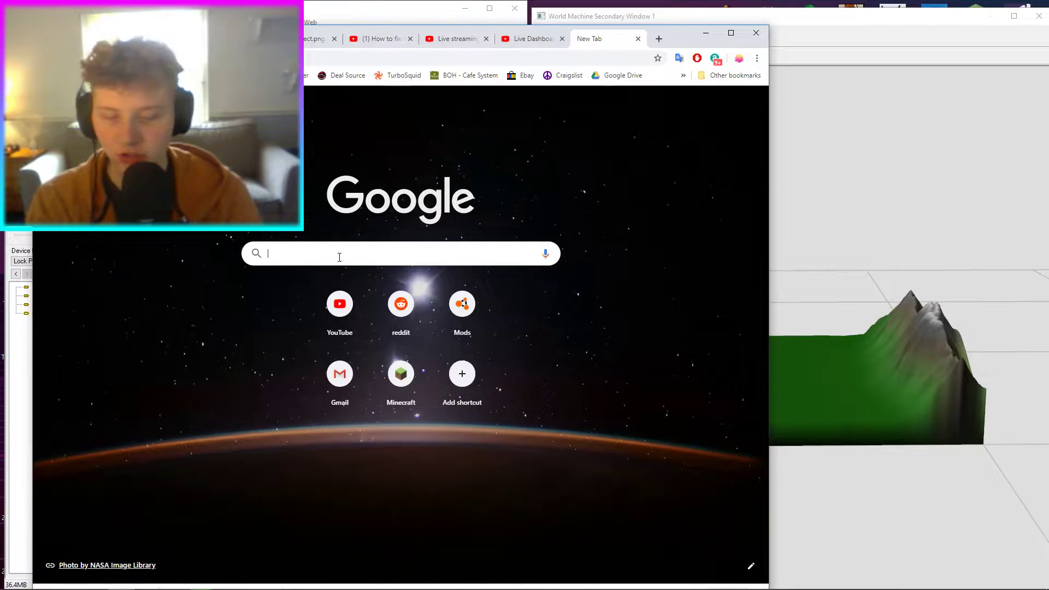
text(grass+terrain+texture&aqs=chrome..69i57j0l2.4367j0j8&sourceid=chrome...)
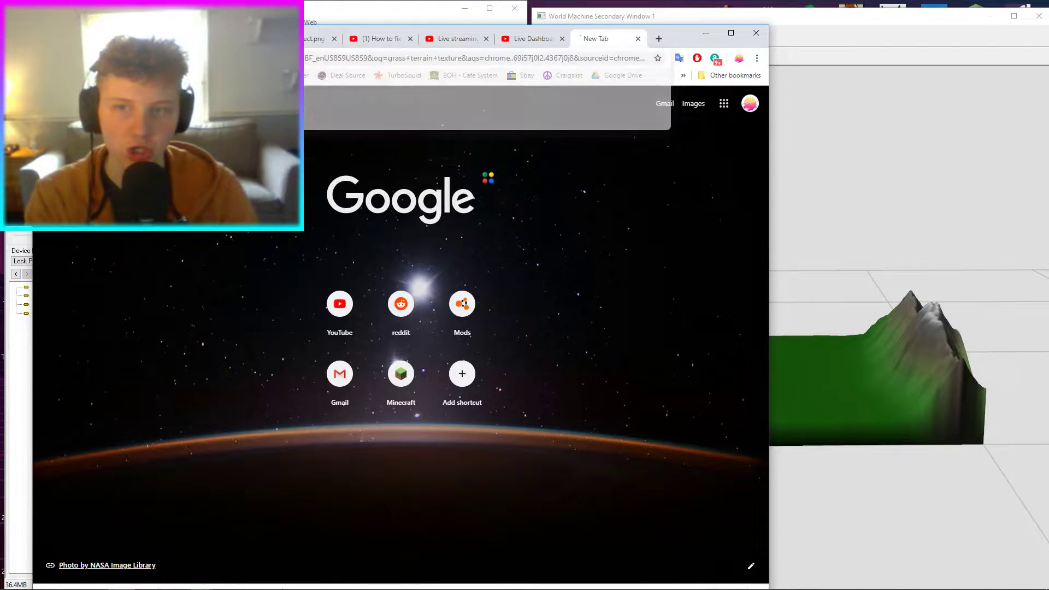
key(Return)
click(172, 140)
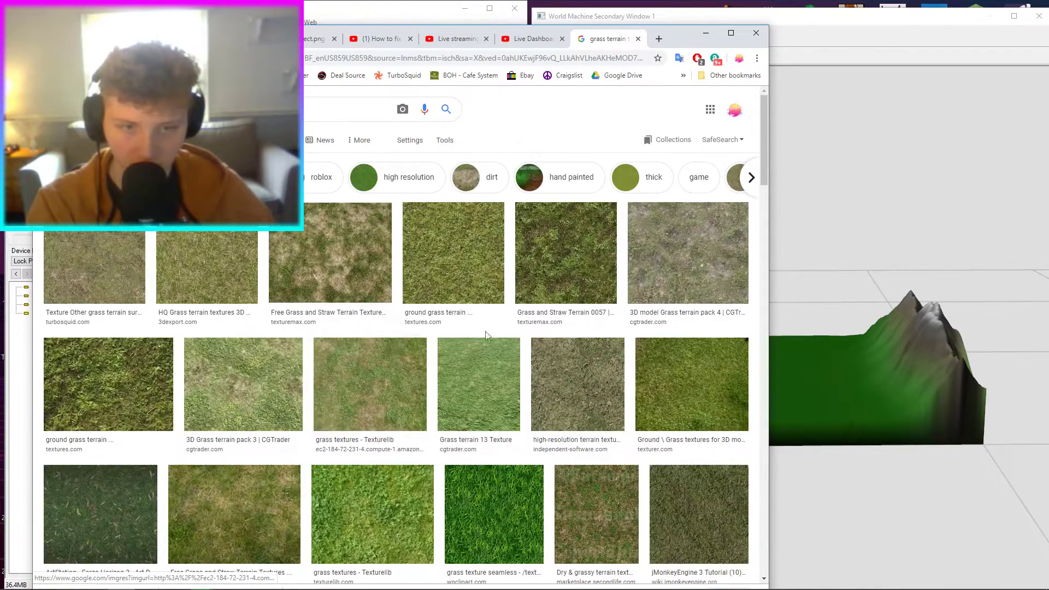
Preview several grass textures in the image results and open the Pinterest source page of the Terrain Texture pack for Video games image.
scroll(477, 332, down, 5)
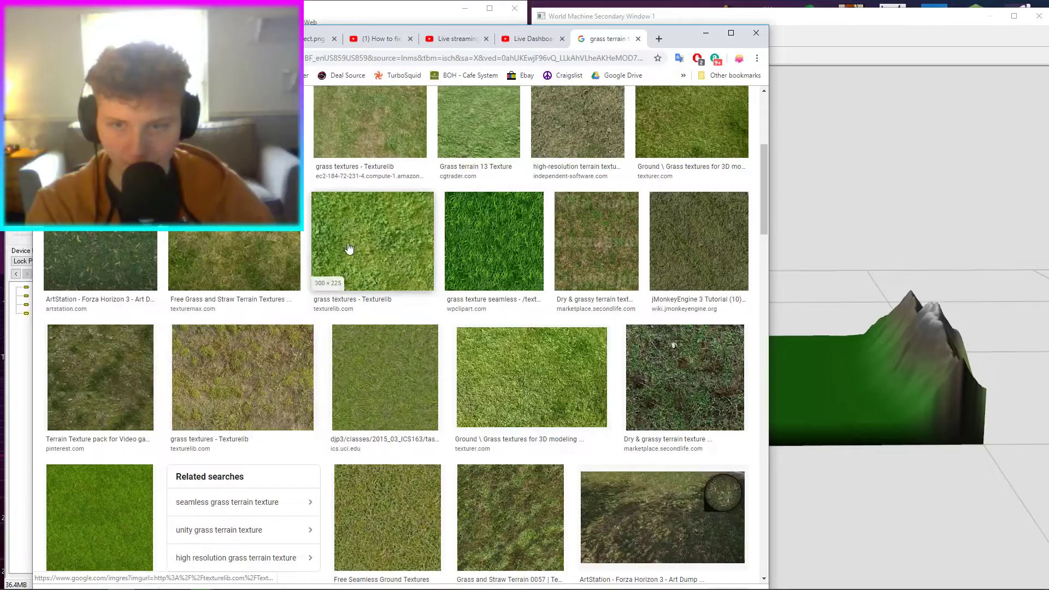
click(216, 344)
click(116, 356)
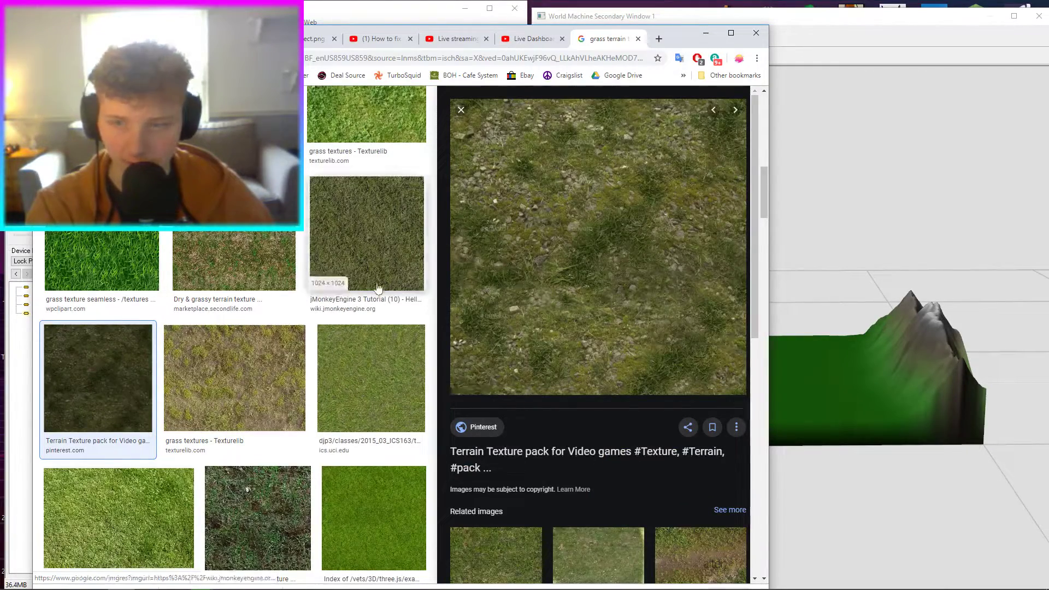
scroll(287, 347, down, 3)
click(285, 341)
scroll(287, 327, up, 4)
click(235, 183)
click(105, 276)
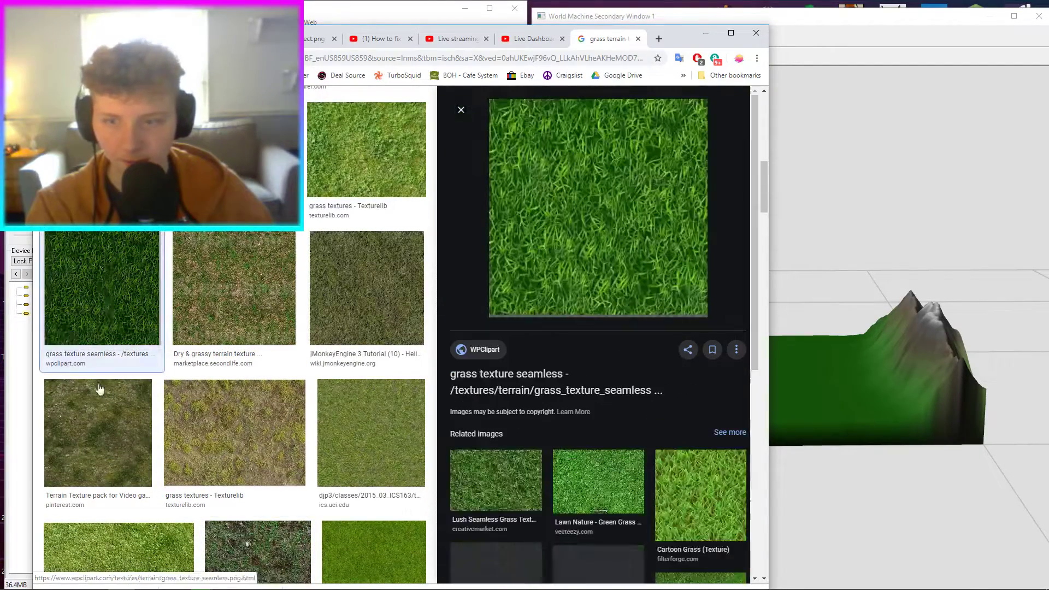
click(100, 384)
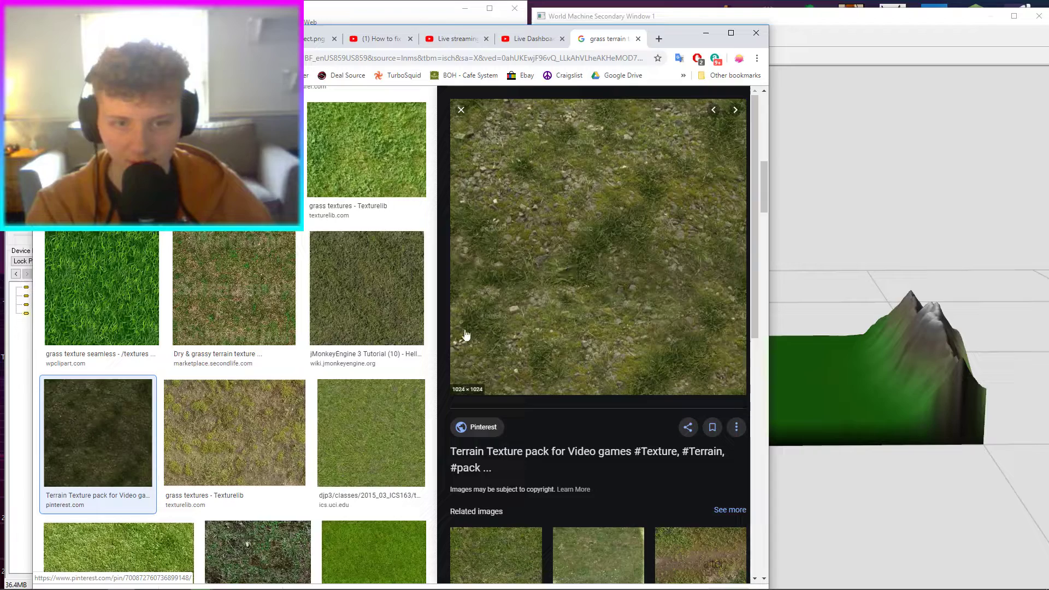
click(477, 421)
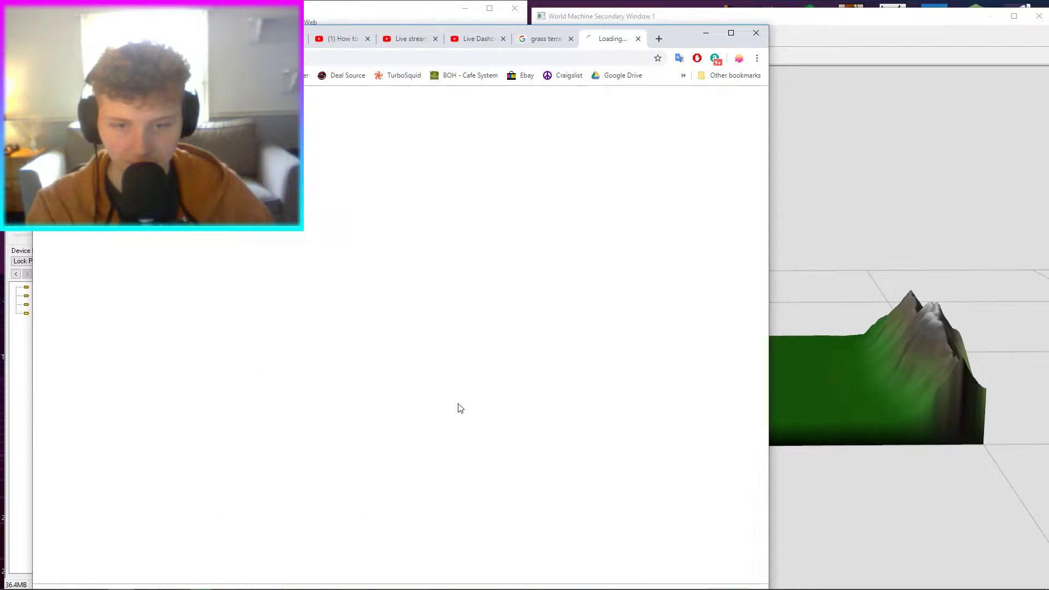
Return to the image results and preview the related appsforarduino.com seamless grass texture and the UCI grass texture.
click(544, 40)
scroll(607, 415, down, 3)
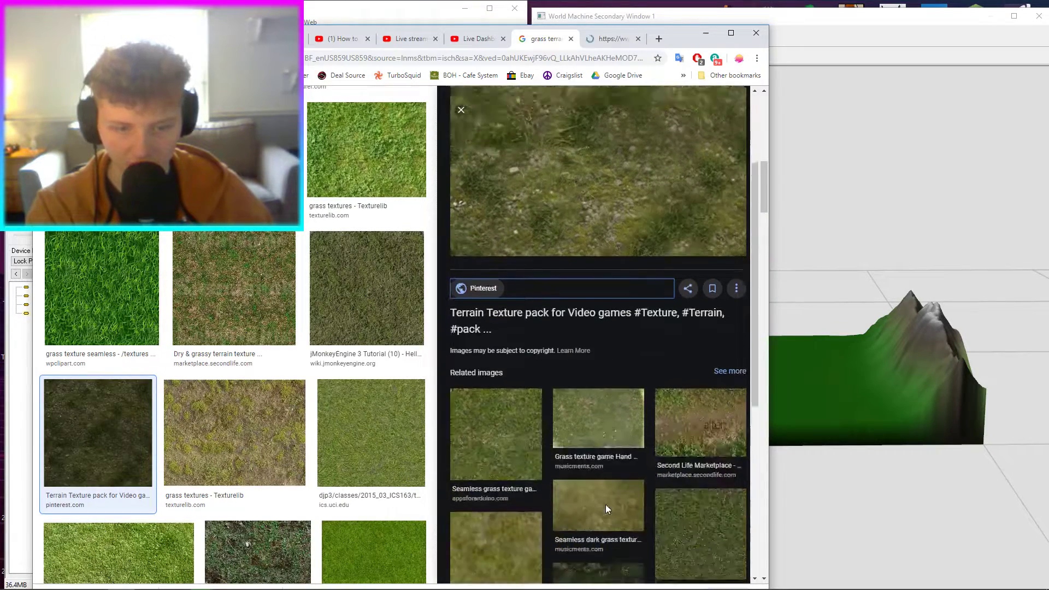
click(503, 430)
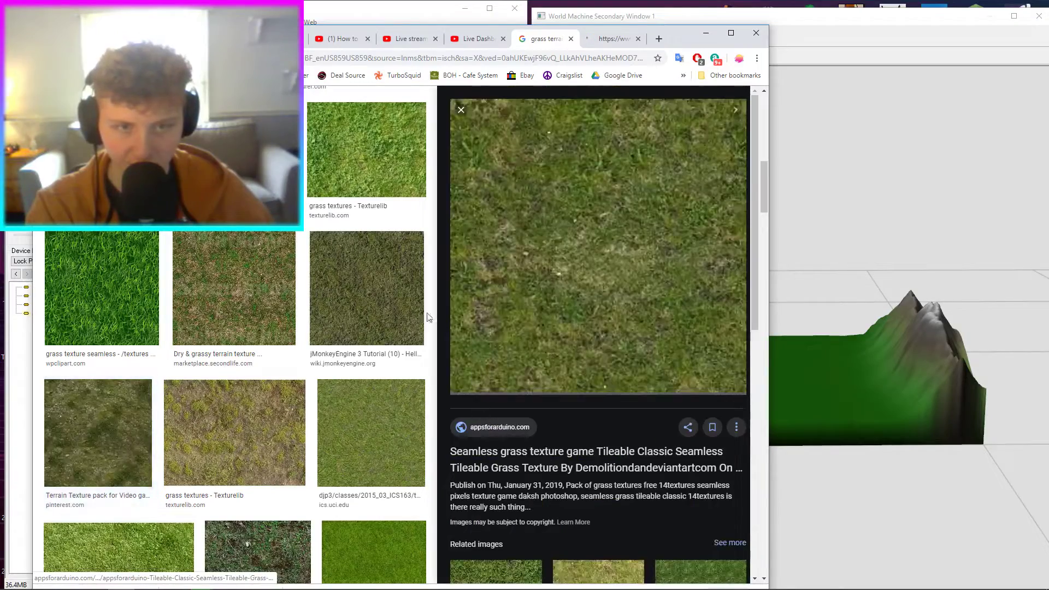
click(355, 416)
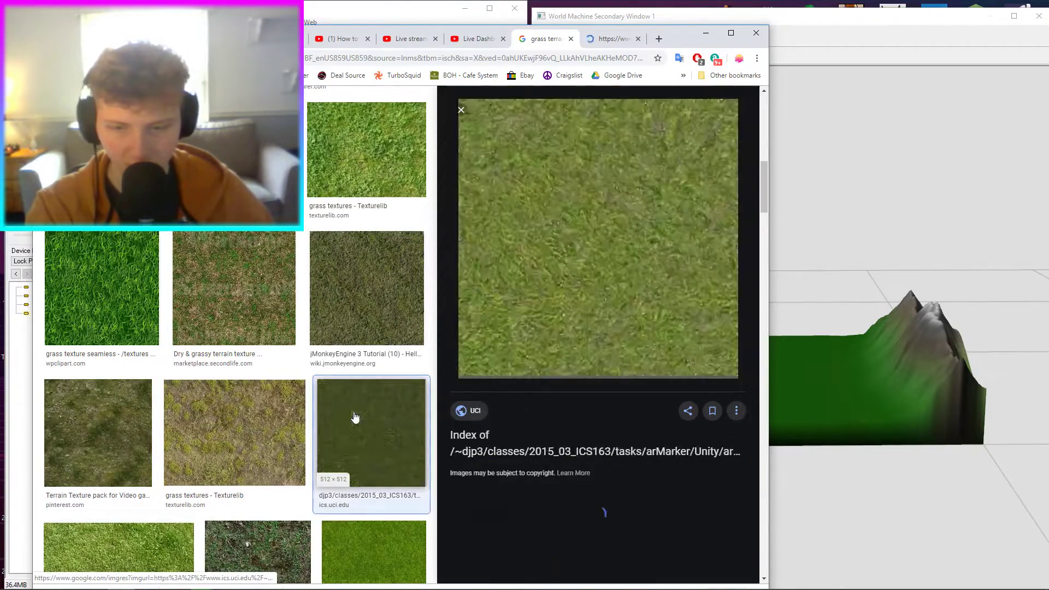
click(353, 397)
Browse further down the grass image results and preview the luGher "terrain dirt and grass 1" texture.
scroll(346, 417, down, 3)
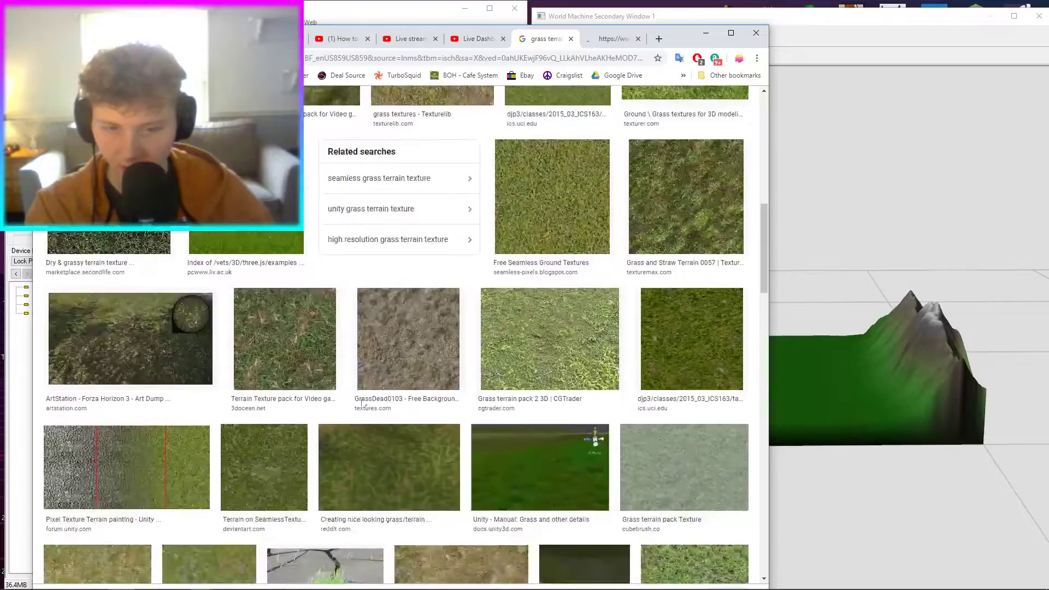
scroll(245, 393, down, 8)
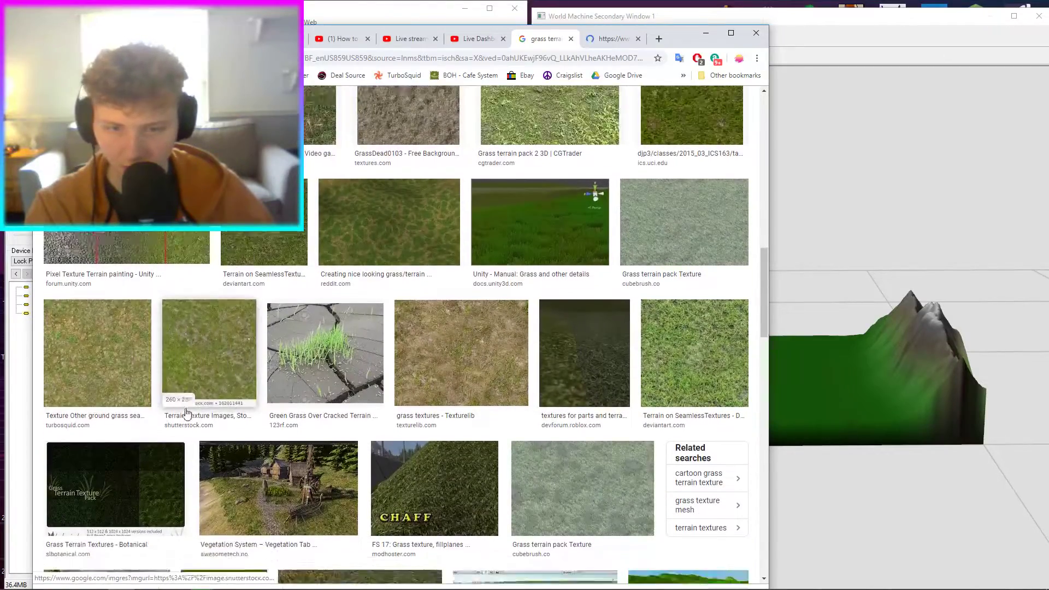
scroll(386, 343, down, 3)
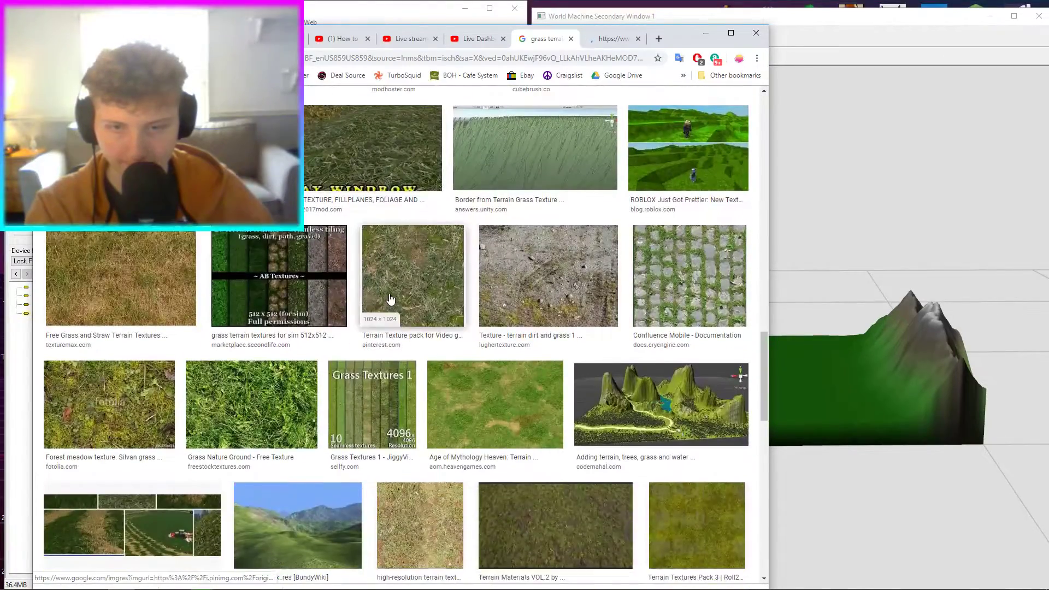
click(395, 295)
click(364, 294)
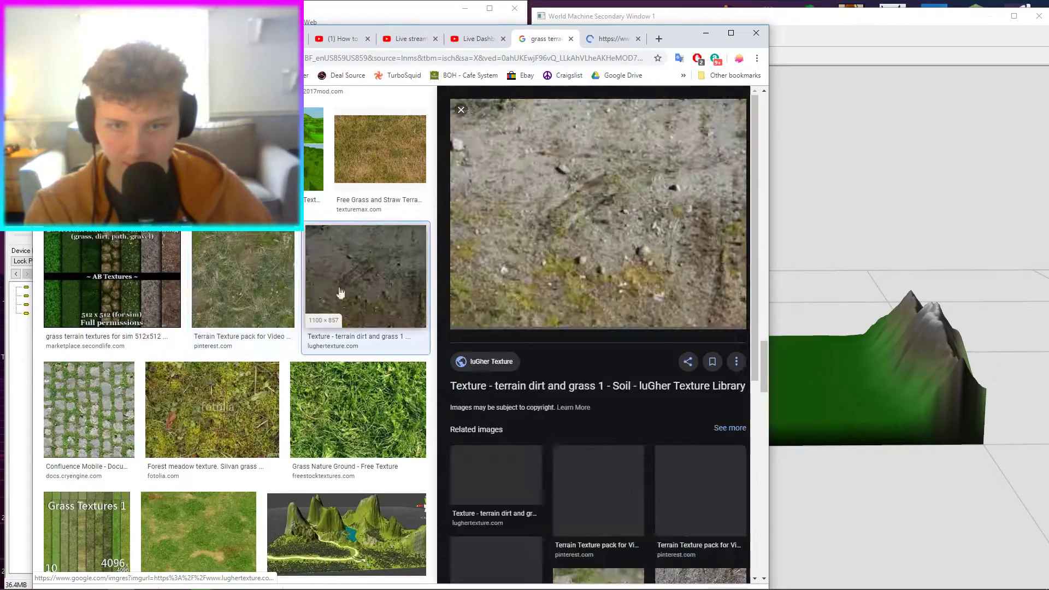
Preview the Terrain Texture pack image from Pinterest, then browse down to preview CodeMahal's terrain, trees, grass and water image.
click(280, 290)
click(236, 296)
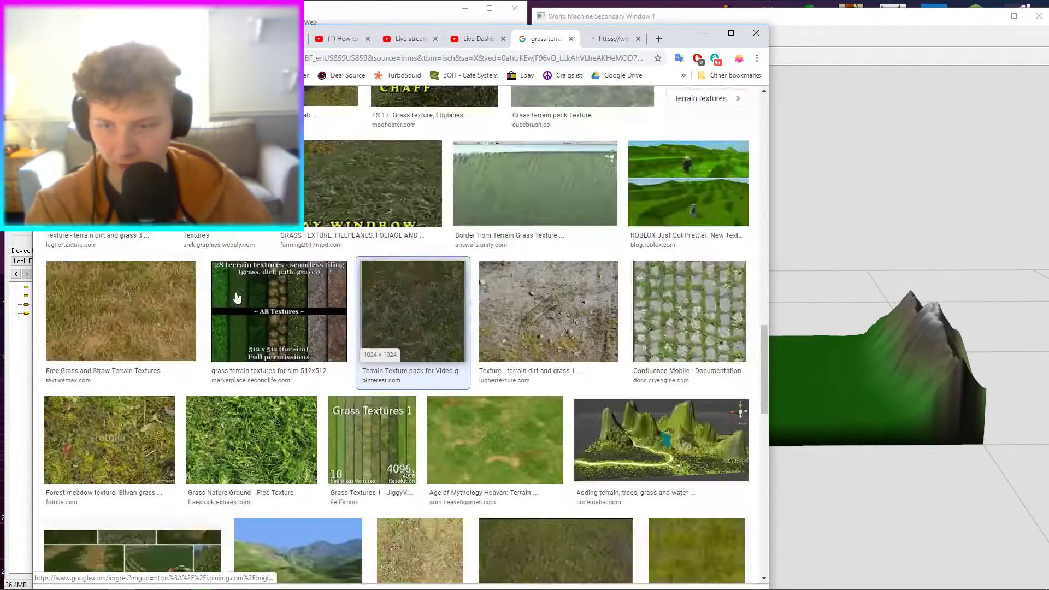
scroll(253, 326, down, 5)
scroll(463, 306, down, 3)
scroll(475, 339, up, 4)
click(665, 215)
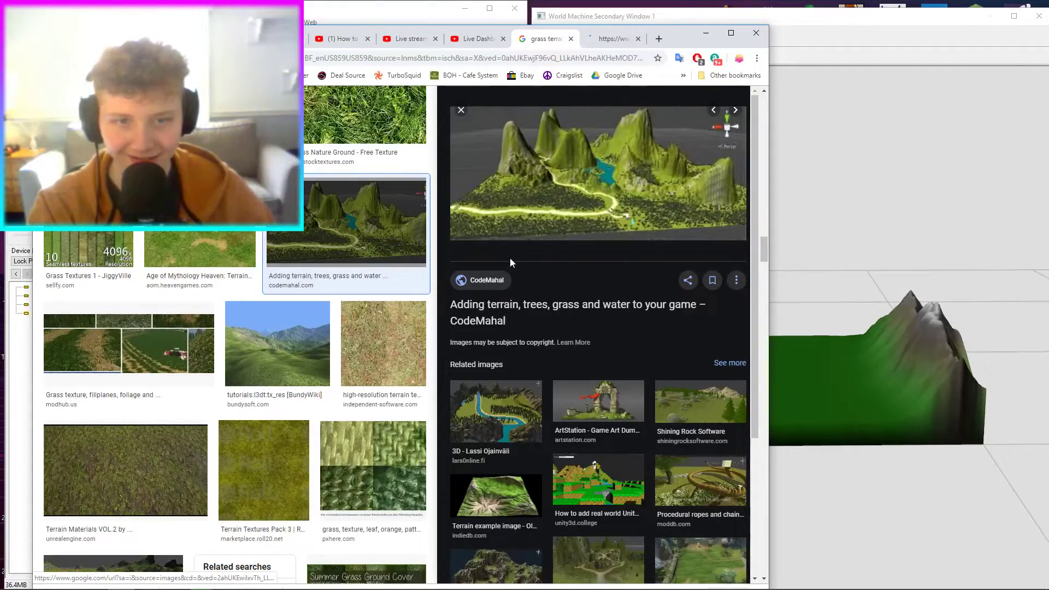
scroll(402, 240, down, 3)
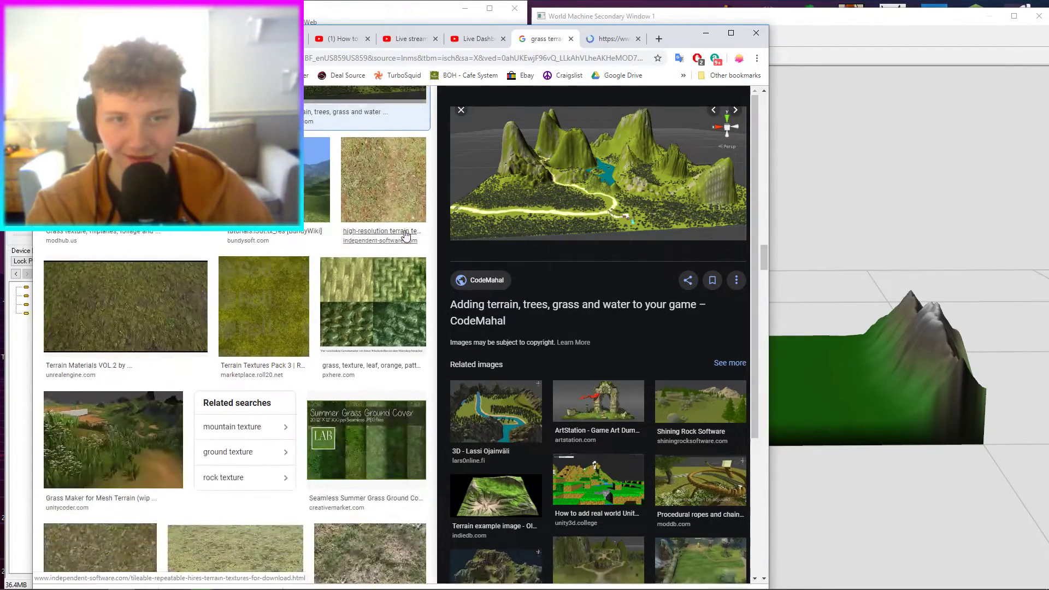
Close the extra loading page tab and briefly preview the PxHere grass and leaf pattern image before browsing further down the results.
click(407, 235)
click(577, 38)
click(577, 38)
click(360, 276)
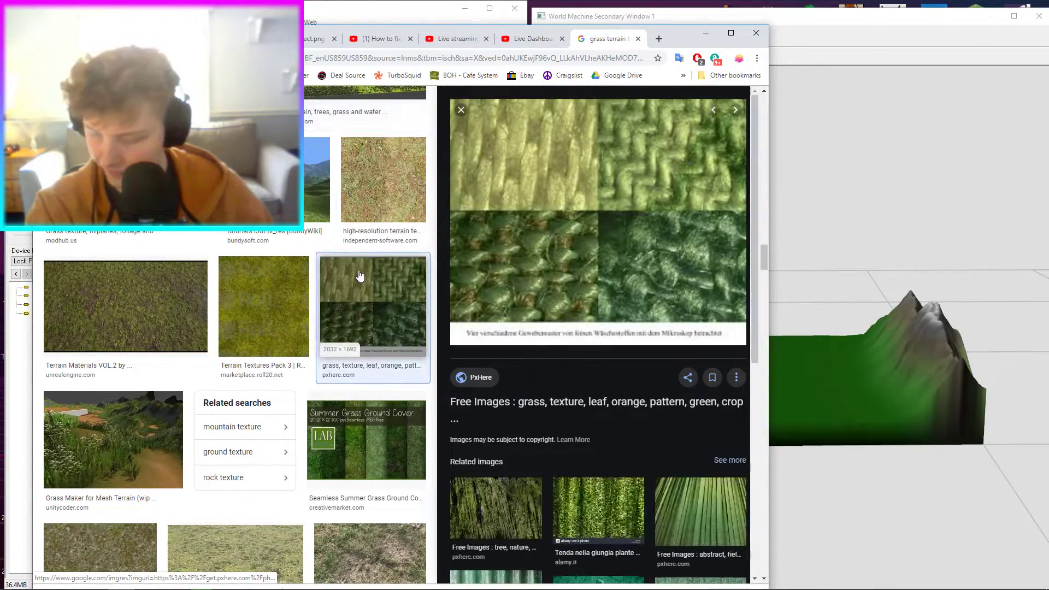
click(360, 276)
scroll(361, 304, down, 15)
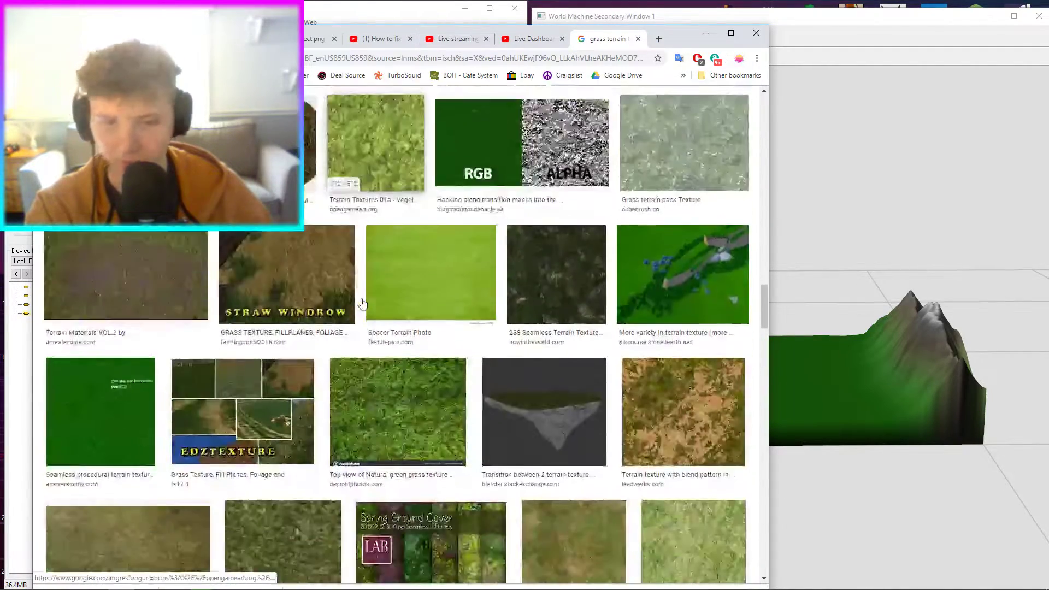
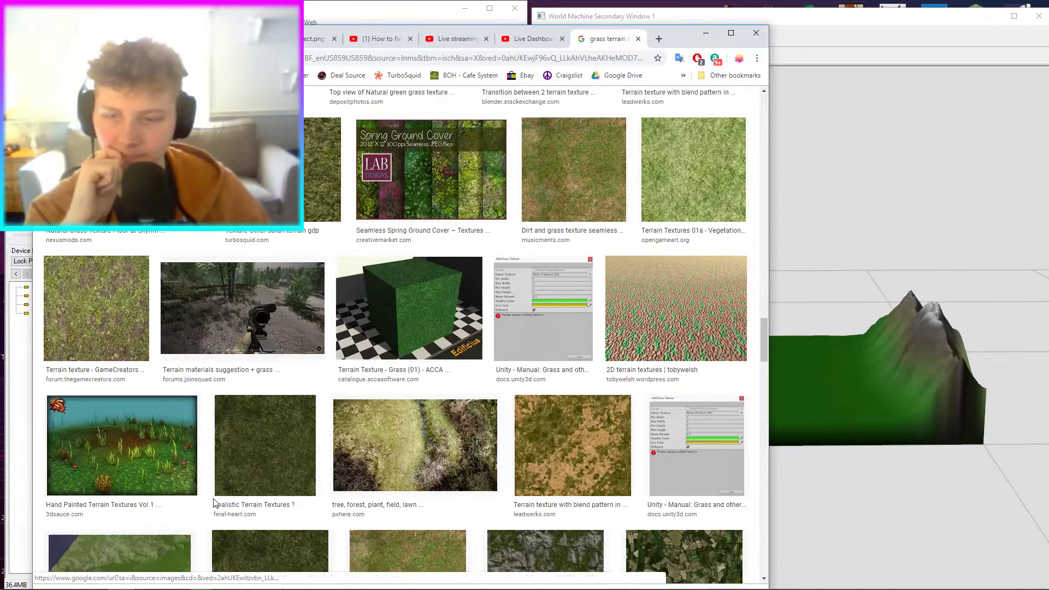
Check the terrain build progress in World Machine, then return to Chrome and preview the Blitzwerk Terrain texture from the GameCreators Forum.
click(774, 339)
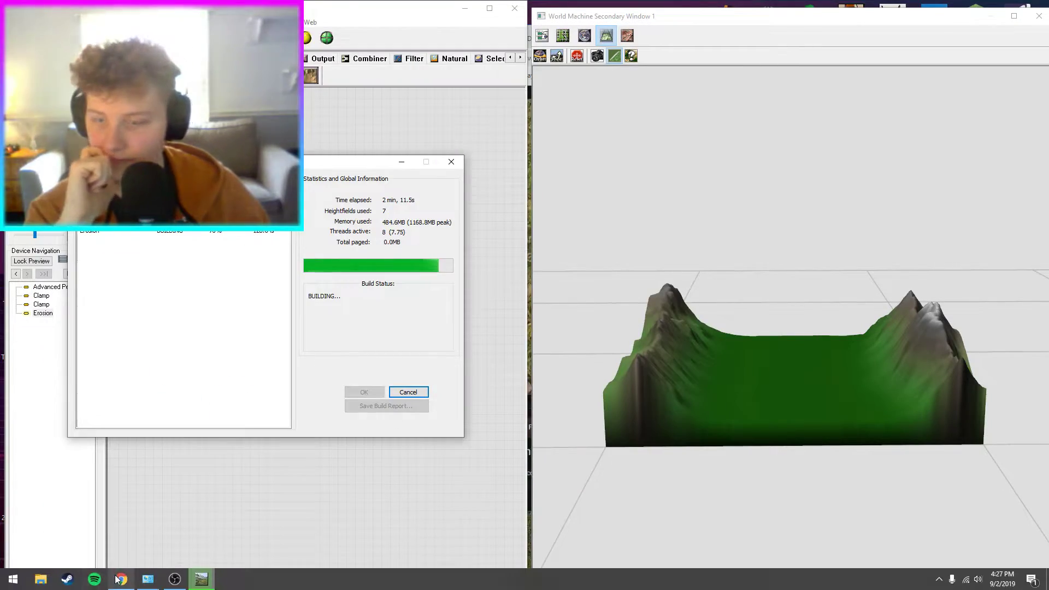
click(117, 580)
scroll(401, 391, down, 6)
scroll(402, 389, down, 10)
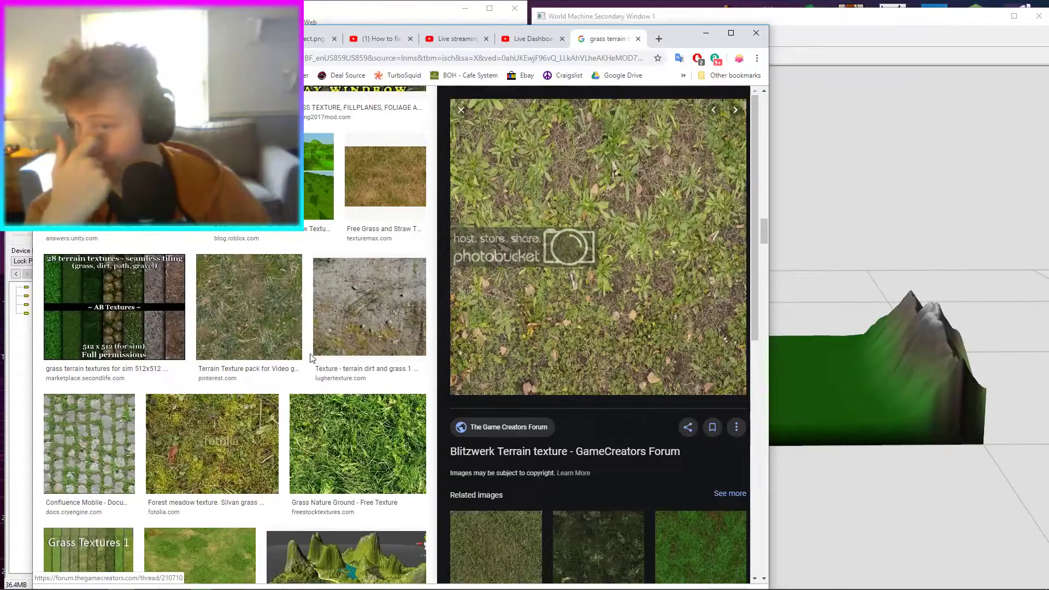
scroll(311, 357, down, 15)
scroll(306, 285, down, 15)
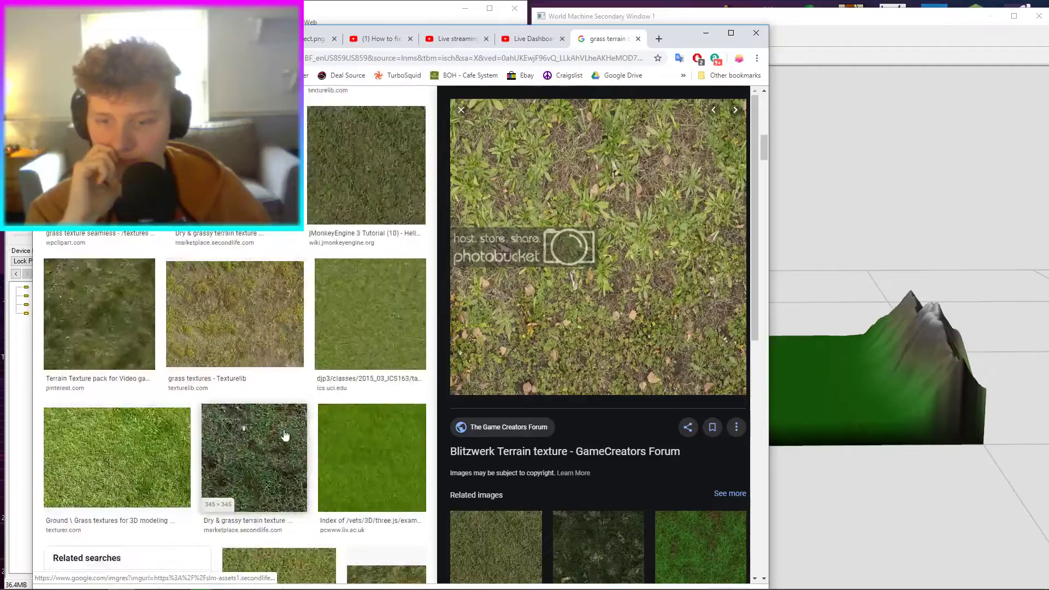
scroll(285, 435, up, 10)
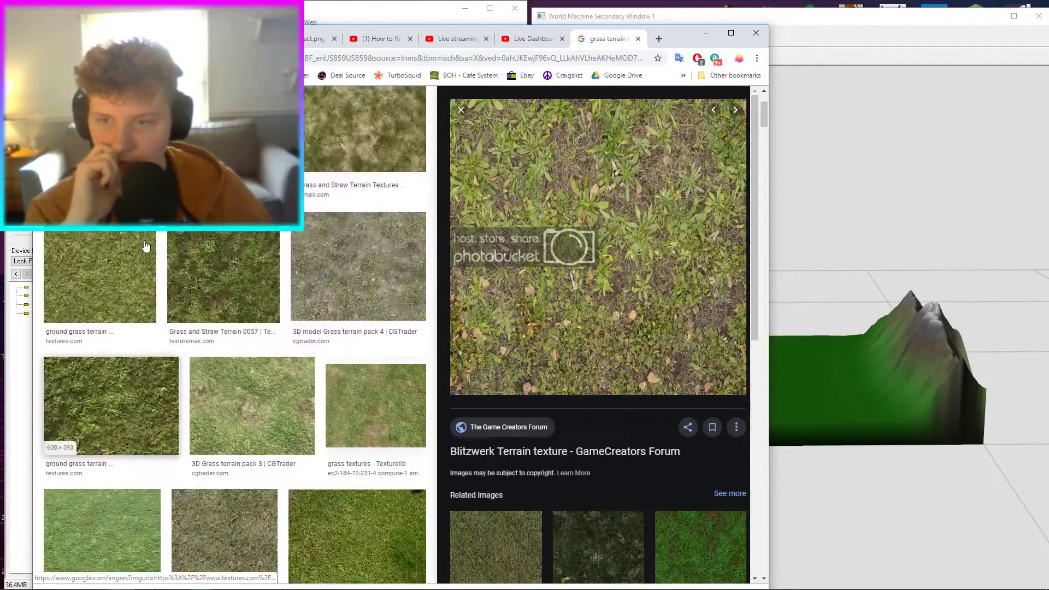
Preview TextureMax's Grass and Straw Terrain 0057 and 3DExport's HQ Grass terrain textures, then close the preview.
click(179, 258)
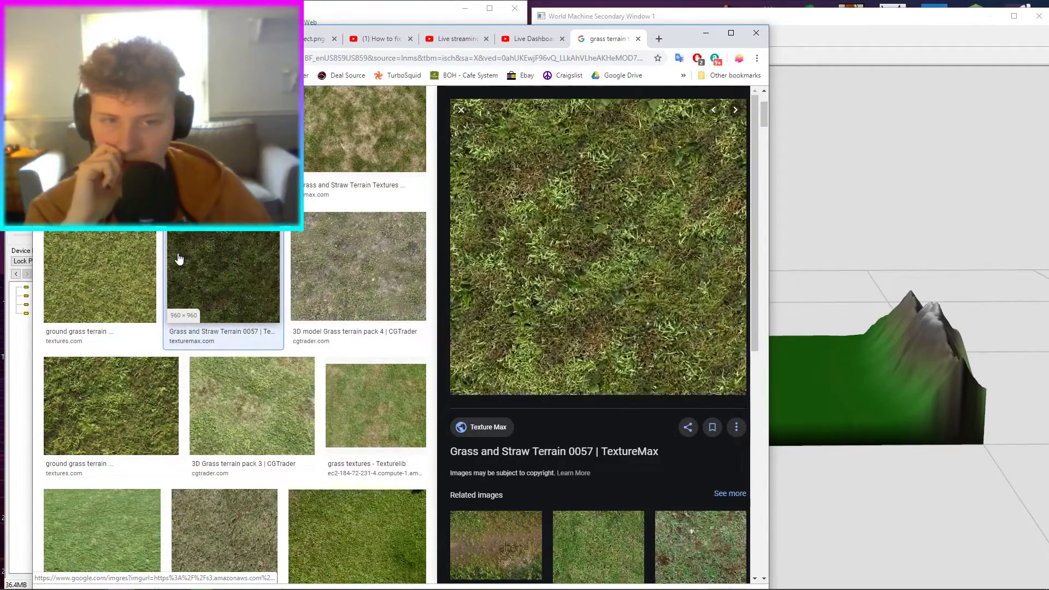
scroll(178, 258, up, 3)
click(179, 257)
scroll(179, 258, down, 1)
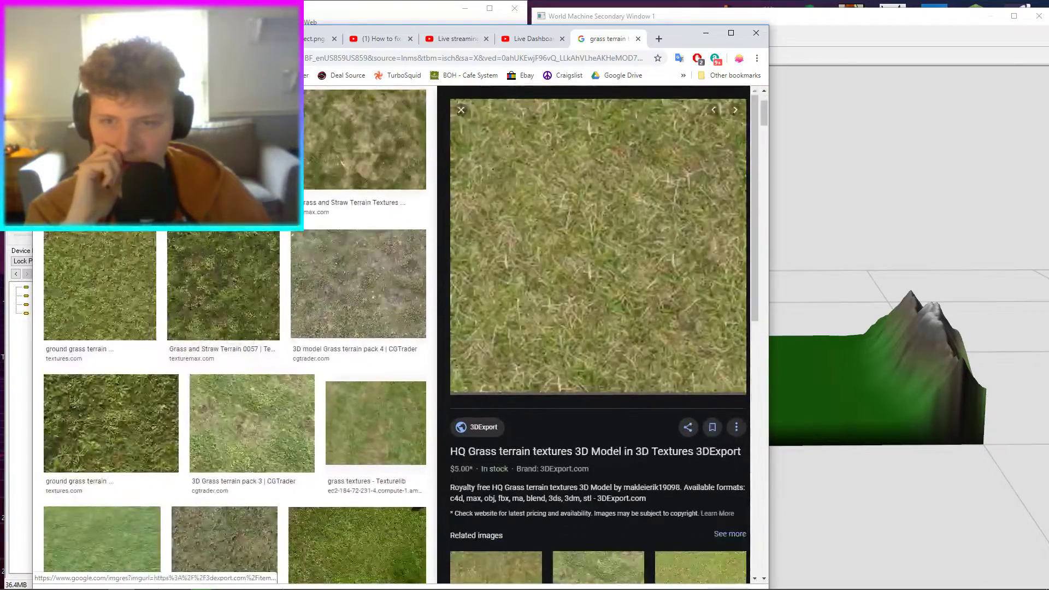
click(257, 158)
scroll(550, 304, down, 3)
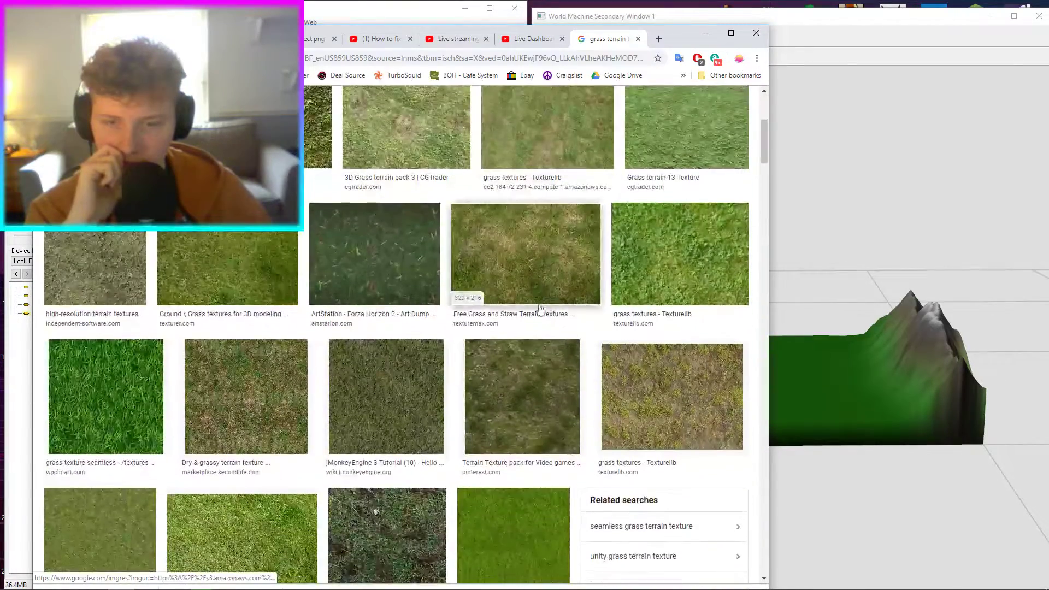
Browse the middle rows of grass results, briefly preview the GrassDead0103 texture, and return to the first rows.
scroll(551, 303, down, 4)
scroll(328, 355, down, 4)
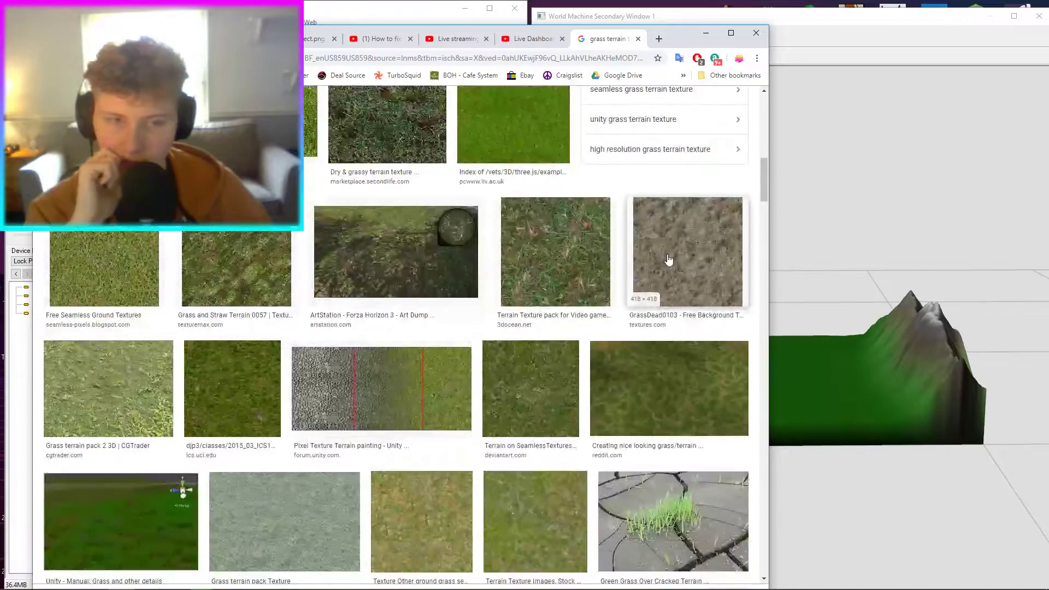
click(671, 264)
click(402, 265)
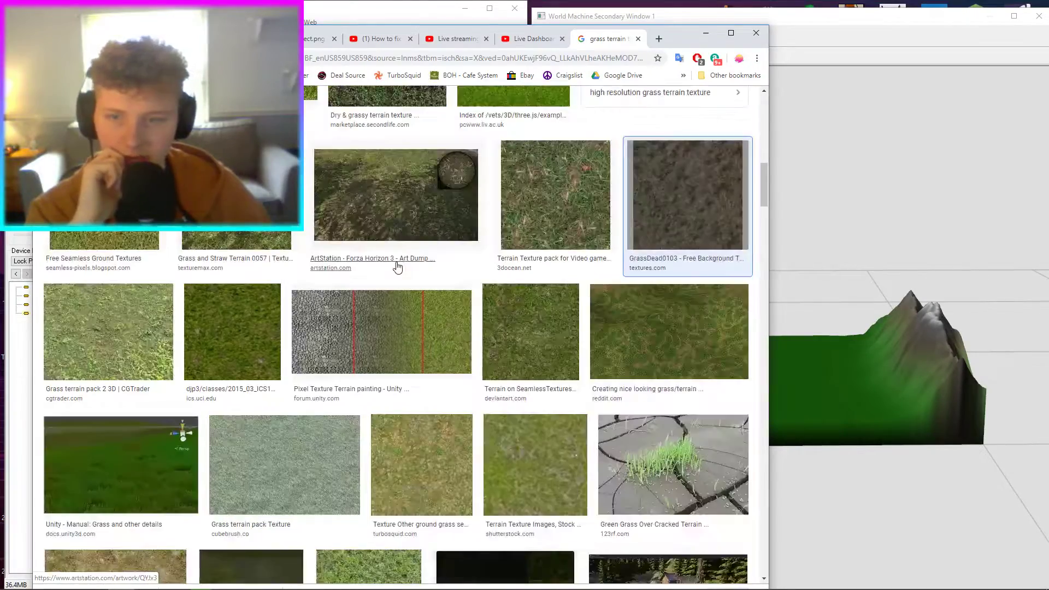
scroll(219, 306, down, 5)
scroll(188, 293, up, 10)
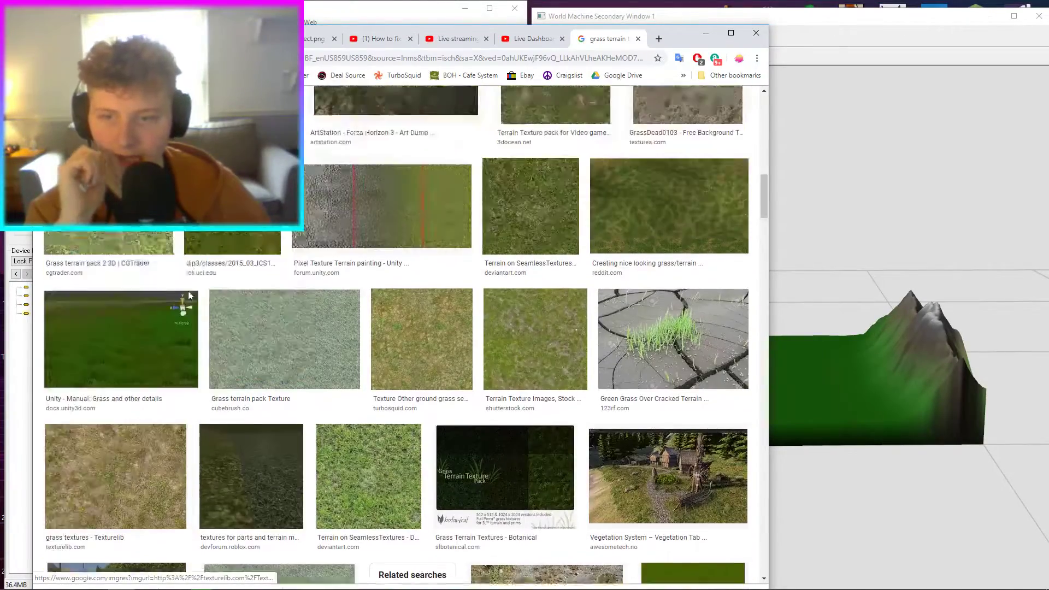
scroll(189, 295, up, 5)
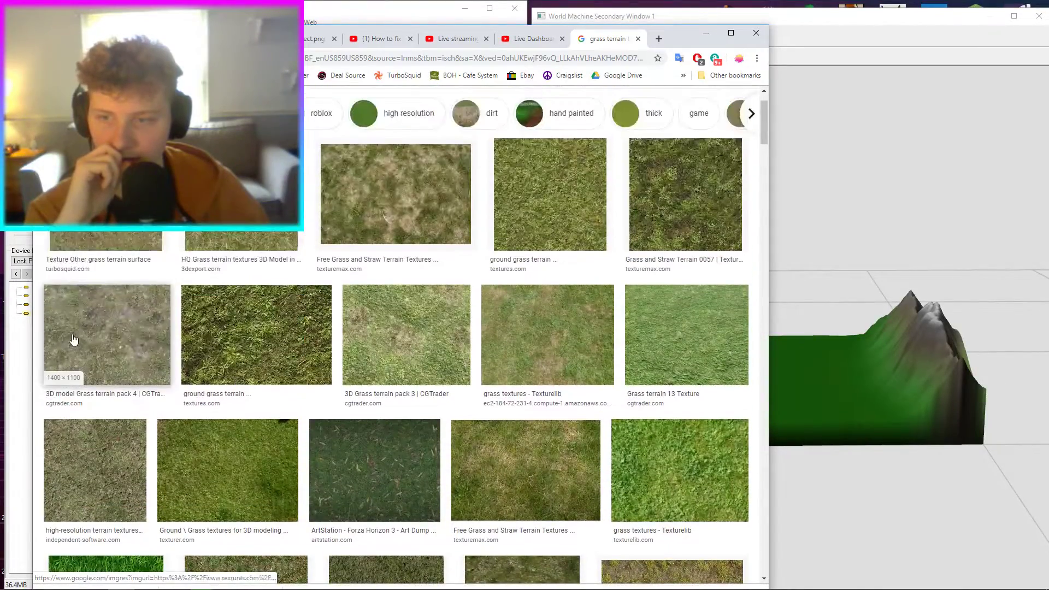
Preview CGTrader's Grass terrain pack 4 texture and the Unity Tips and Tricks texture splatting image further down.
click(77, 339)
scroll(106, 328, down, 5)
scroll(109, 328, down, 10)
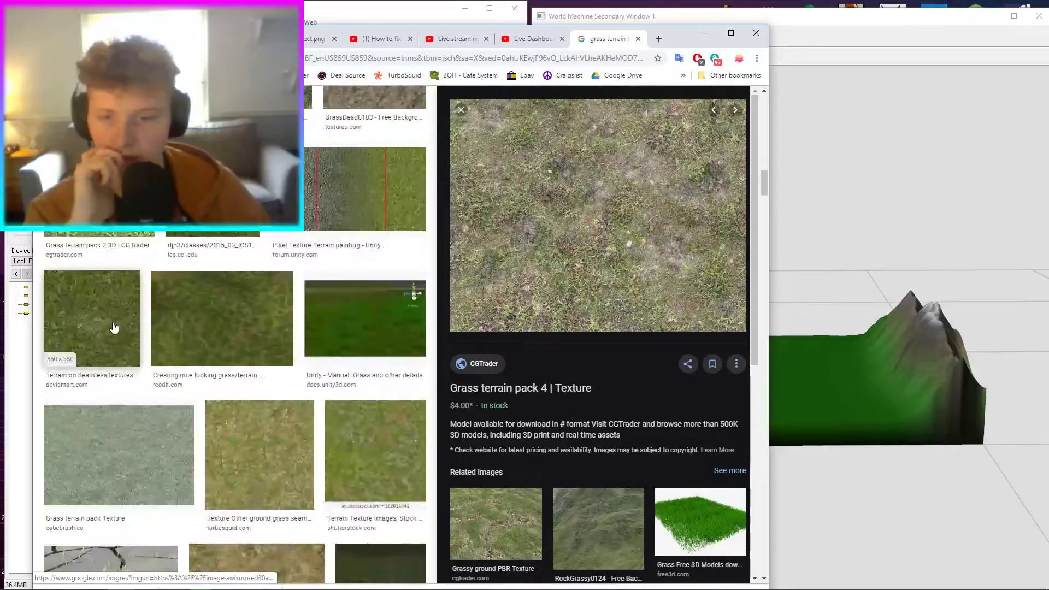
scroll(115, 341, down, 10)
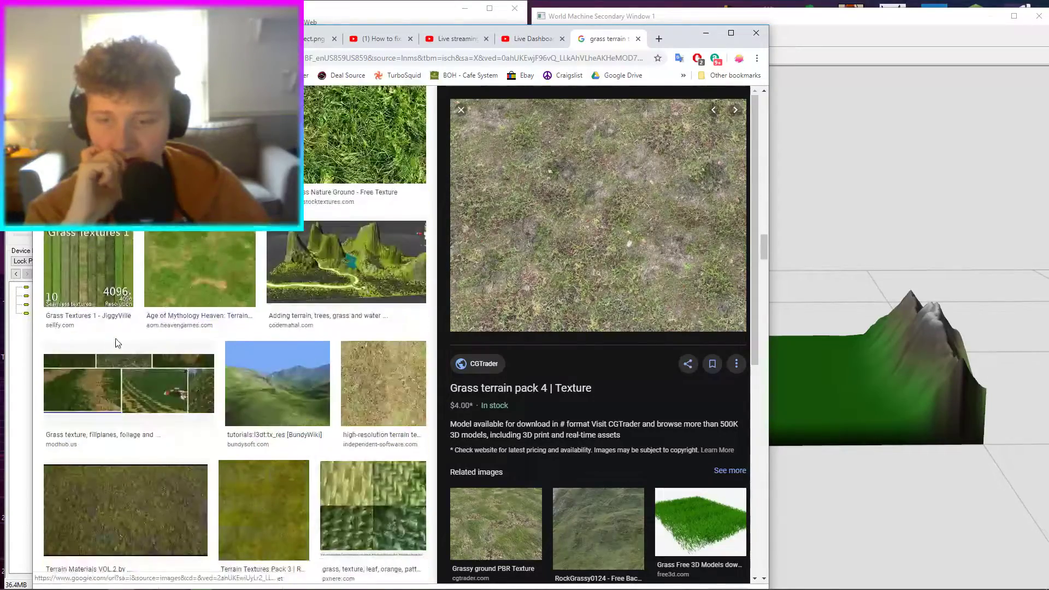
click(118, 221)
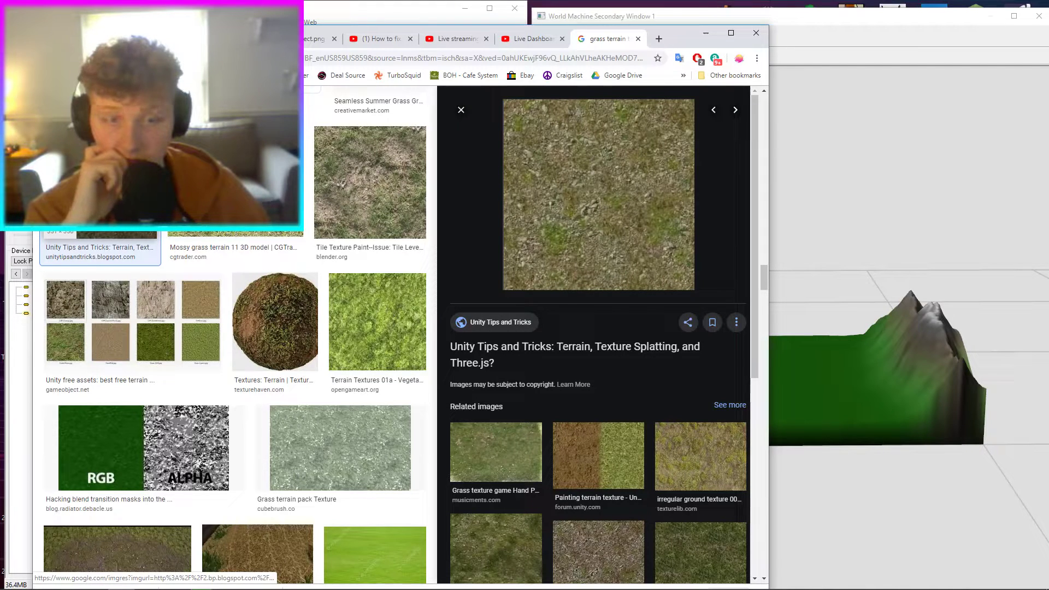
Open the source page of the Unity Tips and Tricks image, look through its texture splatting article, and close that tab.
click(621, 218)
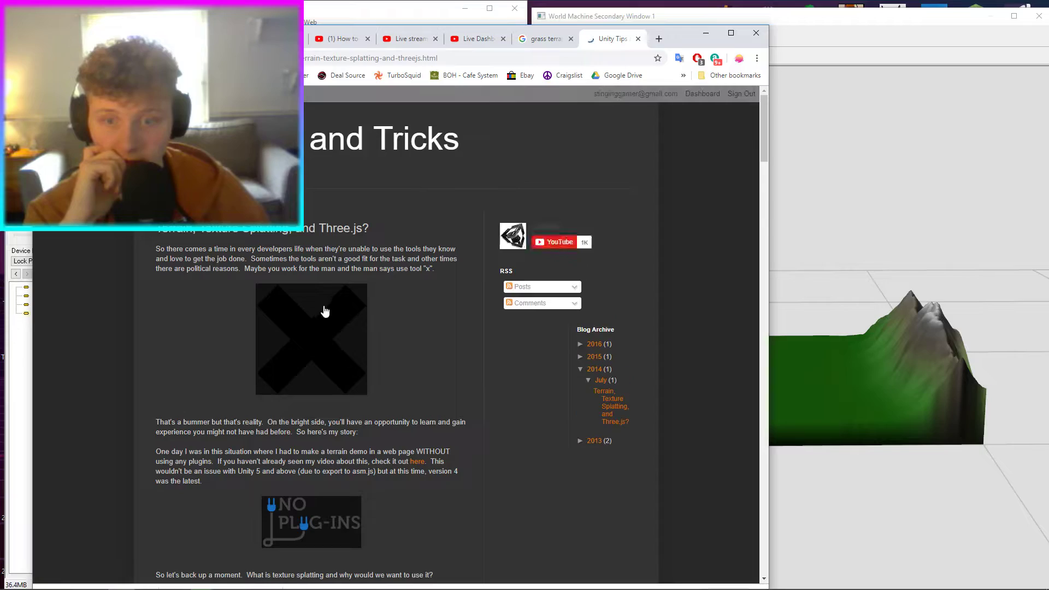
scroll(321, 308, down, 10)
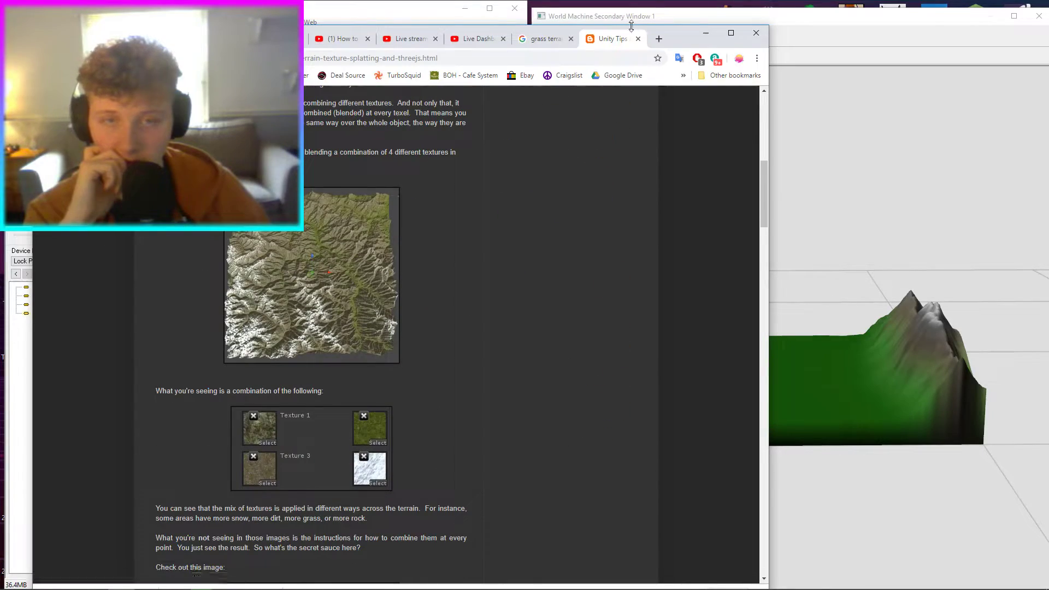
click(637, 38)
Browse further down the grass image results and preview the 123RF seamless terrain texture map, then close the preview.
scroll(211, 345, down, 5)
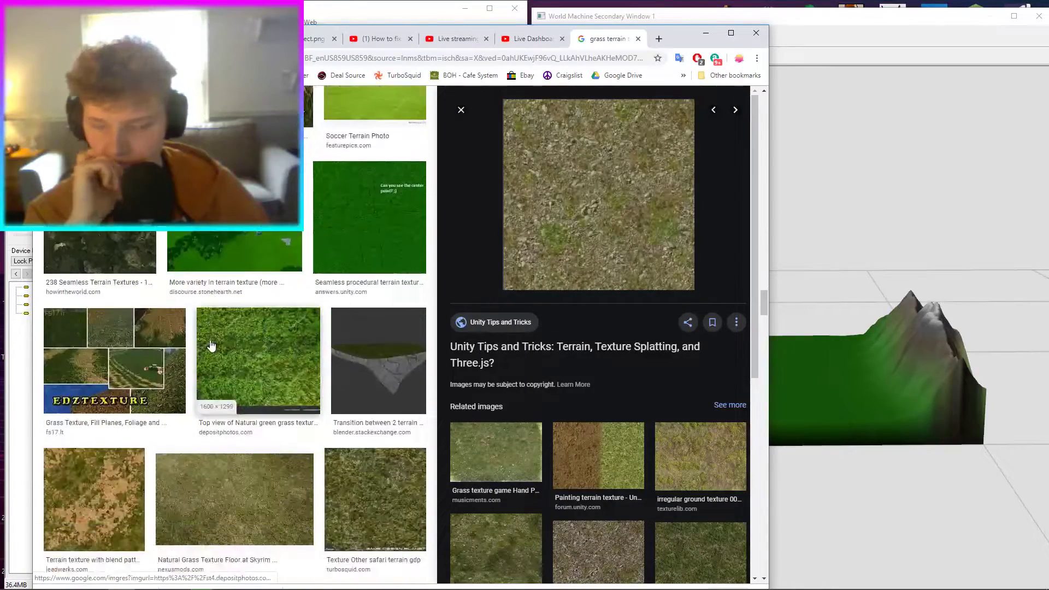
scroll(211, 345, down, 3)
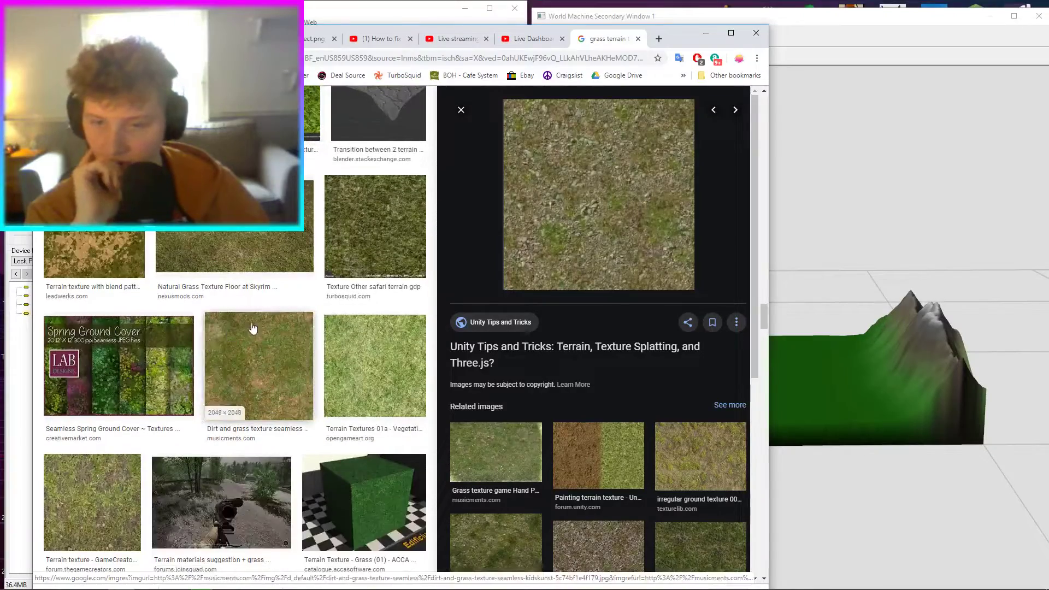
scroll(258, 270, down, 3)
scroll(257, 270, down, 10)
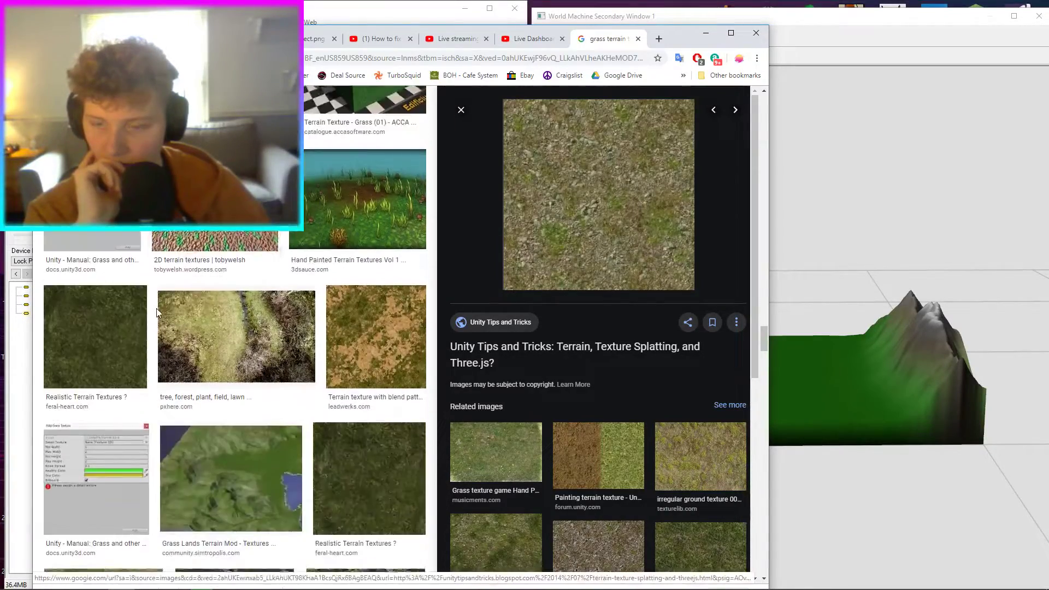
click(235, 175)
scroll(235, 219, up, 1)
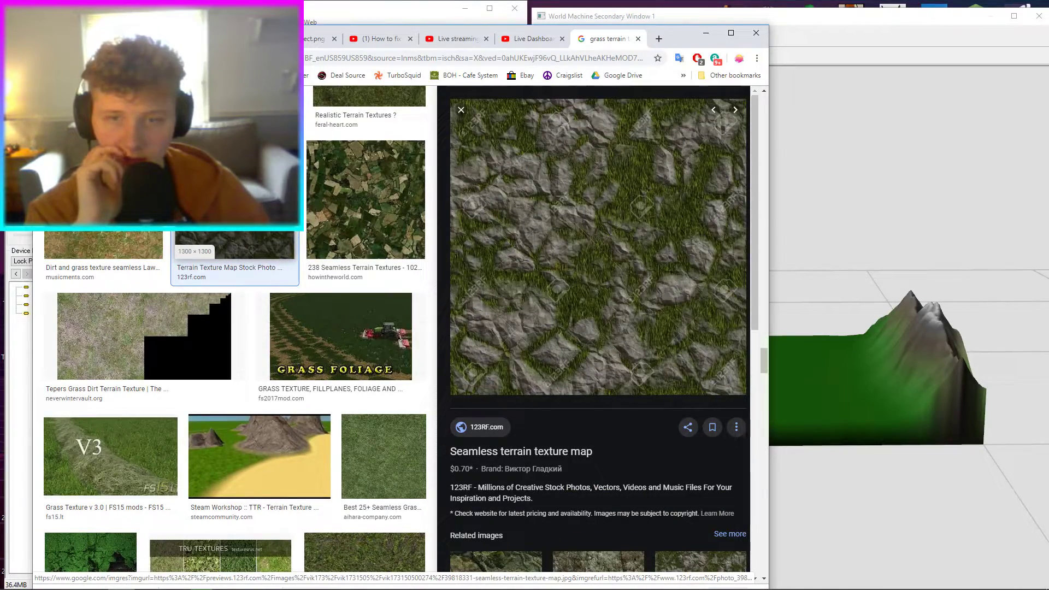
click(235, 207)
Look through the remaining rows of grass terrain textures and return to the beginning of the image results.
scroll(678, 344, down, 3)
scroll(645, 350, down, 4)
scroll(474, 377, down, 6)
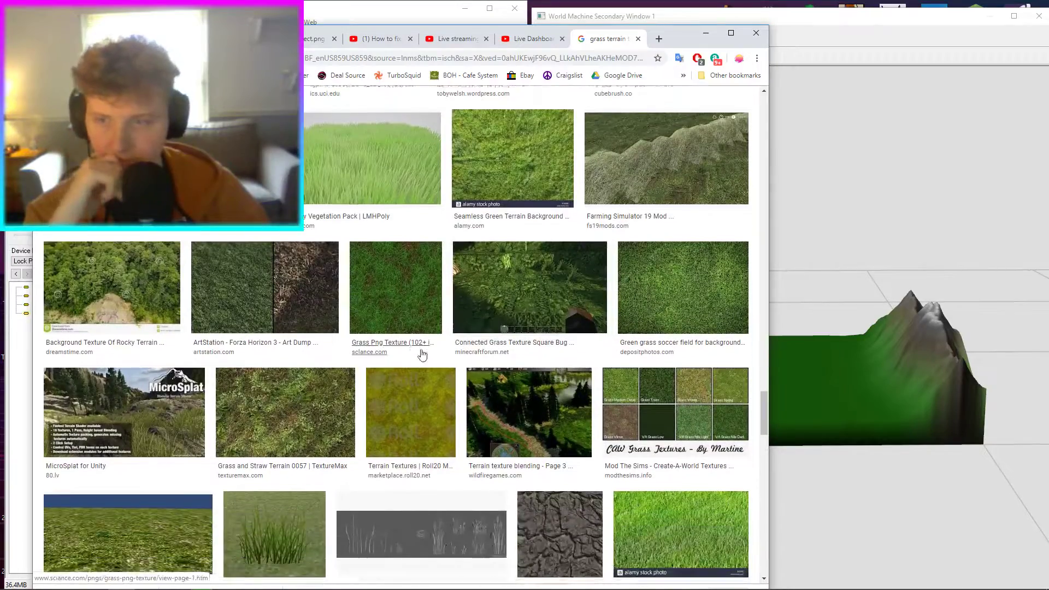
scroll(351, 329, down, 12)
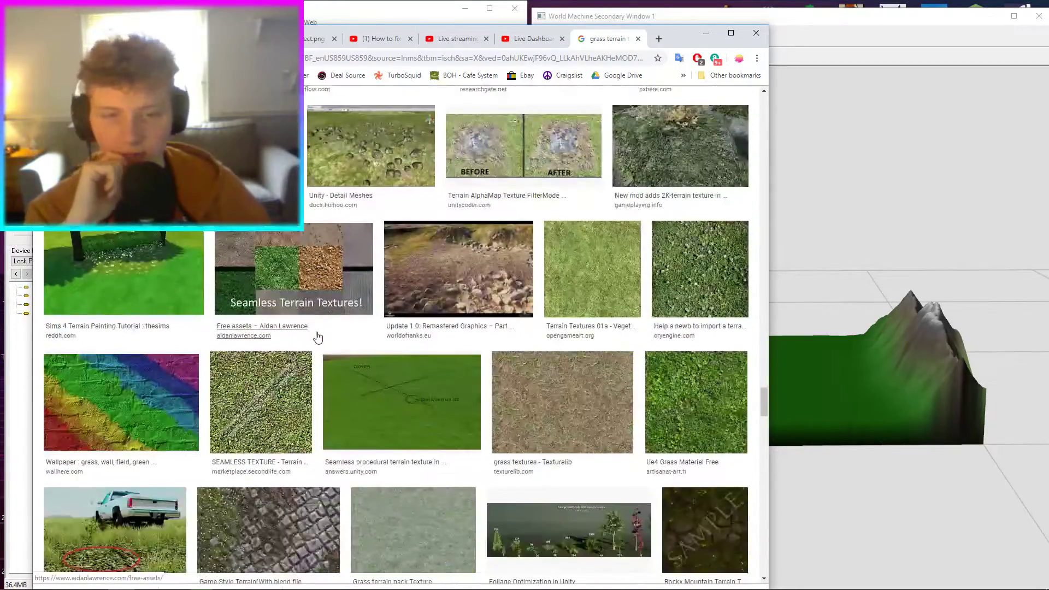
scroll(392, 338, down, 8)
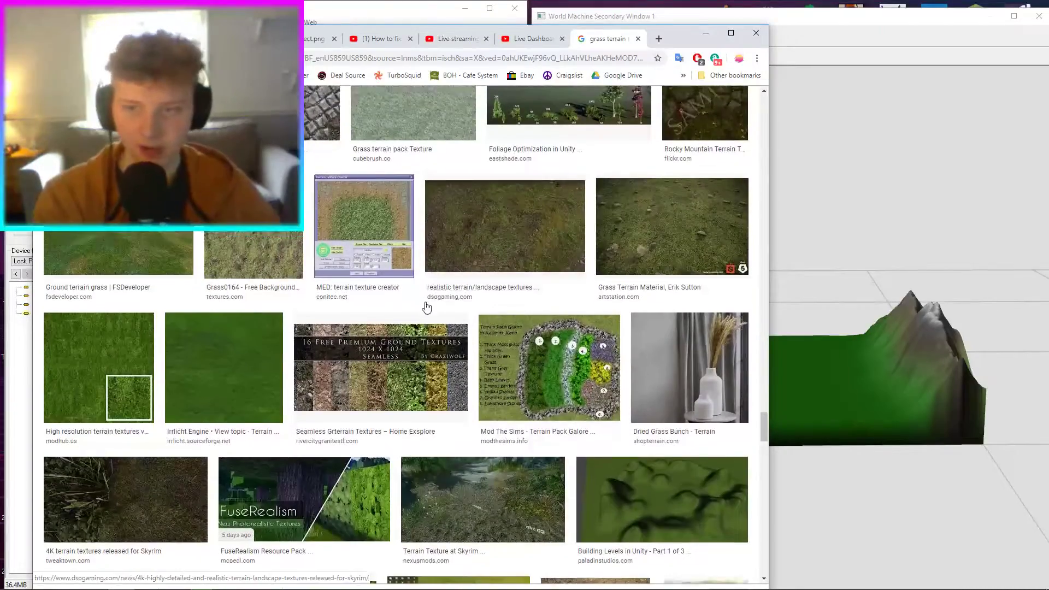
scroll(429, 306, up, 5)
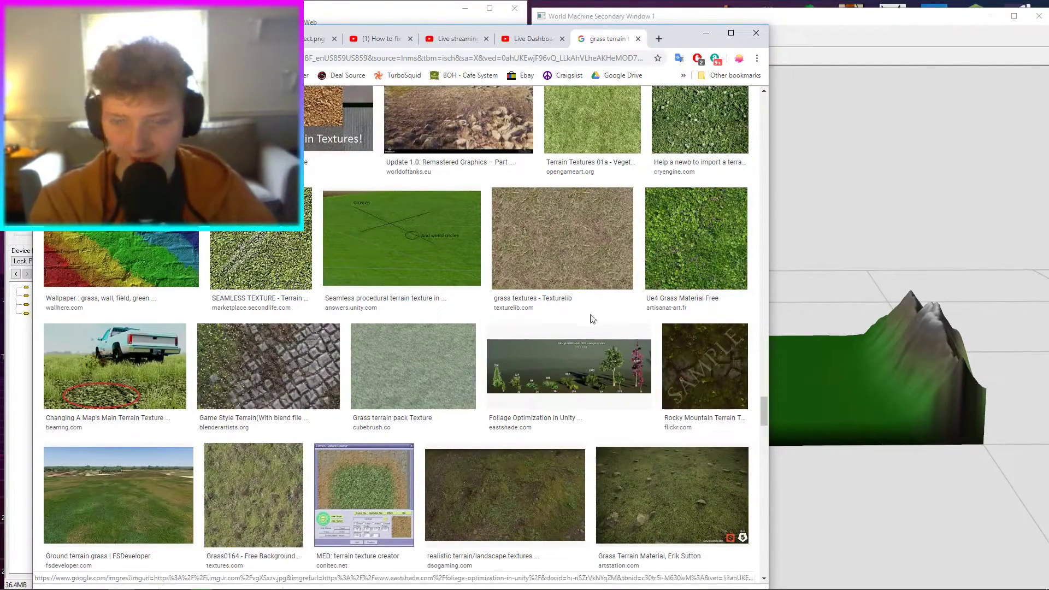
drag(762, 395, 787, 94)
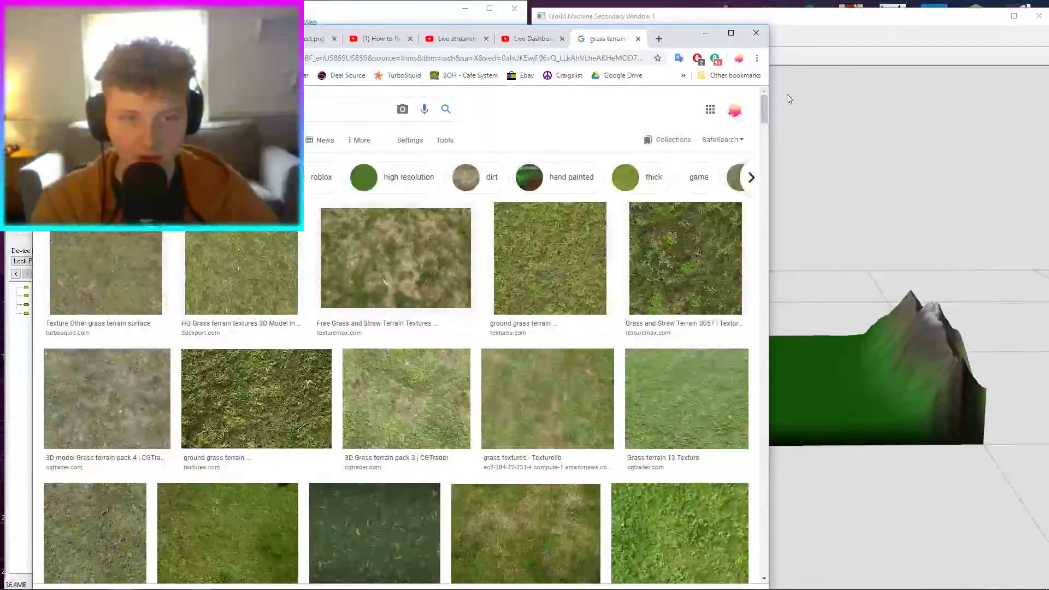
Compare previews of two TextureMax grass and straw textures, the 3DExport HQ grass texture and Independent Software's tileable high-resolution terrain texture.
click(699, 235)
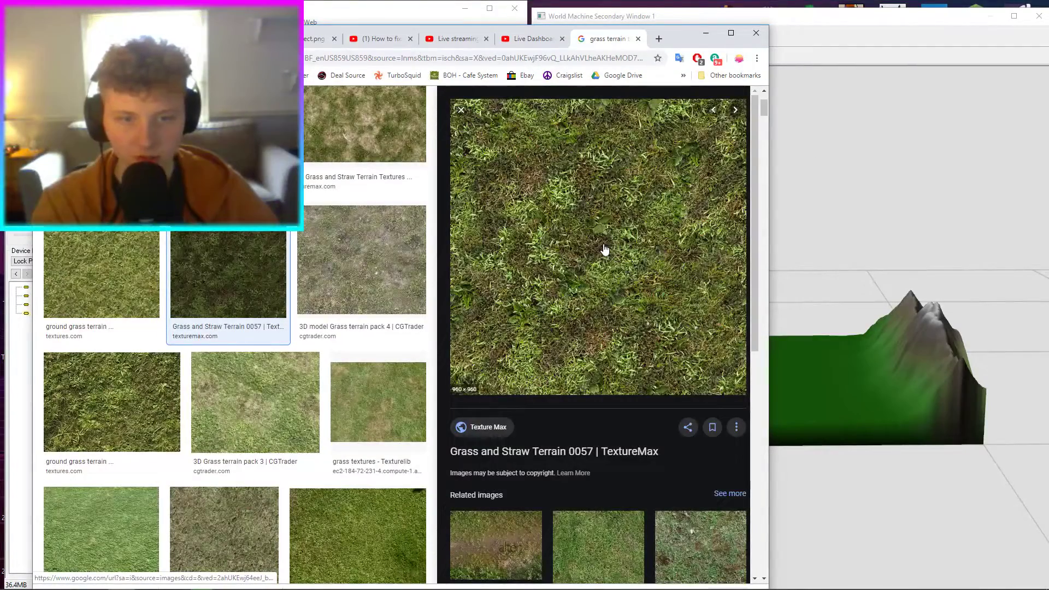
click(370, 156)
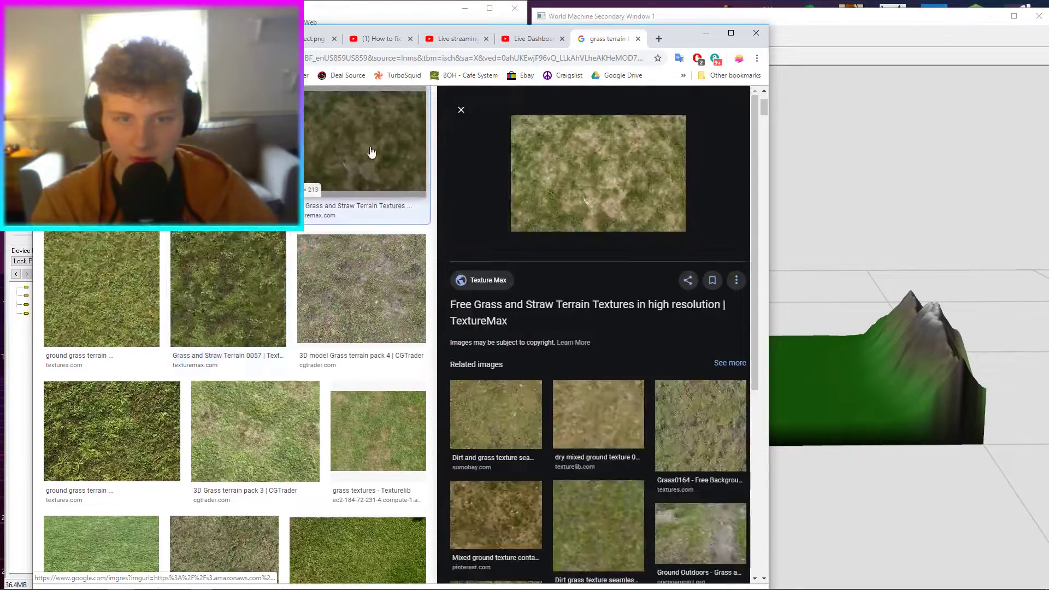
click(235, 156)
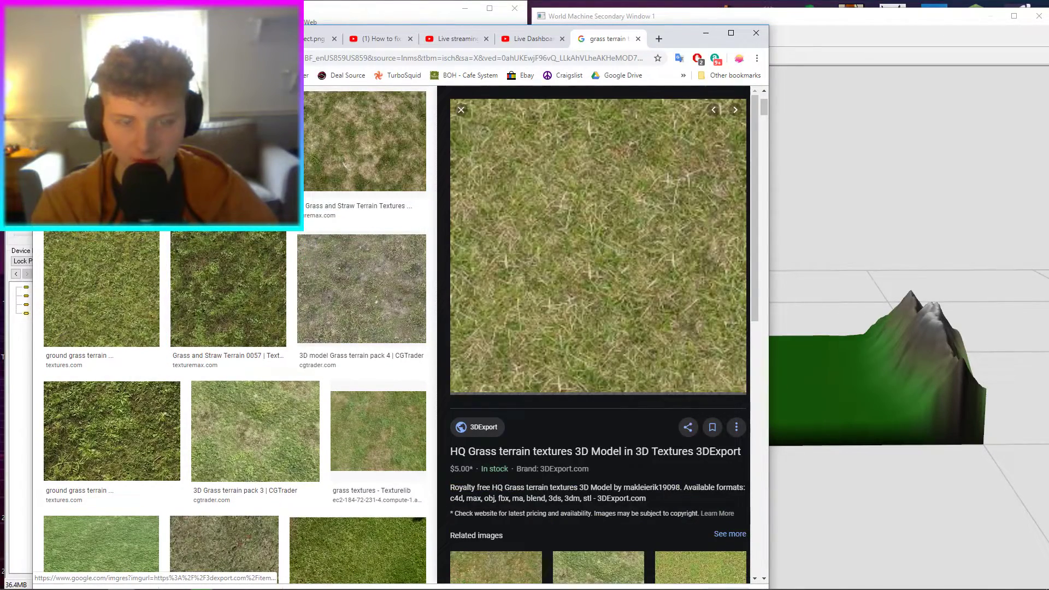
scroll(238, 374, down, 3)
click(239, 374)
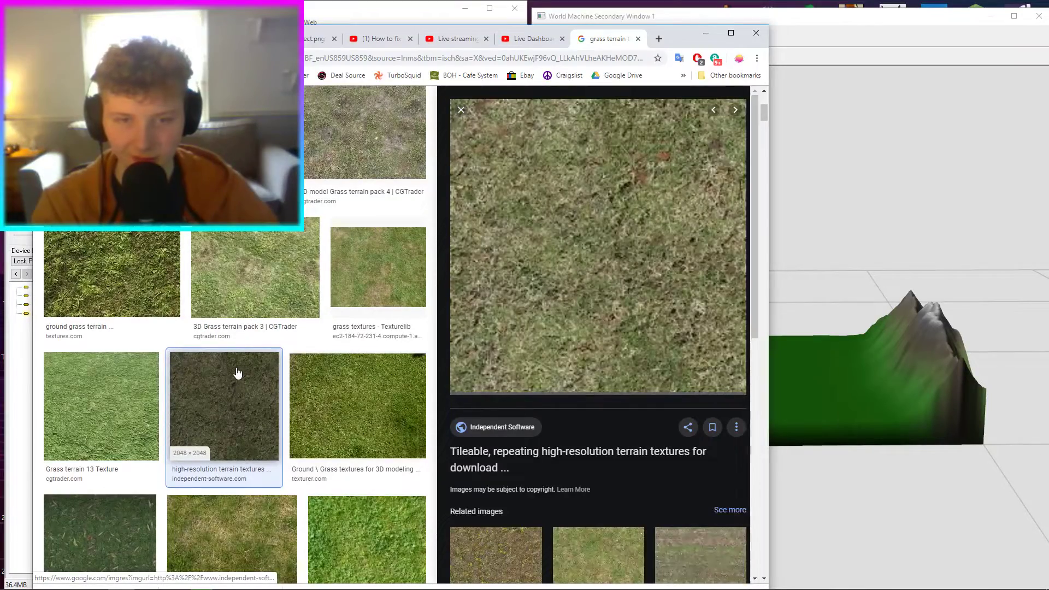
Preview the Pinterest terrain texture pack image and its related tileable seamless grass texture from appsforarduino.
click(232, 383)
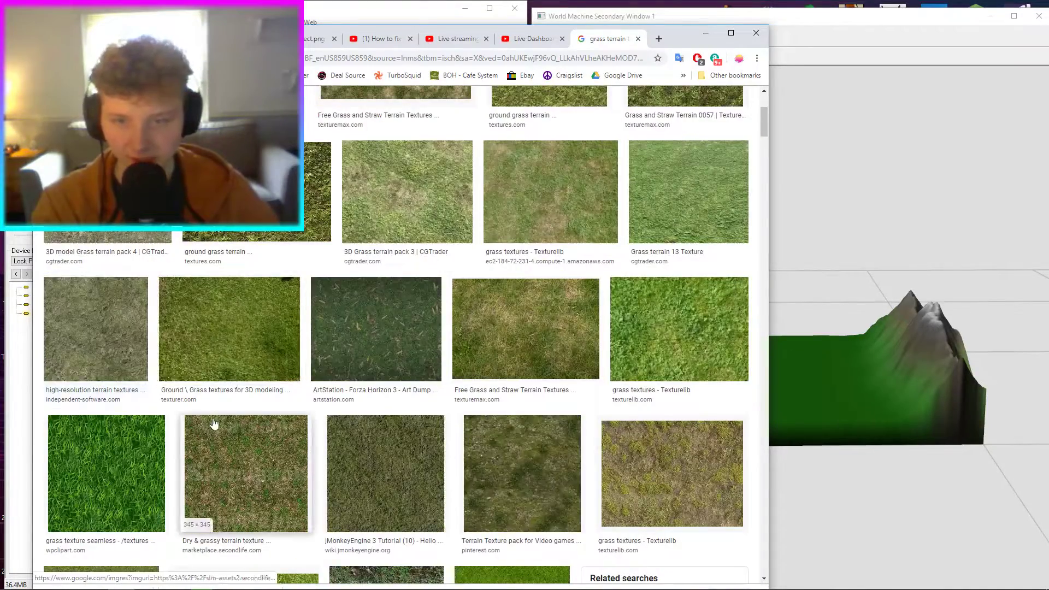
scroll(227, 452, down, 2)
click(497, 339)
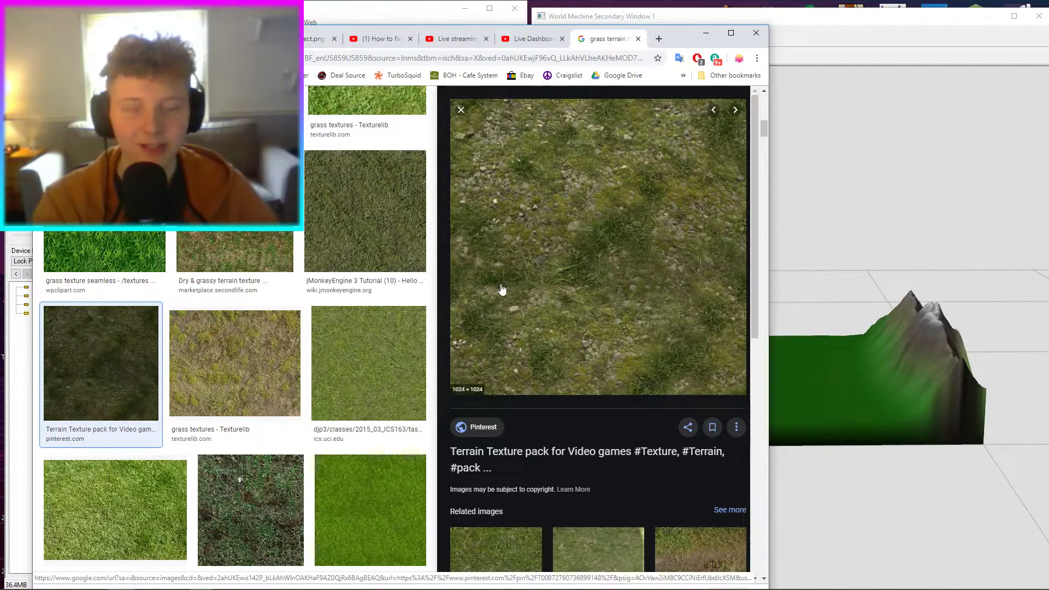
scroll(595, 479, down, 1)
scroll(594, 479, down, 3)
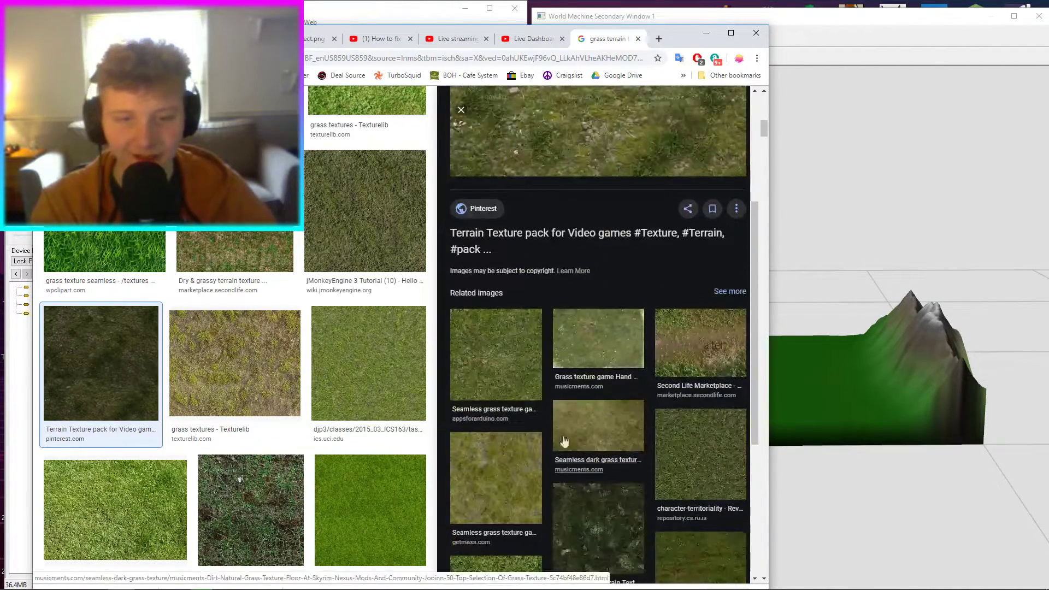
click(498, 327)
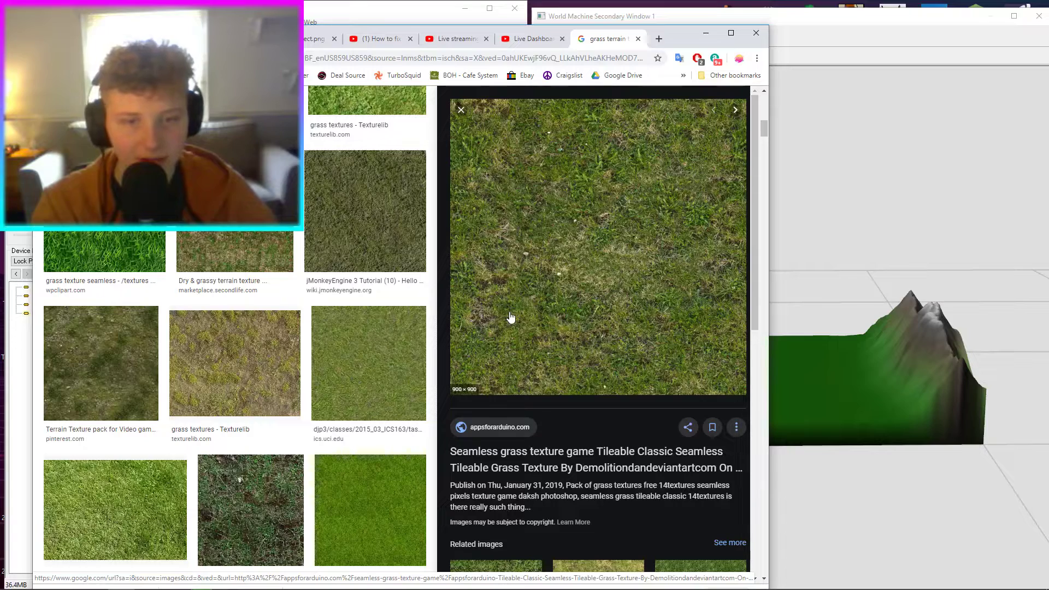
Try the seamless grass texture's source page, then reopen the grass terrain texture image results from the browsing history.
click(511, 316)
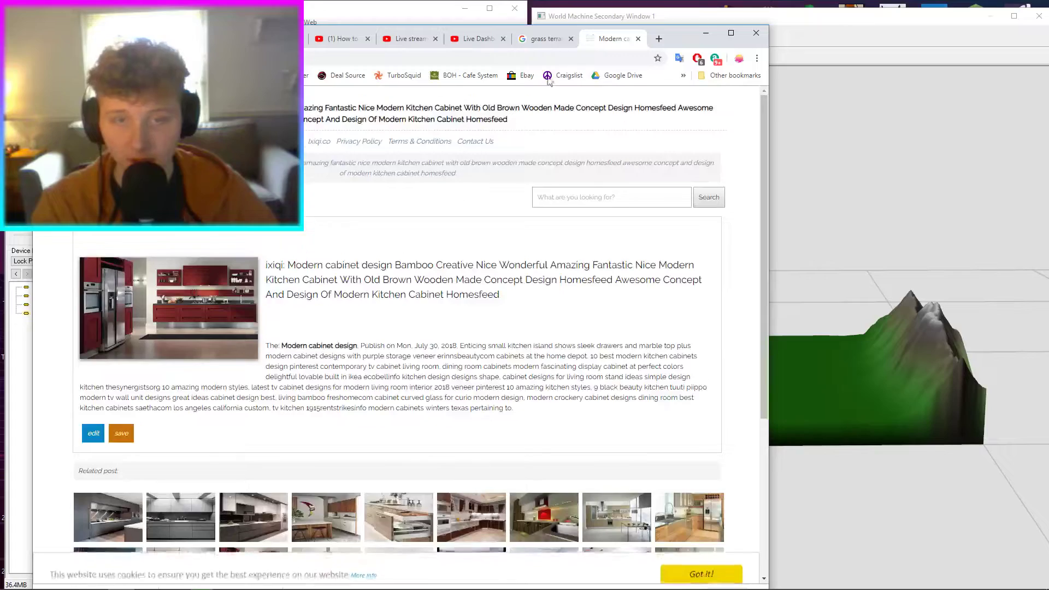
click(571, 39)
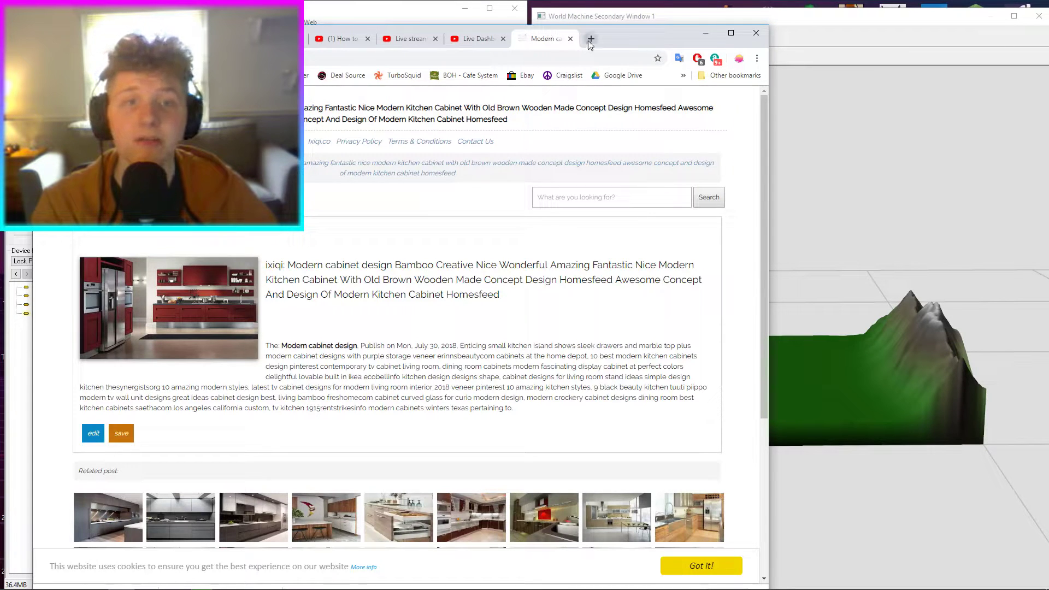
click(590, 39)
click(756, 58)
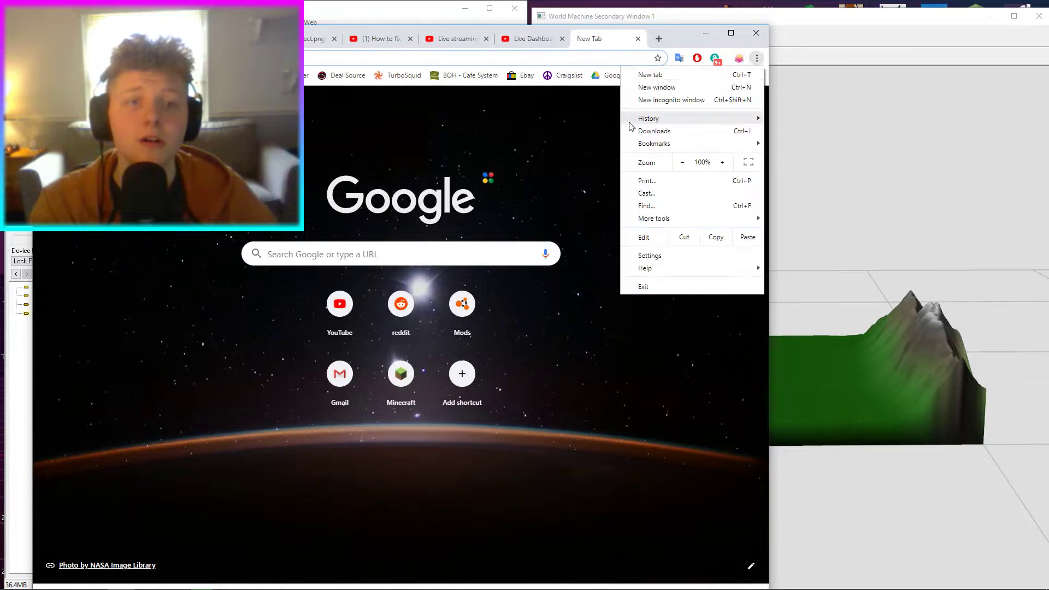
mouse_move(631, 123)
click(535, 121)
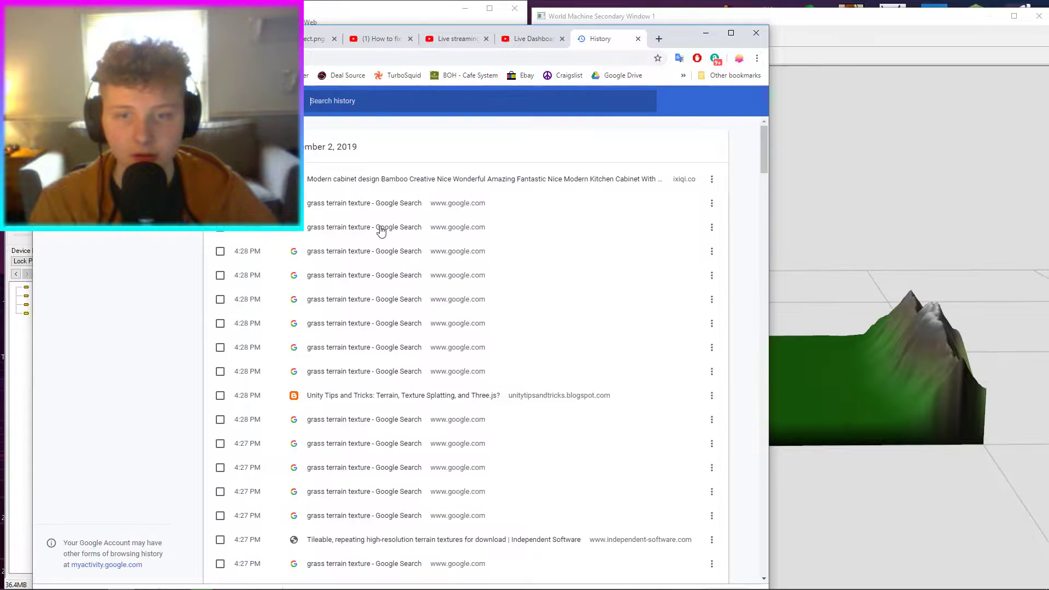
click(366, 209)
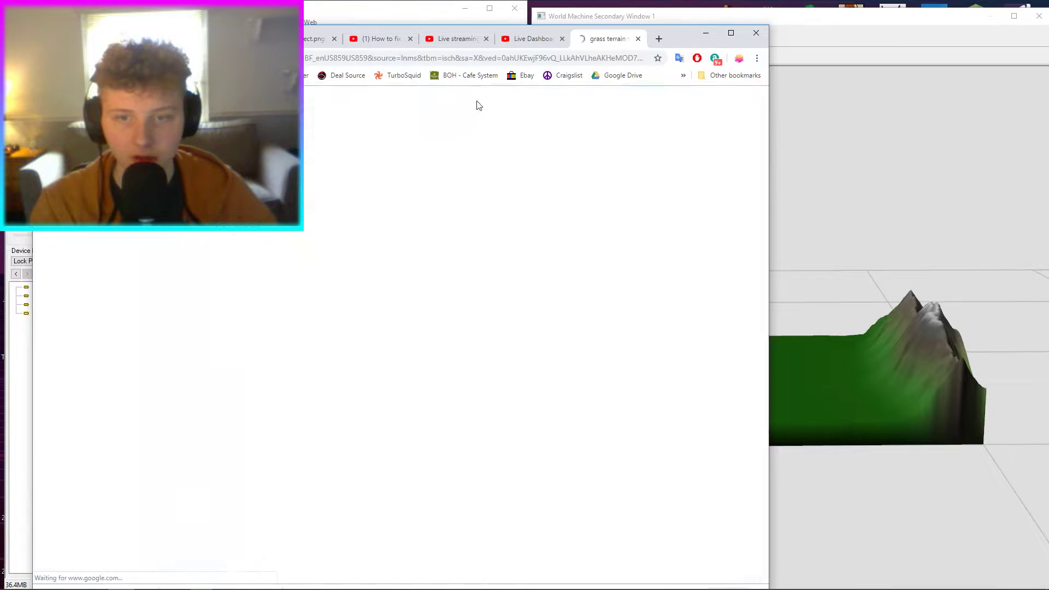
click(333, 274)
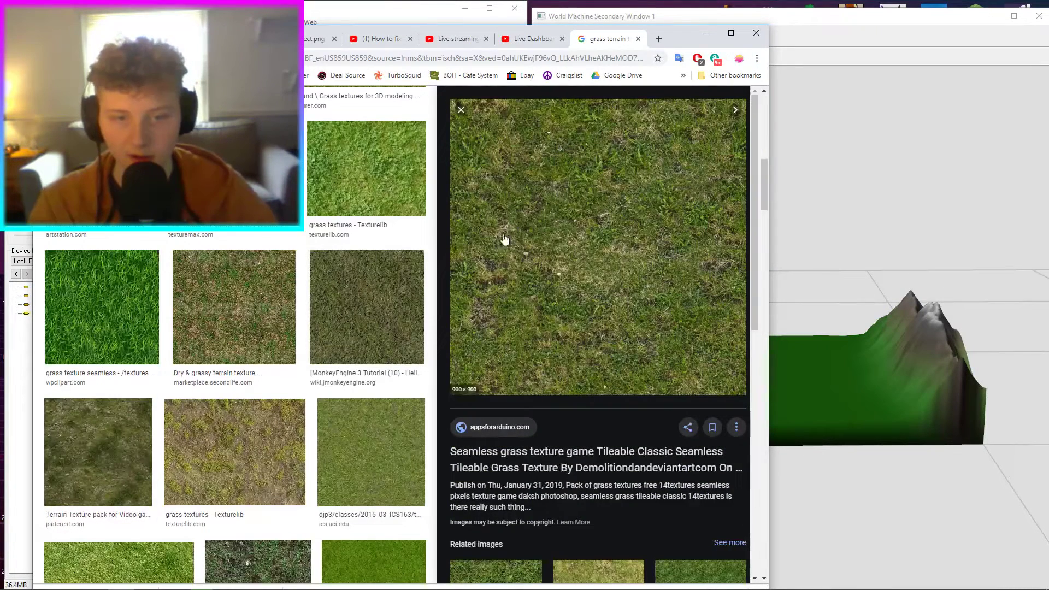
Open the seamless grass texture image in its own tab and start saving it to disk.
right_click(535, 273)
click(559, 377)
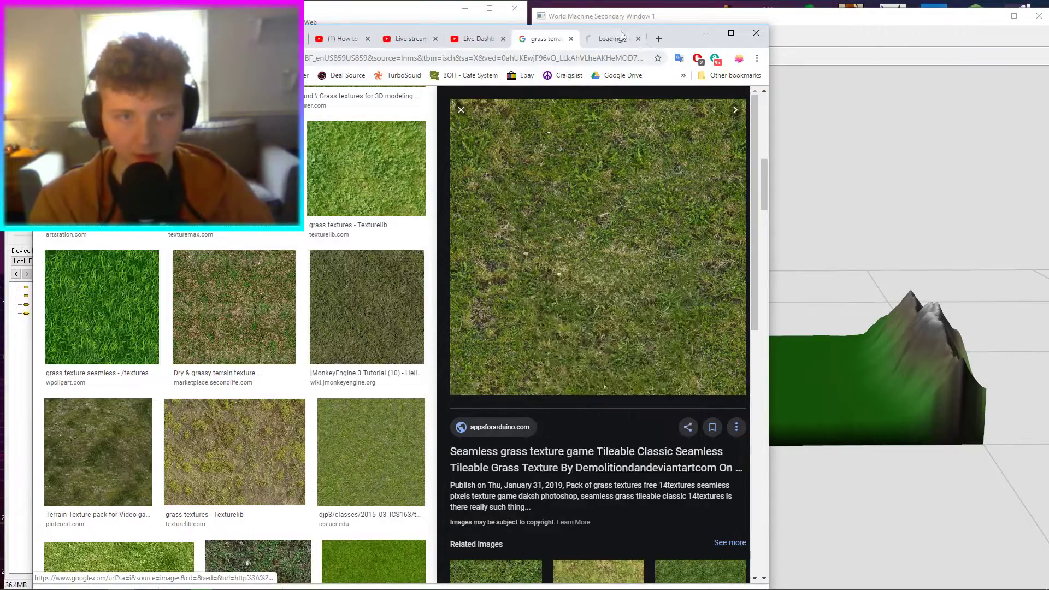
click(618, 38)
right_click(448, 229)
click(454, 255)
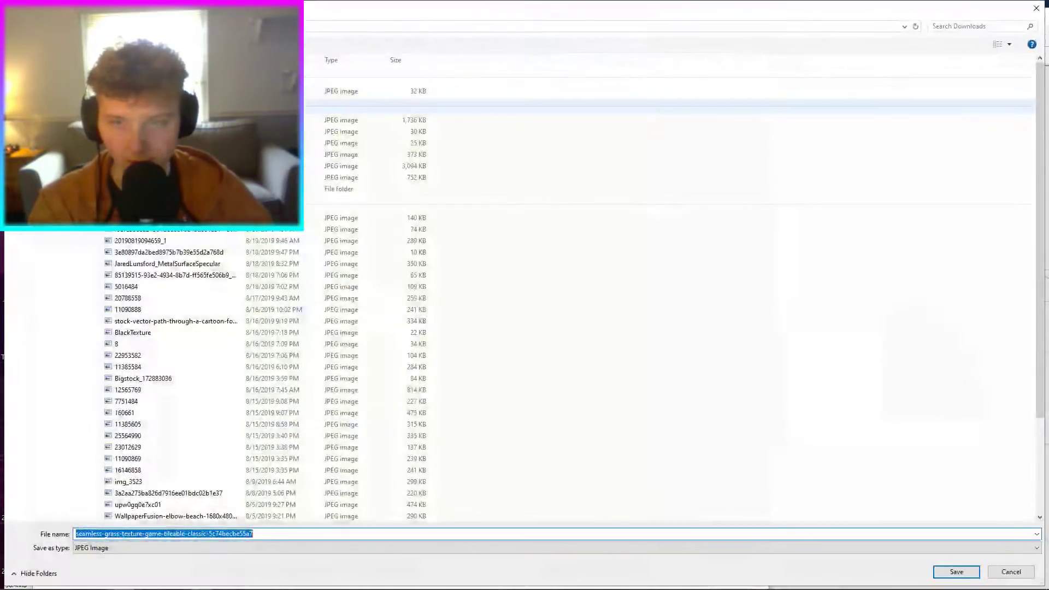
Create a folder named Textures inside the desktop's StraightOfDeath folder and open it as the save location.
click(42, 96)
click(148, 99)
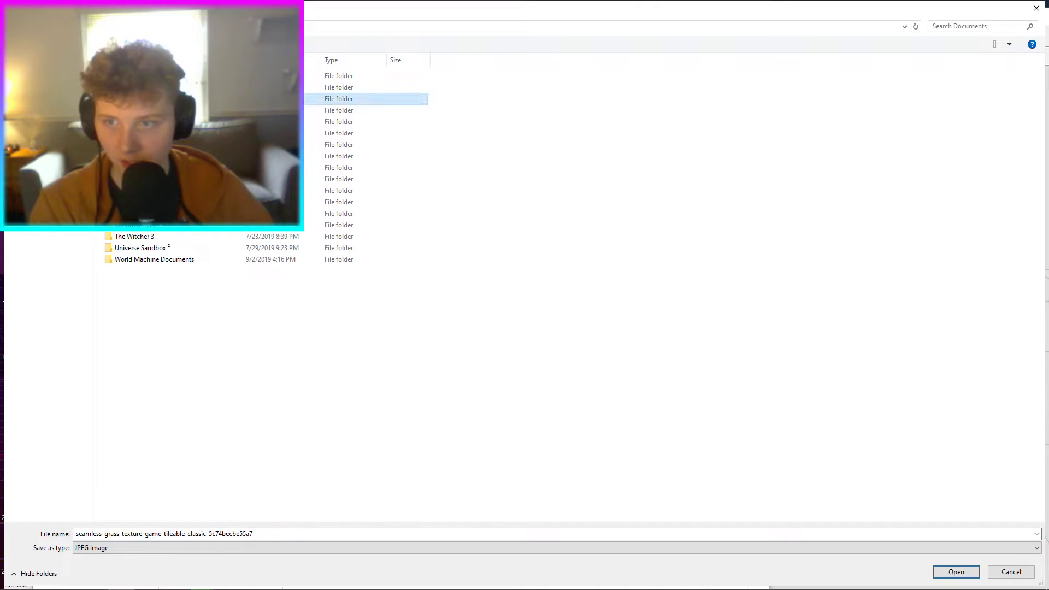
click(39, 73)
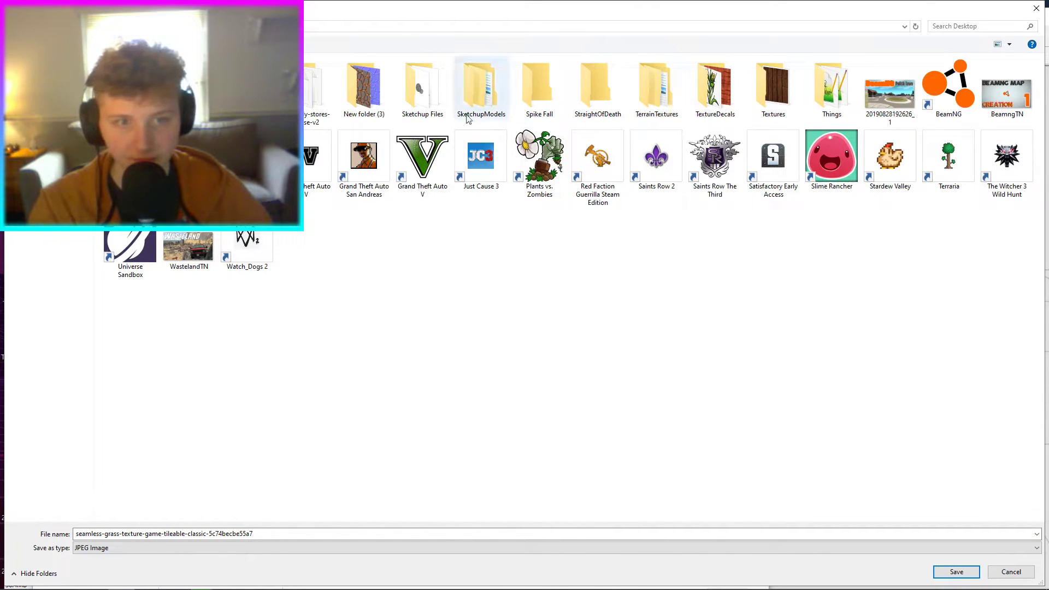
double_click(583, 87)
right_click(167, 269)
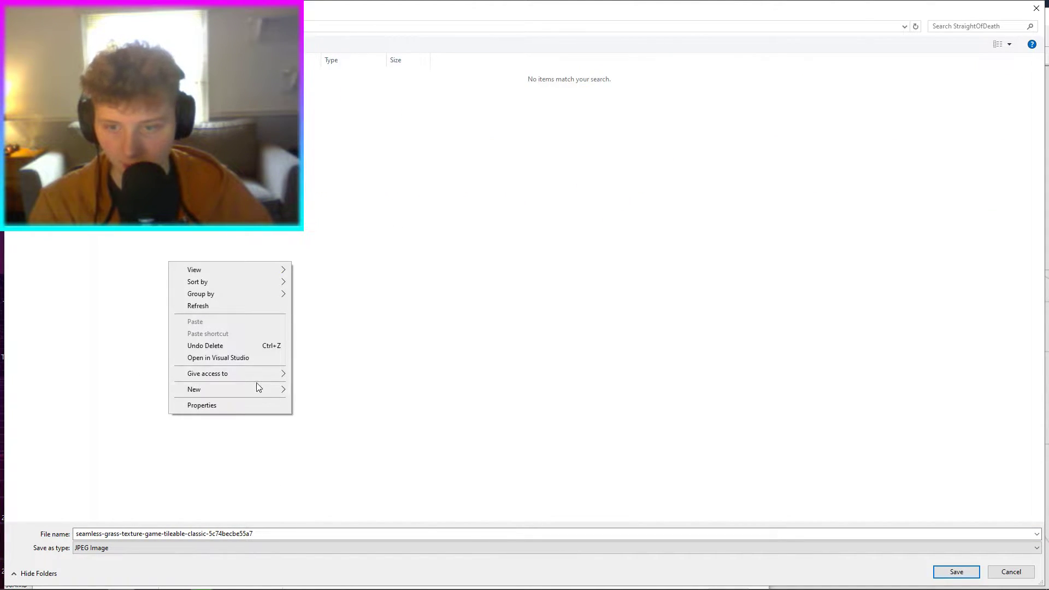
click(309, 390)
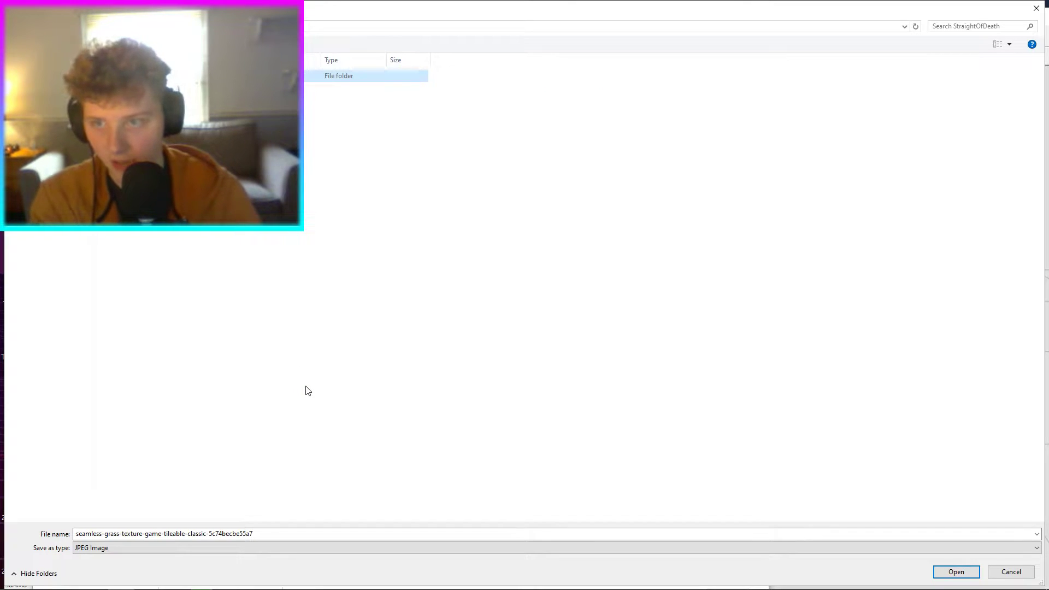
text(Textures)
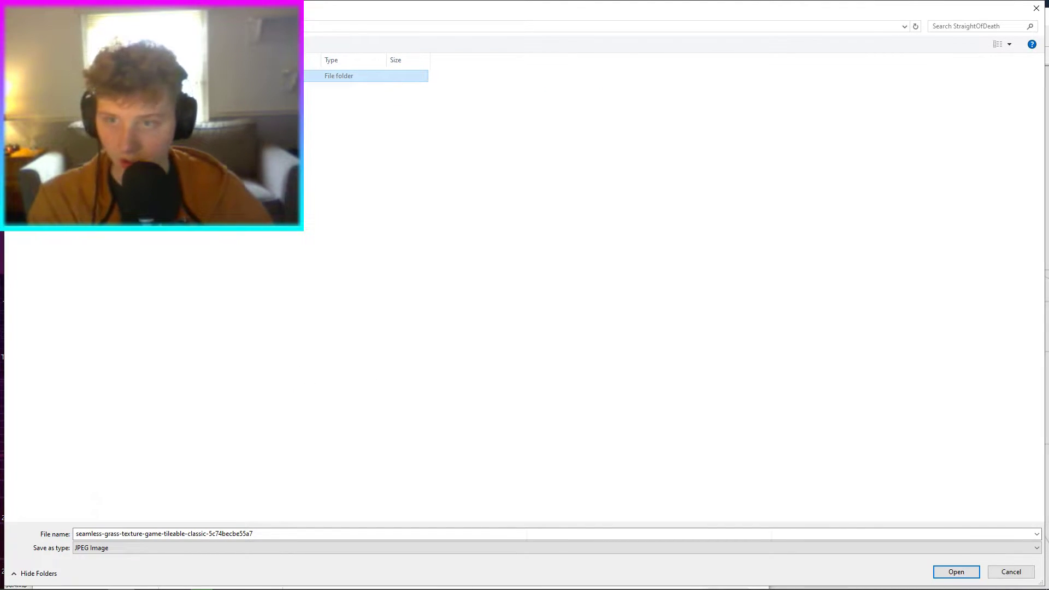
key(Return)
key(Return)
Save the grass texture as a JPEG image named Grass1 in the Textures folder.
drag(262, 534, 75, 532)
text(Grass1)
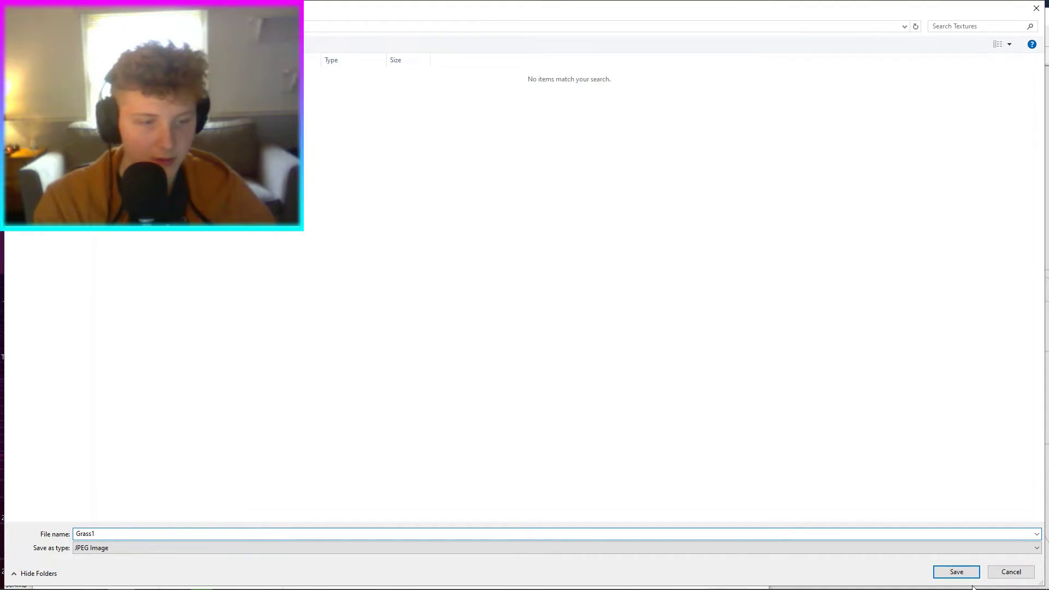
key(Return)
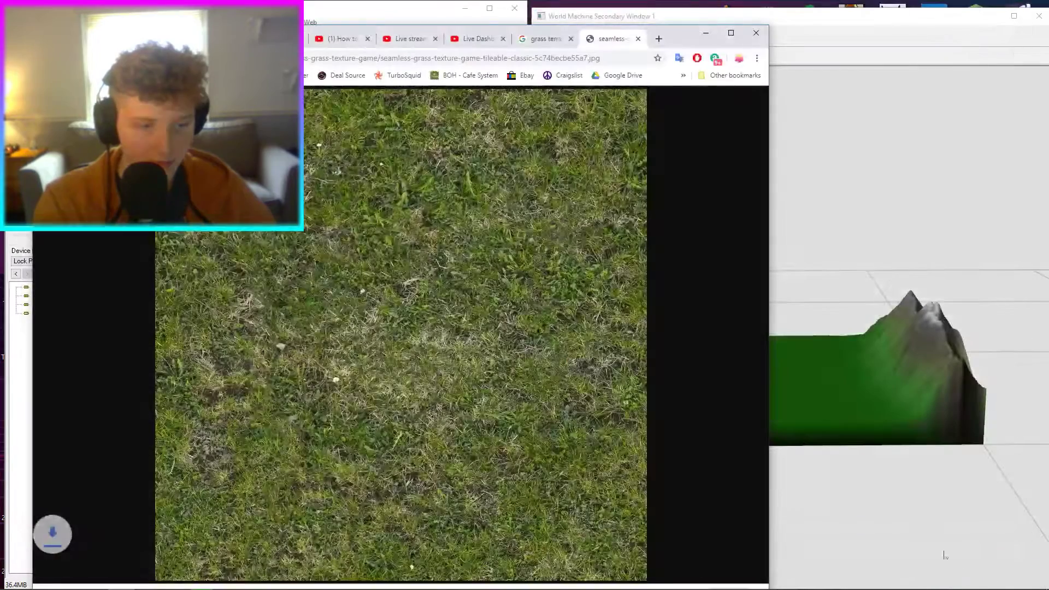
Switch to World Machine, dismiss the finished build window and inspect the eroded terrain up close and from an angle.
click(706, 33)
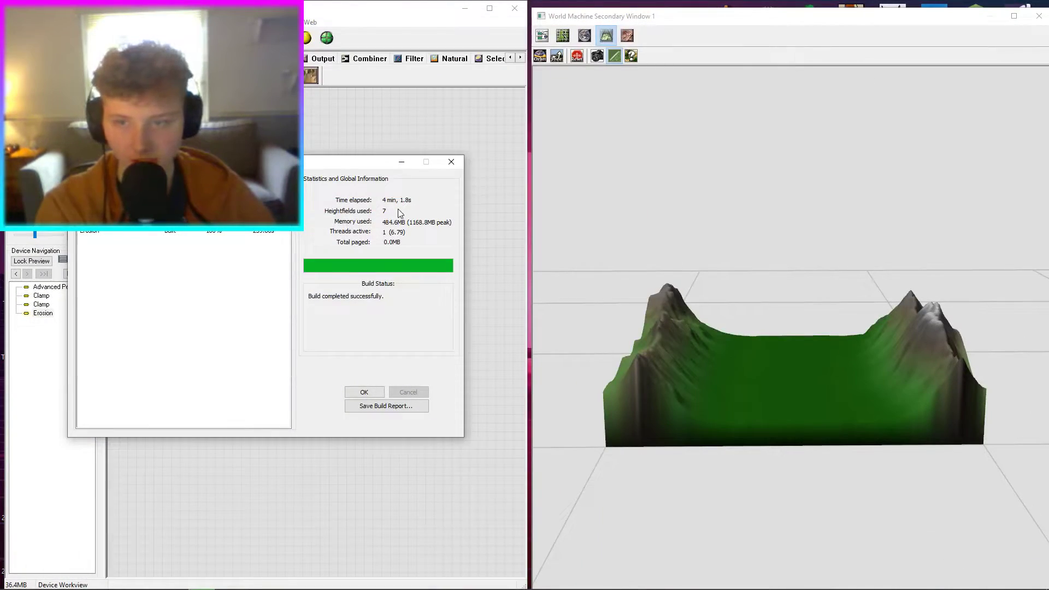
click(361, 394)
drag(819, 333, 792, 396)
scroll(765, 383, up, 5)
scroll(739, 384, up, 4)
scroll(792, 396, down, 8)
scroll(315, 170, down, 1)
drag(321, 218, 178, 248)
middle_drag(317, 208, 211, 223)
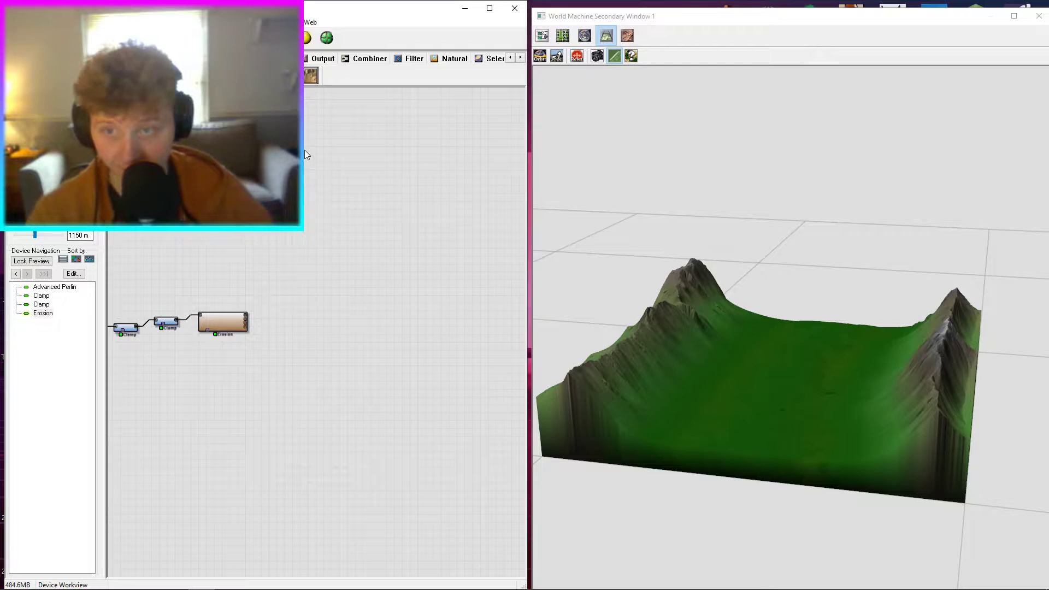
Add a Height Output device after the Erosion device and connect Erosion's main output to it.
click(305, 60)
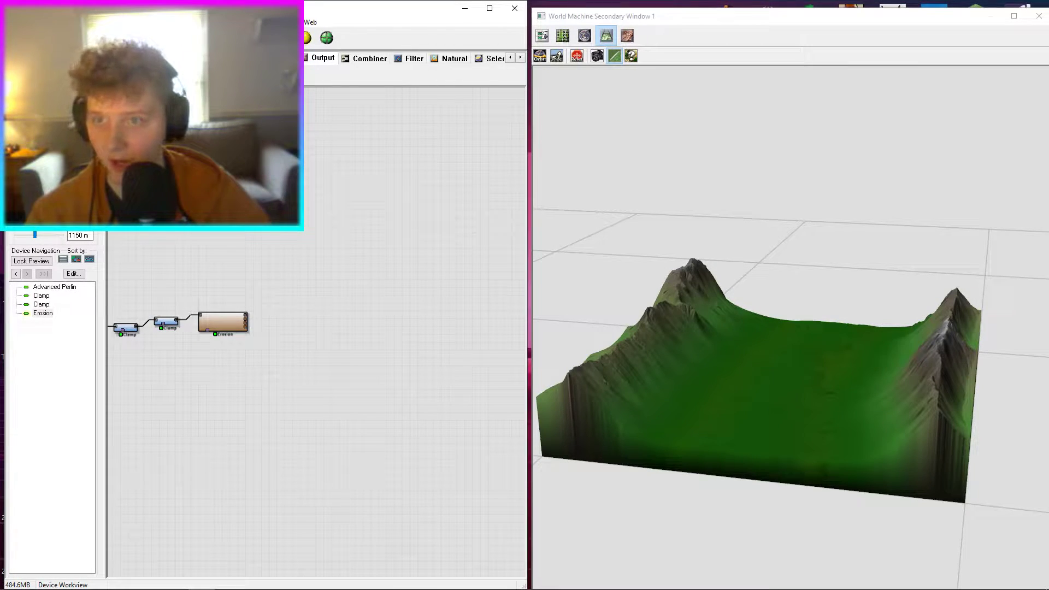
click(281, 309)
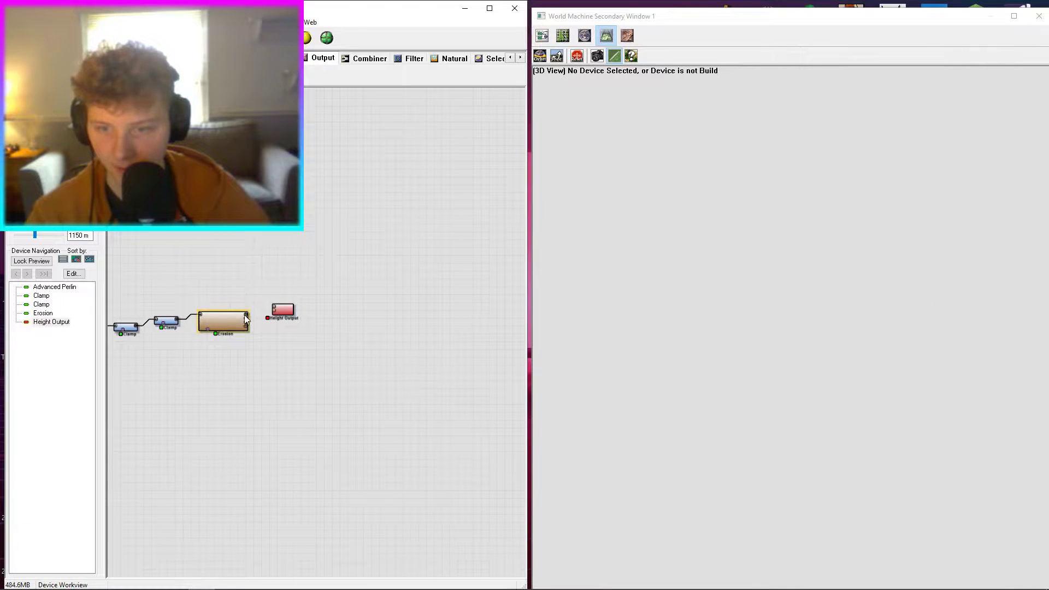
drag(245, 320, 273, 309)
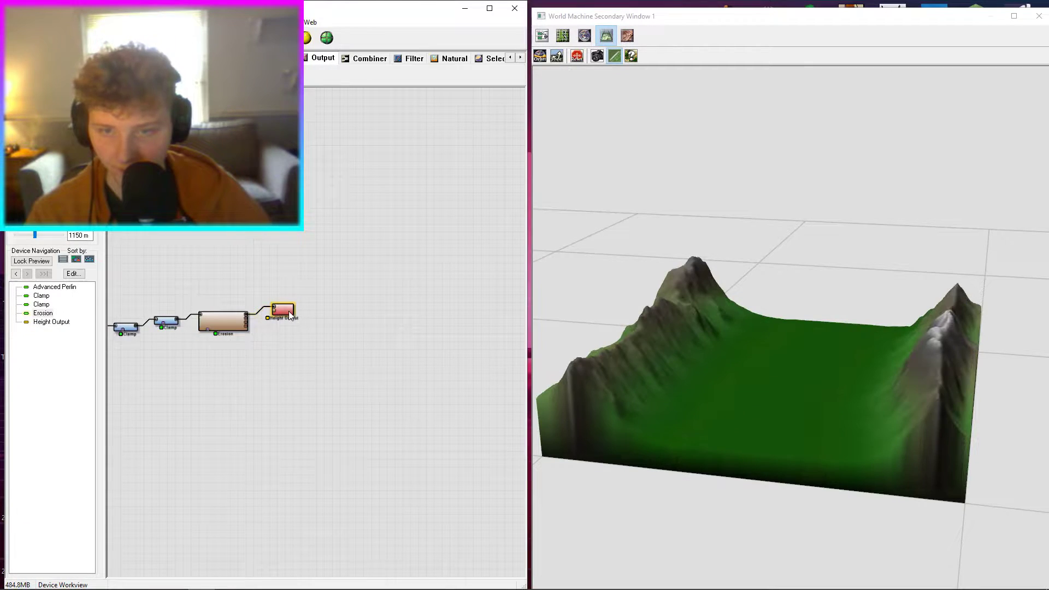
Set the Height Output device's file format to 16-bit PNG and start choosing its output file.
double_click(289, 311)
click(282, 299)
click(308, 208)
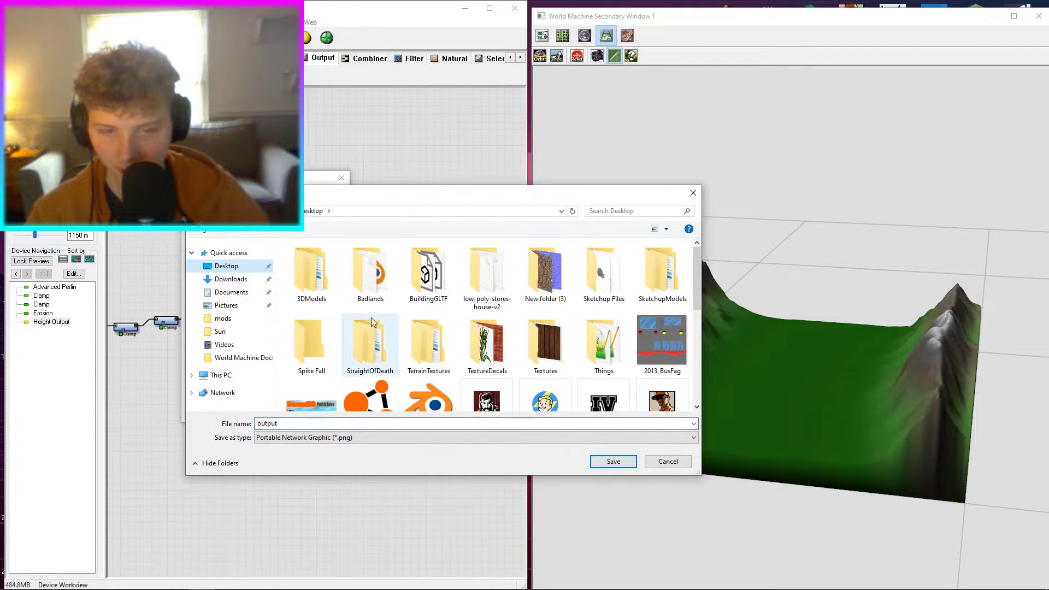
Create a folder named Heightmap inside the desktop's StraightOfDeath folder and open it.
click(352, 369)
double_click(352, 370)
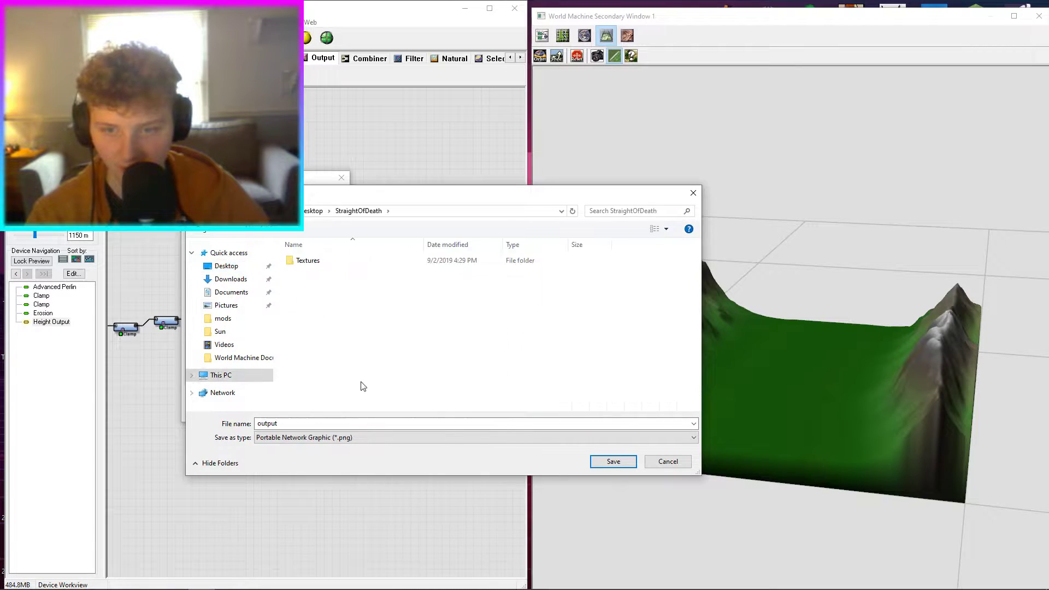
right_click(355, 360)
mouse_move(409, 470)
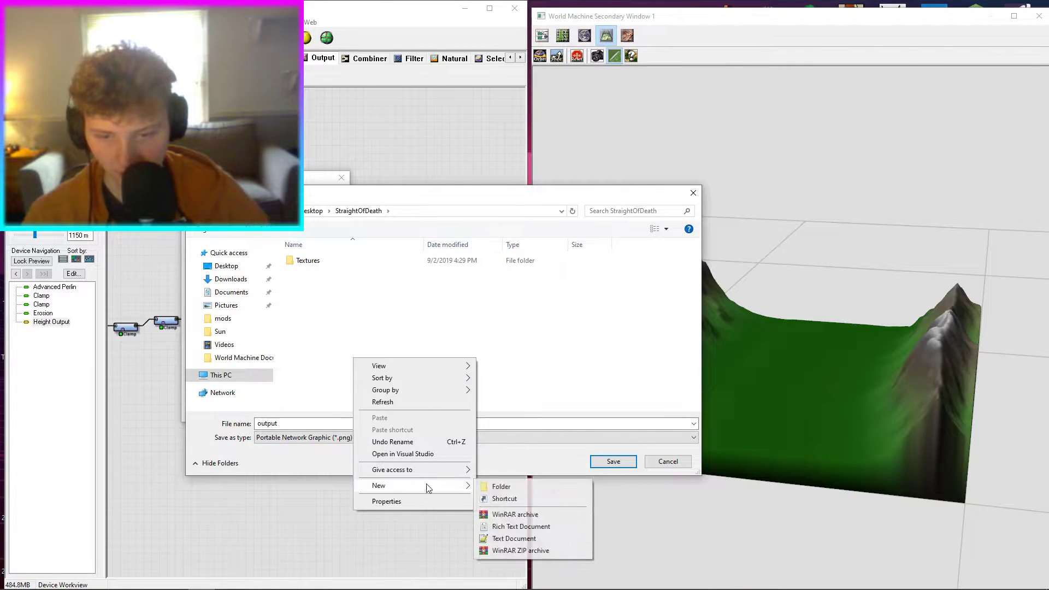
click(511, 486)
text(He)
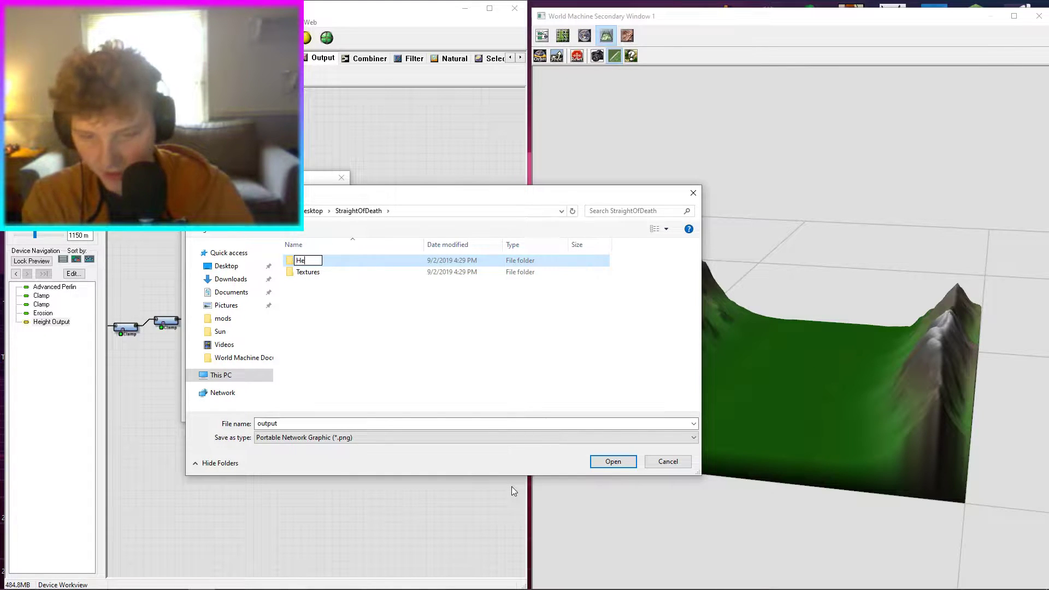
text(ightmap)
key(Return)
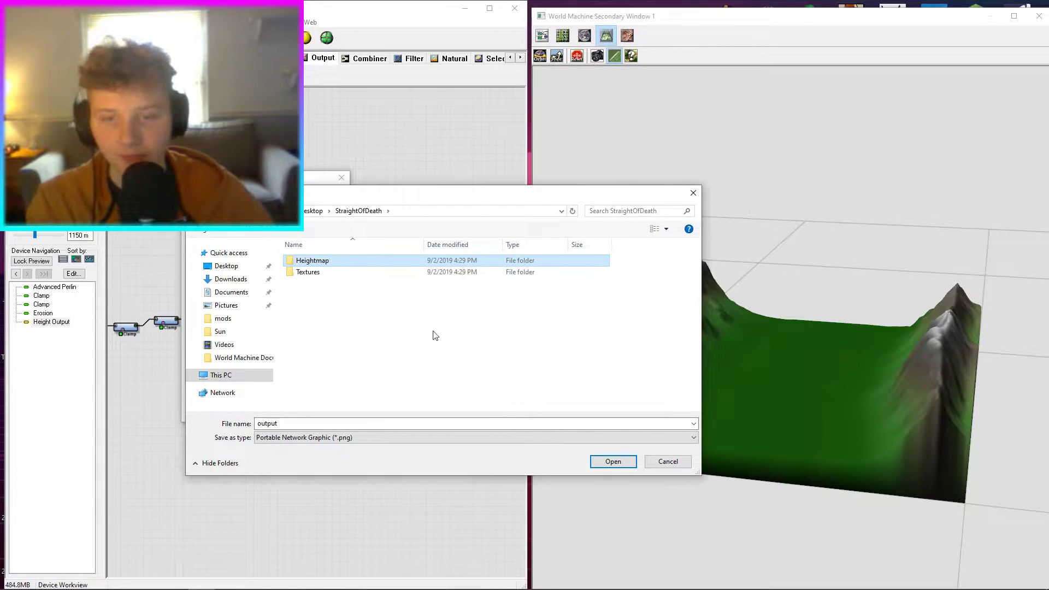
click(432, 272)
double_click(433, 260)
Set the height output's file name to SODHeightmap in the Heightmap folder.
click(293, 425)
text(SOD)
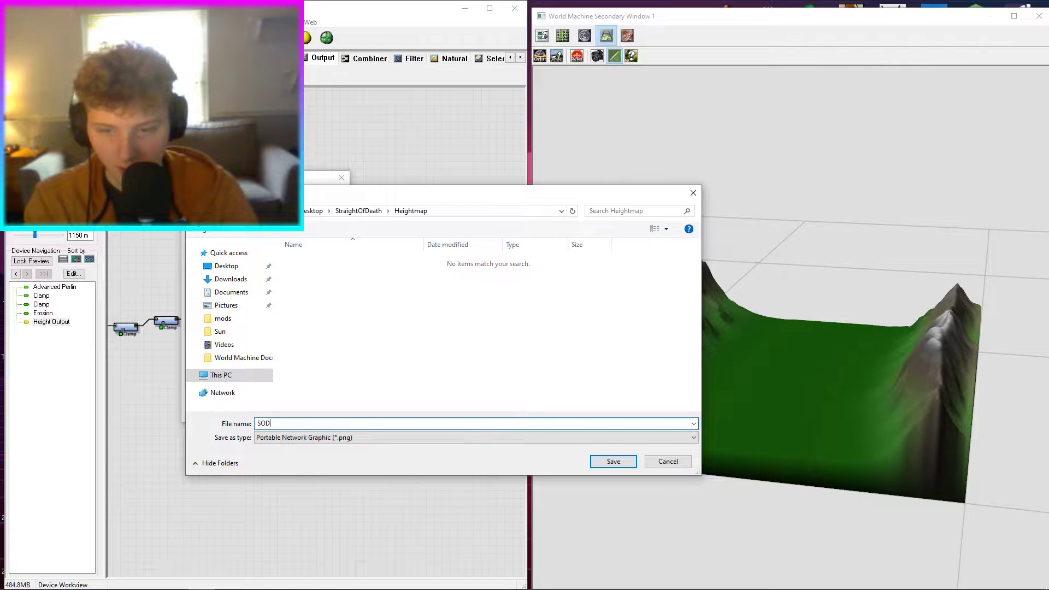
text(Heightmap)
key(Return)
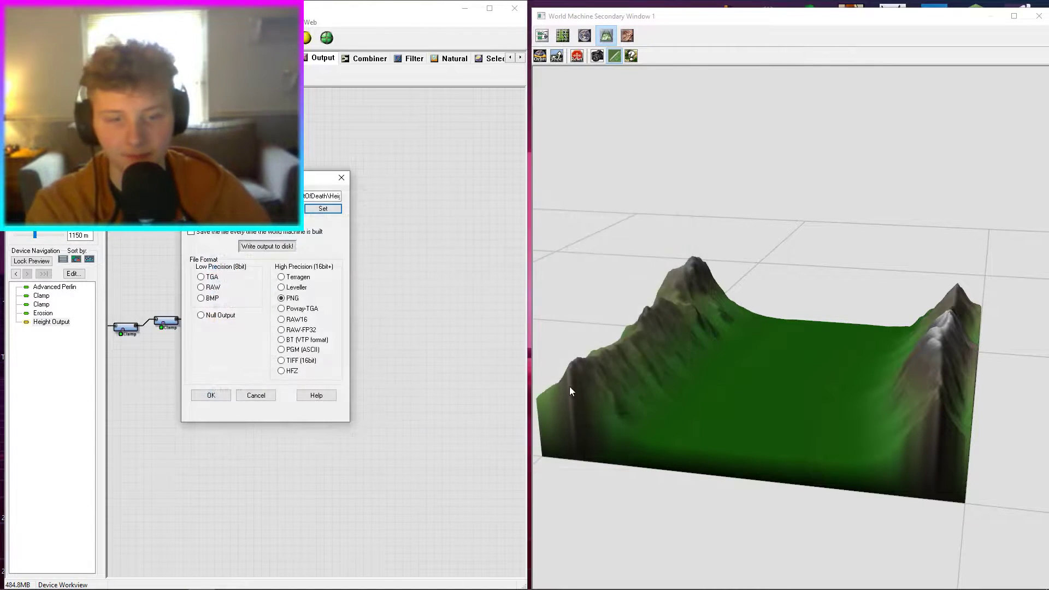
Write the heightmap to disk, building the world for the export, and accept the Height Output settings.
click(279, 247)
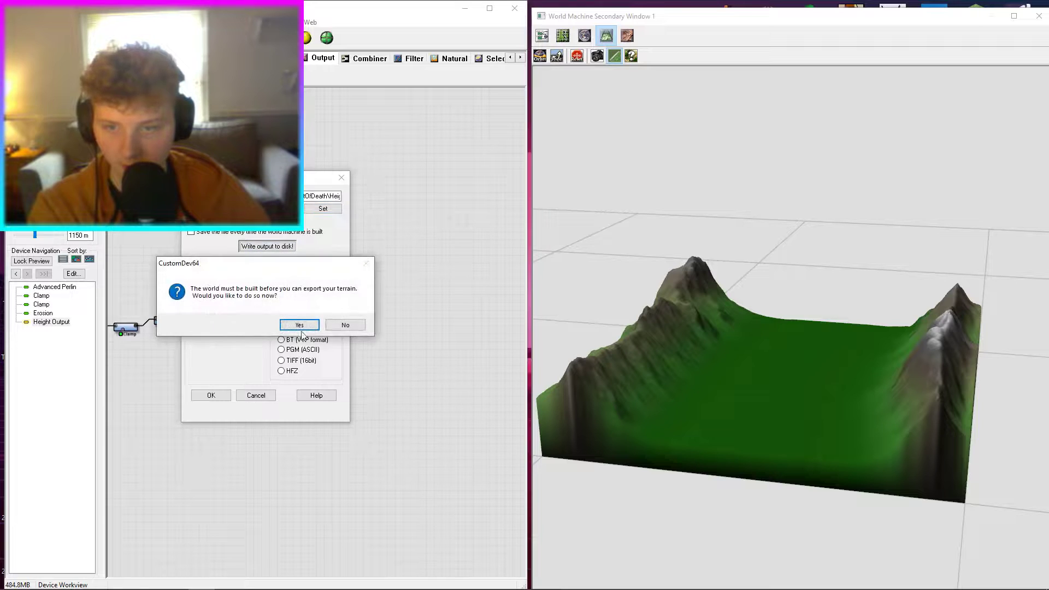
click(299, 325)
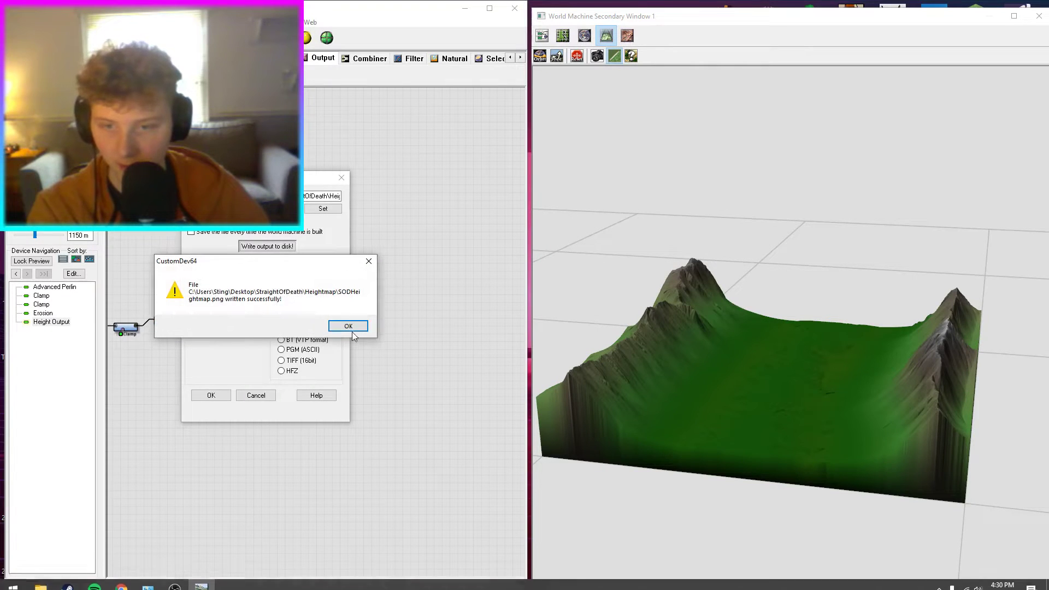
click(349, 325)
click(208, 395)
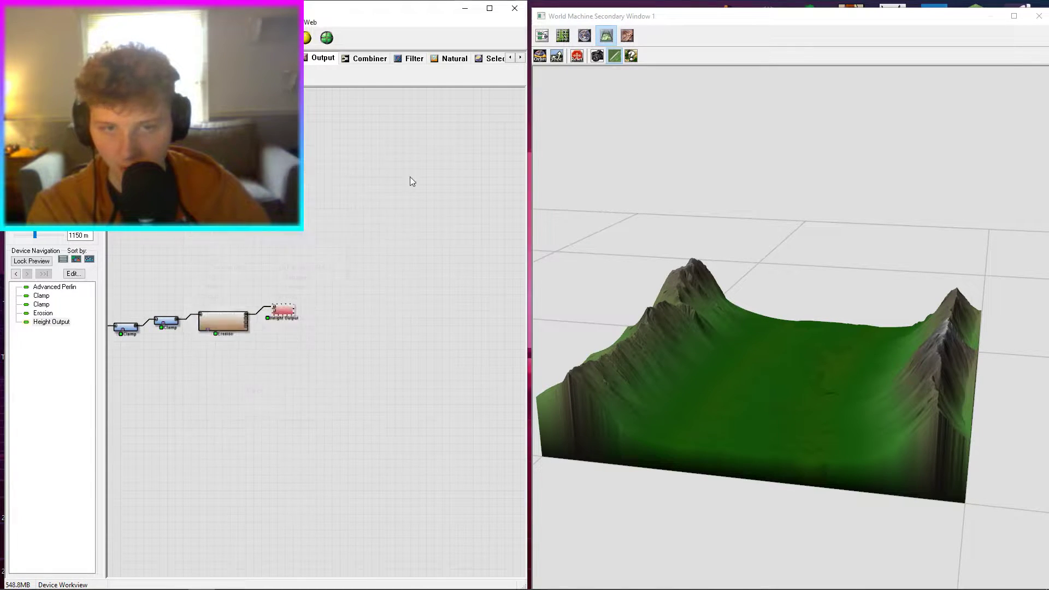
click(386, 97)
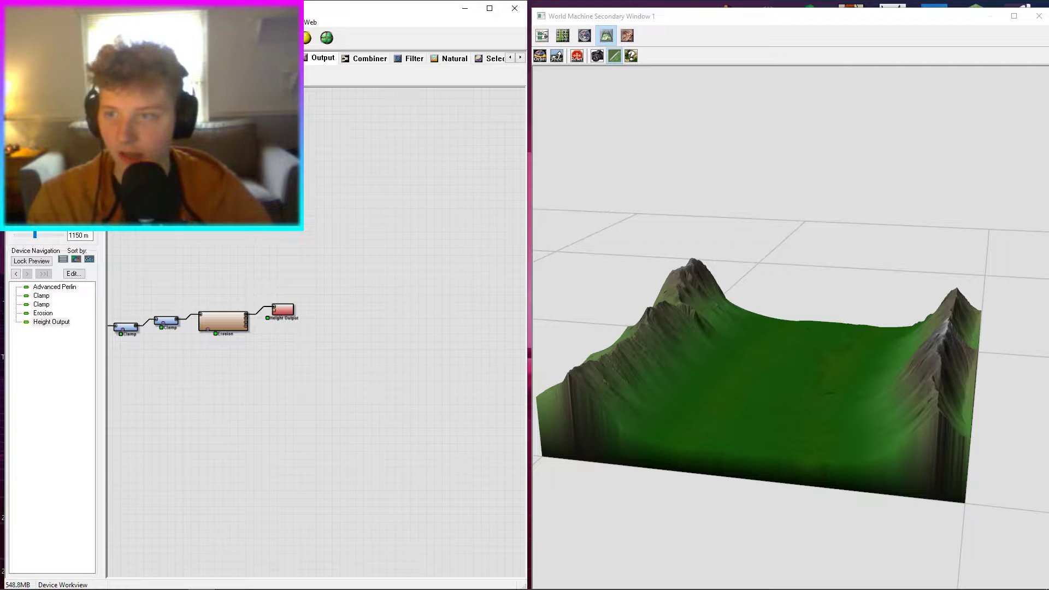
Close World Machine and check the exported SODHeightmap.png from the StraightOfDeath Heightmap folder in paint.net.
click(516, 9)
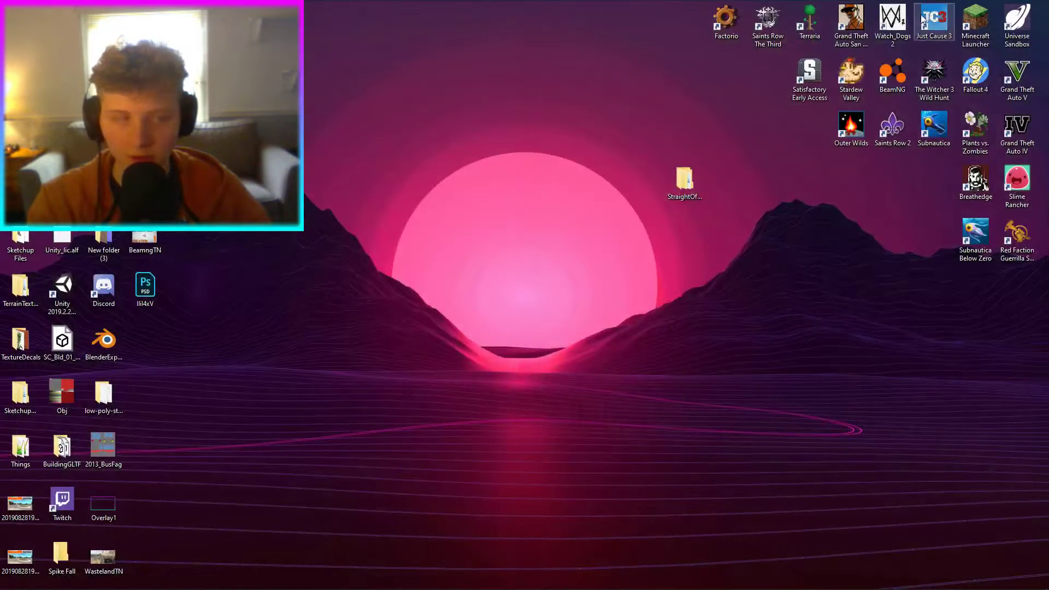
double_click(685, 183)
double_click(317, 73)
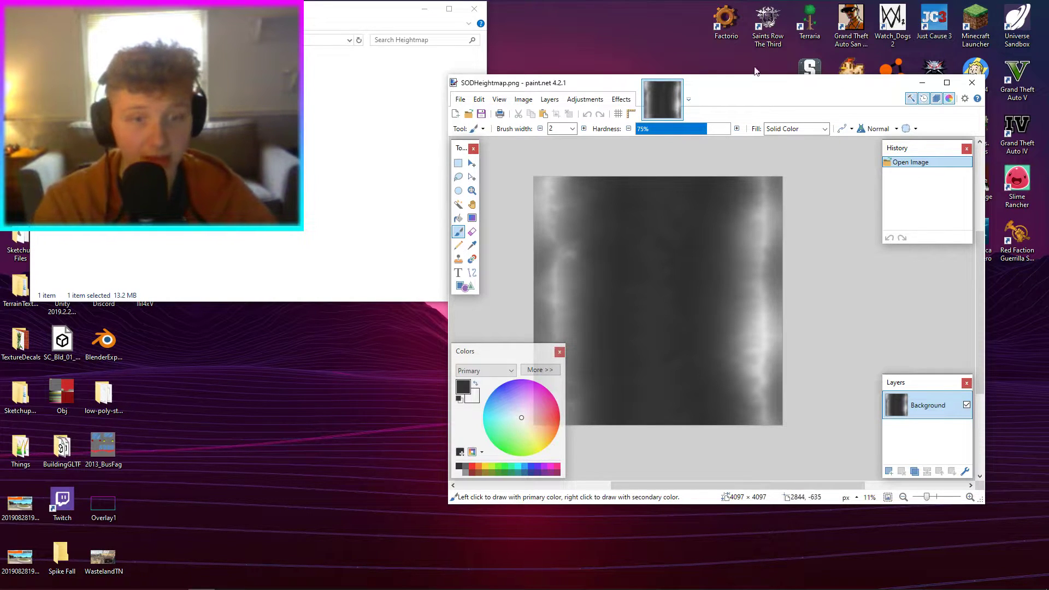
click(972, 83)
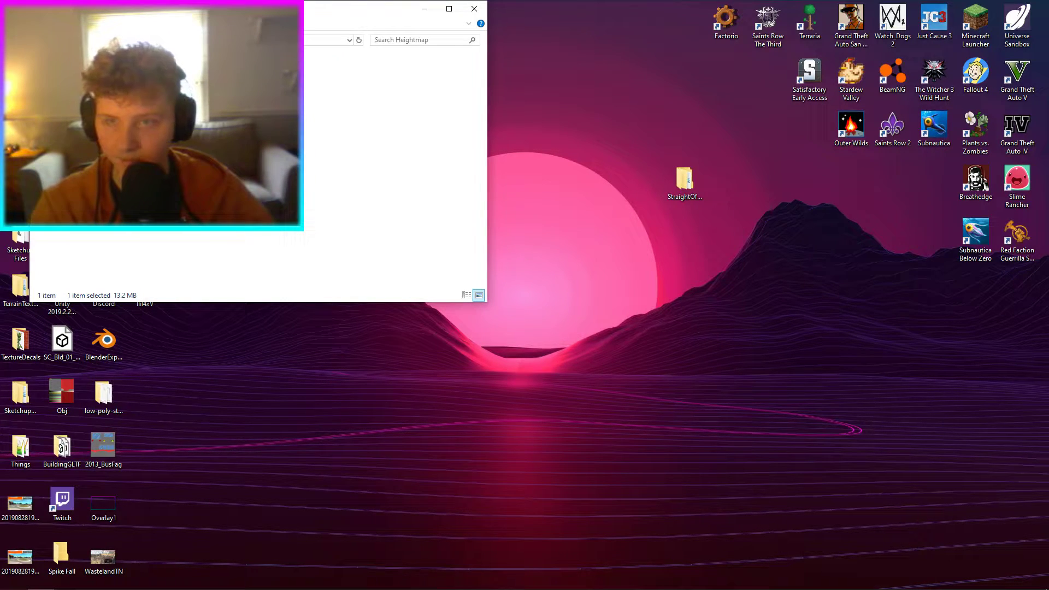
Open the Grass1 image from the StraightOfDeath project's Textures folder in paint.net.
key(BackSpace)
key(Down)
key(Return)
key(Return)
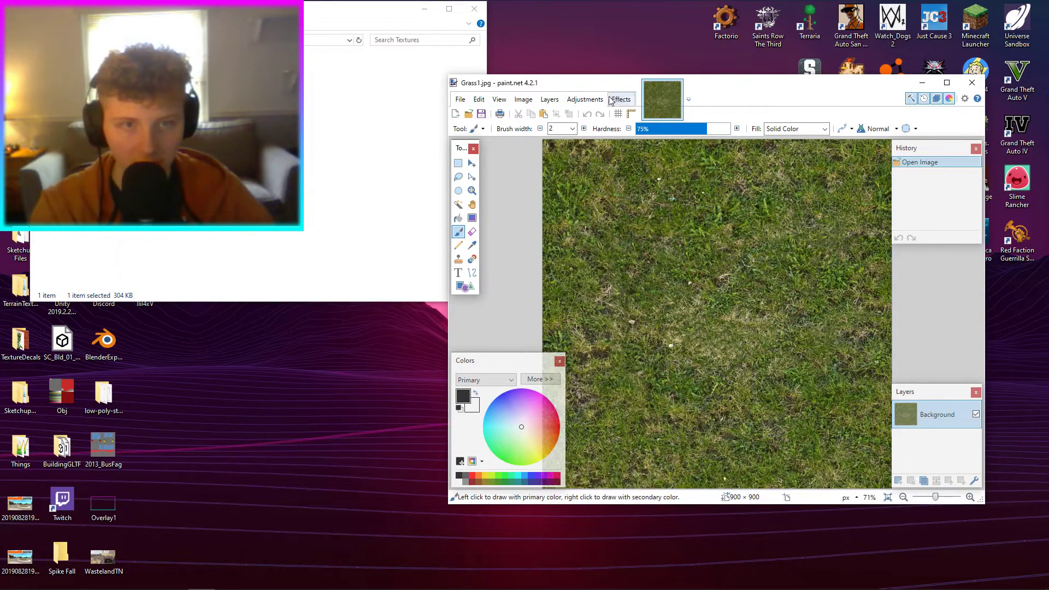
click(478, 99)
click(461, 98)
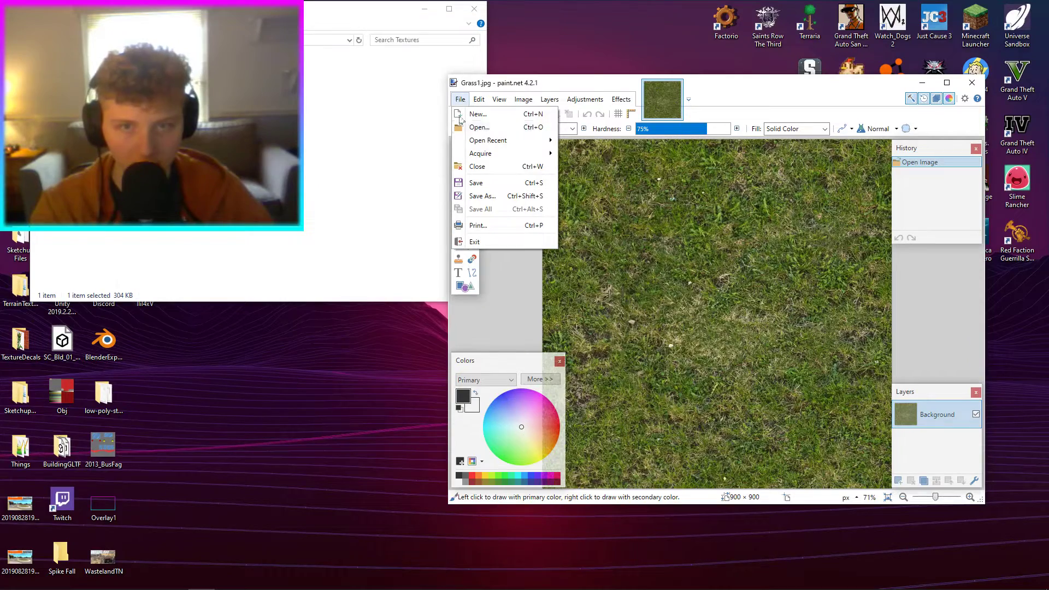
click(478, 197)
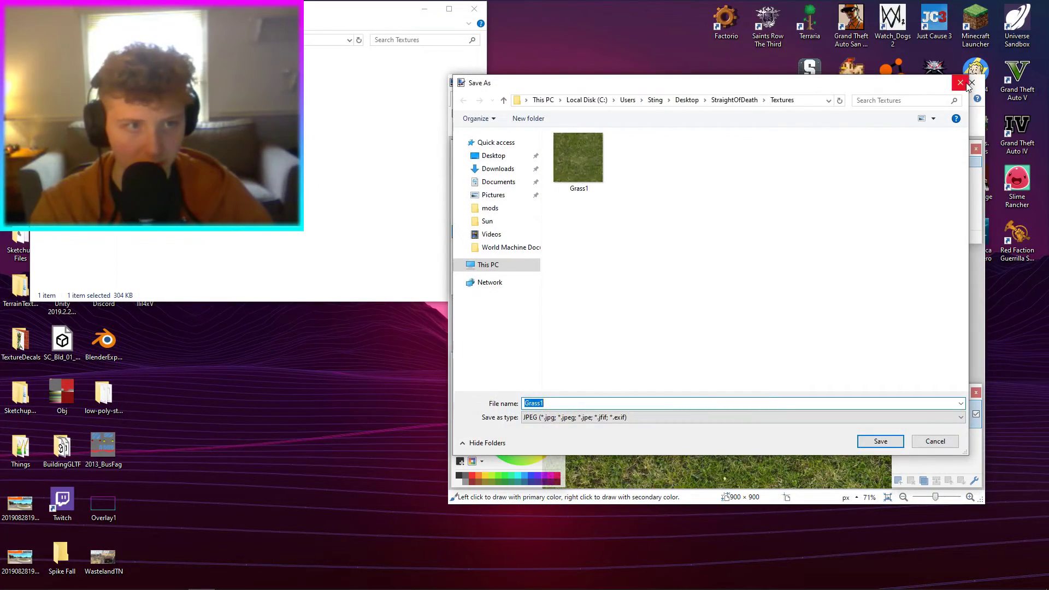
click(960, 82)
Try resizing the Grass1 image to 248 by 248 pixels without keeping the aspect ratio locked.
click(523, 99)
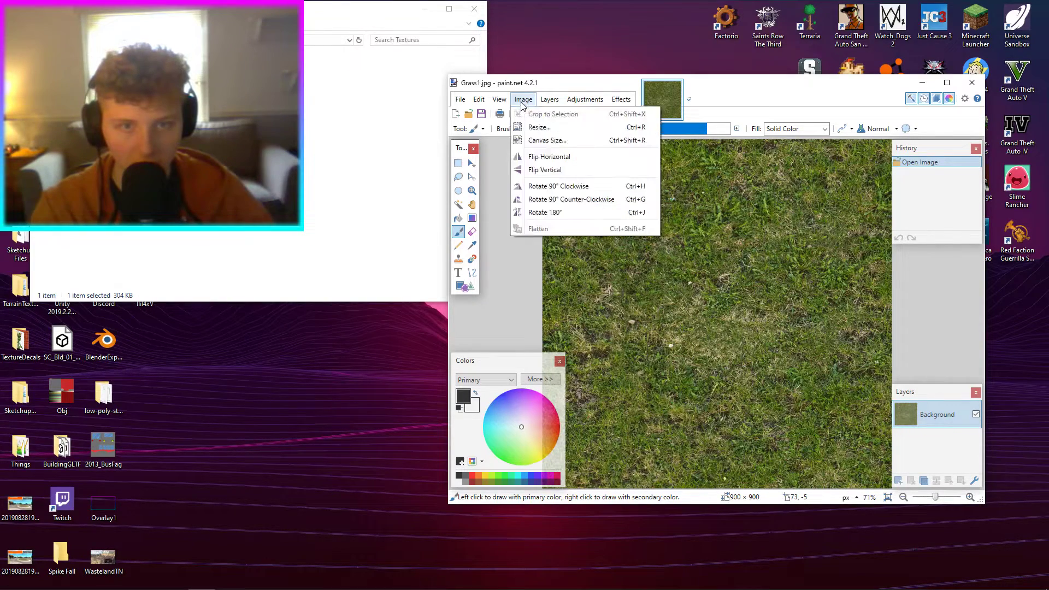
click(539, 127)
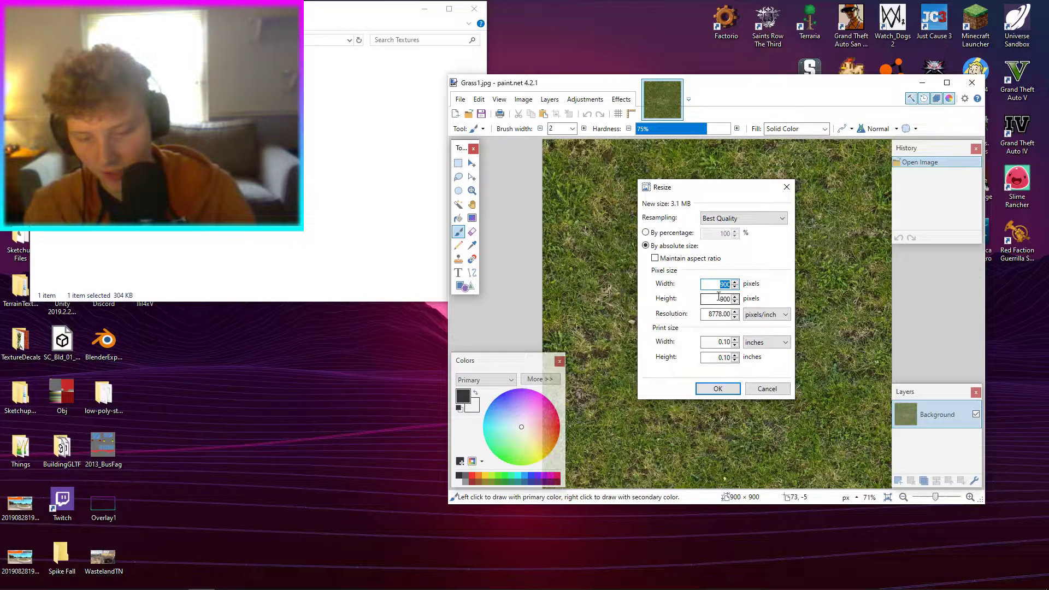
key(BackSpace)
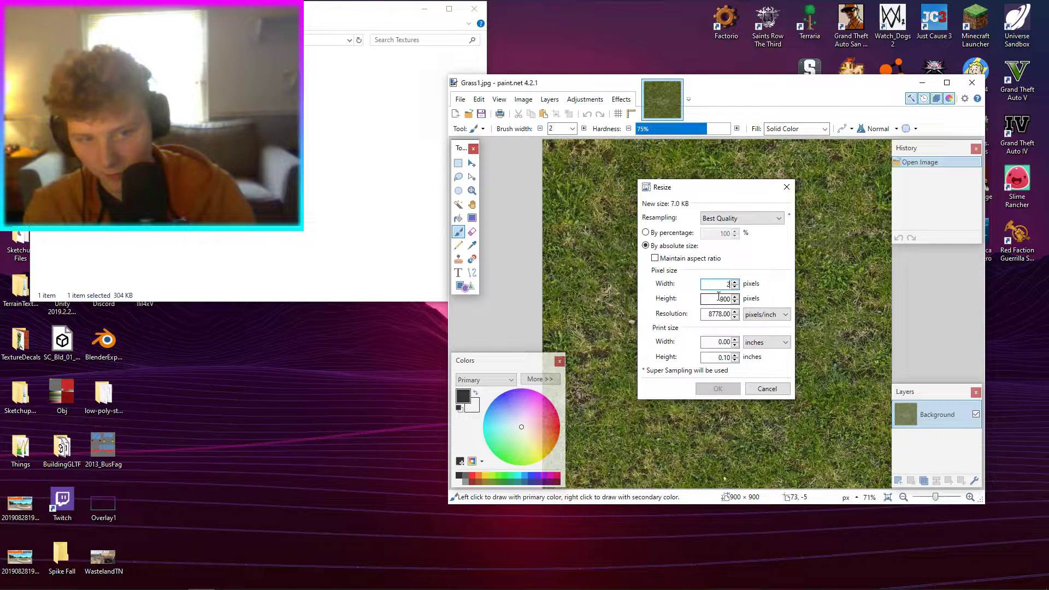
text(248)
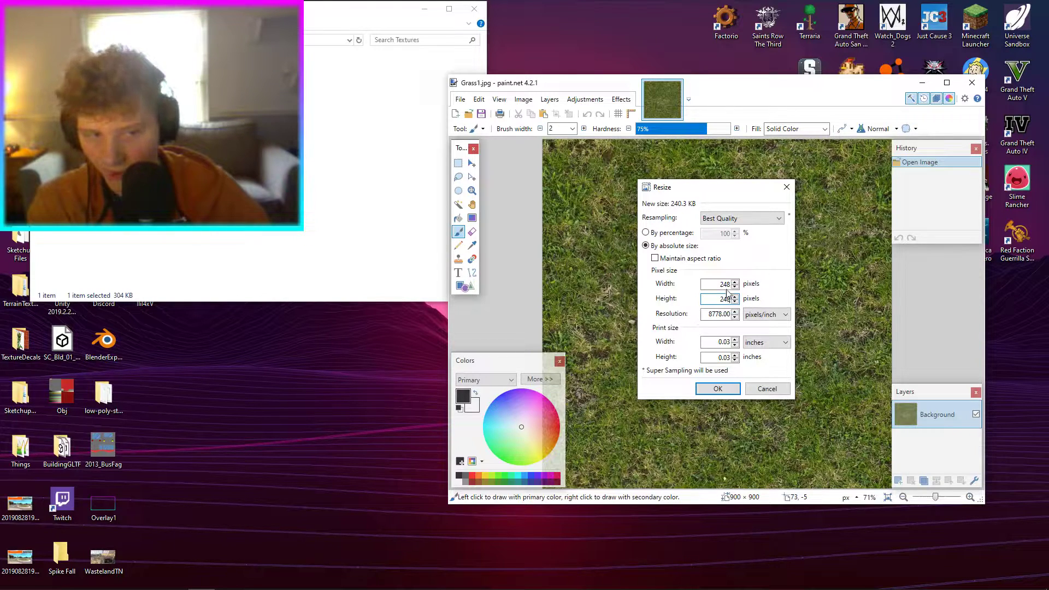
text(23)
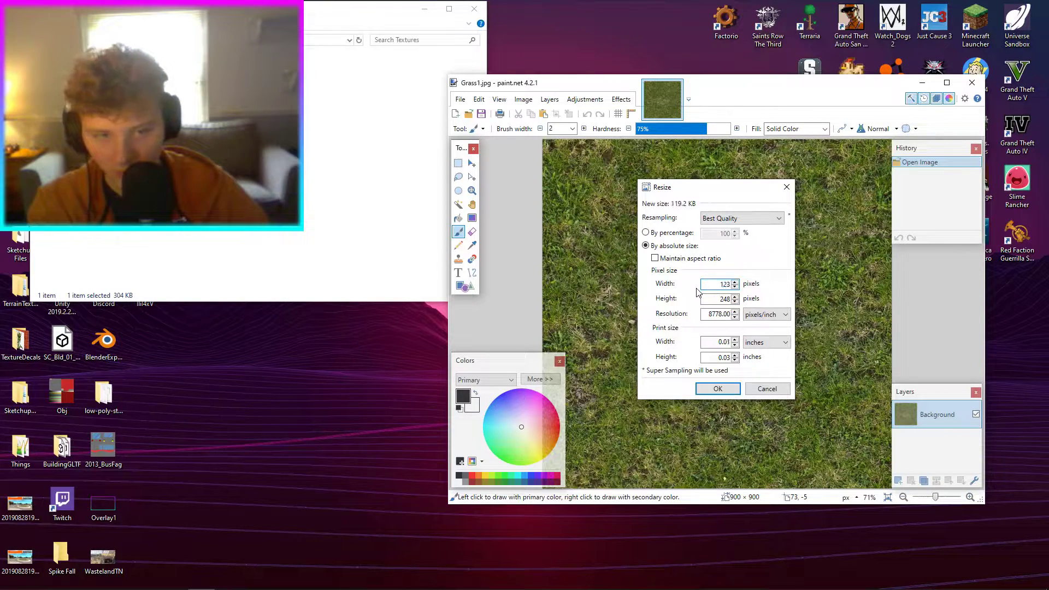
text(4)
text(248)
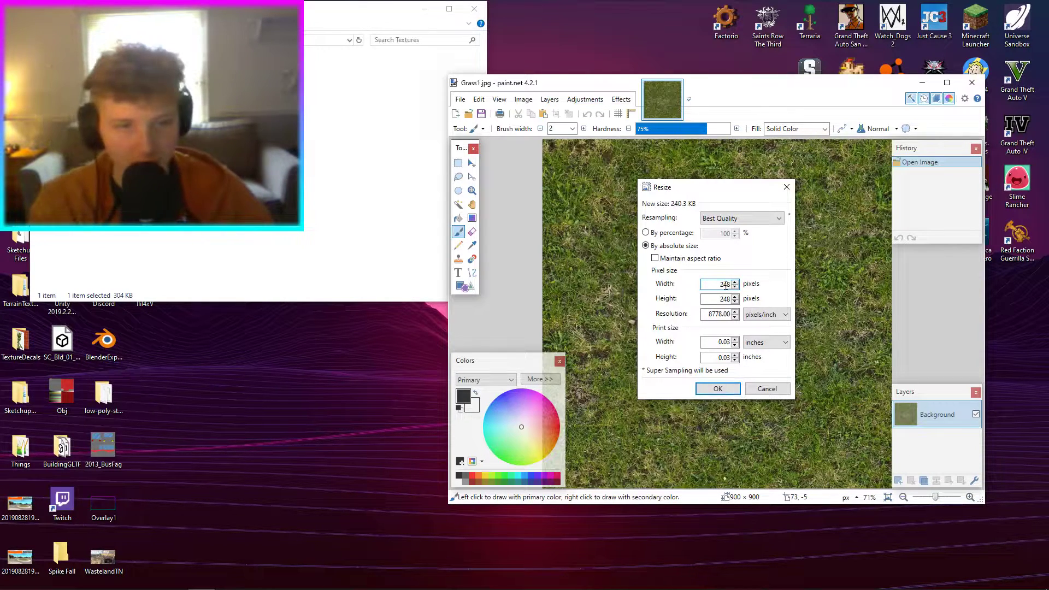
click(718, 390)
ctrl+scroll(691, 352, up, 3)
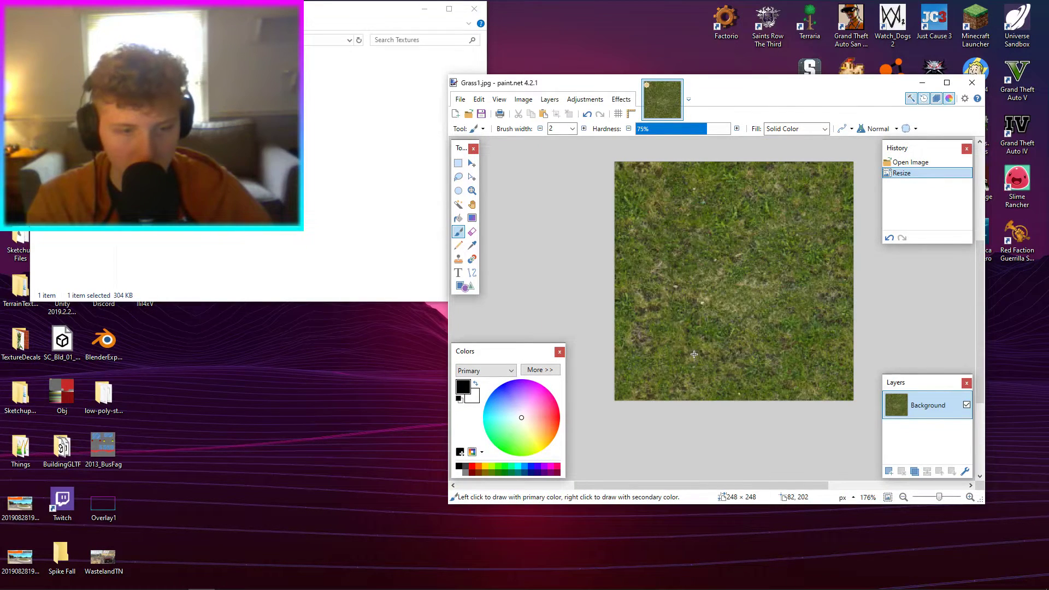
Find the Death_Stairs.zip archive and open Overlay_Grass-01.dds from its level's terrain art folder to check the texture's size.
click(460, 98)
click(11, 577)
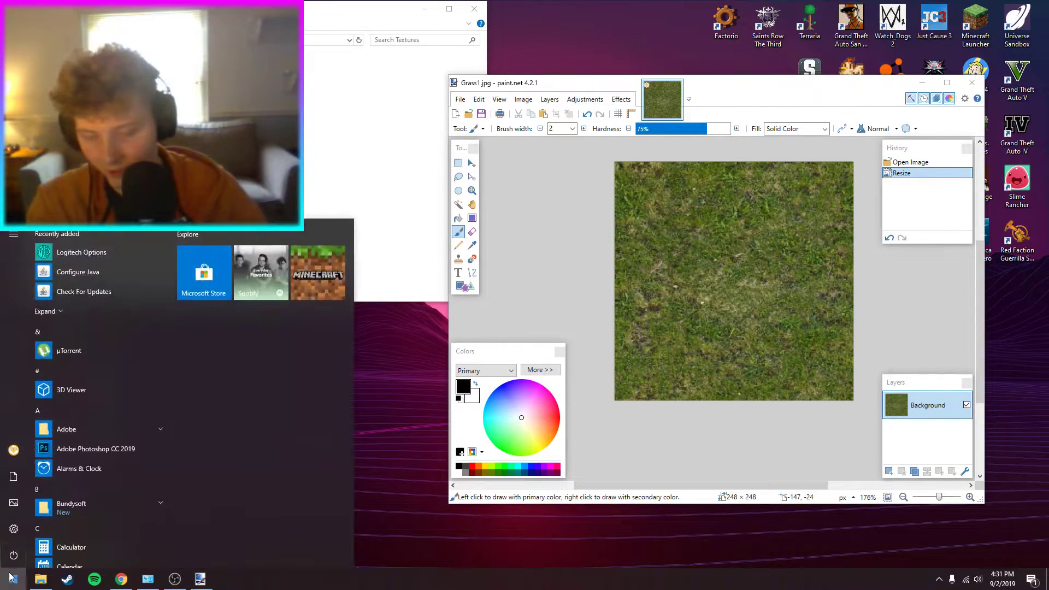
text(death_s)
click(98, 281)
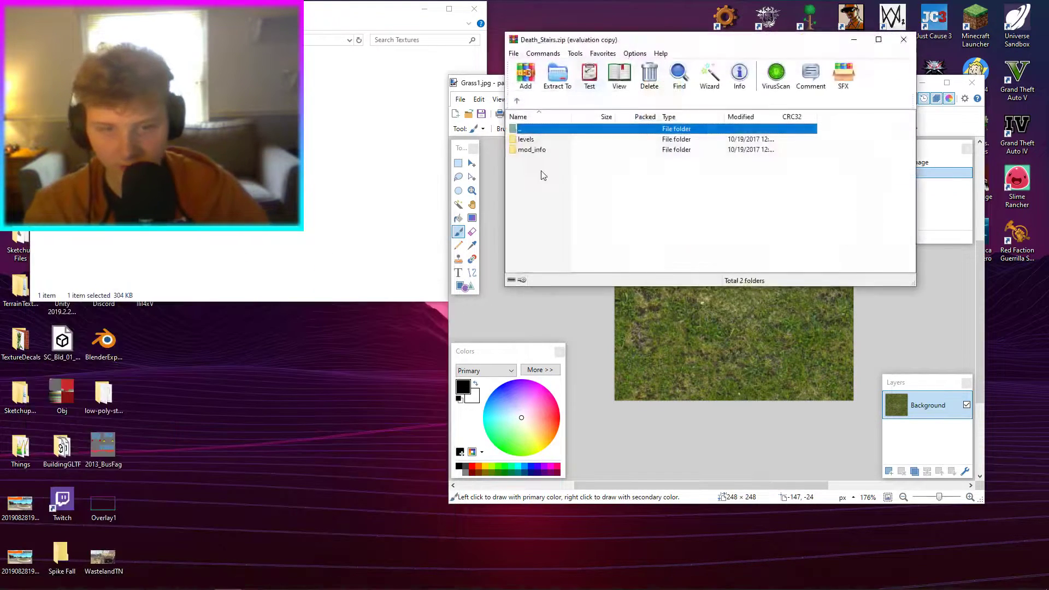
double_click(579, 149)
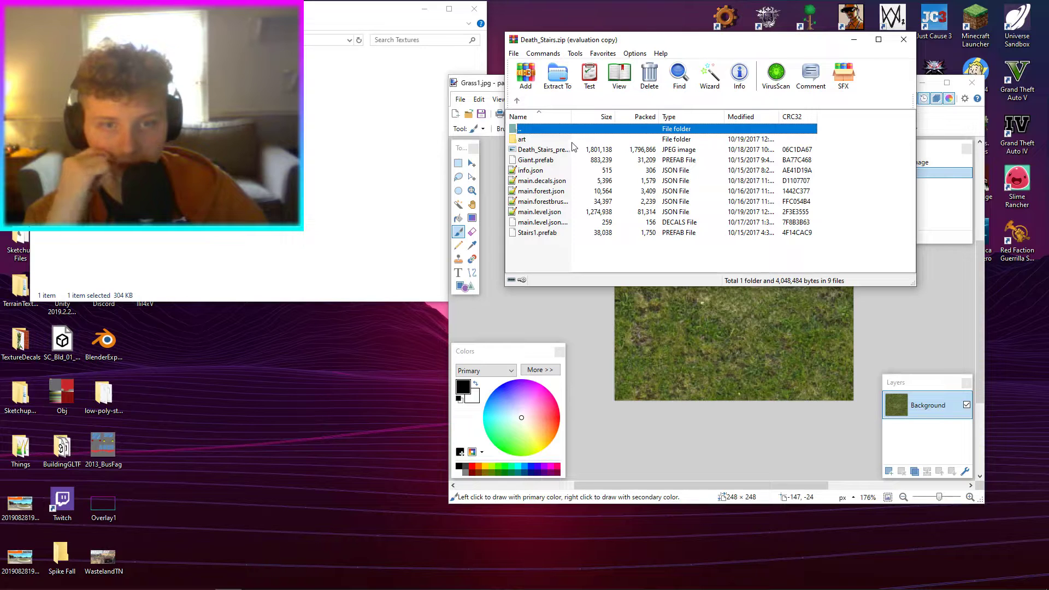
double_click(572, 143)
double_click(530, 194)
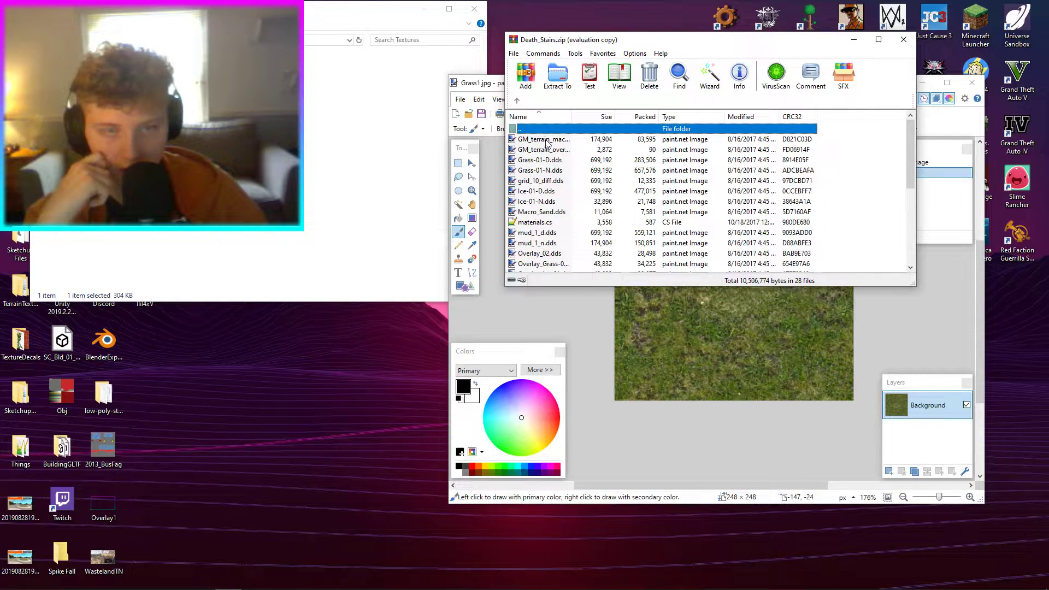
scroll(551, 192, down, 1)
double_click(545, 233)
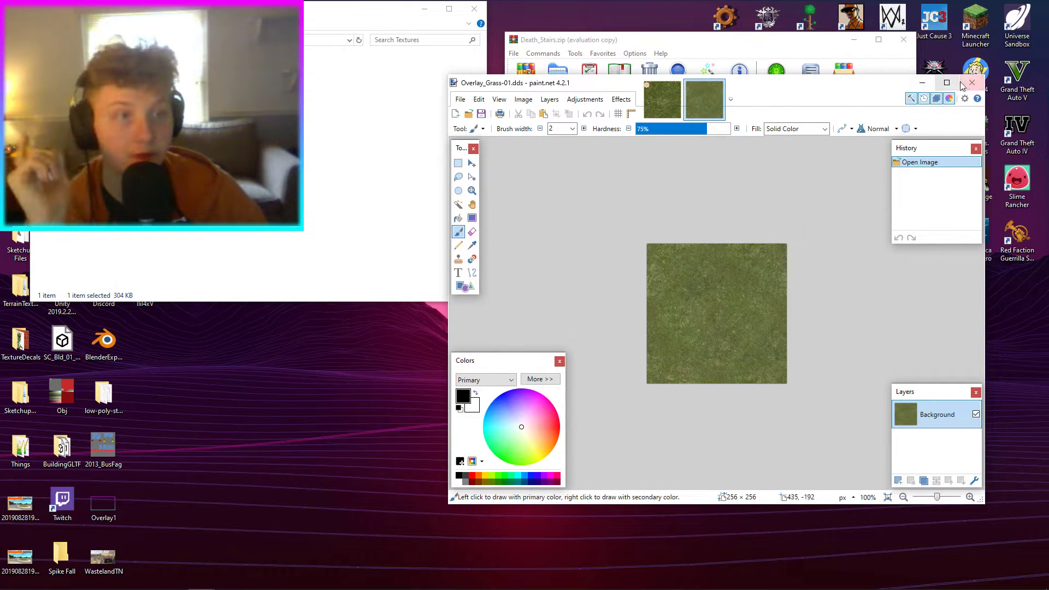
Undo the last resize of the Grass1 image and resize it to 256 by 256 pixels.
click(720, 87)
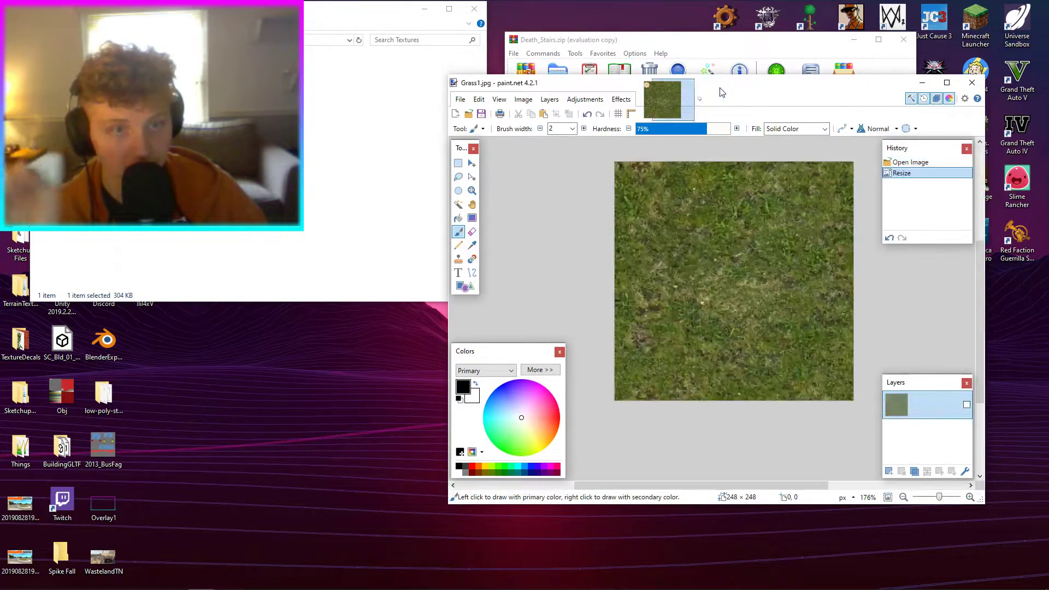
key(ctrl+z)
click(523, 99)
click(538, 129)
text(256)
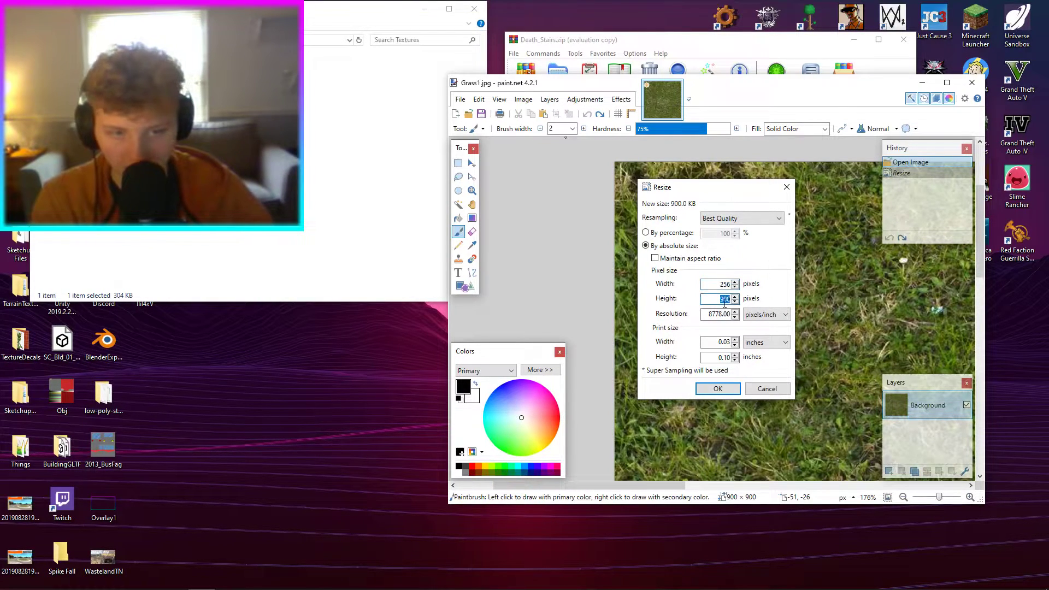
click(718, 392)
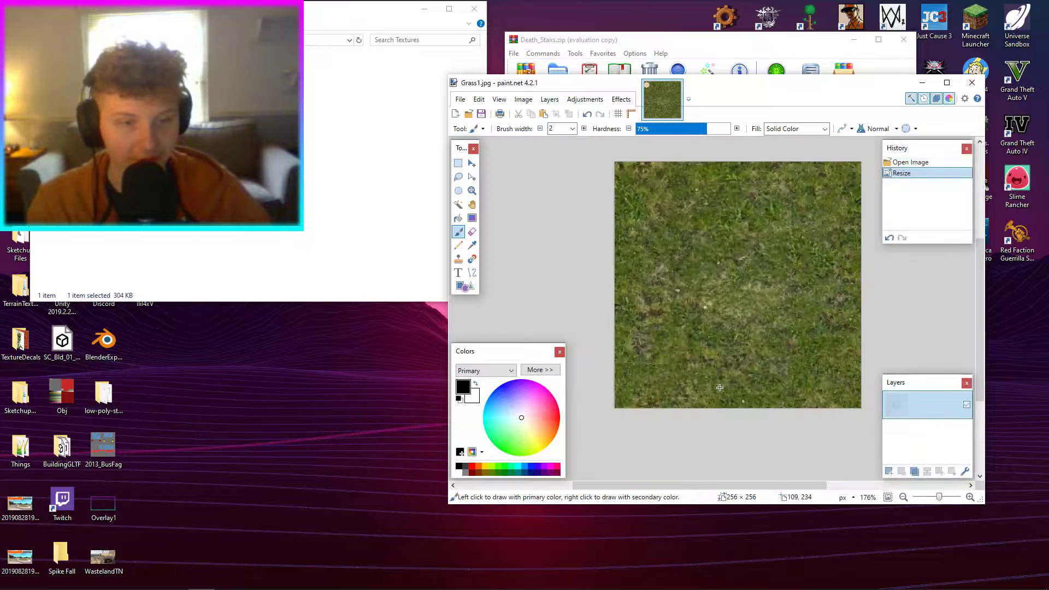
ctrl+scroll(735, 355, down, 3)
Save the resized grass image as a JPEG over the existing Grass1 file in the Textures folder.
click(457, 98)
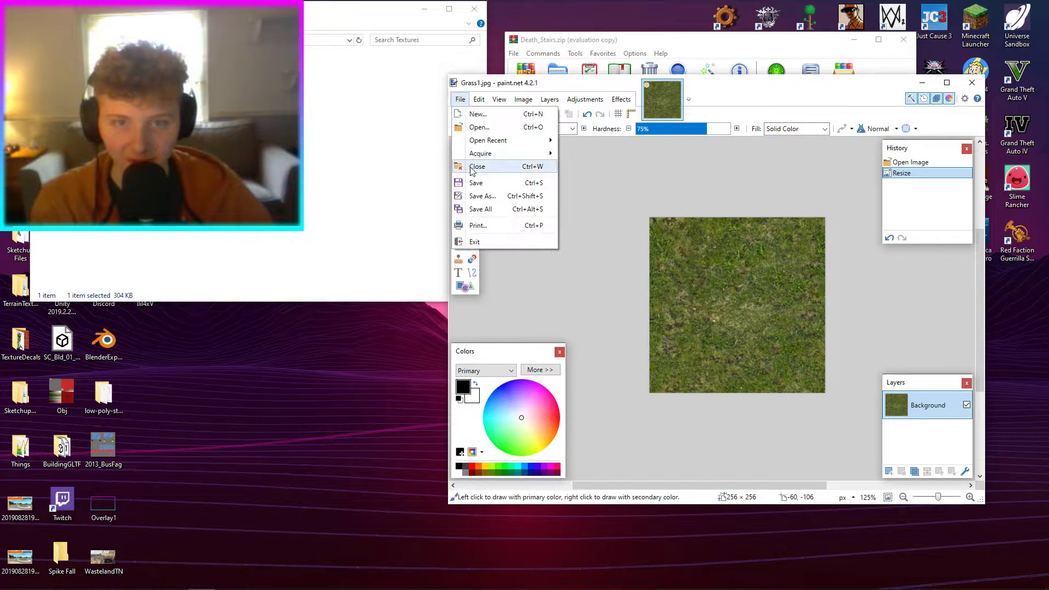
click(482, 196)
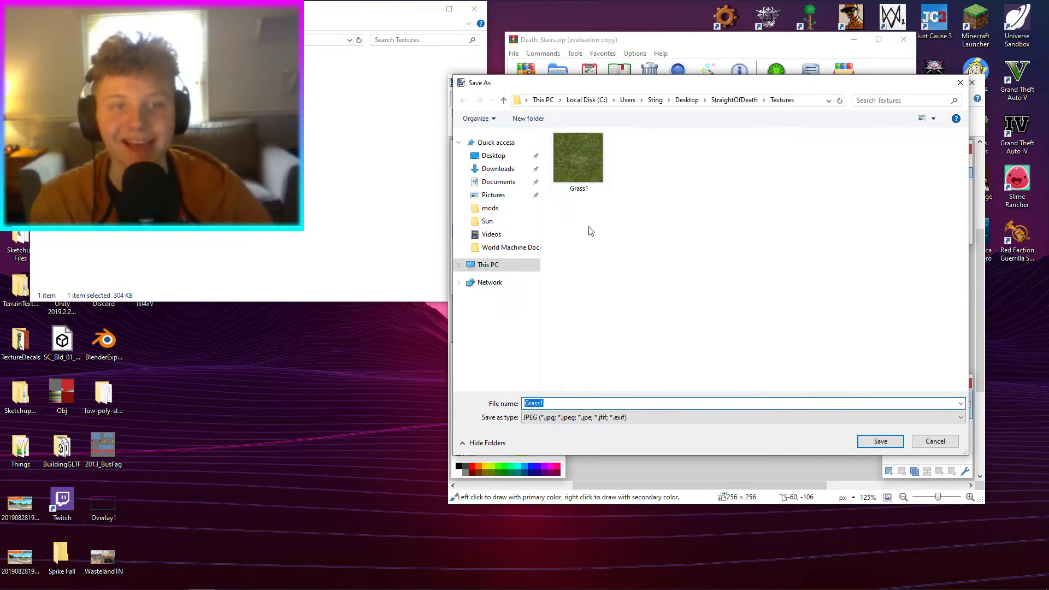
click(579, 159)
click(886, 446)
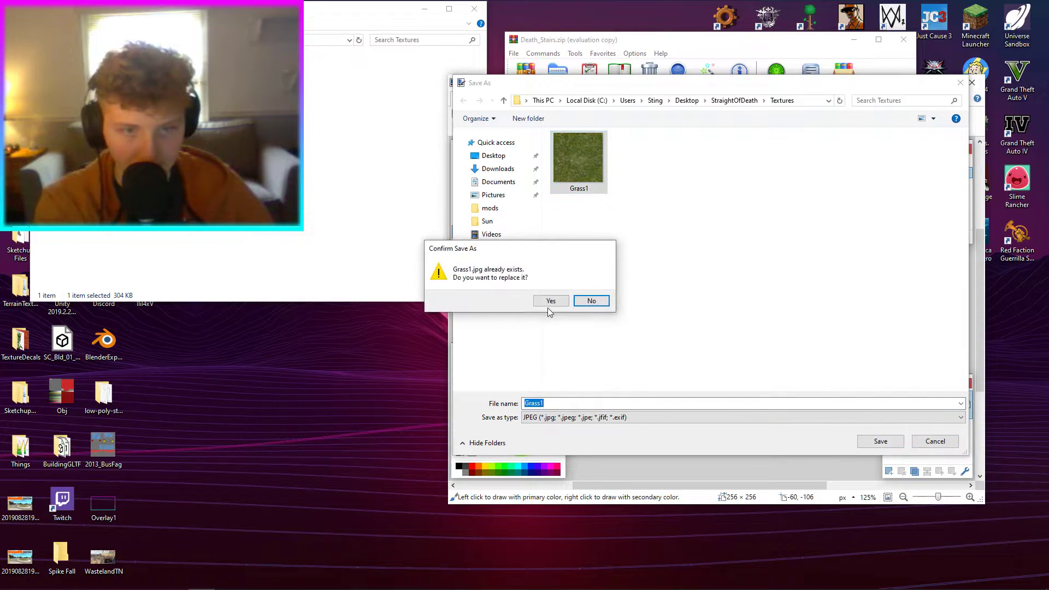
click(547, 302)
key(Return)
Turn the grass texture into a normal map with NormalMapPlus and save it as the JPEG Grass1_n in the Textures folder.
click(621, 99)
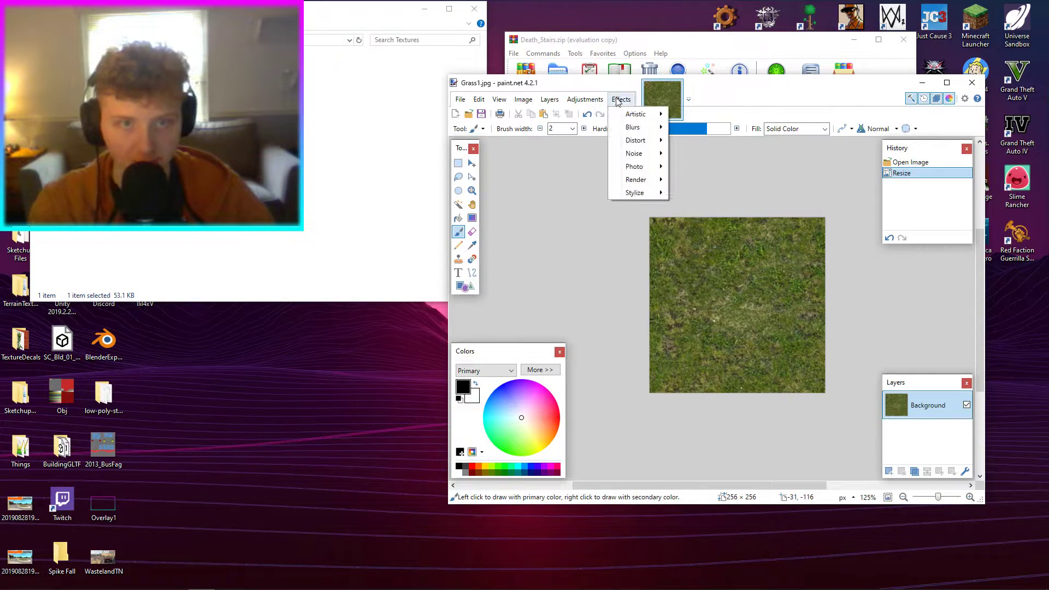
mouse_move(631, 194)
click(735, 220)
click(733, 339)
click(461, 99)
click(475, 196)
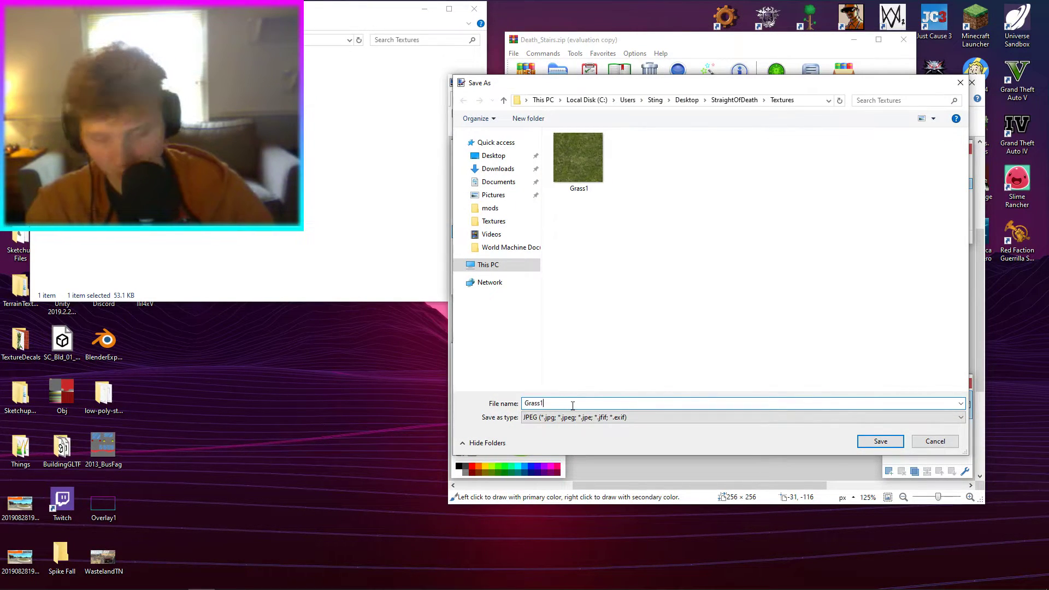
text(_n)
key(Return)
key(Return)
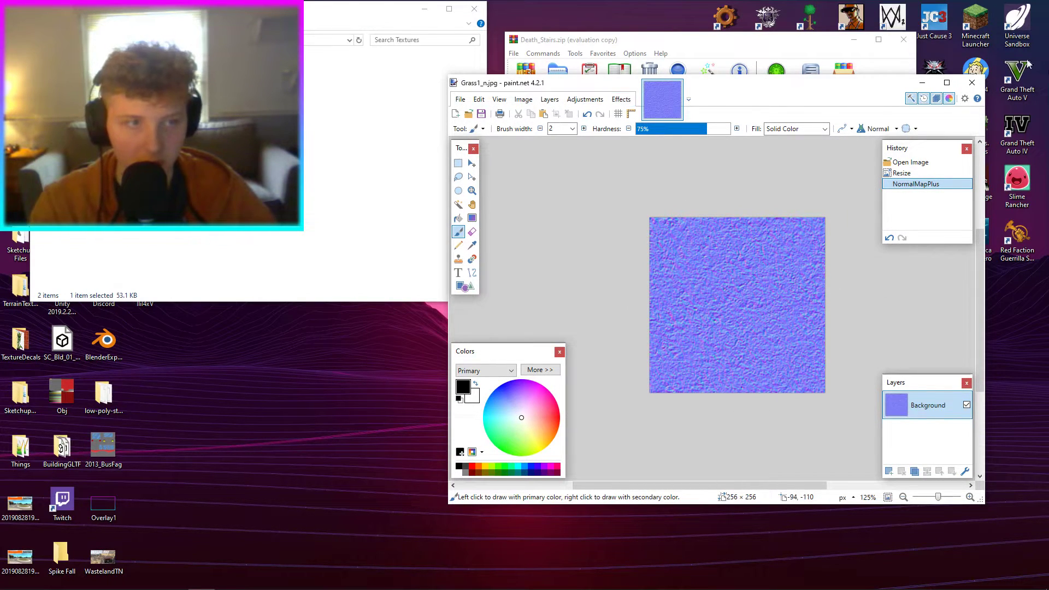
Copy materials.cs from the Death_Stairs archive into the Textures folder and open the copy in Notepad++.
click(972, 83)
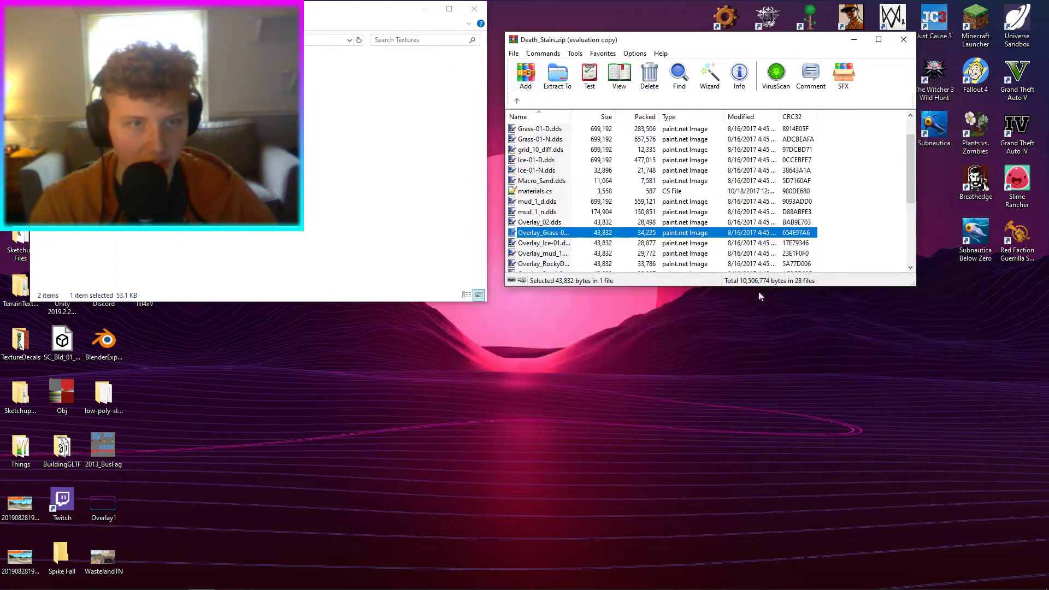
click(563, 194)
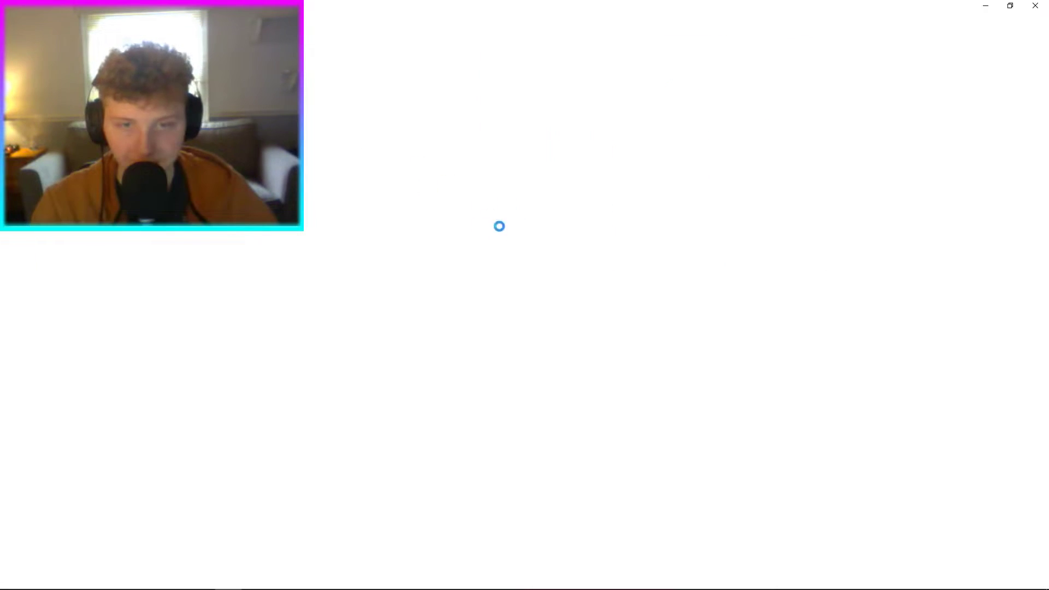
drag(208, 232, 44, 59)
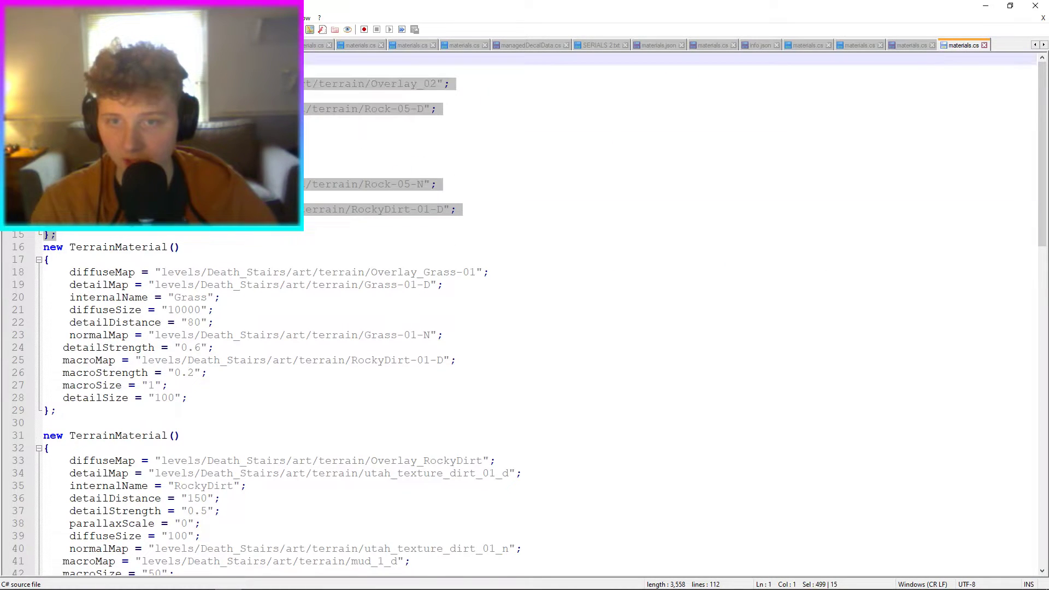
click(1036, 6)
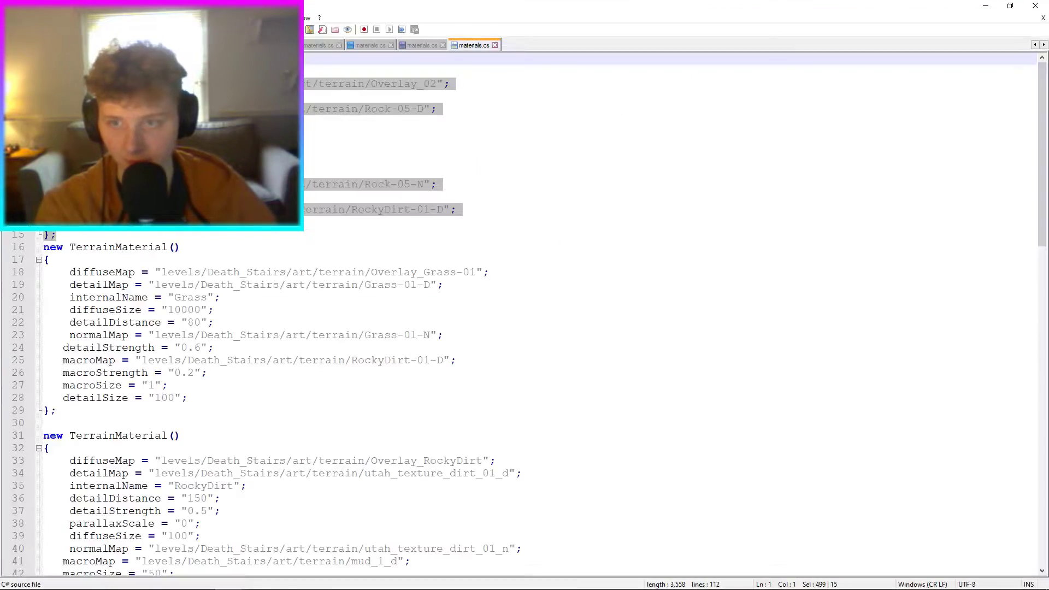
Delete everything after the first TerrainMaterial block, the Rock material, in materials.cs.
drag(38, 253, 580, 562)
key(Delete)
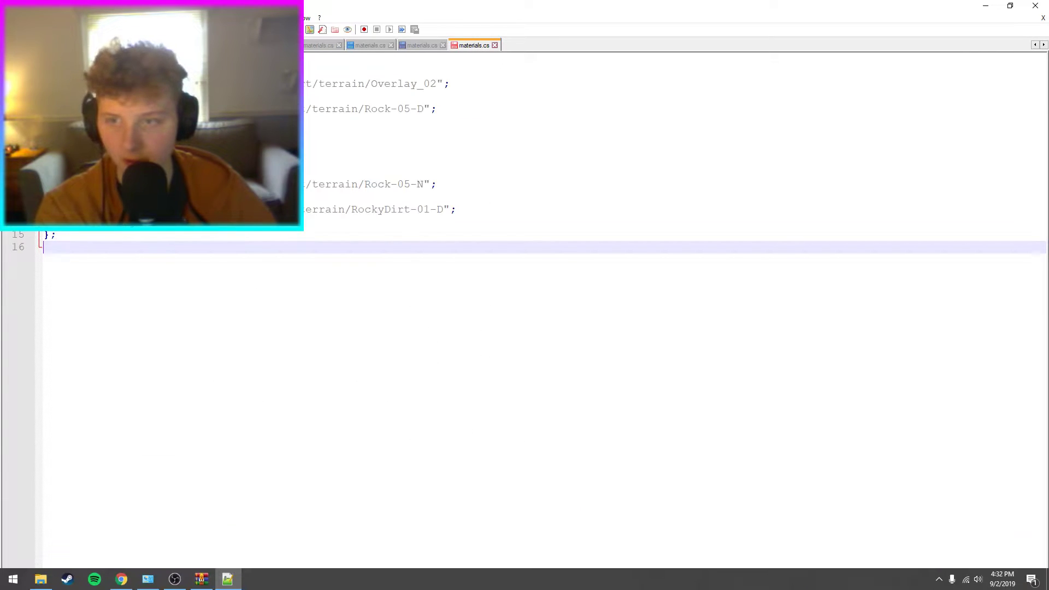
key(Return)
key(BackSpace)
Replace every occurrence of Death_Stairs with StraightOfDeath in materials.cs.
click(1010, 6)
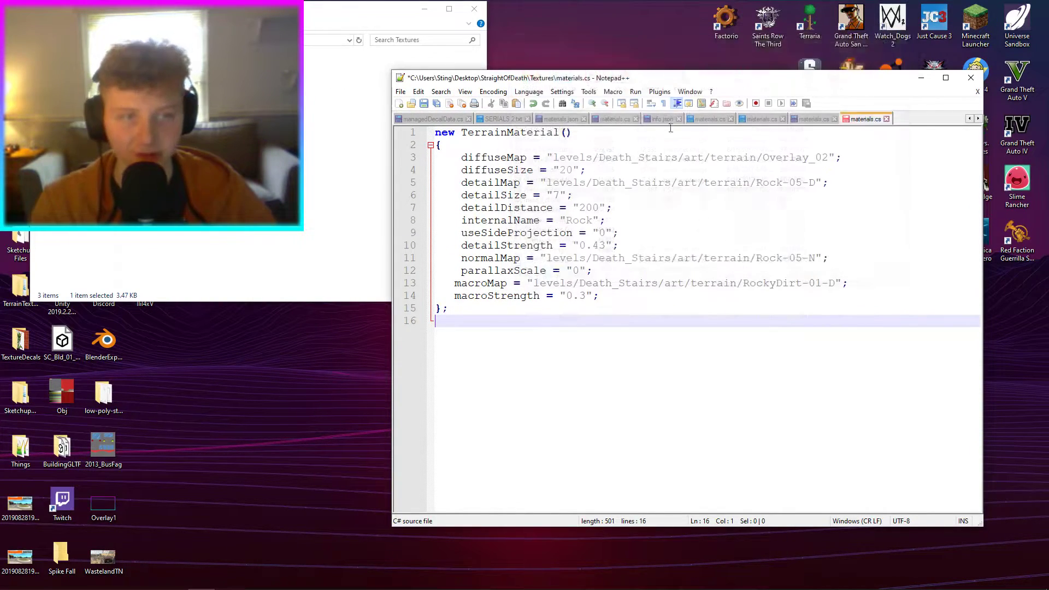
click(665, 162)
double_click(665, 161)
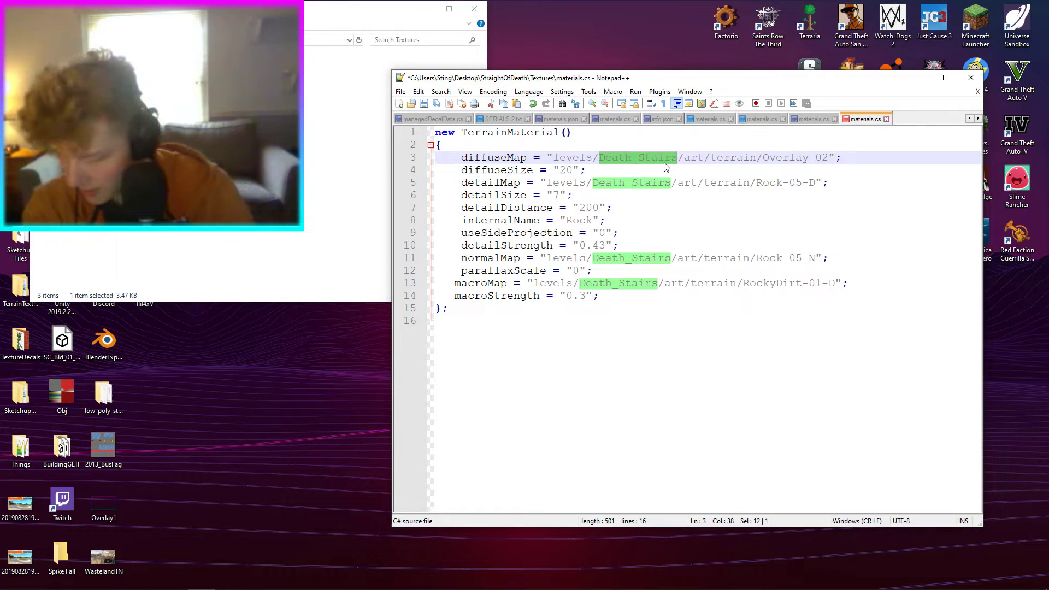
key(ctrl+f)
key(ctrl+h)
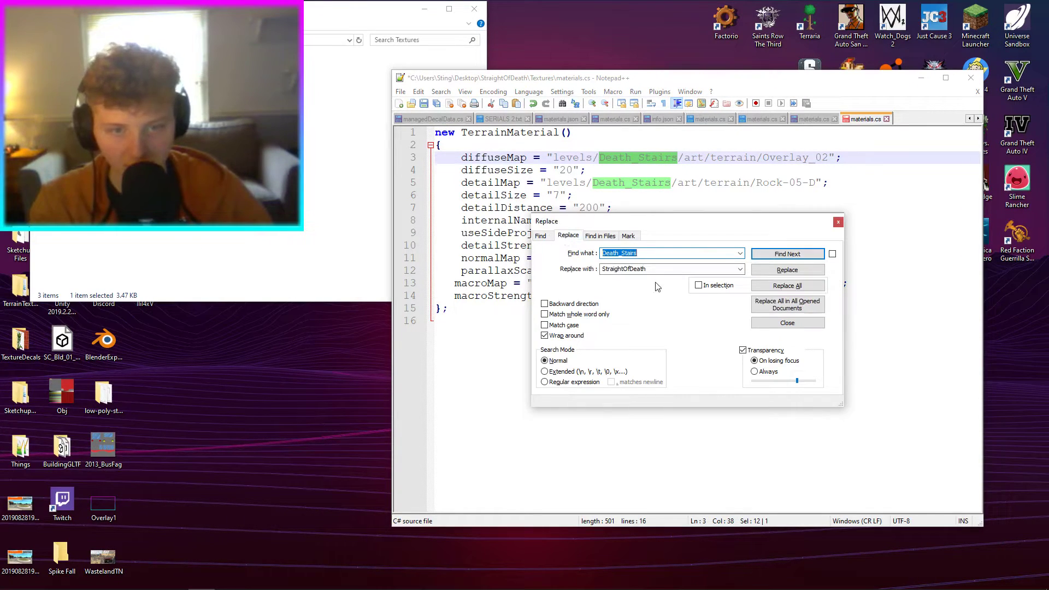
click(759, 285)
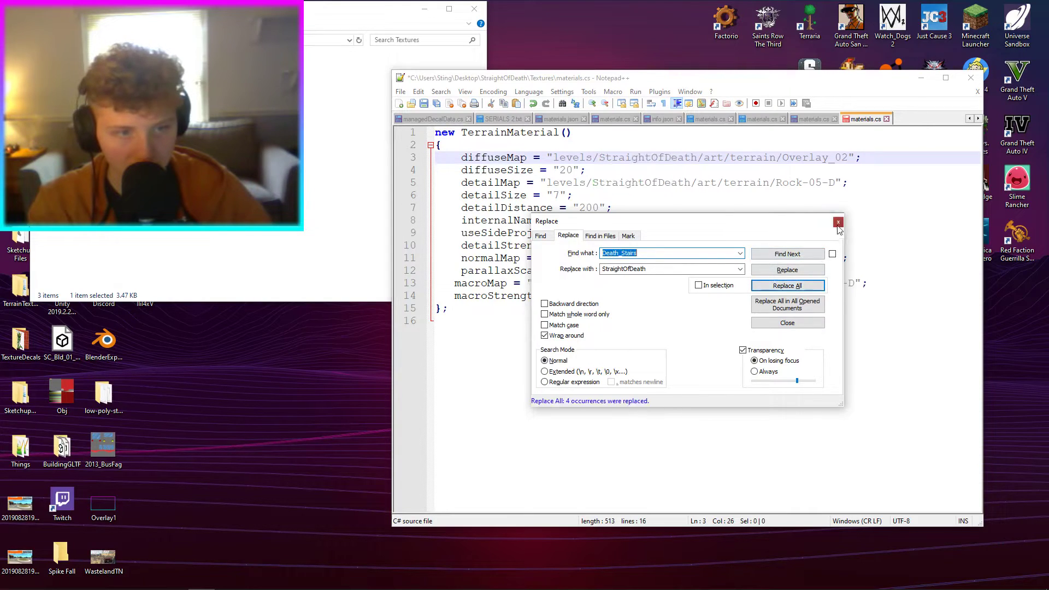
key(Escape)
Change the end of the diffuseMap path to Textures/Grass1.jpg and set the detailMap file name to Grass1.jpg.
double_click(740, 157)
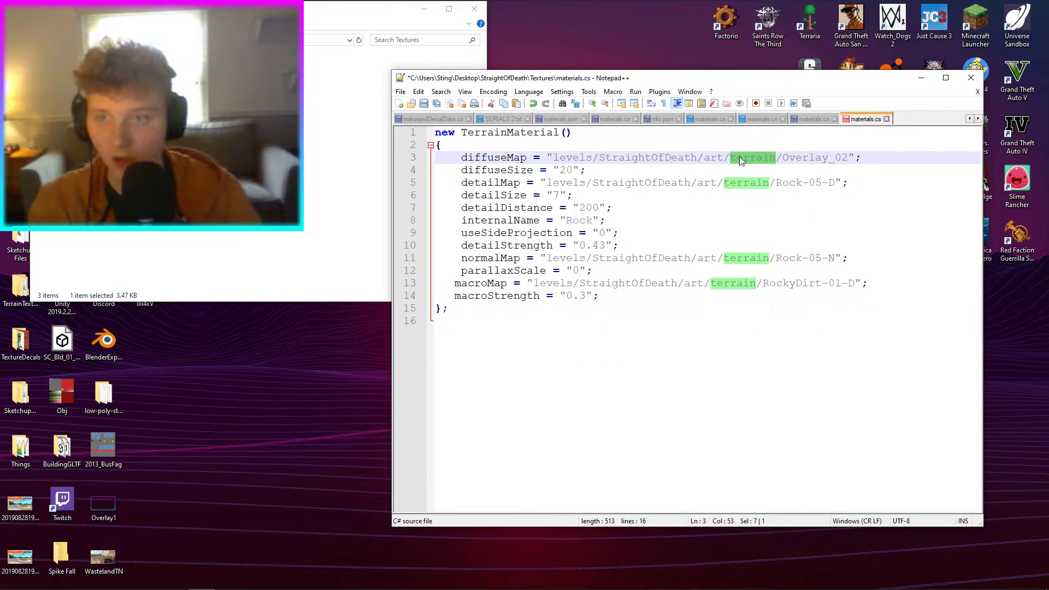
text(Textures)
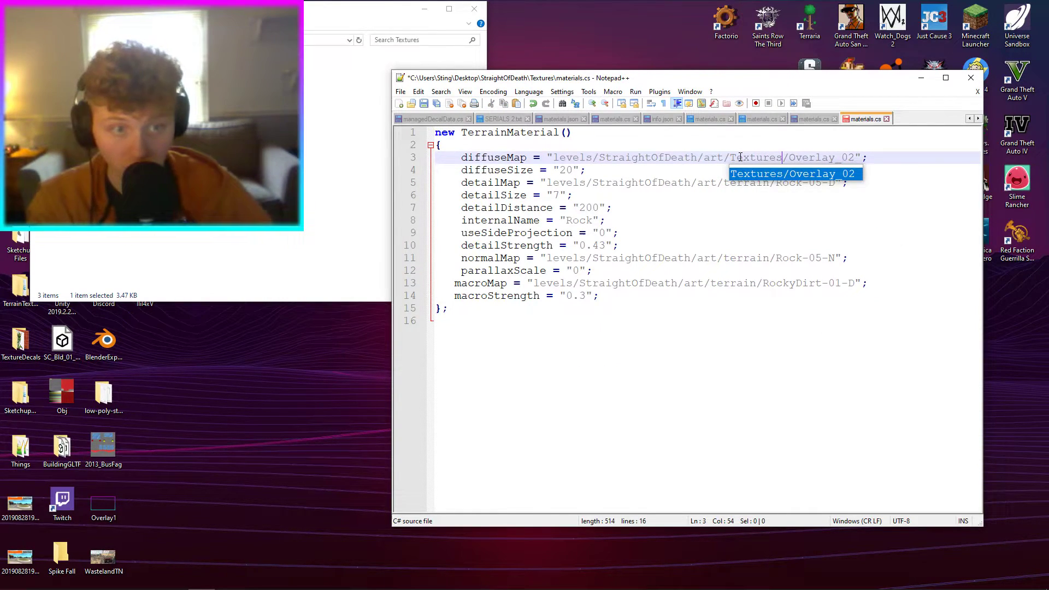
double_click(817, 158)
text(Gras)
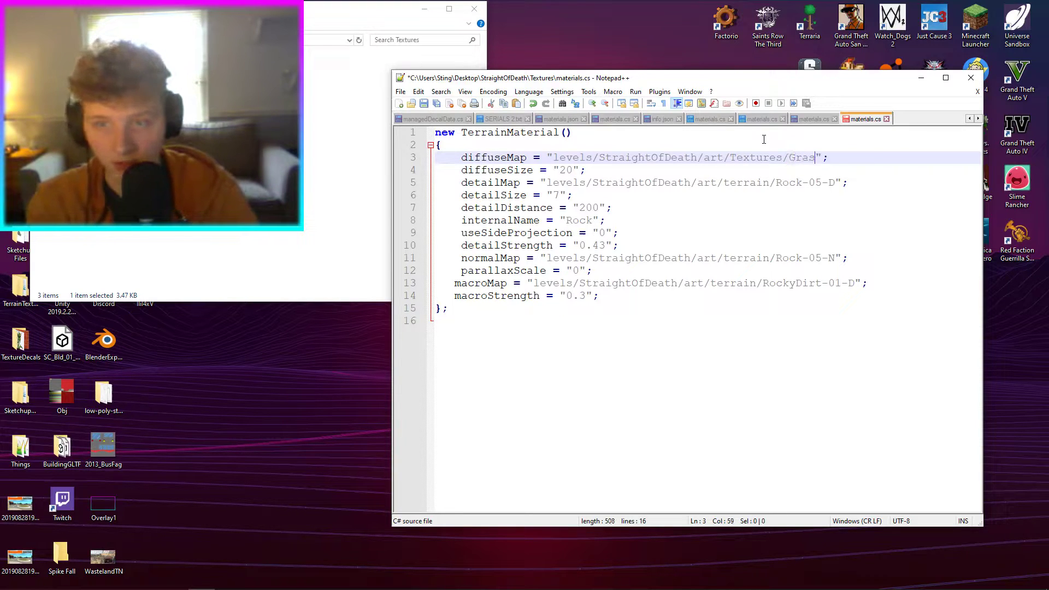
text(s1.jpg)
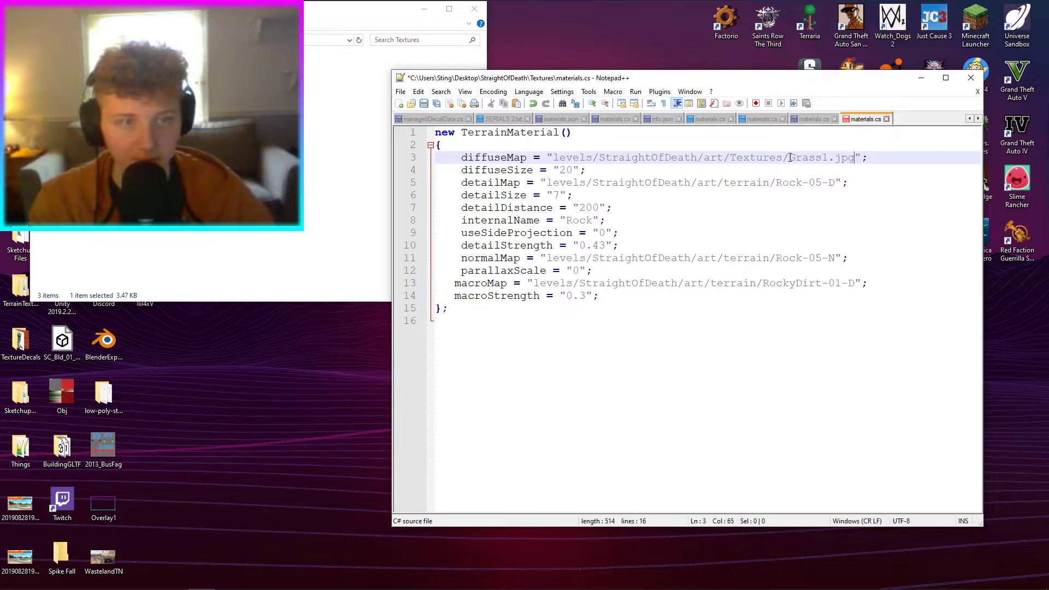
drag(810, 160, 851, 160)
mouse_move(783, 182)
mouse_down()
mouse_move(828, 182)
mouse_move(776, 183)
mouse_up()
text(Grass1.jpg)
Set the normalMap file name to Grass1_n.jpg and the macroMap file name to Grass1.jpg.
drag(776, 258, 835, 256)
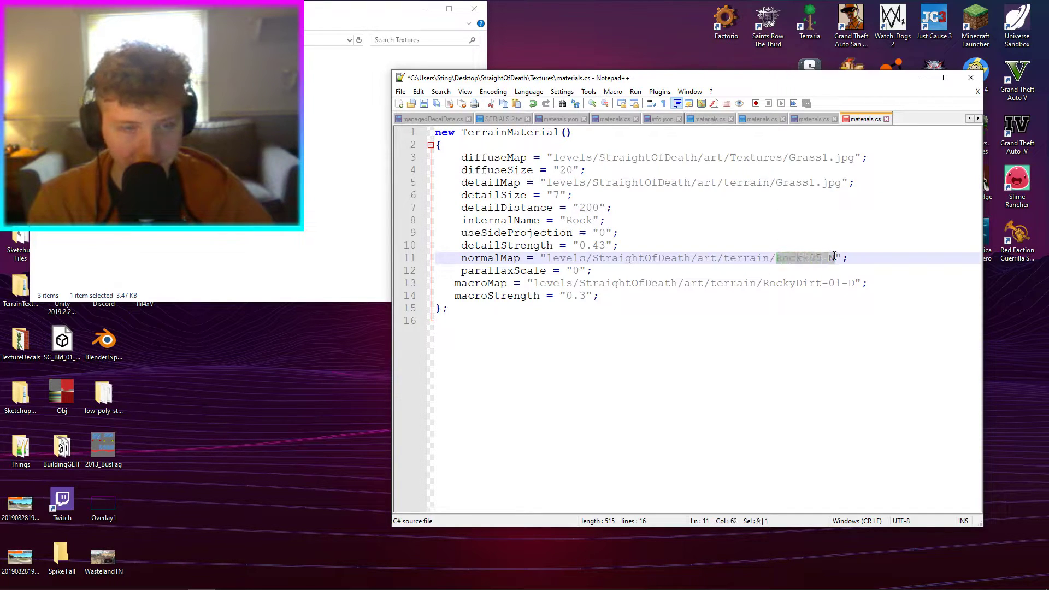
text(Grass1.jpg)
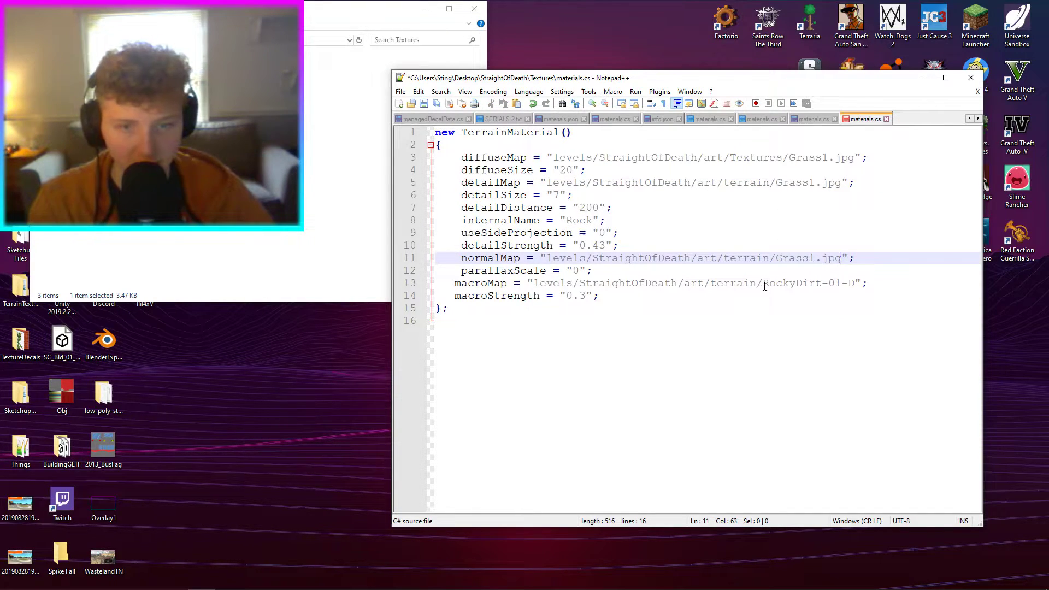
click(764, 285)
click(816, 259)
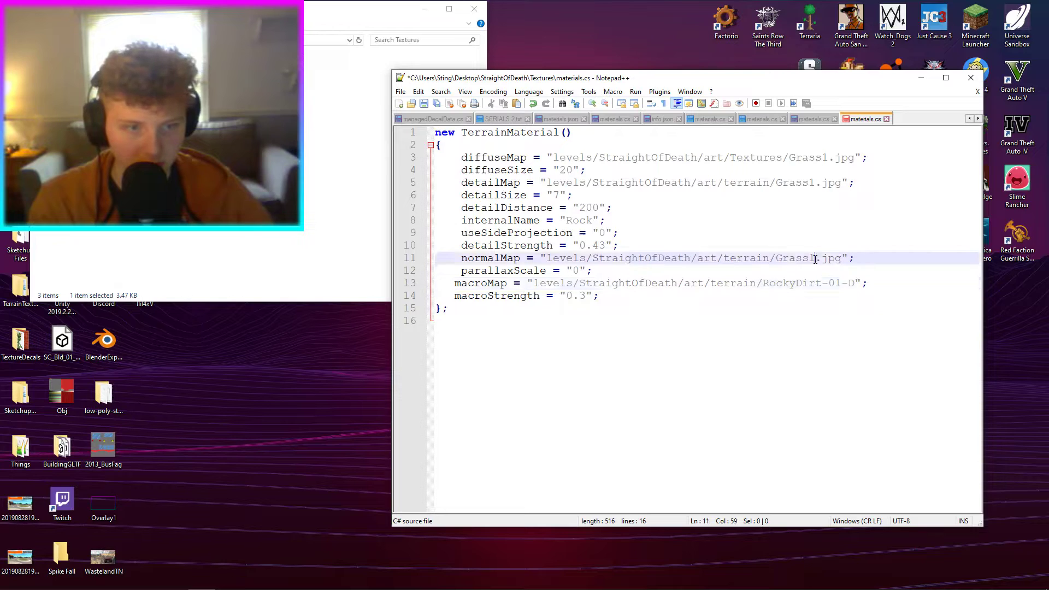
text(_n)
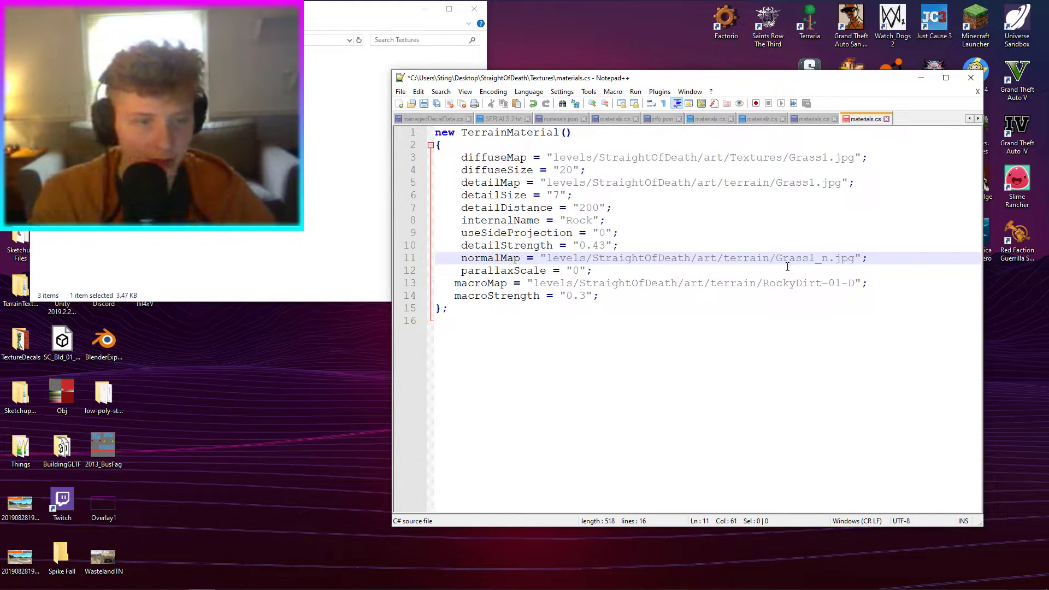
drag(767, 283, 844, 288)
text(Grass1.jpg)
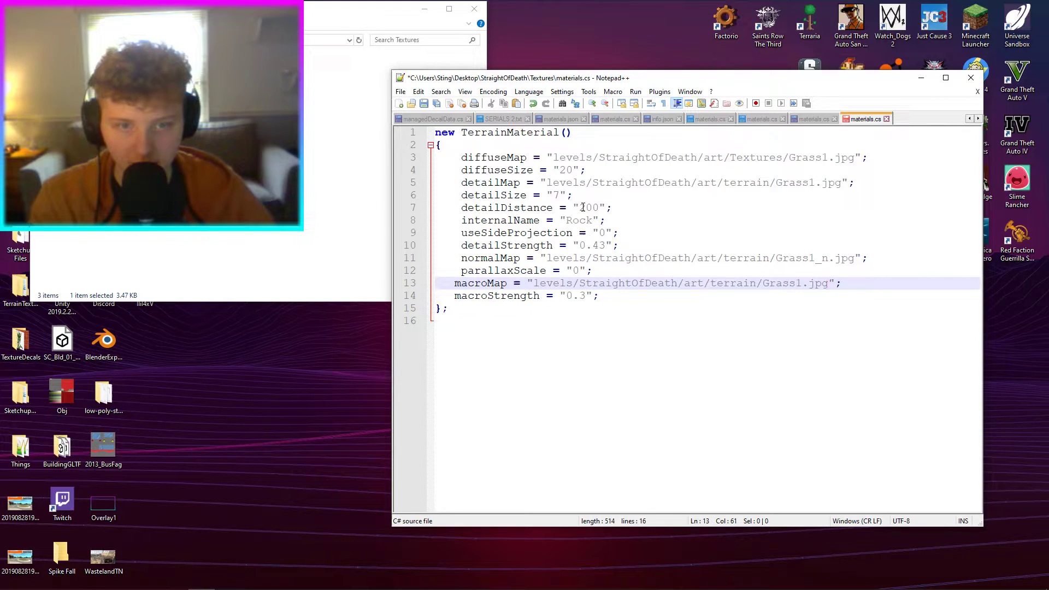
Set the material's internalName to Grass01, then save materials.cs and close the editor.
double_click(571, 221)
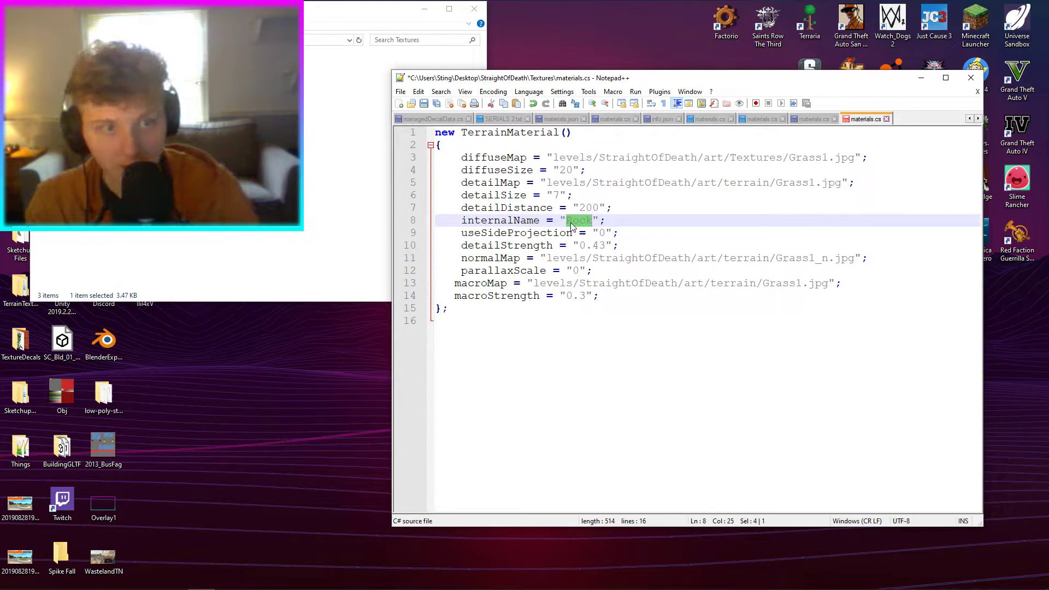
text(Grass1)
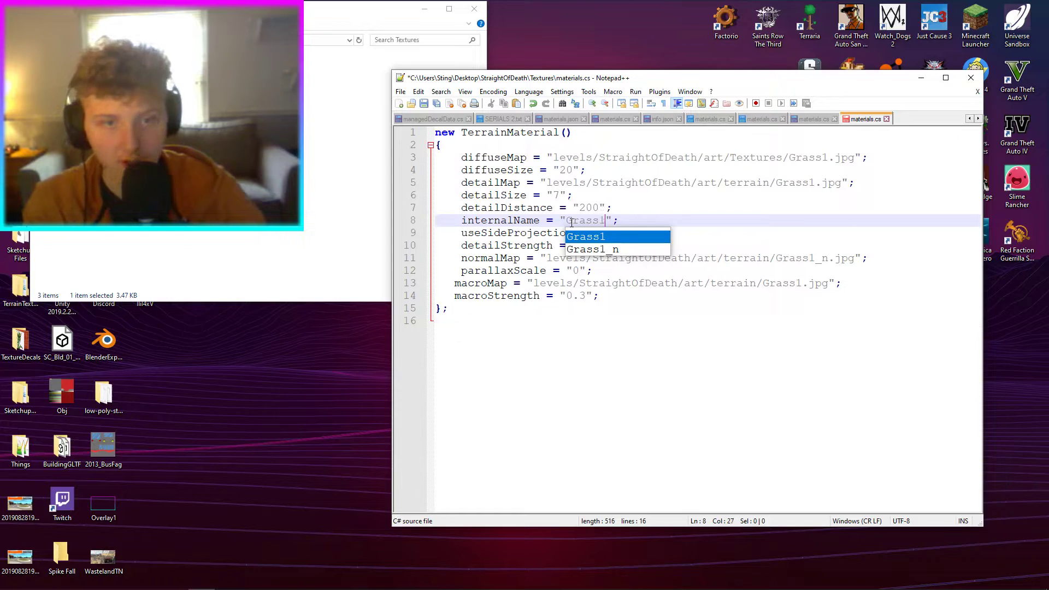
key(Return)
key(Up)
key(End)
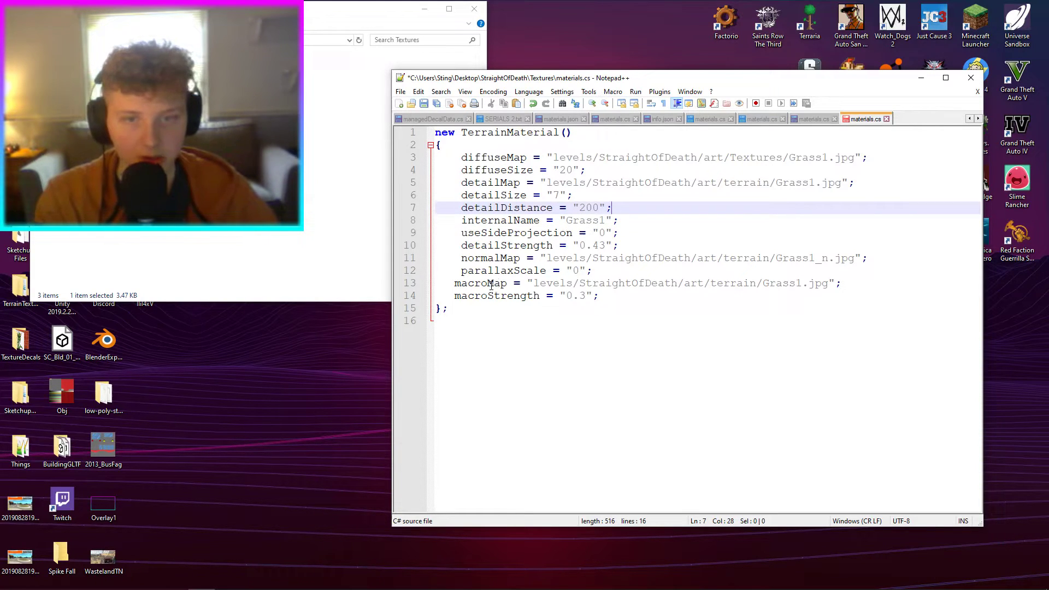
double_click(600, 221)
double_click(604, 222)
click(604, 222)
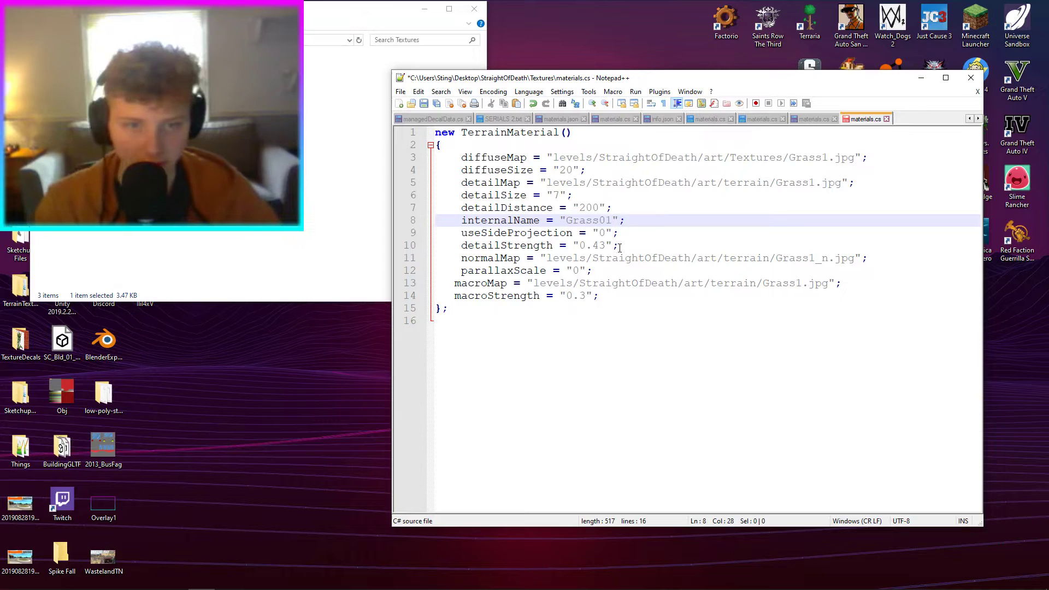
key(ctrl+s)
click(971, 78)
Reopen materials.cs from the Textures folder, change terrain to Textures in the detailMap, normalMap and macroMap paths, and save and close it.
key(alt+Left)
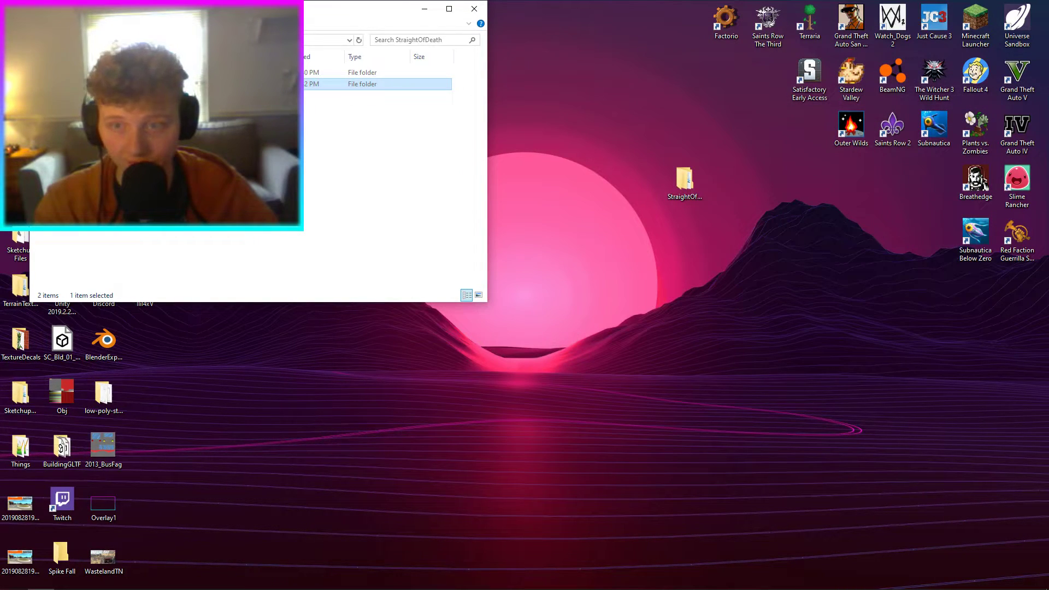
double_click(219, 83)
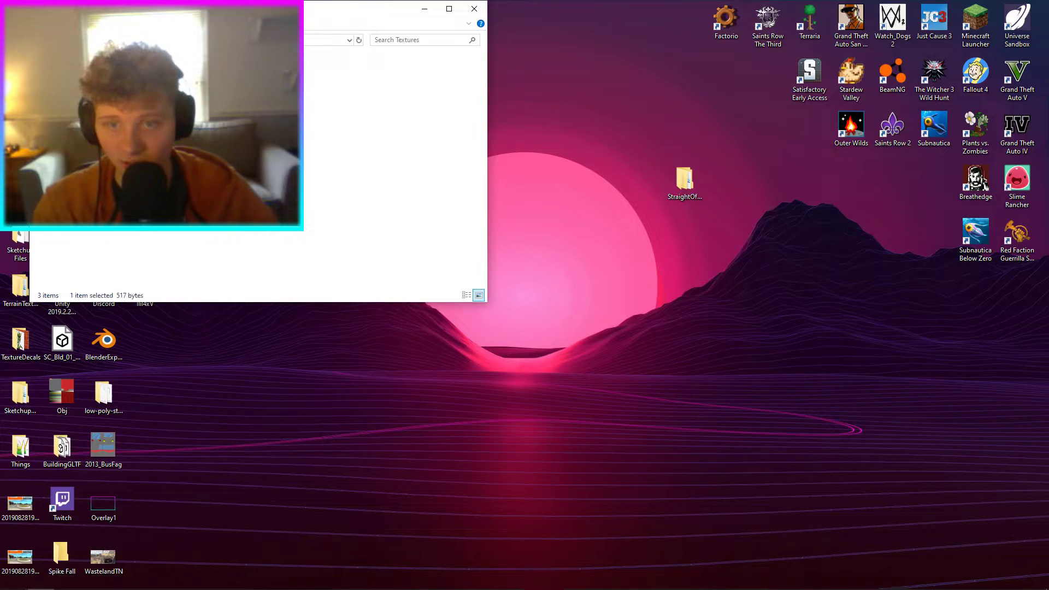
key(Return)
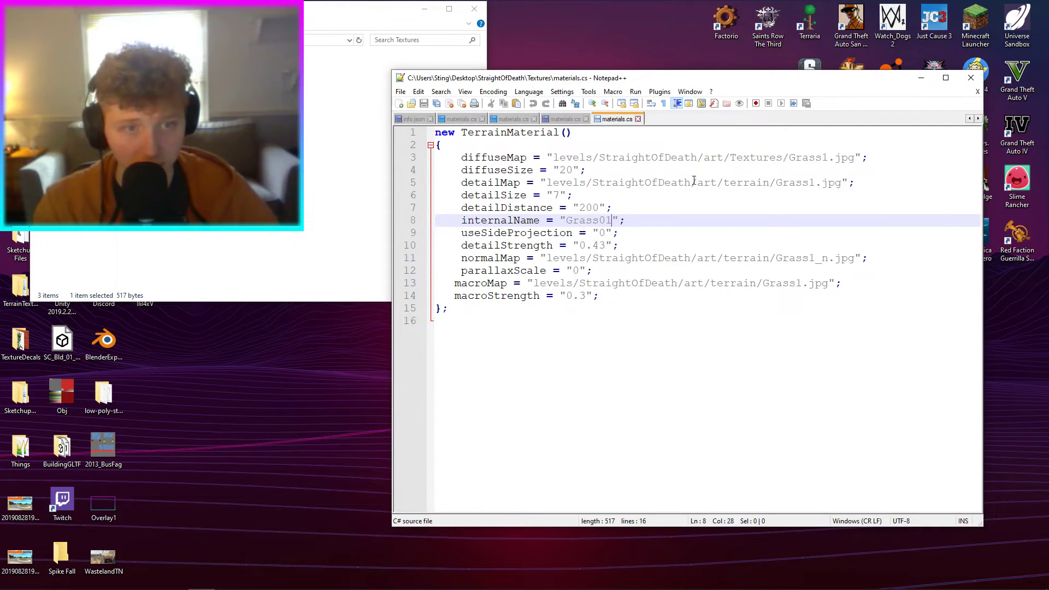
double_click(748, 184)
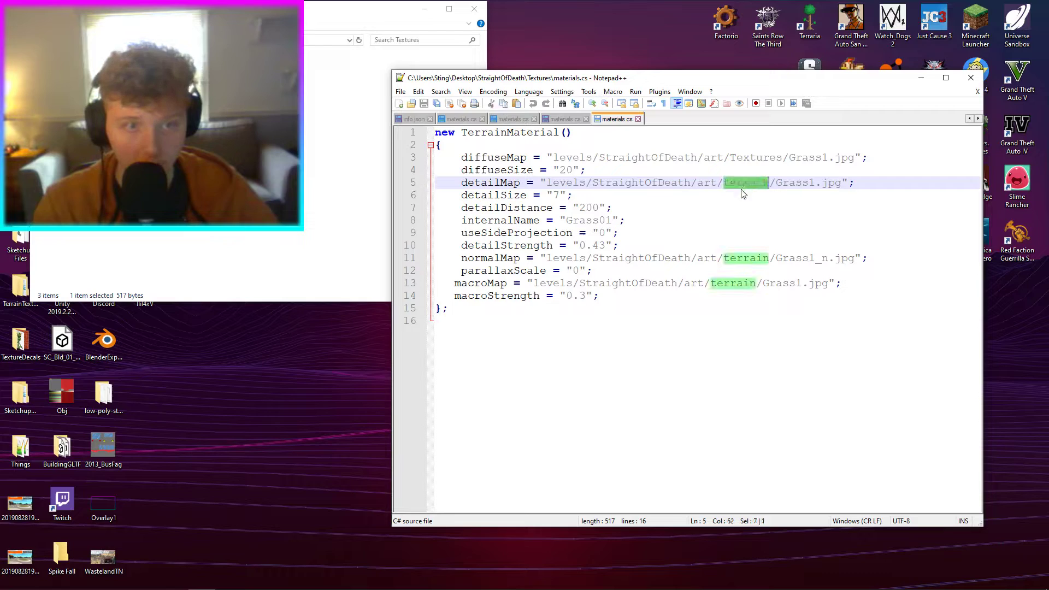
click(752, 157)
double_click(748, 183)
text(Textures)
double_click(746, 258)
text(Textures)
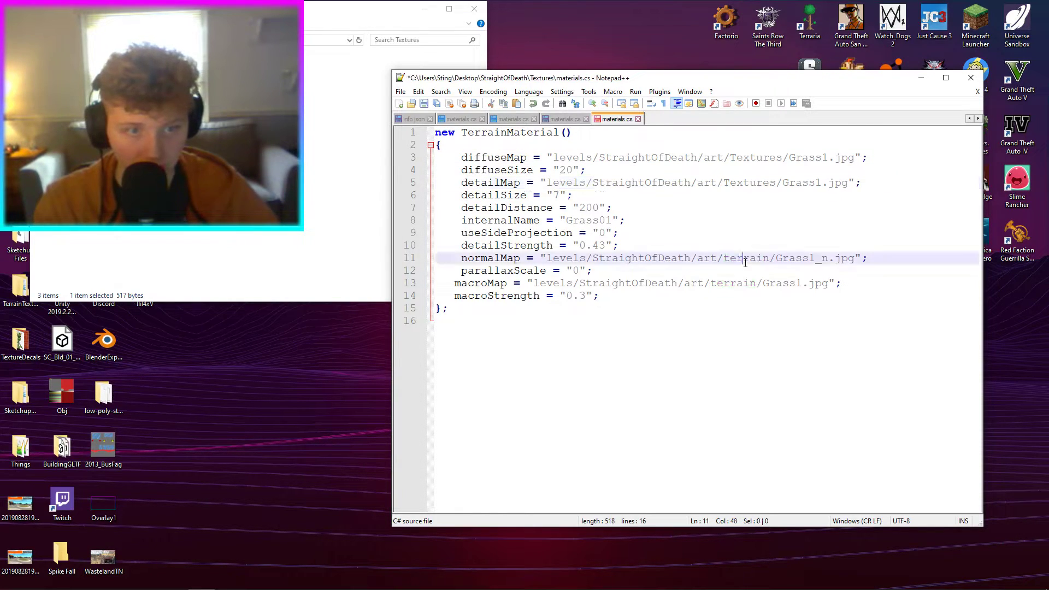
double_click(737, 283)
text(Textures)
key(ctrl+s)
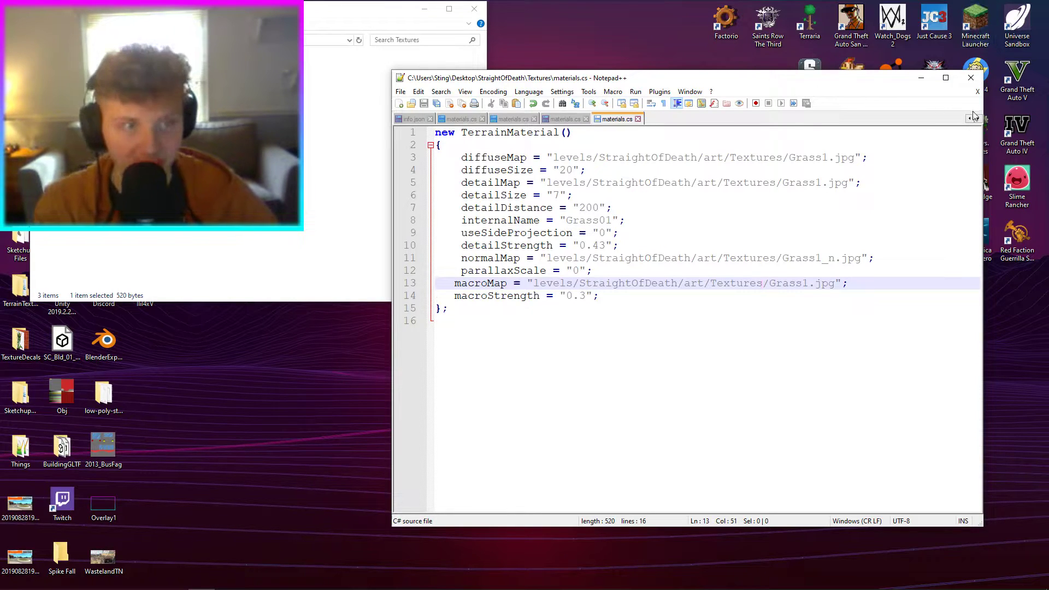
click(971, 77)
Search the computer for the StraightOfDeath archive in mods and open it down to the level folder containing art and main.
drag(225, 9, 665, 92)
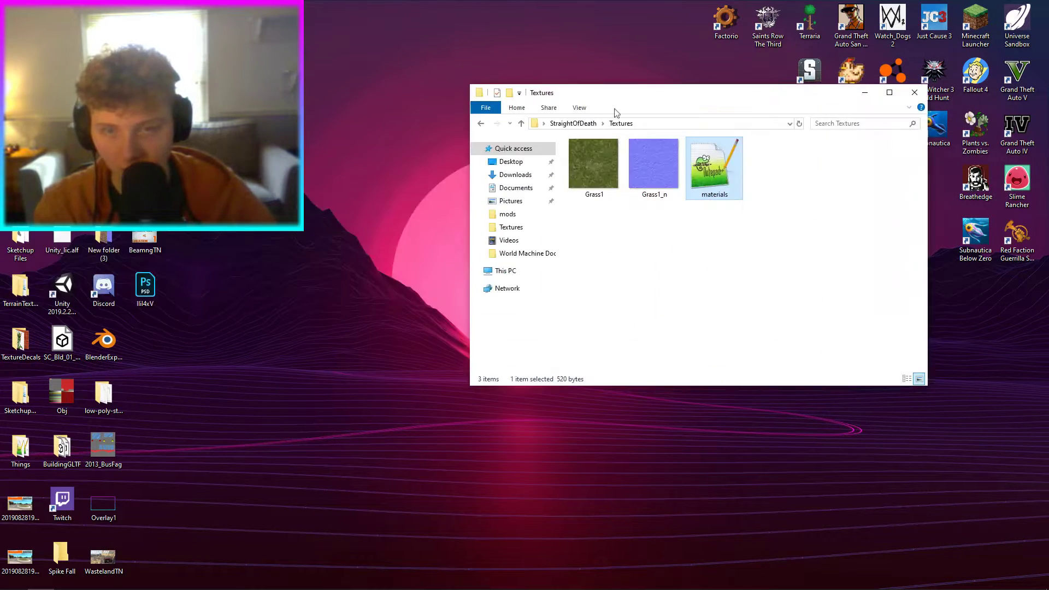
mouse_move(43, 588)
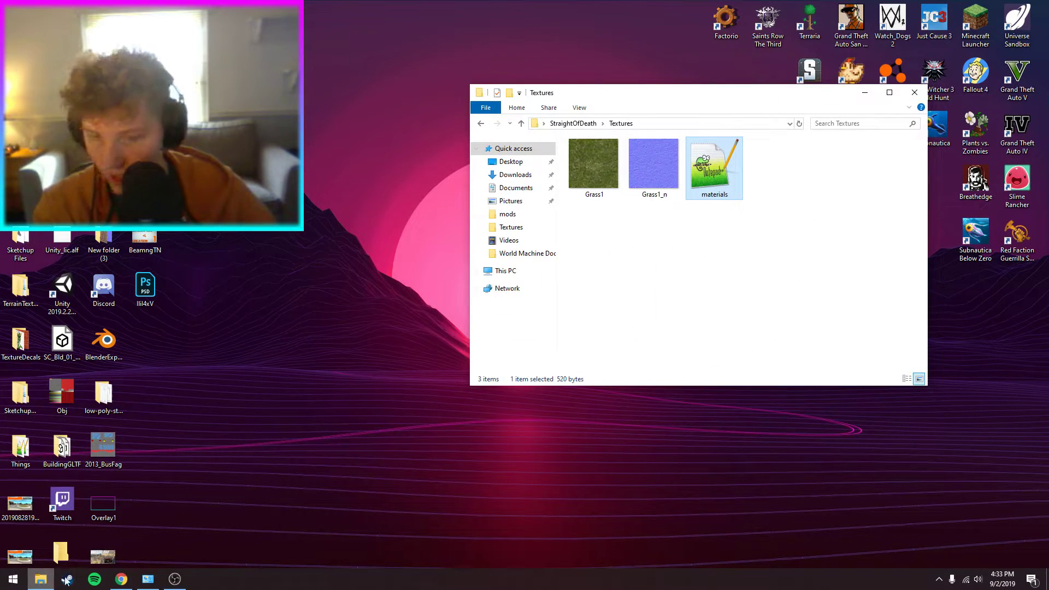
click(13, 578)
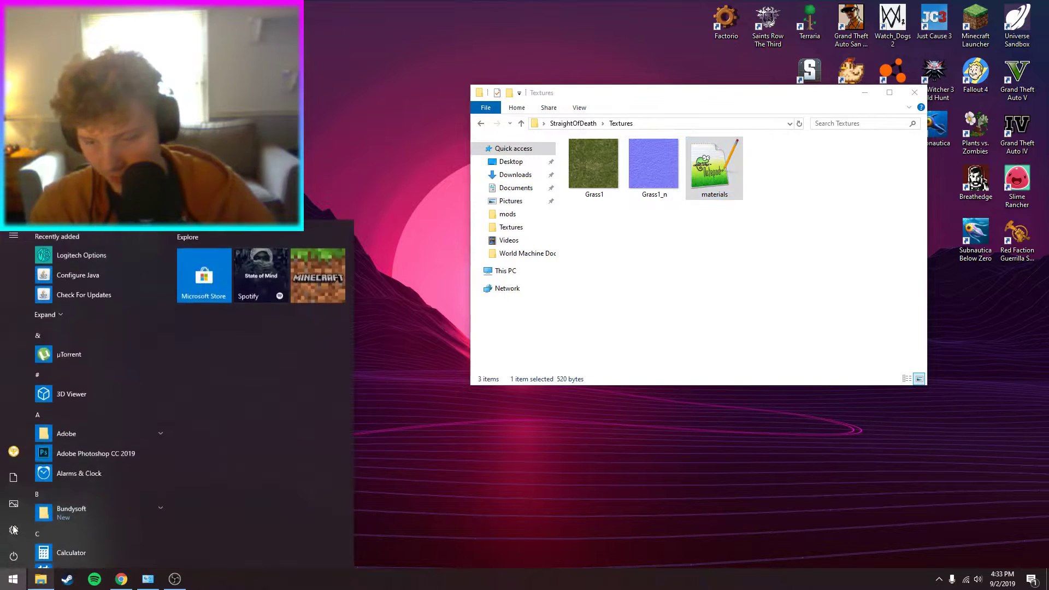
text(straigh)
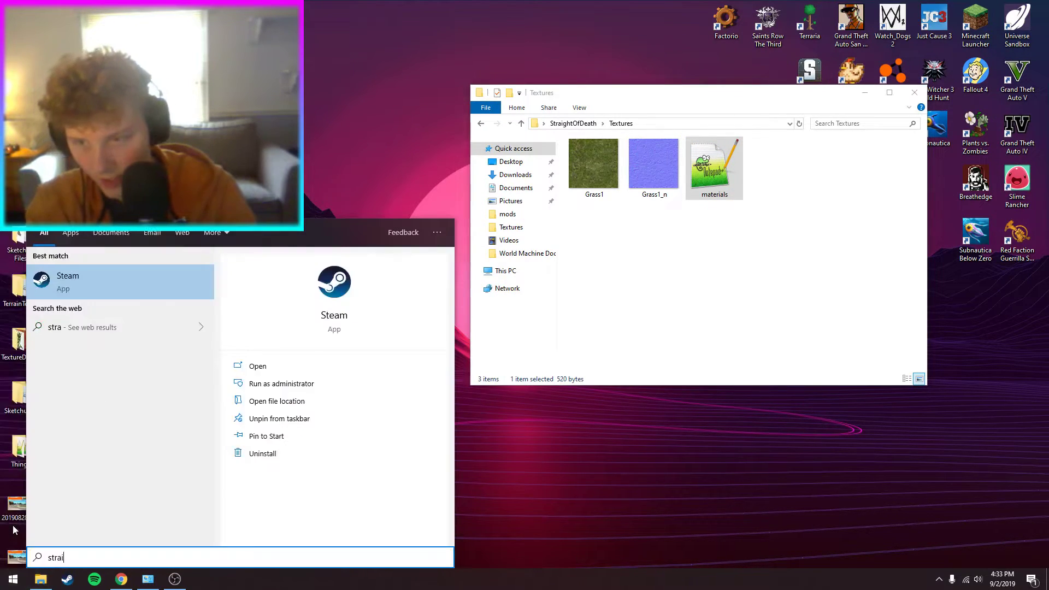
click(98, 322)
text(t)
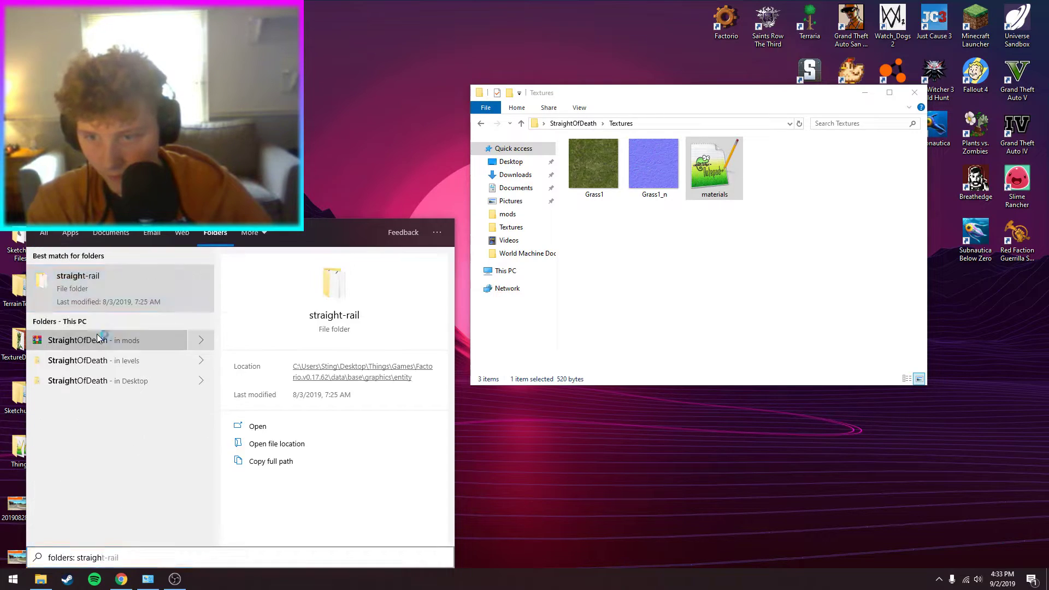
click(78, 340)
click(582, 140)
double_click(581, 140)
double_click(581, 139)
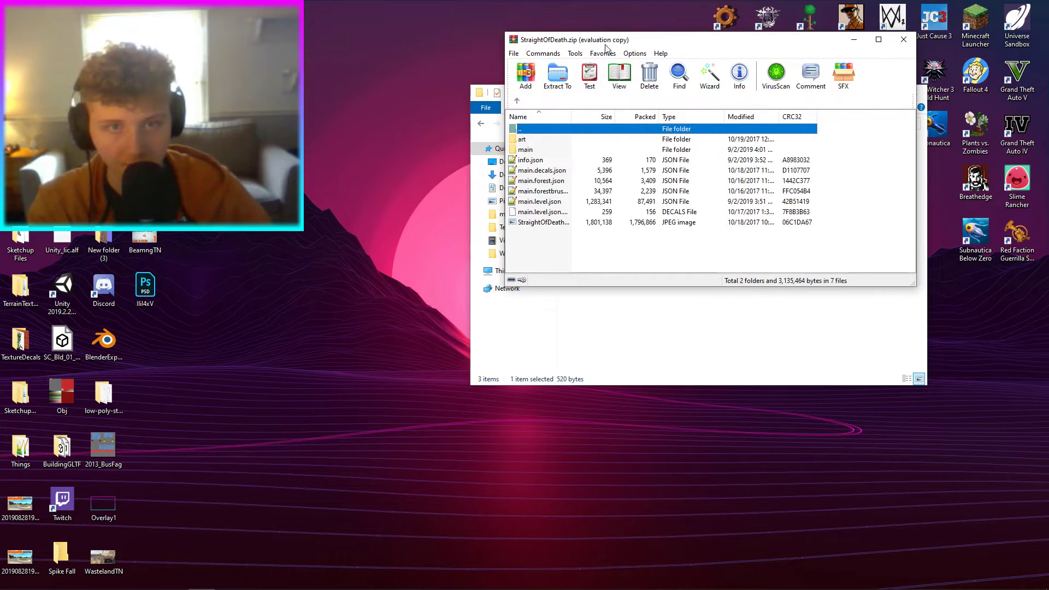
Add the desktop project's Textures folder to the art folder inside the StraightOfDeath archive.
drag(683, 39, 328, 70)
double_click(176, 170)
click(693, 237)
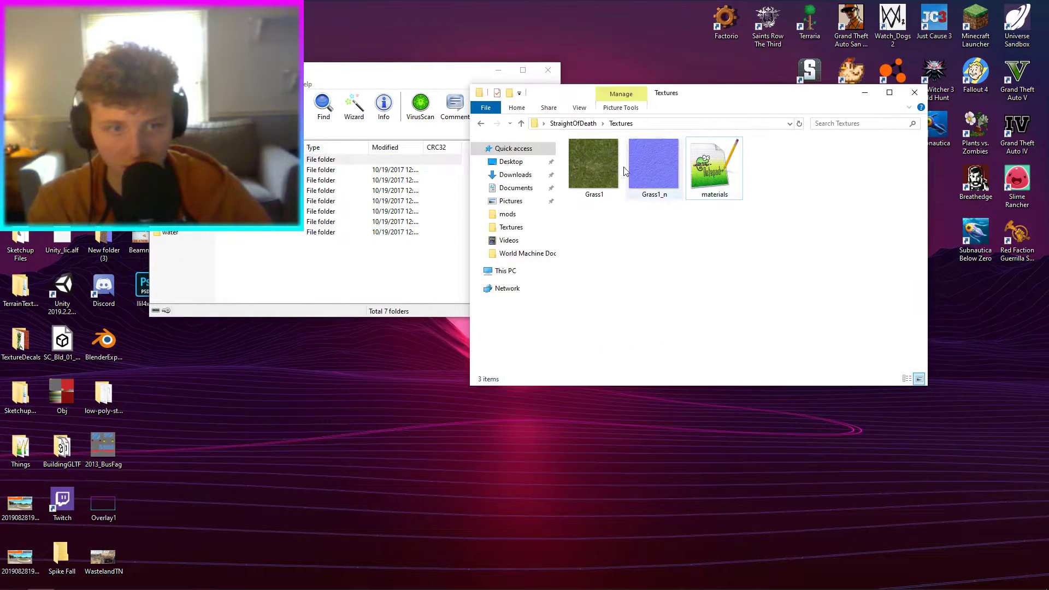
key(alt+Up)
drag(592, 167, 284, 268)
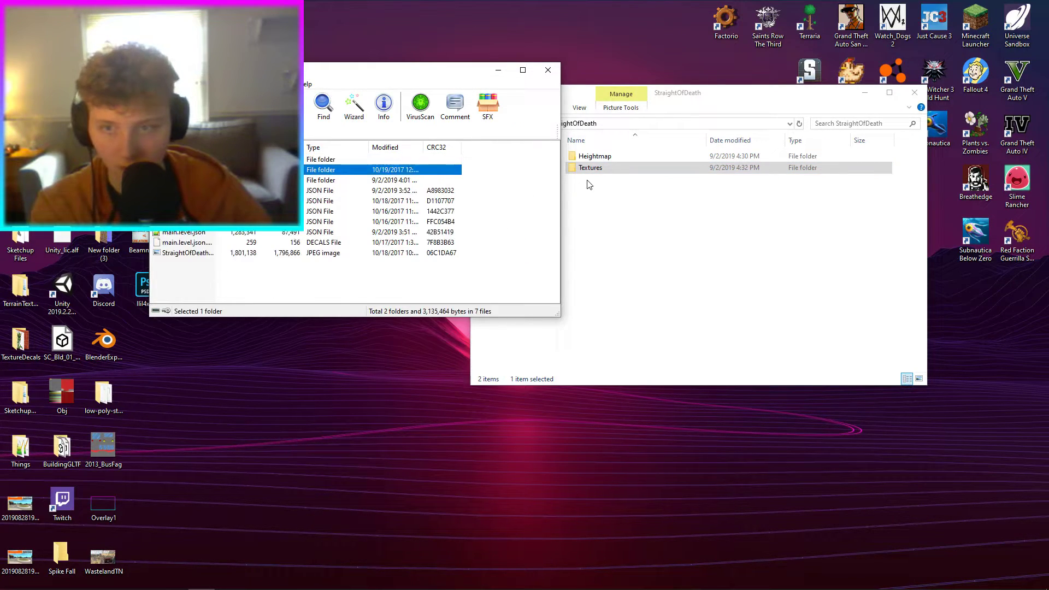
Add the Heightmap folder to the level folder of the StraightOfDeath archive with the Add and replace files mode.
drag(590, 158, 317, 248)
drag(307, 289, 307, 290)
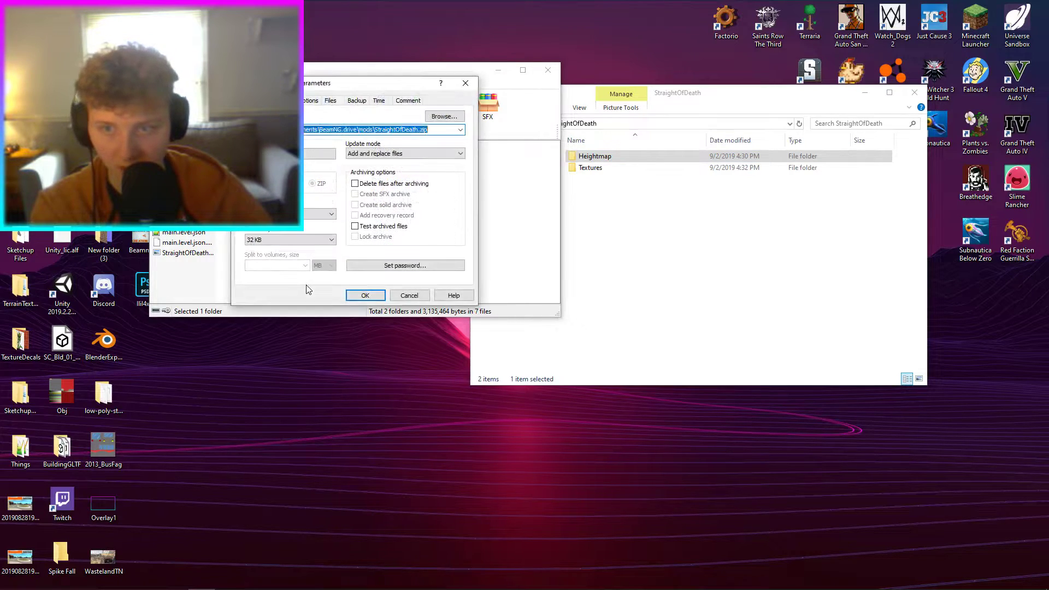
key(Return)
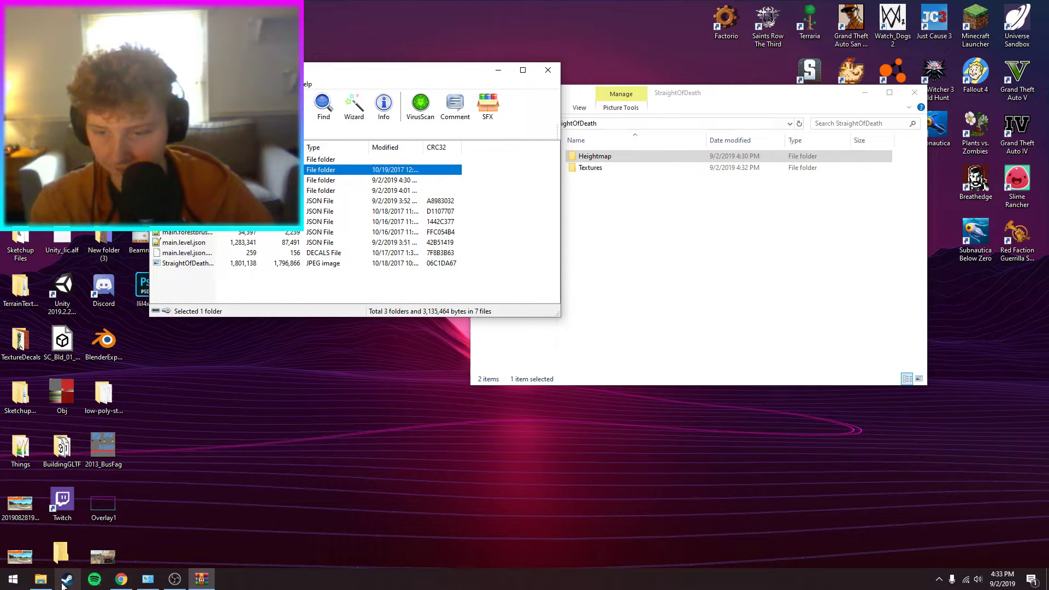
Create a StraightOfDeath folder in Documents > BeamNG.drive > levels and paste the project's Heightmap folder into it.
click(40, 579)
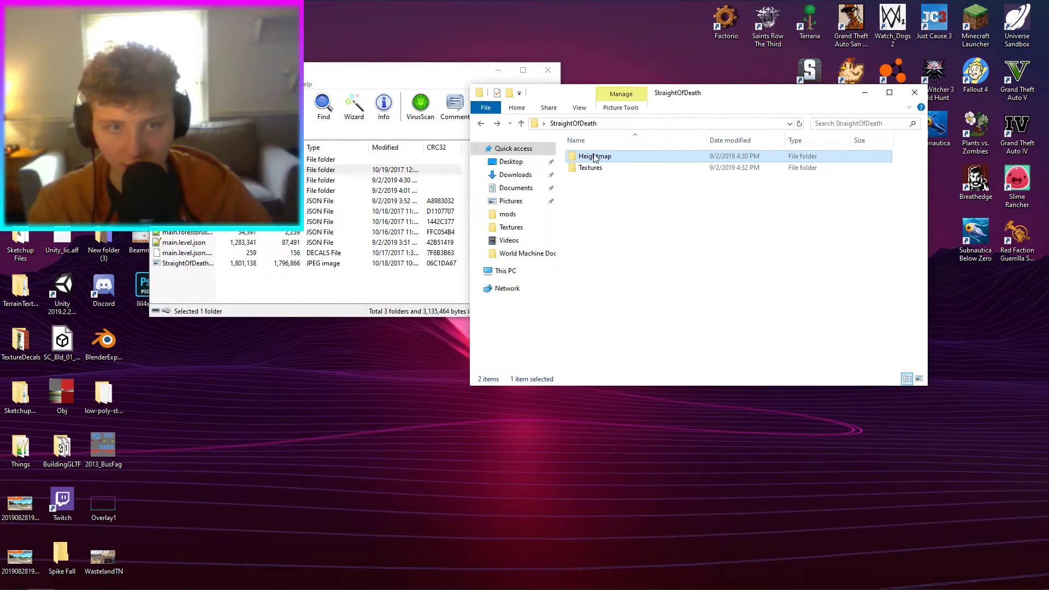
click(515, 188)
double_click(656, 186)
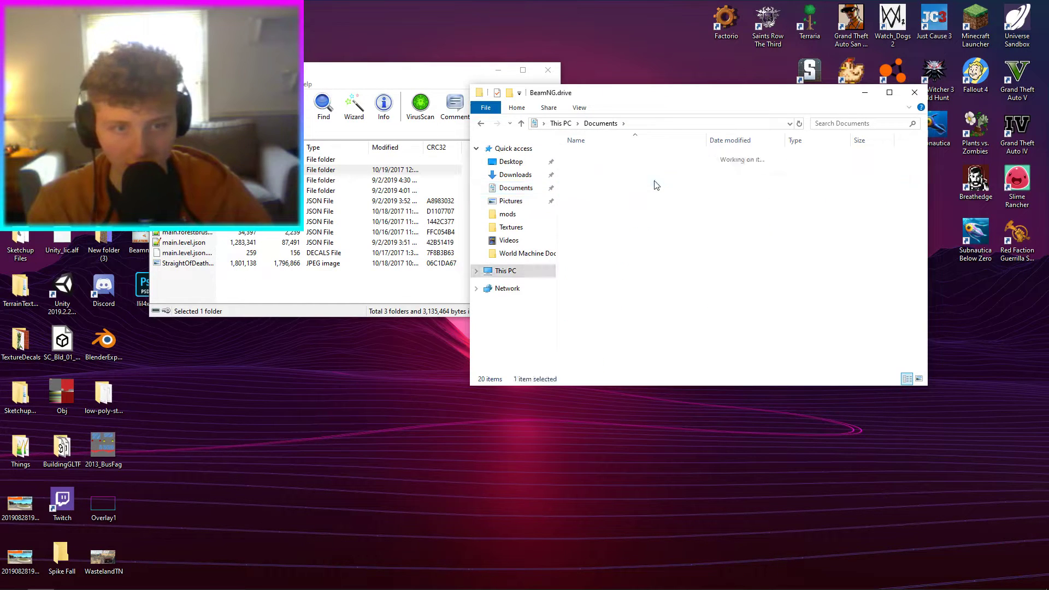
double_click(595, 236)
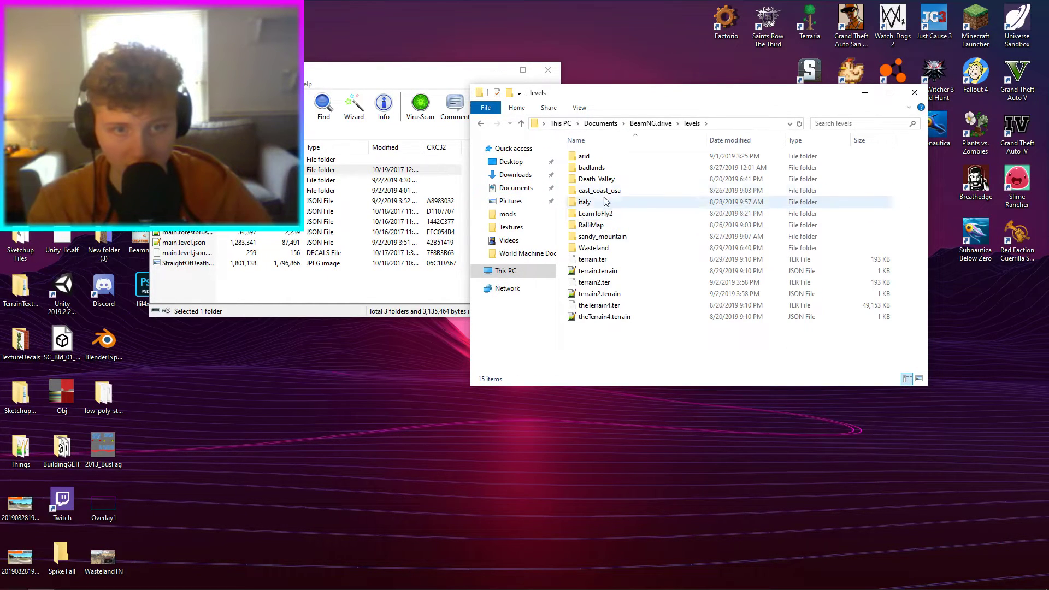
right_click(595, 333)
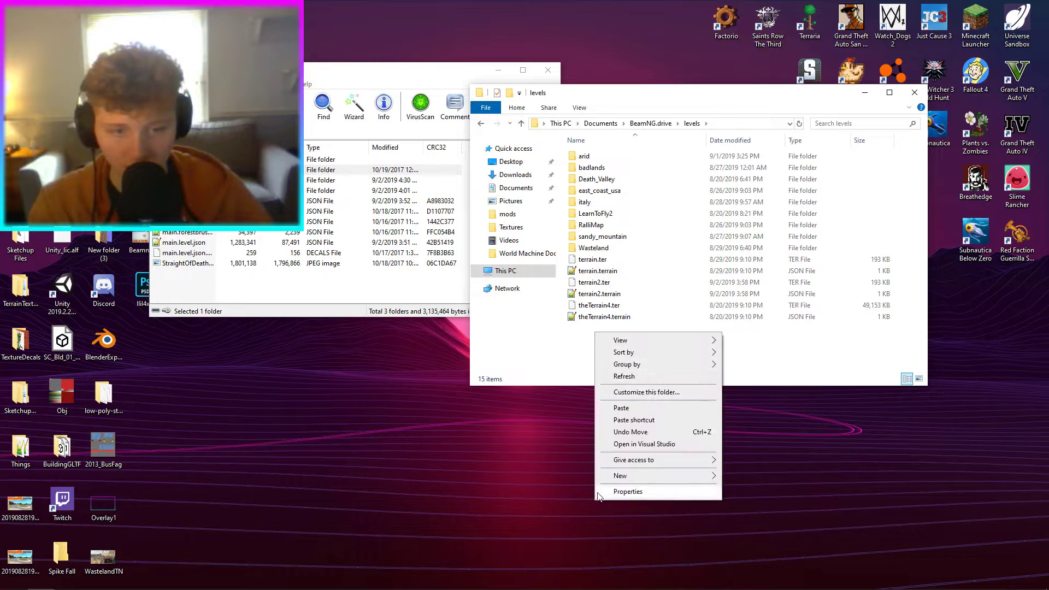
mouse_move(617, 481)
click(744, 476)
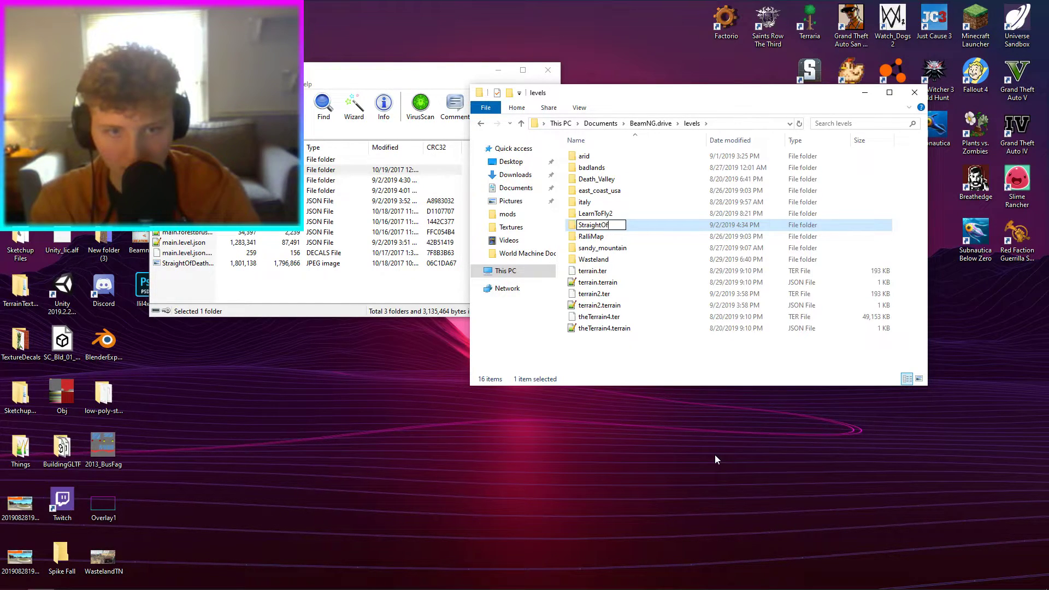
key(Return)
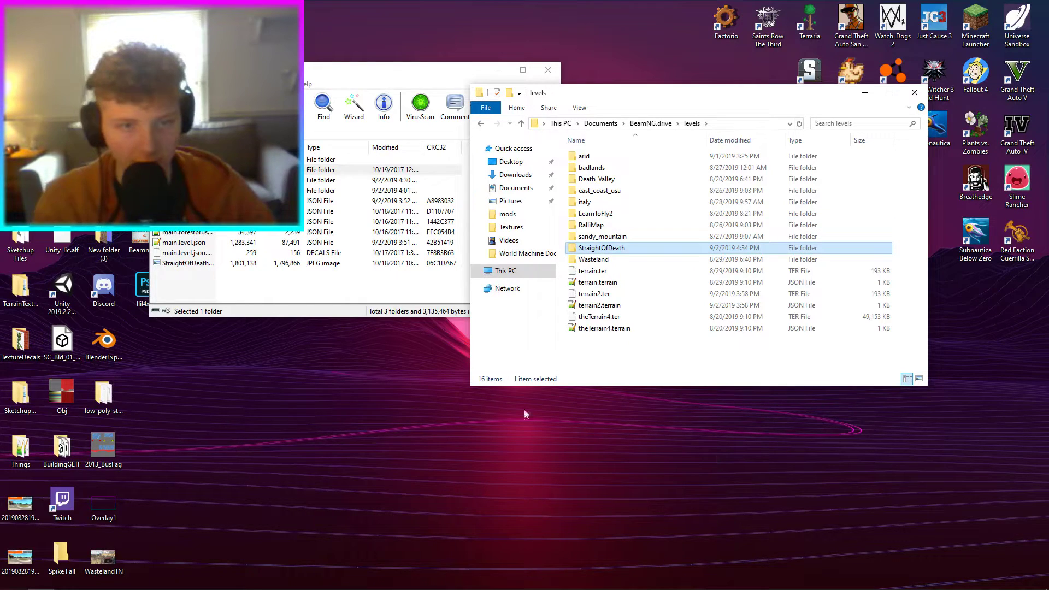
double_click(593, 259)
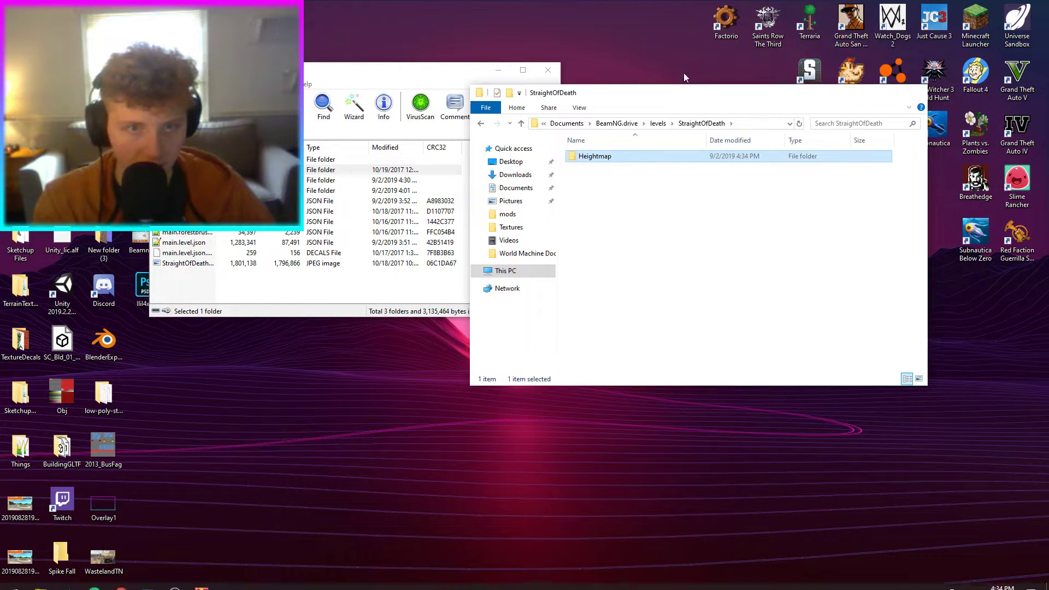
Close the folder and archive windows and launch the BeamNG.drive game.
click(915, 92)
click(548, 70)
double_click(884, 71)
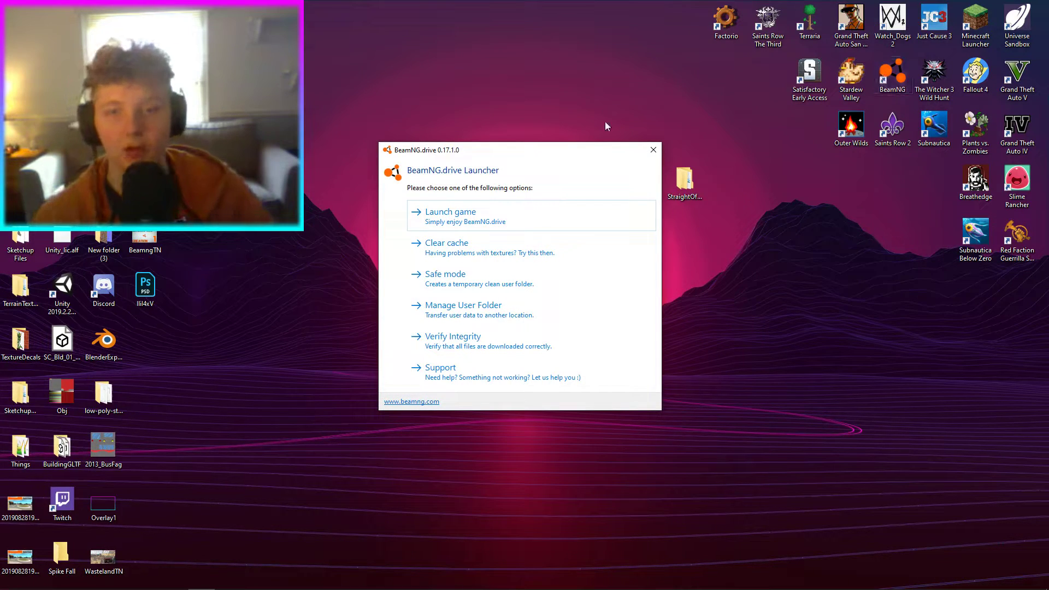
click(513, 225)
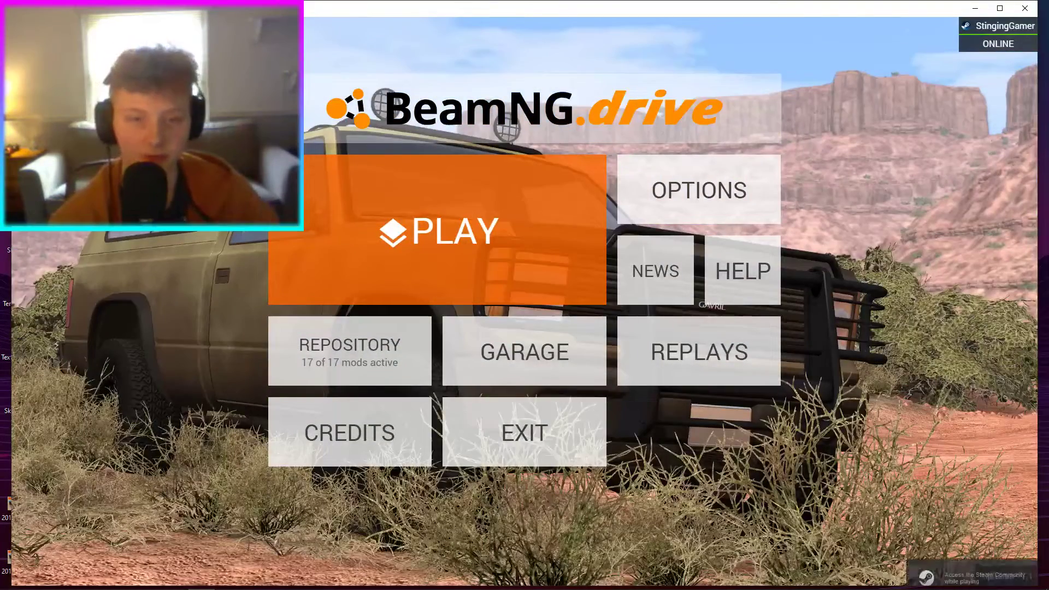
Load the Straight Of Death level from the level selection and pause the simulation.
click(572, 190)
click(571, 191)
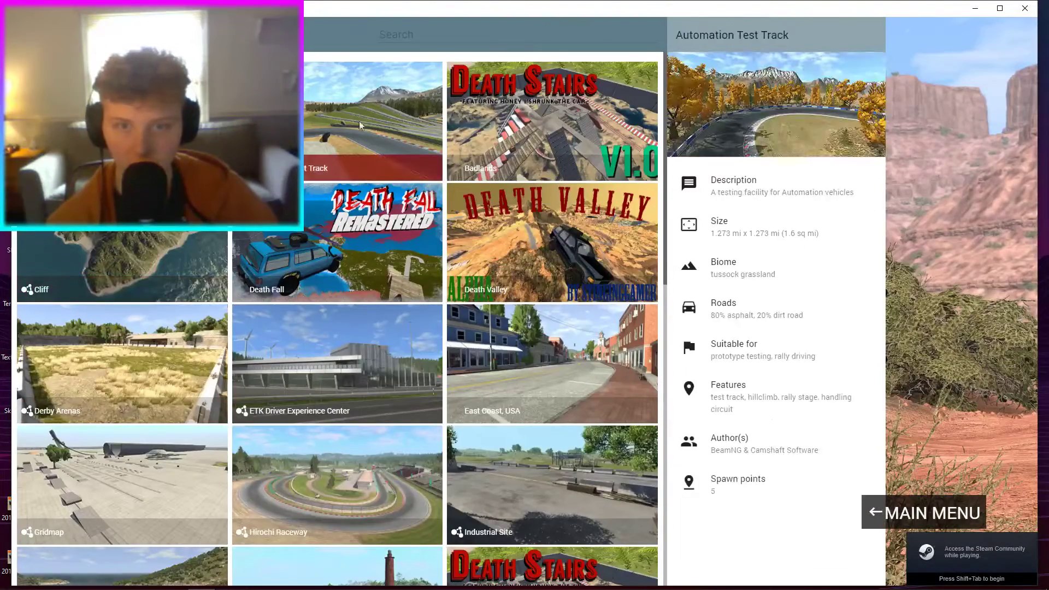
scroll(431, 114, down, 10)
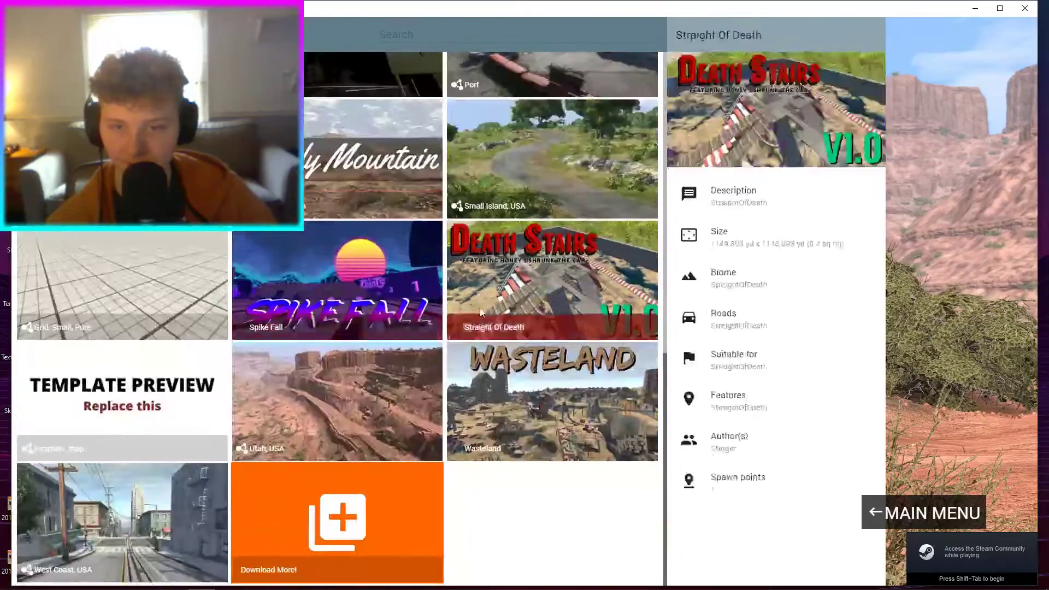
click(481, 307)
click(775, 562)
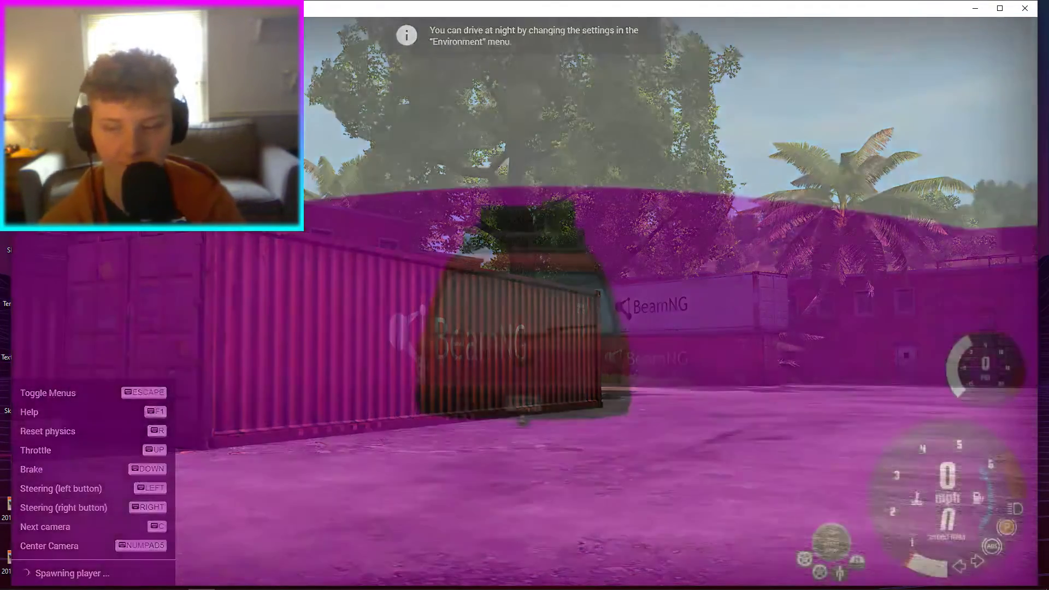
key(j)
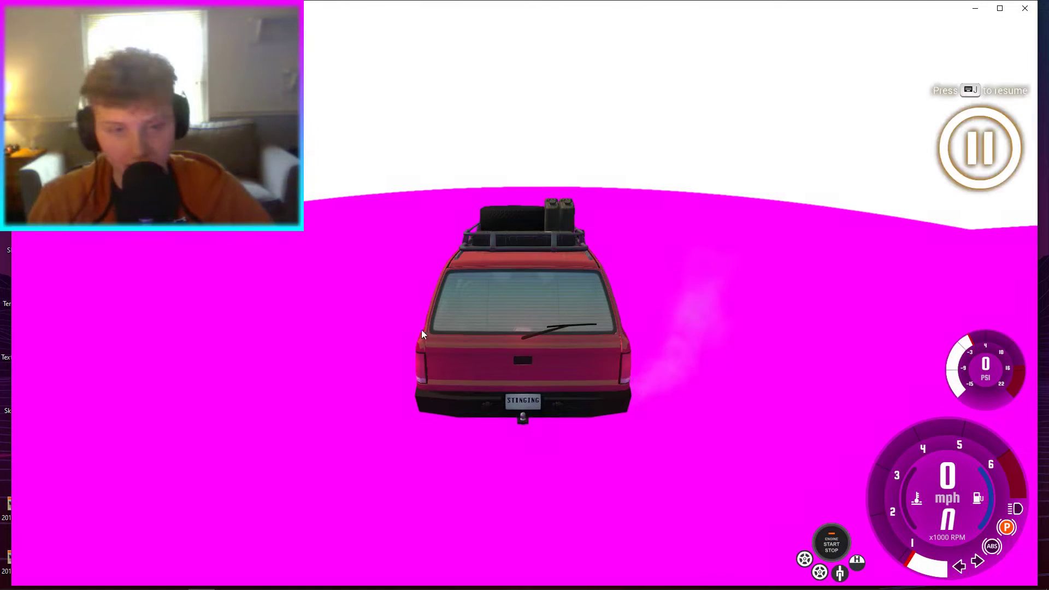
Open the level editor's terrain height map import and choose SODHeightmap.png from levels/StraightOfDeath/Heightmap as the height map image.
key(F11)
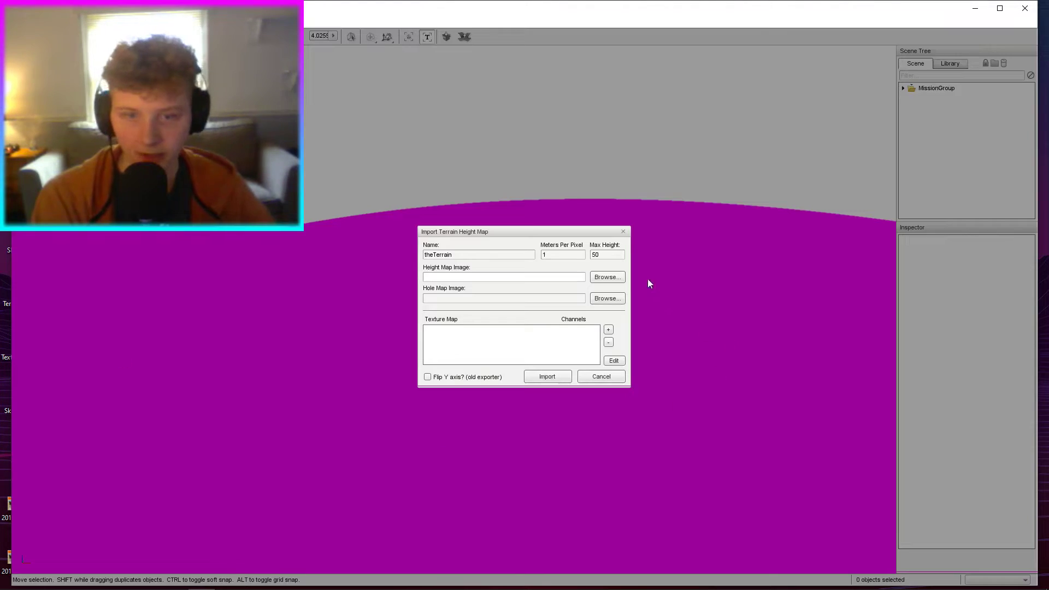
click(598, 275)
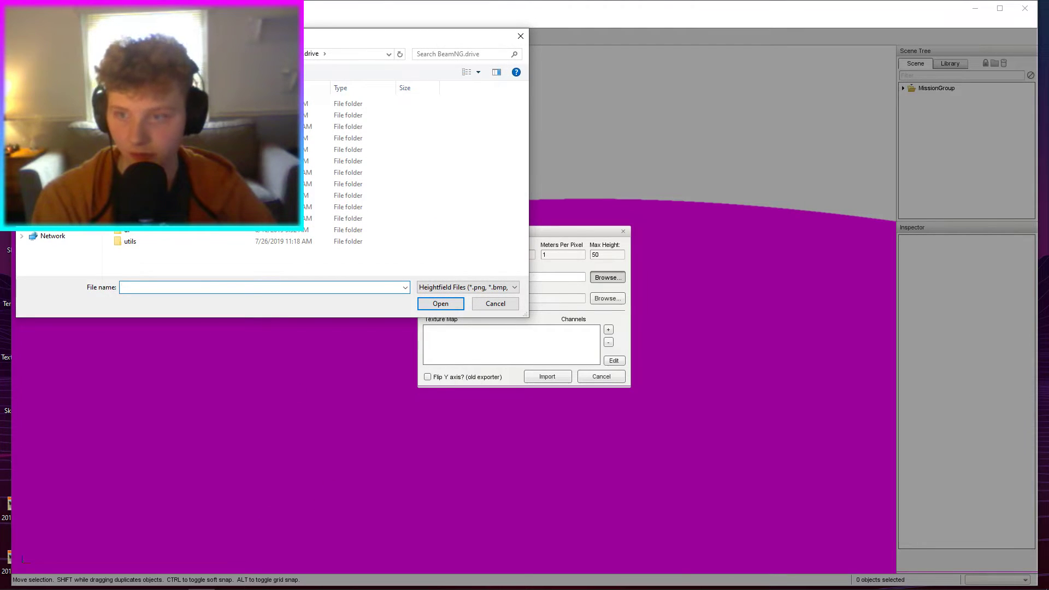
click(54, 123)
double_click(139, 115)
key(alt+Left)
double_click(140, 127)
click(139, 195)
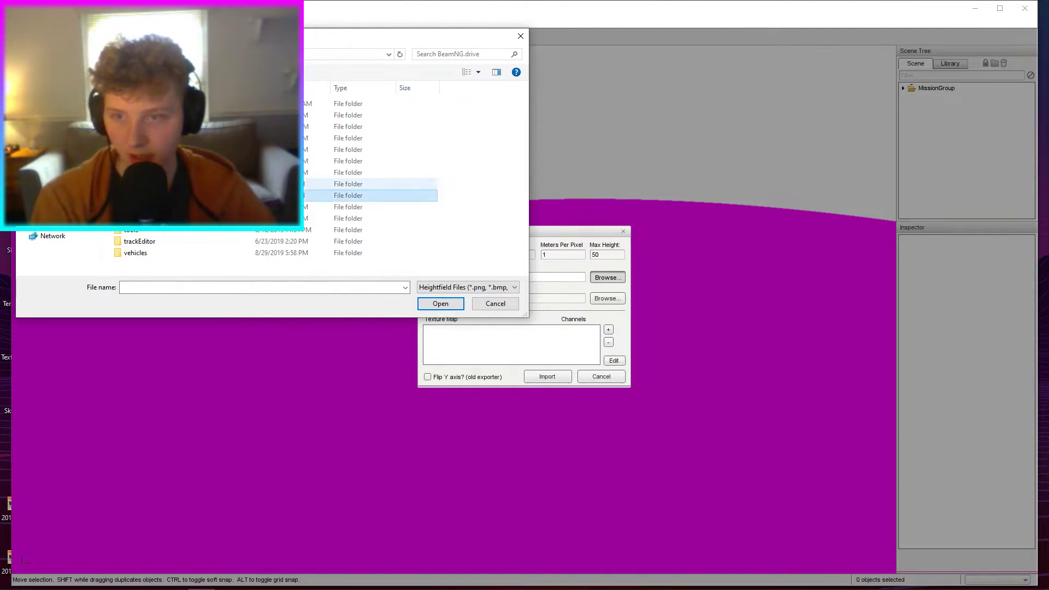
double_click(139, 196)
double_click(139, 115)
double_click(140, 104)
double_click(139, 109)
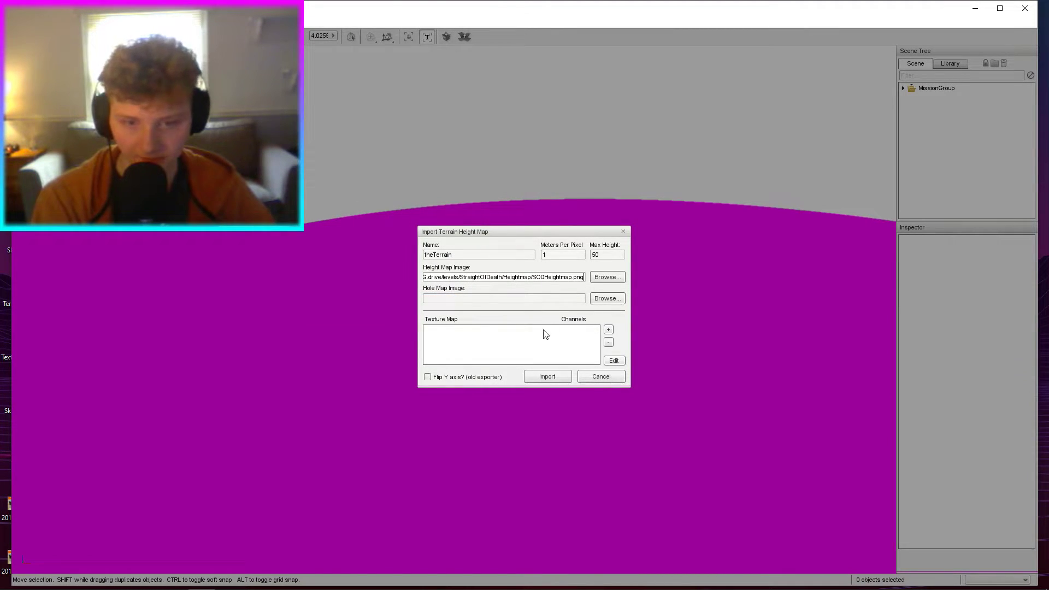
Try to import the chosen height map for theTerrain, dismiss the message and minimize the game.
click(544, 381)
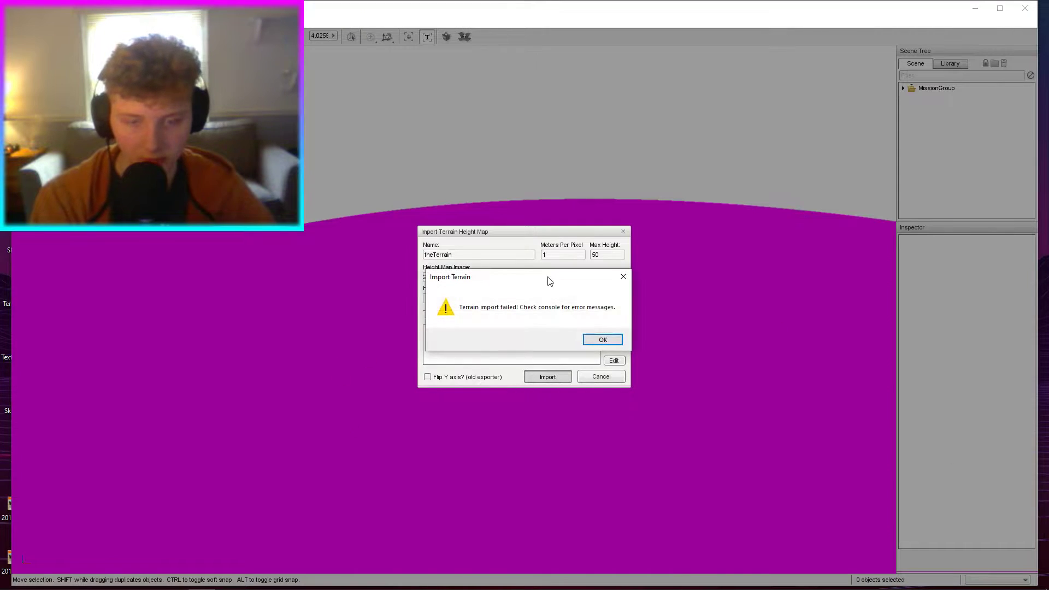
click(600, 339)
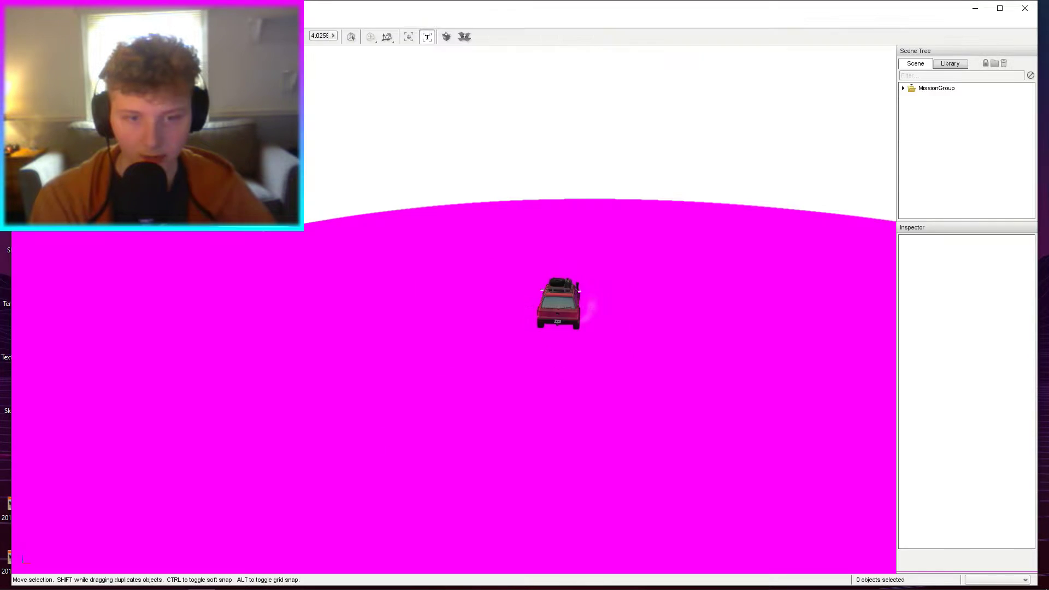
click(976, 8)
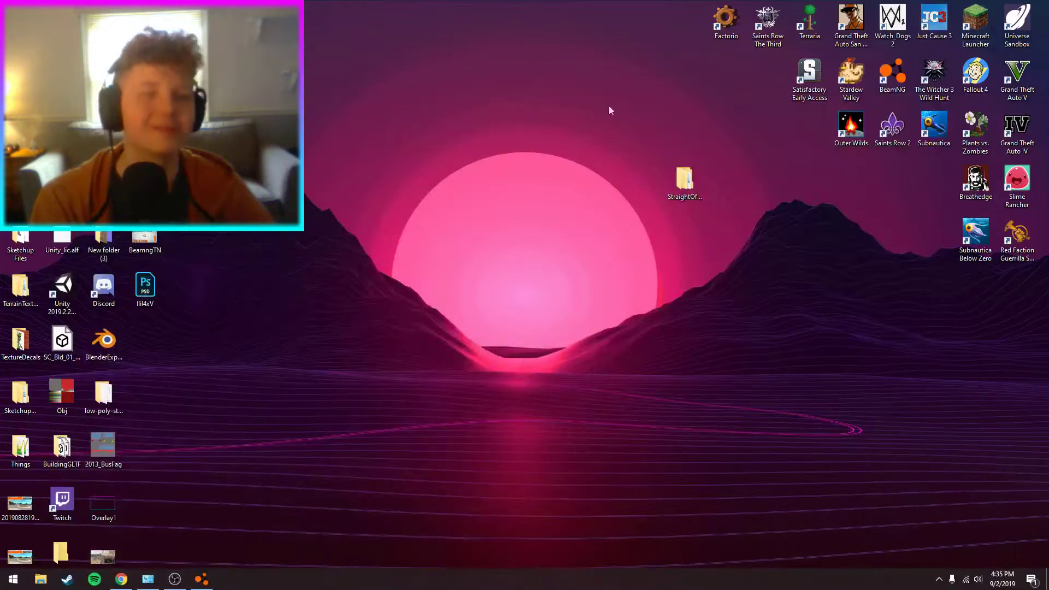
double_click(696, 177)
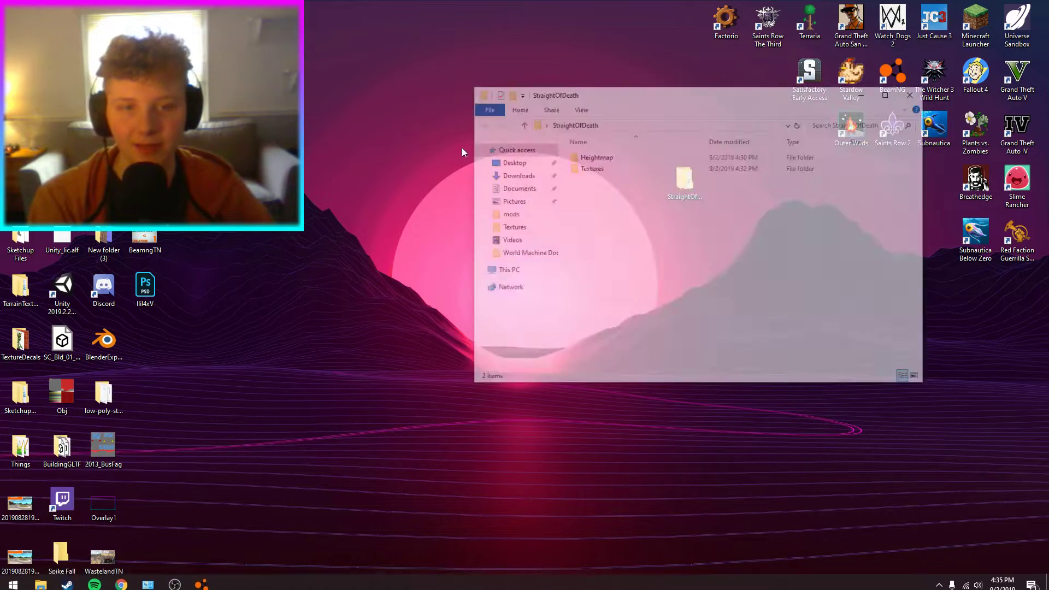
double_click(635, 167)
key(alt+Left)
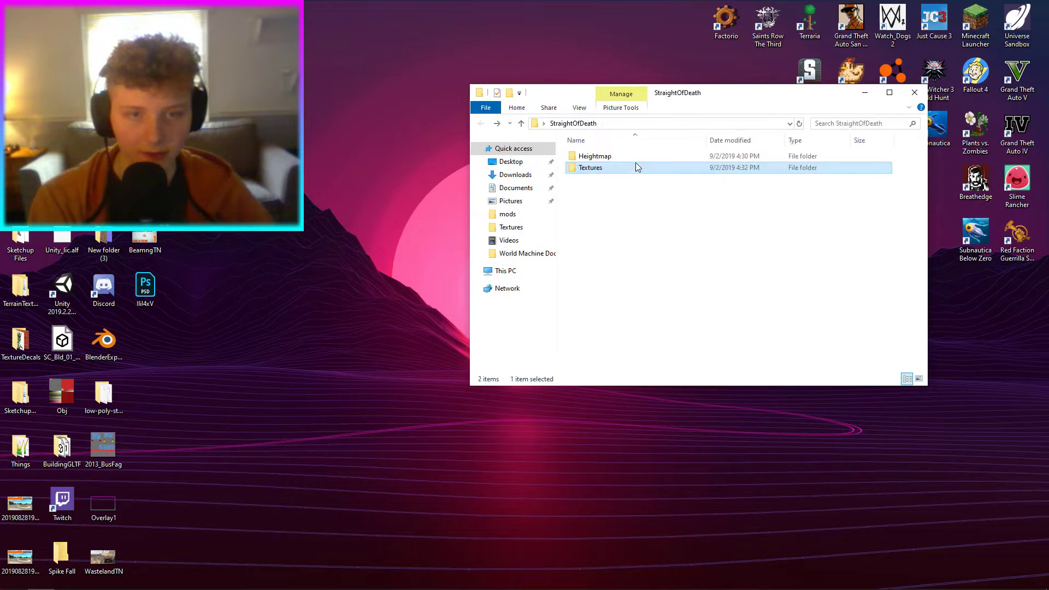
click(637, 157)
click(41, 580)
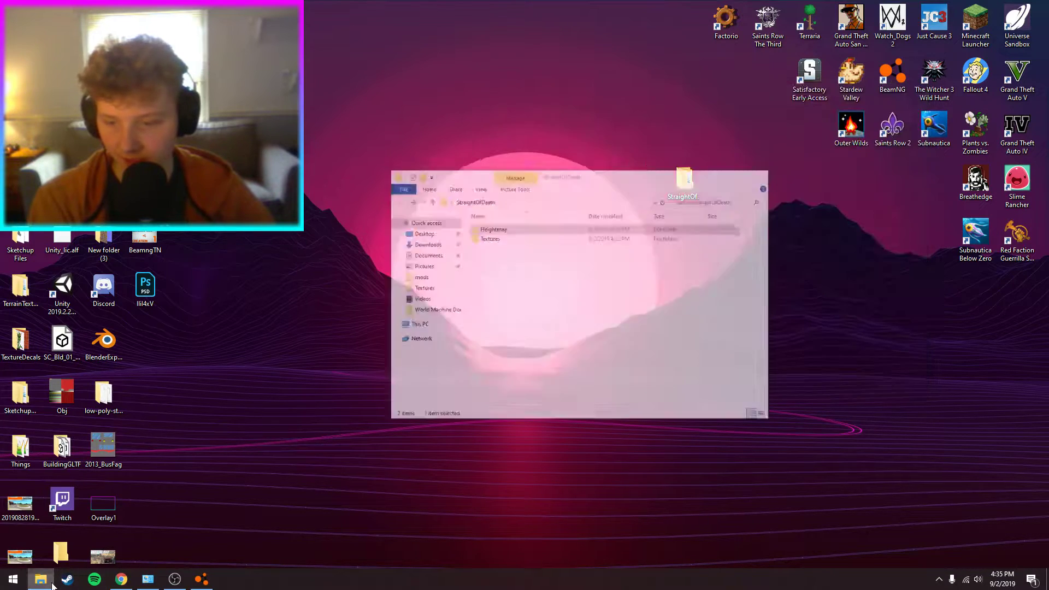
Open SODHeightmap.png from the Heightmap folder in Documents > BeamNG.drive > levels > StraightOfDeath in paint.net.
right_click(40, 580)
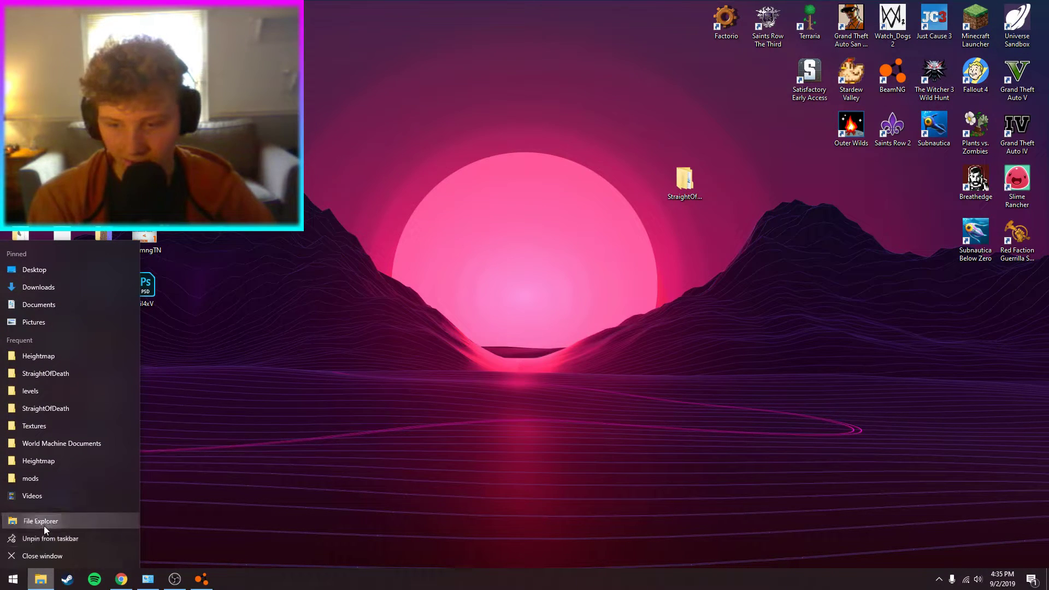
click(44, 527)
click(520, 204)
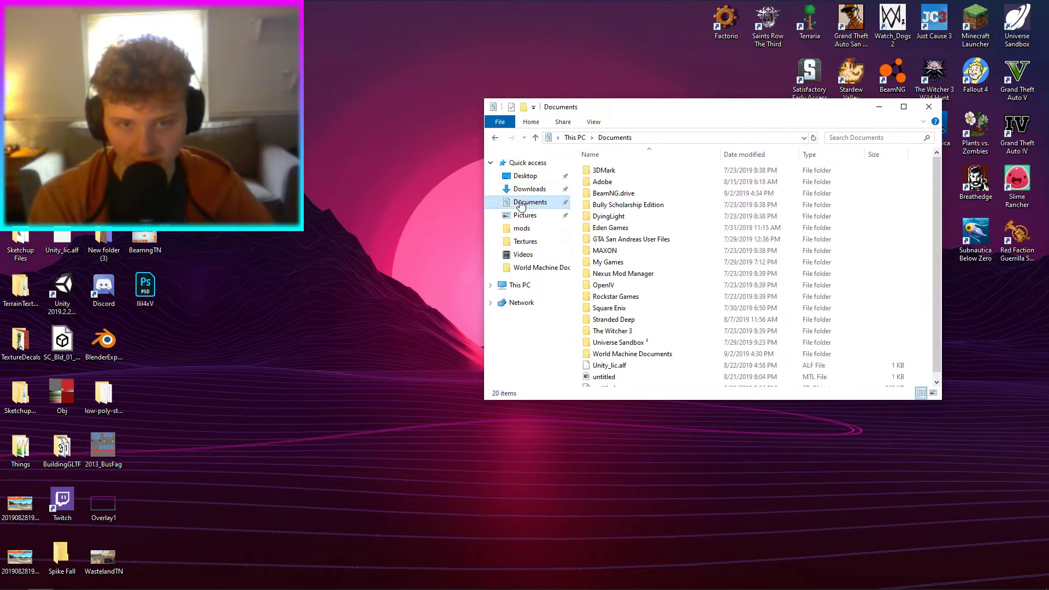
click(599, 195)
double_click(599, 192)
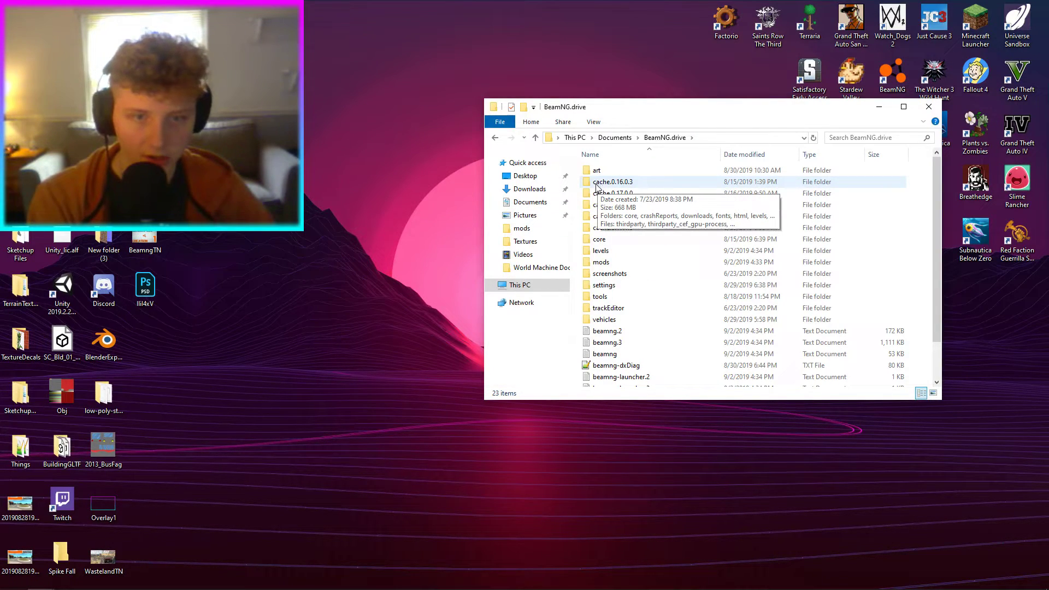
double_click(600, 251)
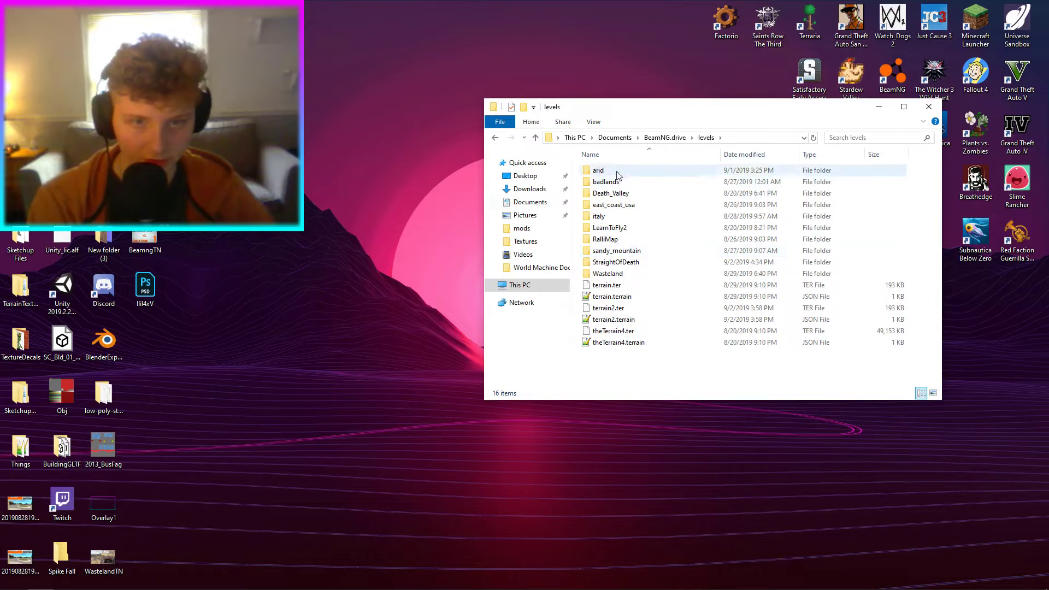
double_click(625, 263)
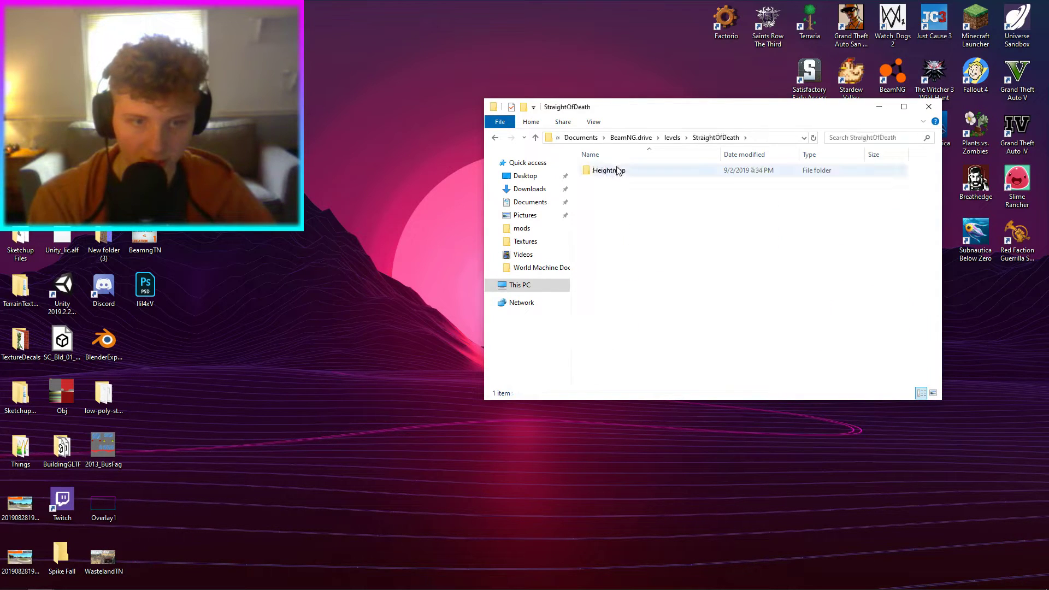
double_click(618, 171)
double_click(619, 183)
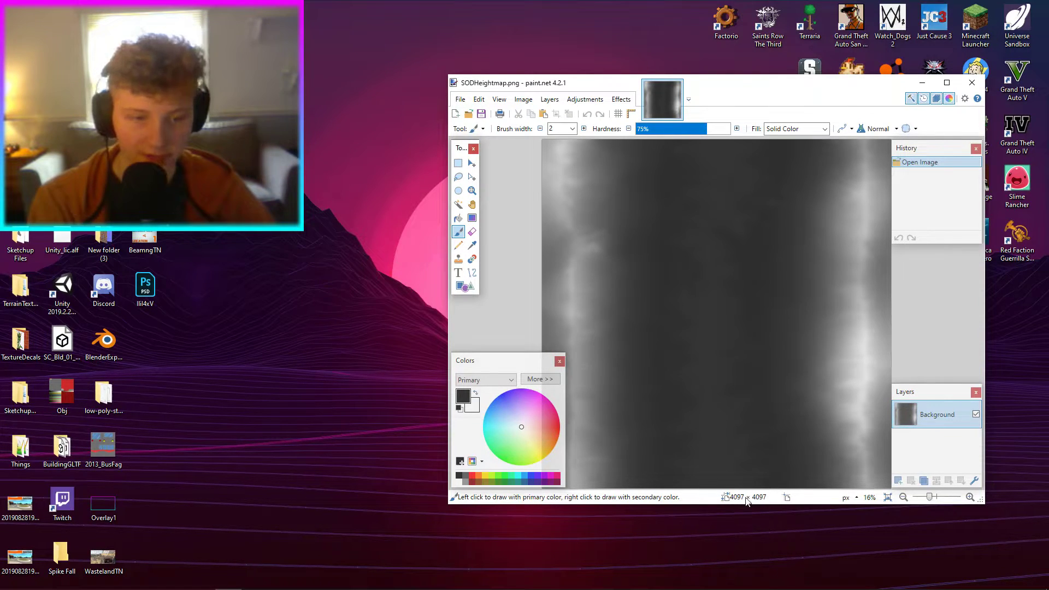
click(523, 99)
click(532, 125)
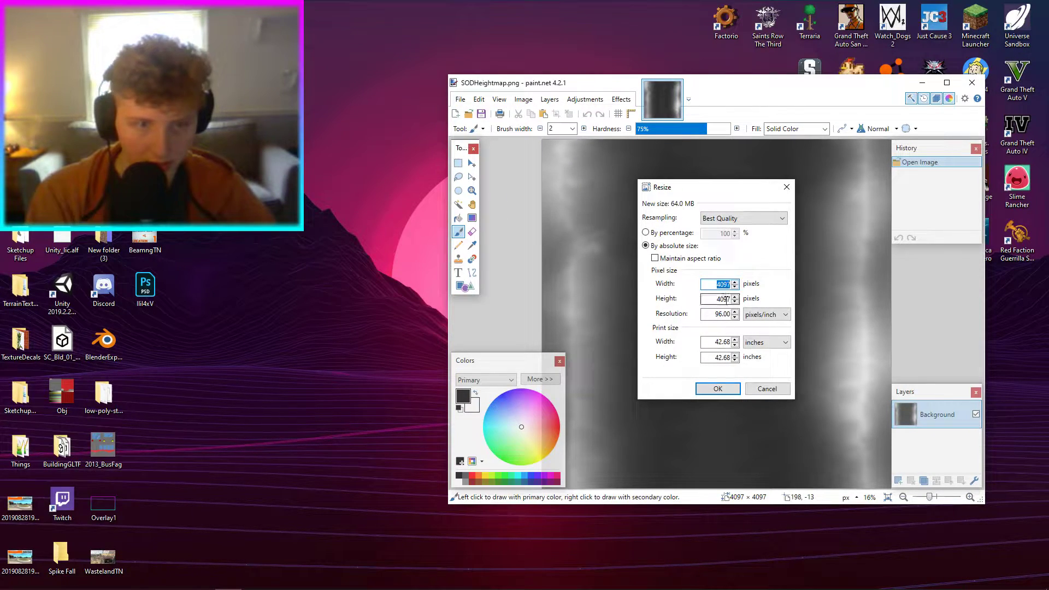
click(765, 388)
Set the heightmap's canvas size to 4096 × 4096 pixels and save the PNG with Auto-detect bit depth.
click(523, 100)
click(538, 138)
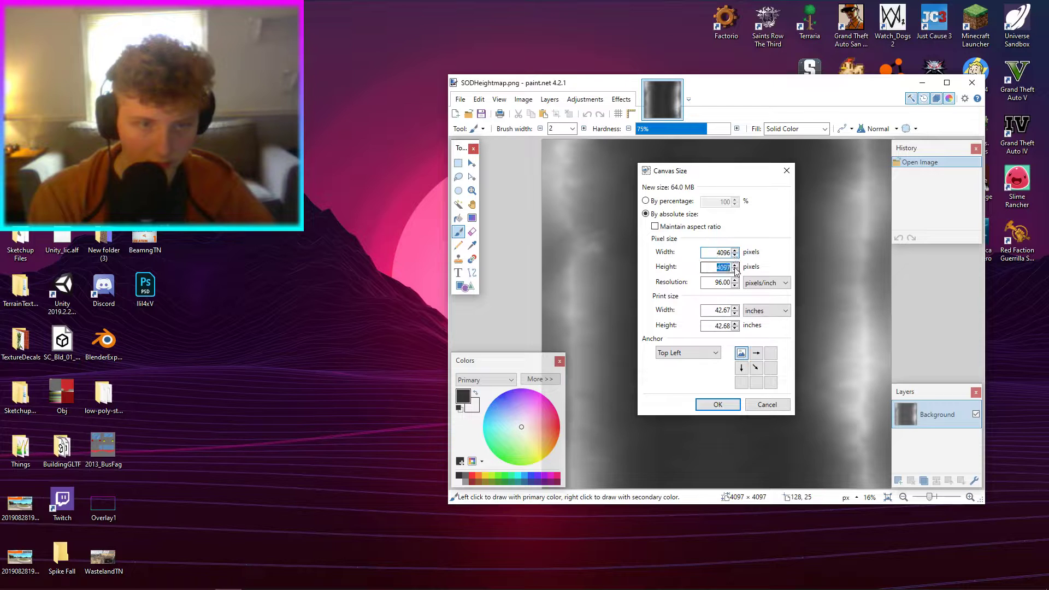
click(718, 404)
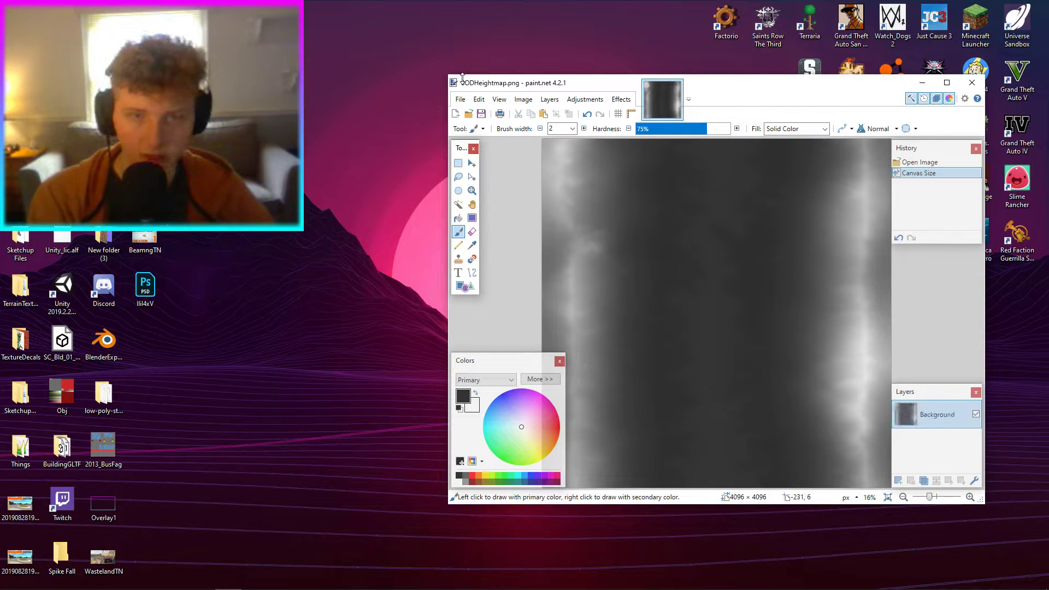
click(481, 113)
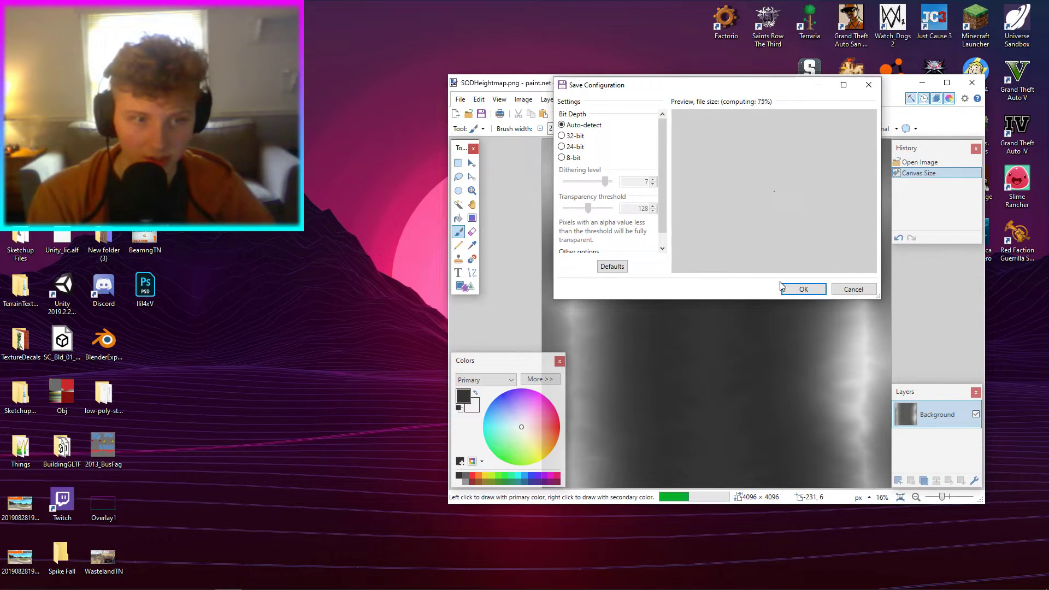
click(803, 289)
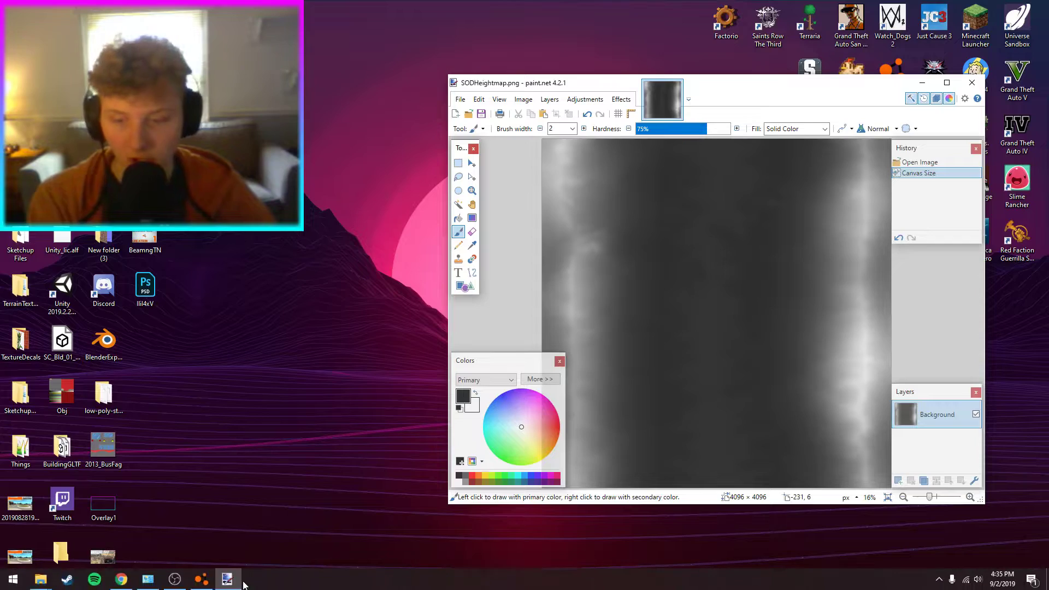
Switch back to BeamNG.drive and start browsing for the height map image in the terrain import dialog.
click(201, 581)
click(183, 582)
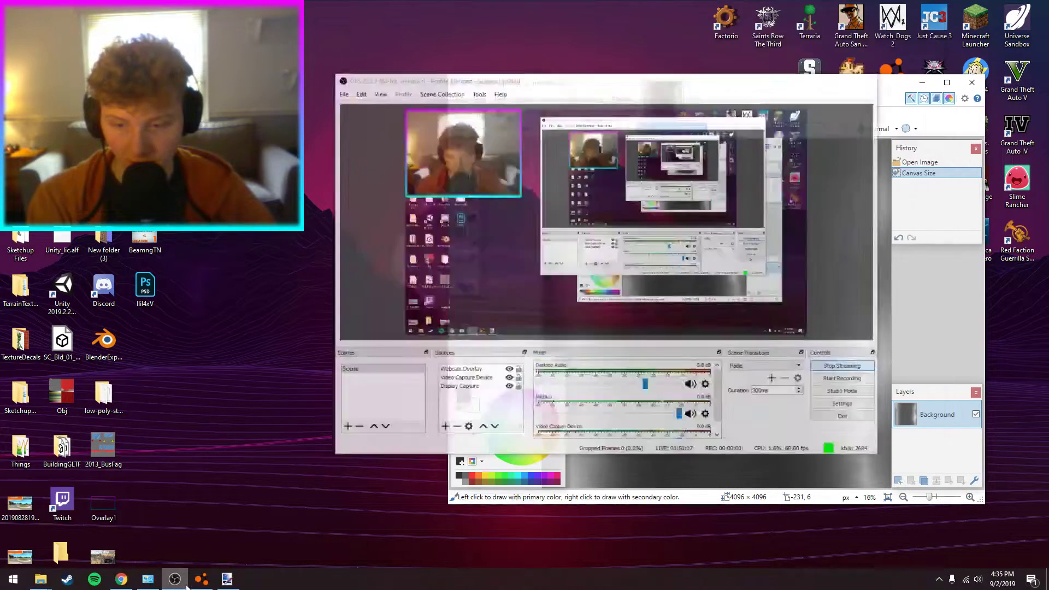
click(200, 581)
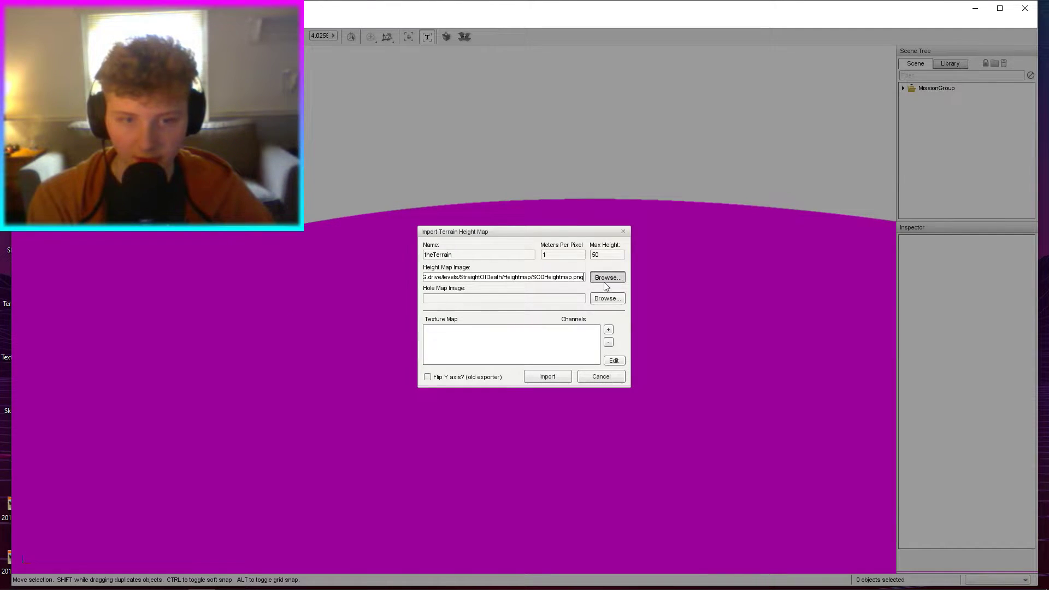
click(605, 280)
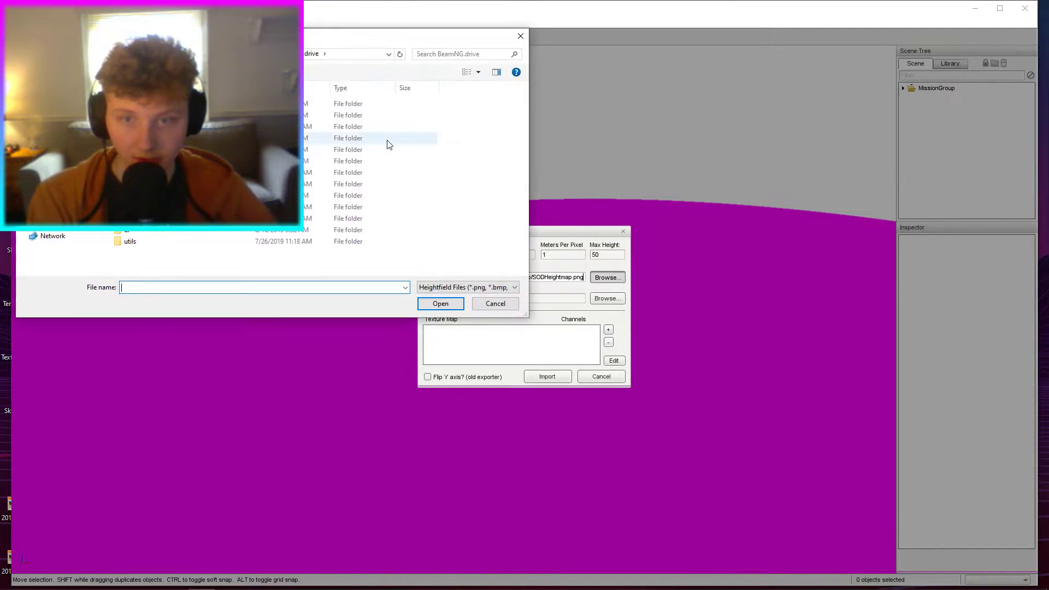
Choose SODHeightmap.png from levels/StraightOfDeath/Heightmap as the height map image and import the terrain.
double_click(147, 127)
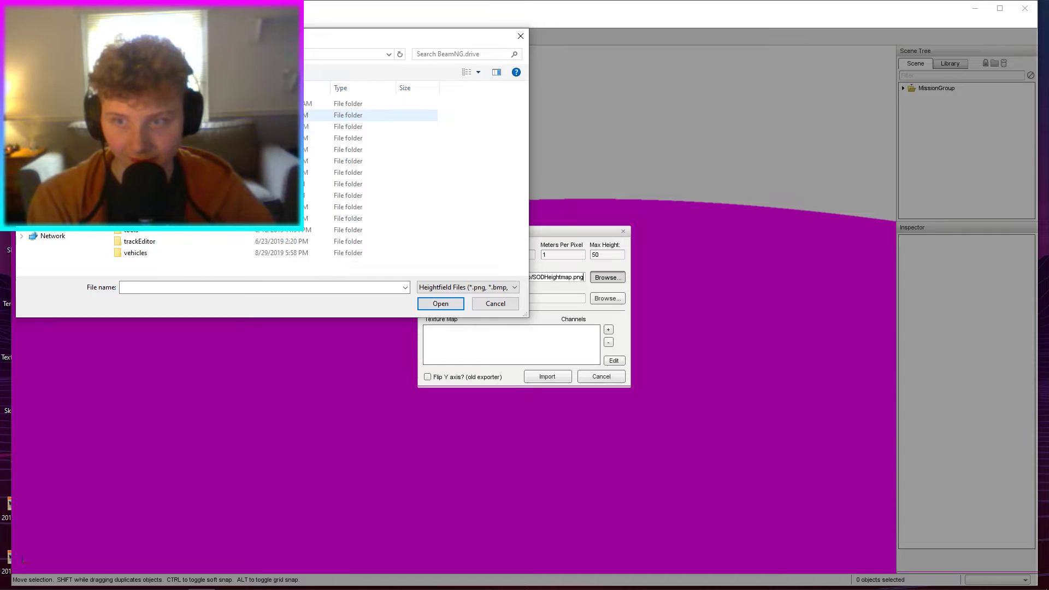
double_click(148, 183)
double_click(147, 116)
double_click(147, 104)
double_click(148, 103)
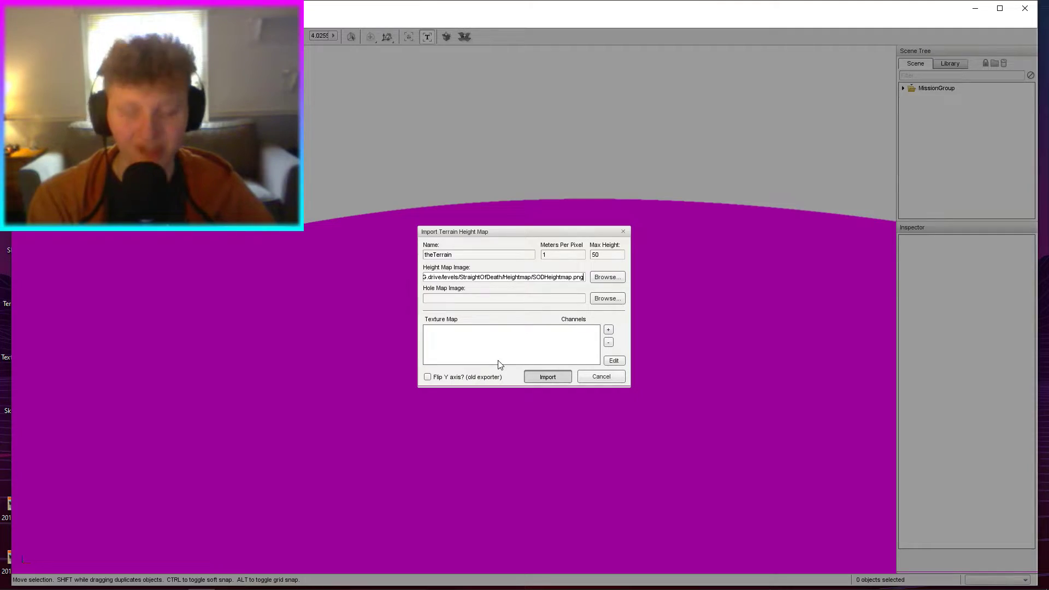
key(Return)
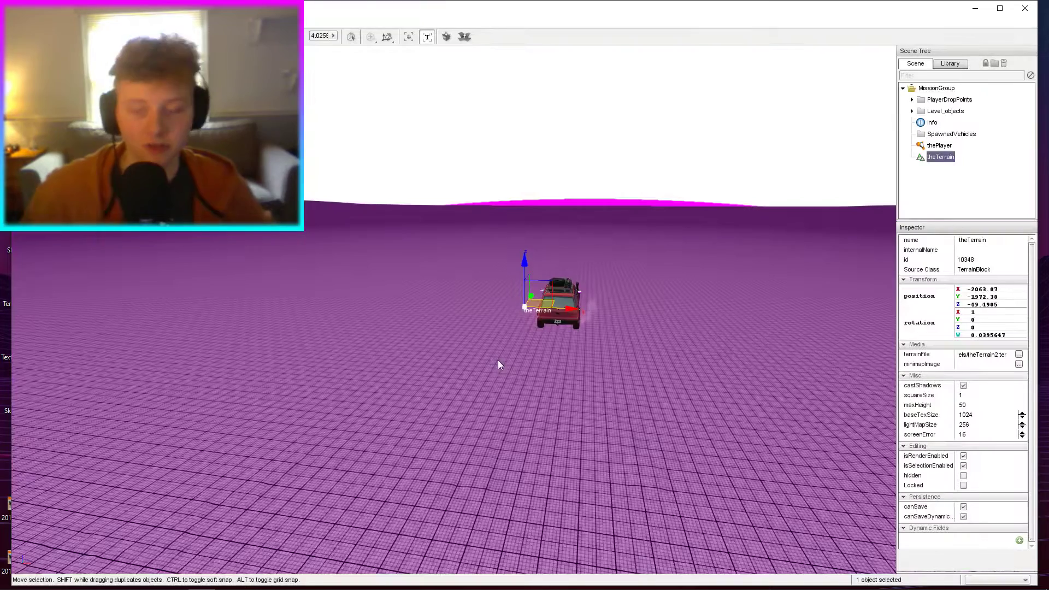
Set the imported terrain's baseTexSize to 4096 and its maxHeight to 500.
right_drag(498, 360, 520, 187)
right_drag(673, 377, 536, 423)
key(w)
key(s)
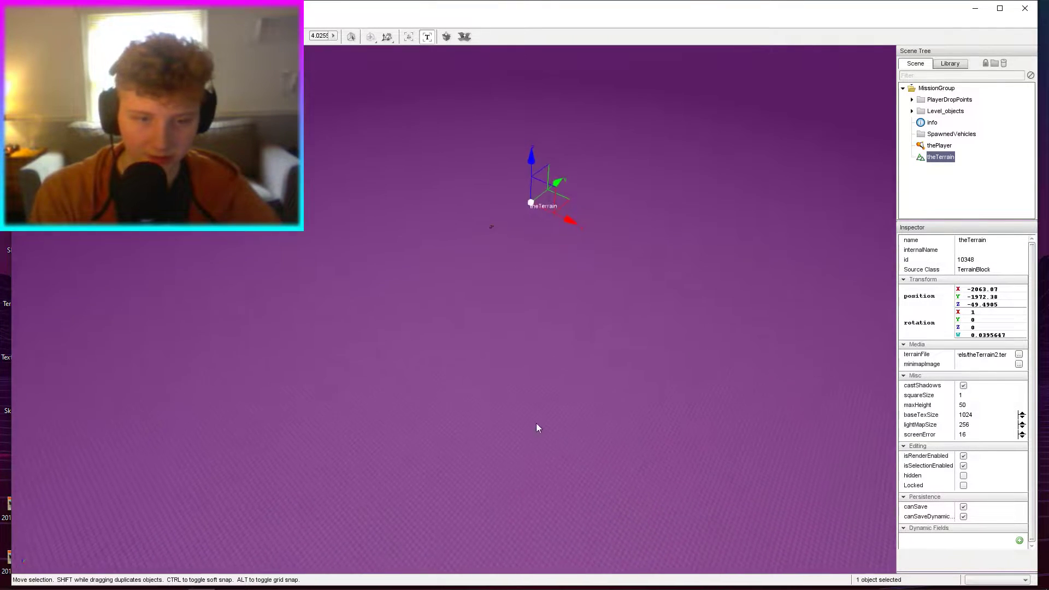
click(980, 417)
text(40)
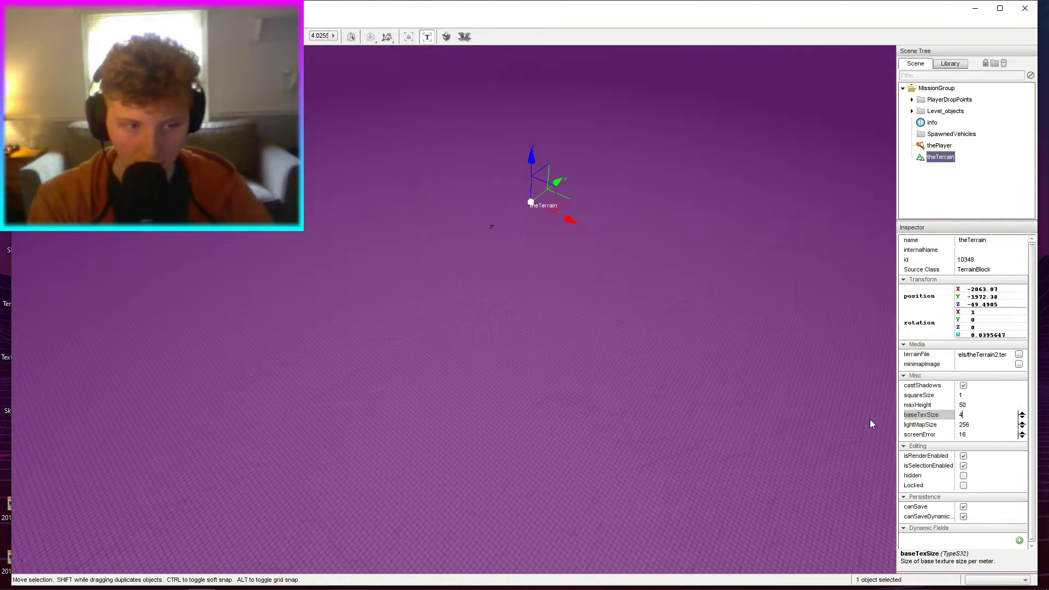
text(96)
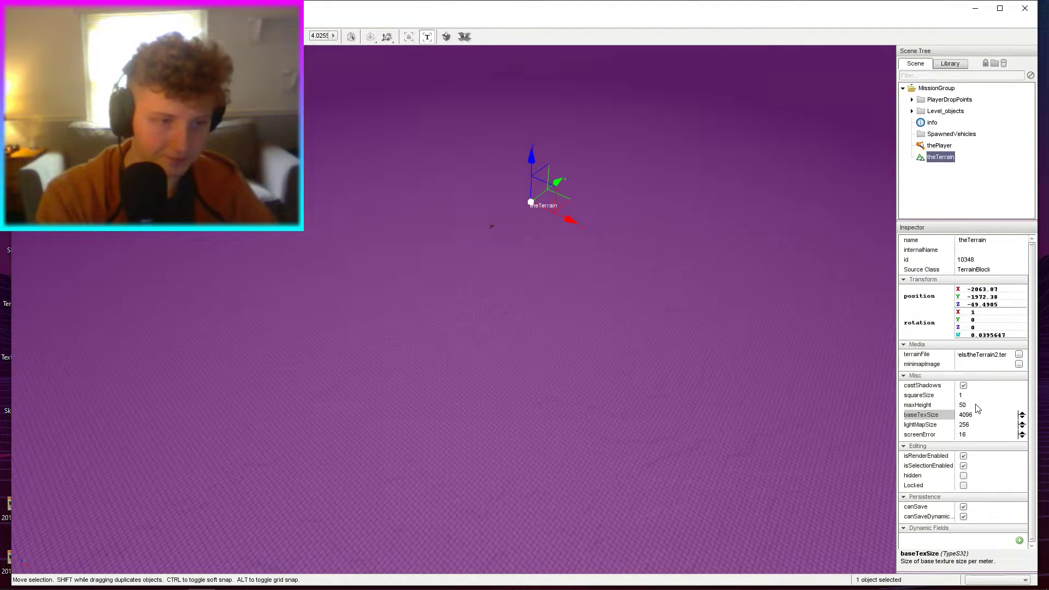
click(907, 406)
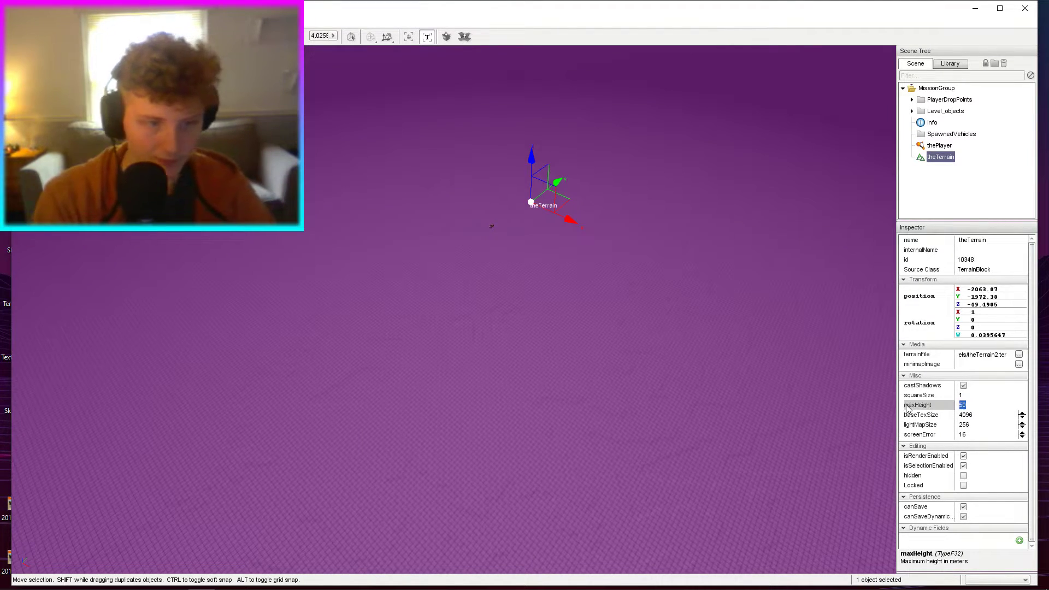
text(1)
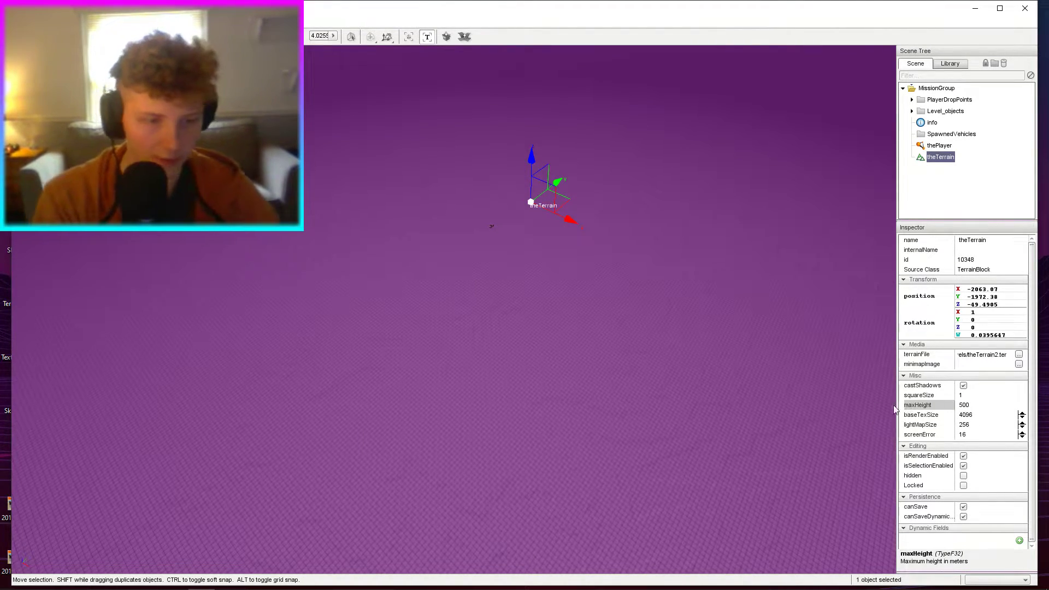
Examine the relief of the terrain around its origin and out to the surrounding hills.
key(w)
right_drag(740, 353, 727, 279)
key(a)
right_drag(502, 290, 667, 289)
key(a)
key(s)
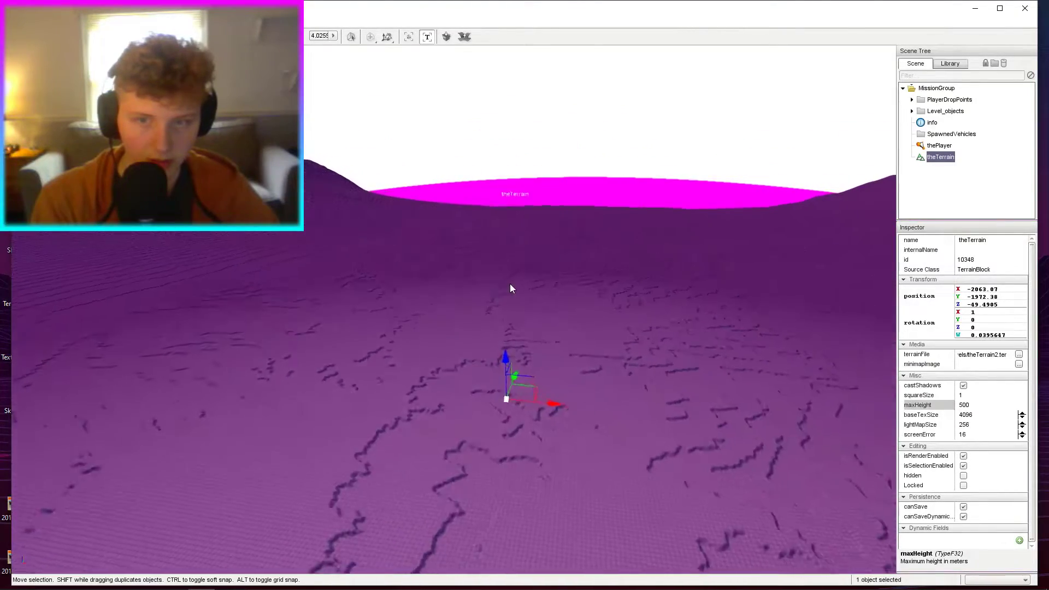
right_drag(510, 284, 476, 284)
key(w)
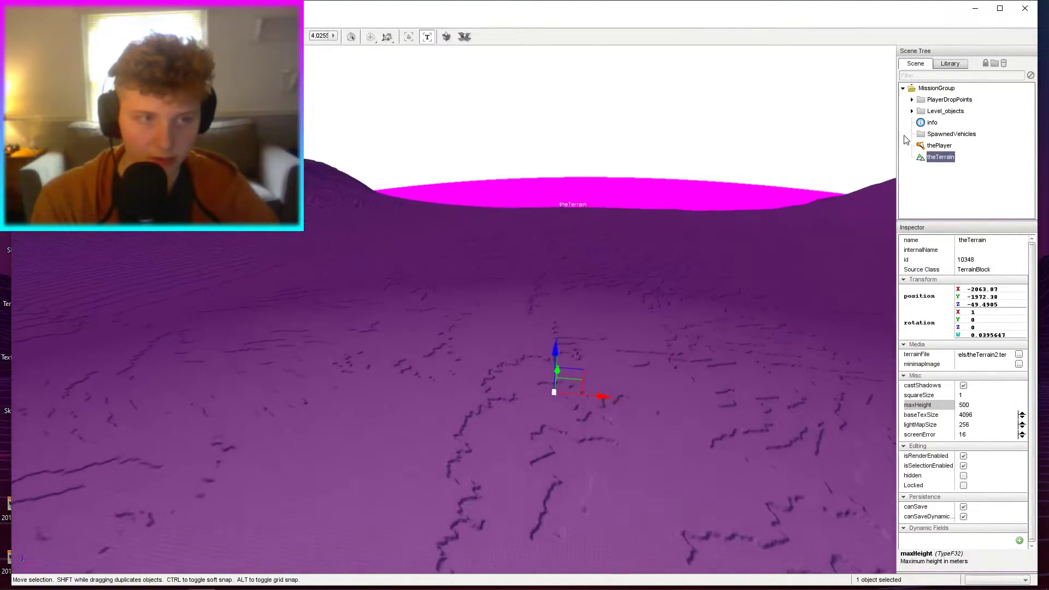
click(932, 123)
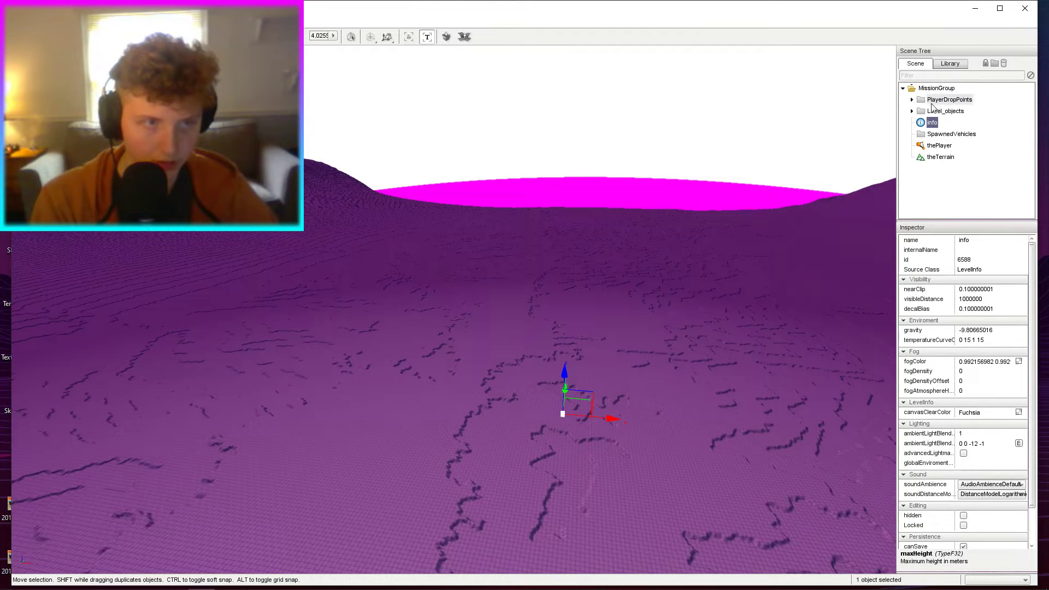
click(912, 111)
click(933, 123)
click(930, 136)
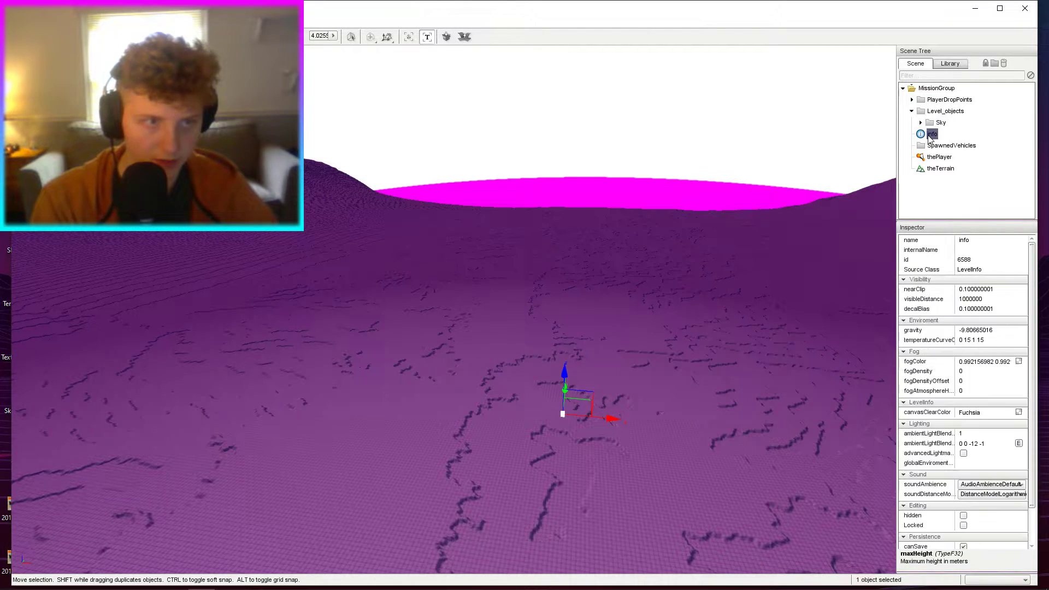
click(1019, 413)
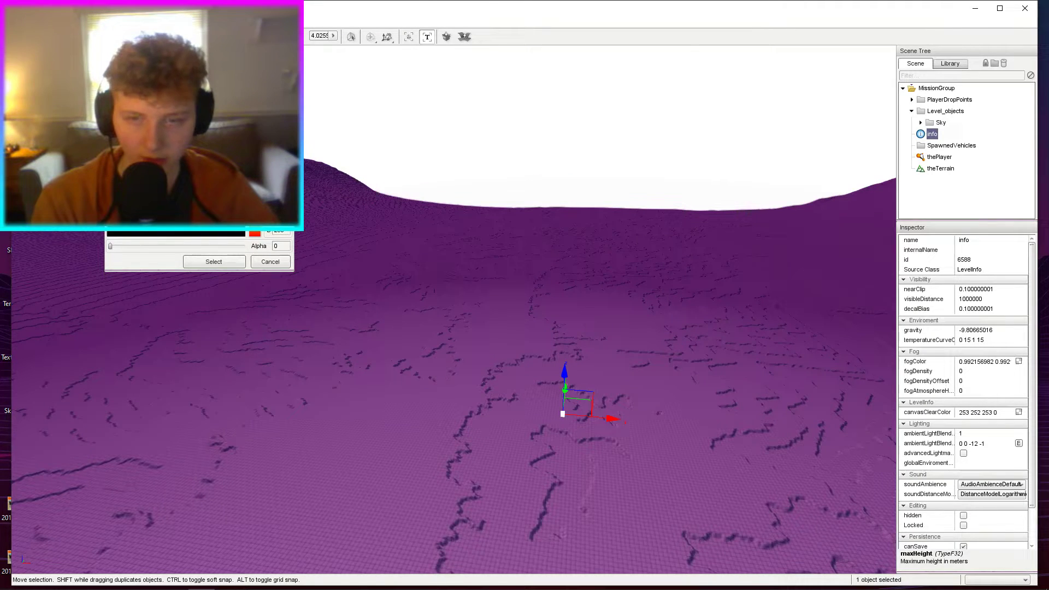
drag(112, 123, 108, 149)
click(184, 260)
Inspect the terrain against the grey background from both the free camera and the vehicle camera.
right_drag(770, 335, 731, 327)
key(w)
key(shift+c)
right_drag(770, 213, 724, 212)
key(shift+c)
key(s)
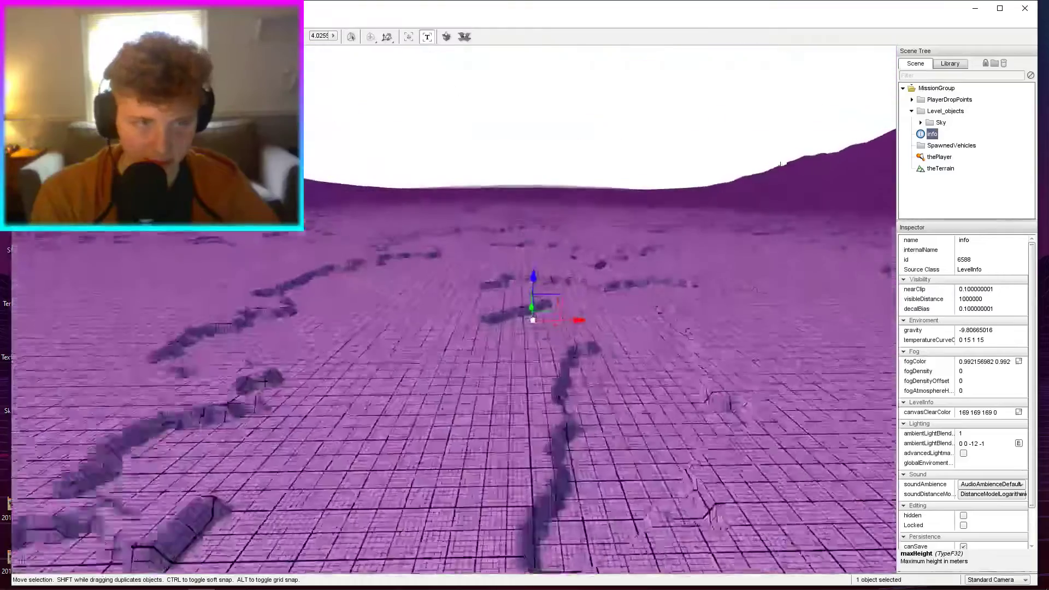
Select the scene objects from spawn_default through theTerrain, shift the terrain in the negative X direction, and clear the selection.
click(936, 169)
right_drag(855, 156, 726, 163)
key(s)
ctrl+click(928, 159)
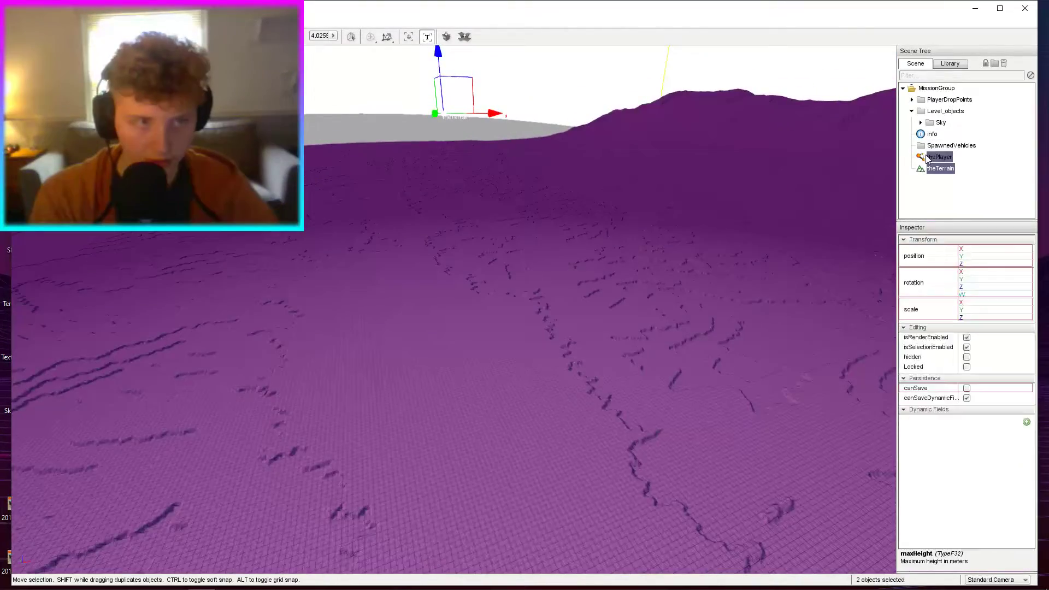
click(912, 99)
shift+click(941, 112)
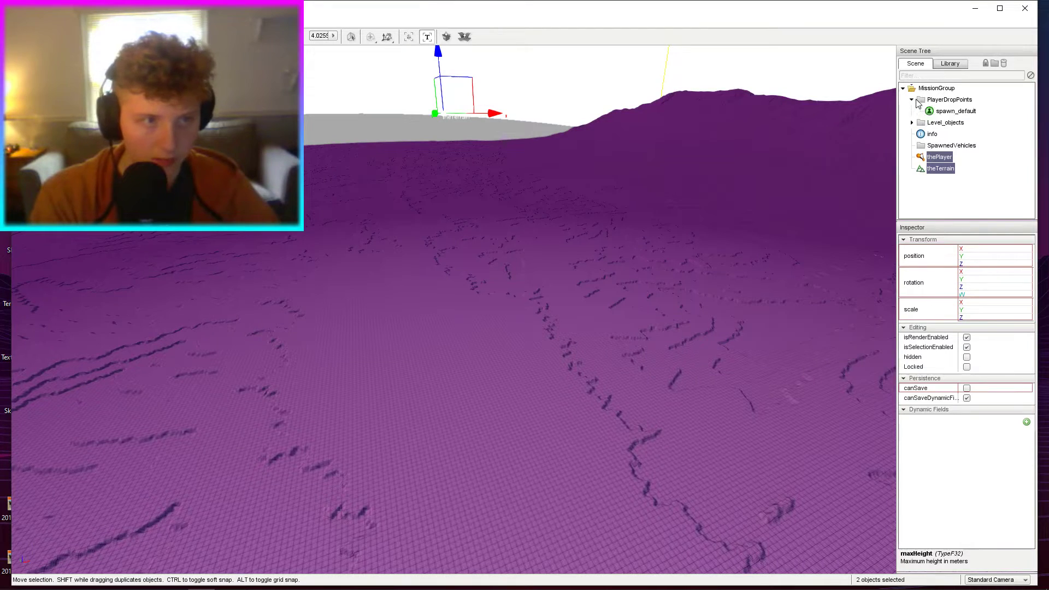
key(s)
right_drag(590, 103, 578, 123)
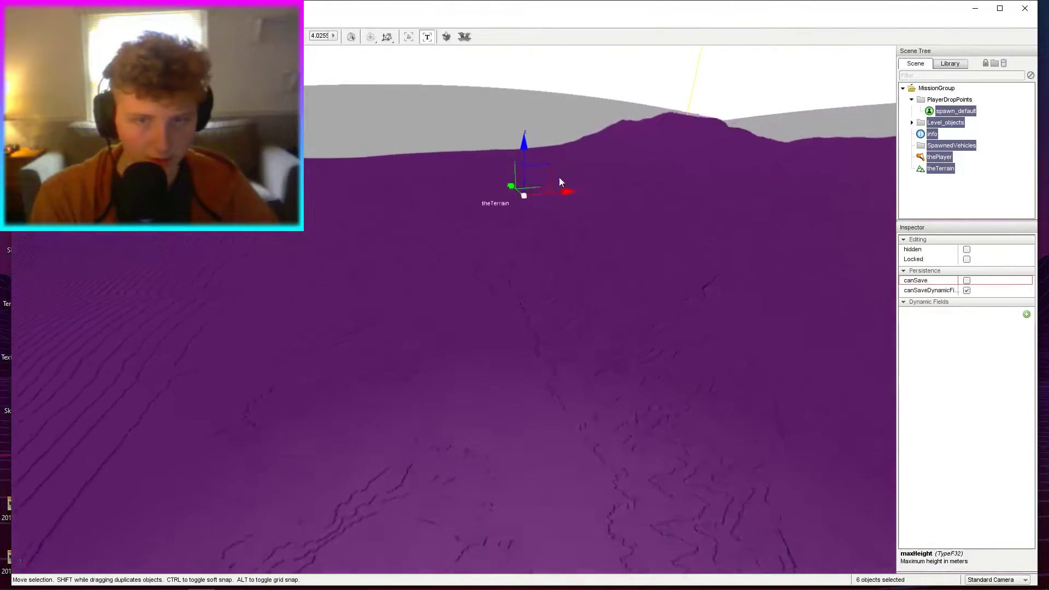
drag(561, 210, 2, 268)
right_drag(266, 280, 438, 295)
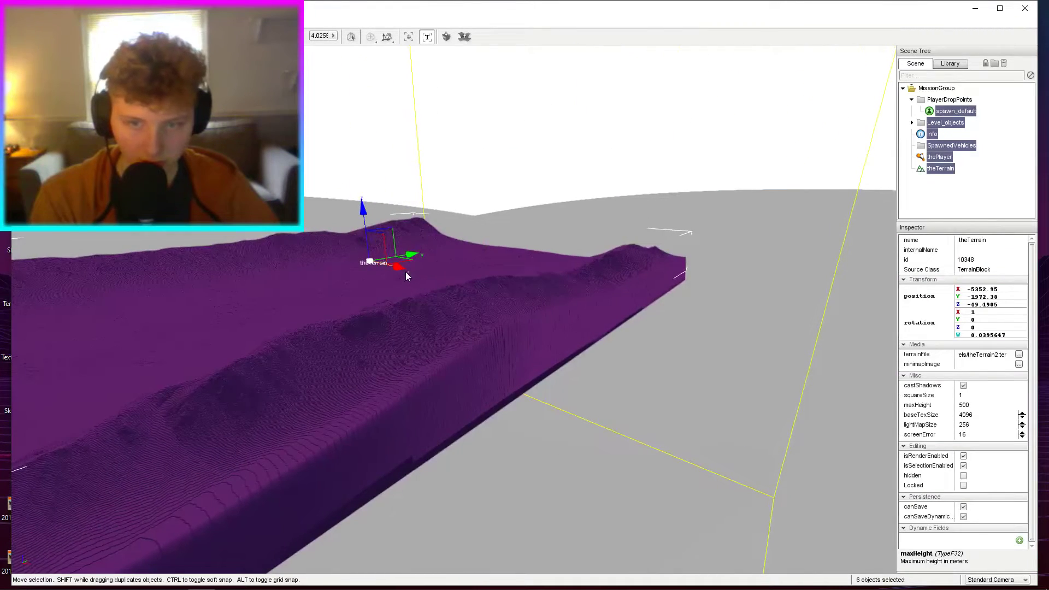
drag(405, 271, 313, 241)
click(477, 314)
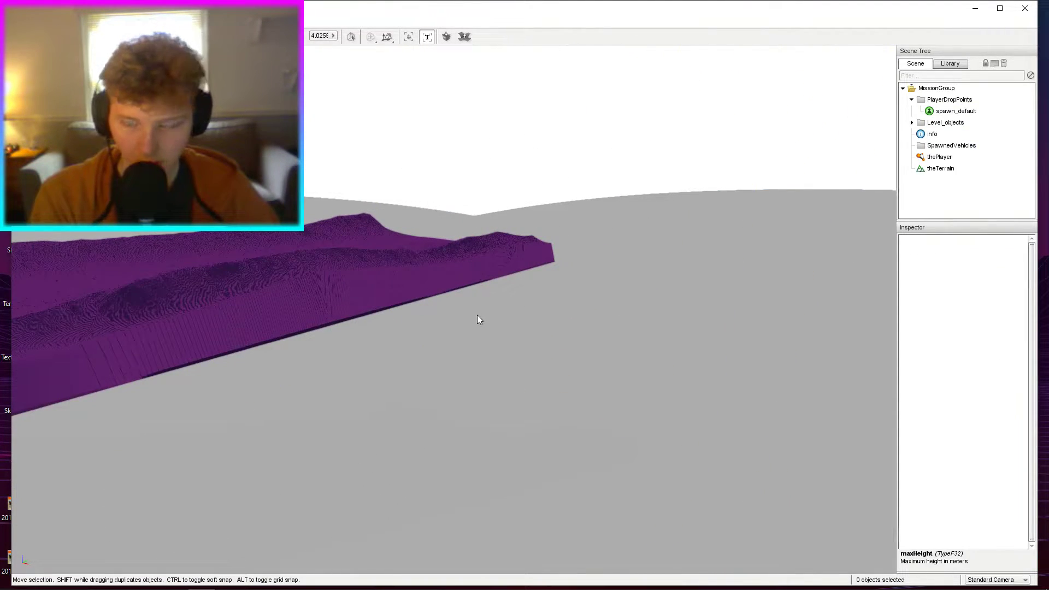
Return to the vehicle's area, select thePlayer together with spawn_default, and raise them along the Z axis.
key(shift+c)
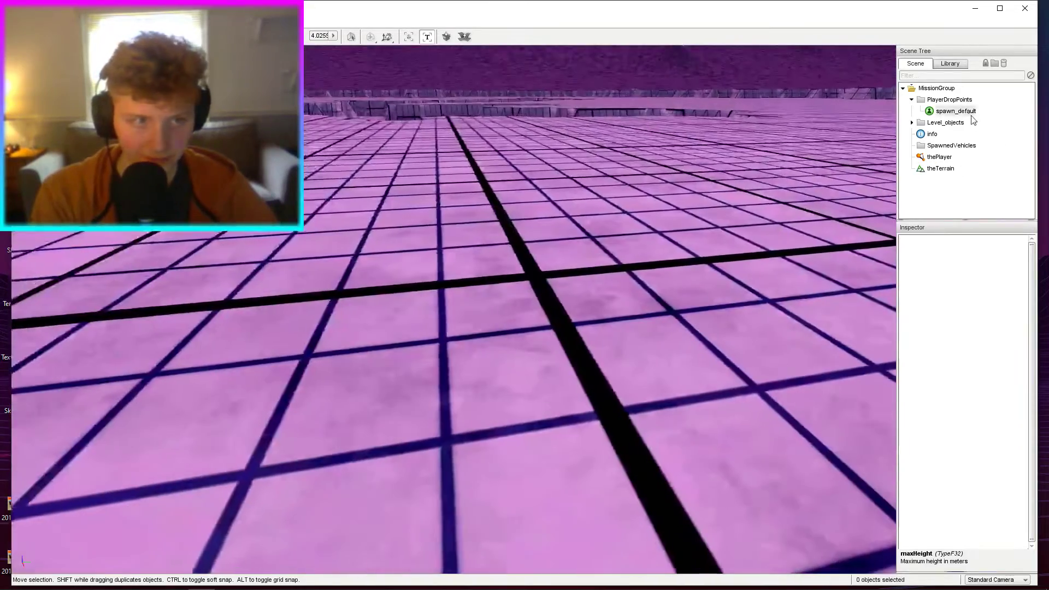
click(959, 112)
shift+click(940, 167)
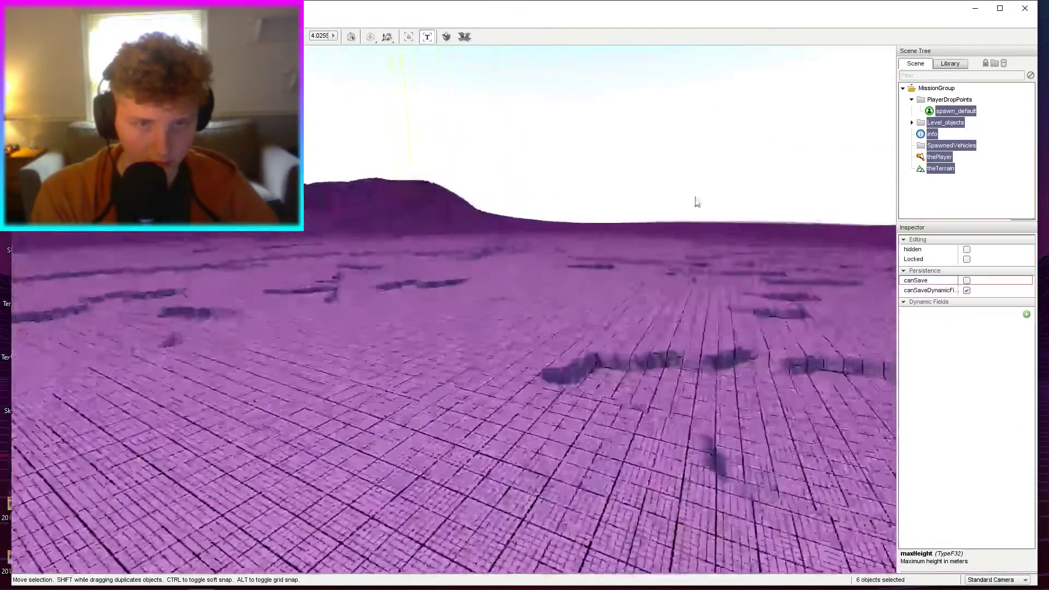
click(941, 167)
ctrl+click(953, 112)
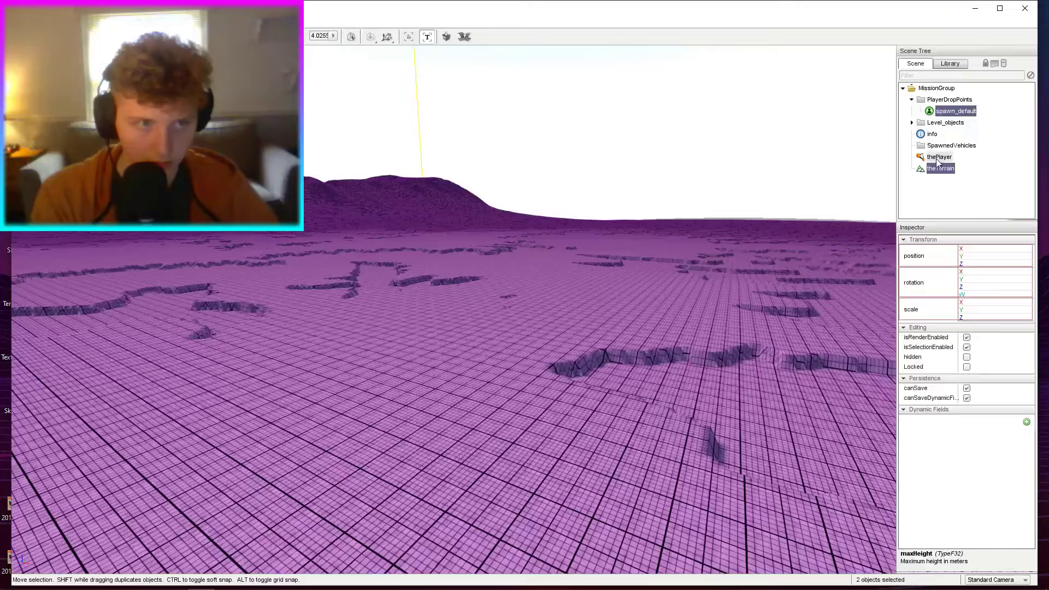
click(938, 160)
ctrl+click(944, 112)
right_drag(491, 218, 752, 156)
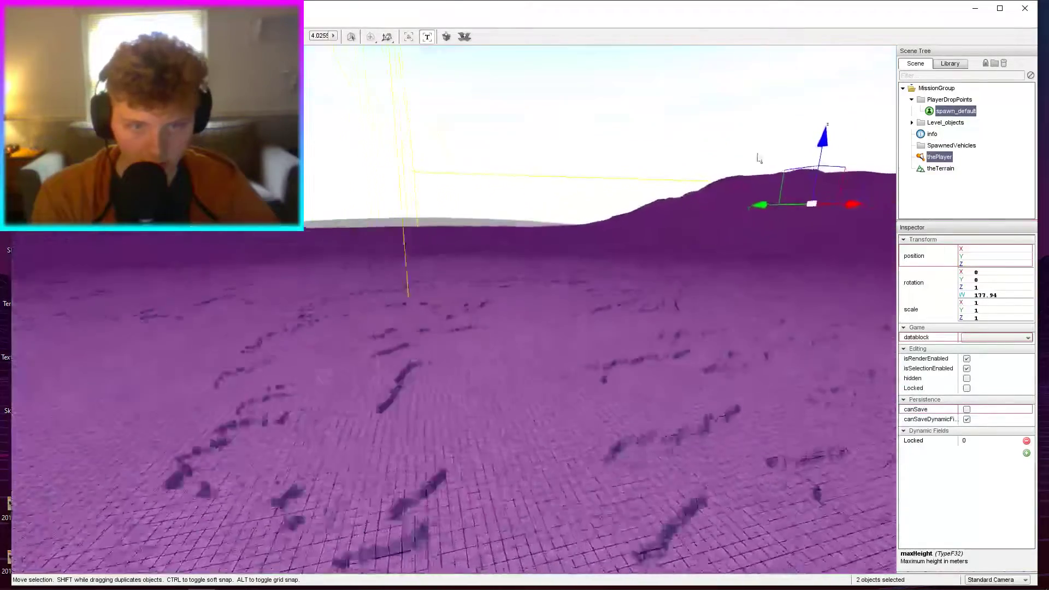
mouse_move(815, 159)
mouse_down()
mouse_move(818, 125)
mouse_move(817, 141)
mouse_up()
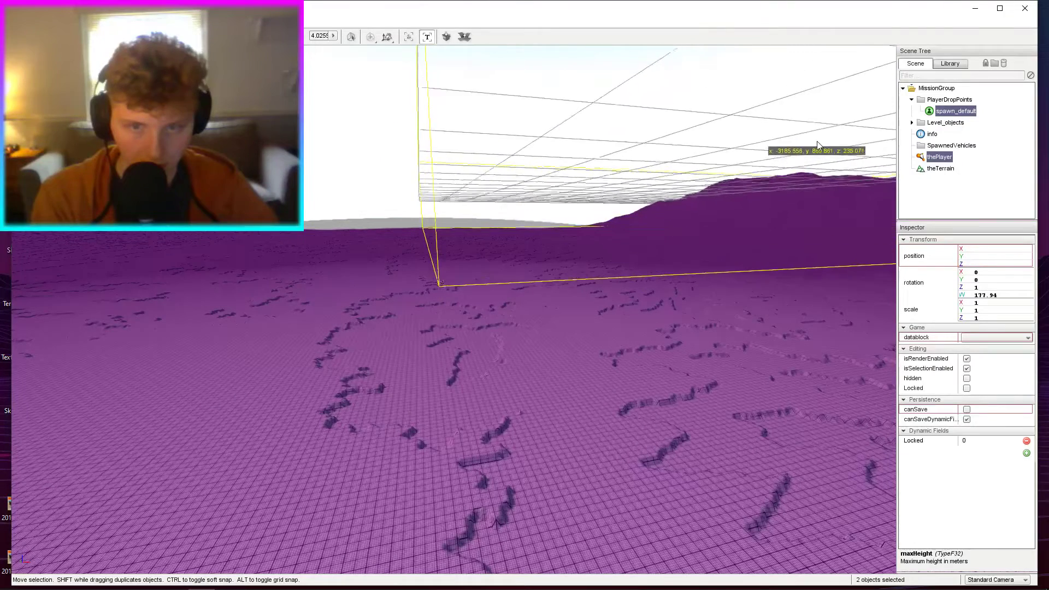
click(818, 142)
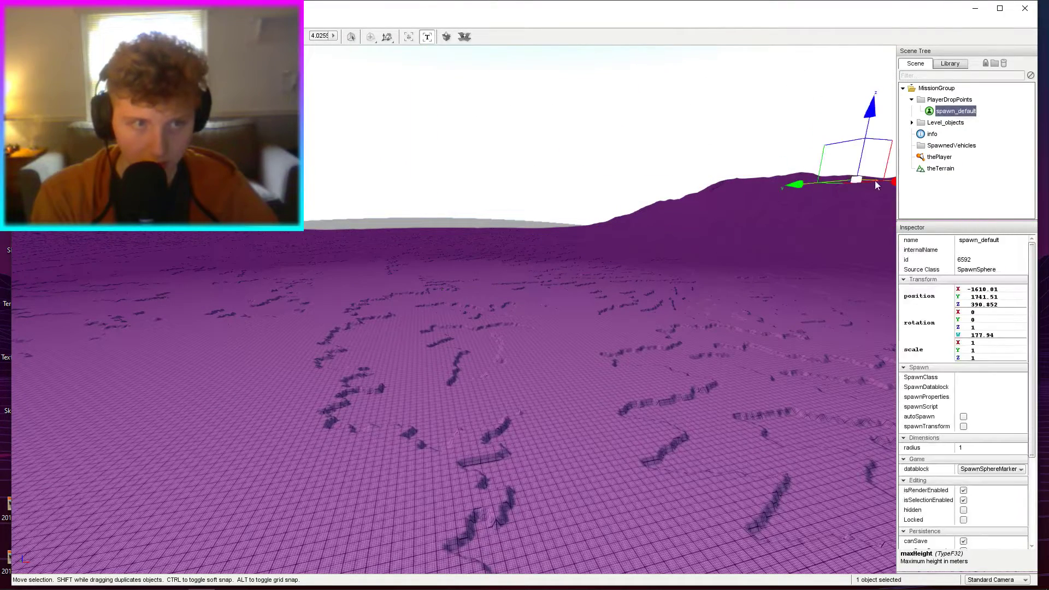
Move spawn_default over the terrain to about X -4918, Y 188, Z 115.
drag(887, 181, 364, 122)
right_drag(484, 214, 688, 230)
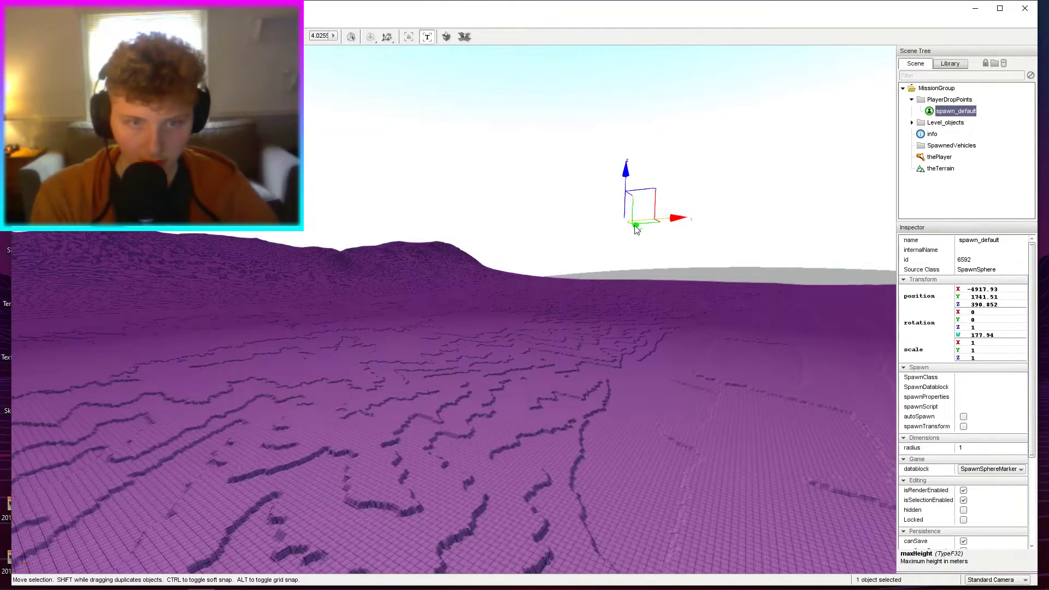
drag(638, 231, 346, 94)
drag(359, 188, 375, 245)
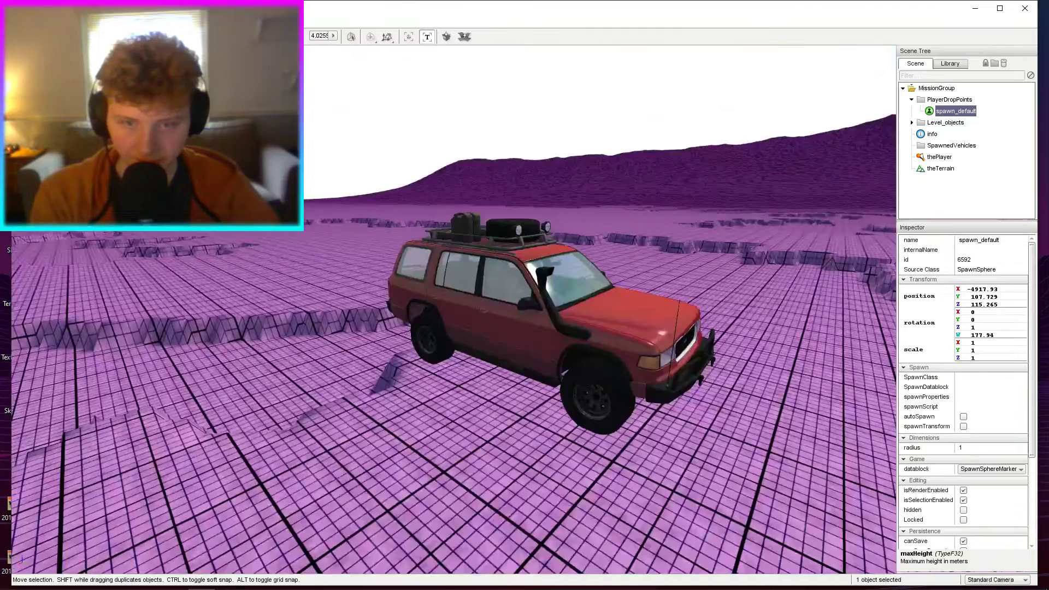
Bring spawn_default closer to the terrain surface, at about X -4844, Y 19, Z 60.
right_drag(376, 246, 667, 216)
key(s)
drag(672, 201, 521, 193)
drag(525, 258, 525, 269)
key(a)
right_drag(525, 268, 606, 282)
drag(642, 253, 869, 268)
key(d)
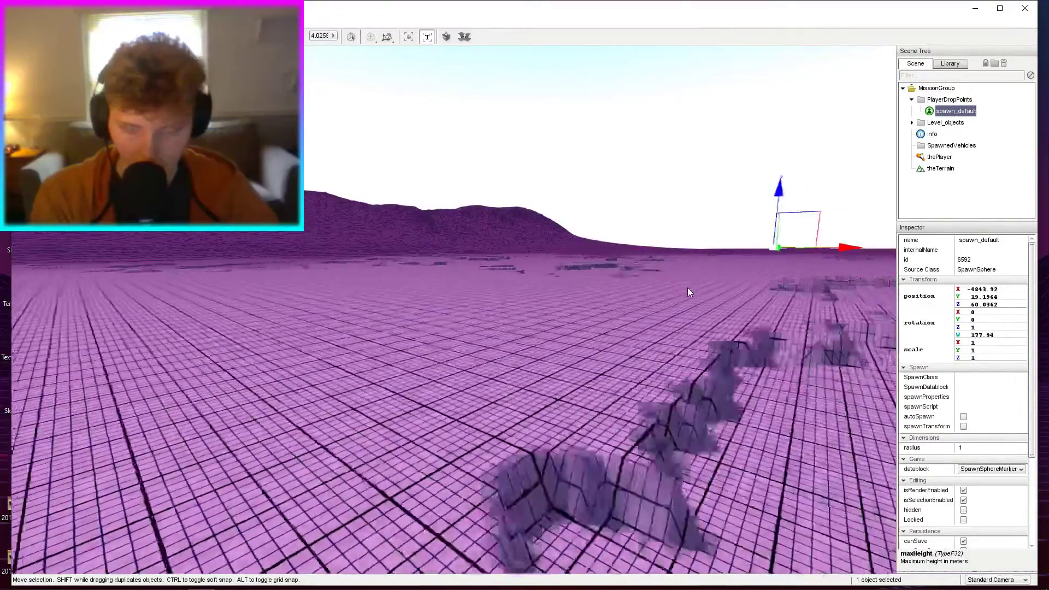
Fine-tune the horizontal and vertical position of spawn_default relative to the terrain surface, and deselect it.
right_drag(687, 285, 735, 280)
drag(430, 262, 800, 265)
key(d)
right_drag(800, 265, 805, 333)
key(w)
key(a)
drag(598, 313, 611, 286)
key(w)
right_drag(611, 286, 660, 247)
key(s)
key(w)
click(679, 277)
key(w)
key(s)
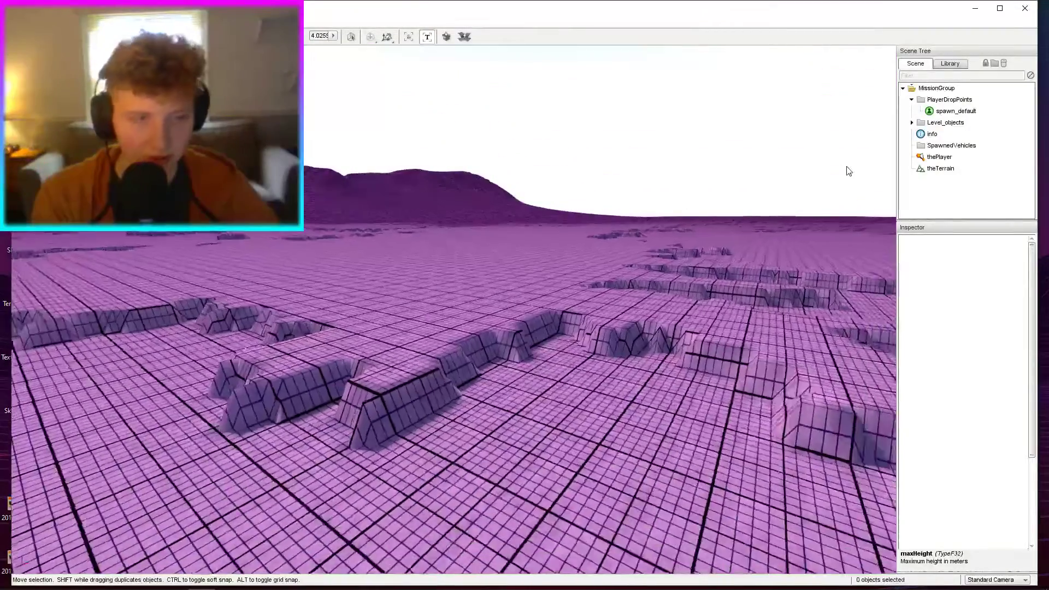
Switch to World Machine by clearing away the level editor, the blank grey window and the paint.net window.
click(974, 7)
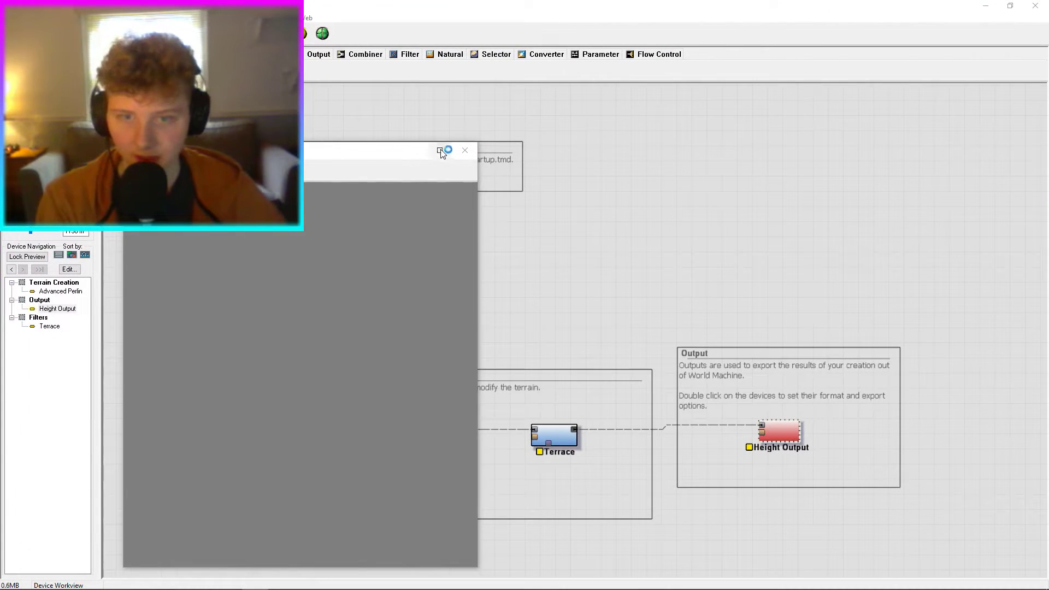
drag(379, 149, 492, 172)
click(580, 170)
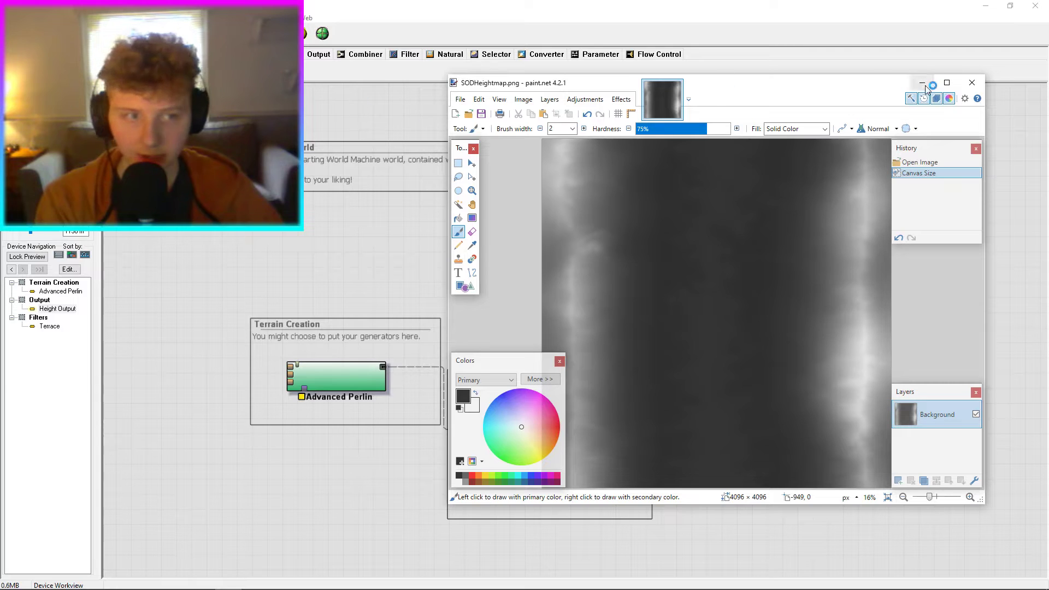
click(972, 83)
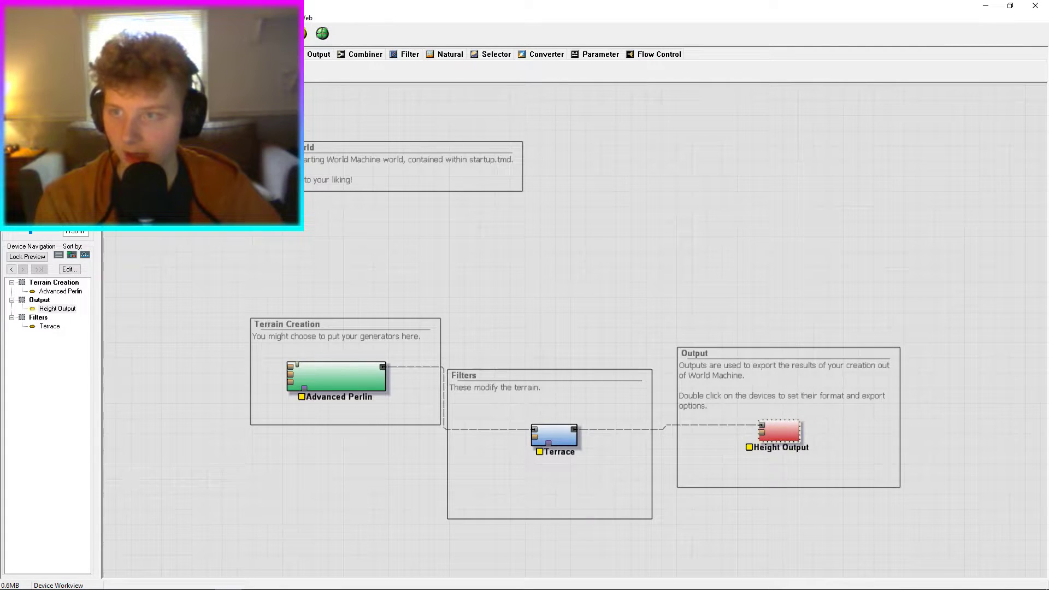
Open the StraightOfDeath project from the World Machine Documents folder inside Documents.
key(ctrl+o)
click(515, 184)
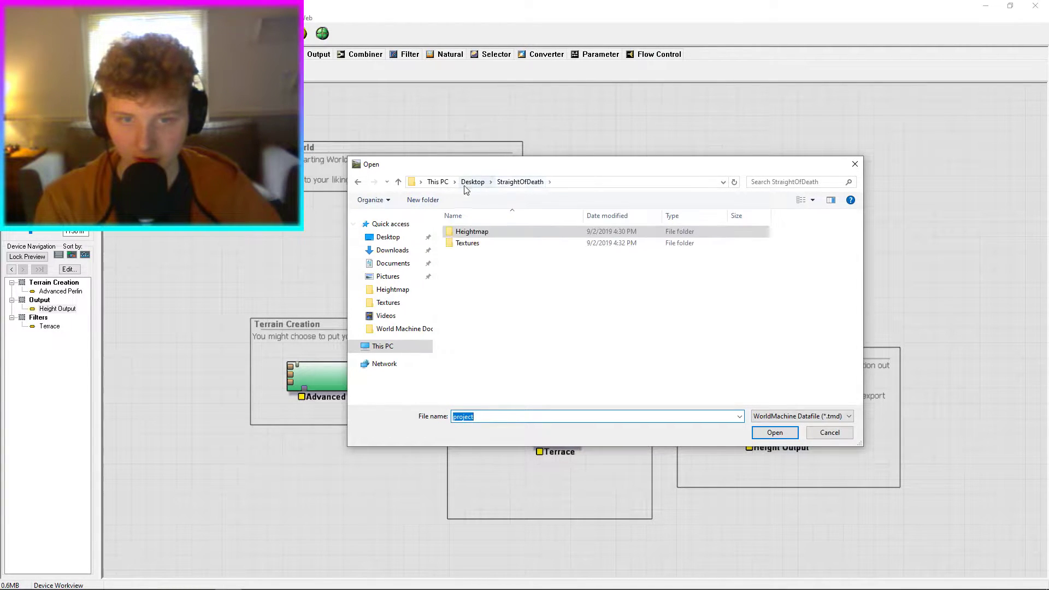
click(390, 237)
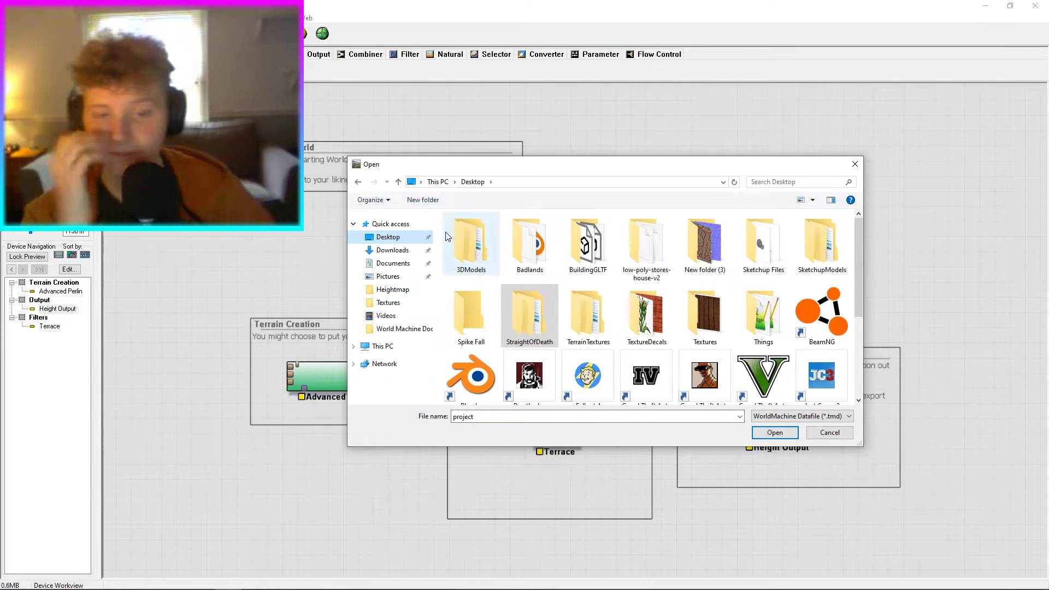
click(393, 263)
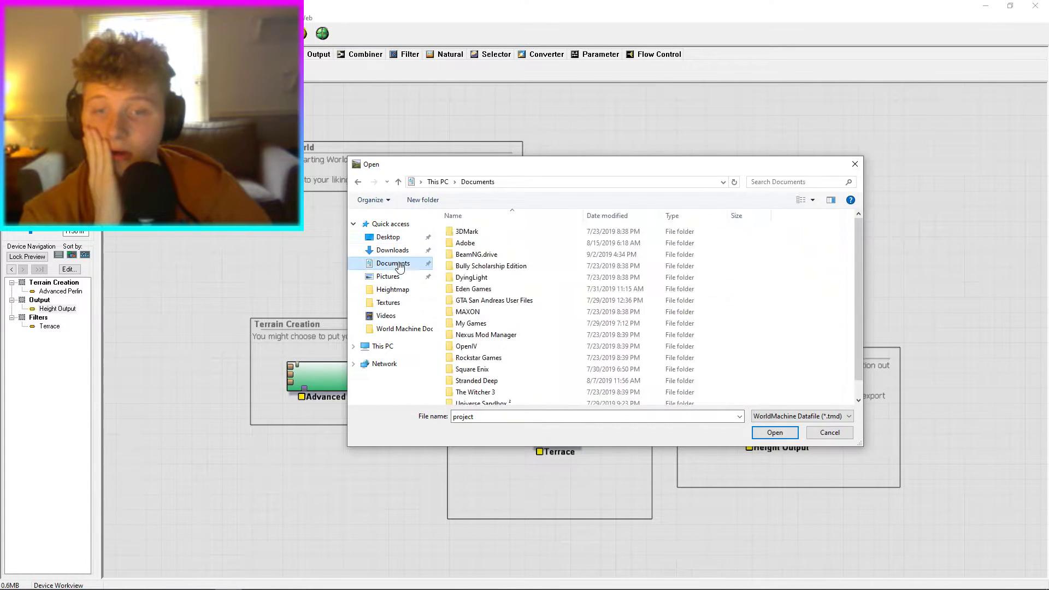
key(w)
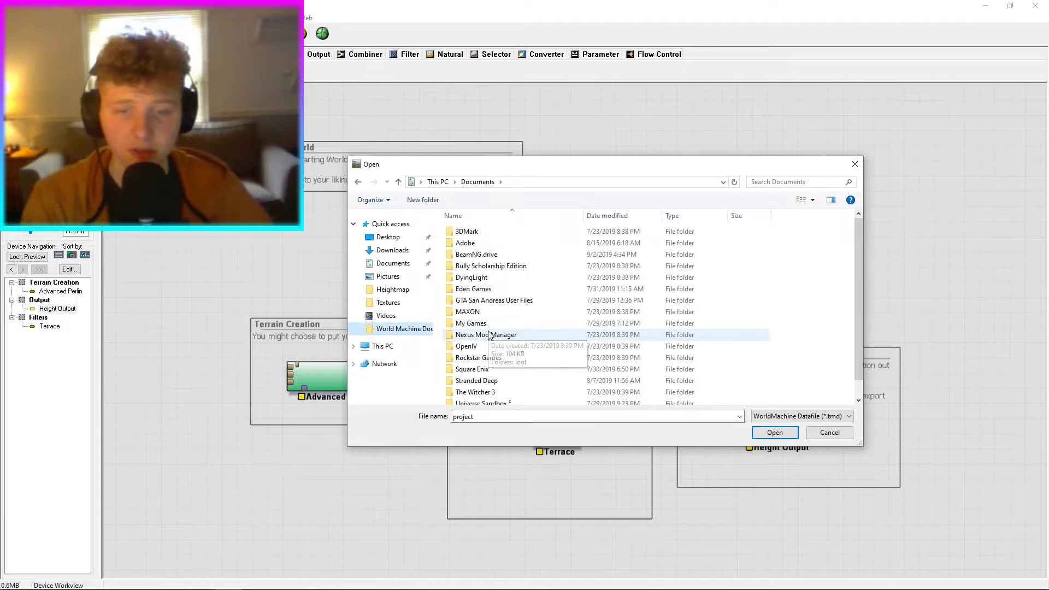
click(490, 335)
key(w)
double_click(486, 399)
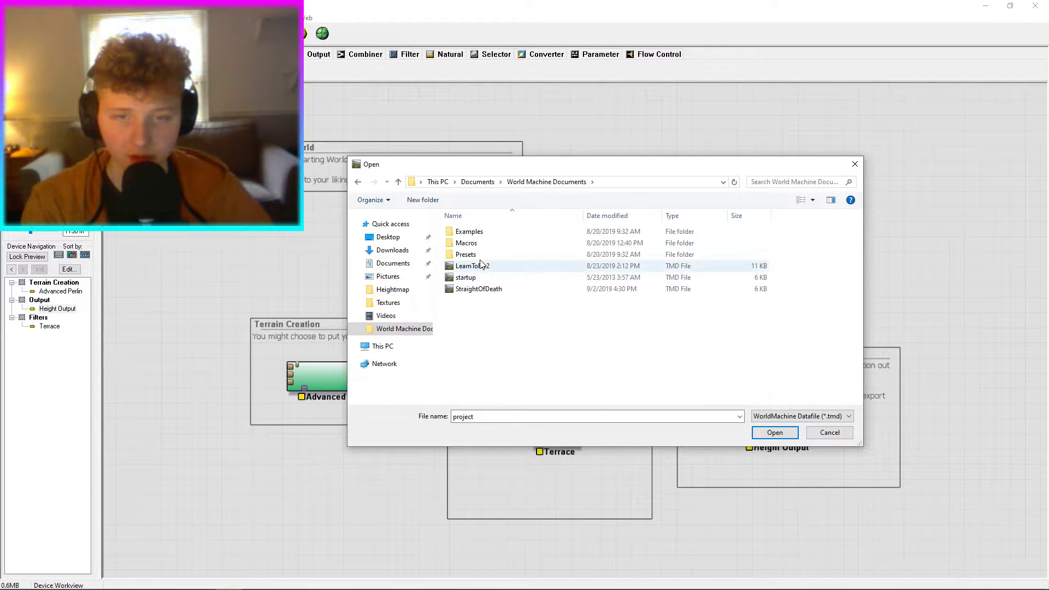
double_click(491, 289)
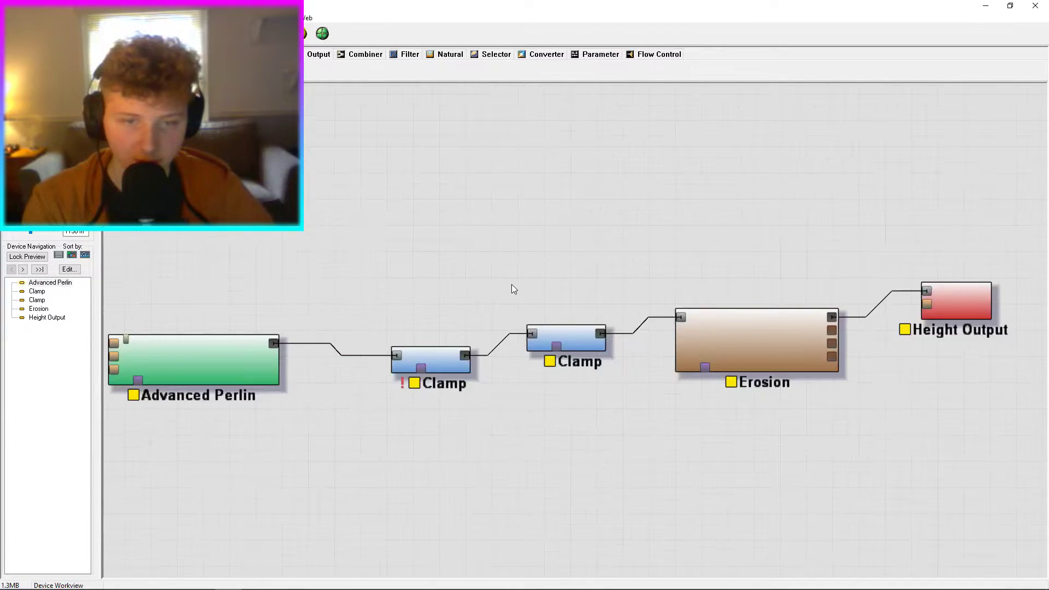
Set the project's normal build resolution to 2048 x 2048 for the Main Extents.
click(765, 314)
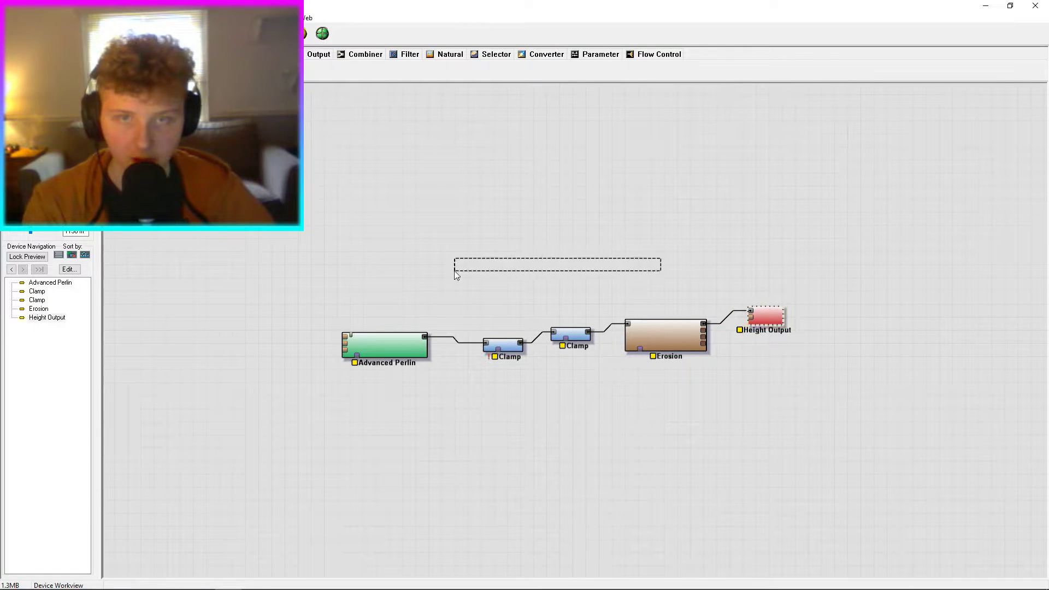
middle_drag(652, 284, 493, 310)
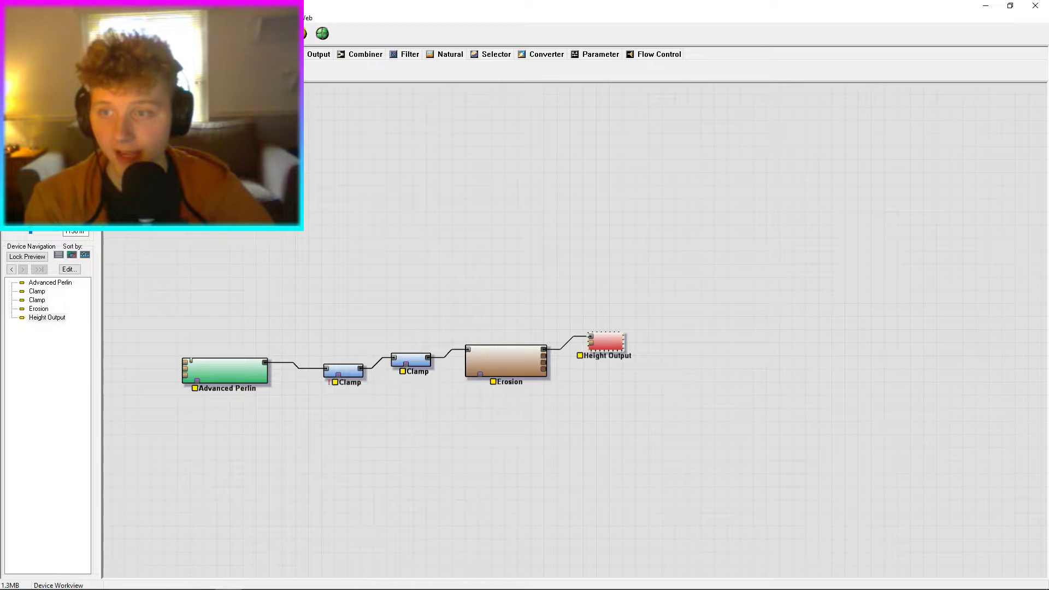
click(262, 33)
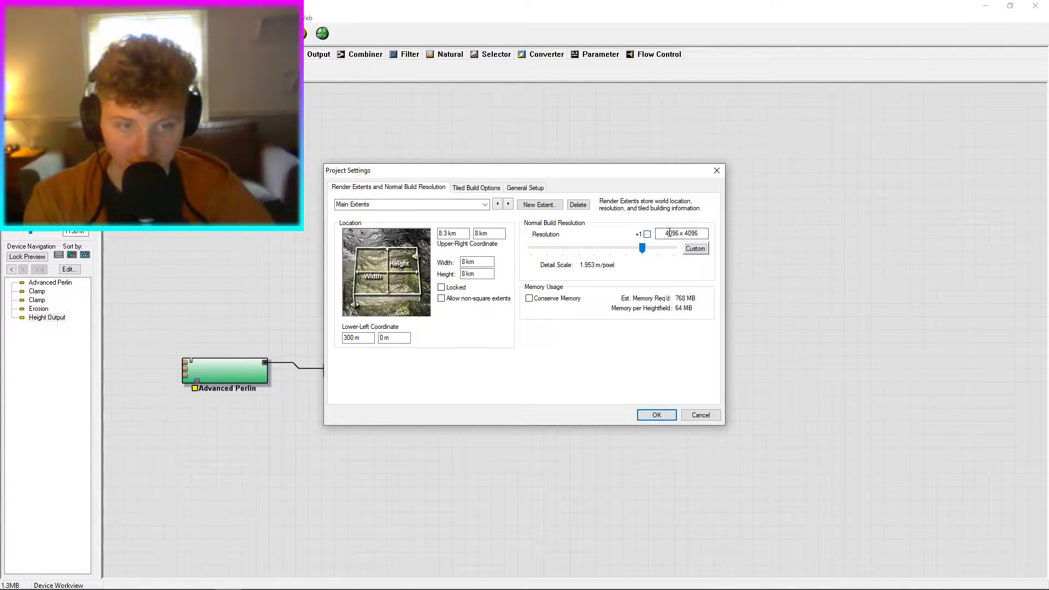
click(657, 415)
Check the file name and format settings of the Height Output device without changing them.
scroll(569, 237, up, 2)
scroll(587, 314, down, 1)
drag(548, 271, 355, 235)
double_click(440, 316)
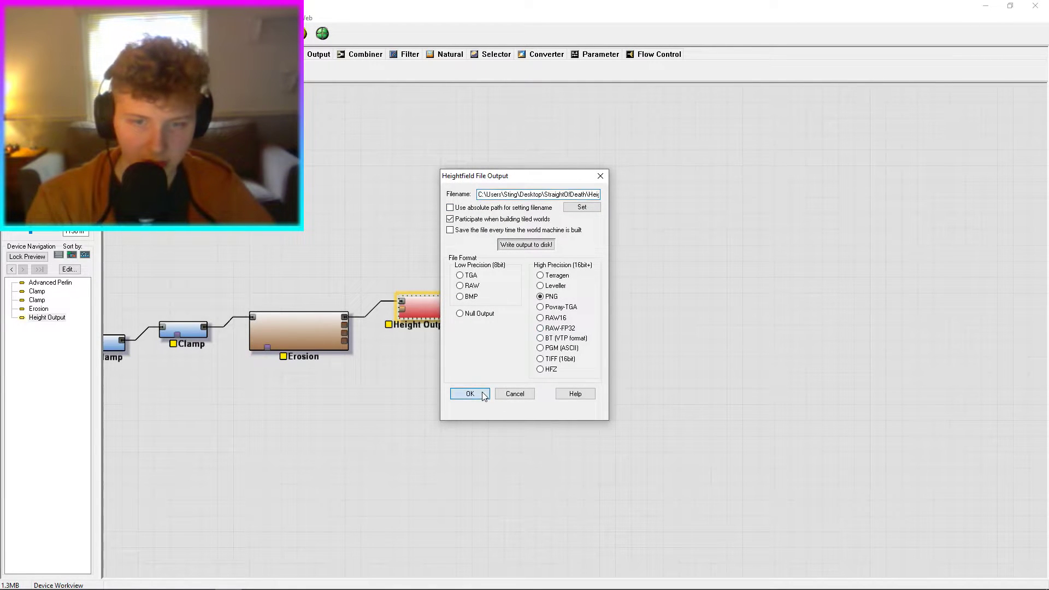
click(515, 394)
middle_drag(416, 332, 566, 329)
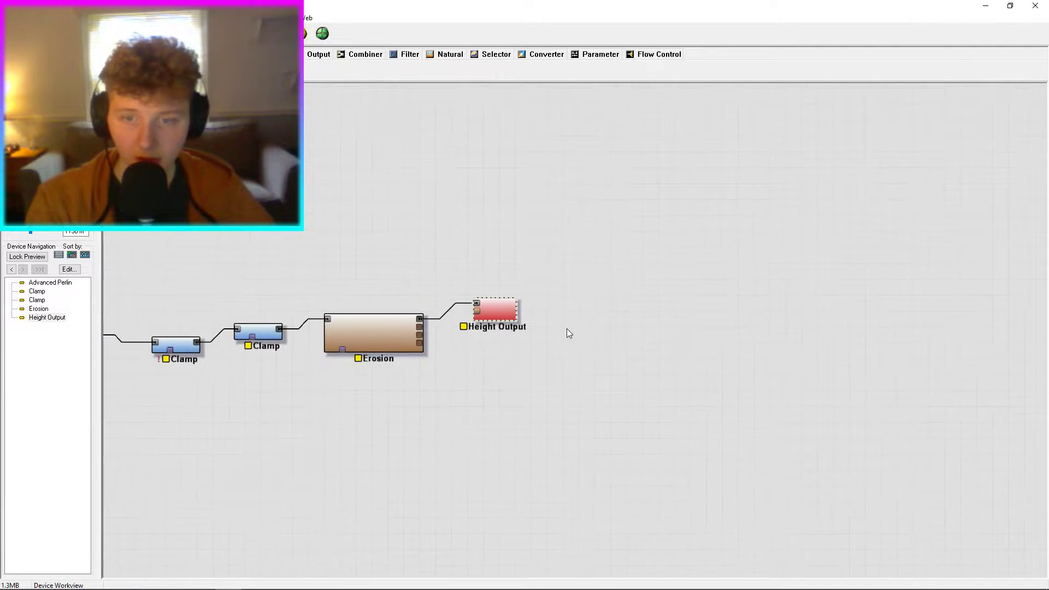
drag(367, 287, 358, 287)
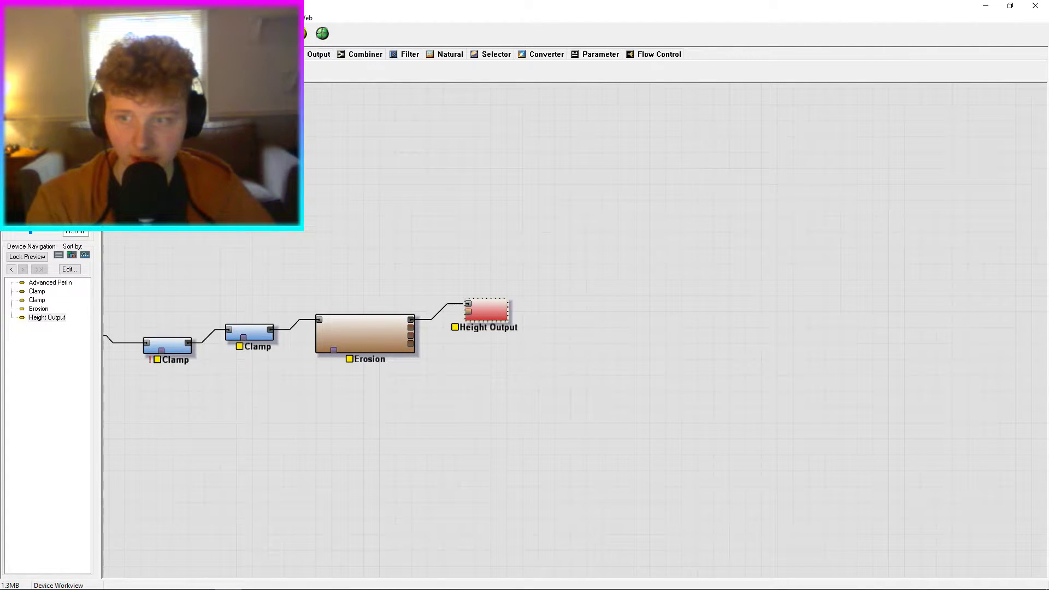
Switch to the BeamNG.drive level editor and fly over the imported terrain to examine its stepped slopes and flat ground.
click(993, 8)
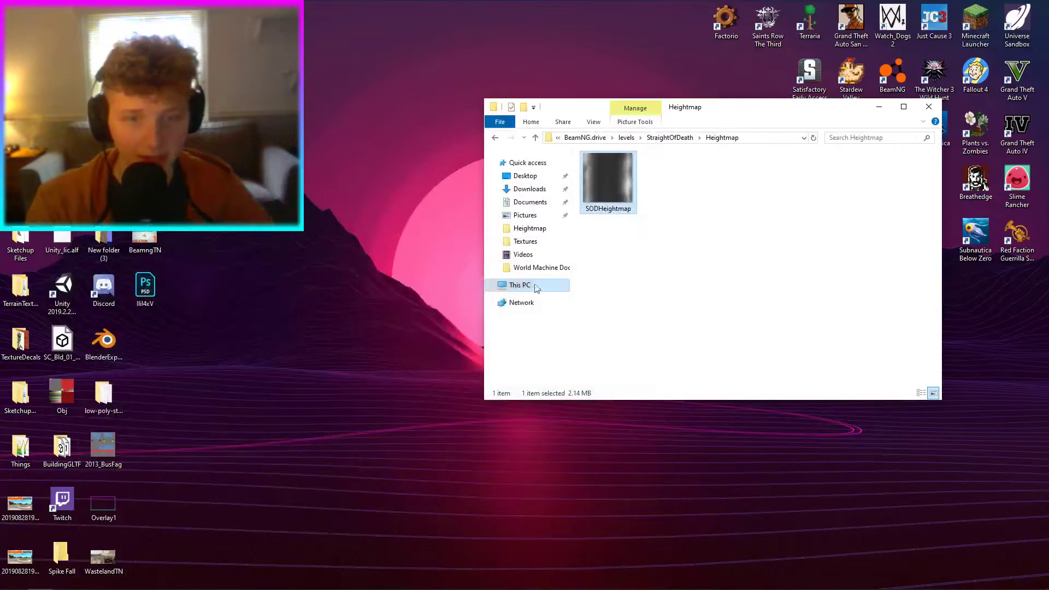
click(228, 579)
key(w)
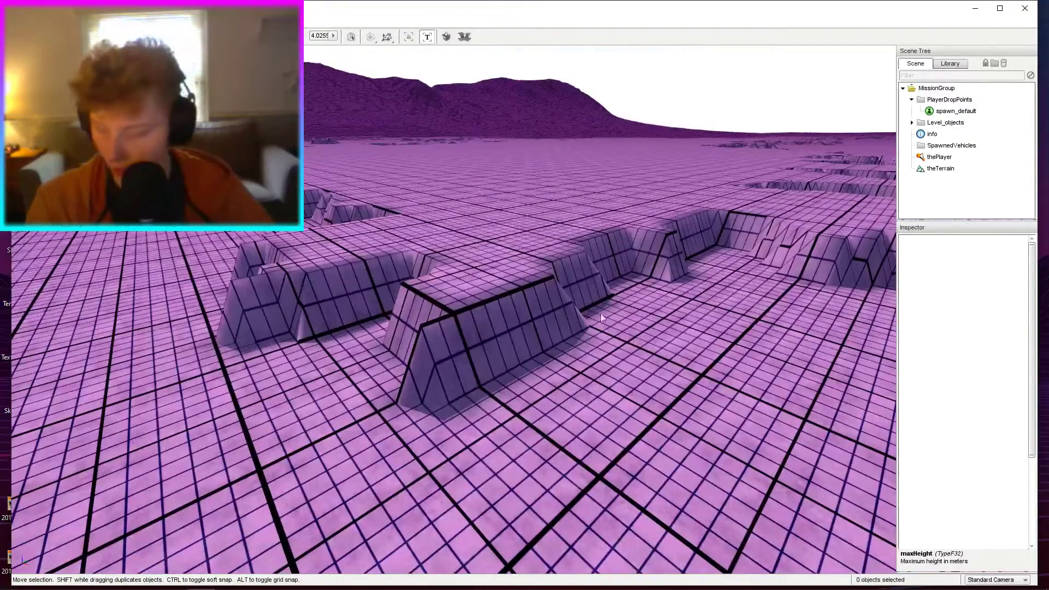
key(s)
right_drag(453, 309, 383, 268)
key(w)
right_drag(515, 157, 453, 248)
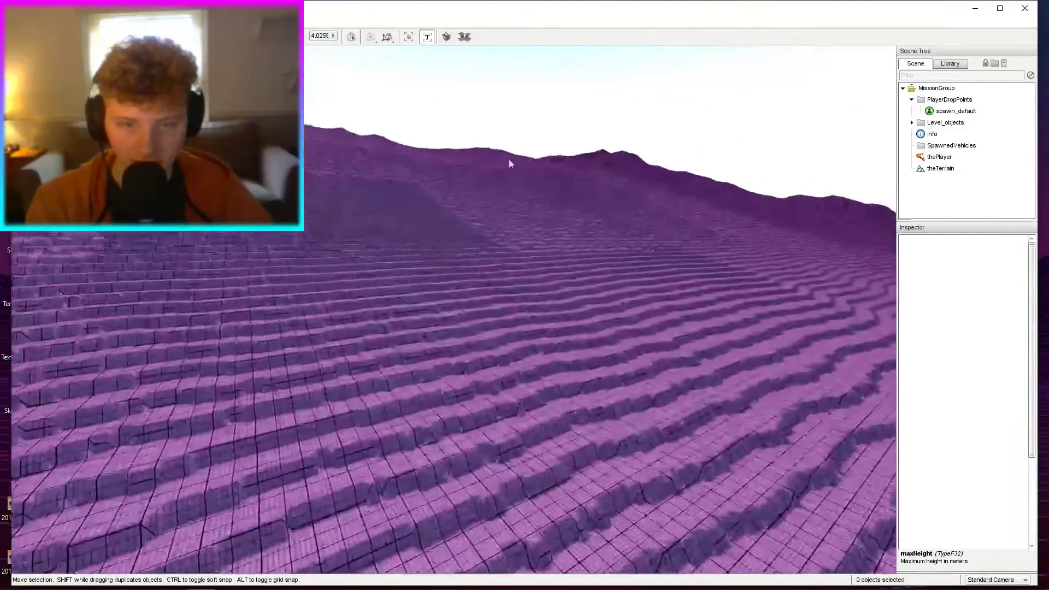
right_drag(627, 468, 711, 471)
key(s)
key(s)
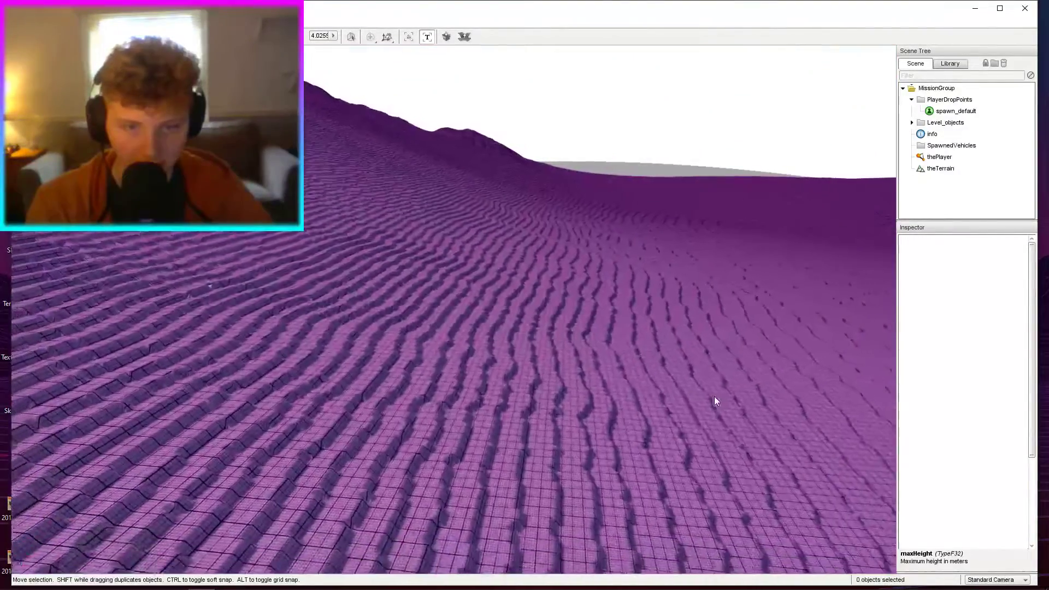
key(d)
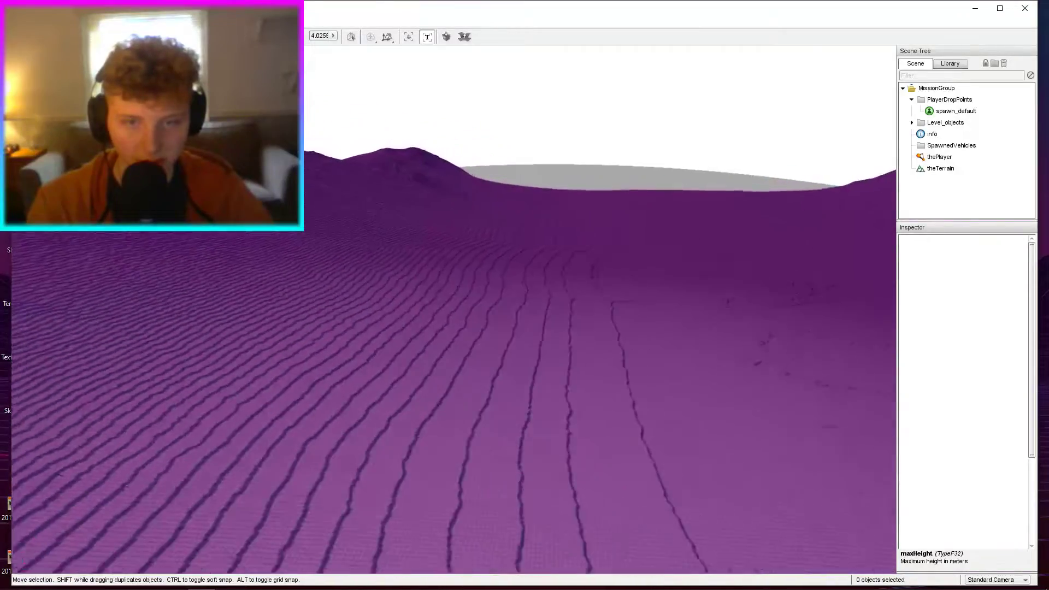
right_drag(689, 384, 760, 361)
Delete theTerrain from the level and bring the vehicle to the camera position.
click(931, 169)
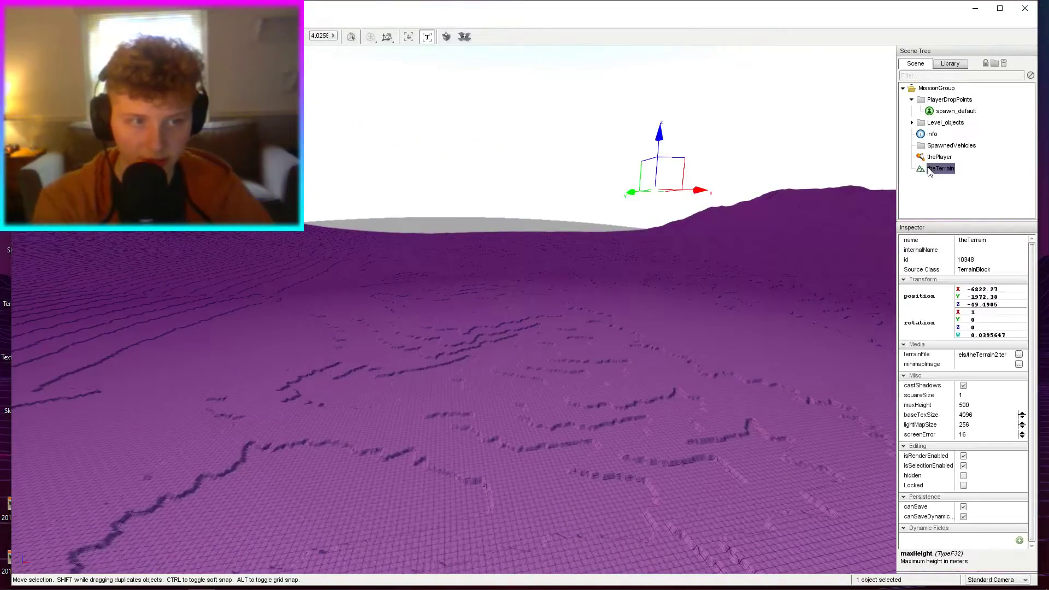
key(Delete)
key(F7)
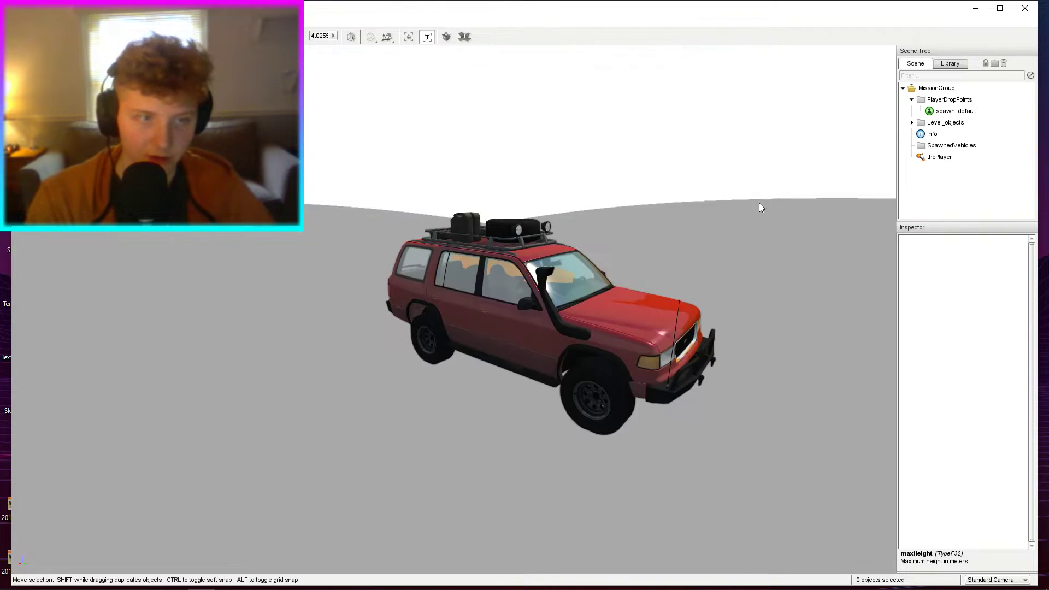
right_drag(759, 202, 737, 230)
key(s)
right_drag(618, 211, 601, 214)
key(F7)
Switch to World Machine and build the StraightOfDeath world up to the Height Output.
mouse_move(184, 583)
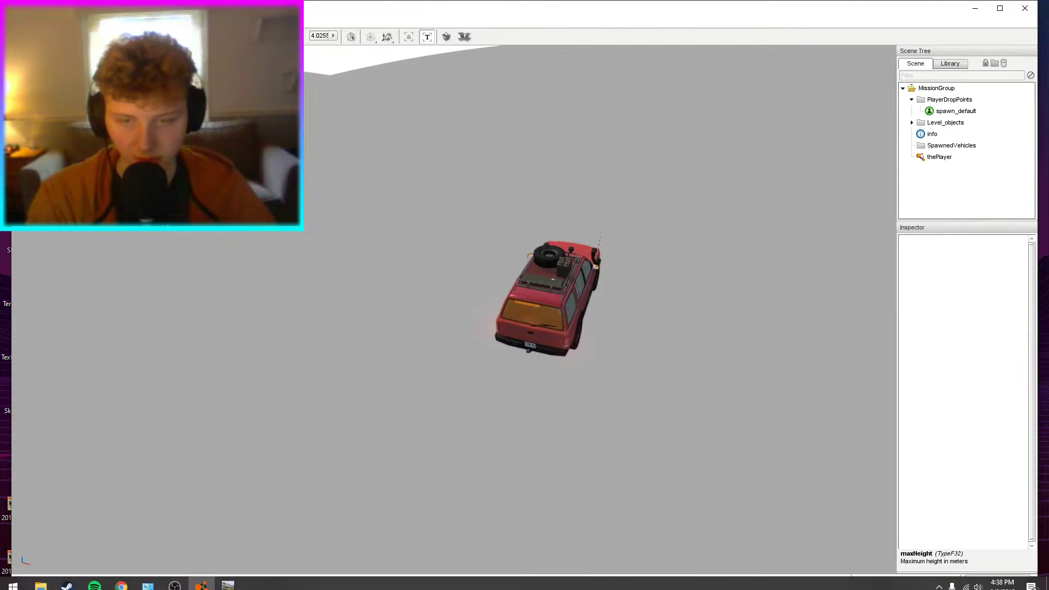
click(222, 583)
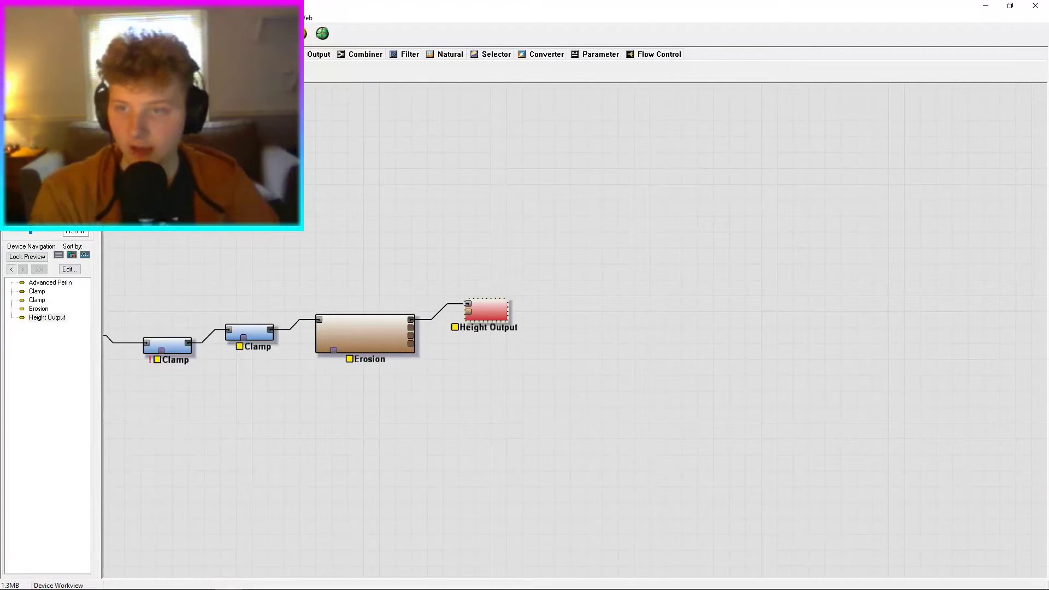
click(287, 33)
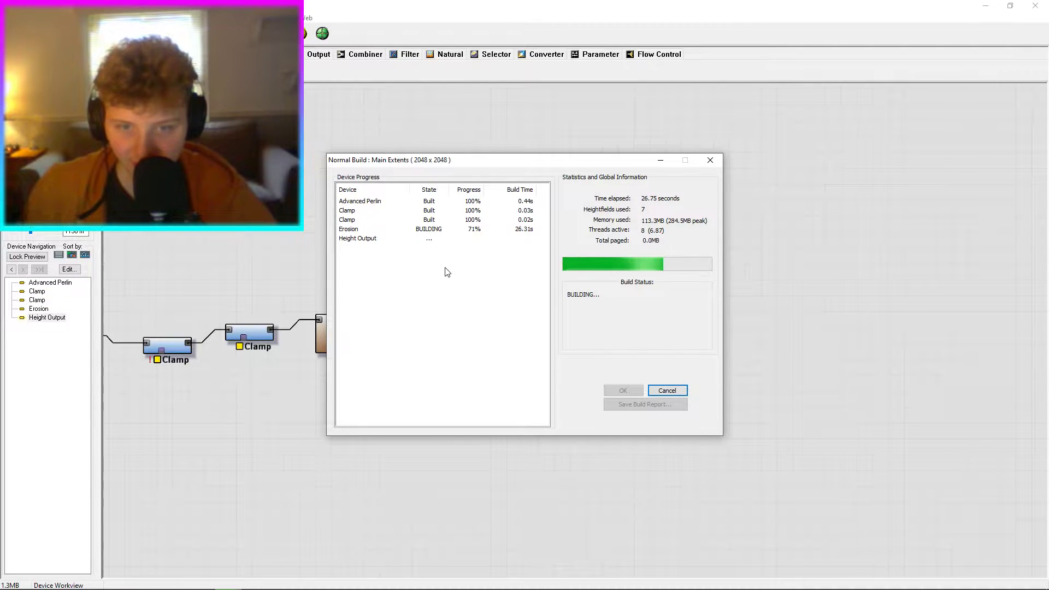
click(624, 390)
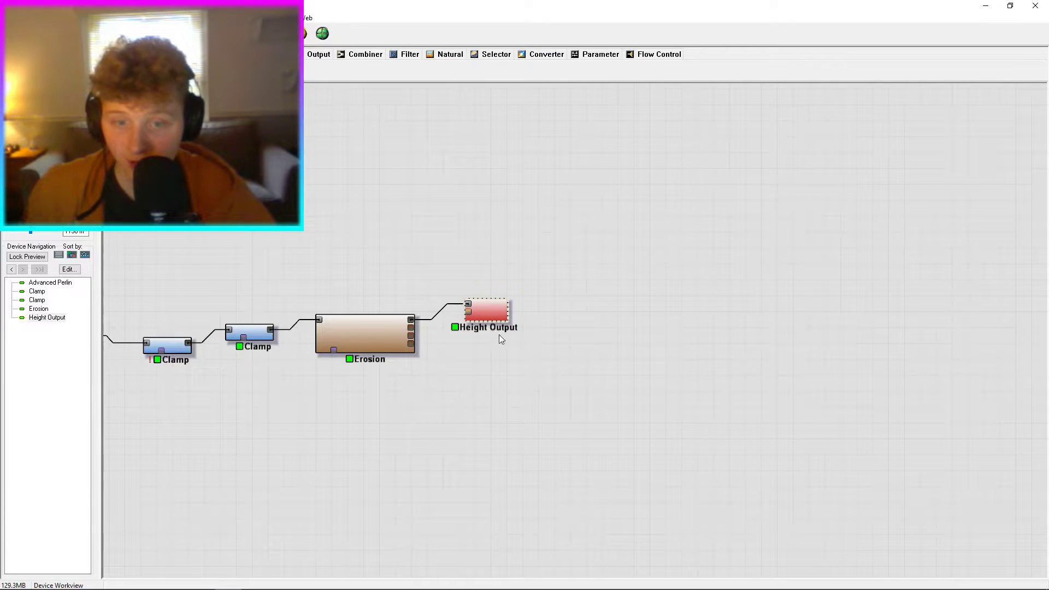
Write the Height Output to disk as SODHeightmap.png, replacing the file in the Desktop's StraightOfDeath\Heightmap folder.
double_click(500, 309)
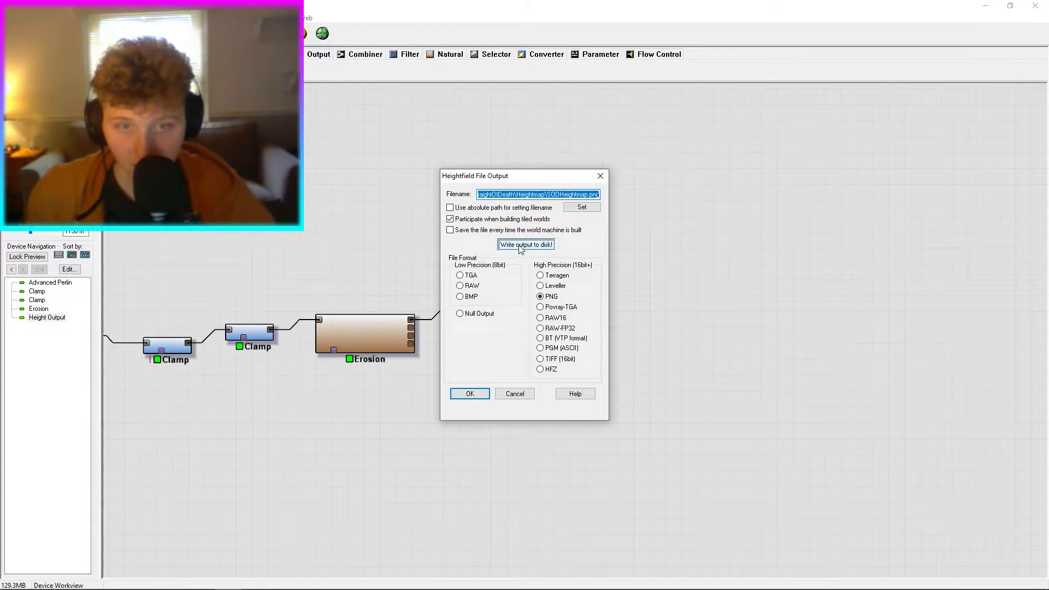
click(595, 208)
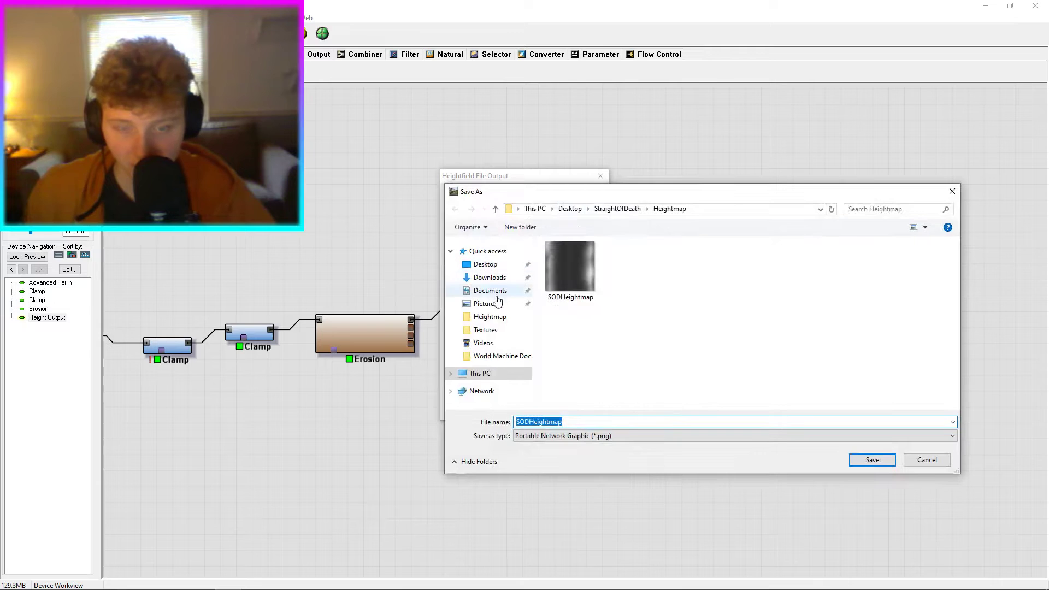
double_click(549, 278)
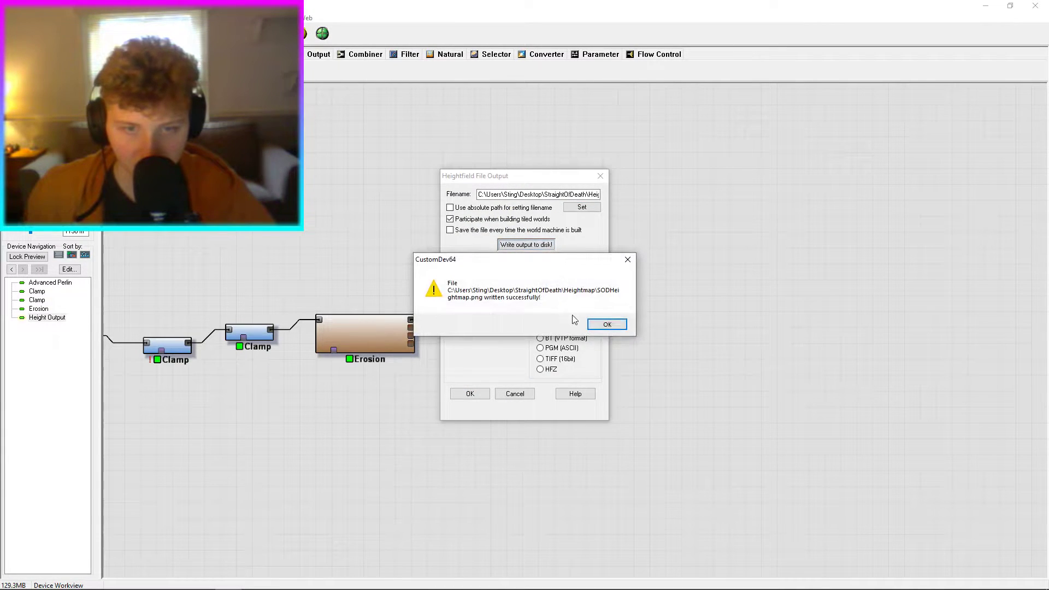
click(606, 325)
Redirect the Height Output to SODHeightmap.png in Documents\BeamNG.drive\levels\StraightOfDeath\Heightmap and write it to disk.
click(582, 207)
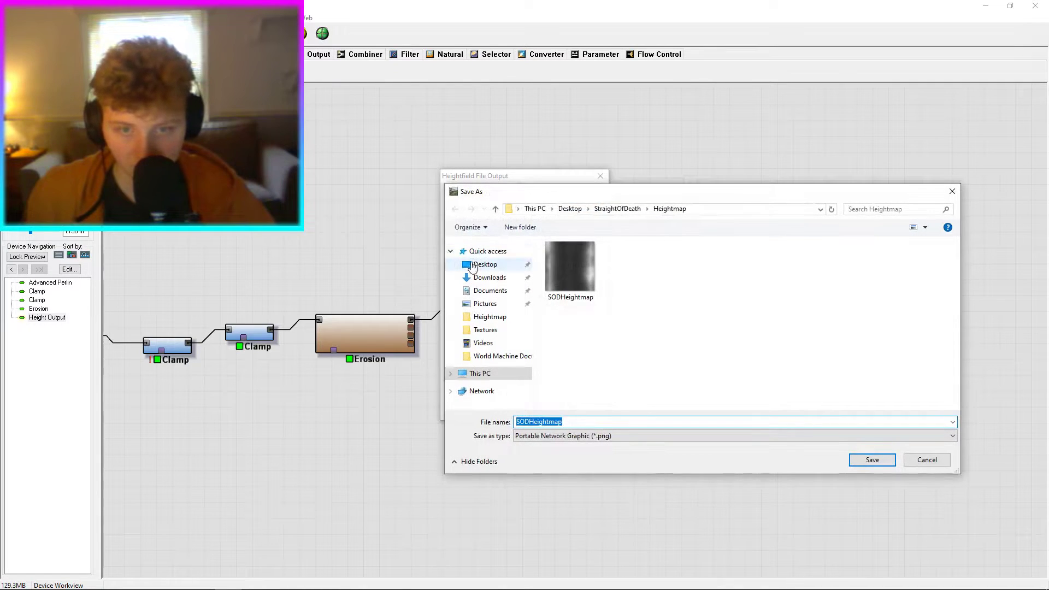
click(484, 264)
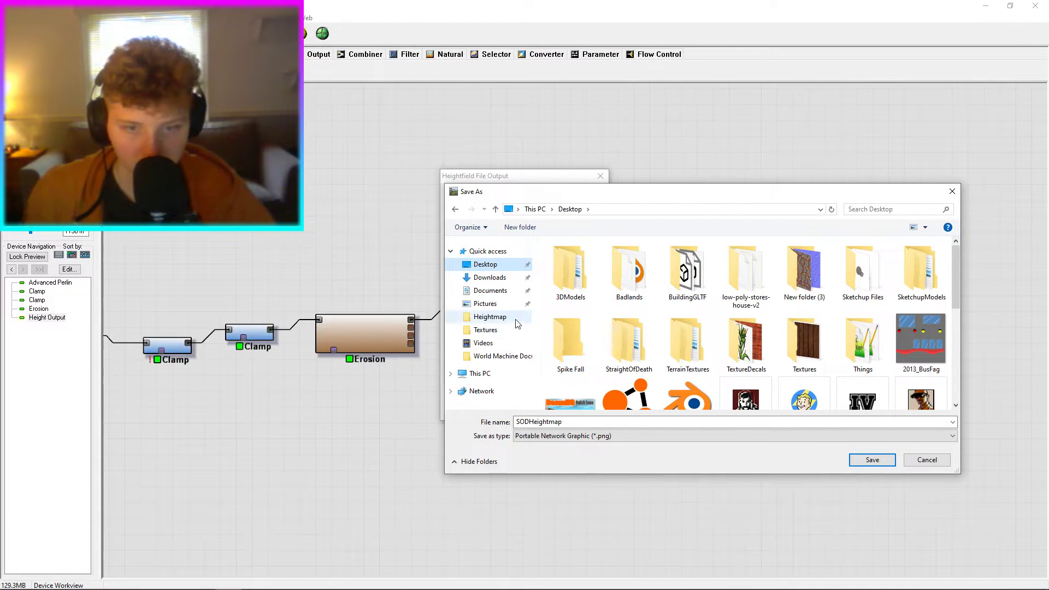
click(501, 292)
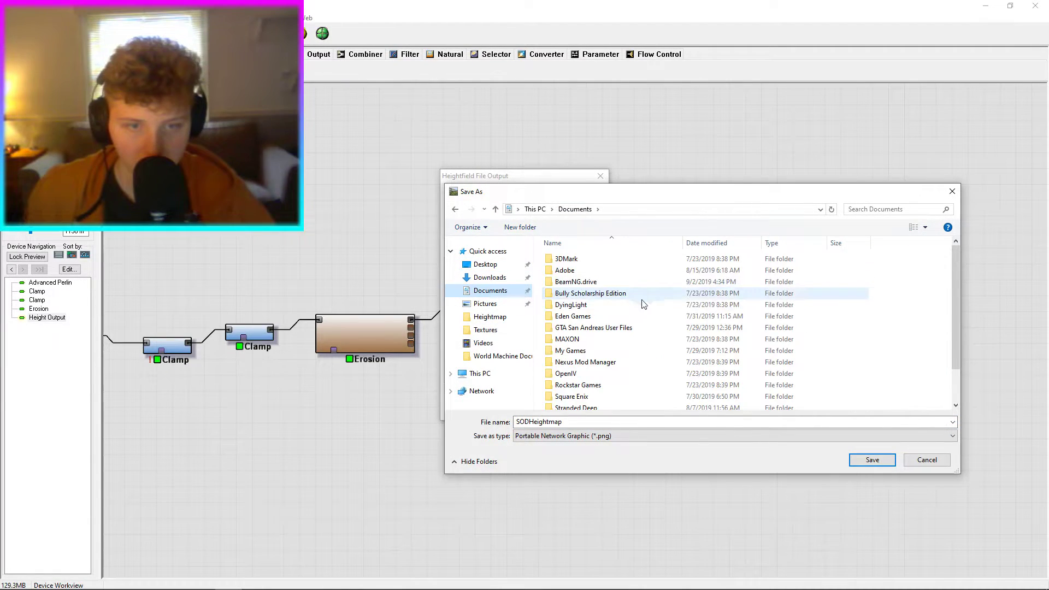
double_click(571, 281)
double_click(563, 339)
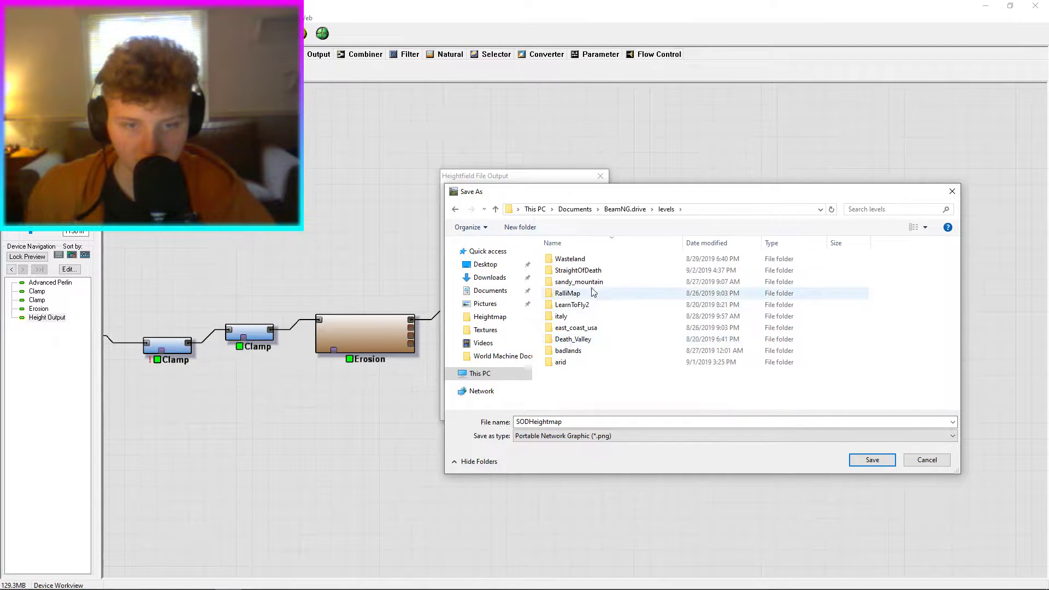
click(576, 282)
double_click(576, 271)
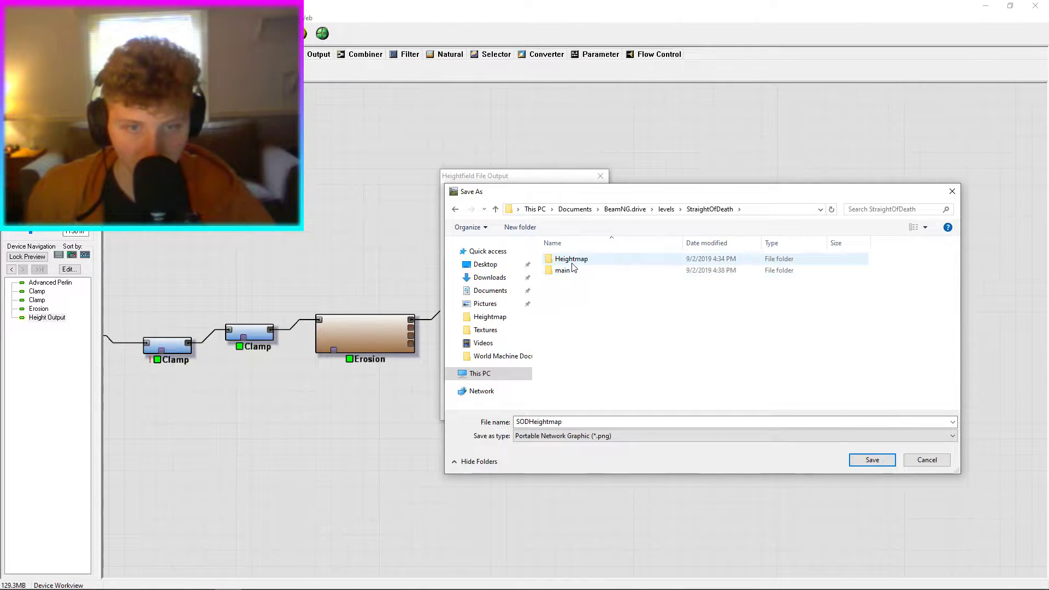
double_click(572, 261)
click(869, 459)
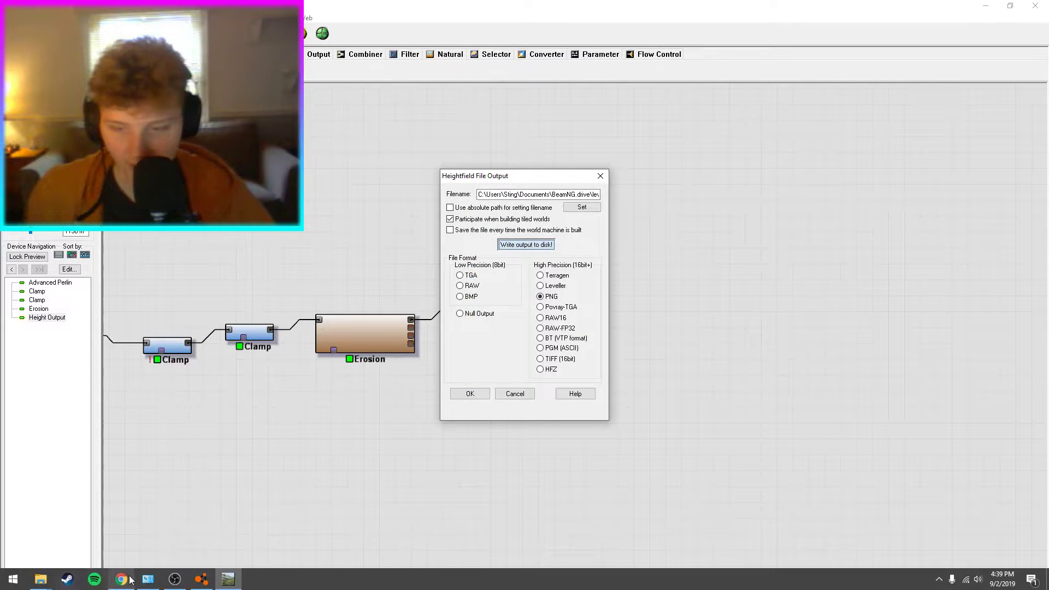
click(607, 325)
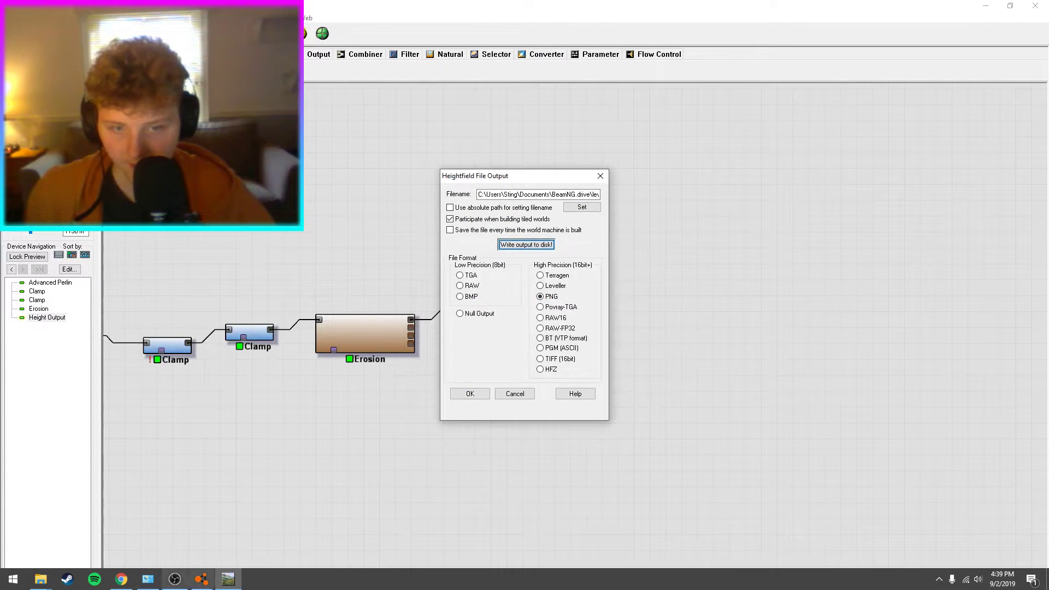
Switch to BeamNG.drive and import StraightOfDeath/Heightmap/SODHeightmap.png as theTerrain with 1 meter per pixel and a max height of 50.
click(201, 580)
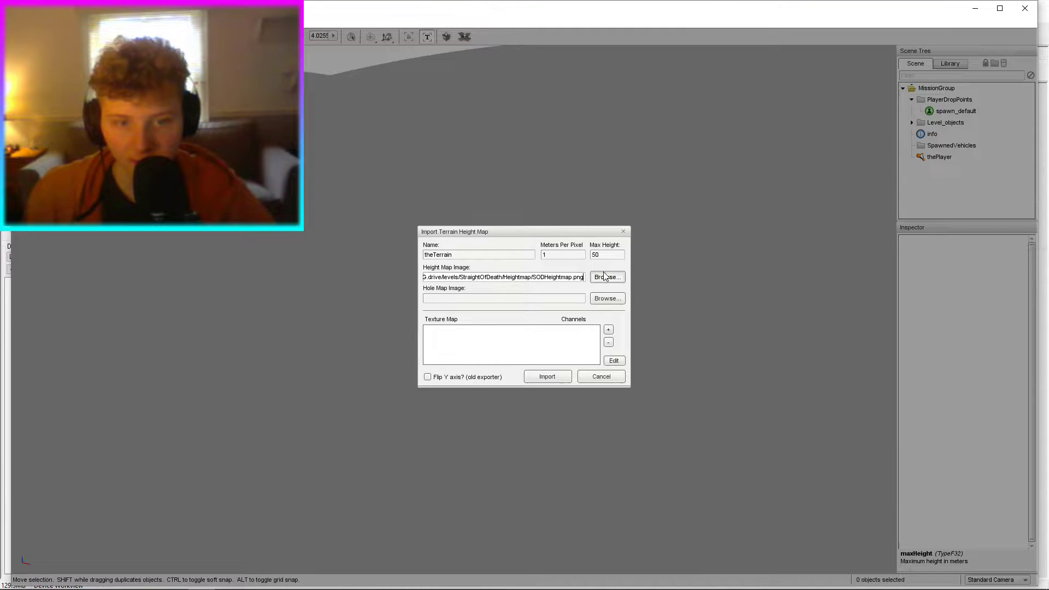
click(604, 276)
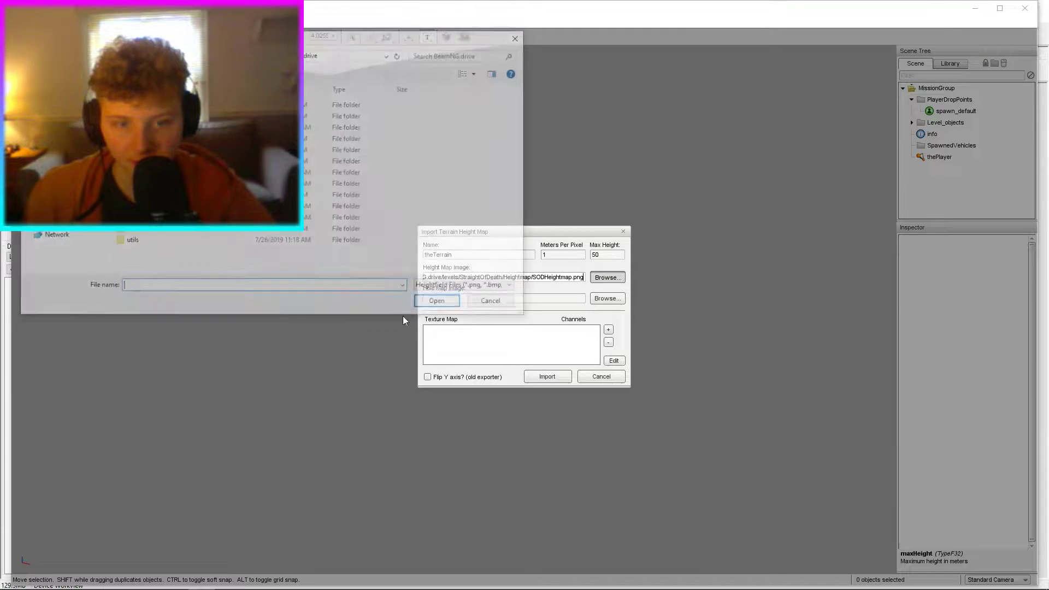
click(55, 126)
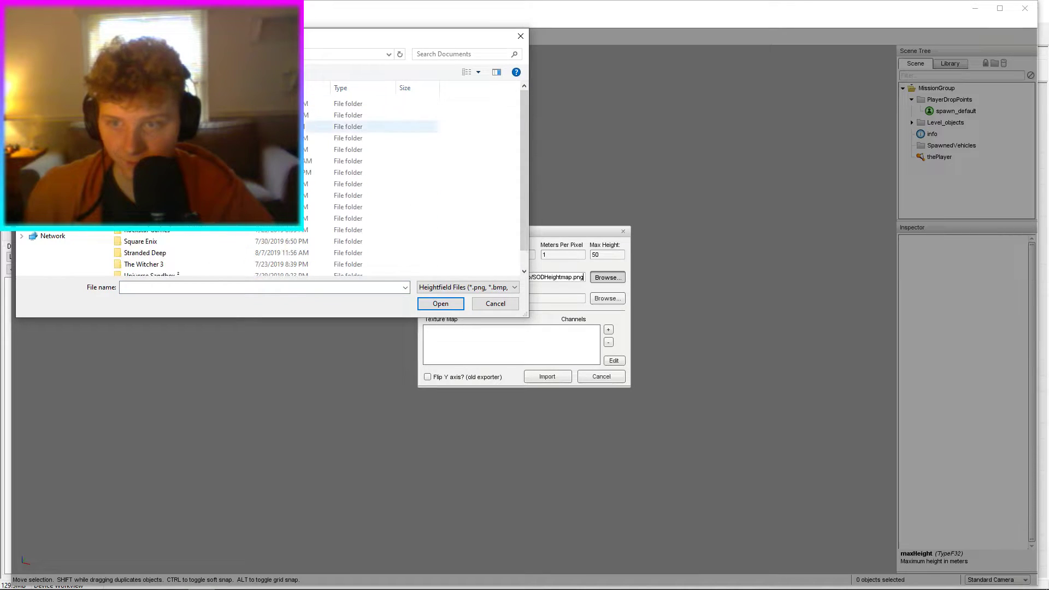
double_click(156, 126)
double_click(147, 184)
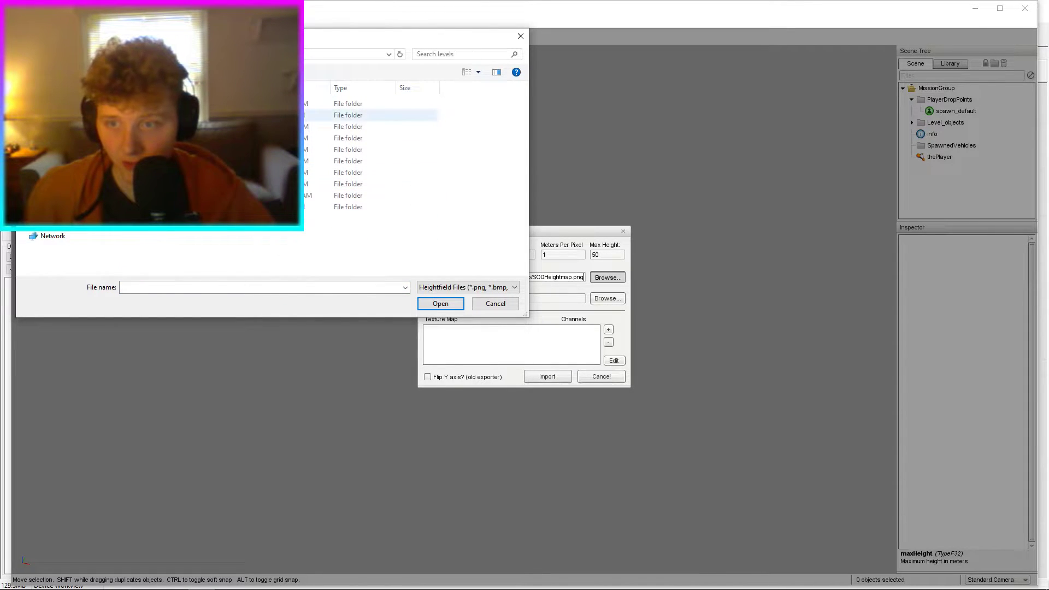
double_click(151, 103)
double_click(151, 109)
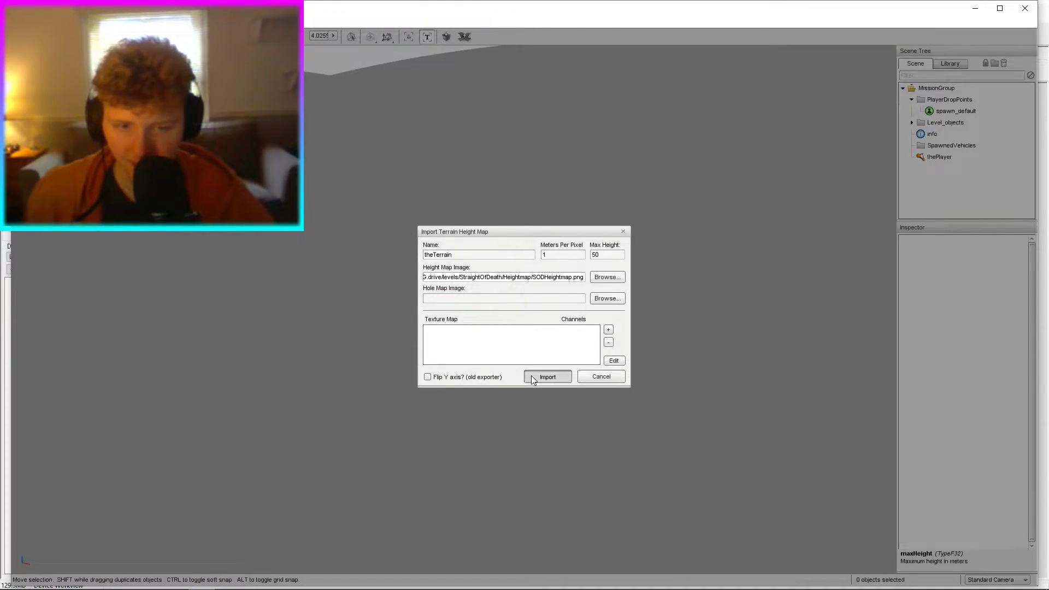
click(532, 378)
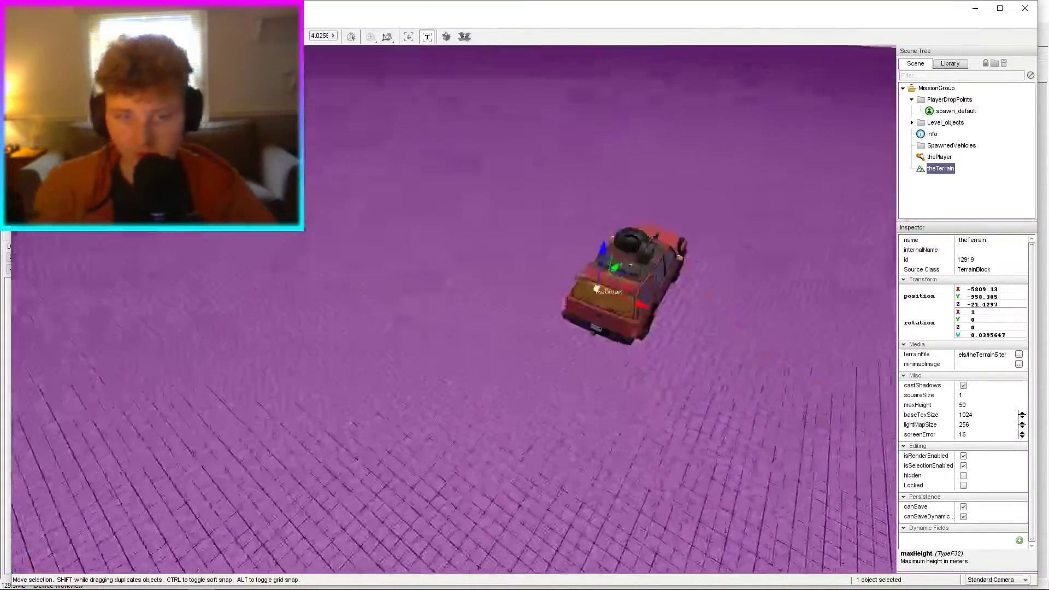
Raise theTerrain vertically to a Z position of about 31.5.
key(s)
drag(551, 271, 547, 194)
scroll(548, 198, up, 5)
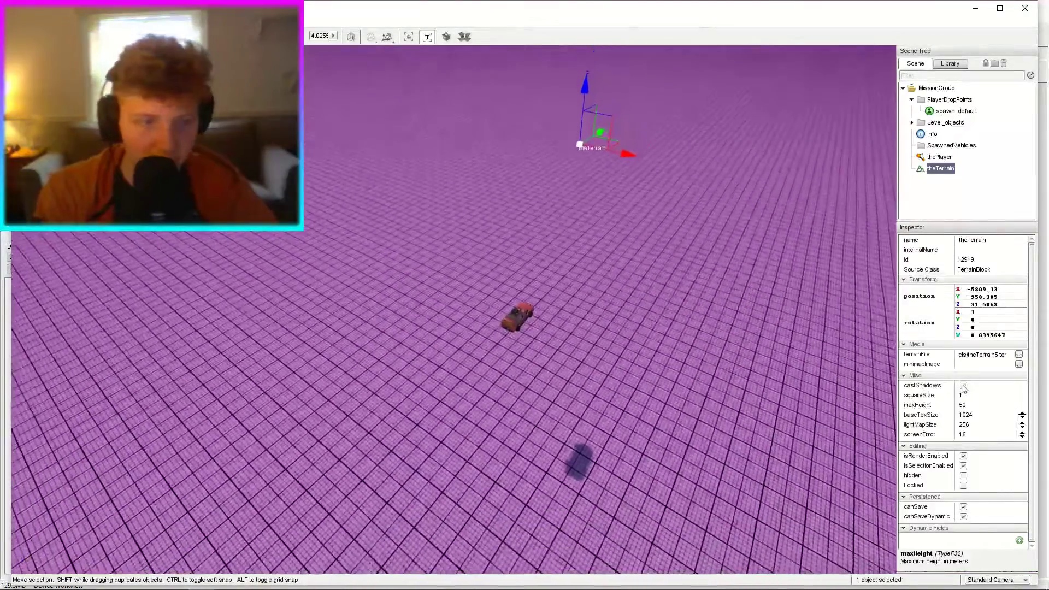
Set theTerrain's maxHeight to 300 and its baseTexSize to 2048.
text(40)
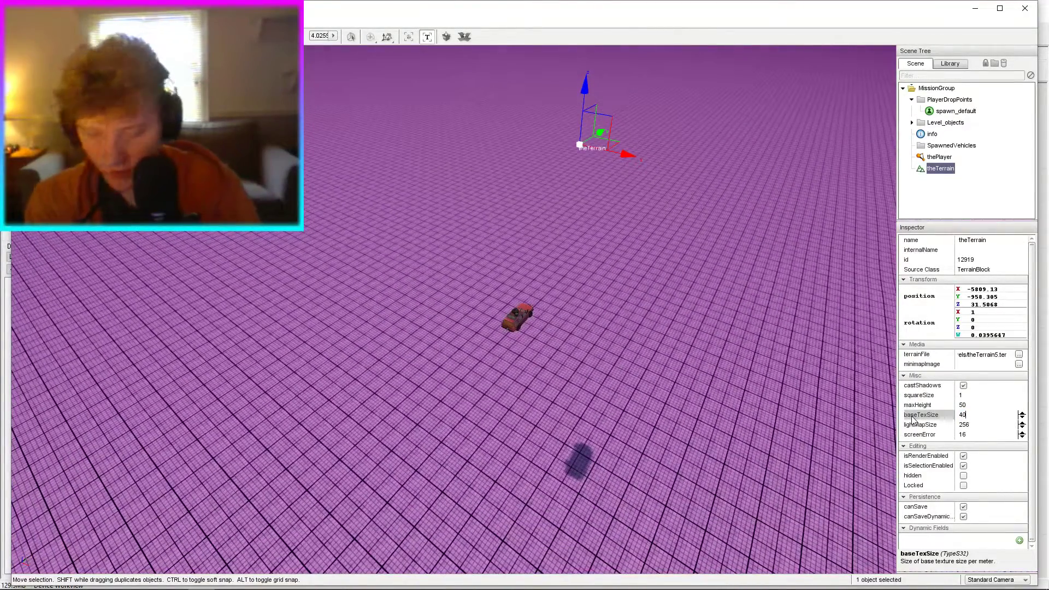
click(962, 405)
text(300)
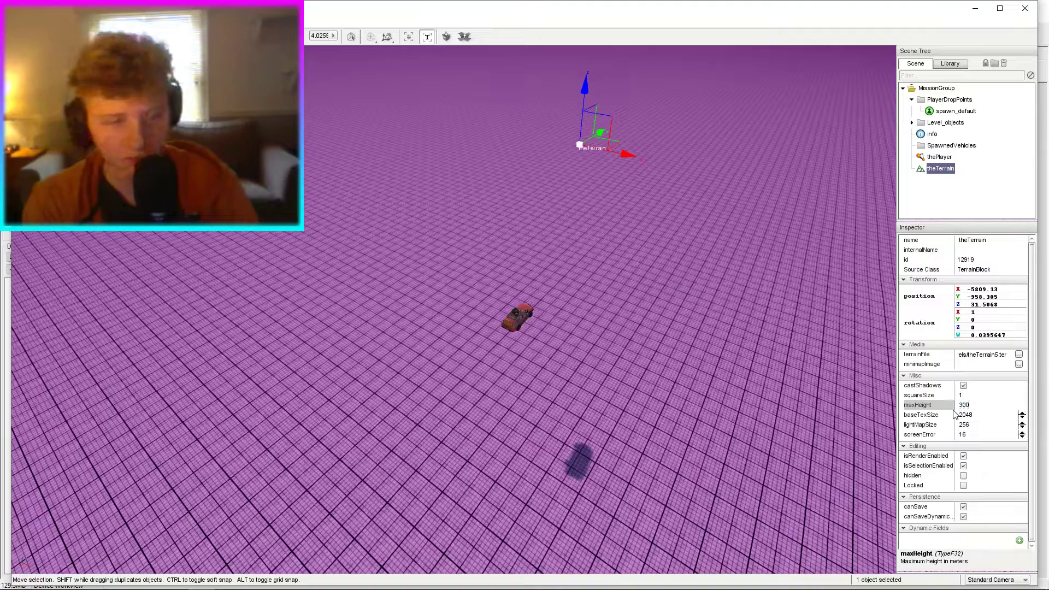
key(Return)
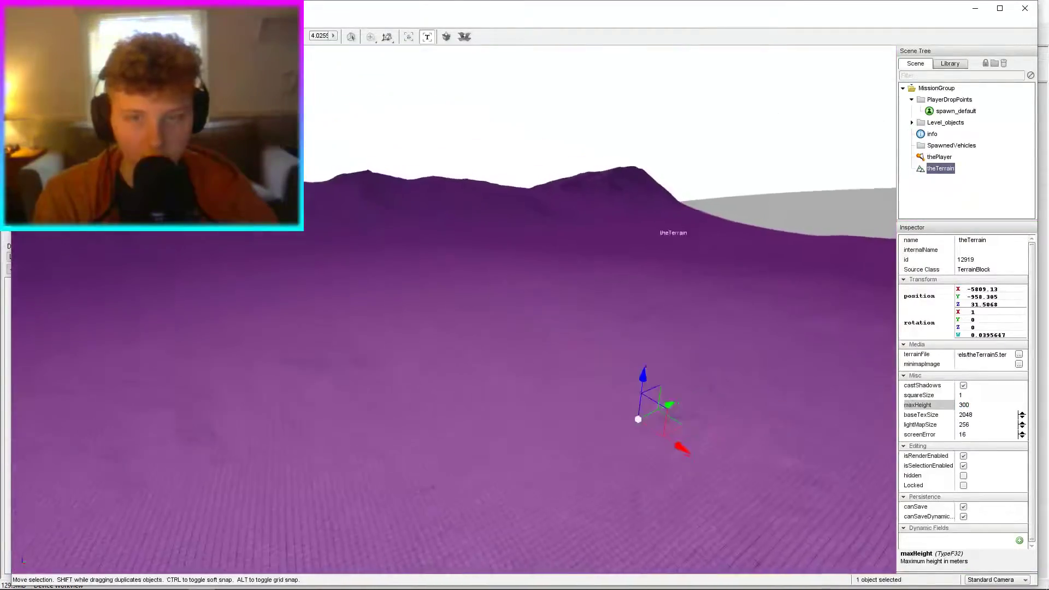
right_drag(732, 333, 789, 339)
drag(978, 415, 807, 391)
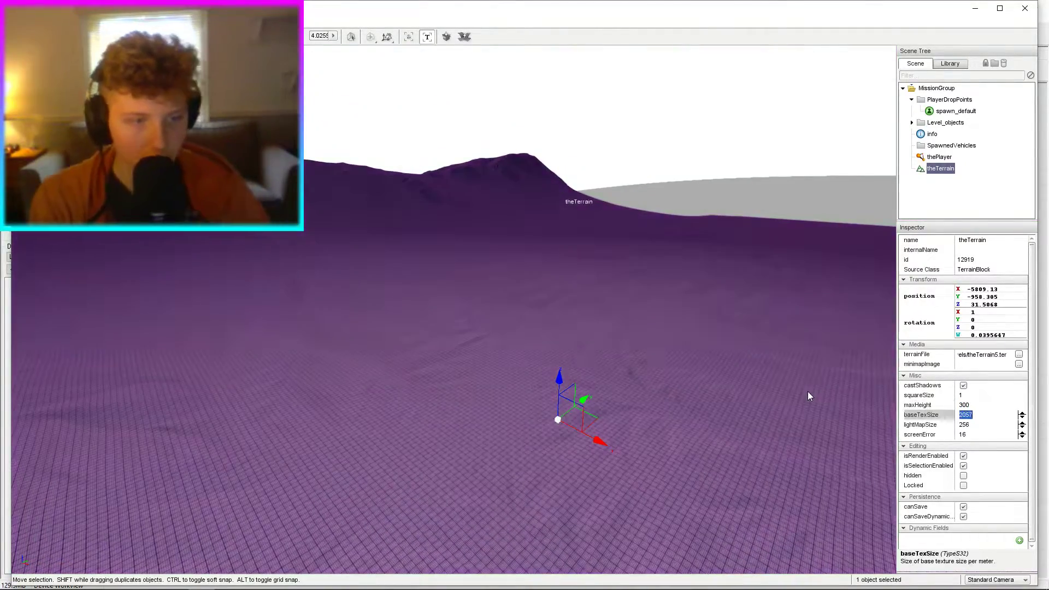
text(4)
key(BackSpace)
text(2)
text(20)
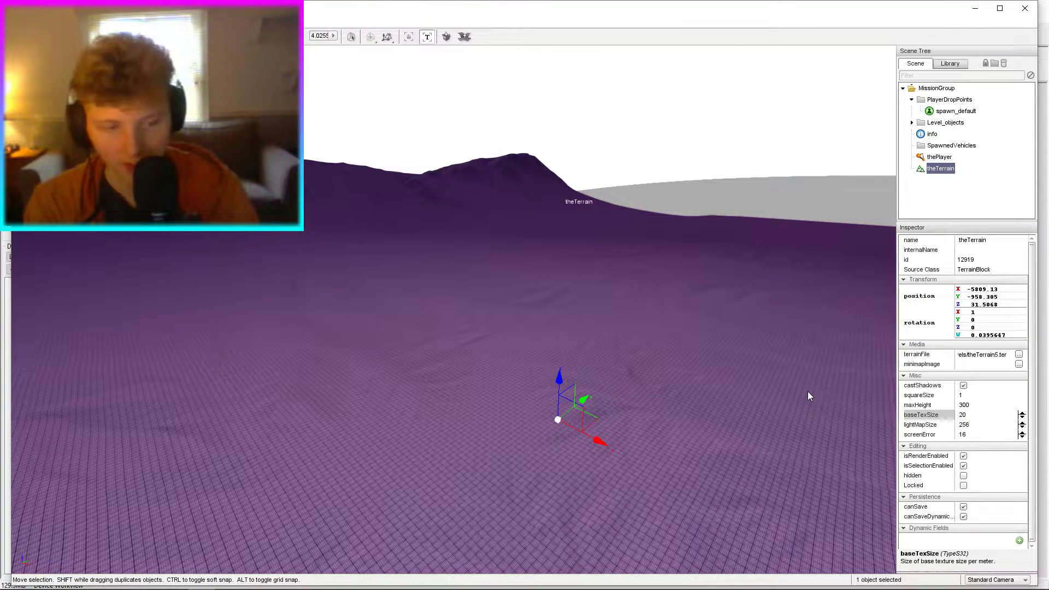
text(48)
key(Return)
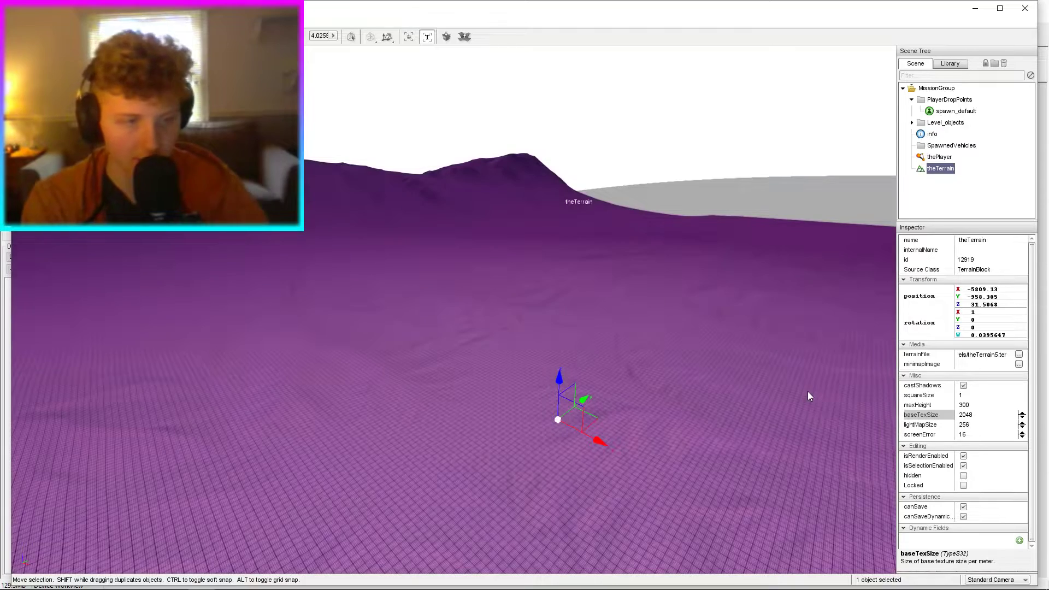
Set theTerrain's maxHeight to 400 and look over the reshaped mountains and valley.
click(977, 405)
text(400)
key(Return)
key(s)
right_drag(516, 503, 650, 530)
right_drag(323, 437, 71, 396)
key(s)
key(d)
key(w)
right_drag(617, 393, 677, 430)
key(s)
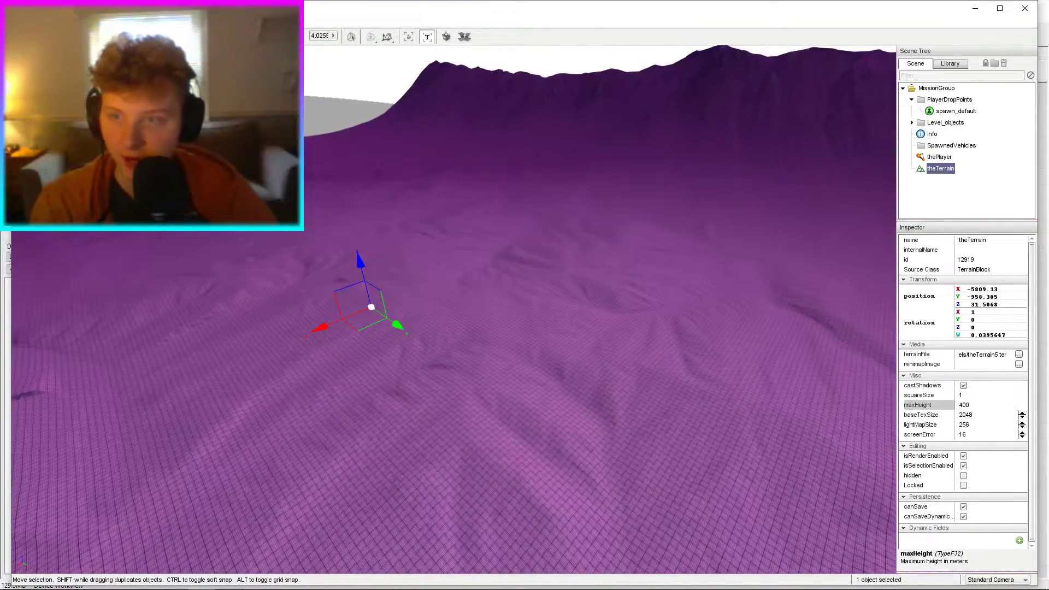
Replace the terrain's warning_material with the Grass01 terrain material in the Terrain Painter.
key(F3)
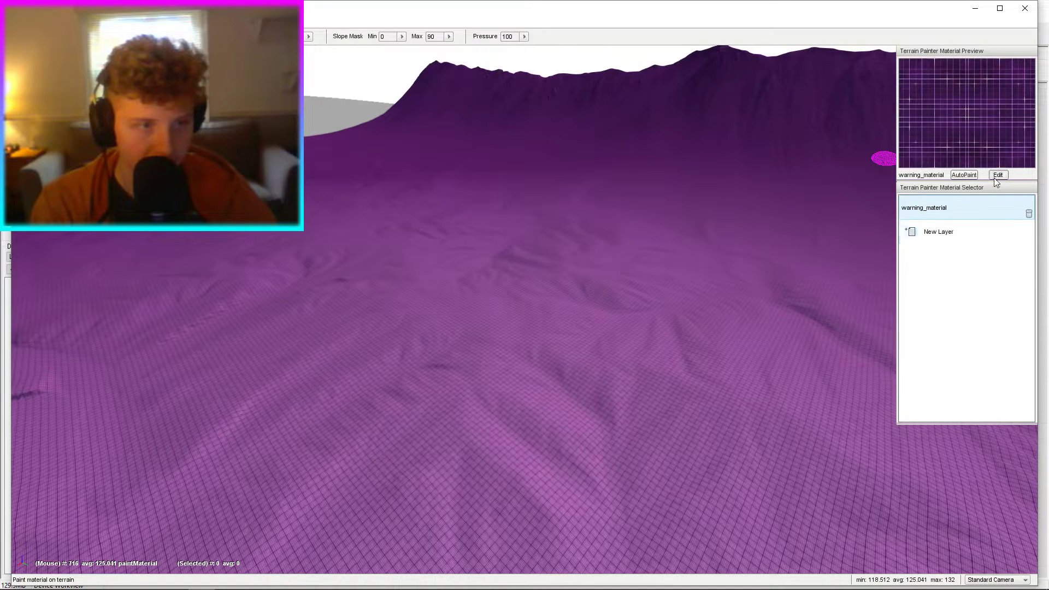
click(997, 176)
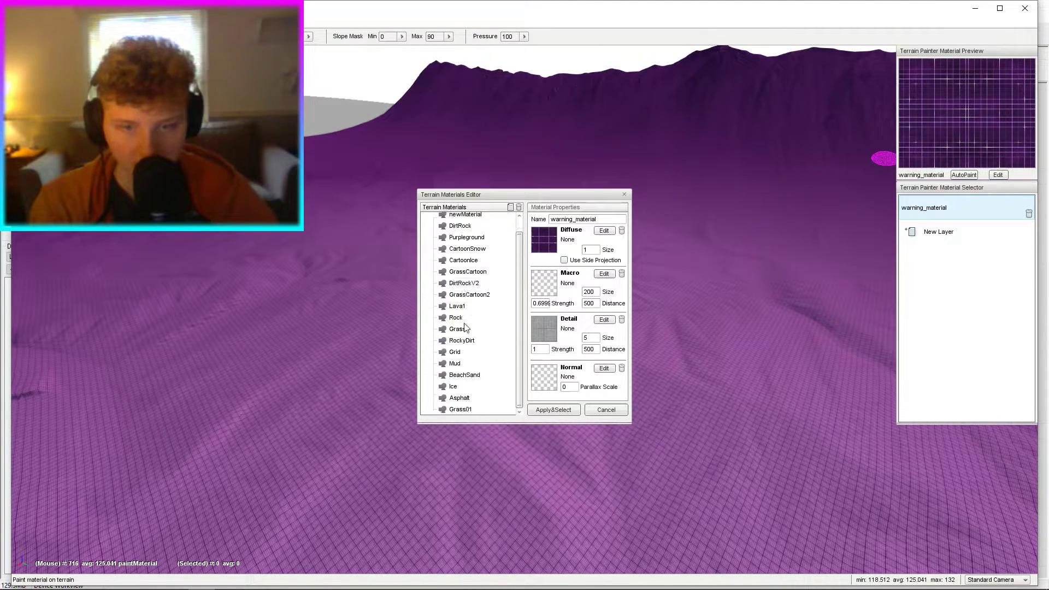
click(461, 409)
click(546, 412)
Return to object editing and lower theTerrain to a Z position of about -4.5.
right_drag(558, 399, 574, 386)
key(w)
key(shift+c)
key(shift+c)
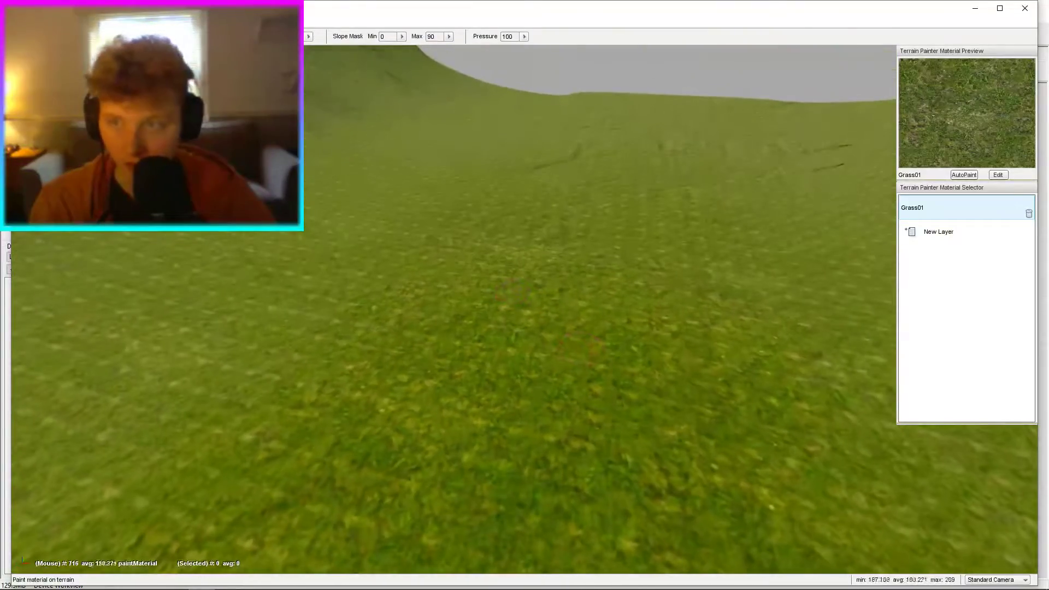
key(F1)
key(shift+c)
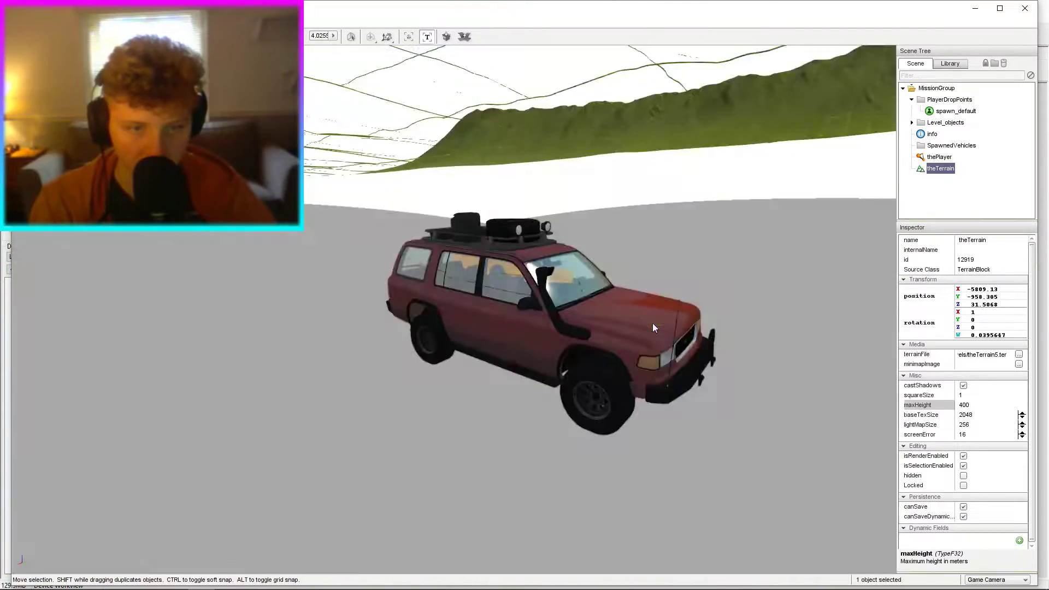
key(shift+c)
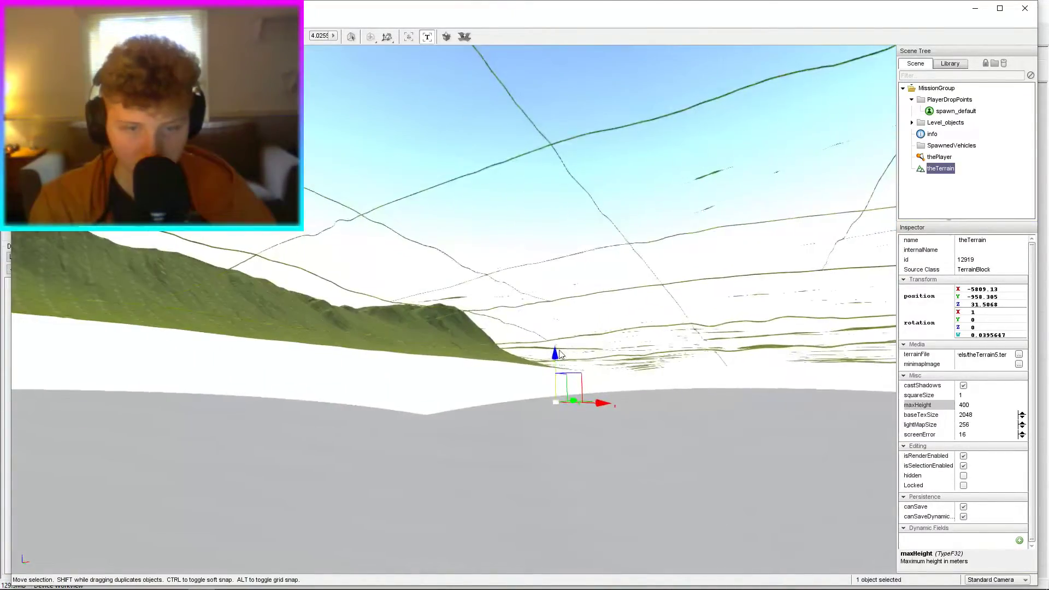
drag(556, 354, 662, 317)
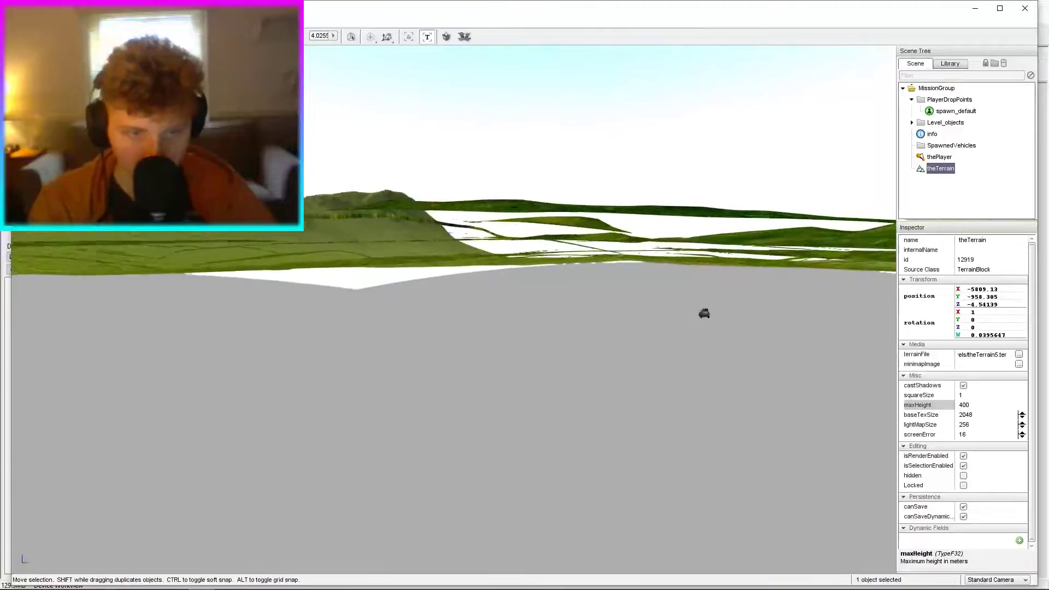
Examine where the vehicle sits relative to the surface of theTerrain.
key(shift+c)
right_drag(581, 287, 675, 300)
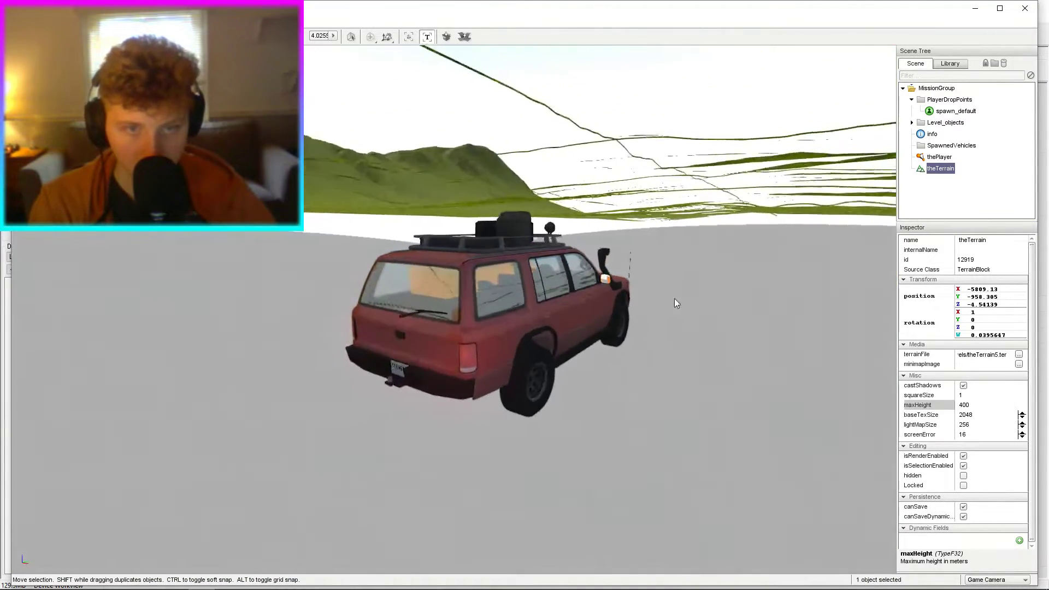
click(938, 157)
click(940, 168)
right_drag(874, 182, 871, 212)
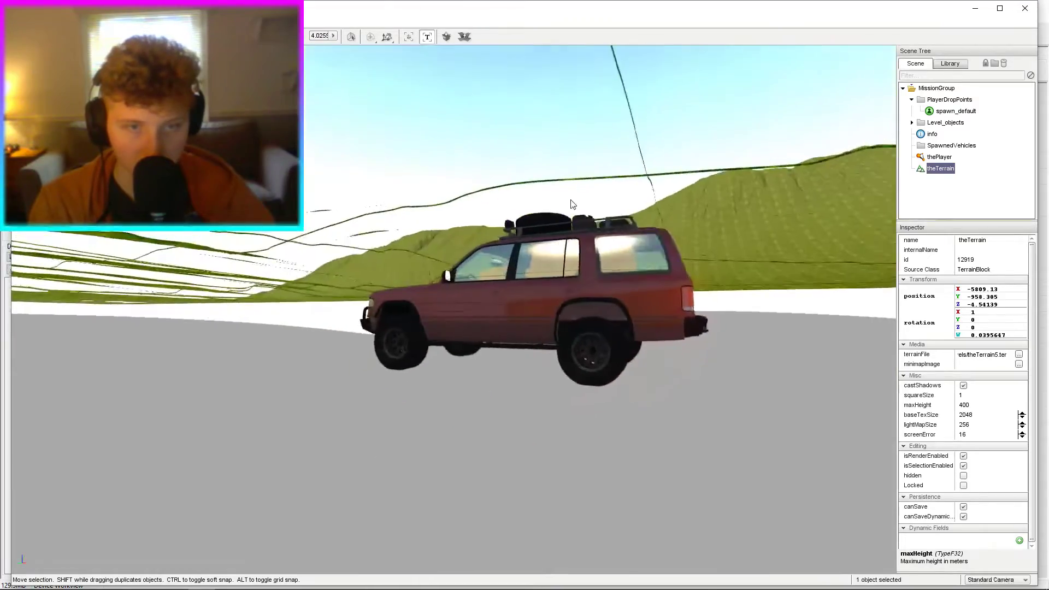
key(shift+c)
key(s)
right_drag(555, 225, 541, 148)
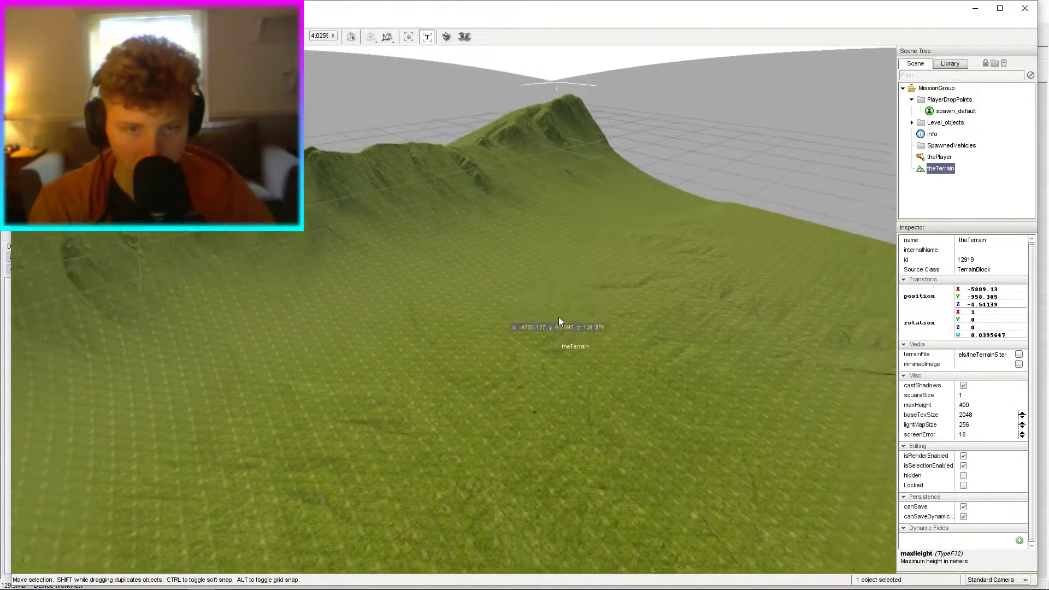
Get the vehicle above the grass surface of the terrain and deselect theTerrain.
key(shift+c)
key(shift+c)
right_drag(567, 270, 525, 147)
right_drag(355, 64, 355, 65)
drag(316, 87, 361, 72)
right_drag(361, 72, 544, 178)
key(s)
click(522, 203)
key(w)
key(w)
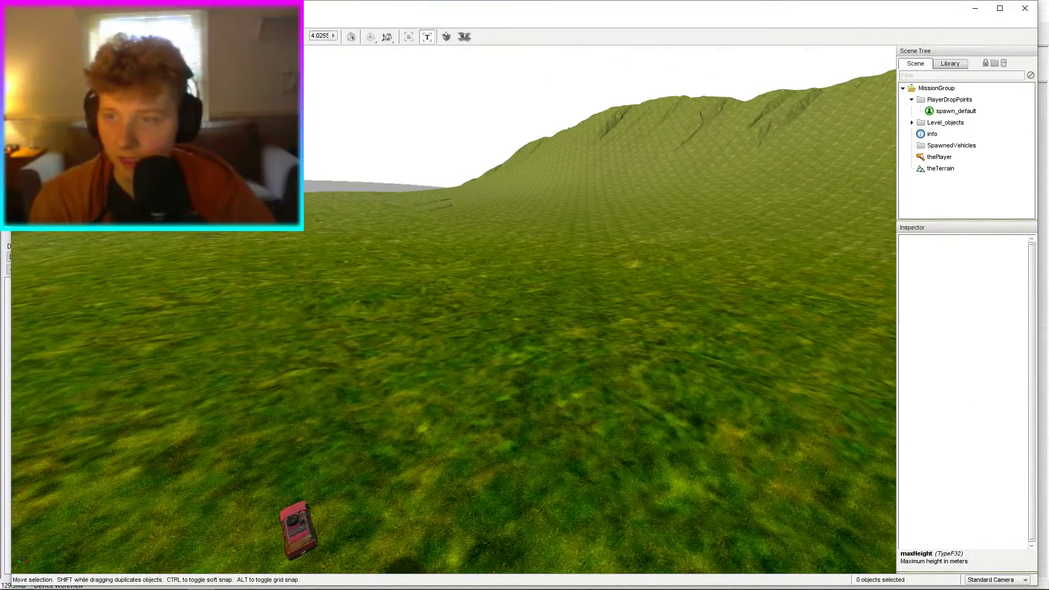
Set the Grass01 material's detail strength to 0.3 and its macro distance to 10000.
key(F3)
click(998, 175)
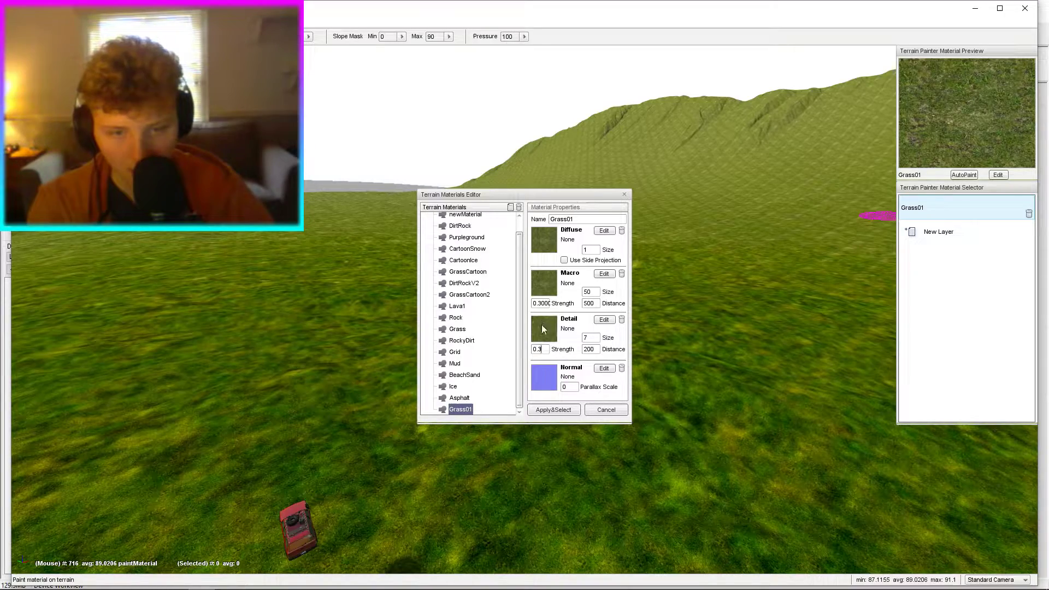
click(554, 411)
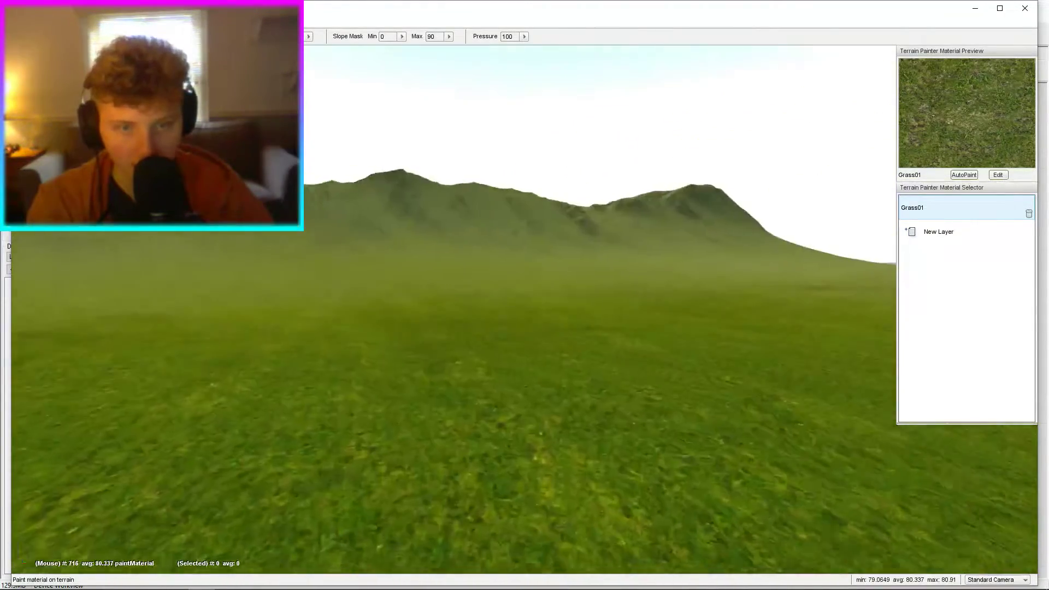
click(998, 175)
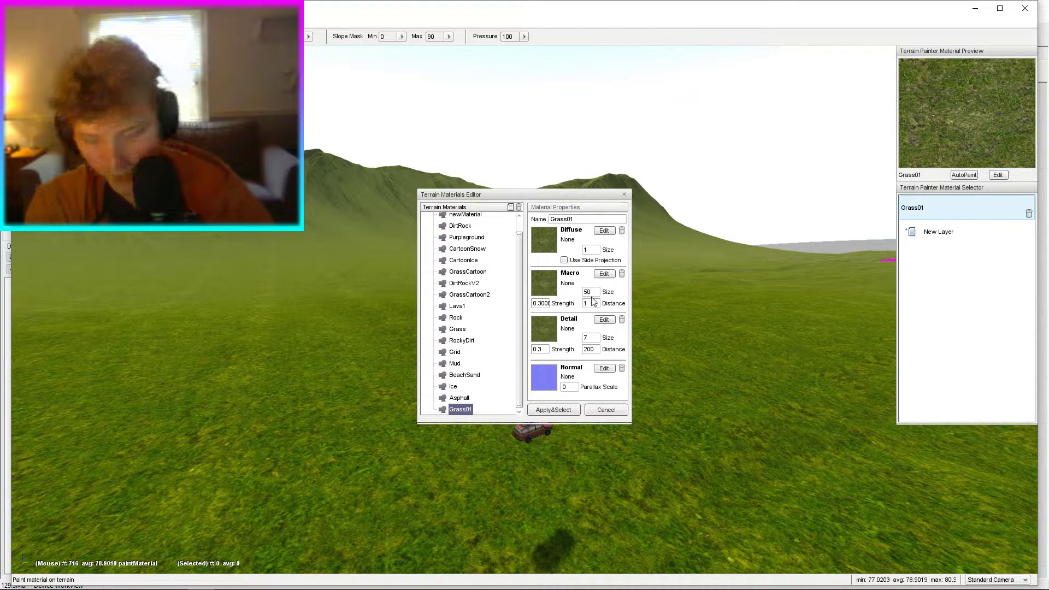
text(0000)
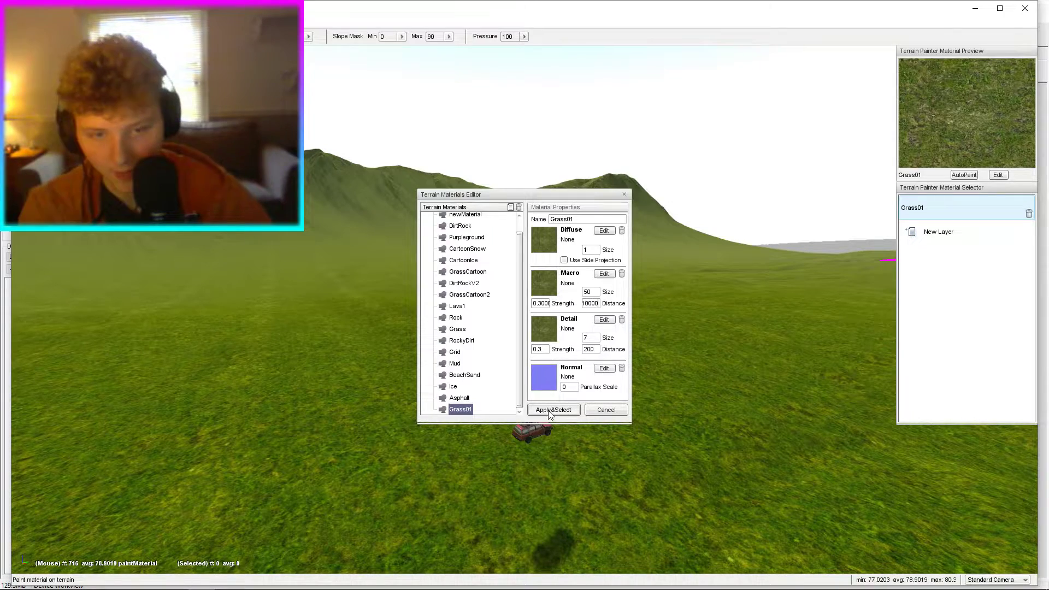
click(549, 411)
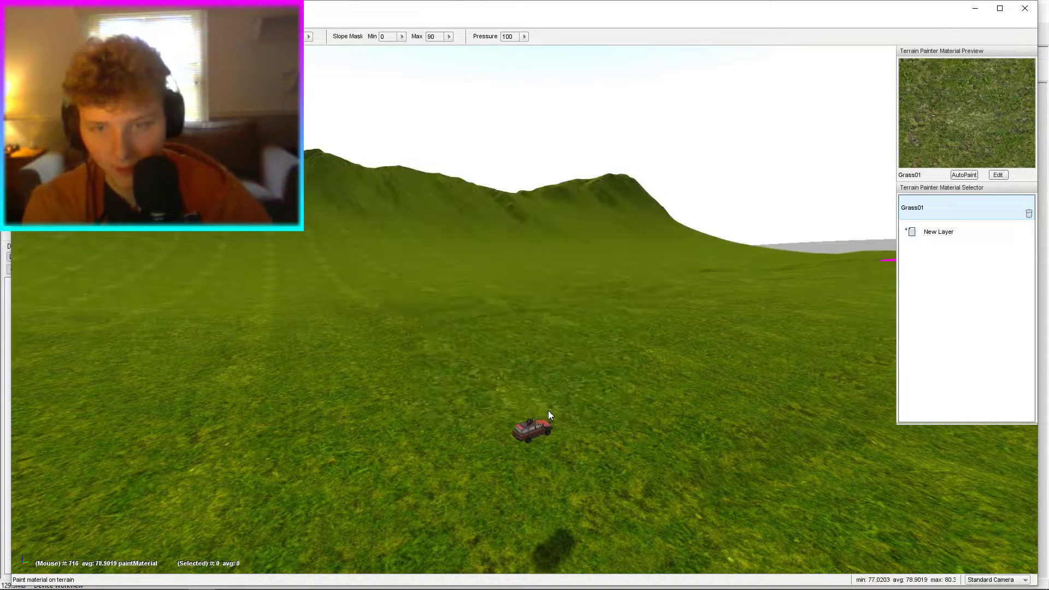
Set the Grass01 material's macro size to 250 and apply it to the terrain.
click(998, 175)
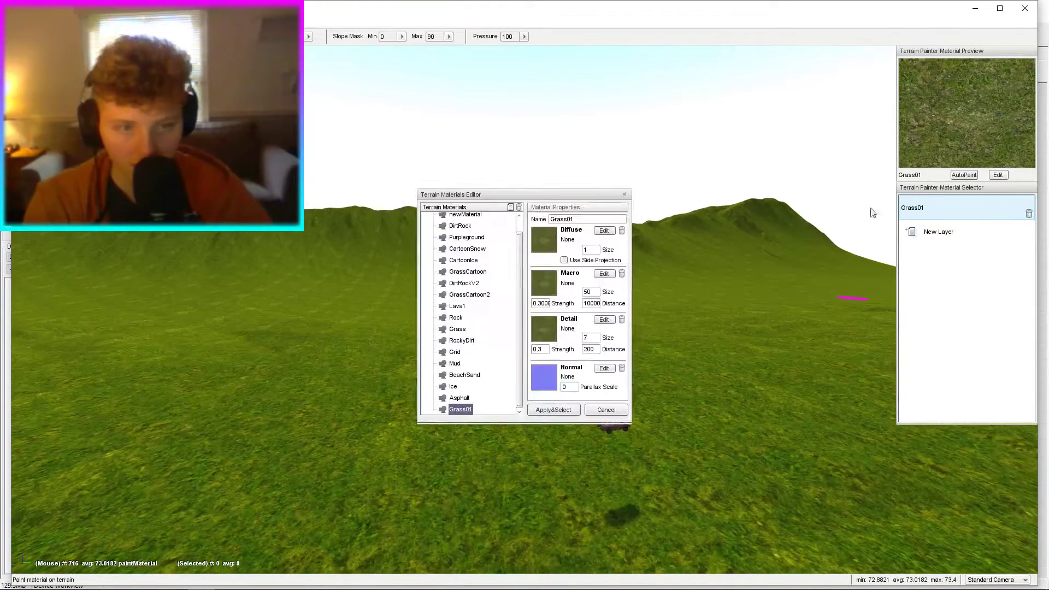
text(2)
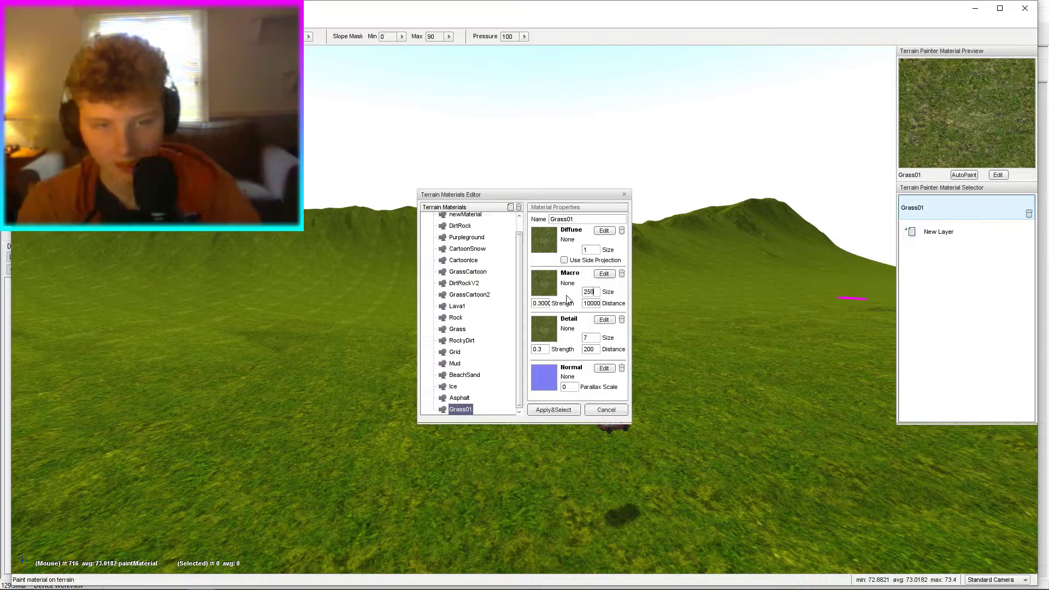
click(554, 411)
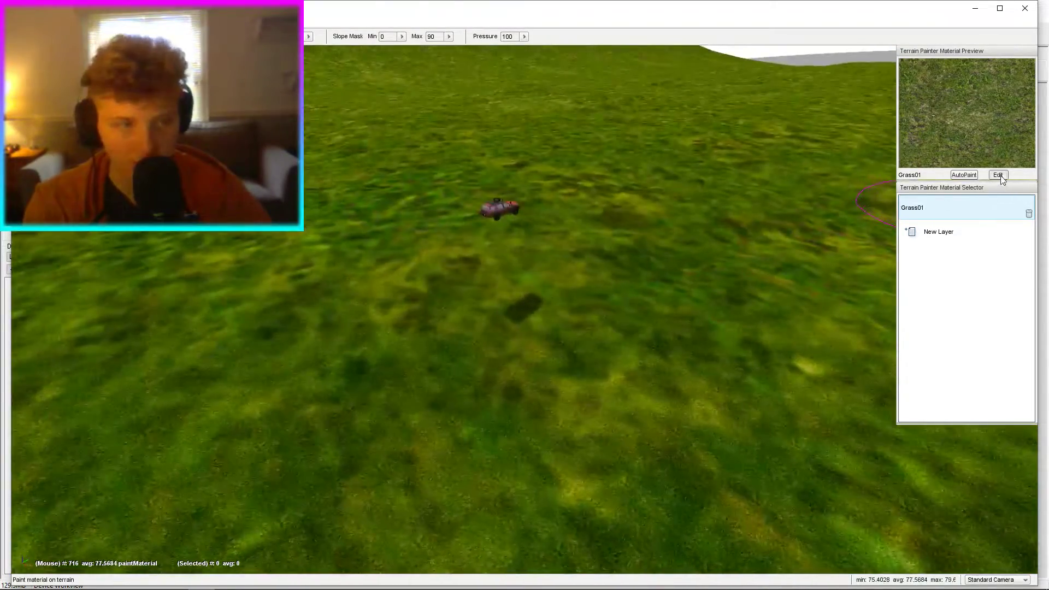
Enter a different macro size for Grass01, apply it, and inspect the grass across the terrain.
click(997, 174)
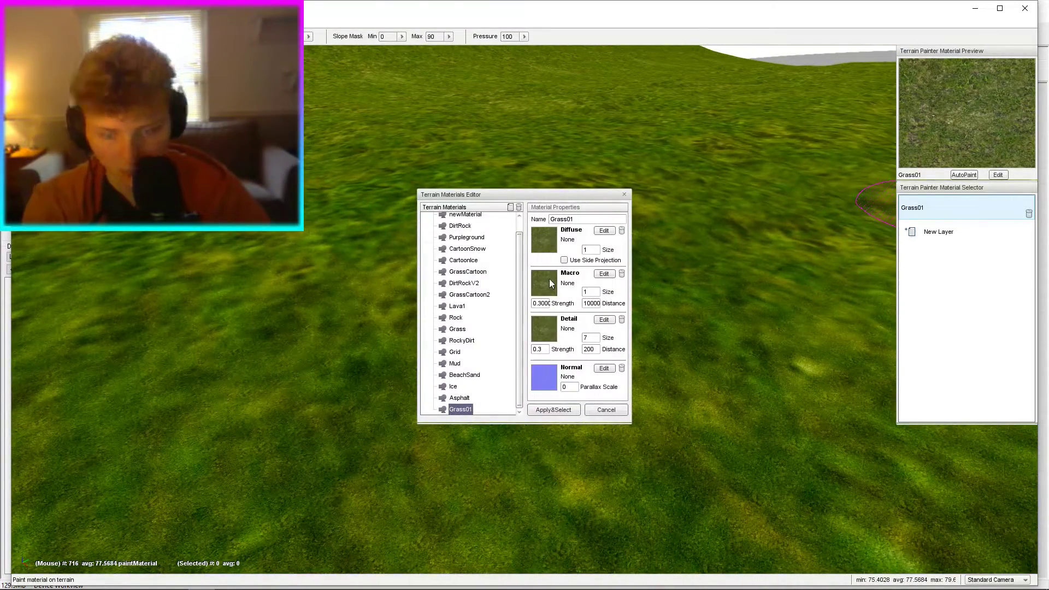
click(553, 410)
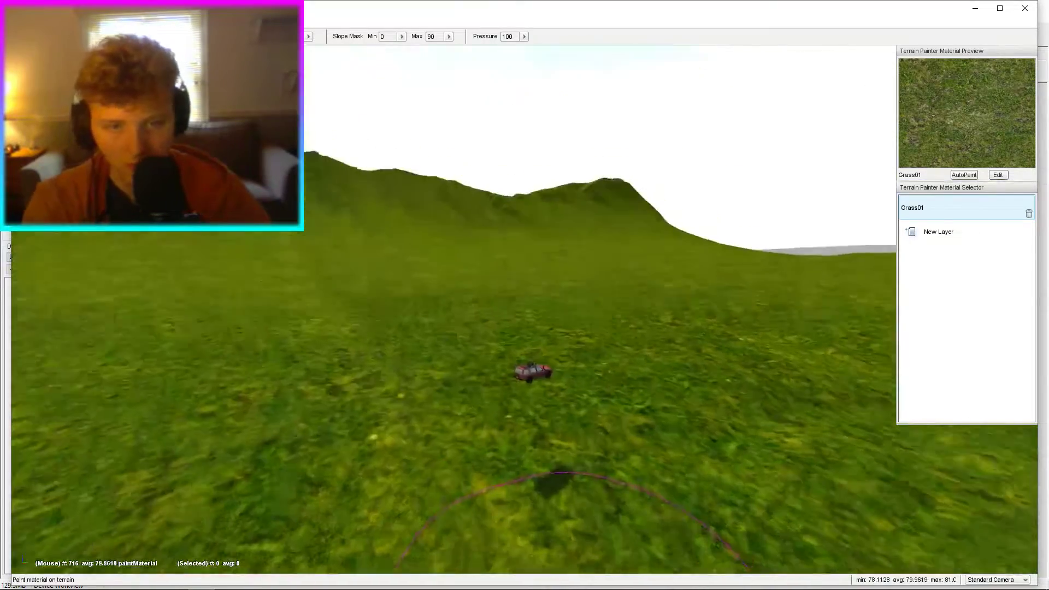
key(w)
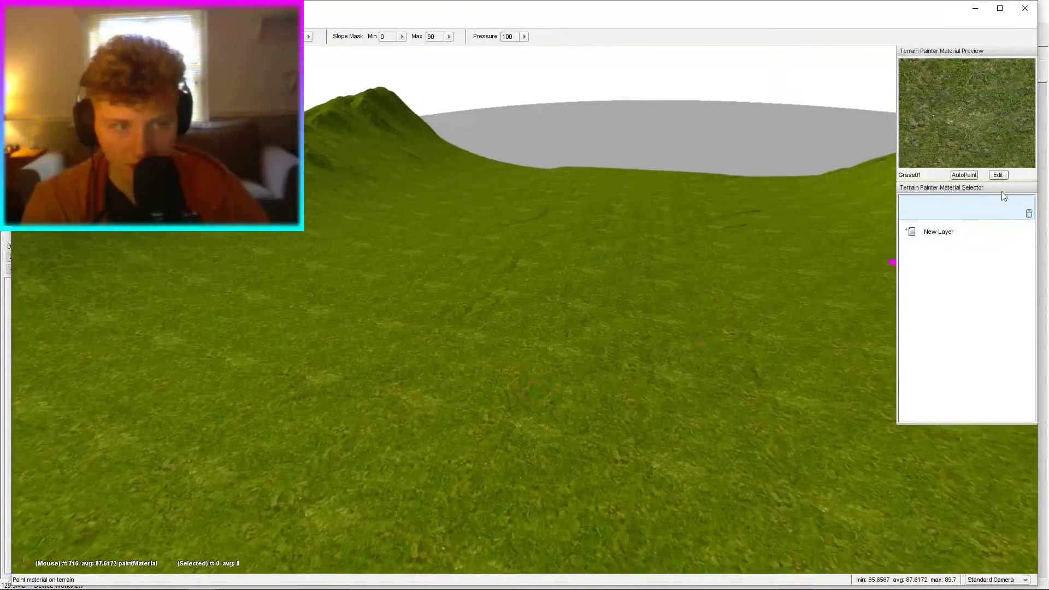
Set the Grass01 material's diffuse size to 10 and apply it to the terrain.
right_drag(679, 234, 705, 235)
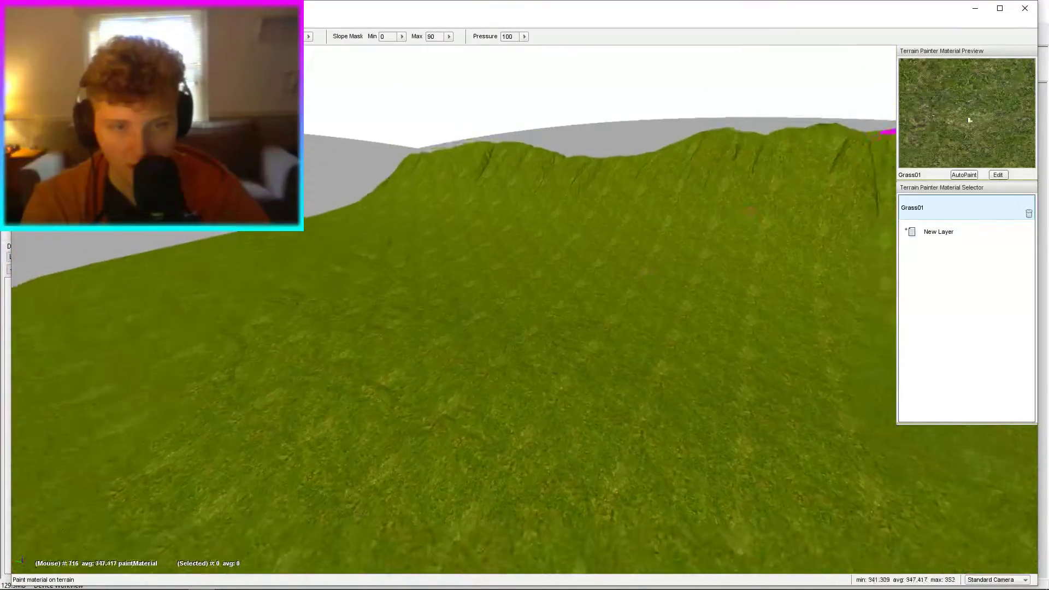
click(998, 174)
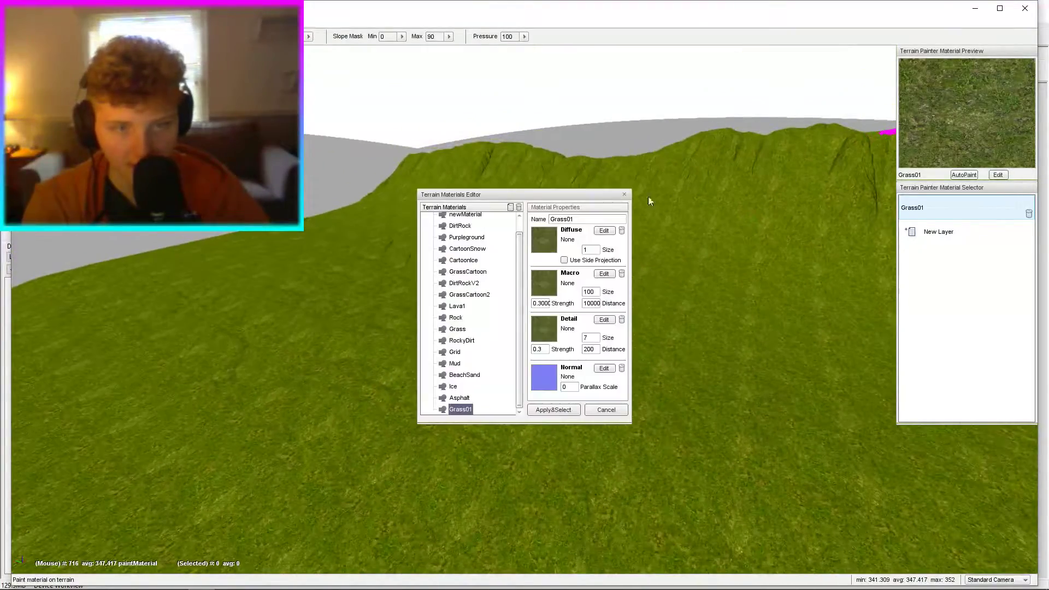
click(569, 409)
click(998, 175)
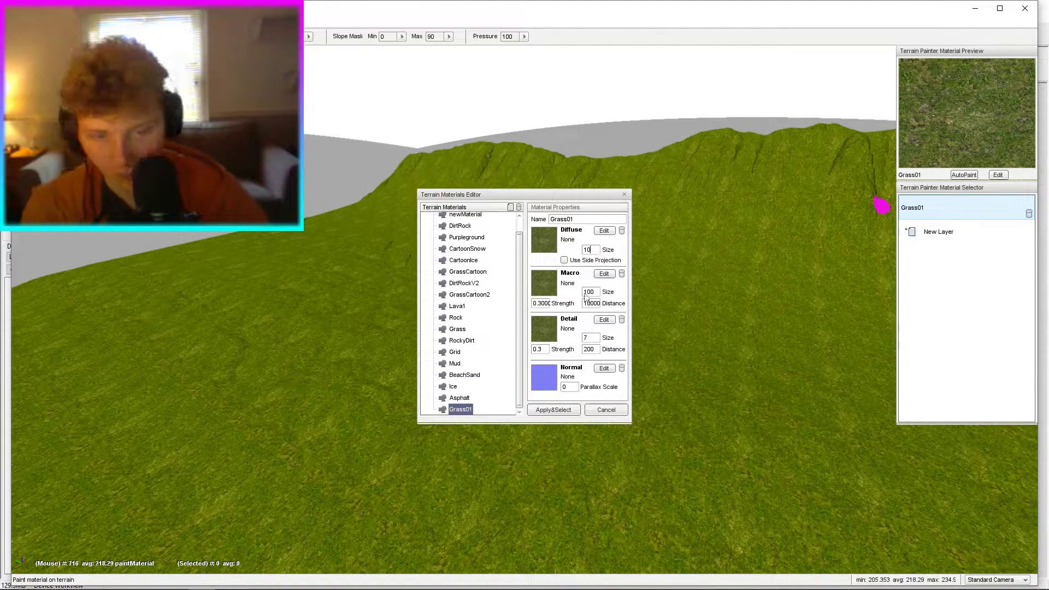
click(569, 409)
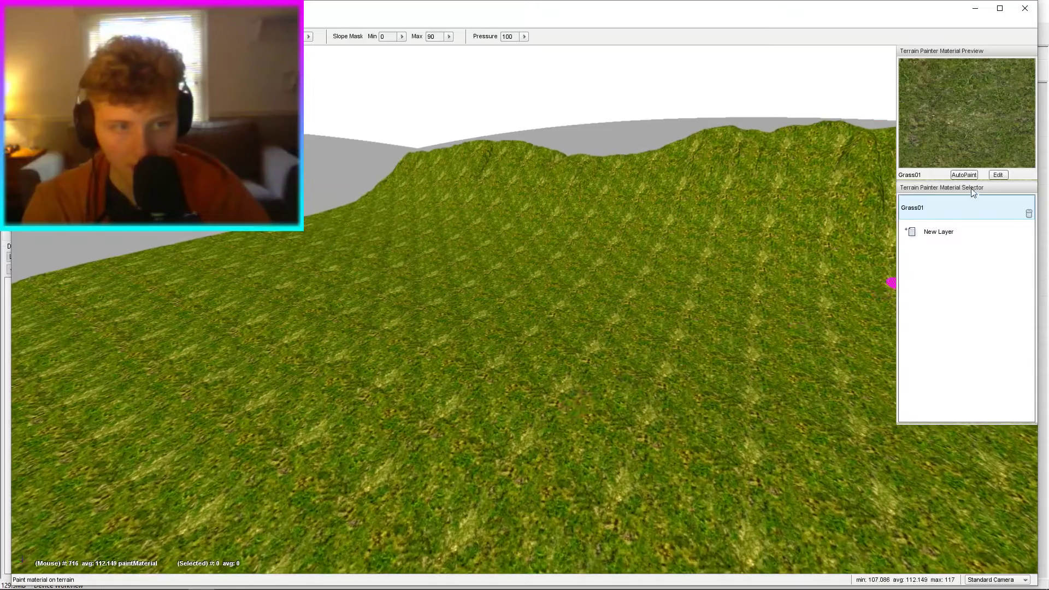
Set Grass01's diffuse size to 1, macro size to 25 and detail size to 10, and apply them to the terrain.
click(998, 175)
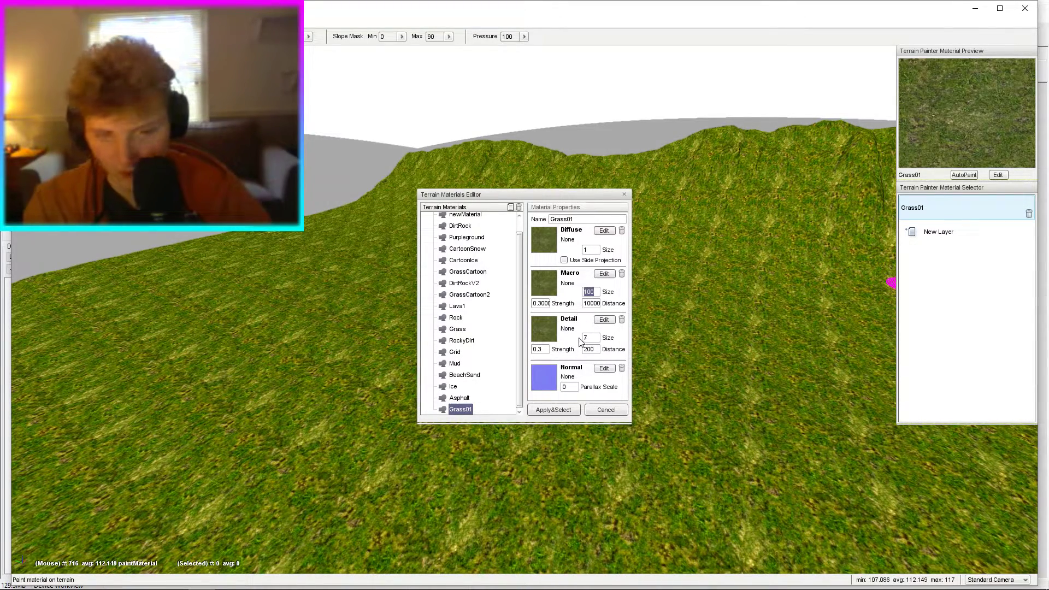
click(562, 409)
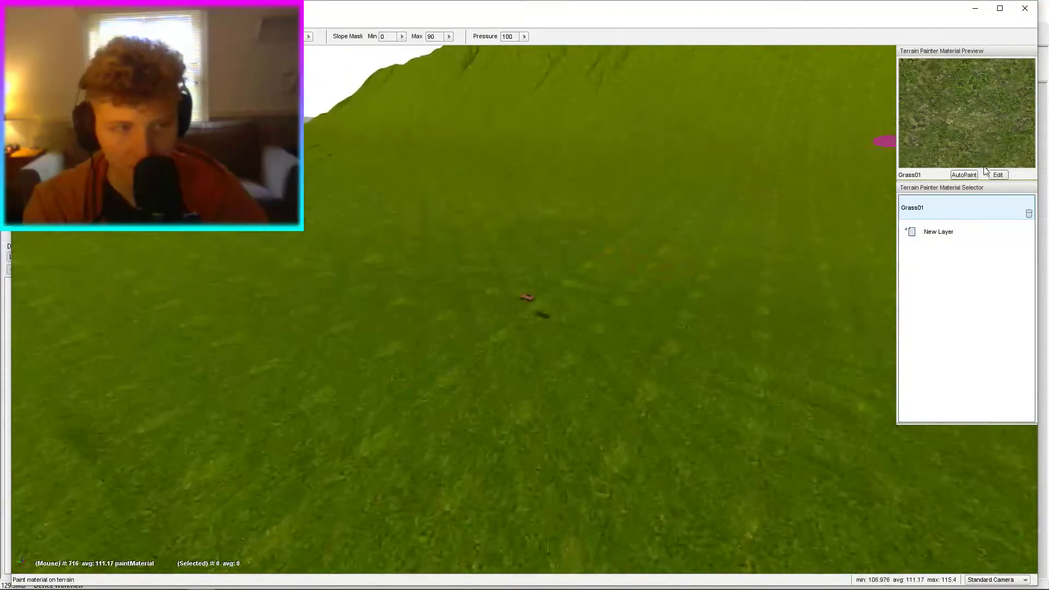
click(997, 175)
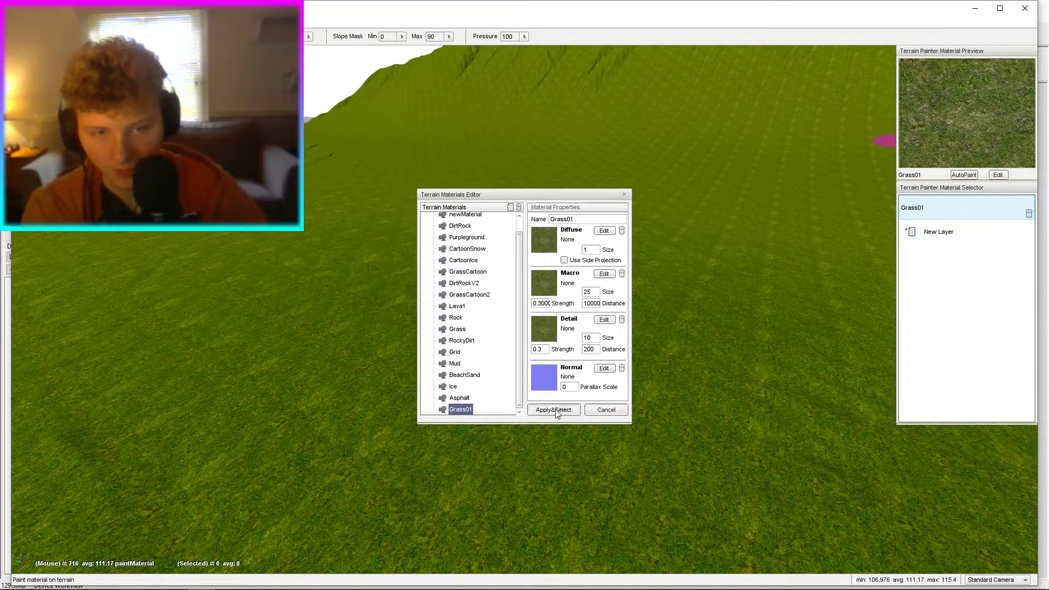
click(555, 410)
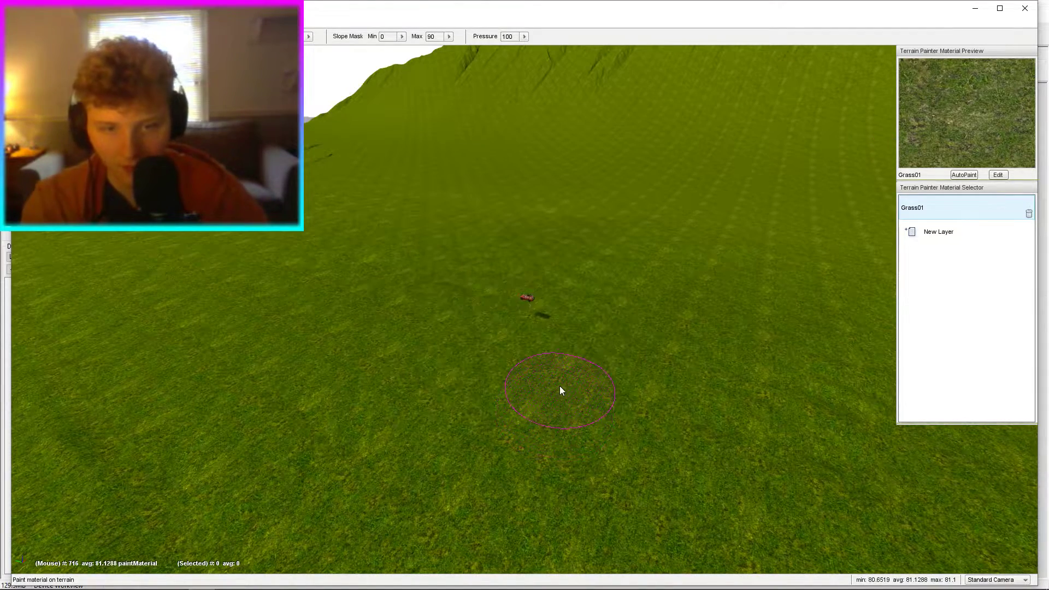
right_drag(560, 386, 843, 234)
key(s)
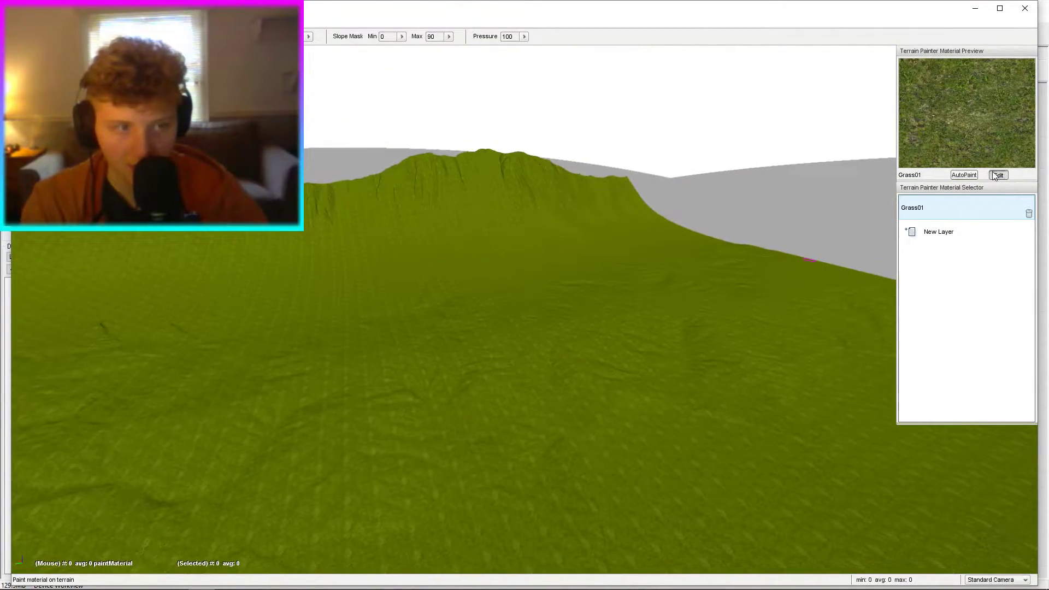
Set Grass01's macro distance to 500, apply it, and check the grass up close and from afar.
click(997, 175)
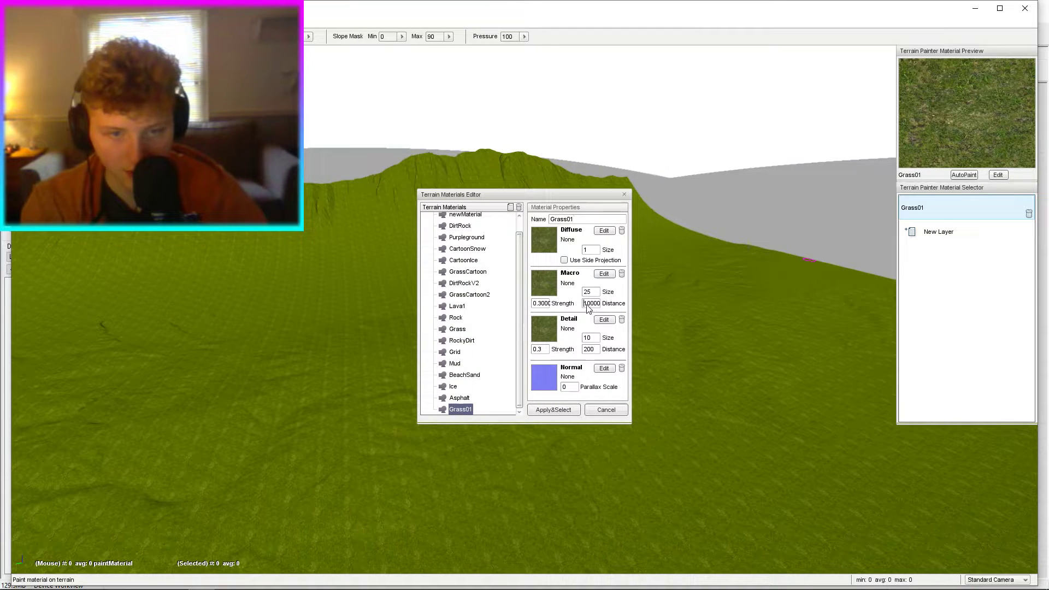
text(250)
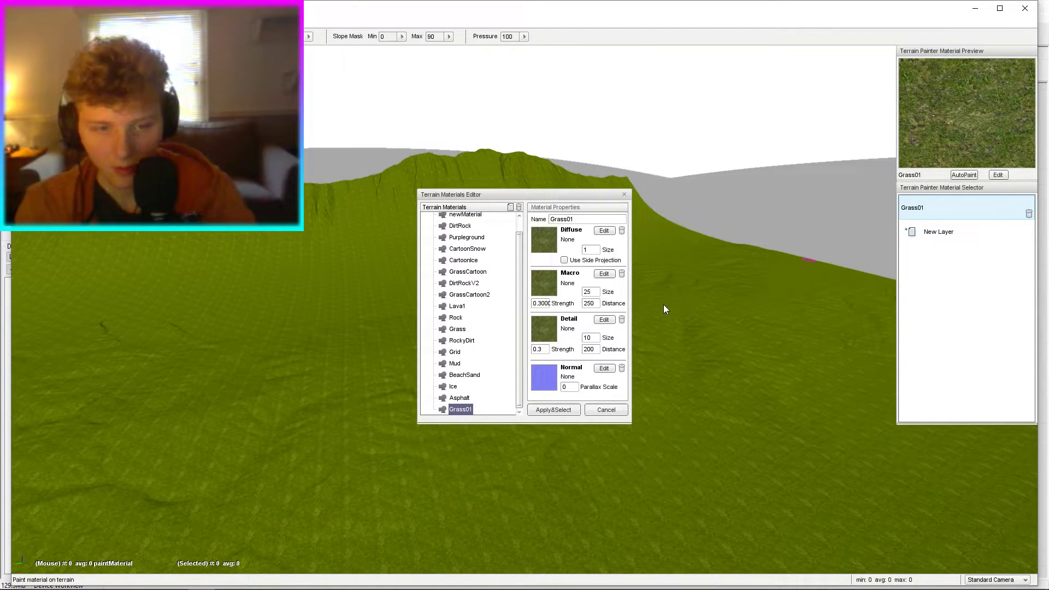
key(BackSpace)
key(BackSpace)
key(BackSpace)
text(500)
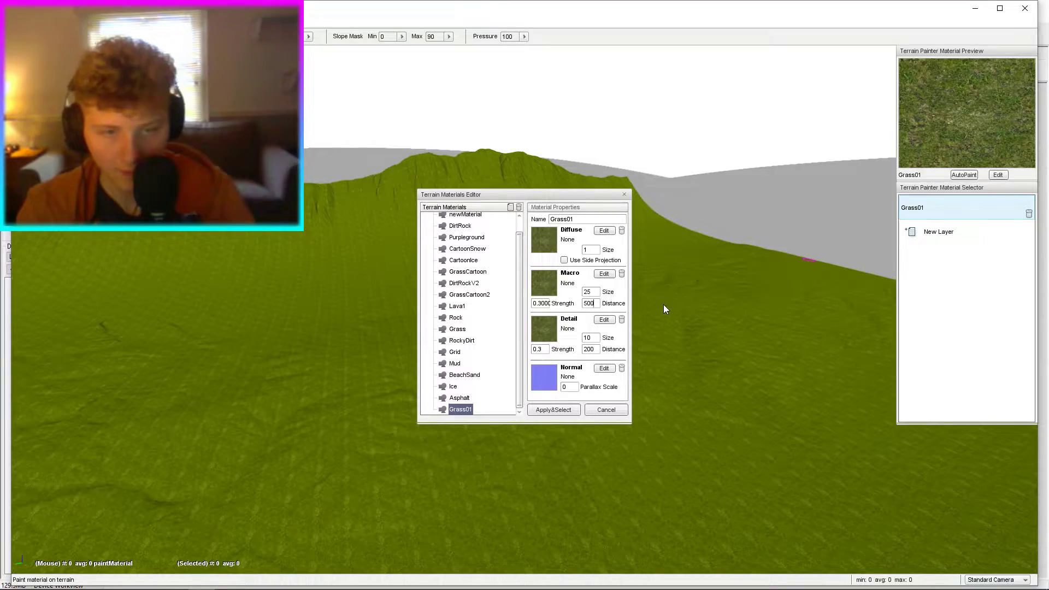
click(574, 414)
right_drag(578, 408, 563, 442)
key(w)
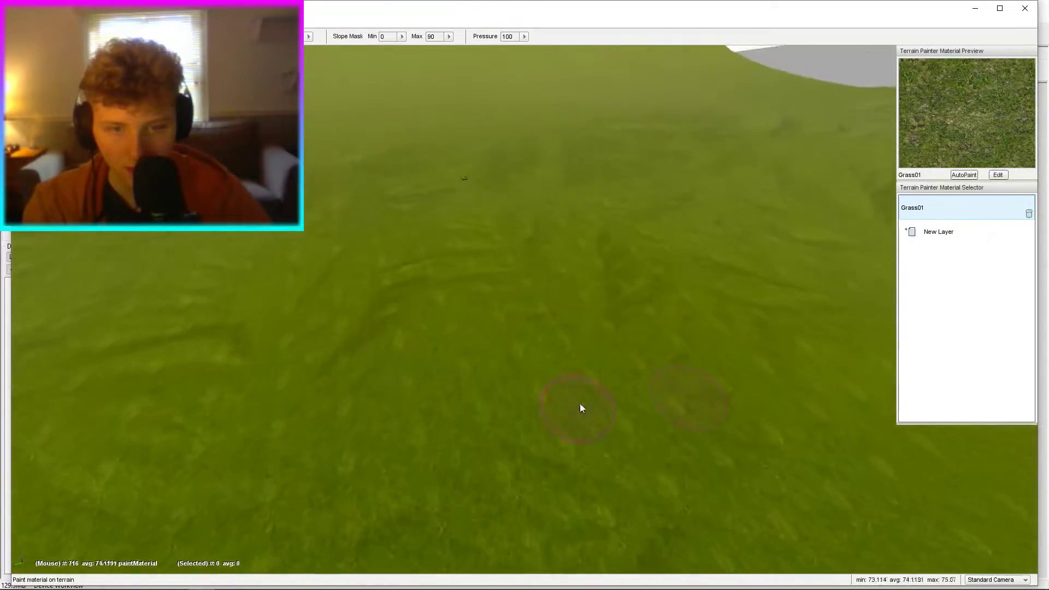
key(w)
mouse_move(508, 402)
right_down()
mouse_move(511, 377)
mouse_move(566, 421)
mouse_move(579, 347)
mouse_move(470, 259)
right_up()
key(s)
right_drag(536, 434, 820, 293)
Set Grass01's detail strength to 0.2, apply it, and check the grass from the vehicle camera and the free camera.
key(shift+c)
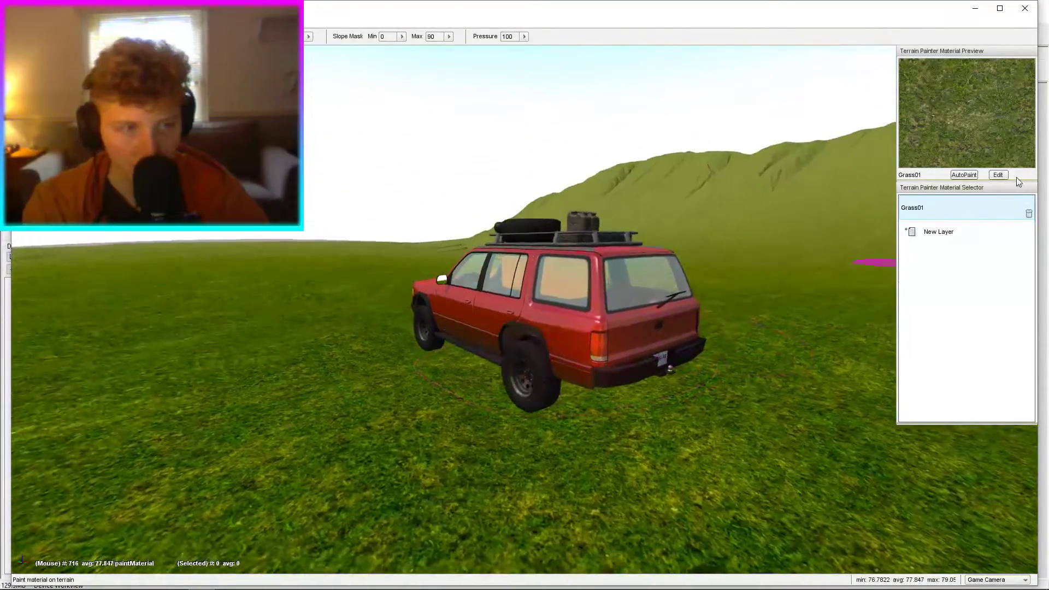
click(999, 175)
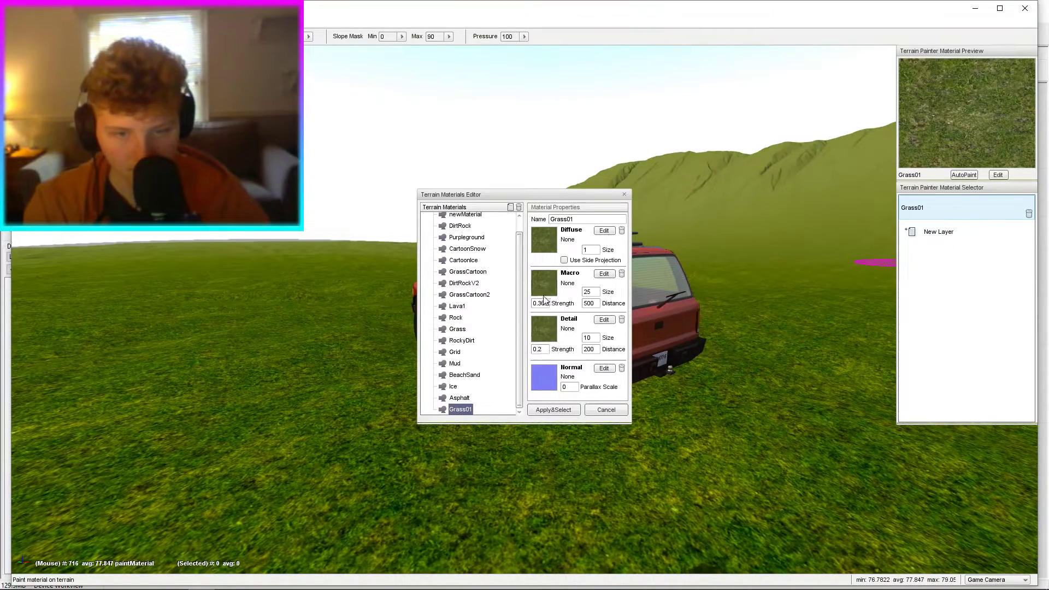
click(553, 410)
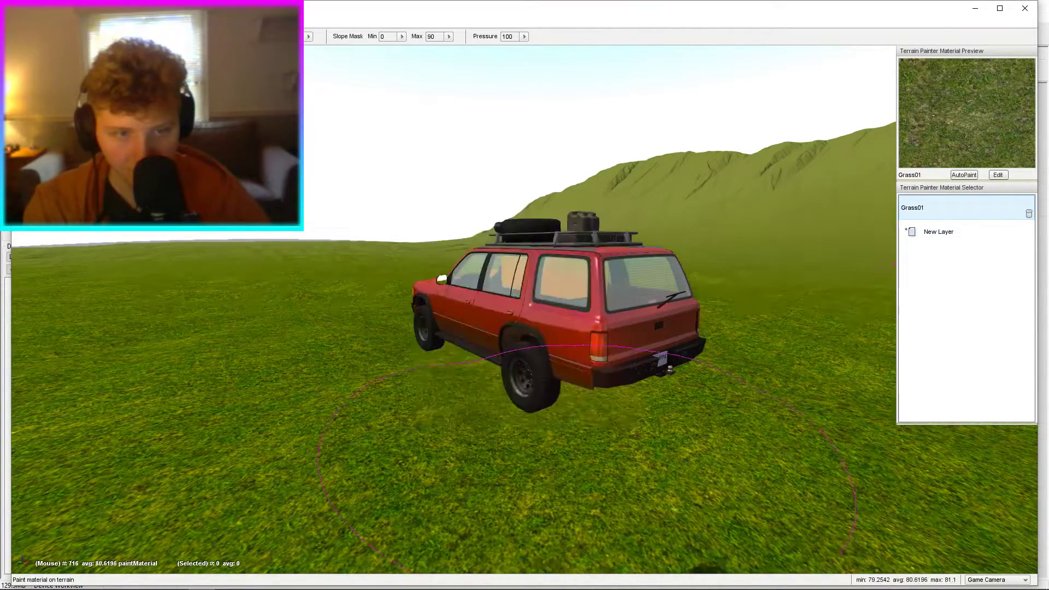
key(shift+c)
right_drag(566, 404, 566, 404)
key(w)
key(s)
Move thePlayer together with spawn_default to the grass near the terrain's outer edge and deselect them.
key(F1)
key(s)
right_drag(543, 280, 562, 270)
key(w)
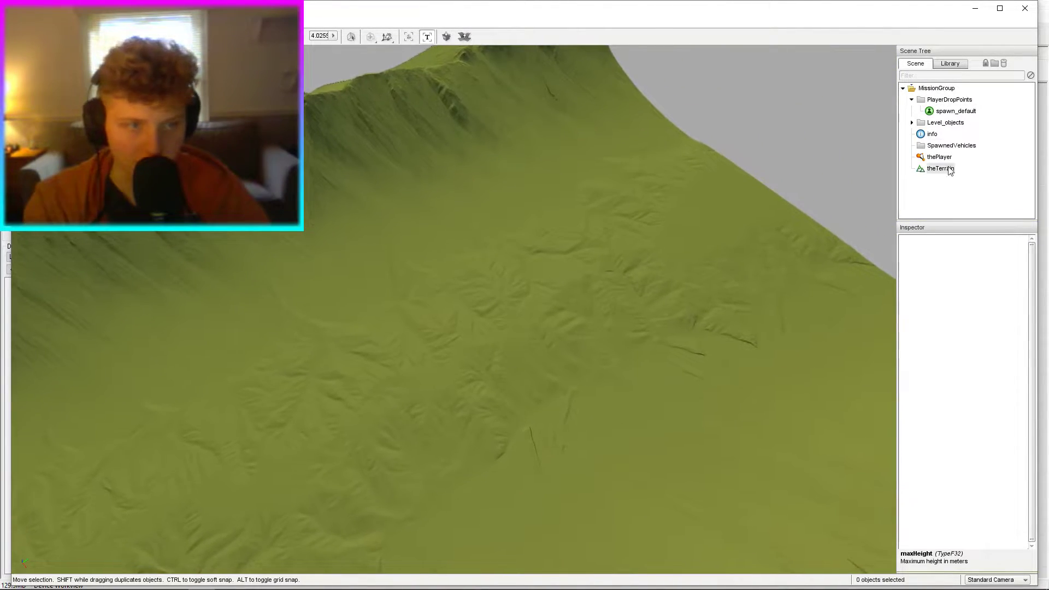
click(939, 157)
ctrl+click(938, 112)
right_drag(635, 259, 635, 259)
drag(330, 288, 321, 283)
right_drag(320, 282, 320, 282)
drag(362, 258, 376, 249)
right_drag(376, 249, 431, 233)
key(w)
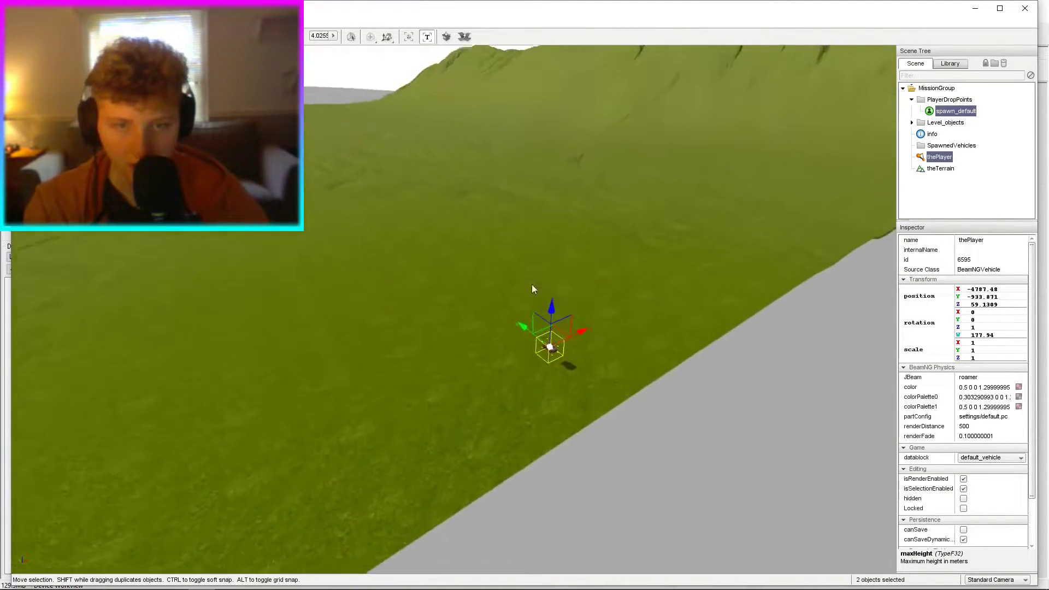
drag(551, 338, 550, 337)
right_drag(519, 294, 519, 294)
click(520, 294)
right_drag(718, 200, 717, 201)
key(w)
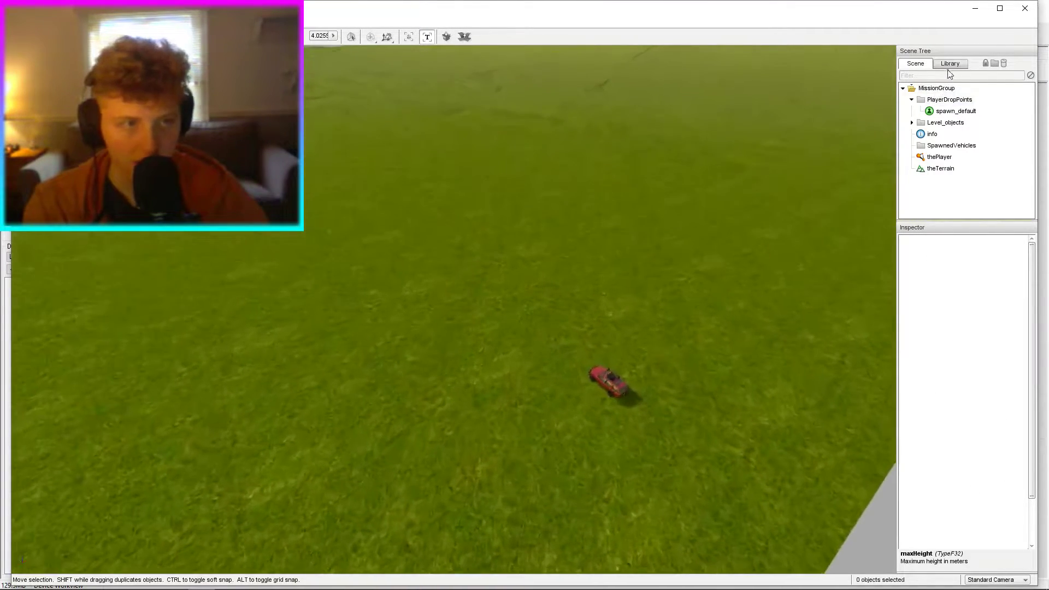
click(948, 67)
double_click(921, 116)
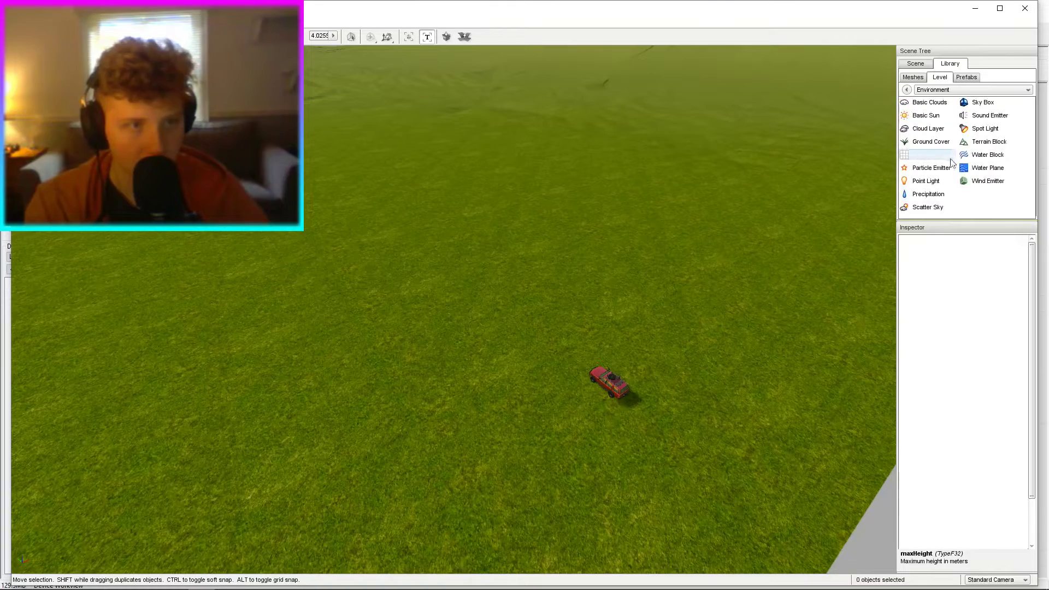
double_click(970, 170)
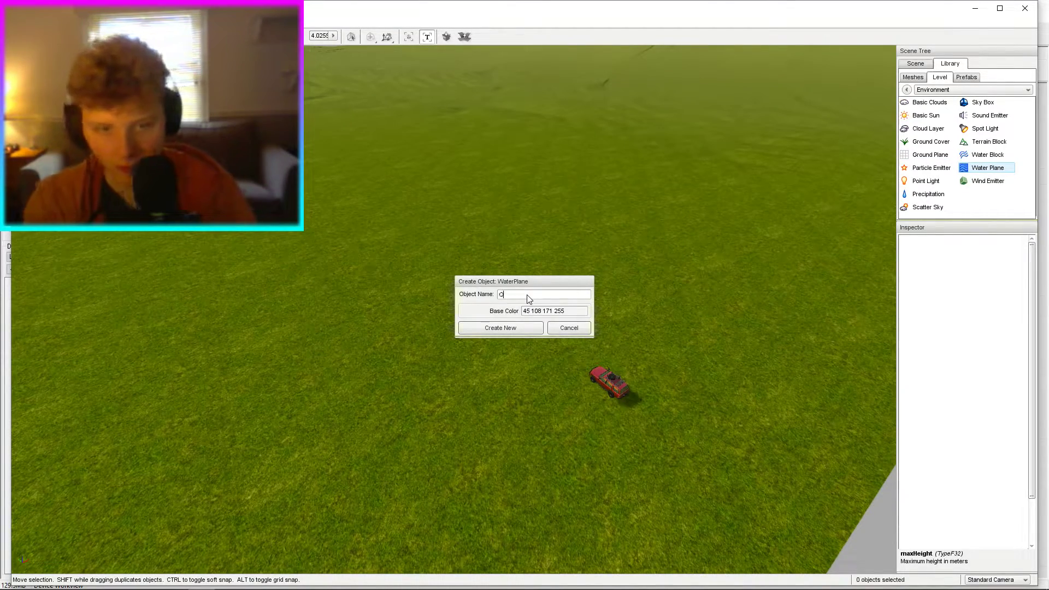
click(522, 329)
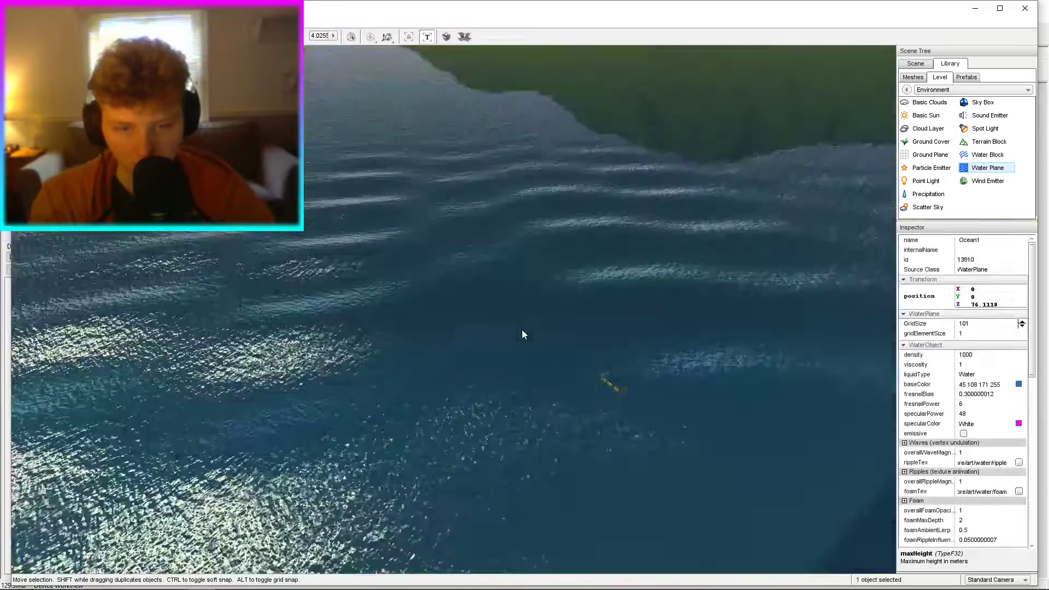
Lower the Ocean1 water plane along Z so it floods only the low parts of the terrain, and deselect it.
right_drag(601, 289, 575, 264)
key(s)
drag(648, 241, 644, 301)
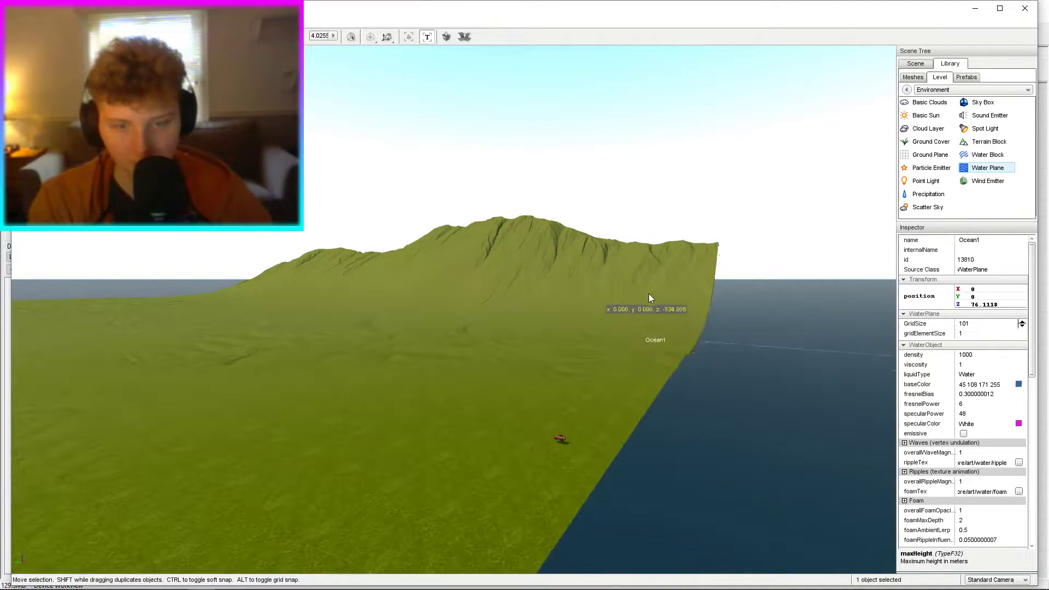
drag(654, 252, 651, 247)
right_drag(651, 247, 595, 448)
key(d)
key(w)
key(s)
key(w)
key(s)
key(w)
click(507, 323)
Inspect the water level across the valley and along the terrain's edge, and switch to the terrain sculpting tools.
key(s)
key(w)
key(s)
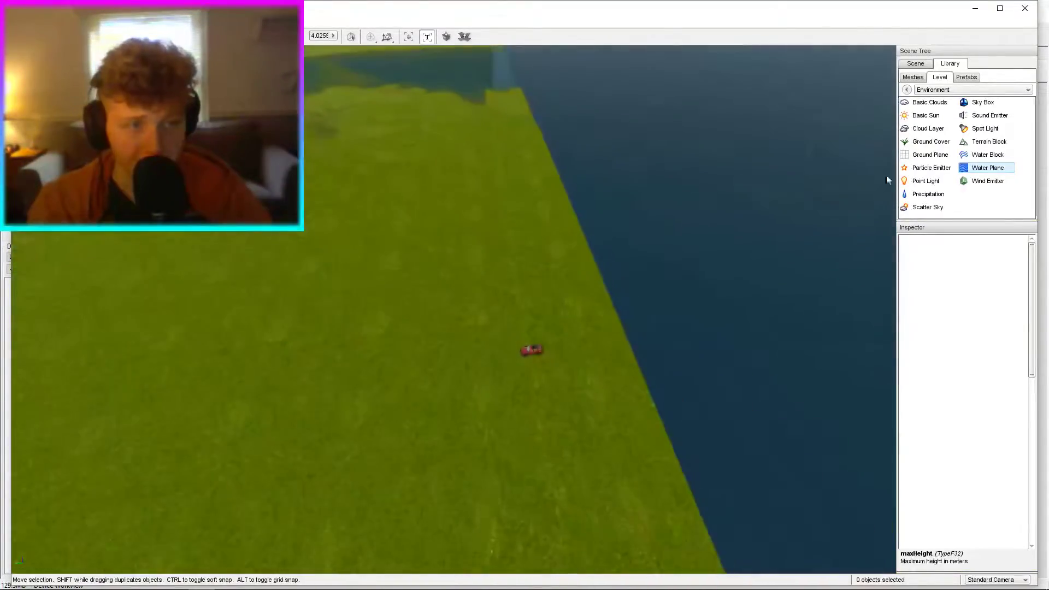
key(w)
mouse_move(777, 178)
right_down()
mouse_move(777, 109)
mouse_move(762, 176)
mouse_move(778, 179)
right_up()
right_drag(722, 159, 765, 82)
key(d)
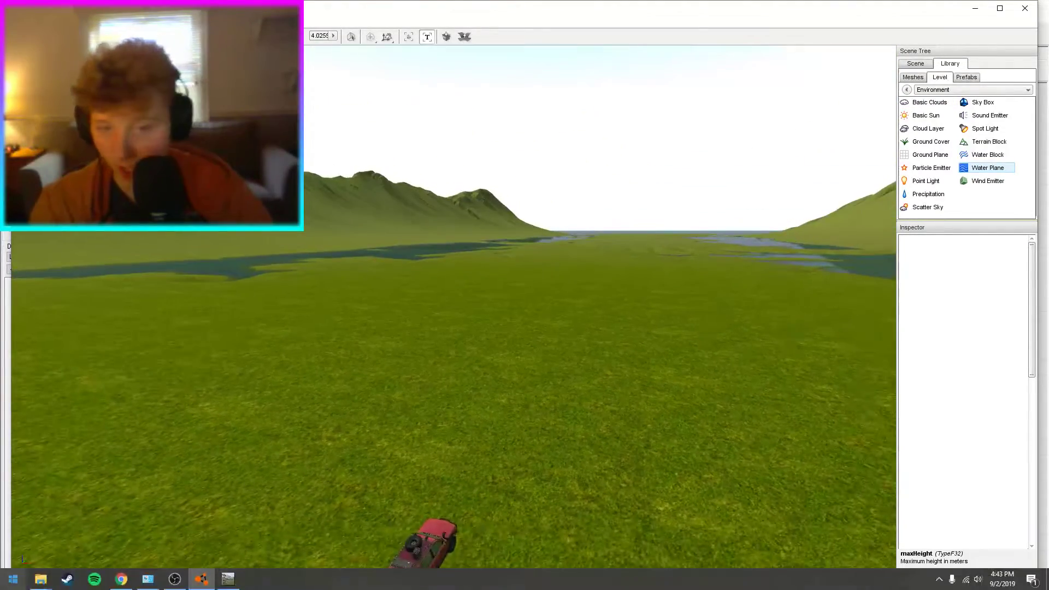
click(929, 67)
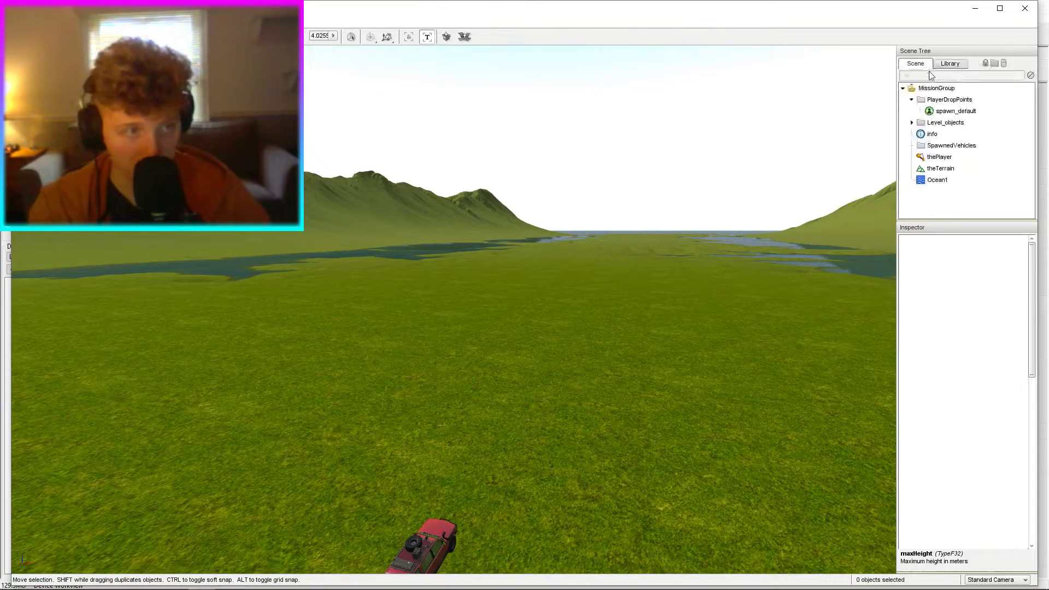
key(F2)
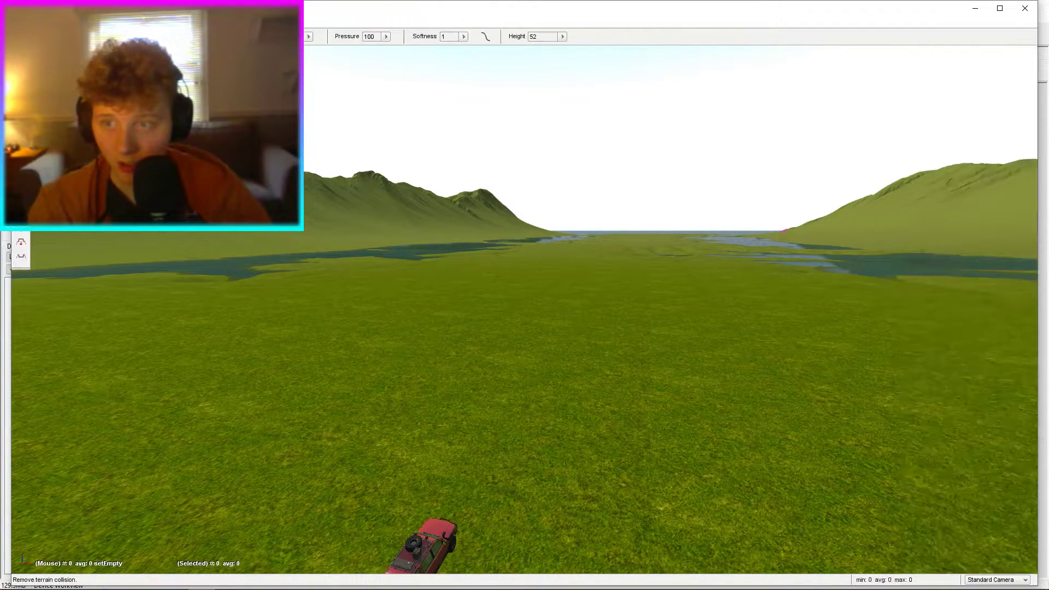
right_drag(443, 218, 421, 241)
Switch to World Machine, accept the Height Output settings, and close the program without saving the session contents.
click(983, 12)
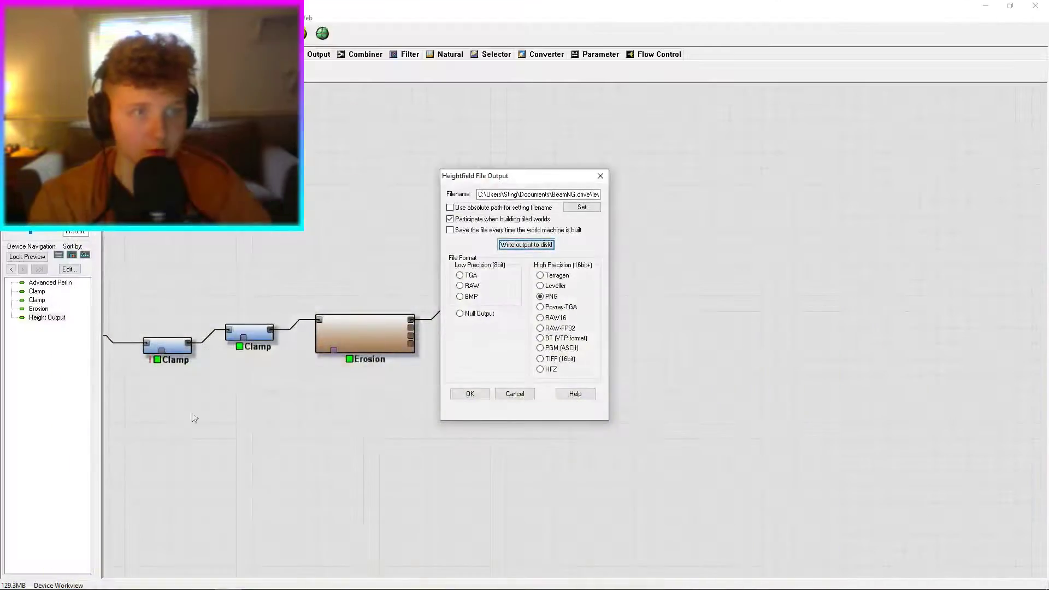
click(481, 395)
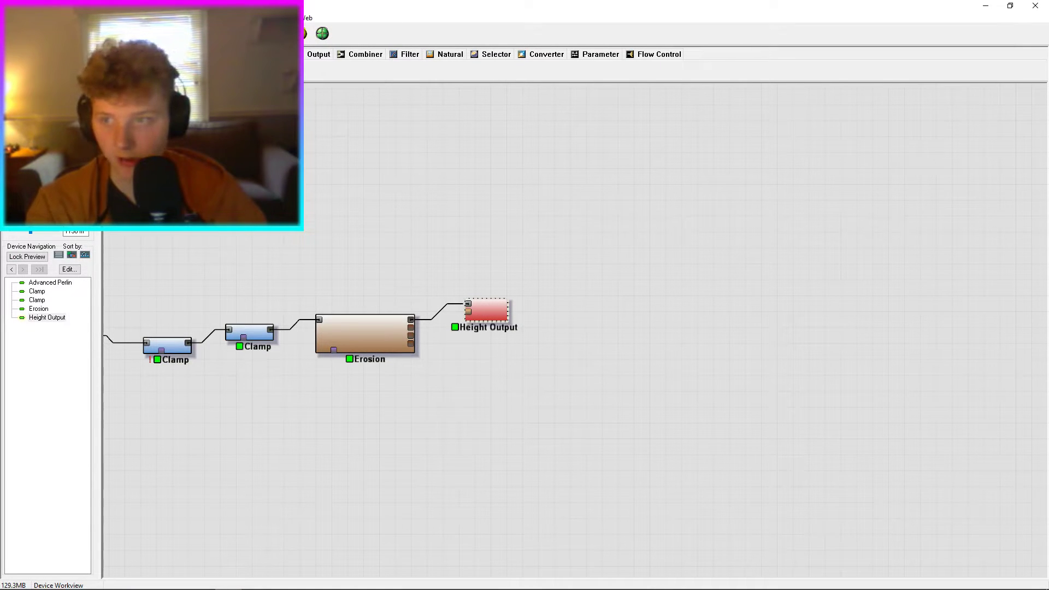
click(1036, 7)
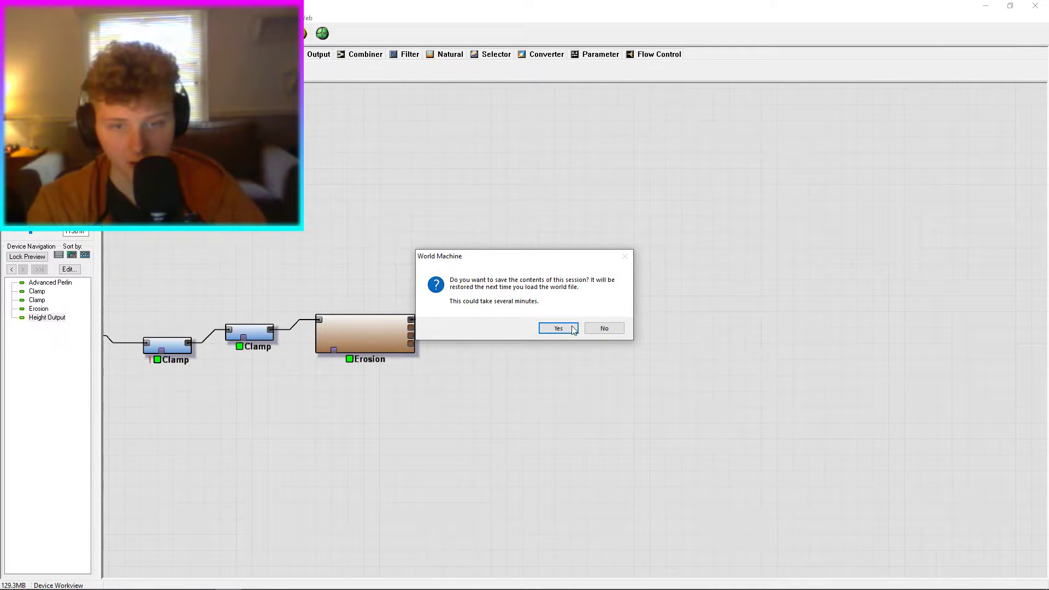
click(604, 328)
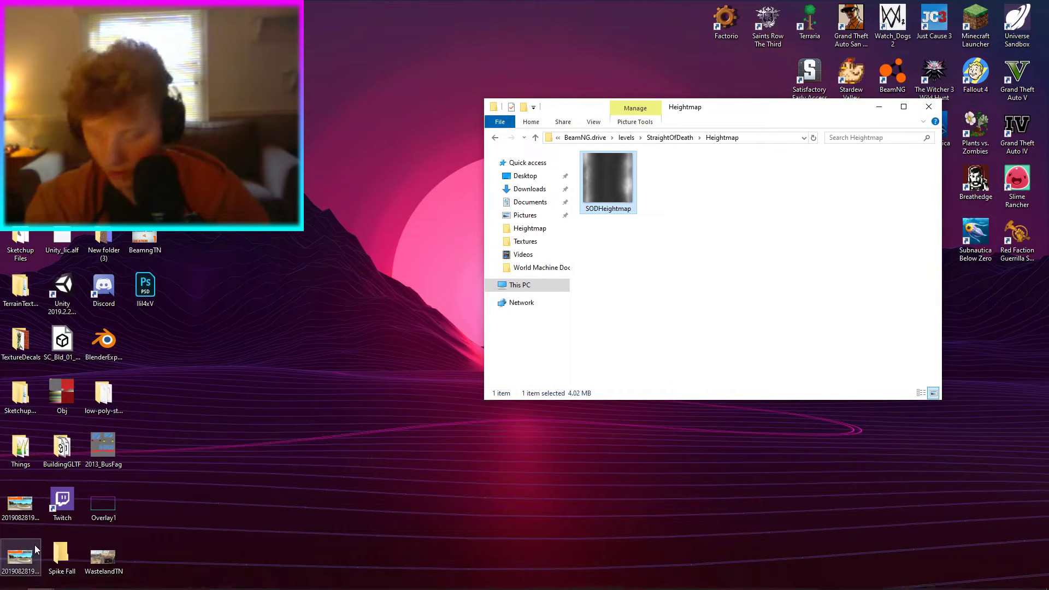
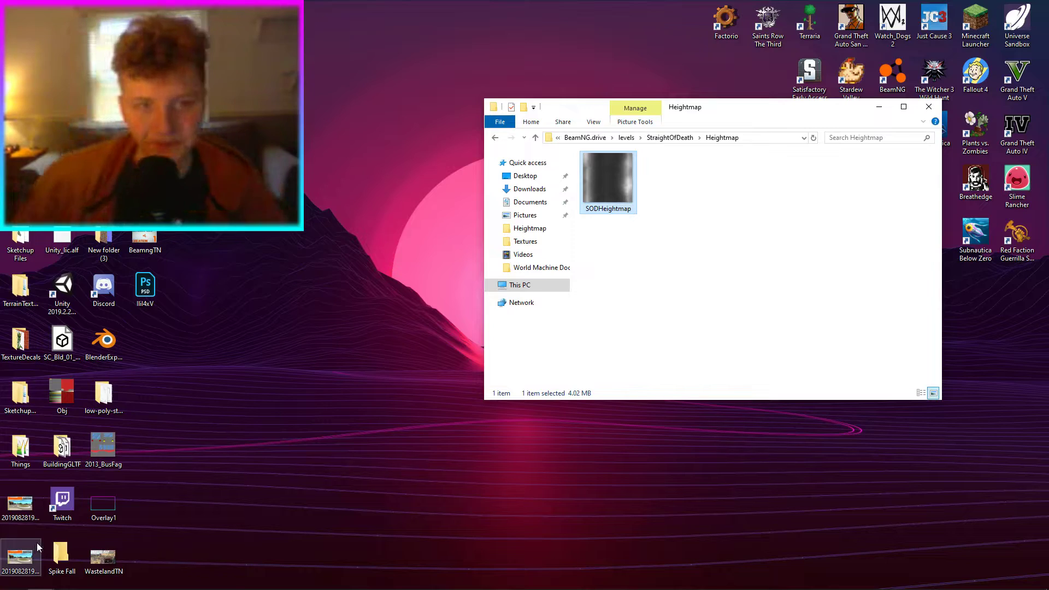
Switch to Chrome and search Google Images for "rock texture seamless".
mouse_move(5, 582)
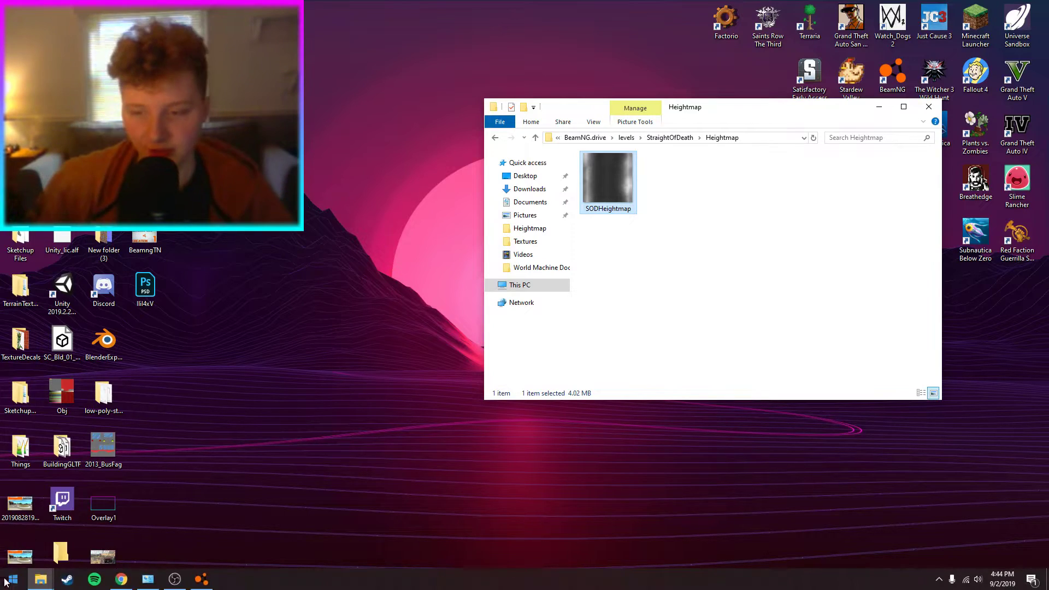
click(119, 580)
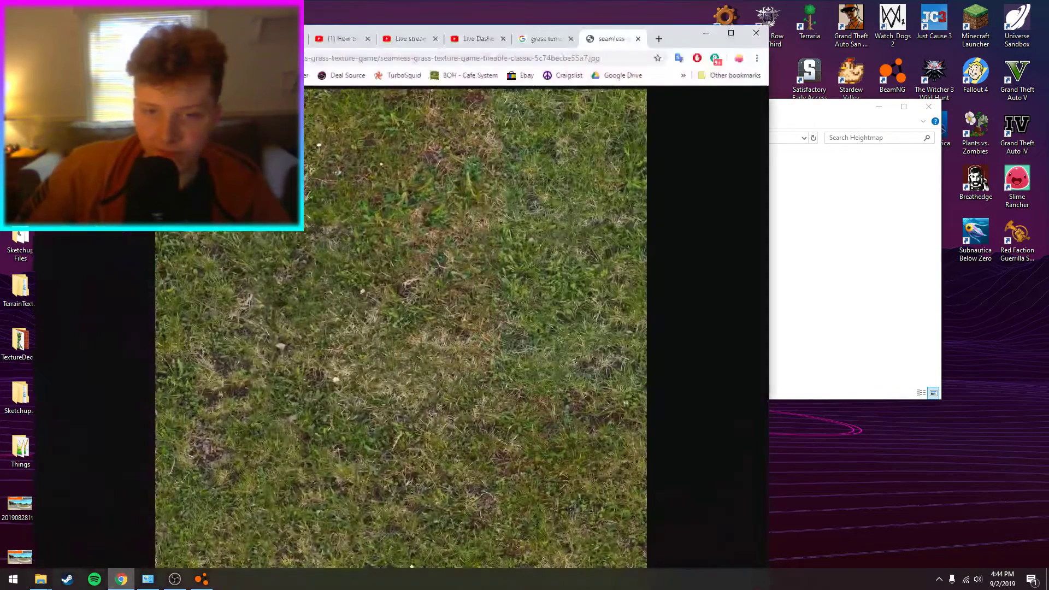
key(ctrl+l)
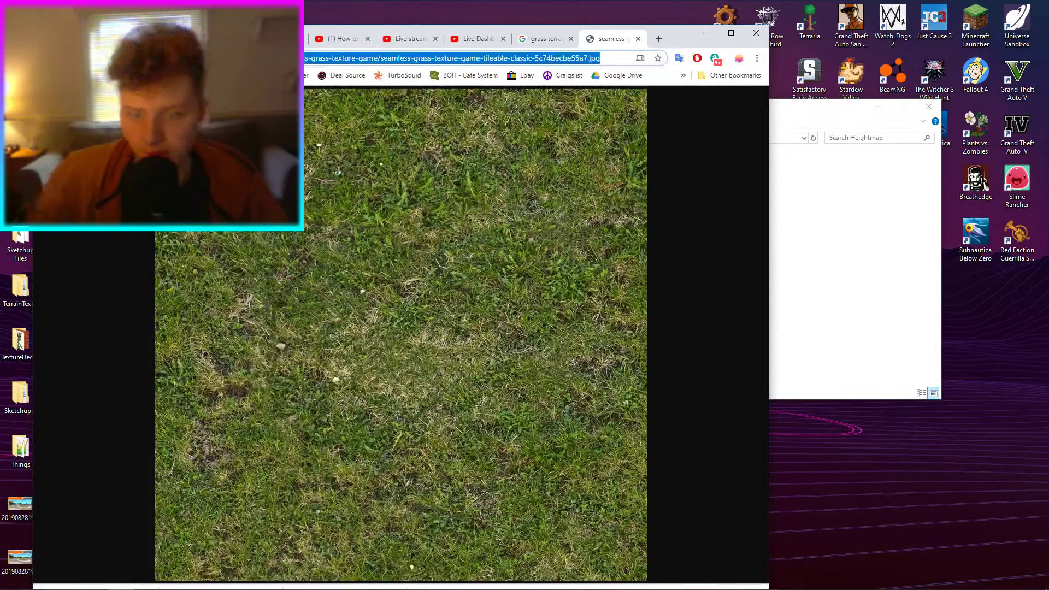
text(rock textur)
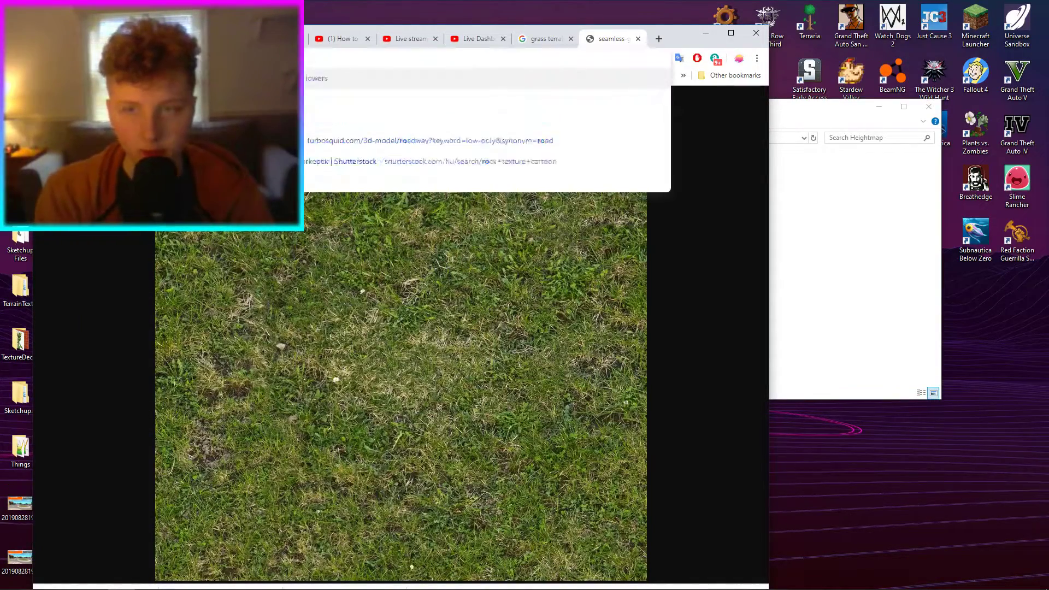
text(e)
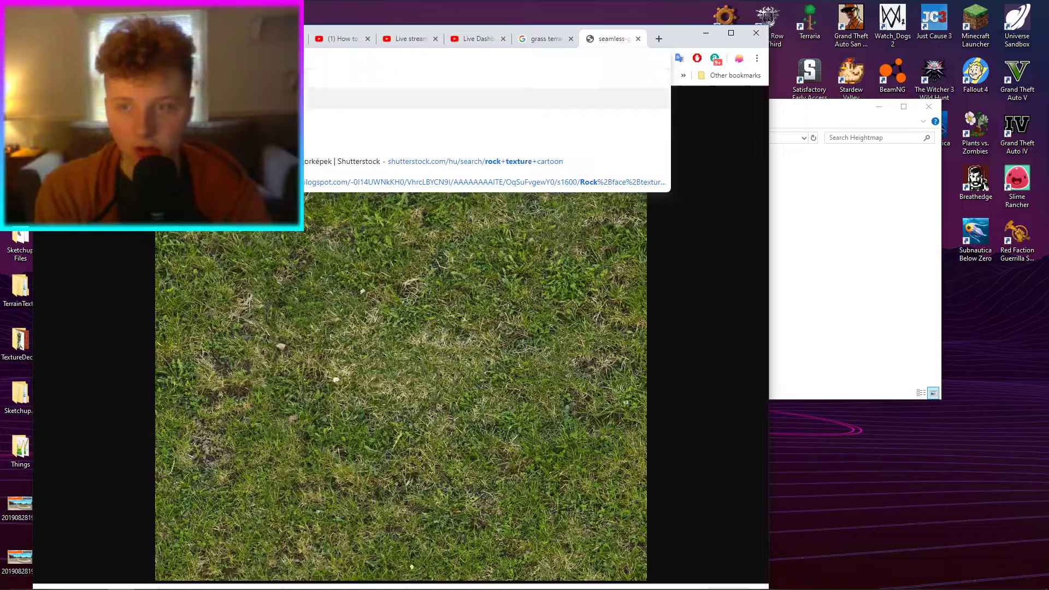
key(Down)
key(Return)
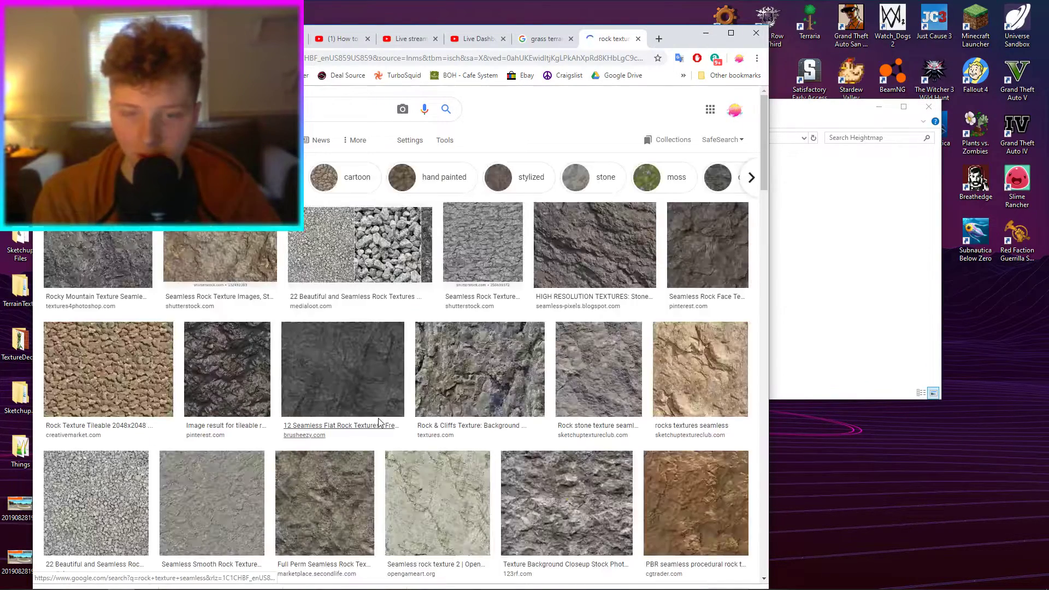
Open the Textures.com Seamless Smooth Rock Texture image by itself and save it as a JPEG in the Textures folder.
scroll(305, 415, down, 2)
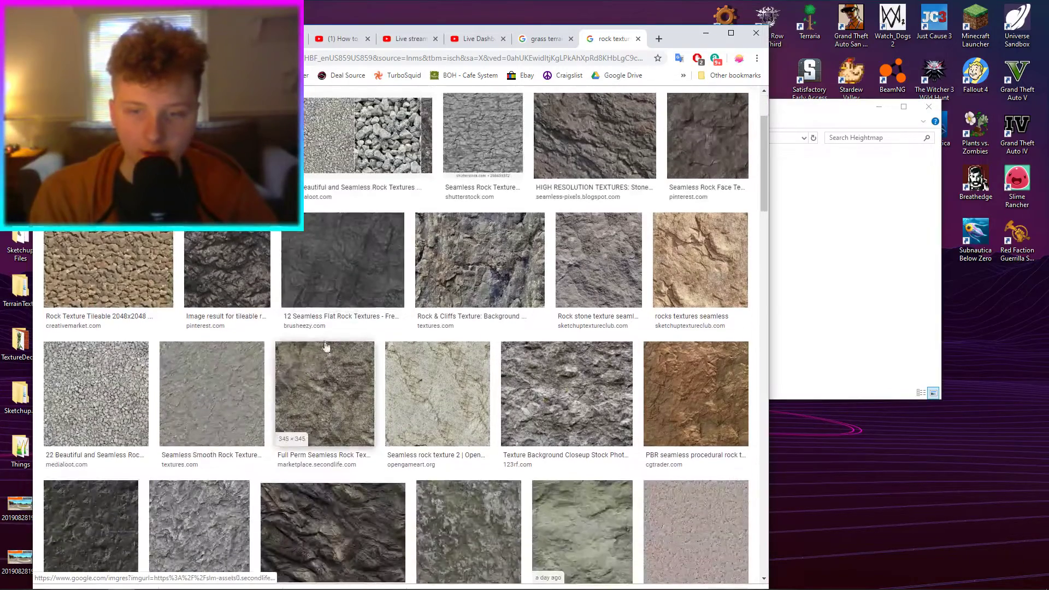
click(216, 381)
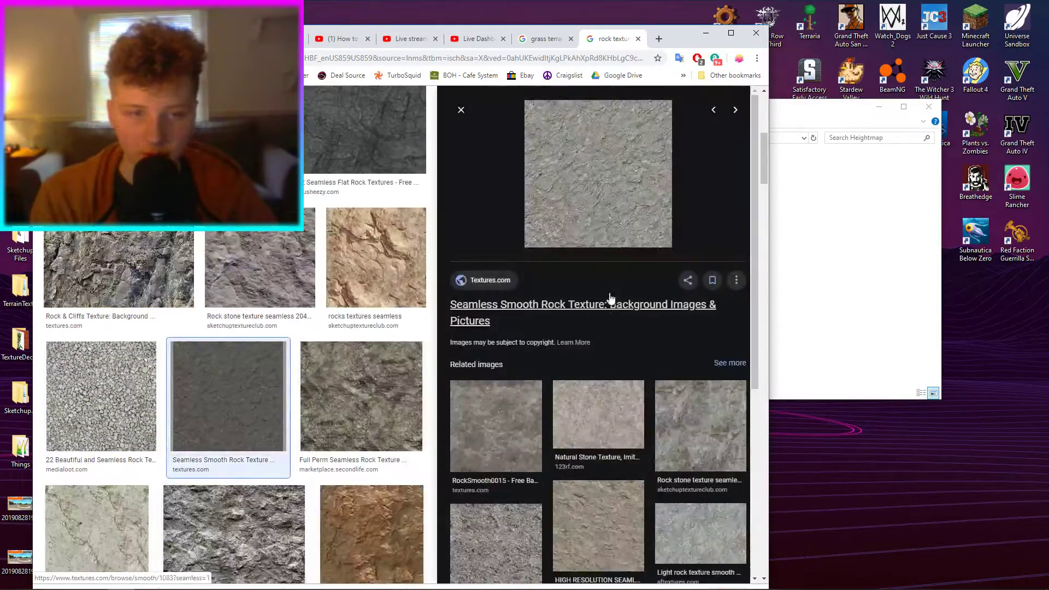
right_click(597, 216)
click(625, 322)
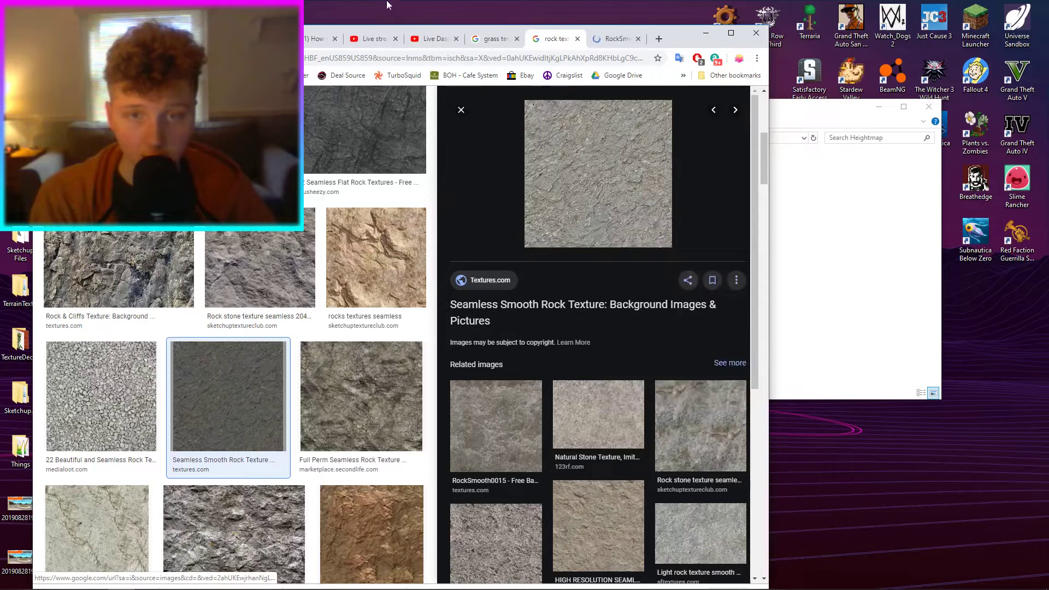
click(601, 41)
right_click(447, 273)
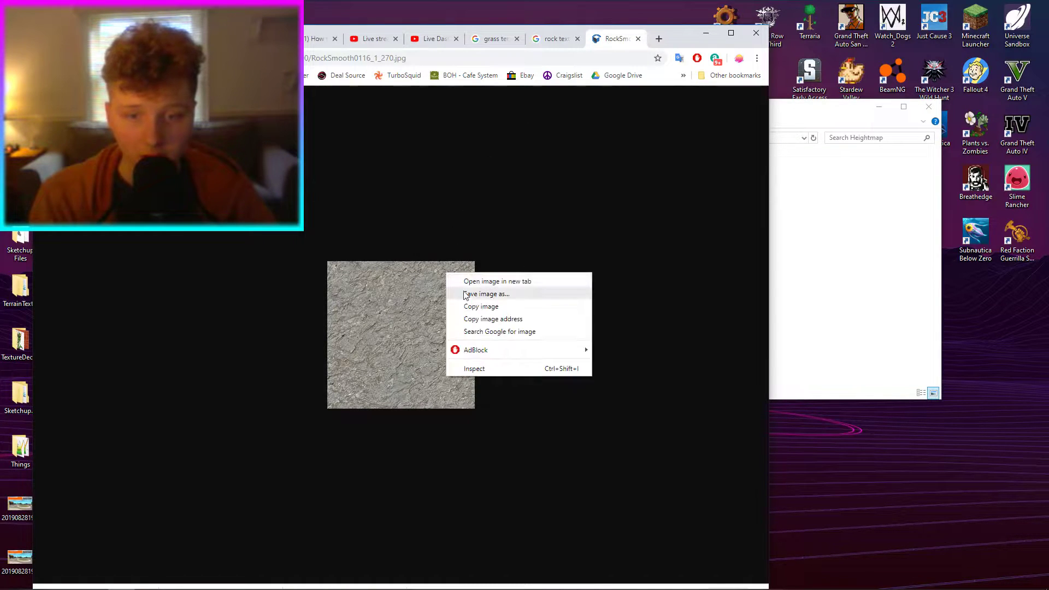
click(471, 294)
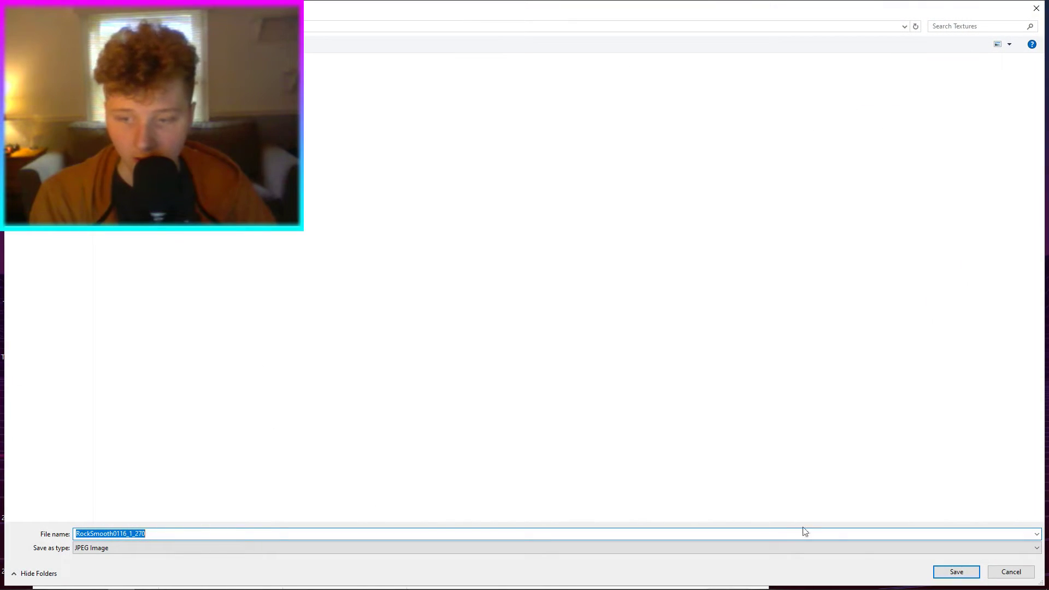
click(956, 572)
Open the level's art folder in one file window and the desktop StraightOfDeath Textures folder in another.
click(840, 108)
click(663, 138)
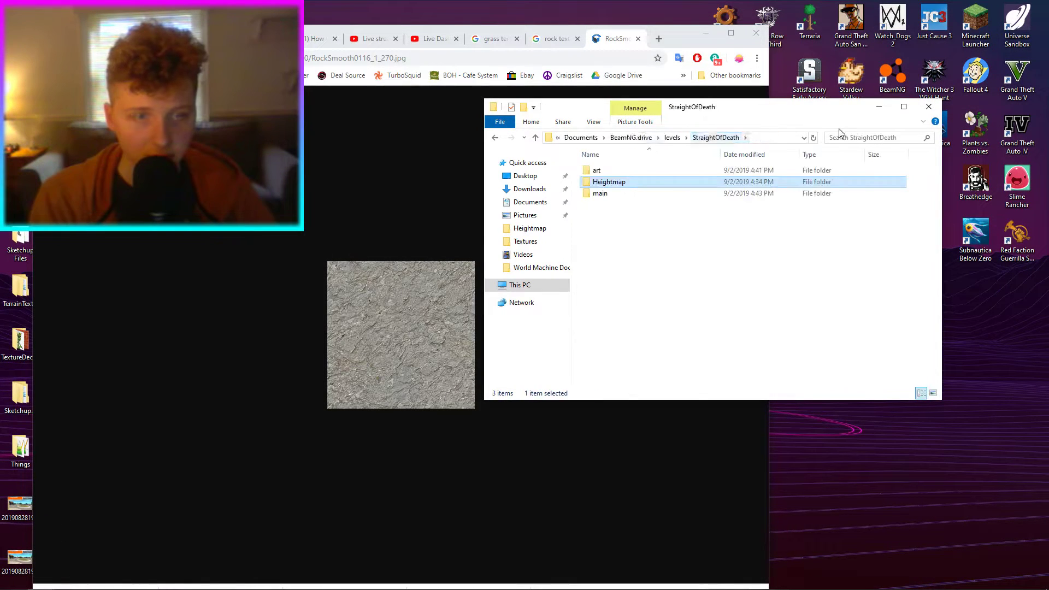
click(701, 34)
drag(814, 108, 545, 129)
double_click(683, 185)
double_click(612, 172)
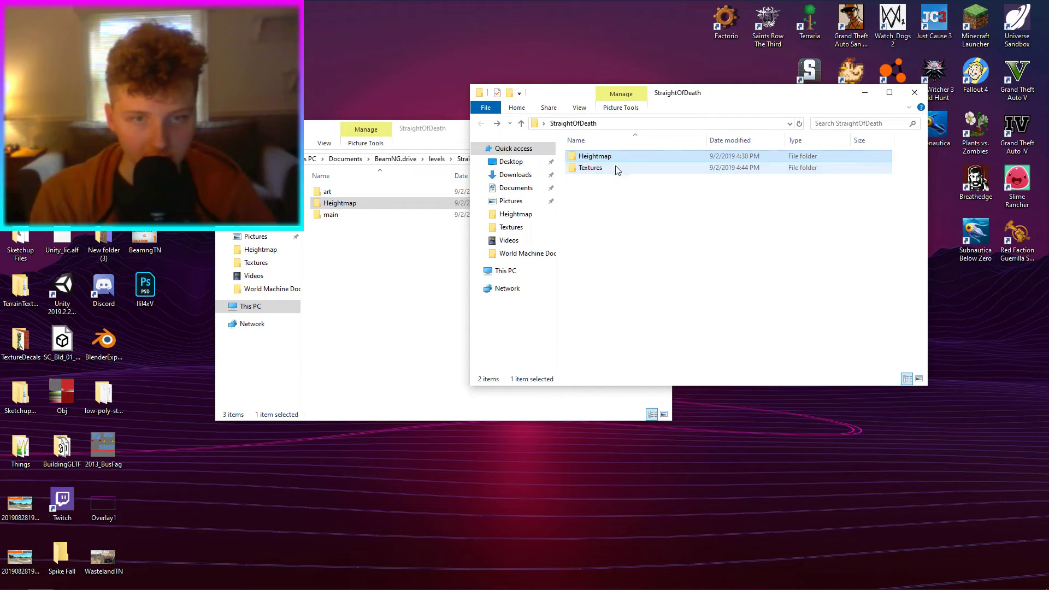
click(370, 190)
double_click(370, 191)
drag(773, 172, 761, 185)
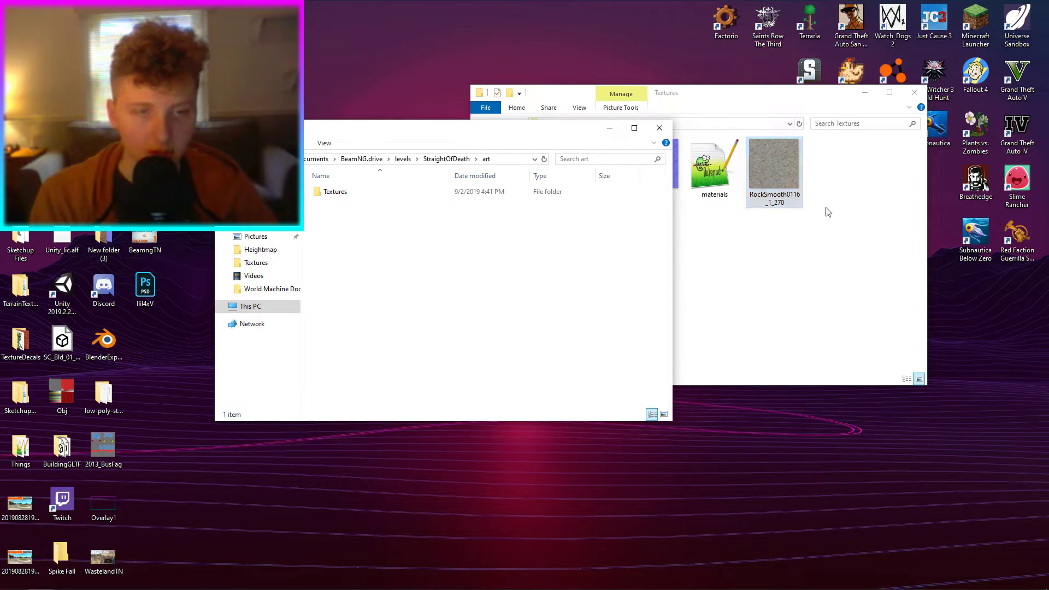
Rename the downloaded RockSmooth0116_1_270 image in the desktop Textures folder as Rock1.
click(825, 201)
click(766, 185)
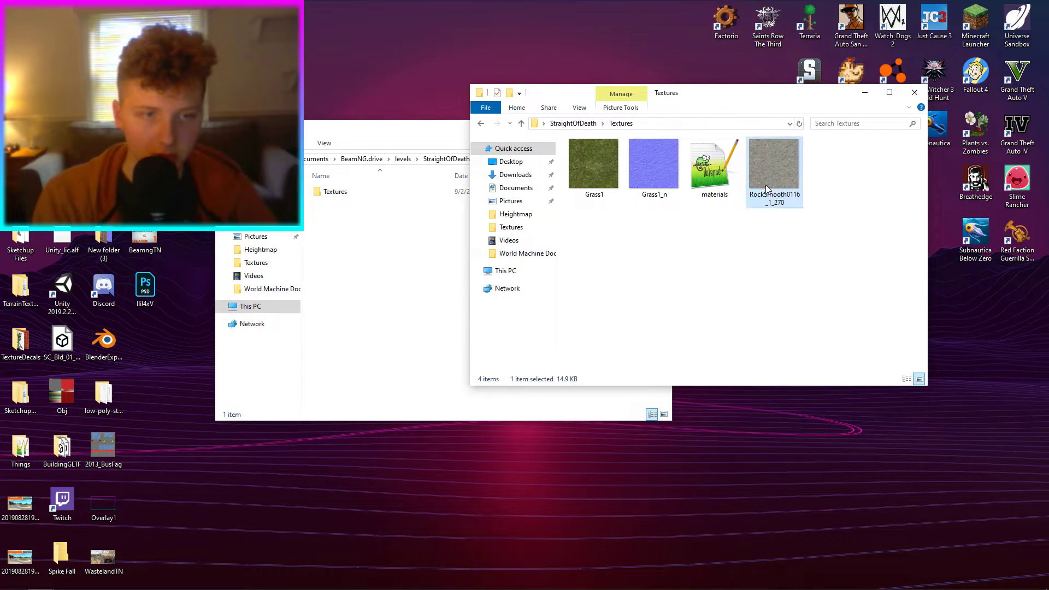
right_click(766, 185)
click(796, 493)
text(Ri)
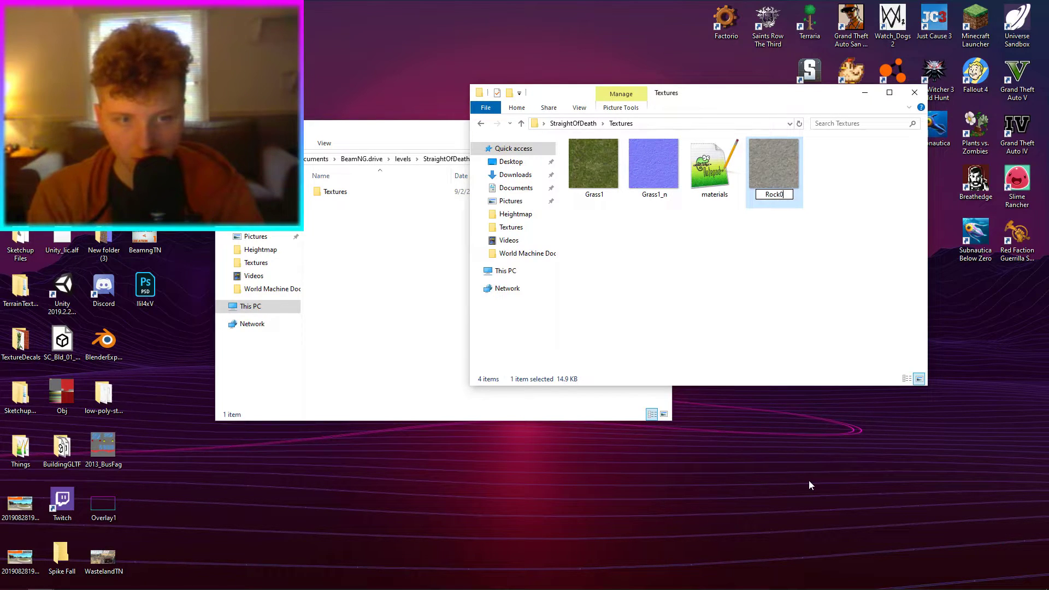
key(Return)
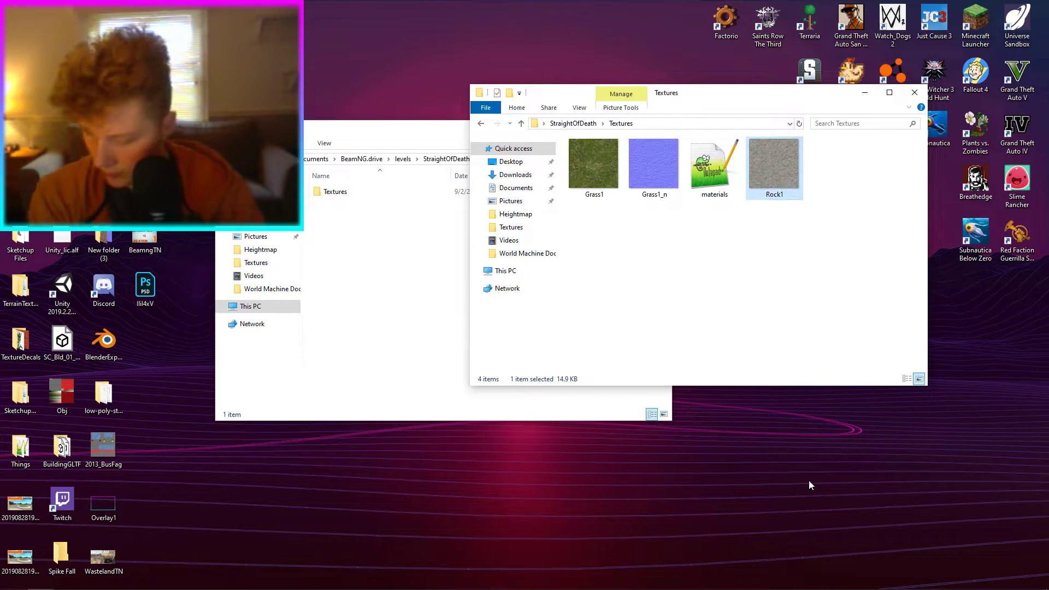
Resize the Rock1 image to 256 by 256 pixels in paint.net and save it with JPEG quality 95.
double_click(761, 143)
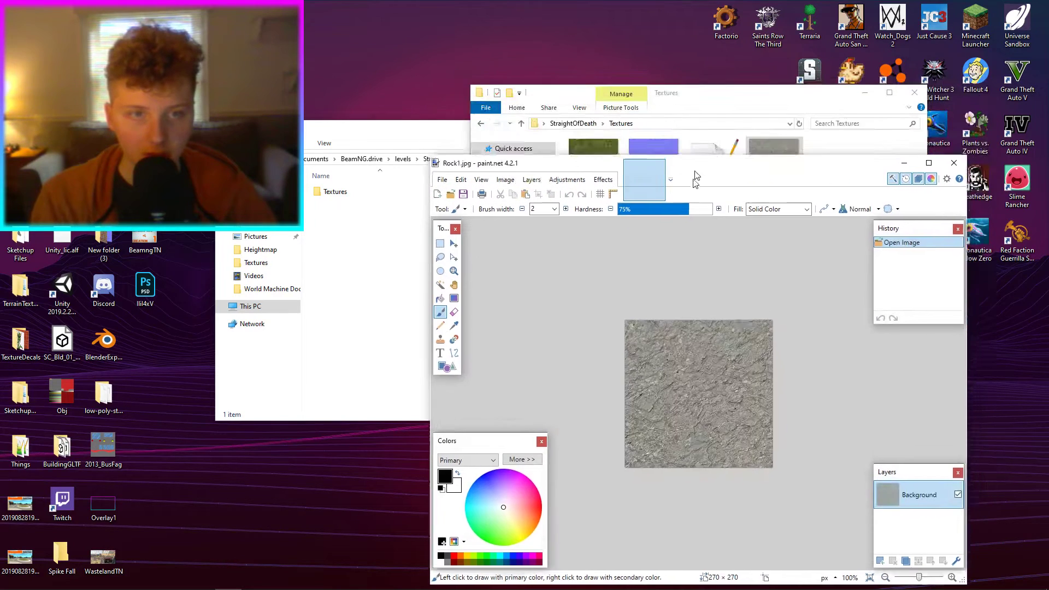
drag(696, 176, 724, 155)
click(534, 159)
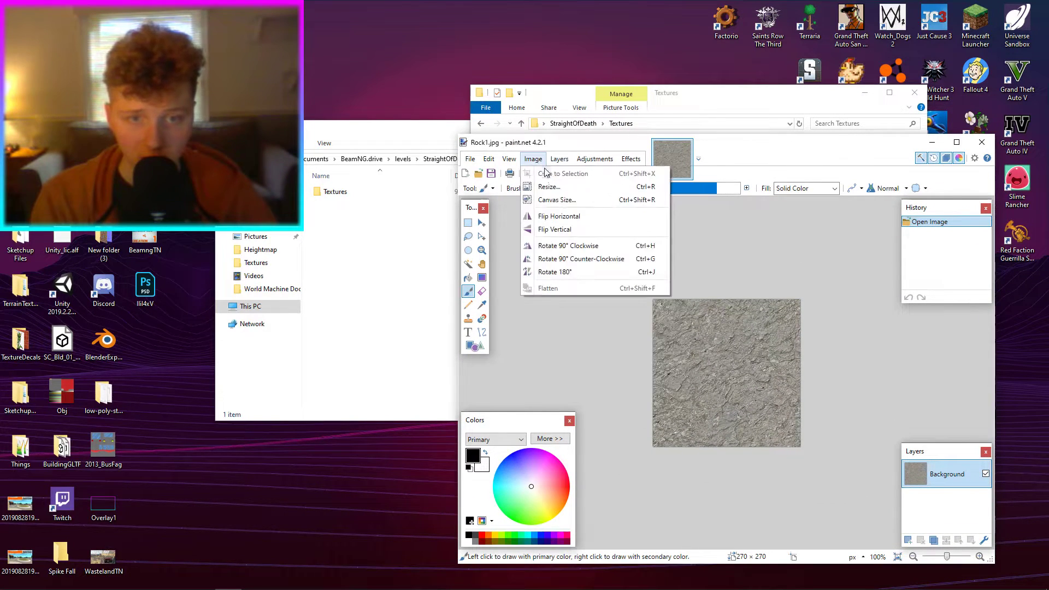
click(549, 187)
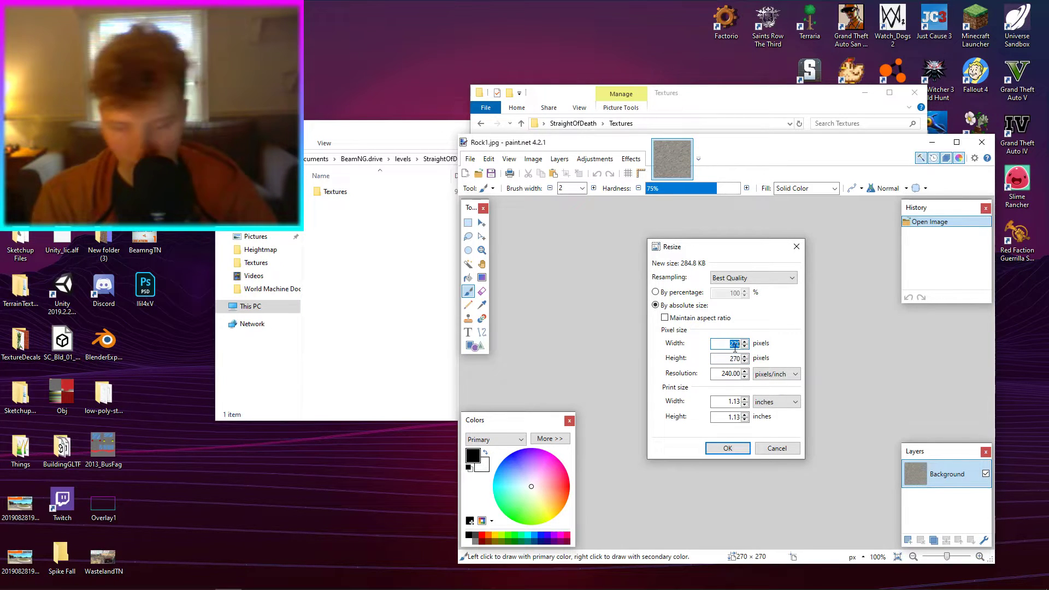
text(256)
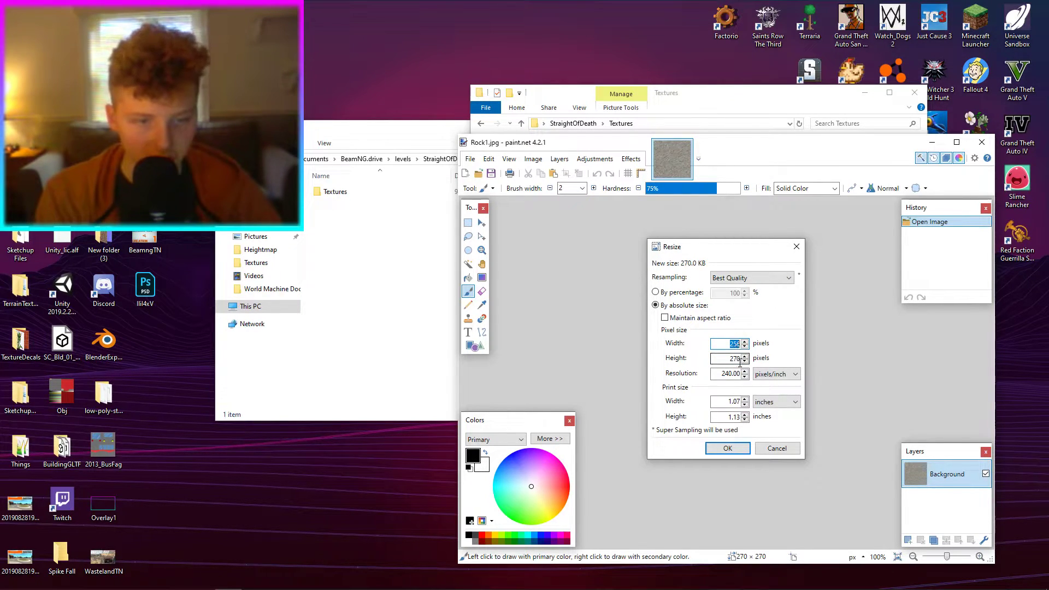
click(721, 449)
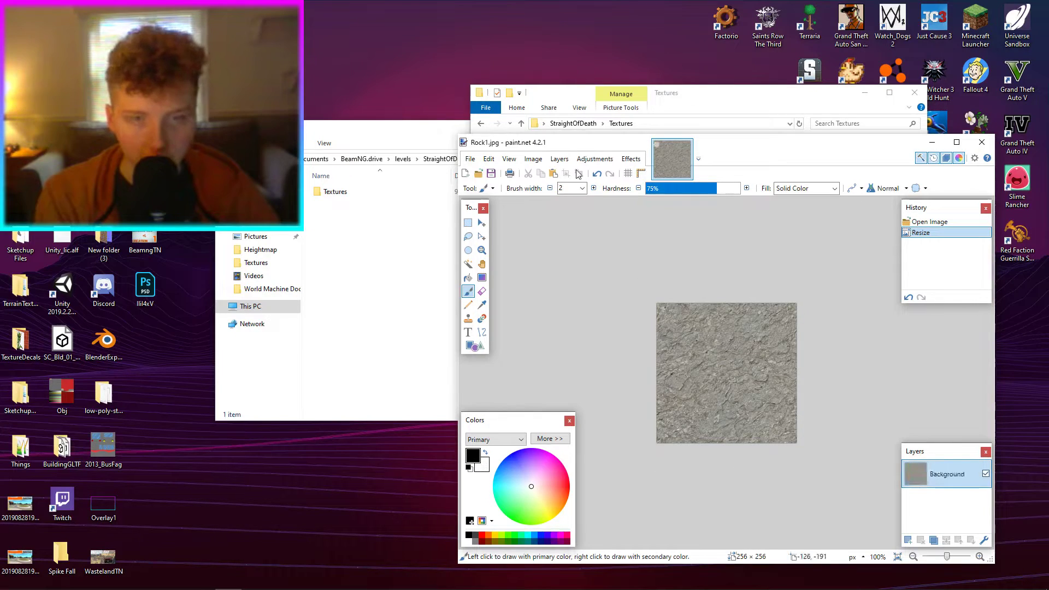
click(634, 160)
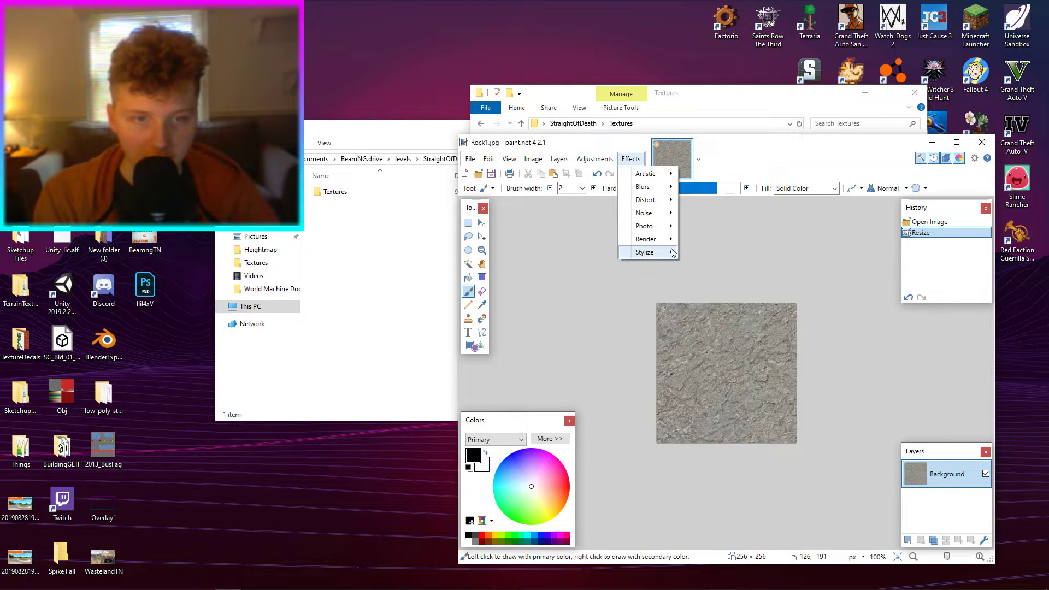
click(492, 174)
click(810, 354)
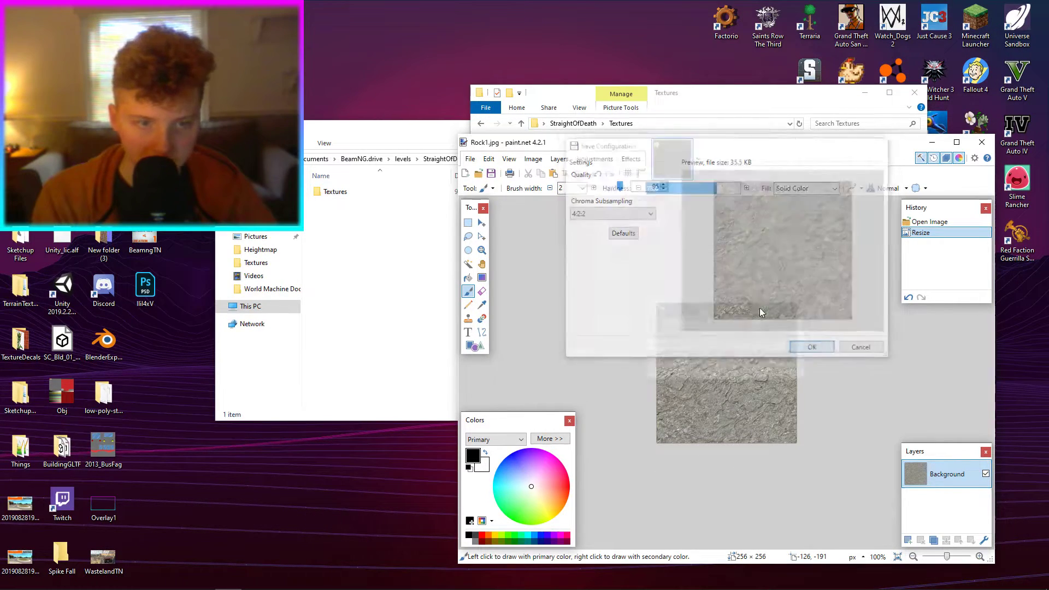
Convert the rock image to a normal map with NormalMapPlus, save it as Rock1_n.jpg, and close paint.net.
click(631, 159)
mouse_move(650, 251)
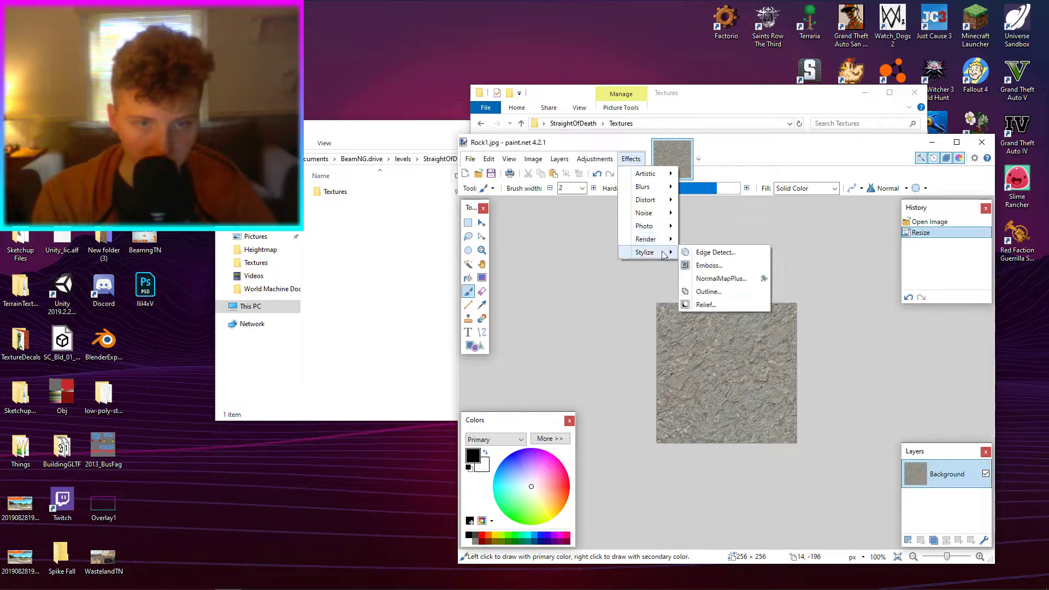
click(721, 278)
click(739, 400)
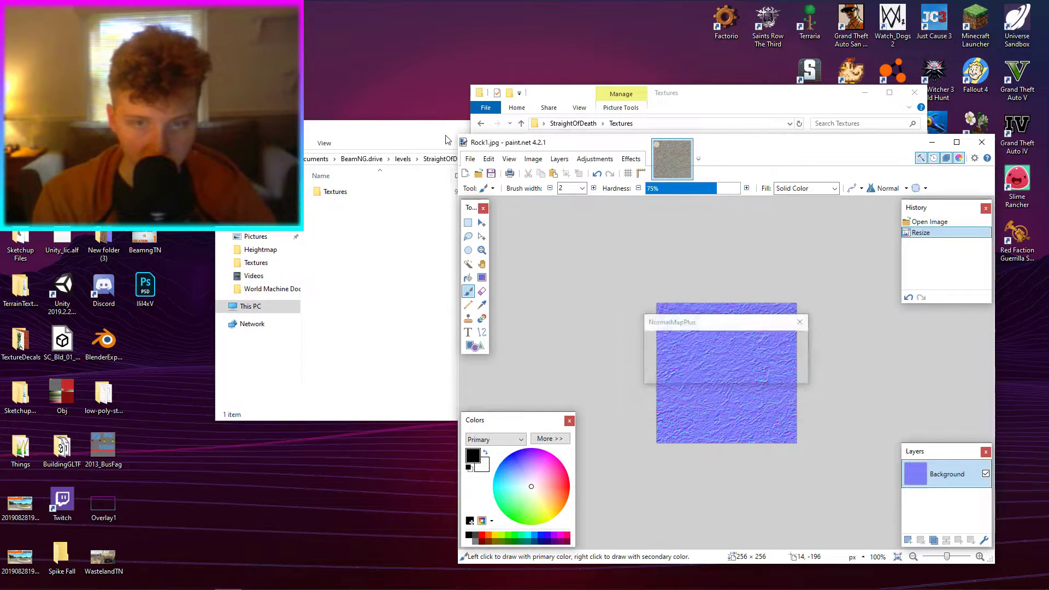
click(471, 159)
click(486, 255)
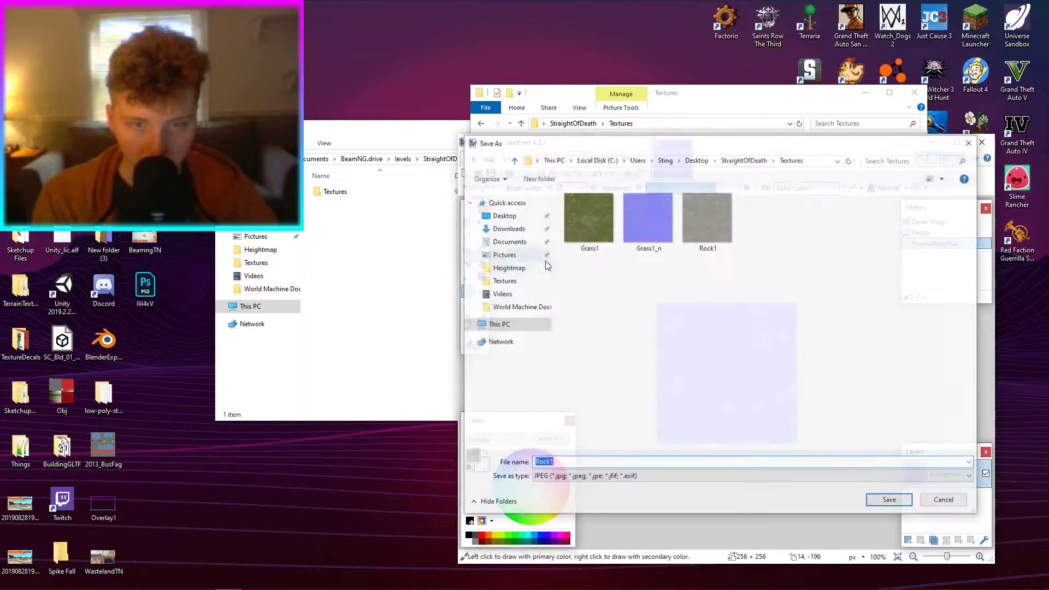
text(_n)
key(Return)
key(Return)
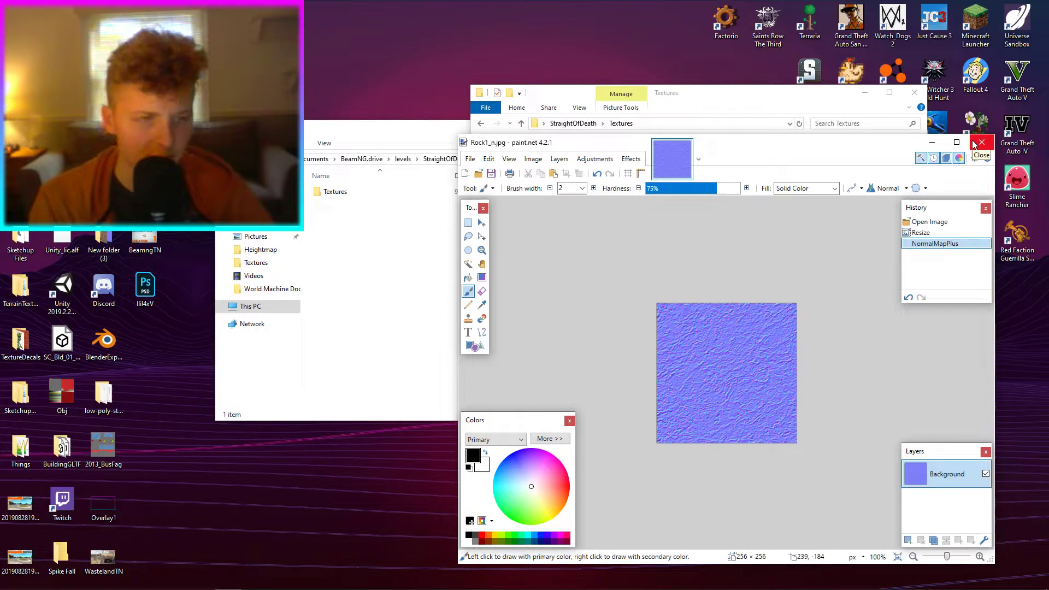
click(981, 142)
Open materials.cs in Notepad++ and paste a copy of the Grass01 TerrainMaterial block below the original.
drag(813, 222, 790, 184)
click(715, 164)
double_click(714, 164)
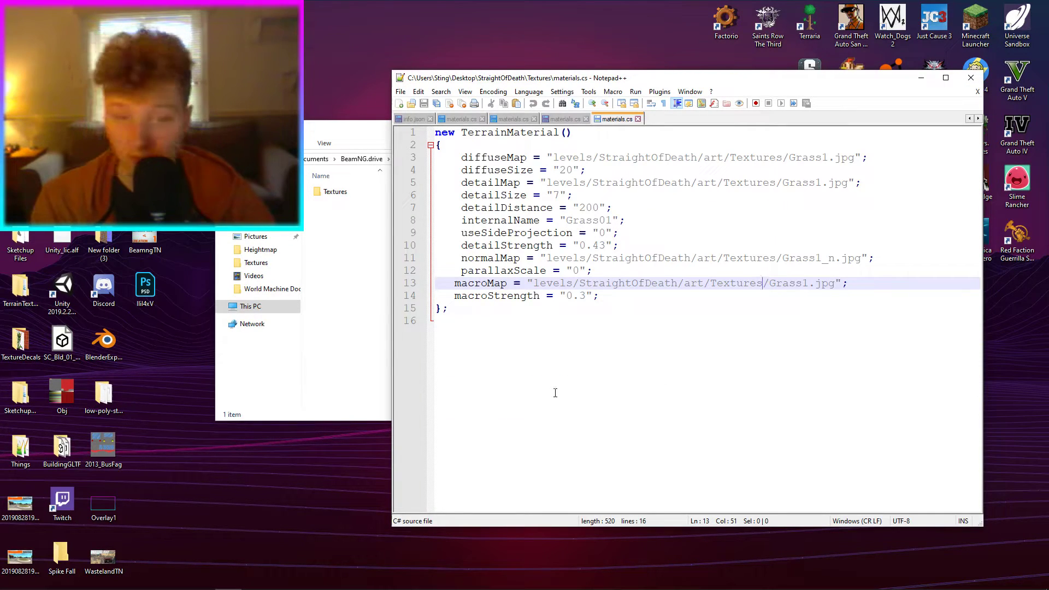
key(ctrl+a)
key(ctrl+c)
click(514, 310)
key(Return)
key(Return)
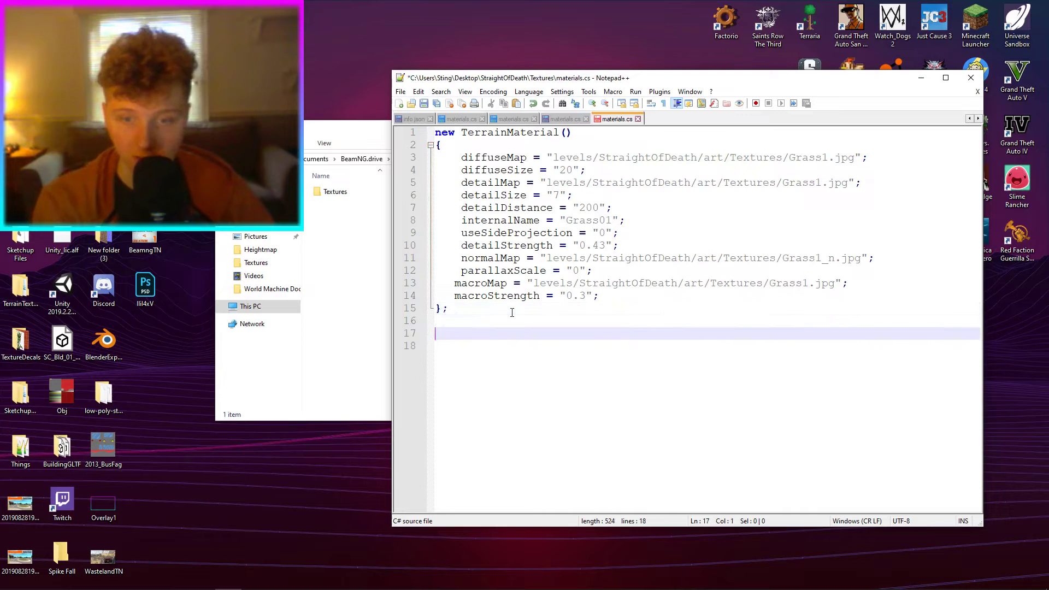
key(ctrl+v)
Point the copied material's diffuse, detail and macro maps to Rock1.jpg and its normal map to Rock1_n.jpg.
click(613, 335)
double_click(613, 334)
double_click(808, 334)
text(P)
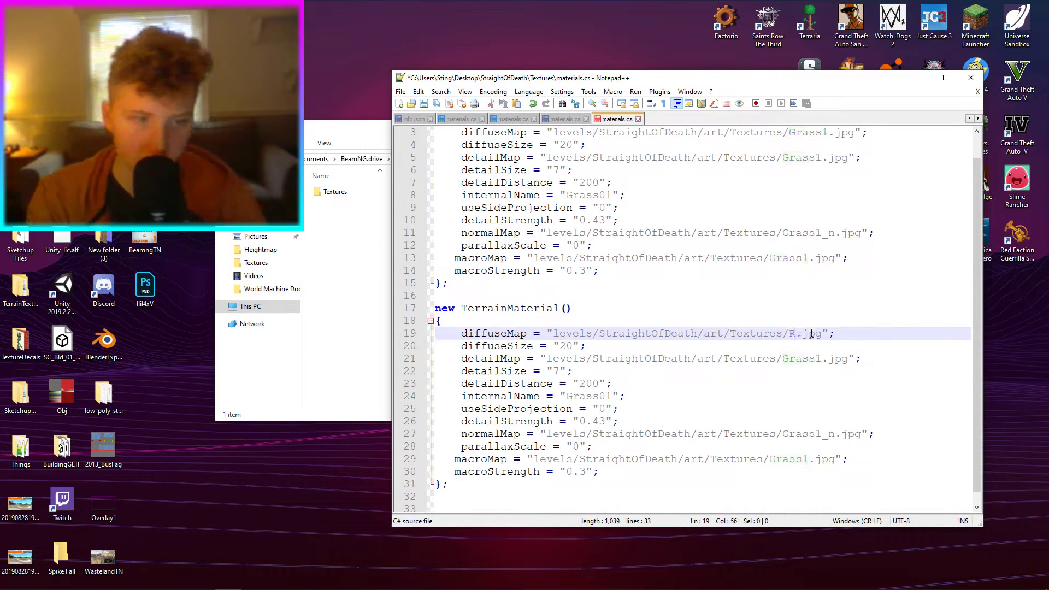
double_click(811, 333)
key(ctrl+c)
double_click(808, 358)
key(ctrl+v)
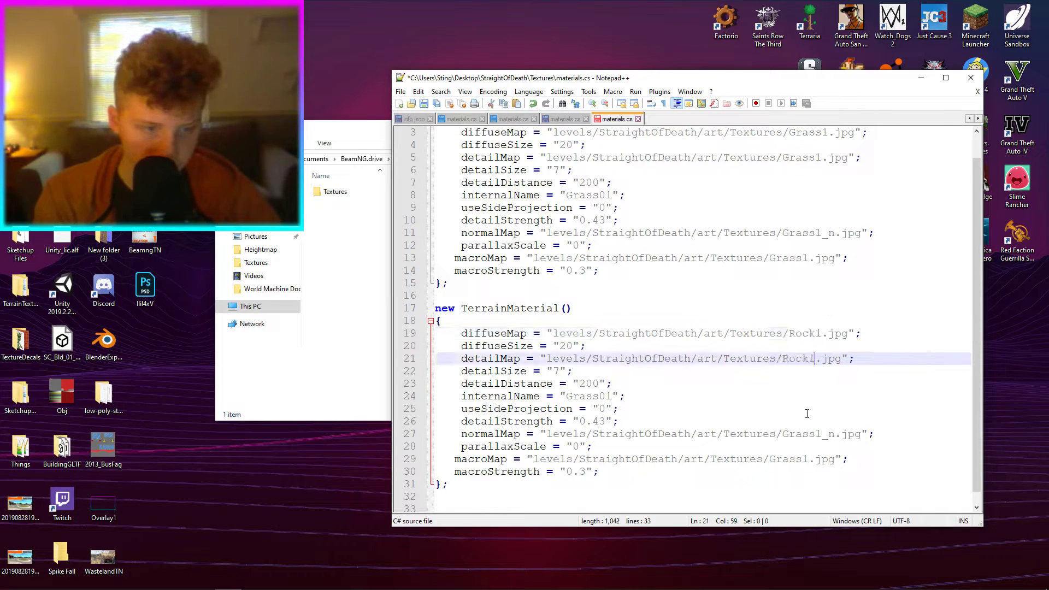
drag(825, 432, 809, 433)
key(ctrl+v)
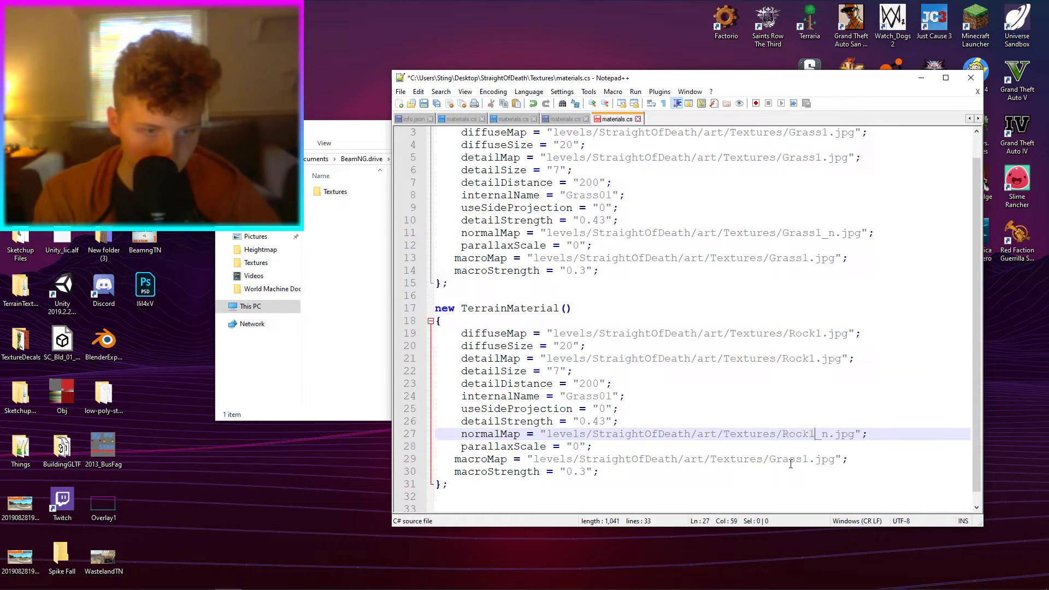
double_click(780, 460)
key(ctrl+v)
Set the internalName of the copied terrain material to Rock01.
click(585, 395)
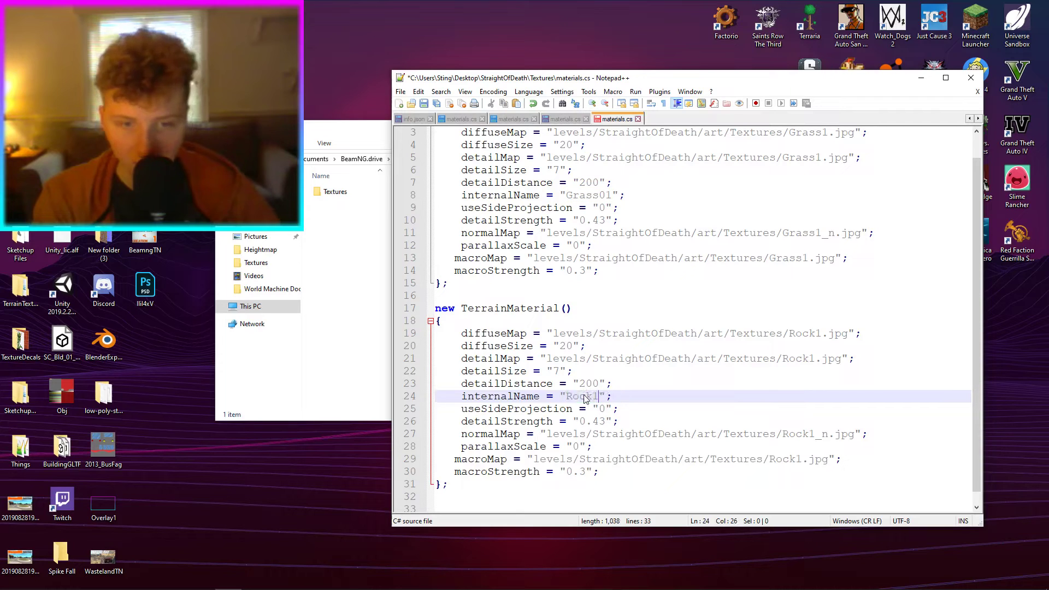
key(BackSpace)
text(01)
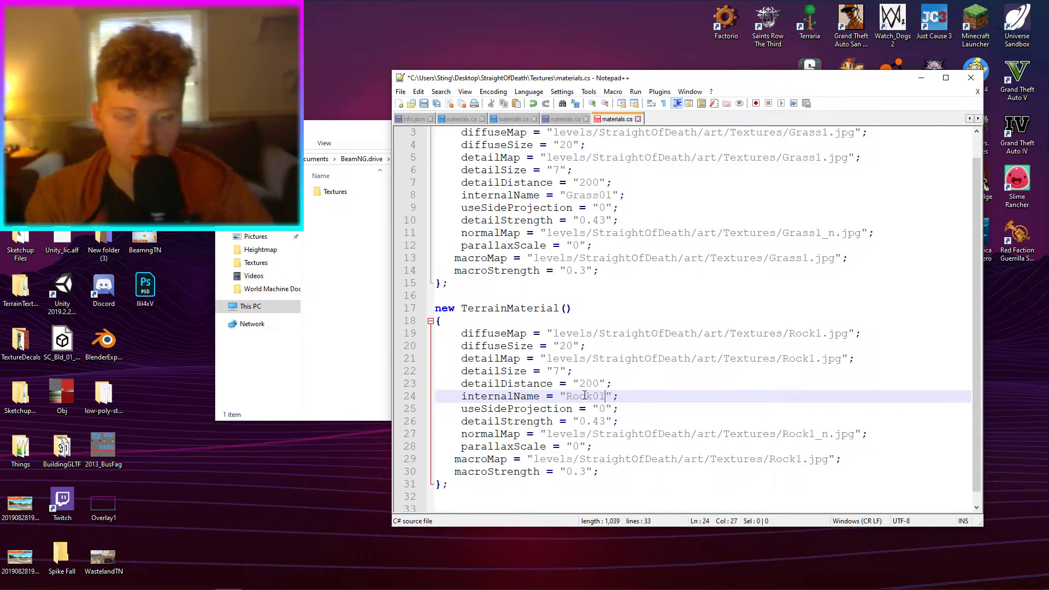
Save and close materials.cs, and exit the running BeamNG.drive session.
key(ctrl+s)
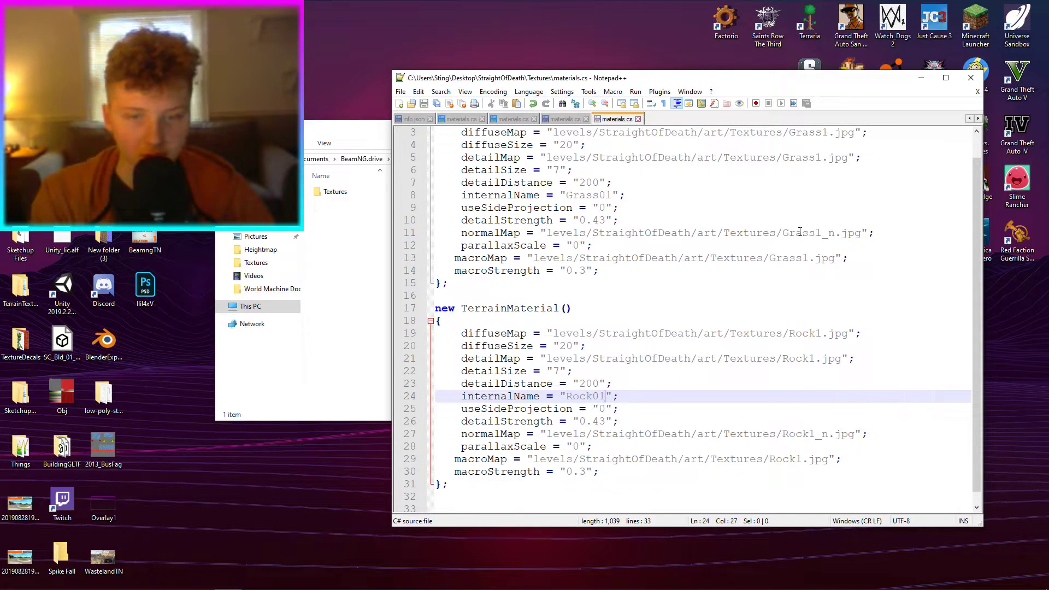
click(971, 78)
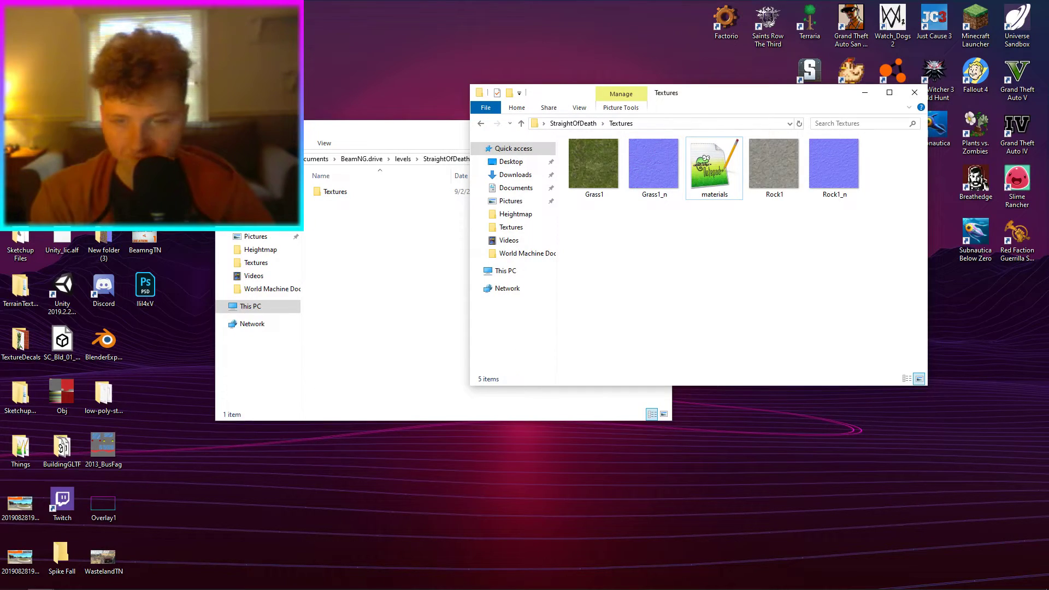
click(210, 574)
right_drag(551, 319, 552, 318)
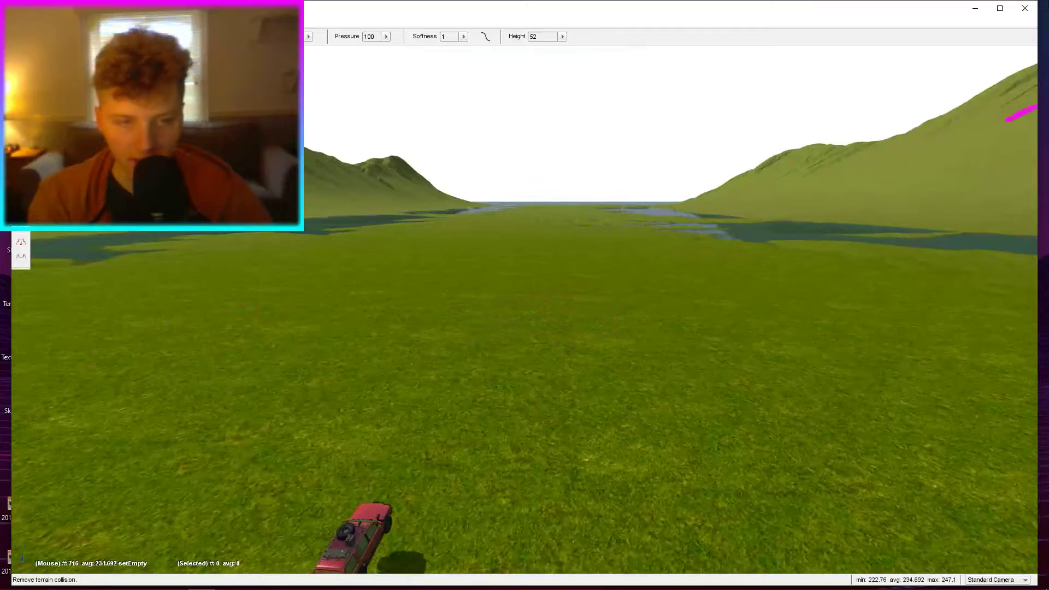
click(1034, 14)
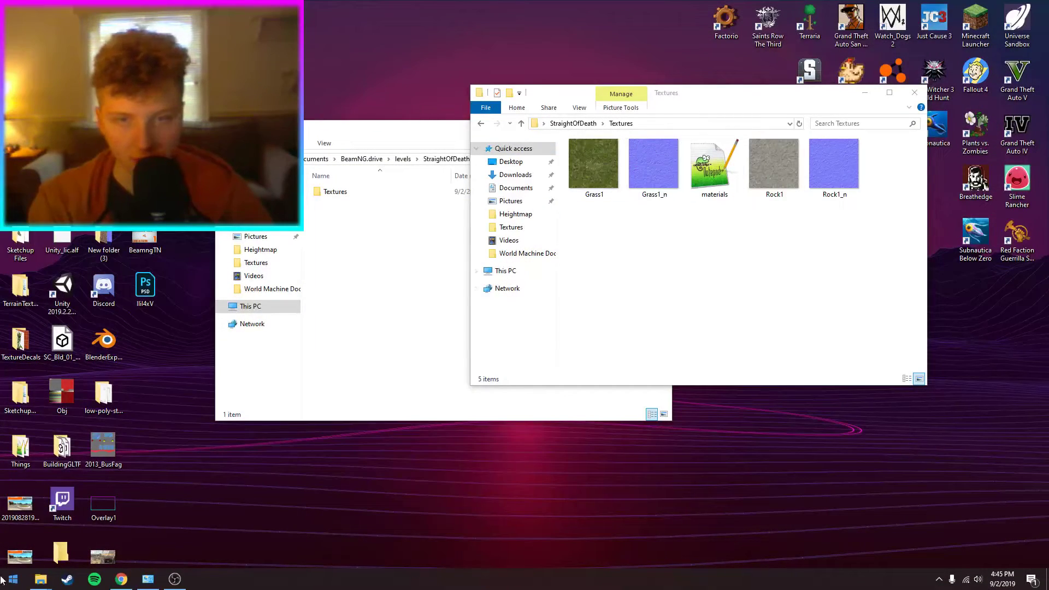
Go to the BeamNG.drive levels folder in File Explorer and check the StraightOfDeath folder inside it.
click(368, 244)
click(403, 158)
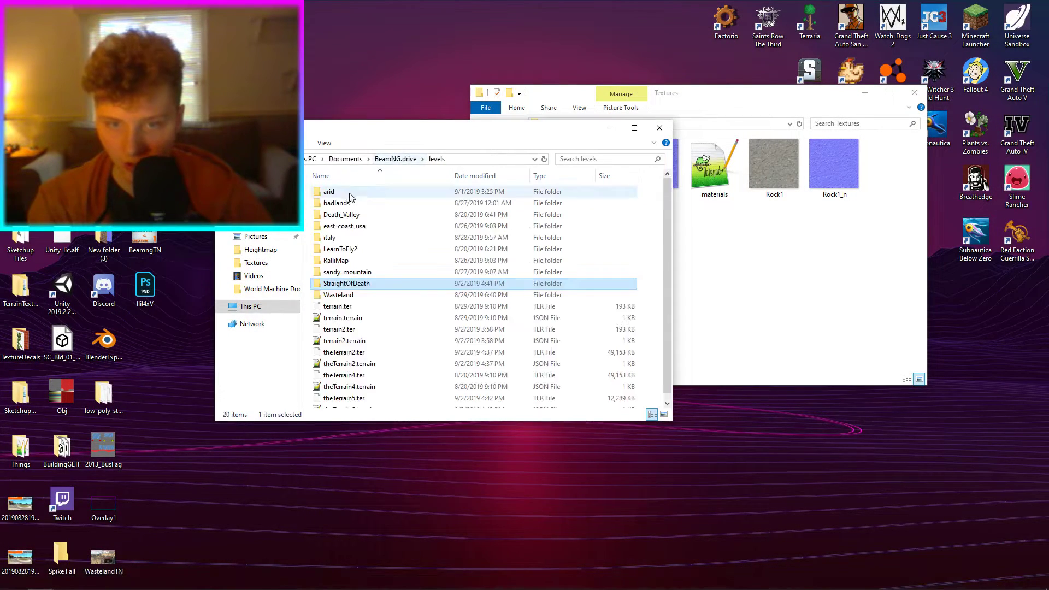
double_click(349, 285)
key(BackSpace)
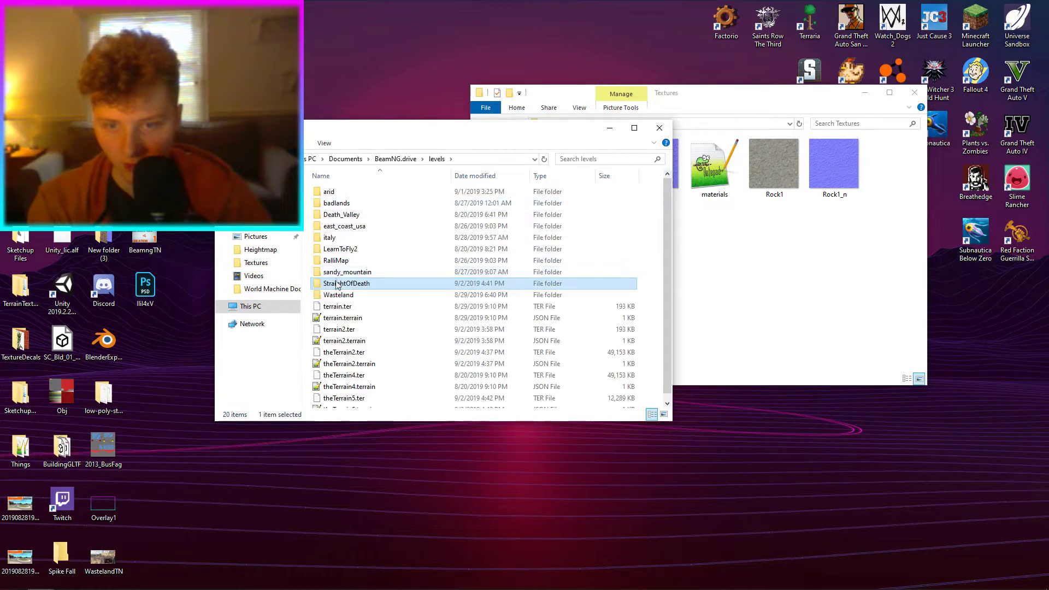
click(43, 580)
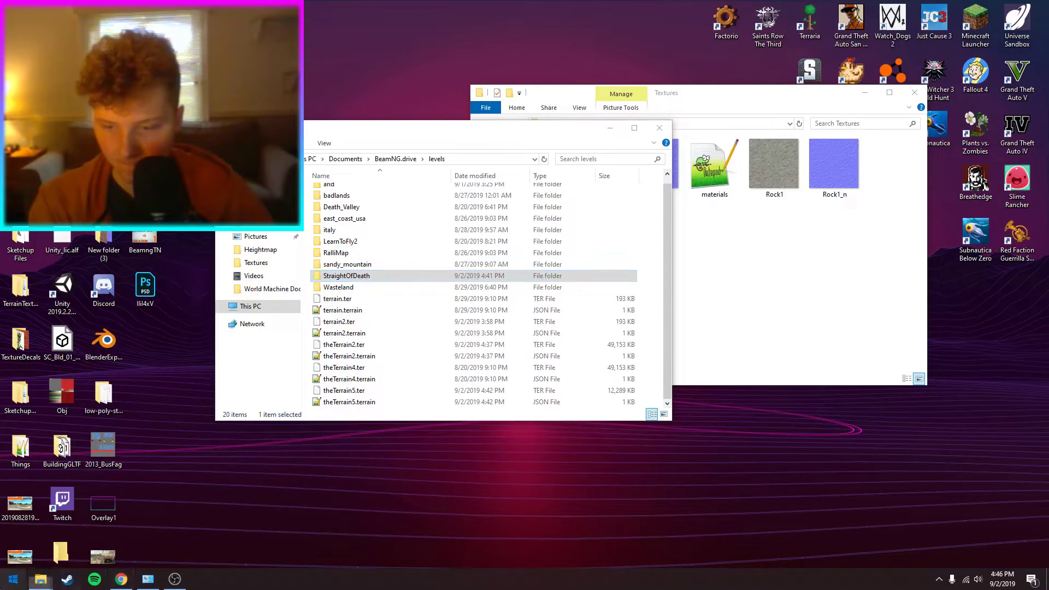
click(13, 579)
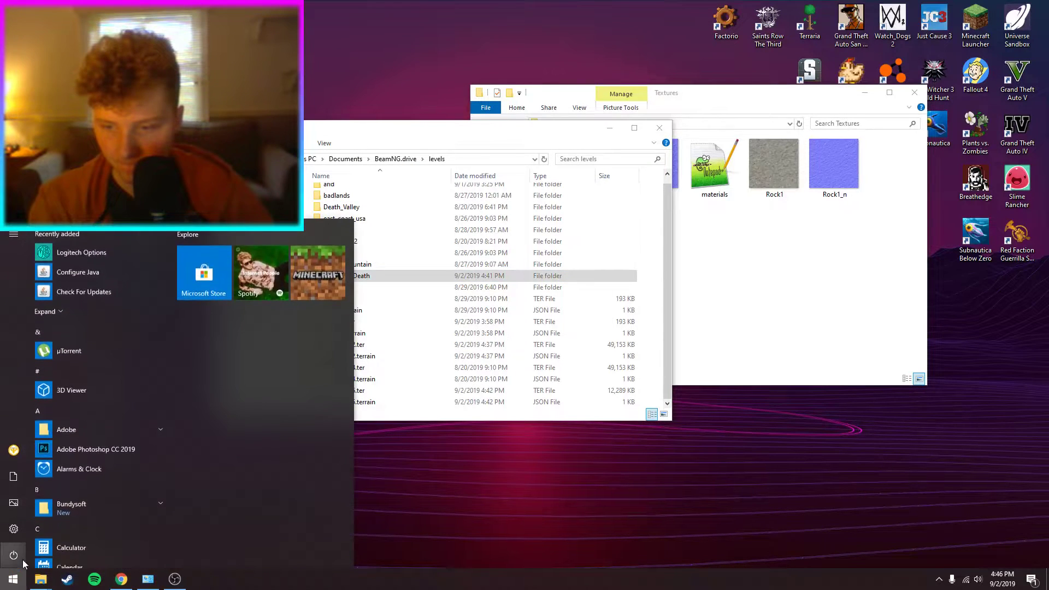
click(12, 531)
key(super)
text(beamn)
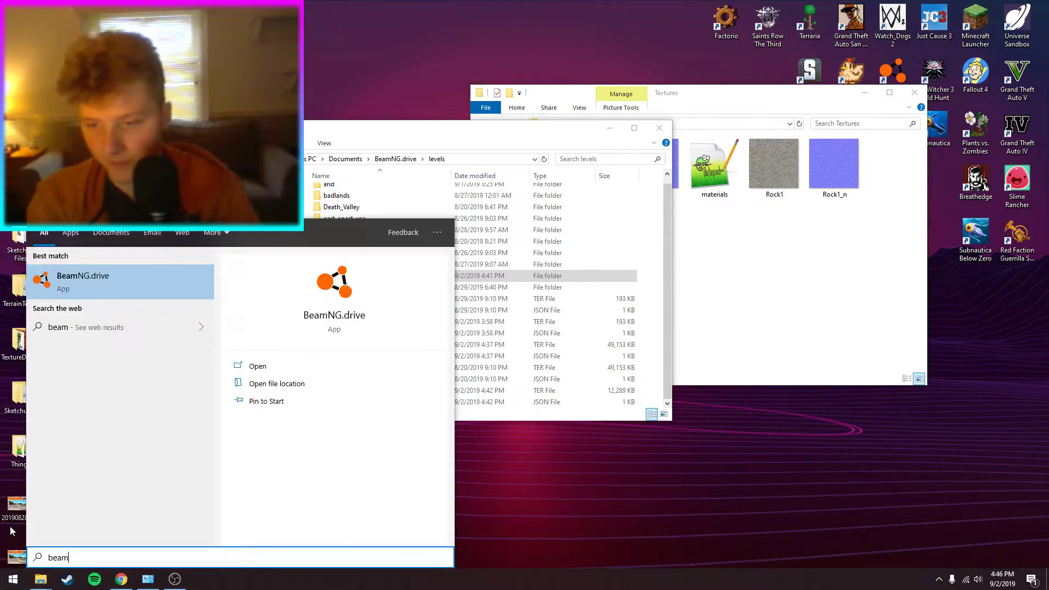
key(BackSpace)
key(BackSpace)
key(BackSpace)
key(BackSpace)
key(BackSpace)
Search the computer for the StraightOfDeath.zip archive and open the StraightOfDeath level folder inside it.
text(straig)
click(116, 279)
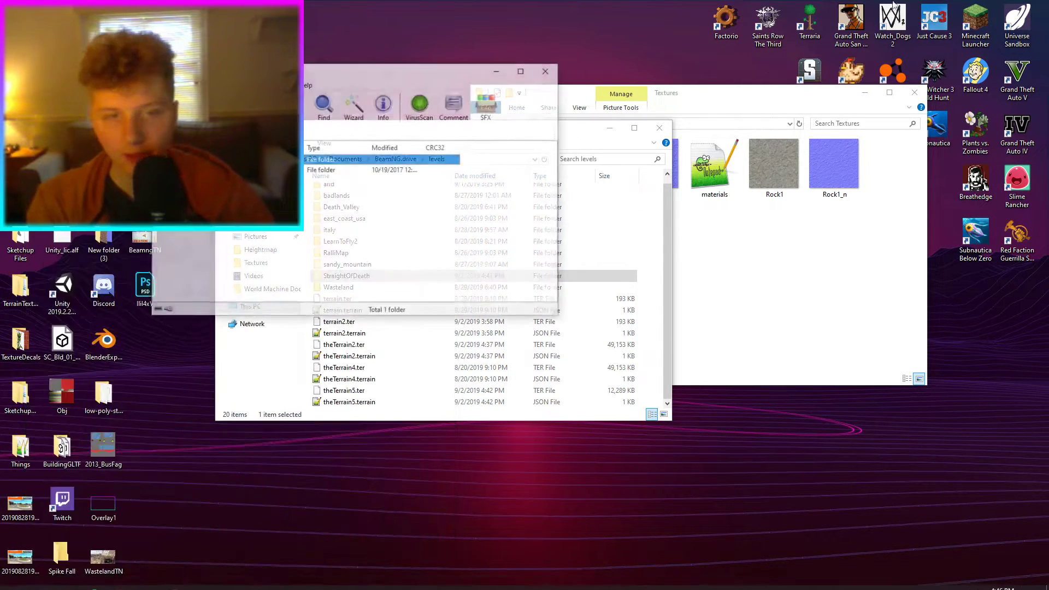
double_click(666, 161)
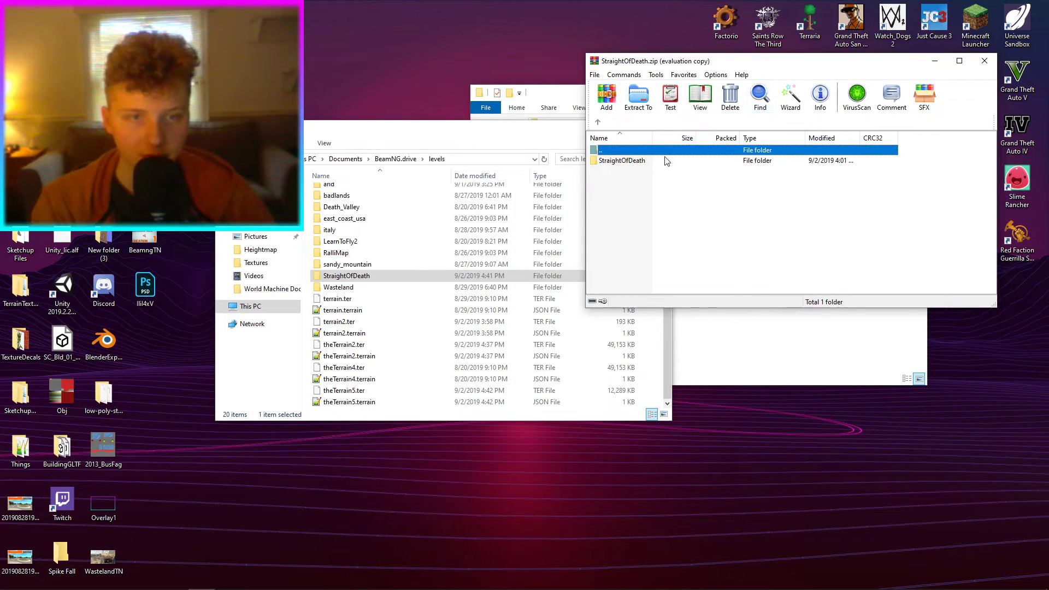
double_click(664, 161)
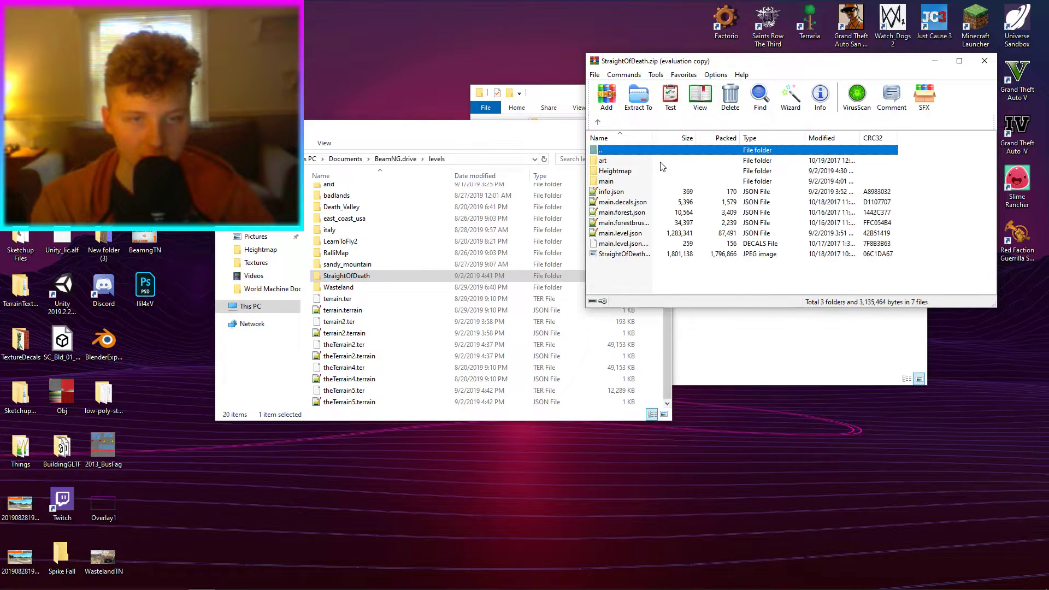
Check theTerrain5.terrain.json and try to move both theTerrain5 files from levels into the StraightOfDeath folder.
double_click(350, 403)
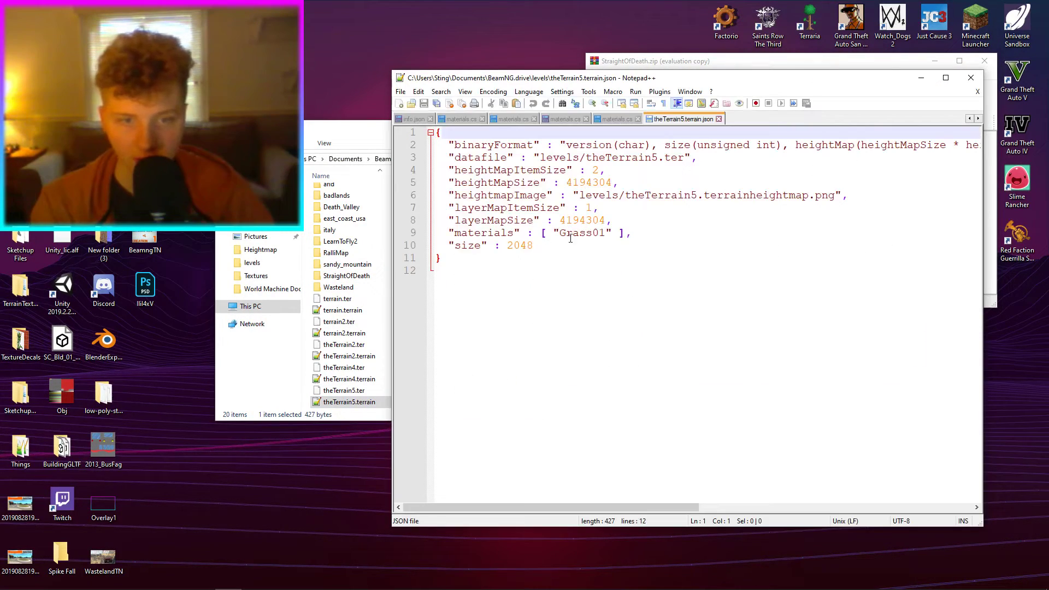
click(972, 79)
ctrl+click(365, 390)
drag(367, 396, 352, 279)
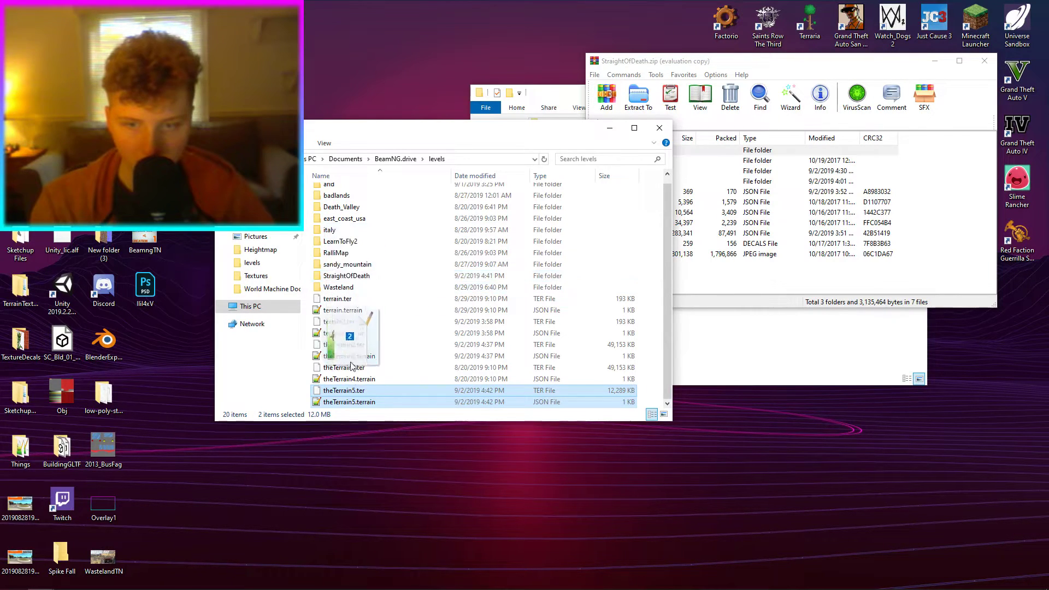
double_click(351, 279)
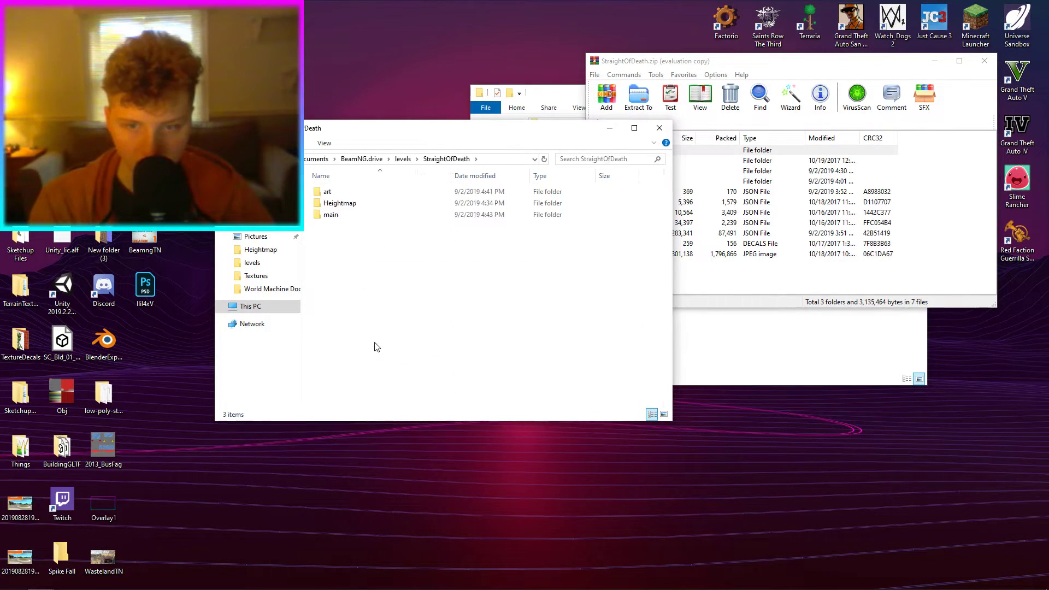
key(alt+Left)
Add the StraightOfDeath folder from levels to the root of the StraightOfDeath.zip archive, merging it with the existing folder.
click(812, 270)
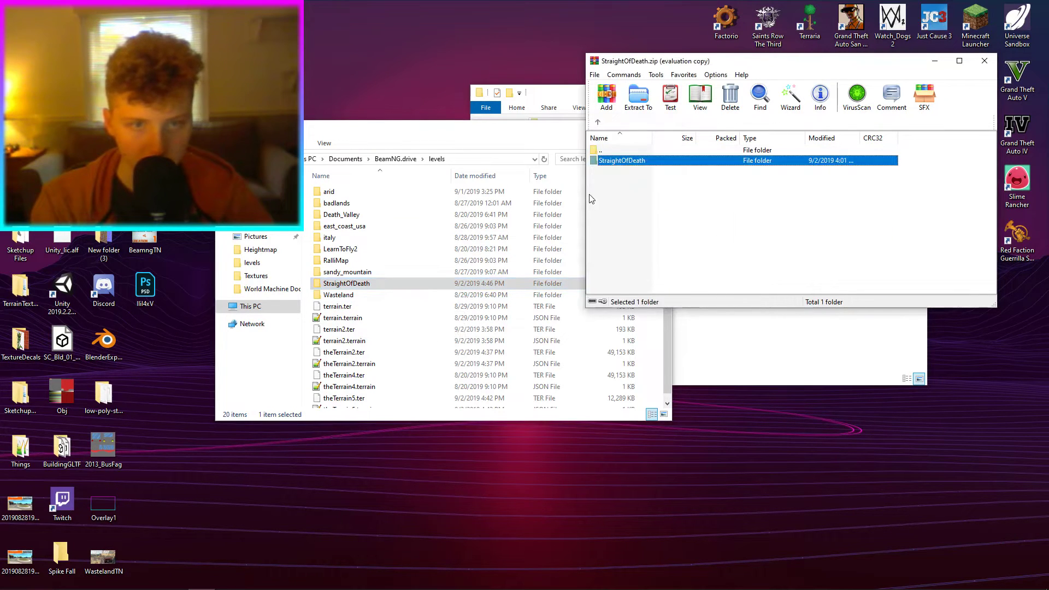
drag(516, 281, 708, 226)
key(Return)
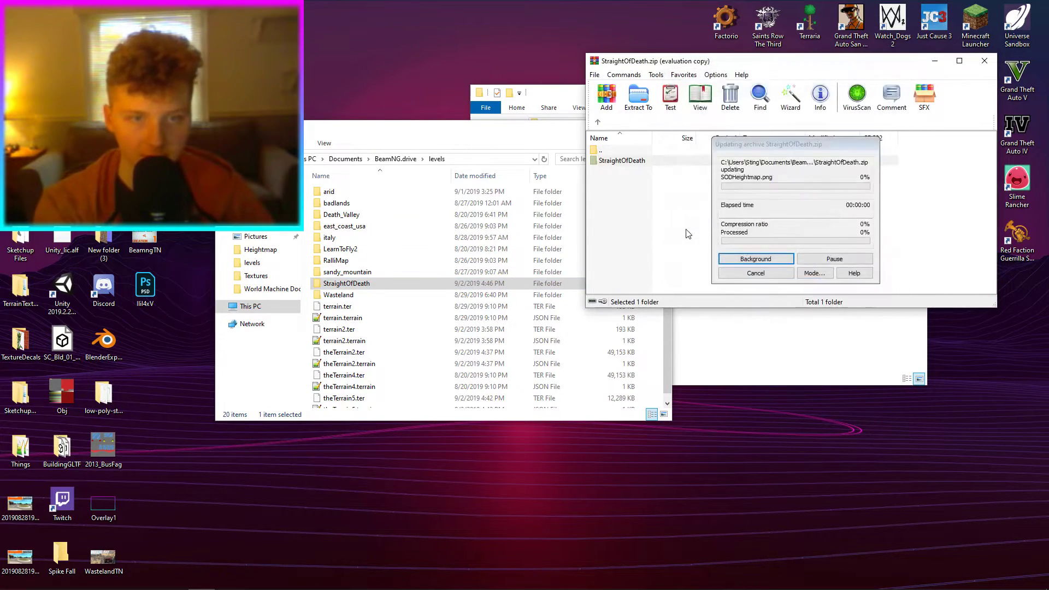
Delete the unpacked StraightOfDeath folder from the BeamNG.drive levels folder.
scroll(568, 252, down, 1)
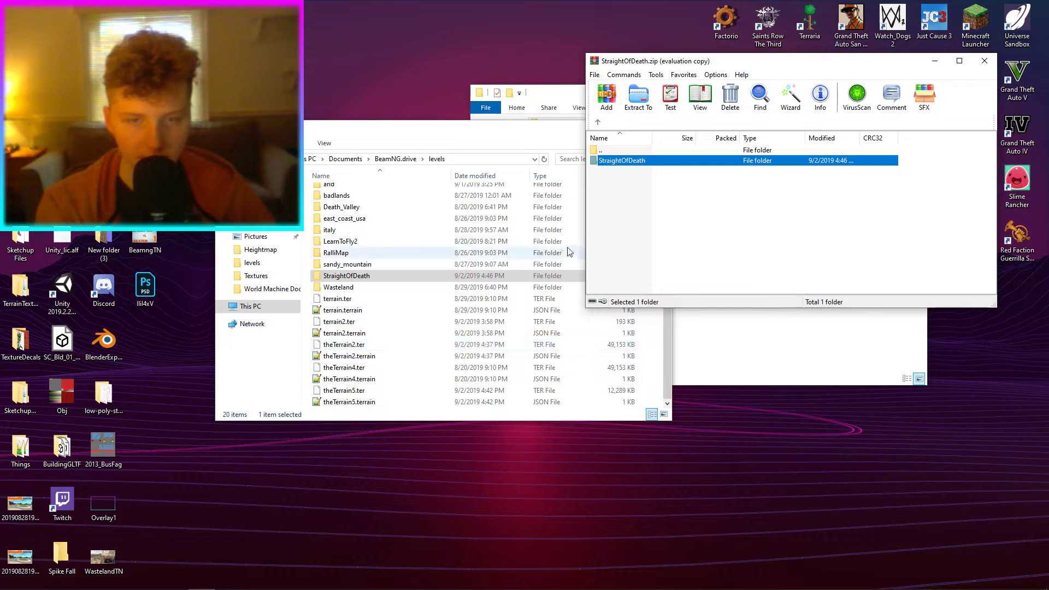
click(377, 276)
key(Delete)
click(701, 202)
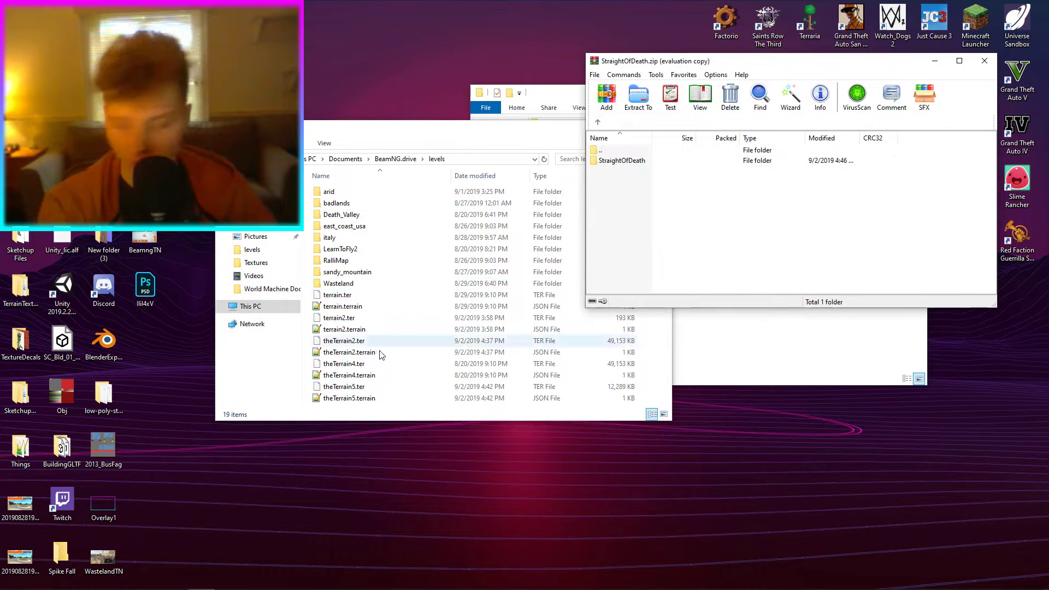
Add materials.cs, Rock1.jpg and Rock1_n.jpg from the desktop Textures folder to the level's art/Textures folder in StraightOfDeath.zip.
drag(628, 62, 418, 92)
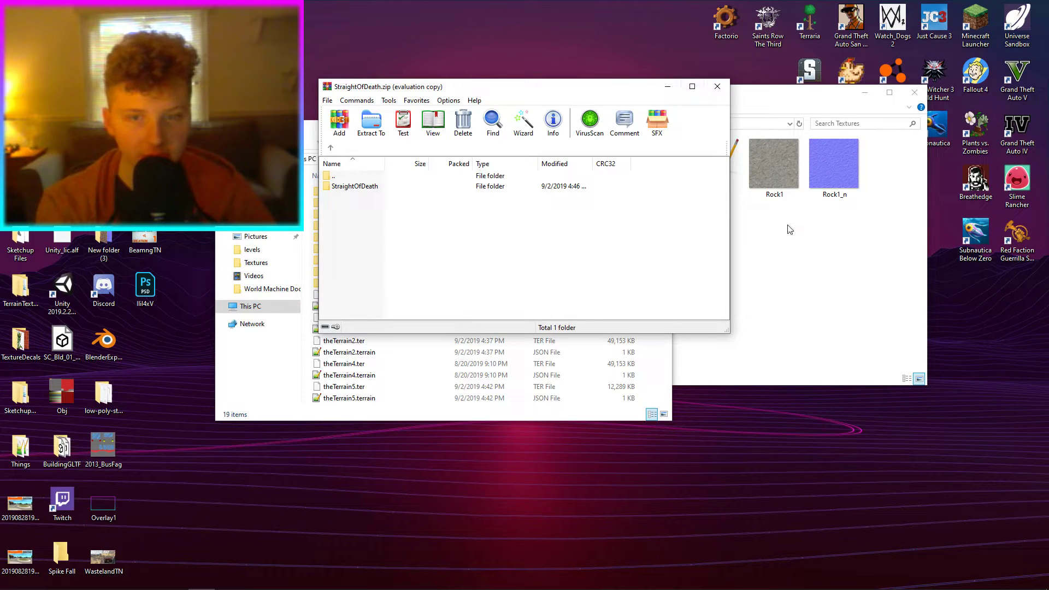
double_click(513, 188)
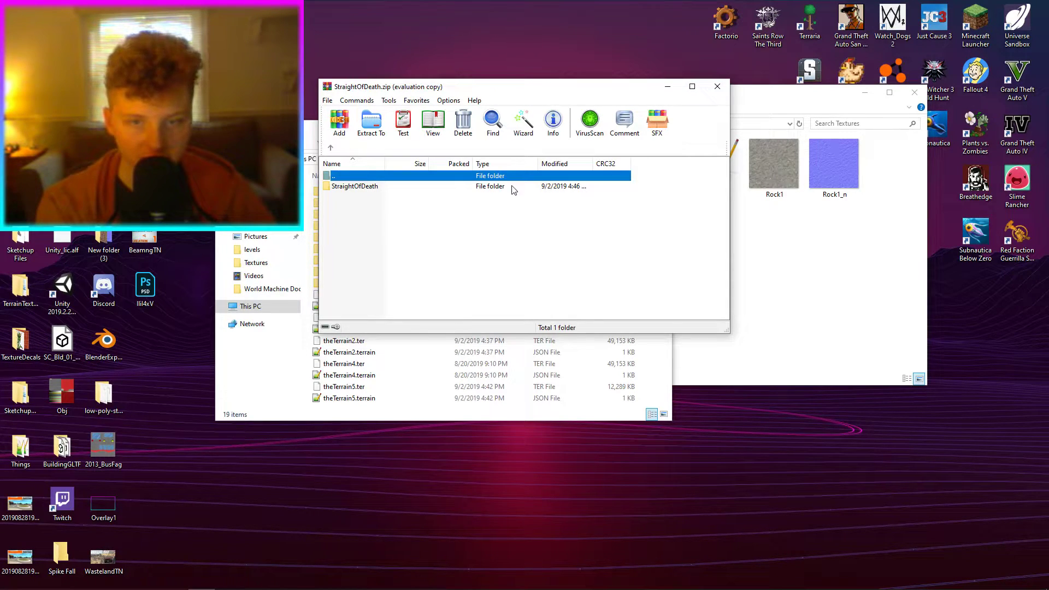
double_click(448, 188)
click(824, 290)
click(361, 241)
double_click(360, 240)
click(827, 288)
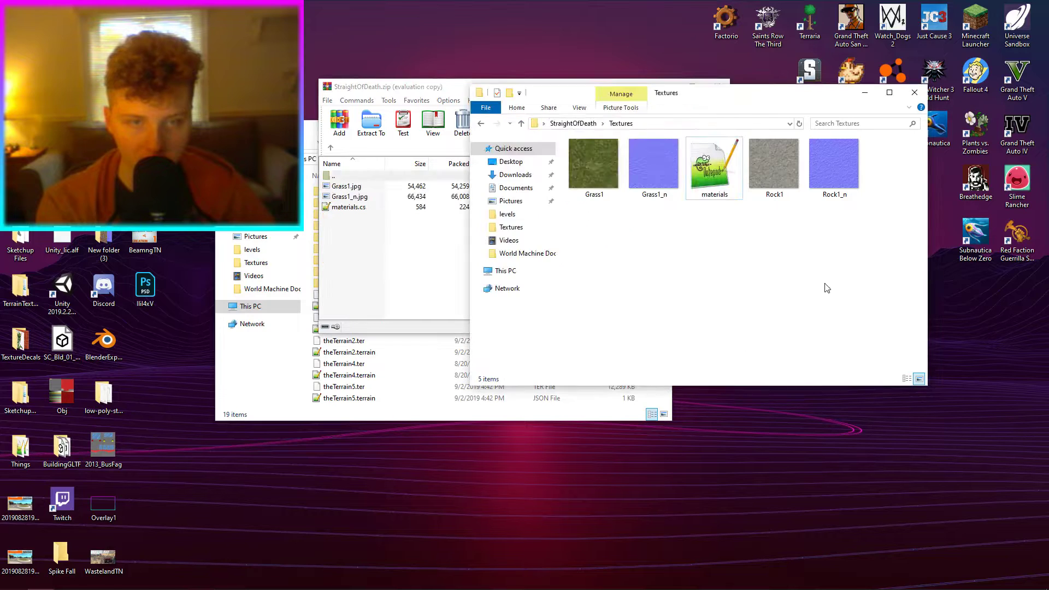
drag(854, 231, 687, 138)
drag(711, 164, 368, 260)
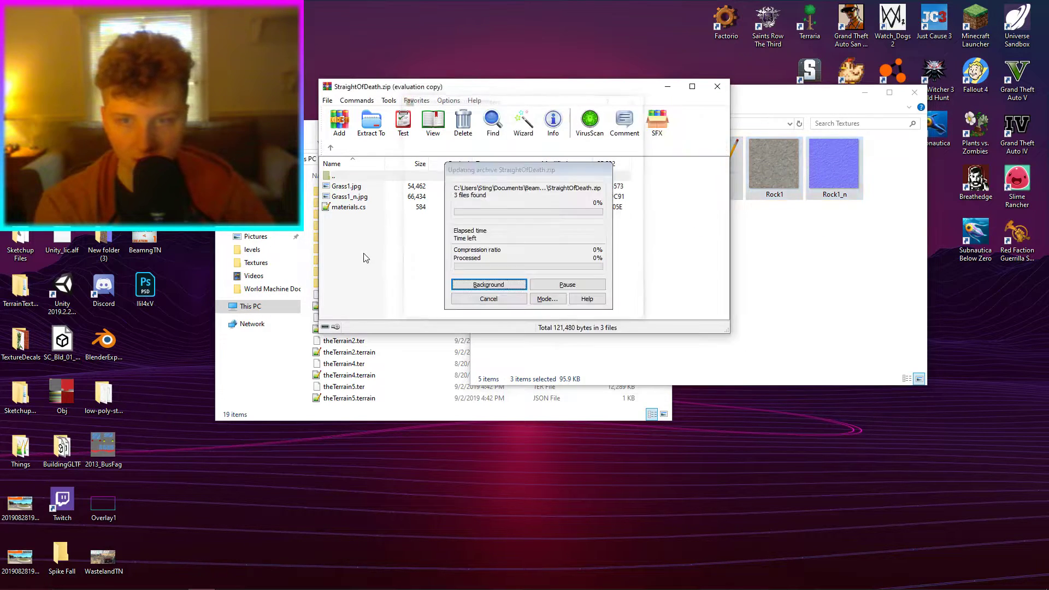
Close the desktop Textures folder and launch BeamNG.drive, minimizing the archive window.
click(914, 92)
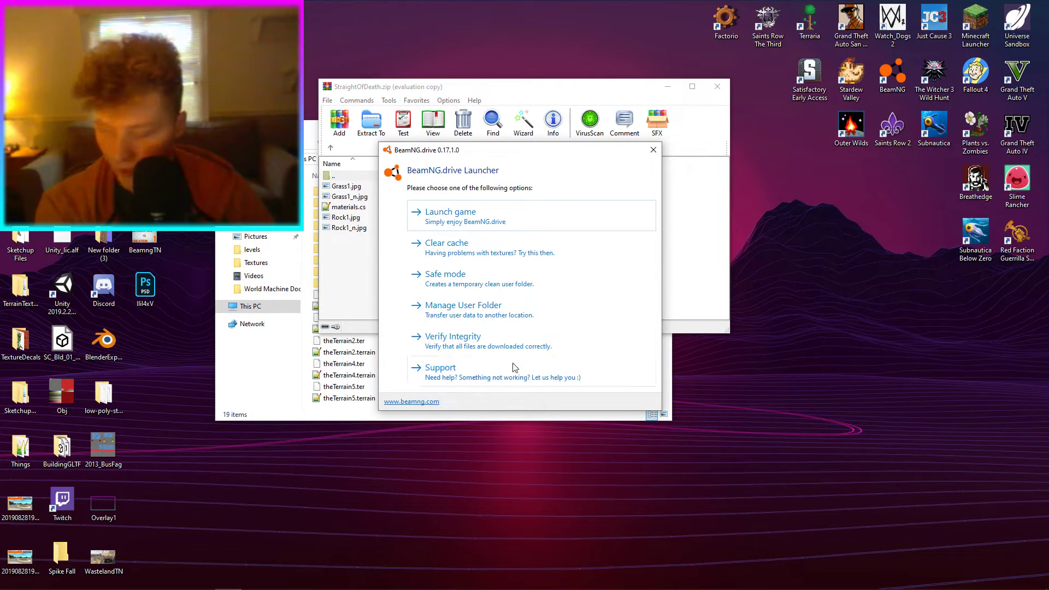
click(526, 218)
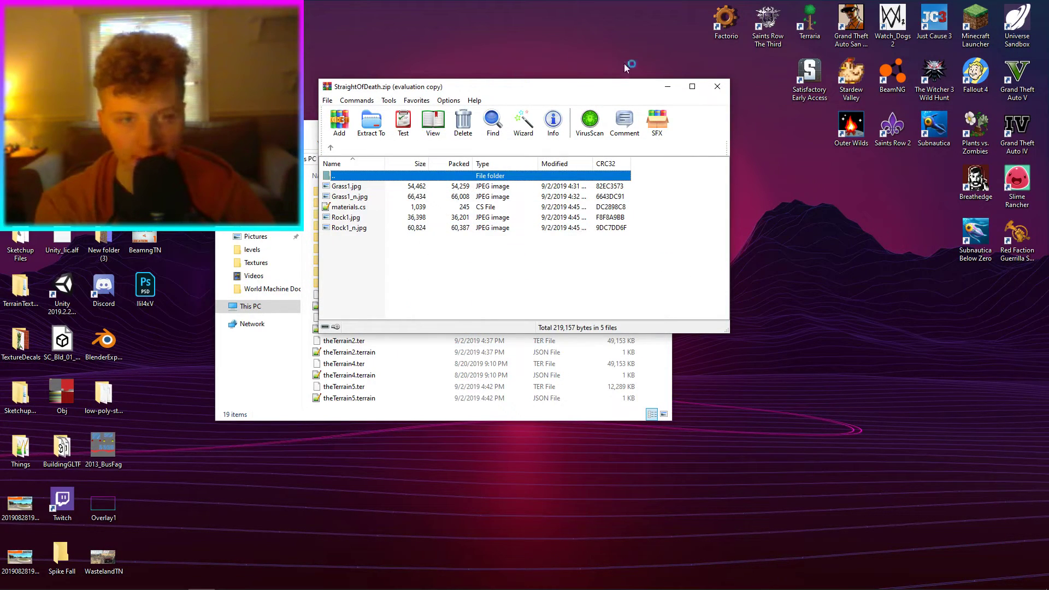
click(668, 83)
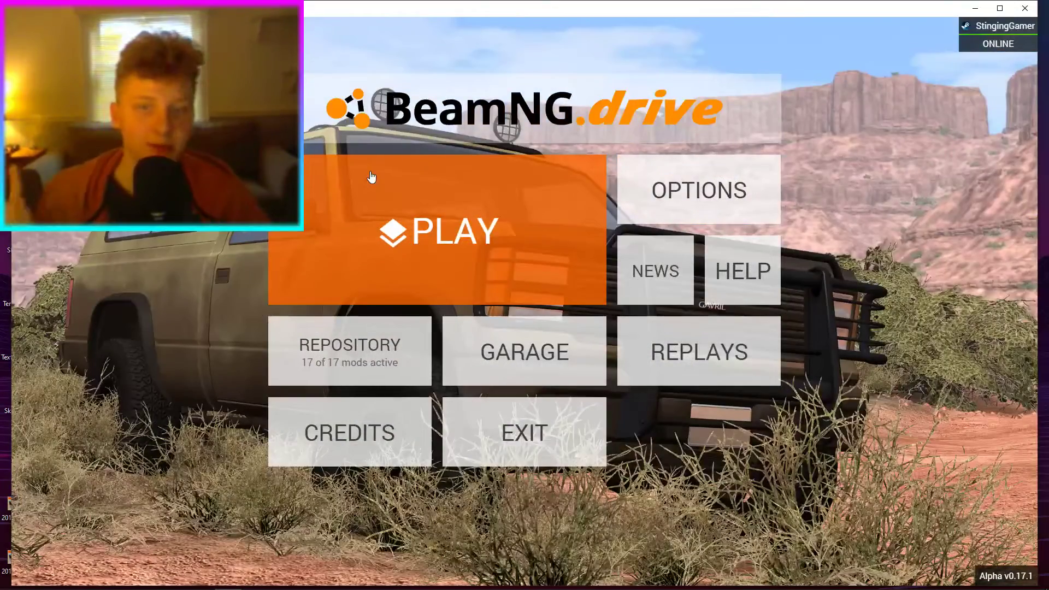
Load the Straight Of Death level at its default spawn point.
click(382, 175)
click(547, 235)
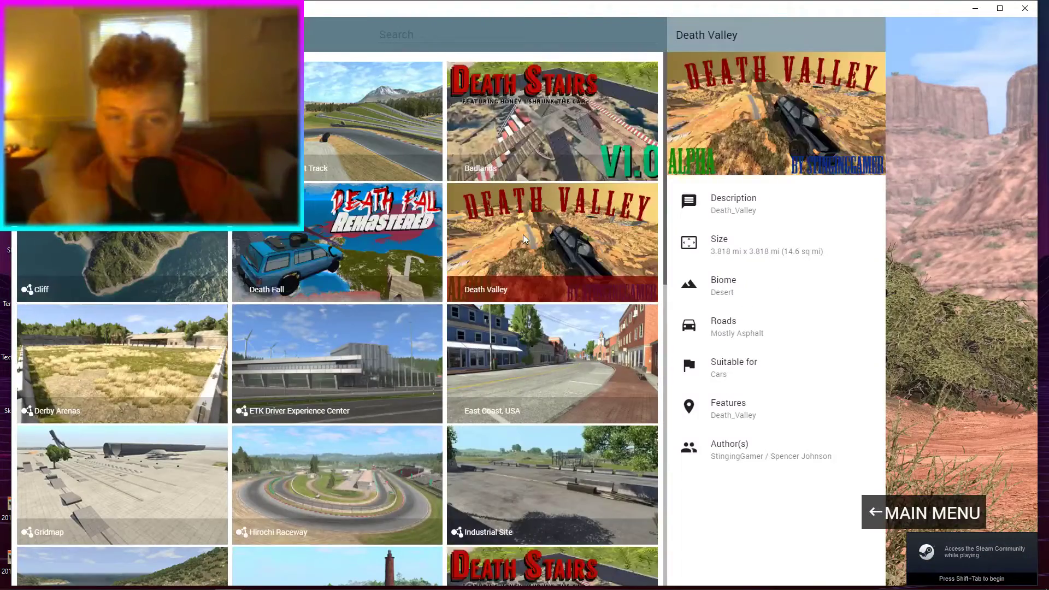
scroll(498, 169, down, 10)
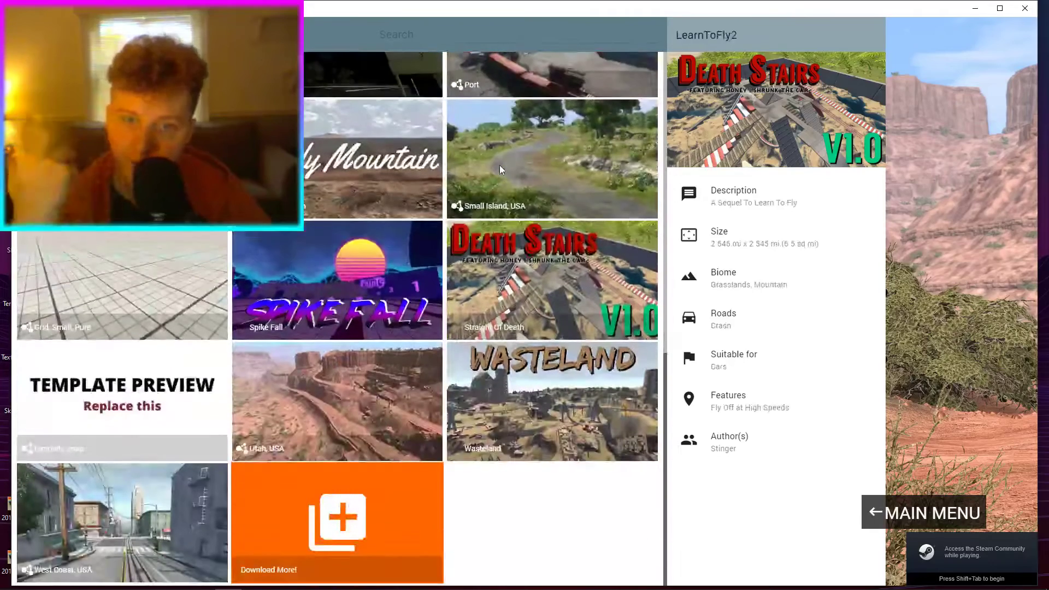
click(533, 310)
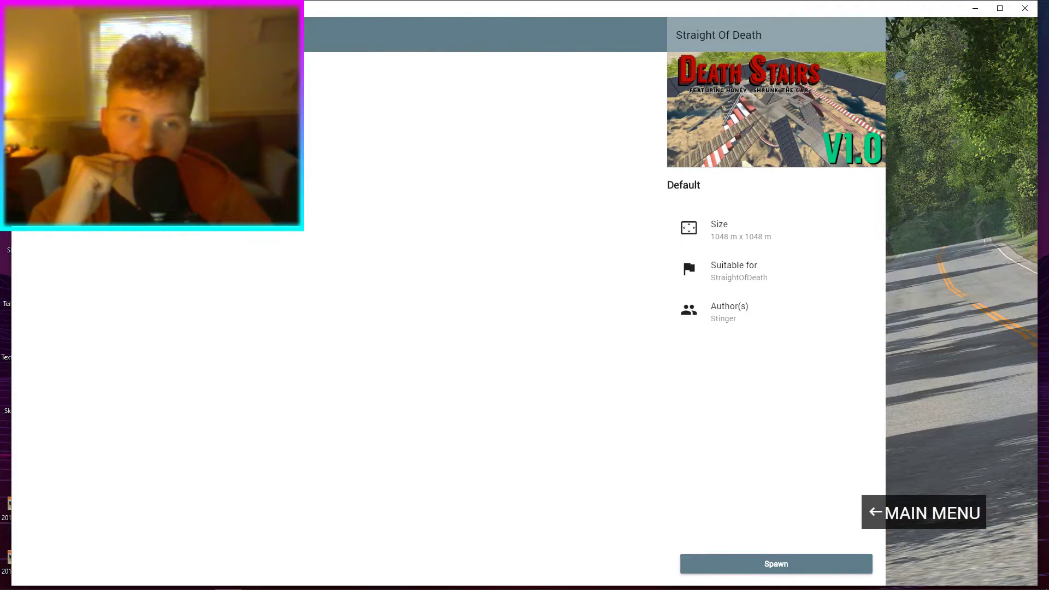
click(164, 164)
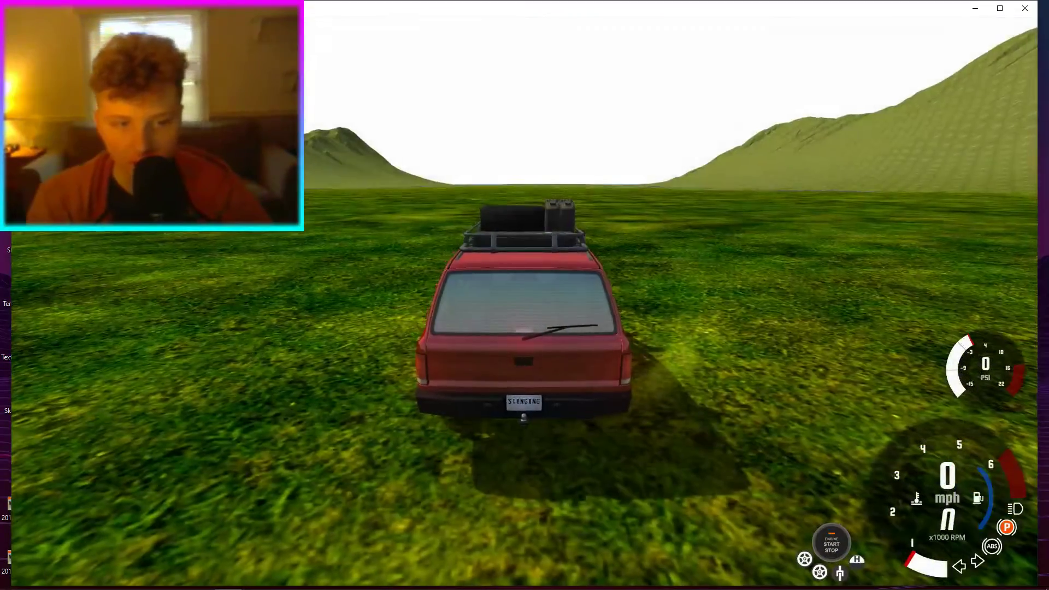
Pause the simulation and open the terrain painter in the world editor, facing the mountainside.
key(j)
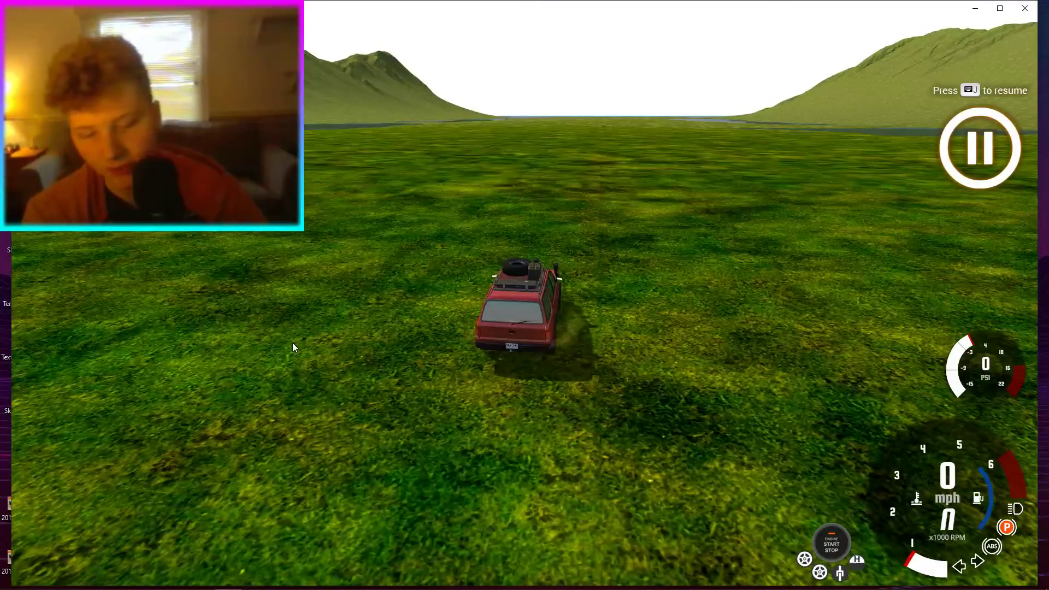
key(F11)
key(s)
right_drag(473, 332, 437, 295)
key(w)
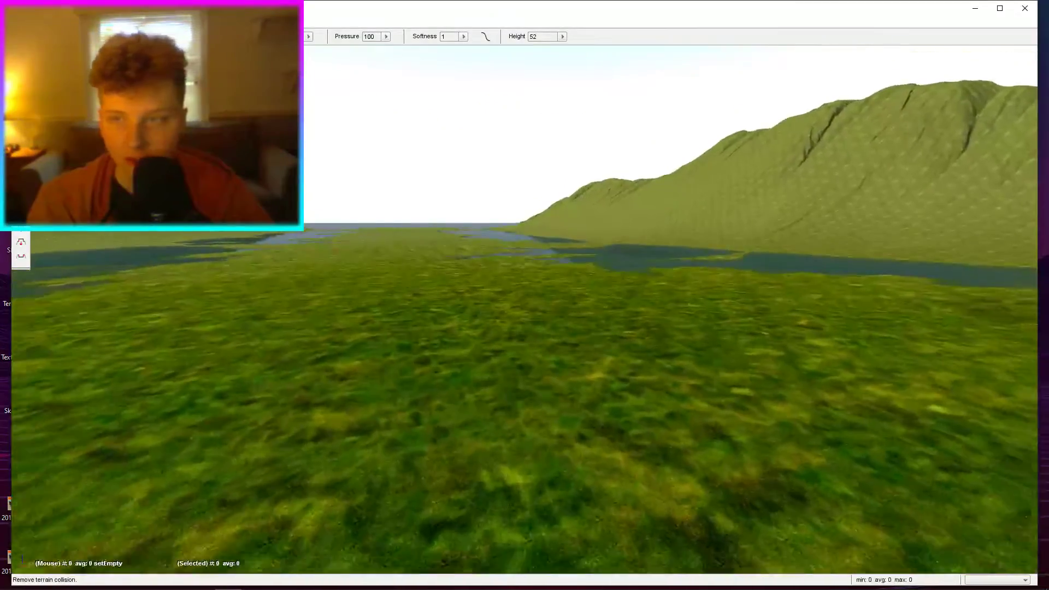
click(57, 53)
Set the Grass01 terrain material's macro size to 50 and apply the change.
click(950, 208)
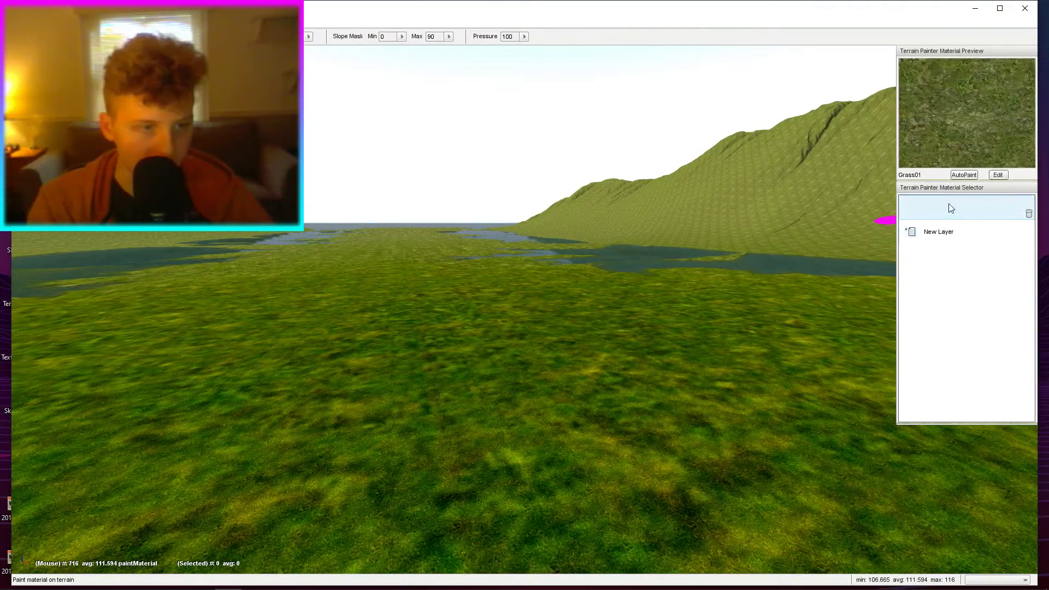
click(998, 175)
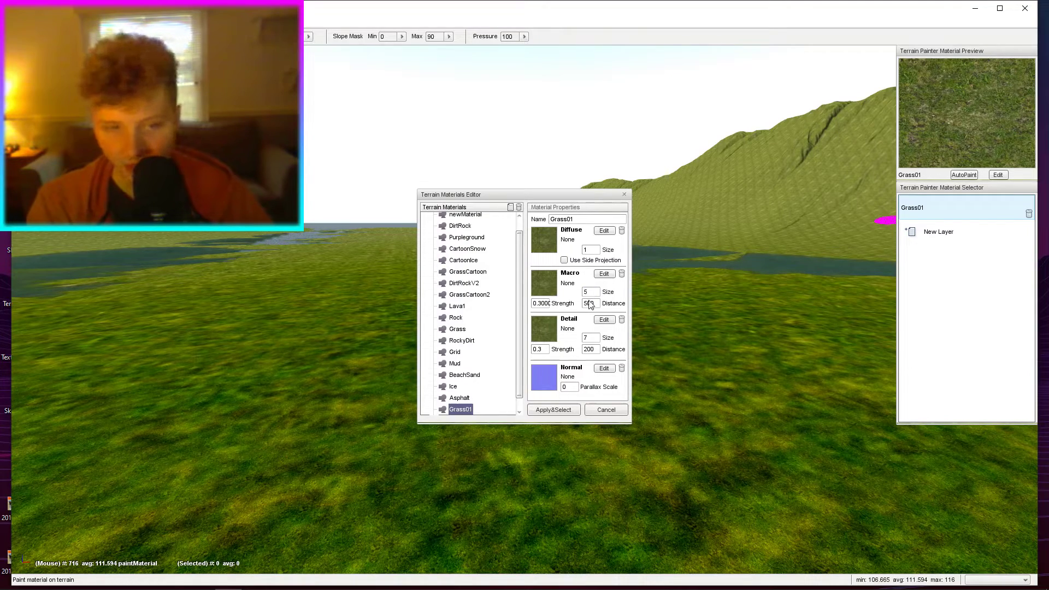
text(0)
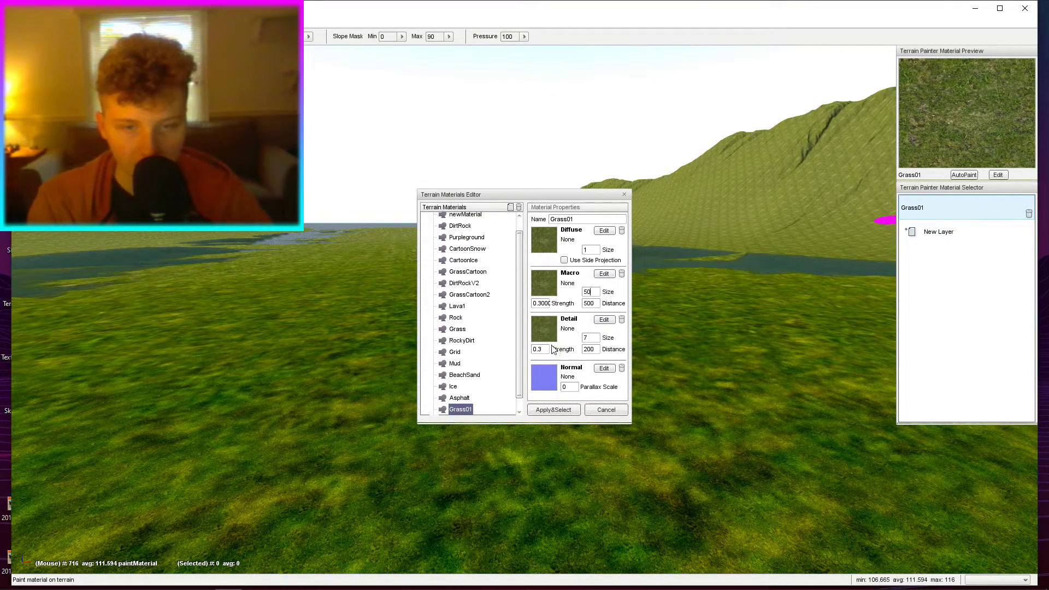
click(554, 410)
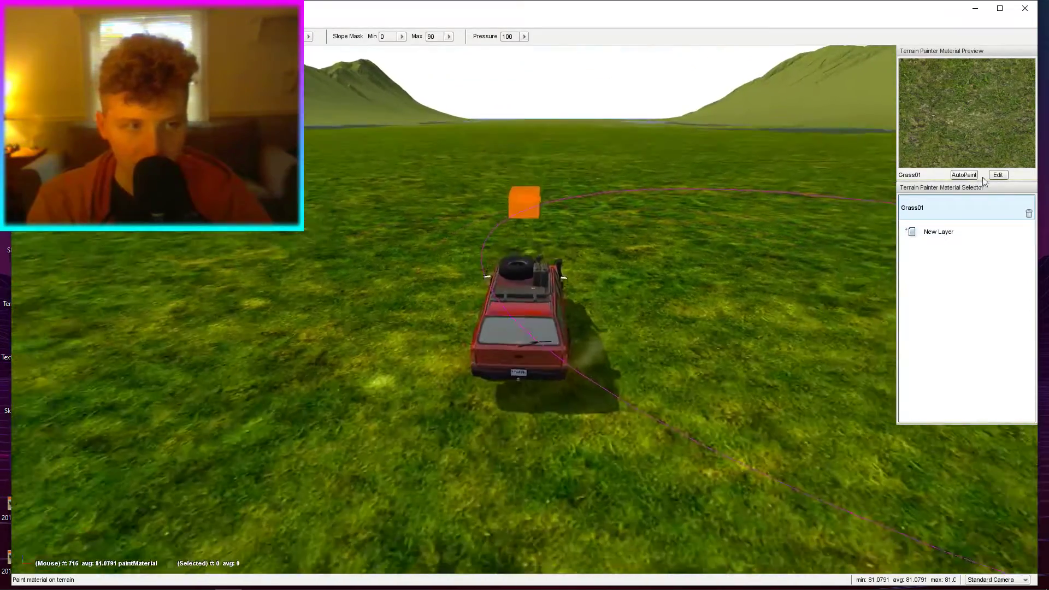
Set the Grass01 detail size to 5 and its macro and detail strengths to 0.2, apply, and check the grass near the vehicle.
click(998, 175)
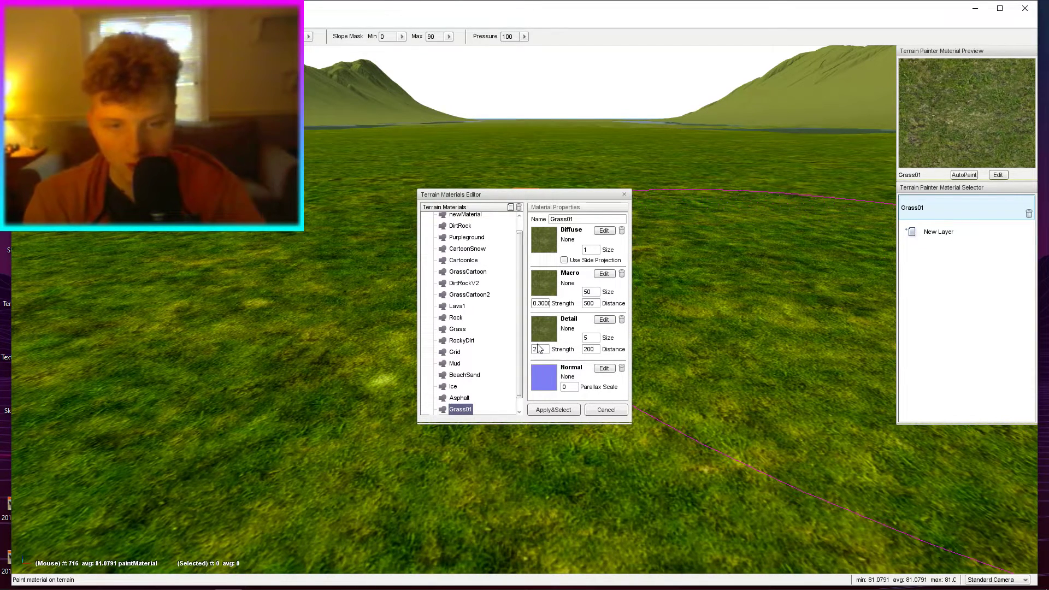
key(BackSpace)
text(.2)
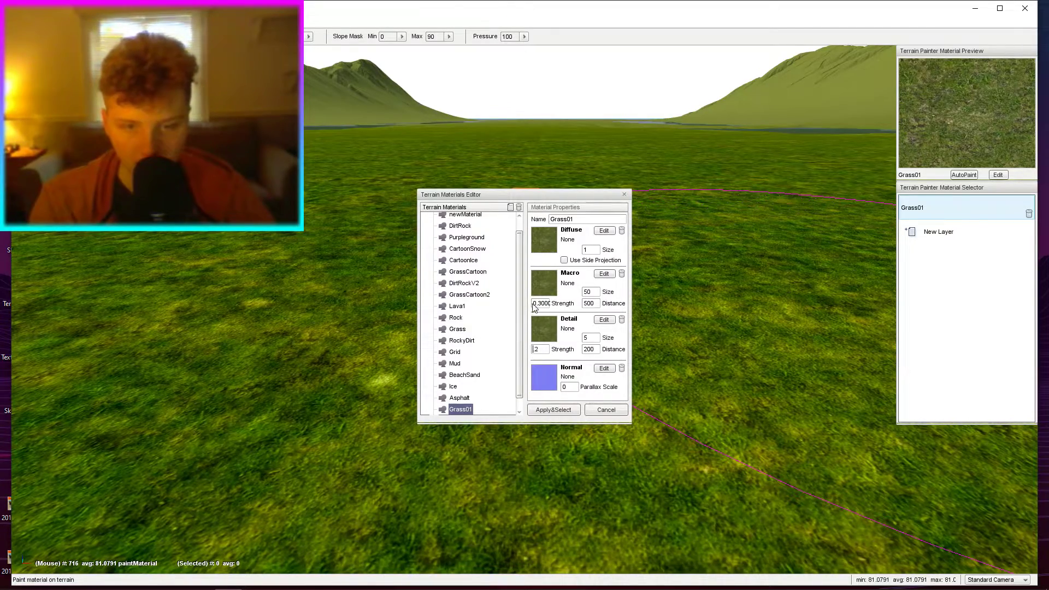
click(549, 411)
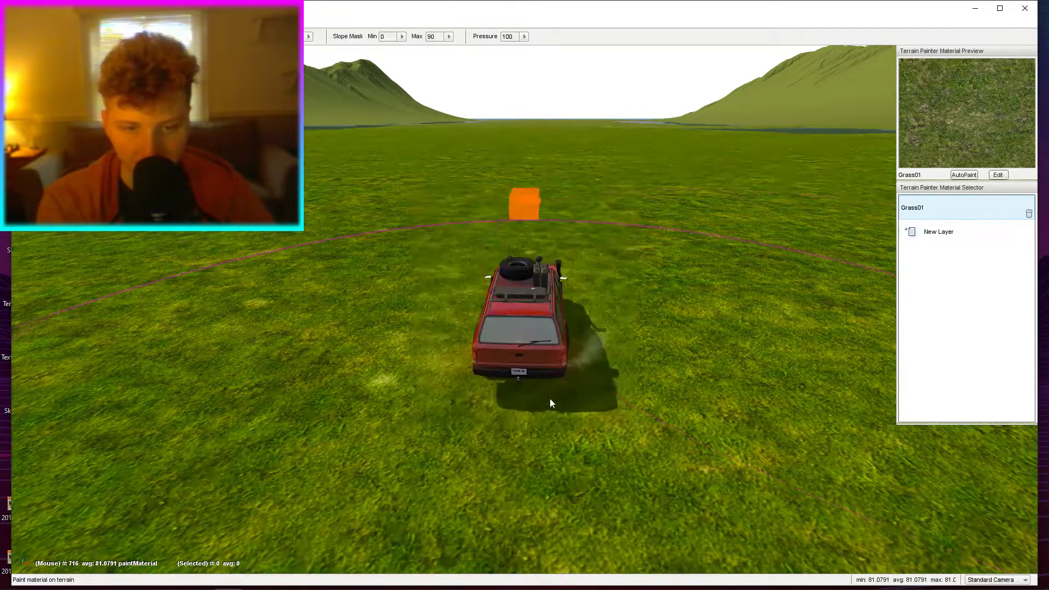
key(w)
key(s)
key(w)
right_drag(595, 366, 492, 365)
key(shift+c)
key(shift+c)
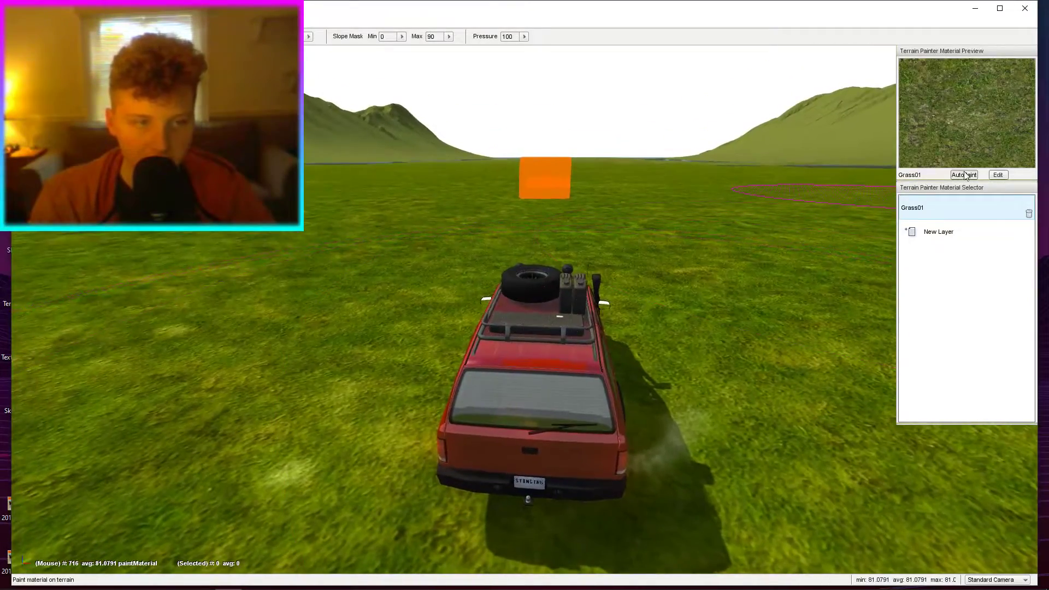
Adjust the Grass01 detail size, apply the material, and view the grass around the vehicle in the game camera.
click(993, 176)
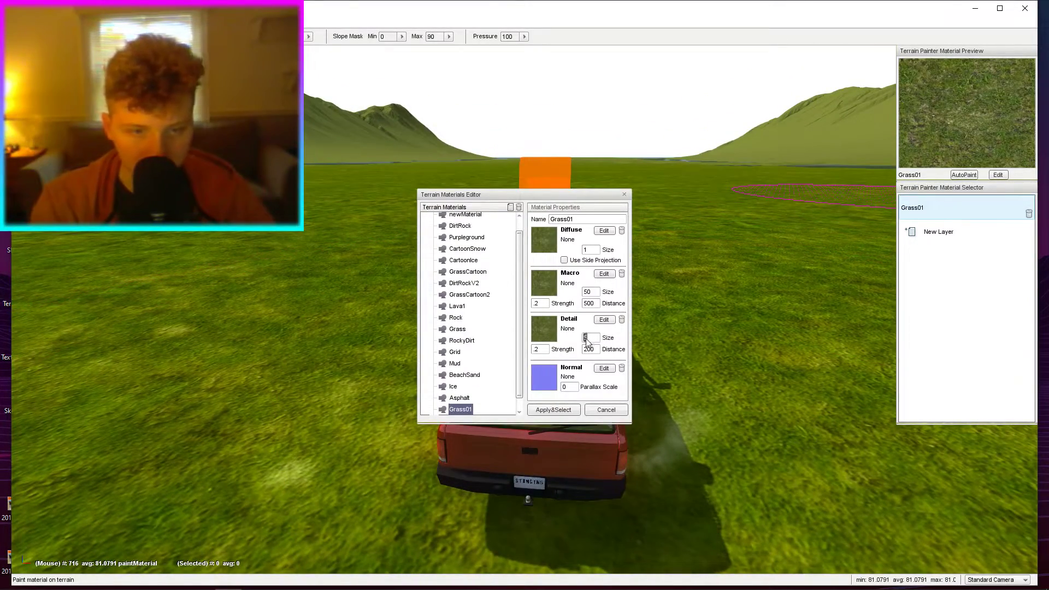
click(552, 409)
right_drag(551, 406, 669, 381)
key(s)
key(shift+c)
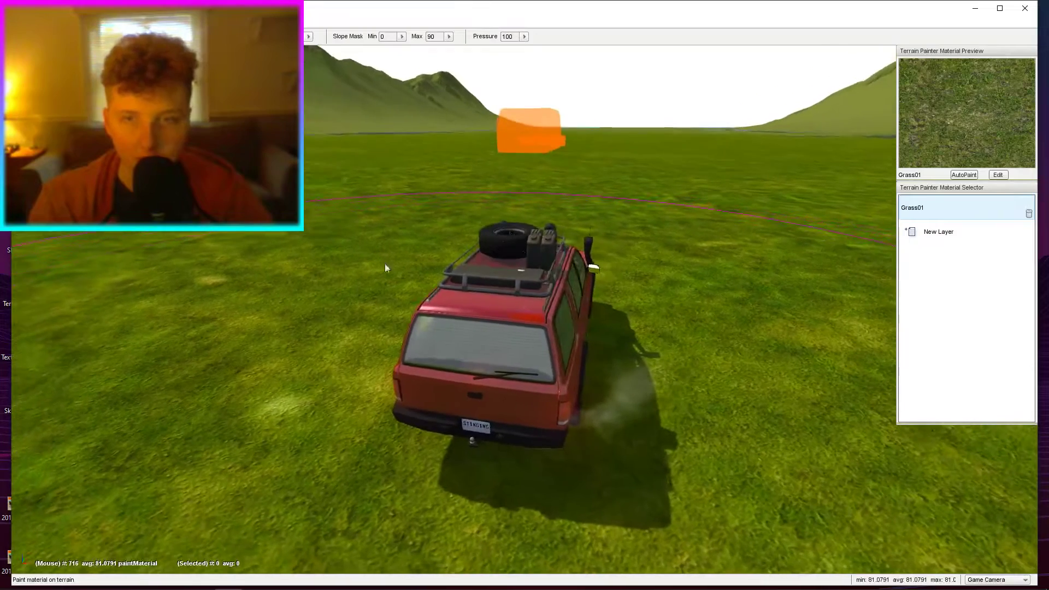
Add Rock01 as a new terrain paint layer with macro size 50 and macro and detail strengths of 0.2.
key(F1)
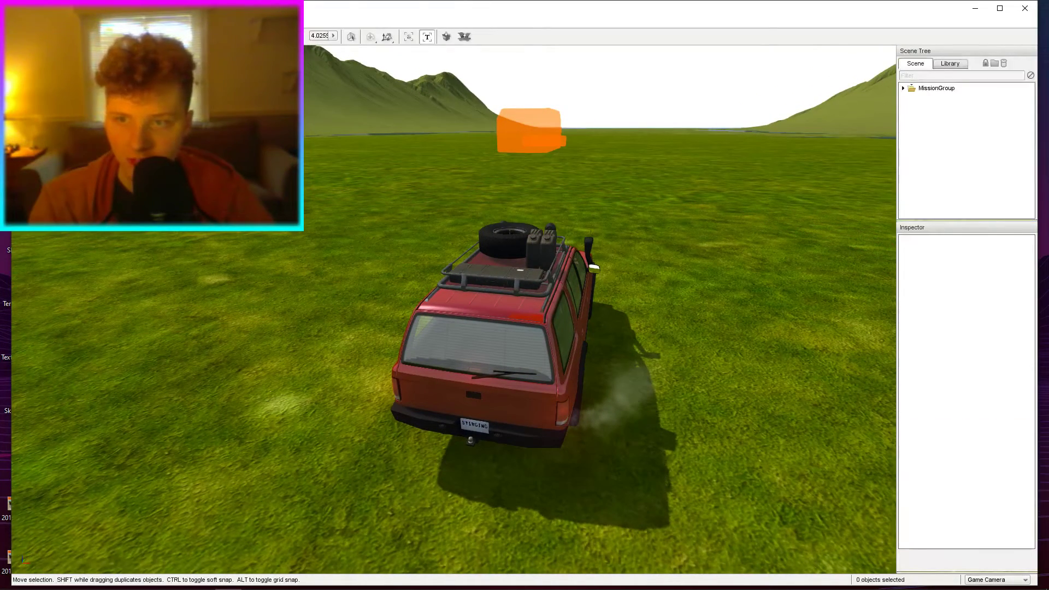
key(F3)
click(938, 232)
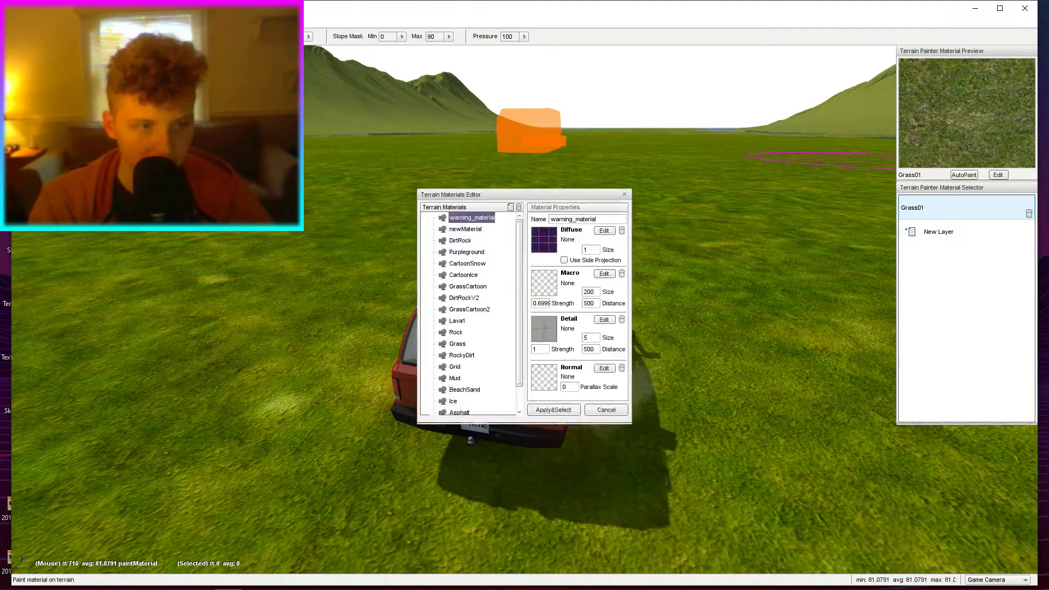
scroll(462, 328, down, 2)
click(459, 409)
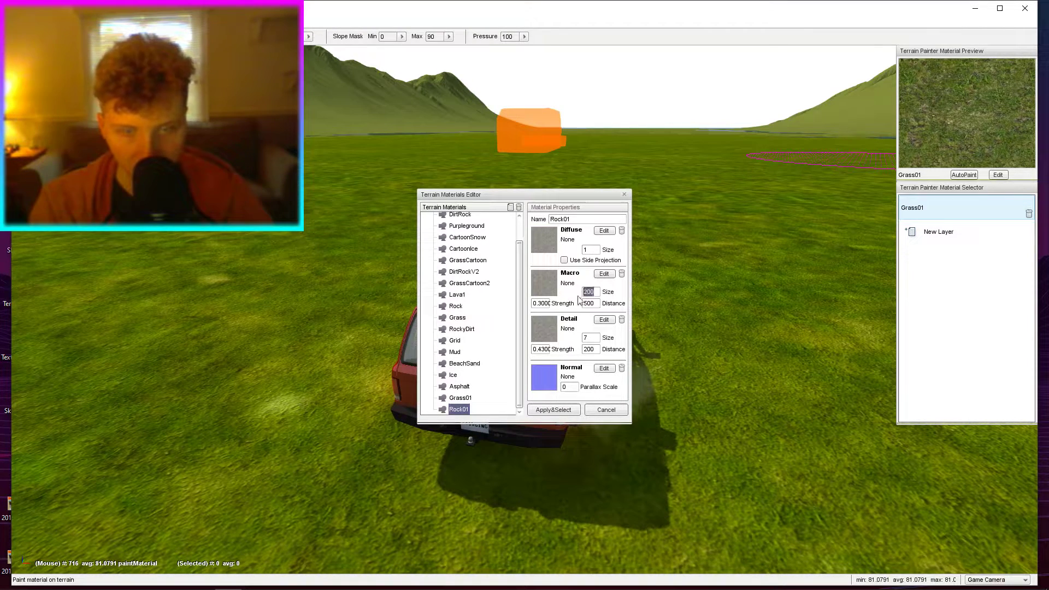
text(0.)
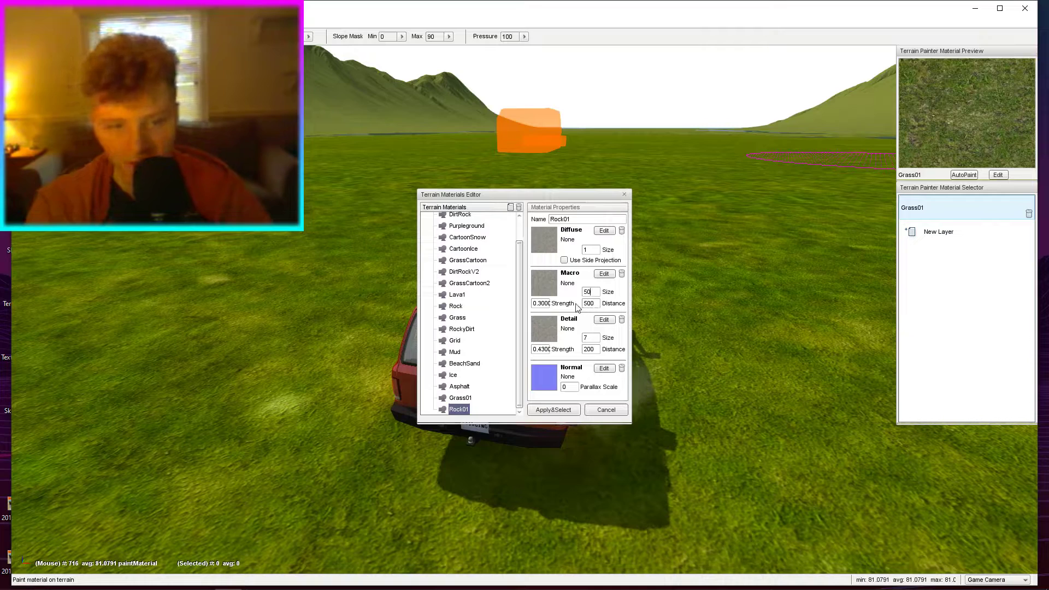
text(2)
double_click(540, 349)
text(2)
click(566, 411)
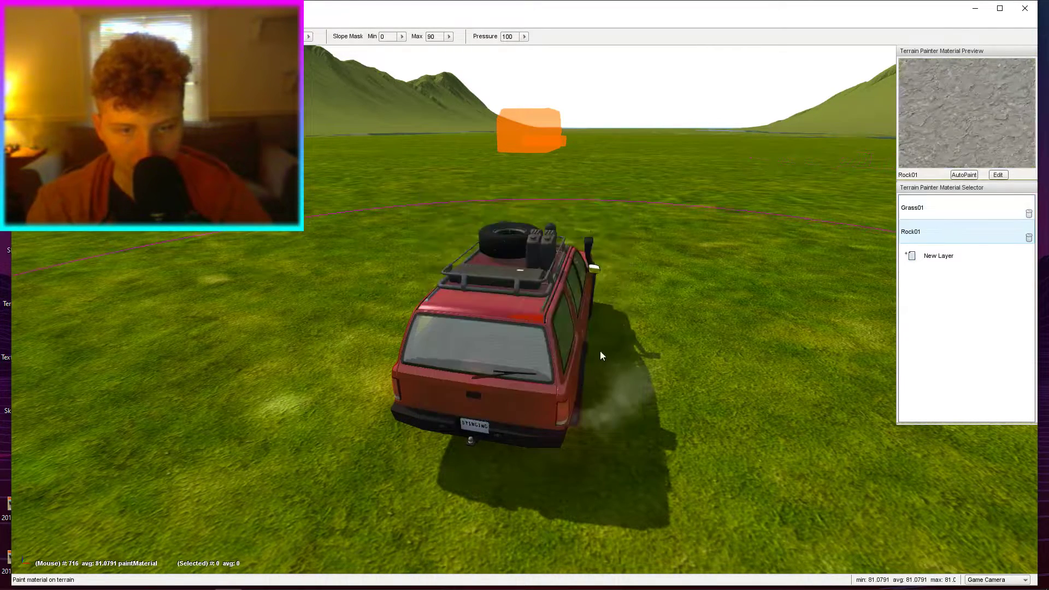
Auto-paint Rock01 onto the steep mountain slopes and survey both mountain ranges from above.
right_drag(598, 354, 620, 346)
key(shift+c)
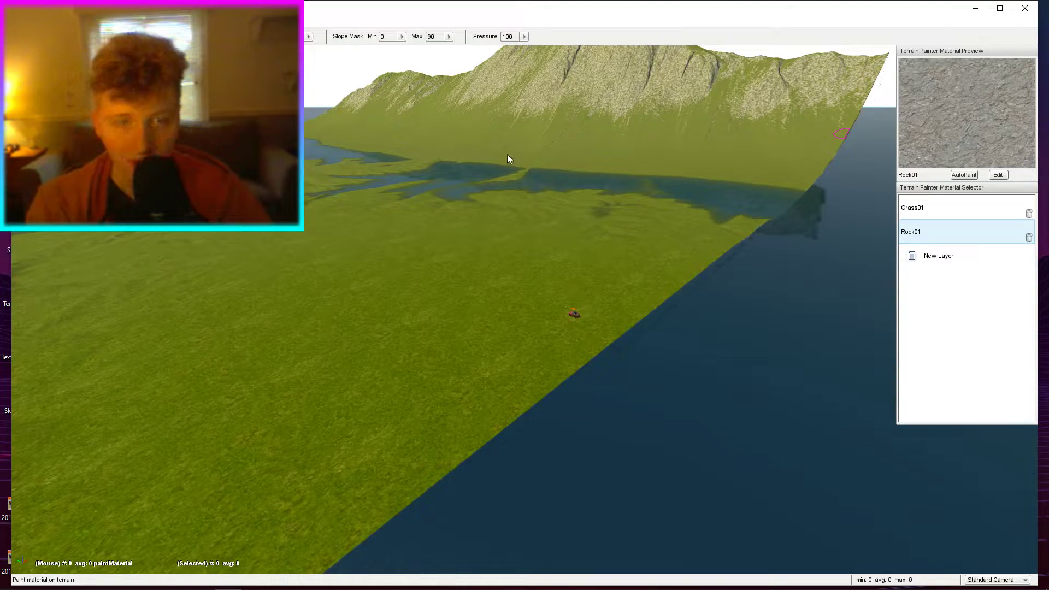
right_drag(509, 163, 402, 153)
key(d)
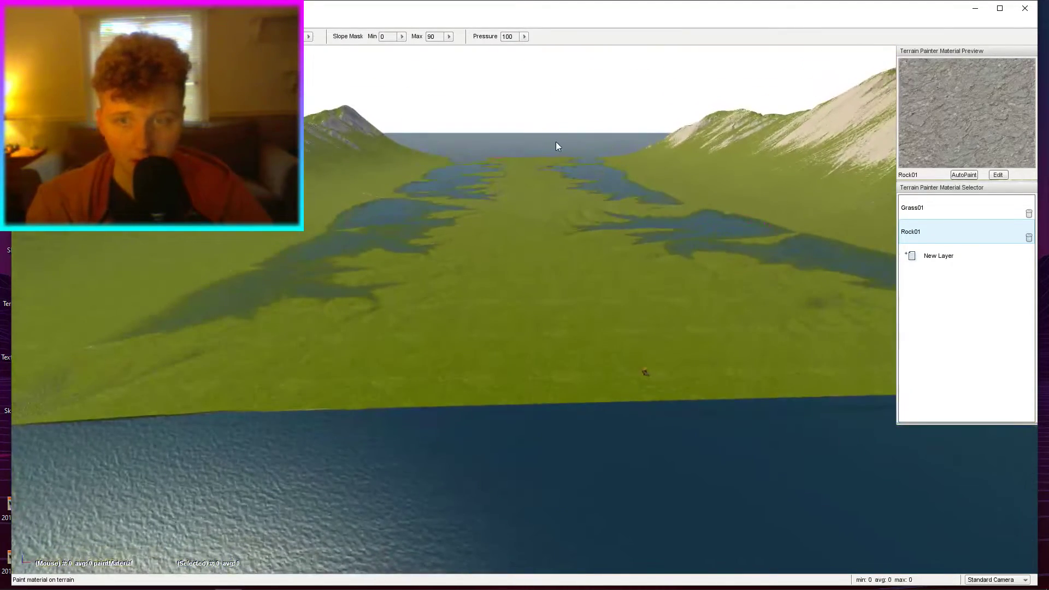
right_drag(557, 142, 508, 134)
key(s)
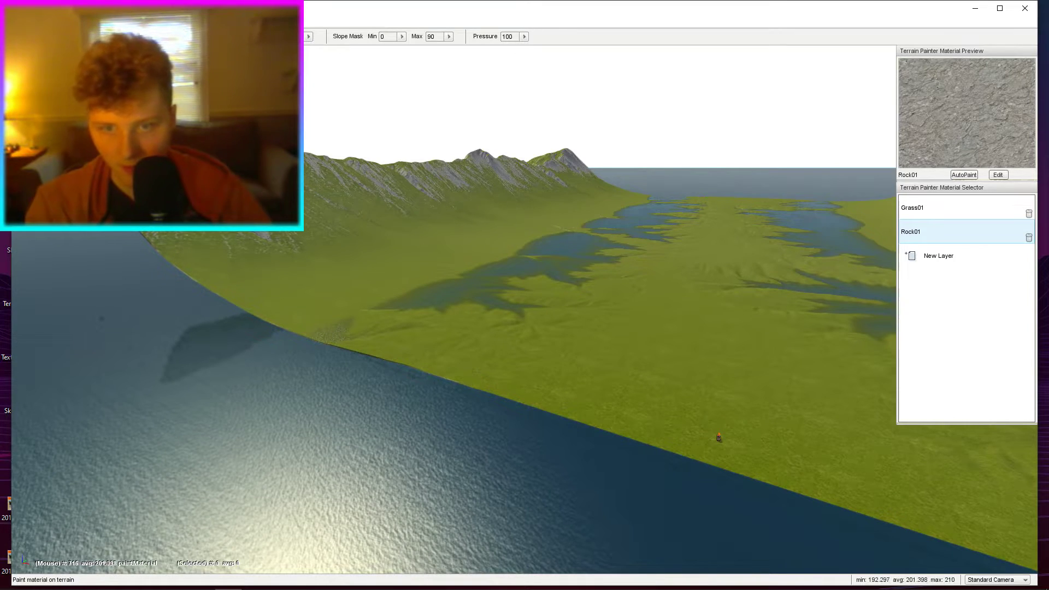
middle_drag(761, 466, 574, 400)
right_drag(574, 400, 620, 372)
key(s)
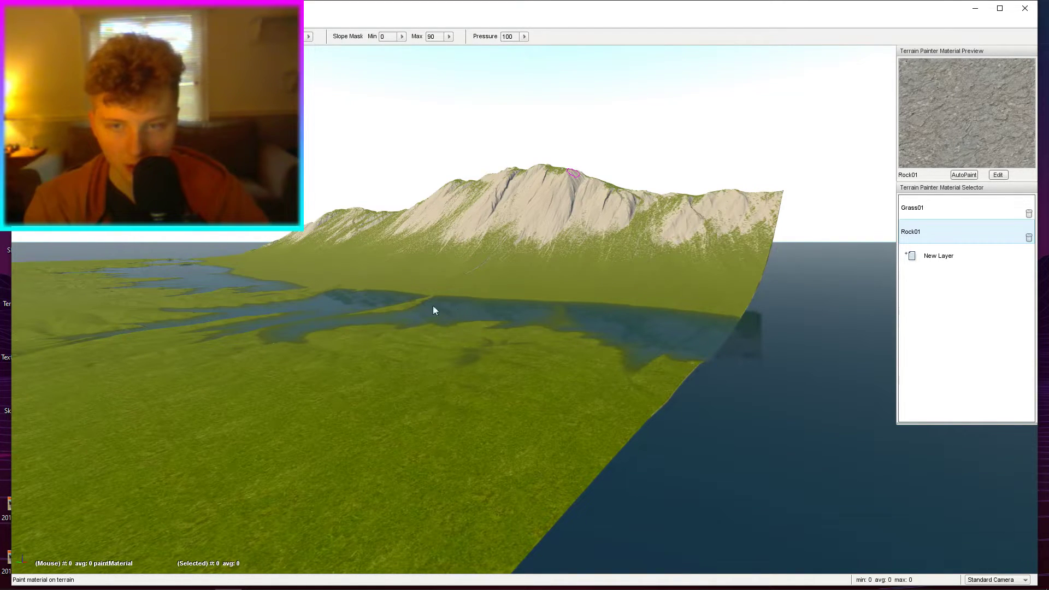
Try auto-painting Rock01 over a wider part of the mountainsides and inspect the slopes up close.
click(480, 300)
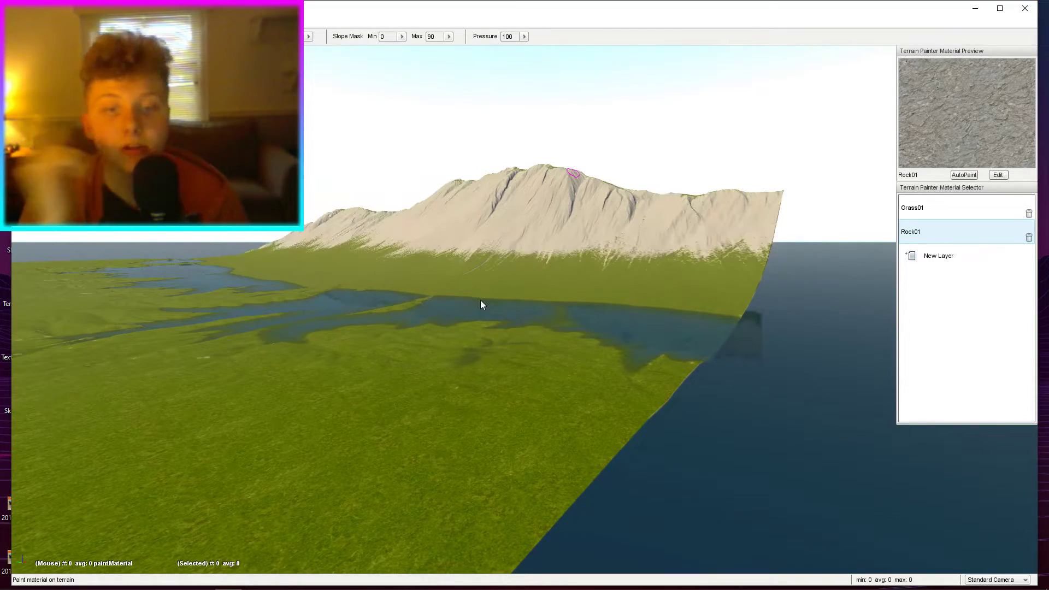
key(w)
mouse_move(481, 300)
right_down()
mouse_move(410, 262)
mouse_move(445, 260)
mouse_move(458, 241)
mouse_move(448, 270)
mouse_move(415, 291)
right_up()
key(s)
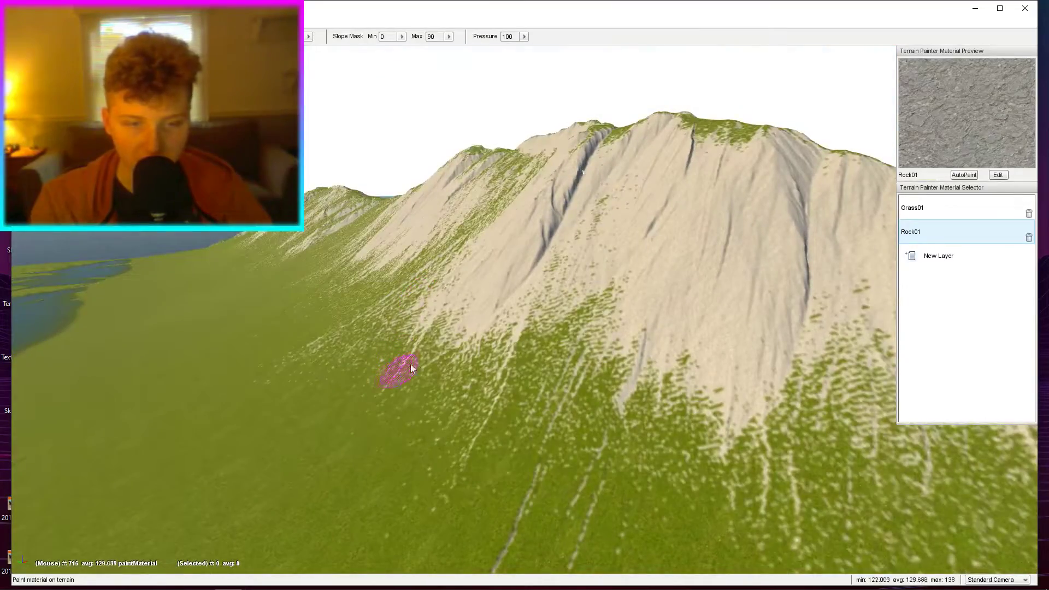
key(s)
mouse_move(411, 364)
right_down()
mouse_move(385, 385)
mouse_move(407, 384)
right_up()
mouse_move(498, 336)
right_down()
mouse_move(436, 352)
mouse_move(468, 353)
right_up()
Auto-paint the Rock01 layer again and examine its coverage and texture close to the mountainside.
click(956, 176)
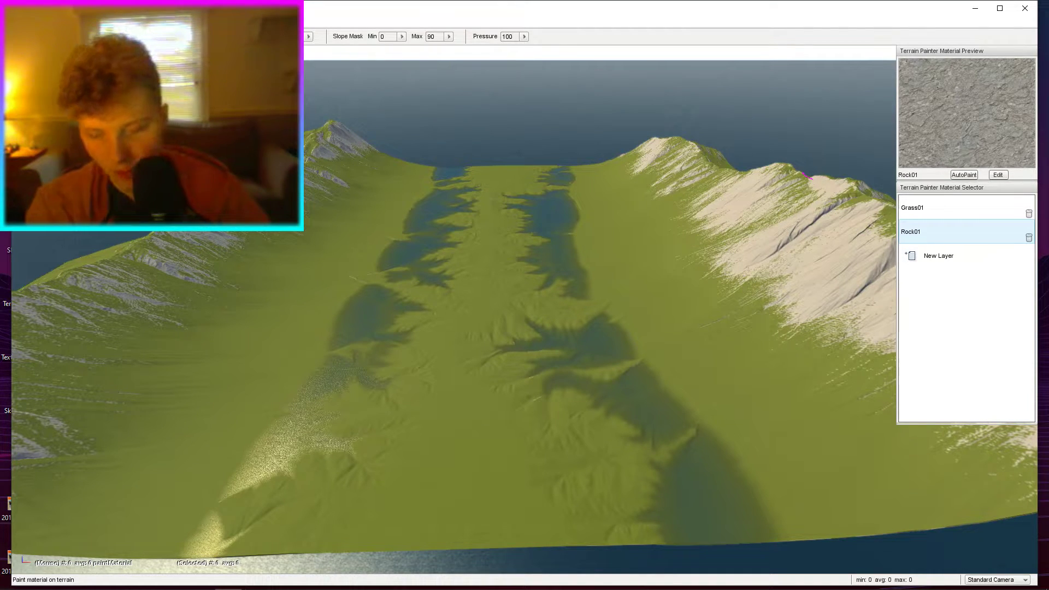
right_drag(430, 216, 524, 240)
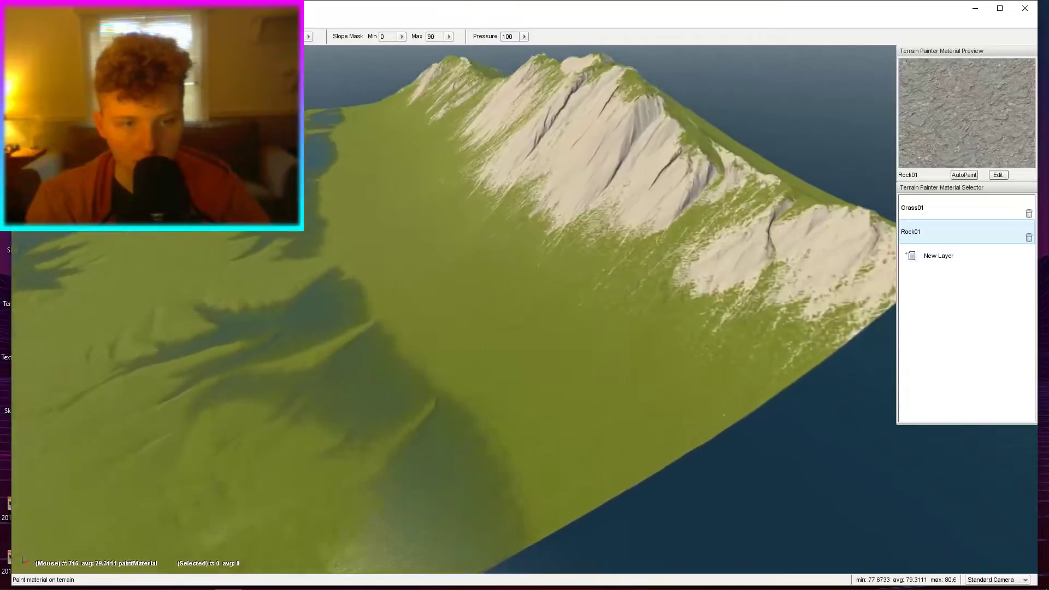
key(w)
mouse_move(363, 169)
right_down()
mouse_move(377, 104)
mouse_move(426, 120)
right_up()
right_drag(611, 295, 608, 260)
key(w)
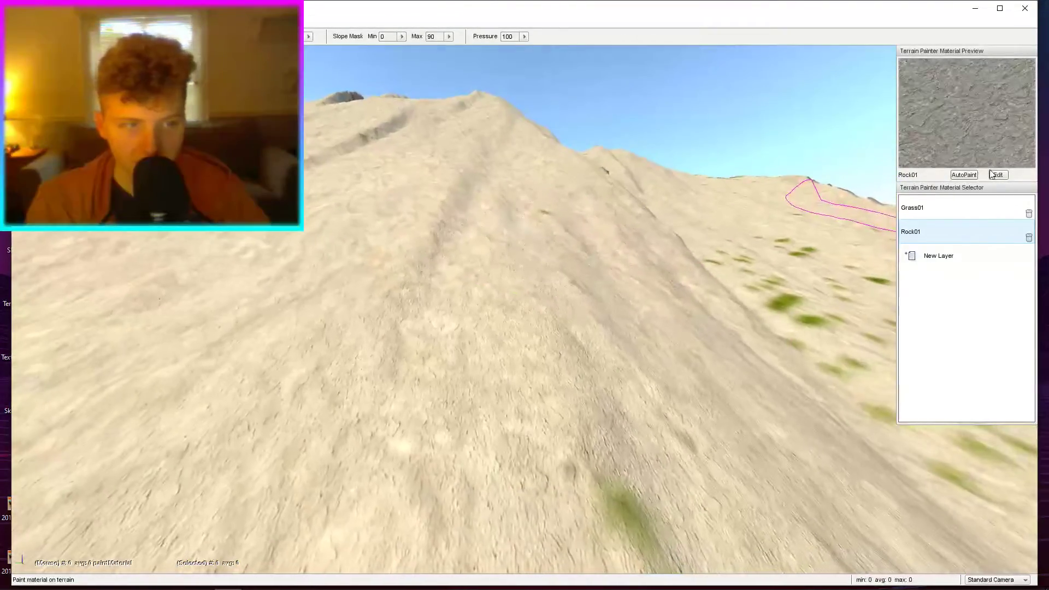
Try Rock01 macro and detail strengths of 0.5, then reduce the detail strength to 0.1, applying each change.
click(997, 175)
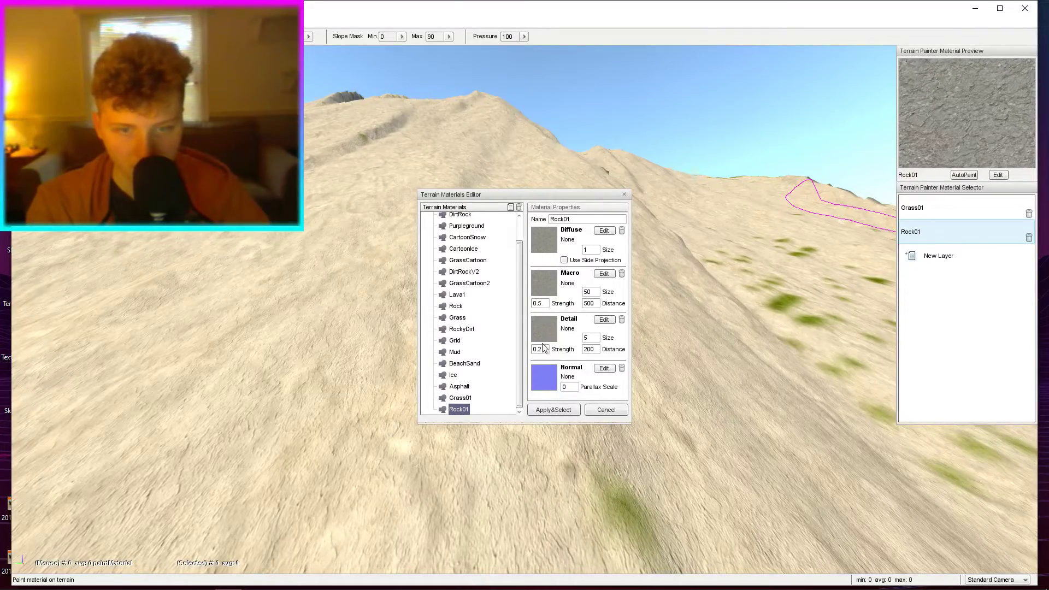
click(553, 410)
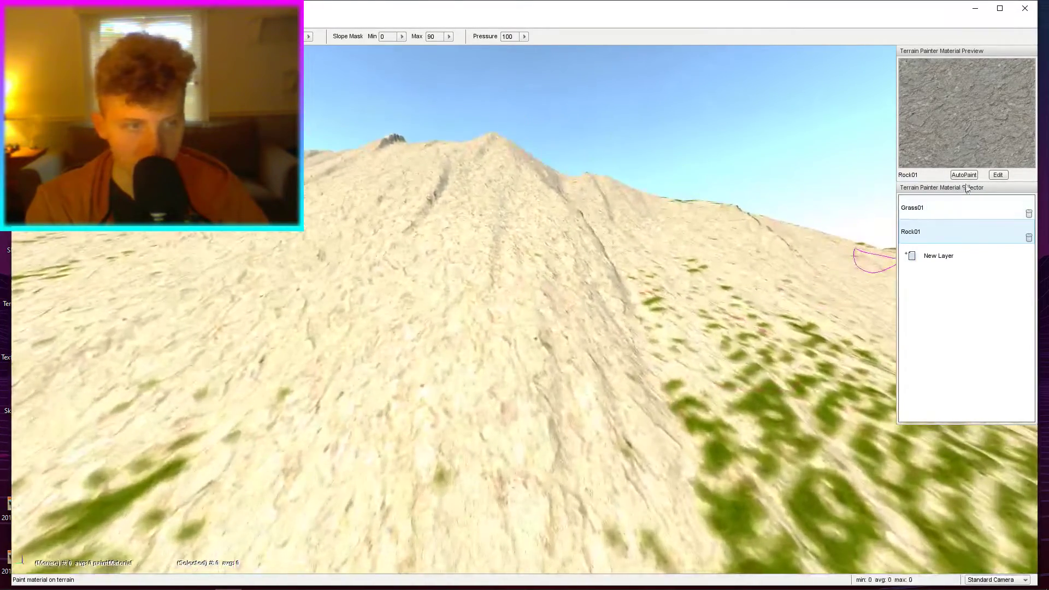
click(998, 175)
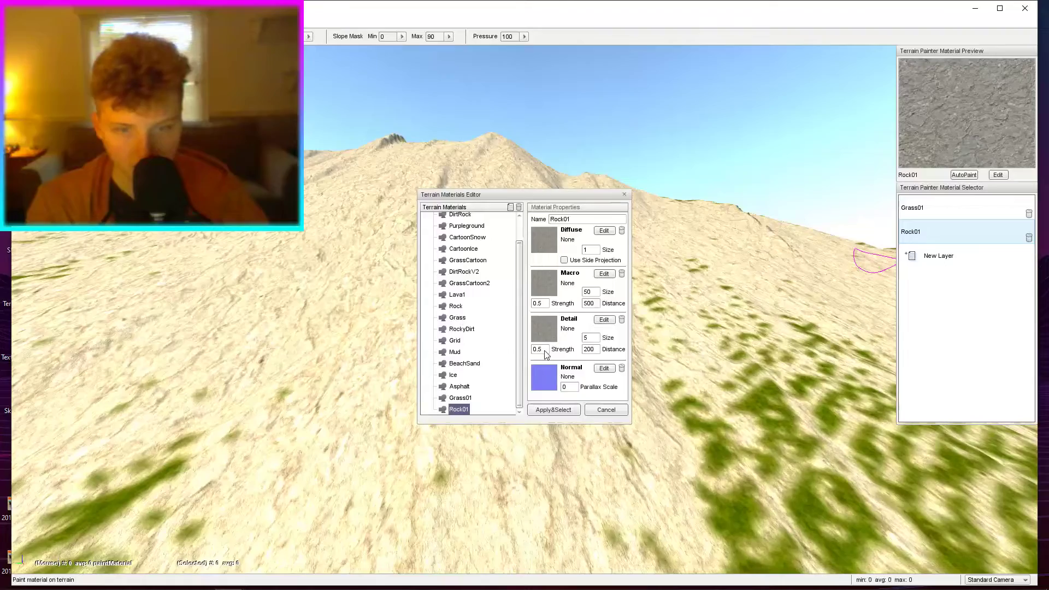
click(549, 411)
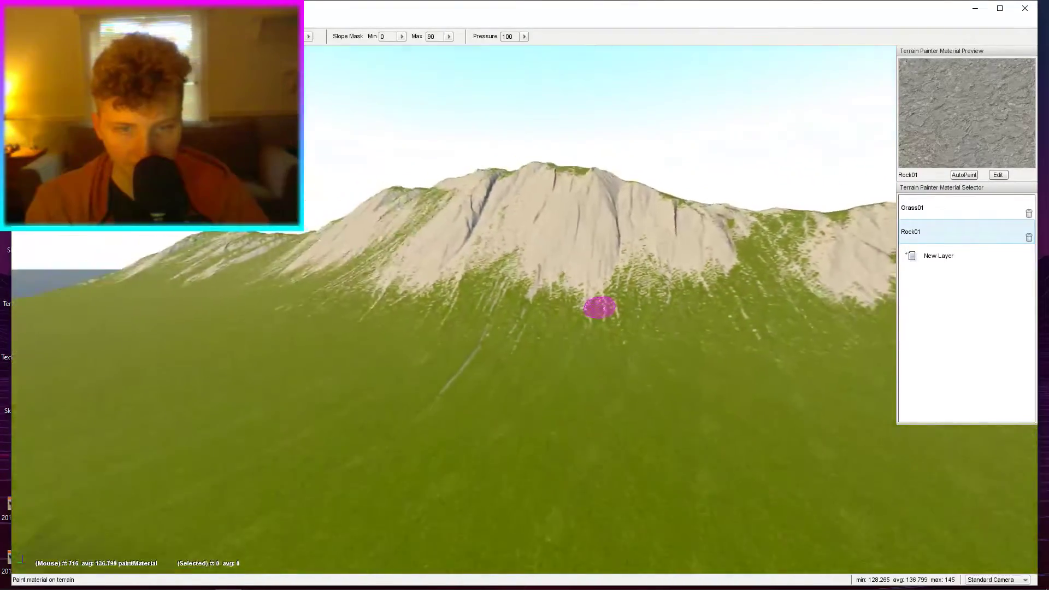
Examine the Rock01 texture on both mountain ranges from a distance, from the vehicle's position and up close.
mouse_move(600, 309)
right_down()
mouse_move(549, 409)
mouse_move(664, 385)
right_up()
key(s)
key(w)
key(a)
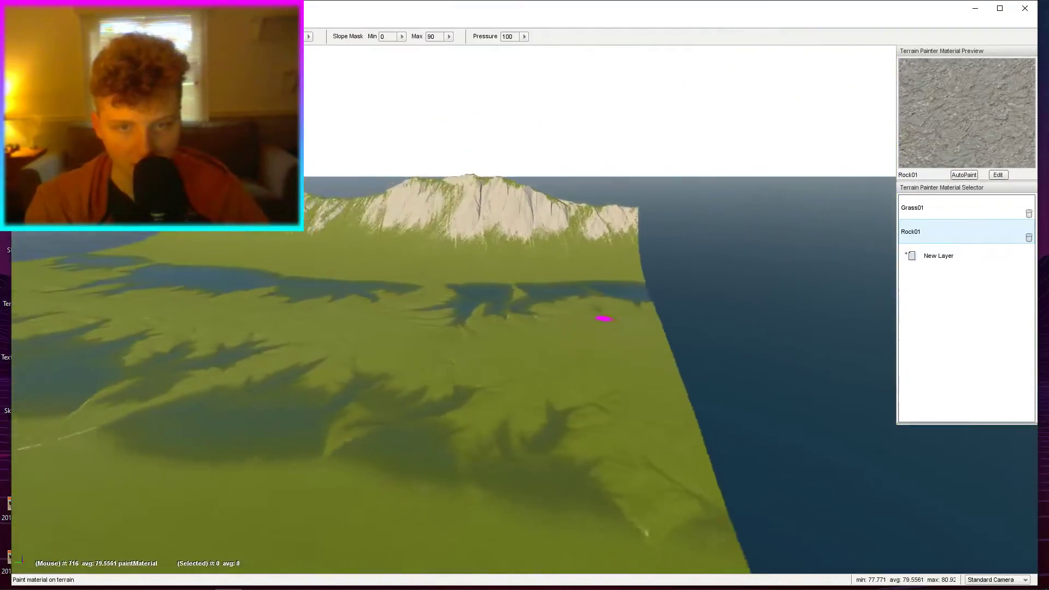
right_drag(500, 384, 490, 384)
key(shift+c)
key(Up)
key(Right)
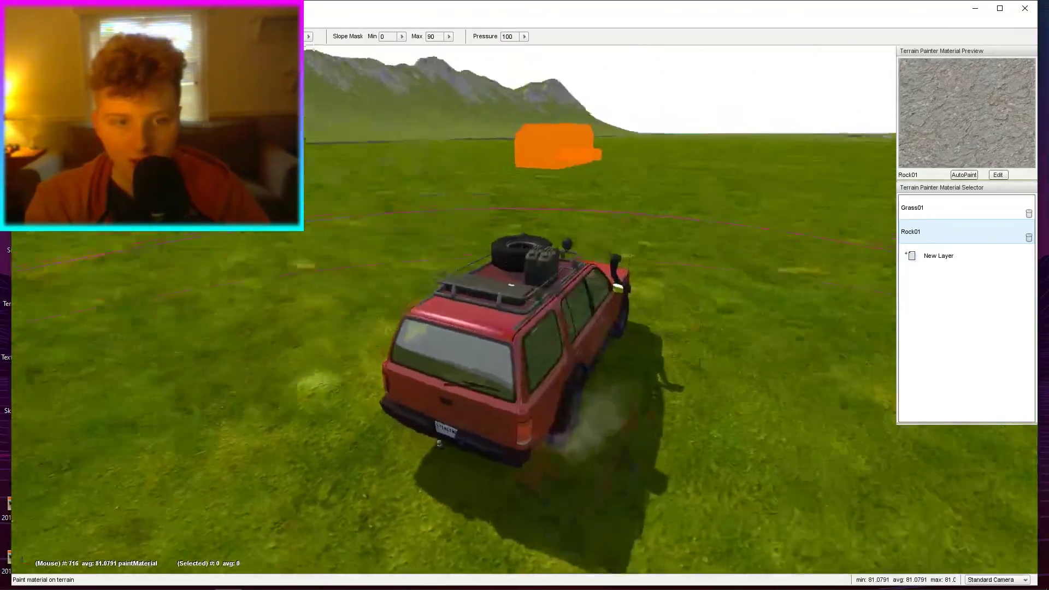
key(shift+c)
key(w)
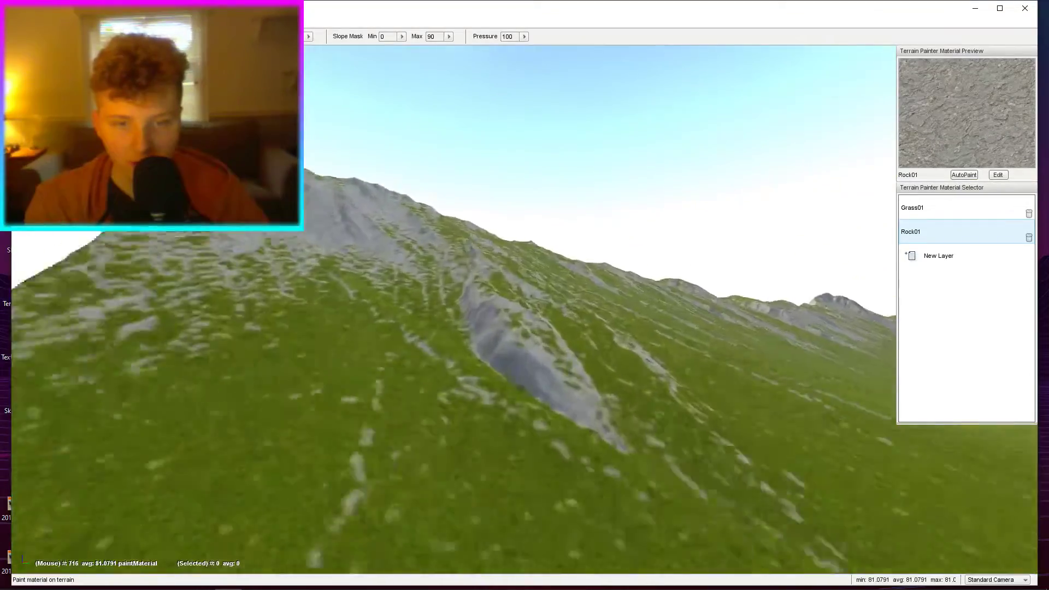
right_drag(491, 384, 524, 404)
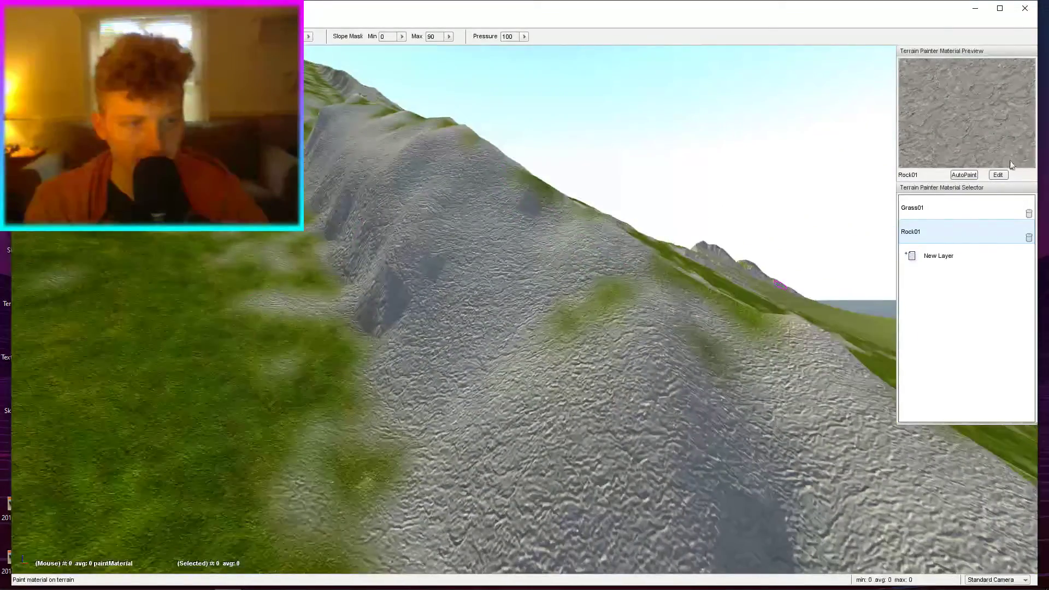
Set Rock01's macro and detail strengths to 0.2, trying a detail size of 10 before returning it to 5.
click(997, 175)
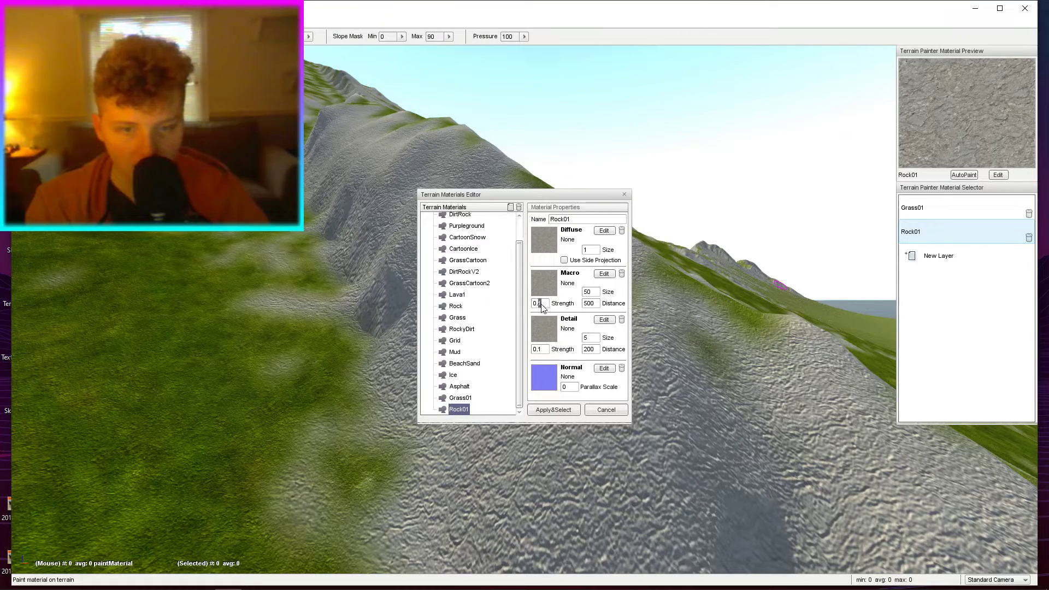
drag(542, 350, 539, 352)
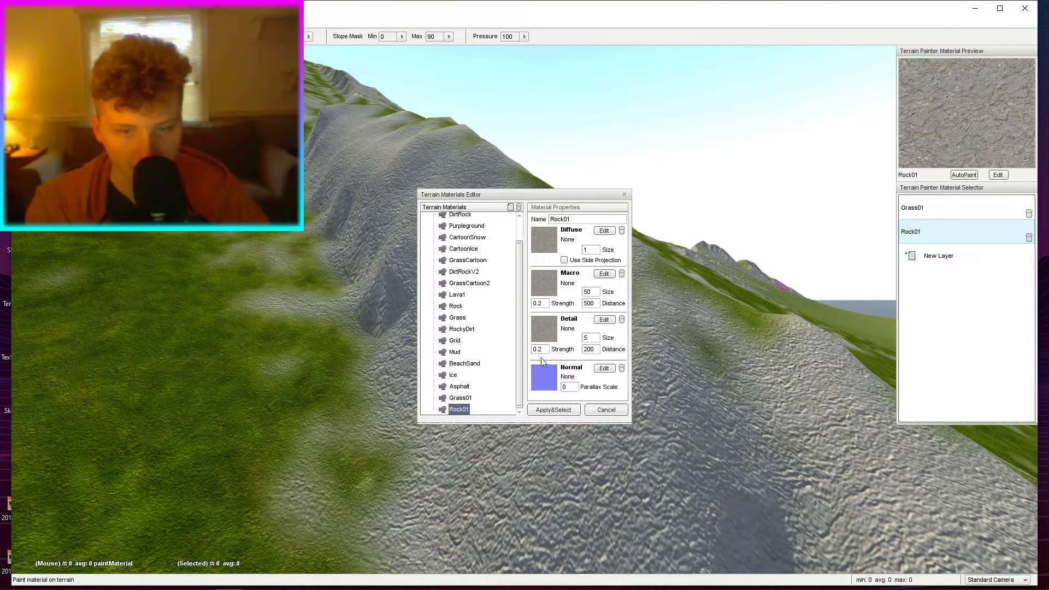
text(0)
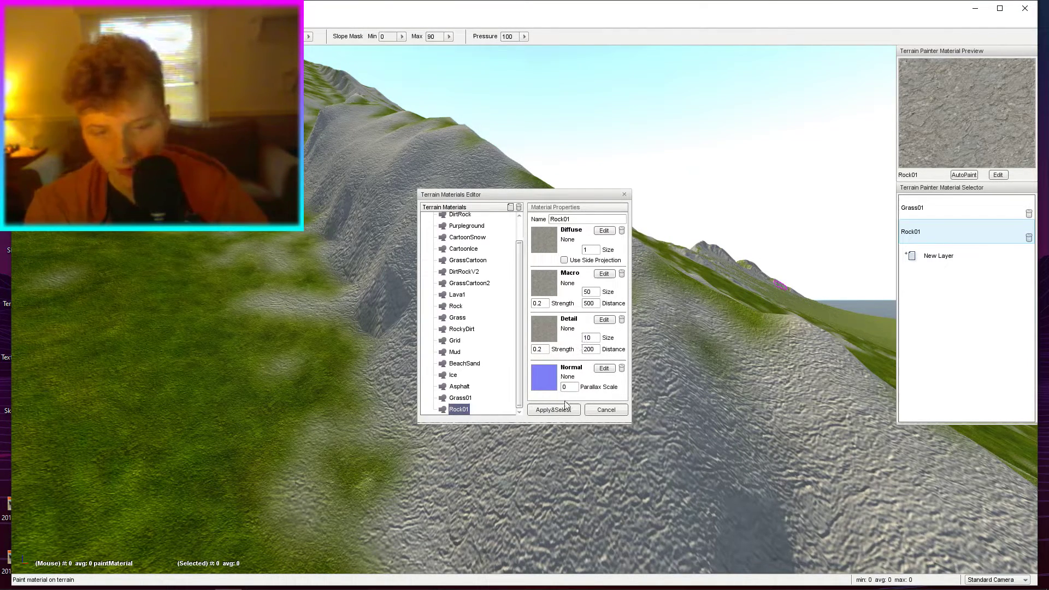
click(554, 409)
click(998, 175)
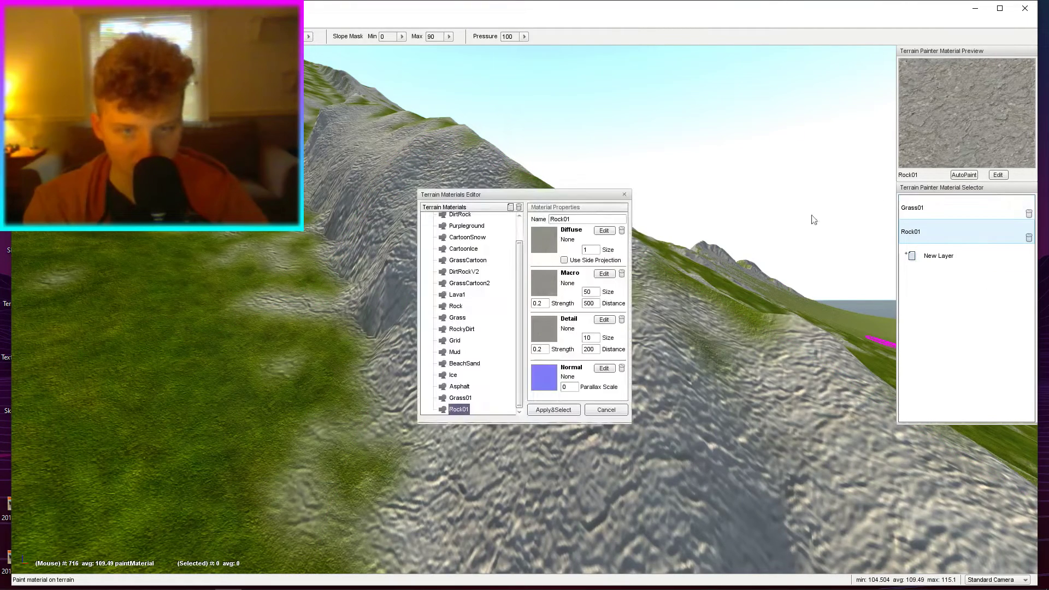
drag(591, 341, 578, 347)
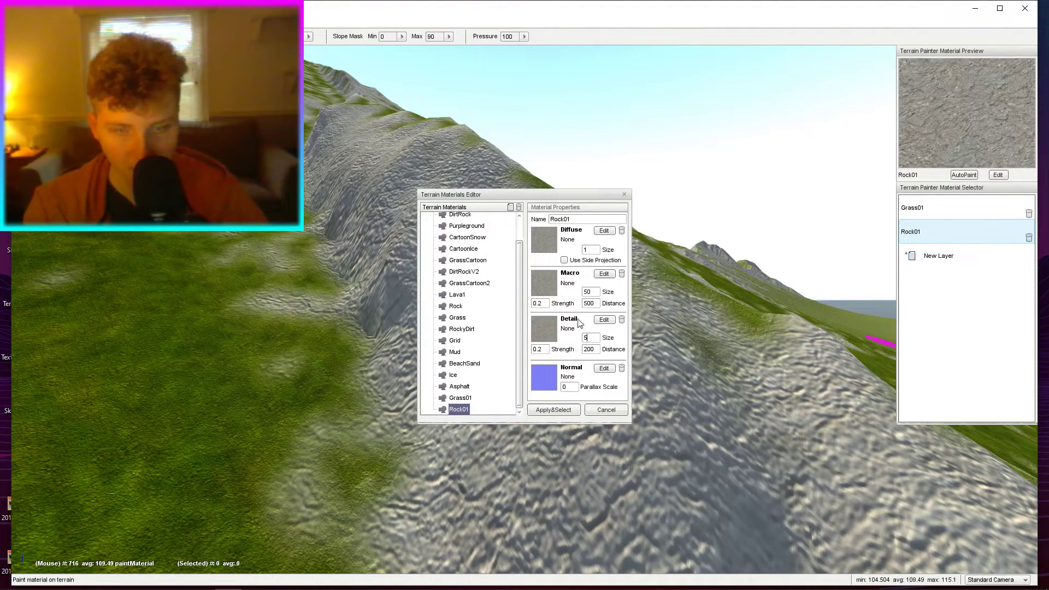
click(554, 409)
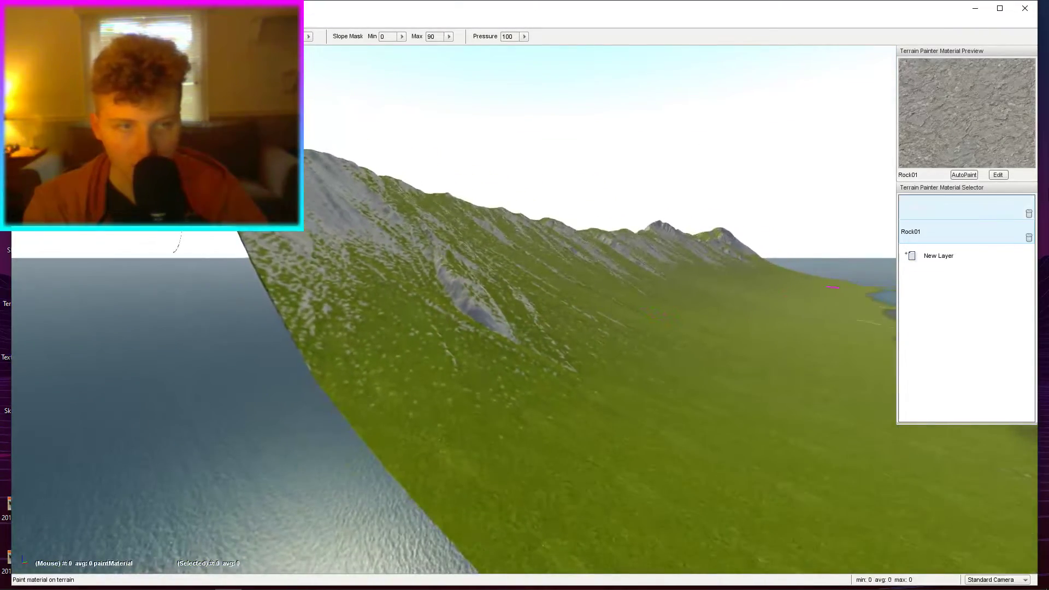
Try a Rock01 macro size of 100 and macro strength of 0.5, and inspect the mountainside with them.
click(998, 175)
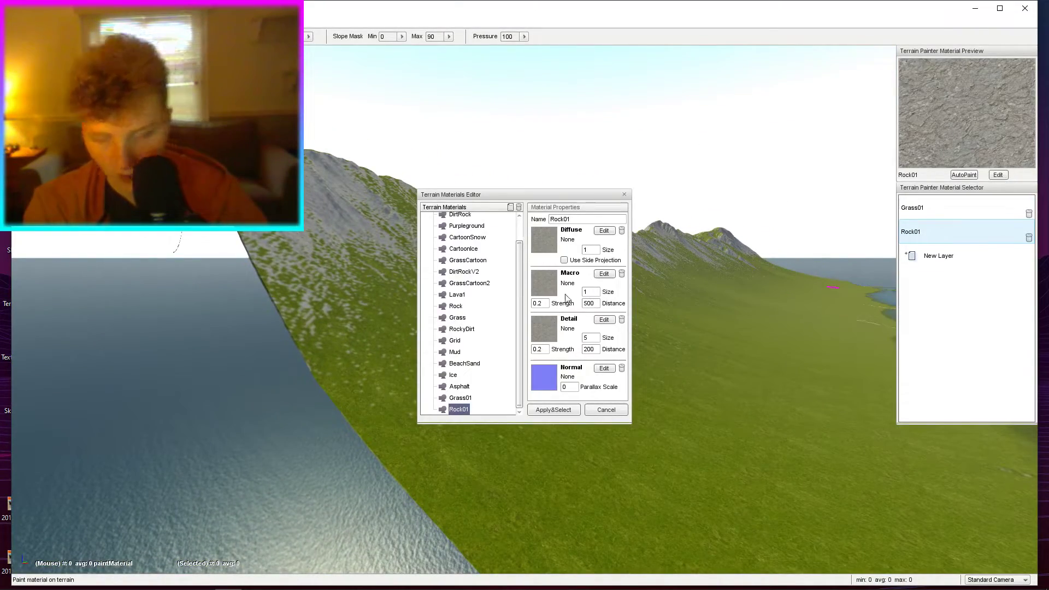
click(553, 409)
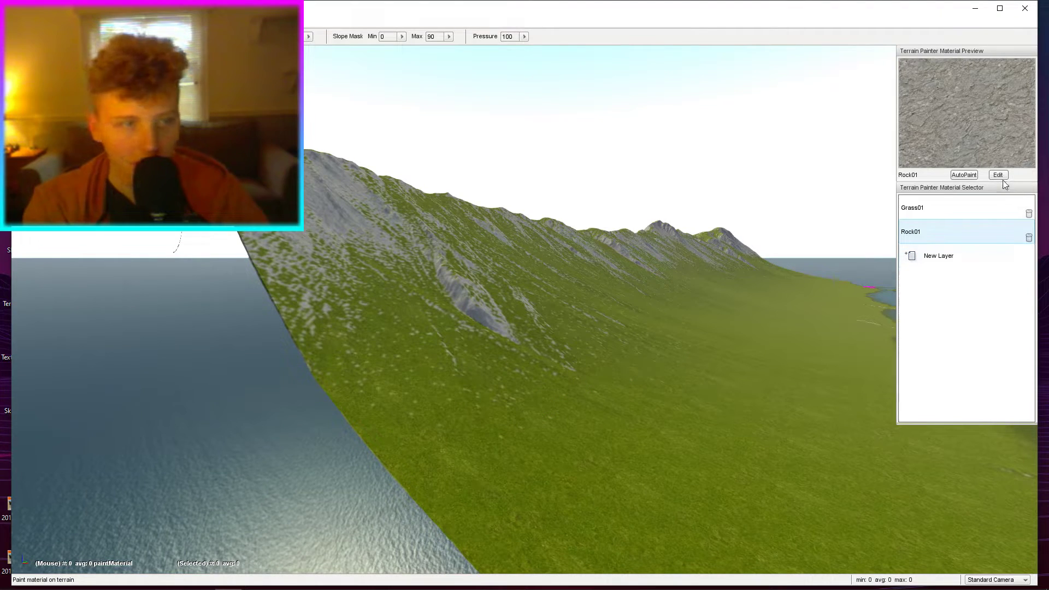
click(1000, 176)
click(553, 409)
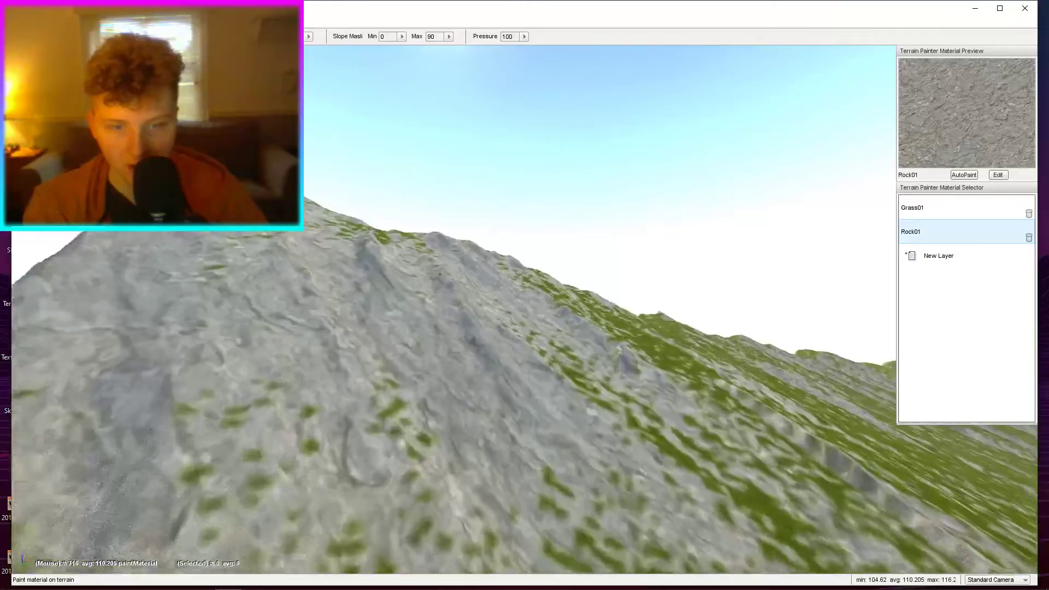
key(s)
right_drag(525, 306, 621, 353)
key(w)
Set Rock01's macro distance to 10000 and macro size to 50, applying each change and checking the slopes.
click(995, 175)
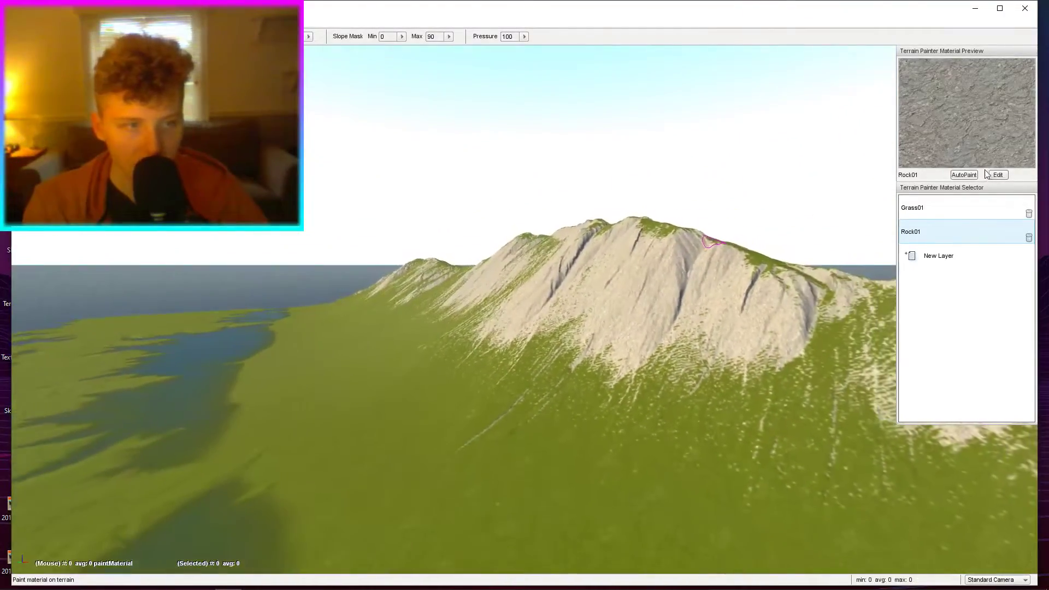
text(10000)
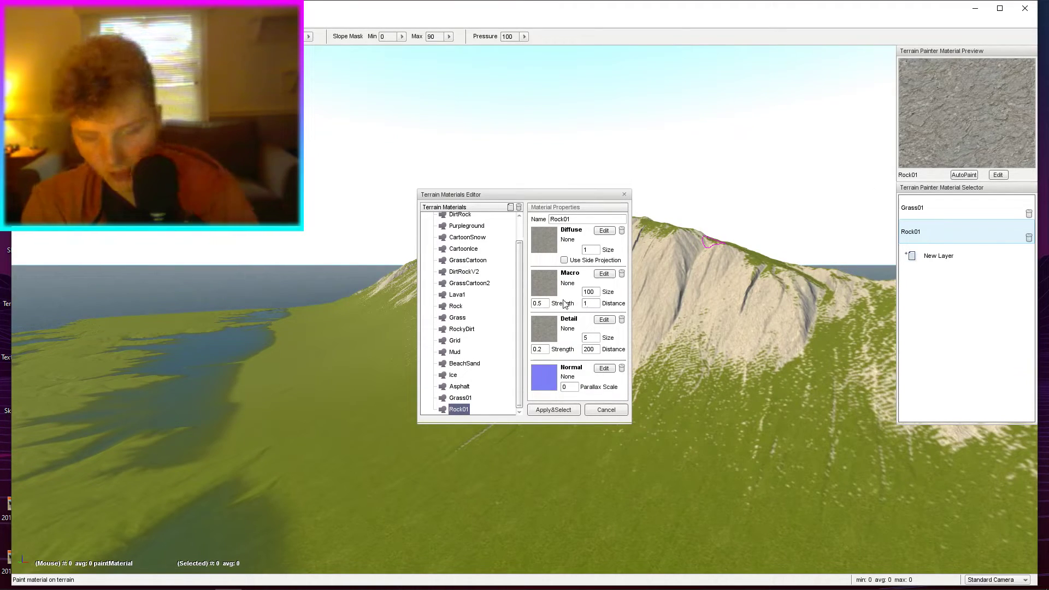
click(559, 410)
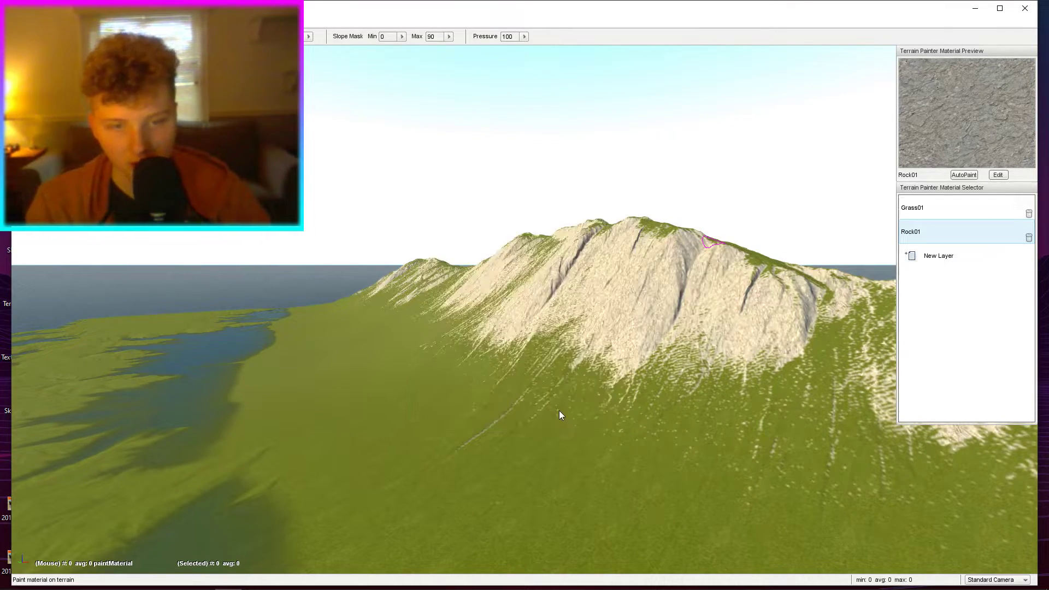
key(w)
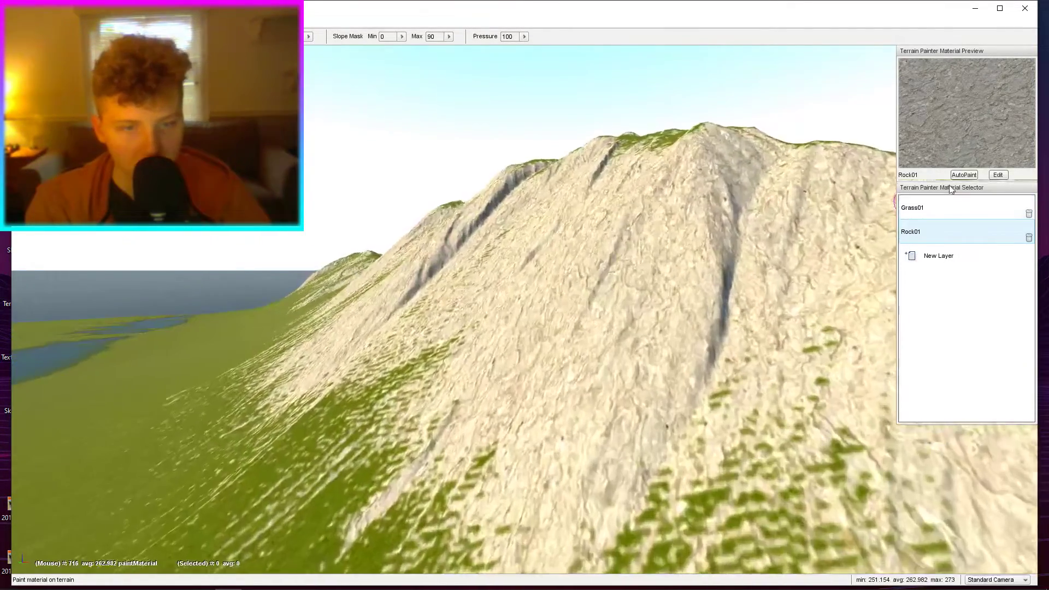
click(998, 175)
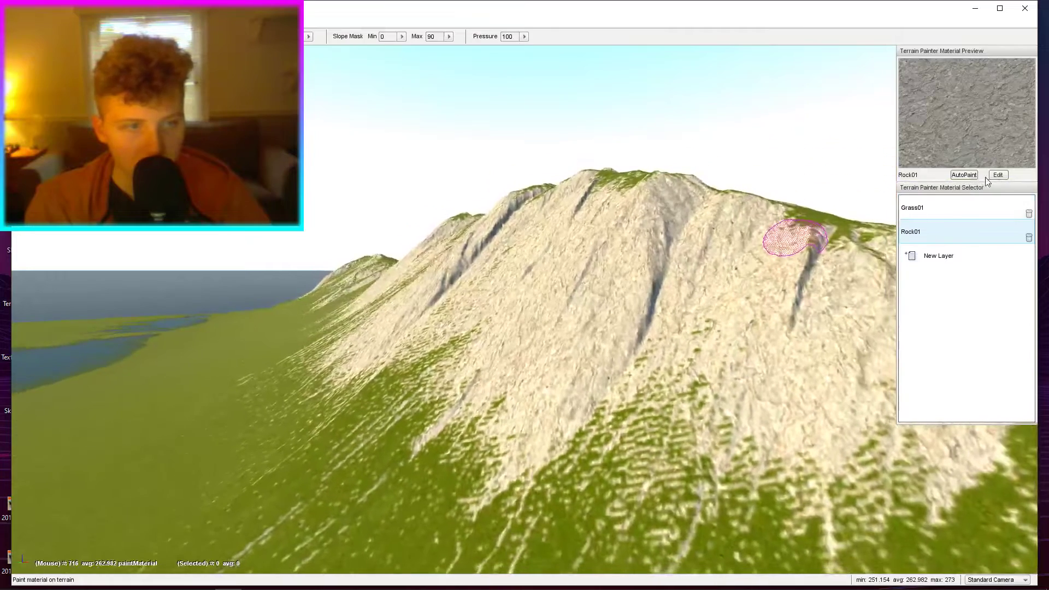
double_click(589, 292)
text(50)
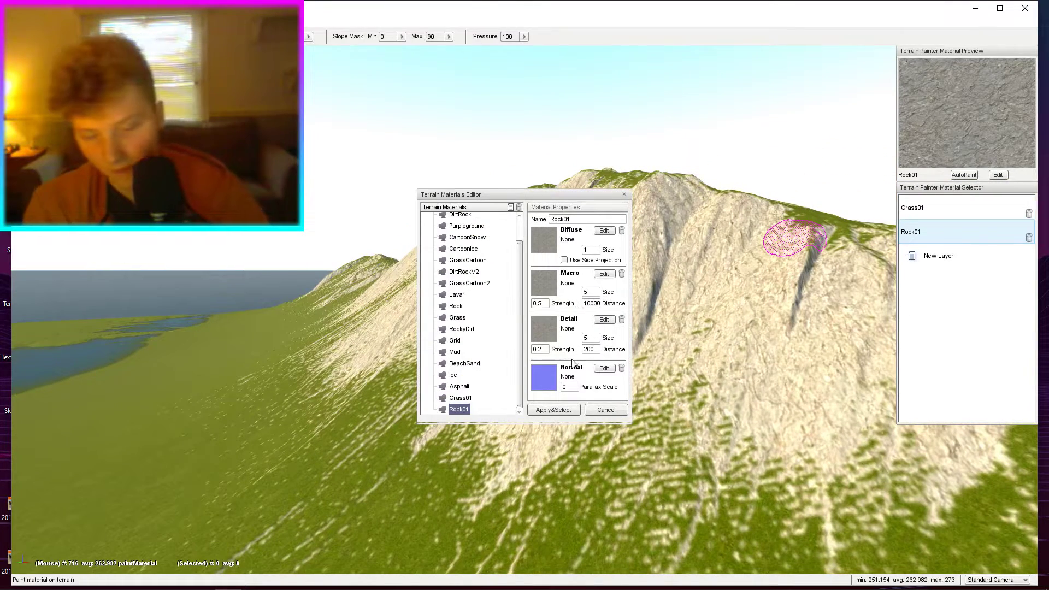
click(543, 407)
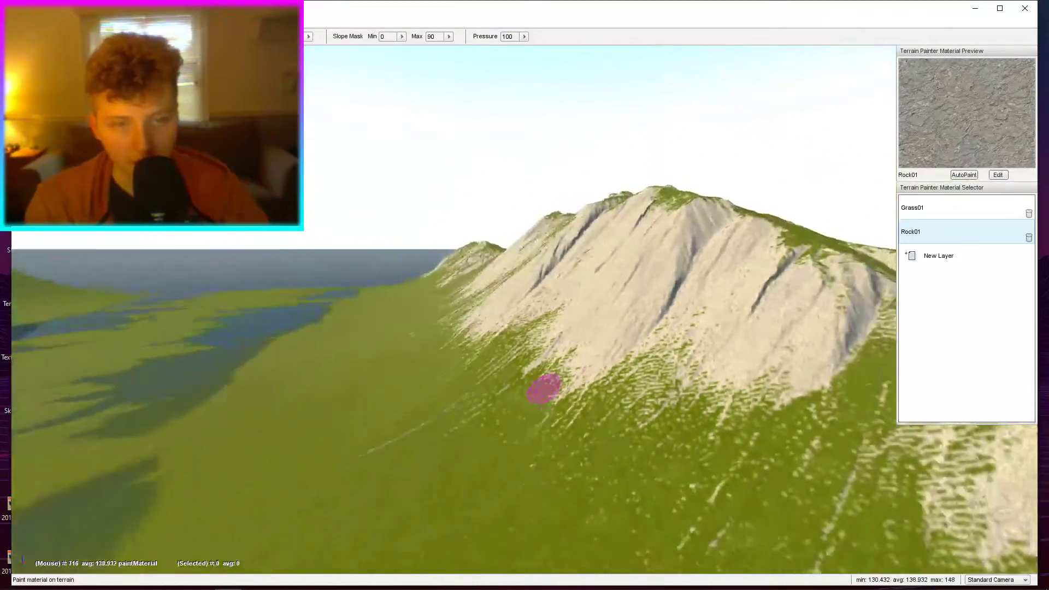
mouse_move(546, 409)
right_down()
mouse_move(393, 415)
mouse_move(545, 409)
right_up()
key(w)
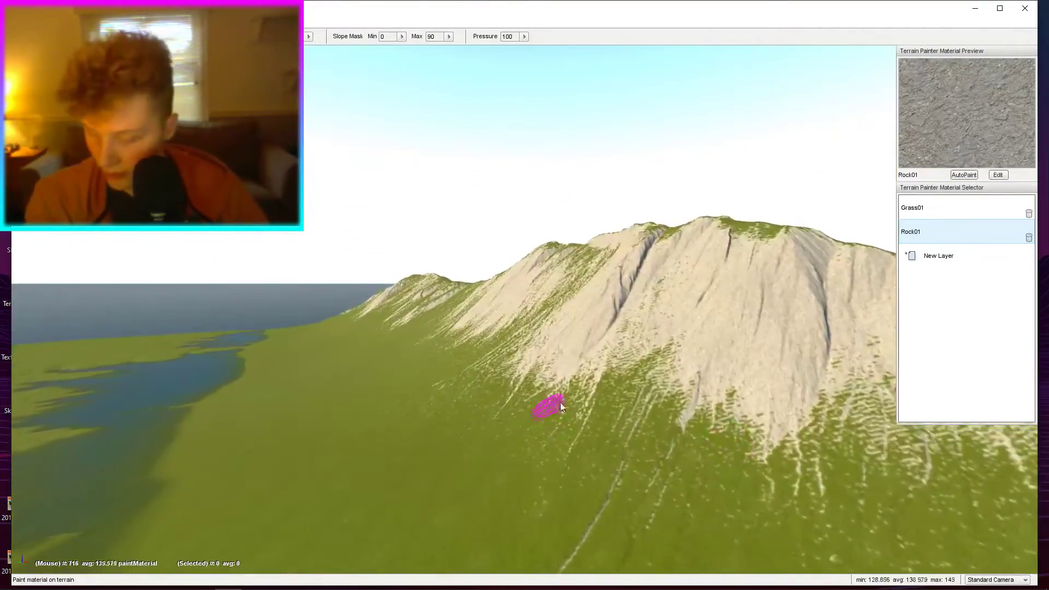
Try Rock01 macro strengths of 0.4 and 0.2, applying each to compare the rock faces.
click(998, 176)
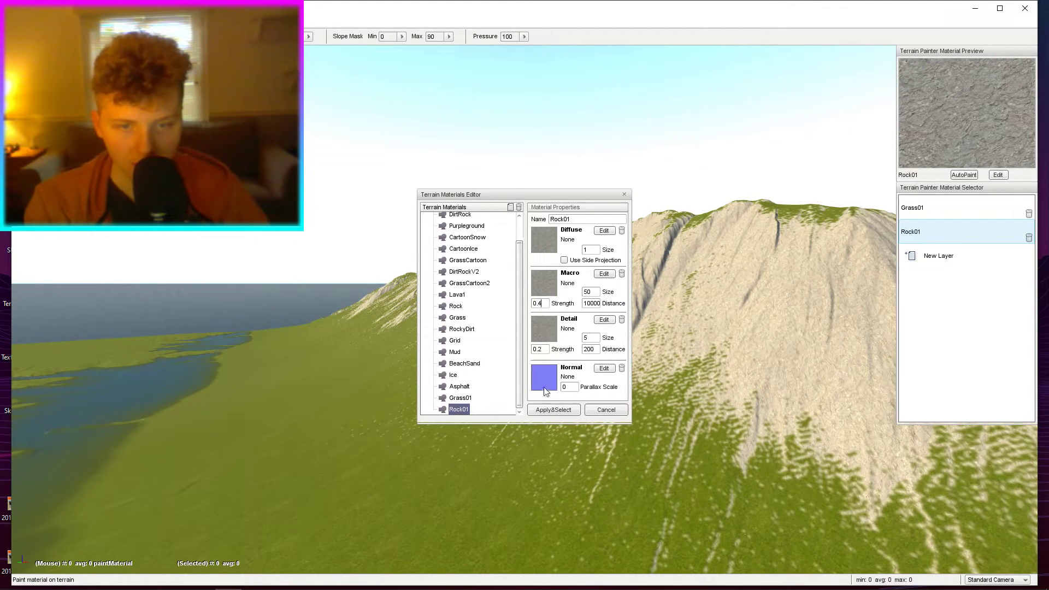
click(542, 409)
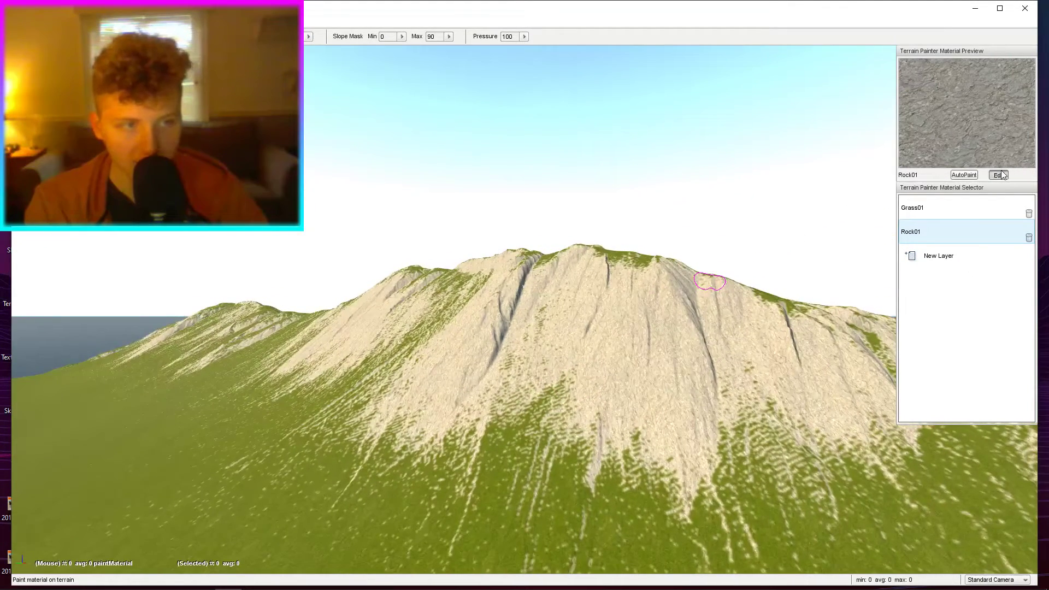
click(1000, 175)
click(540, 304)
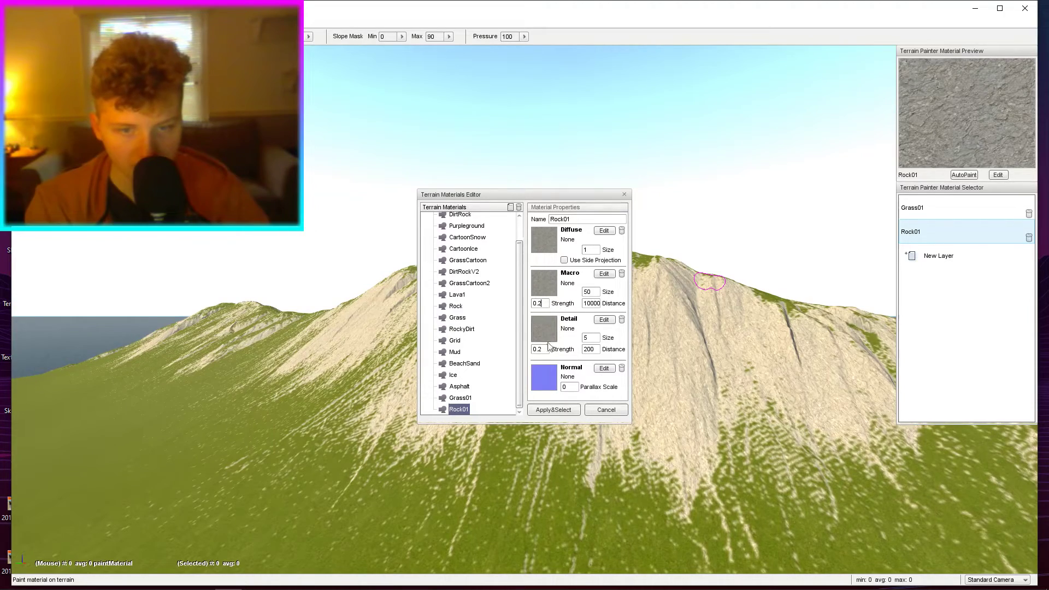
click(553, 410)
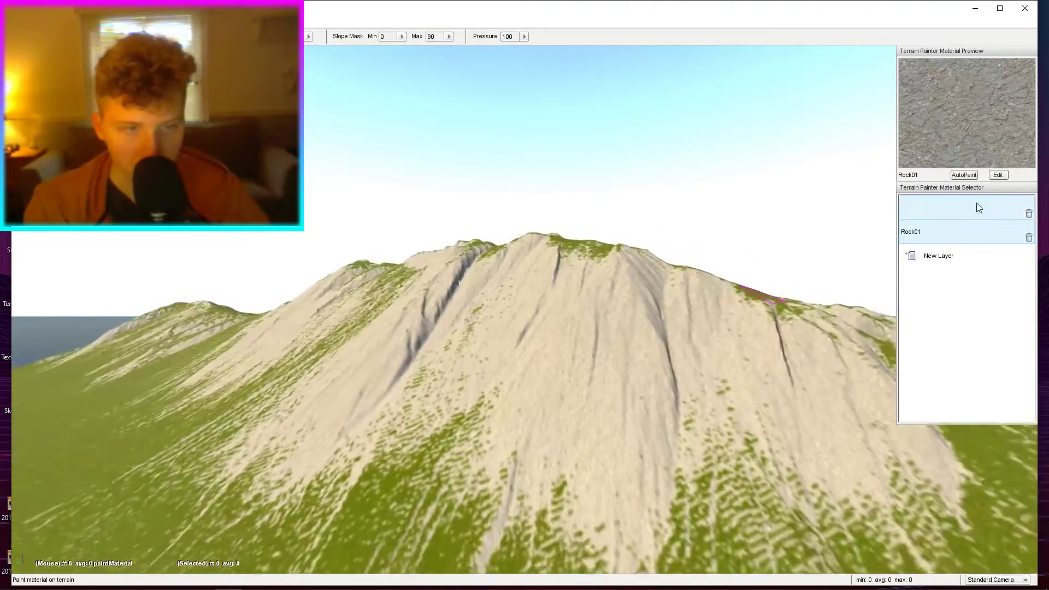
Try a Rock01 macro strength of 1, then reduce it to 0.2, applying each value.
click(998, 176)
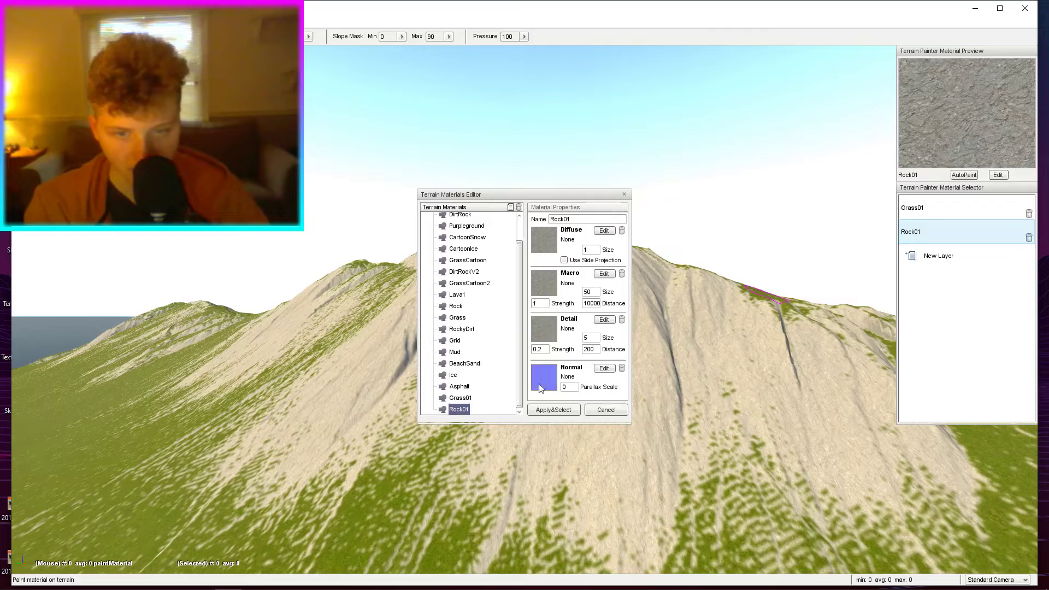
click(540, 410)
double_click(967, 232)
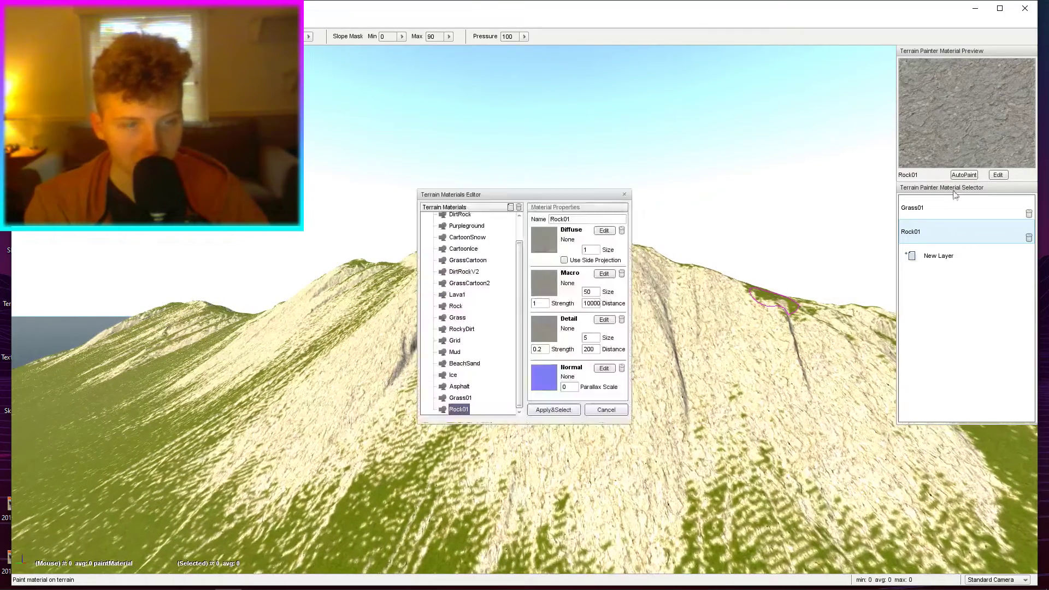
text(.2)
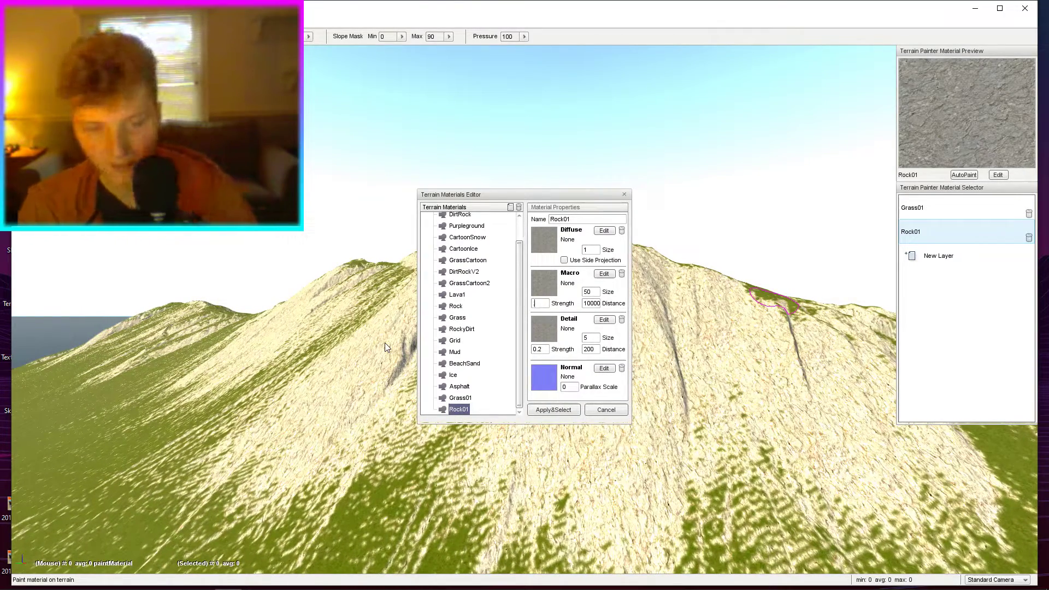
click(539, 409)
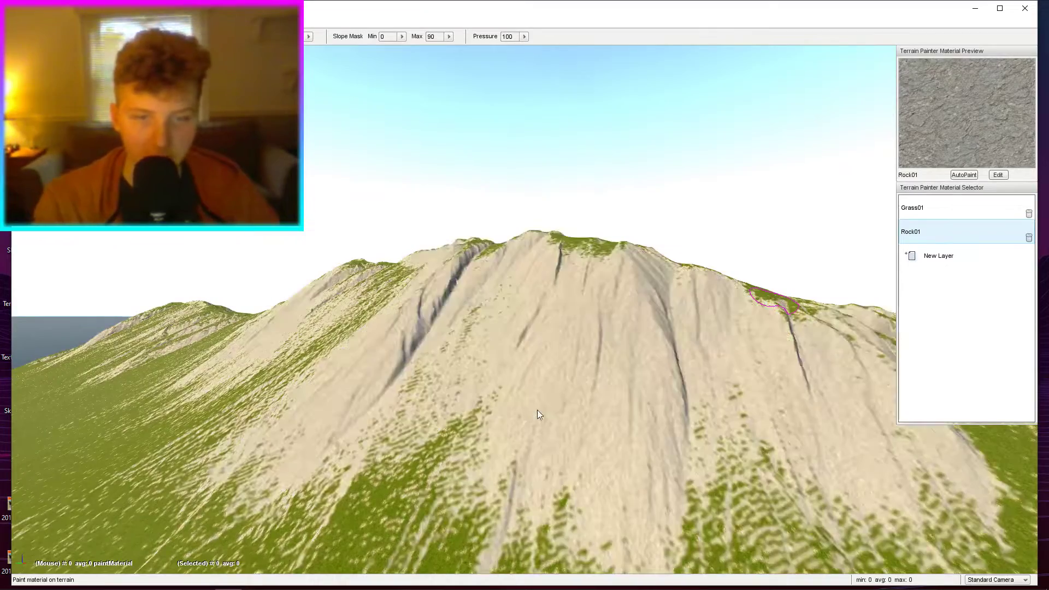
Inspect the slope up close, then set Rock01's macro strength to 0.5, edit its detail strength and apply.
right_drag(451, 398, 383, 415)
key(w)
scroll(448, 397, up, 8)
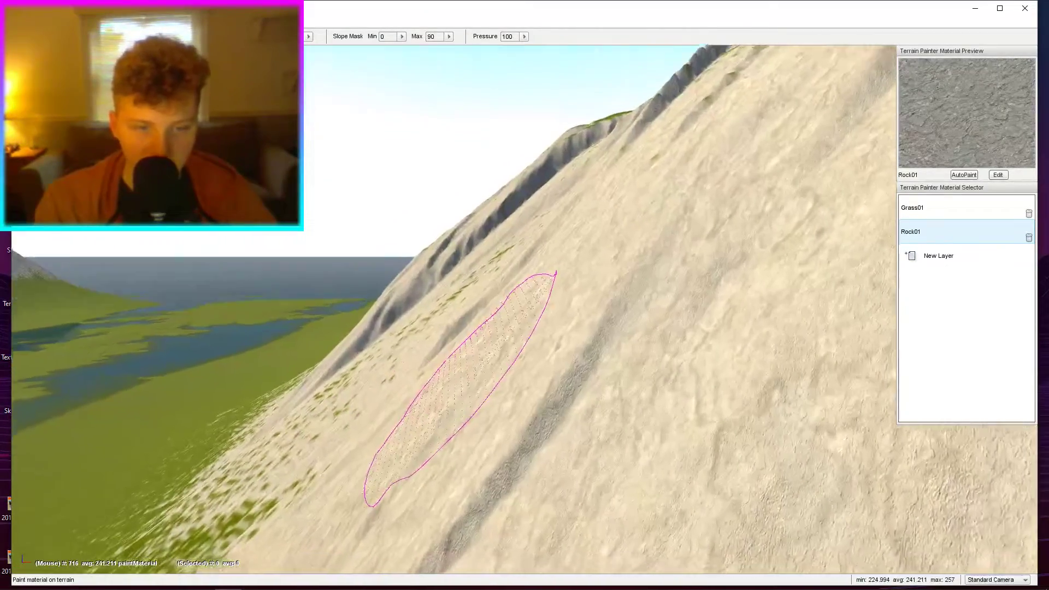
scroll(601, 328, down, 5)
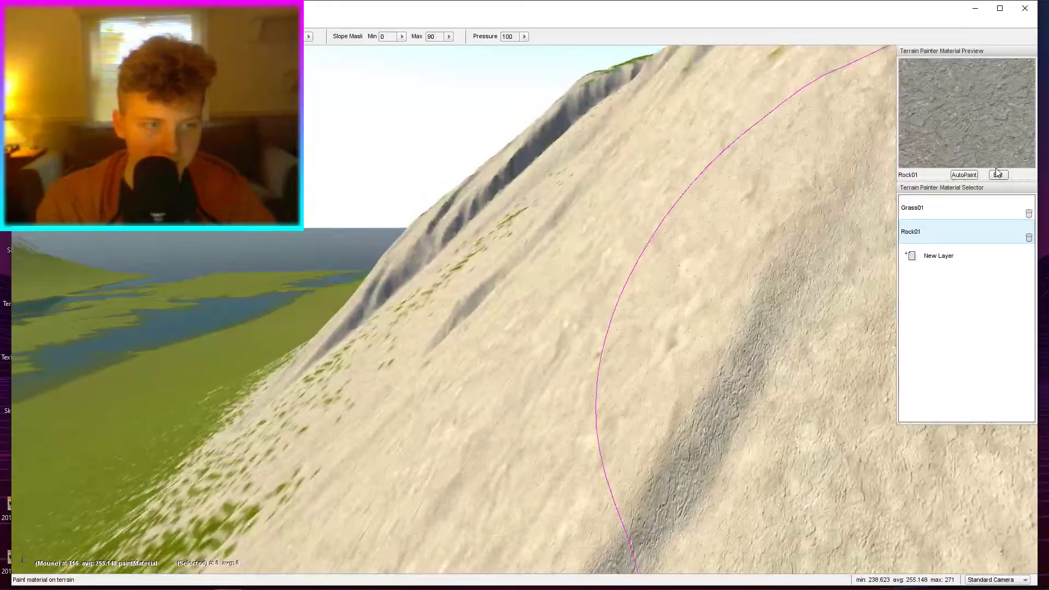
click(998, 174)
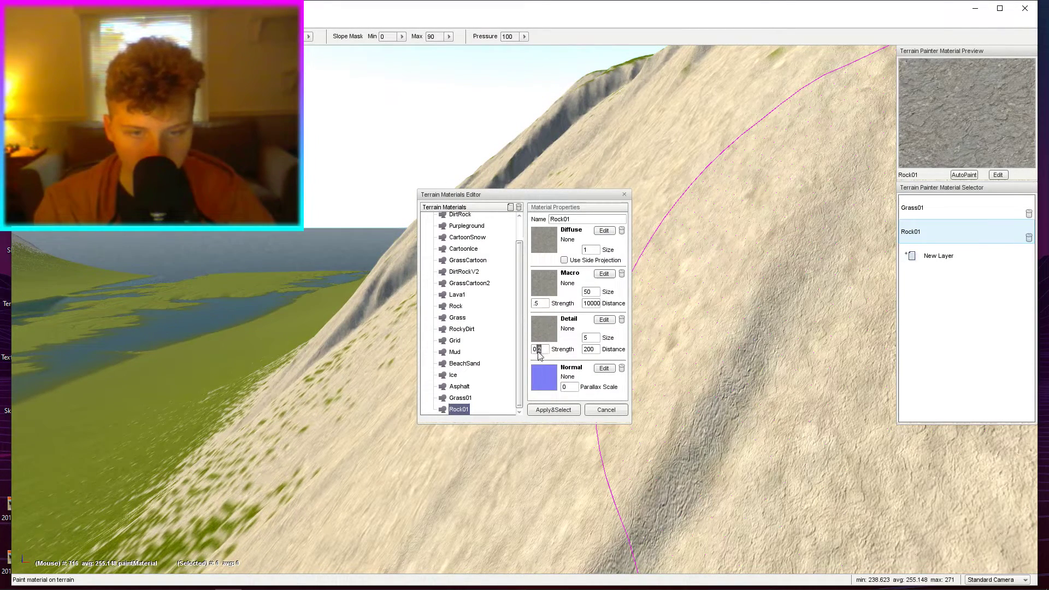
click(552, 409)
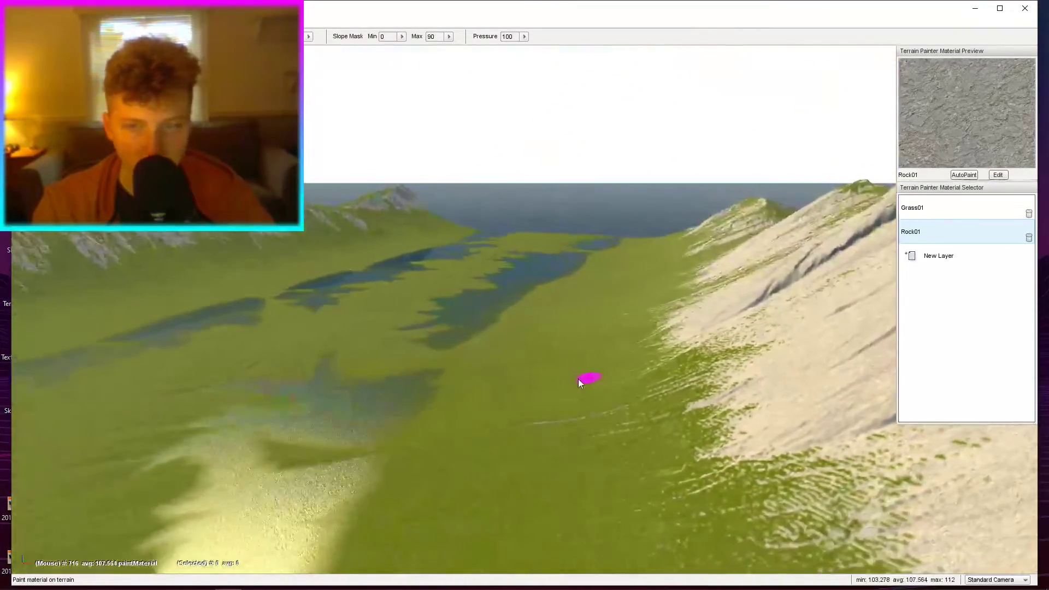
View the painted valley, toggle between the vehicle and free cameras, and switch to the object editor.
right_drag(578, 379, 599, 387)
key(shift+c)
key(shift+c)
key(s)
key(F1)
key(s)
key(w)
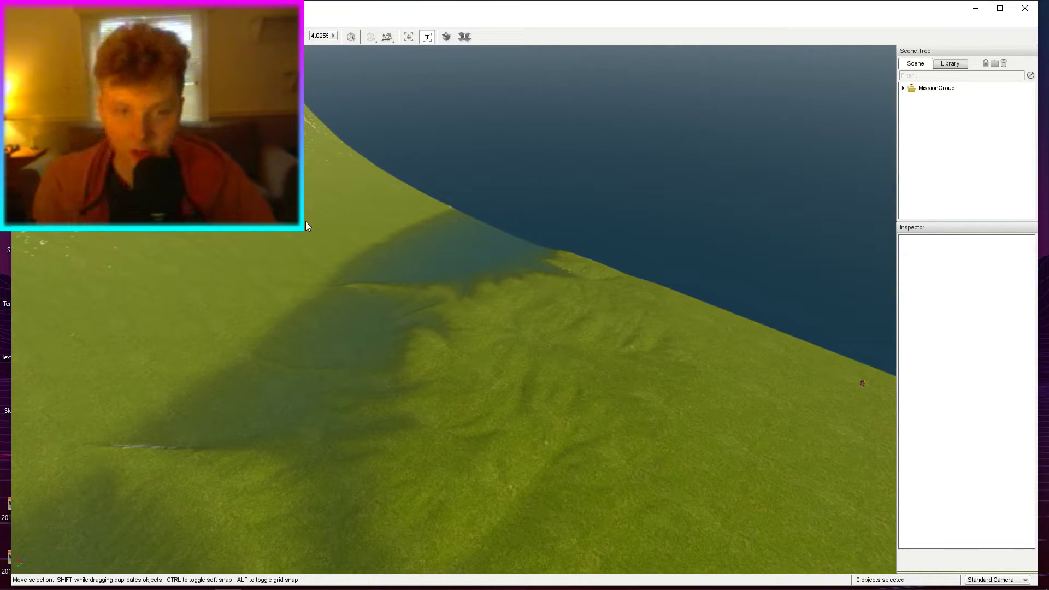
Examine the whole terrain from above, including both painted mountain ranges and the flooded valley areas.
right_drag(419, 229, 448, 295)
key(w)
right_drag(576, 176, 773, 158)
key(w)
key(w)
key(w)
key(s)
key(a)
key(a)
right_drag(541, 210, 558, 229)
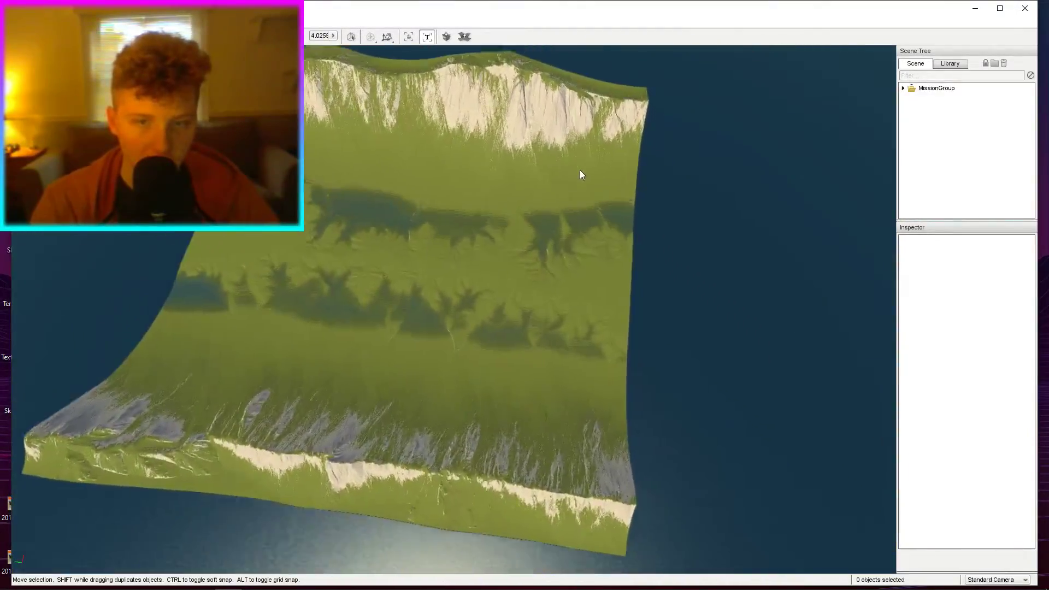
key(w)
right_drag(580, 175, 505, 176)
Select Ocean1 in the mission group and lower the water plane to a Z position of about 34.87.
click(903, 88)
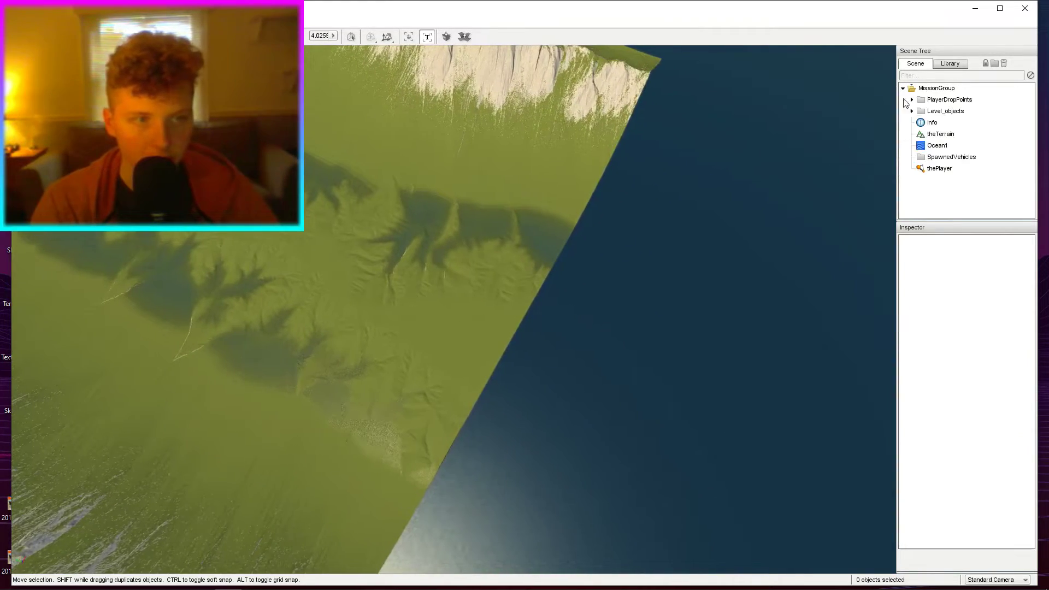
click(937, 146)
right_drag(690, 185, 690, 98)
drag(600, 185, 603, 197)
right_drag(603, 197, 640, 174)
drag(741, 104, 749, 82)
drag(810, 99, 815, 77)
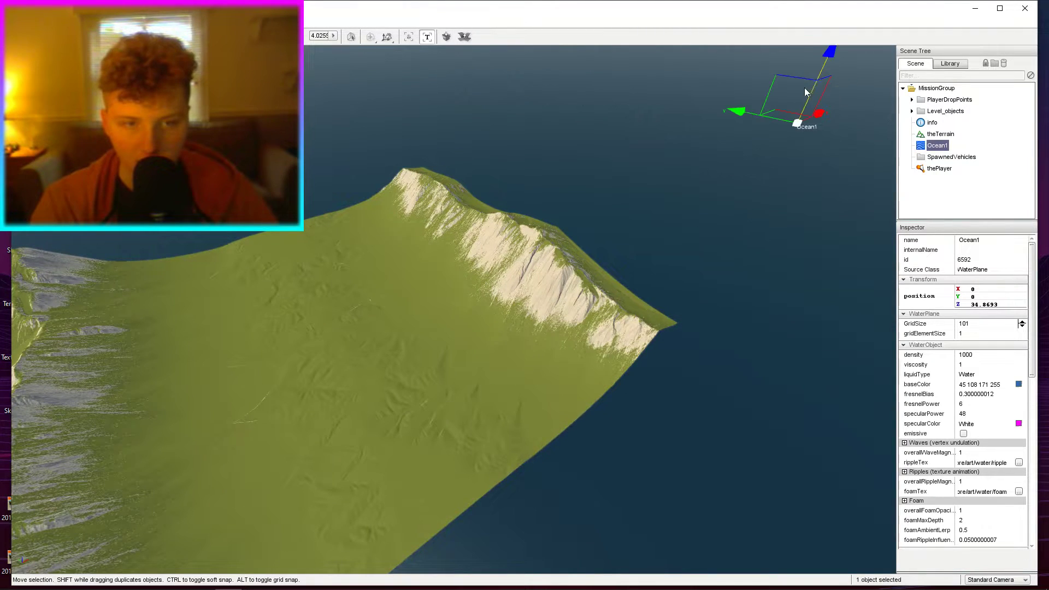
click(1018, 384)
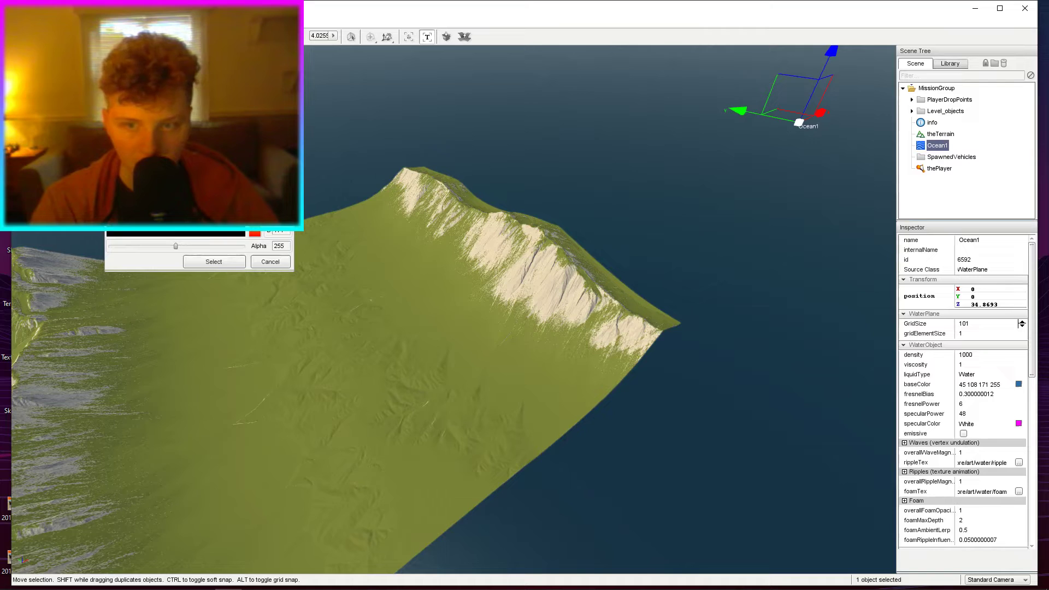
click(255, 163)
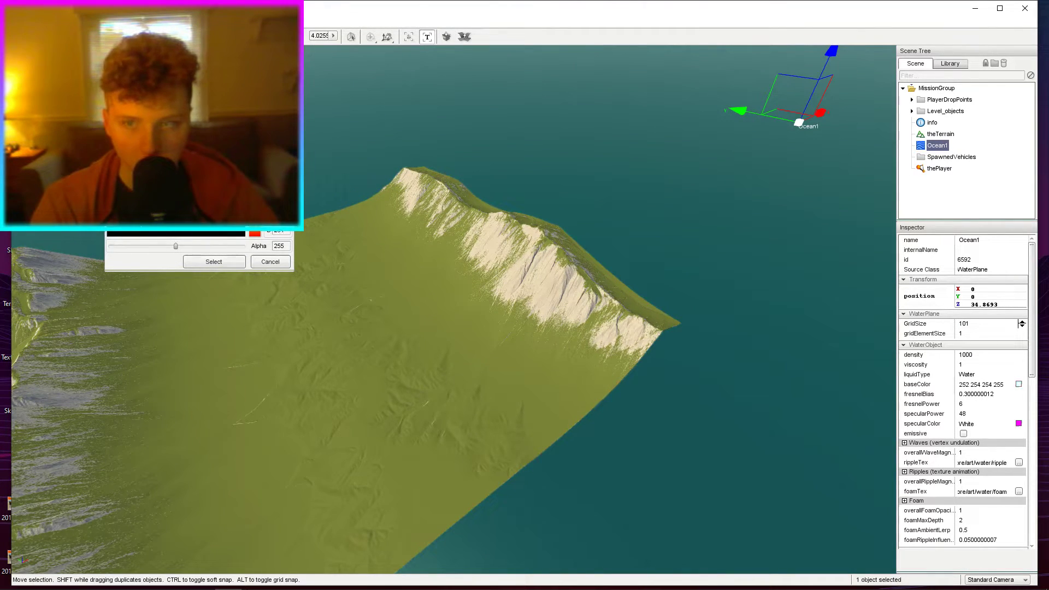
click(213, 262)
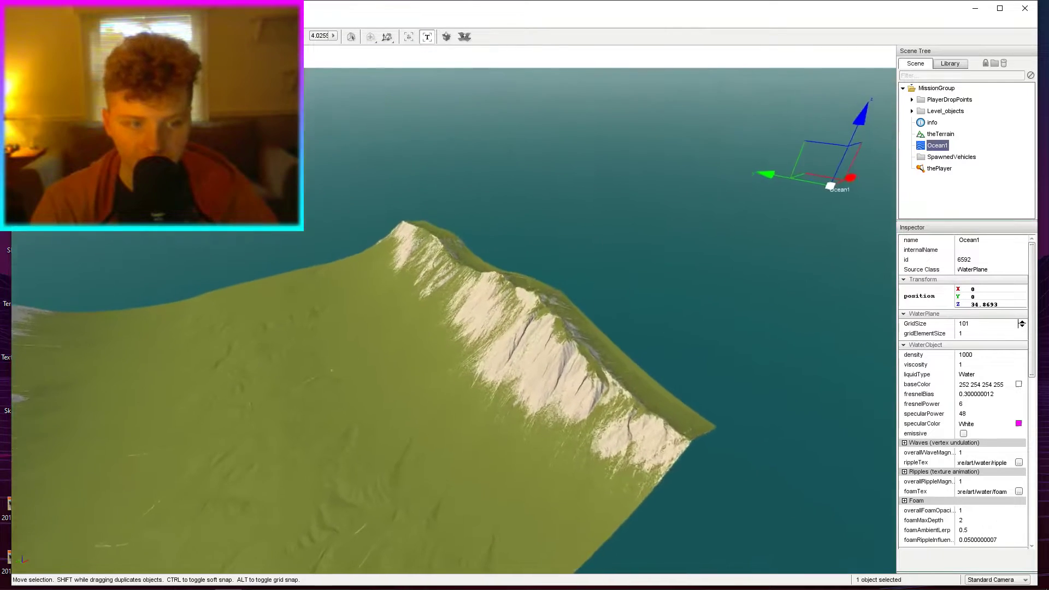
click(1017, 425)
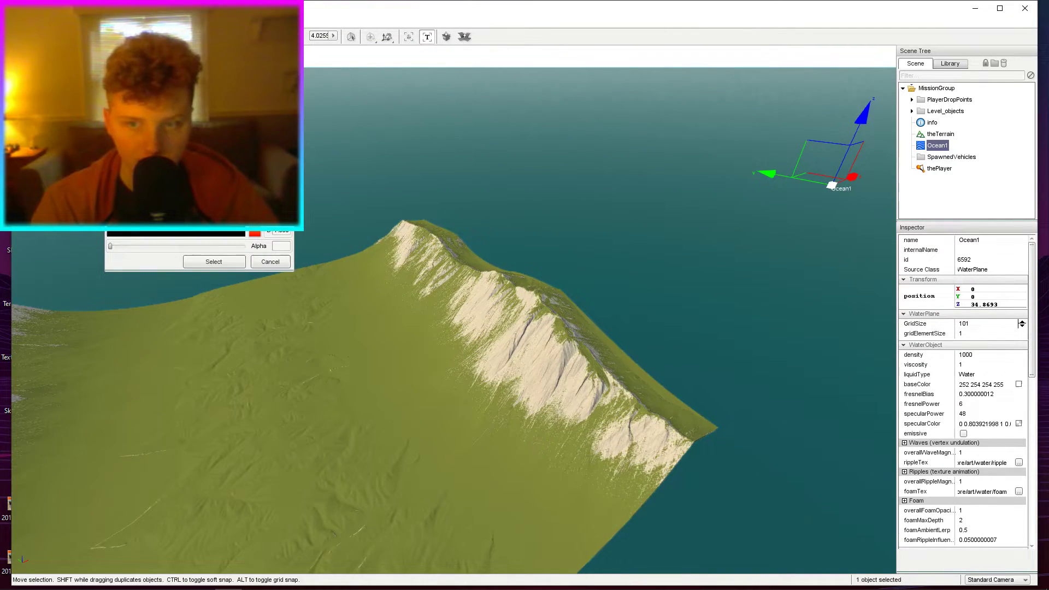
click(220, 263)
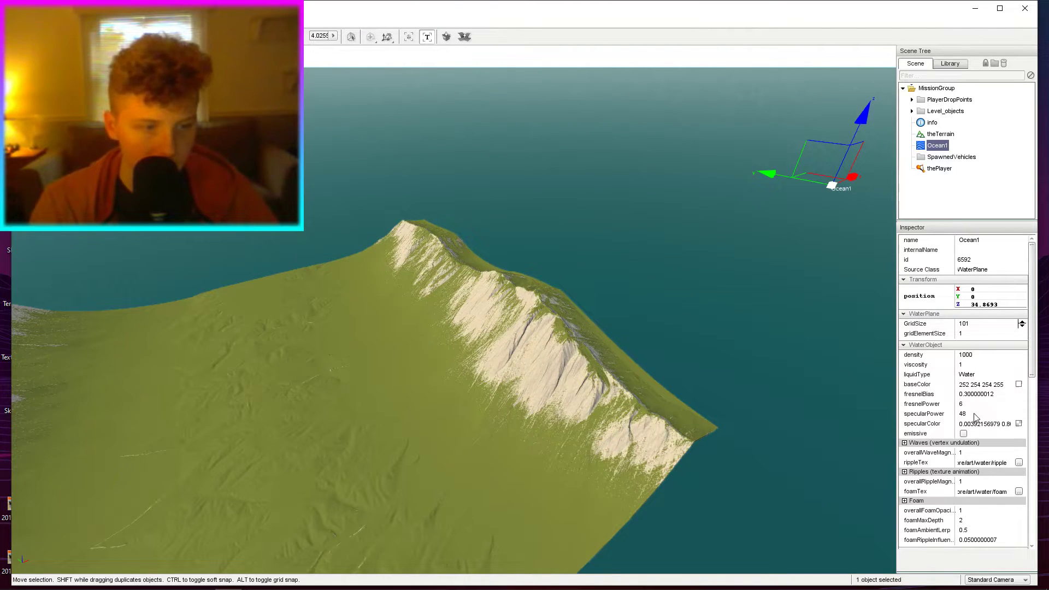
Try different specular power values for Ocean1, ending with a specular power of 10.
key(Return)
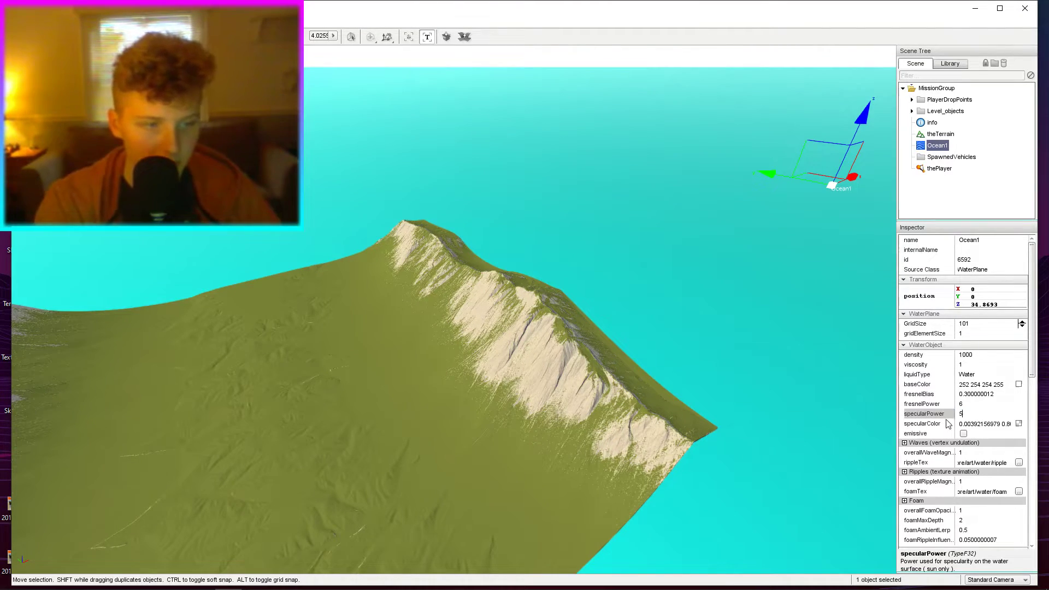
key(Return)
text(1)
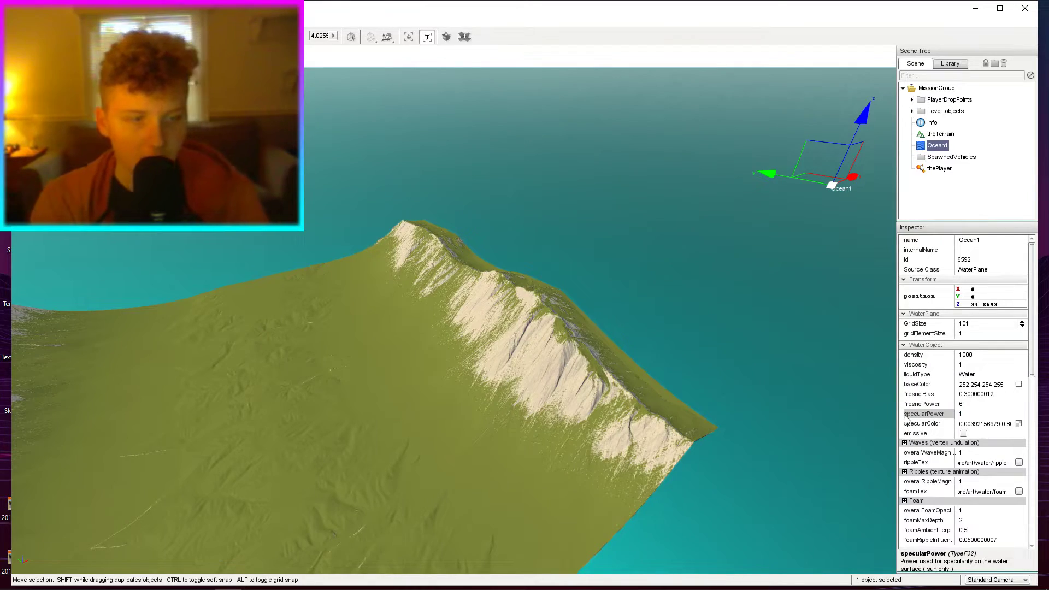
text(0)
key(Return)
Inspect the recolored ocean around the mountains and valley, and review the level info object's properties.
right_drag(727, 349, 765, 301)
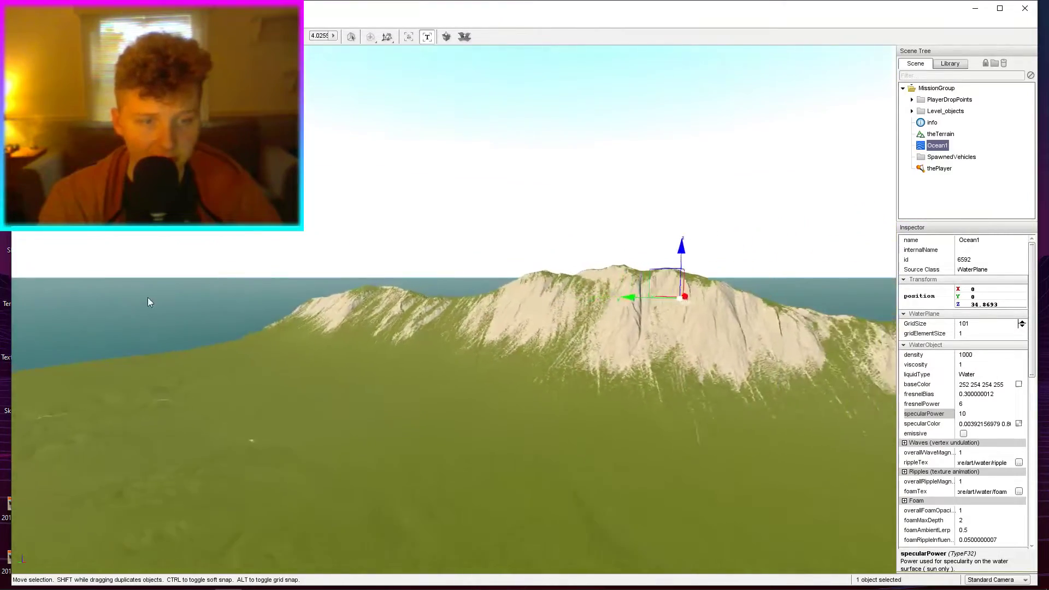
key(d)
right_drag(192, 329, 240, 371)
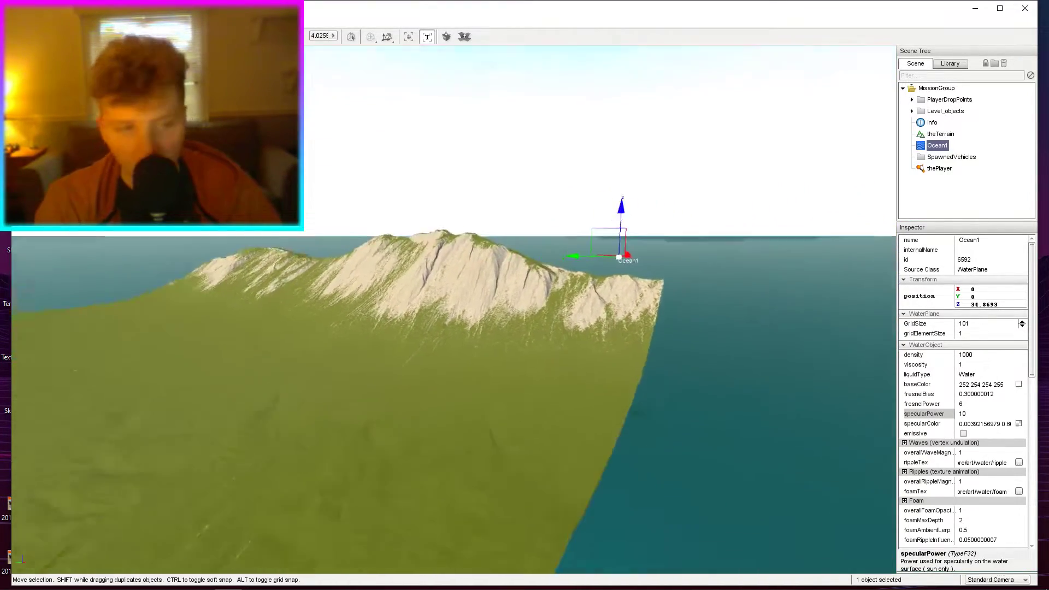
right_drag(391, 322, 388, 362)
right_drag(859, 339, 707, 347)
click(933, 124)
right_drag(809, 172, 735, 292)
key(w)
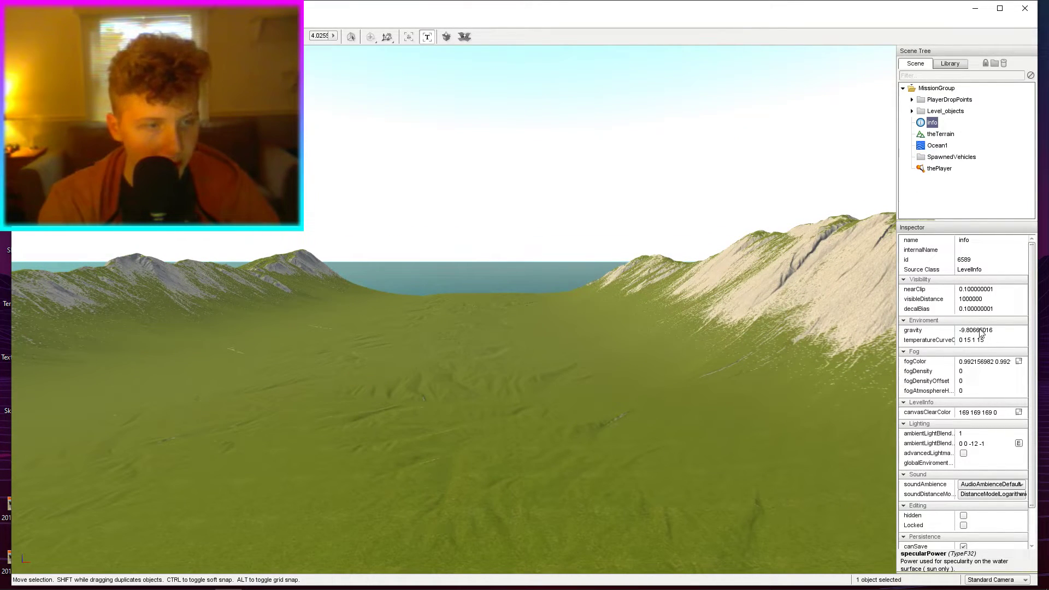
scroll(948, 386, down, 2)
scroll(962, 371, up, 2)
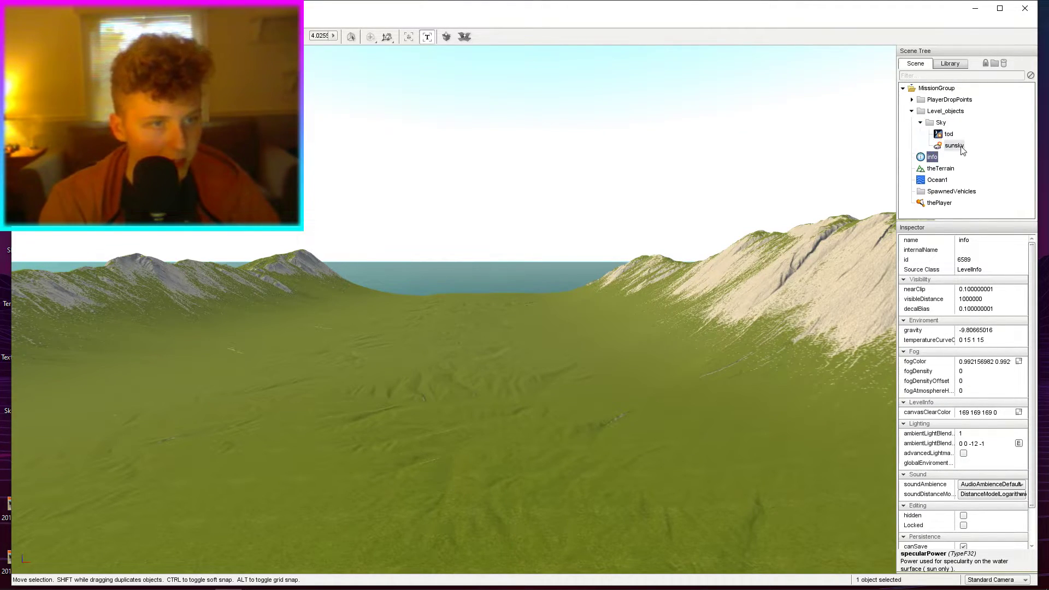
Select sunsky in the Sky group and set its colorize color to a dark slate blue.
click(954, 146)
click(1019, 417)
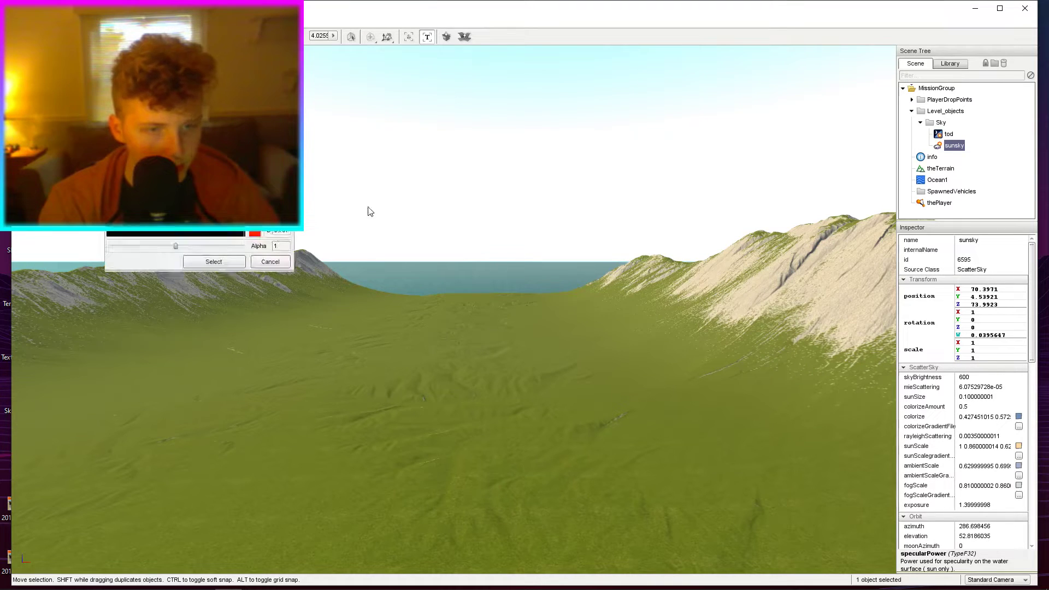
drag(235, 200, 241, 200)
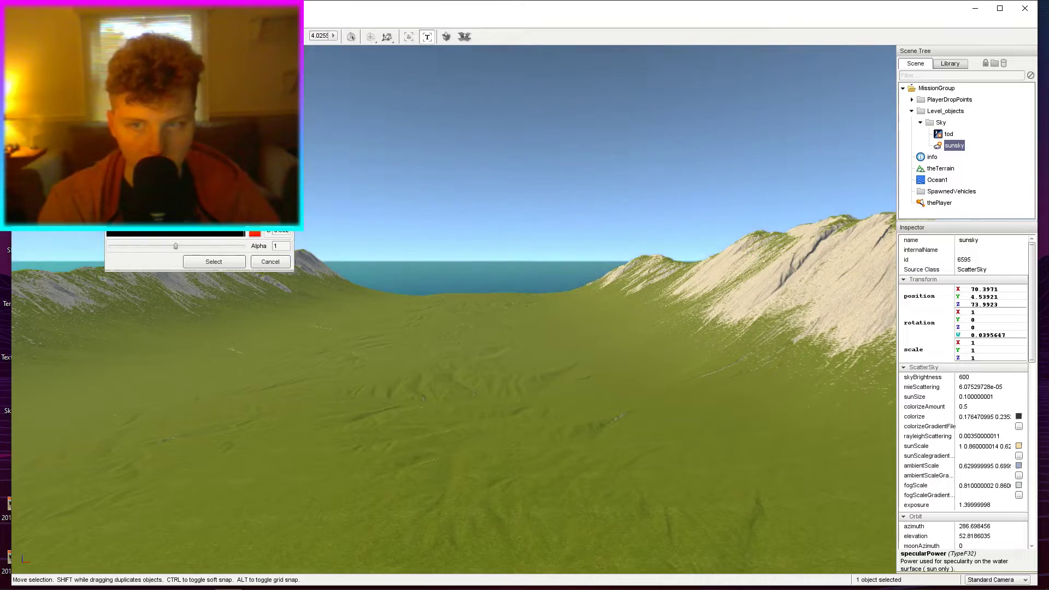
click(224, 259)
right_drag(226, 257, 205, 232)
key(w)
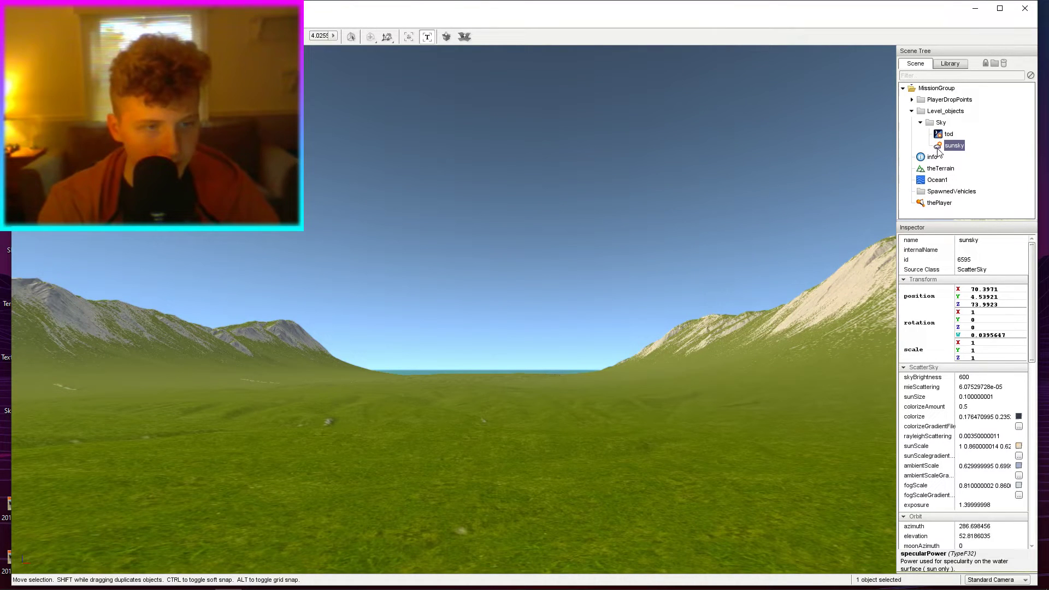
Review the tod and theTerrain properties, and try a canvas clear color of 197 197 197 on the info object.
click(945, 135)
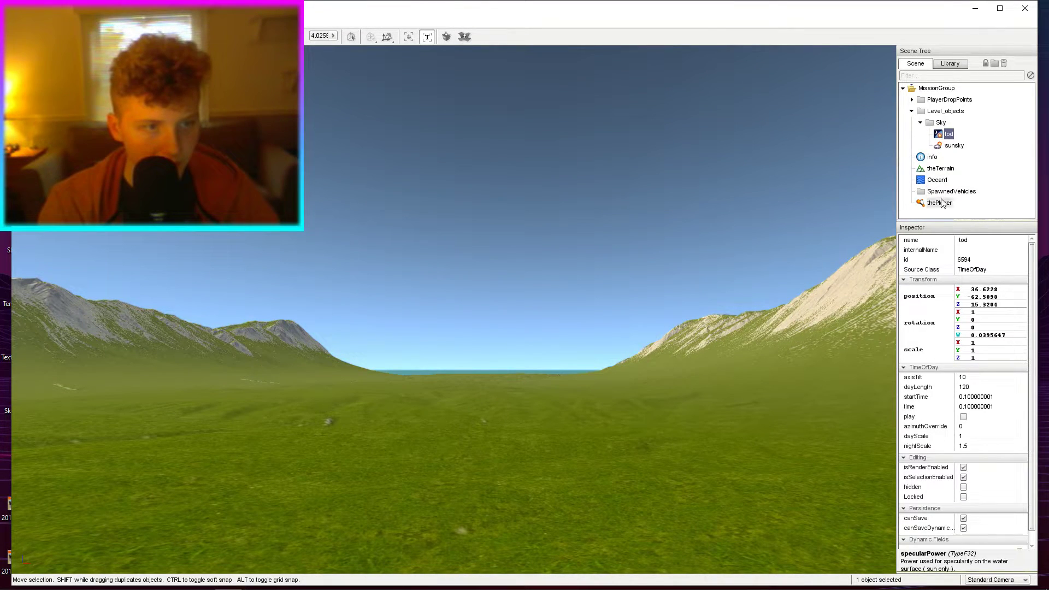
click(940, 170)
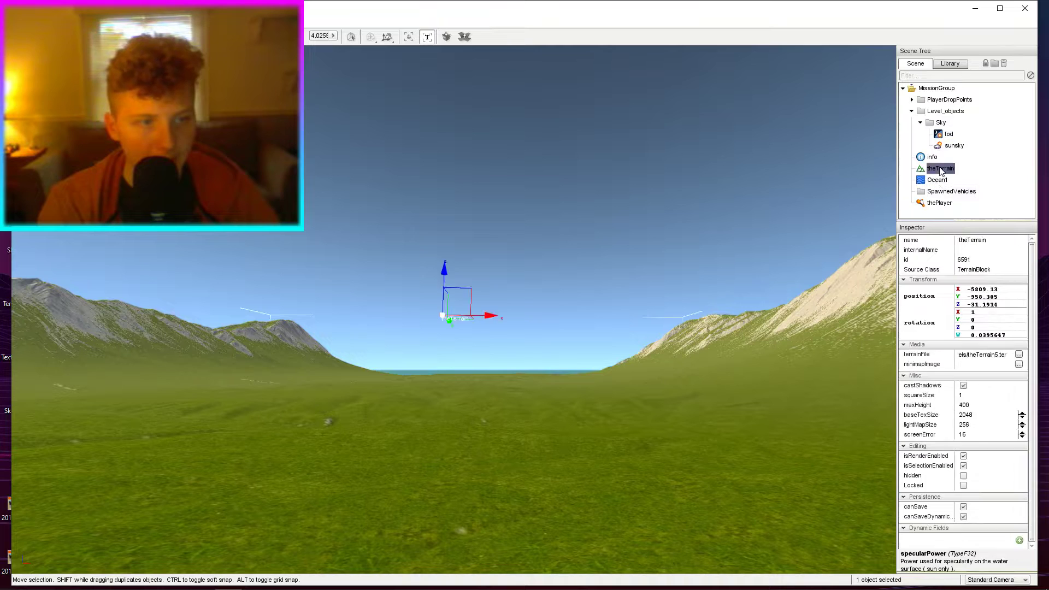
key(Up)
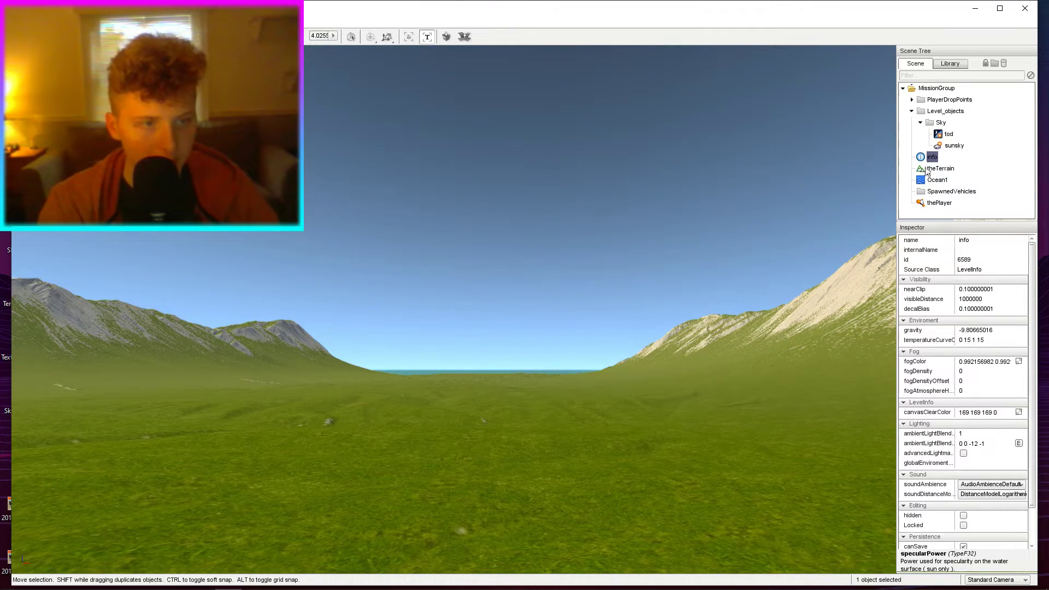
click(1019, 412)
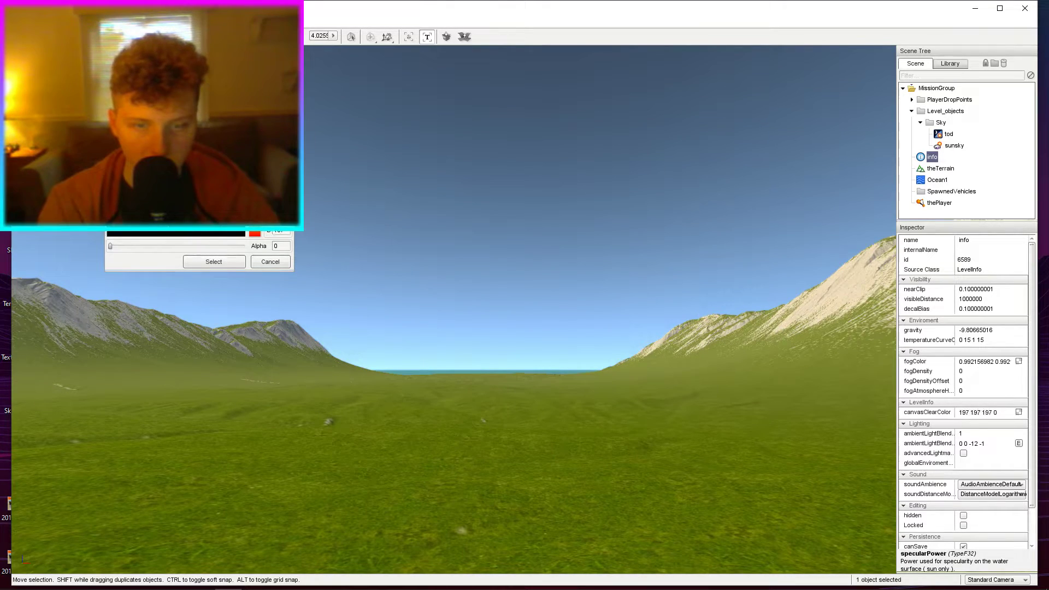
click(260, 261)
Fly through the valley, switch to the vehicle camera, and view the scene from behind the red vehicle.
right_drag(260, 261, 404, 269)
key(w)
key(w)
key(s)
key(w)
key(shift+c)
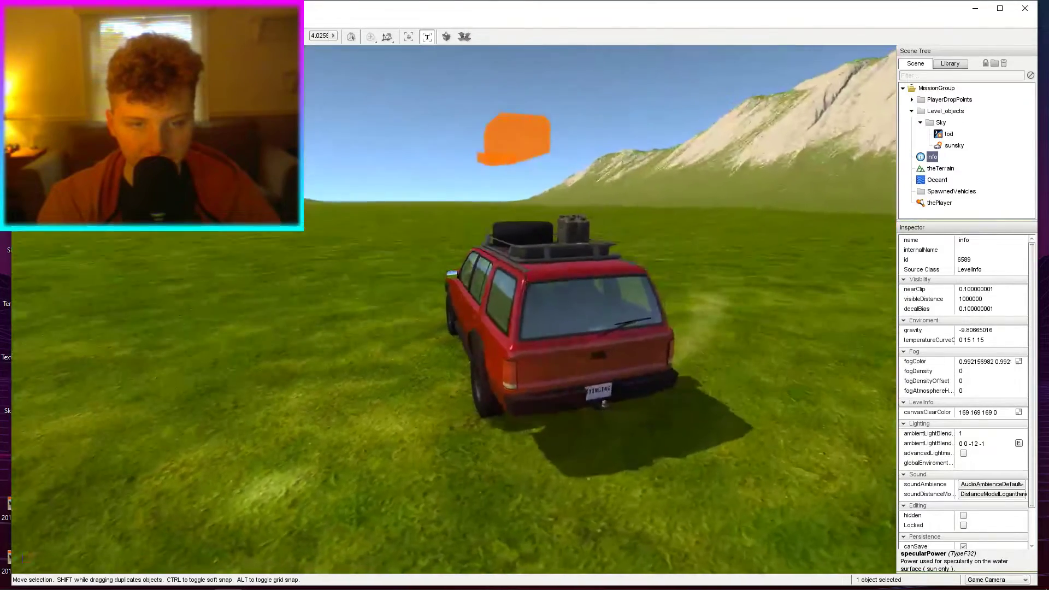
key(F11)
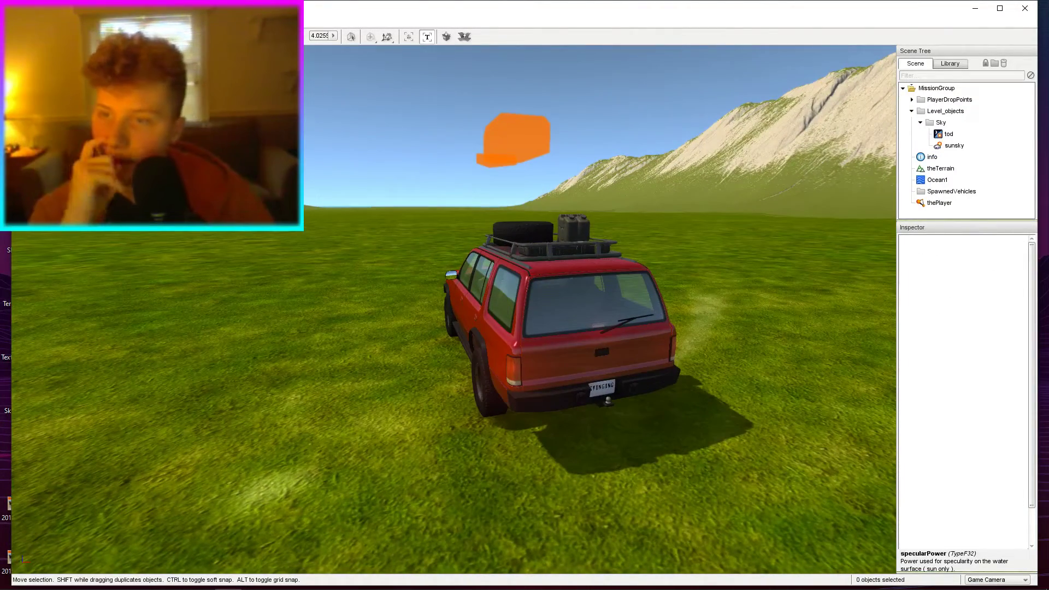
Select theTerrain and set its maximum height to 500.
click(940, 170)
click(965, 405)
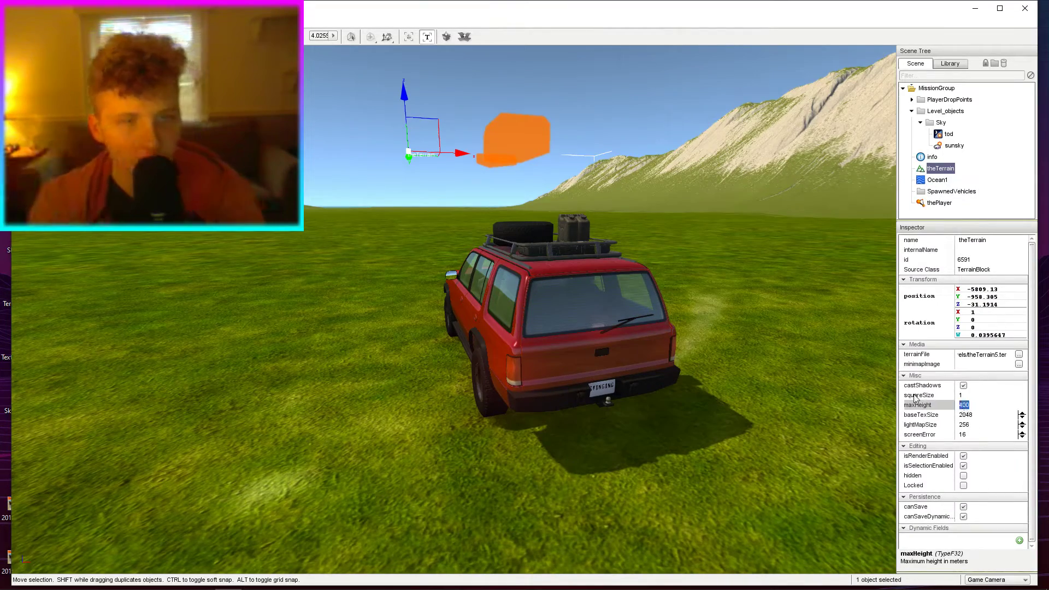
text(500)
key(Return)
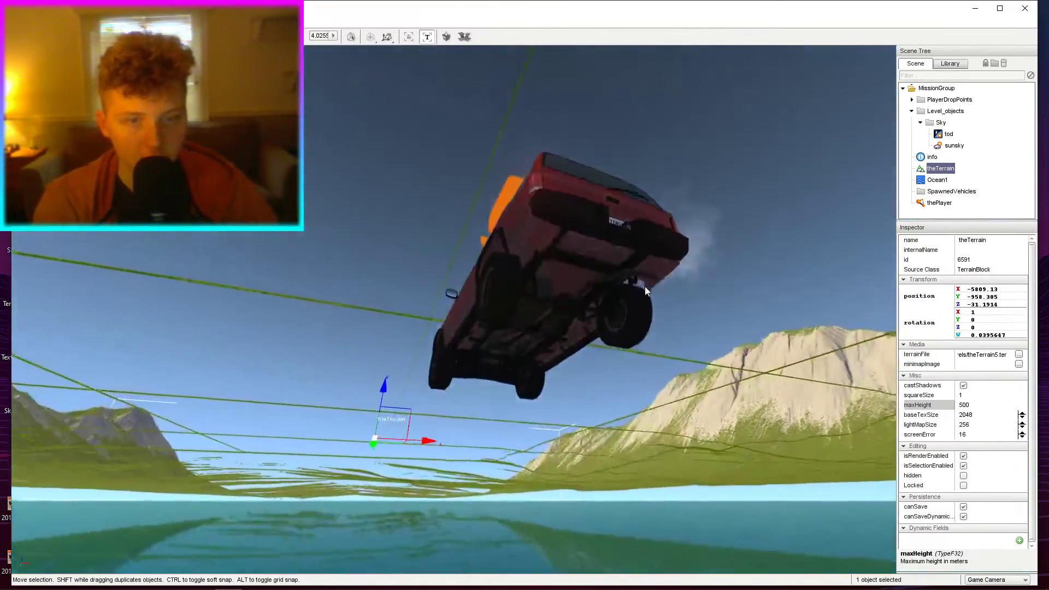
In the free camera, select thePlayer together with spawn_default and raise both above the terrain surface.
key(shift+c)
right_drag(645, 286, 710, 285)
key(w)
click(941, 203)
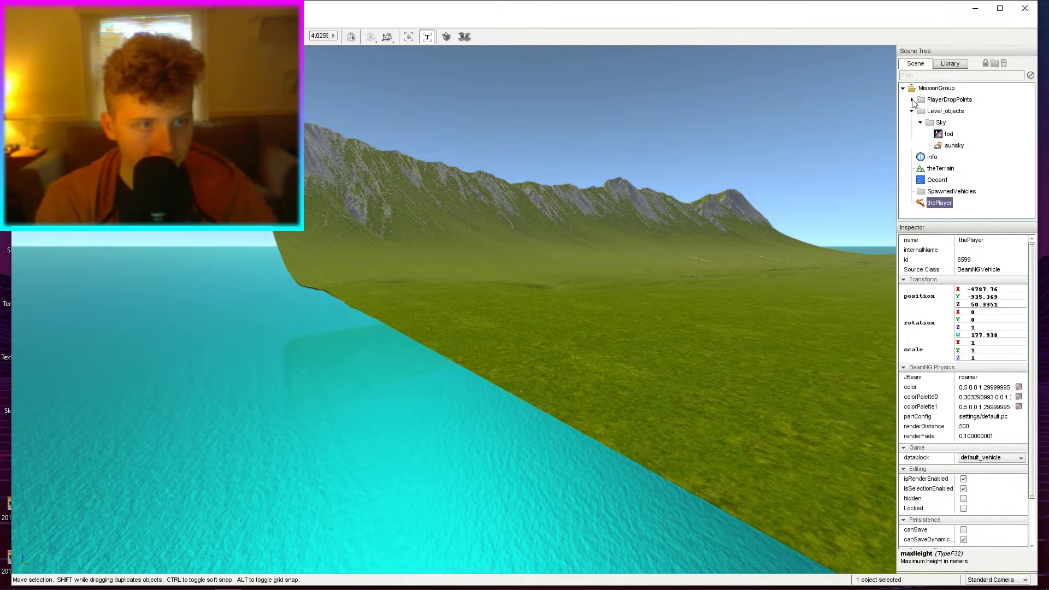
ctrl+click(956, 111)
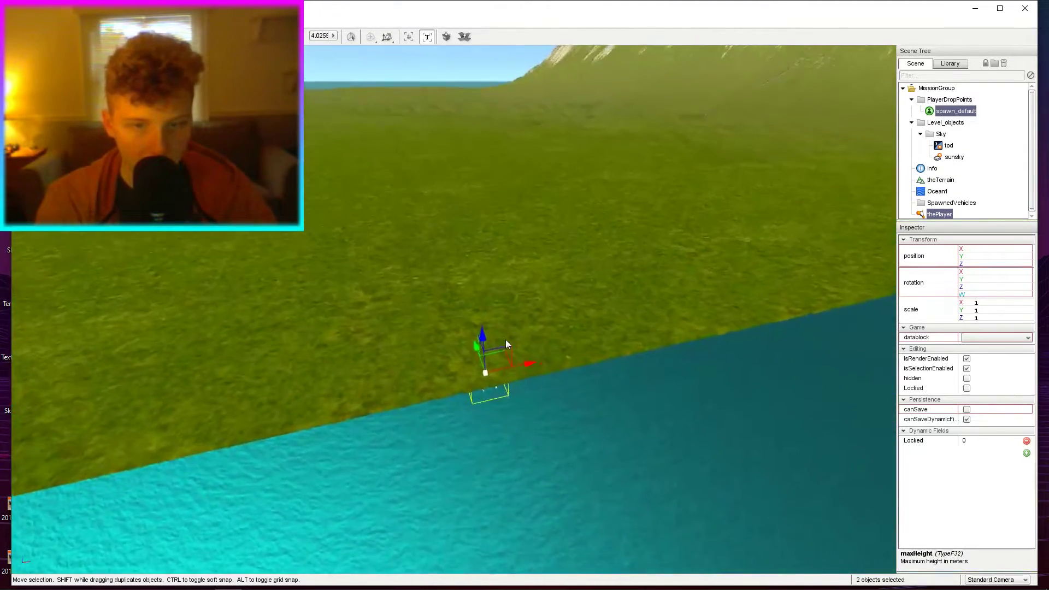
drag(506, 344, 451, 197)
click(483, 307)
Survey the valley from above, switch to the mesh road editor, and set the default width to 50 and default depth to 2.
right_drag(483, 307, 441, 330)
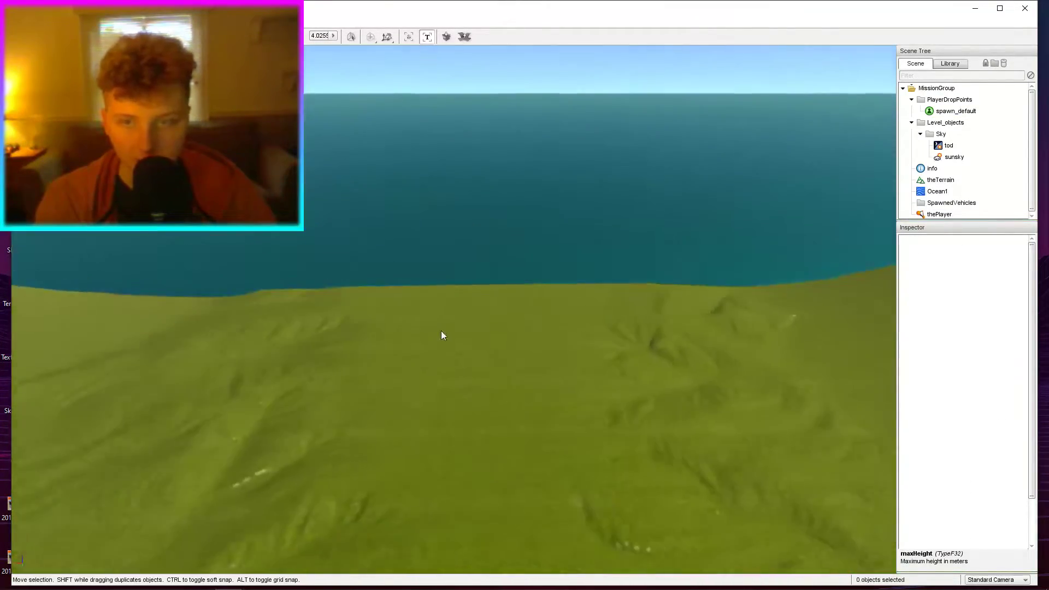
key(a)
key(s)
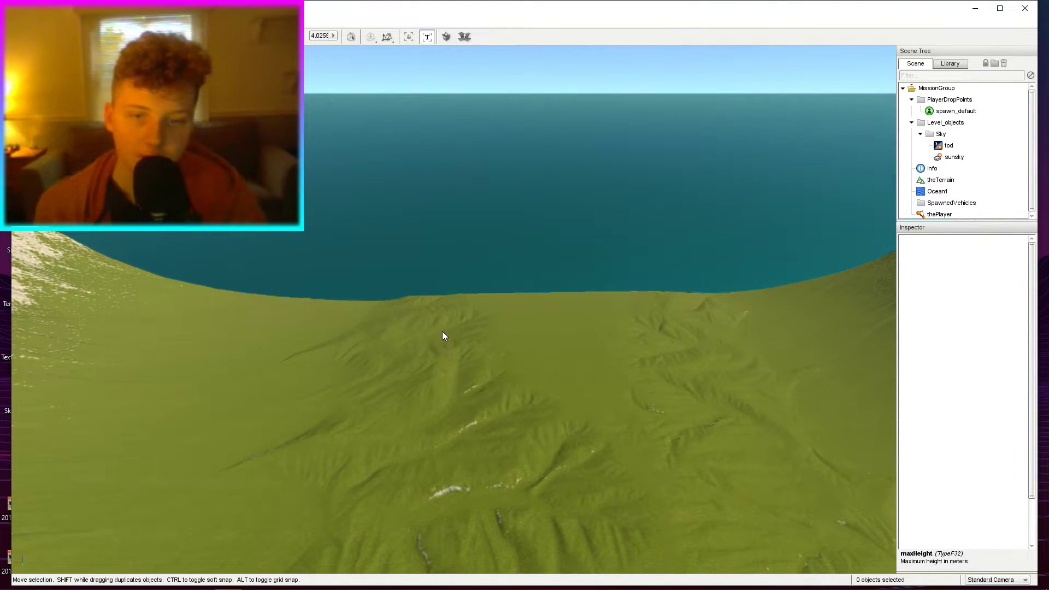
key(w)
right_drag(442, 331, 618, 314)
key(s)
key(F9)
click(529, 209)
key(Escape)
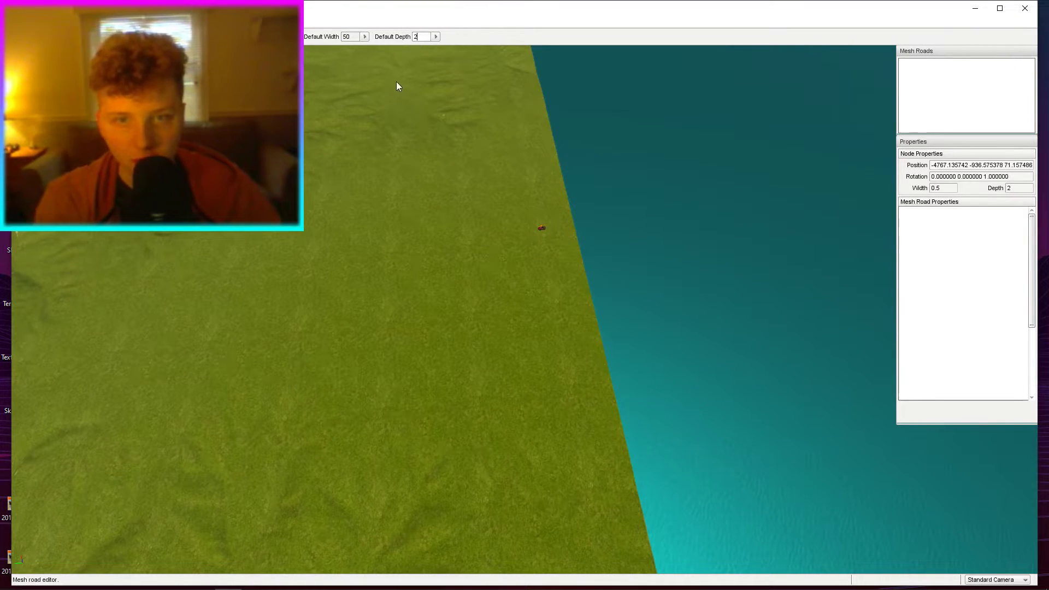
click(570, 253)
key(Escape)
Start a mesh road at the terrain's edge beside the vehicle and place its first nodes heading inland.
mouse_move(496, 235)
right_down()
mouse_move(498, 175)
mouse_move(498, 234)
right_up()
key(w)
key(s)
click(588, 260)
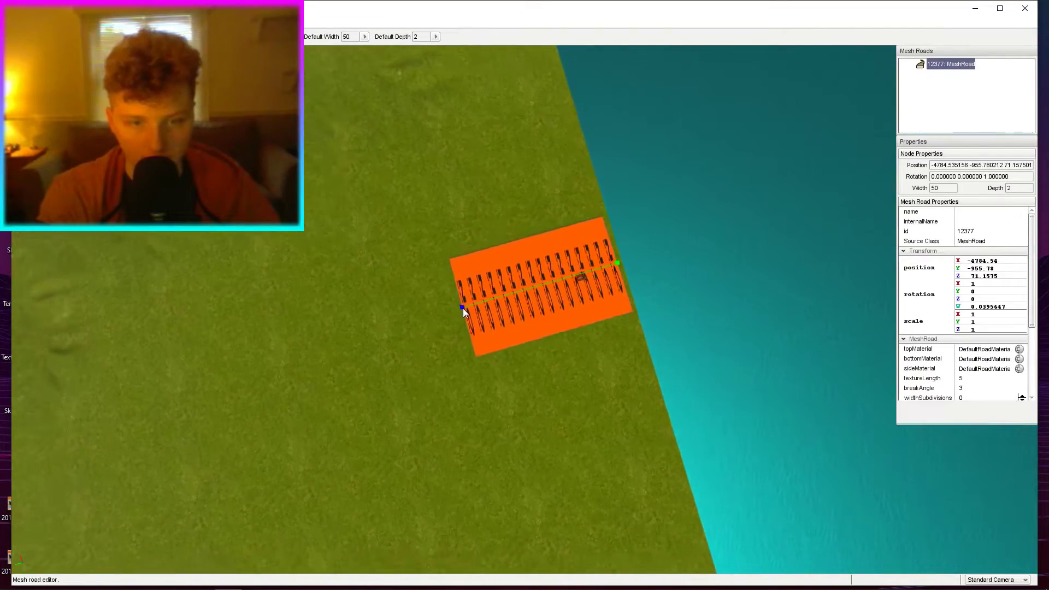
click(463, 308)
Set the mesh road's break angle to 1 and move its end node to reshape the curve.
right_drag(371, 322, 336, 323)
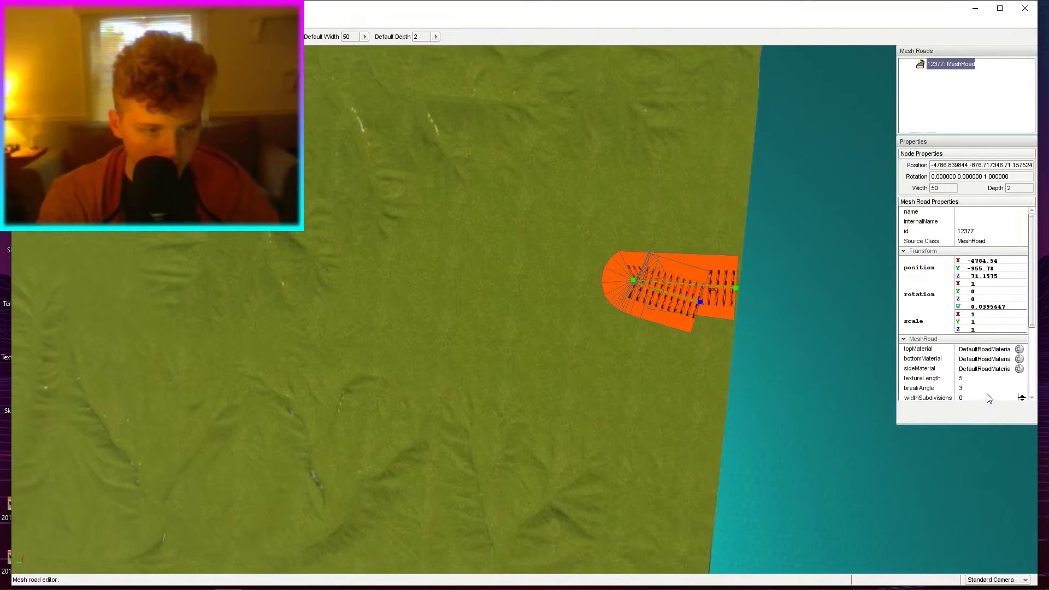
drag(983, 389, 792, 391)
text(1)
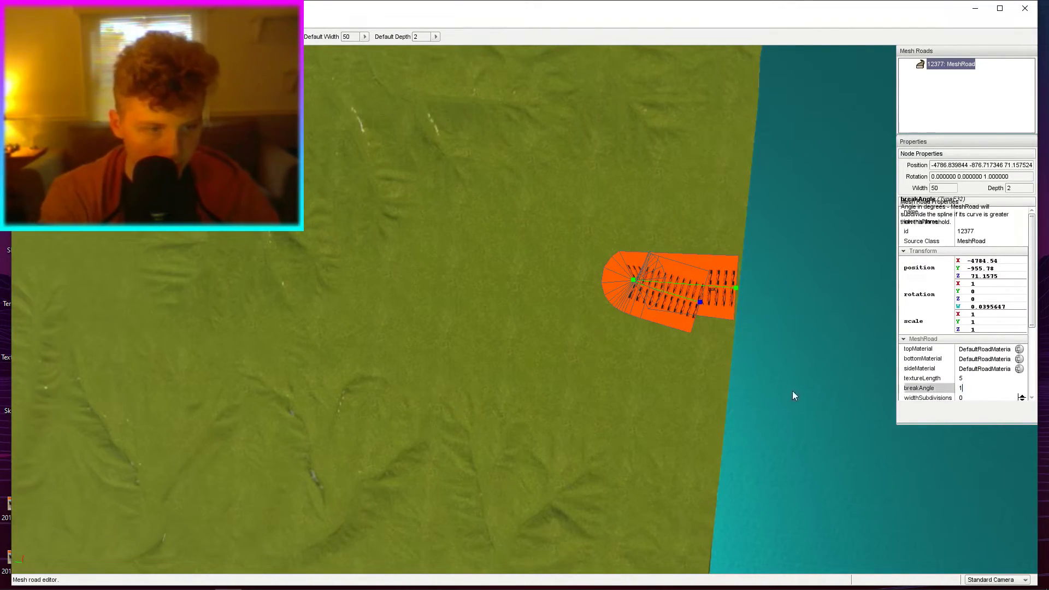
drag(699, 302, 552, 285)
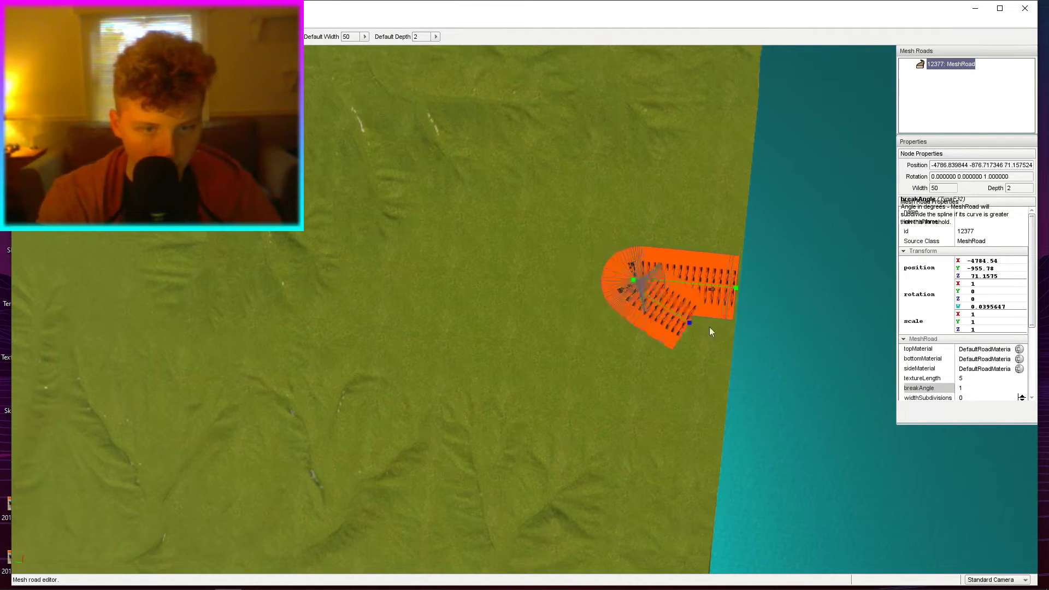
text(0)
drag(728, 331, 443, 319)
key(BackSpace)
Reposition the mesh road's end node and set the road's texture length to 50.
key(a)
right_drag(444, 319, 543, 318)
drag(543, 322, 798, 347)
click(907, 379)
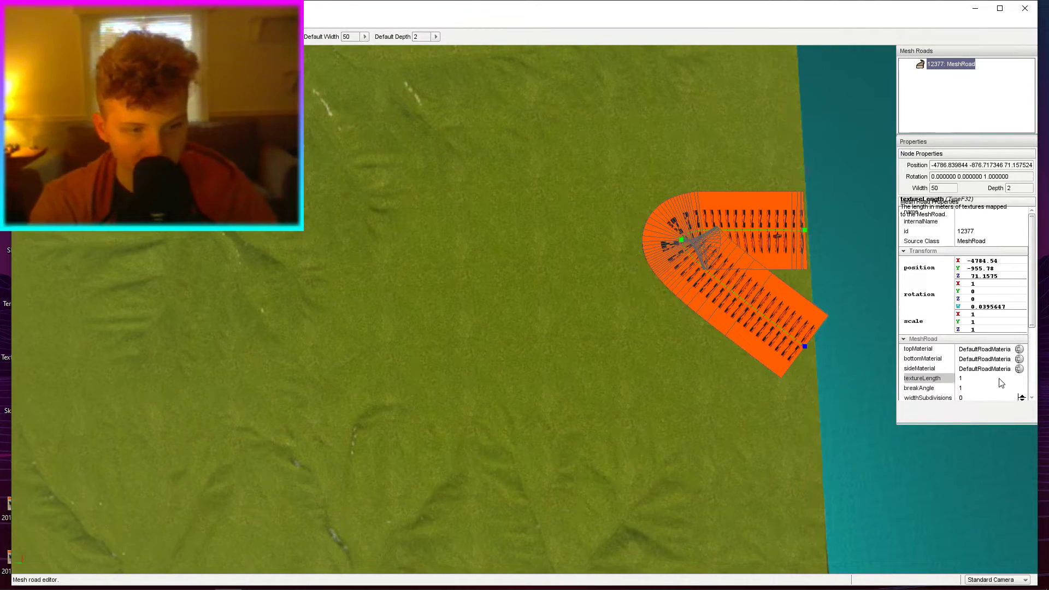
key(Return)
key(a)
Extend the mesh road inland along the valley floor in winding curves, and delete the selected end node.
drag(805, 346, 382, 370)
drag(460, 355, 335, 382)
right_drag(335, 382, 350, 365)
drag(351, 365, 420, 428)
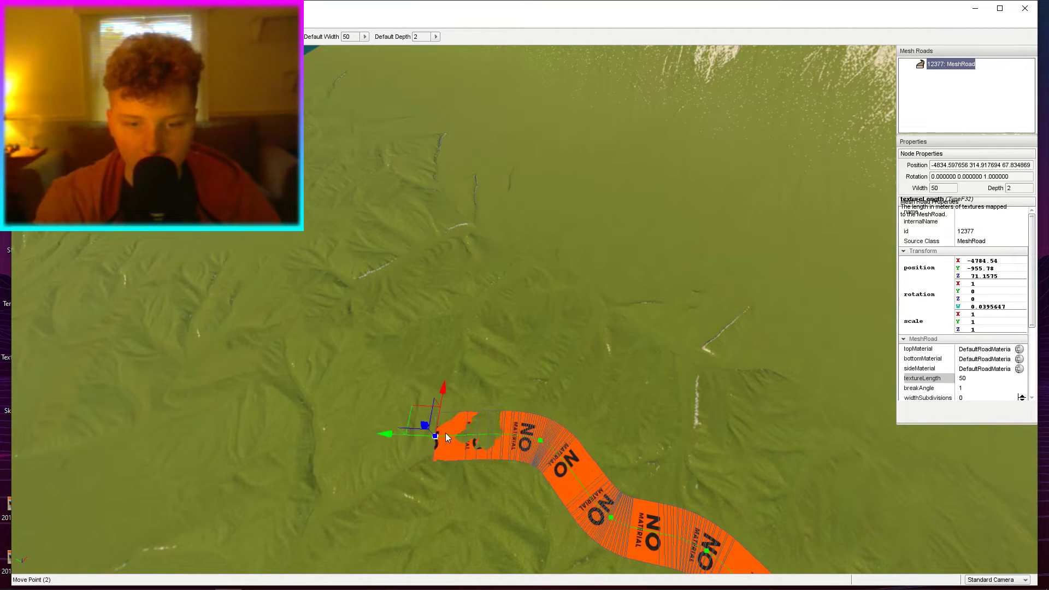
key(Delete)
Continue the winding mesh road through the valley to near the terrain's far edge, deselect it, and view its full course.
drag(549, 414, 367, 377)
right_drag(366, 377, 437, 377)
drag(492, 281, 350, 241)
right_drag(407, 260, 570, 355)
drag(569, 355, 245, 351)
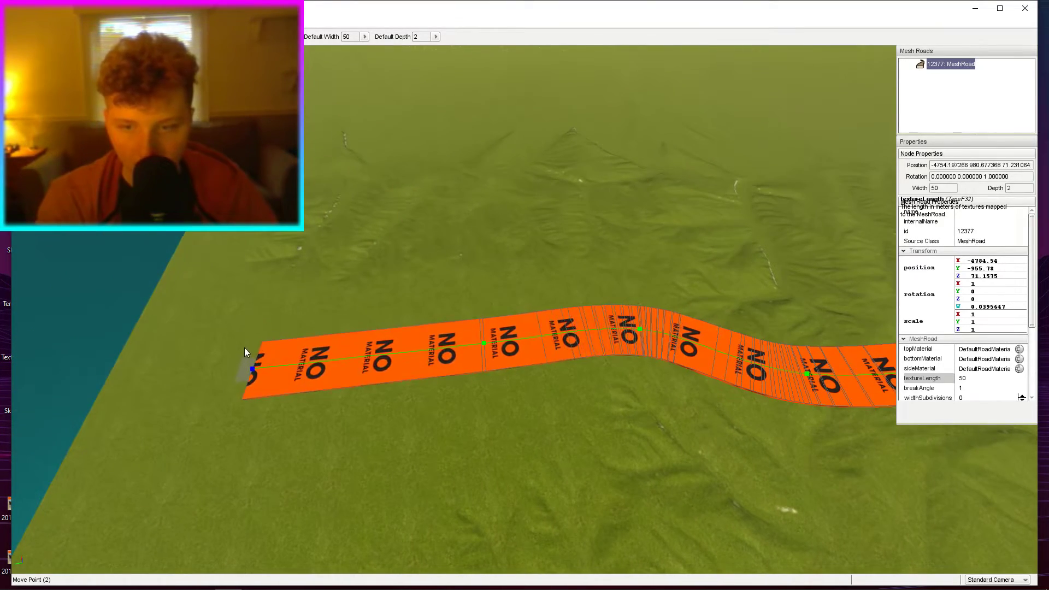
click(400, 310)
right_drag(399, 310, 524, 259)
key(s)
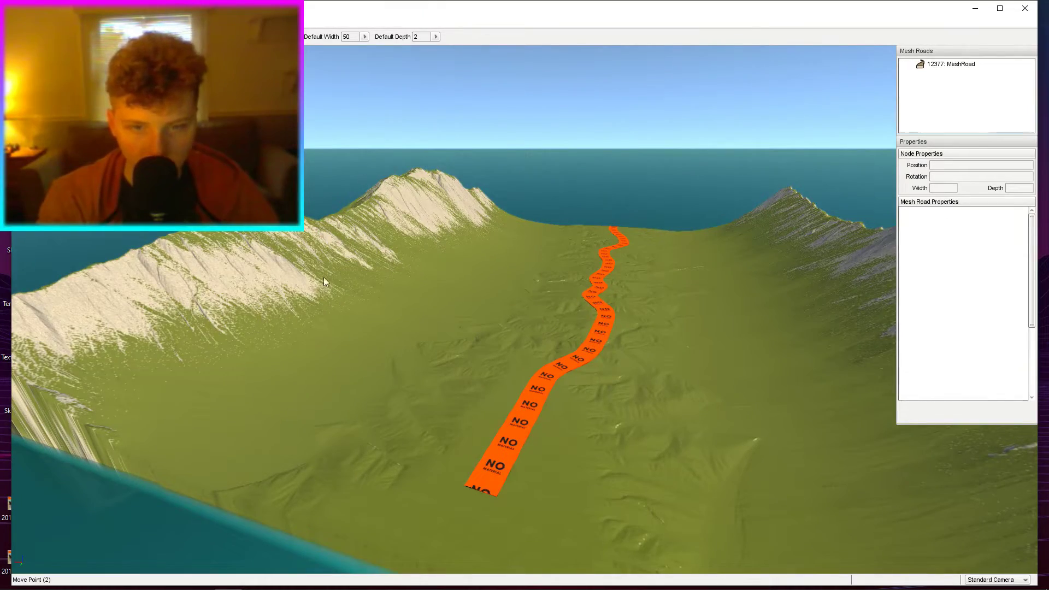
Examine the mesh road's full course along the valley from the side and at its end near the terrain edge.
key(w)
right_drag(380, 249, 349, 232)
key(s)
key(s)
key(s)
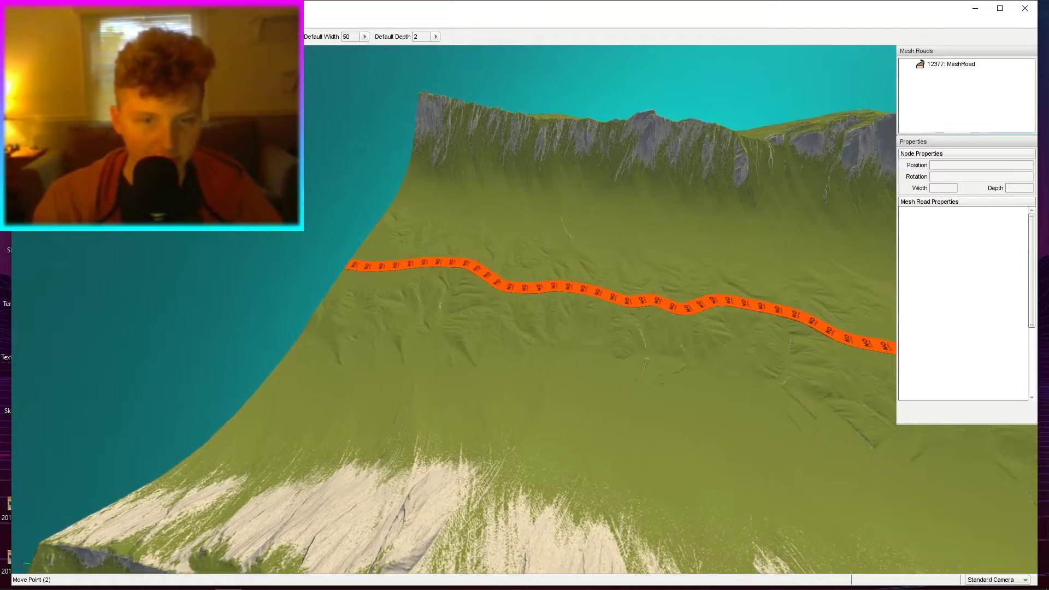
key(shift+c)
key(shift+c)
right_drag(552, 270, 694, 287)
key(a)
Select the mesh road as a scene object, raise it high above the valley floor, and deselect it.
key(F1)
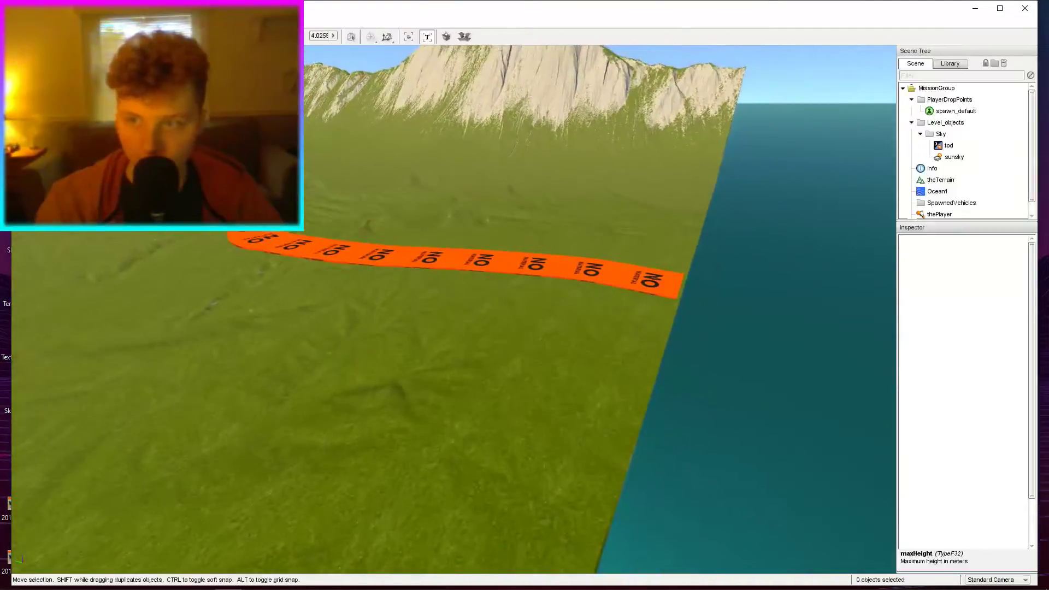
click(337, 245)
right_drag(338, 245, 328, 207)
drag(350, 257, 359, 152)
click(317, 260)
Examine the raised mesh road from below and the shadow it casts on the terrain.
key(w)
right_drag(317, 259, 230, 262)
click(370, 312)
key(w)
key(s)
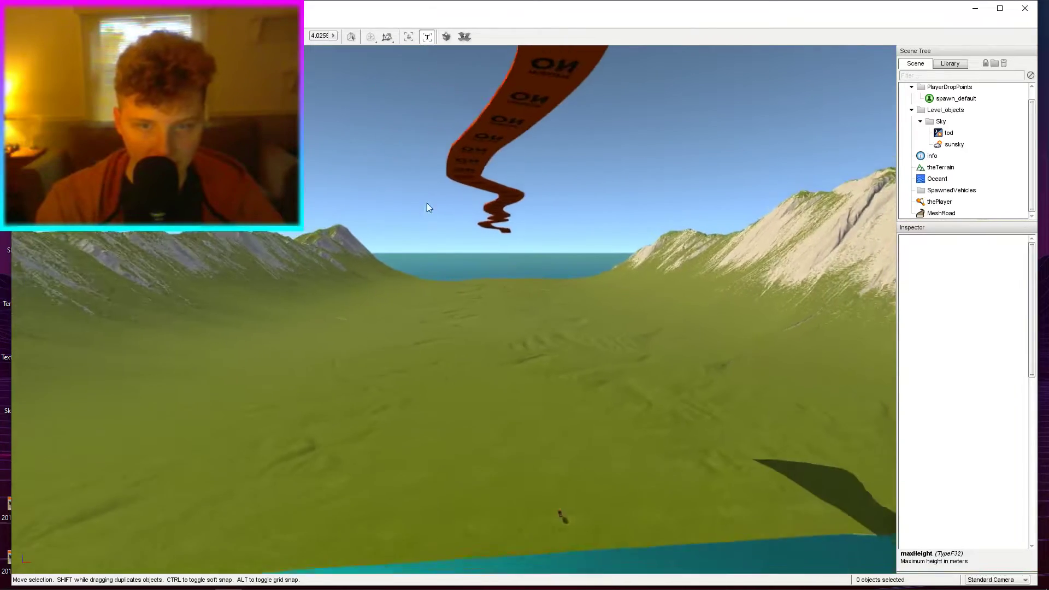
key(w)
right_drag(490, 333, 552, 399)
key(s)
right_drag(495, 416, 588, 293)
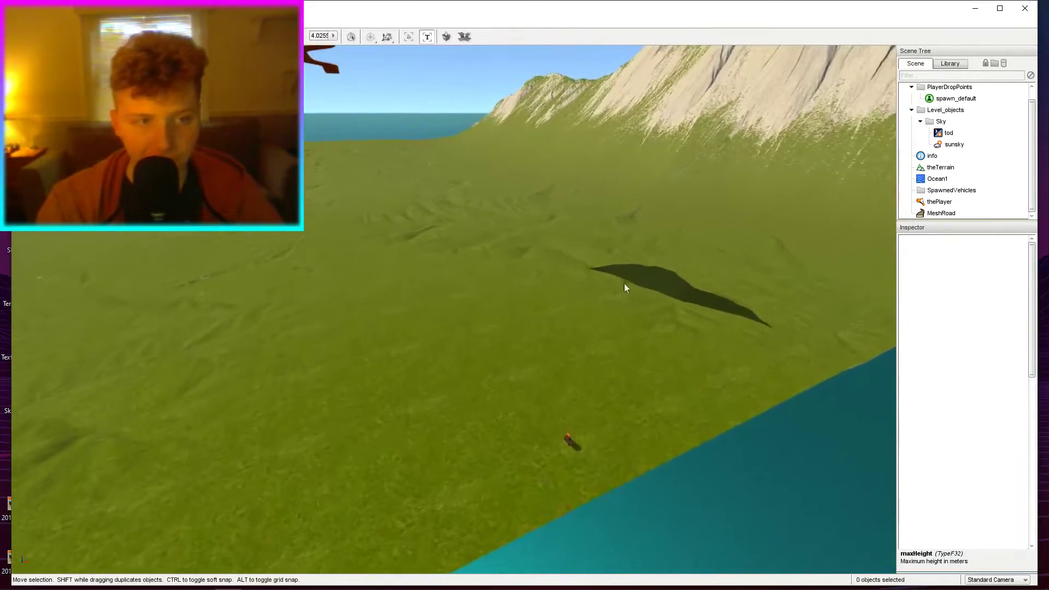
key(w)
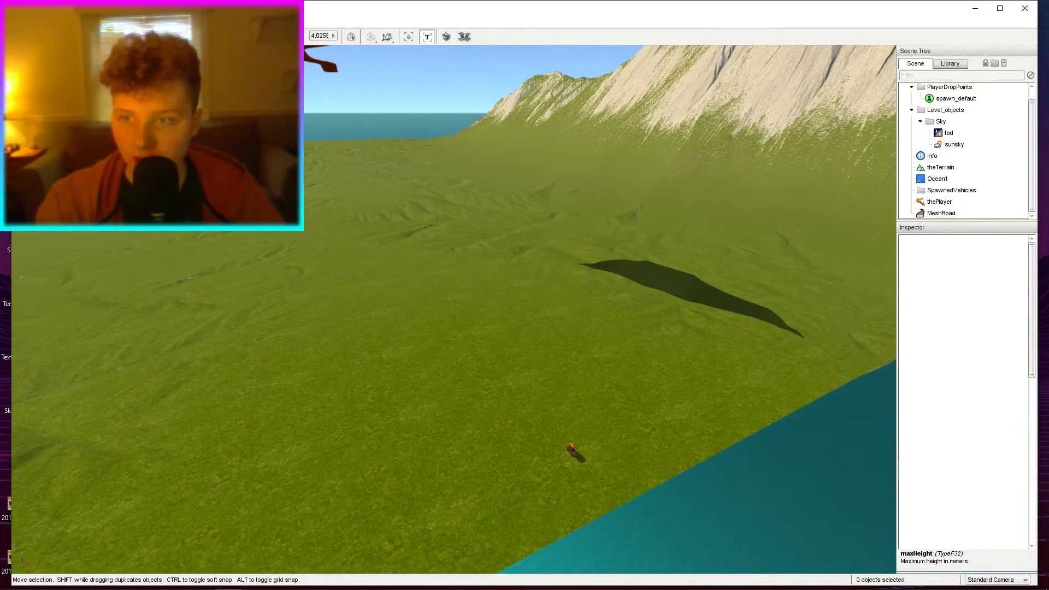
Start adding a new terrain painter layer and select the Mud material for it.
key(F2)
key(F3)
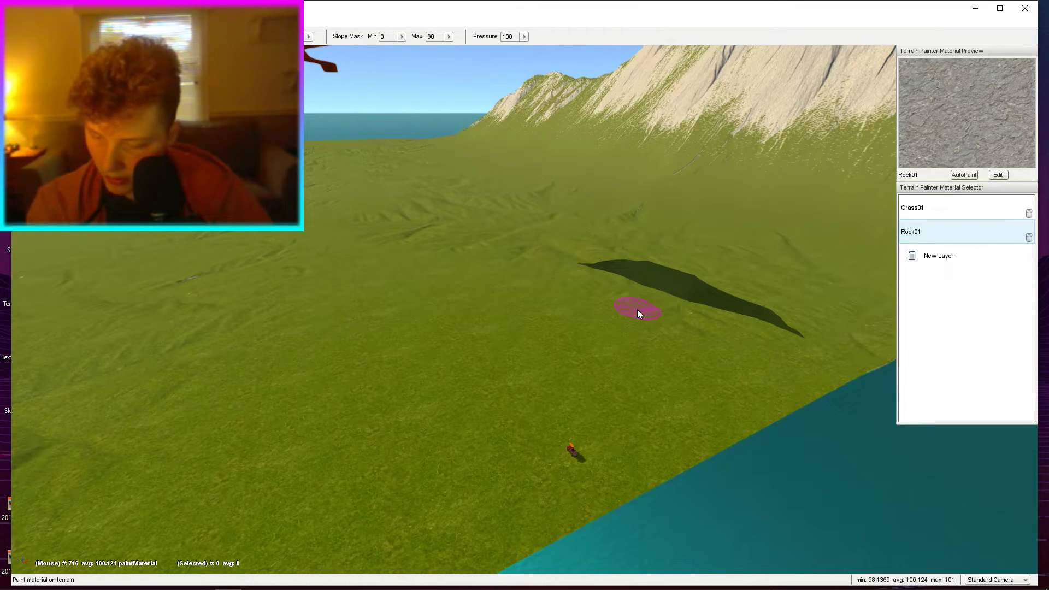
click(936, 256)
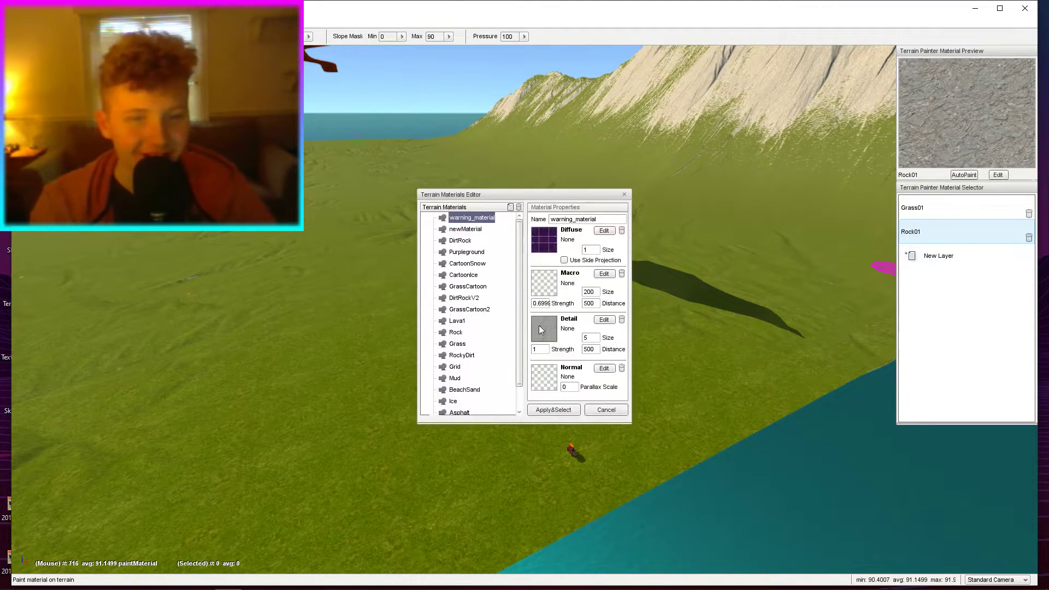
scroll(468, 392, down, 1)
click(455, 352)
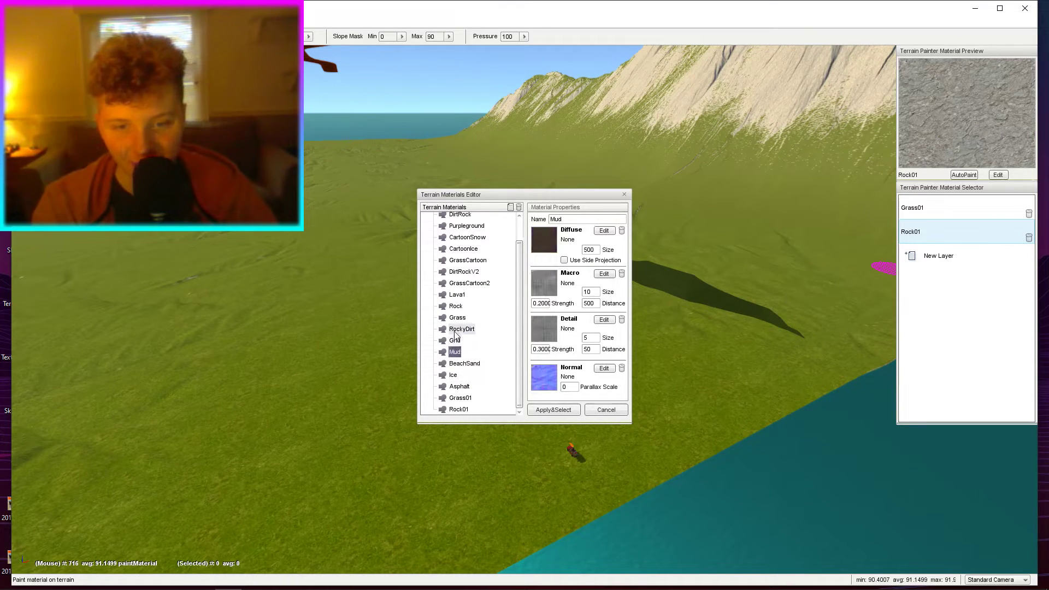
click(555, 253)
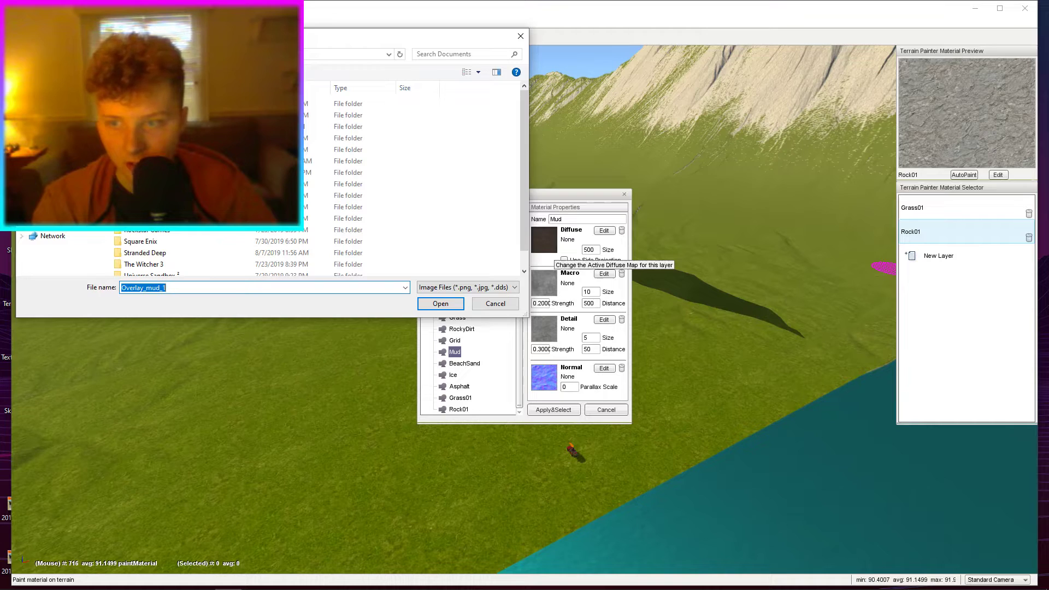
double_click(148, 126)
double_click(142, 184)
double_click(144, 115)
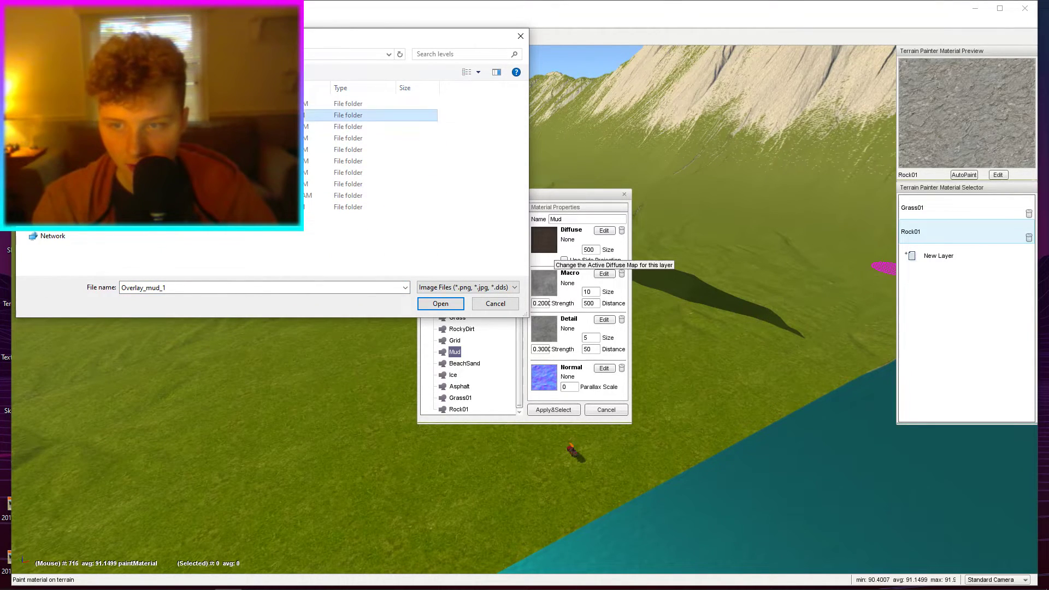
double_click(145, 104)
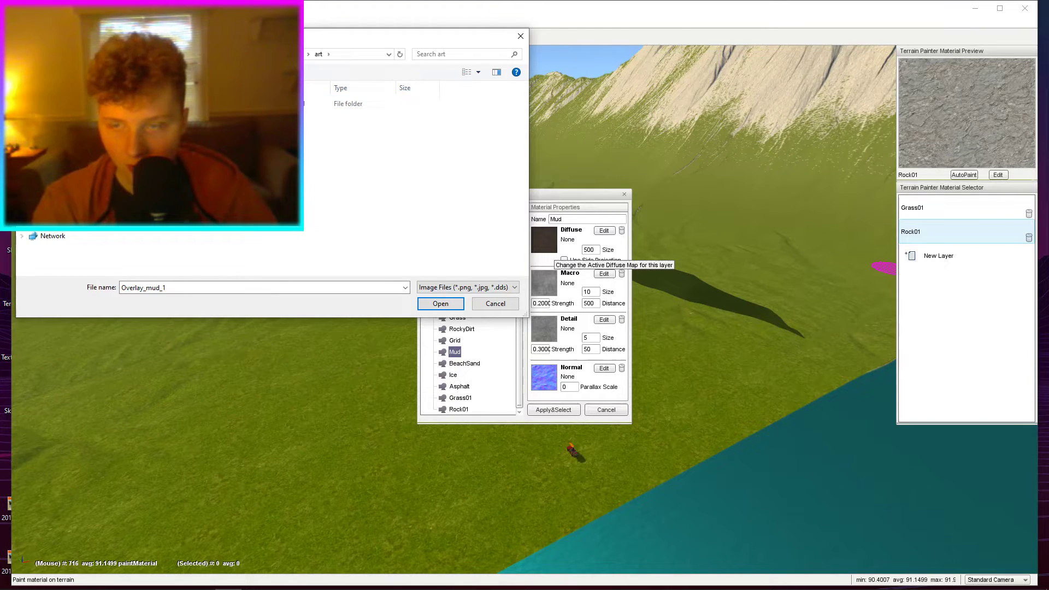
right_click(179, 185)
click(155, 246)
double_click(144, 103)
right_click(224, 220)
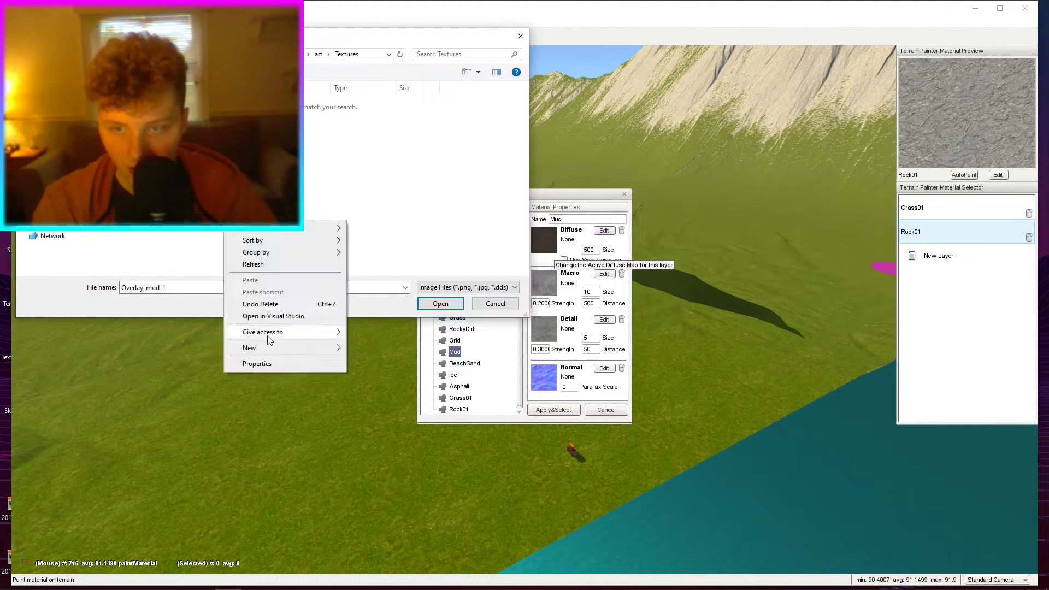
Switch to Chrome, search Google Images for a seamless mud texture, and look through the results.
click(121, 585)
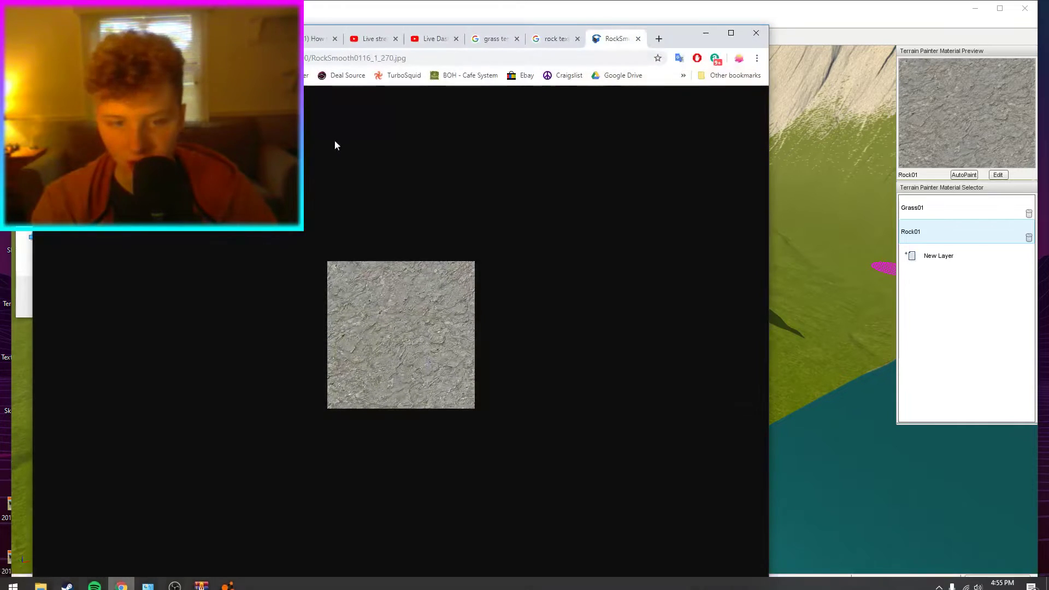
click(263, 58)
text(an)
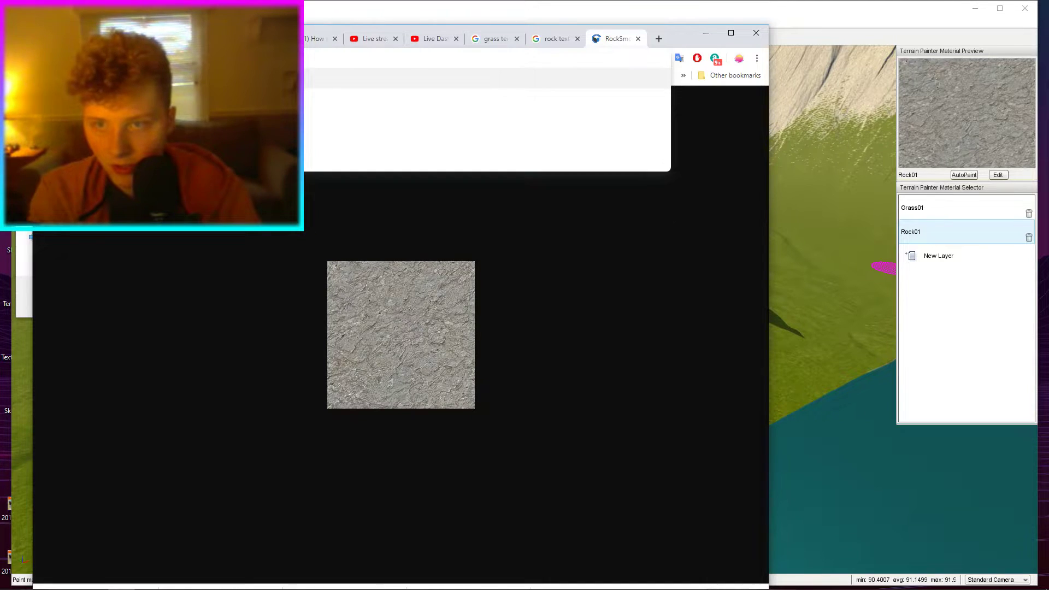
key(Return)
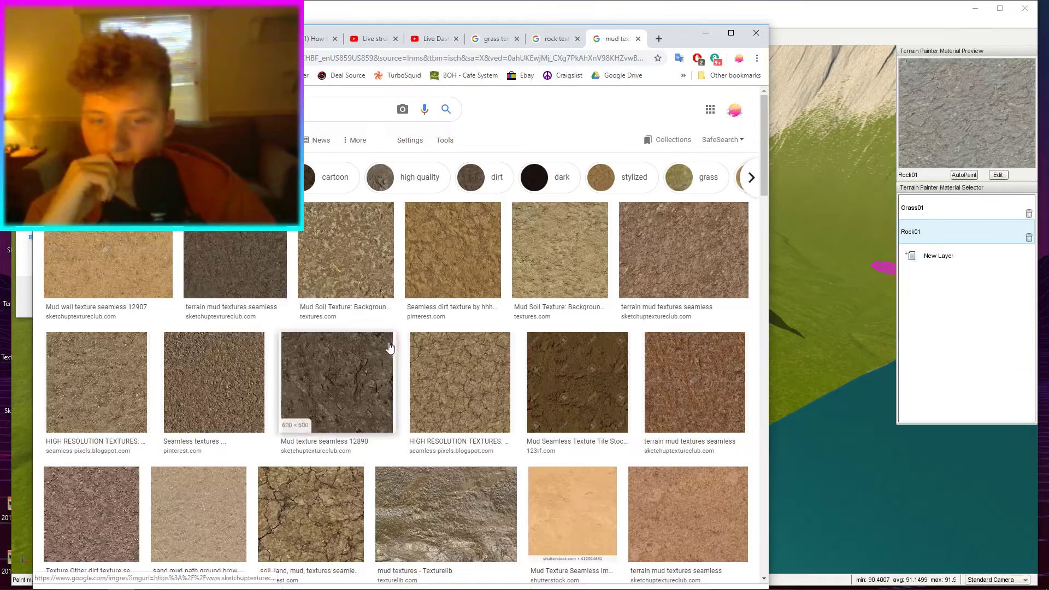
scroll(507, 372, down, 5)
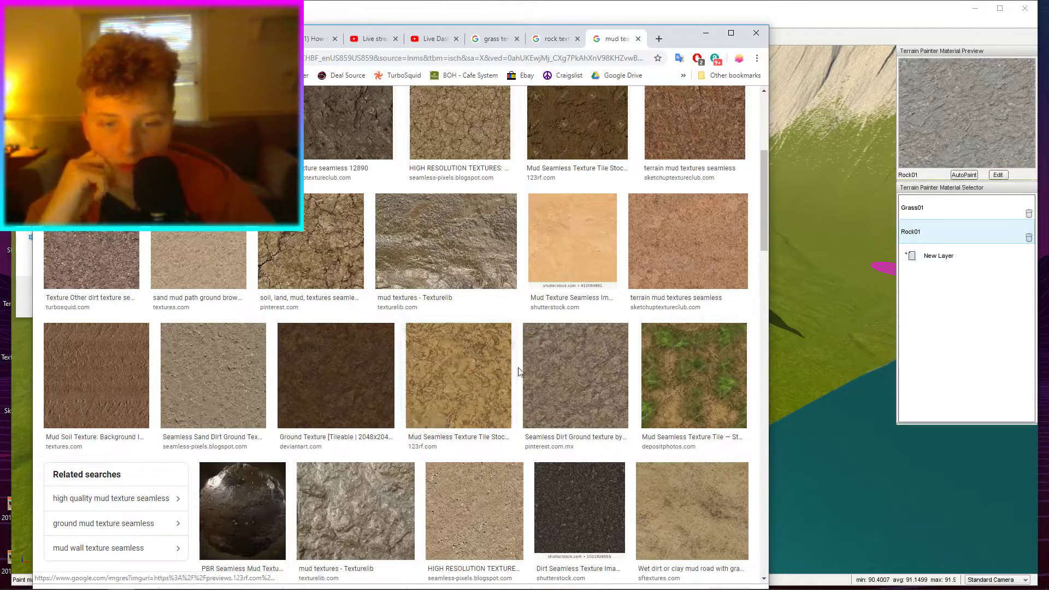
scroll(516, 366, down, 5)
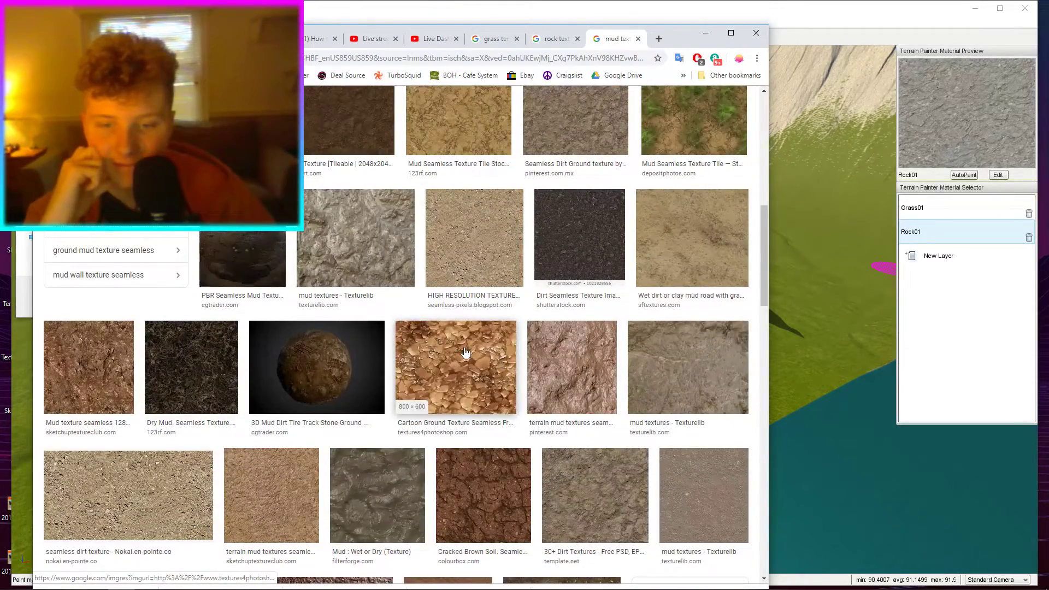
Select the "Mud : Wet or Dry (Texture)" result and open its full image in a new tab.
click(413, 490)
right_click(516, 324)
click(544, 423)
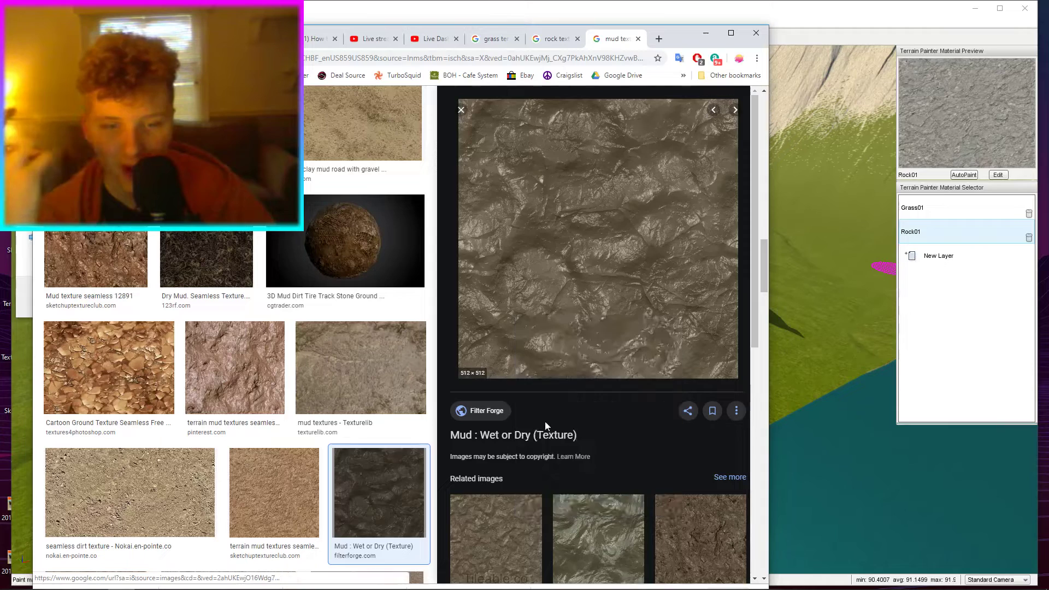
click(612, 44)
Save the mud texture image as the JPEG file Mud1 in the Textures folder.
right_click(403, 288)
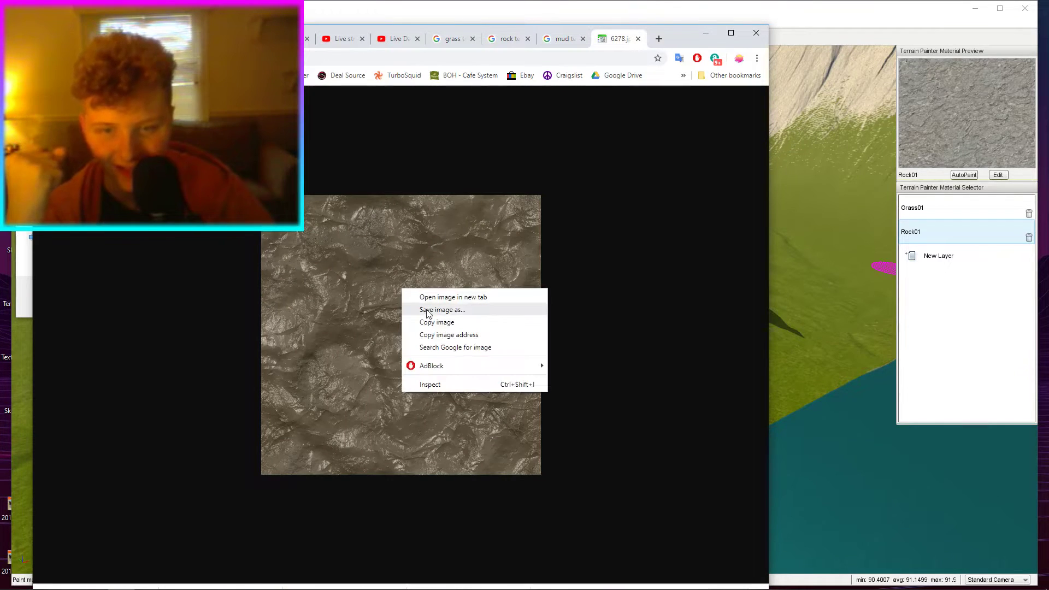
click(426, 309)
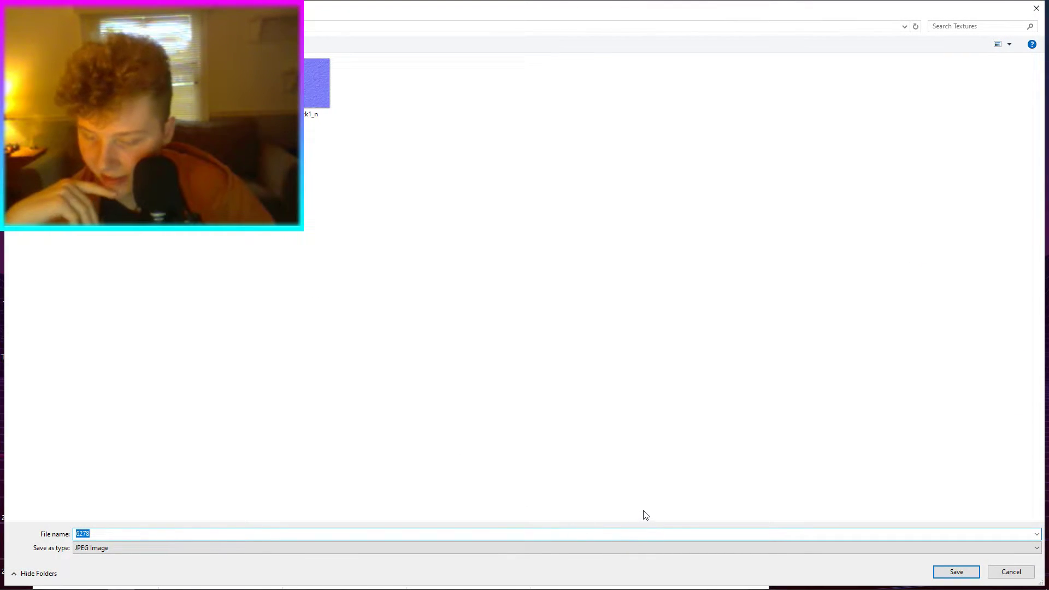
text(M<)
key(BackSpace)
text(ud1)
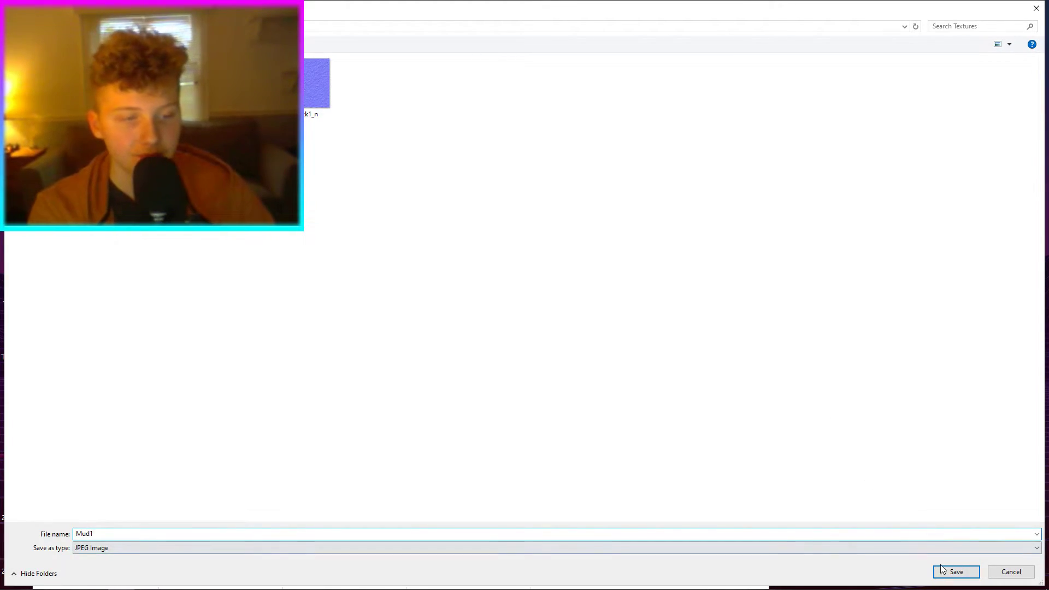
click(956, 572)
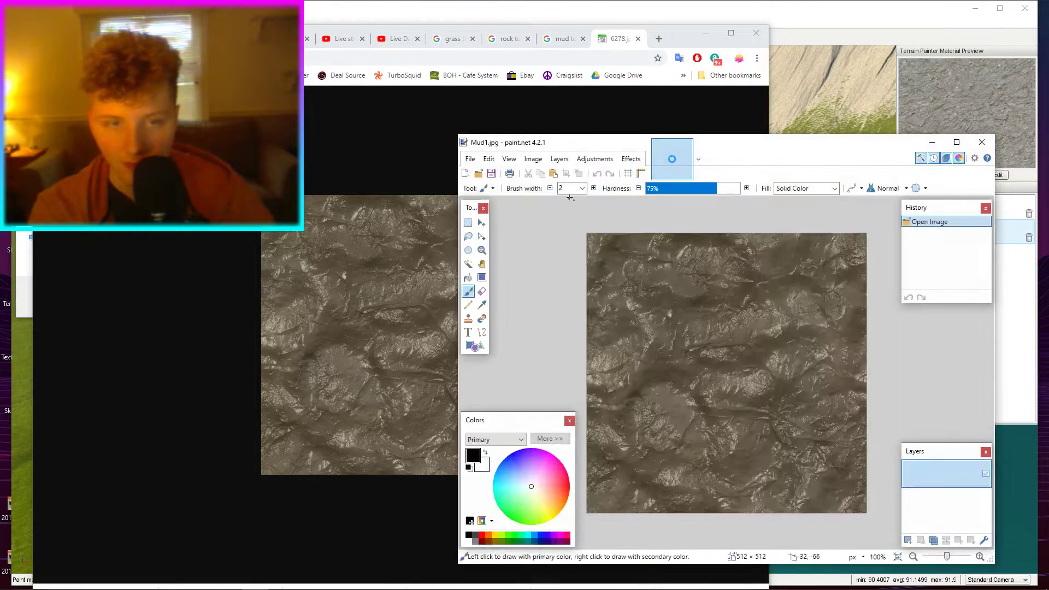
click(533, 159)
click(547, 186)
text(256)
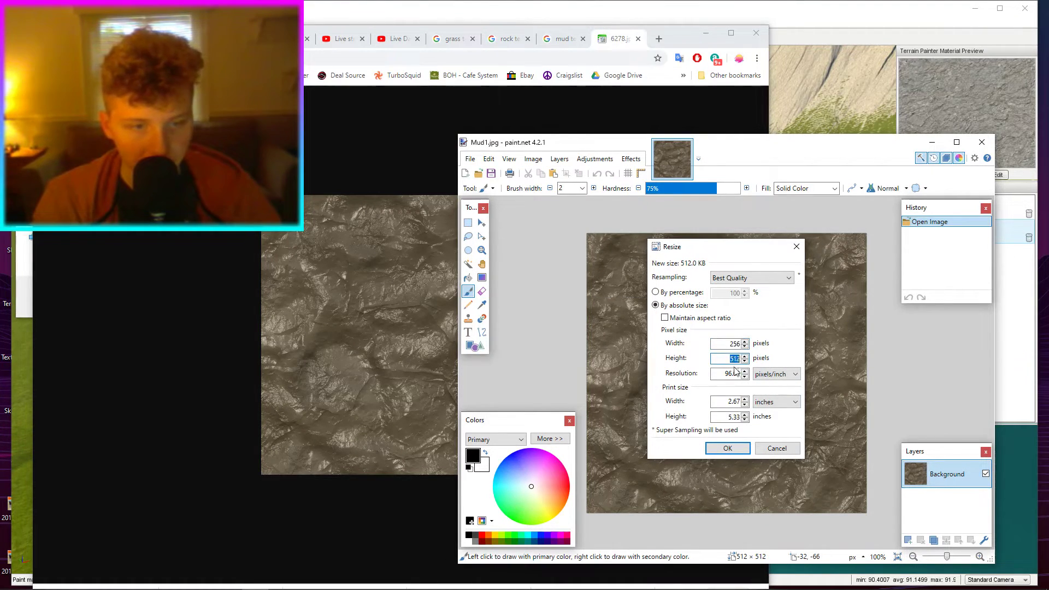
click(762, 450)
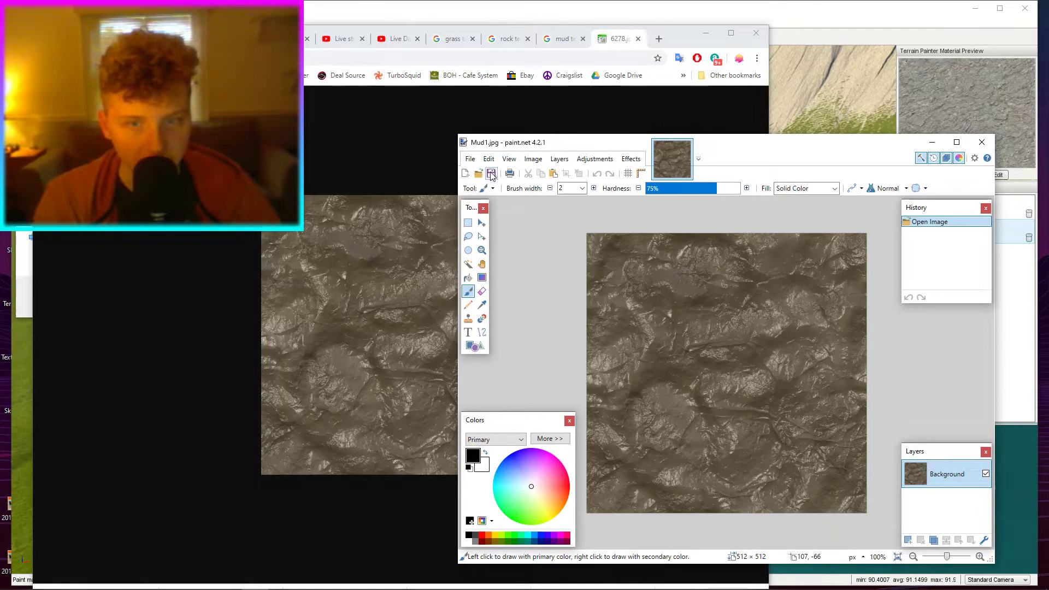
Convert the Mud1 image into a normal map using the NormalMapPlus effect with its preset X, Y and Z values.
click(594, 158)
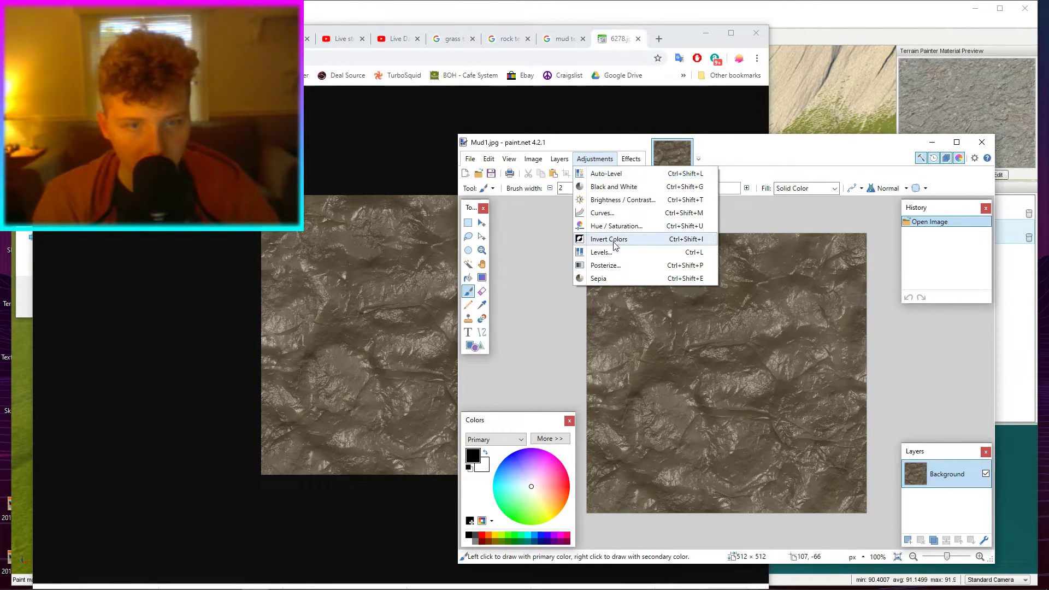
mouse_move(631, 158)
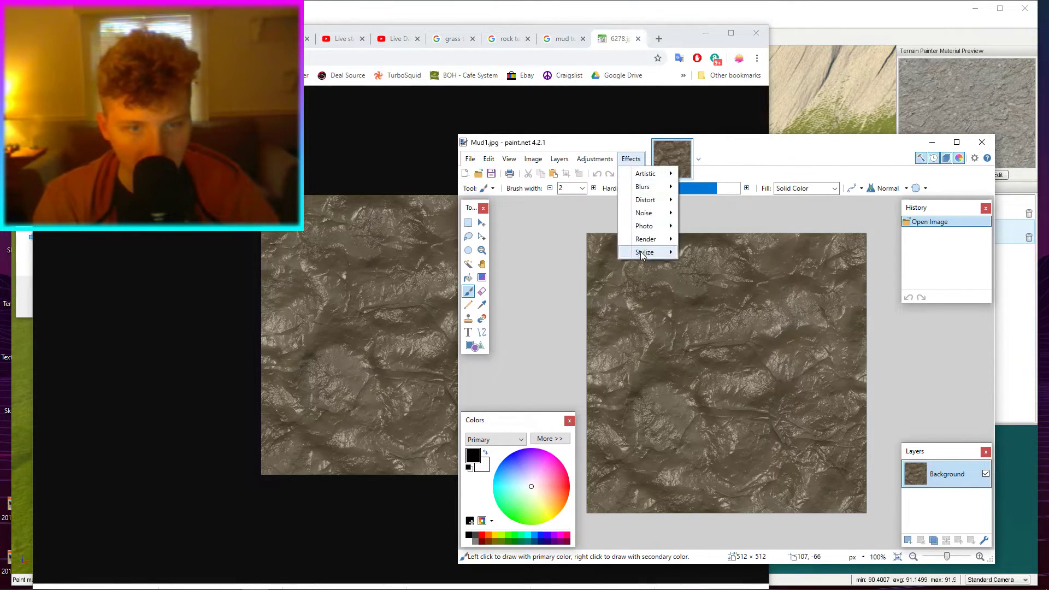
mouse_move(643, 253)
click(716, 278)
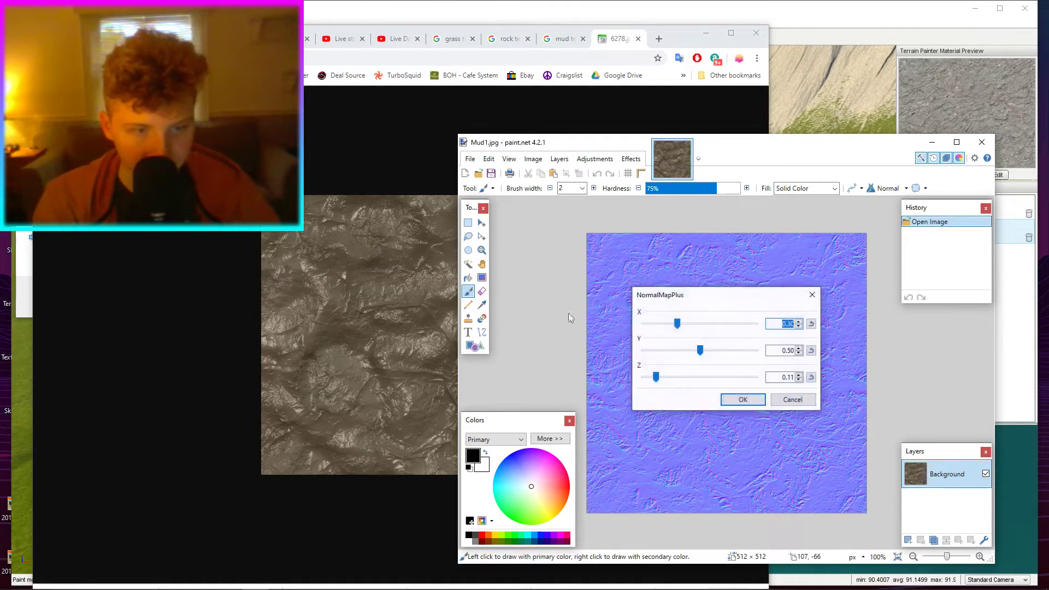
click(741, 399)
Save the normal map as the JPEG file Mud1_n in the StraightOfDeath Textures folder, accepting the save options.
click(470, 158)
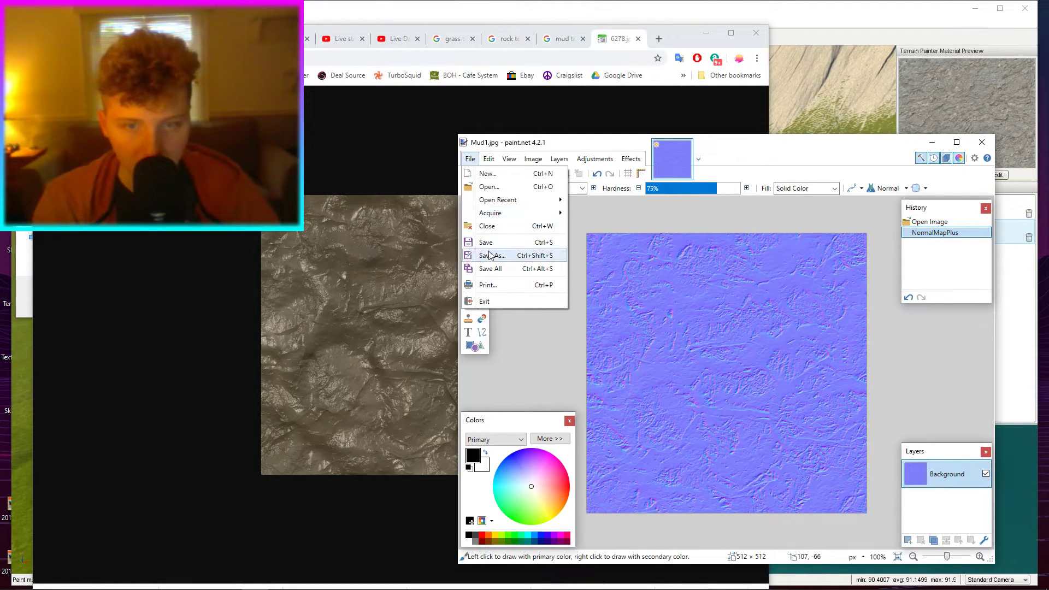
click(490, 255)
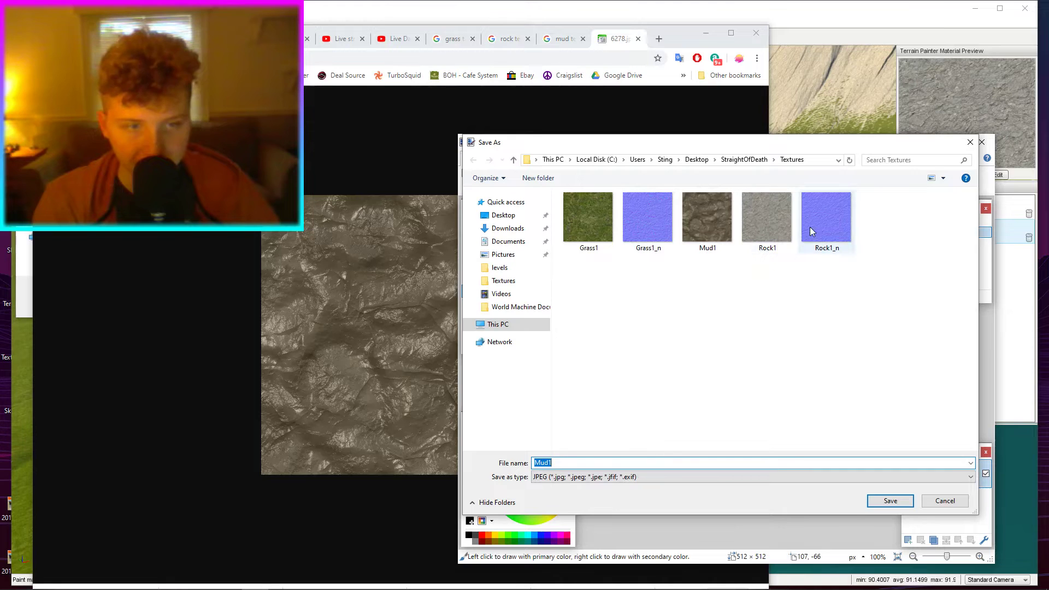
click(605, 464)
text(_)
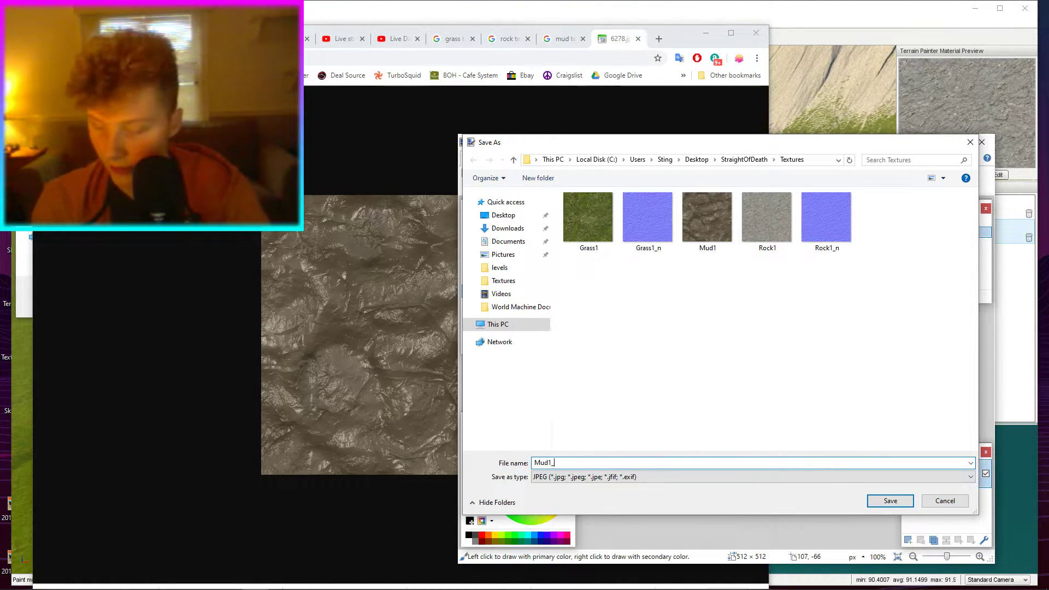
text(n)
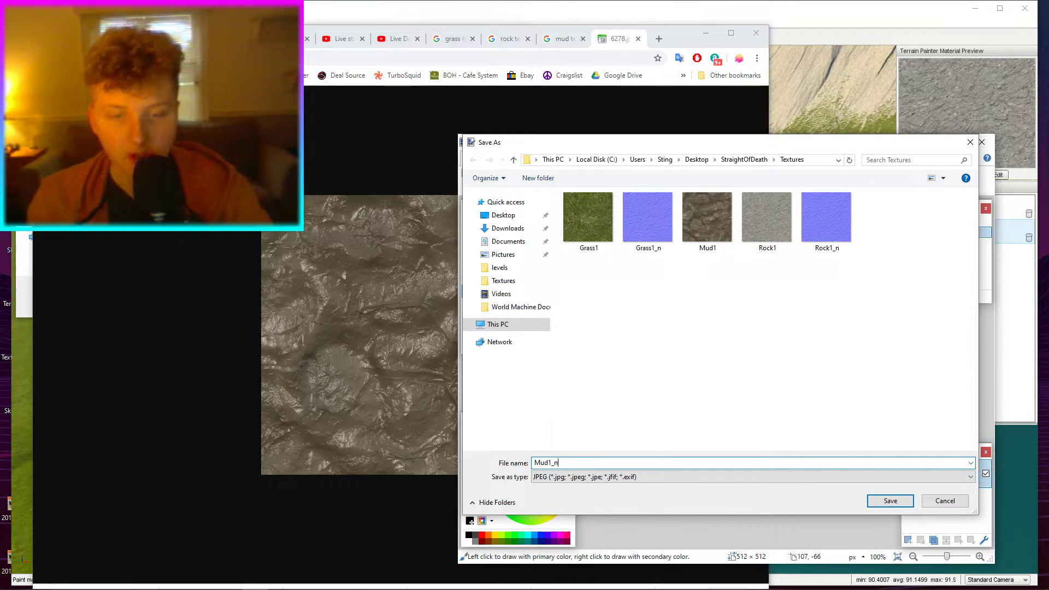
key(Return)
key(Return)
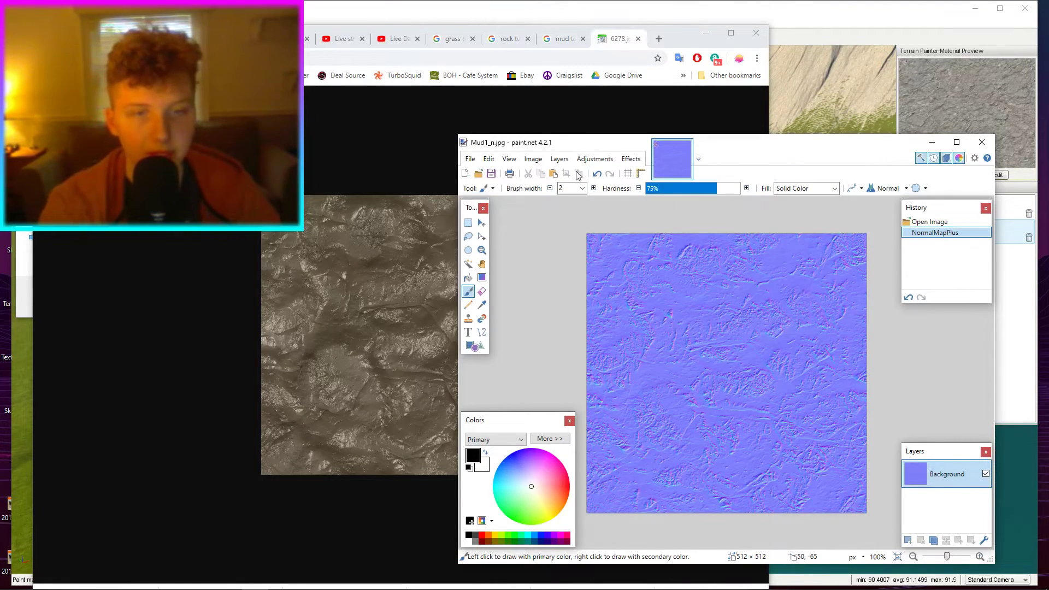
Minimize the browser and close paint.net to return to the BeamNG.drive world editor.
click(707, 34)
mouse_move(764, 144)
mouse_down()
mouse_move(538, 458)
mouse_move(664, 263)
mouse_move(651, 407)
mouse_move(626, 415)
mouse_move(677, 240)
mouse_move(682, 125)
mouse_up()
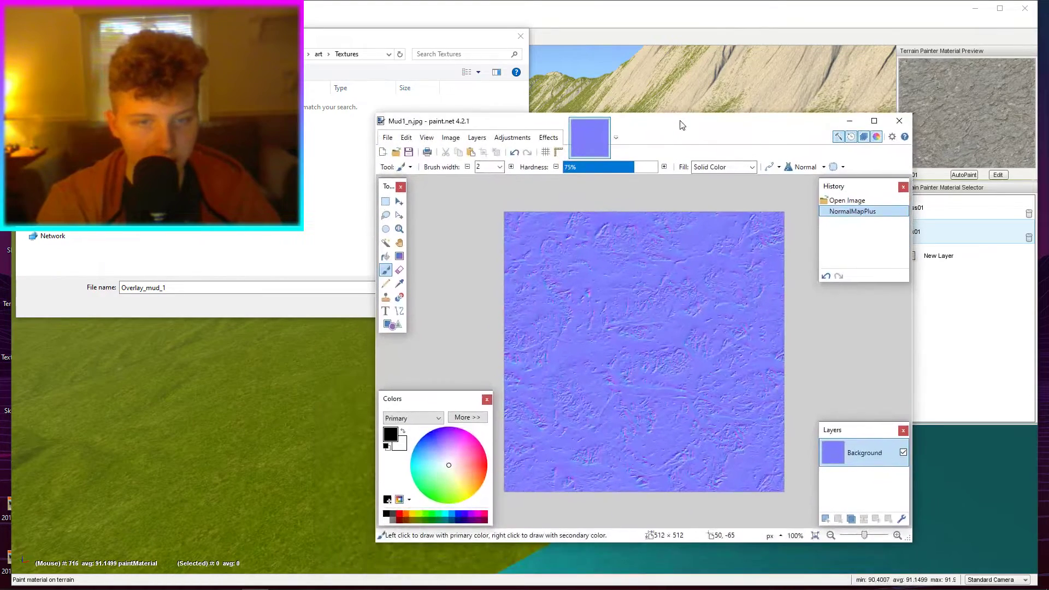
click(900, 121)
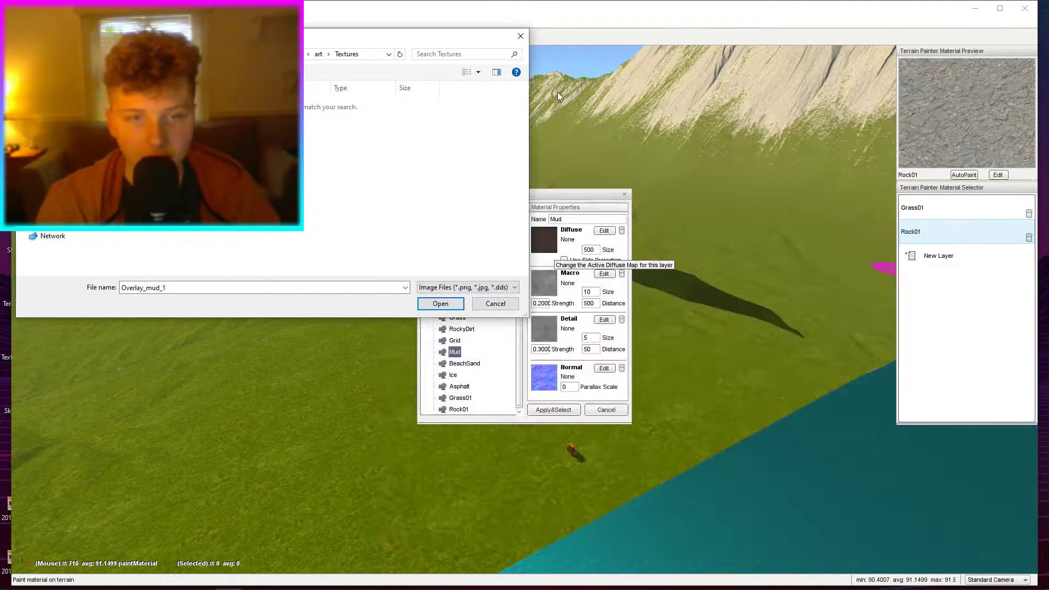
click(519, 36)
click(546, 283)
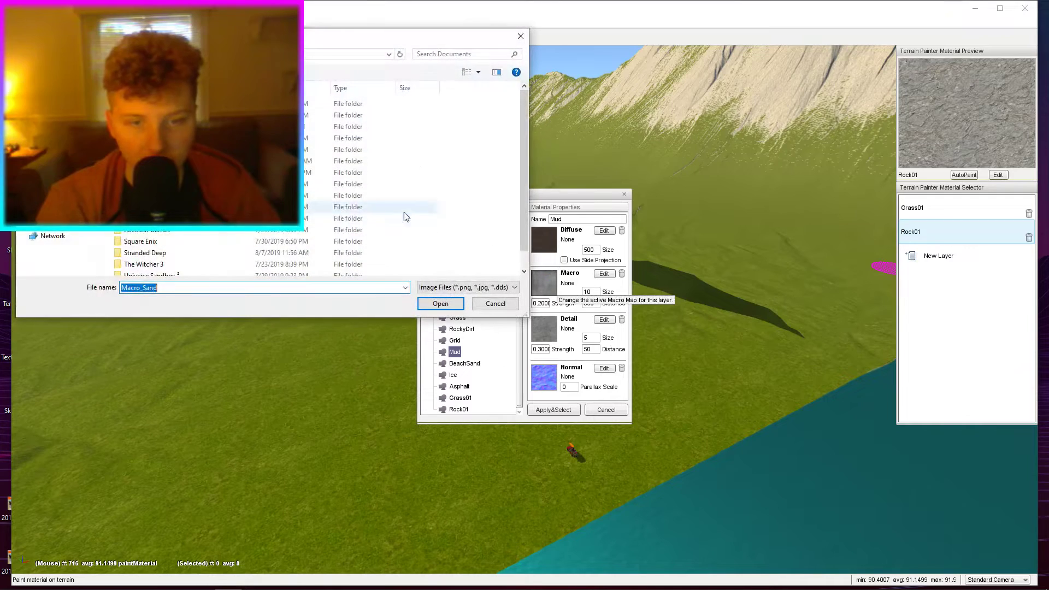
click(495, 304)
click(549, 328)
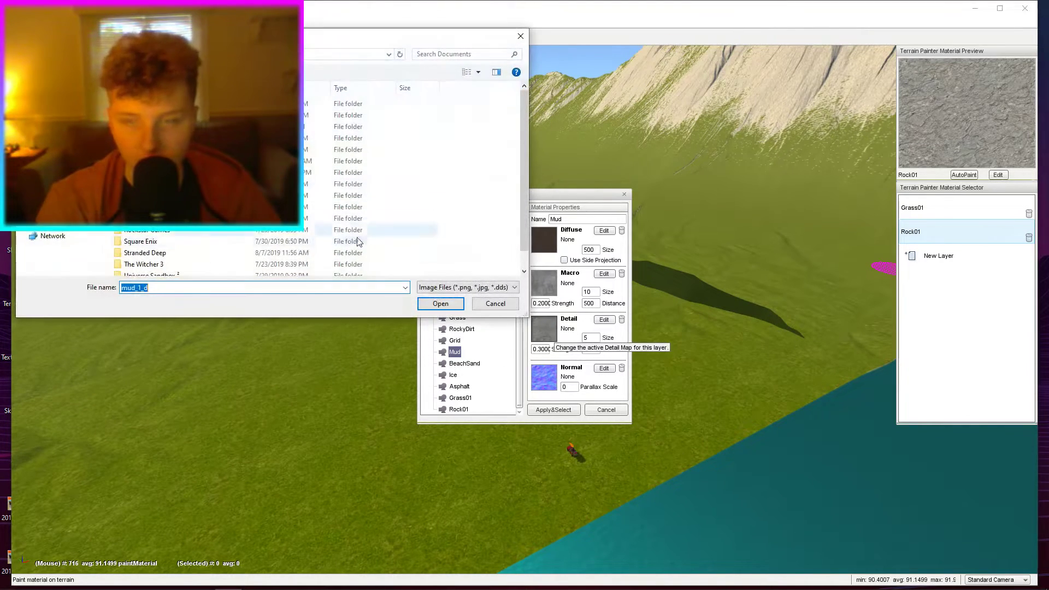
click(494, 302)
Browse for the Mud material's diffuse map in the level's art Textures folder, keeping the Image Files filter.
click(544, 240)
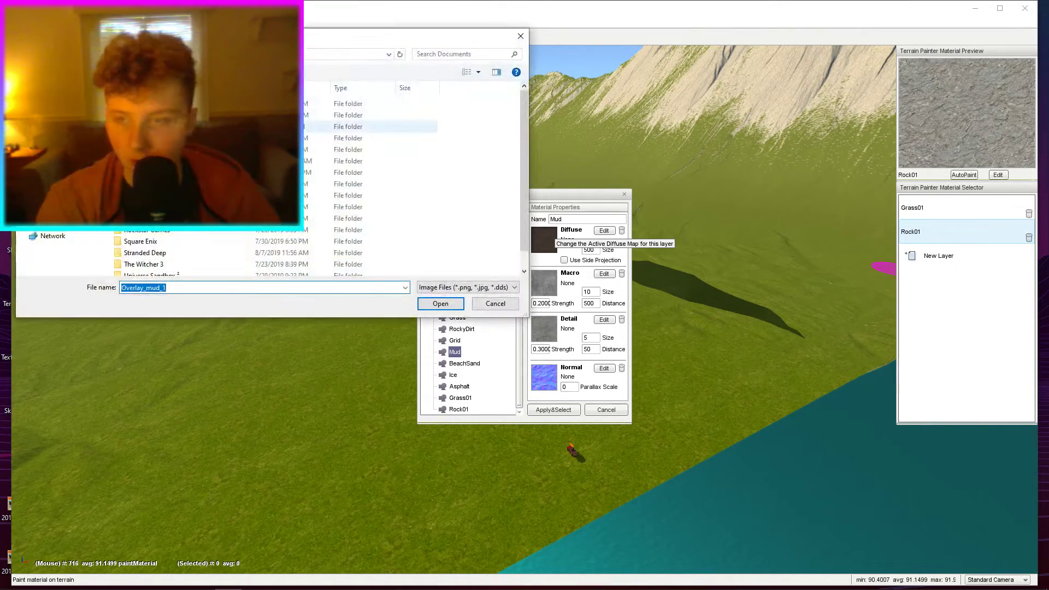
double_click(147, 126)
double_click(148, 184)
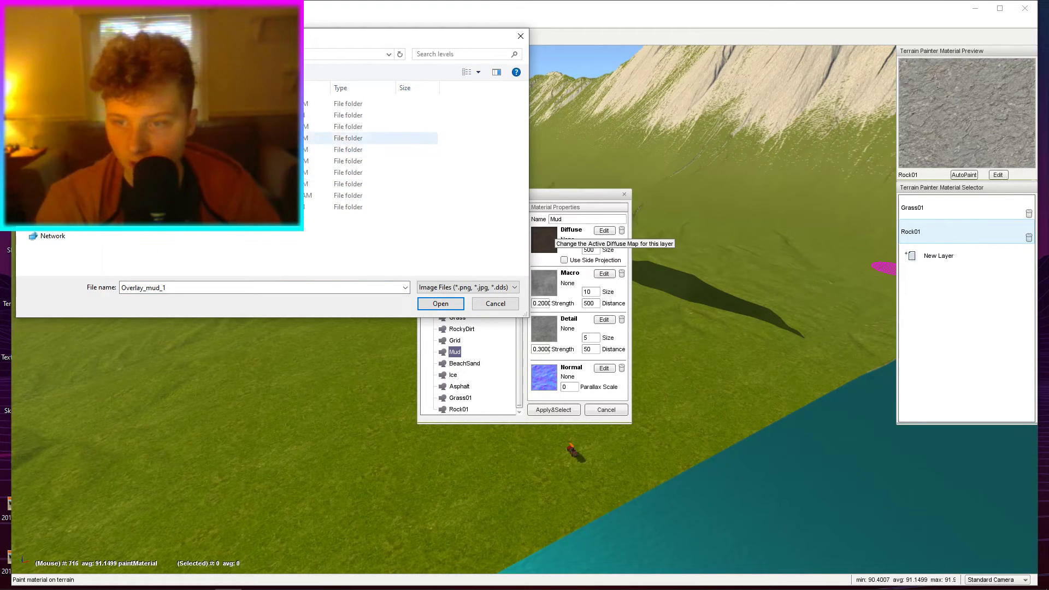
double_click(164, 115)
double_click(164, 104)
double_click(164, 104)
click(427, 288)
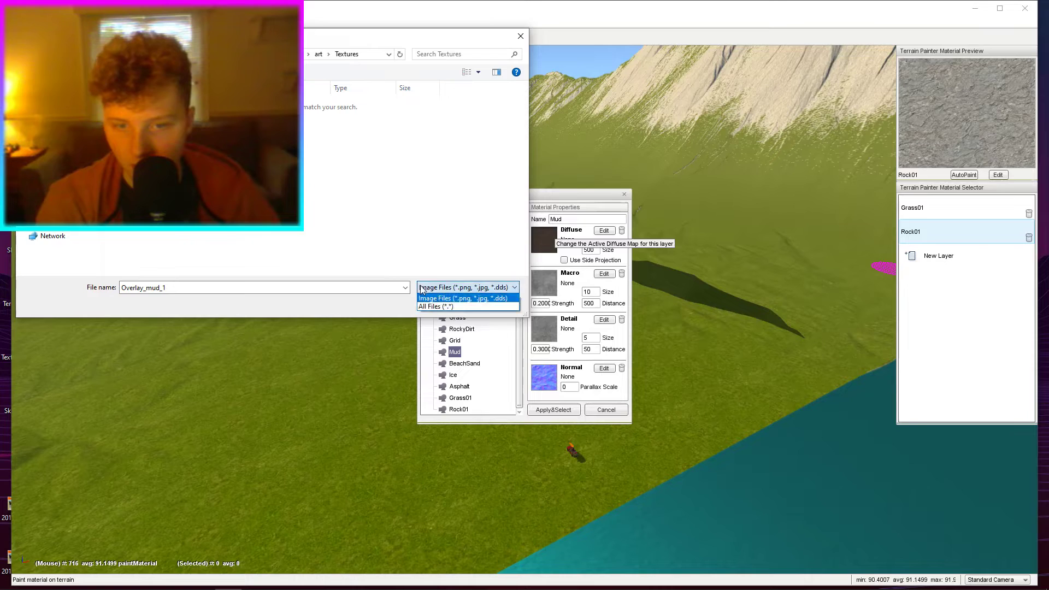
click(425, 302)
click(426, 287)
click(437, 295)
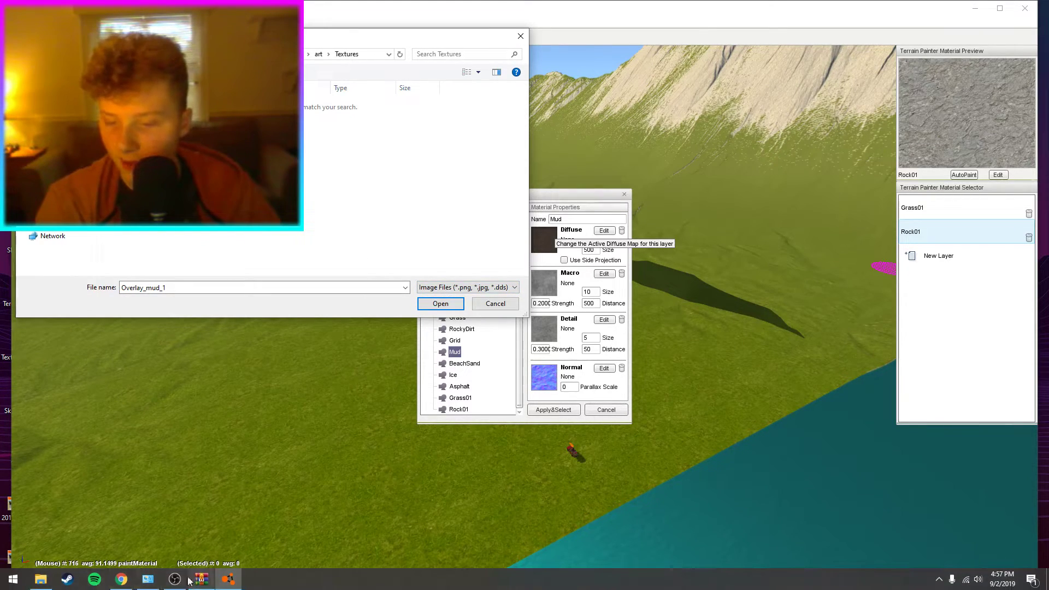
Bring the Mud1 image from the desktop StraightOfDeath Textures folder into the level's art Textures folder for the Mud diffuse map.
click(13, 579)
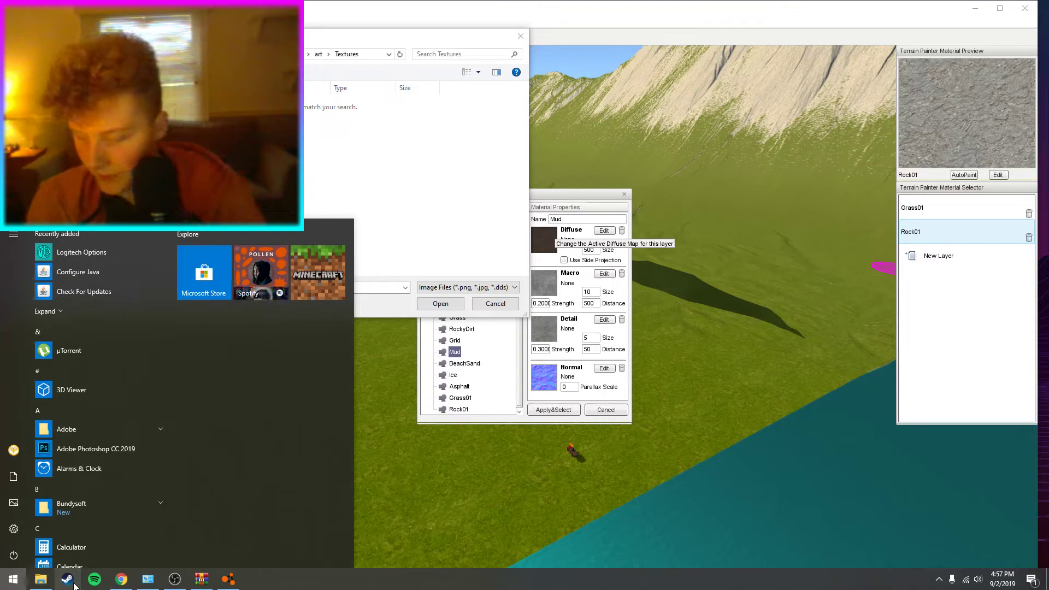
text(mud1)
right_click(132, 299)
click(164, 303)
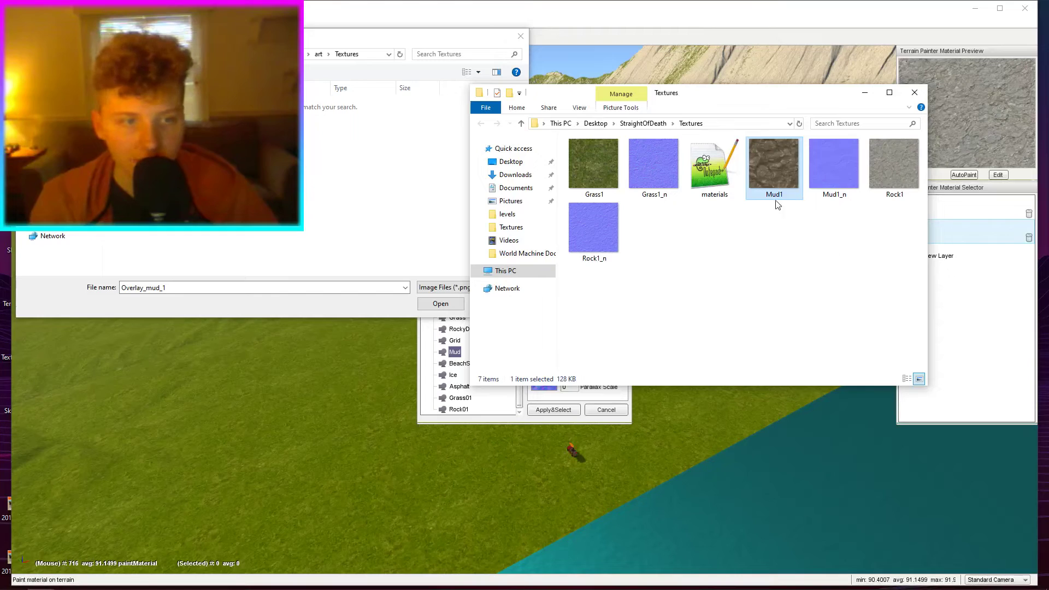
drag(768, 188, 265, 183)
click(495, 303)
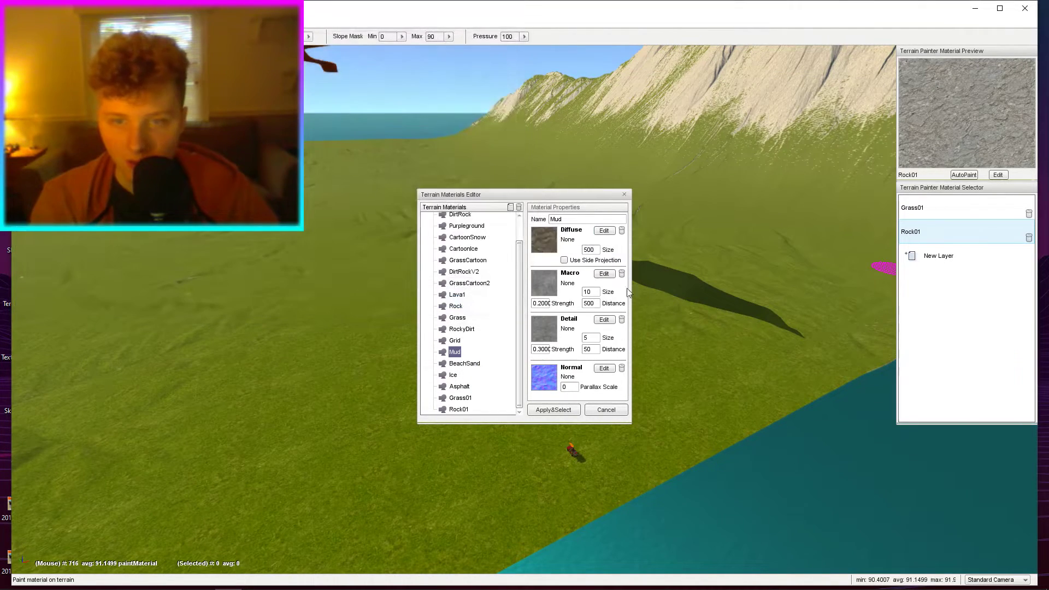
Assign the mud textures to the Mud material's macro, detail and normal maps, and apply it as a terrain layer.
click(550, 276)
double_click(268, 183)
click(555, 331)
click(440, 303)
click(545, 378)
double_click(267, 184)
click(562, 407)
Try painting the Mud material onto the grass in short strokes, undoing the trial strokes.
key(w)
mouse_move(562, 407)
mouse_down()
mouse_move(536, 402)
mouse_move(474, 425)
mouse_up()
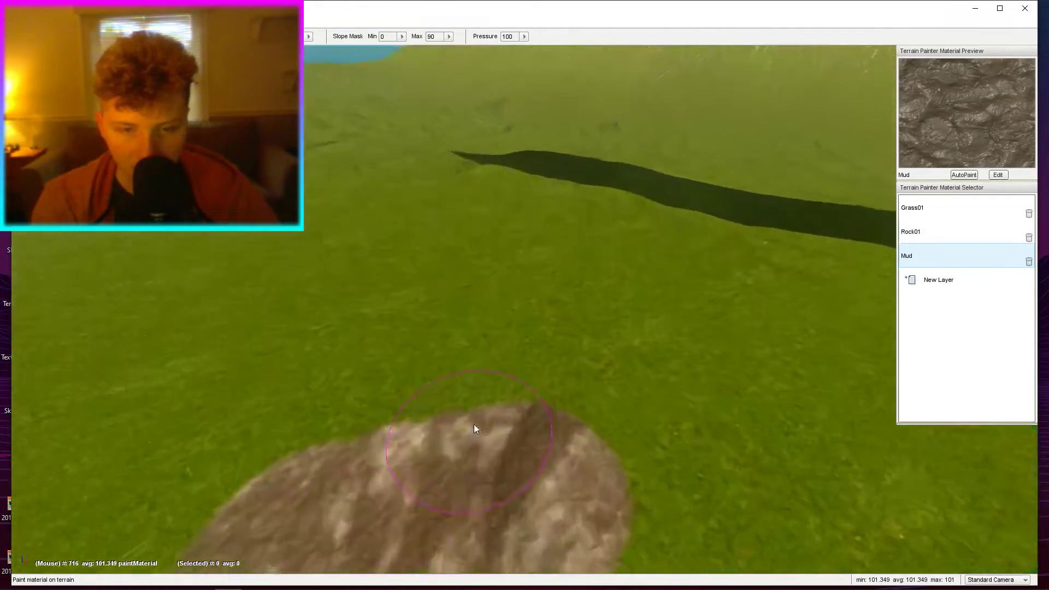
key(ctrl+z)
right_drag(473, 424, 523, 352)
drag(524, 352, 518, 398)
mouse_move(518, 398)
right_down()
mouse_move(590, 399)
mouse_move(526, 353)
right_up()
key(ctrl+z)
Paint a patch of the Mud material on the grass around the red vehicle and view it up close.
key(shift+c)
key(shift+c)
click(358, 343)
key(s)
mouse_move(358, 344)
right_down()
mouse_move(389, 329)
mouse_move(422, 334)
mouse_move(508, 295)
right_up()
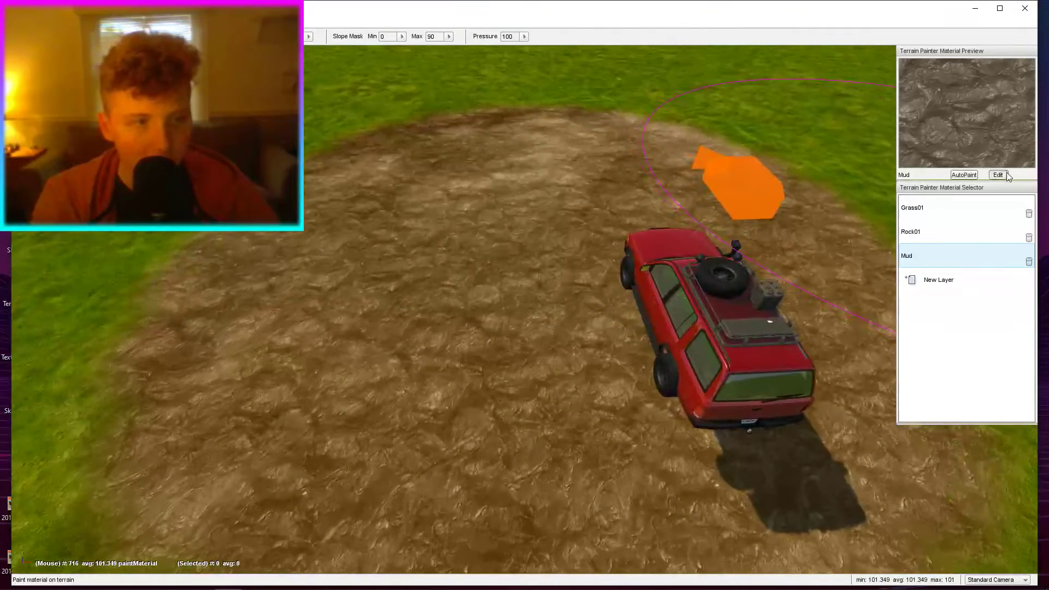
Set the Mud terrain material's Macro distance to 10000 and apply it to the painted patch.
click(998, 174)
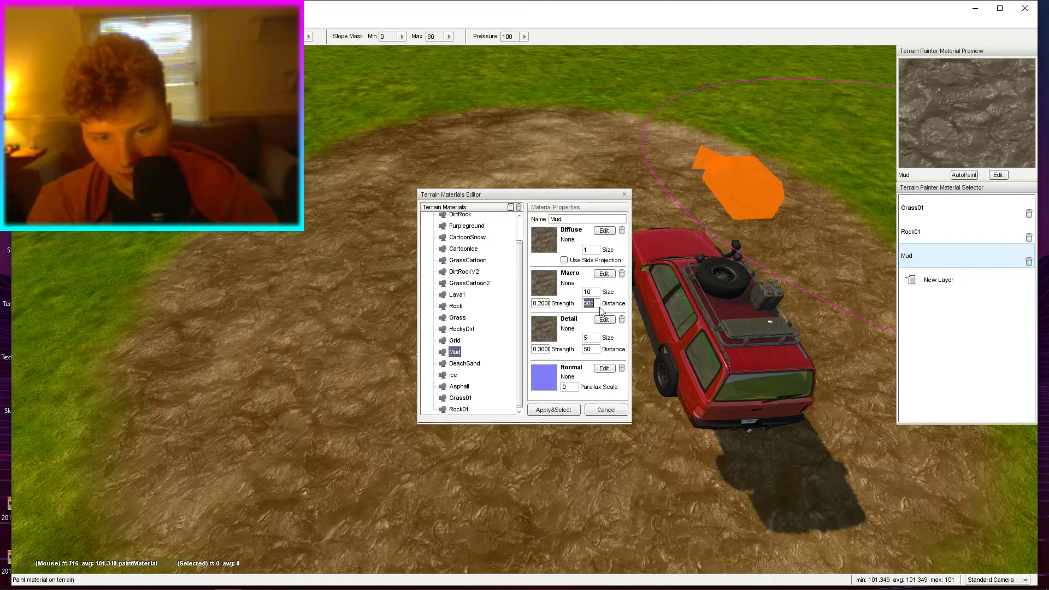
text(1000)
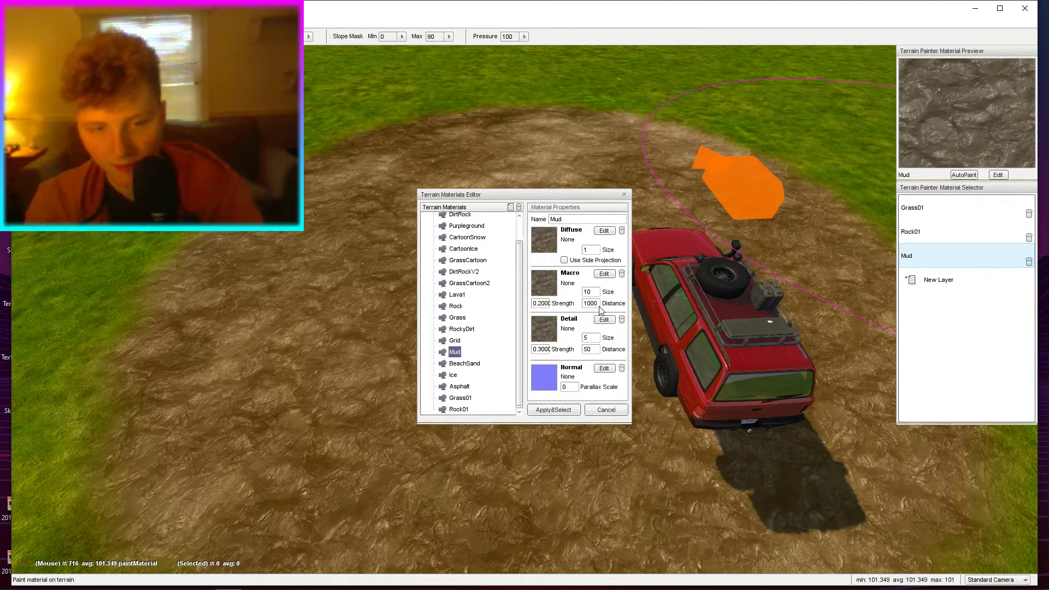
text(00)
key(BackSpace)
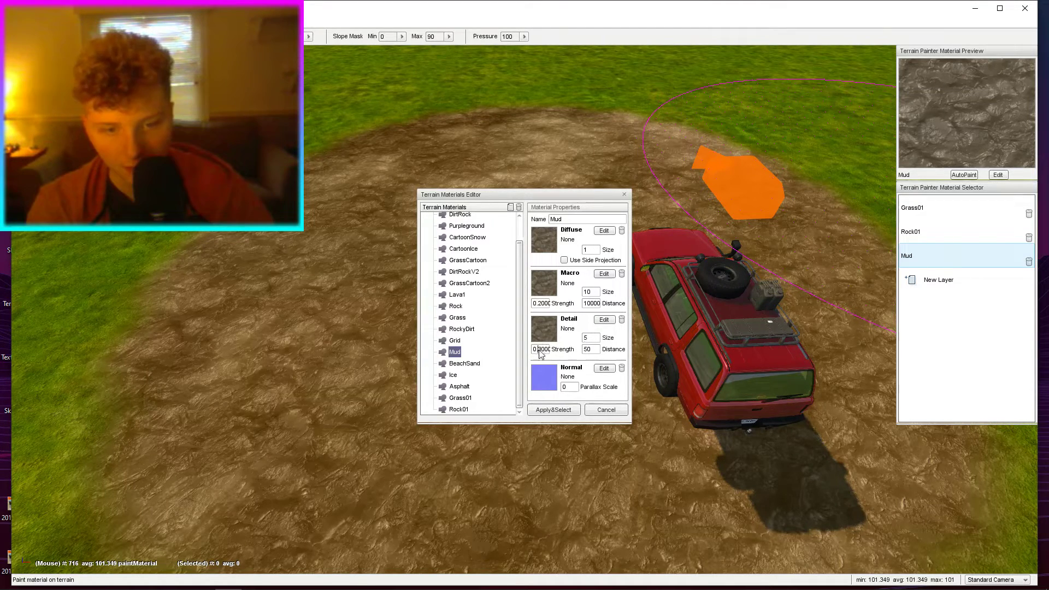
click(569, 410)
right_drag(569, 407, 535, 407)
key(w)
key(s)
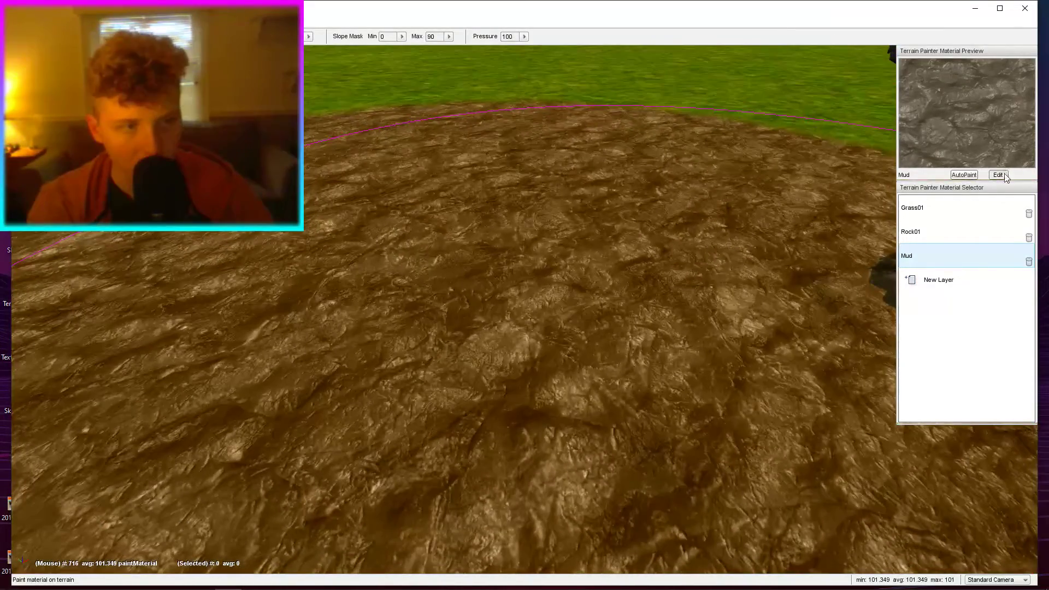
Set the Mud material's Macro strength to 0.3 and Detail size to 2, and apply the changes.
click(997, 175)
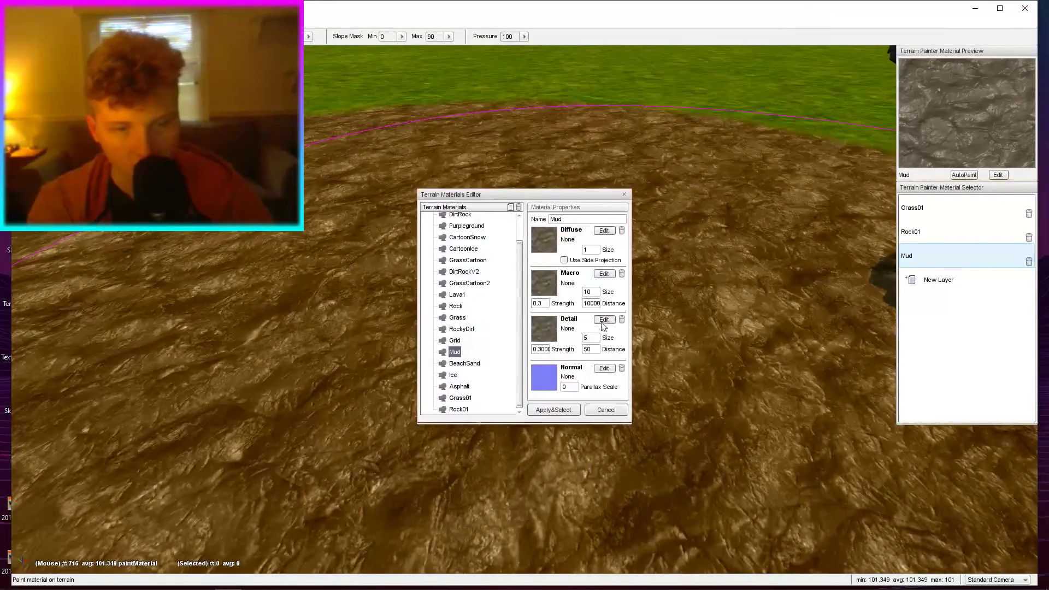
click(553, 410)
key(s)
key(s)
drag(566, 278, 574, 348)
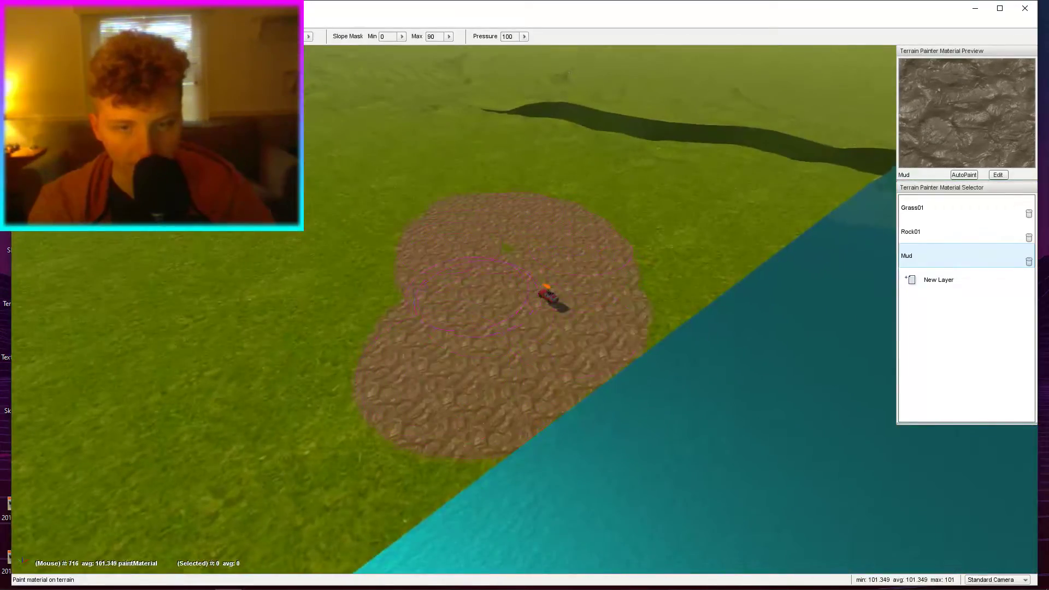
Set the Mud material's Macro size to 50 and apply it to the terrain.
right_drag(574, 348, 667, 228)
key(a)
click(998, 175)
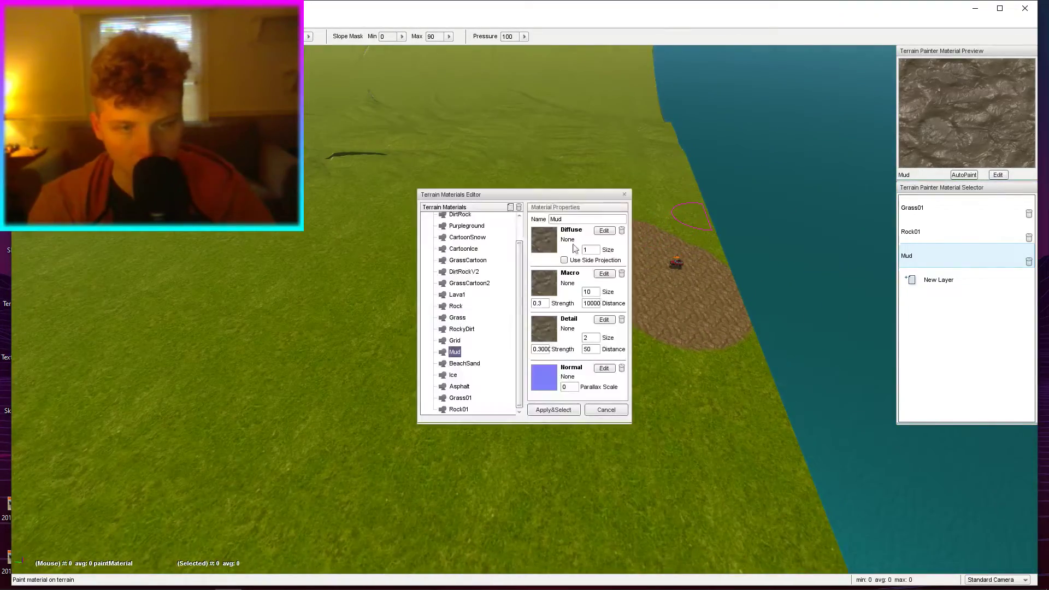
text(0)
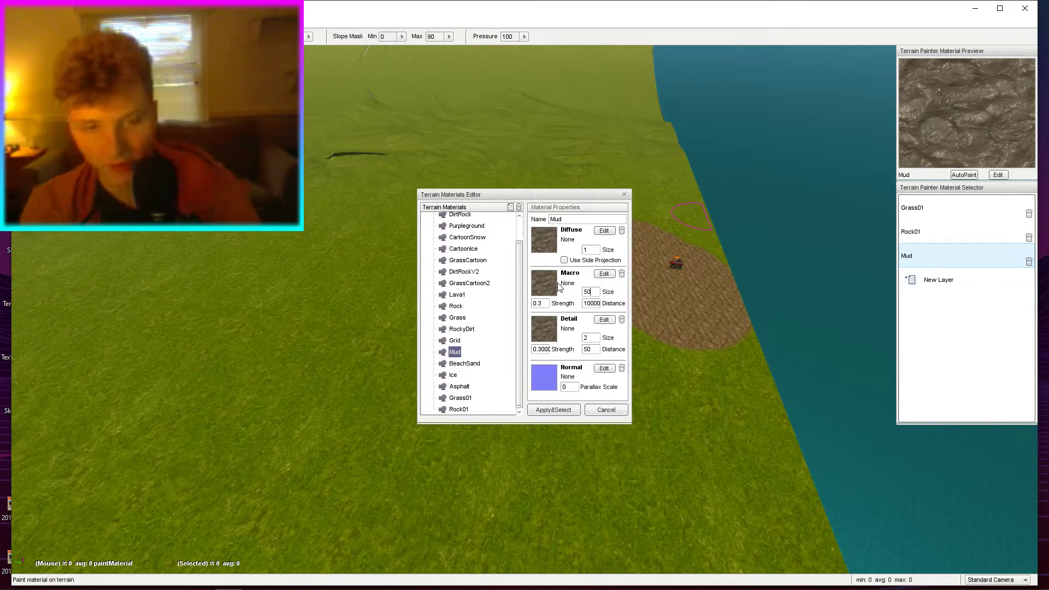
click(553, 410)
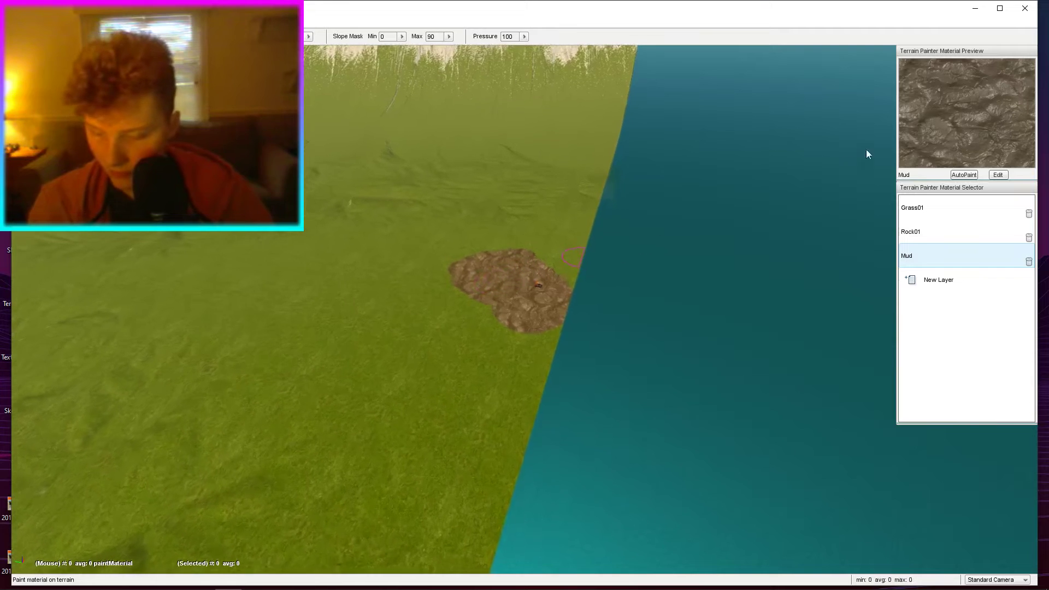
Set the Mud material's Macro size to 25 and its Macro distance to 500, applying both changes.
click(997, 175)
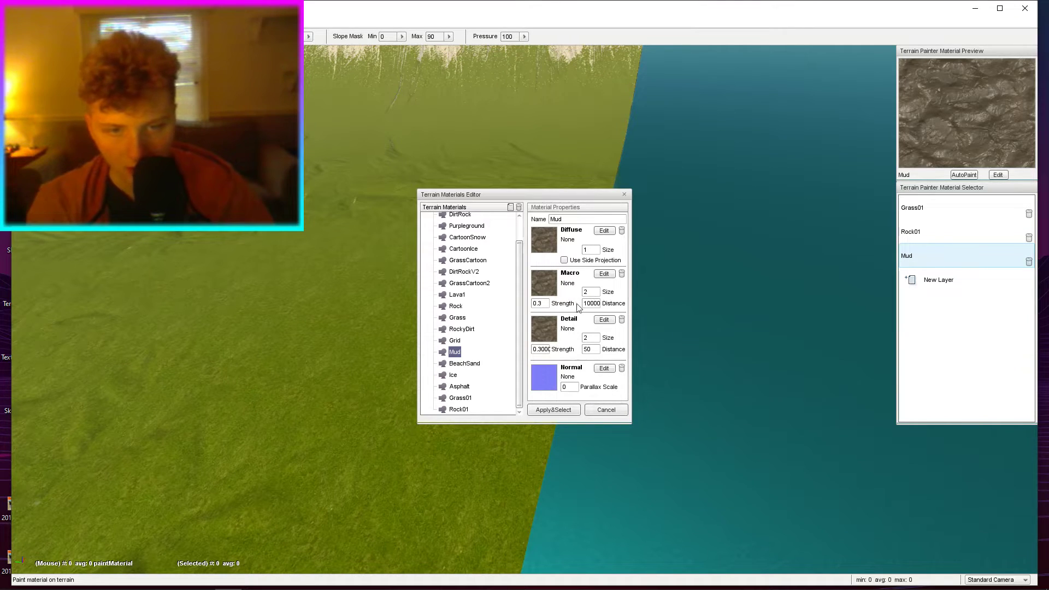
click(553, 410)
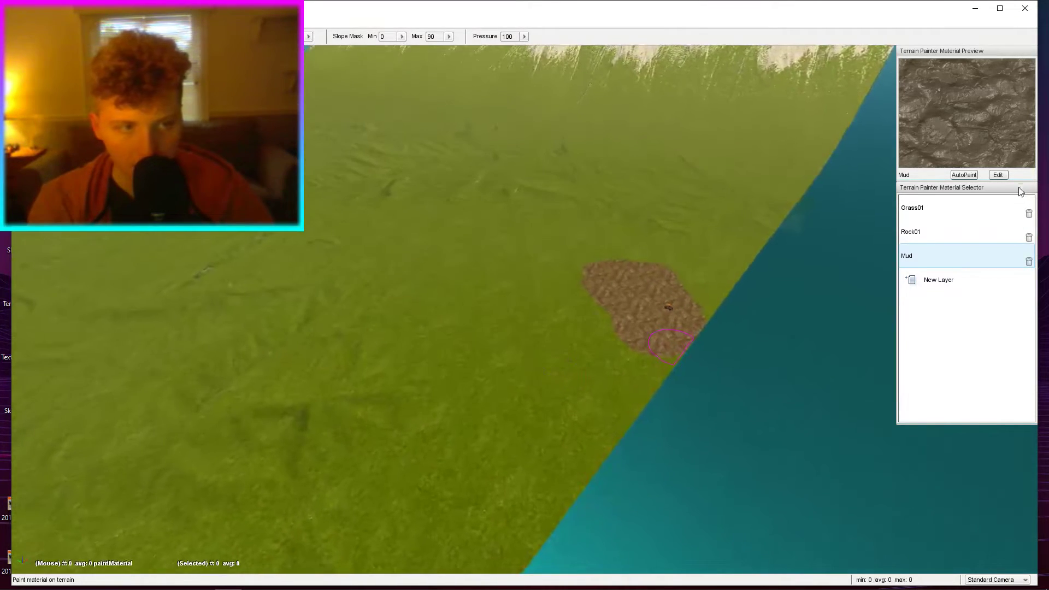
click(999, 175)
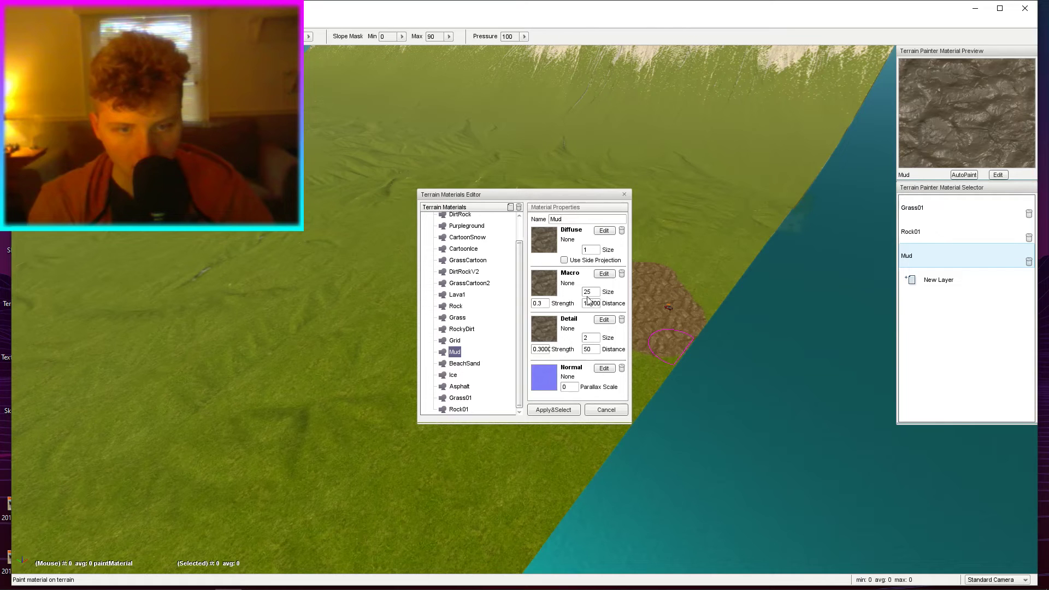
text(0)
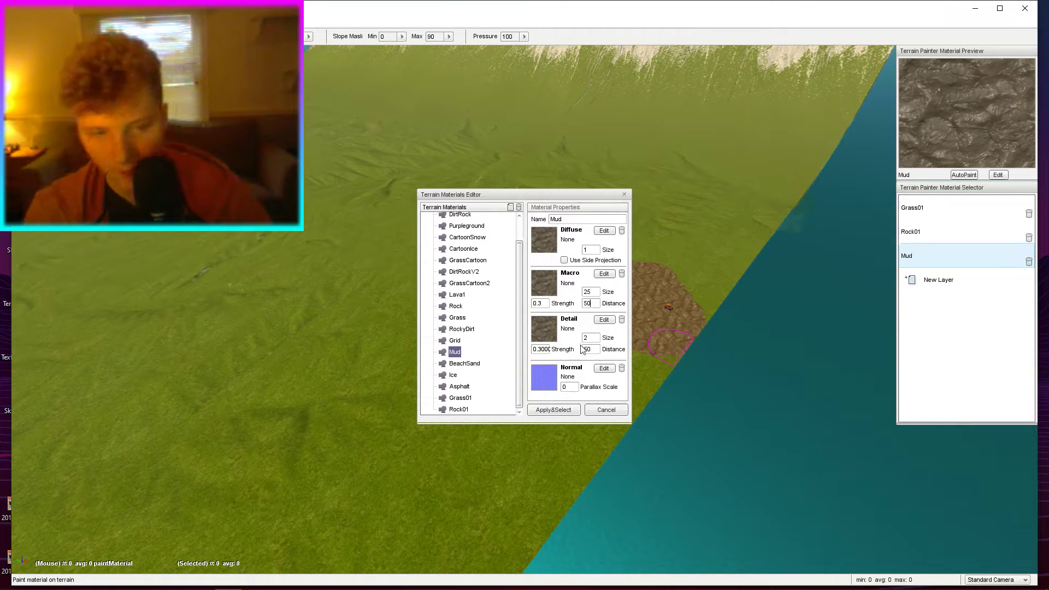
click(554, 411)
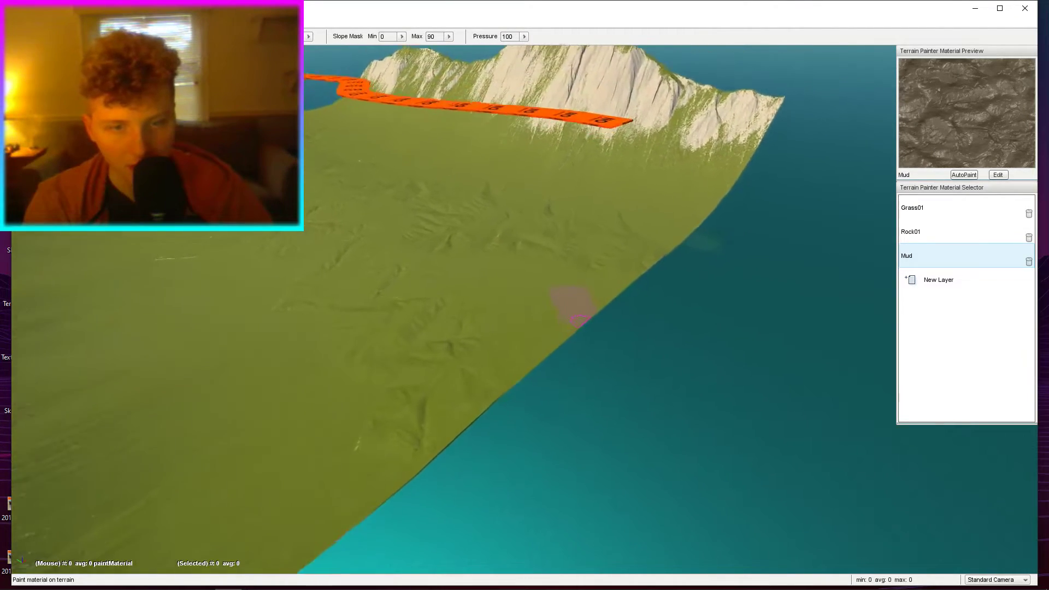
Inspect the mud patch from afar and near the car, and set the Mud material's Macro size to 100.
key(w)
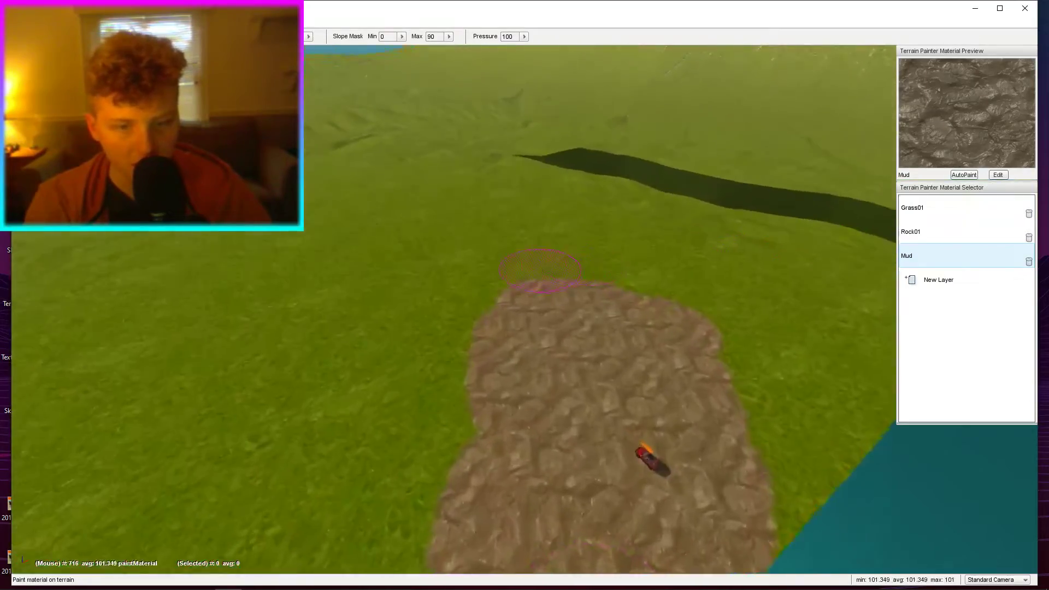
right_drag(541, 271, 543, 271)
key(shift+c)
right_drag(648, 247, 651, 243)
key(s)
click(997, 175)
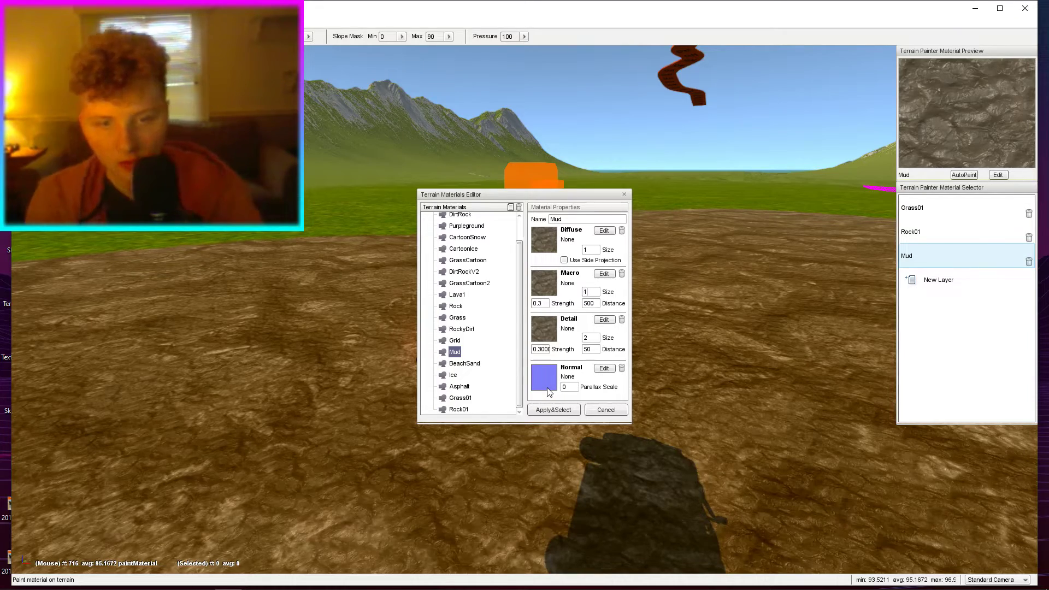
click(552, 410)
Check the mud patch from a distance and set the Mud material's Macro strength to 0.4.
key(shift+c)
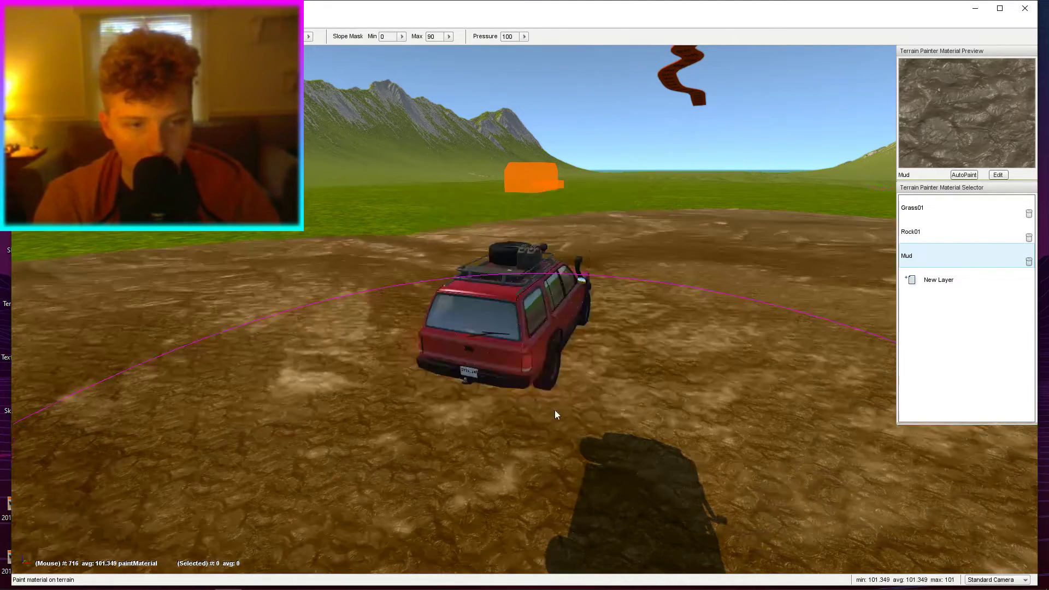
key(shift+c)
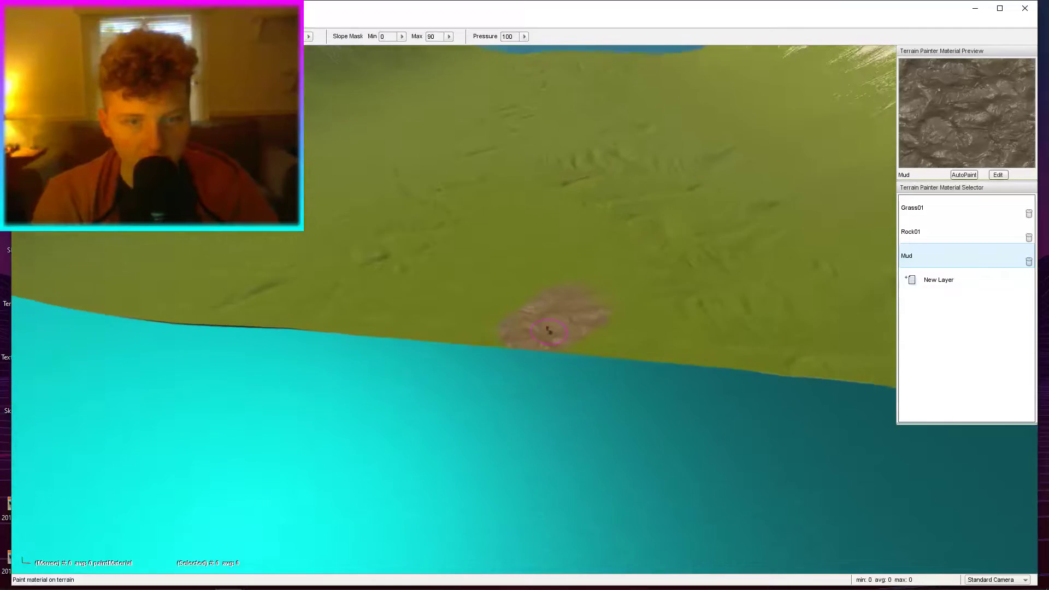
key(w)
right_drag(559, 418, 585, 429)
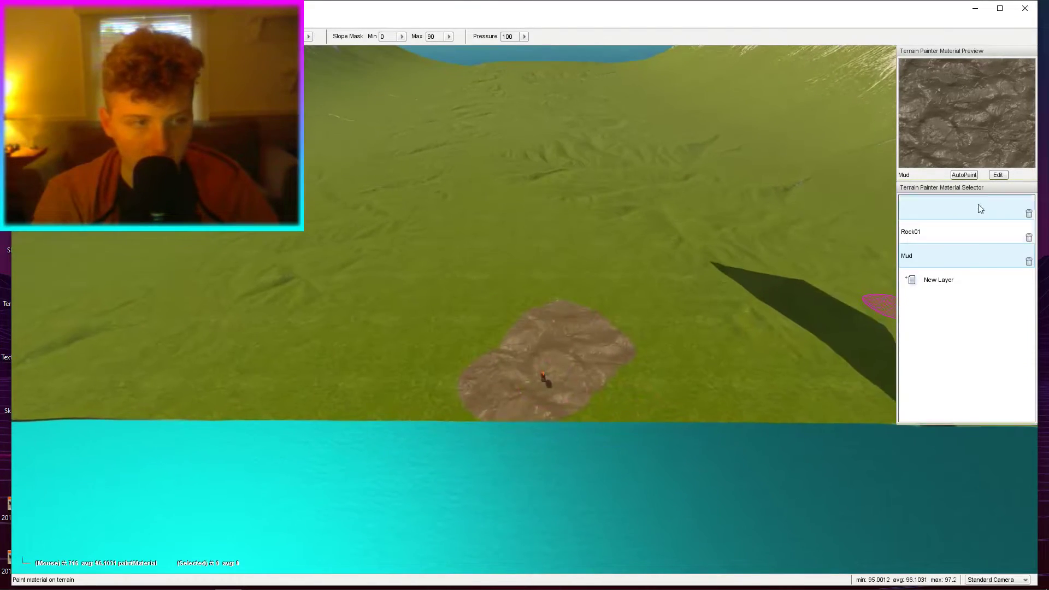
click(998, 175)
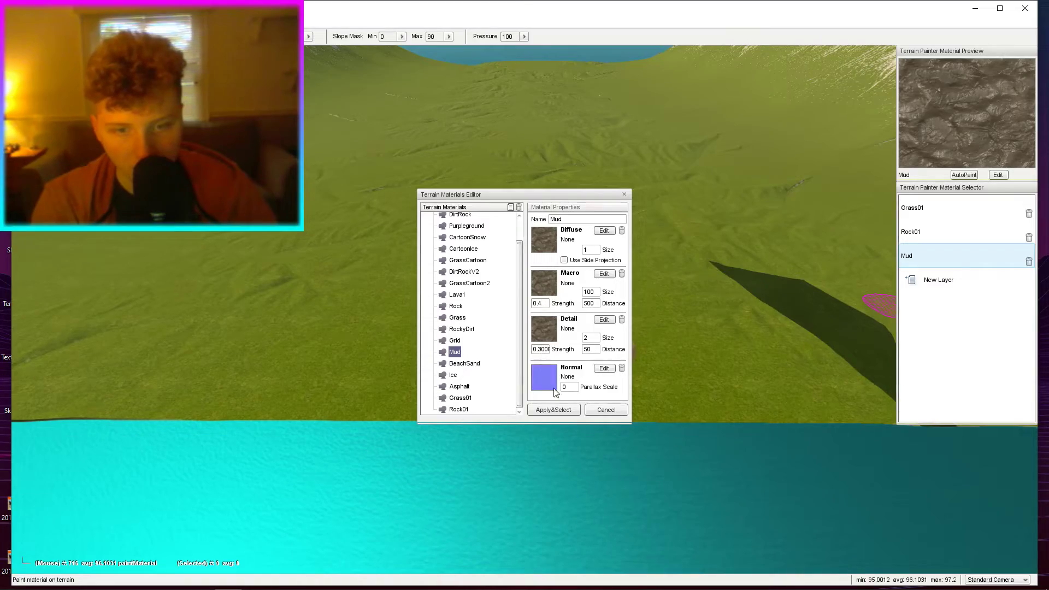
click(551, 410)
Inspect the mud texture up close and adjust the Mud material's Detail strength.
key(w)
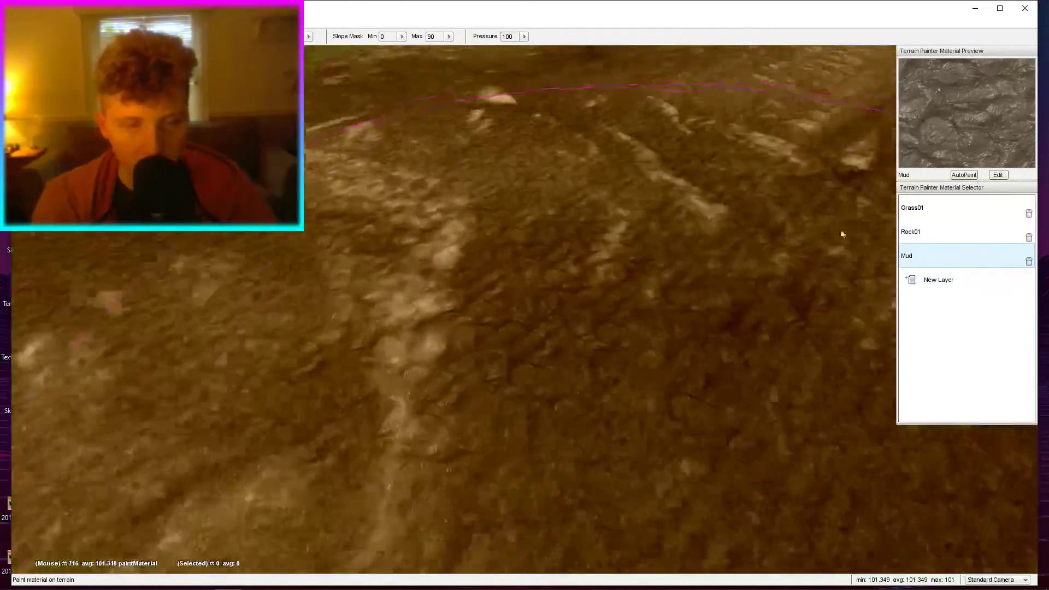
key(s)
click(998, 175)
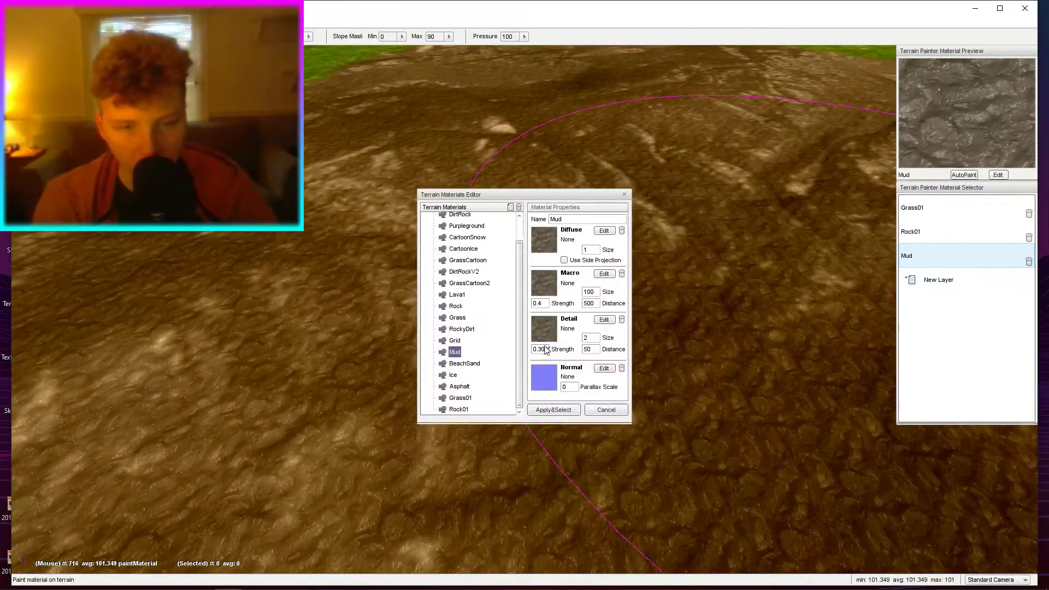
click(557, 411)
right_drag(562, 406, 525, 404)
Test-drive the red vehicle across the mud patch with the simulation running, and return to the terrain painter.
key(shift+c)
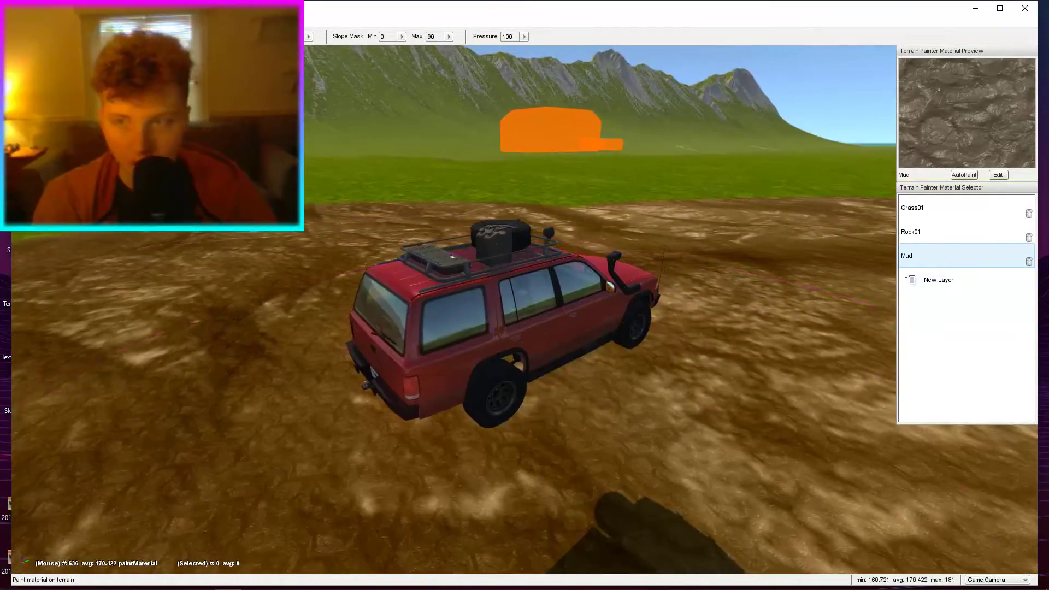
key(F11)
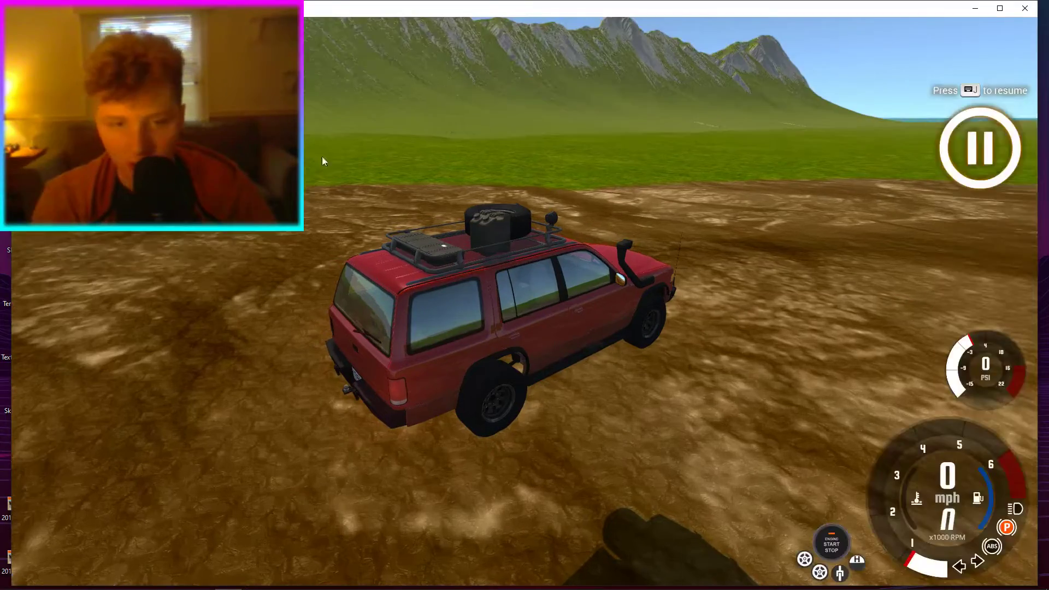
key(j)
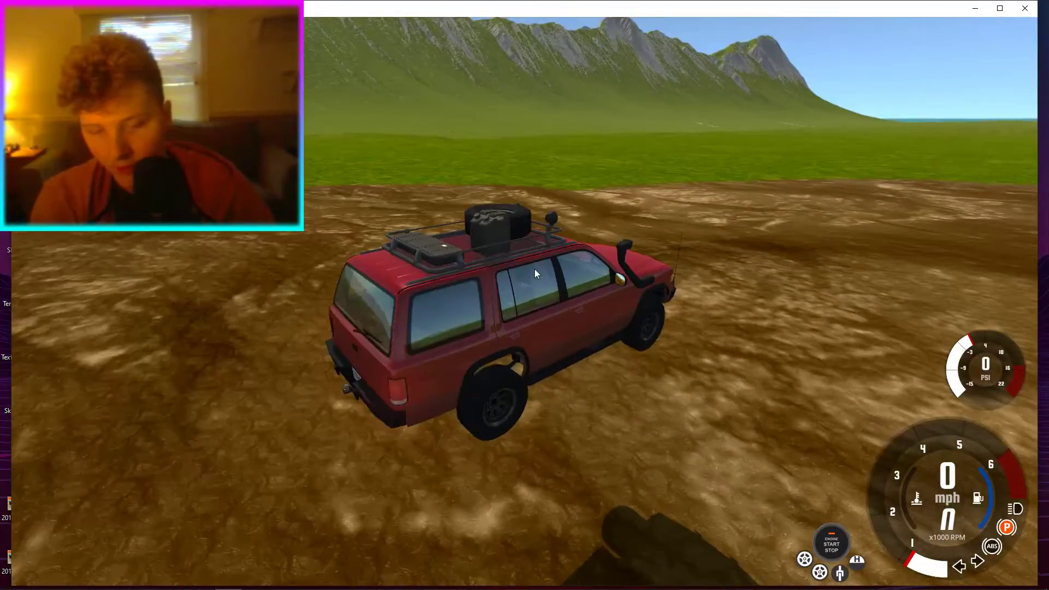
key(Up)
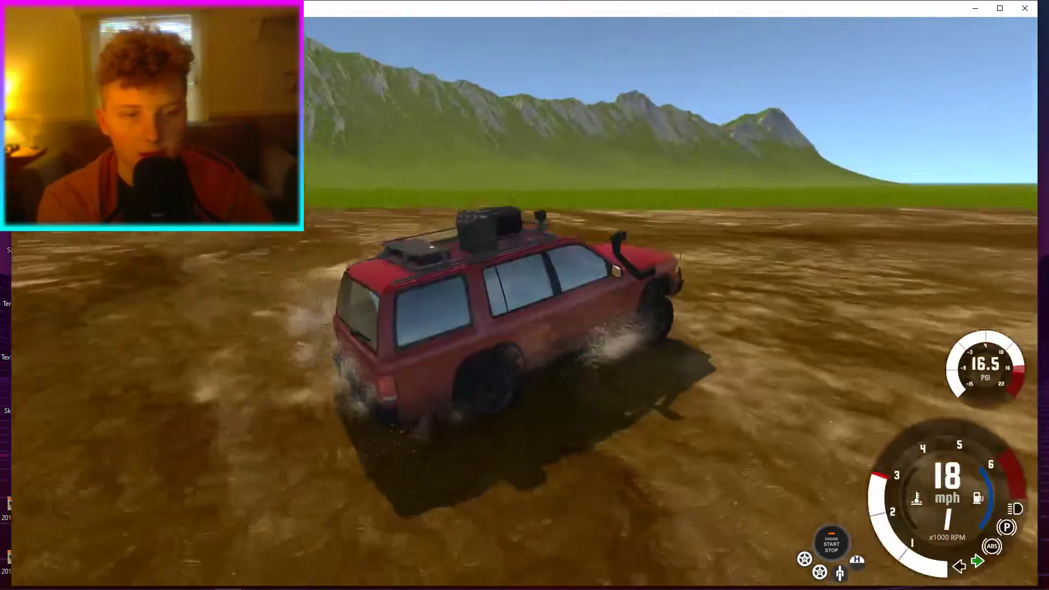
key(Up)
key(Down)
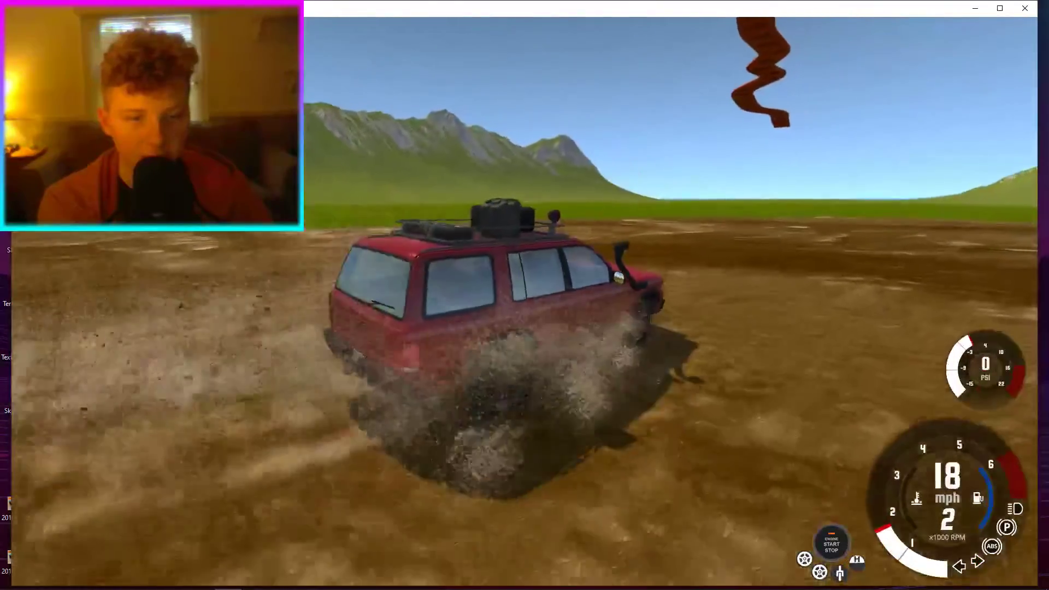
key(Up)
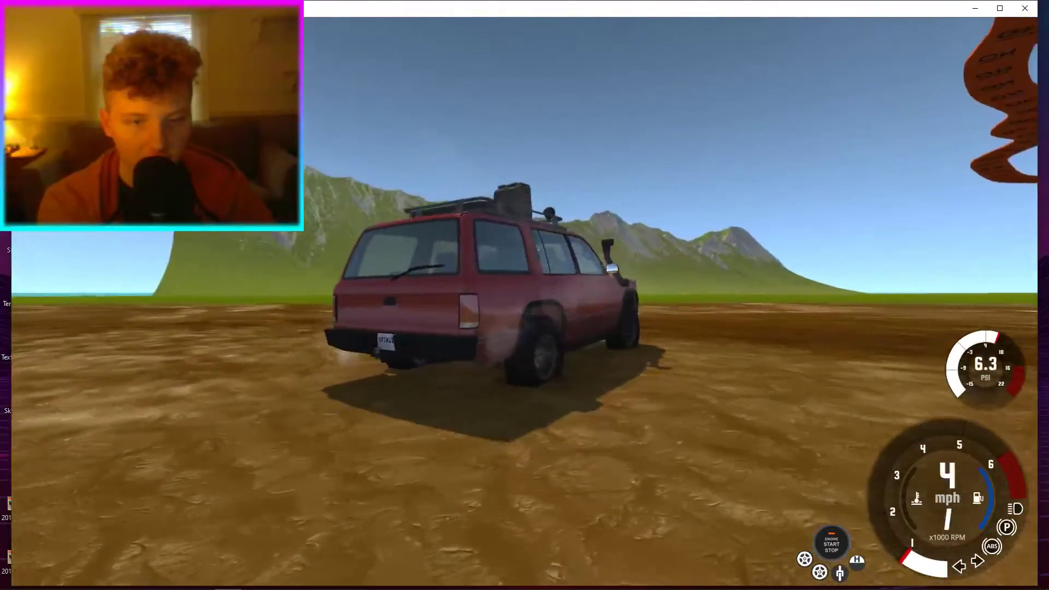
key(Right)
key(Up)
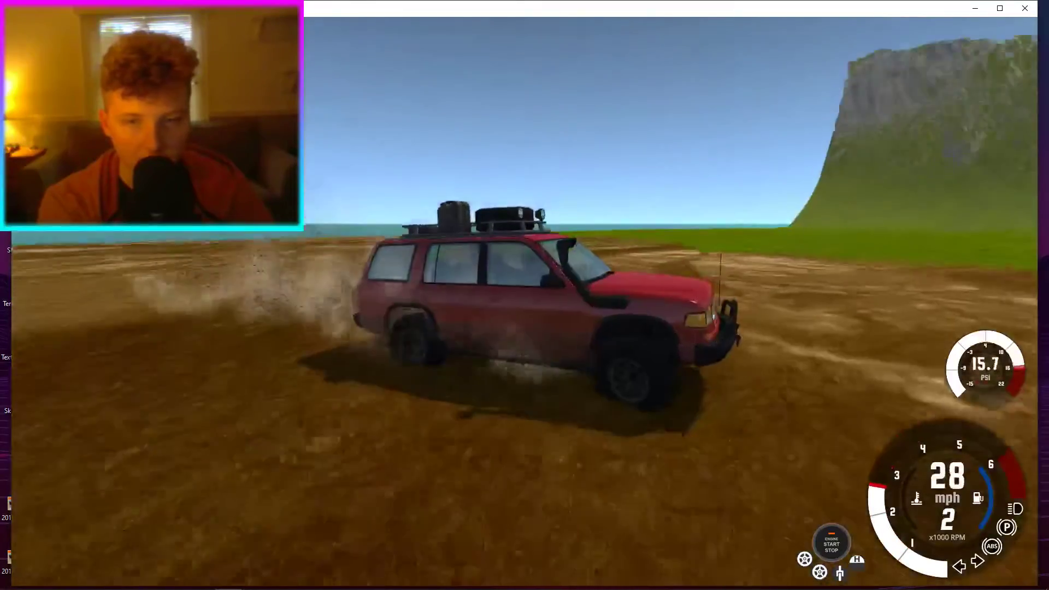
key(r)
key(j)
key(F11)
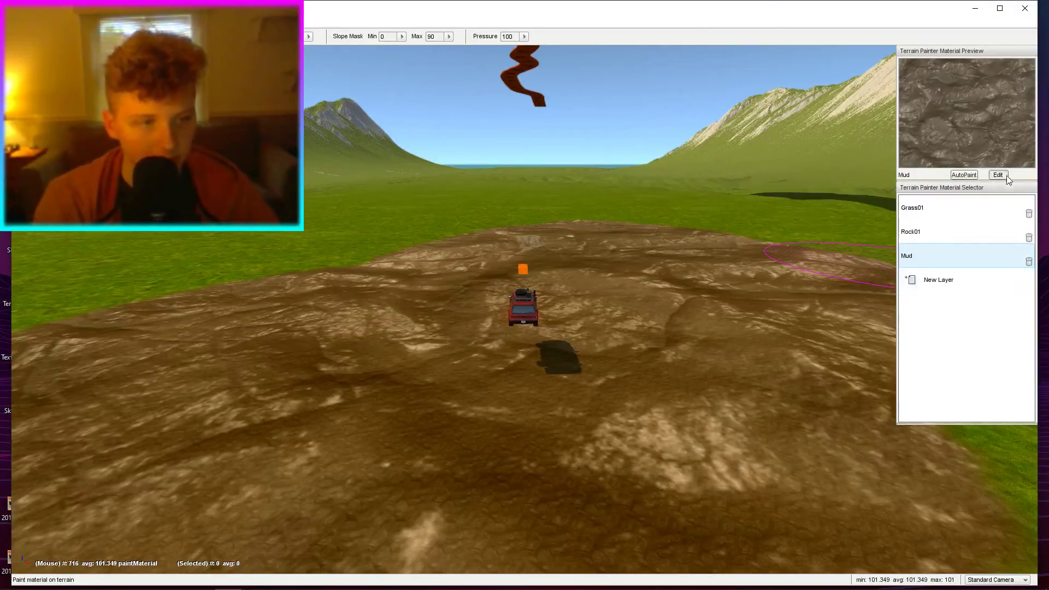
Set the Mud material's Macro size to 25 and strength to 0.3, and its Detail size to 5 and strength to 0.3.
click(998, 175)
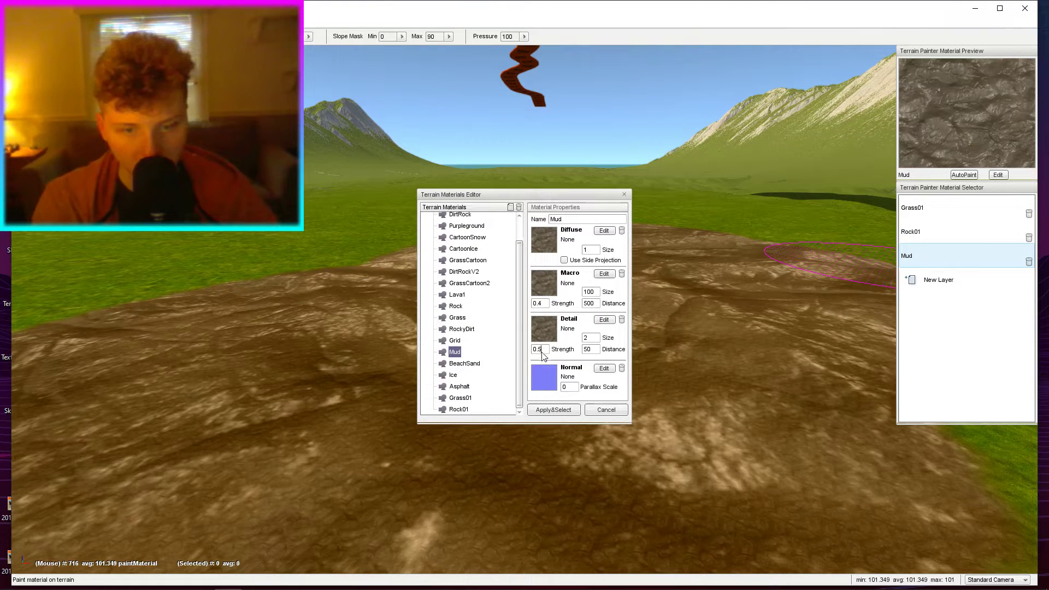
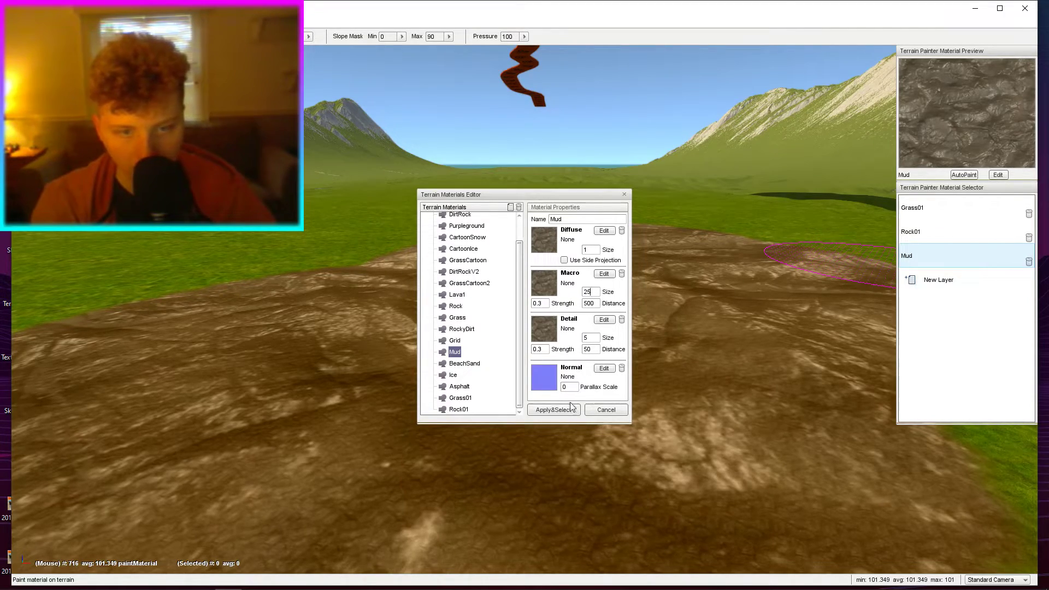
click(554, 410)
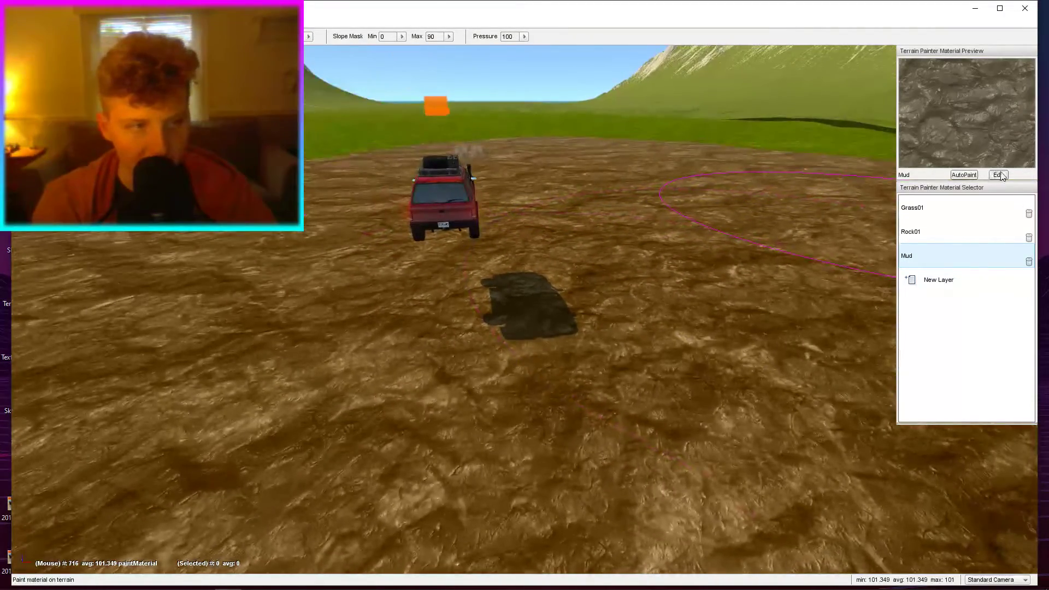
Set the Mud material's Macro size to 20 and apply the change to the terrain.
click(998, 175)
click(563, 408)
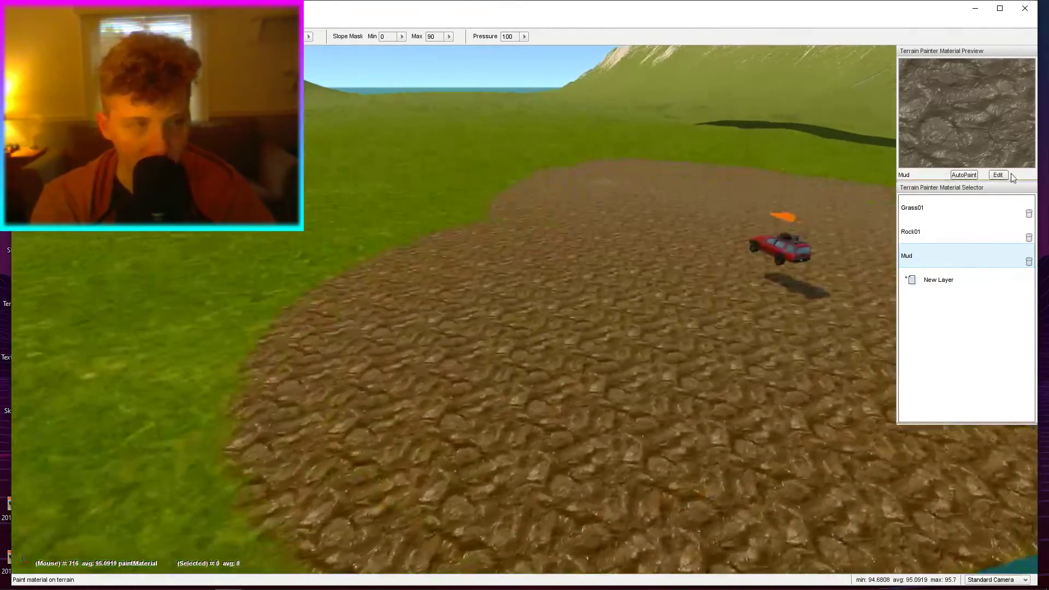
click(998, 175)
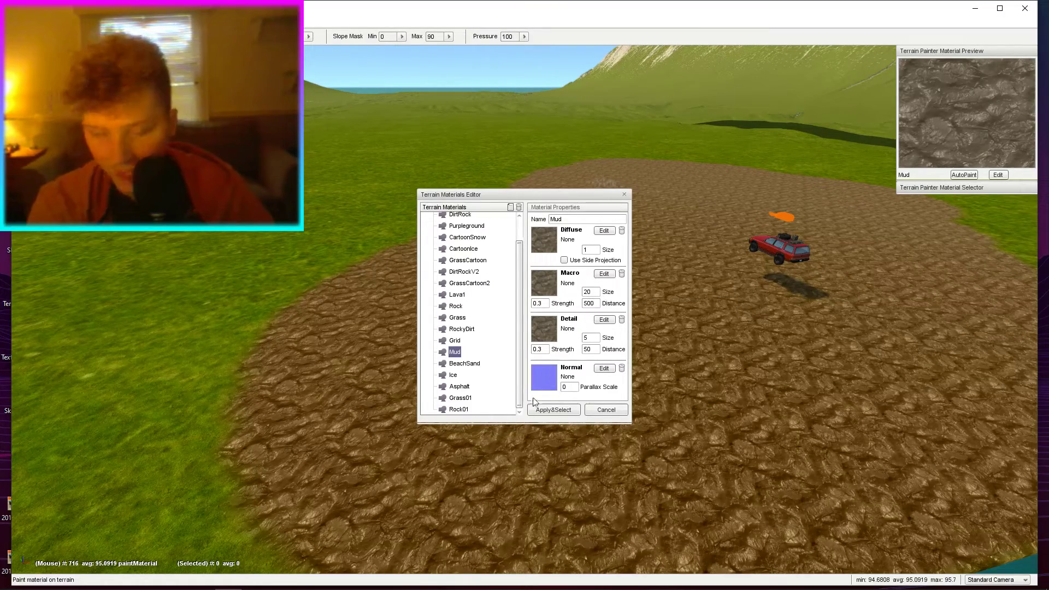
click(553, 410)
Inspect the mud texture around the red vehicle, using both the game camera and the free camera at different distances.
key(shift+c)
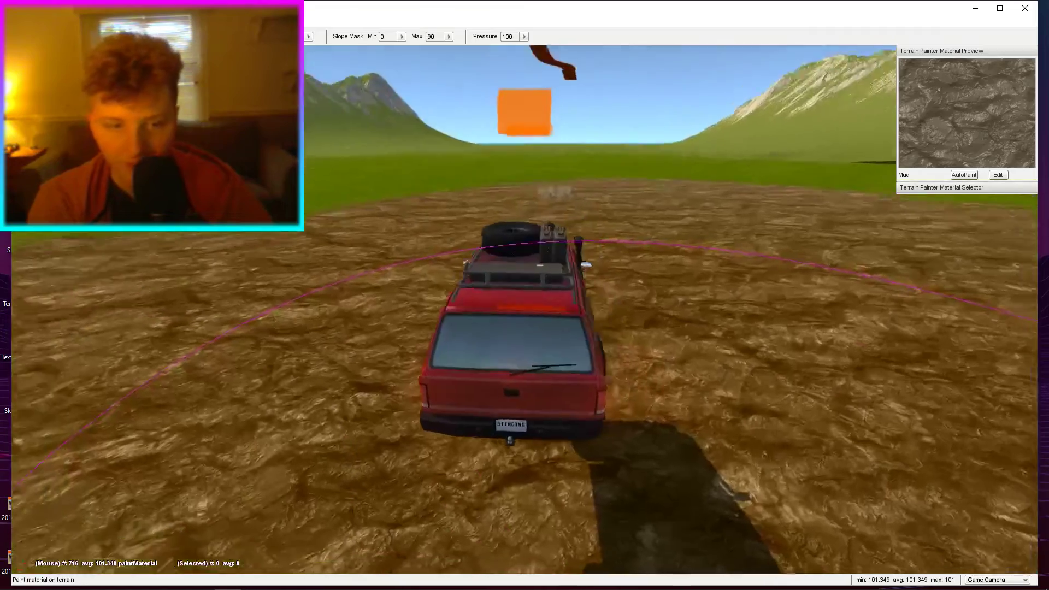
key(shift+c)
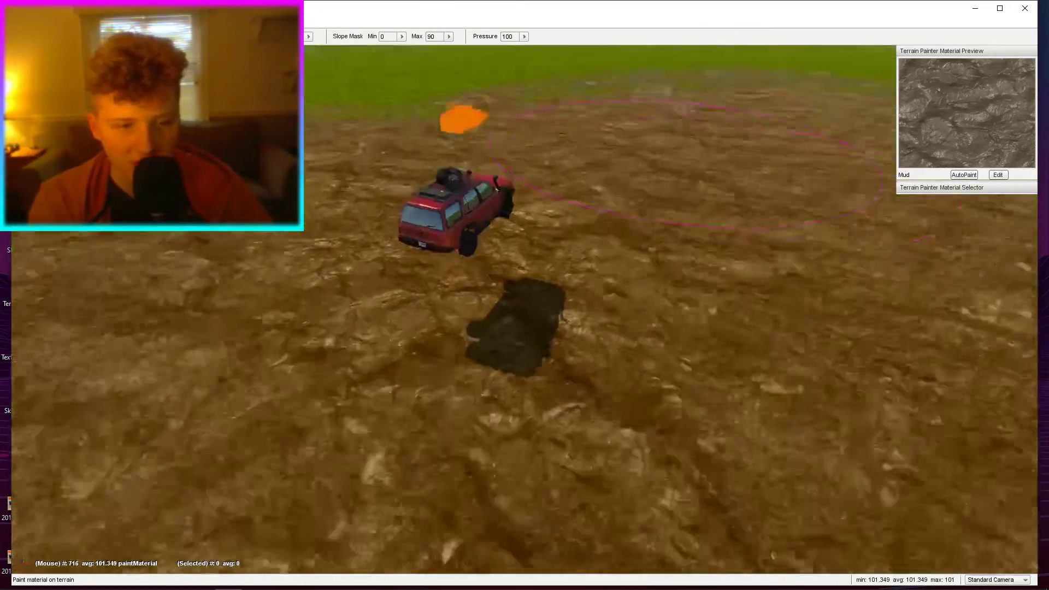
key(w)
key(s)
right_drag(835, 270, 745, 310)
key(w)
key(s)
key(w)
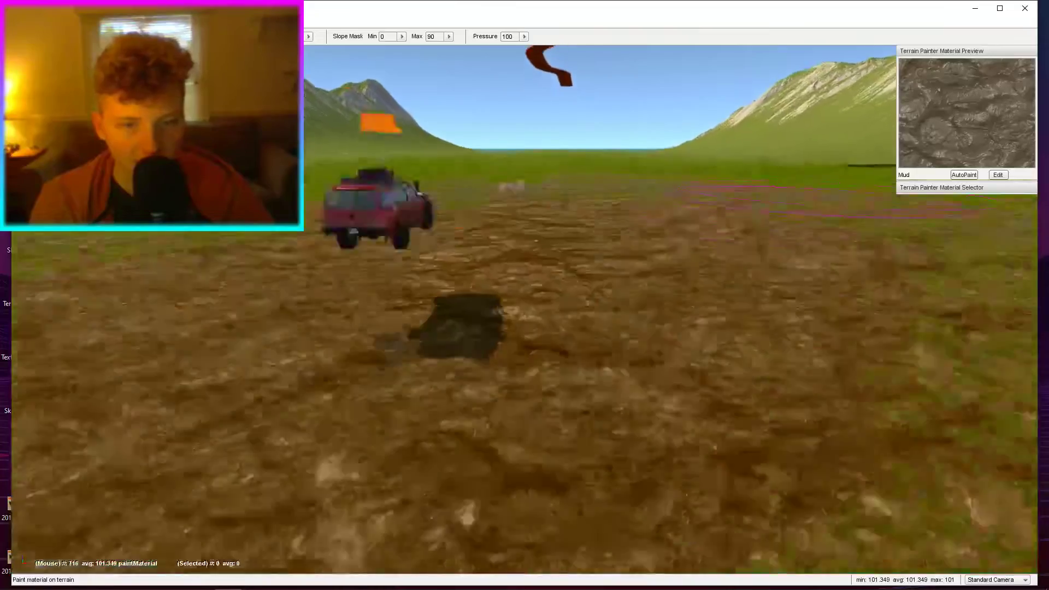
key(s)
Switch to Chrome and open the "terrain mud textures seamless" image from the mud texture results in its own tab.
mouse_move(38, 585)
click(121, 578)
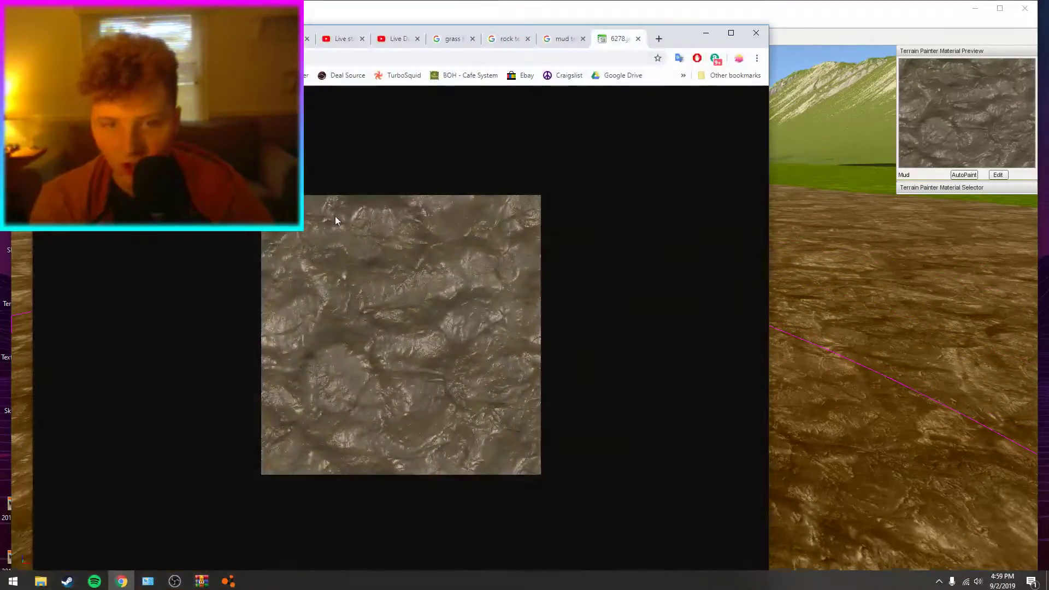
click(540, 39)
scroll(284, 251, down, 10)
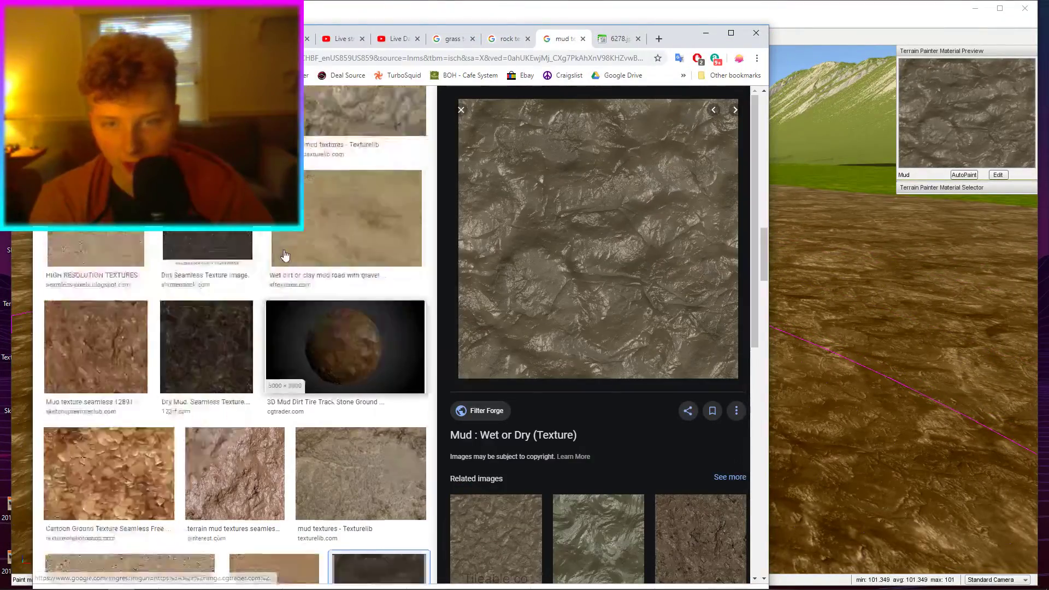
scroll(284, 250, up, 1)
click(285, 252)
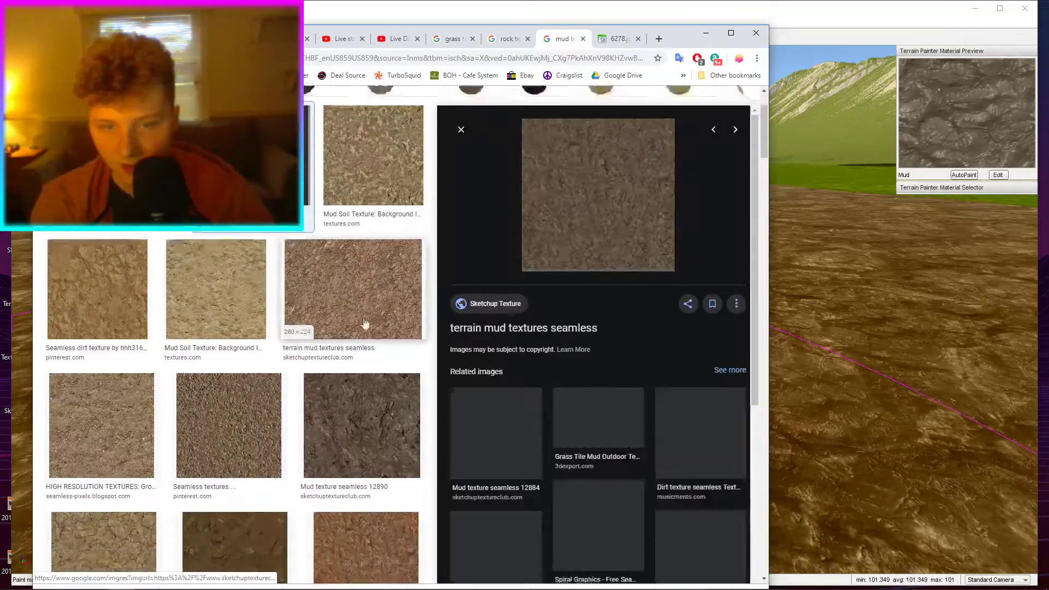
right_click(529, 218)
click(580, 319)
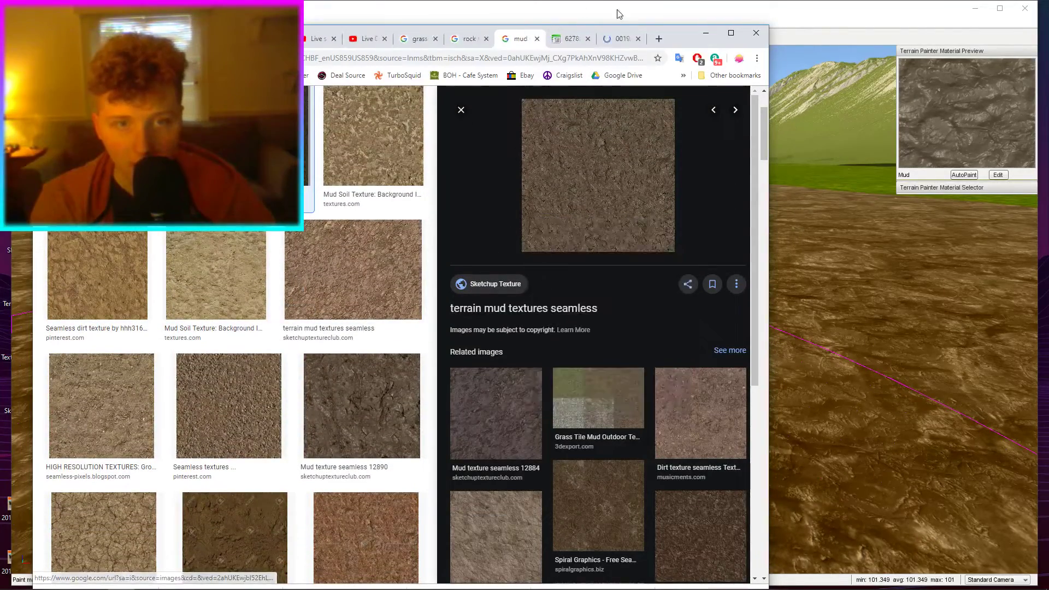
click(621, 38)
Save the mud texture image as JPEG file Mud1_m in the level's art/Textures folder.
right_click(414, 296)
click(448, 317)
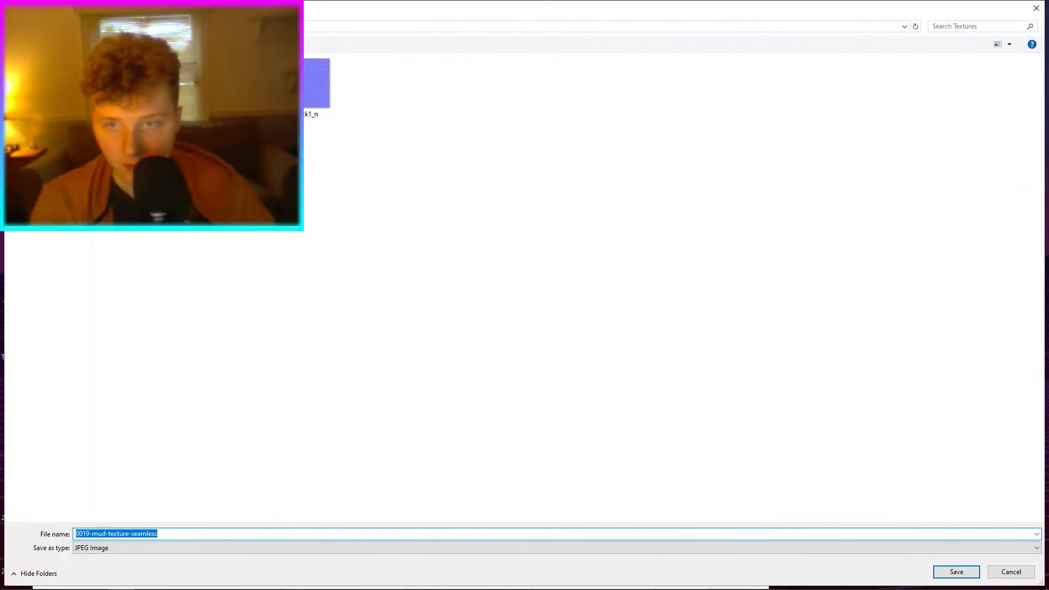
text(Mud1_n)
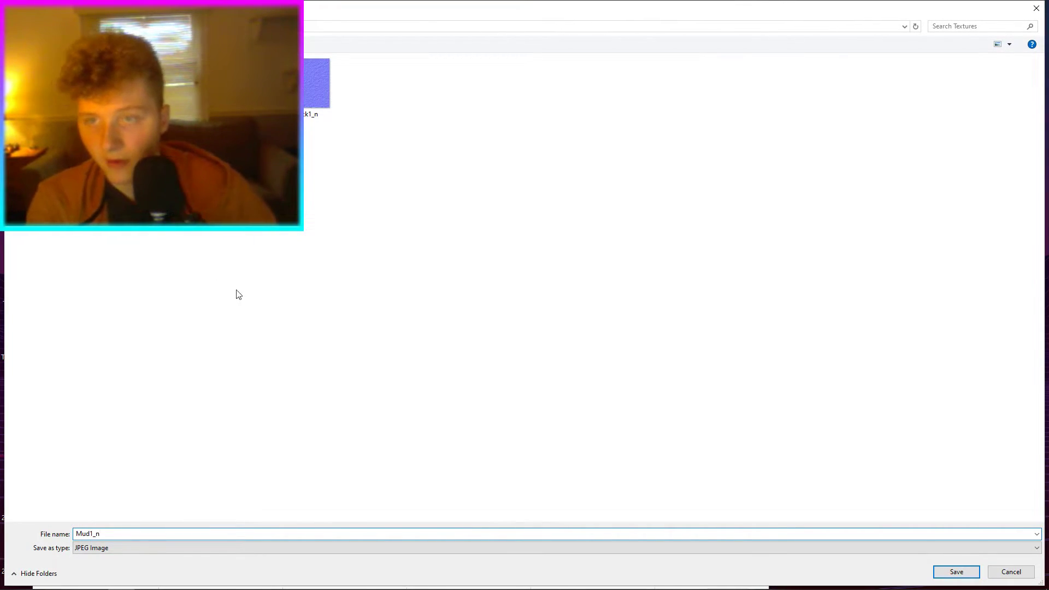
click(39, 75)
click(43, 99)
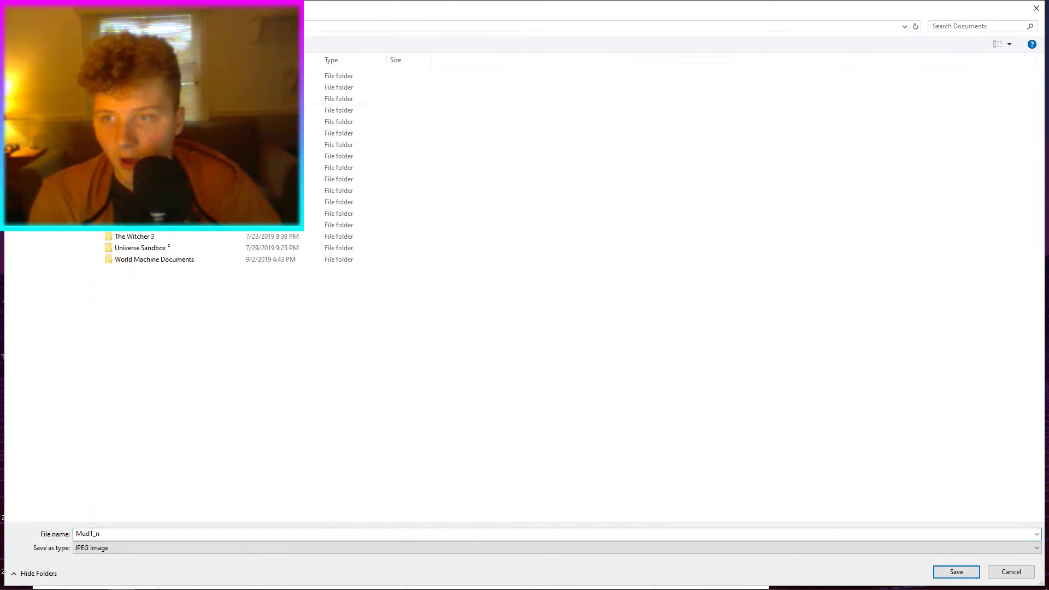
double_click(137, 99)
double_click(131, 156)
double_click(112, 532)
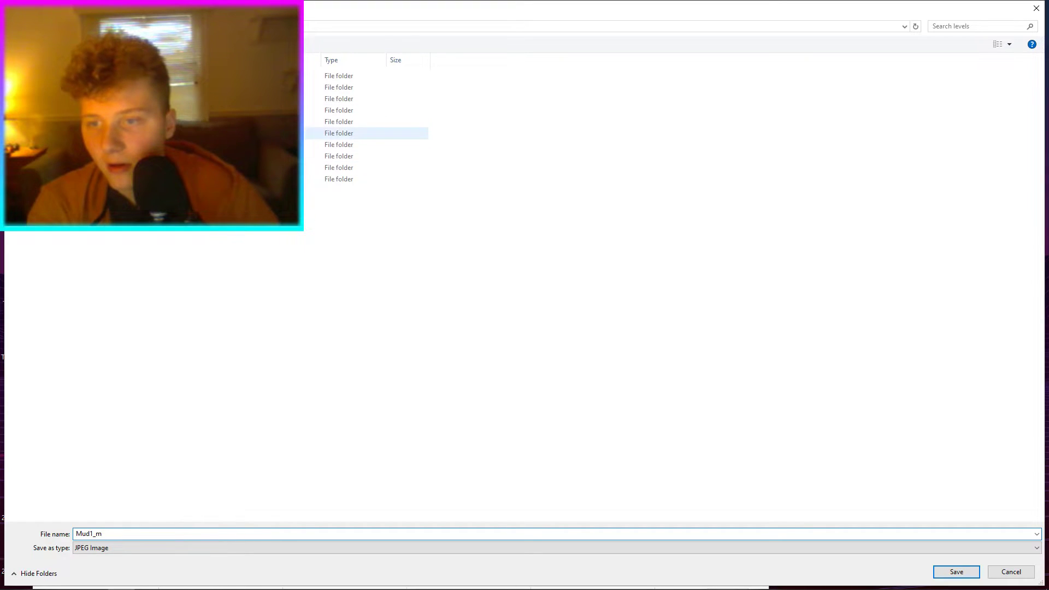
double_click(155, 87)
double_click(155, 76)
double_click(156, 87)
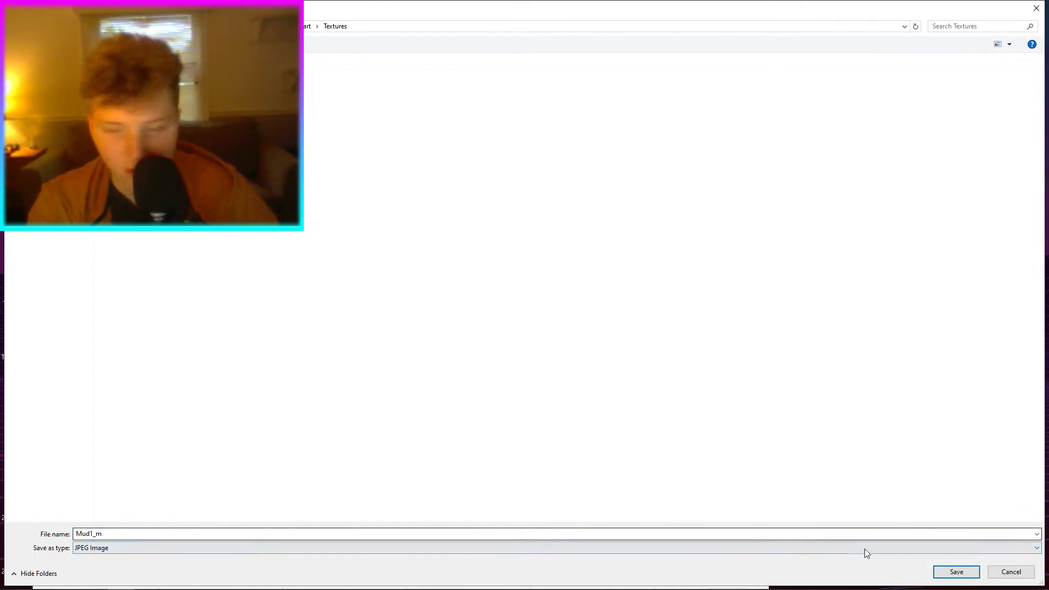
click(955, 572)
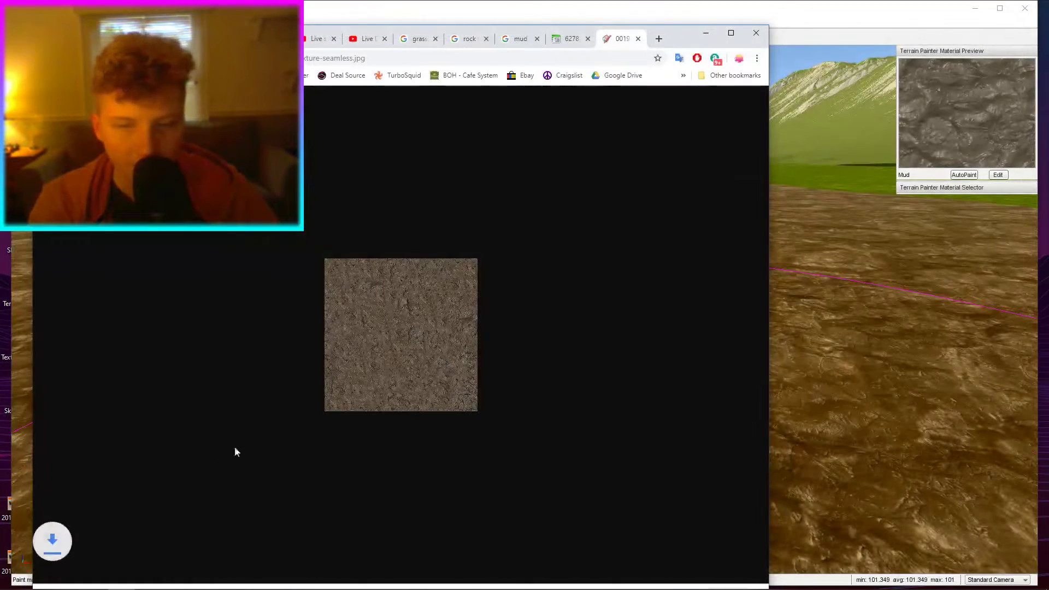
Resize Mud1_m.jpg to 256 × 256 pixels in paint.net and save it at JPEG quality 95.
click(74, 588)
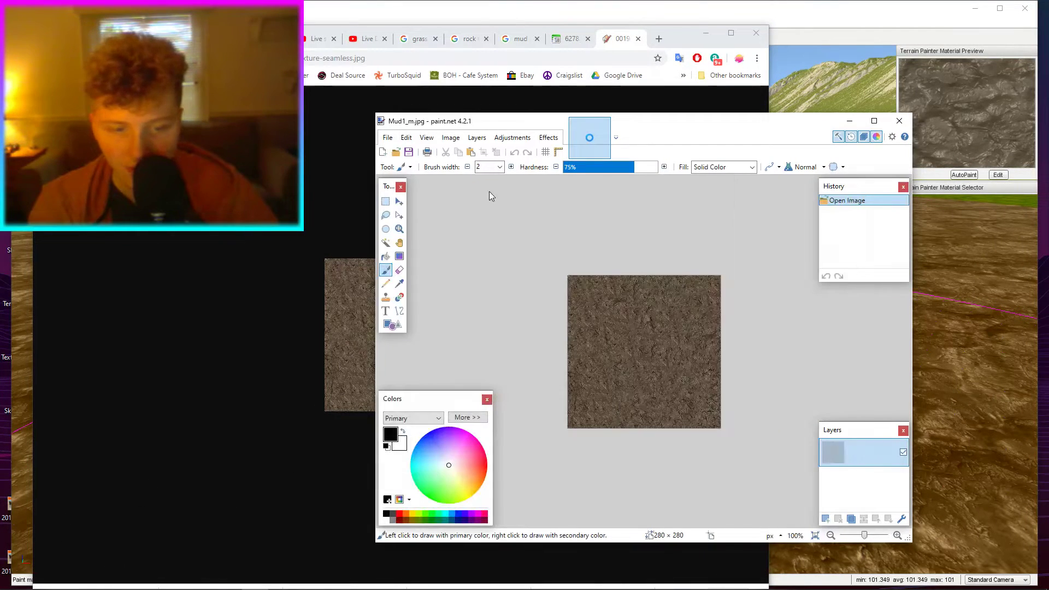
click(451, 138)
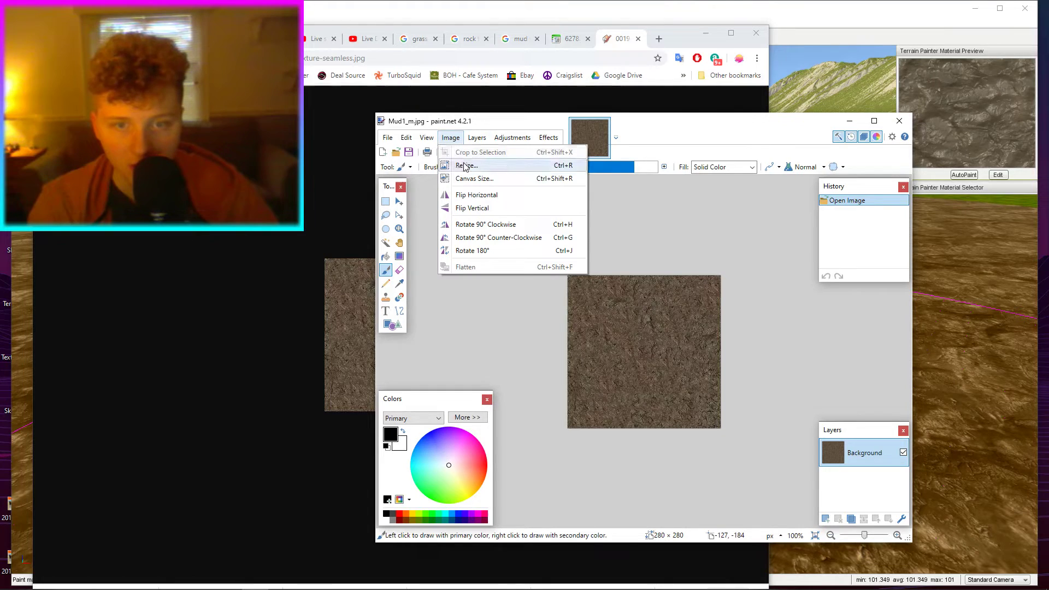
click(465, 166)
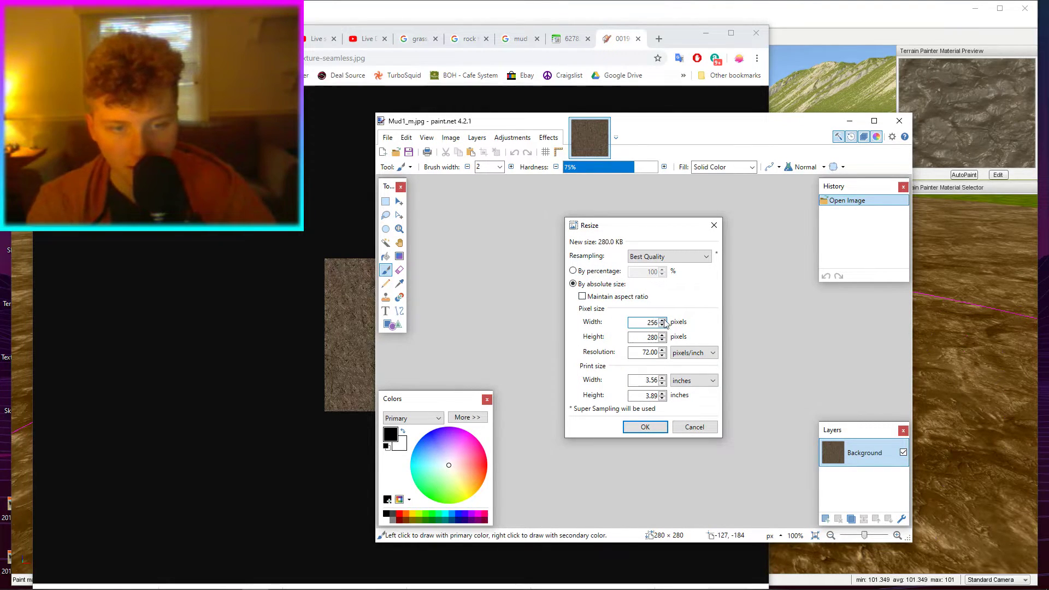
click(644, 428)
click(409, 151)
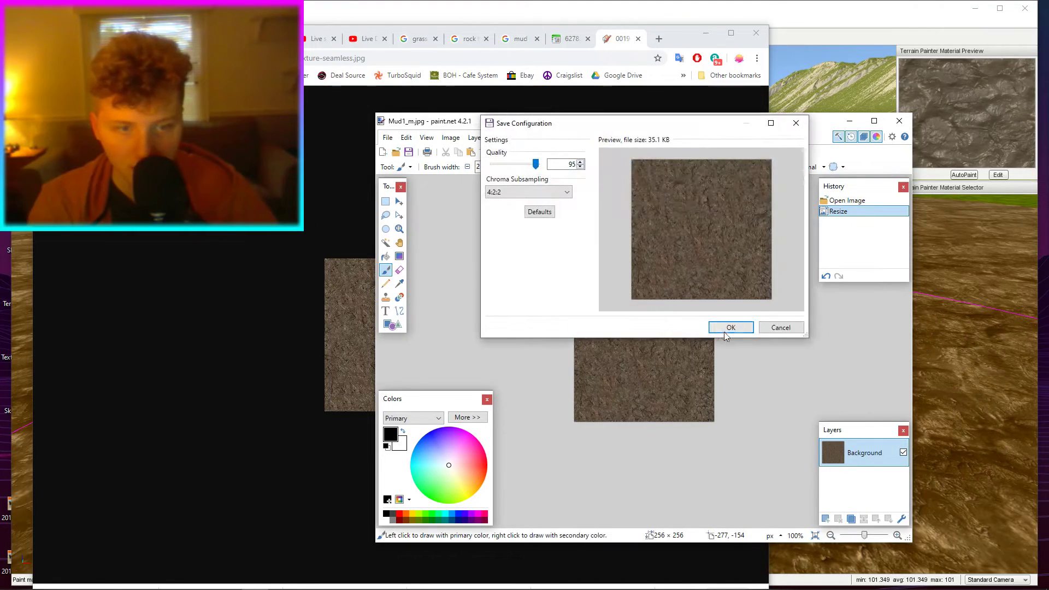
click(728, 328)
drag(855, 126, 854, 128)
click(854, 127)
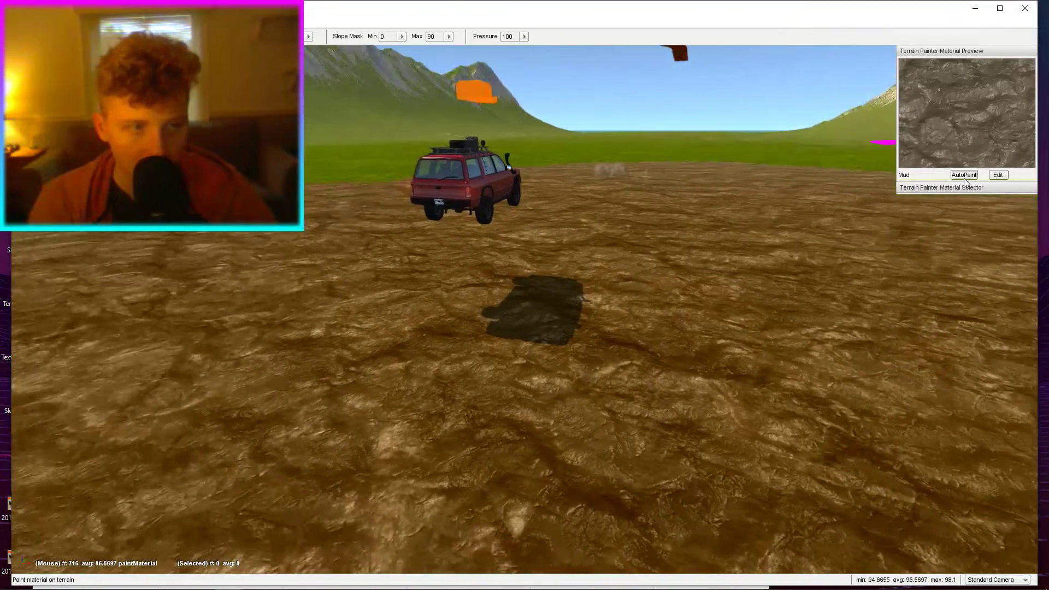
Assign Mud1_m as the Mud material's Macro texture in the terrain painter and check the mud patch from a distance.
click(996, 176)
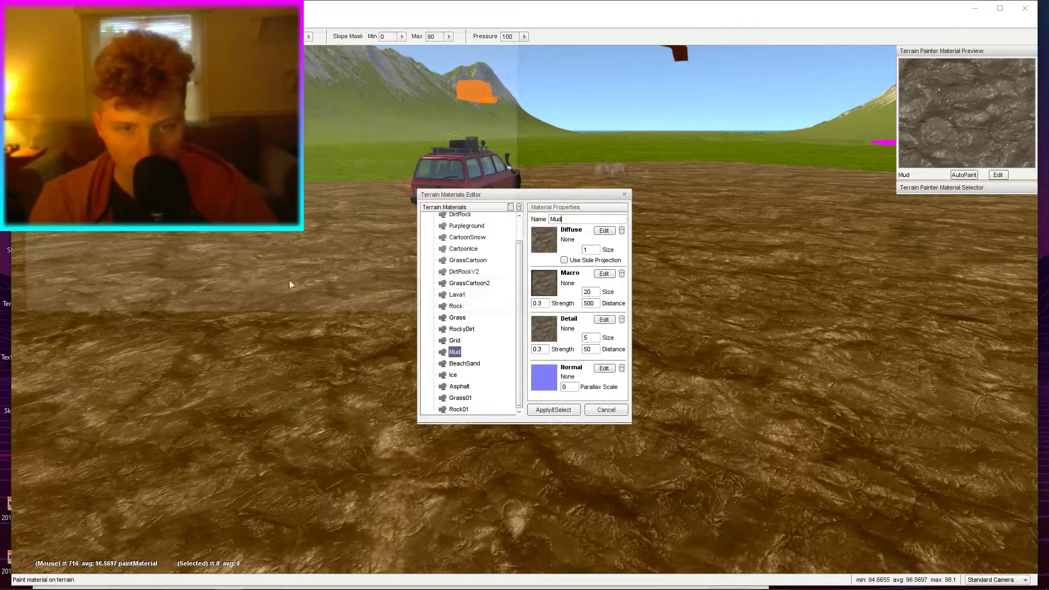
click(440, 304)
click(551, 410)
right_drag(552, 410, 632, 309)
key(s)
key(w)
key(s)
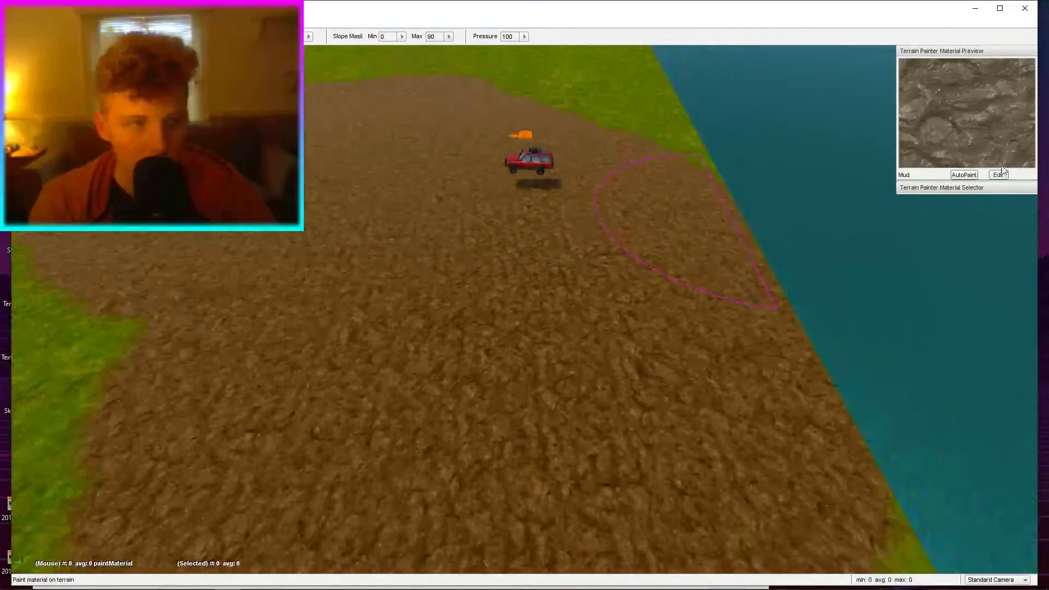
Set the Mud material's Macro size to 100 and inspect the mud from above and near the vehicle.
click(1002, 172)
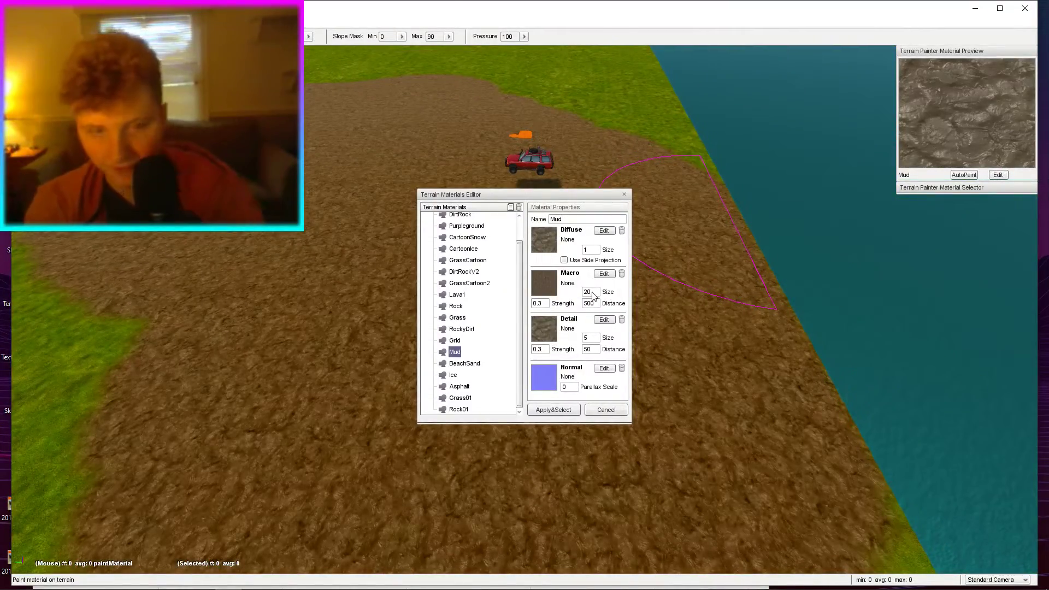
click(569, 410)
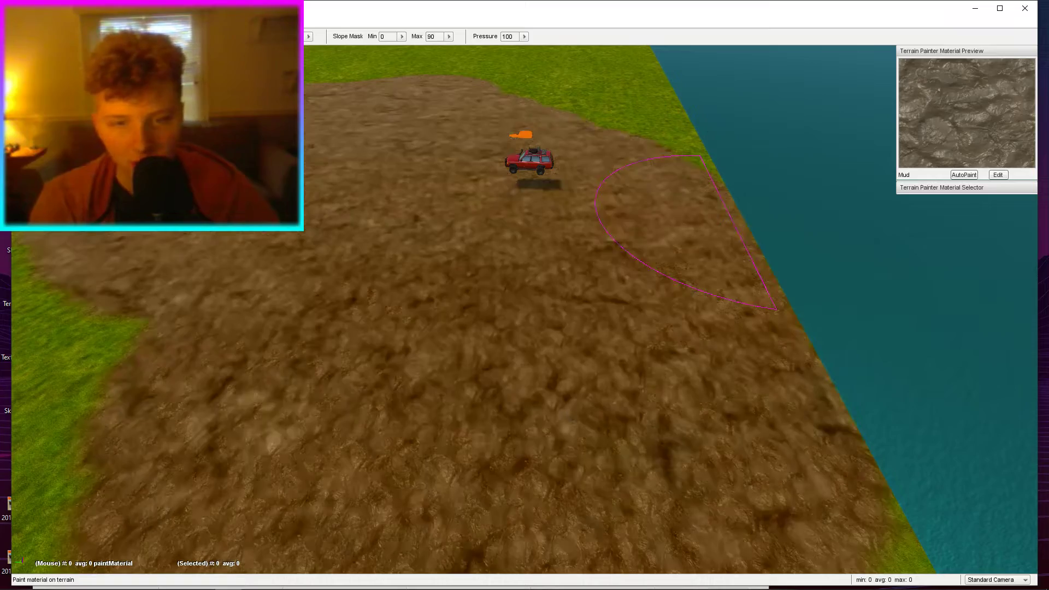
key(s)
key(w)
right_drag(569, 410, 760, 218)
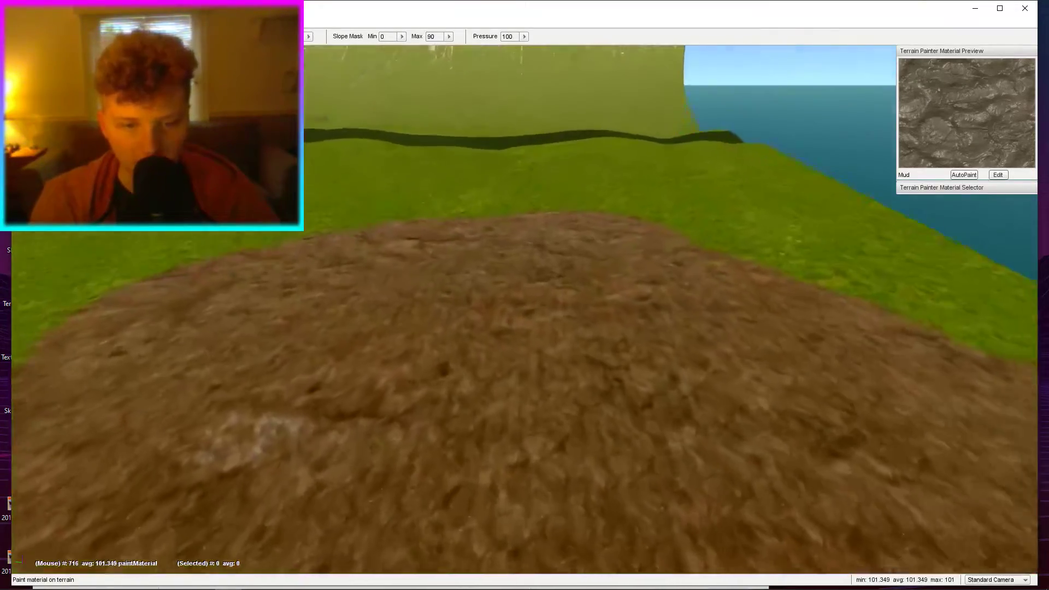
key(shift+c)
key(s)
key(w)
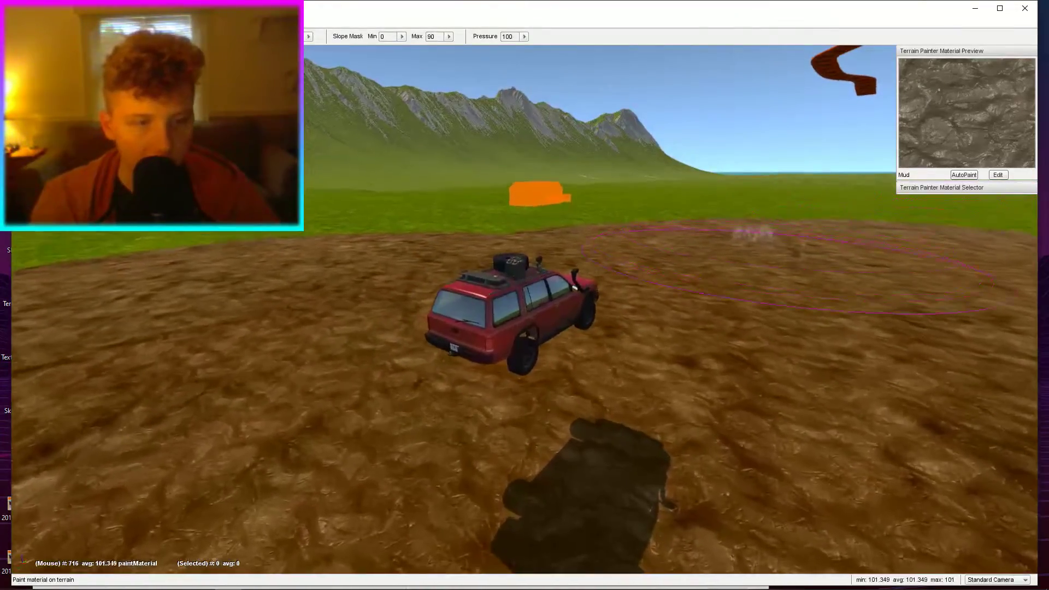
right_drag(942, 194, 950, 167)
key(s)
Try Mud1_m as the Mud material's Detail texture and check the mud patch from a distance.
click(999, 175)
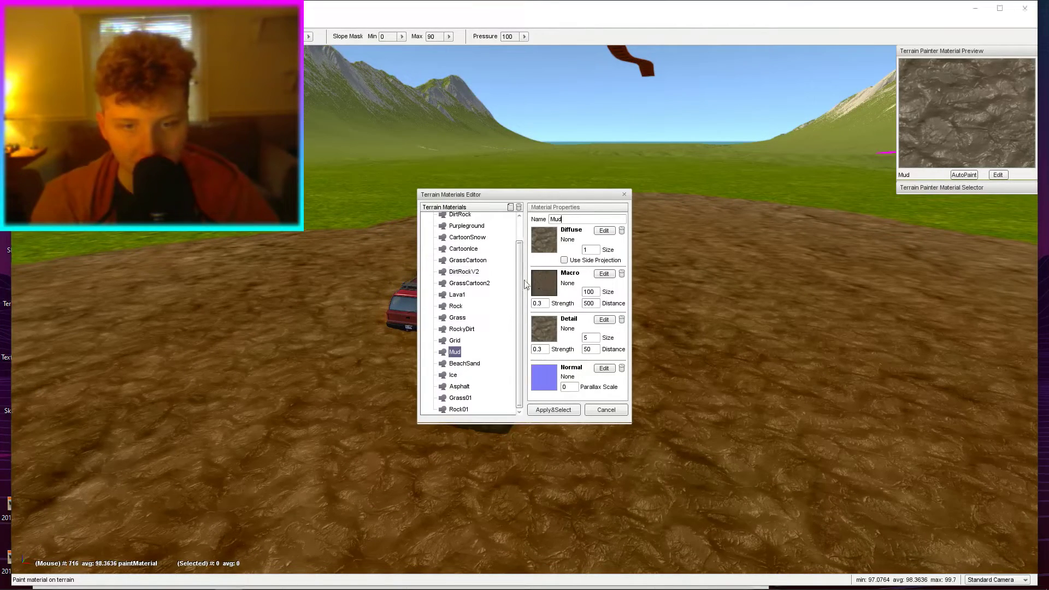
click(537, 284)
click(495, 304)
click(535, 322)
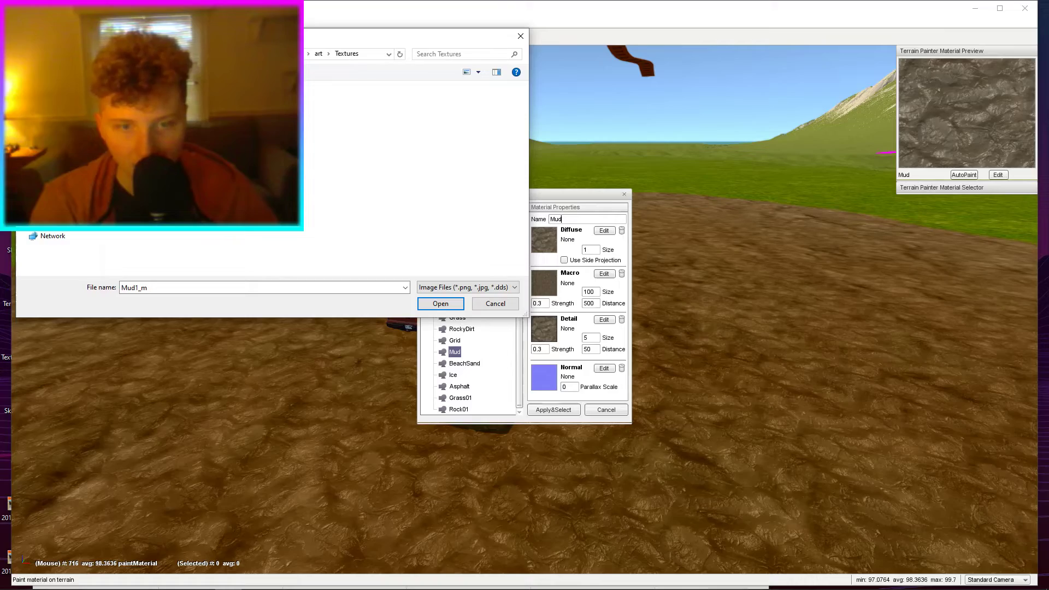
click(430, 299)
click(542, 412)
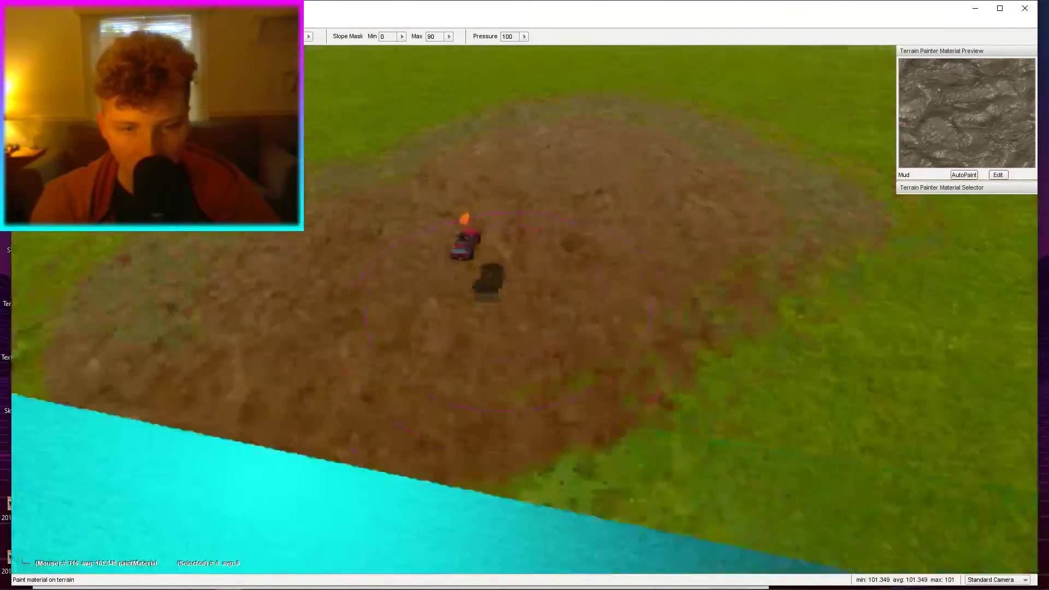
key(s)
key(w)
key(s)
Set the Mud material's Detail texture back to Mud1 and its Diffuse texture to Mud1_m, and view the mud up close.
click(997, 175)
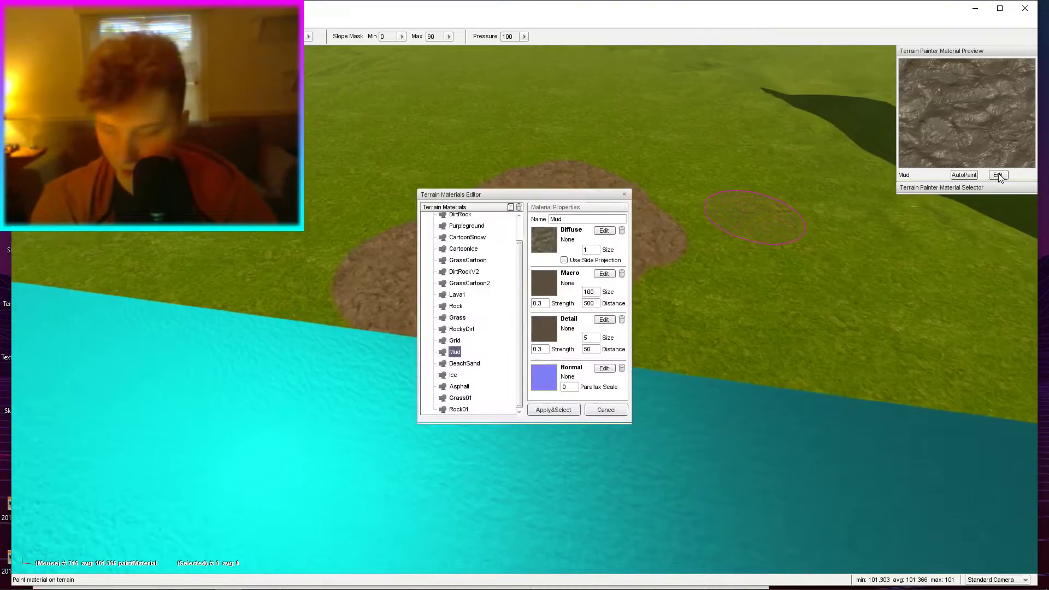
click(544, 327)
double_click(262, 109)
click(547, 240)
key(Return)
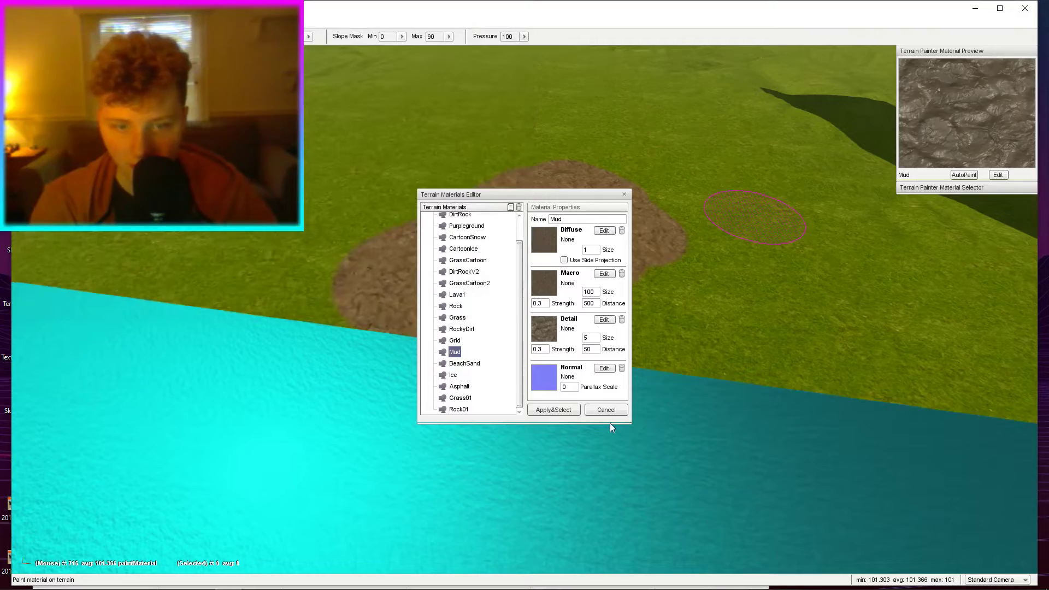
click(567, 412)
key(w)
mouse_move(566, 411)
right_down()
mouse_move(566, 388)
mouse_move(566, 411)
right_up()
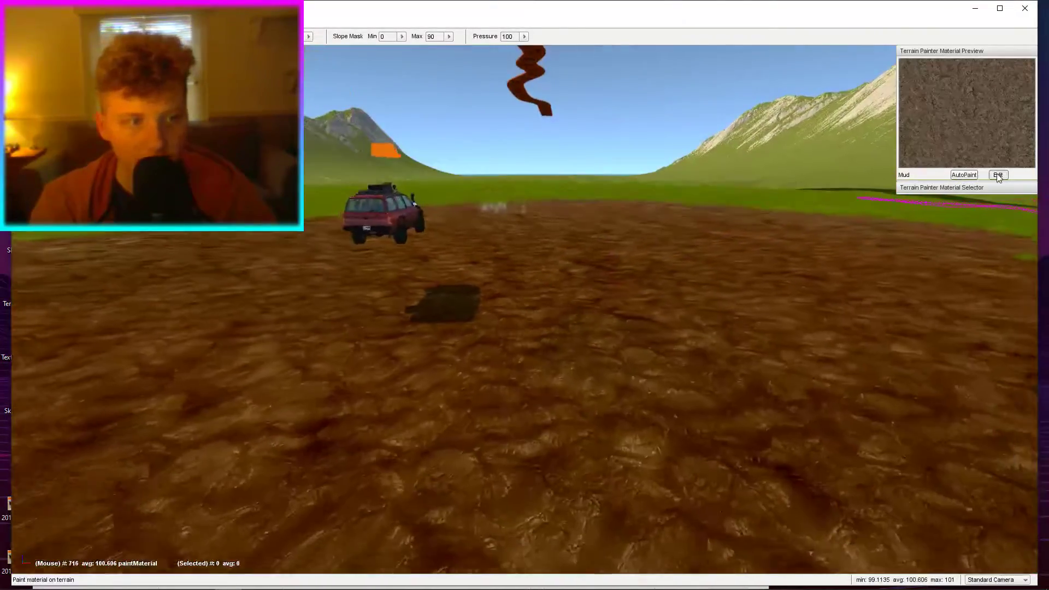
Set the Mud material's Detail texture to Mud1_m, apply it, and view the mud up close.
click(998, 174)
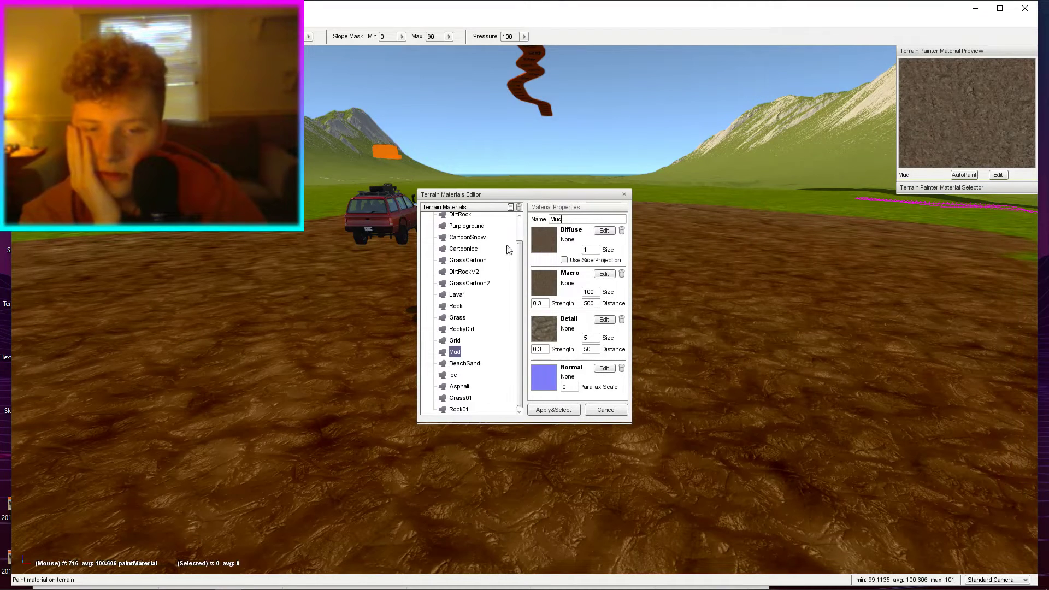
click(536, 285)
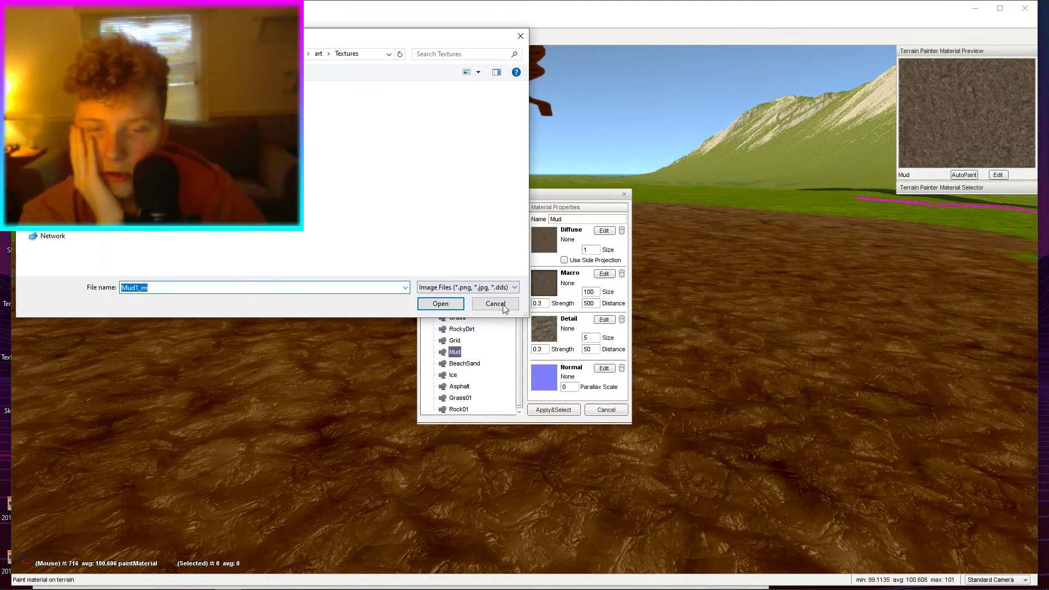
click(495, 304)
click(546, 328)
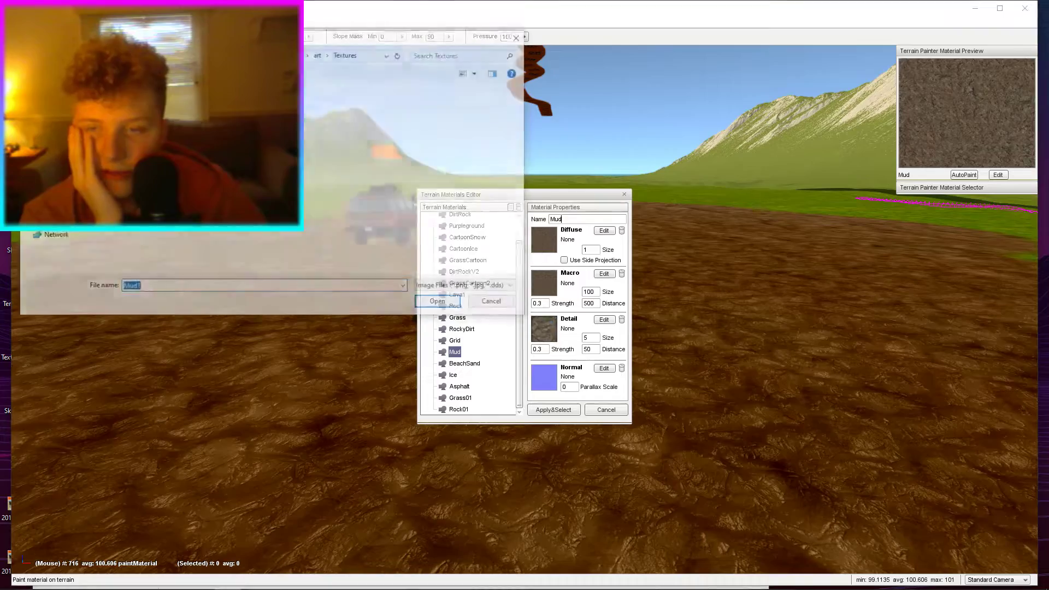
double_click(313, 209)
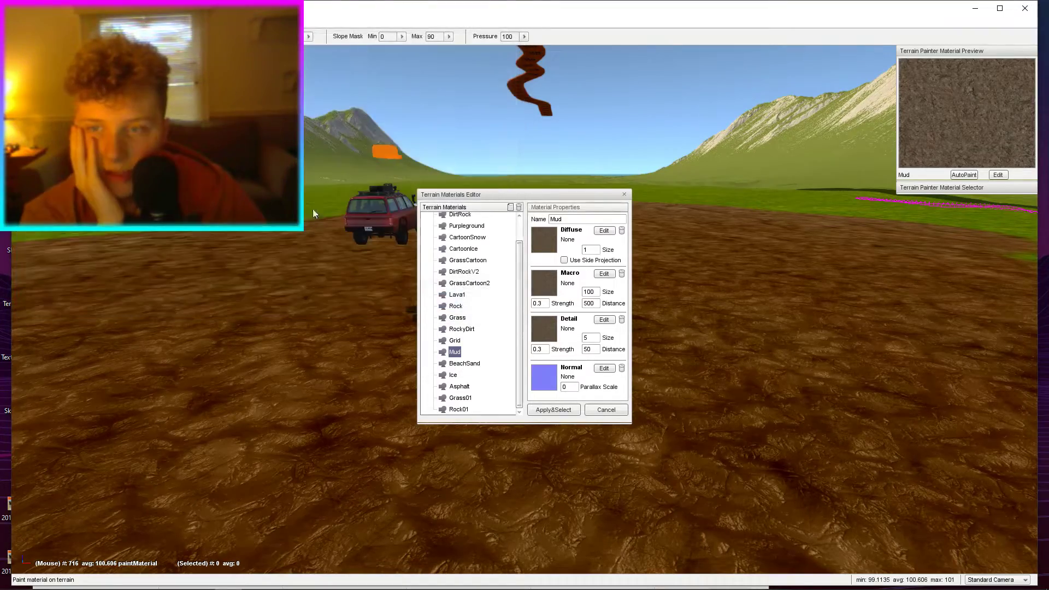
click(569, 413)
right_drag(585, 403, 608, 423)
key(s)
key(w)
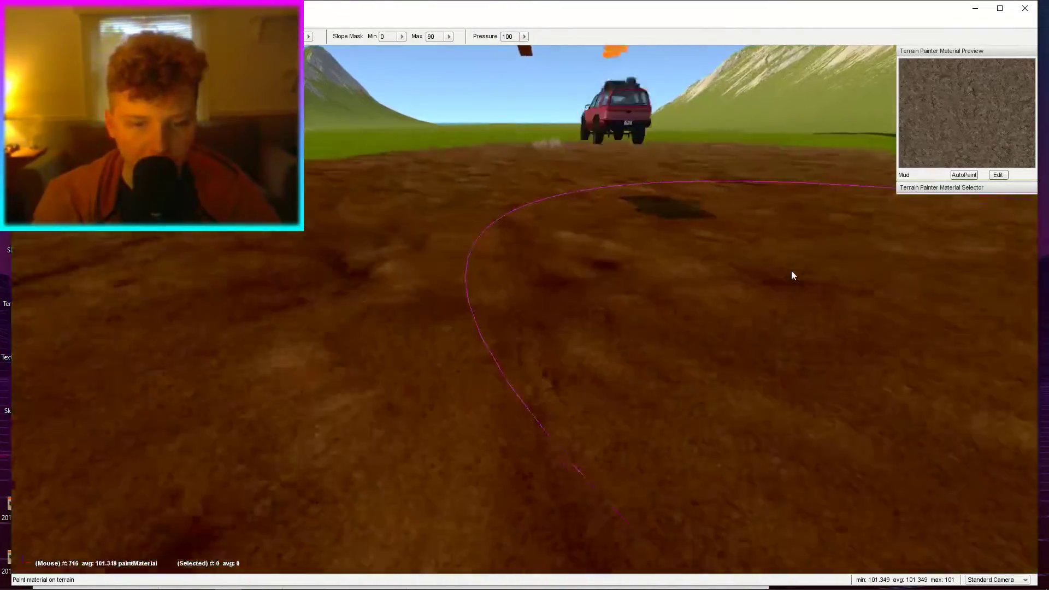
Set the Mud material's Macro texture to Mud1 and check the mud patch from a distance.
click(996, 176)
click(541, 281)
double_click(295, 205)
click(562, 413)
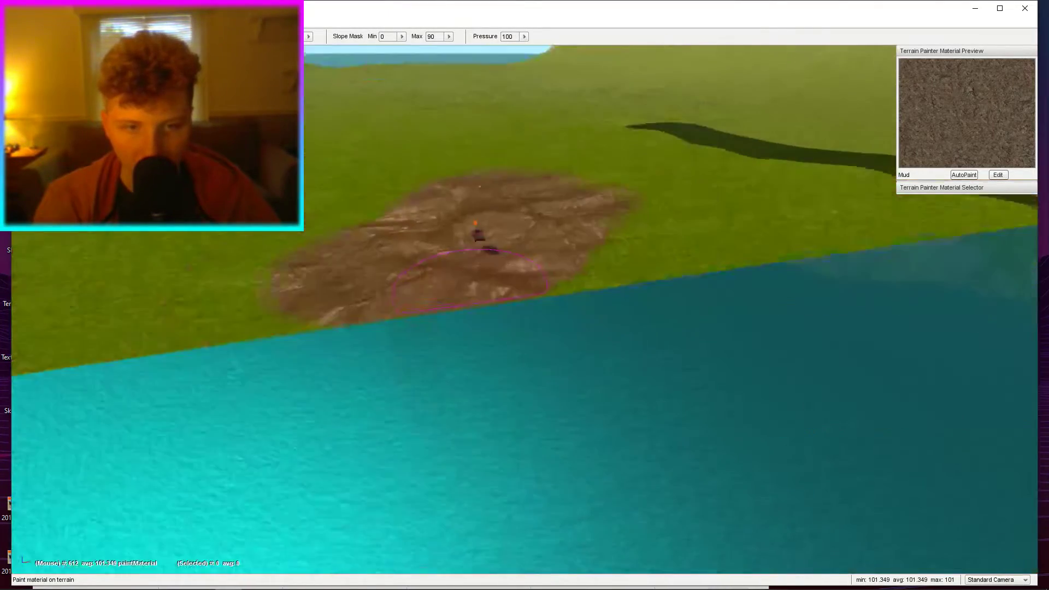
key(s)
right_drag(562, 414, 525, 412)
key(w)
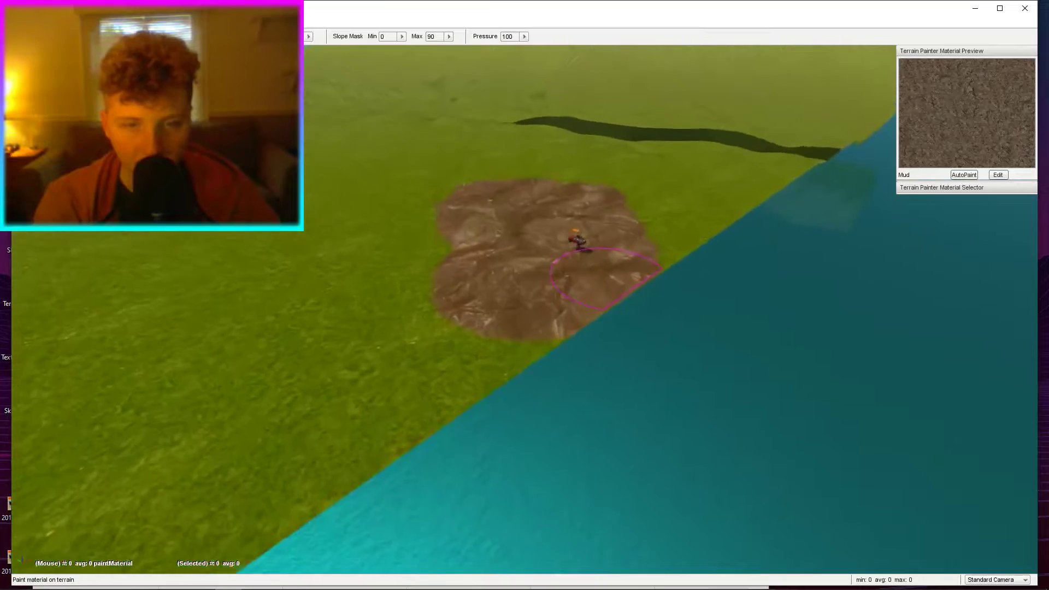
Try a smaller Macro size for the Mud material and view the mud patch from far above.
click(998, 175)
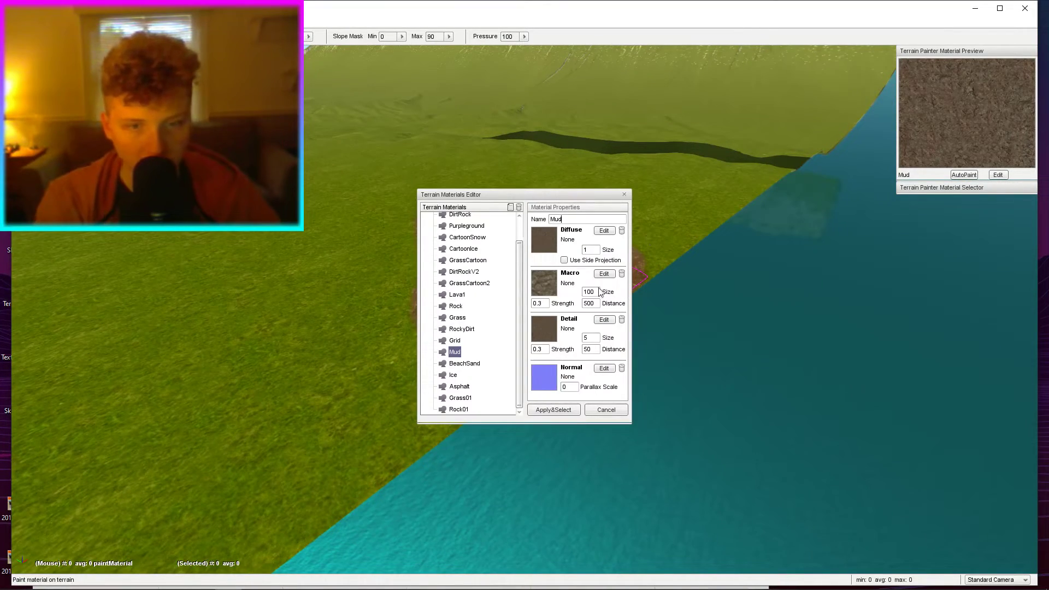
click(569, 409)
key(w)
mouse_move(570, 410)
right_down()
mouse_move(648, 386)
mouse_move(508, 361)
mouse_move(645, 389)
right_up()
key(s)
key(w)
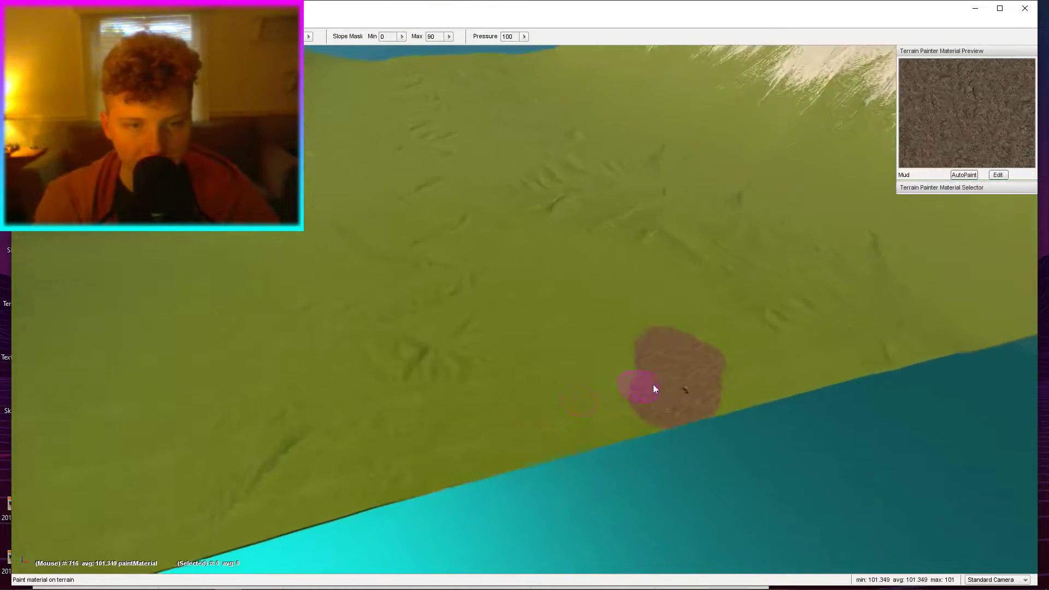
Try Macro sizes of 50 and 10 for the Mud material and compare the mud patch from above.
click(998, 175)
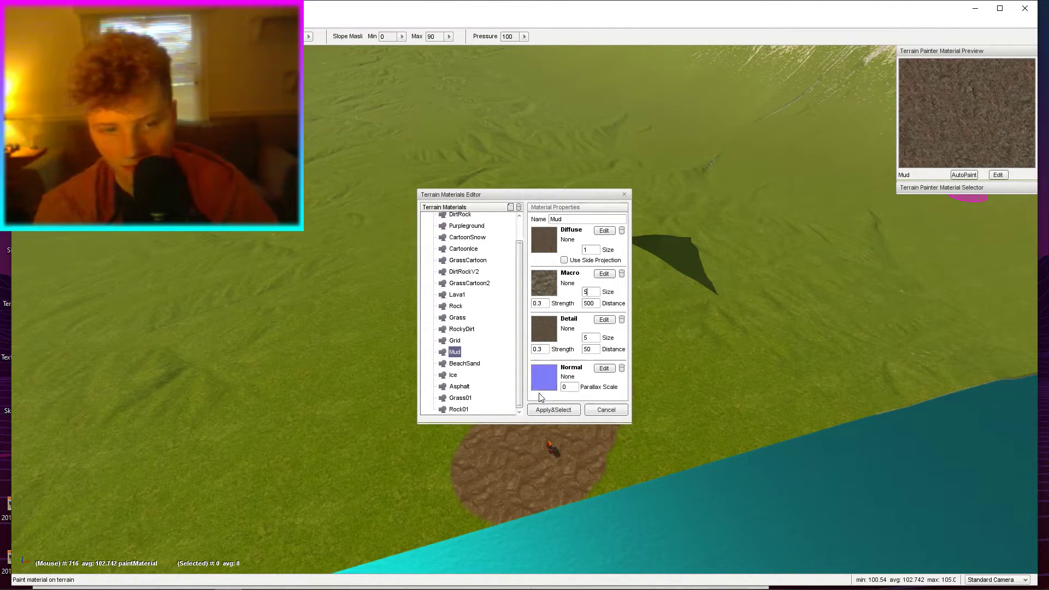
click(553, 410)
key(w)
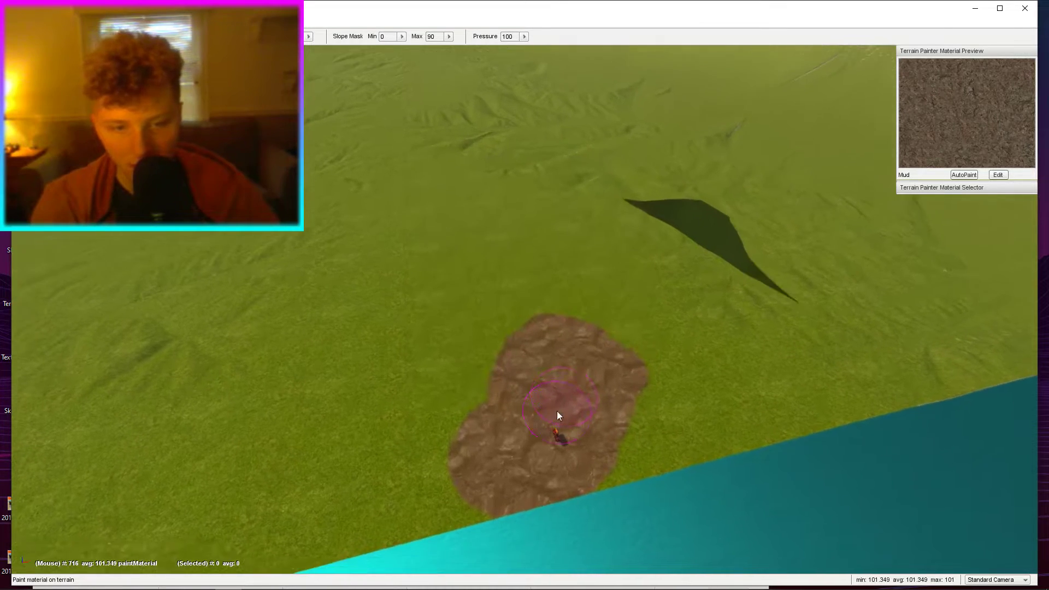
click(999, 175)
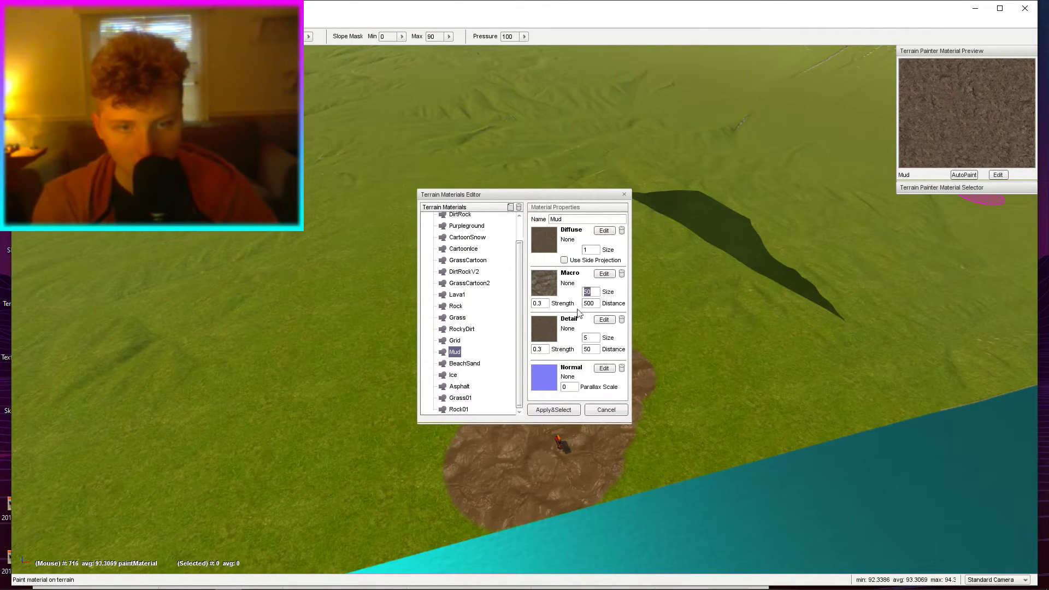
click(553, 410)
key(w)
Set the Mud material's Macro size to 30 and inspect the mud from above and around the vehicle.
click(999, 175)
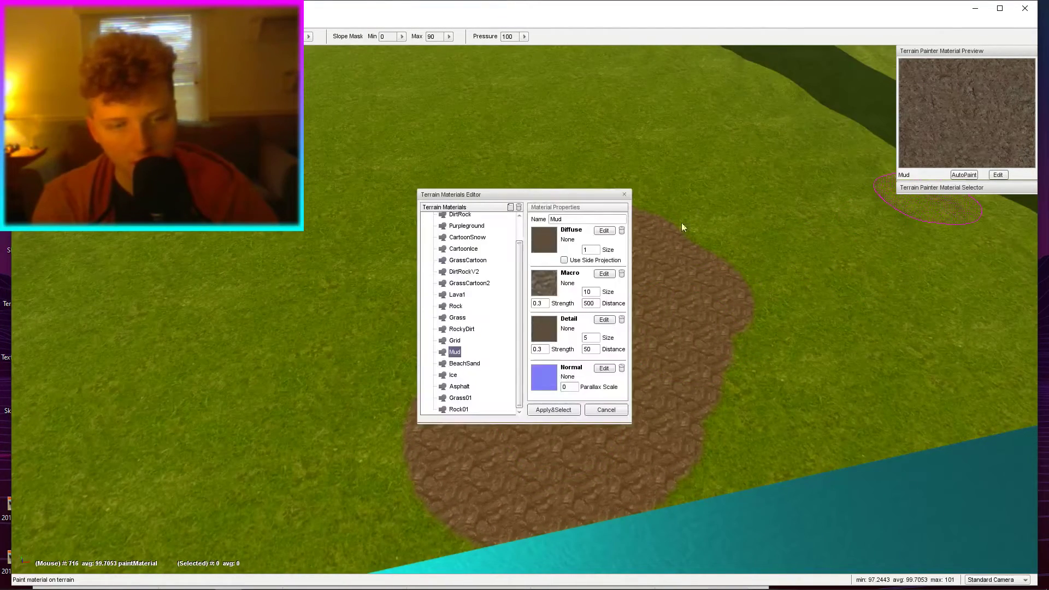
key(BackSpace)
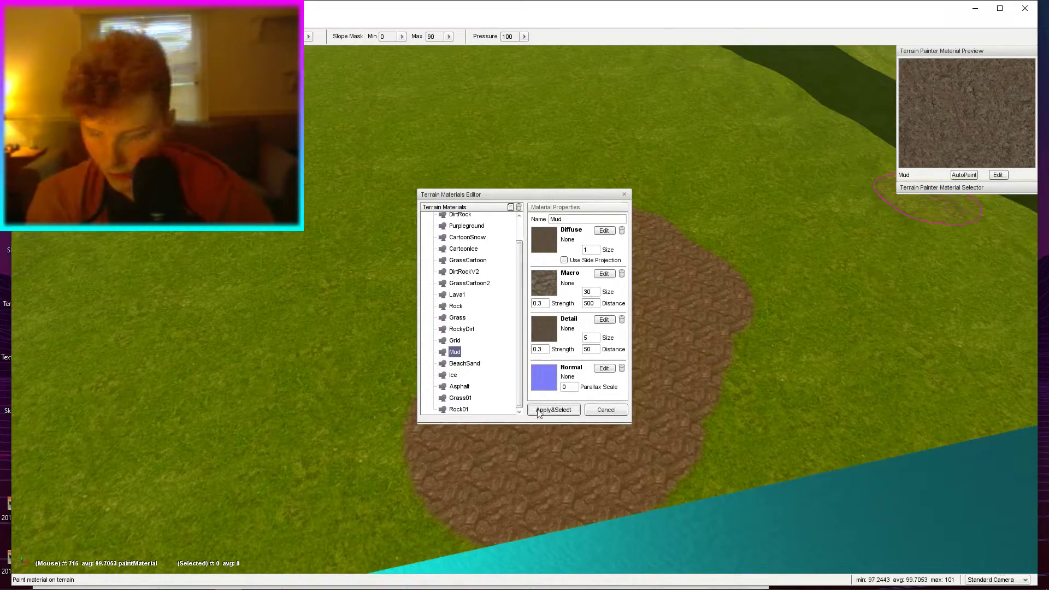
click(554, 410)
key(w)
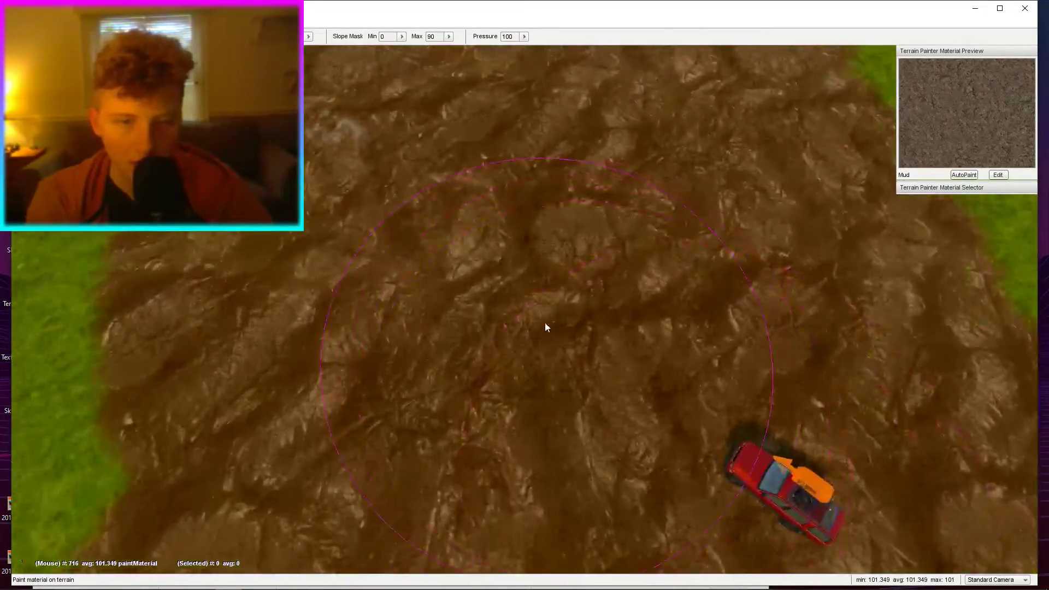
key(w)
key(s)
key(shift+c)
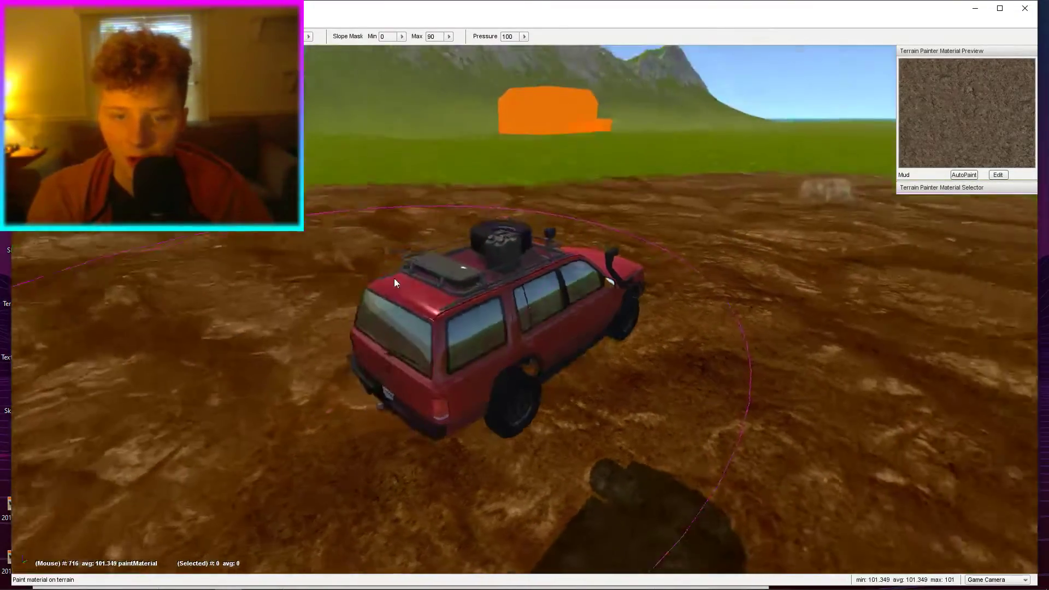
key(shift+c)
Expand the terrain painter's material selector and rename the Mud material as Mud1.
click(931, 188)
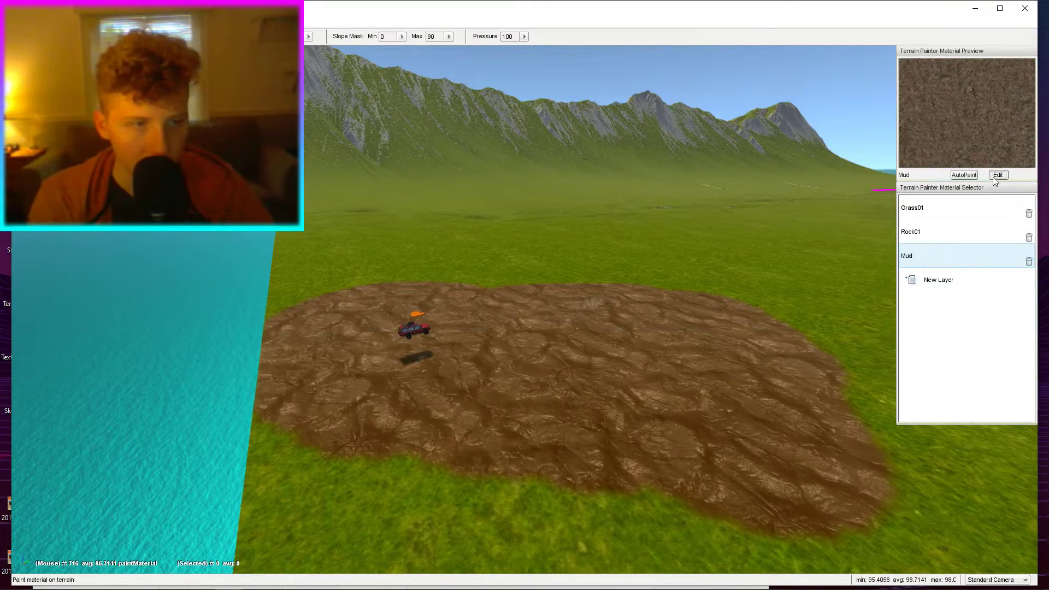
right_drag(717, 251, 693, 271)
key(w)
key(s)
key(a)
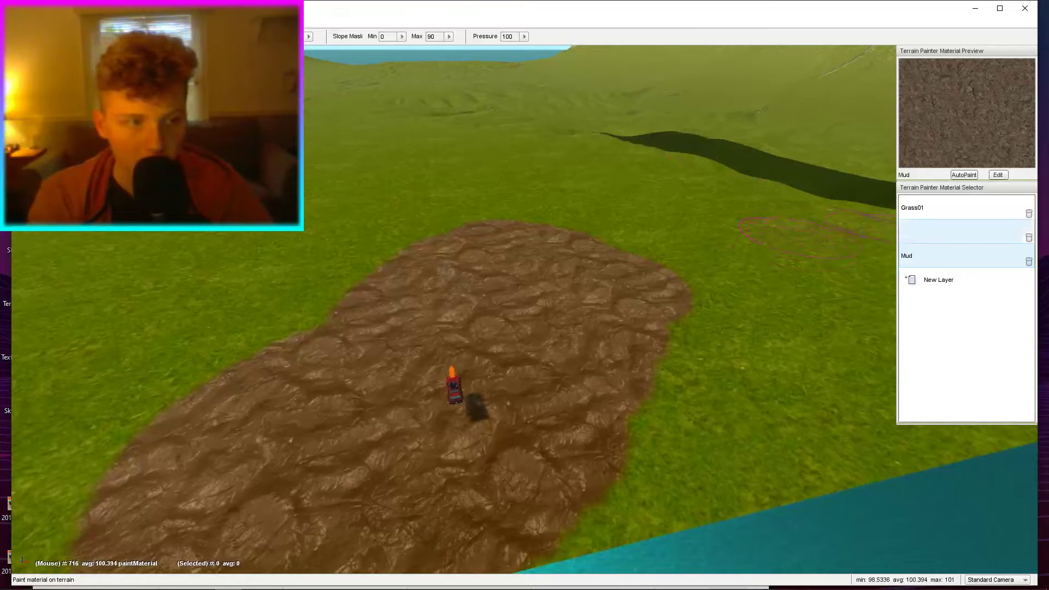
click(998, 175)
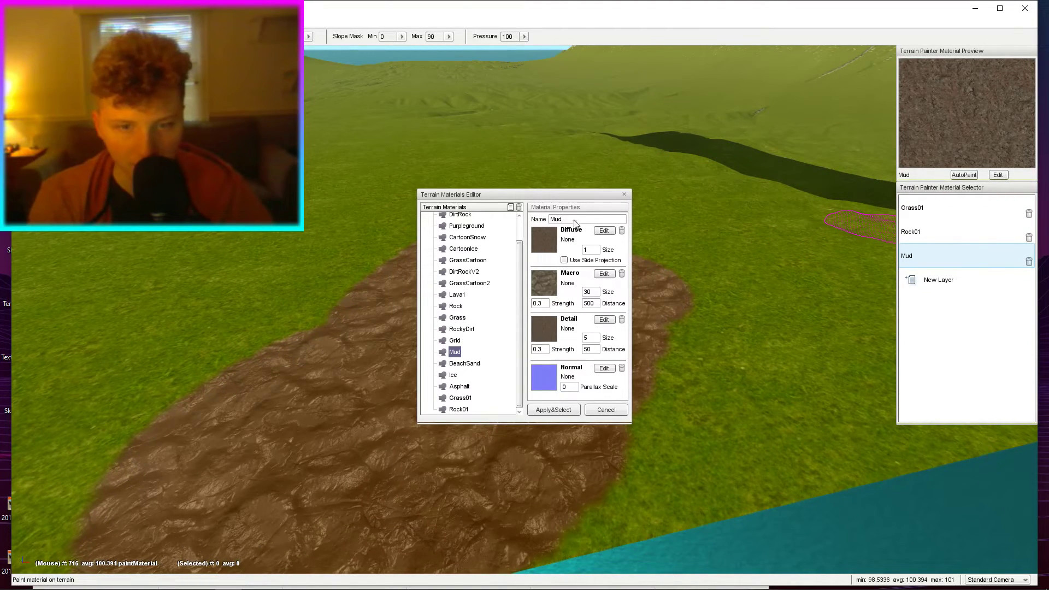
click(553, 410)
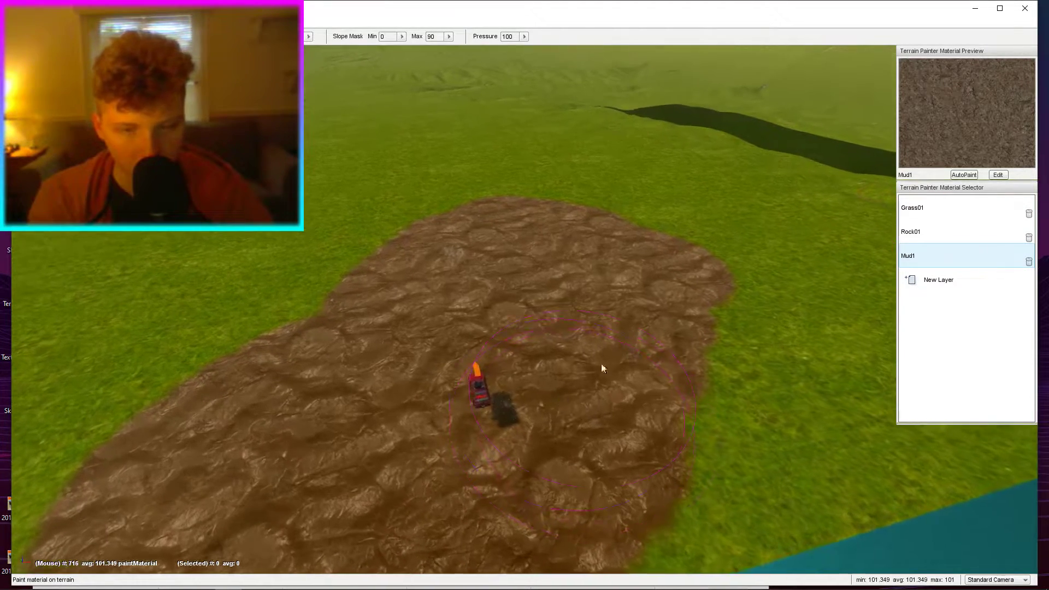
Rename the Mud1 terrain material as Mud01 and apply the change.
right_drag(742, 252, 819, 262)
click(997, 175)
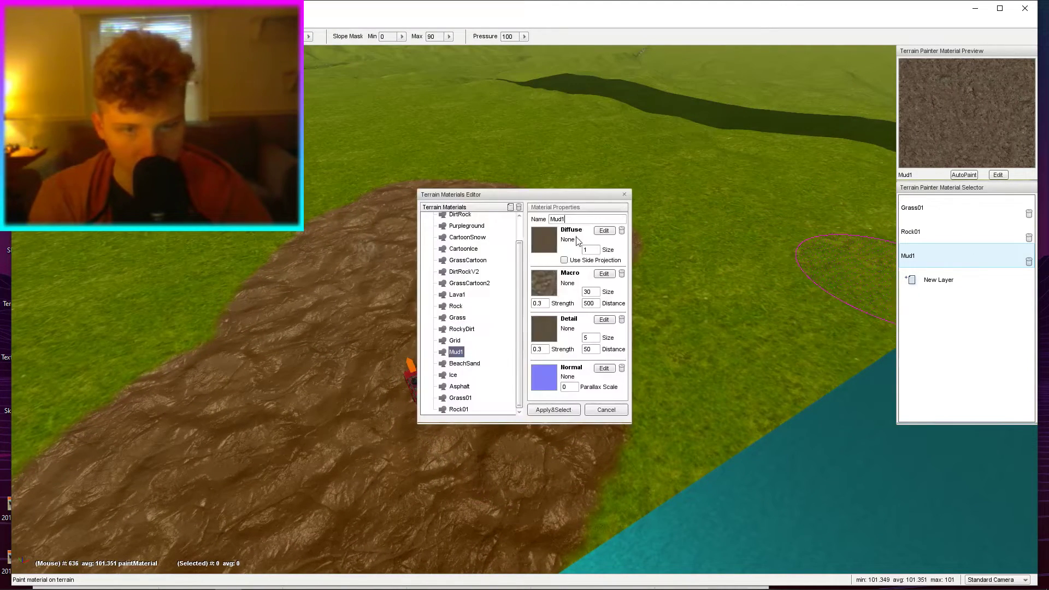
click(574, 221)
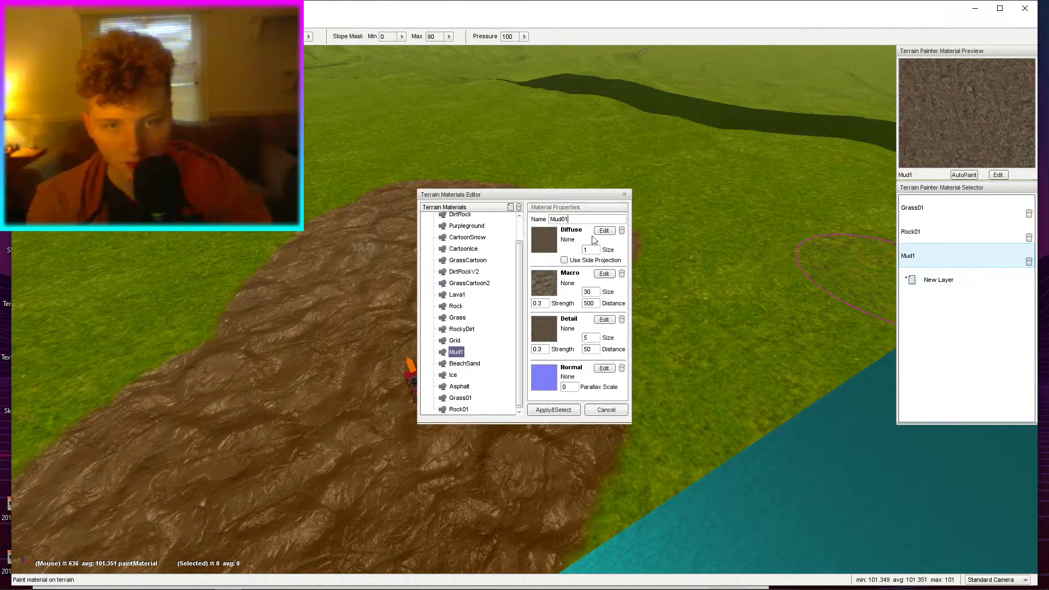
click(558, 414)
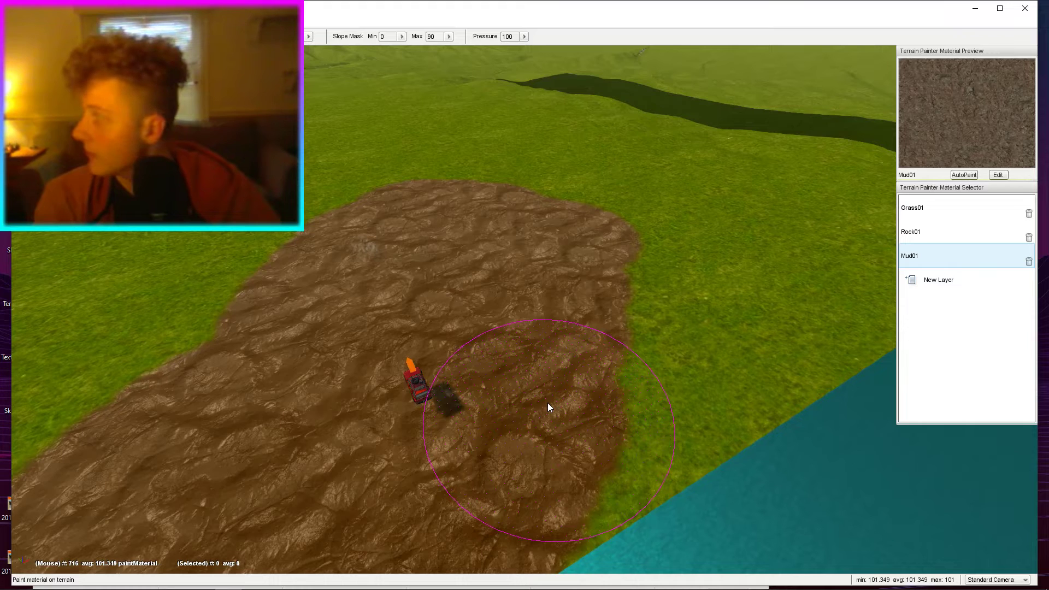
Switch to the Chrome window and search the web for weather in the mud texture's tab.
click(121, 580)
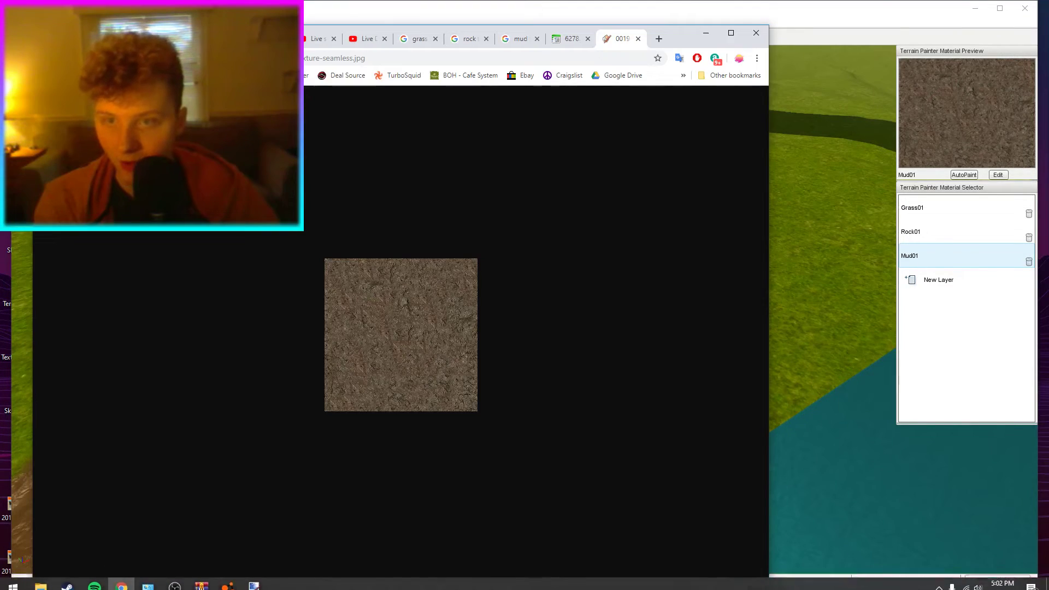
click(341, 58)
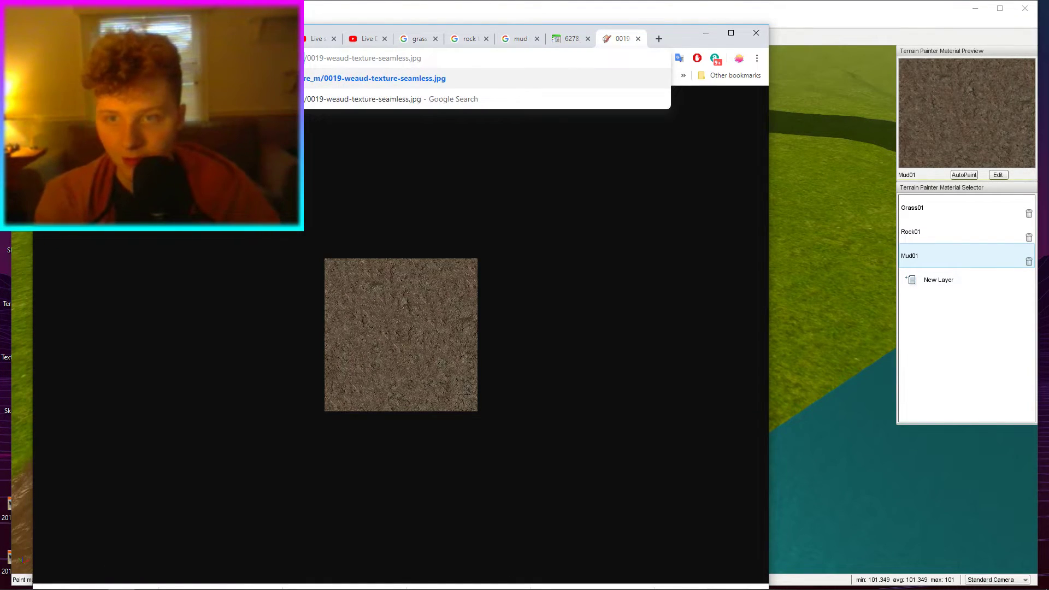
key(ctrl+a)
text(sand)
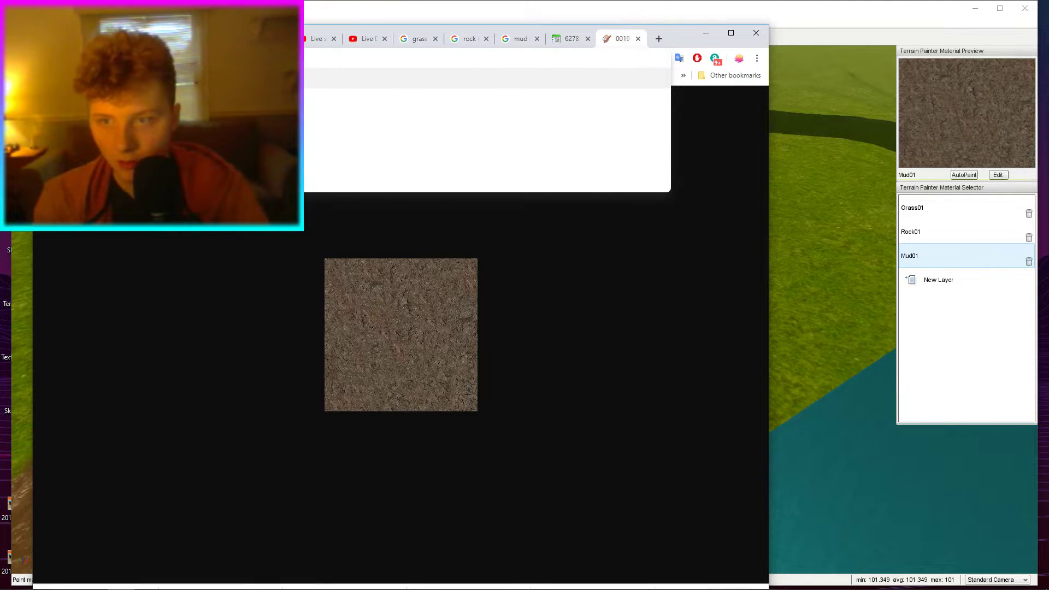
text(weather)
key(Return)
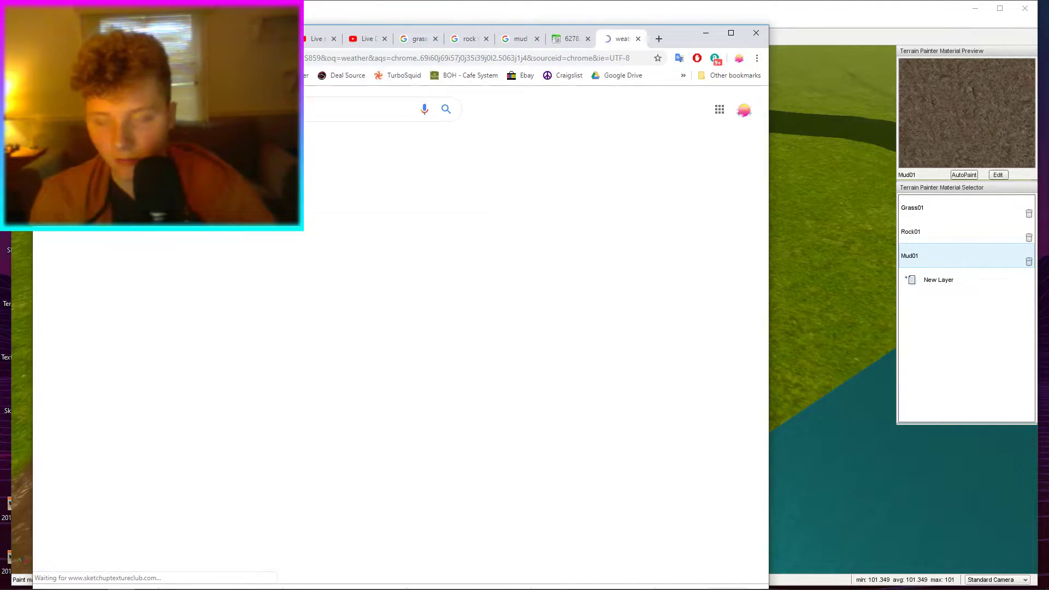
Read the local weather forecast, close the results tab and return to the terrain editor.
scroll(171, 368, down, 3)
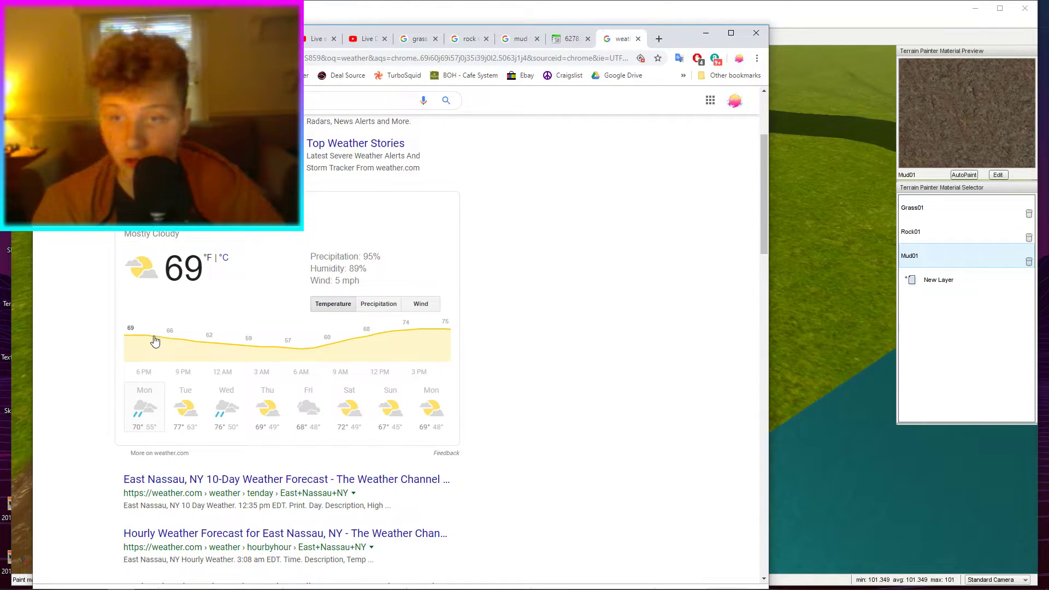
scroll(153, 340, up, 3)
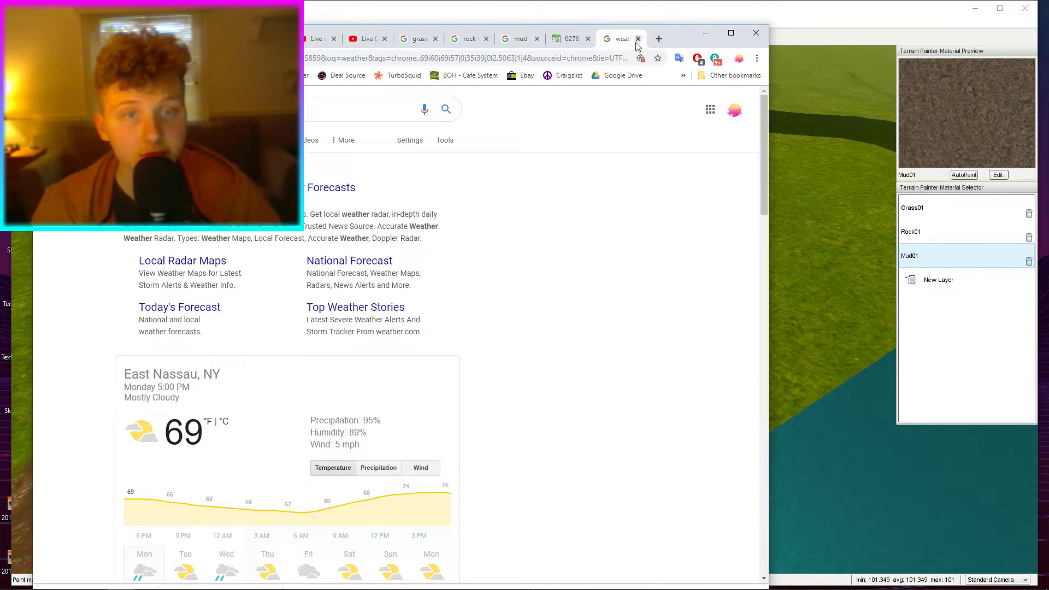
click(638, 39)
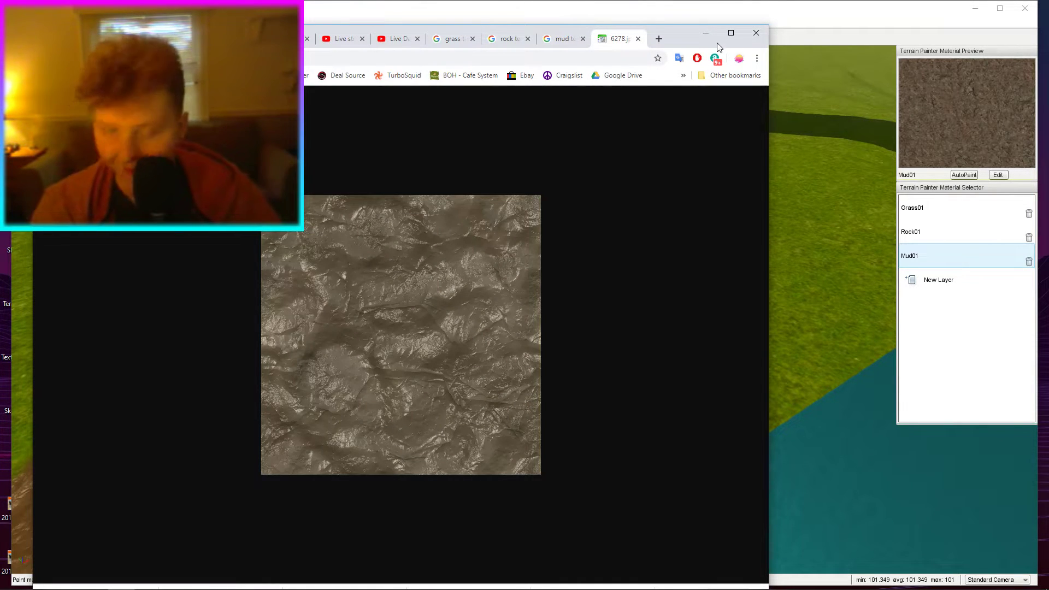
click(717, 36)
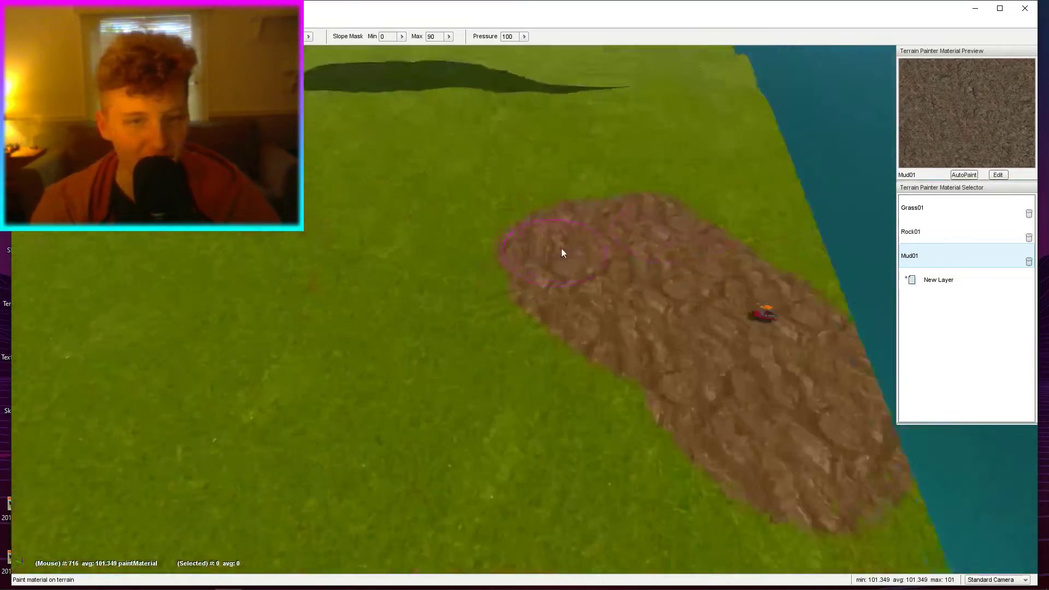
Select the Grass01 material and paint it over the mud patch beside the water.
right_drag(561, 249, 612, 339)
right_drag(663, 503, 469, 306)
click(954, 228)
click(951, 209)
mouse_move(653, 257)
mouse_down()
mouse_move(558, 269)
mouse_move(483, 296)
mouse_up()
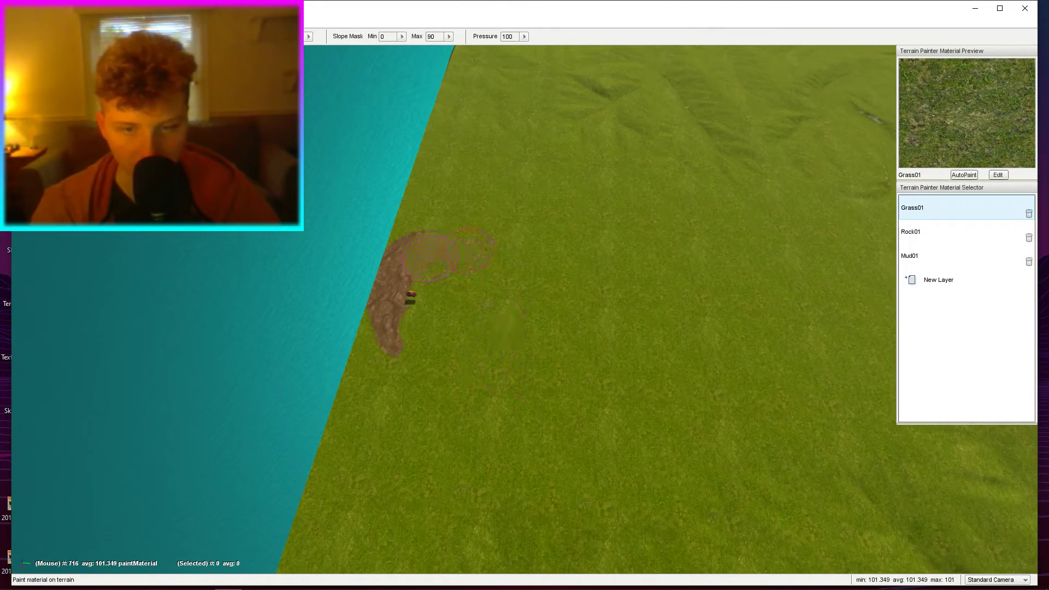
key(w)
right_drag(399, 289, 492, 188)
key(s)
key(w)
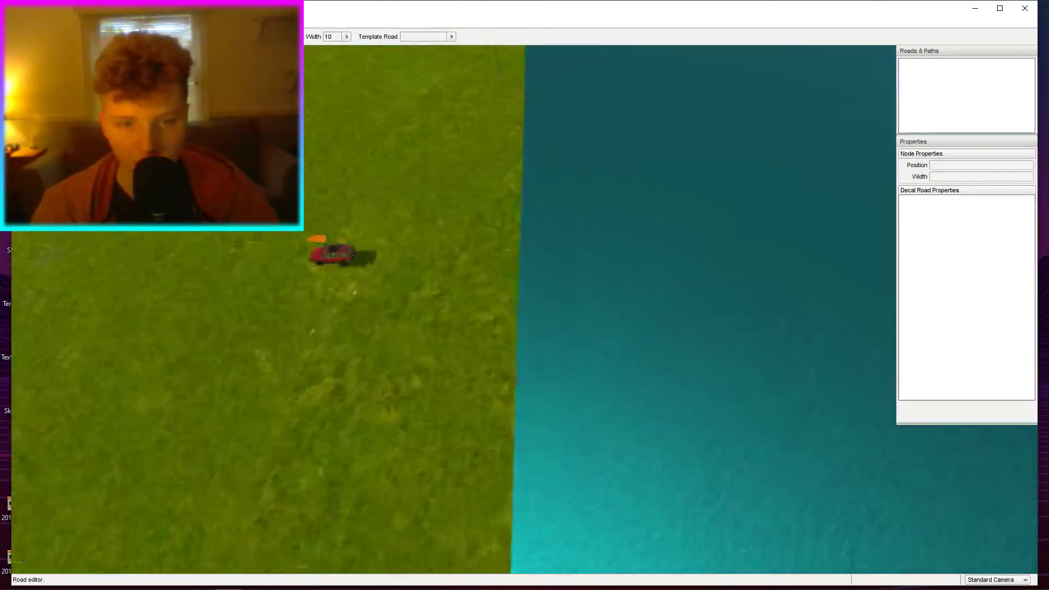
Place a first decal road node on the grass beside the vehicle and delete that road.
right_drag(513, 284, 449, 296)
click(449, 296)
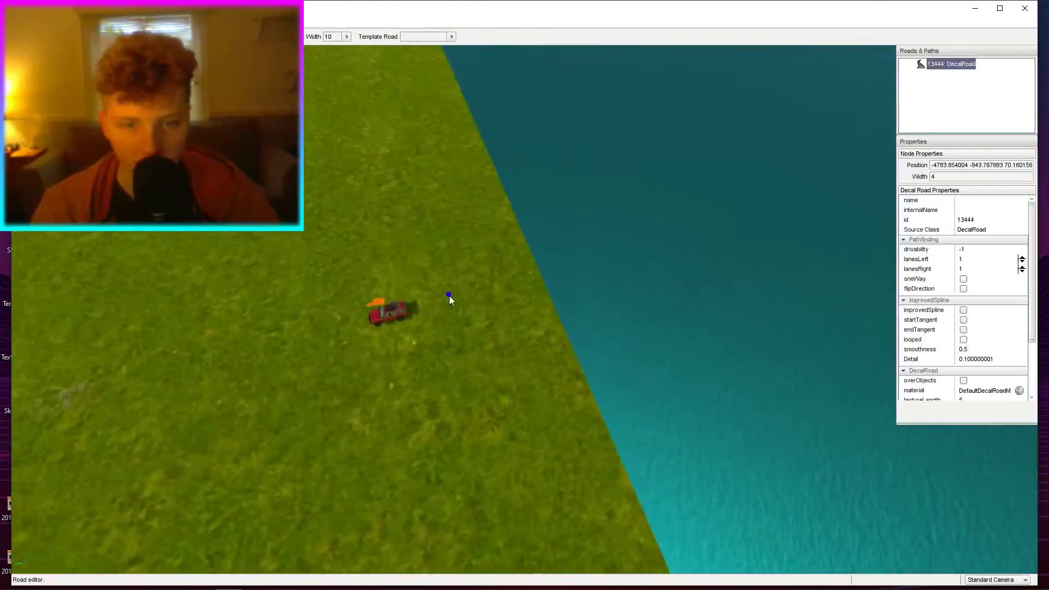
key(Delete)
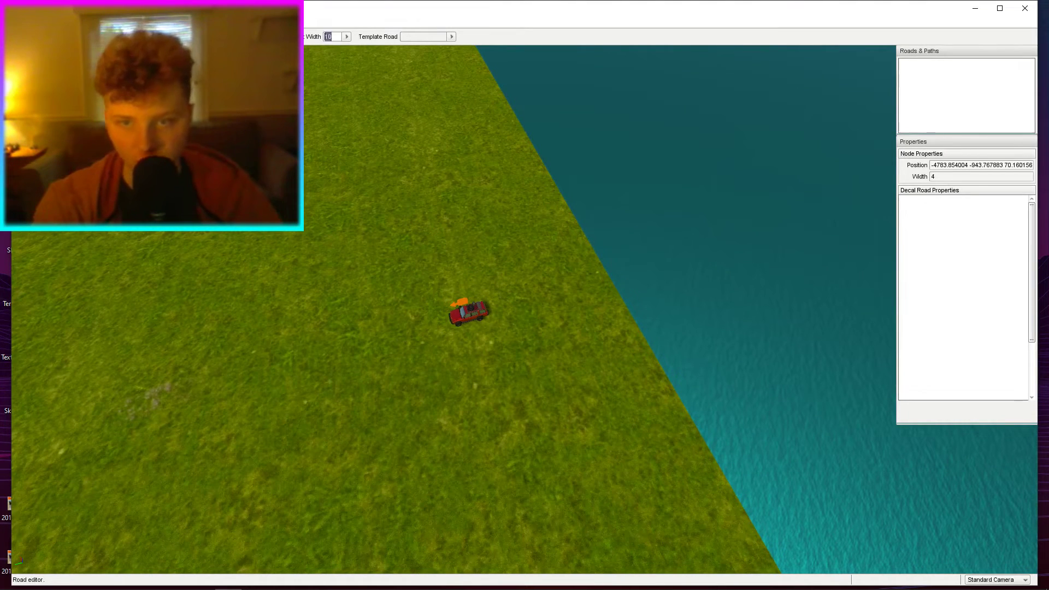
Try a decal road with a default width of 10 beside the vehicle and delete it.
text(1)
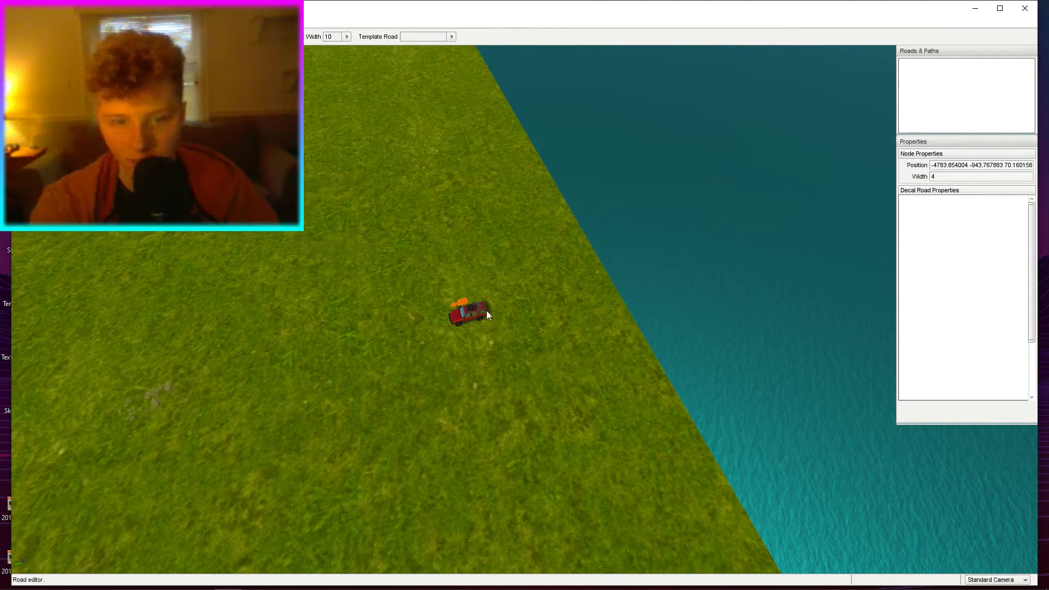
click(490, 311)
key(a)
key(Delete)
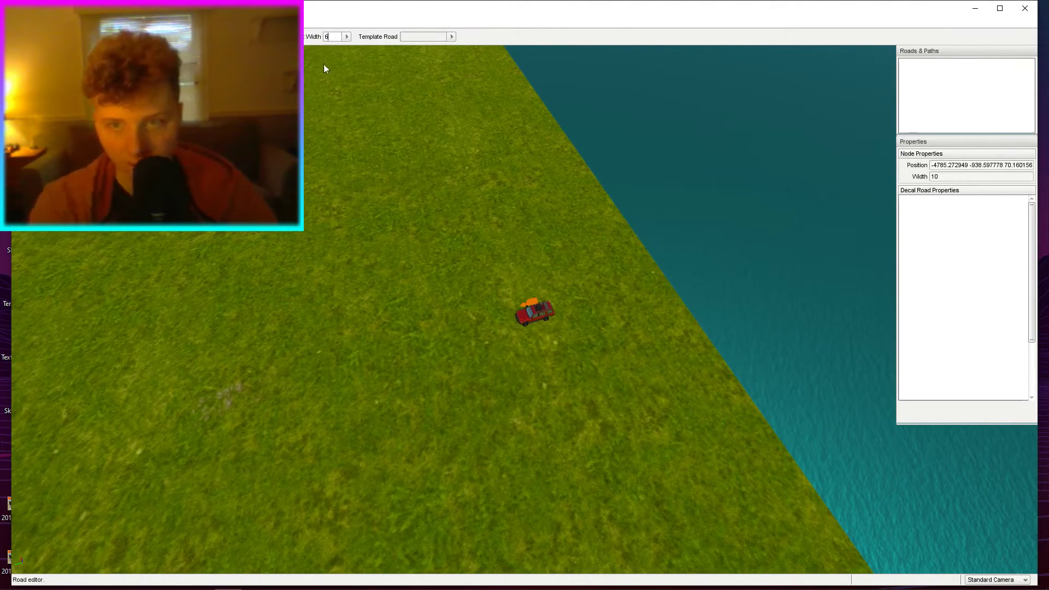
Set the default road width to 6 and lay a two-node decal road across the grass beneath the vehicle.
click(528, 315)
key(Escape)
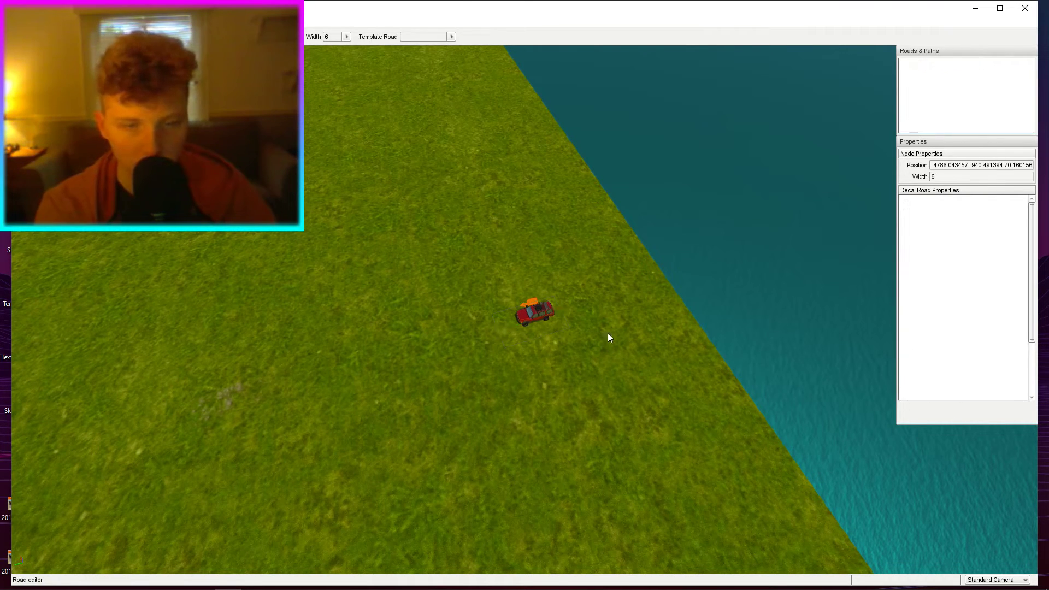
click(589, 308)
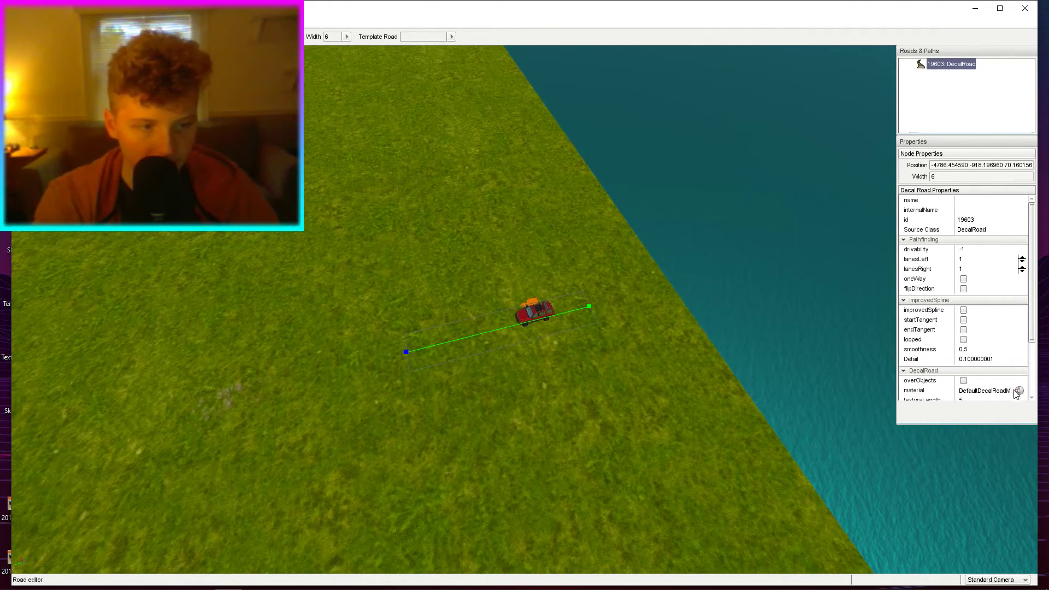
Switch to the Chrome window and search Google Images for dirt road texture png.
mouse_move(1, 578)
click(121, 579)
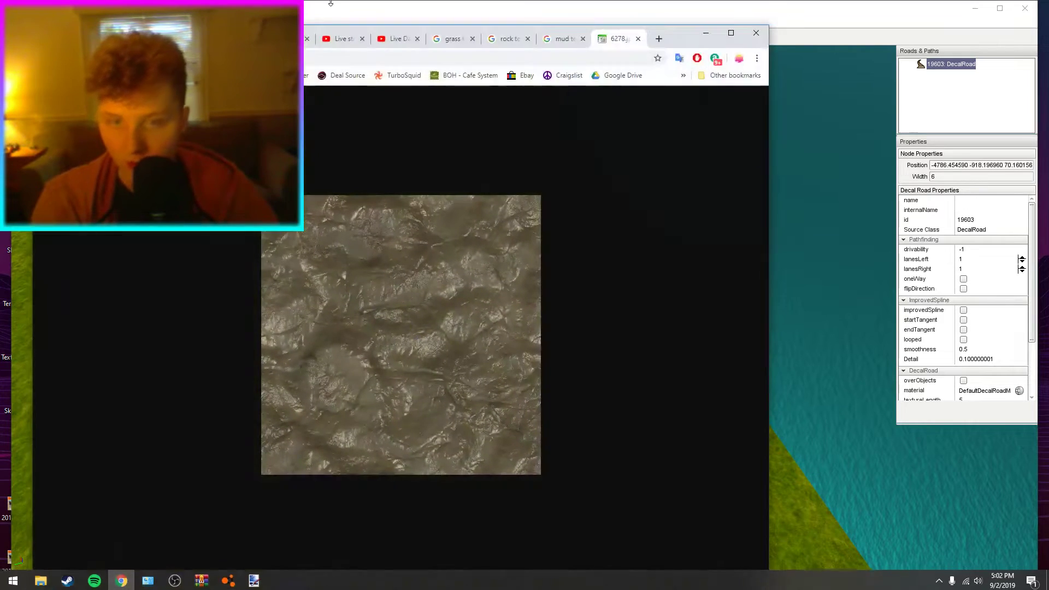
click(329, 55)
text(irt road)
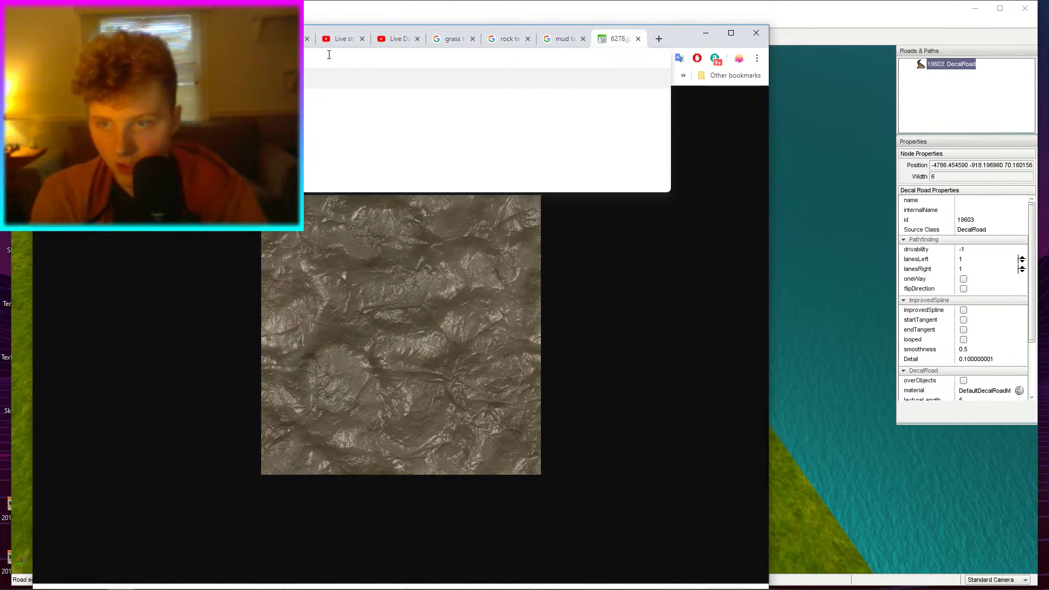
key(Return)
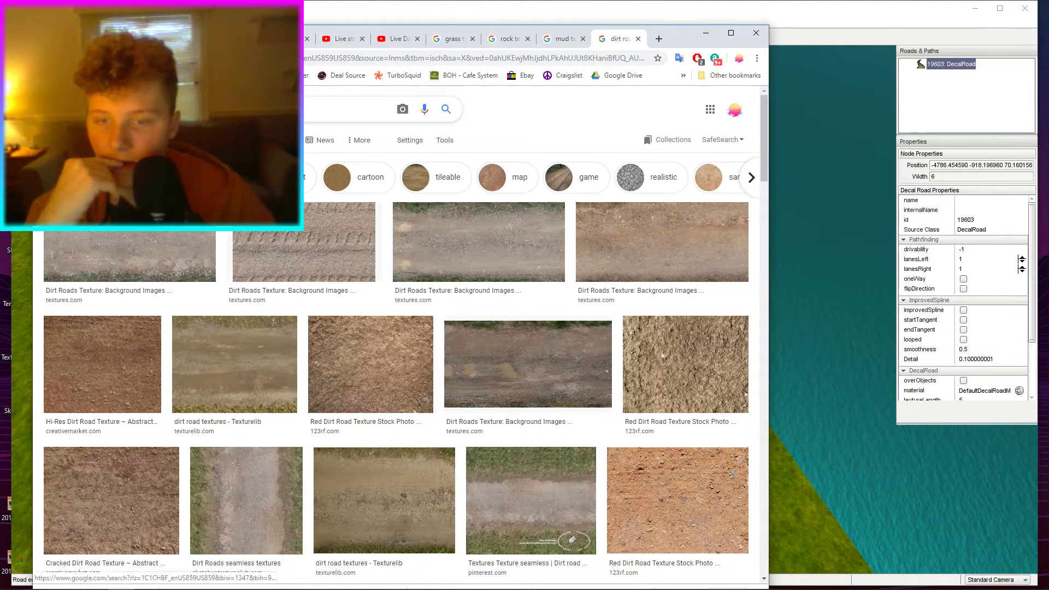
text(png)
key(Return)
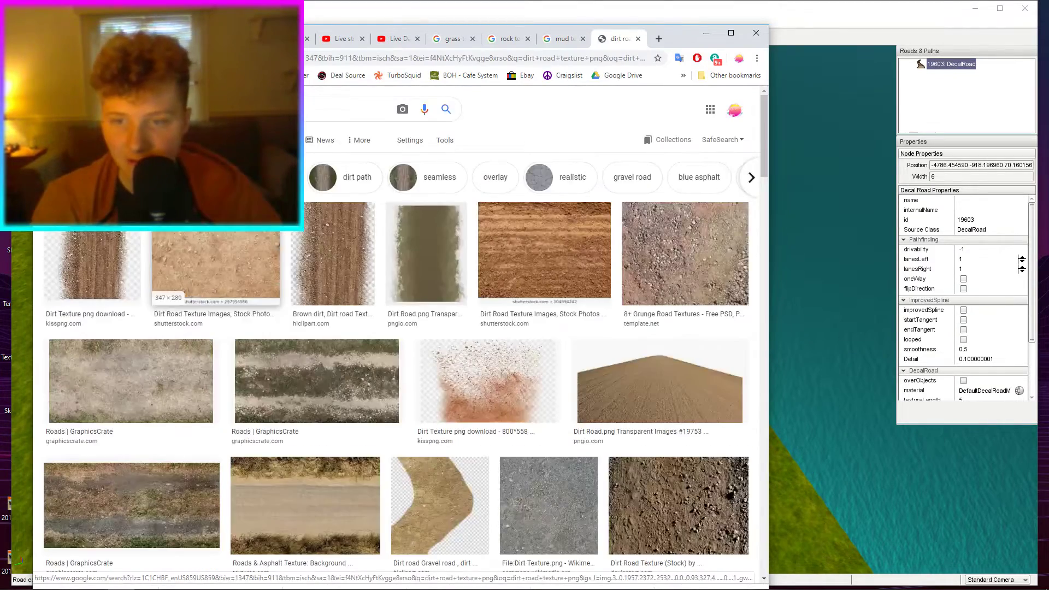
Select the kisspng dirt texture result and open its image in a separate browser tab.
click(130, 268)
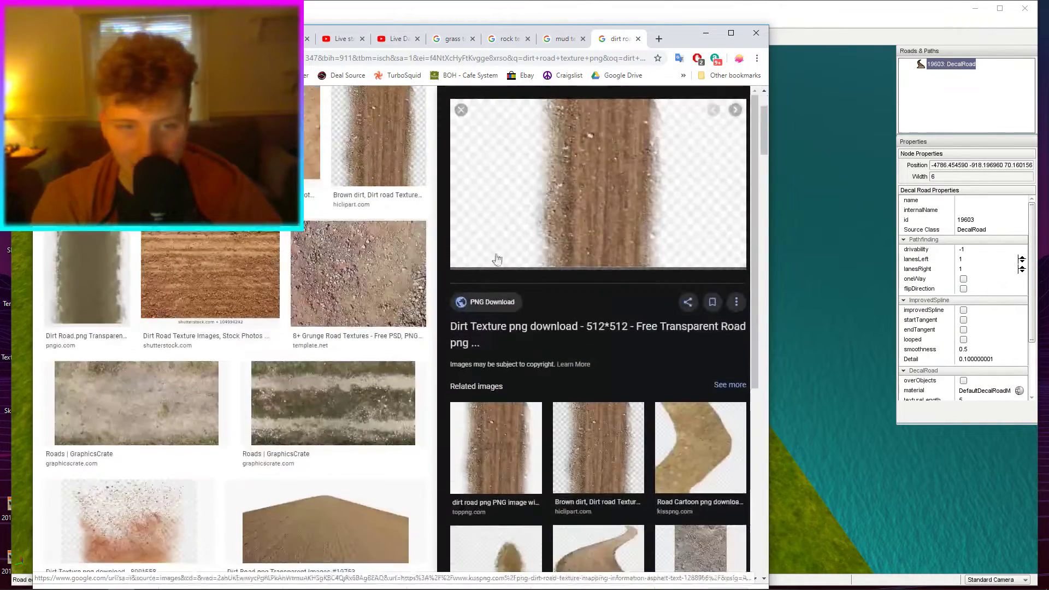
right_click(618, 229)
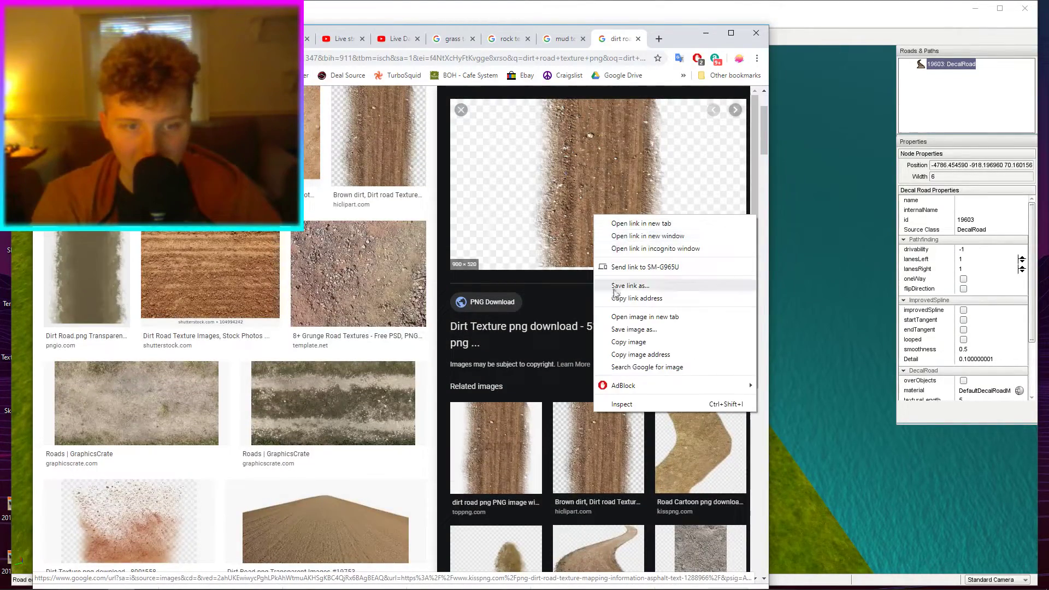
click(633, 316)
click(621, 40)
Save the image to the Textures folder as DirtRoad1.png with the file type All Files.
right_click(461, 256)
click(482, 279)
click(244, 545)
click(424, 534)
drag(424, 534, 47, 549)
text(DirtRoad1.png)
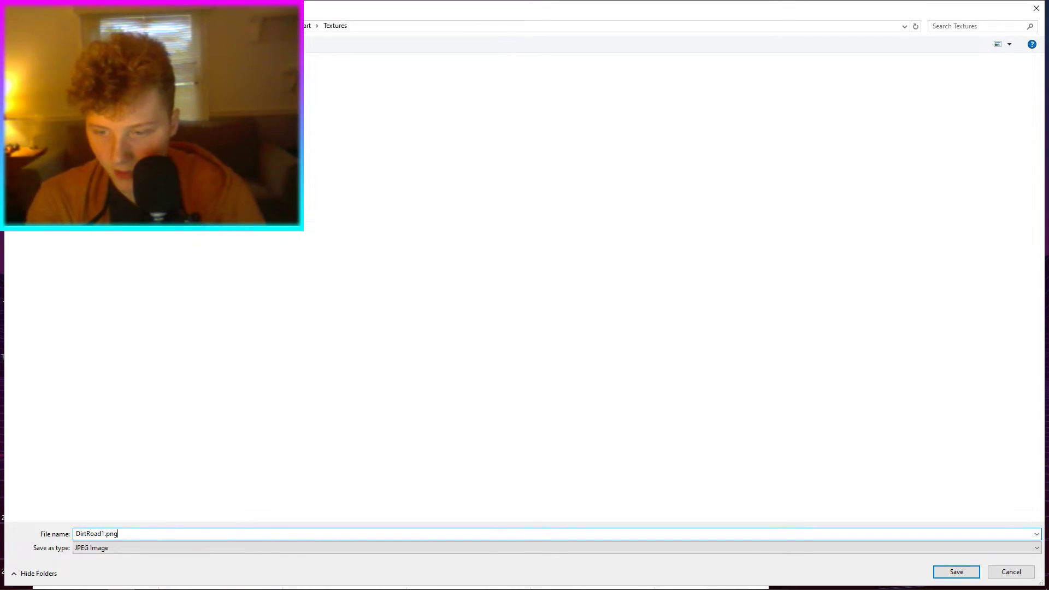
click(89, 548)
click(147, 566)
click(956, 571)
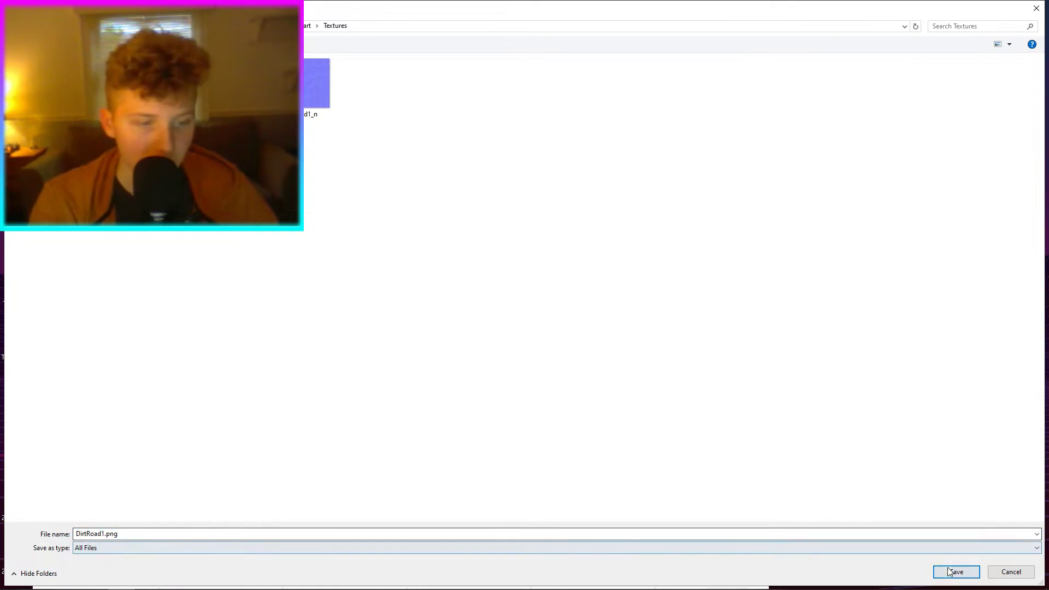
Open DirtRoad1.png in paint.net and erase the checkered background around the road with the Magic Wand at 50% tolerance.
click(79, 587)
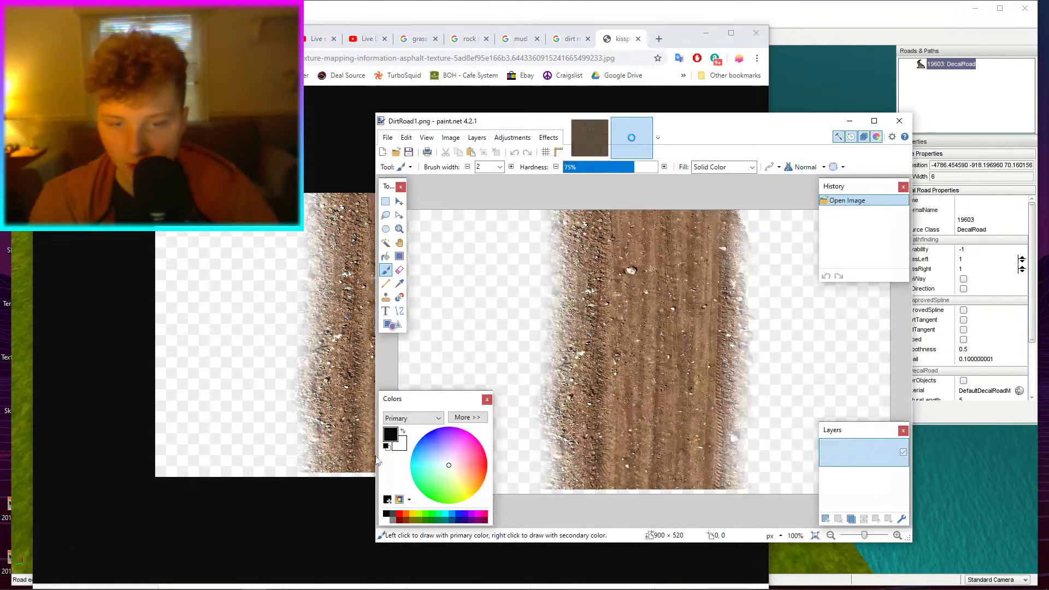
ctrl+scroll(555, 362, up, 1)
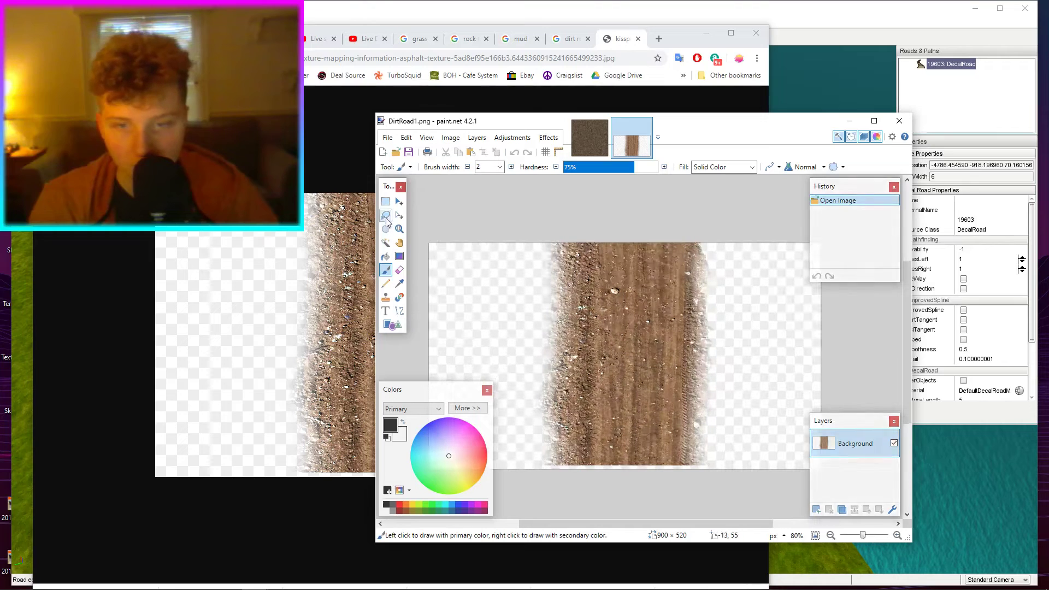
click(386, 243)
click(491, 307)
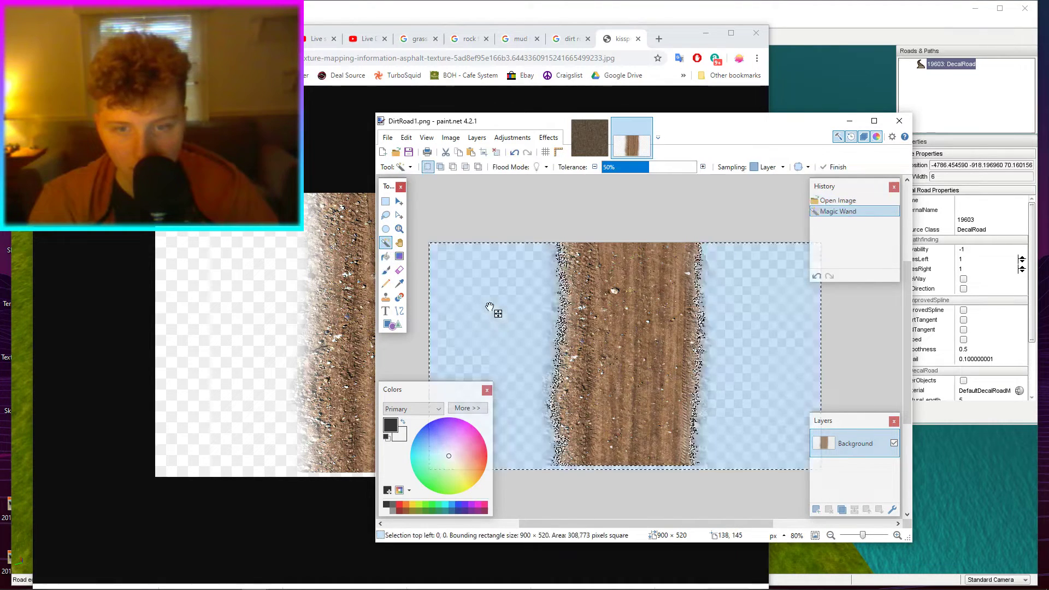
key(Delete)
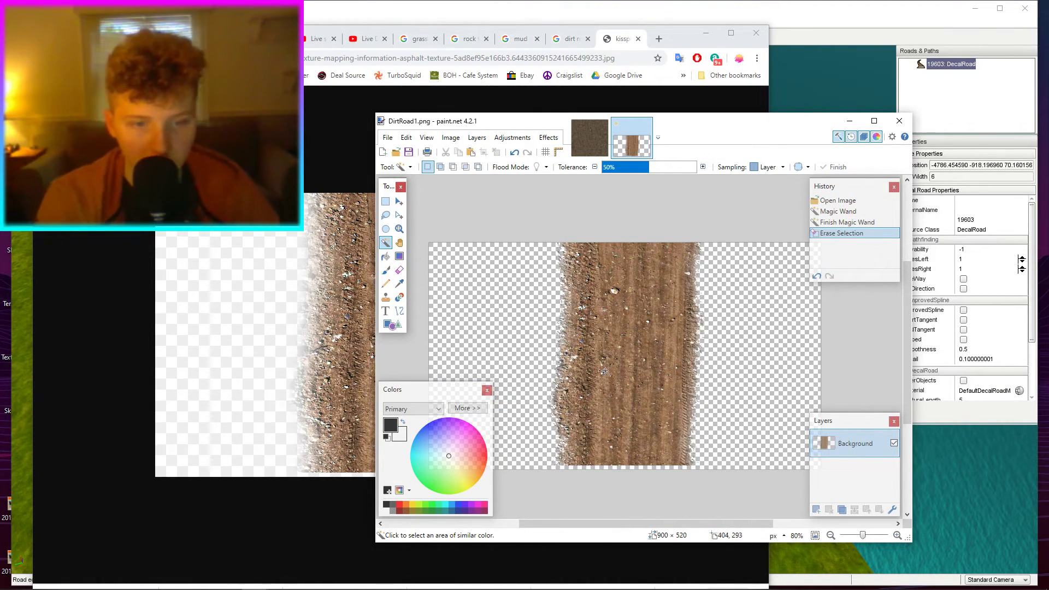
Examine the cut-out edges of the dirt road up close and undo the background erase.
ctrl+scroll(590, 369, up, 3)
ctrl+scroll(590, 369, up, 3)
ctrl+scroll(541, 331, down, 5)
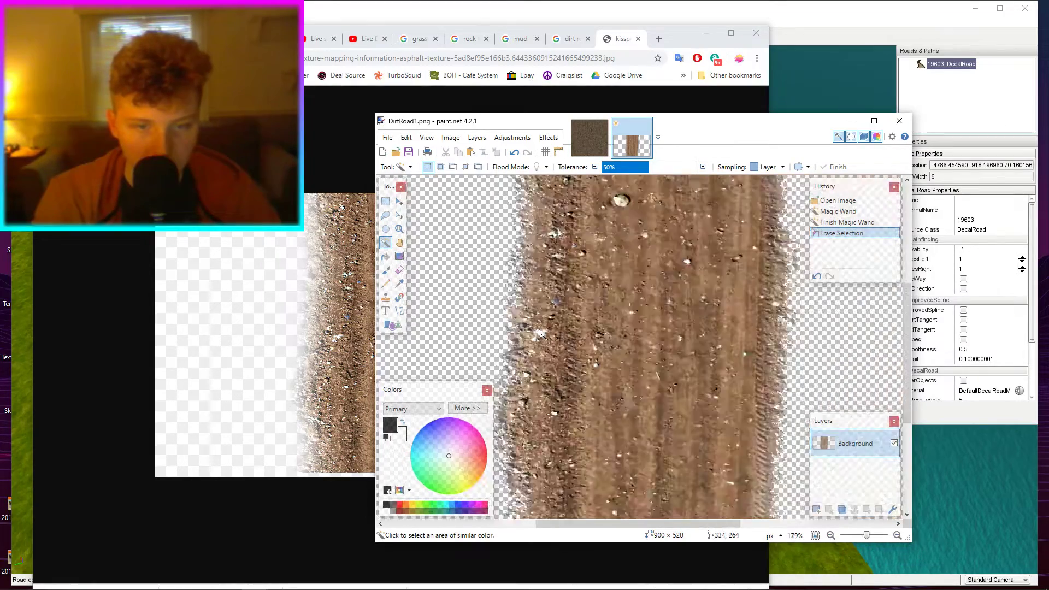
ctrl+scroll(578, 324, up, 2)
ctrl+scroll(554, 268, up, 2)
ctrl+scroll(554, 268, down, 5)
key(ctrl+z)
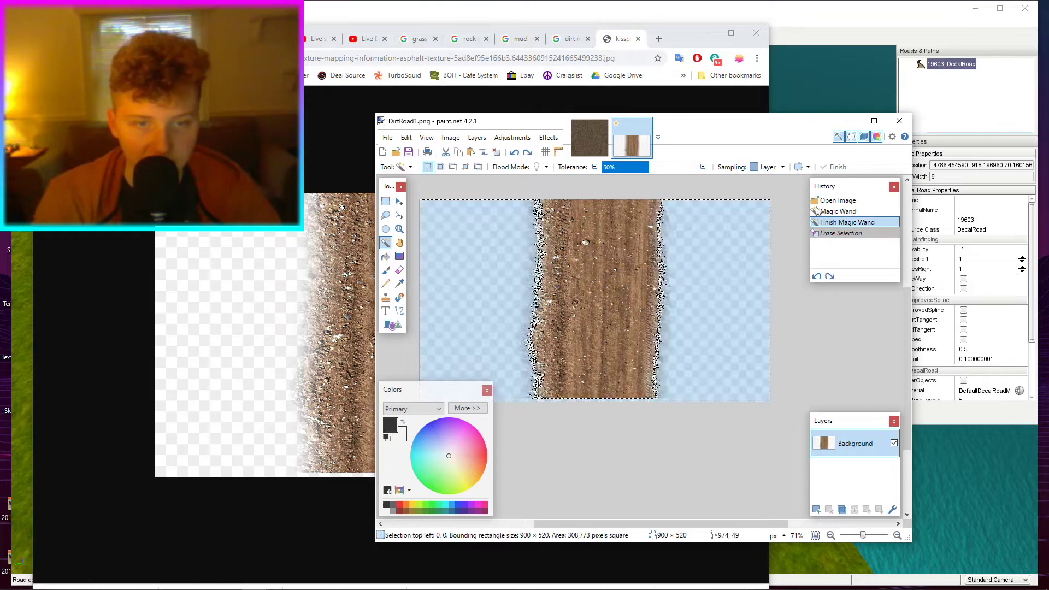
Try to reselect the checkered background beside the road with the Magic Wand.
click(750, 281)
click(749, 280)
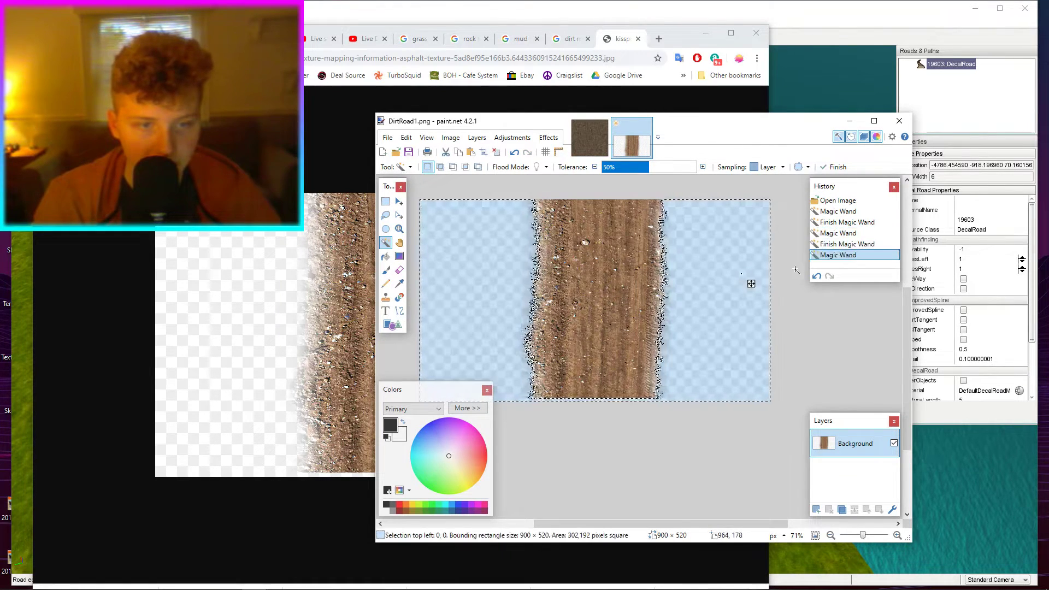
click(707, 273)
click(778, 275)
click(728, 277)
click(801, 289)
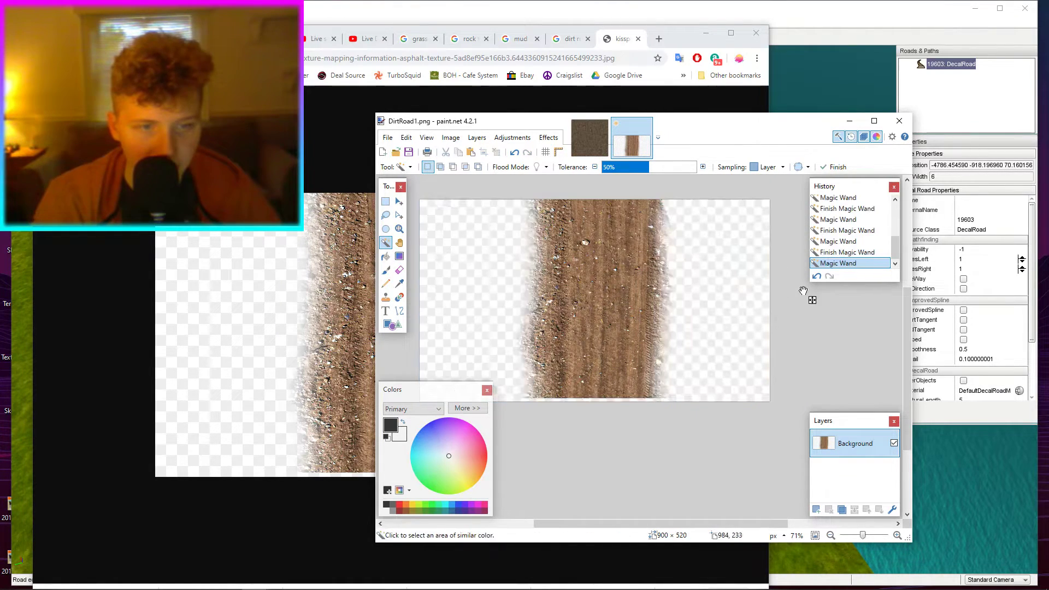
click(745, 306)
click(775, 306)
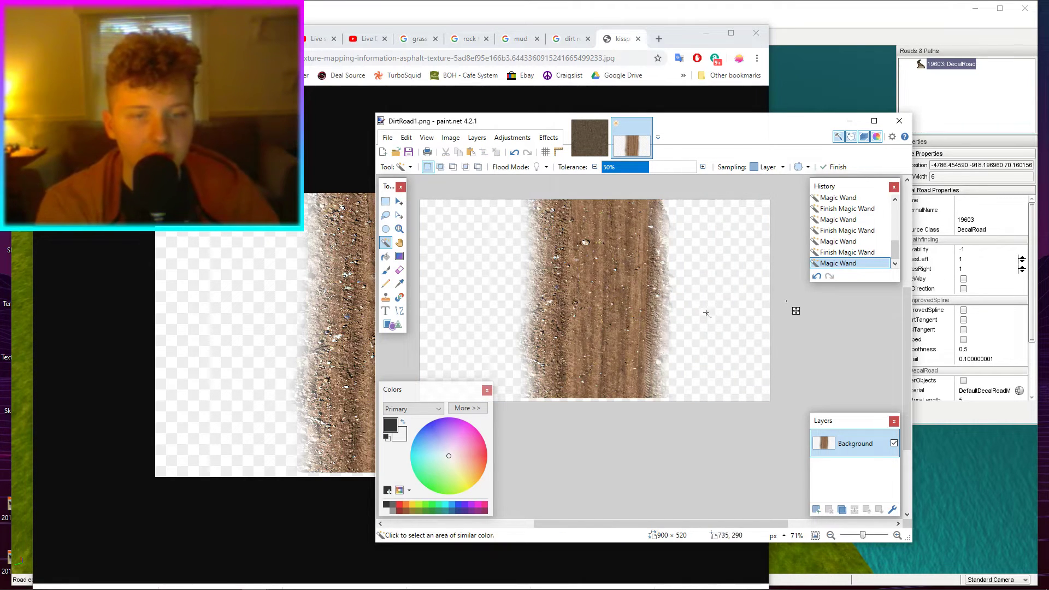
scroll(708, 313, down, 2)
scroll(706, 314, up, 4)
scroll(715, 309, down, 2)
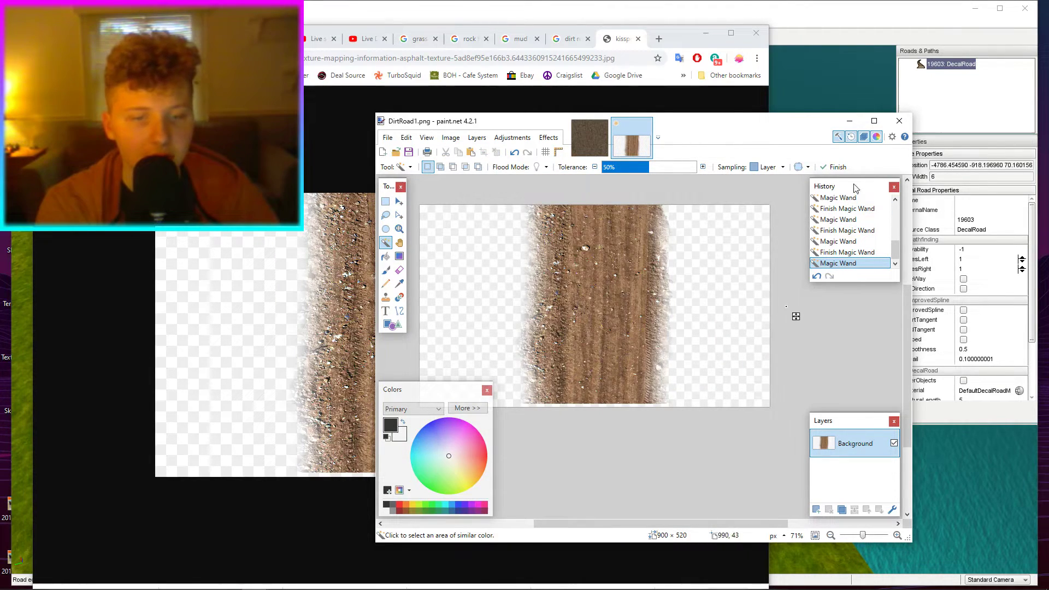
Keep DirtRoad1.png open without saving, switch back to the Chrome image results and open the hiclipart brown dirt road page.
click(899, 122)
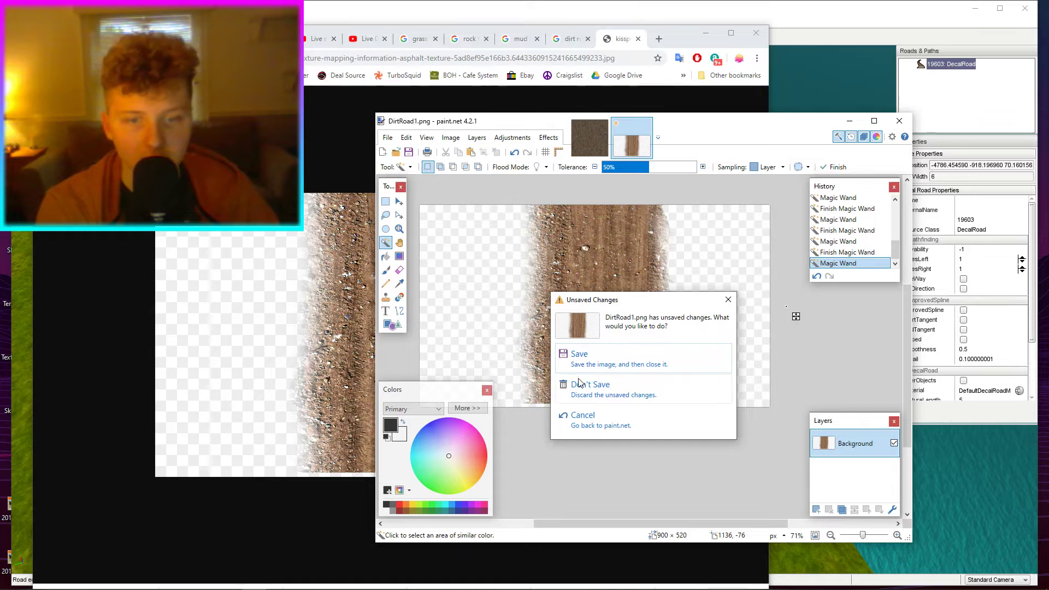
click(584, 417)
key(alt+Tab)
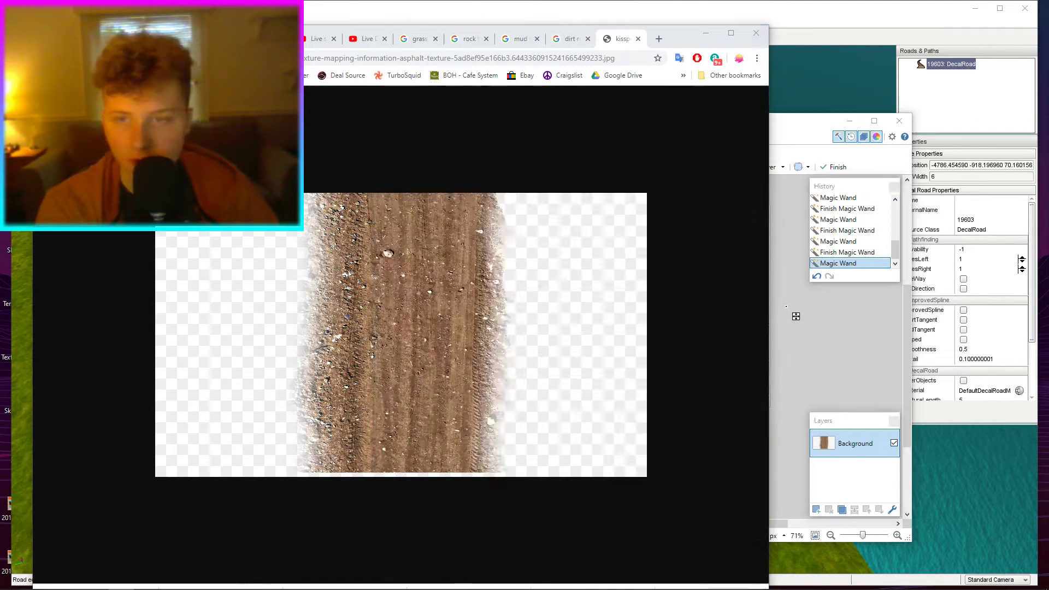
click(569, 39)
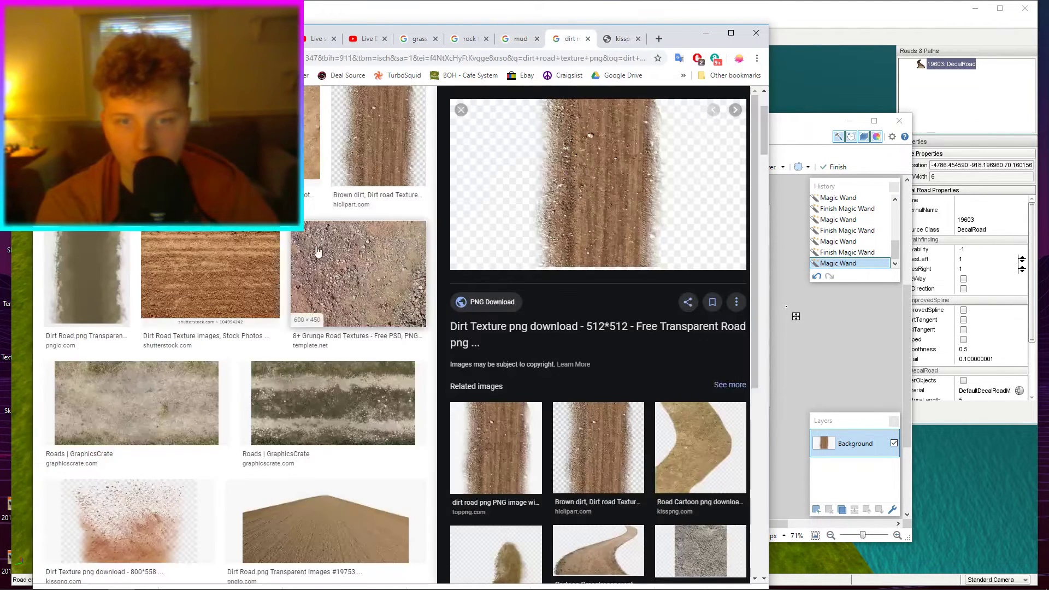
click(486, 175)
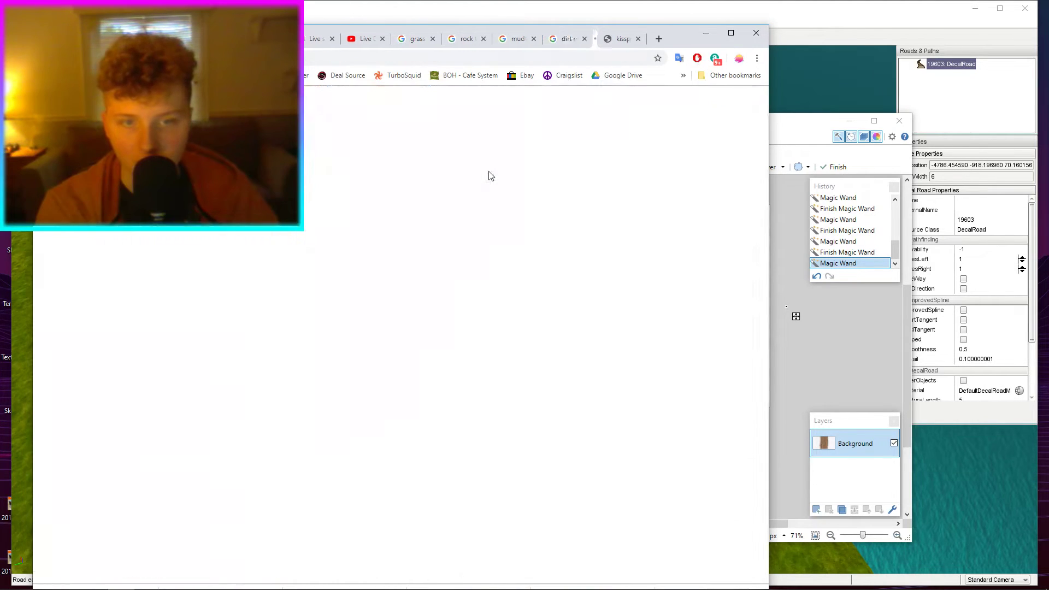
Open the hiclipart dirt road image in its own tab and try saving it to the Textures folder.
right_click(322, 257)
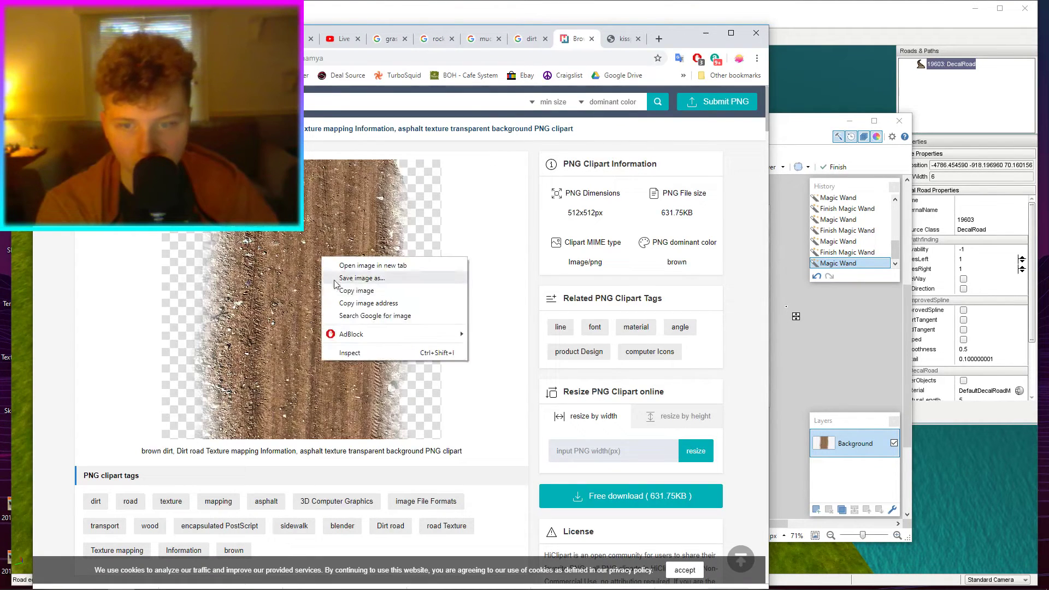
click(356, 267)
click(582, 38)
right_click(431, 249)
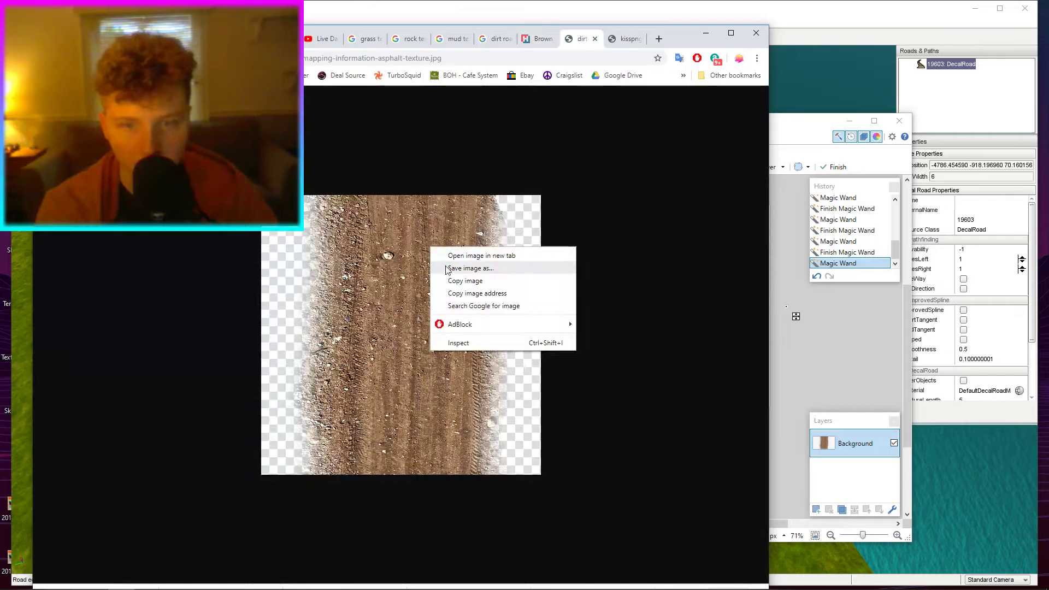
click(455, 267)
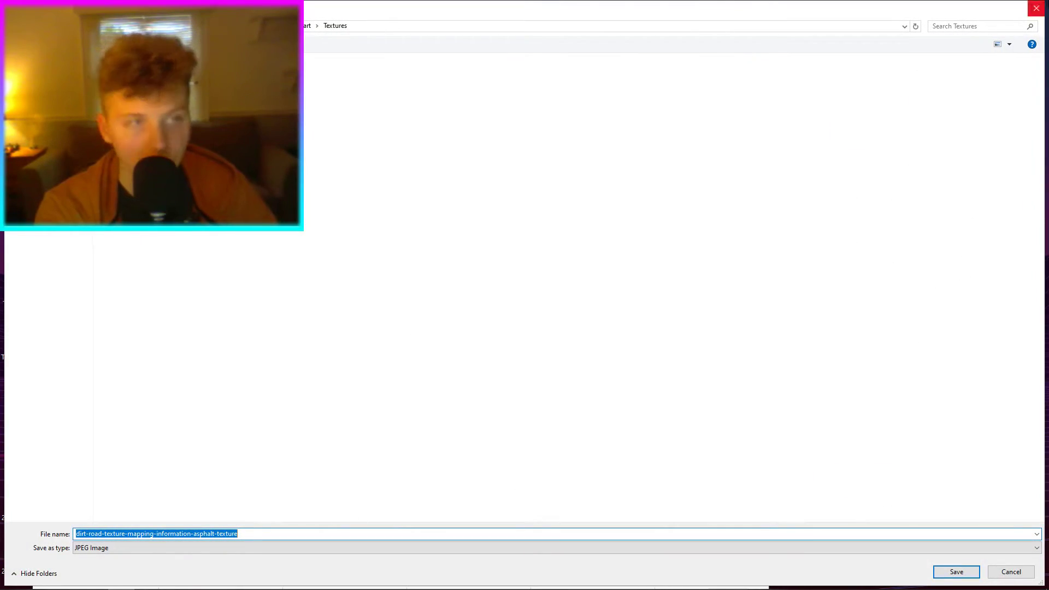
key(Return)
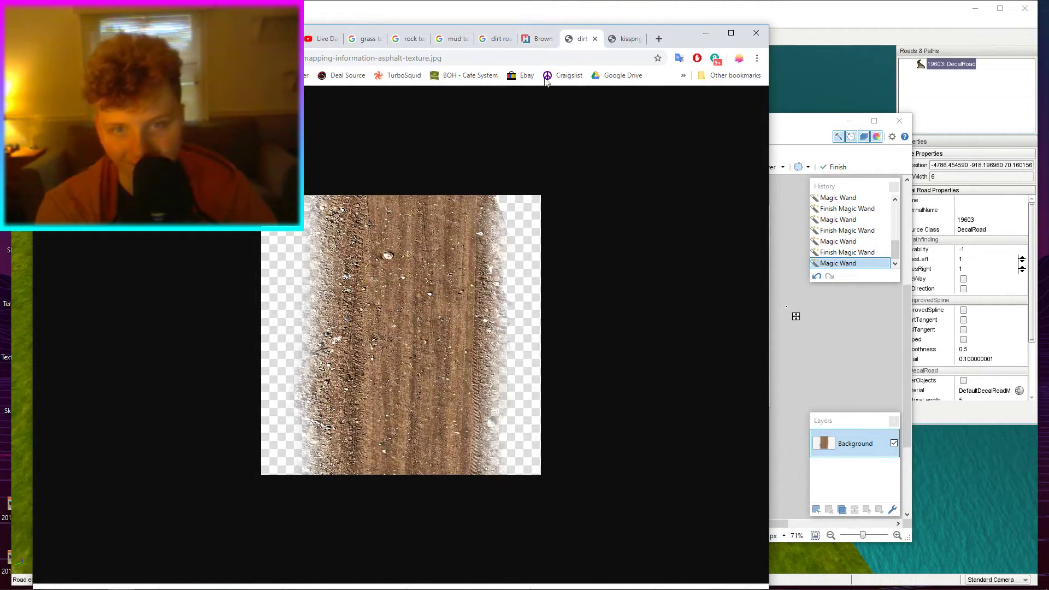
Download the free dirt road PNG from its hiclipart page, open it in paint.net and inspect its transparent edges.
click(544, 39)
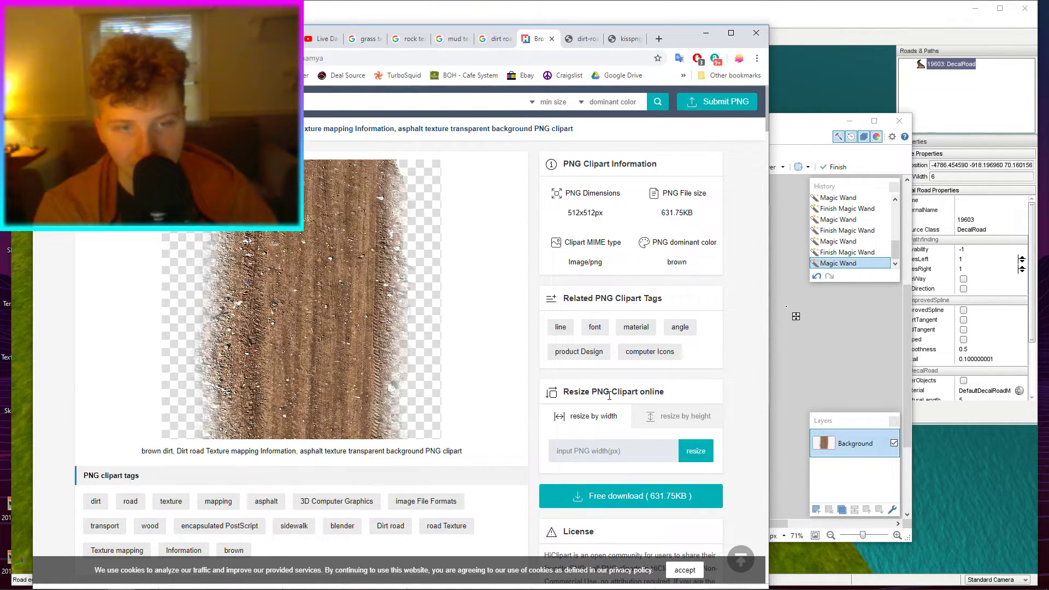
click(602, 494)
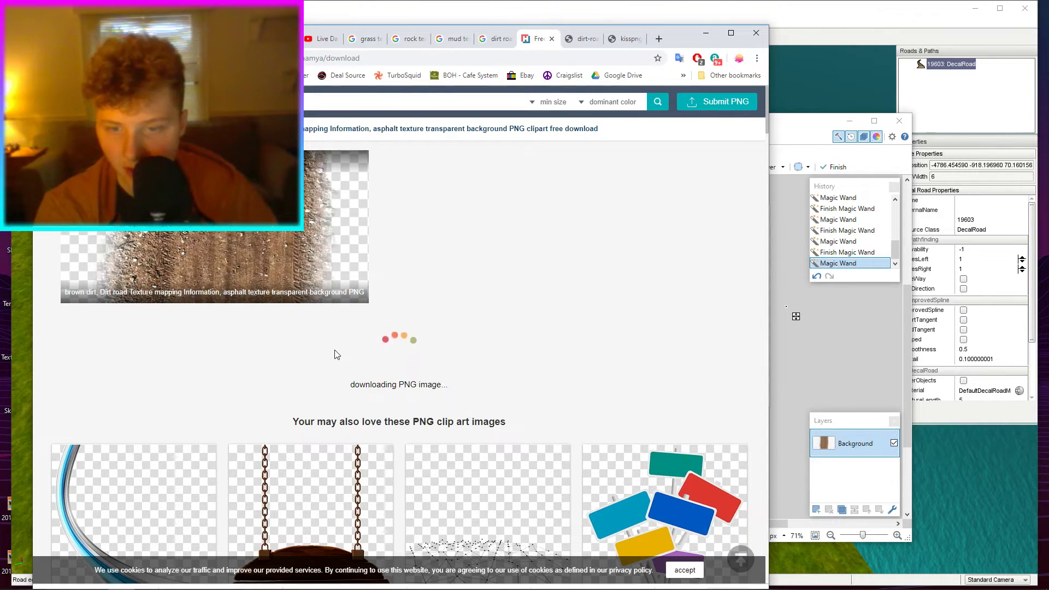
click(70, 587)
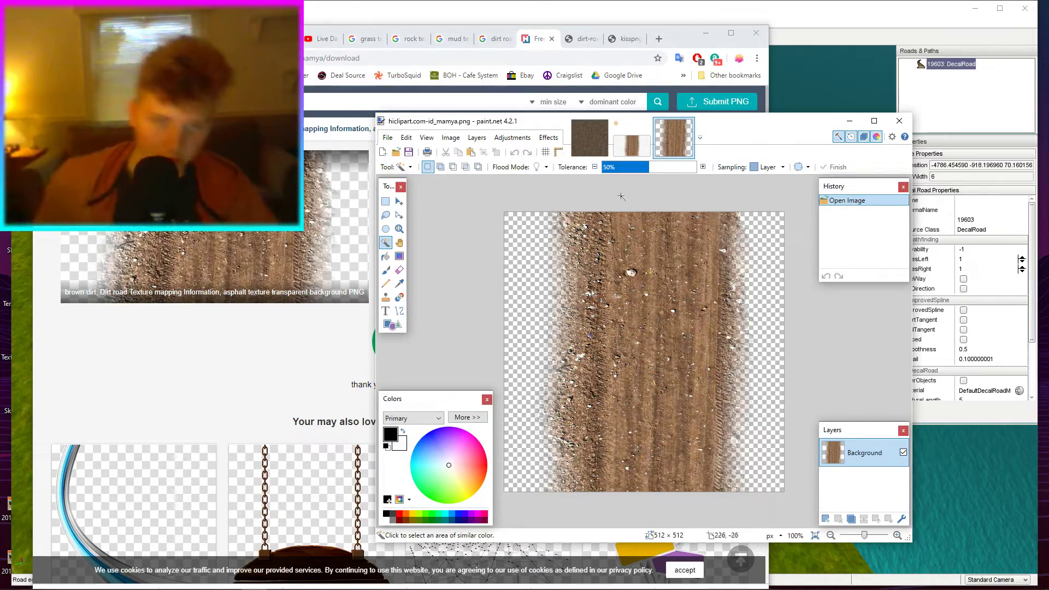
ctrl+scroll(586, 389, up, 6)
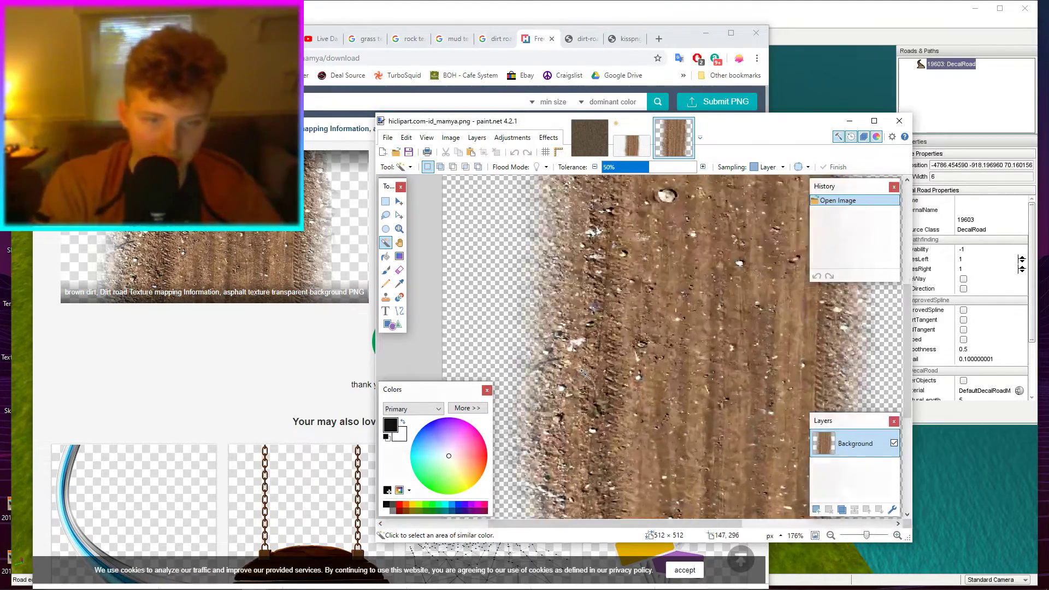
ctrl+scroll(713, 352, down, 2)
ctrl+scroll(713, 352, down, 8)
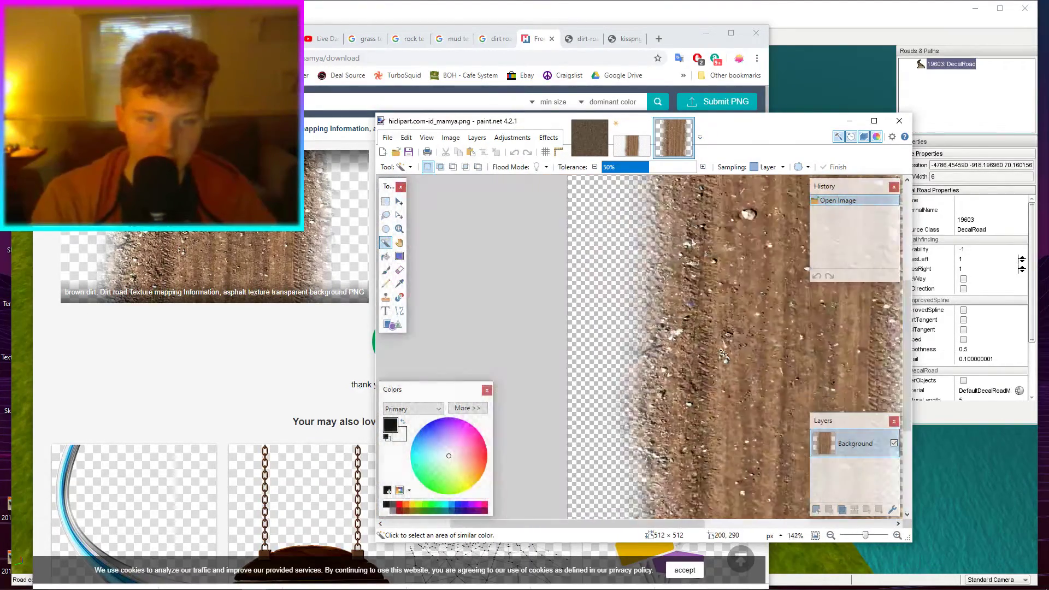
Start saving a copy of the image and browse to Documents\BeamNG.drive\levels\straightofdeath\art\Textures.
click(388, 138)
click(407, 228)
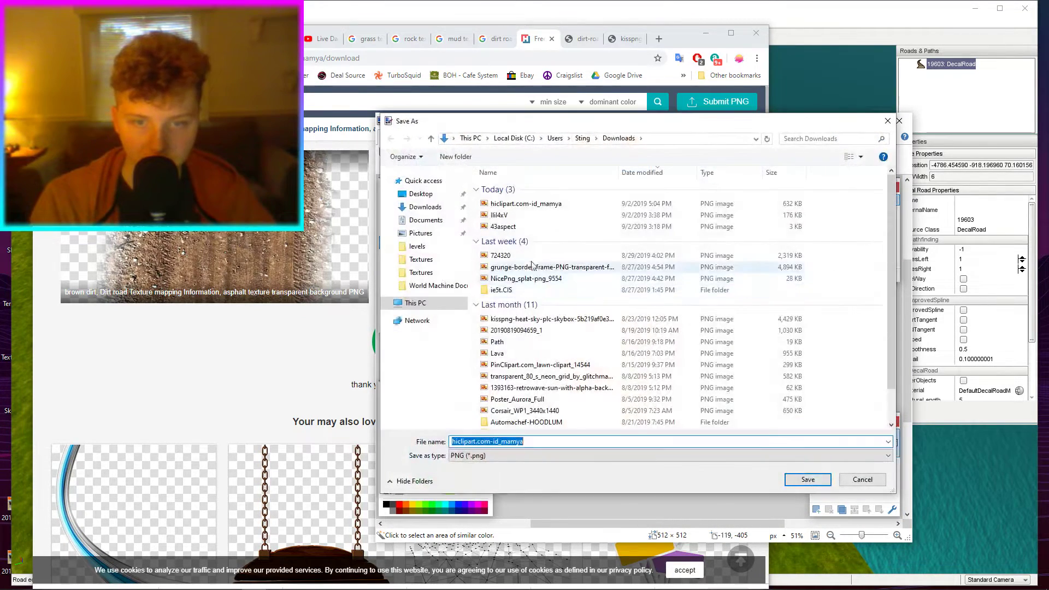
click(420, 194)
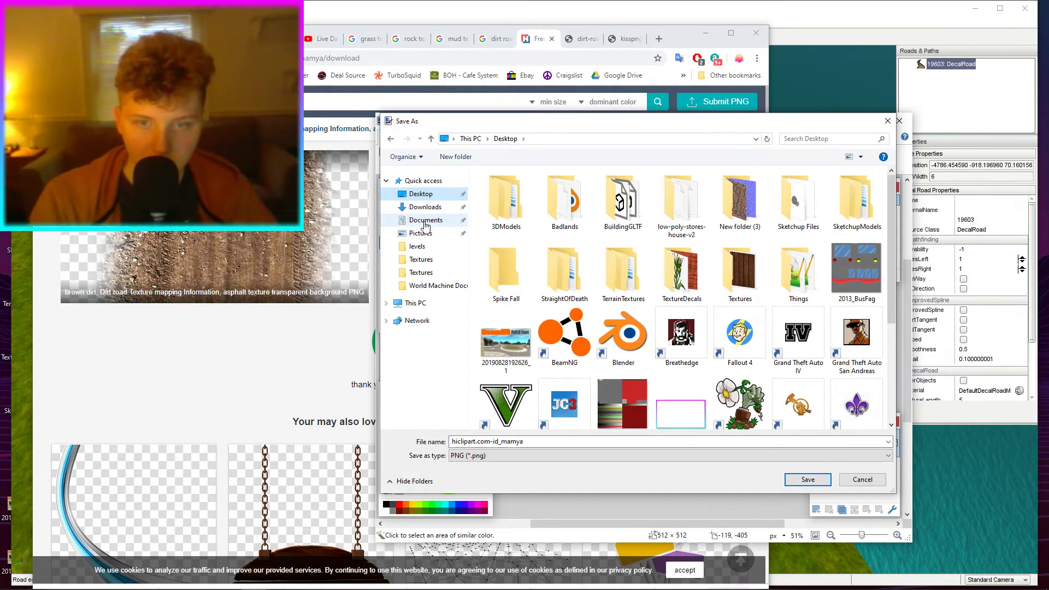
click(425, 220)
double_click(505, 211)
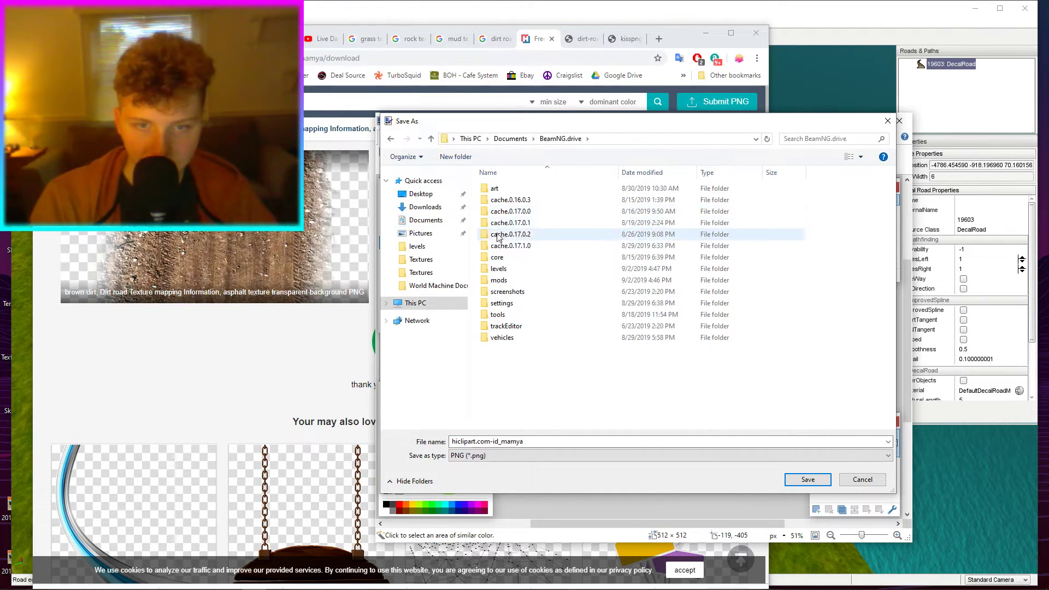
double_click(498, 268)
double_click(512, 201)
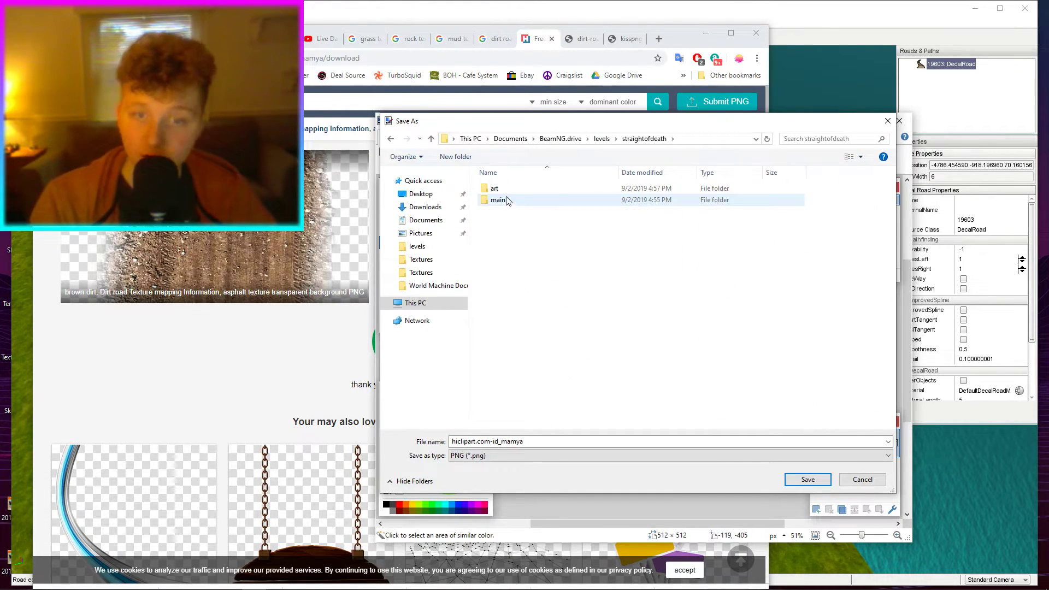
double_click(498, 191)
double_click(500, 200)
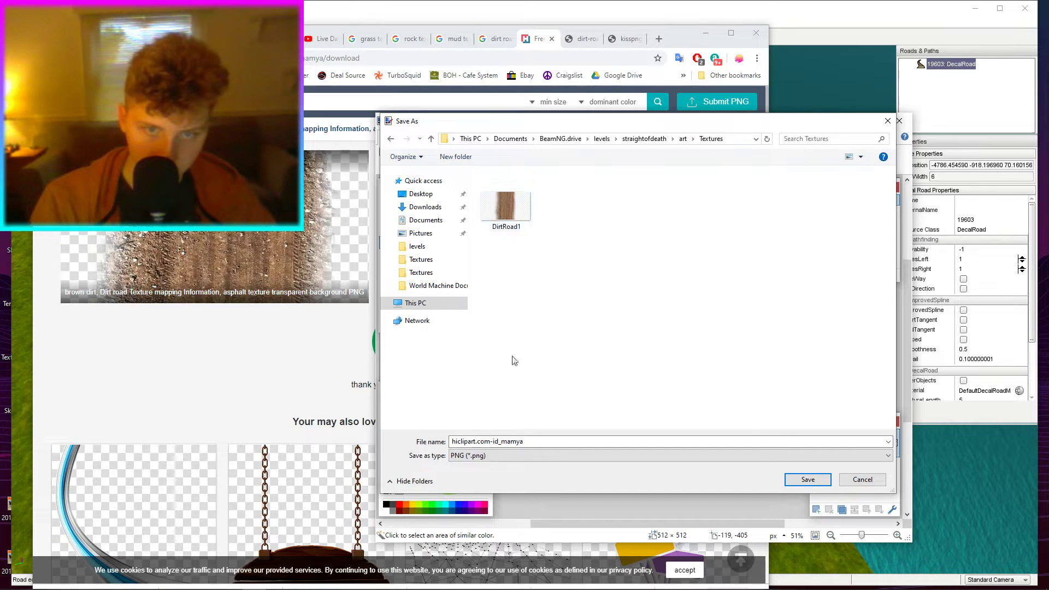
Save the image in PNG format as DirtRoad1.png, replacing the existing file of that name.
double_click(525, 442)
key(BackSpace)
text(R)
key(BackSpace)
text(DirtRoad1.png)
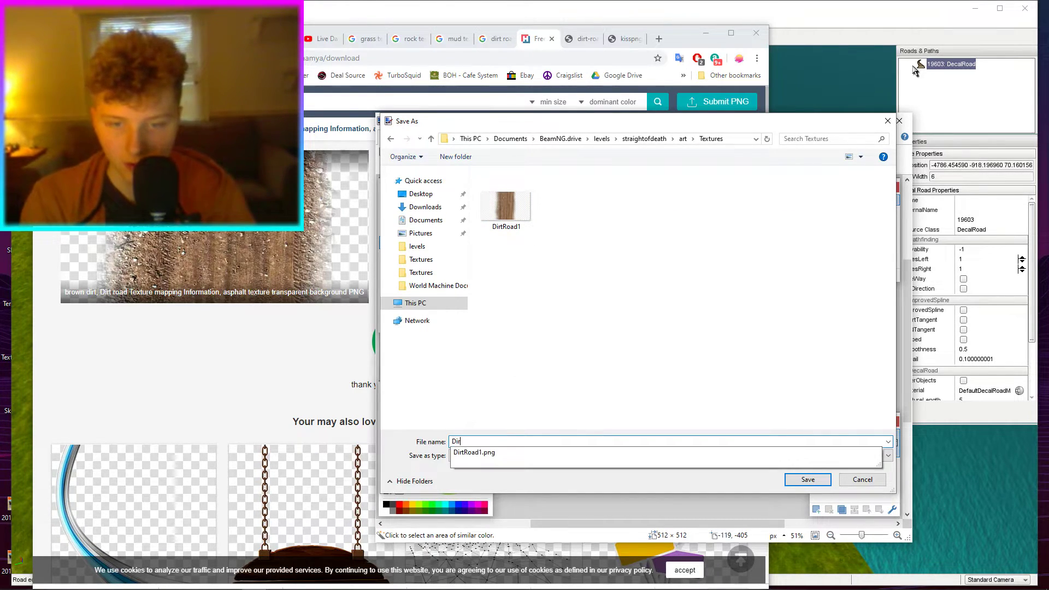
click(541, 458)
click(798, 479)
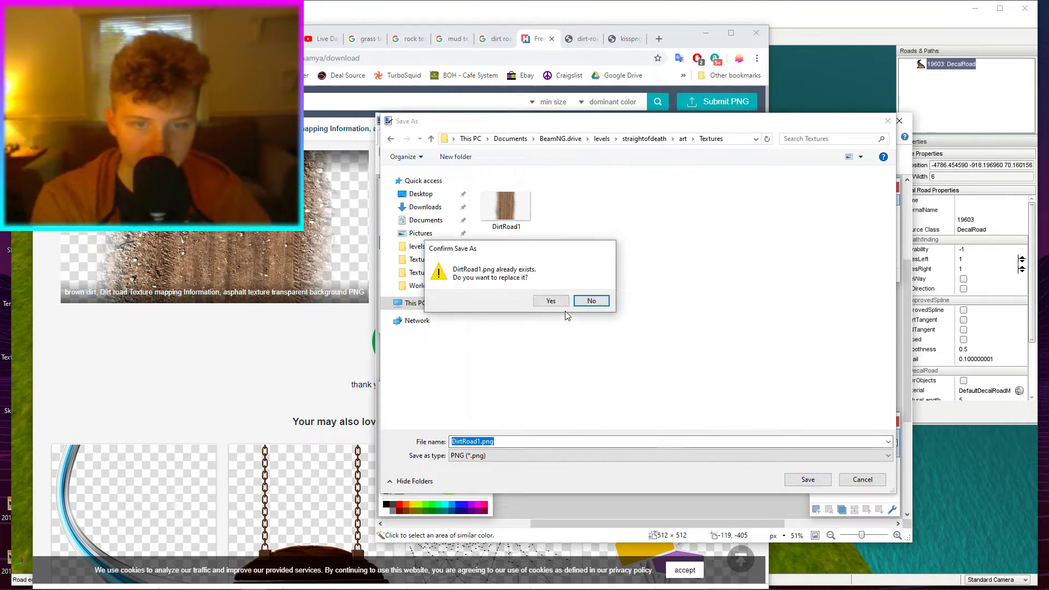
click(557, 300)
click(731, 327)
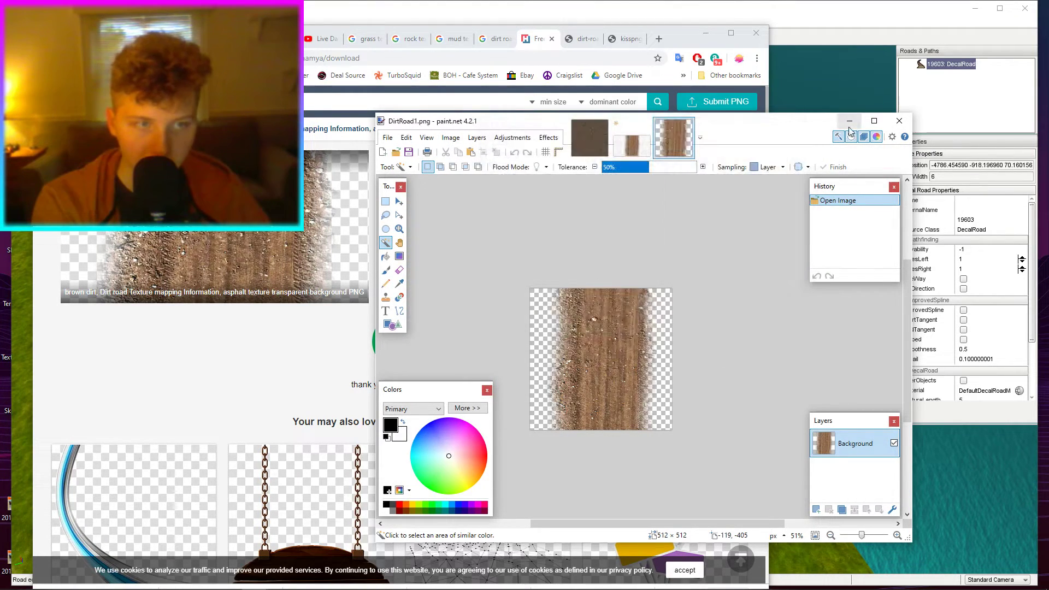
Minimize paint.net and Chrome, and close the File Explorer window showing the Desktop StraightOfDeath\Textures folder.
click(849, 127)
double_click(716, 39)
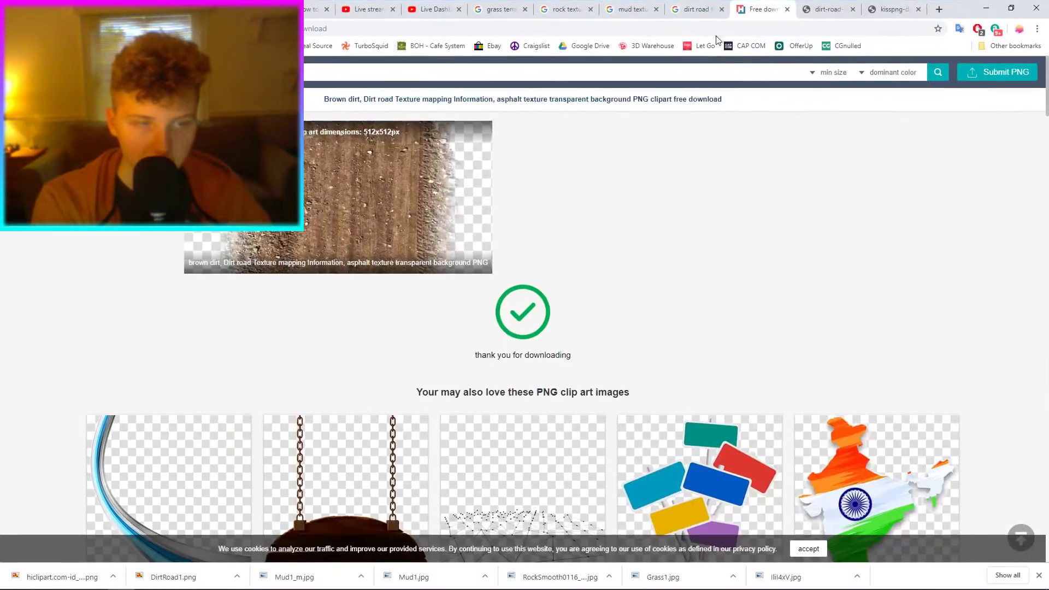
click(985, 9)
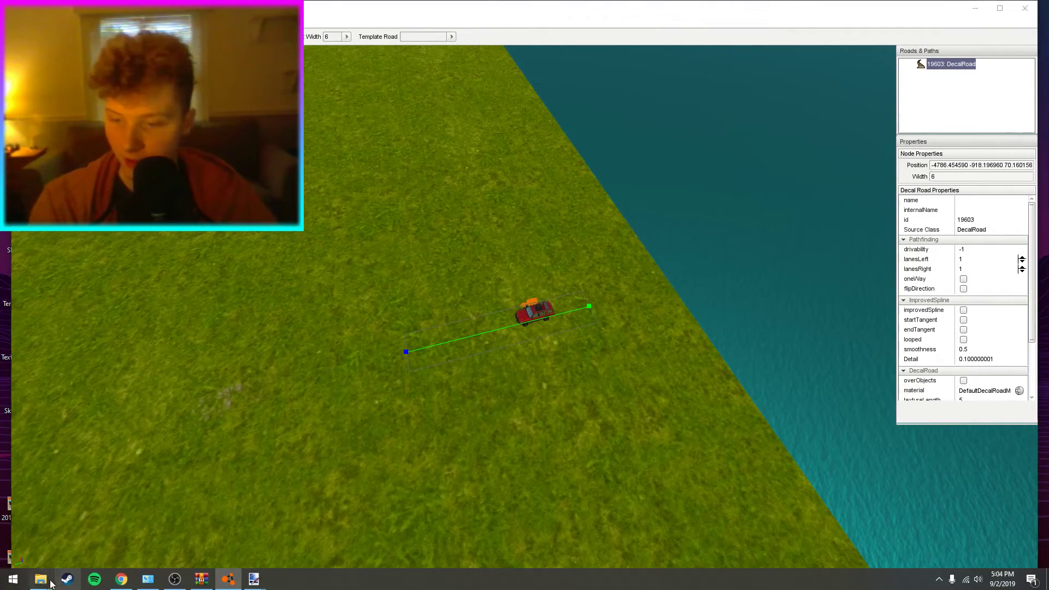
mouse_move(52, 583)
click(153, 516)
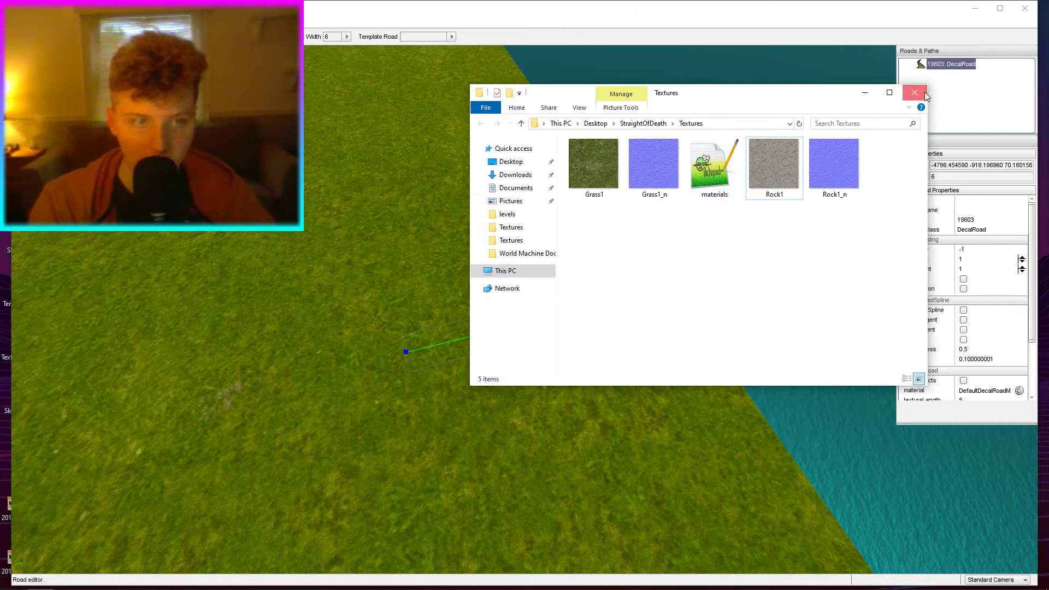
click(925, 96)
In File Explorer, browse from levels to straightofdeath\art\Textures and open DirtRoad1 in paint.net.
click(52, 583)
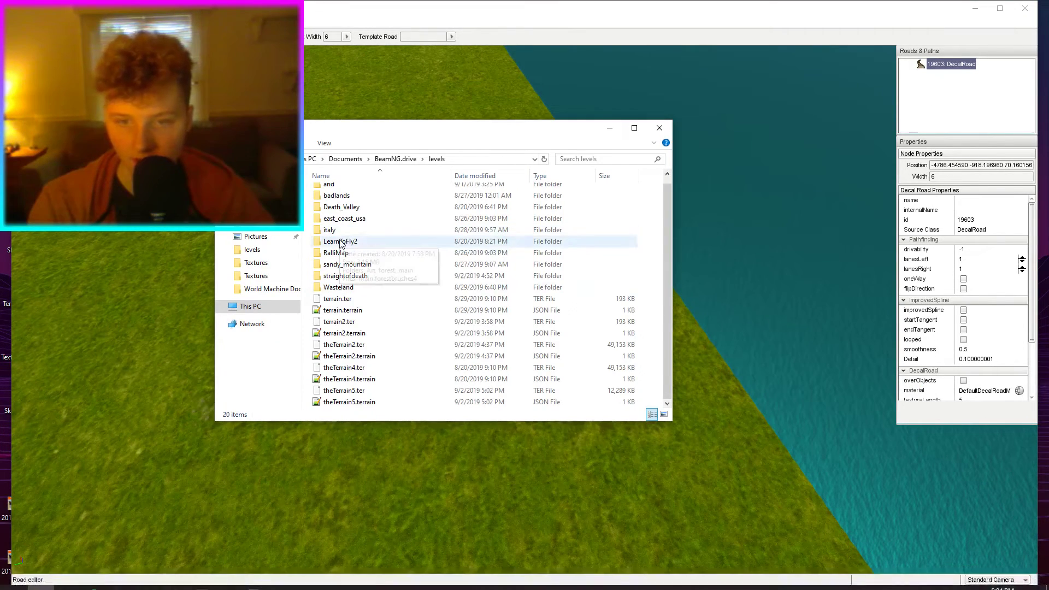
double_click(345, 275)
double_click(339, 192)
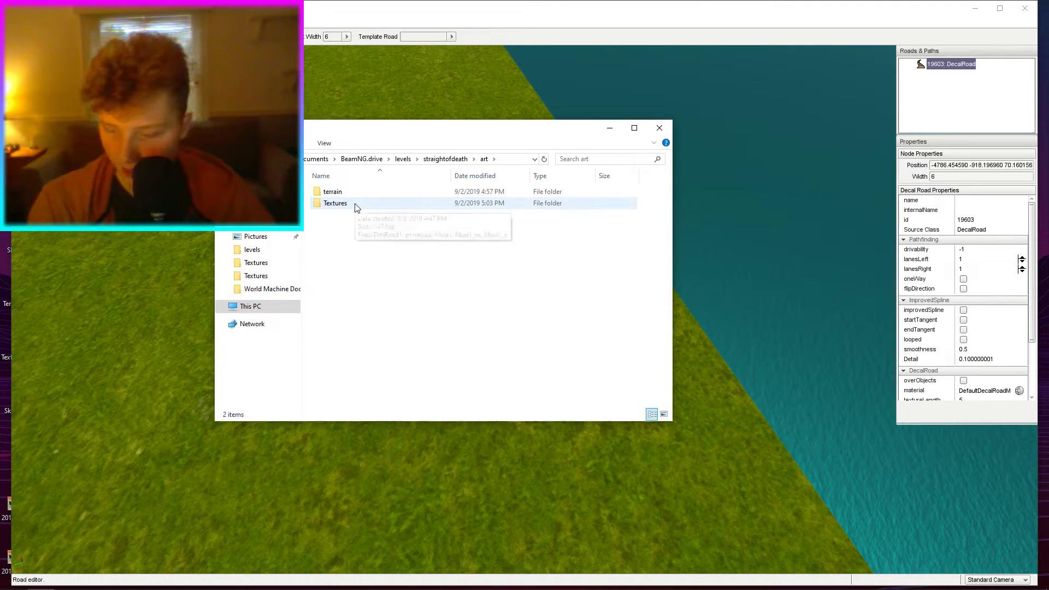
double_click(355, 205)
click(331, 203)
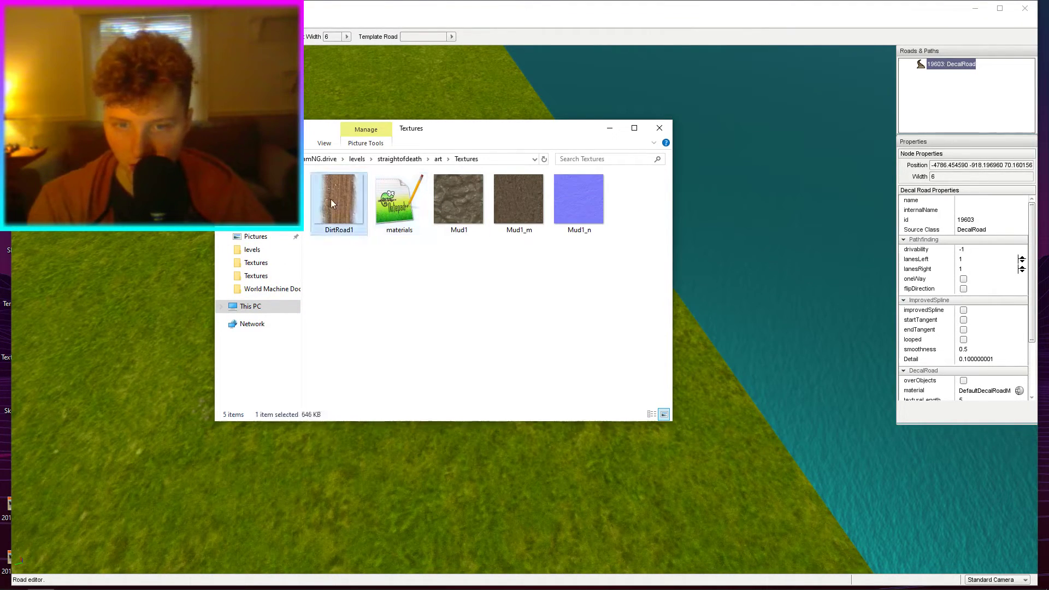
double_click(331, 203)
Convert the dirt road image to a normal map with the NormalMapPlus effect.
click(389, 137)
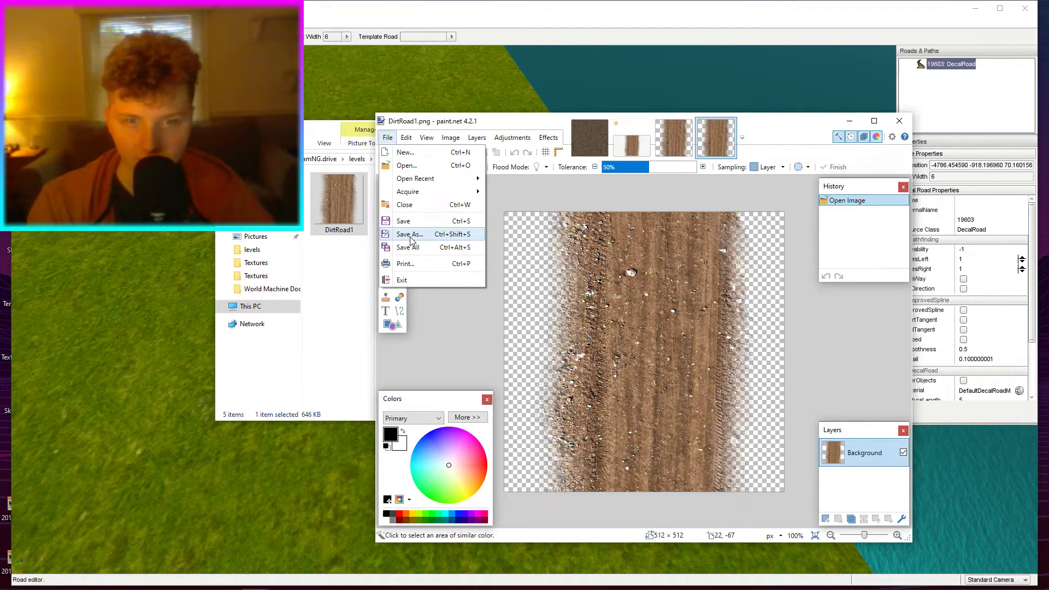
click(548, 138)
click(548, 138)
mouse_move(551, 230)
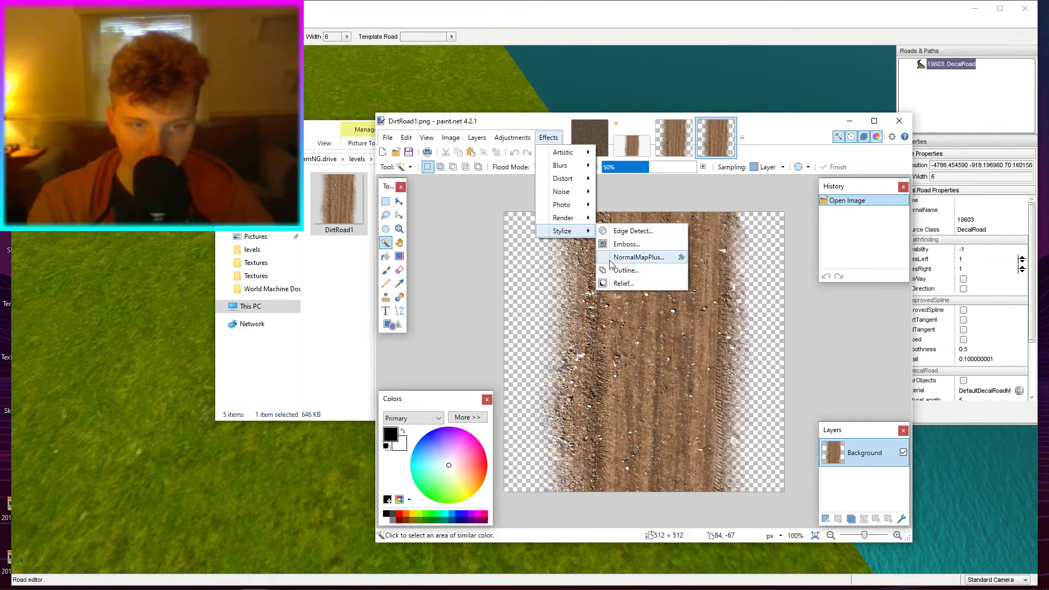
click(634, 257)
click(646, 382)
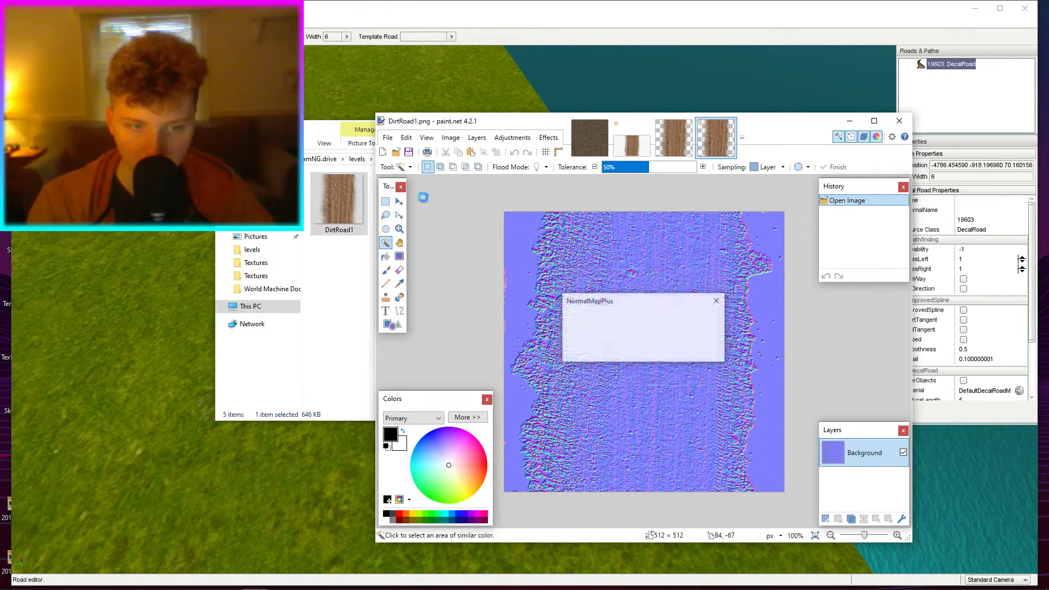
Save the normal map as DirtRoad1_n.png in the Textures folder and close paint.net, discarding the older DirtRoad1.png edits.
click(387, 137)
click(409, 234)
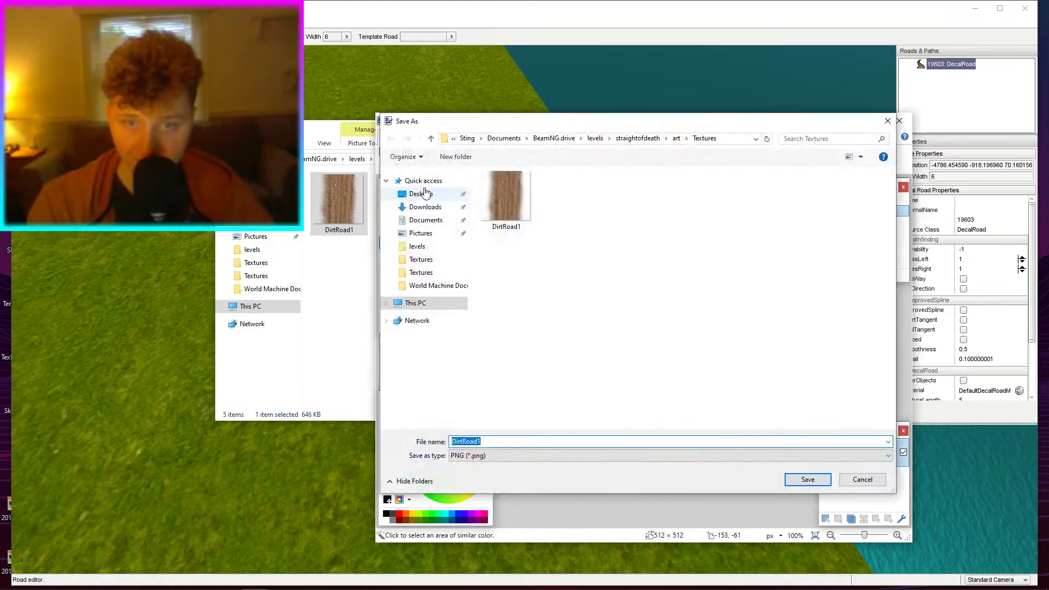
text(_n)
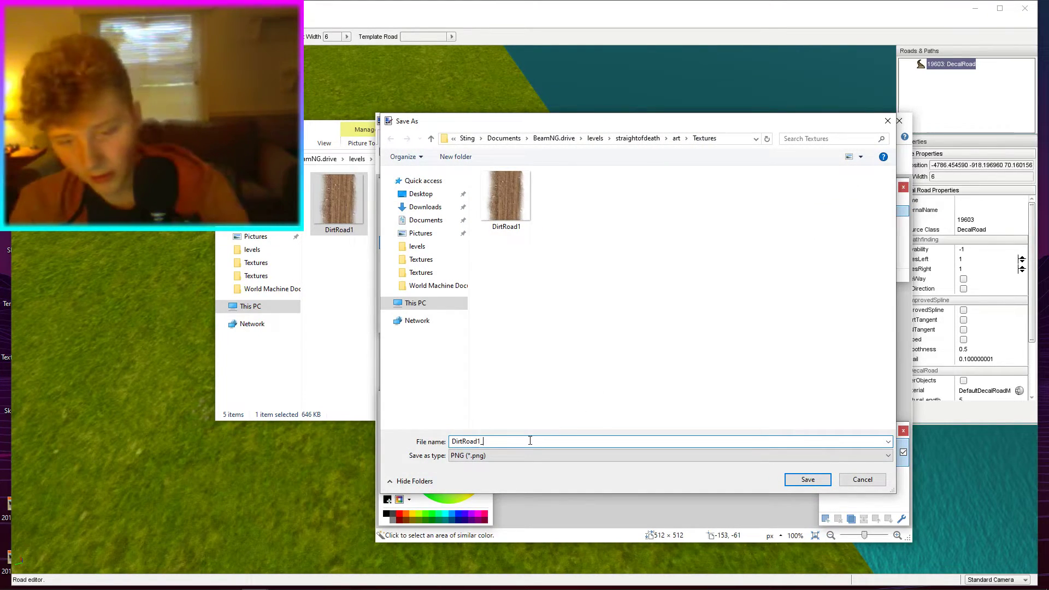
click(806, 478)
key(Return)
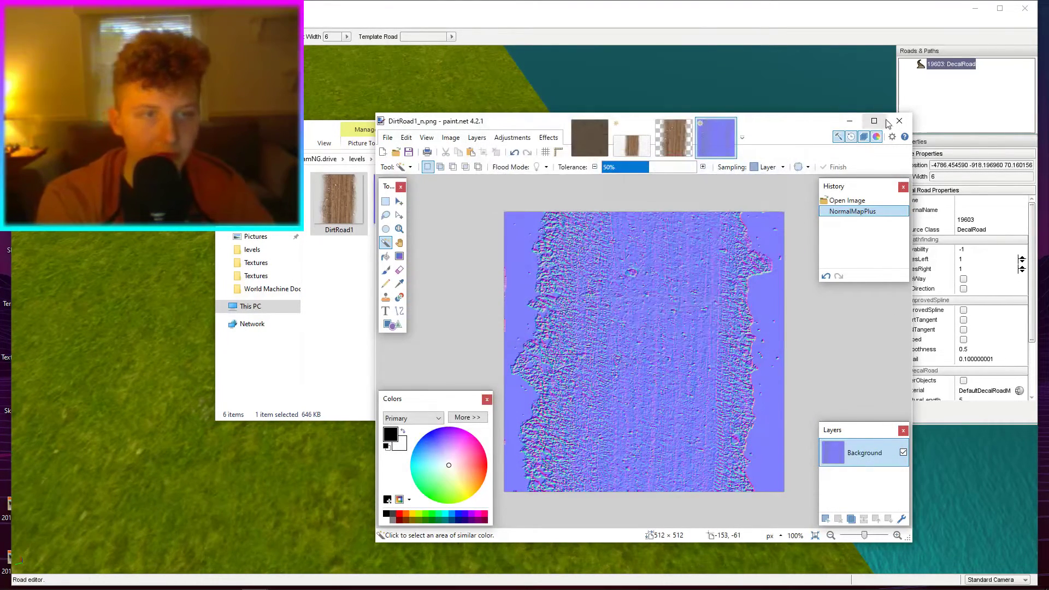
click(900, 121)
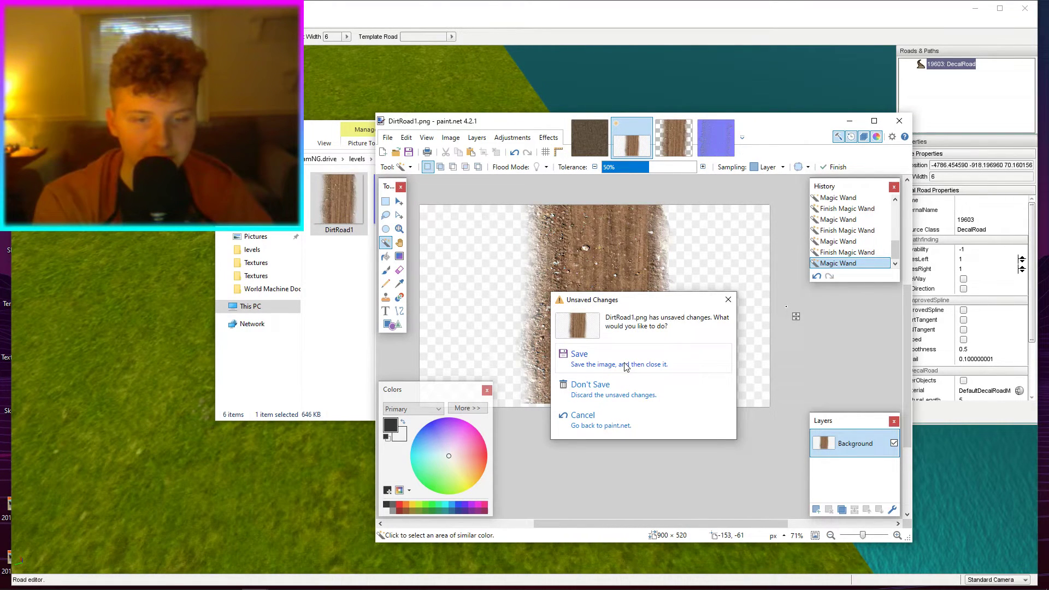
click(612, 384)
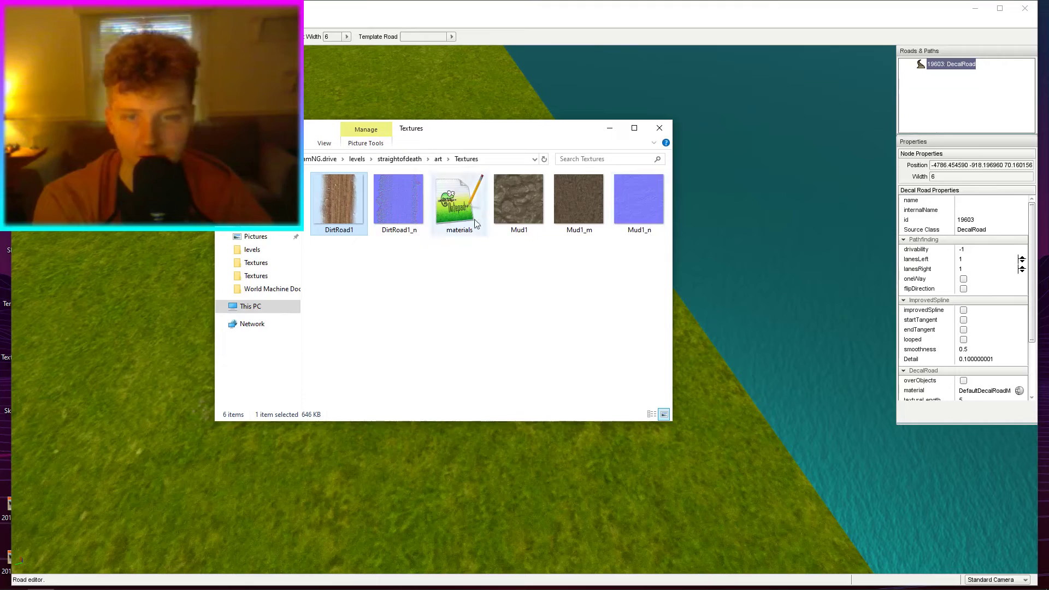
Assign the BNG_Road_Dirt material from the RoadAndPath tag to the decal road.
right_drag(678, 242, 666, 261)
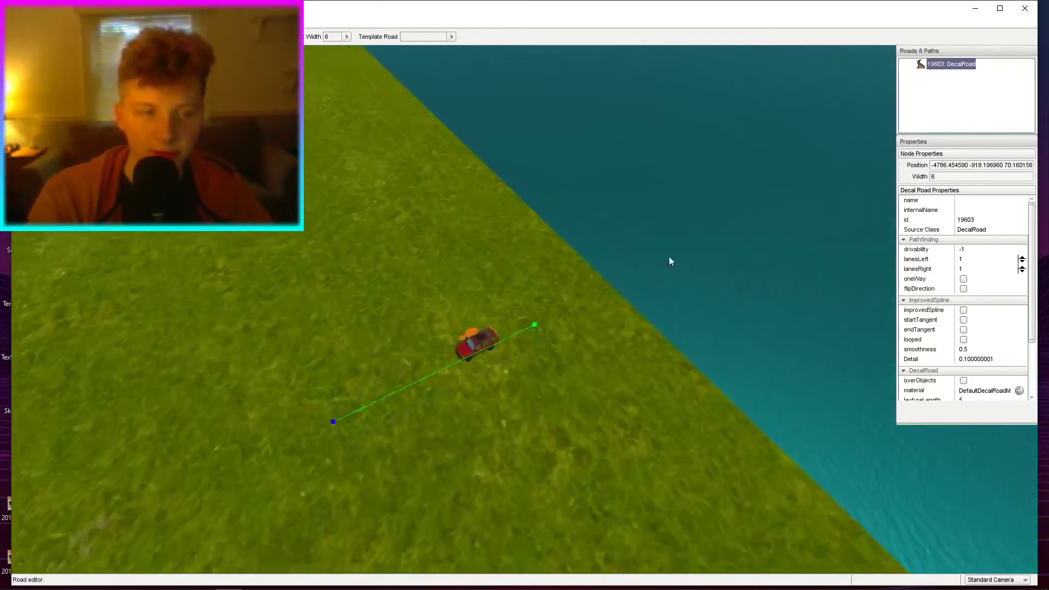
key(w)
click(1019, 391)
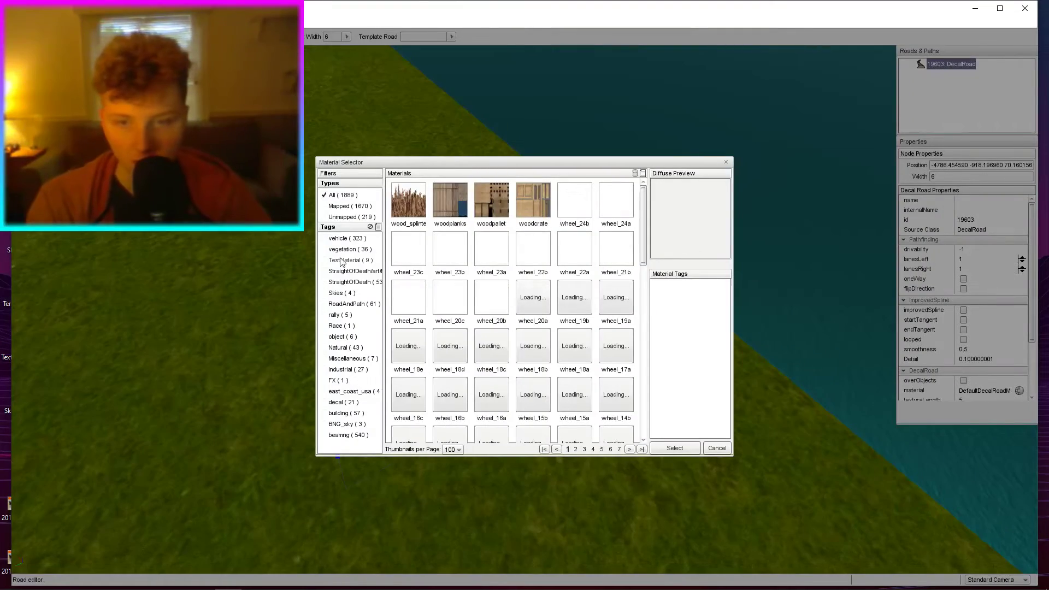
click(343, 239)
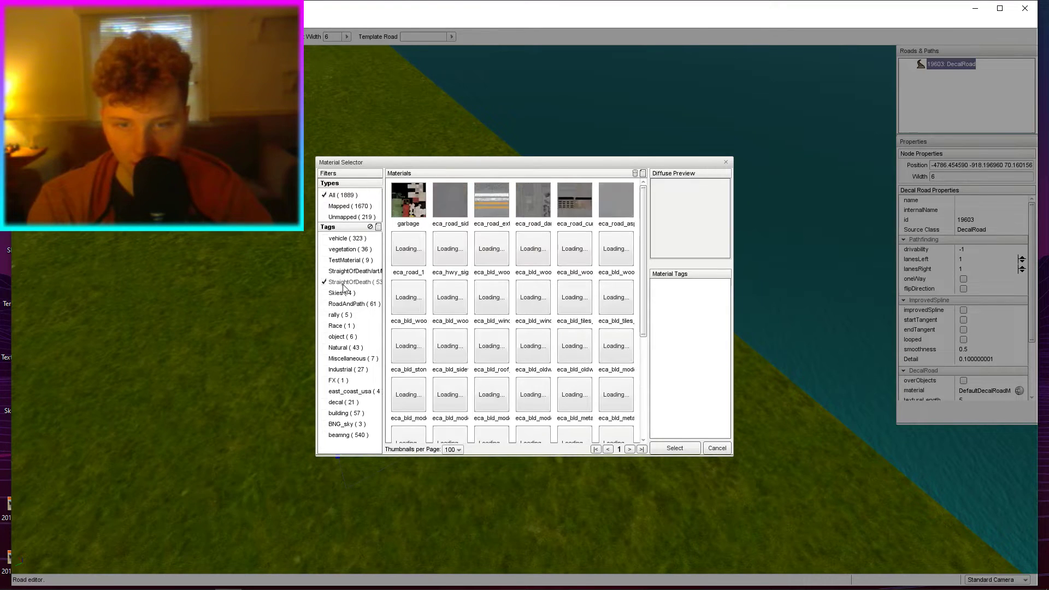
click(344, 241)
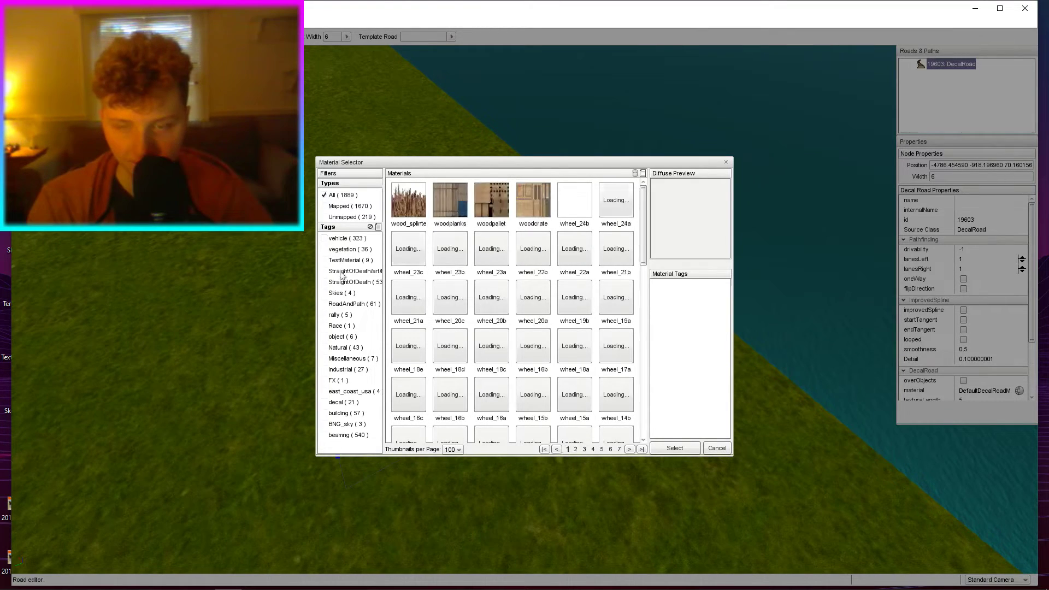
click(346, 305)
scroll(567, 299, down, 3)
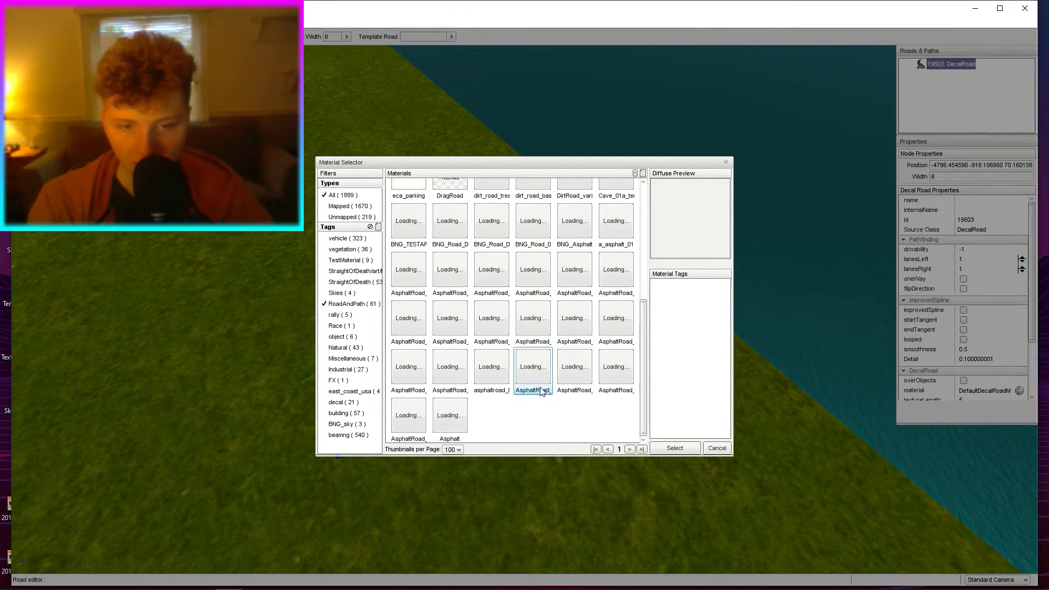
click(494, 224)
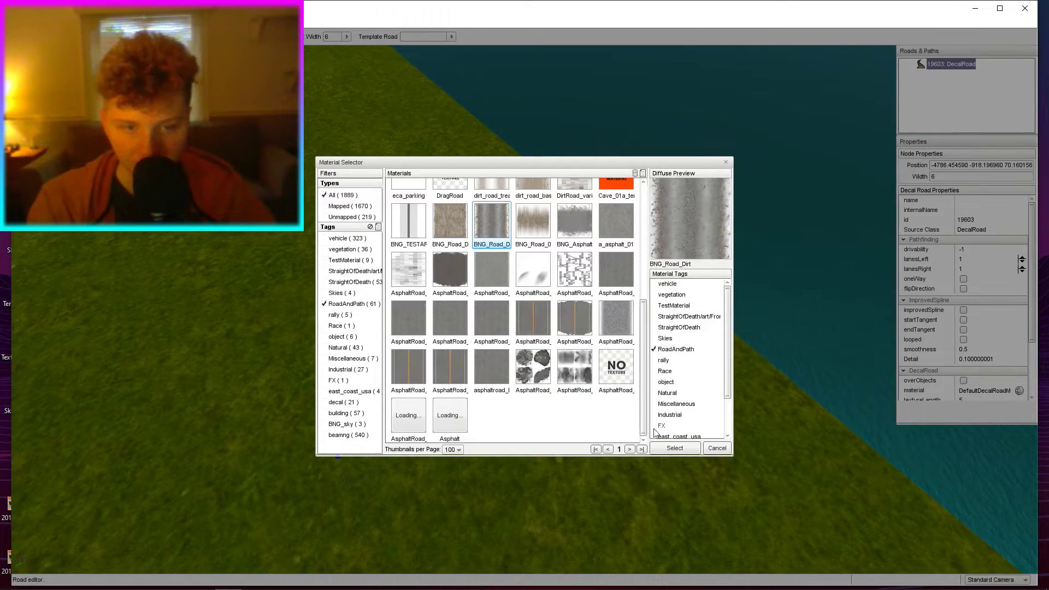
click(666, 445)
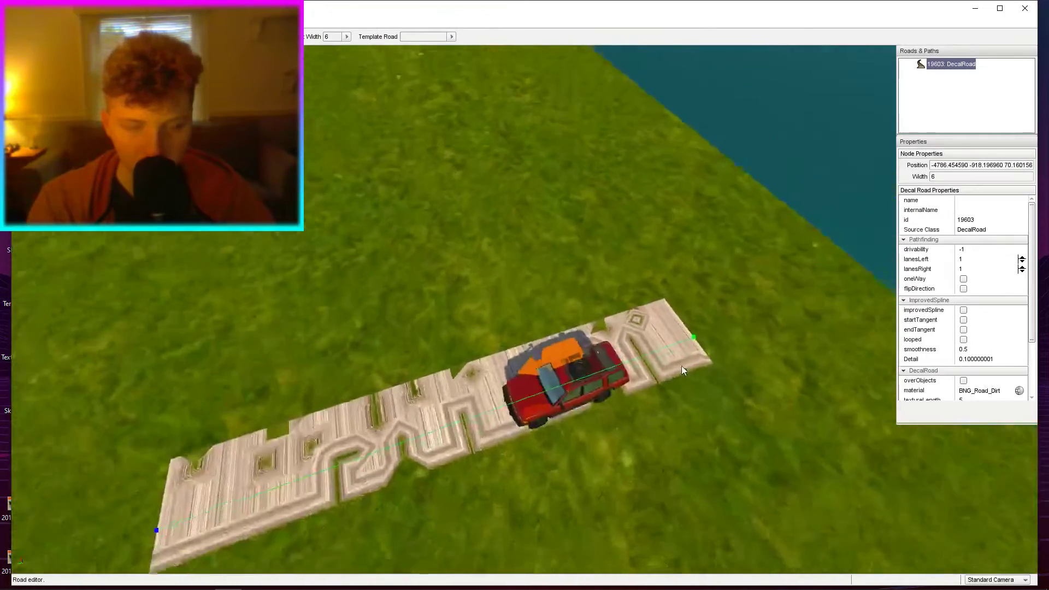
Move the decal road's end node behind the car to about X -4785.5, Y -945.8 and inspect the road surface.
drag(683, 337, 691, 319)
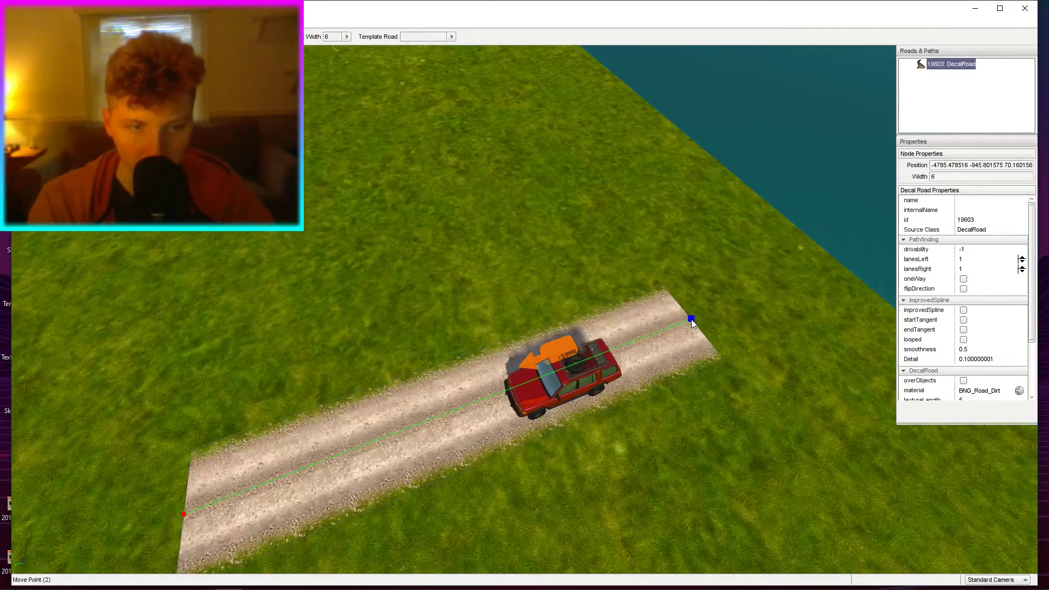
key(w)
right_drag(691, 319, 969, 403)
key(s)
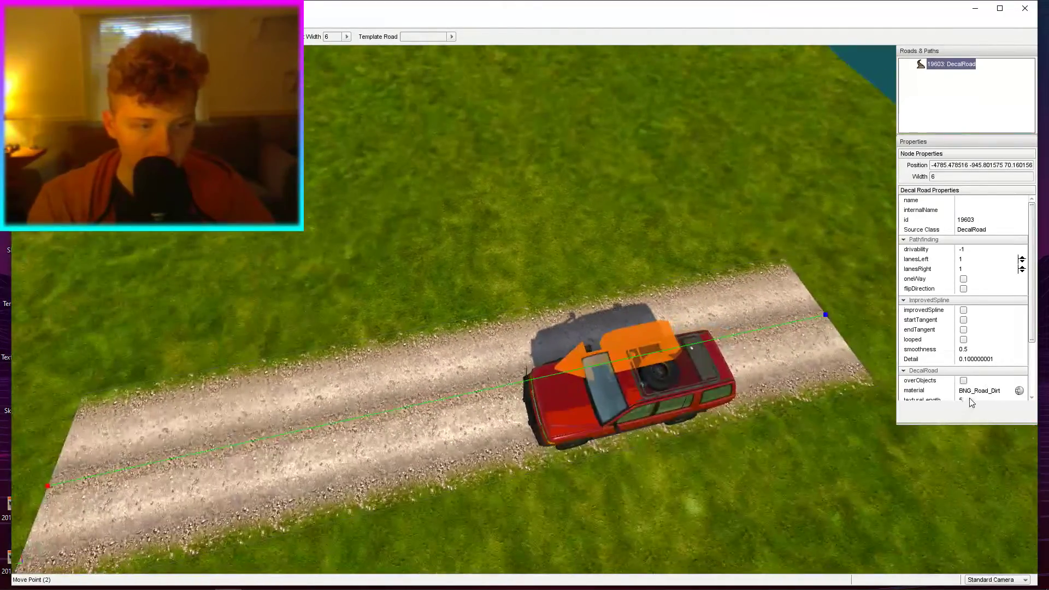
key(s)
right_drag(834, 365, 814, 363)
key(w)
key(s)
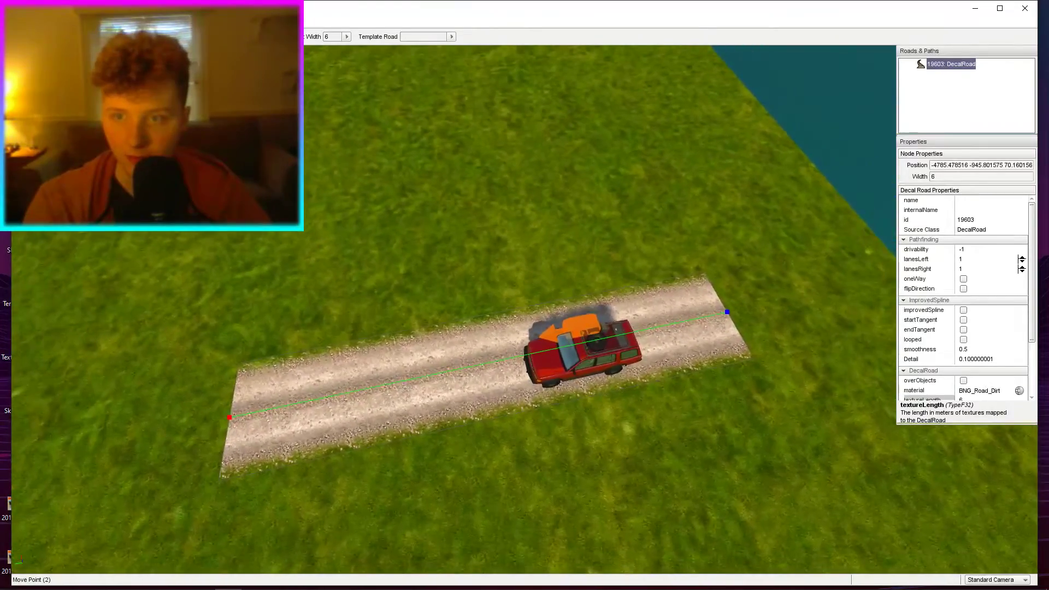
Open the BNG_Road_Dirt material for editing and start choosing its color map file from the Documents folder.
click(828, 230)
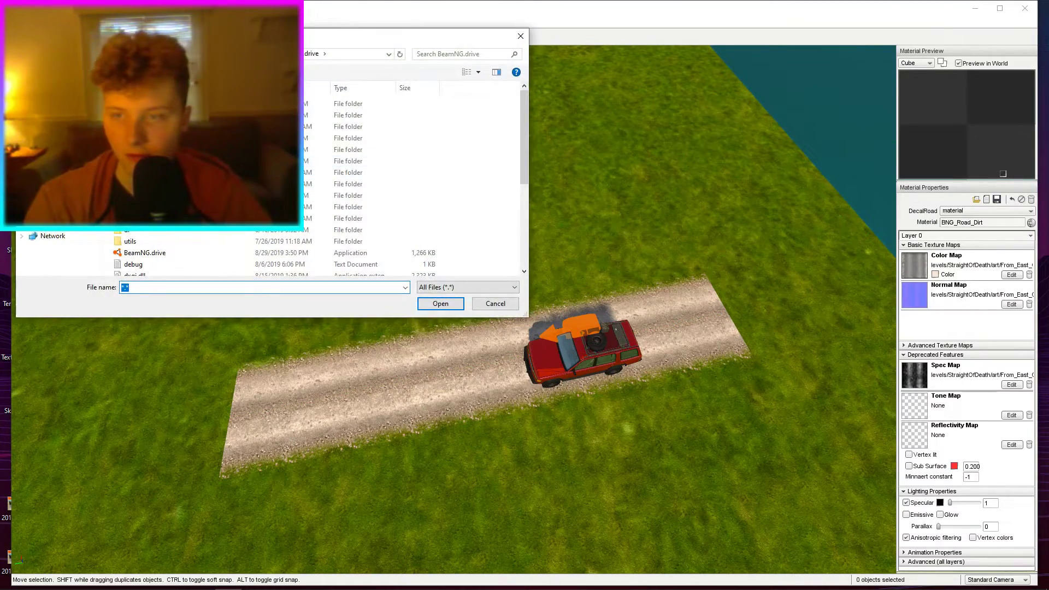
click(56, 127)
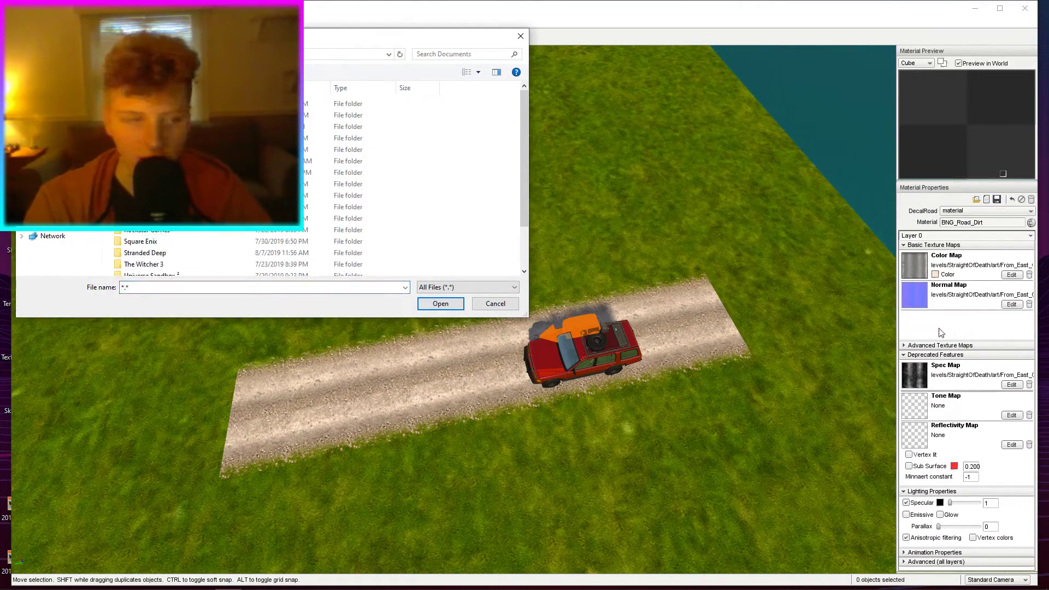
mouse_move(206, 589)
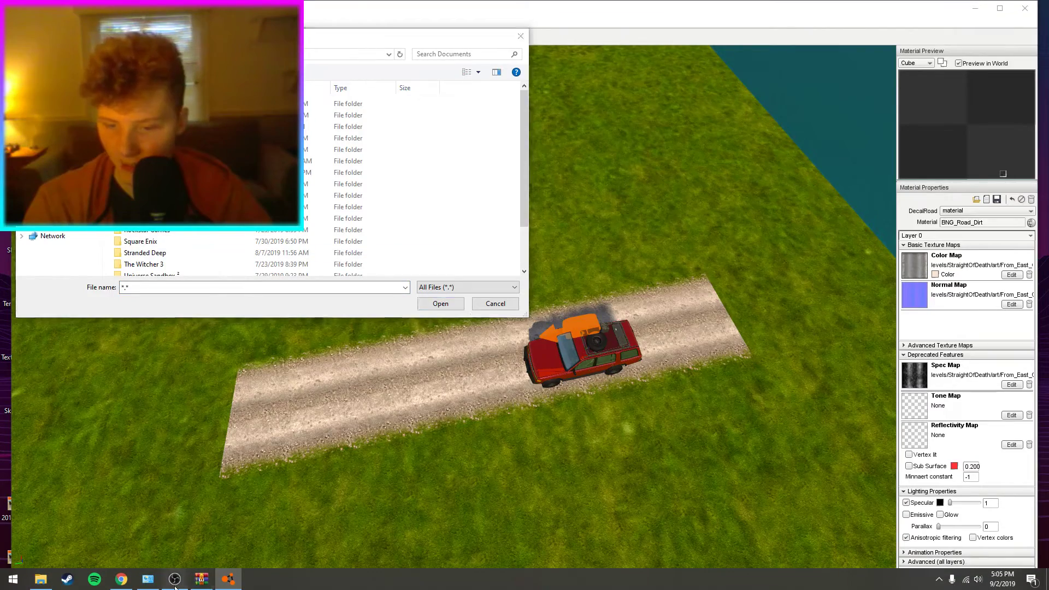
click(174, 581)
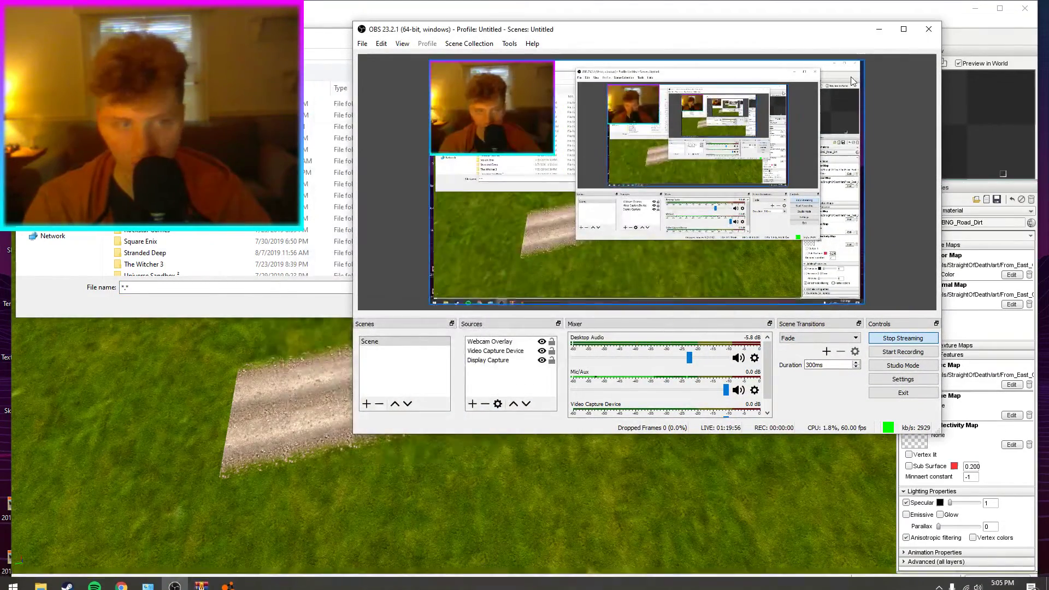
click(877, 29)
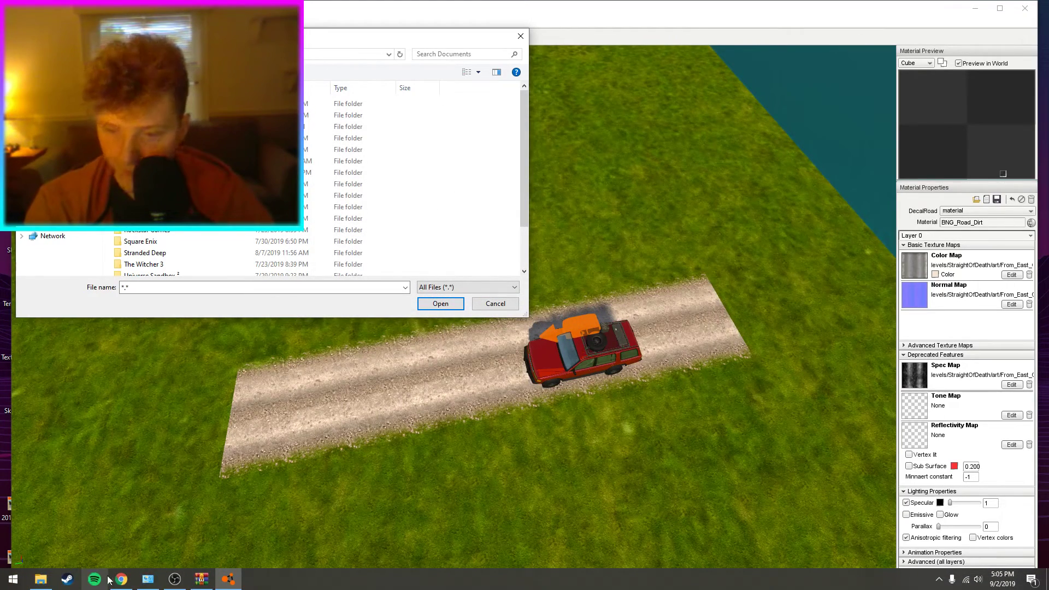
Open DirtRoad1.png from the Textures folder in paint.net, invert its colors and convert it to black and white.
click(41, 580)
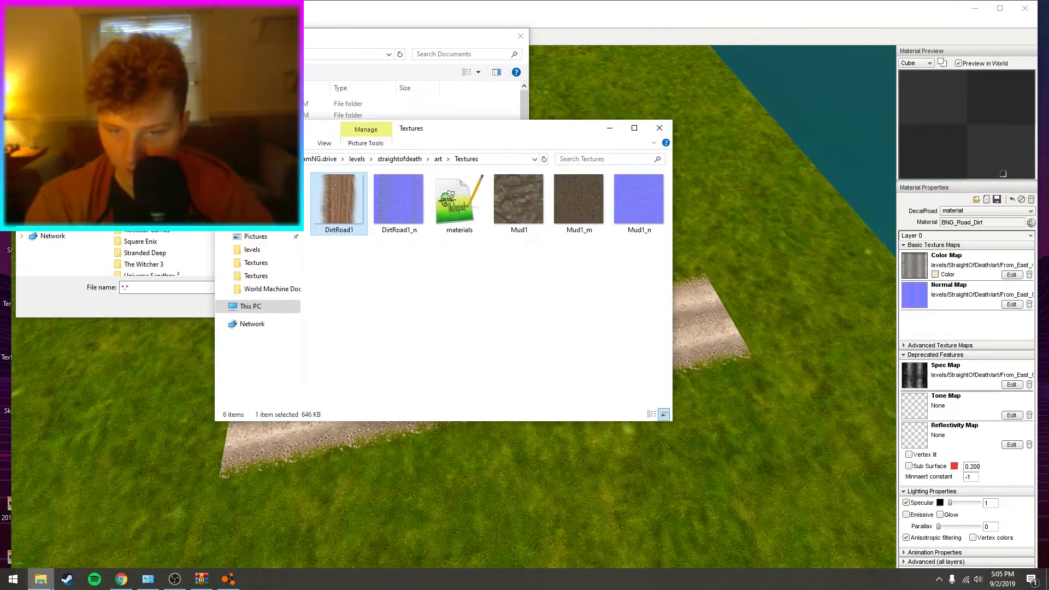
double_click(315, 205)
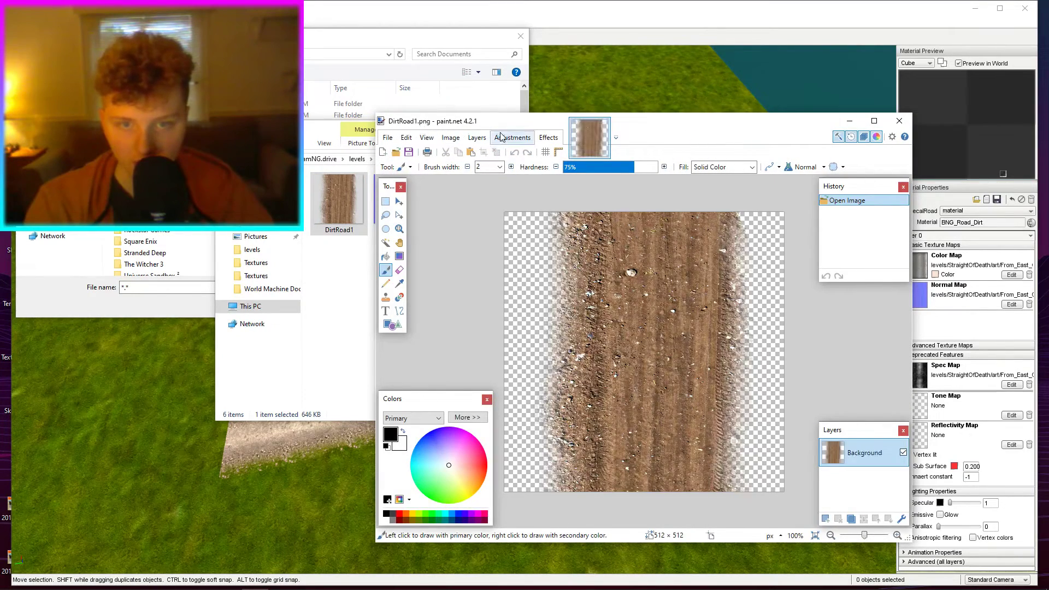
click(497, 137)
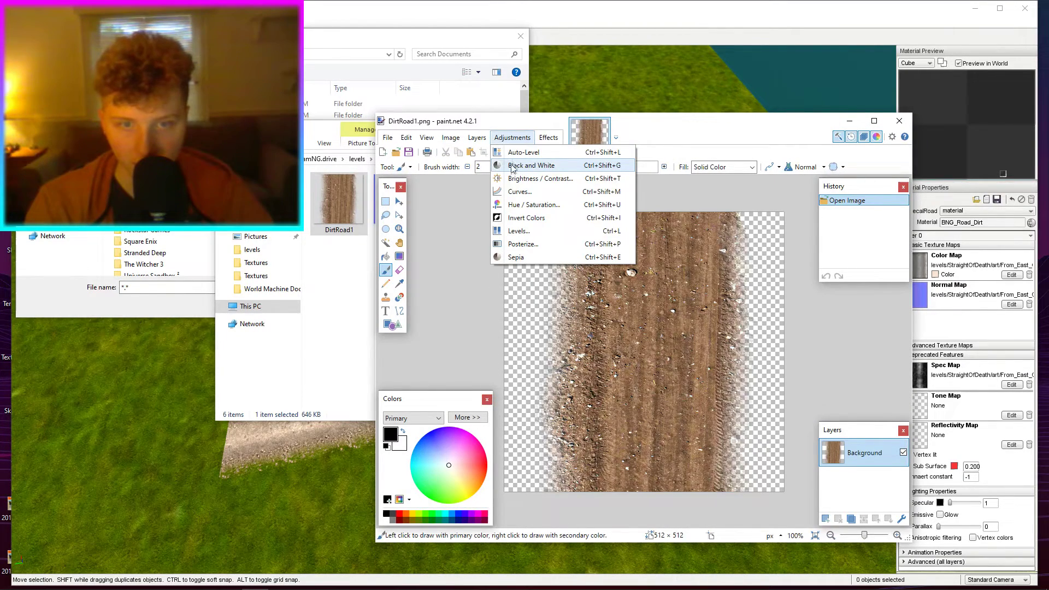
click(525, 218)
click(501, 139)
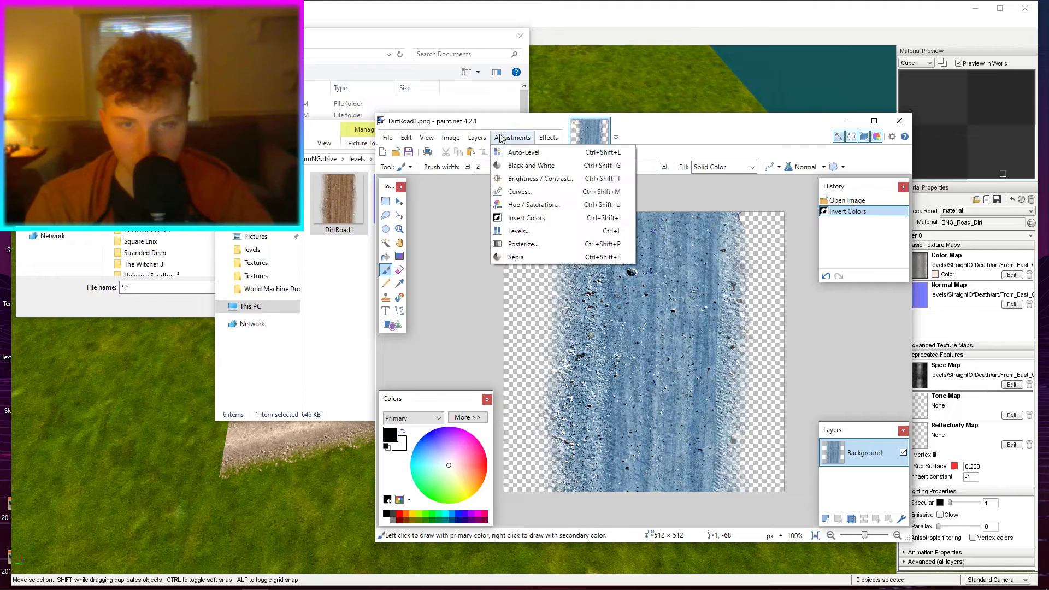
click(516, 166)
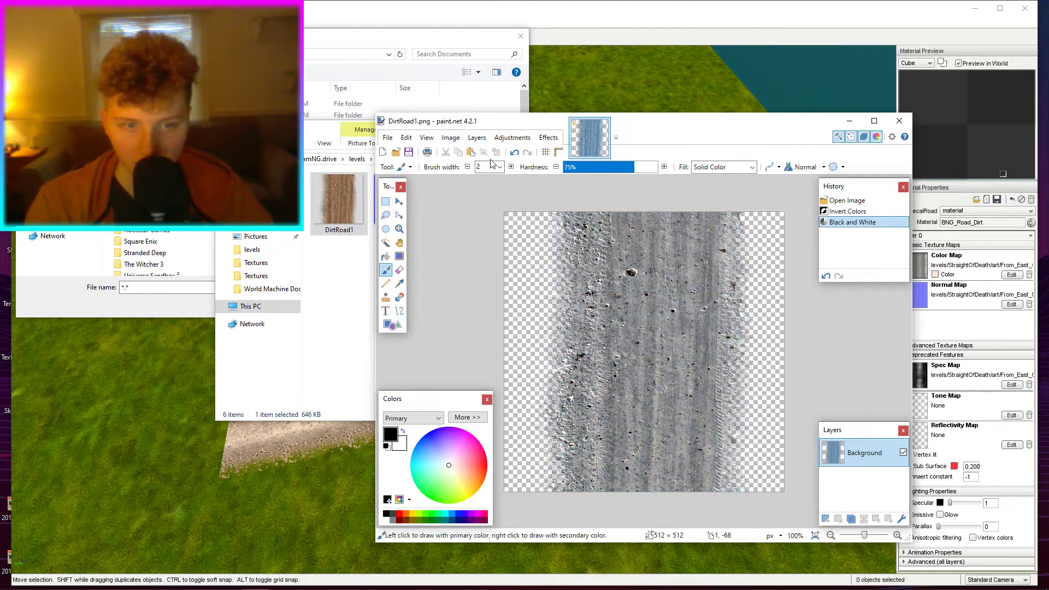
click(540, 141)
mouse_move(523, 143)
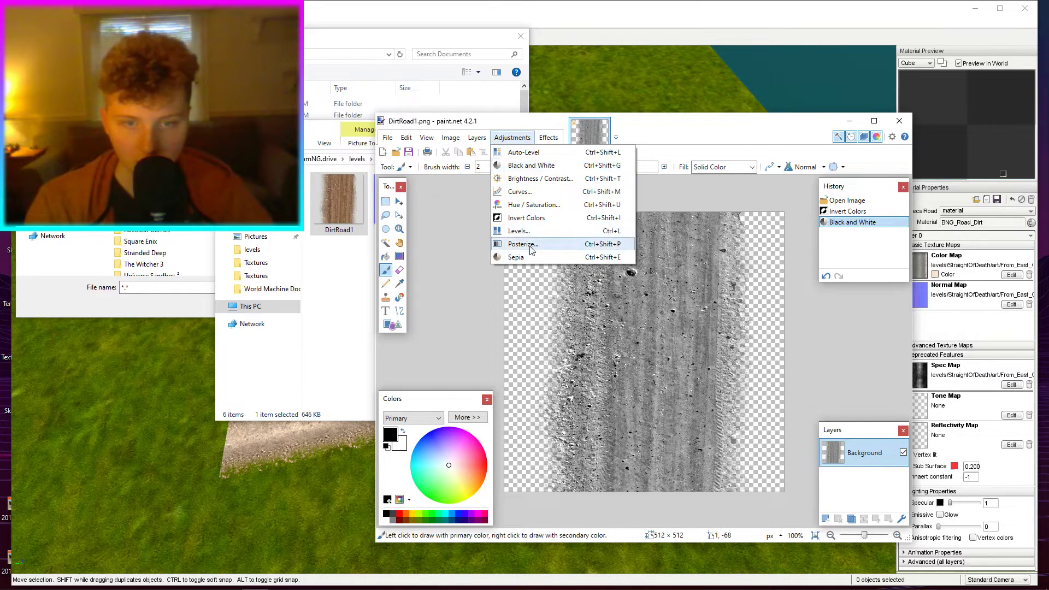
click(548, 138)
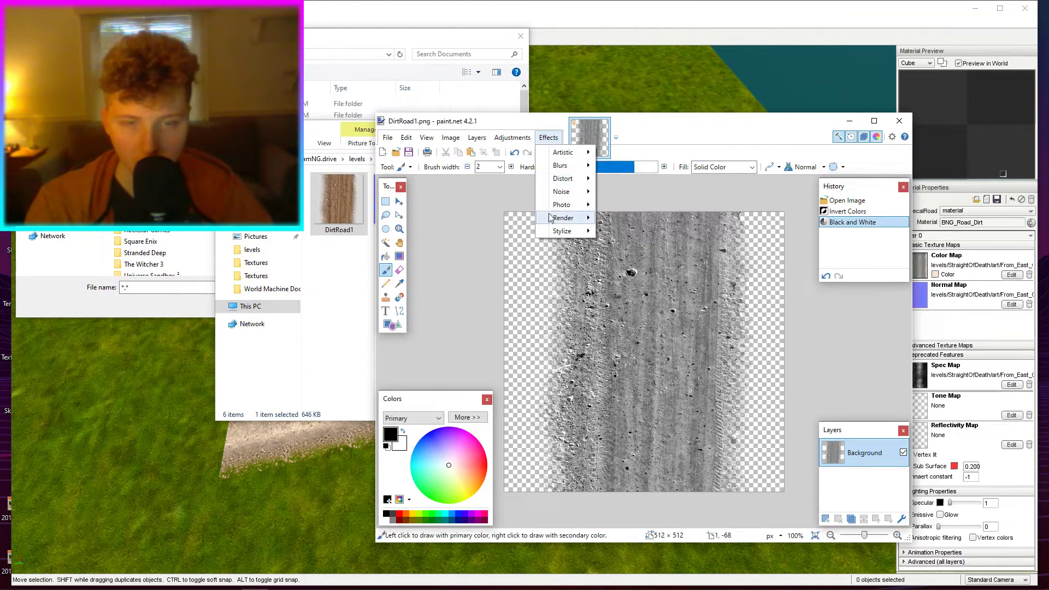
mouse_move(551, 221)
mouse_move(546, 179)
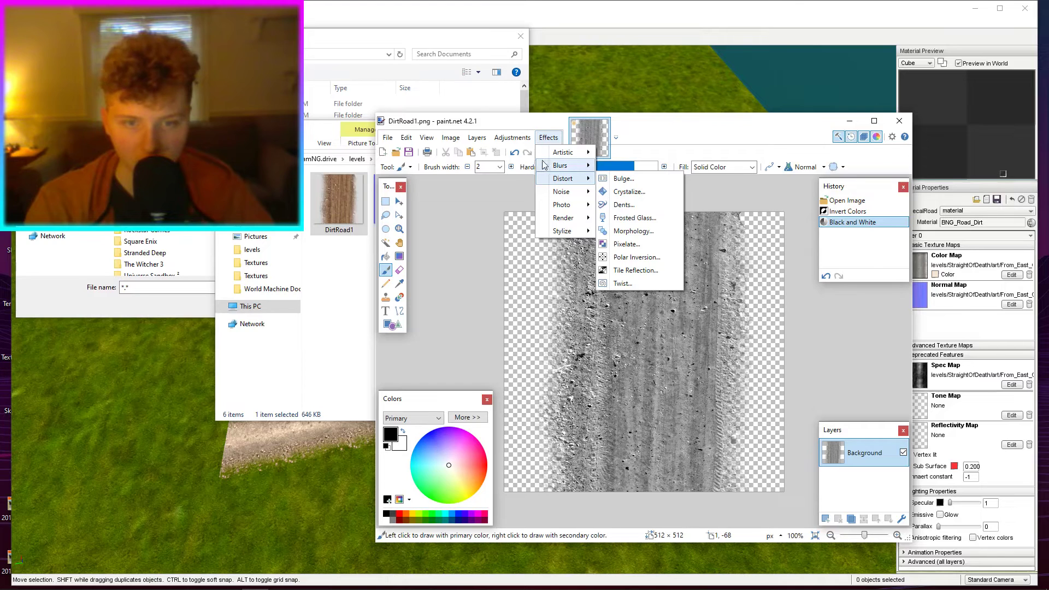
click(546, 140)
Save the grayscale image as DirtRoad1_s in PNG format in the Textures folder and return to the color map file selection.
click(387, 139)
click(388, 140)
click(388, 139)
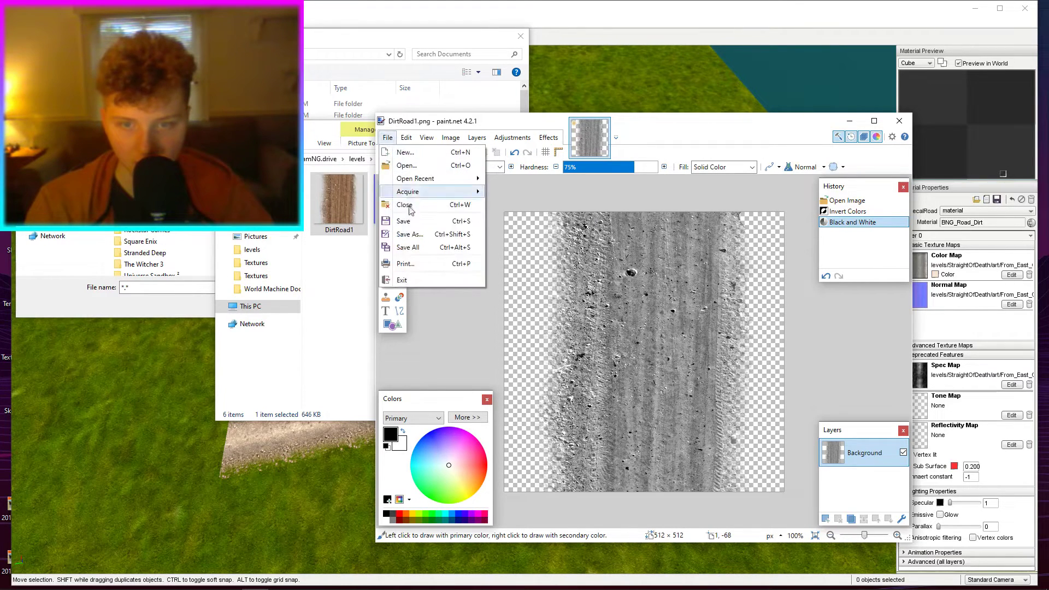
click(408, 234)
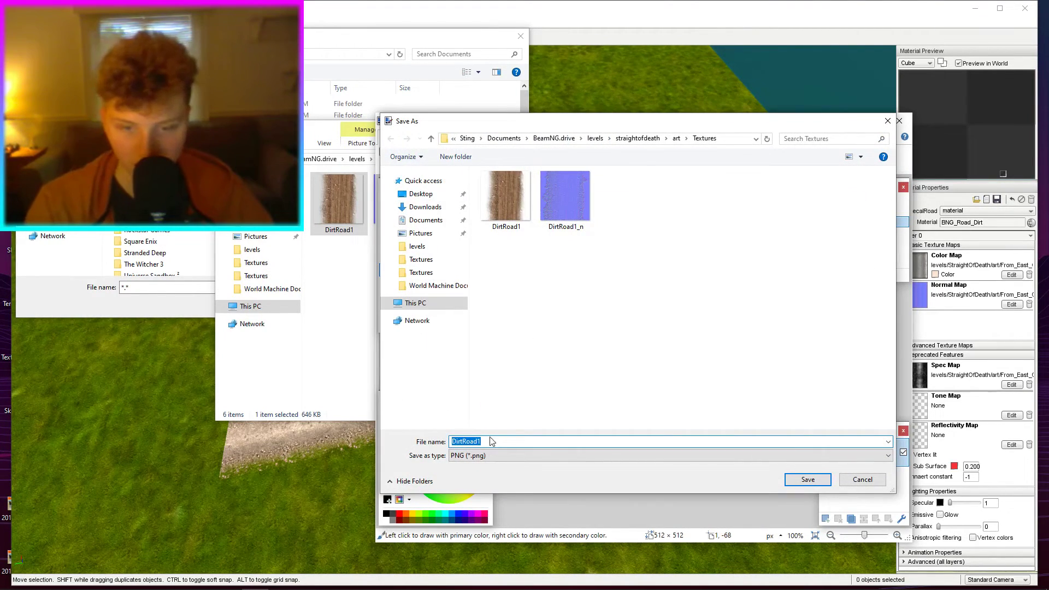
click(490, 439)
text(-)
key(BackSpace)
text(_s)
key(Return)
key(Return)
click(848, 123)
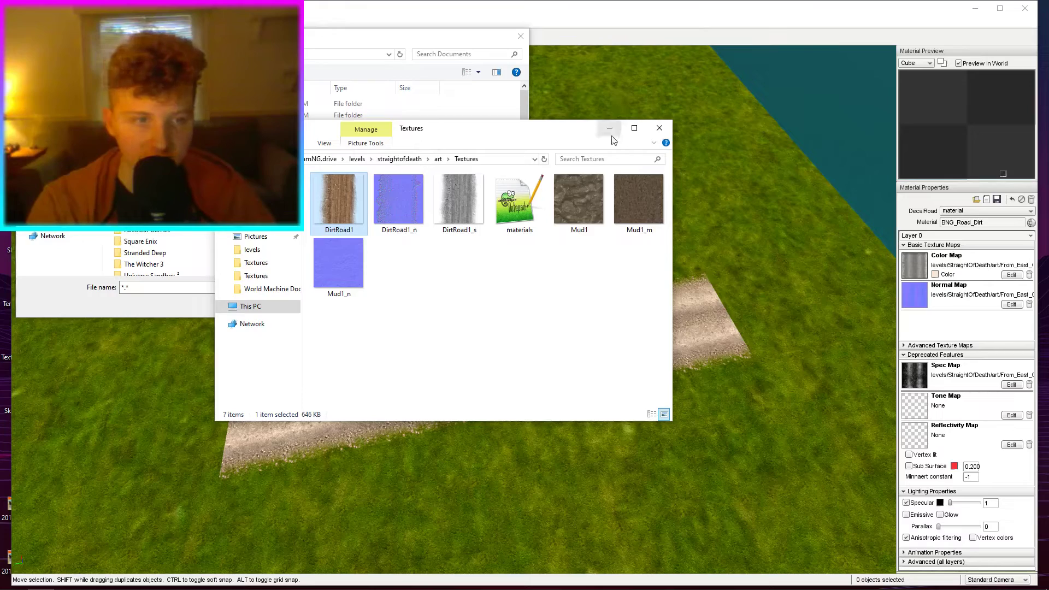
click(609, 128)
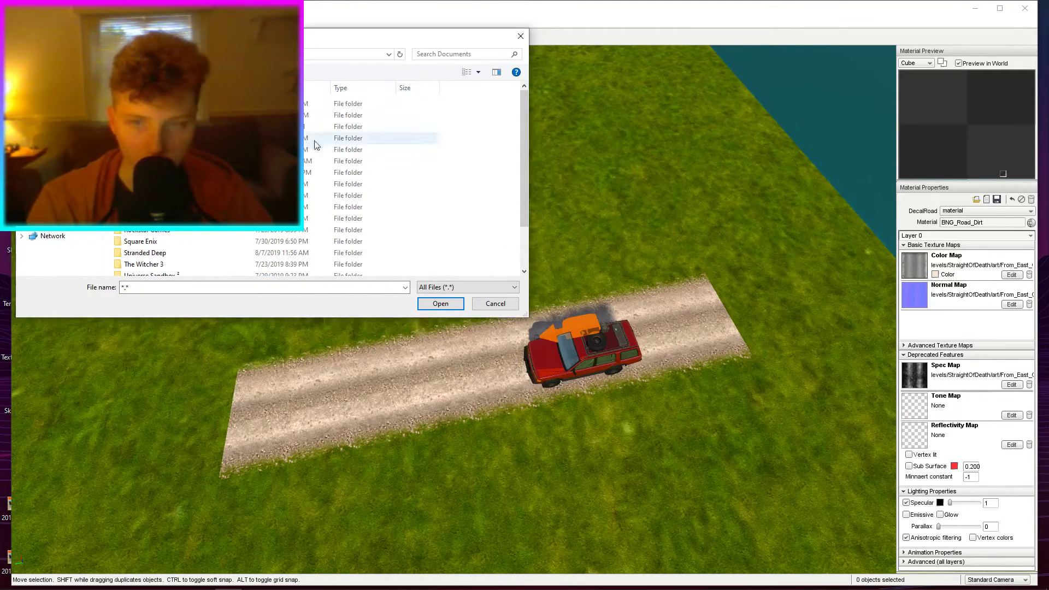
Set the BNG_Road_Dirt color map to DirtRoad1 from the straightofdeath level's art/Textures folder.
double_click(147, 127)
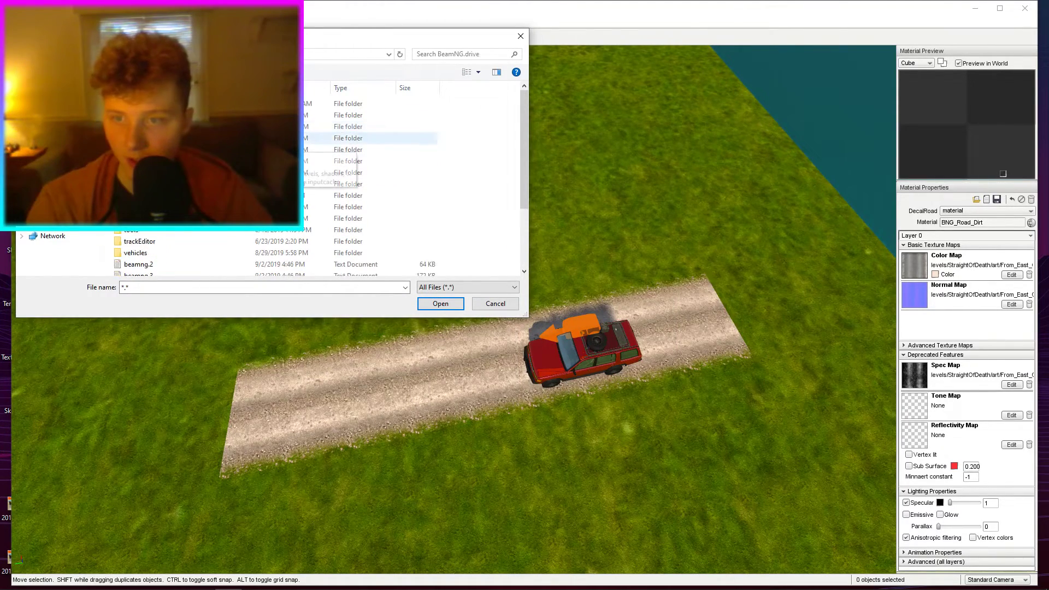
double_click(147, 184)
scroll(141, 251, down, 3)
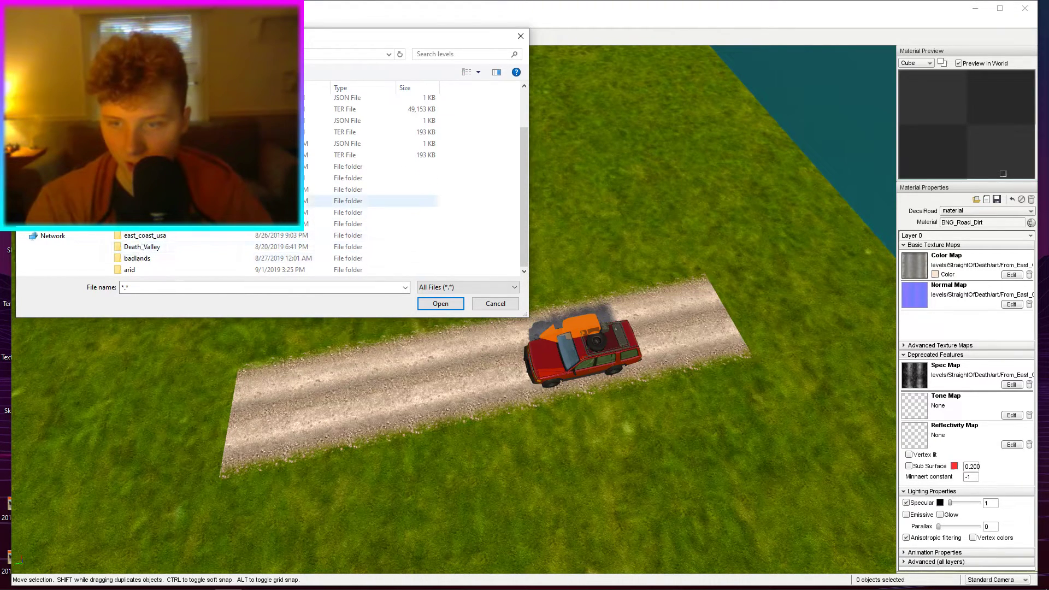
double_click(145, 178)
double_click(147, 104)
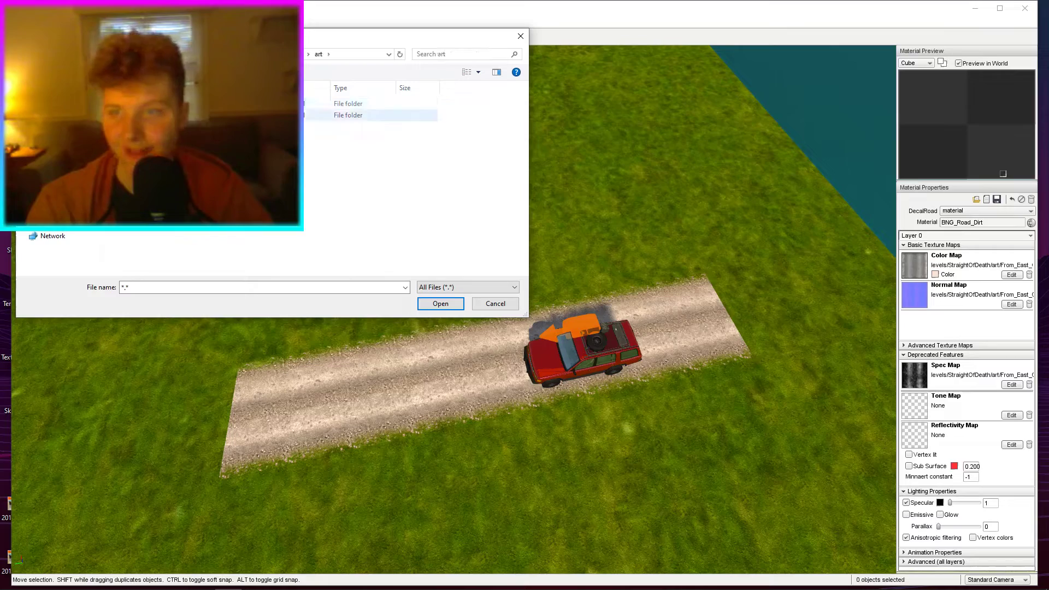
double_click(146, 116)
key(Return)
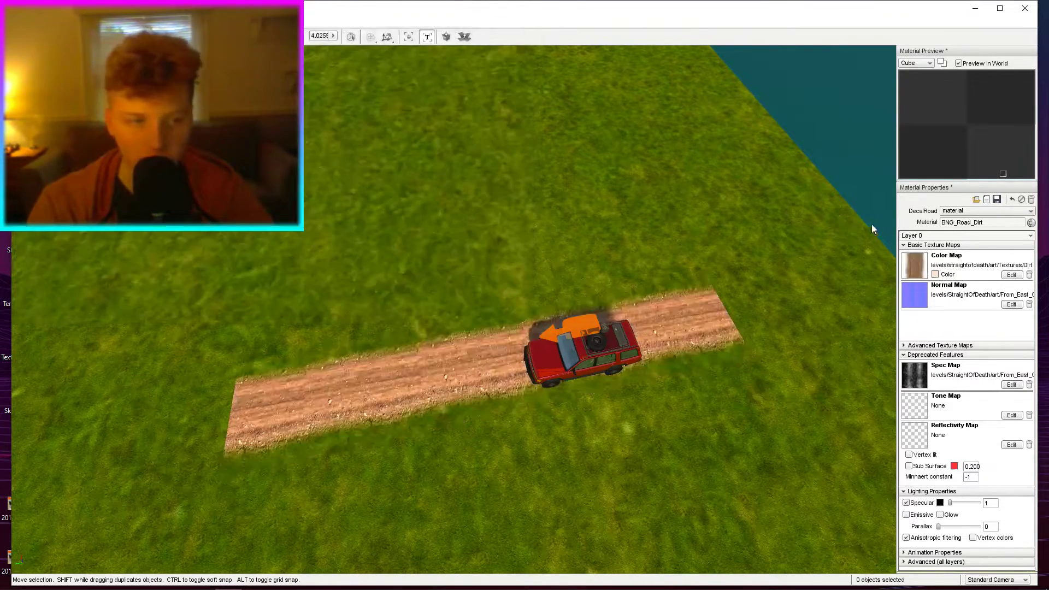
Set the material's normal map to DirtRoad1_n and its spec map to DirtRoad1_s.
click(913, 296)
key(Return)
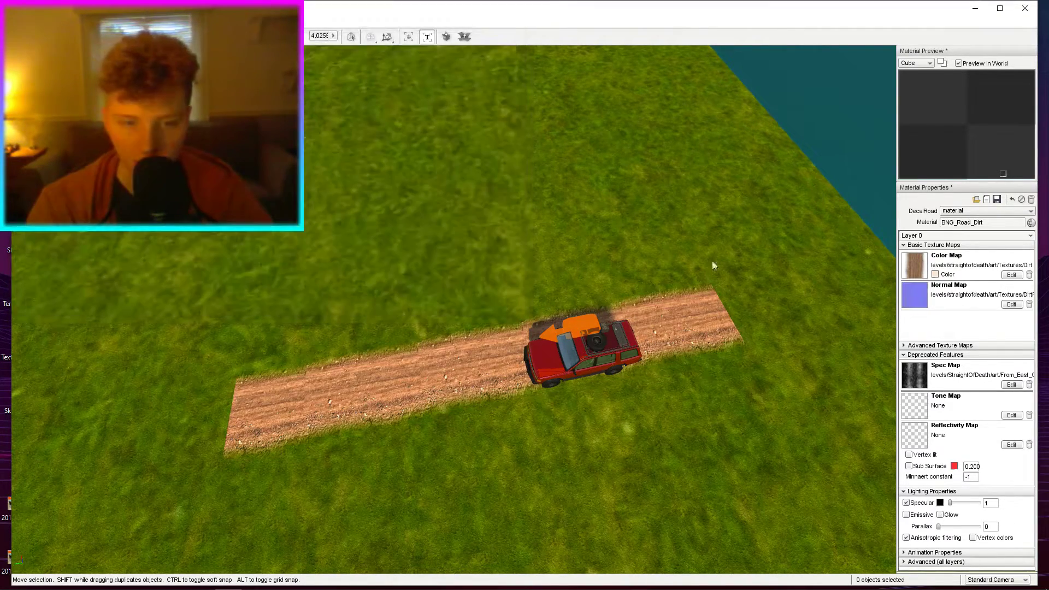
click(916, 374)
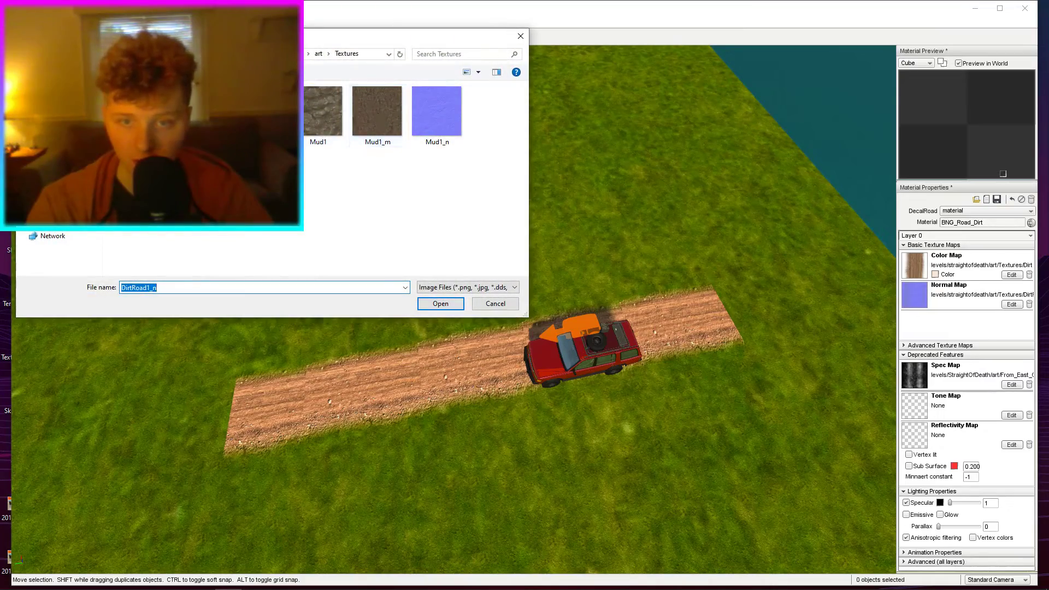
key(Return)
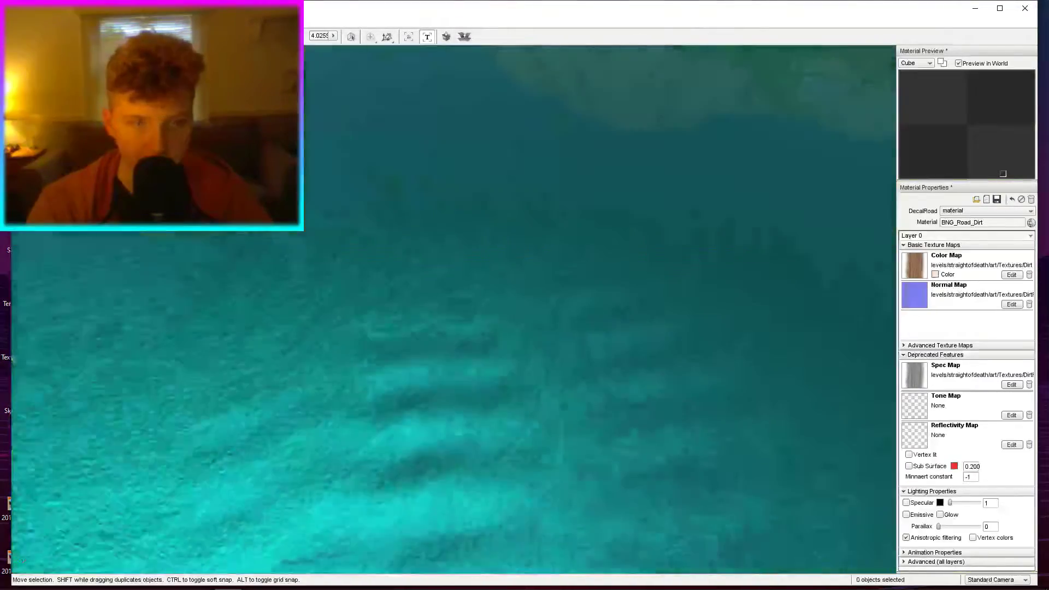
Save the BNG_Road_Dirt material and inspect the retextured road from above.
key(s)
key(w)
key(s)
right_drag(600, 219, 738, 261)
click(998, 199)
key(w)
right_drag(600, 273, 688, 350)
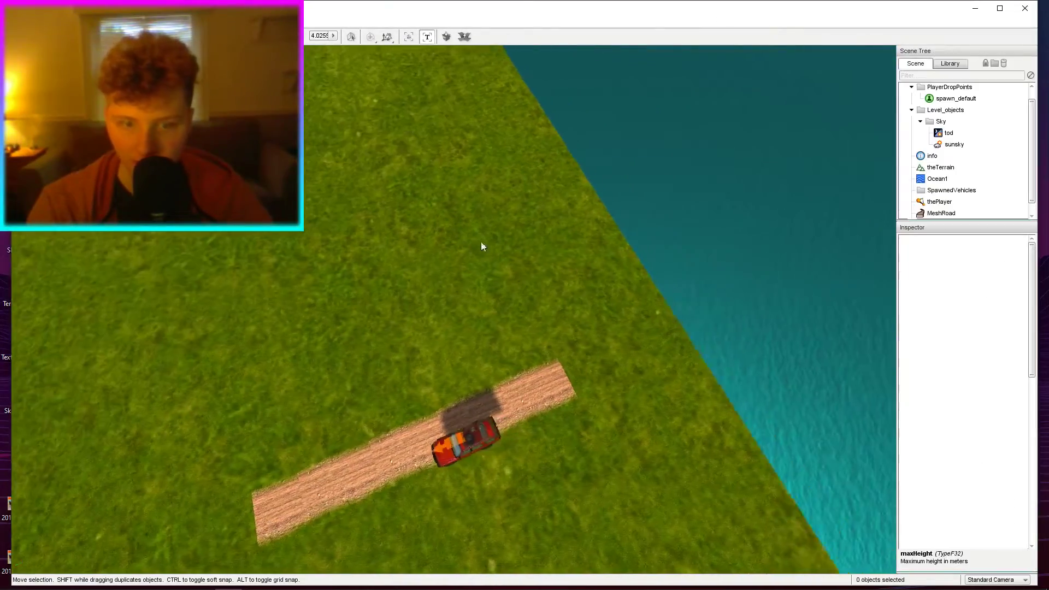
key(w)
right_drag(483, 246, 466, 218)
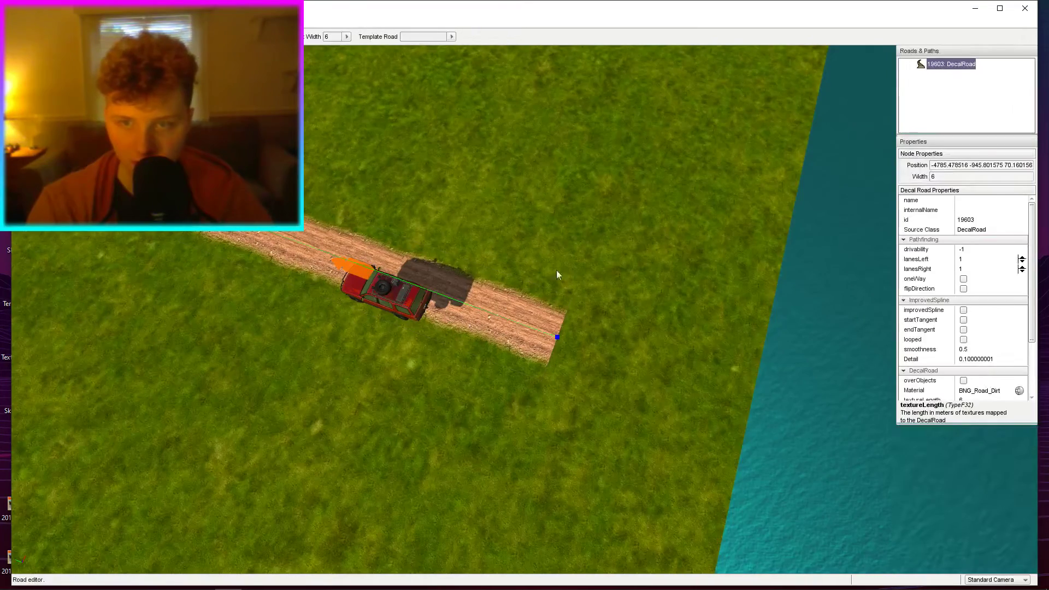
Move the decal road's end node closer to the car, to about X -4785.8, Y -943.4.
key(w)
key(2)
drag(565, 347, 520, 334)
Try to extend the decal road with two more nodes curving away beyond its end.
key(5)
click(603, 313)
click(670, 295)
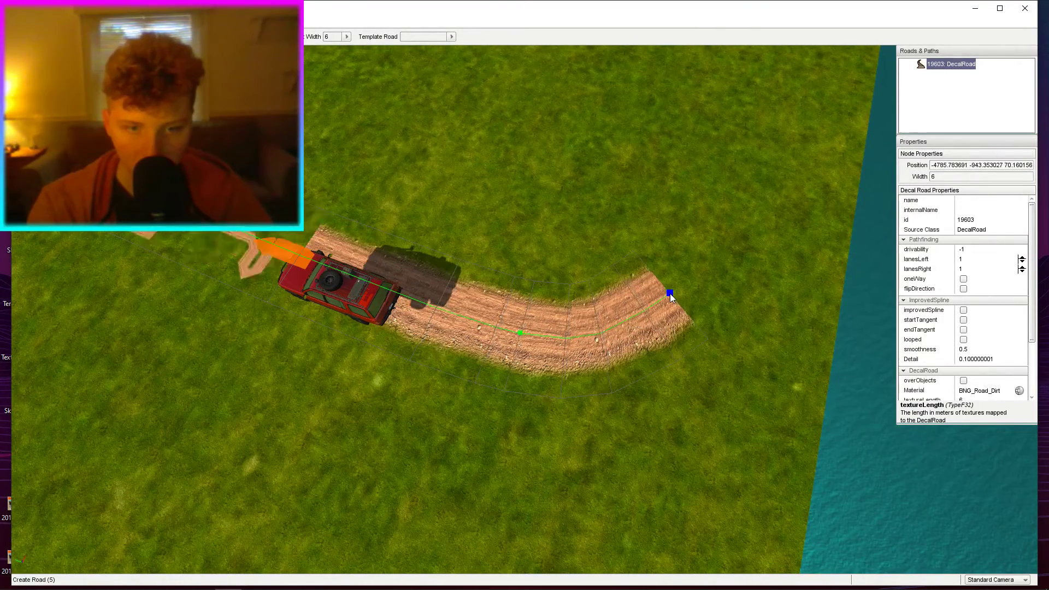
key(ctrl+z)
key(ctrl+z)
Enable improvedSpline for the decal road and inspect the whole road.
right_drag(670, 294, 642, 316)
key(w)
key(s)
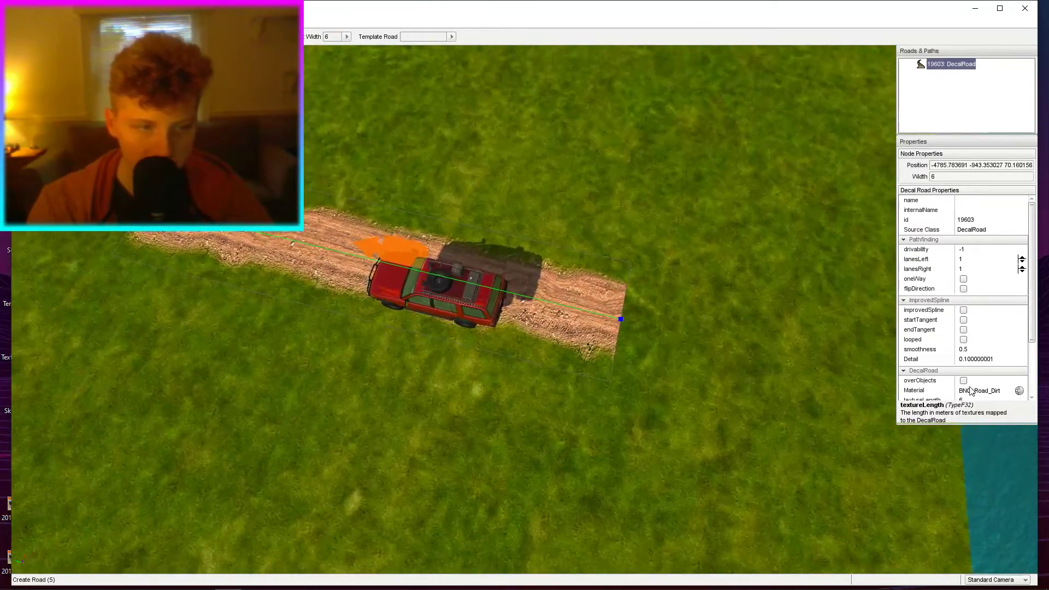
scroll(969, 387, down, 1)
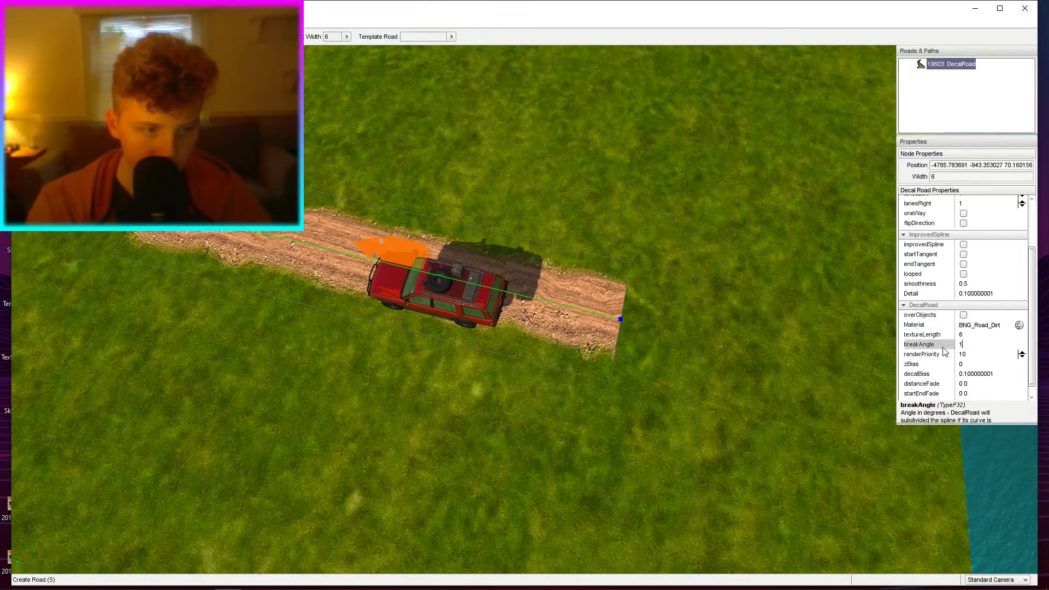
click(964, 245)
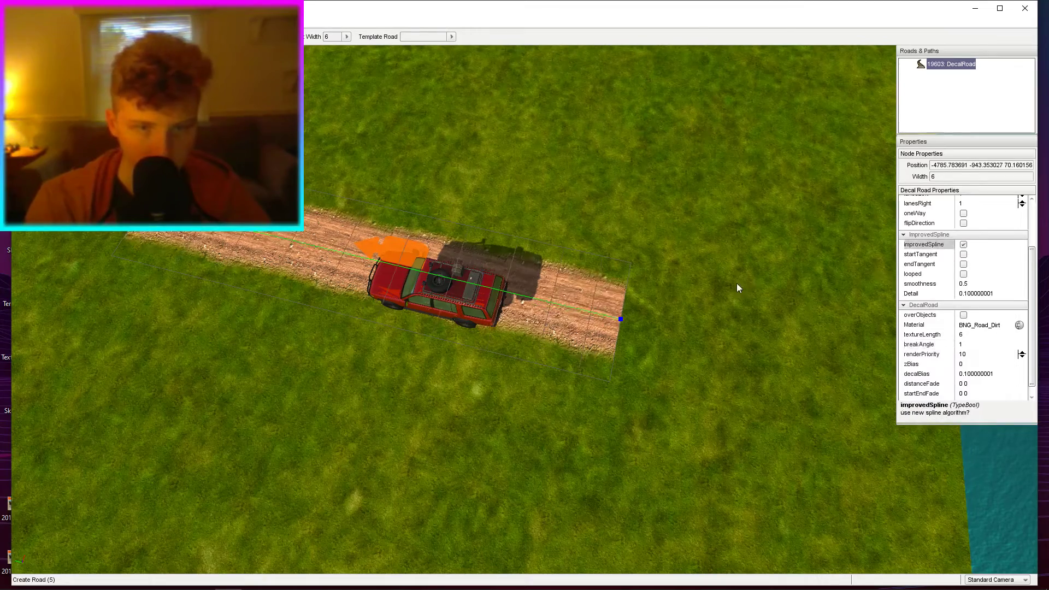
right_drag(631, 297, 548, 294)
key(s)
key(a)
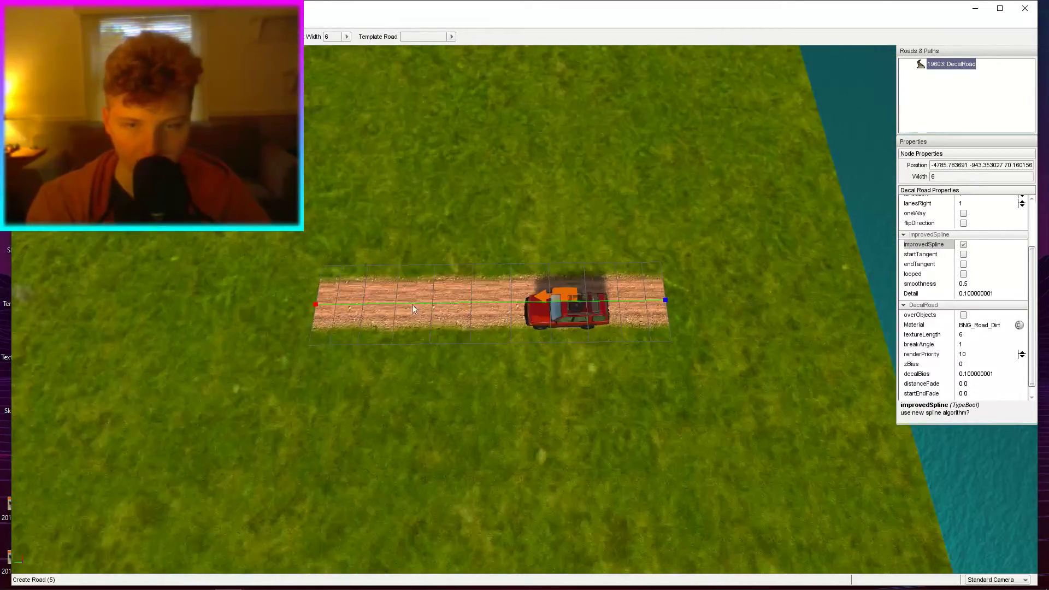
Reselect the decal road and set its renderPriority to 11 and distanceFade to 0 1000.
click(315, 305)
key(ctrl+z)
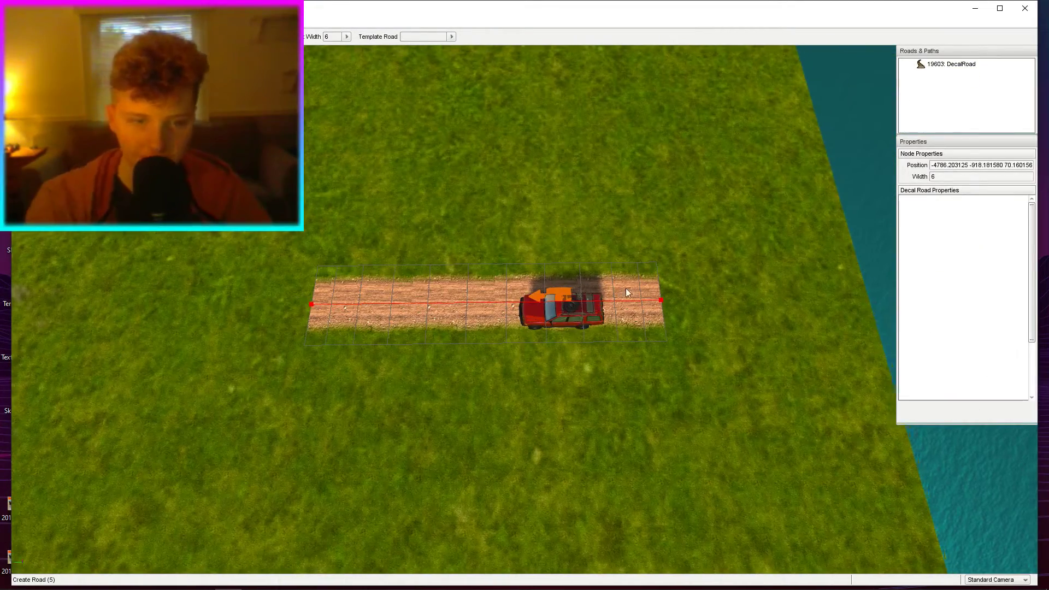
key(d)
click(596, 299)
scroll(996, 371, down, 3)
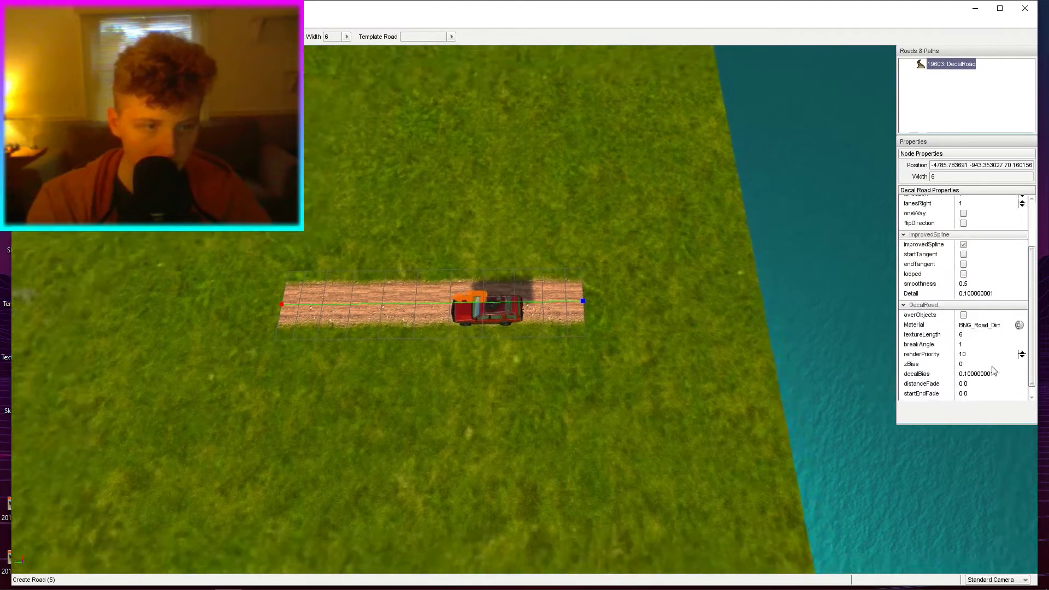
click(1022, 355)
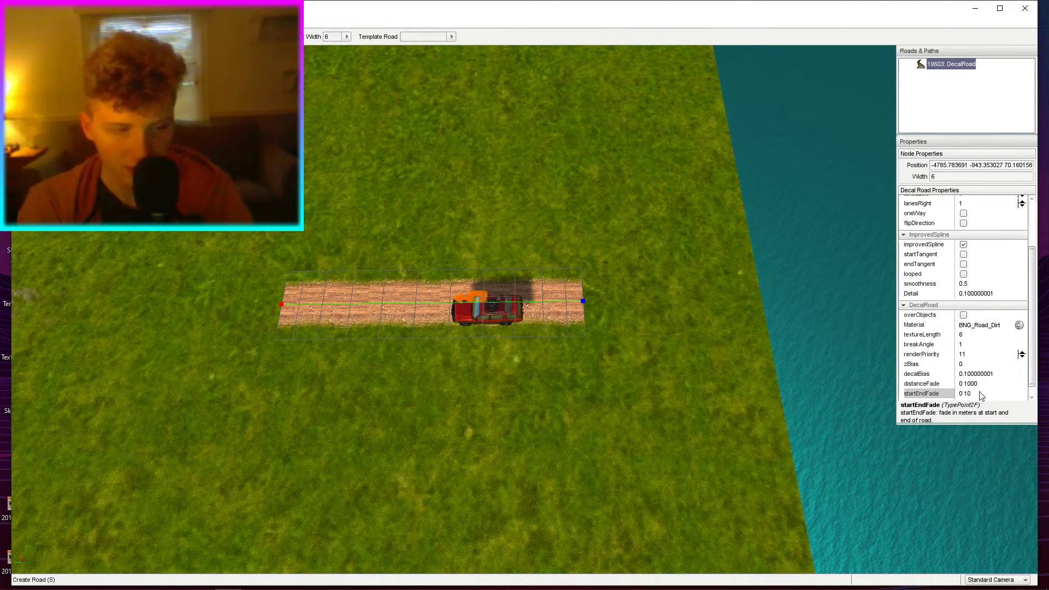
Set the decal road's startEndFade to 10 10.
key(Return)
text(10 1)
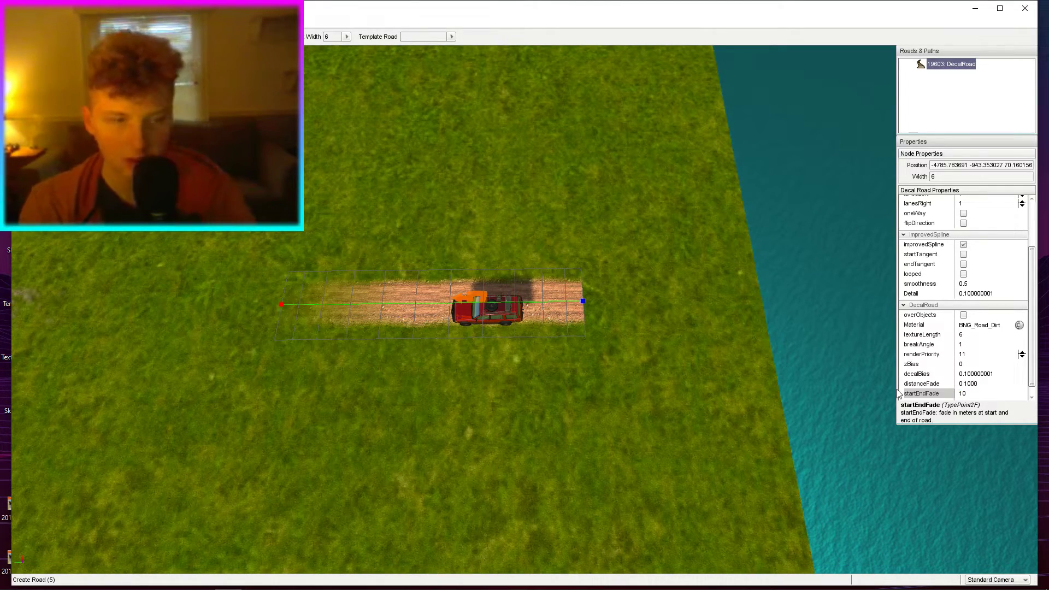
key(Return)
Extend the decal road from the end away from the car with a winding series of nodes across the grass, and finish the road.
key(a)
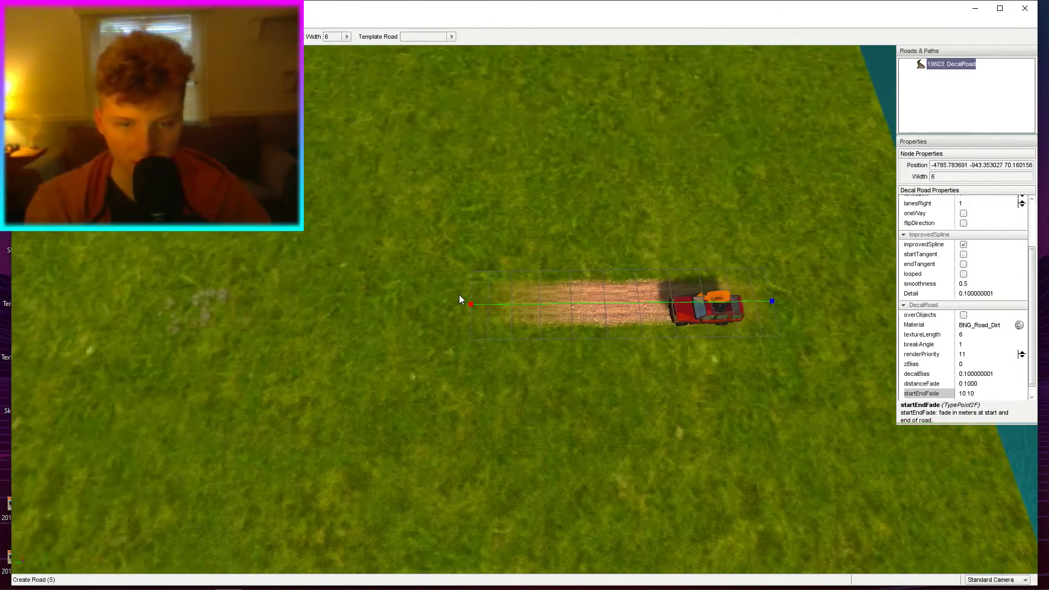
click(471, 306)
key(a)
right_drag(468, 319, 527, 317)
key(s)
click(529, 316)
key(a)
key(s)
key(a)
click(497, 342)
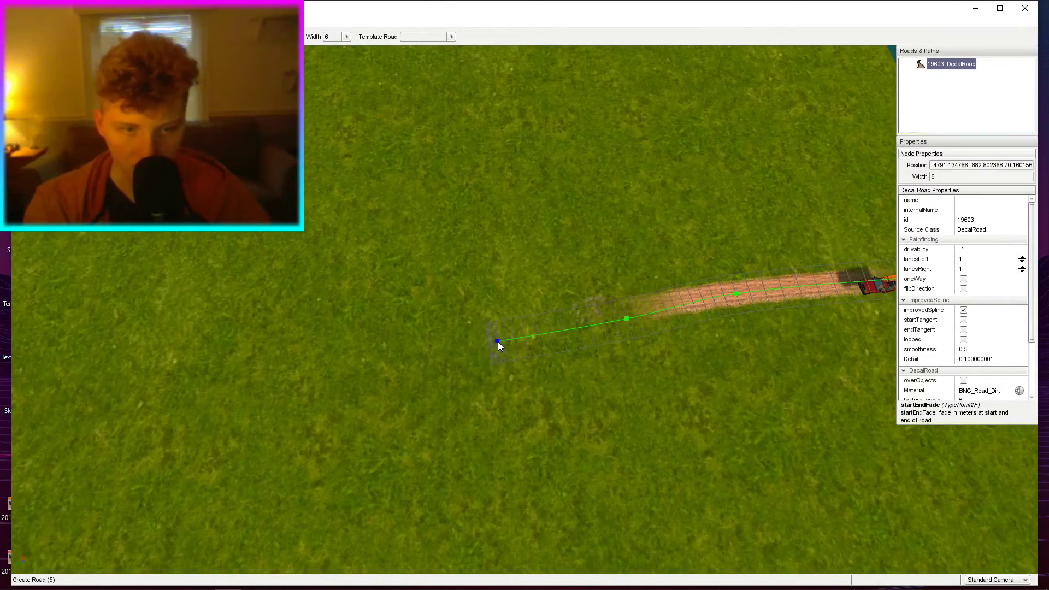
key(a)
click(431, 313)
key(a)
click(429, 278)
key(a)
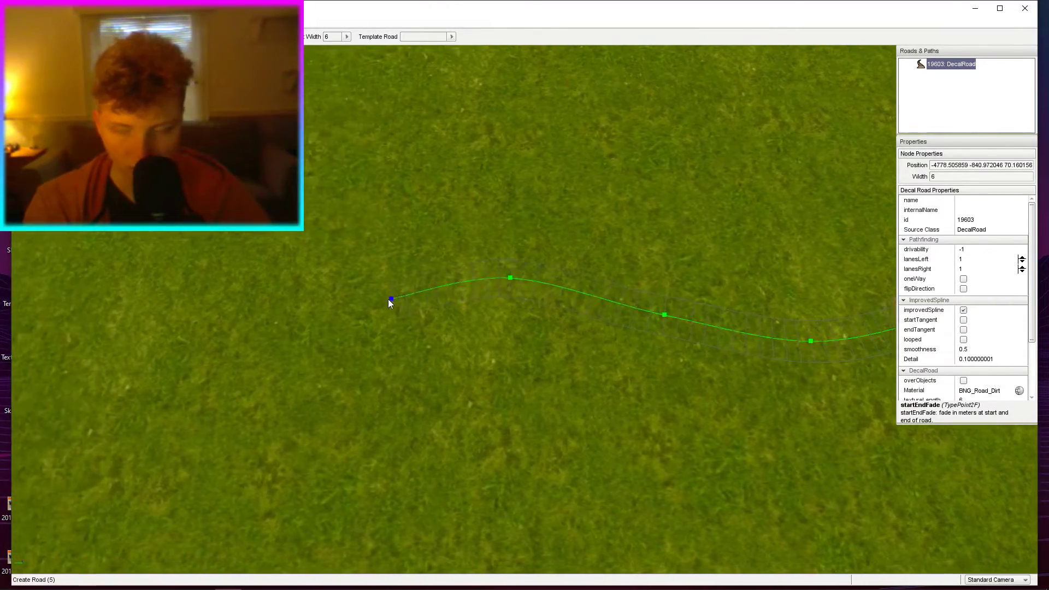
click(392, 293)
key(a)
click(365, 336)
key(a)
click(330, 315)
key(Return)
Inspect the dirt road's surface and edges from close to the ground along its winding course.
right_drag(333, 315, 361, 232)
key(d)
key(w)
right_drag(541, 360, 705, 502)
key(w)
key(s)
key(w)
right_drag(503, 306, 462, 211)
key(w)
key(w)
right_drag(505, 254, 492, 225)
key(w)
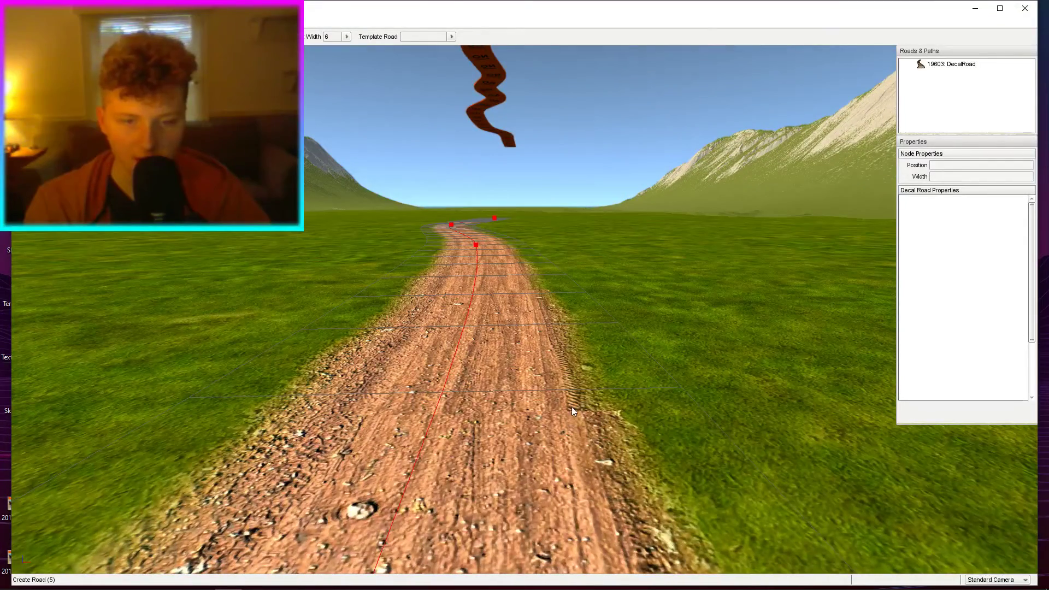
Check the streaming status in the OBS window preview and return to the road editor.
mouse_move(102, 575)
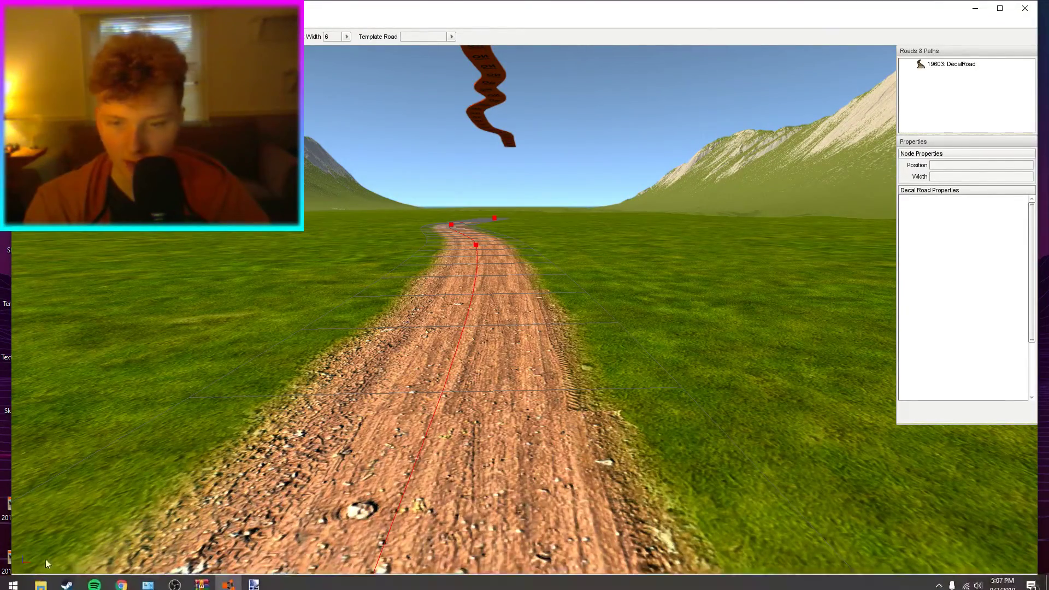
mouse_move(185, 582)
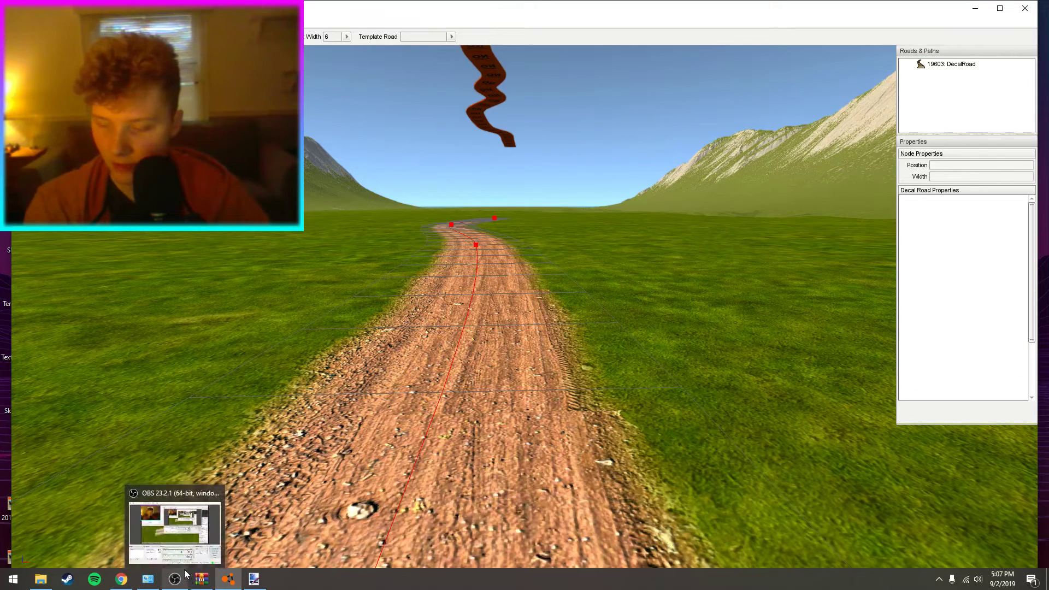
click(187, 556)
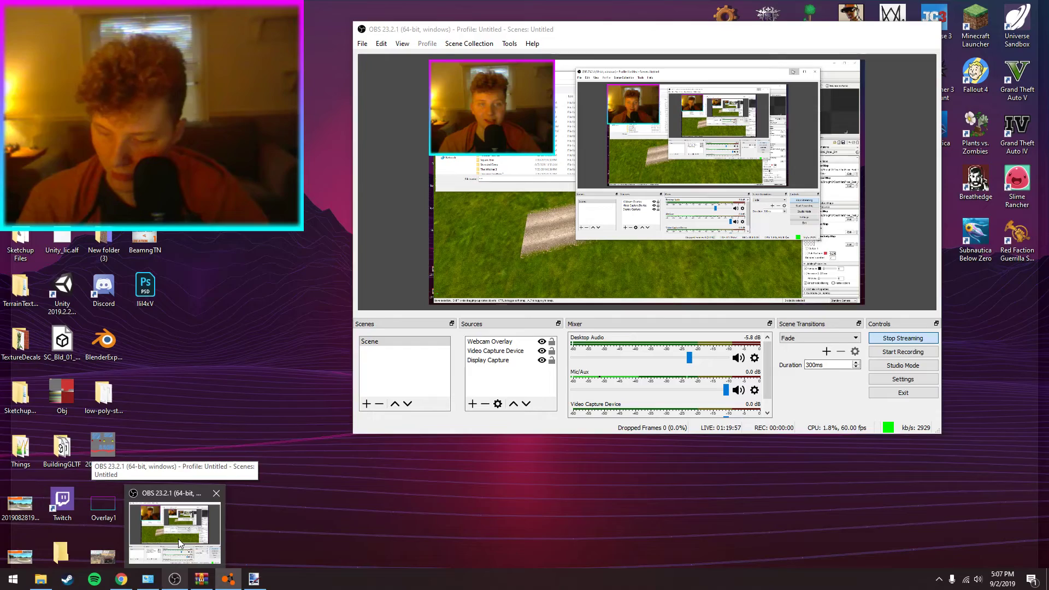
click(178, 539)
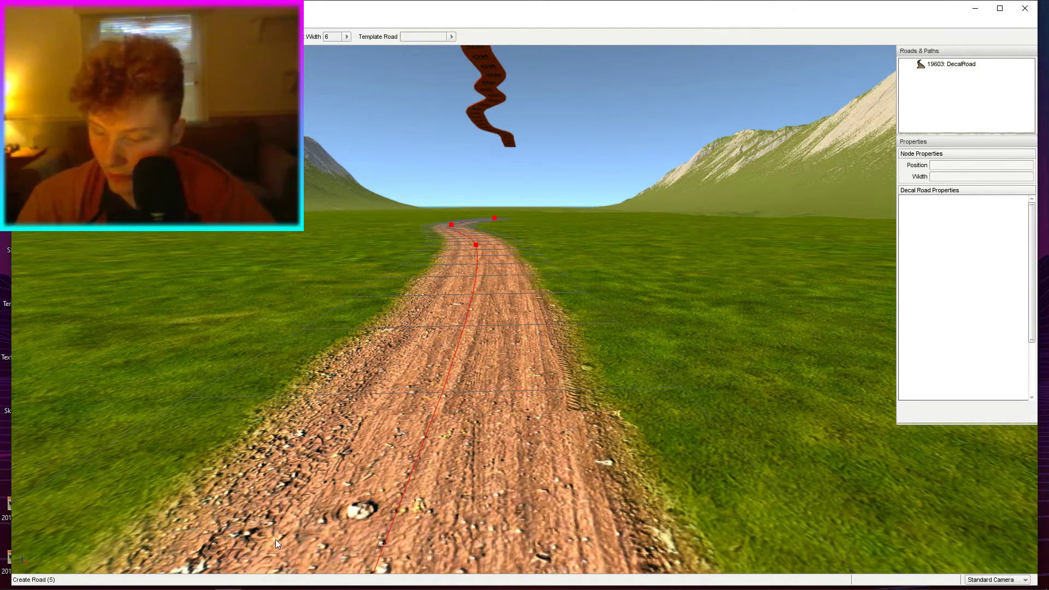
Leave the world editor, return to the car's camera, resume the simulation and reset the car at the start of the road.
key(s)
right_drag(589, 346, 503, 349)
key(w)
key(w)
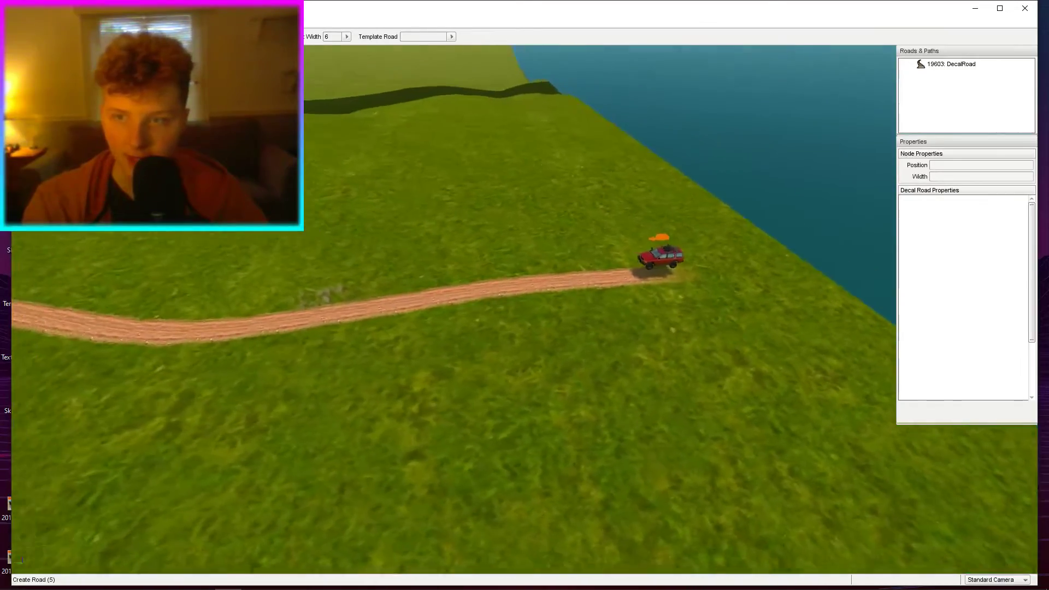
key(F11)
key(shift+c)
key(j)
key(r)
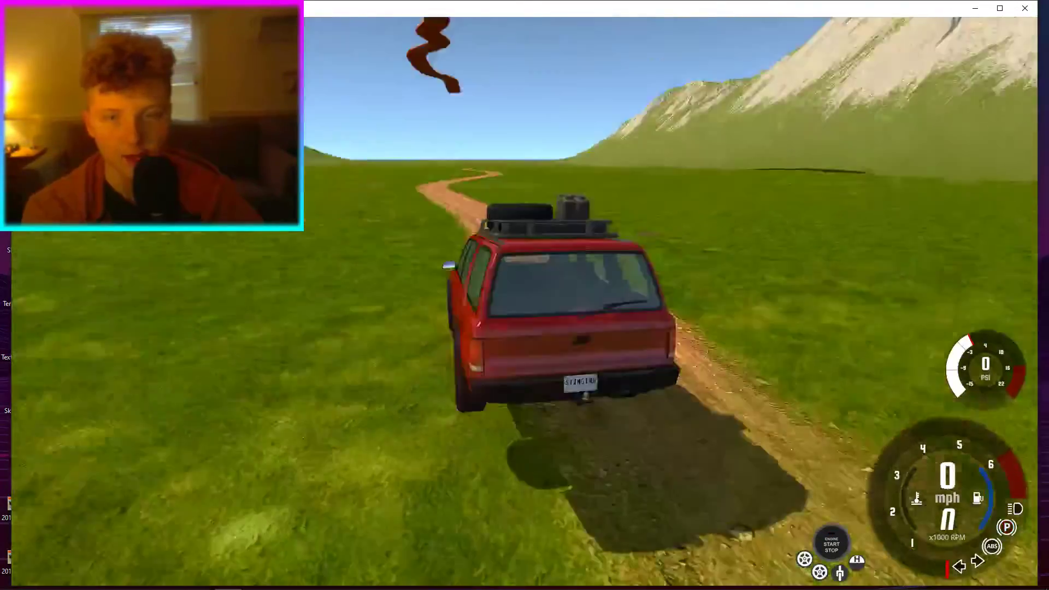
Test-drive the car along the winding dirt road and out onto the grass beyond it.
key(w)
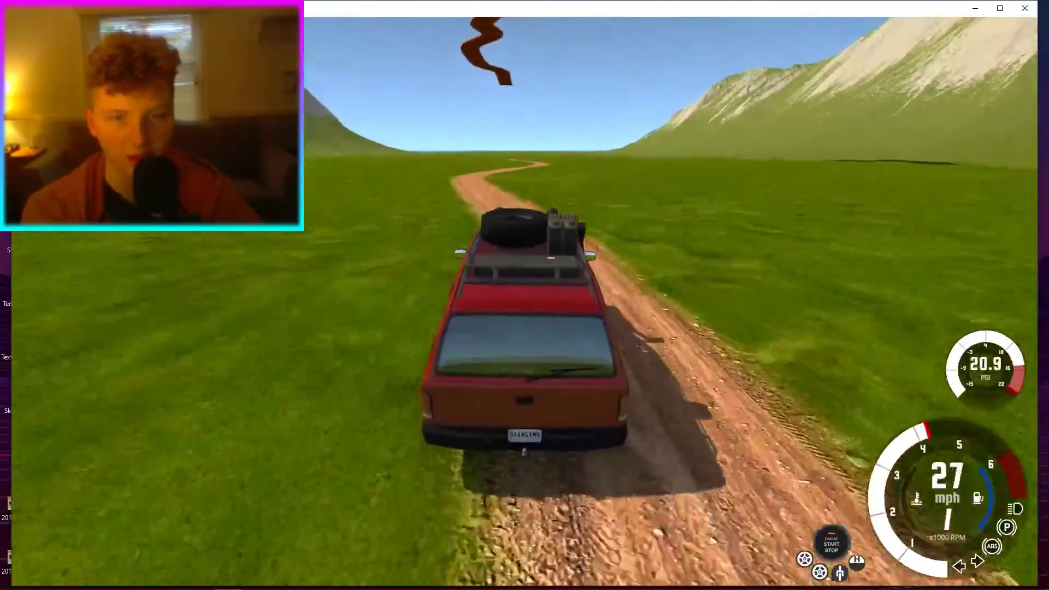
key(a)
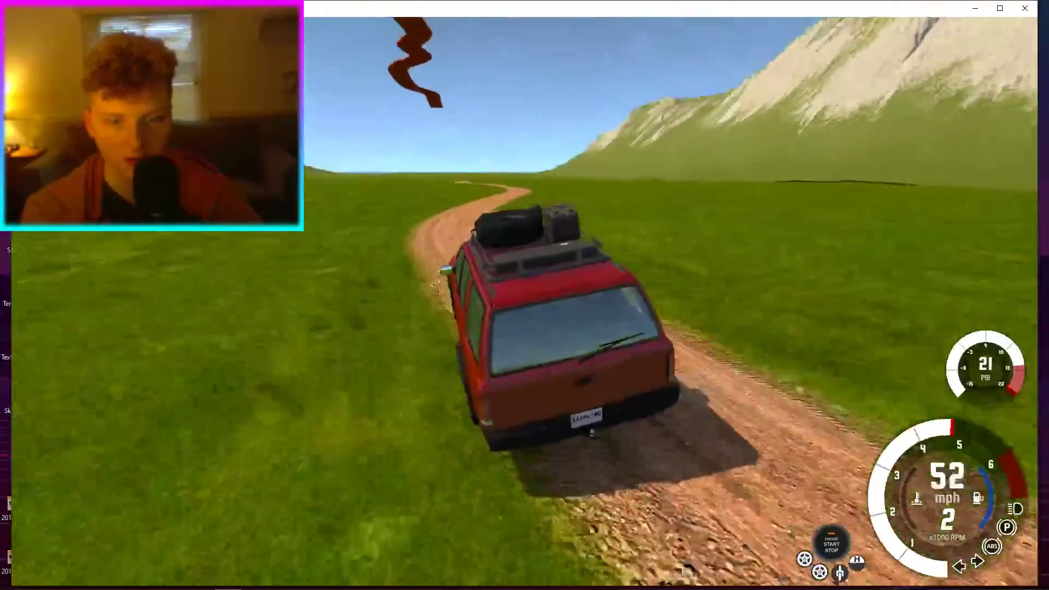
key(a)
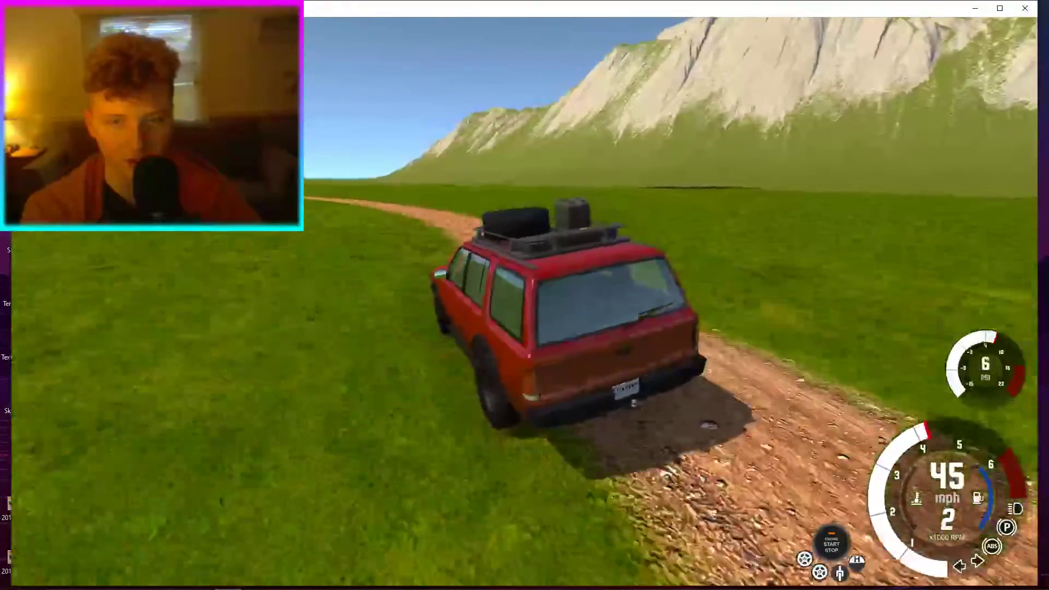
key(w)
key(a)
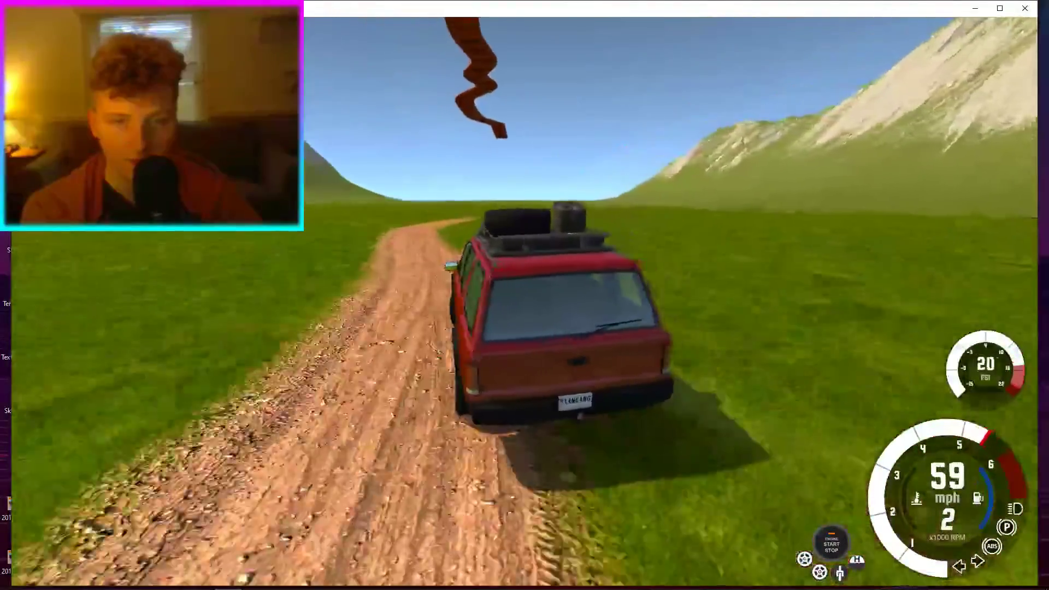
key(Right)
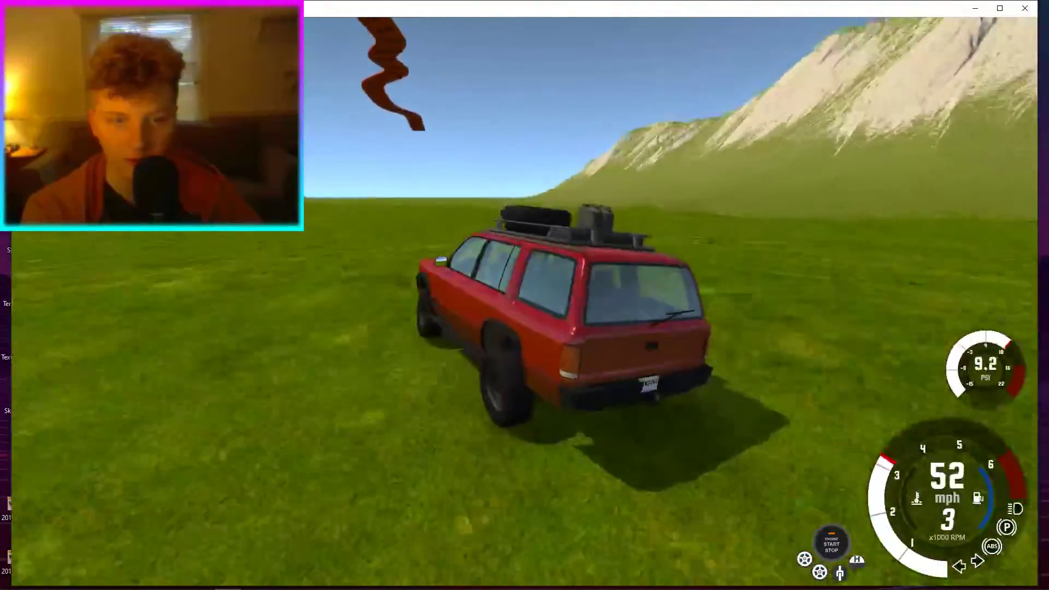
key(Left)
key(Down)
key(Up)
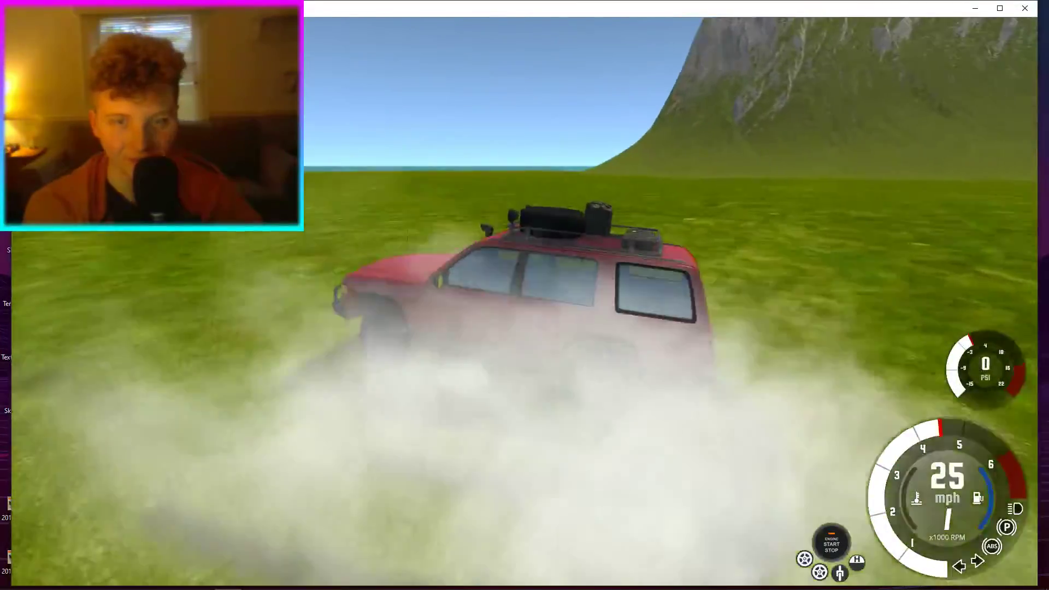
Reset the car, pause the simulation in free camera, and reopen the world editor with the object editor active near the road's end.
key(r)
key(j)
key(shift+c)
key(s)
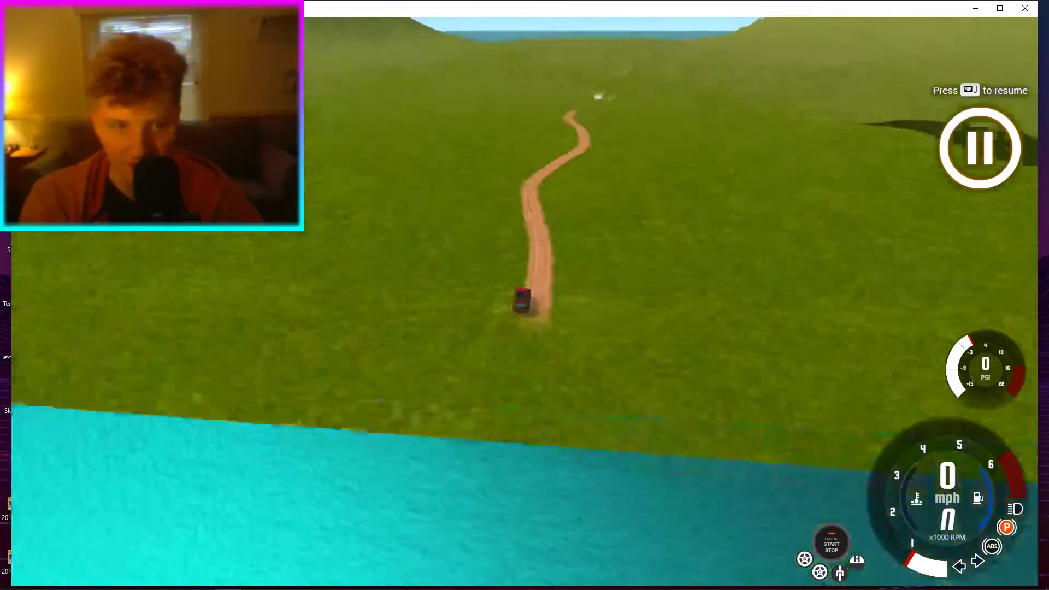
key(w)
key(F11)
right_drag(414, 272, 501, 109)
key(a)
key(F1)
key(w)
key(d)
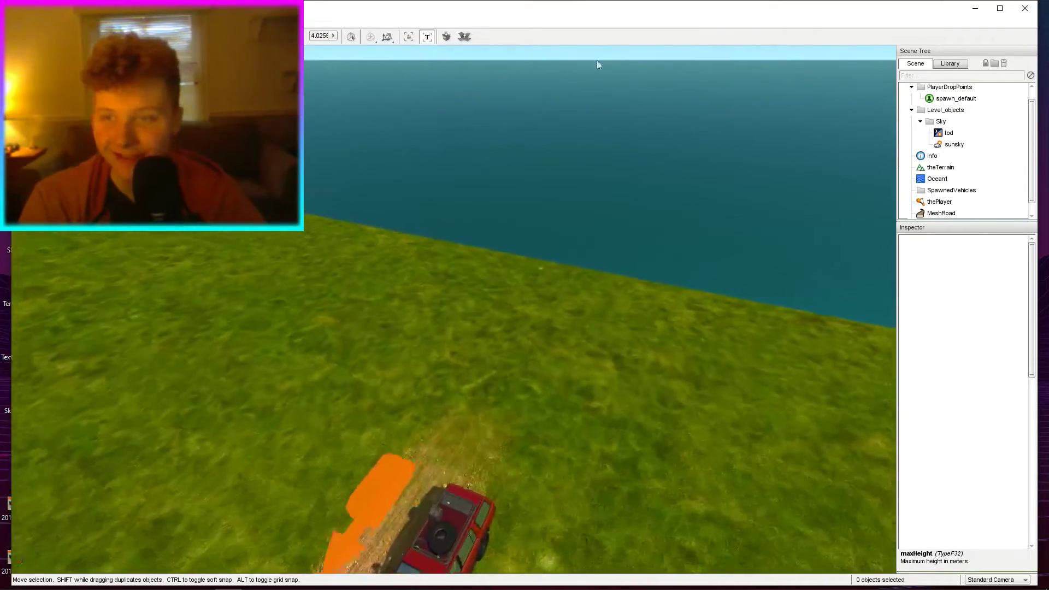
Open the From_East_Coast_Usa shapes/buildings/eca folder in the mesh library and try out the eca_bld_bridge_standard_46m model.
click(950, 64)
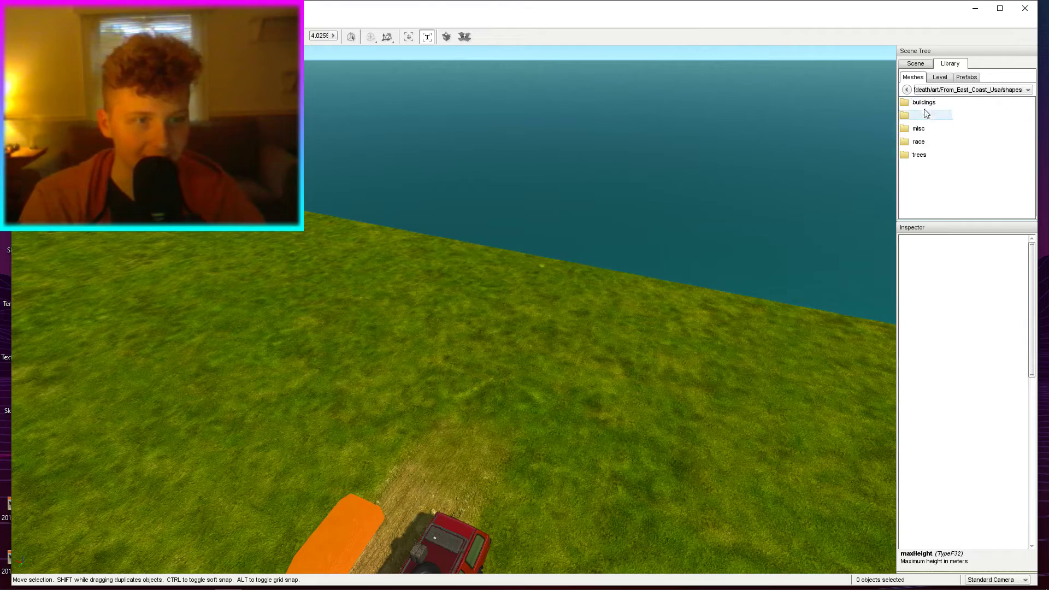
double_click(926, 103)
double_click(914, 104)
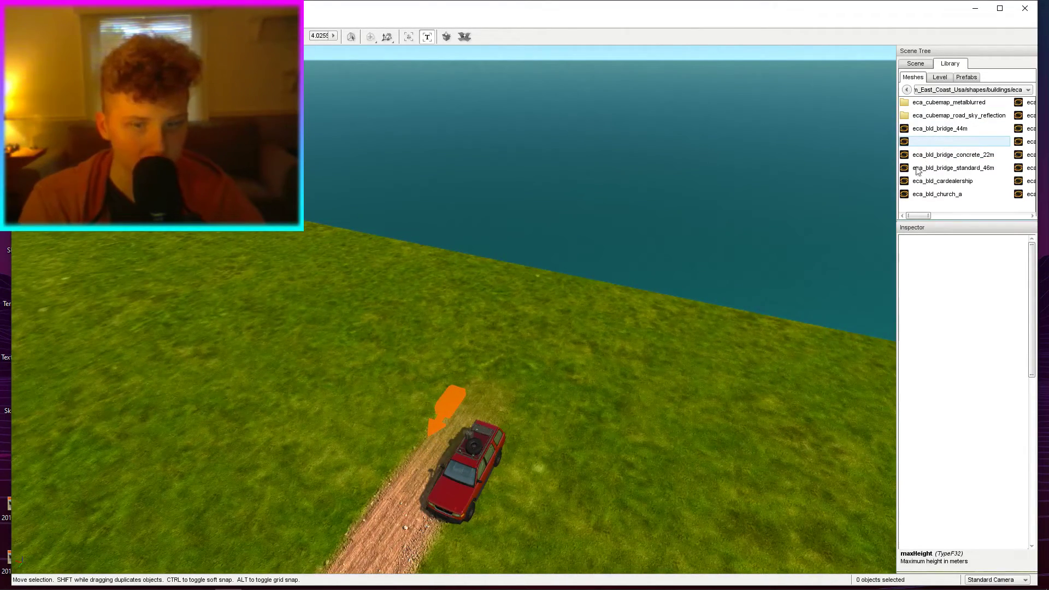
drag(922, 169, 671, 252)
key(Delete)
Add the eca_bld_creepyhouse_1 building from the library and move it onto the grass beyond the road's end near the water.
drag(917, 216, 940, 215)
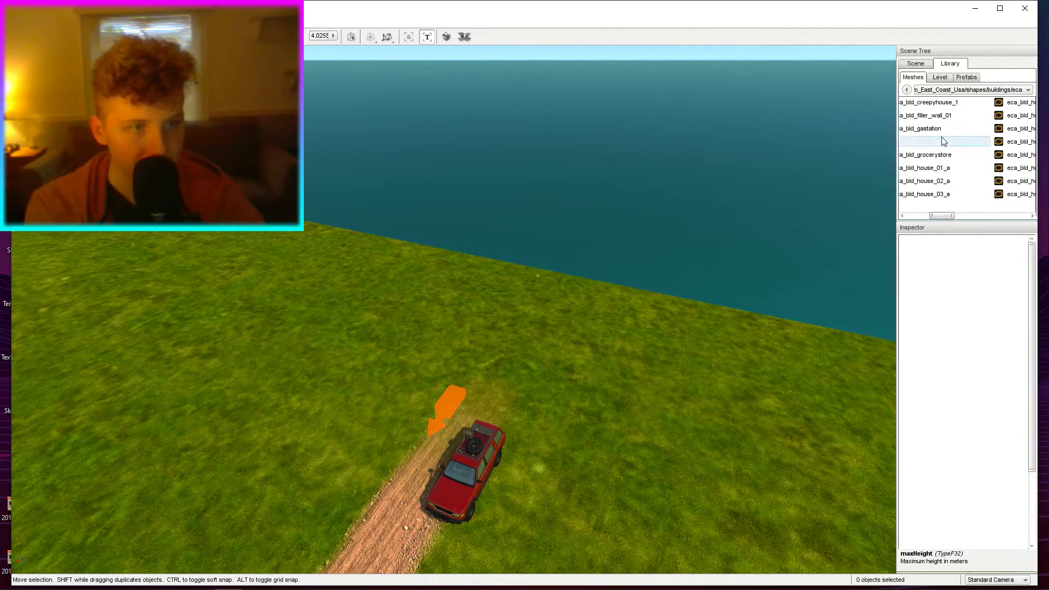
drag(944, 109, 575, 242)
drag(531, 319, 443, 328)
drag(418, 317, 430, 340)
key(2)
click(519, 269)
click(523, 276)
mouse_move(522, 278)
mouse_down()
mouse_move(532, 321)
mouse_move(519, 384)
mouse_move(495, 286)
mouse_move(505, 241)
mouse_move(507, 266)
mouse_up()
key(w)
right_drag(507, 266, 509, 281)
drag(595, 172, 586, 140)
click(634, 280)
Switch to the road editor and try starting a separate decal road beside the house, deleting each attempt.
right_drag(635, 280, 653, 265)
key(w)
key(s)
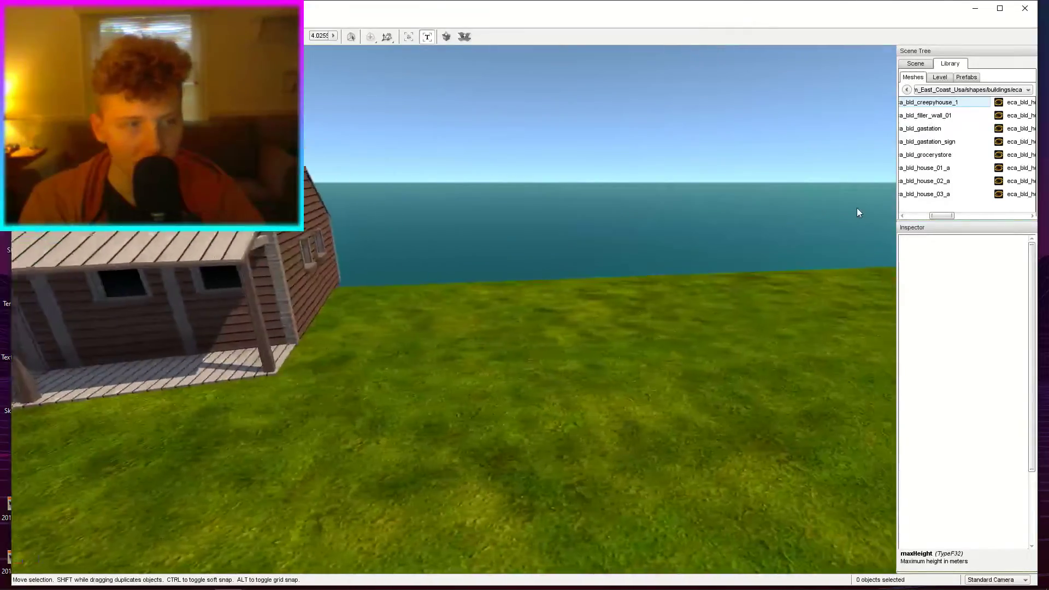
click(207, 53)
click(449, 298)
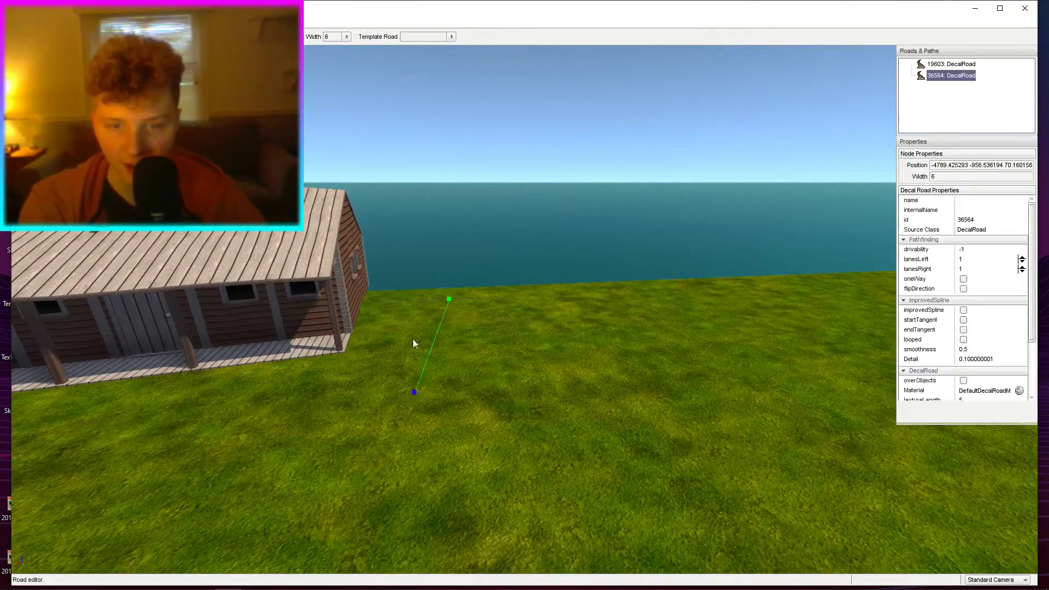
key(Delete)
click(464, 313)
key(s)
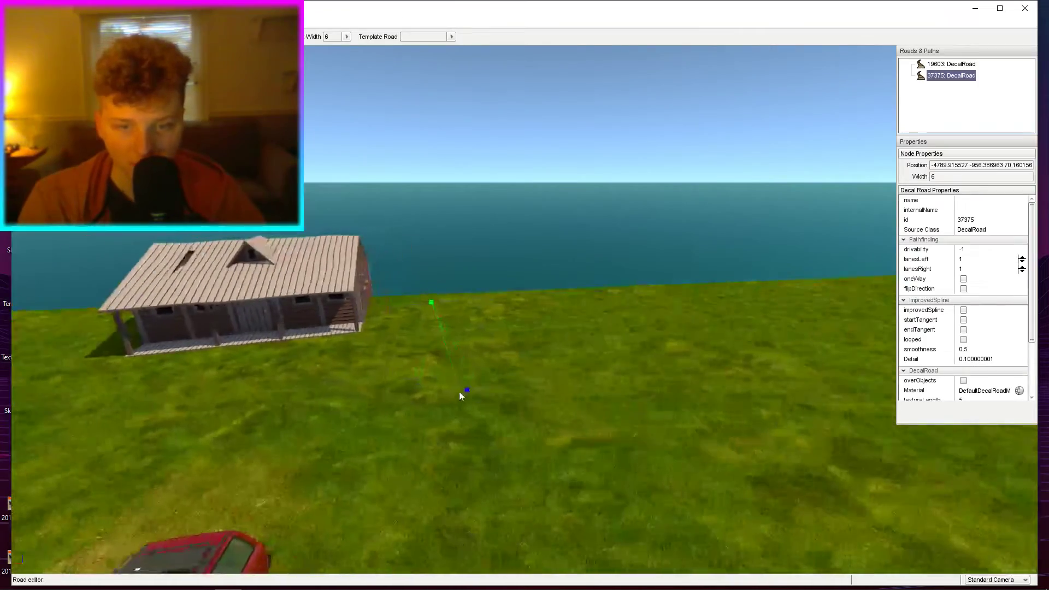
click(439, 396)
right_drag(438, 396, 522, 362)
key(a)
key(Delete)
Select the existing dirt road, move its end node under the car, and add nodes that extend it up to the house.
click(430, 362)
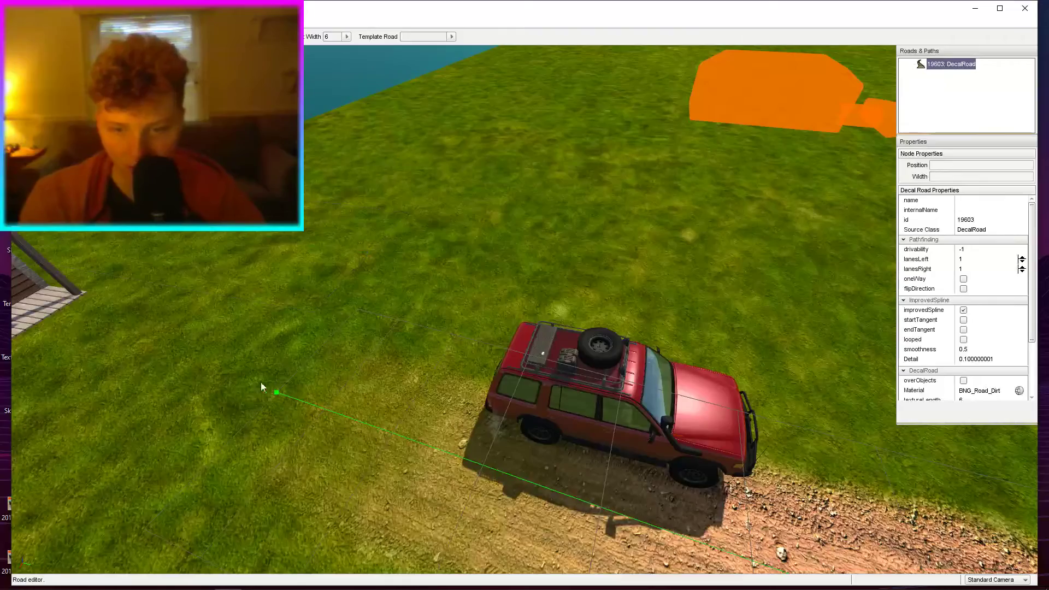
key(s)
drag(276, 394, 558, 326)
key(5)
click(557, 325)
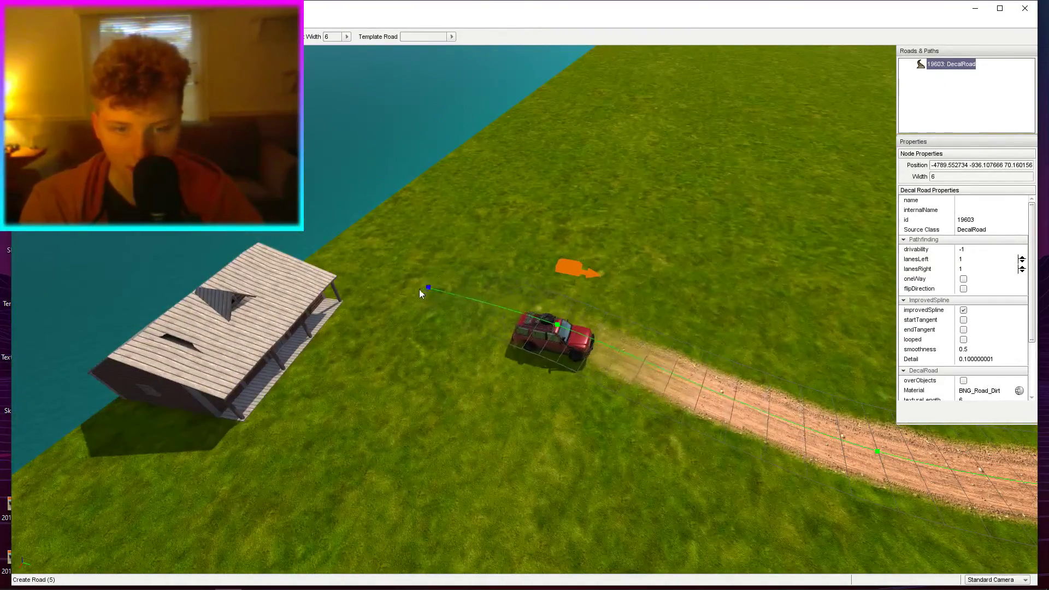
click(303, 272)
key(Escape)
click(393, 229)
right_drag(392, 229, 301, 169)
key(w)
key(a)
Return to the object editor and browse through the eca building meshes to the sawmill and town models.
key(F1)
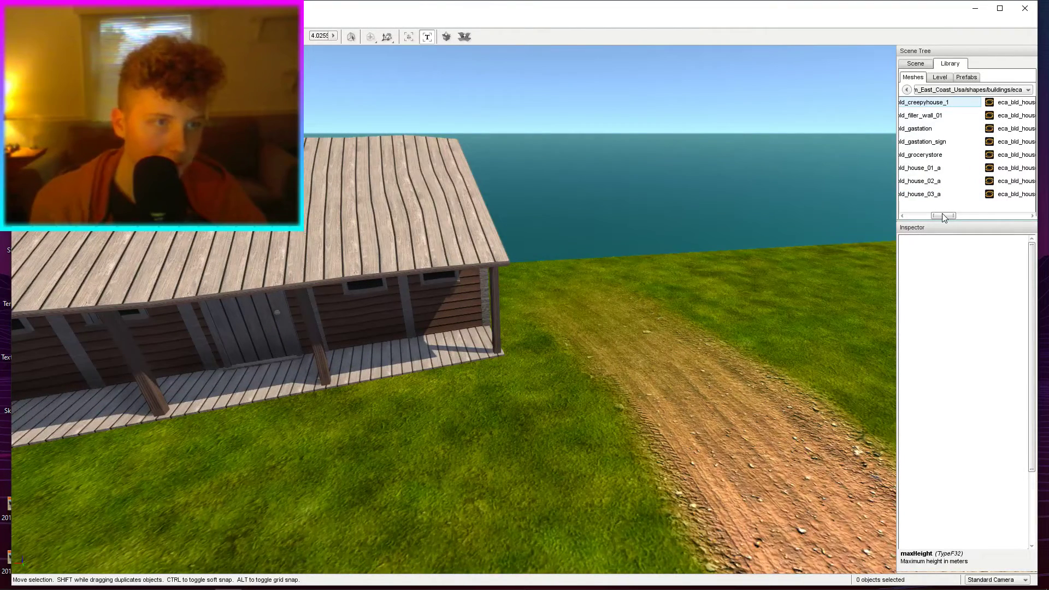
drag(949, 214, 957, 216)
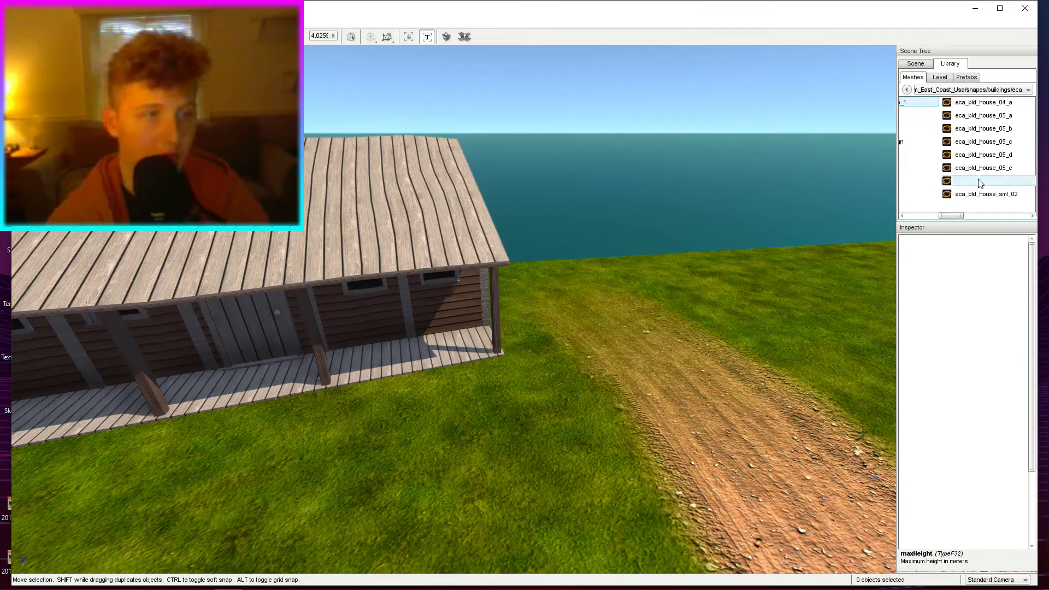
drag(959, 217, 1018, 215)
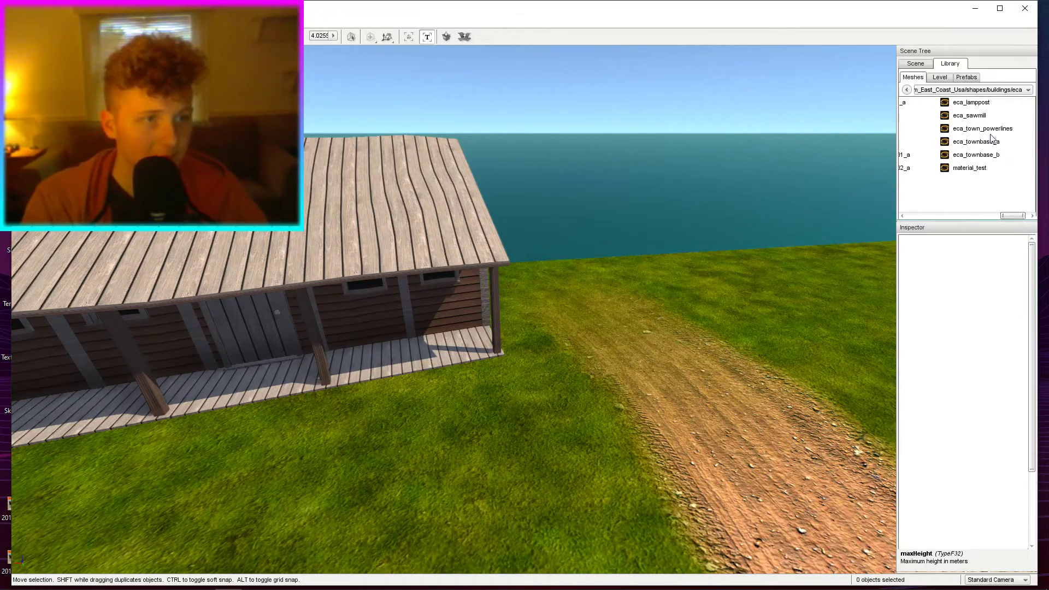
Try placing the eca_sawmill model by raising it into view near the house, and delete it.
key(s)
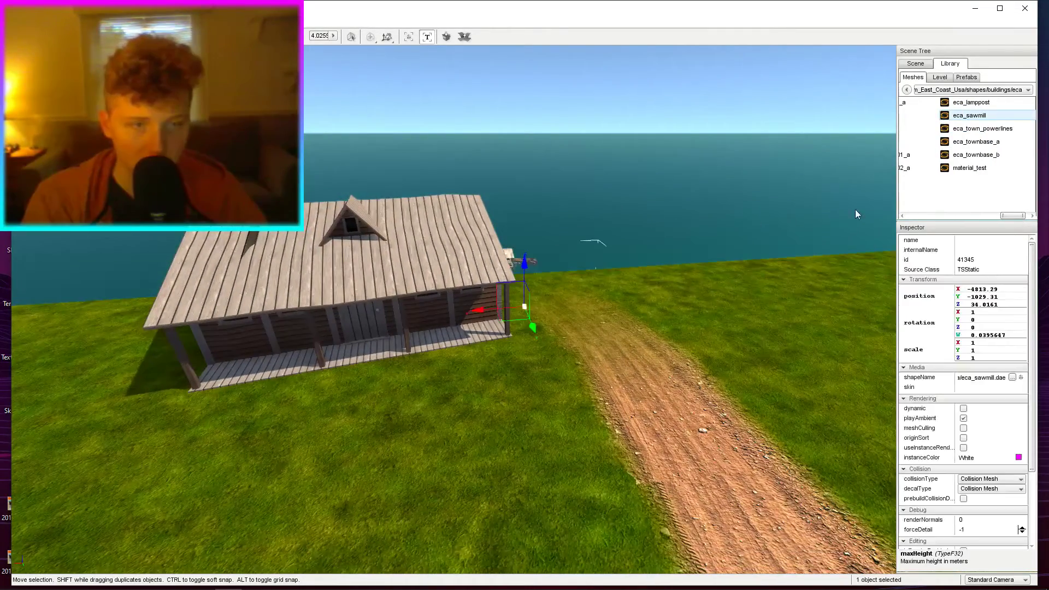
key(s)
key(a)
drag(526, 264, 656, 149)
key(Delete)
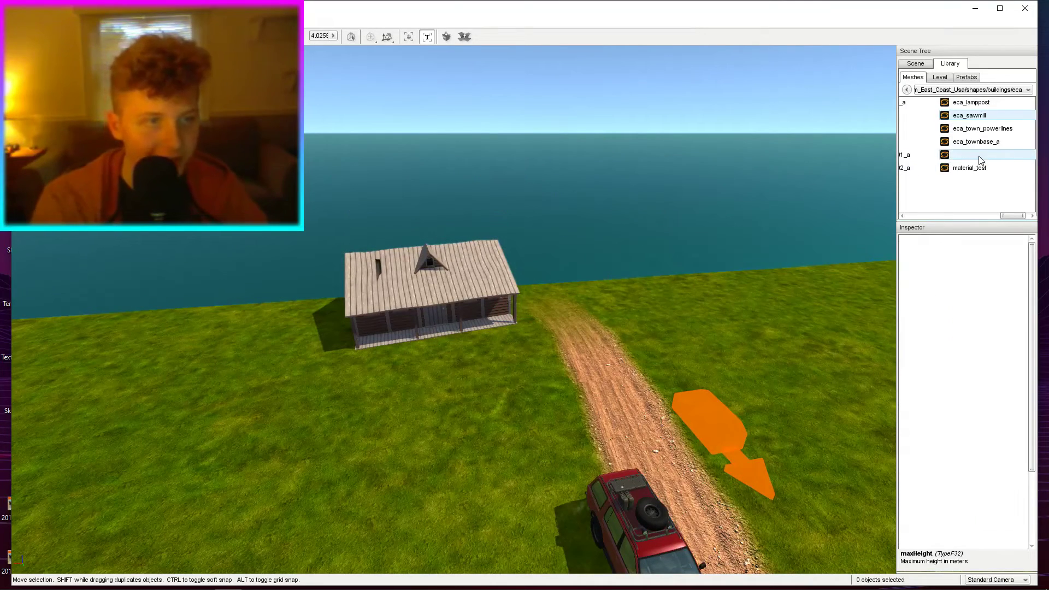
Try out the eca_drain_12m, eca_hwy_sign_1a and eca_bld_warehouse_02_a models near the house, deleting each one.
mouse_move(1009, 215)
mouse_down()
mouse_move(970, 227)
mouse_move(990, 224)
mouse_up()
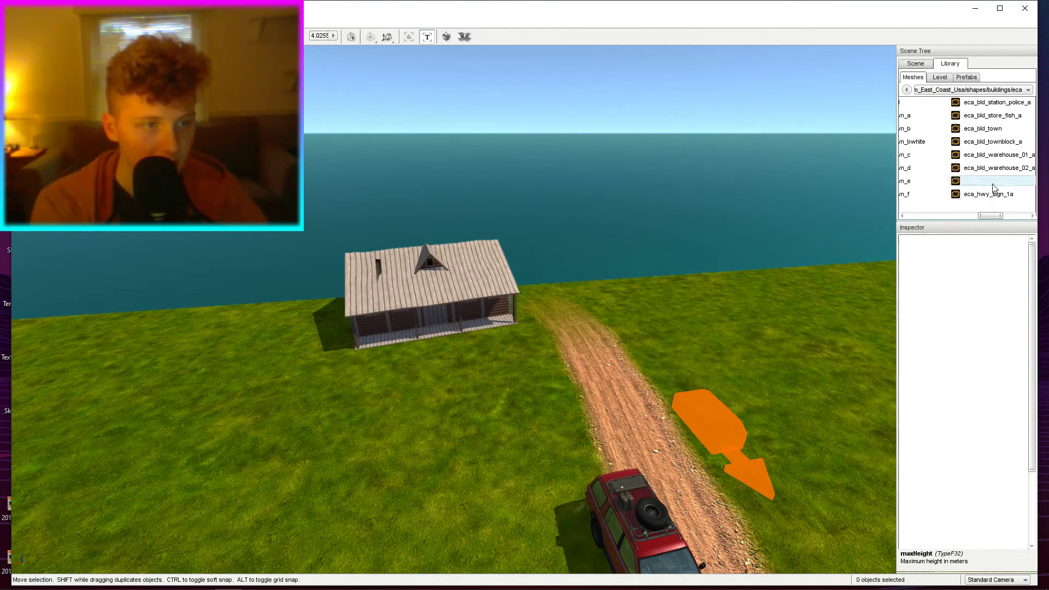
click(984, 181)
key(Delete)
click(987, 195)
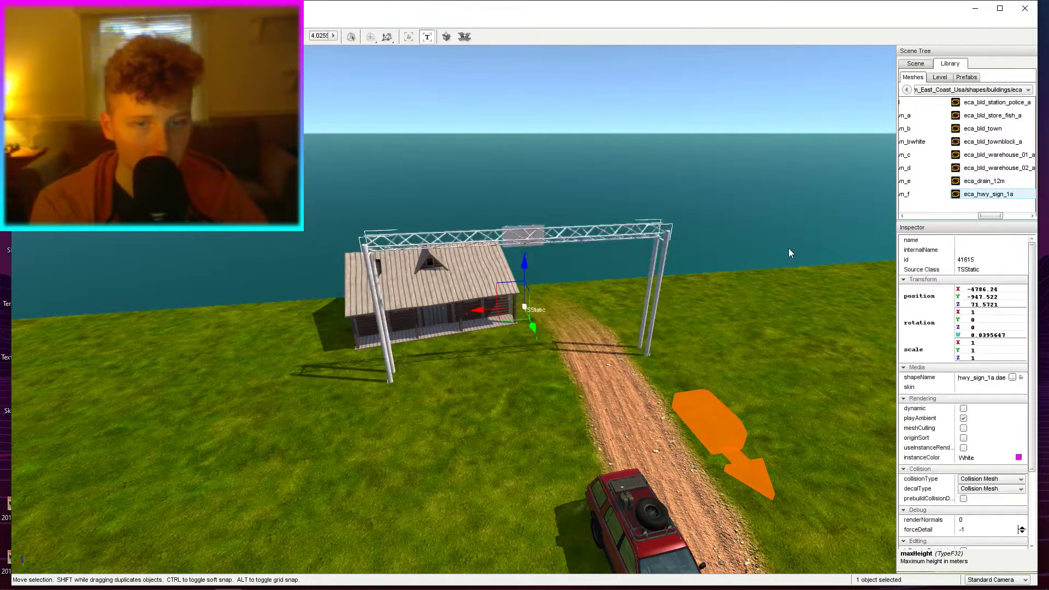
key(Delete)
click(981, 168)
key(Delete)
click(1031, 143)
key(Delete)
Try placing the eca_bld_townblock_a model near the house by moving and rotating it, and delete it.
click(991, 142)
drag(524, 259, 549, 163)
key(3)
drag(526, 229, 597, 226)
key(Delete)
click(989, 144)
key(Delete)
Remove the highway sign, browse back to the eca house meshes, and try placing the eca_bld_house_01_a model, deleting it.
drag(991, 216, 927, 218)
click(920, 194)
scroll(929, 213, down, 3)
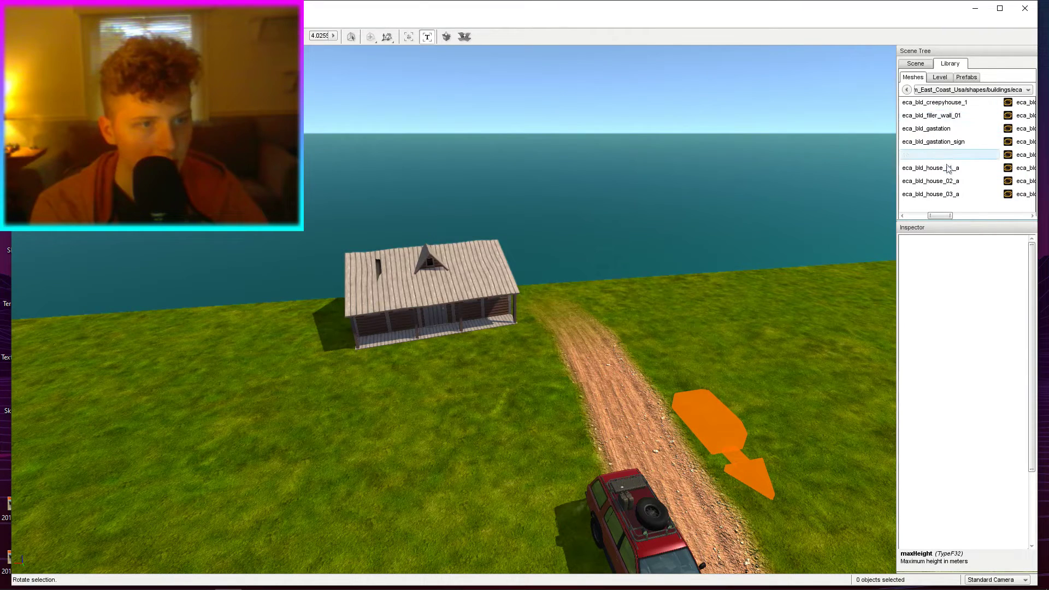
double_click(949, 169)
key(Delete)
drag(945, 216, 958, 216)
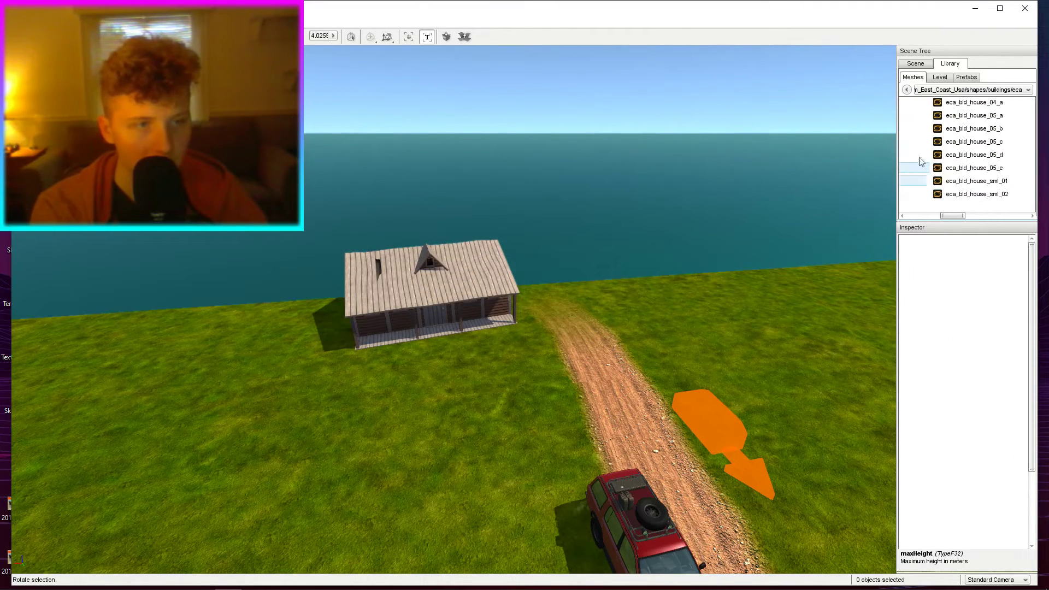
Open the East Coast USA misc meshes and try placing the container_01_a model near the house, undoing the placement.
click(907, 90)
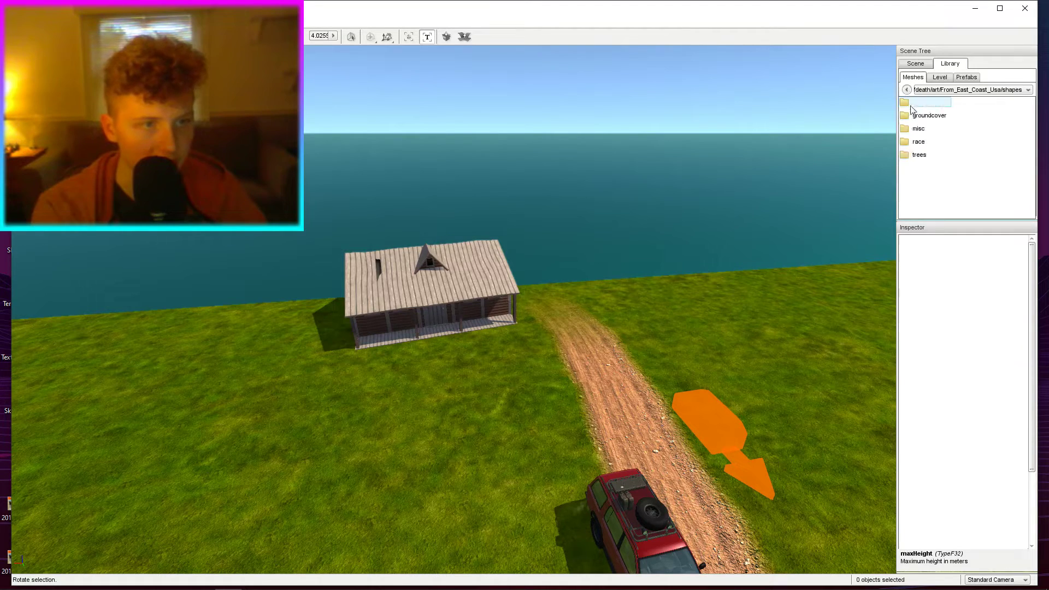
double_click(916, 128)
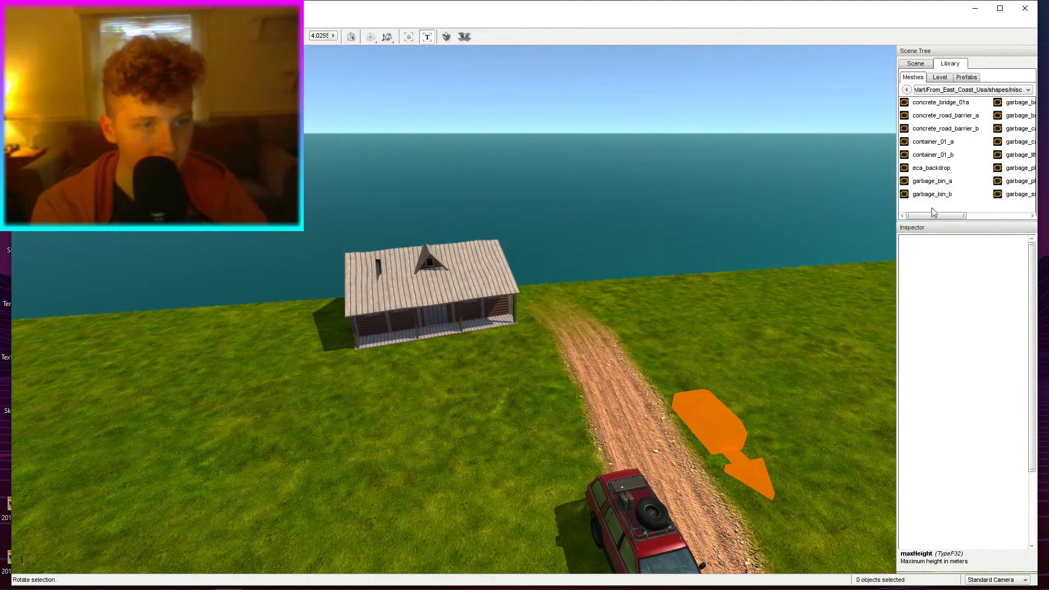
mouse_move(946, 216)
mouse_down()
mouse_move(1003, 213)
mouse_move(944, 215)
mouse_up()
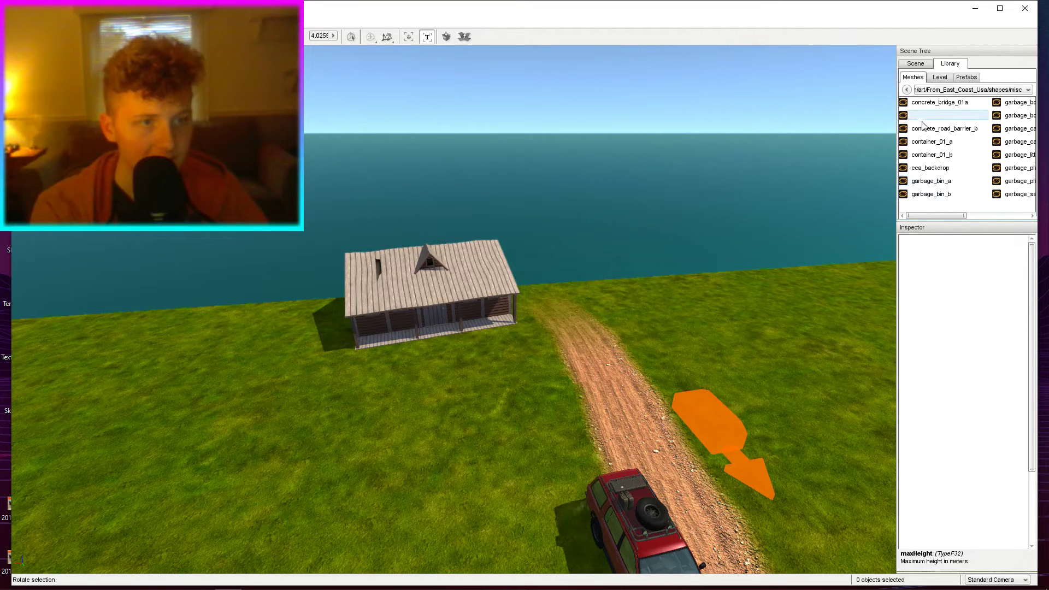
click(906, 89)
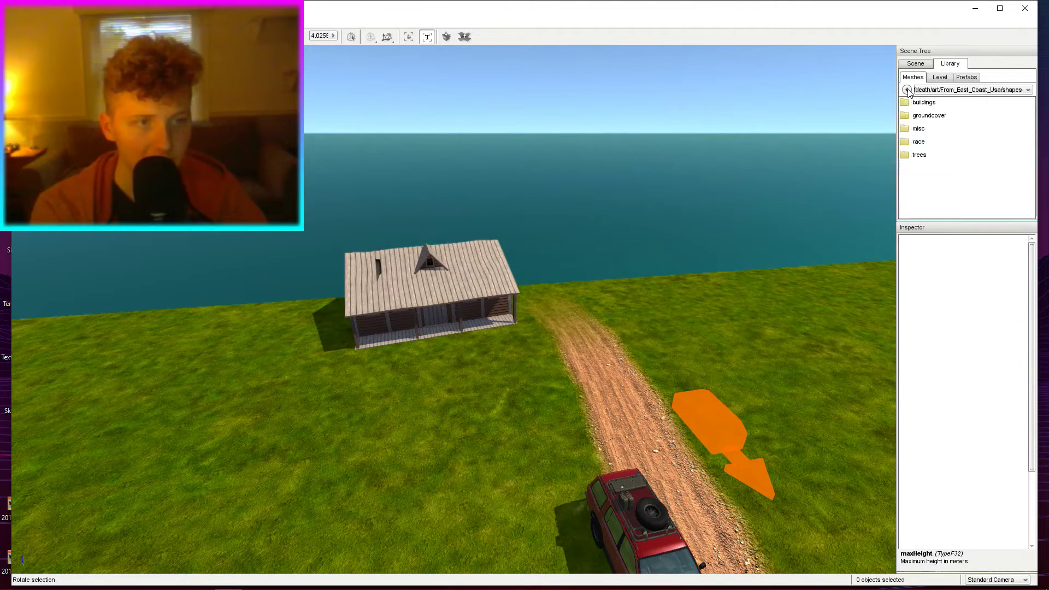
double_click(927, 131)
double_click(927, 144)
key(ctrl+z)
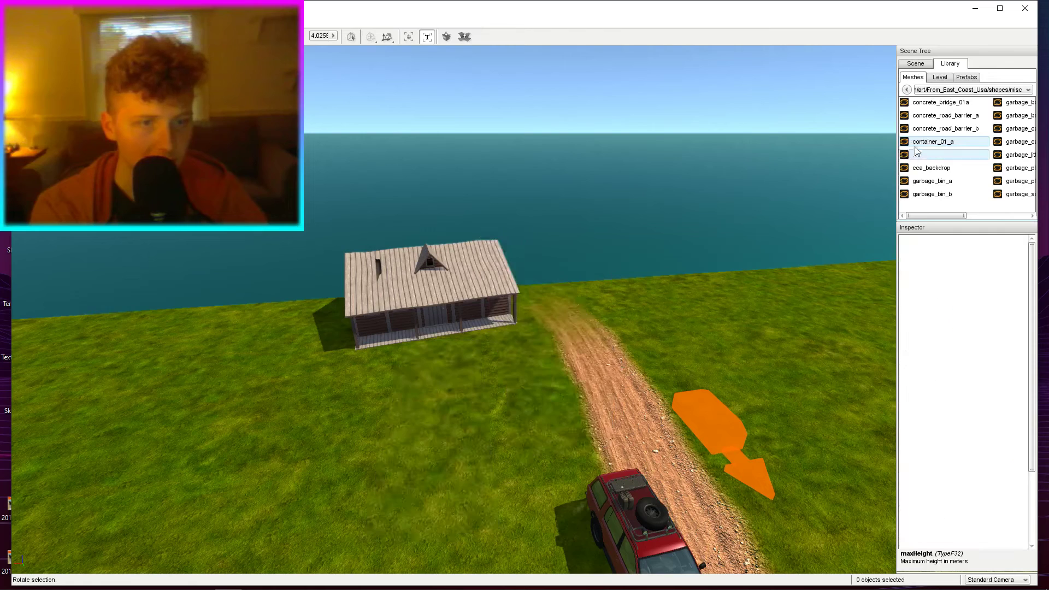
Look through the East Coast USA race and trees mesh folders, including trees_aspen, and return to the eca buildings folder.
click(907, 89)
double_click(910, 140)
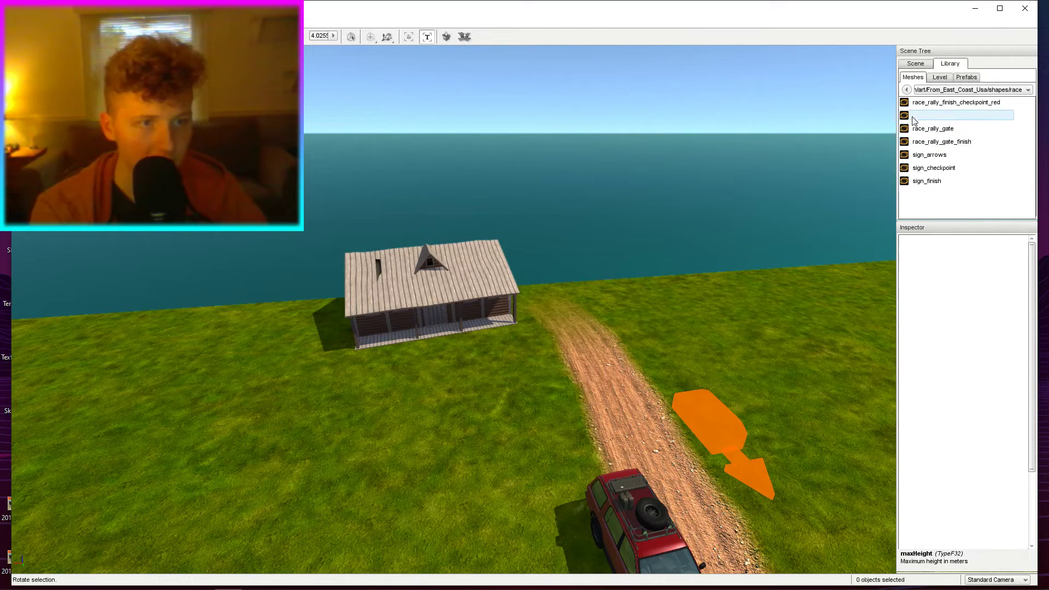
click(907, 90)
double_click(922, 156)
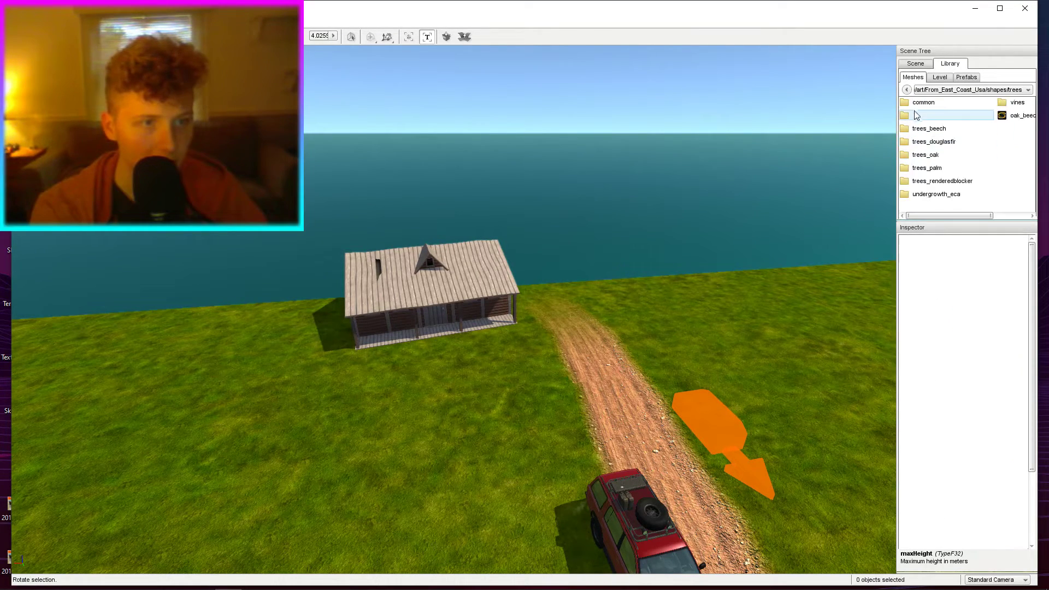
double_click(919, 105)
click(908, 91)
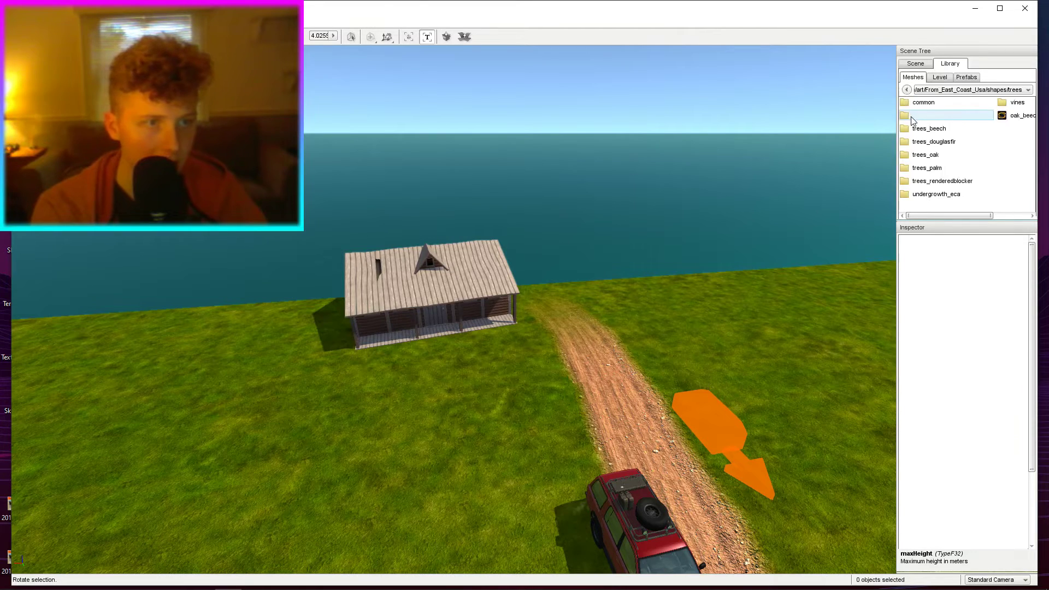
double_click(912, 116)
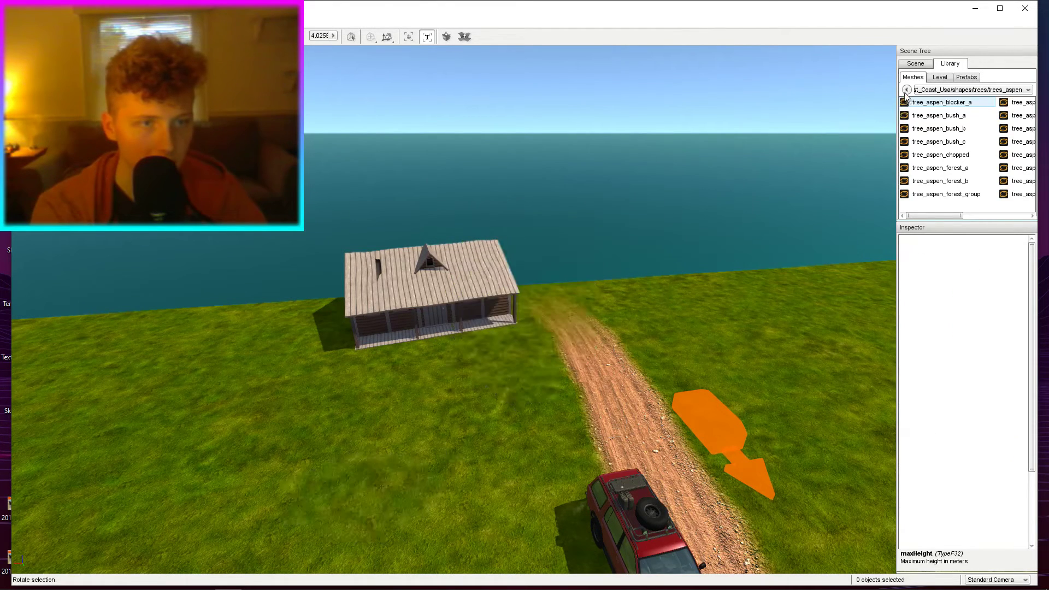
click(907, 90)
click(907, 91)
double_click(912, 104)
double_click(912, 104)
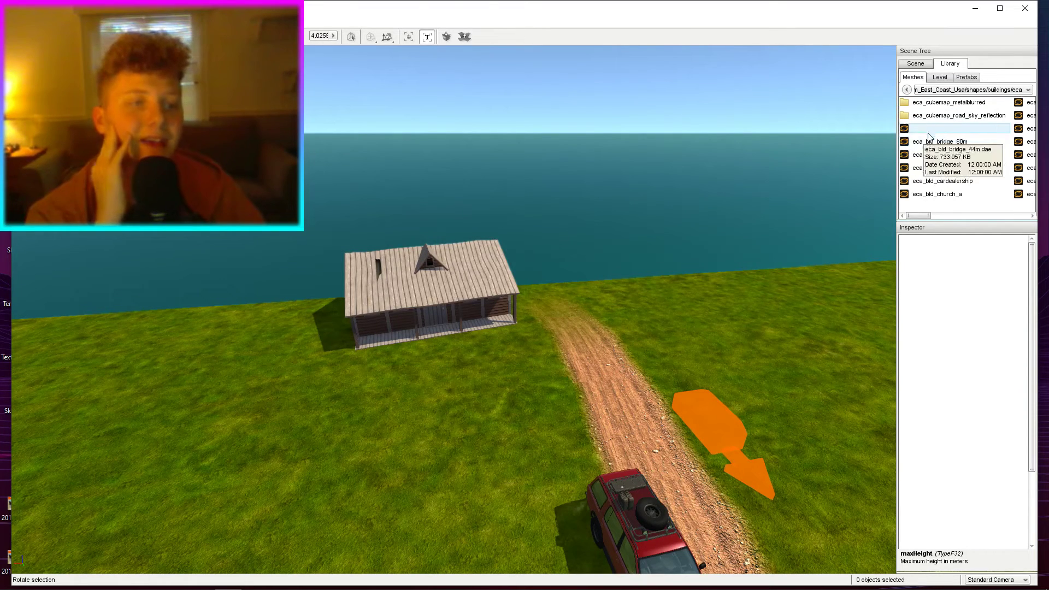
Try placing the eca_bld_warehouse_01_a model behind the end of the dirt road, and delete it.
drag(922, 216, 987, 220)
right_drag(803, 235, 820, 227)
drag(981, 220, 996, 217)
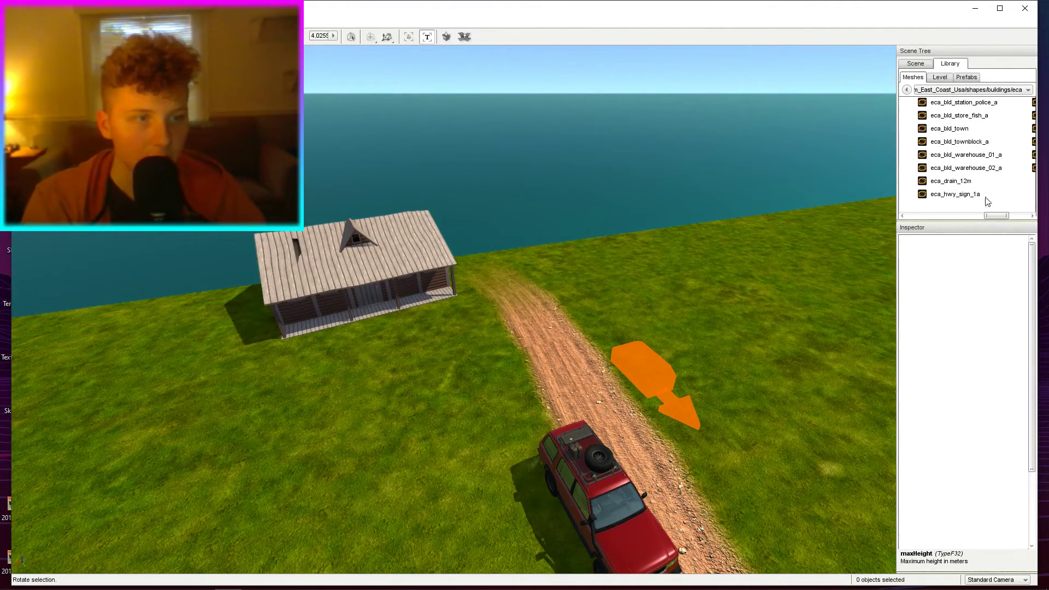
click(978, 157)
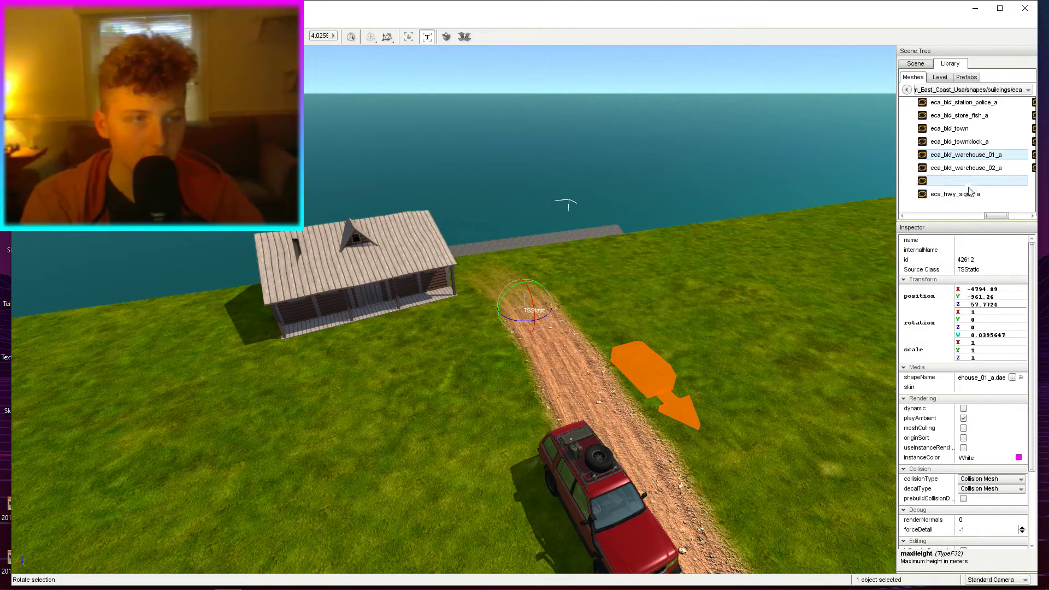
key(Delete)
drag(997, 217, 1015, 216)
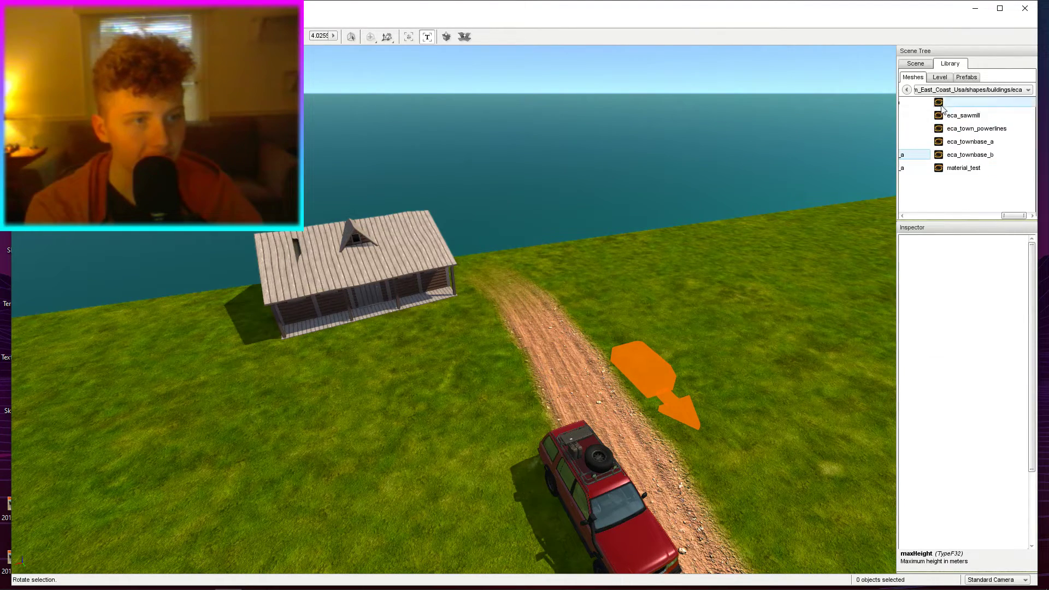
Go to the level's own art/shapes/buildings folder and try placing the ind_obj_04_b model, deleting it.
click(906, 90)
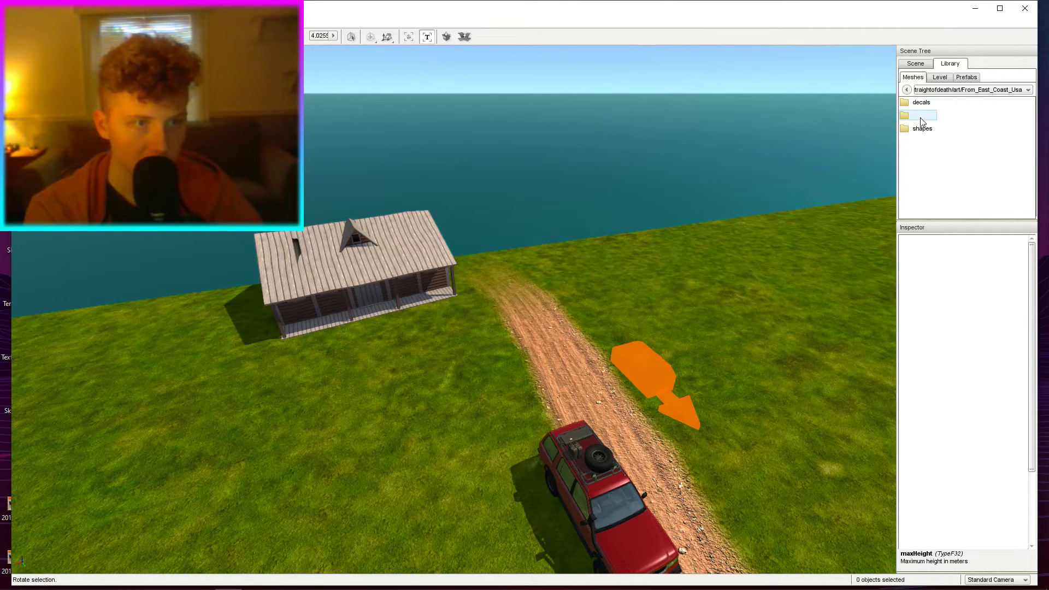
click(907, 90)
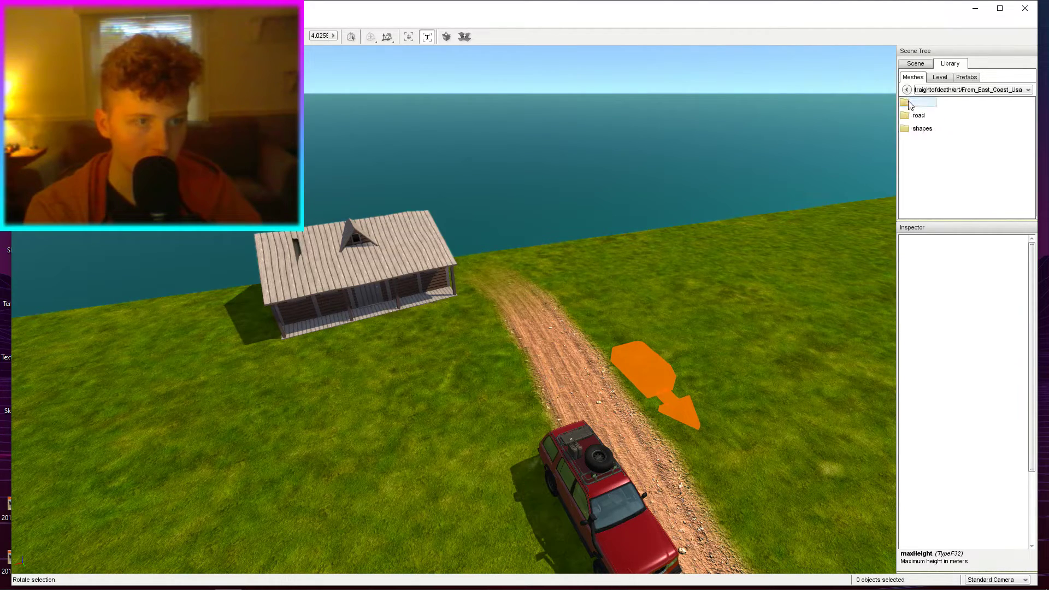
click(907, 90)
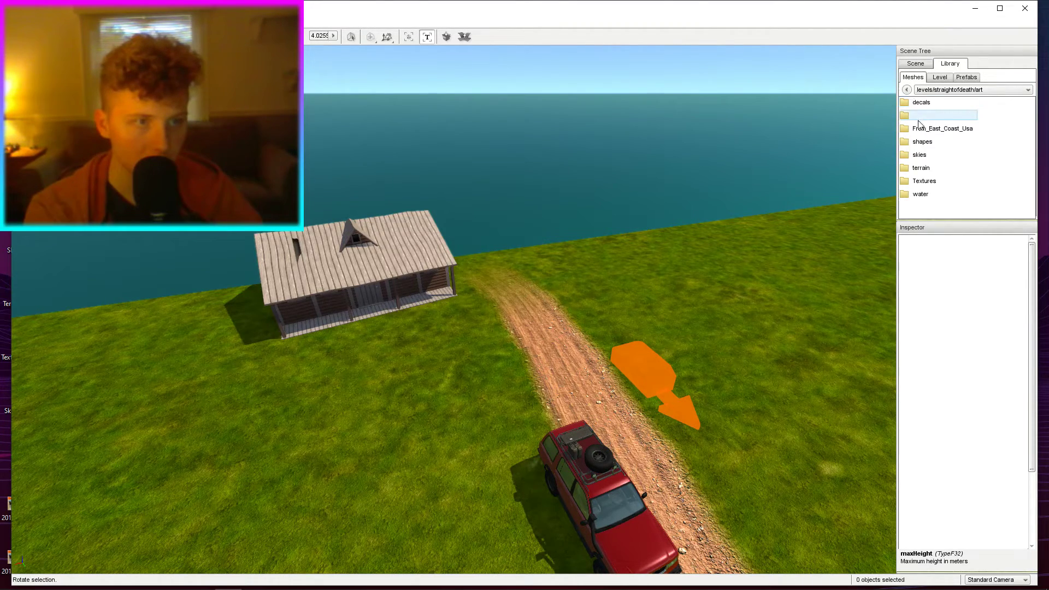
double_click(922, 142)
double_click(921, 105)
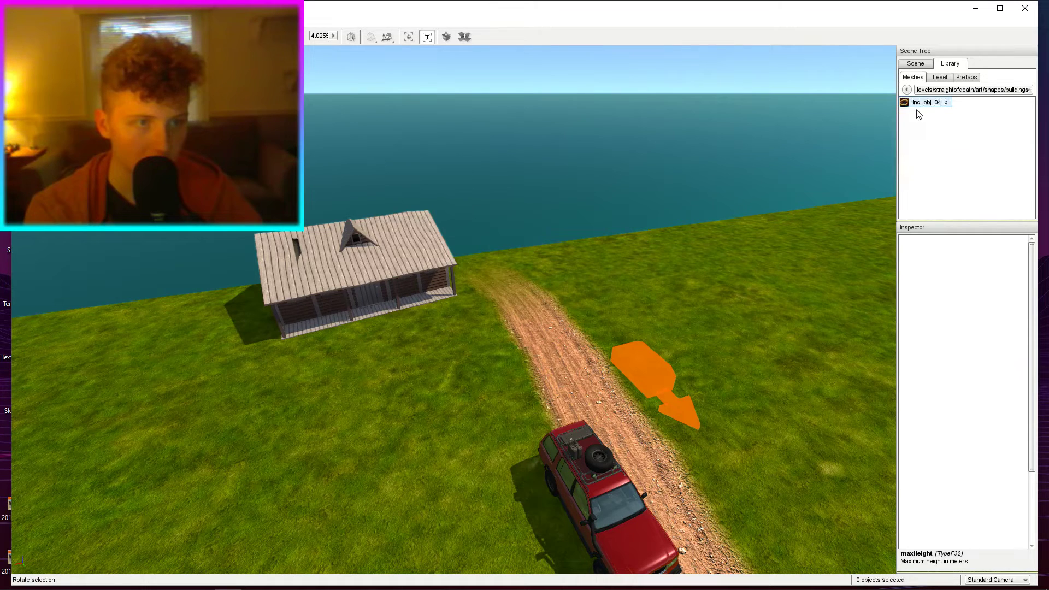
double_click(918, 105)
key(Delete)
Return to the East Coast USA misc meshes and try placing the concrete_bridge_01a model near the house, deleting it.
click(907, 91)
click(906, 90)
double_click(922, 141)
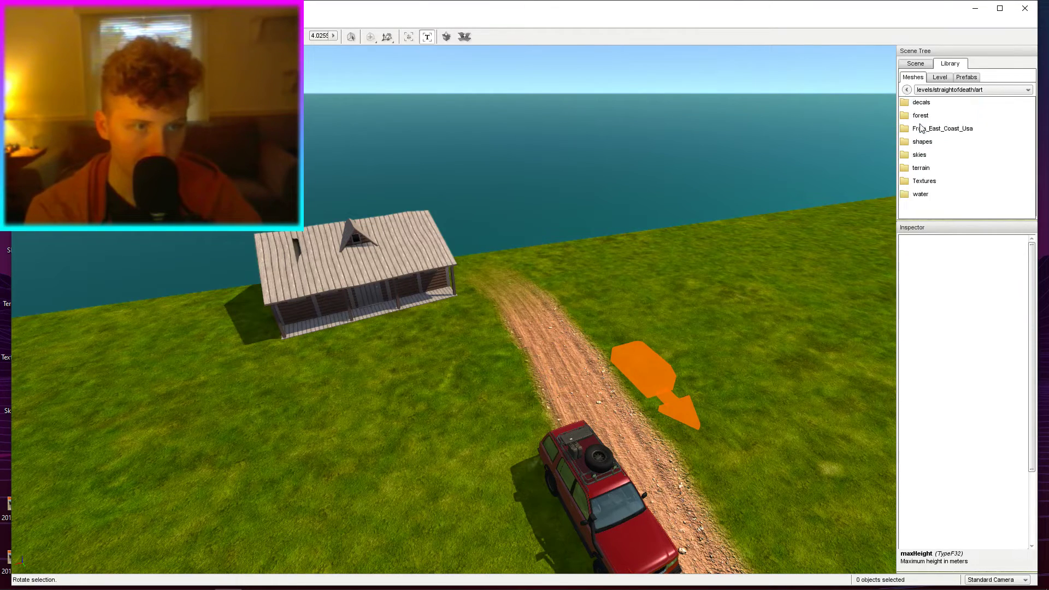
double_click(921, 128)
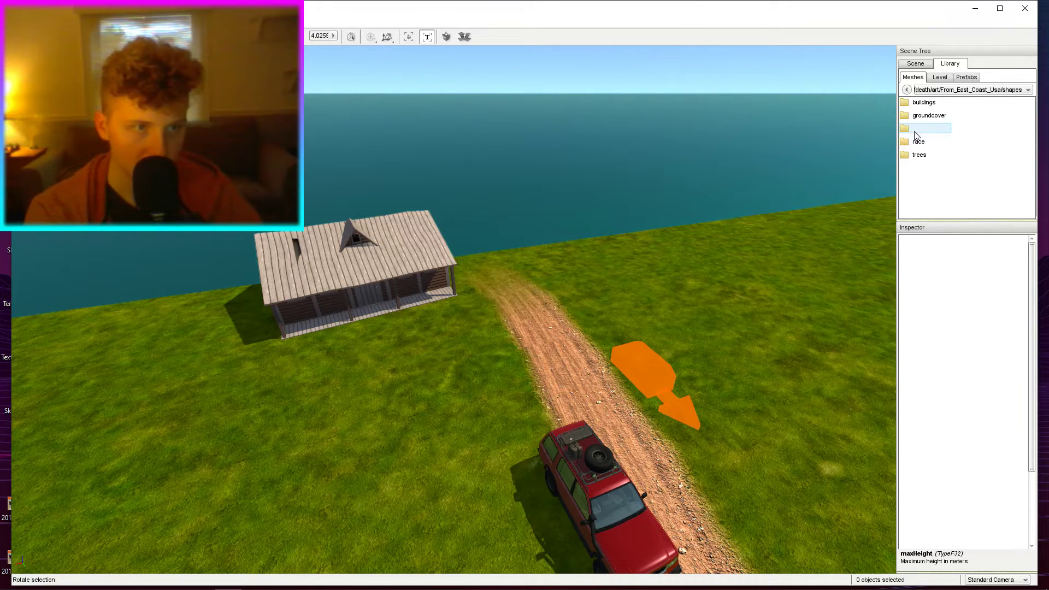
double_click(915, 132)
click(934, 102)
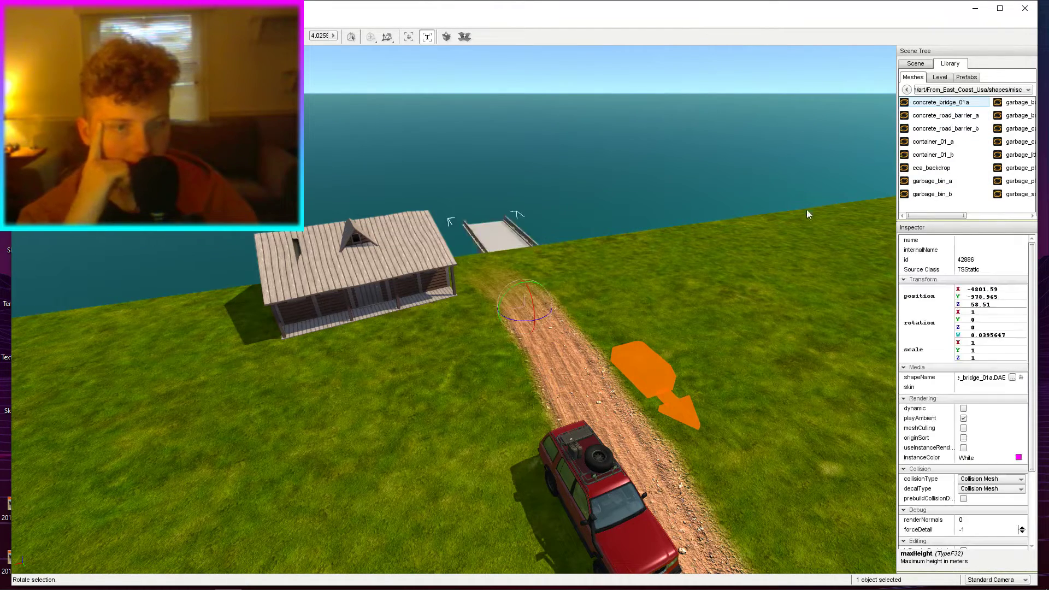
key(Delete)
Try out the concrete_road_barrier_a and eca_backdrop models from the misc meshes, deleting each one.
click(945, 115)
key(Delete)
click(956, 169)
key(Delete)
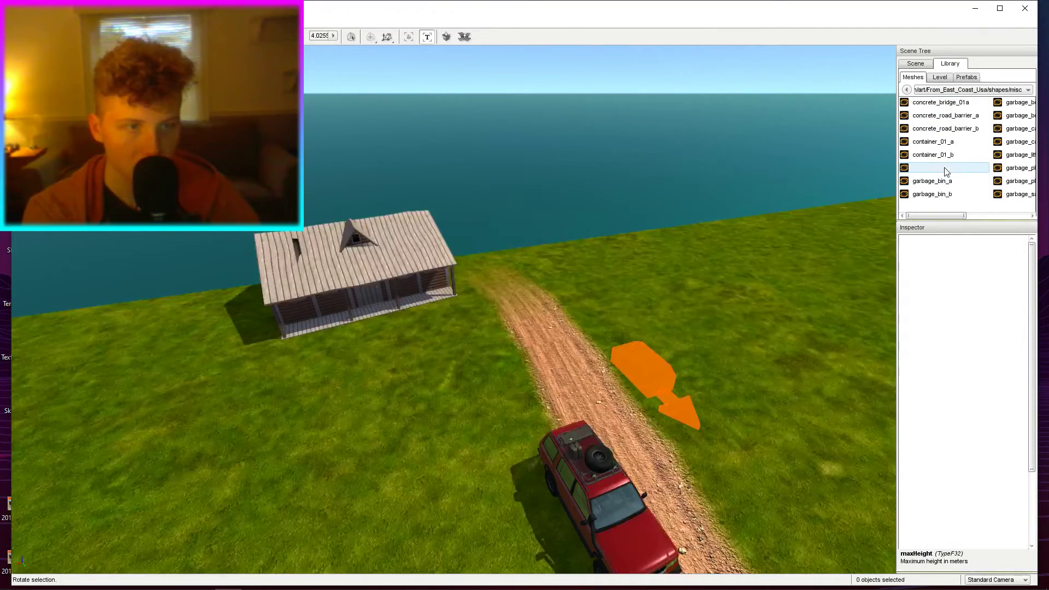
click(943, 168)
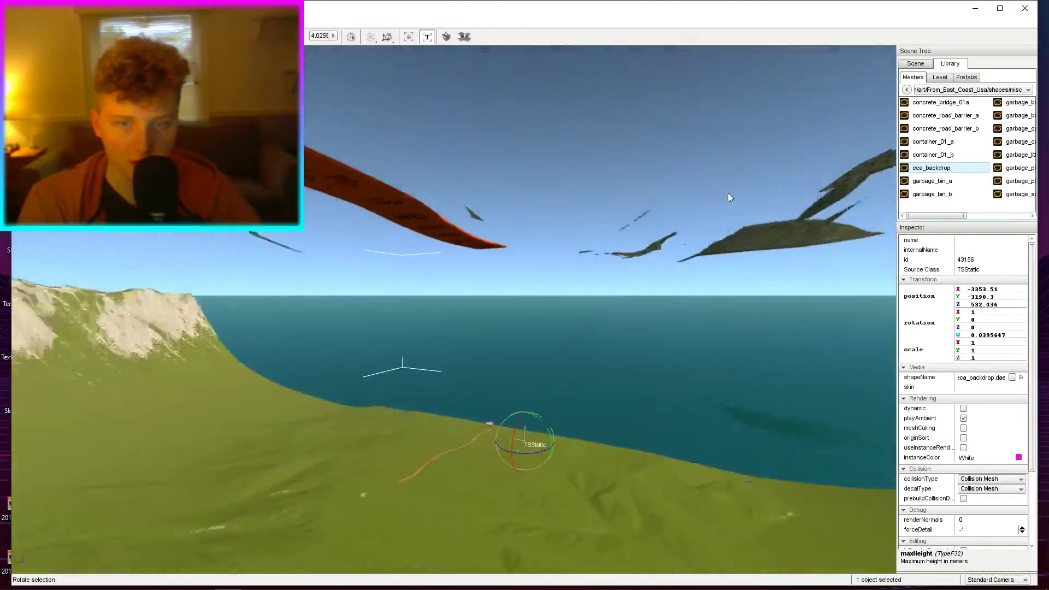
key(Delete)
Return the camera to the house at the road's end and try out concrete_road_barrier_b and a garbage cardboard box, deleting both.
right_drag(752, 182, 874, 170)
key(shift+c)
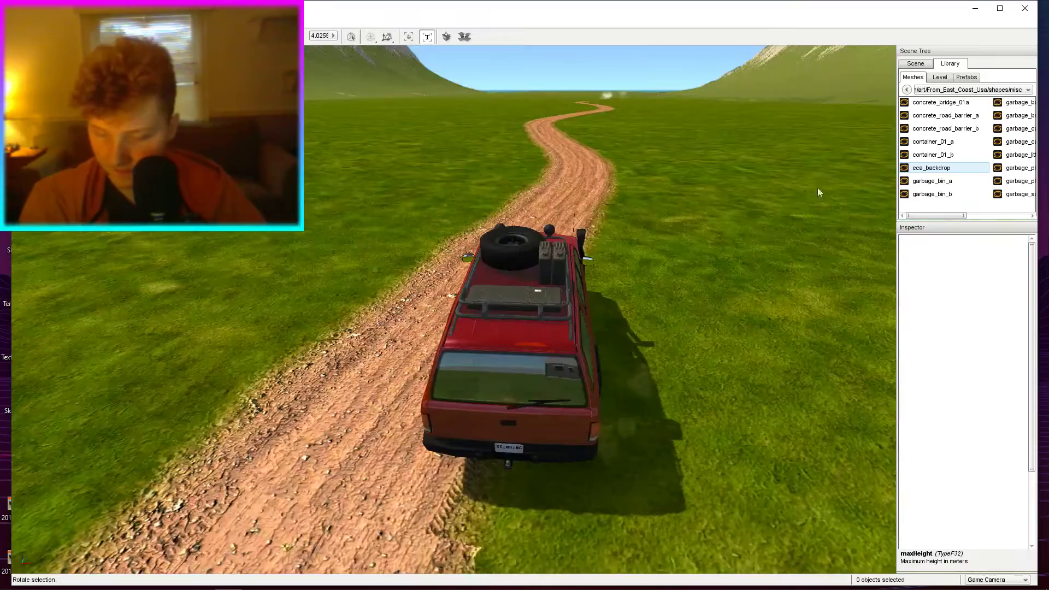
right_drag(767, 204, 1039, 71)
key(w)
key(w)
key(d)
double_click(953, 131)
key(Delete)
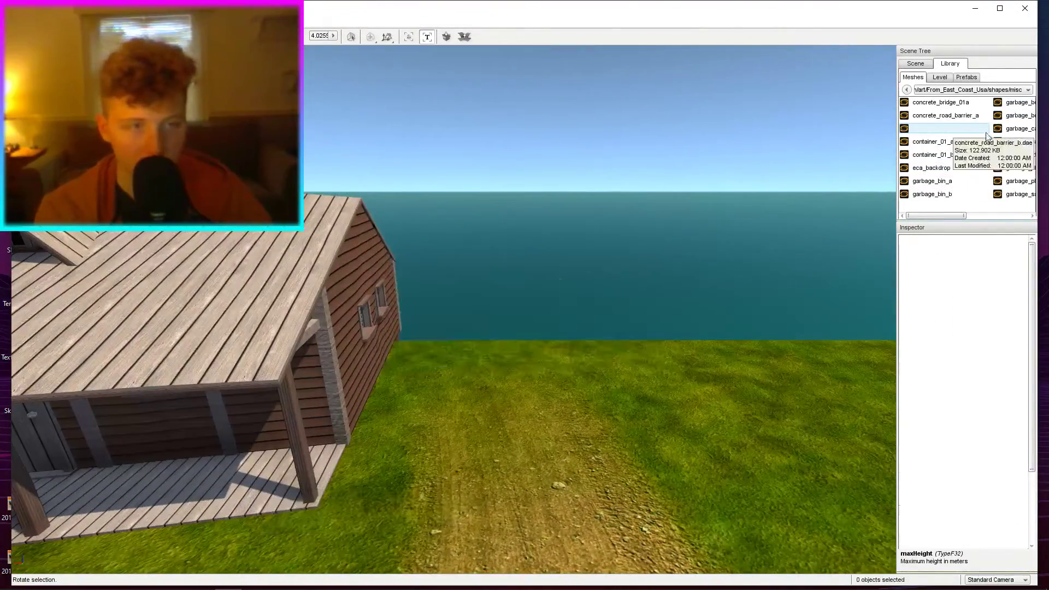
click(1012, 129)
key(Delete)
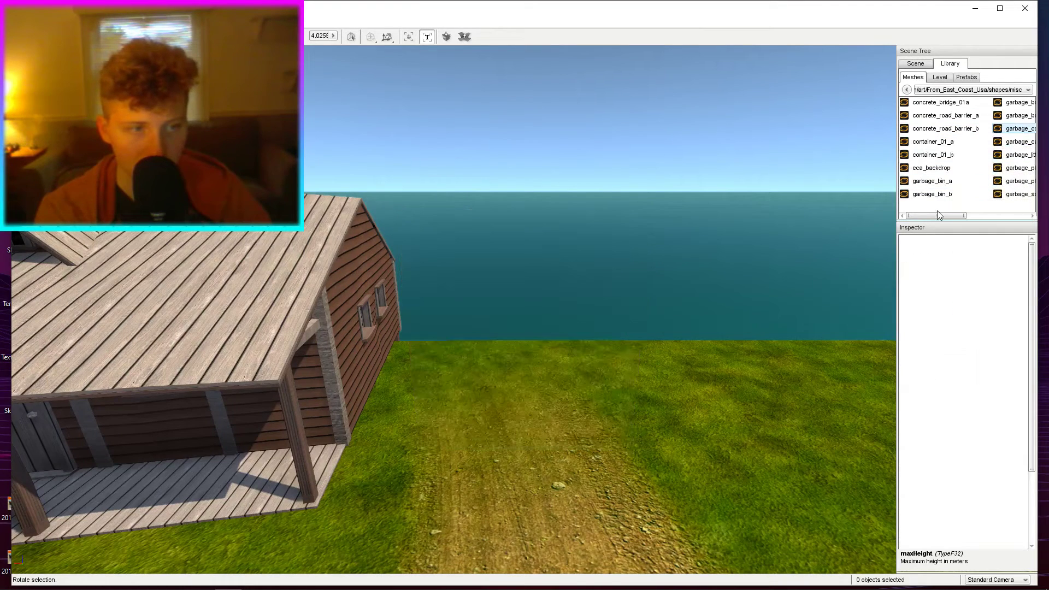
Try out the race_checkpoint, logging_log_a and speedbump_01a models at the end of the road, deleting each one.
drag(953, 217, 1005, 208)
click(997, 116)
key(Delete)
click(995, 103)
key(Delete)
click(991, 129)
key(Delete)
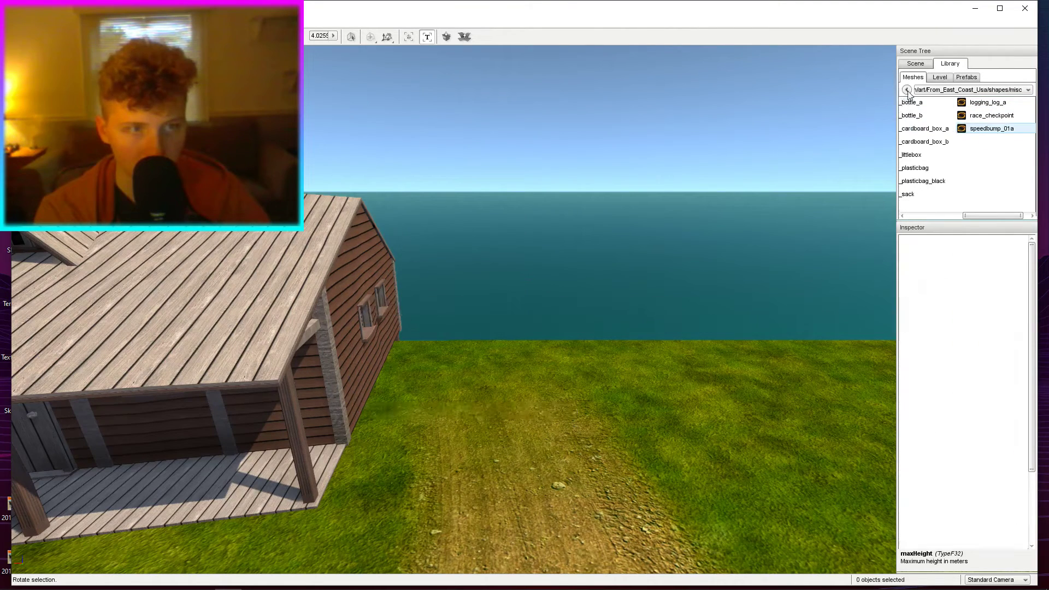
Open the eca buildings meshes and try out eca_bld_bridge_44m, eca_bld_bridge_80m and eca_bld_bridge_concrete_22m, deleting each one.
click(907, 90)
double_click(919, 108)
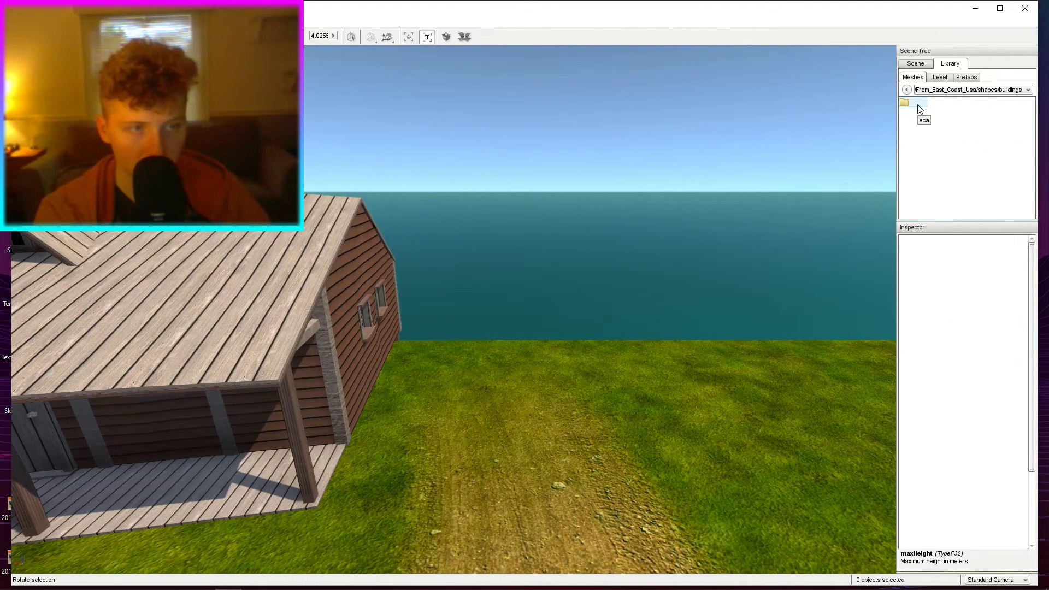
double_click(916, 108)
click(944, 130)
key(Delete)
click(945, 142)
key(Delete)
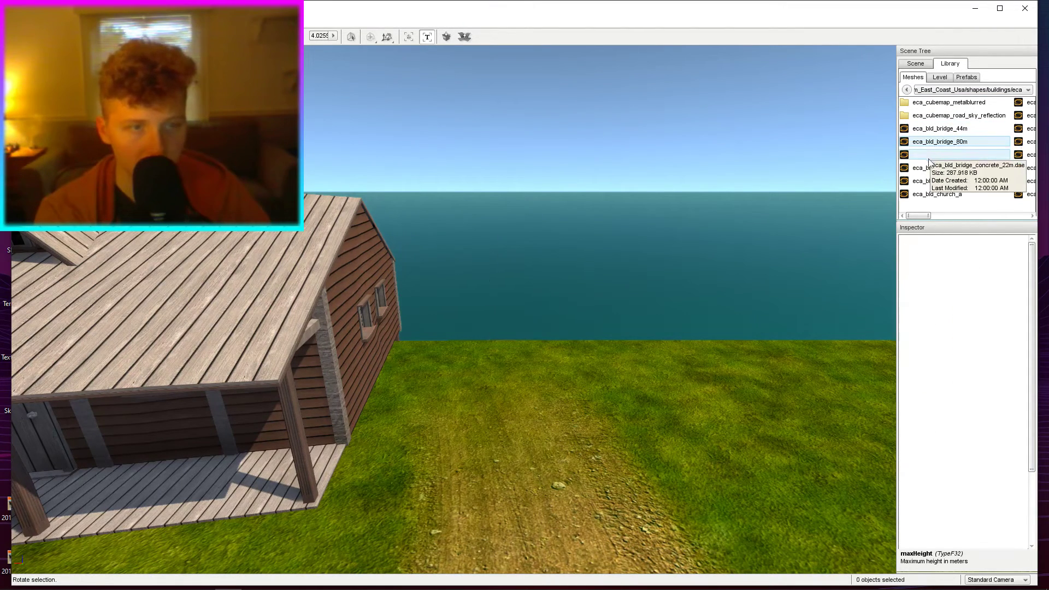
click(932, 158)
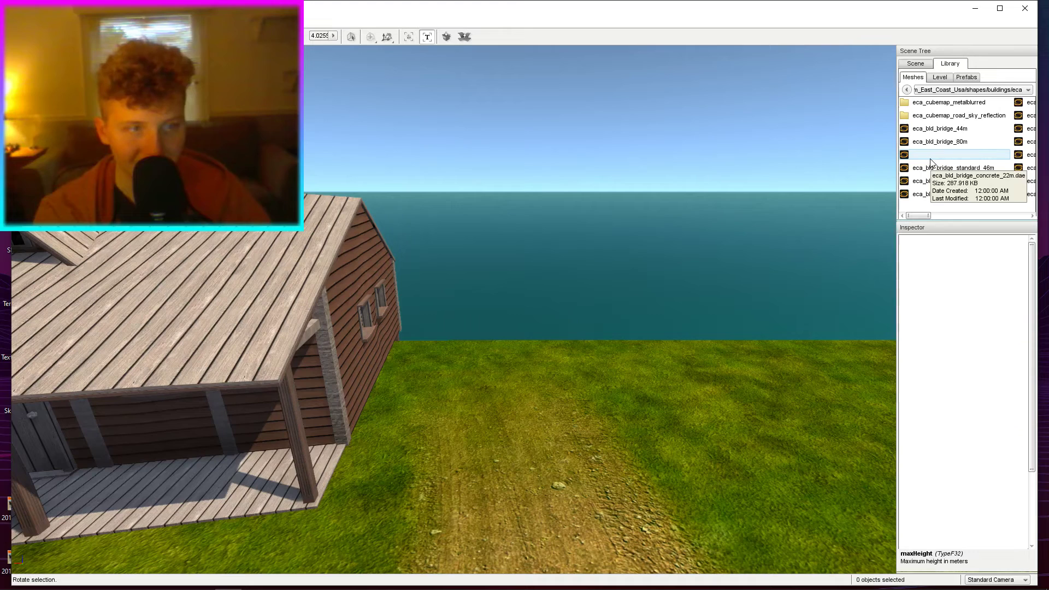
key(Delete)
Try out the eca_bld_cardealership and eca_bld_church_a models beyond the road's end, deleting each one.
click(929, 182)
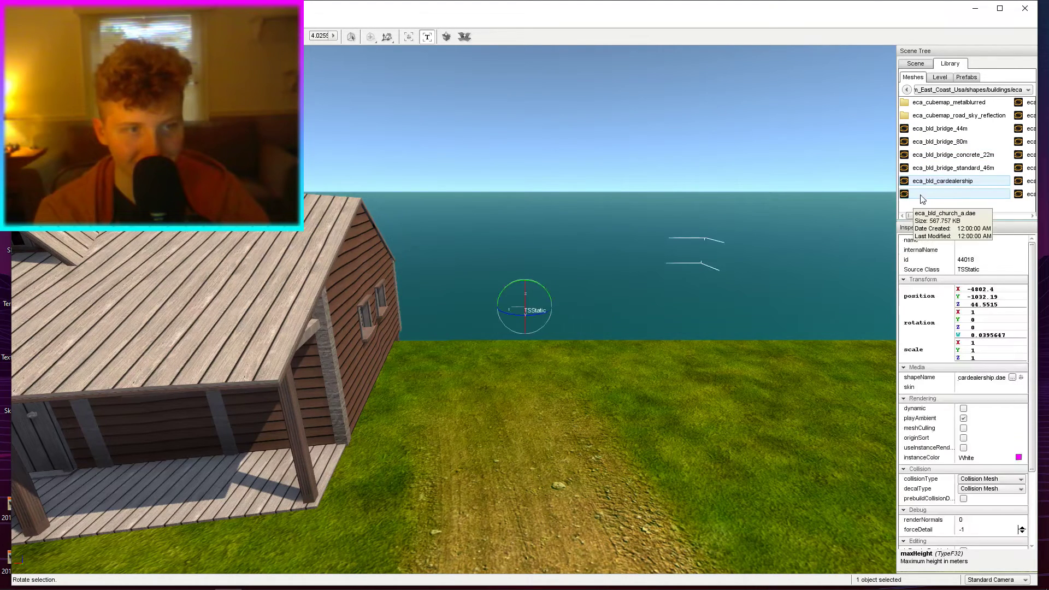
key(Delete)
click(930, 195)
key(Delete)
drag(917, 217, 938, 215)
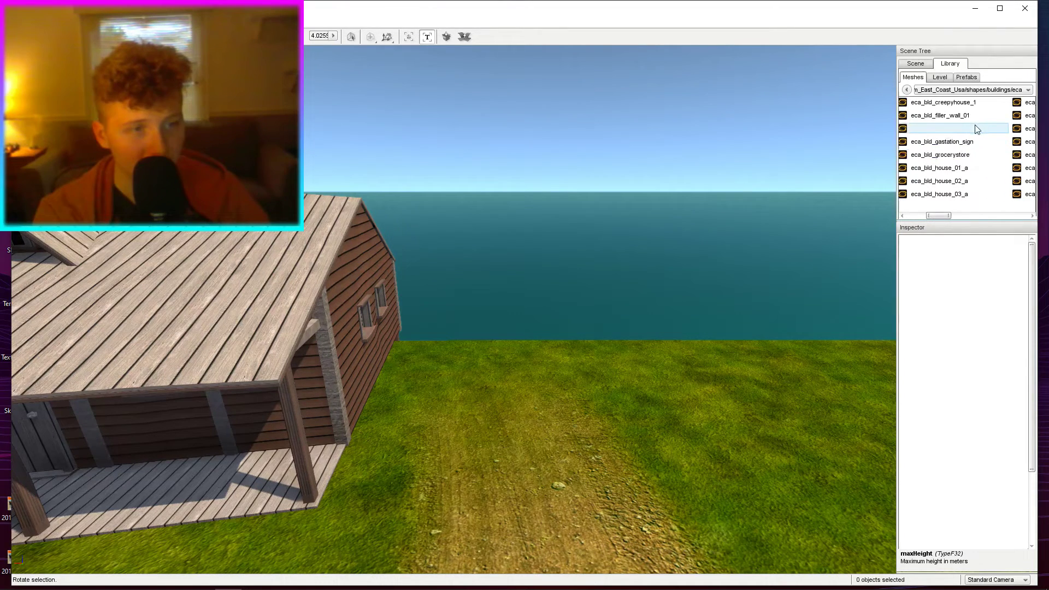
Try out the eca_bld_house_03_a, eca_bld_house_sml_01, eca_bld_house_05_c and eca_bld_house_sml_02 models beside the existing house, undoing each placement.
double_click(940, 197)
key(ctrl+z)
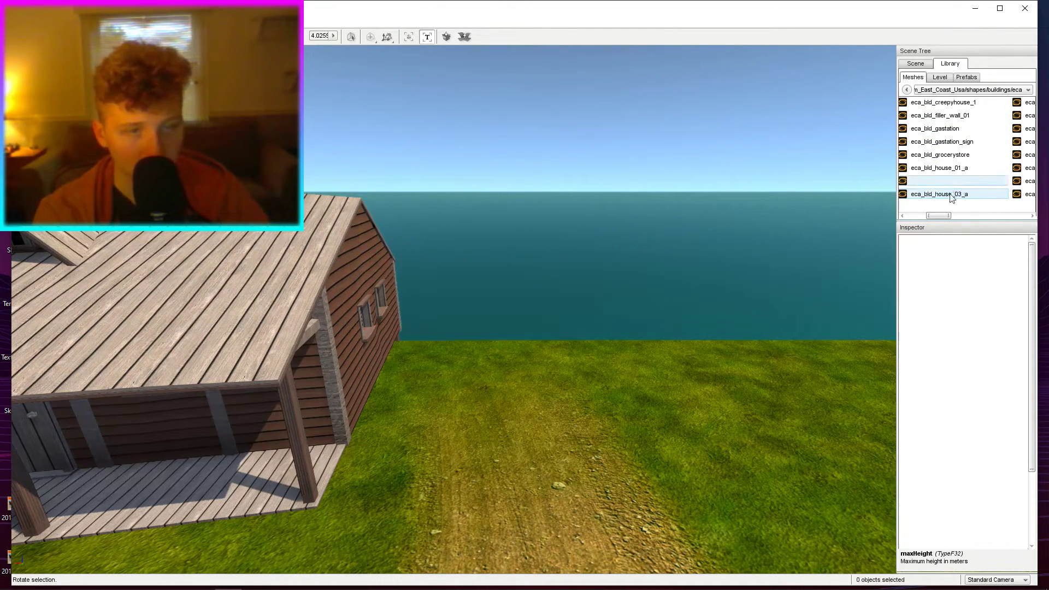
drag(941, 217, 960, 214)
double_click(965, 186)
key(ctrl+z)
double_click(975, 145)
key(ctrl+z)
double_click(966, 194)
key(ctrl+z)
Try out the eca_bld_house_sml_01 model beyond the road's end, rotating it and deleting it.
double_click(966, 181)
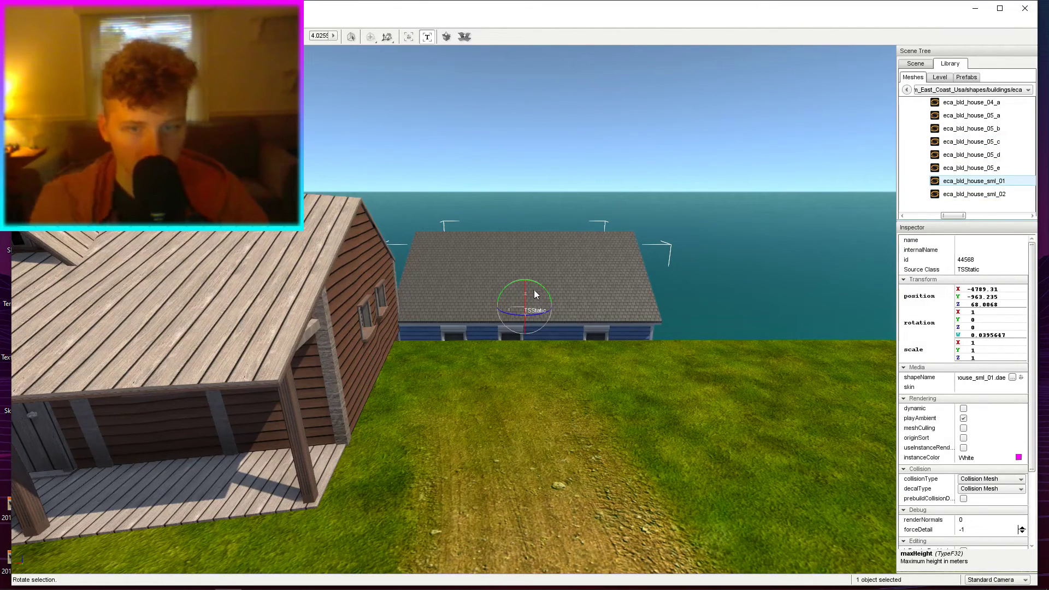
drag(529, 291, 425, 238)
key(Delete)
Try out several eca_bld_shop_town models, including eca_bld_shop_town_a, and the eca_bld_ornate_01 model at the road's end, deleting each one.
scroll(953, 214, down, 5)
double_click(983, 167)
key(Delete)
double_click(994, 142)
key(Delete)
click(992, 129)
double_click(990, 124)
key(Delete)
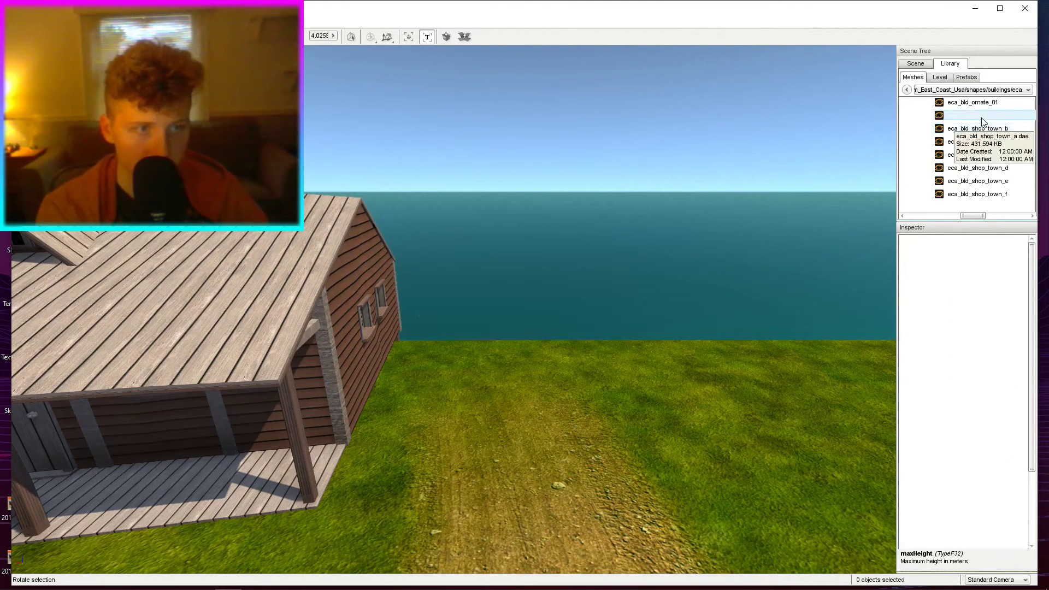
double_click(982, 117)
key(Delete)
double_click(964, 104)
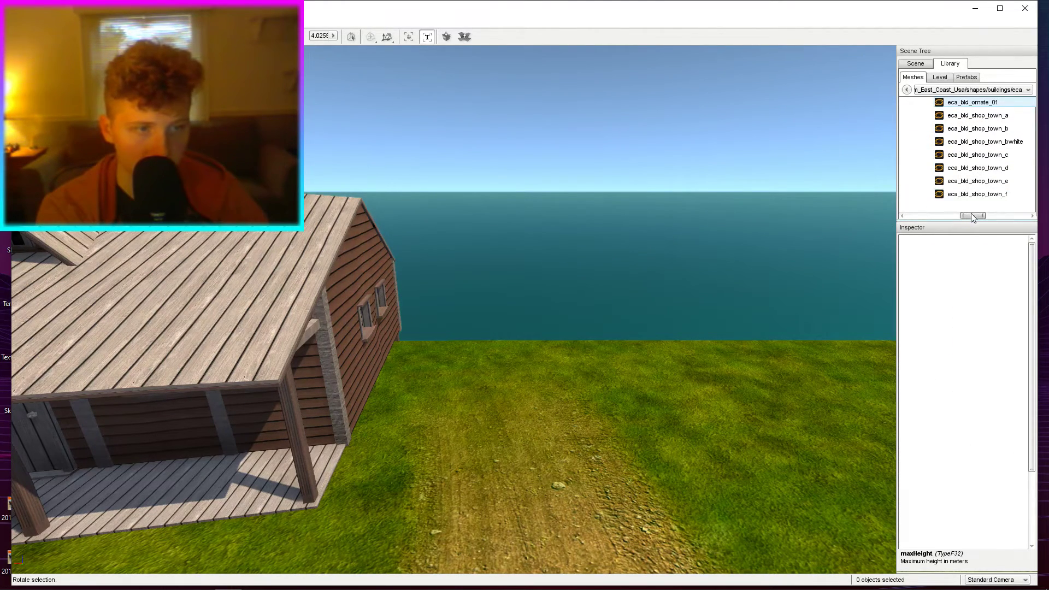
Add an eca_lamppost model and move it towards the edge of the dirt road near the house.
scroll(984, 208, down, 5)
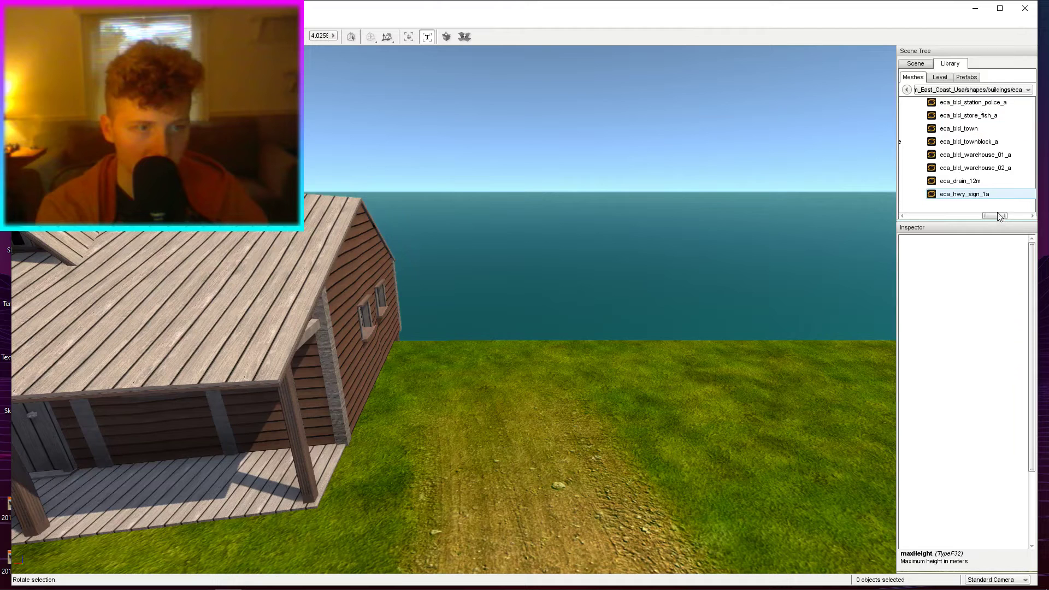
drag(998, 217, 1013, 220)
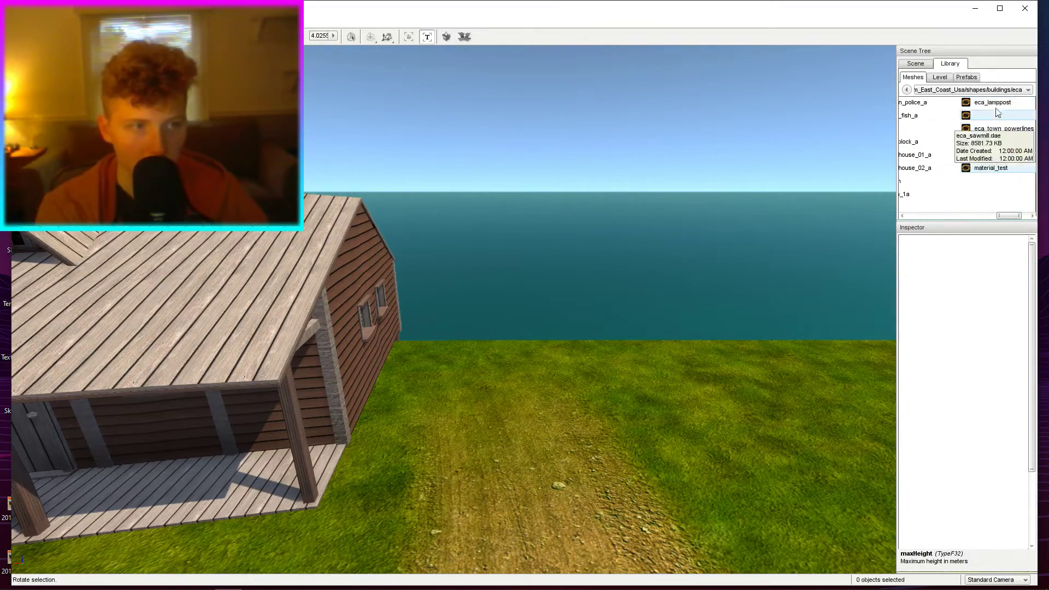
key(s)
right_drag(527, 265, 528, 267)
key(2)
drag(527, 267, 539, 231)
key(a)
right_drag(540, 230, 569, 243)
key(s)
drag(515, 236, 628, 242)
Fine-tune the lamp post's position at the dirt road's edge opposite the house.
key(3)
key(2)
click(621, 281)
key(w)
right_drag(615, 257, 504, 256)
key(s)
drag(450, 250, 448, 245)
right_drag(519, 281, 476, 289)
key(s)
key(w)
click(526, 337)
right_drag(526, 336, 642, 358)
Set the dirt decal road's startEndFade to 2 10.
key(s)
click(213, 54)
click(374, 250)
key(s)
scroll(983, 372, down, 3)
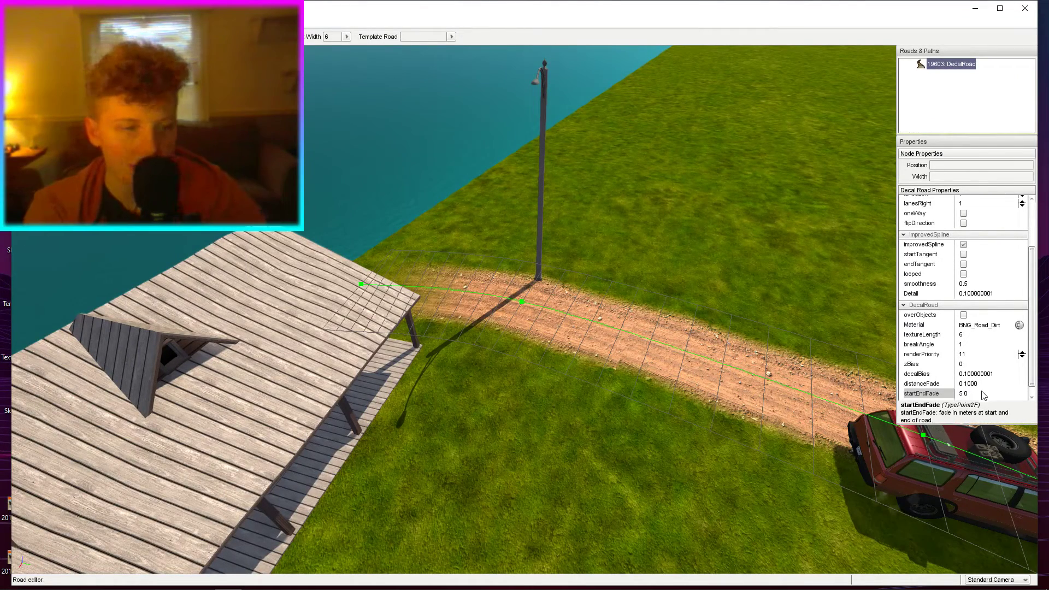
key(Return)
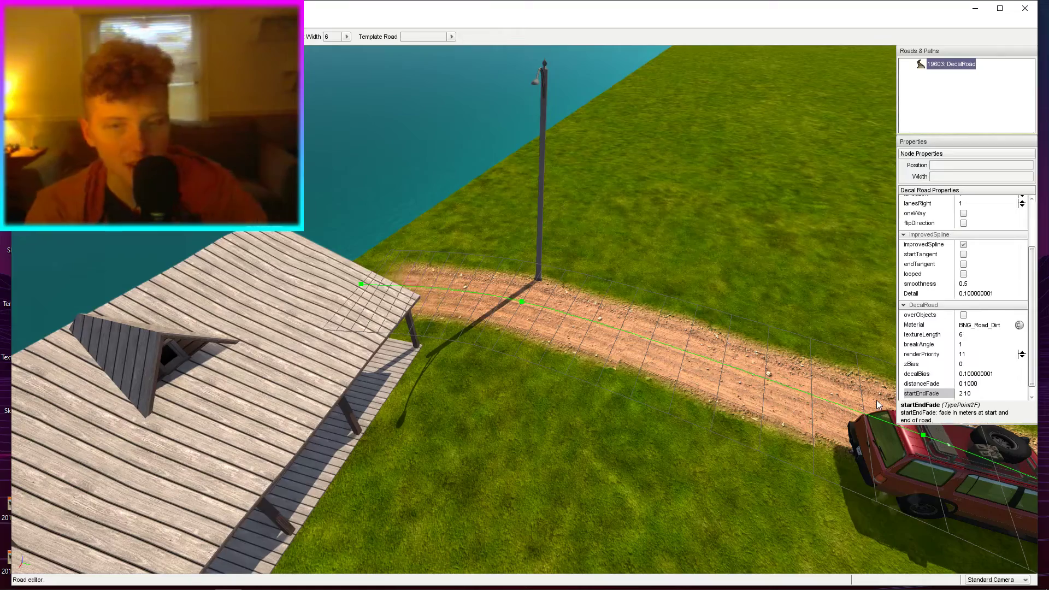
click(727, 251)
key(w)
right_drag(726, 251, 645, 188)
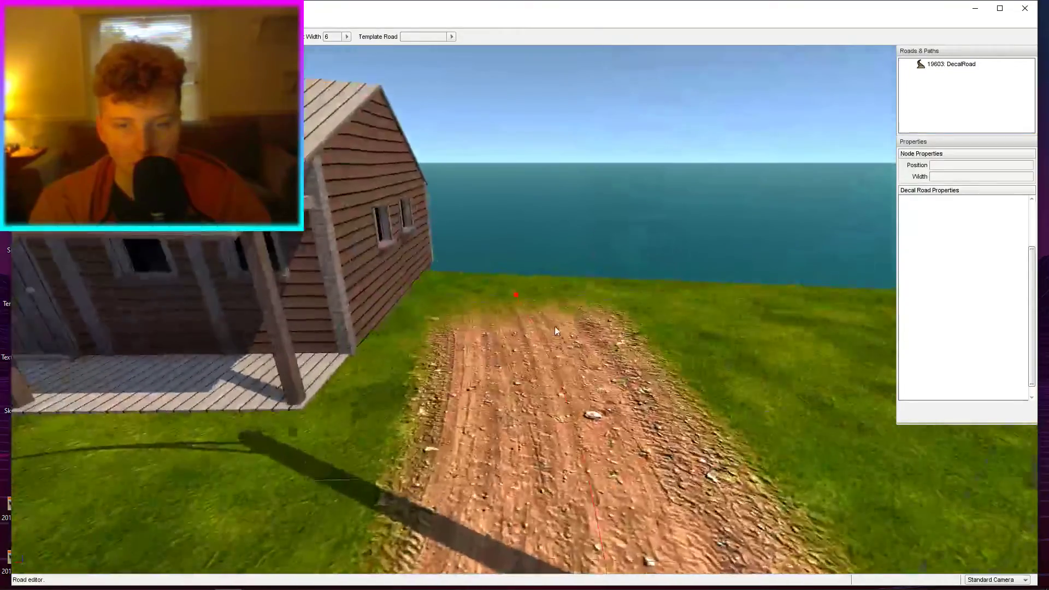
Move the end node of the dirt road slightly away from the house.
key(s)
click(523, 293)
drag(519, 295, 543, 289)
key(s)
right_drag(547, 257, 776, 328)
click(553, 303)
Draw a curved decal road of width 2 from the dirt road to the house's porch, with improvedSpline enabled.
key(s)
key(w)
right_drag(513, 311, 618, 393)
key(w)
key(s)
key(w)
key(s)
key(w)
key(s)
key(w)
key(s)
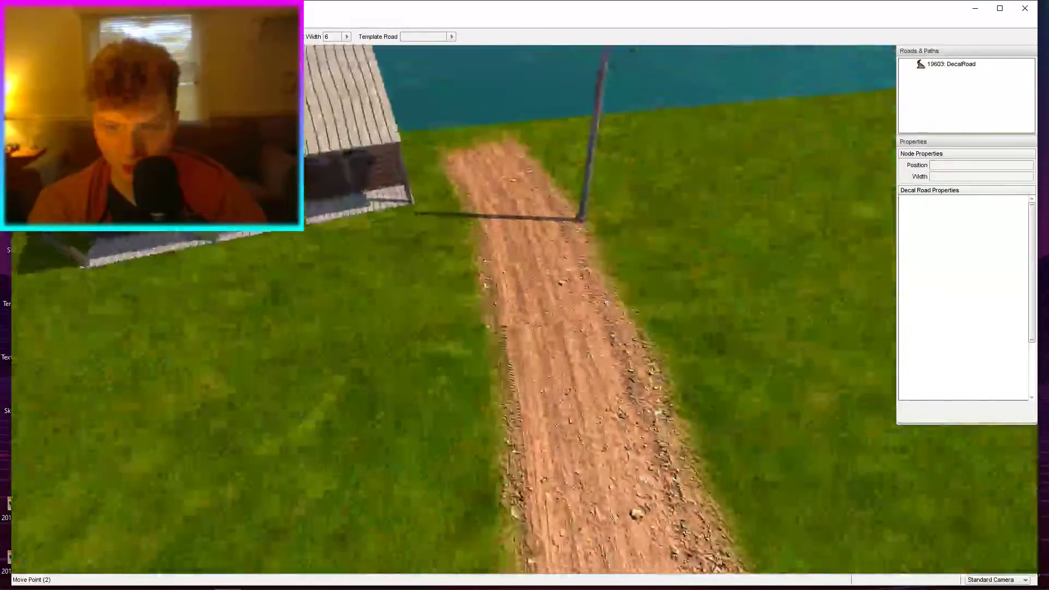
drag(332, 37, 326, 37)
right_drag(514, 315, 514, 316)
click(694, 219)
click(607, 253)
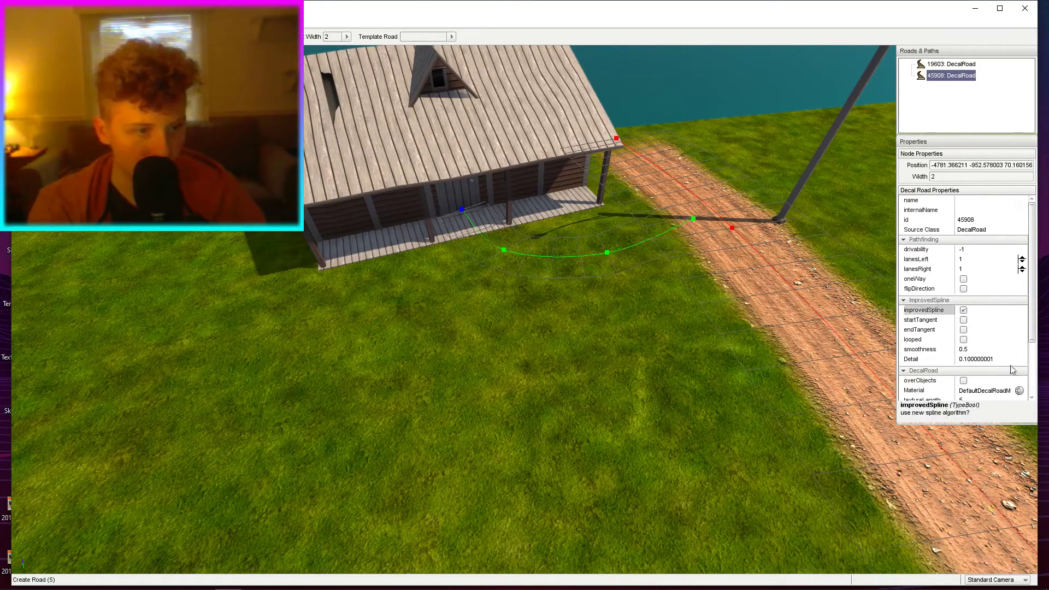
Set the drivability to 0.2 on the porch path and to 0.5 on the dirt road.
key(BackSpace)
text(0.2)
key(Return)
click(826, 290)
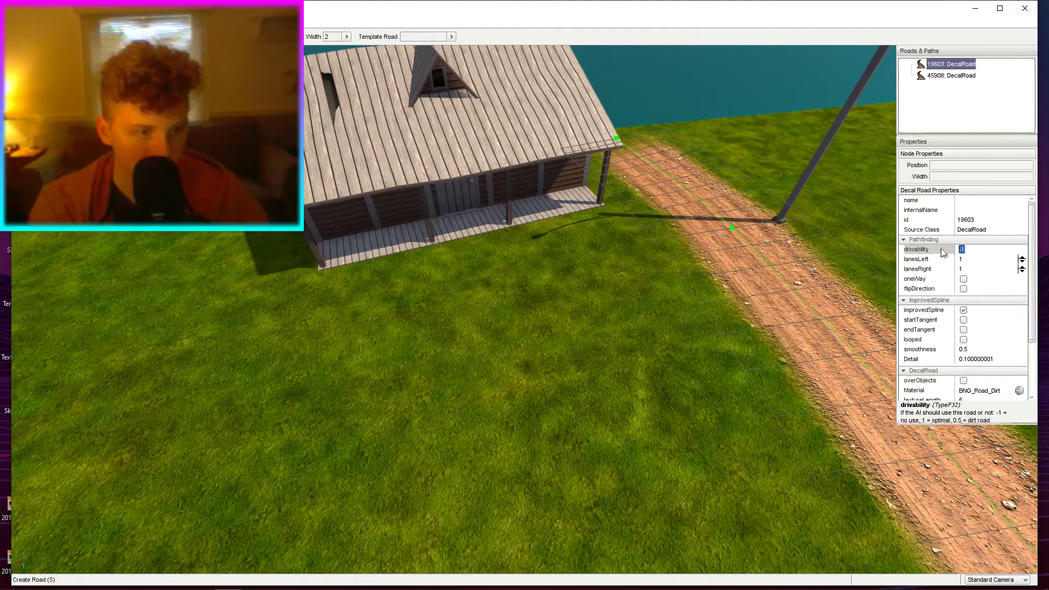
Assign the dirt_road_base material to the porch path.
click(575, 230)
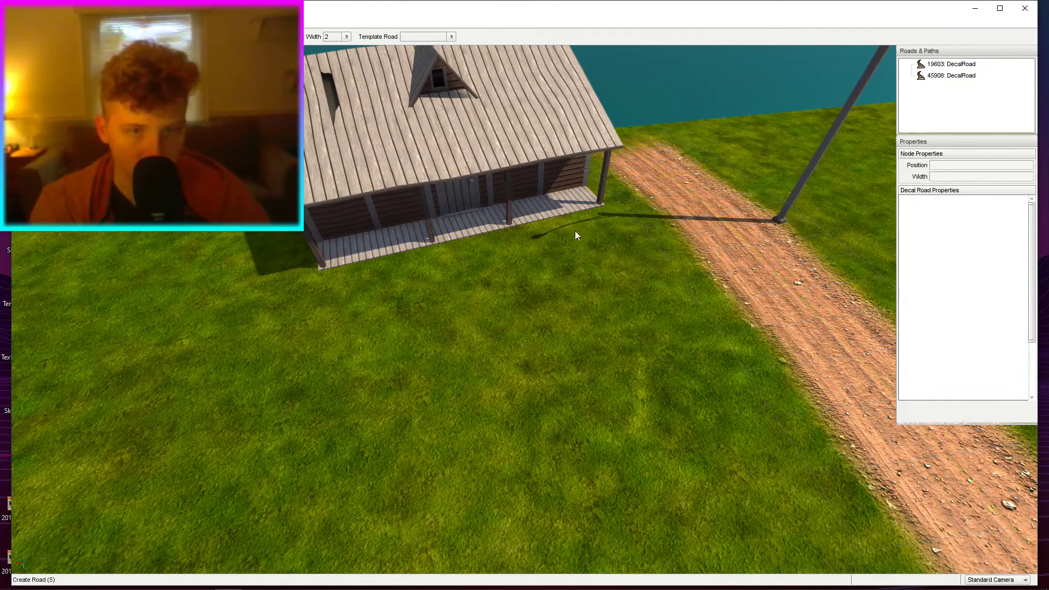
click(1020, 392)
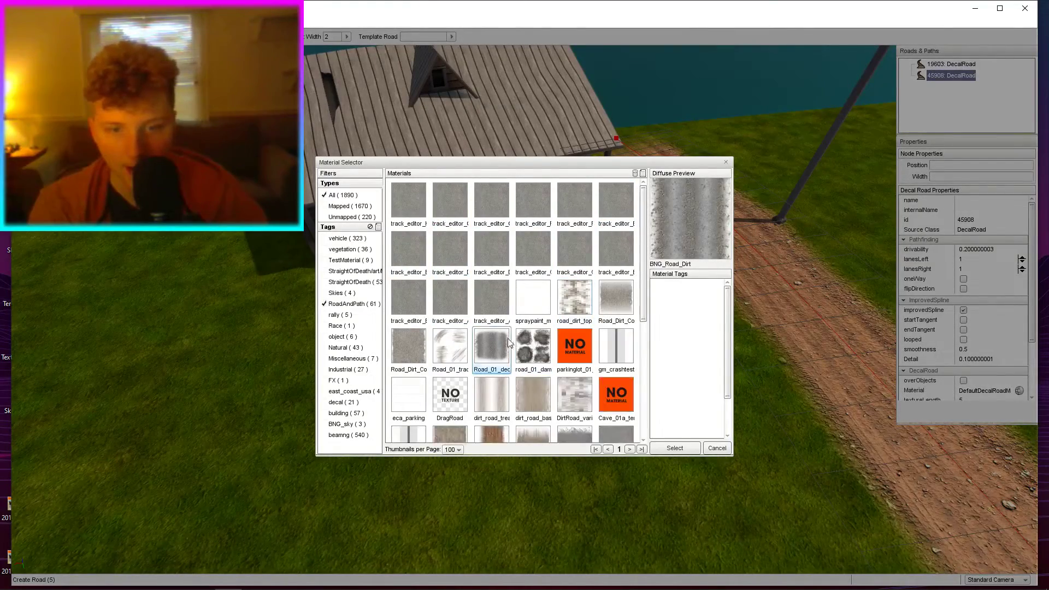
click(522, 391)
click(677, 448)
key(w)
right_drag(695, 438, 629, 383)
click(628, 383)
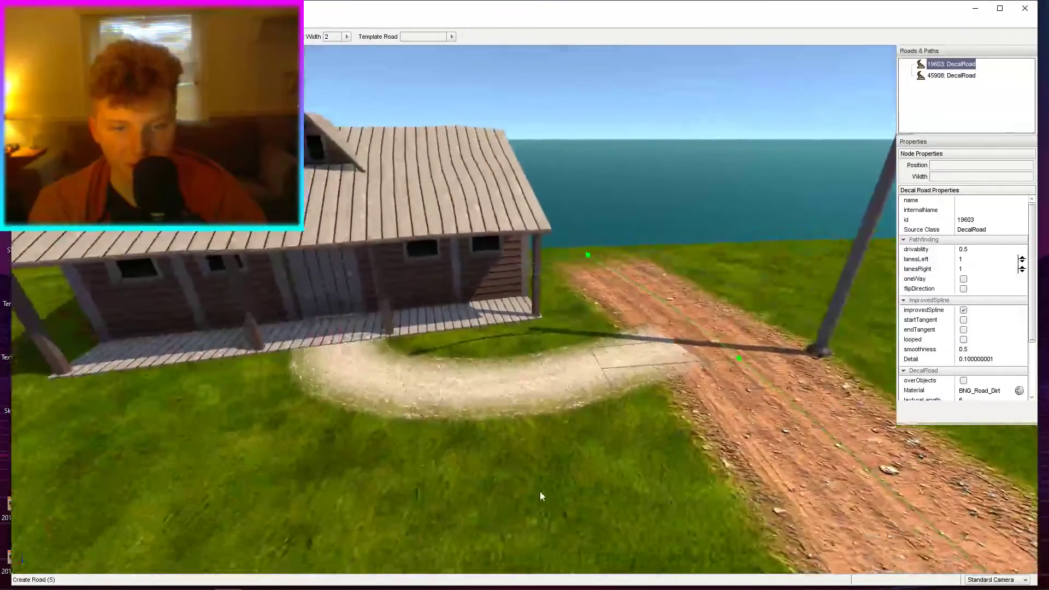
Try the overObjects option on the porch path and set its textureLength to 2.
click(513, 406)
scroll(981, 336, down, 3)
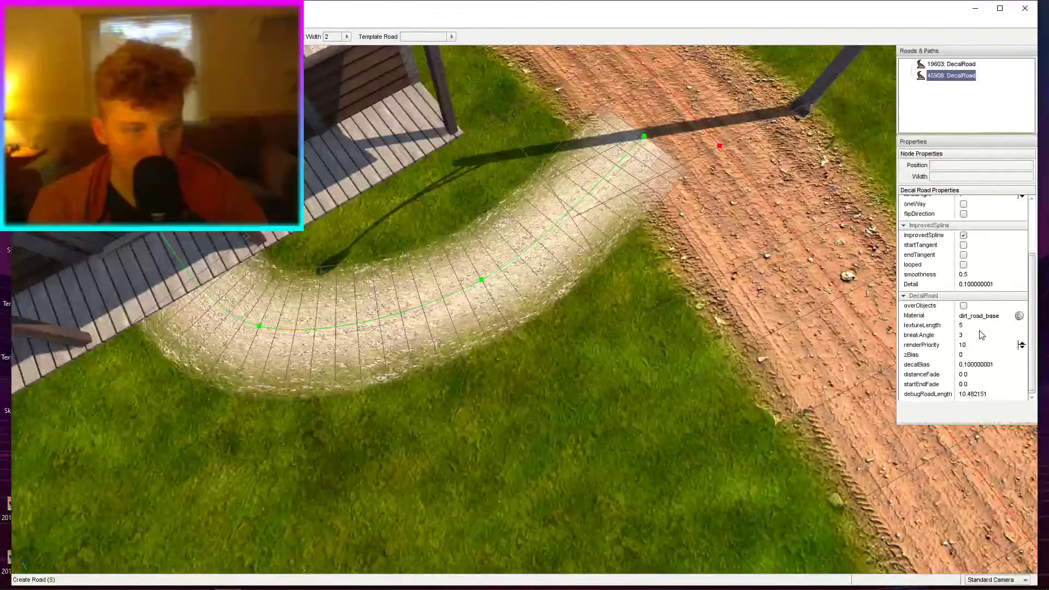
click(963, 306)
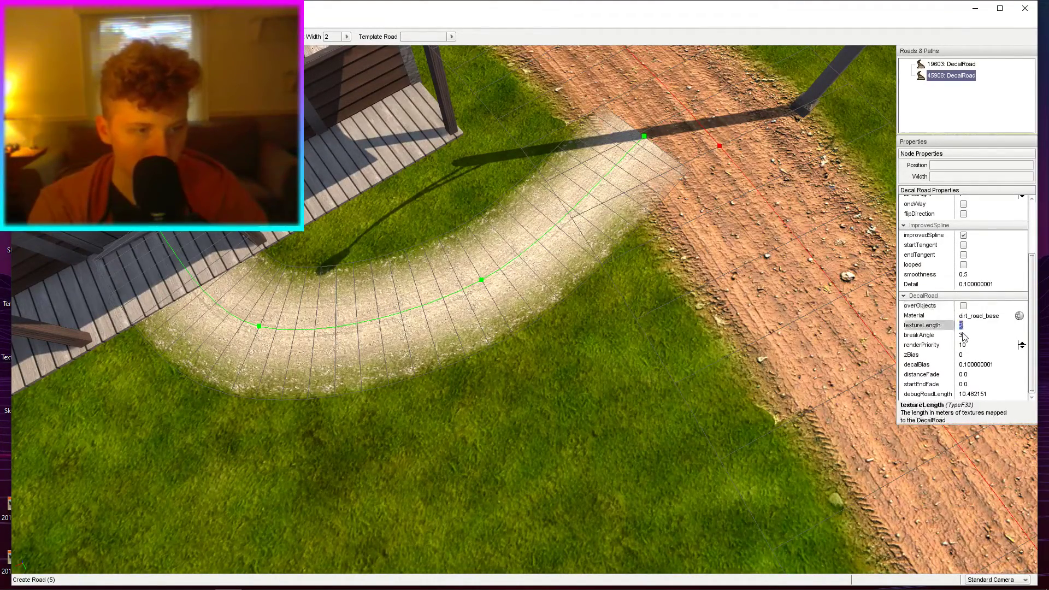
Set the porch path's renderPriority to 12 and its distanceFade to 0 100.
click(1022, 347)
click(1021, 348)
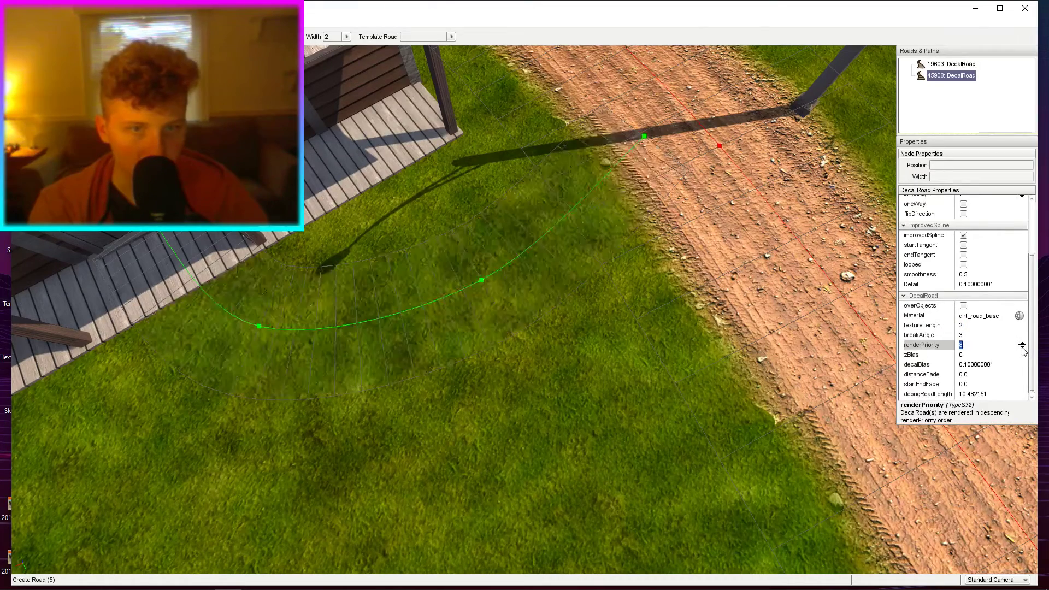
click(1022, 344)
click(1022, 345)
click(1021, 344)
click(1022, 346)
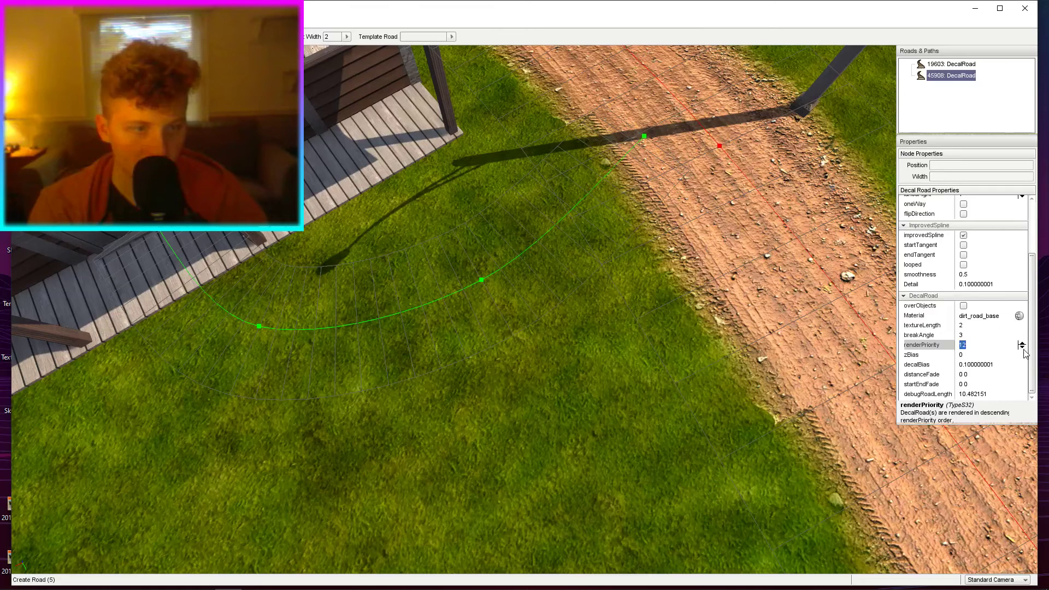
click(1022, 348)
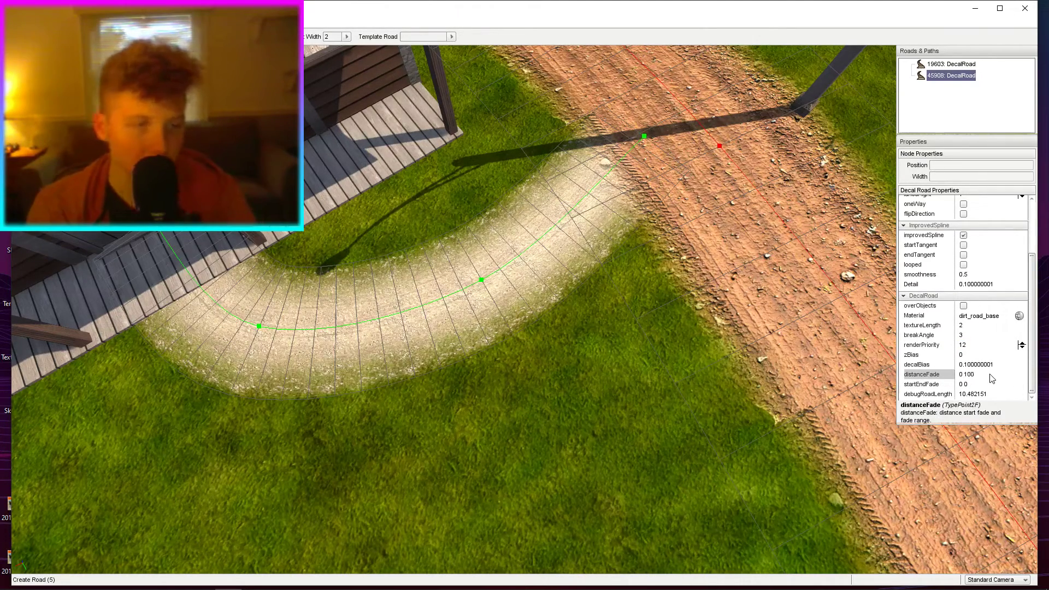
key(a)
click(574, 416)
Move the vehicle and the spawn point together onto the end of the dirt road beside the house.
key(s)
right_drag(574, 417, 525, 338)
key(s)
key(s)
key(shift+c)
key(shift+c)
key(s)
key(F1)
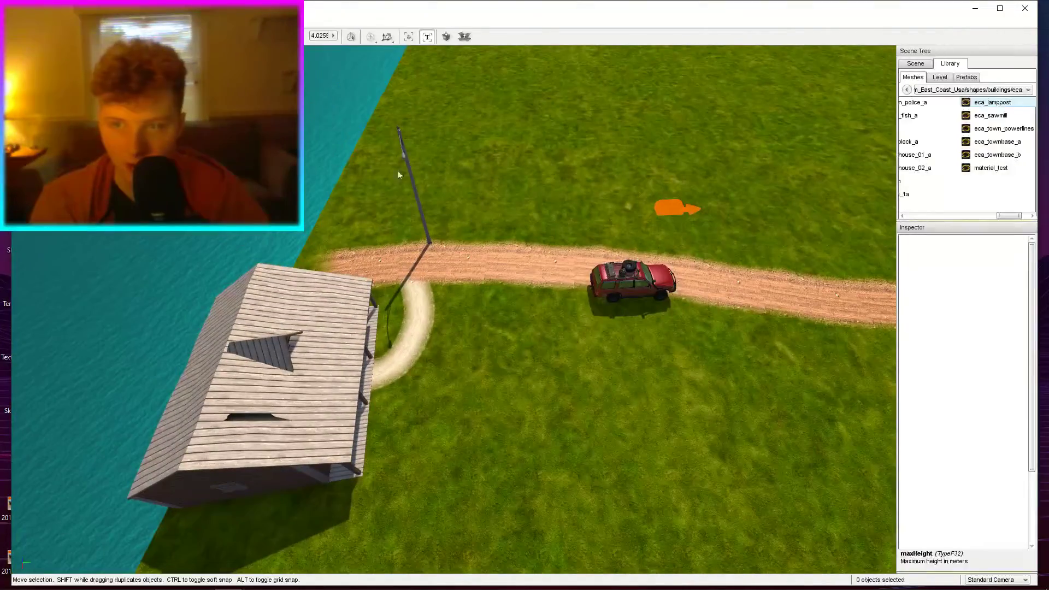
click(675, 208)
ctrl+click(621, 281)
drag(623, 280, 360, 266)
click(331, 175)
click(553, 178)
Check the vehicle's new place at the road's end from the free camera and the vehicle camera.
right_drag(553, 178, 481, 181)
key(w)
right_drag(670, 204, 317, 169)
key(w)
key(shift+c)
right_drag(647, 229, 639, 306)
key(shift+c)
key(w)
key(s)
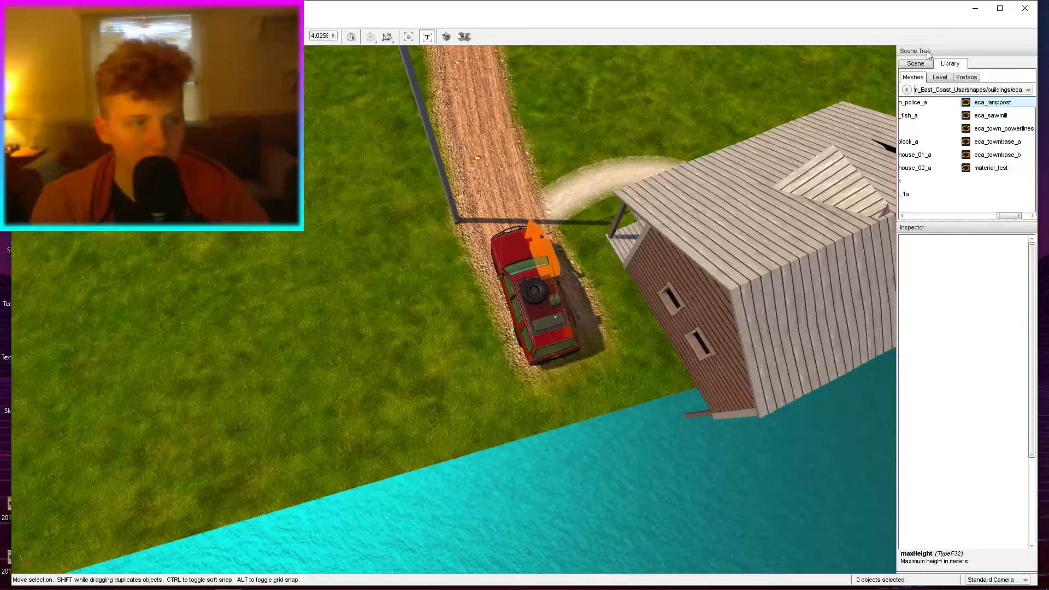
Set the tod object's startTime to 60 and try its time at 0.3, 0.1 and 0.2.
click(916, 65)
click(949, 122)
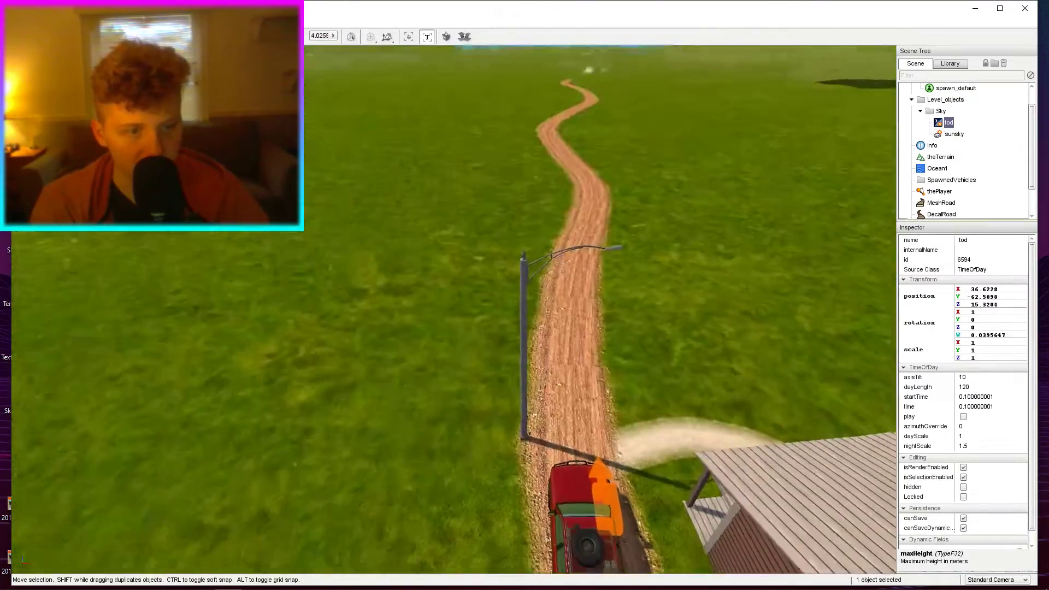
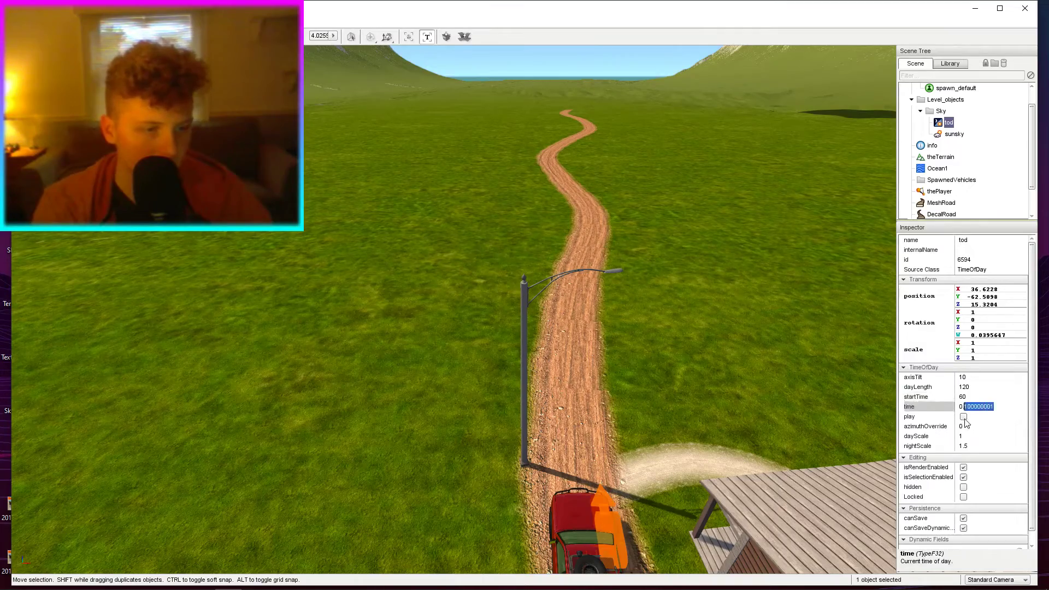
text(3)
key(Return)
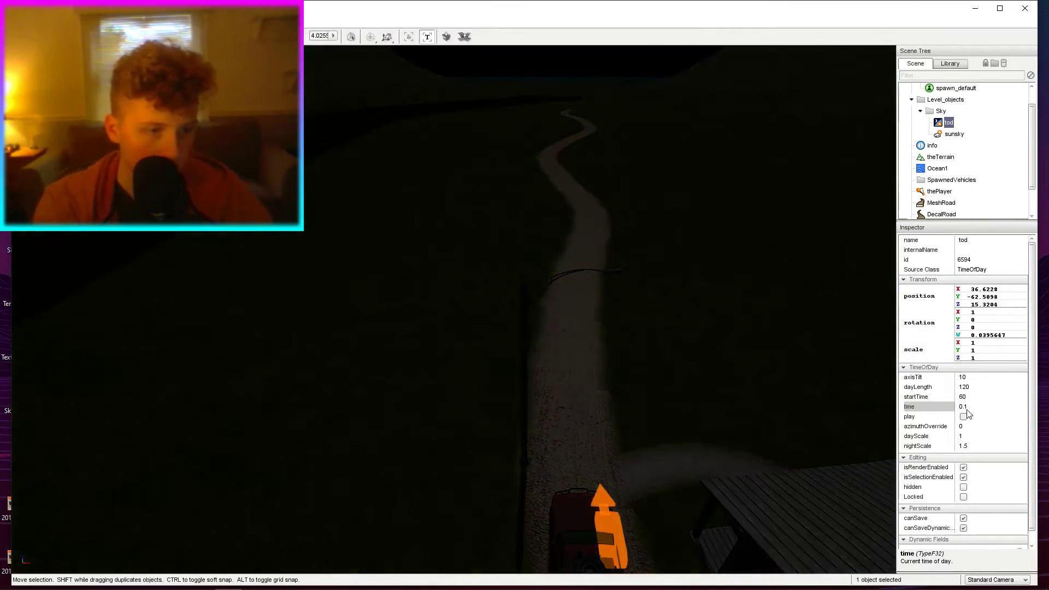
key(Return)
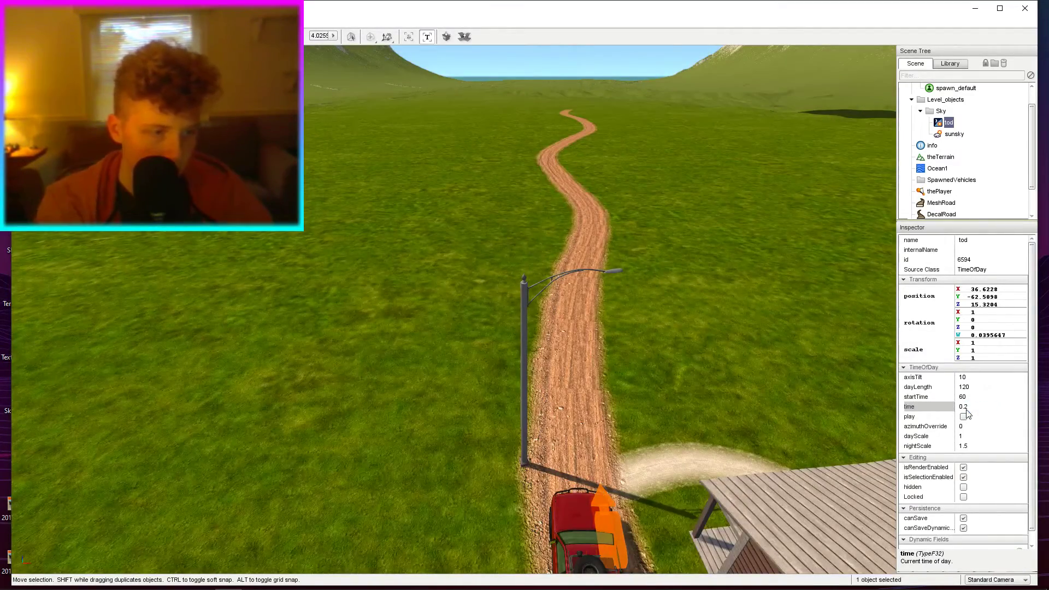
key(Return)
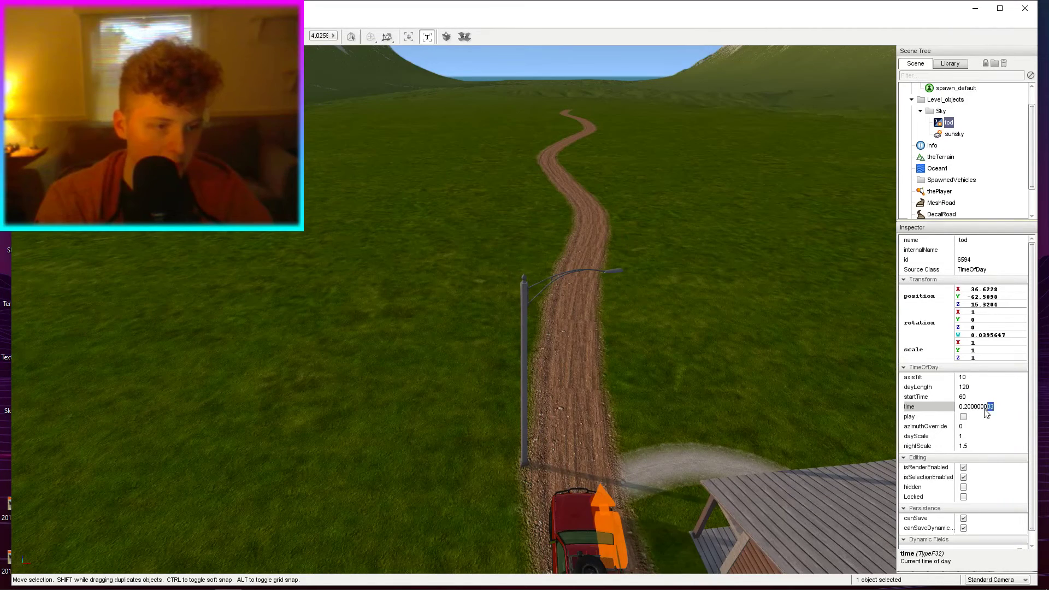
Try the tod object's time at 0.15 and 0.16, and settle on 0.18.
text(15)
key(Return)
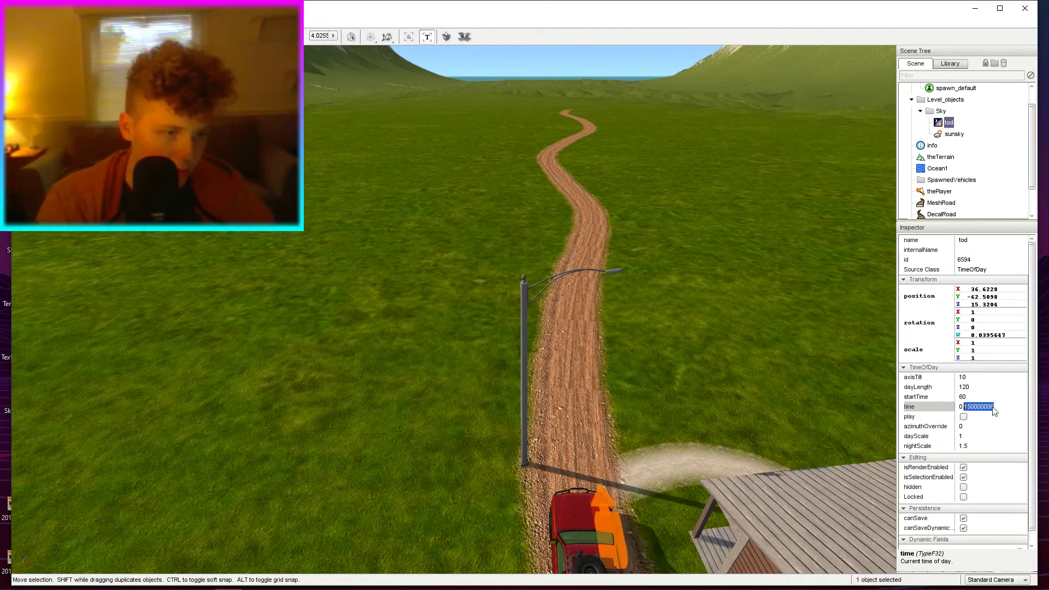
key(Return)
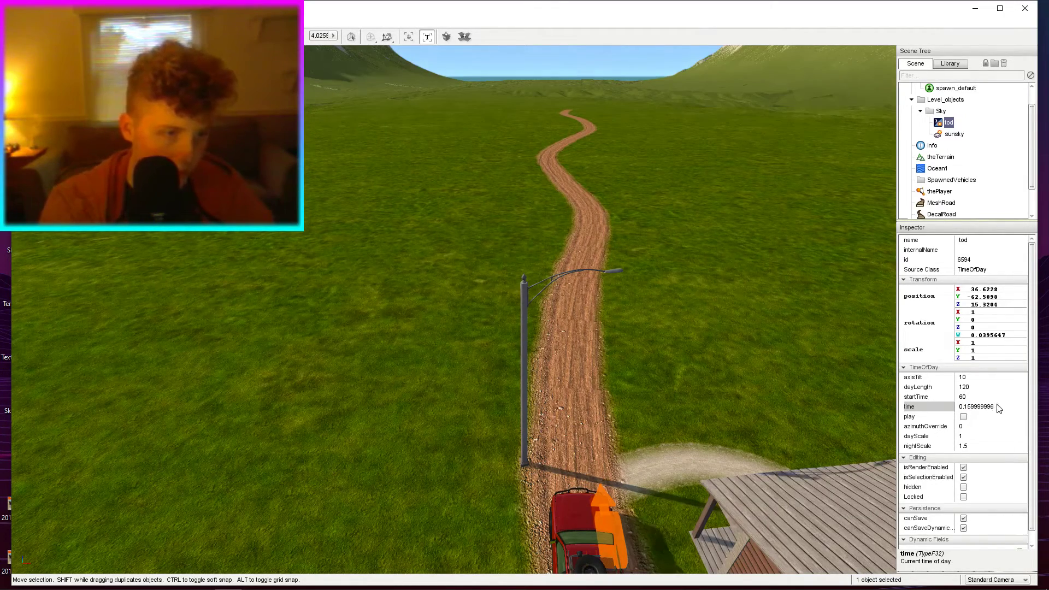
key(Return)
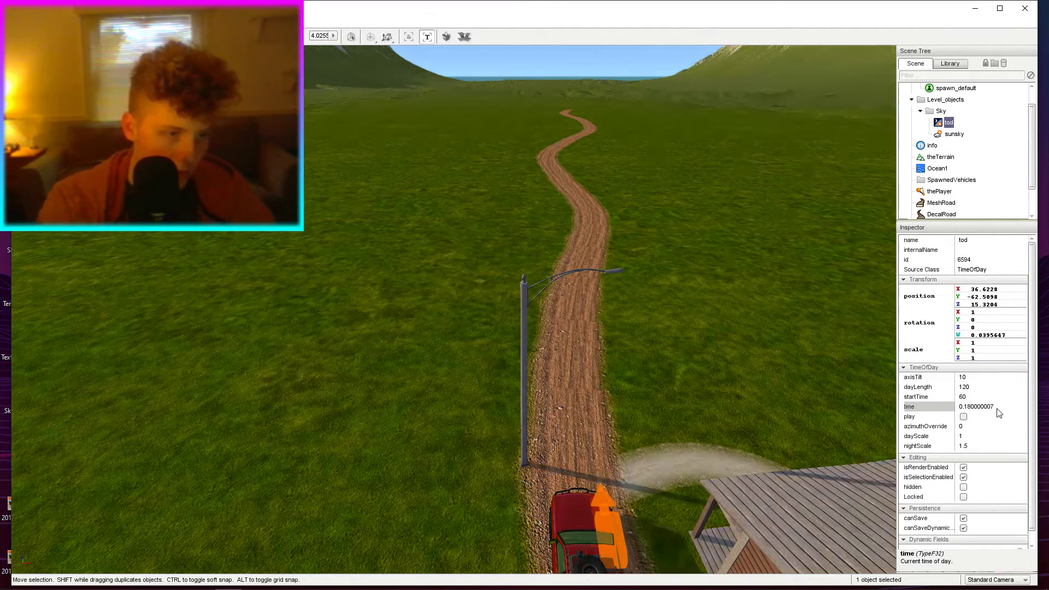
Examine the house, lamp post and dirt road under the dimmer lighting.
right_drag(656, 346, 699, 328)
key(w)
click(661, 338)
key(s)
key(a)
key(F2)
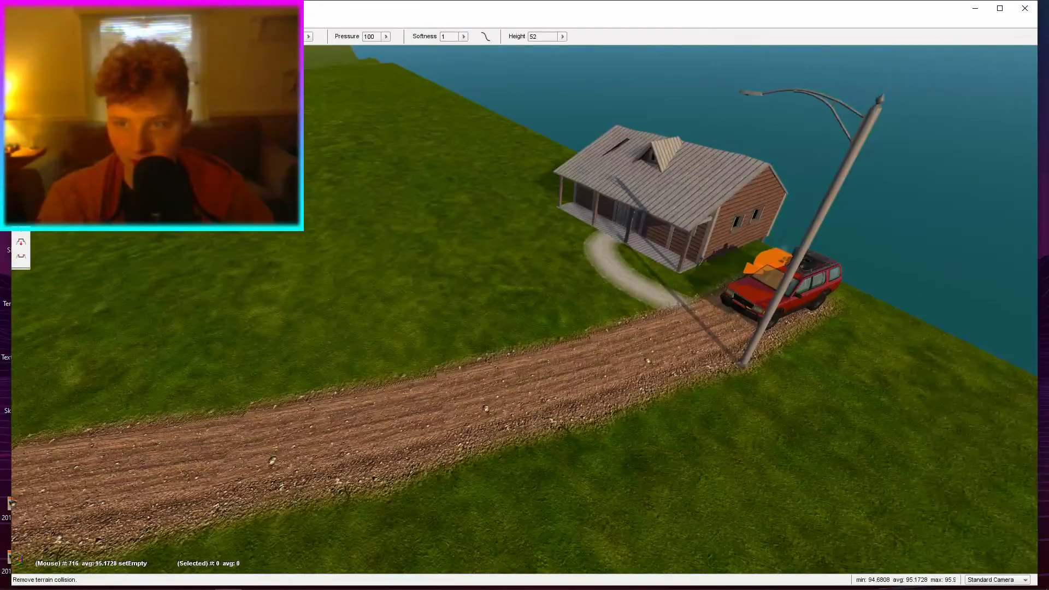
key(F1)
key(w)
right_drag(448, 246, 508, 251)
key(a)
key(s)
Add a Spot Light from the Level library's Environment objects near the lamp post.
click(942, 63)
click(937, 78)
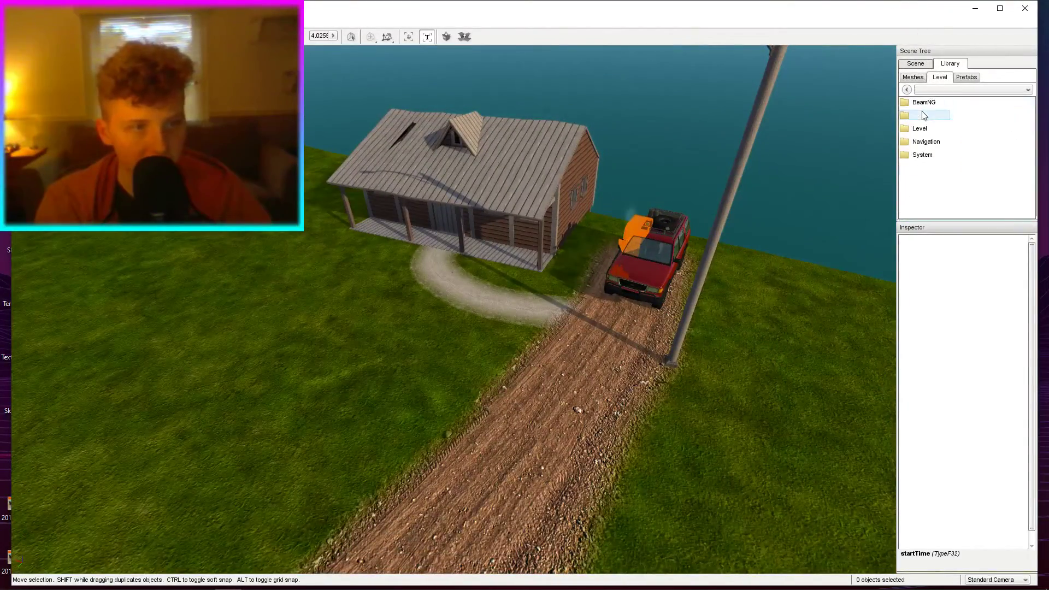
double_click(922, 114)
right_drag(625, 157, 647, 165)
double_click(975, 131)
Rotate the spot light about 90.7° around the X axis so it aims down at the ground.
right_drag(375, 305, 470, 328)
key(s)
key(a)
right_drag(613, 206, 672, 213)
key(w)
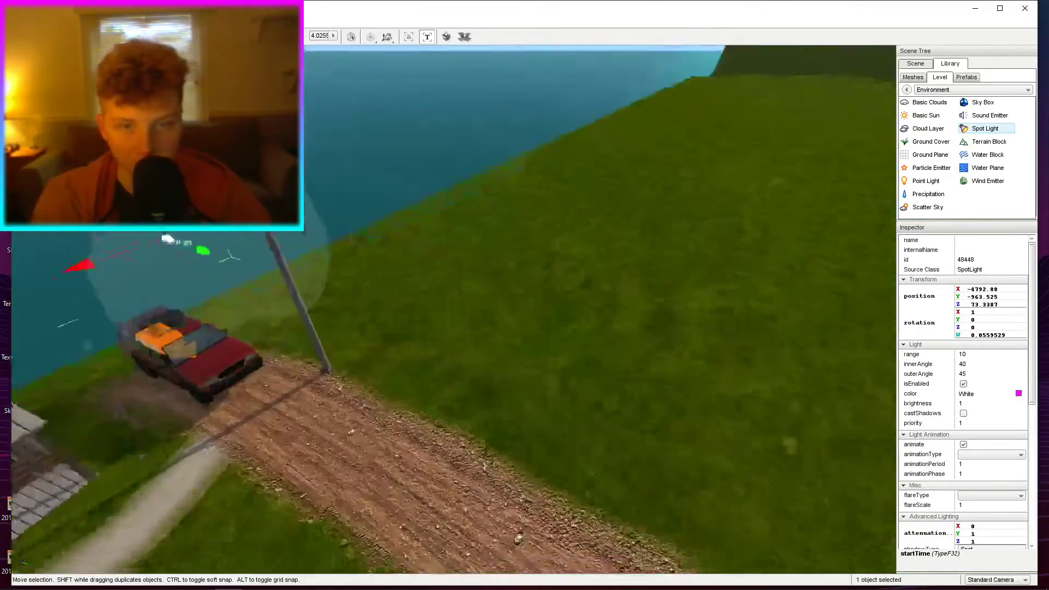
right_drag(369, 257, 407, 274)
key(a)
key(3)
drag(380, 259, 438, 275)
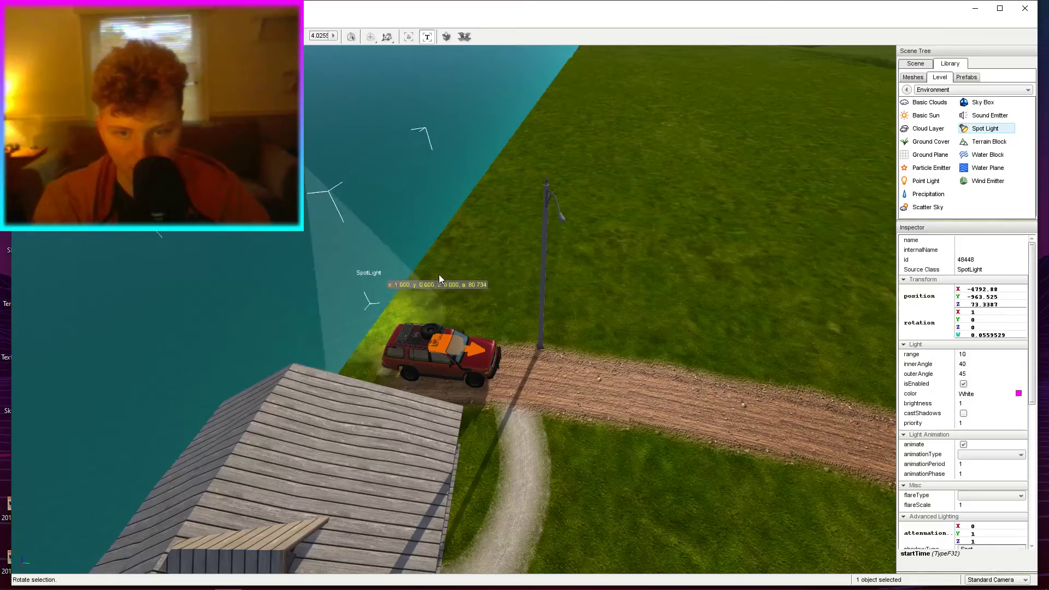
Move the spot light beneath the lamp head of the post beside the dirt road.
key(2)
drag(369, 295, 570, 348)
right_drag(569, 343, 569, 342)
drag(533, 325, 486, 330)
key(w)
right_drag(486, 330, 508, 327)
drag(543, 301, 538, 307)
key(w)
right_drag(538, 307, 537, 307)
Duplicate the lamp post with its spot light twice, placing and turning the copies on alternating sides along the road.
key(s)
shift+click(468, 214)
mouse_move(530, 339)
mouse_down()
mouse_move(516, 306)
mouse_move(458, 318)
mouse_move(638, 292)
mouse_move(586, 298)
mouse_move(566, 310)
mouse_move(574, 320)
mouse_move(503, 311)
mouse_move(471, 279)
mouse_move(525, 377)
mouse_move(571, 425)
mouse_move(433, 397)
mouse_move(498, 410)
mouse_up()
key(2)
key(d)
key(s)
shift+drag(570, 322, 605, 199)
key(2)
drag(705, 251, 735, 333)
key(3)
key(2)
key(d)
key(s)
click(497, 234)
Select all three lamp posts and their three spot lights in the scene.
right_drag(497, 234, 607, 148)
key(w)
key(a)
mouse_move(439, 304)
right_down()
mouse_move(442, 289)
mouse_move(449, 323)
mouse_move(439, 304)
mouse_move(430, 307)
right_up()
key(w)
key(s)
key(s)
click(451, 304)
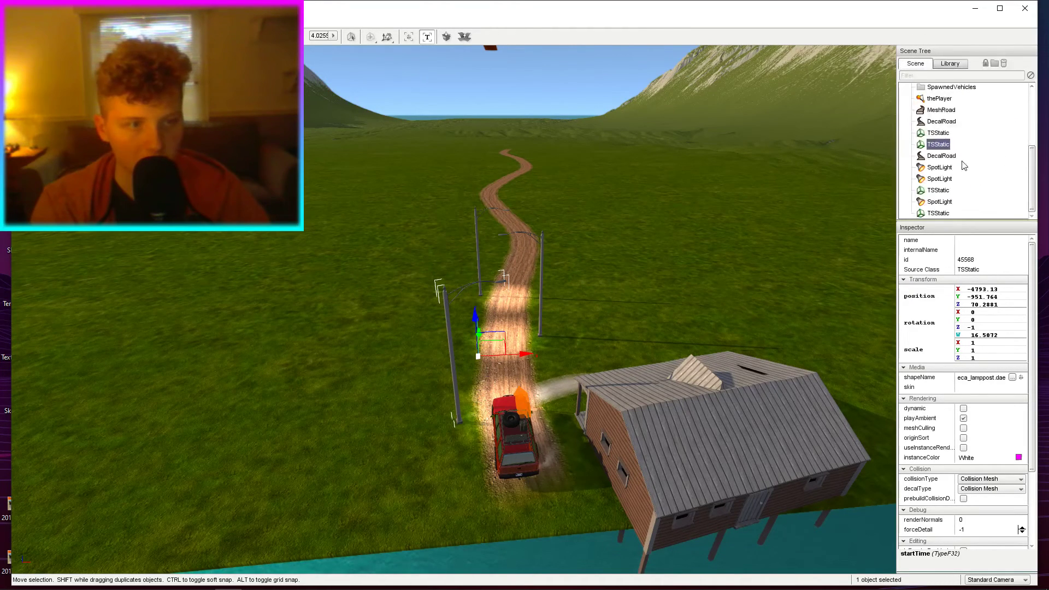
click(938, 133)
click(703, 218)
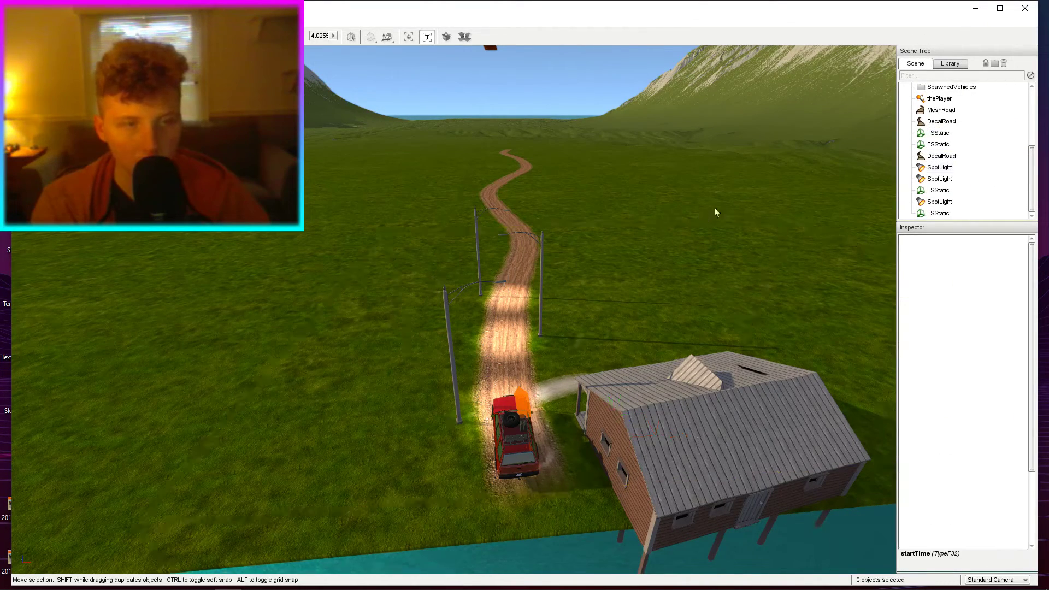
click(939, 134)
click(463, 243)
click(546, 249)
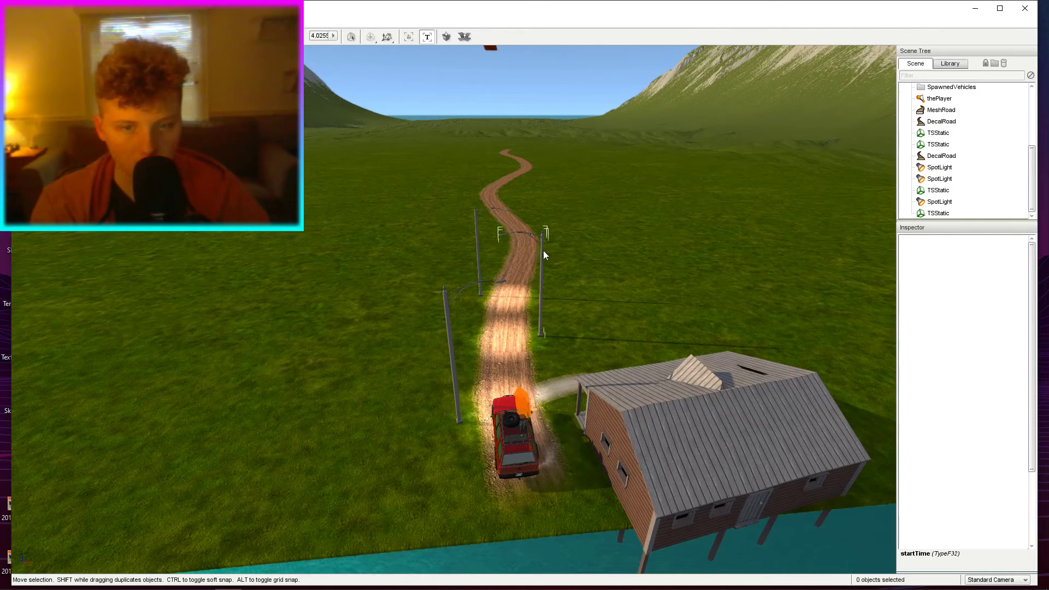
shift+click(477, 245)
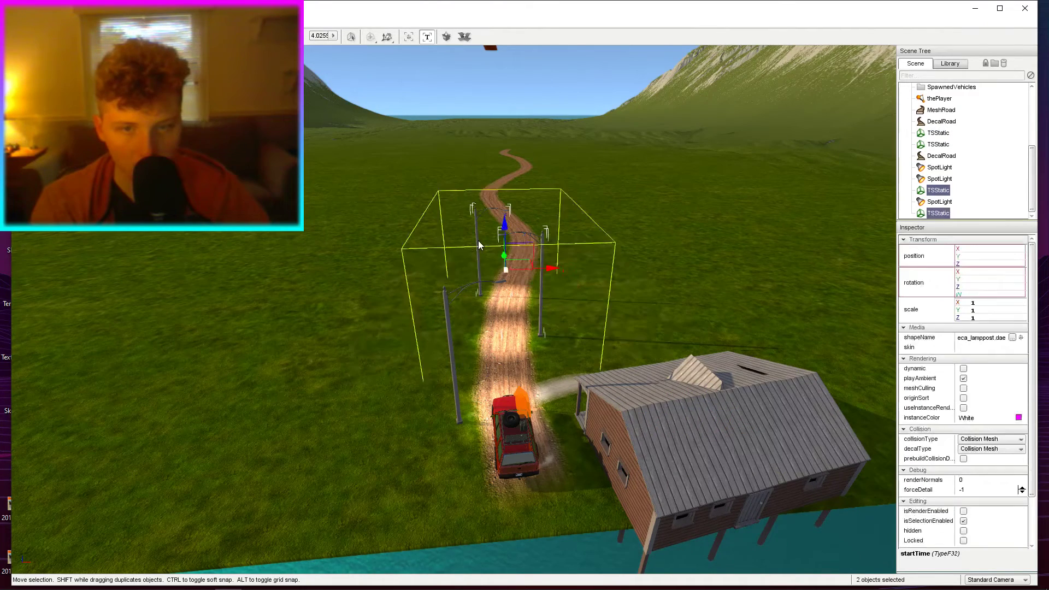
shift+click(449, 305)
ctrl+click(940, 167)
ctrl+click(940, 179)
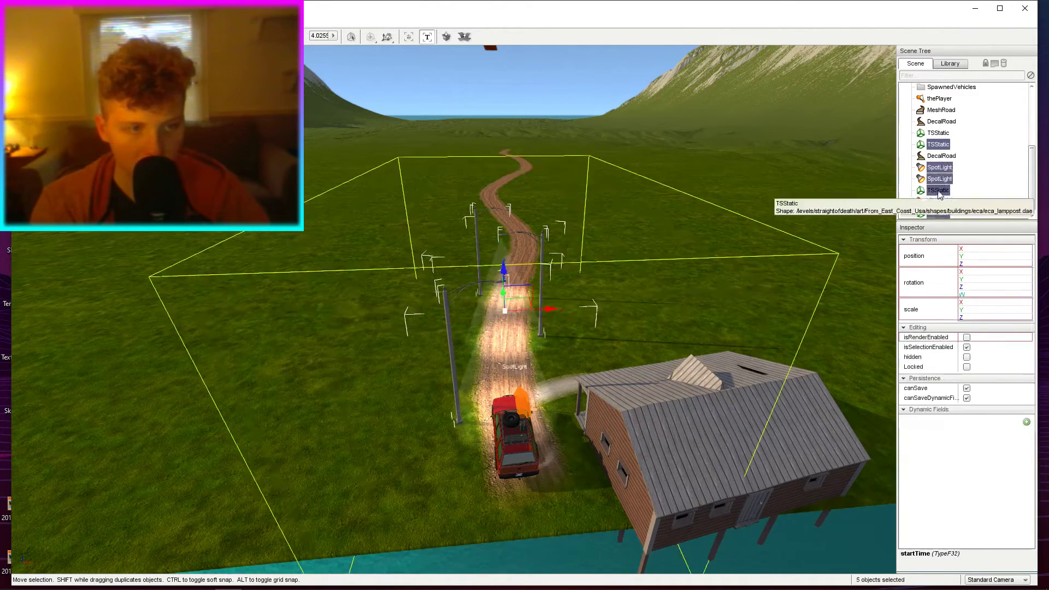
ctrl+click(940, 202)
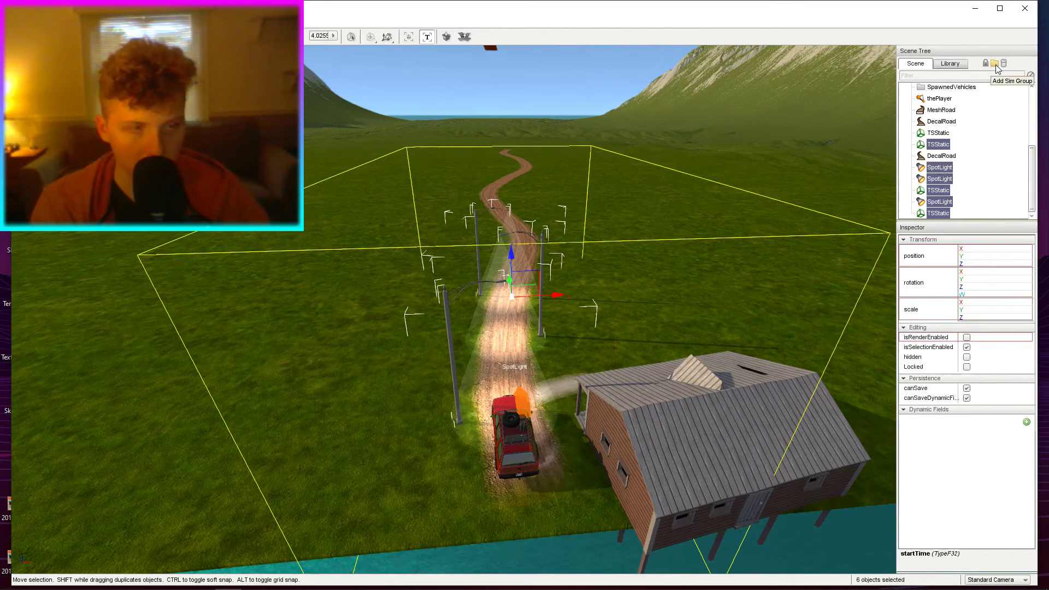
Try adding a Sim Group for the lamp posts and spot lights, and delete that group.
scroll(972, 114, up, 4)
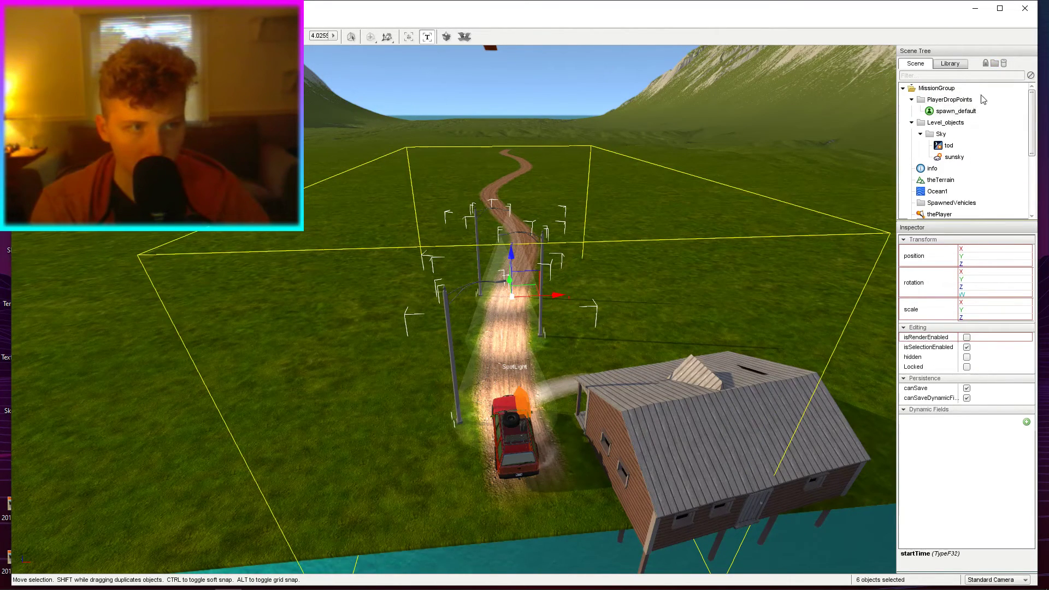
scroll(983, 110, down, 4)
click(994, 64)
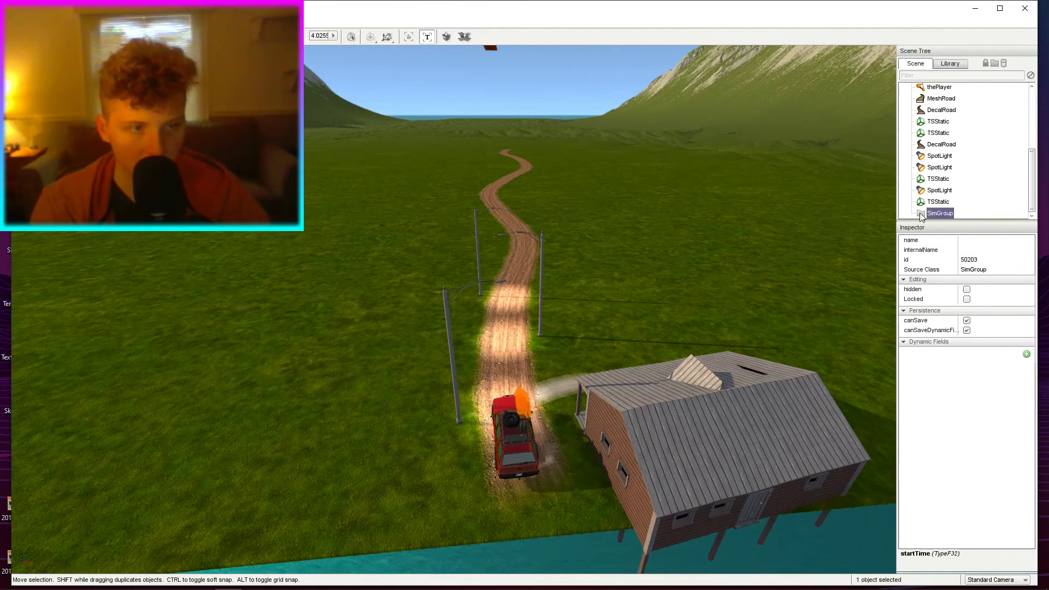
click(620, 267)
click(543, 275)
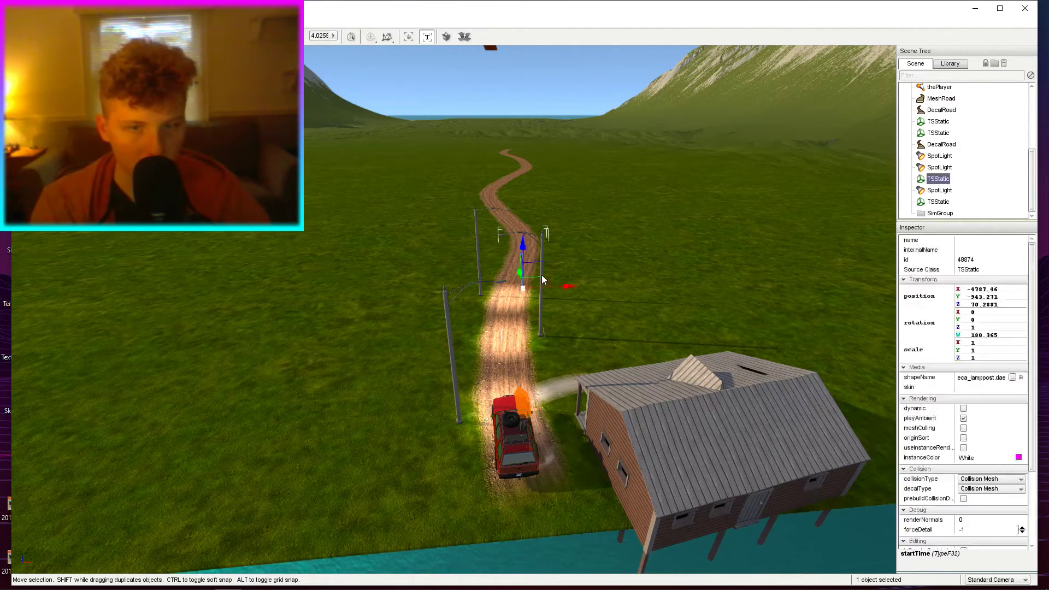
click(877, 232)
click(936, 215)
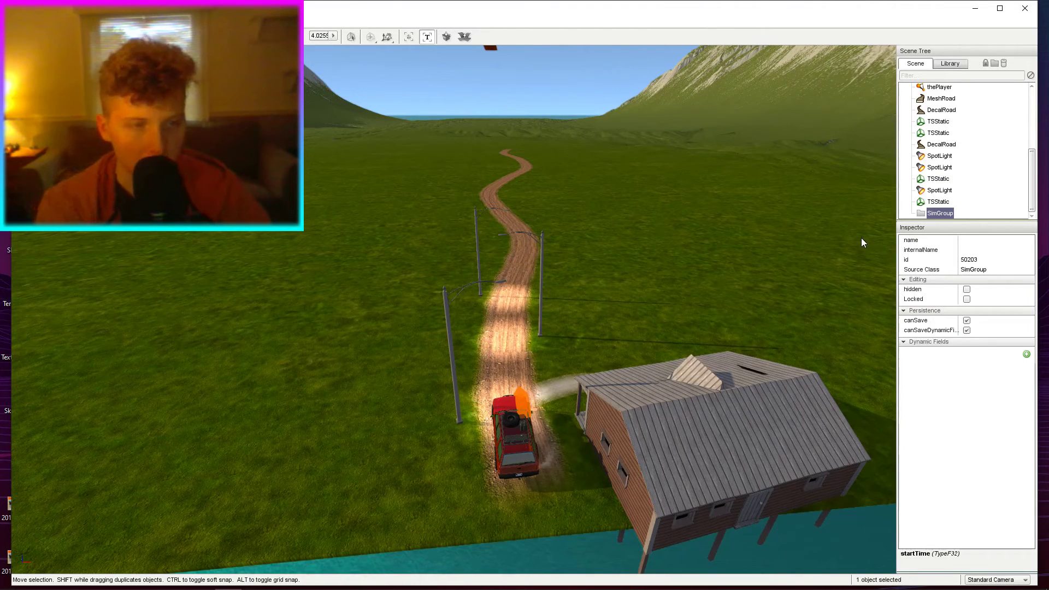
key(Delete)
Reselect the three lamp posts and three spot lights together, leaving out the house and roads.
click(939, 215)
shift+click(941, 201)
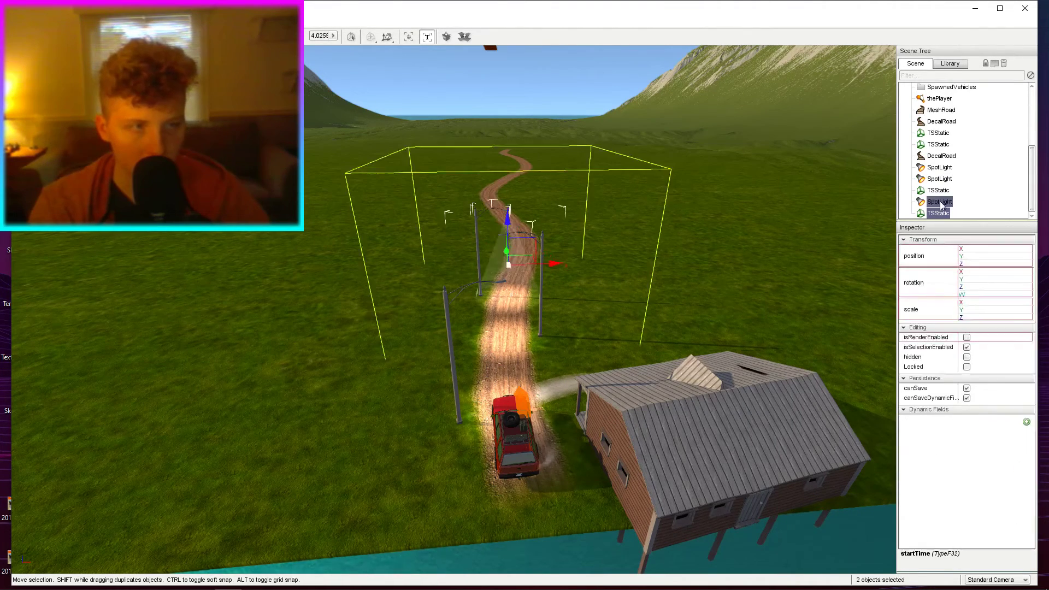
shift+click(938, 190)
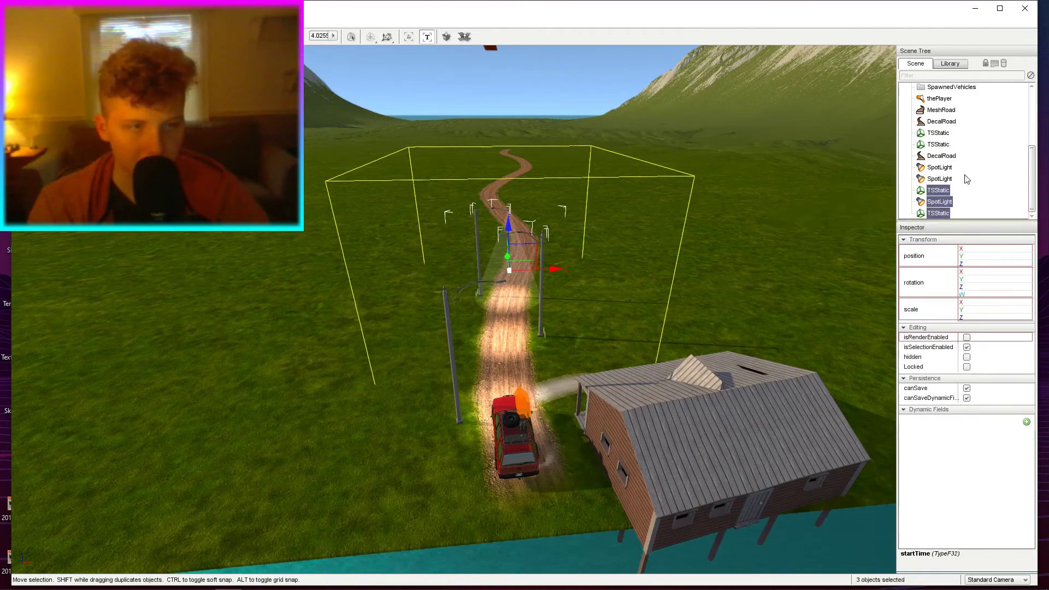
shift+click(938, 144)
shift+click(940, 178)
shift+click(939, 168)
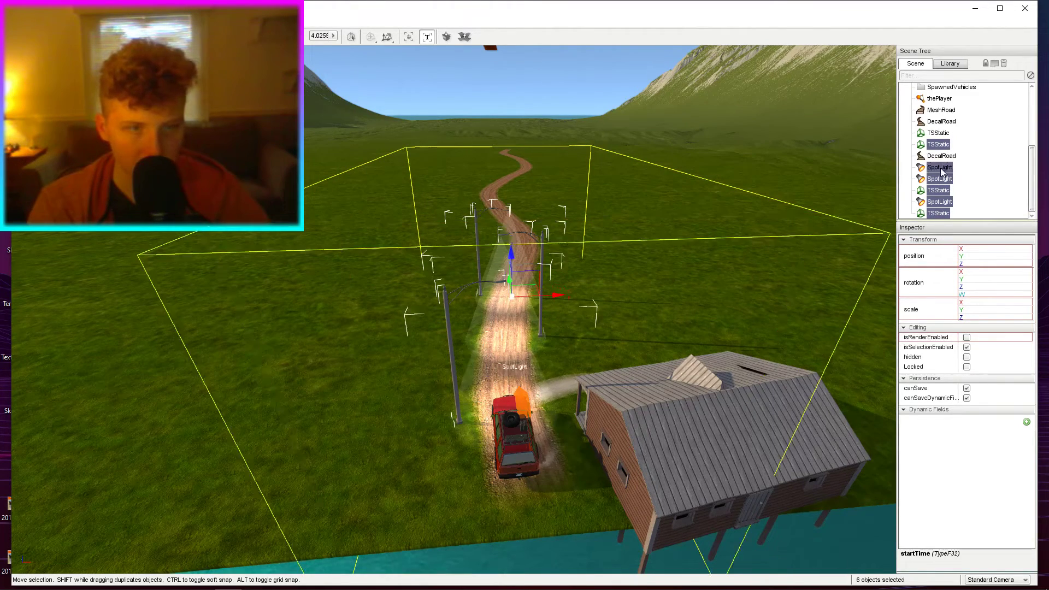
shift+click(940, 134)
ctrl+click(940, 135)
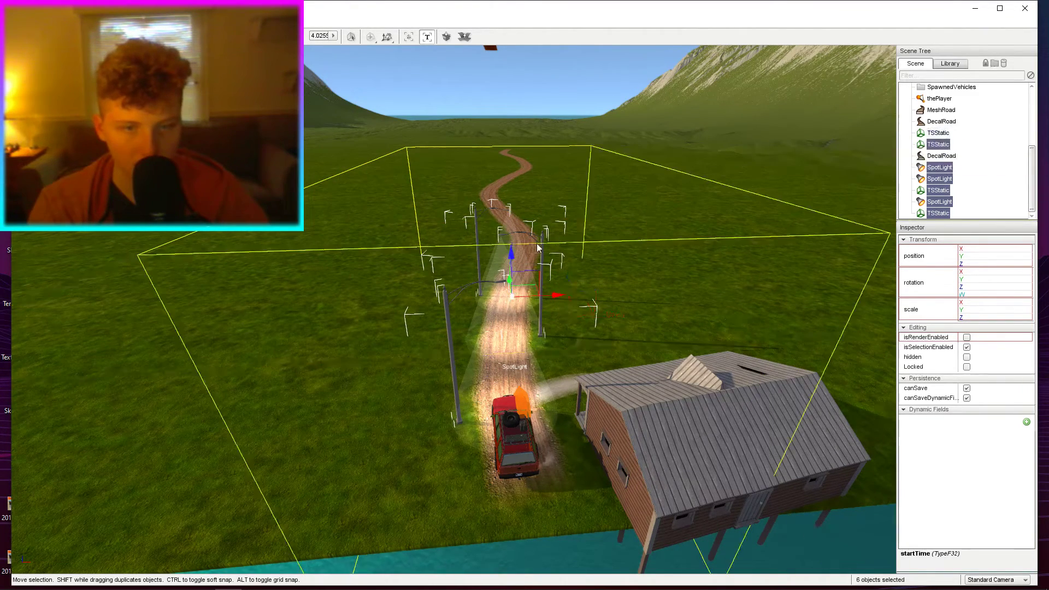
Lower the selected lamp posts and spot lights slightly, bringing the posts to about Z 69.77.
drag(529, 288, 549, 239)
key(ctrl+z)
key(w)
right_drag(550, 238, 403, 287)
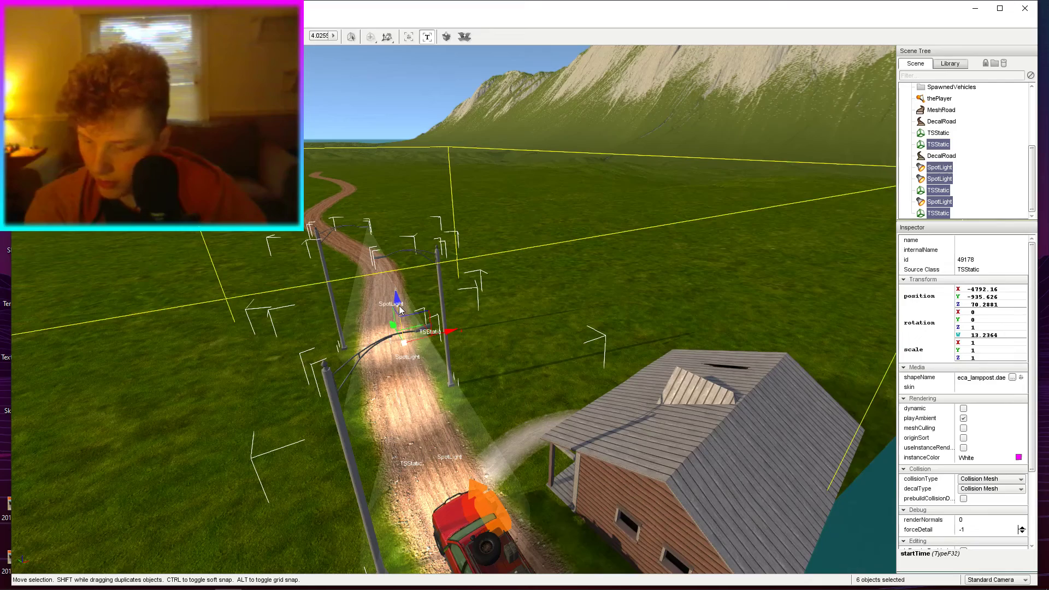
key(s)
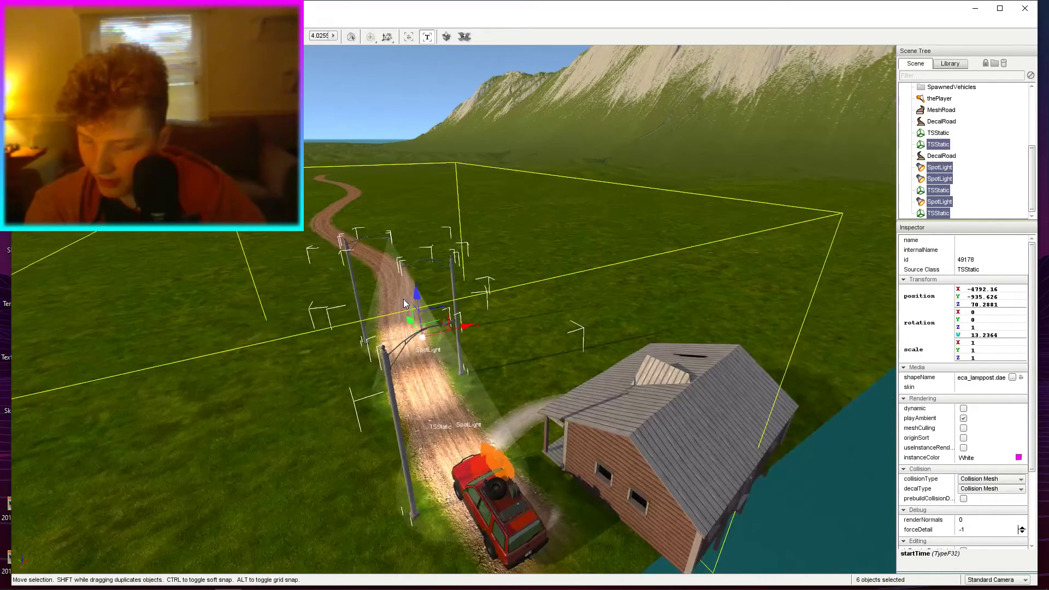
key(w)
key(s)
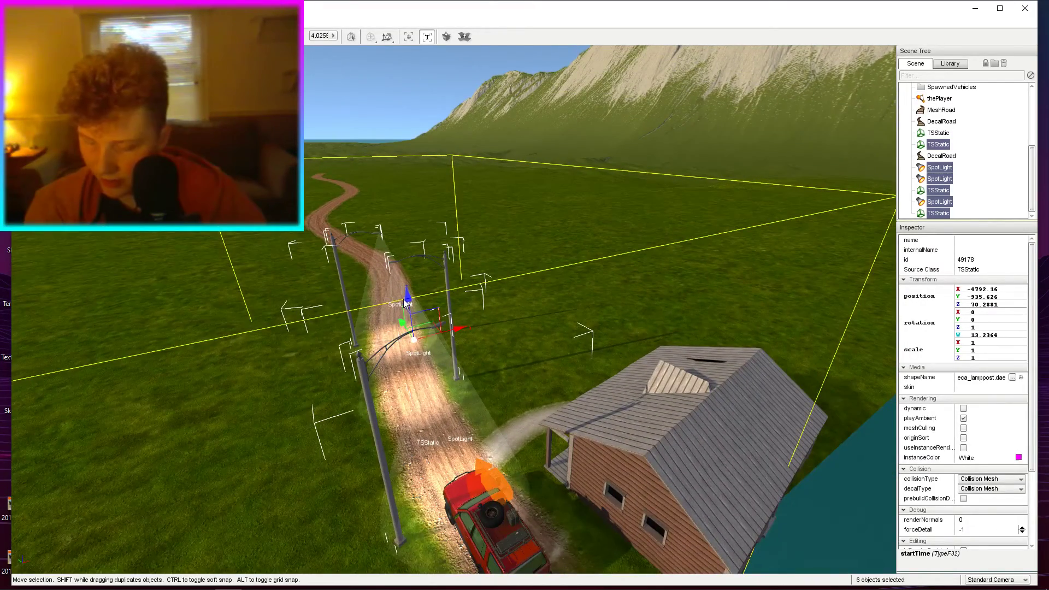
drag(402, 297, 412, 334)
key(s)
right_drag(411, 334, 628, 234)
key(w)
key(s)
key(s)
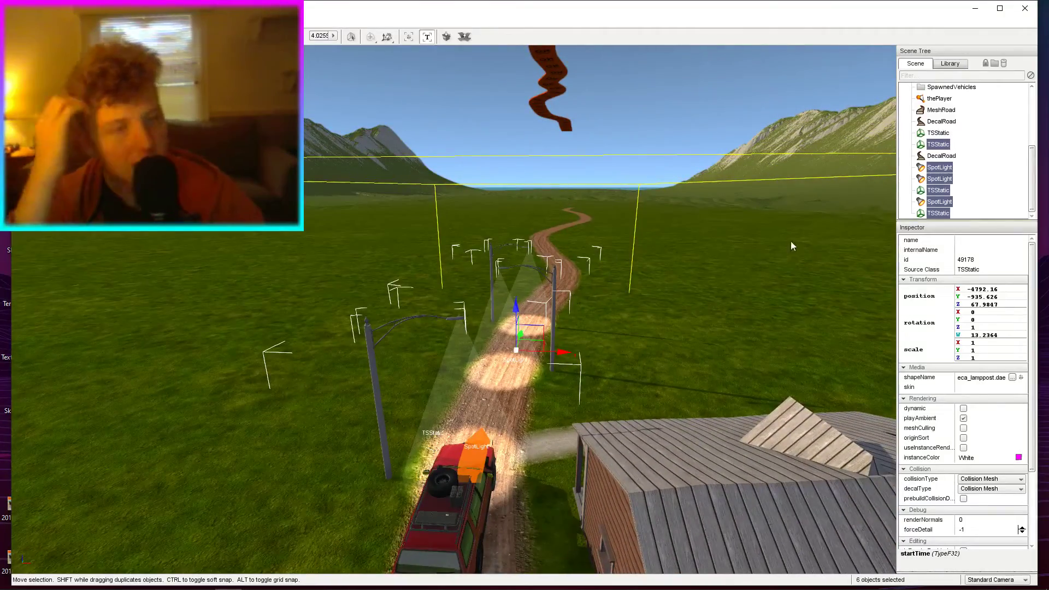
right_drag(717, 220, 689, 242)
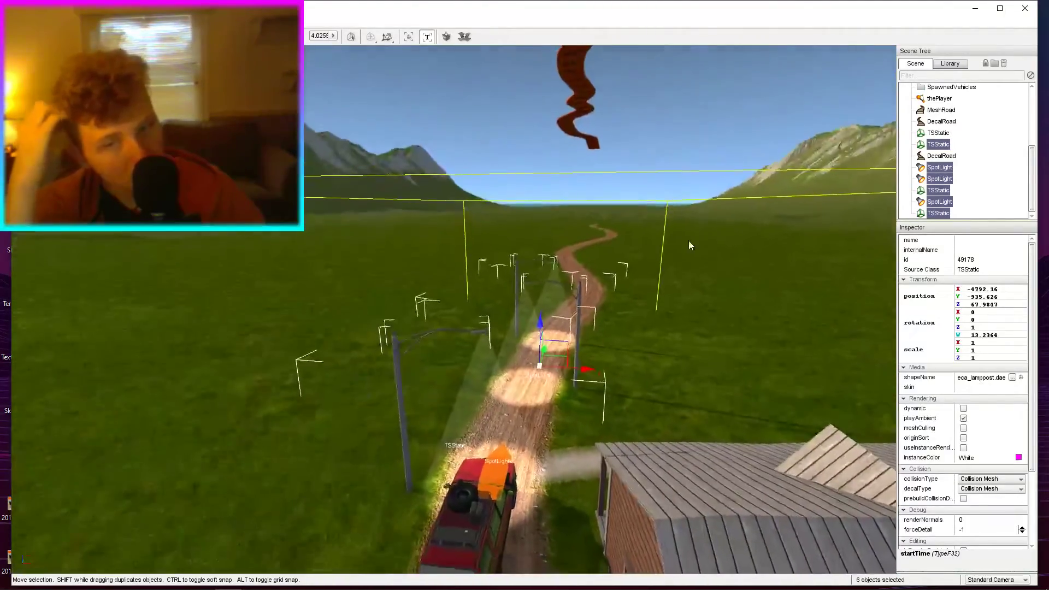
drag(536, 330, 569, 300)
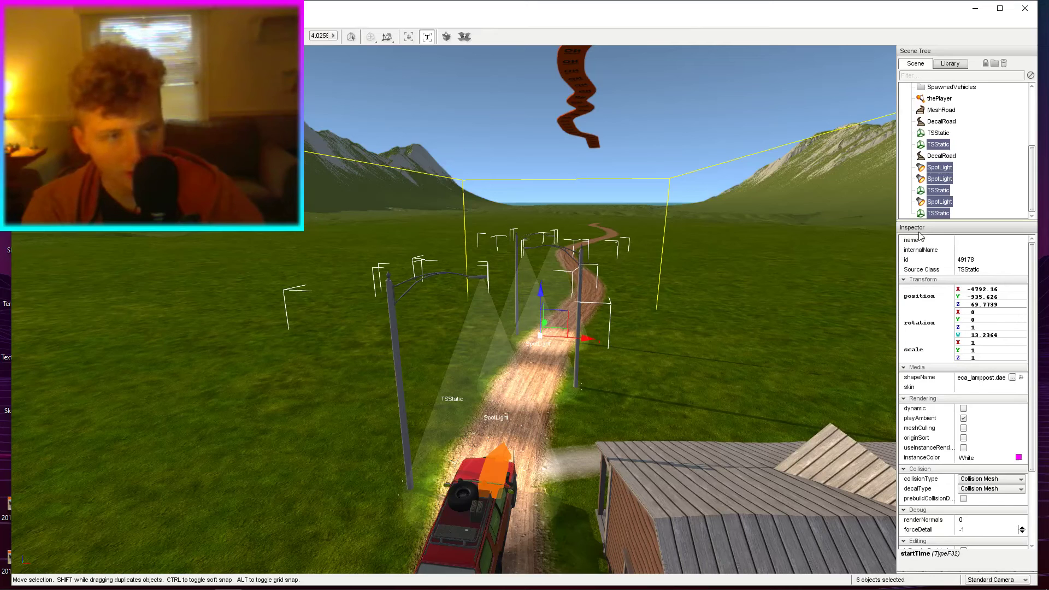
Select only the three spot lights and raise them toward the lamp heads, to about Z 79.6, then deselect them.
click(938, 213)
click(945, 181)
ctrl+click(941, 201)
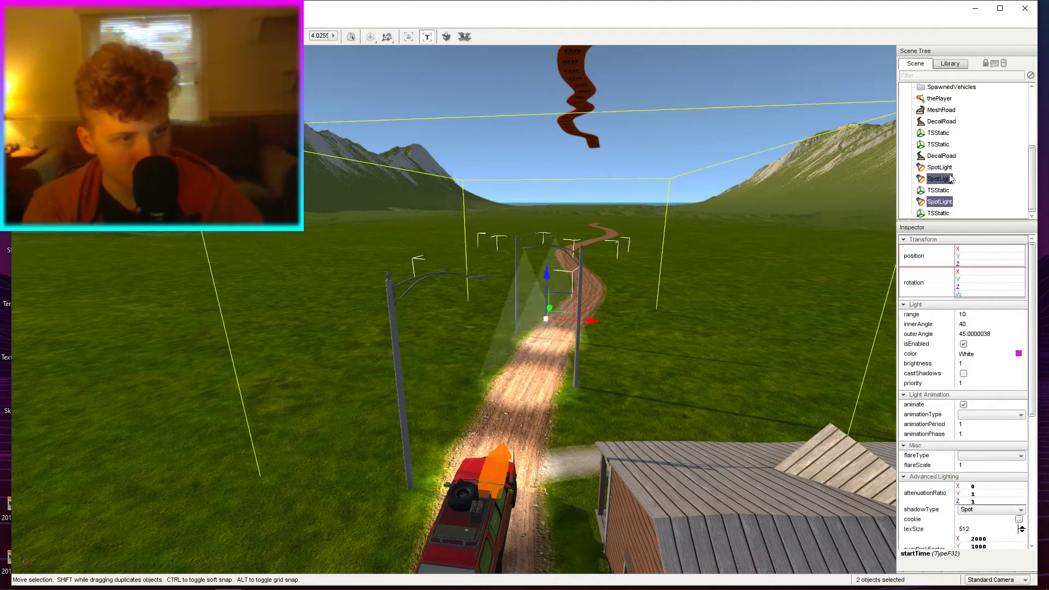
ctrl+click(944, 171)
scroll(944, 176, up, 3)
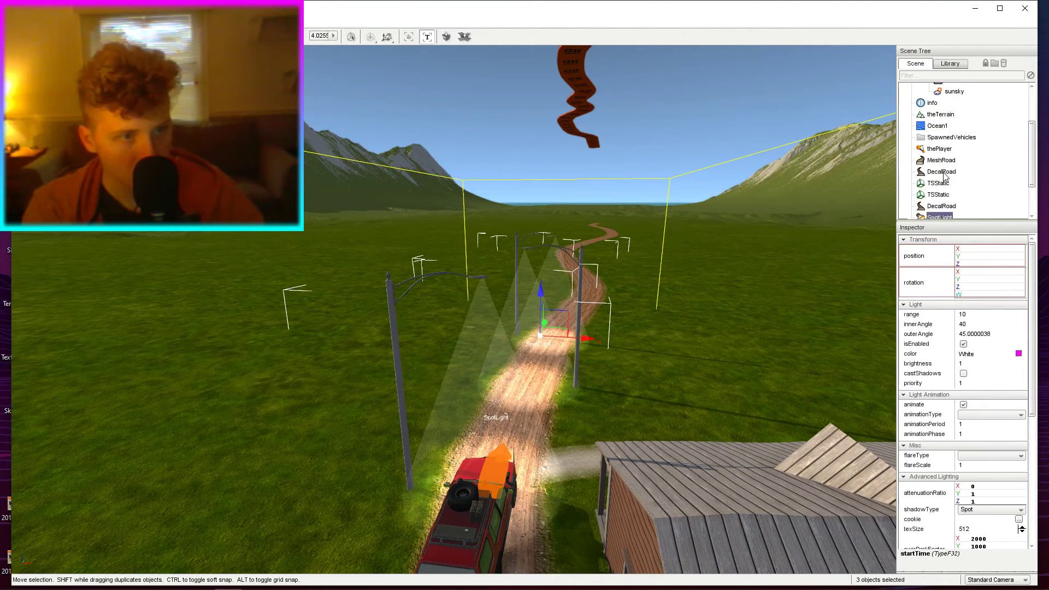
key(s)
drag(539, 286, 538, 262)
key(4)
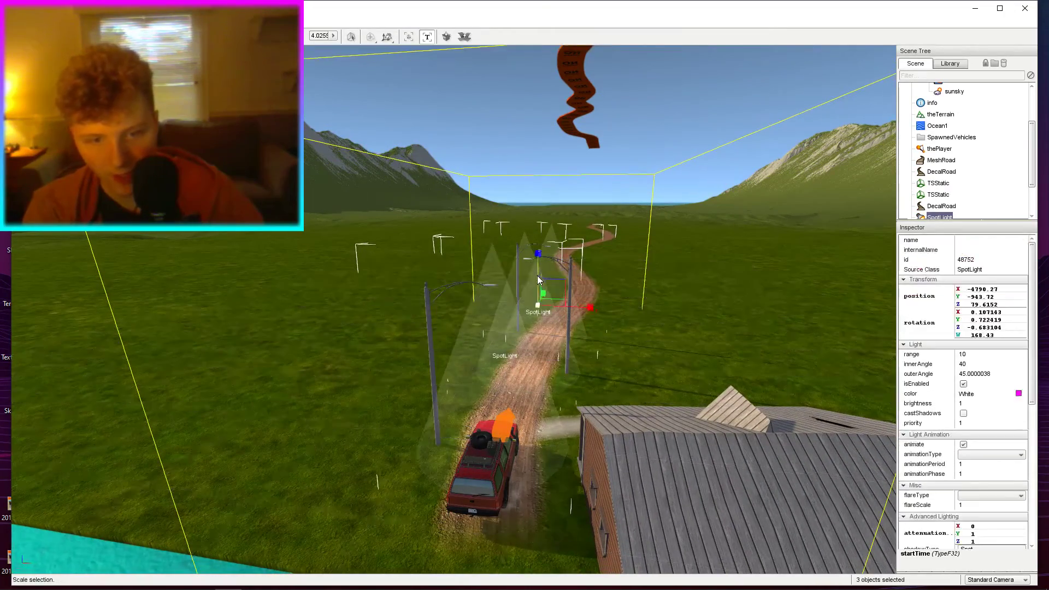
click(553, 295)
Examine the lamp heads from road level and inspect the individual lamp posts' properties.
key(w)
right_drag(553, 295, 478, 273)
key(s)
key(w)
key(s)
key(w)
key(s)
right_drag(574, 175, 524, 208)
click(520, 176)
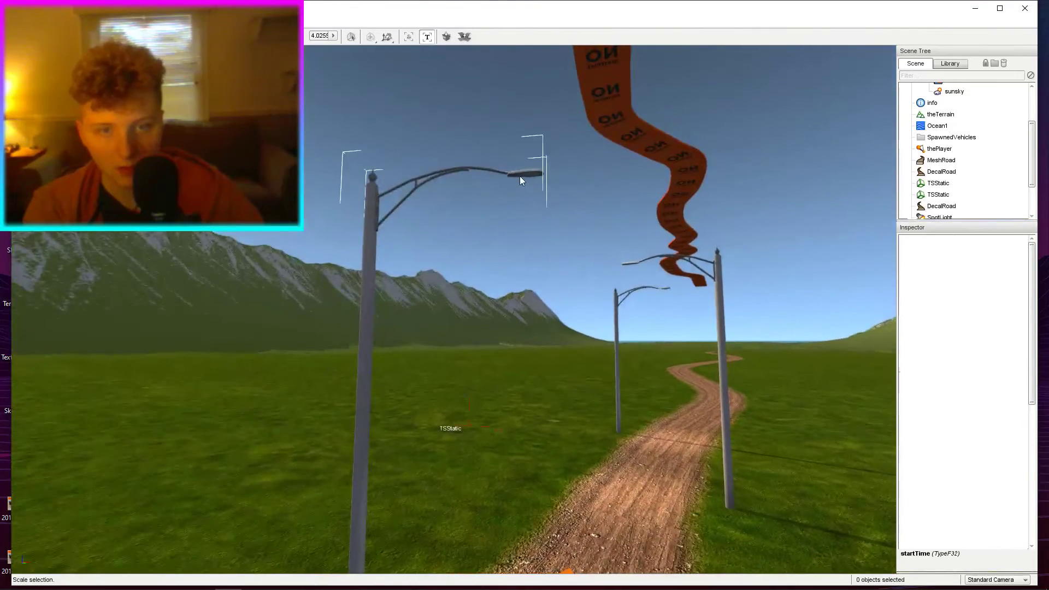
click(727, 409)
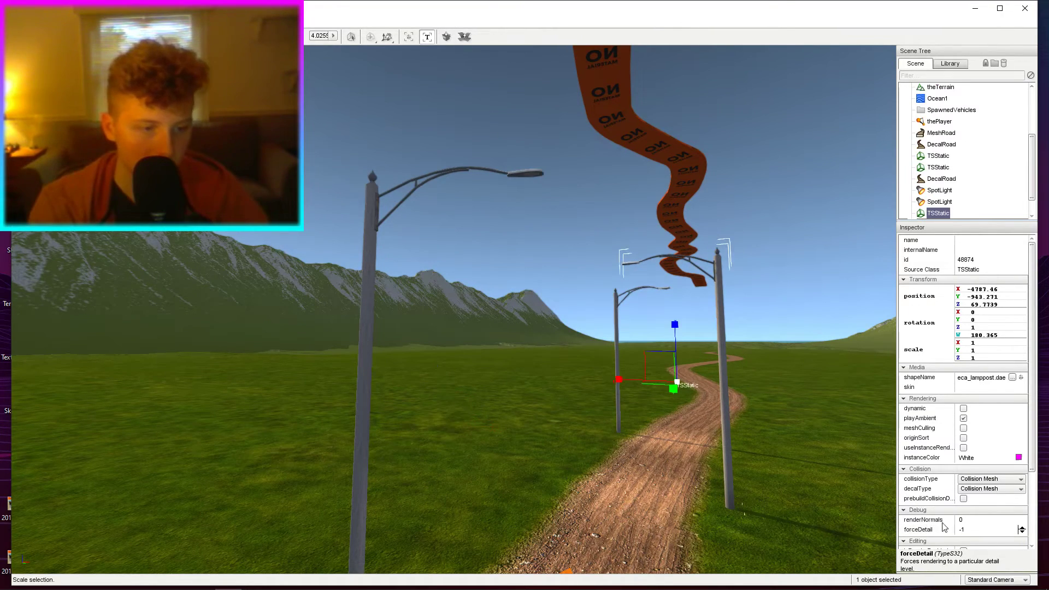
click(616, 356)
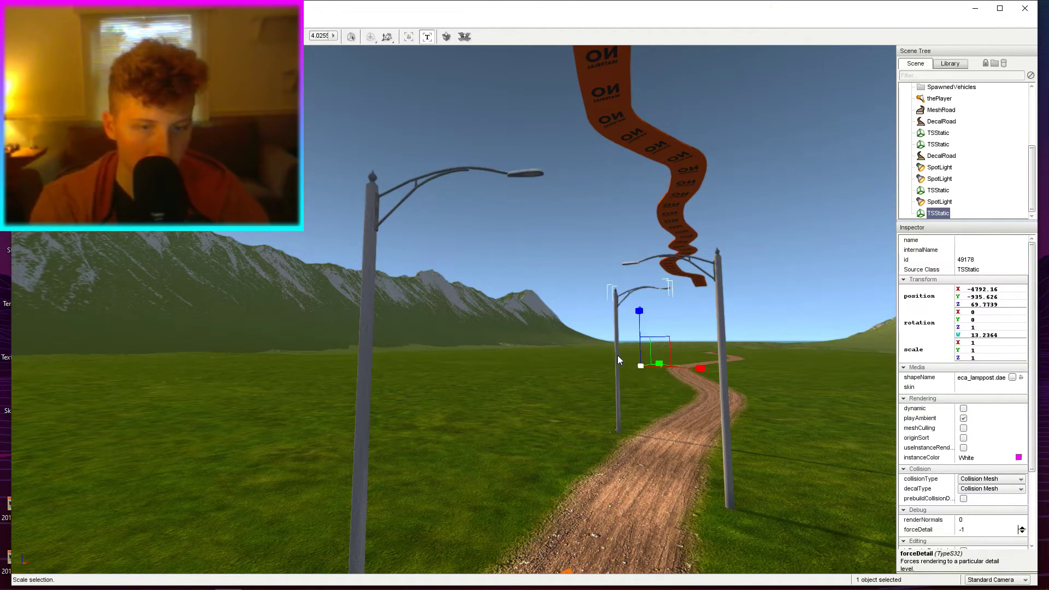
click(672, 475)
Leave the world editor, set the environment's time of day to night and check the spot lights along the dark road.
key(F11)
key(Escape)
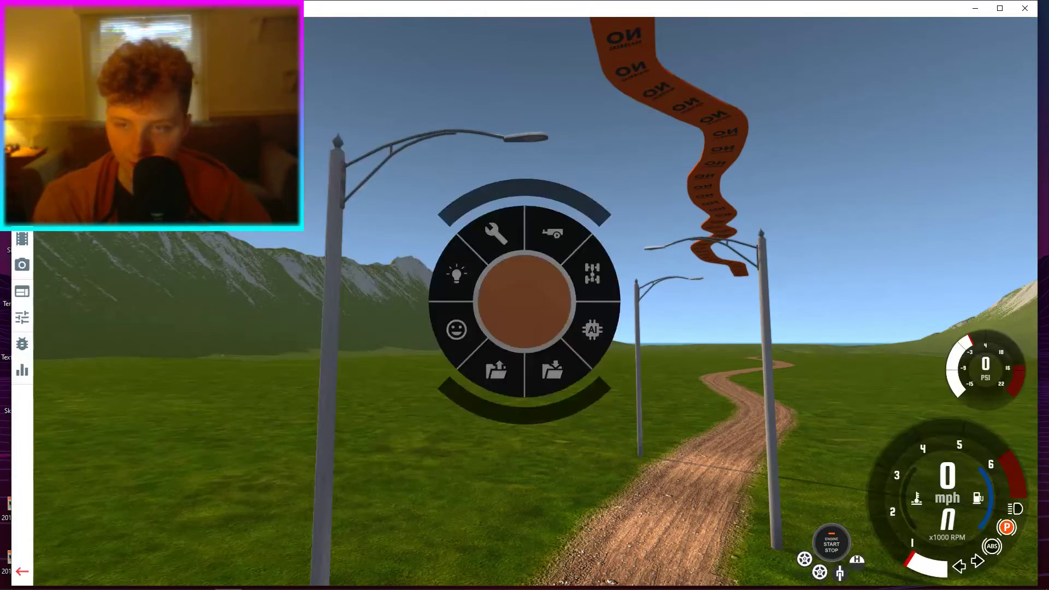
click(22, 212)
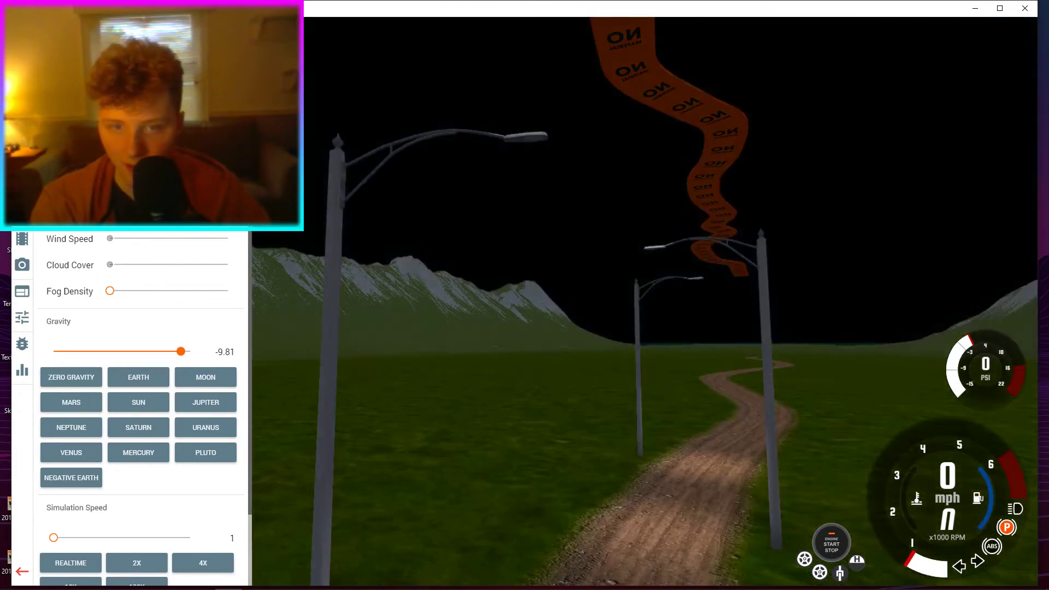
key(Escape)
key(shift+c)
key(w)
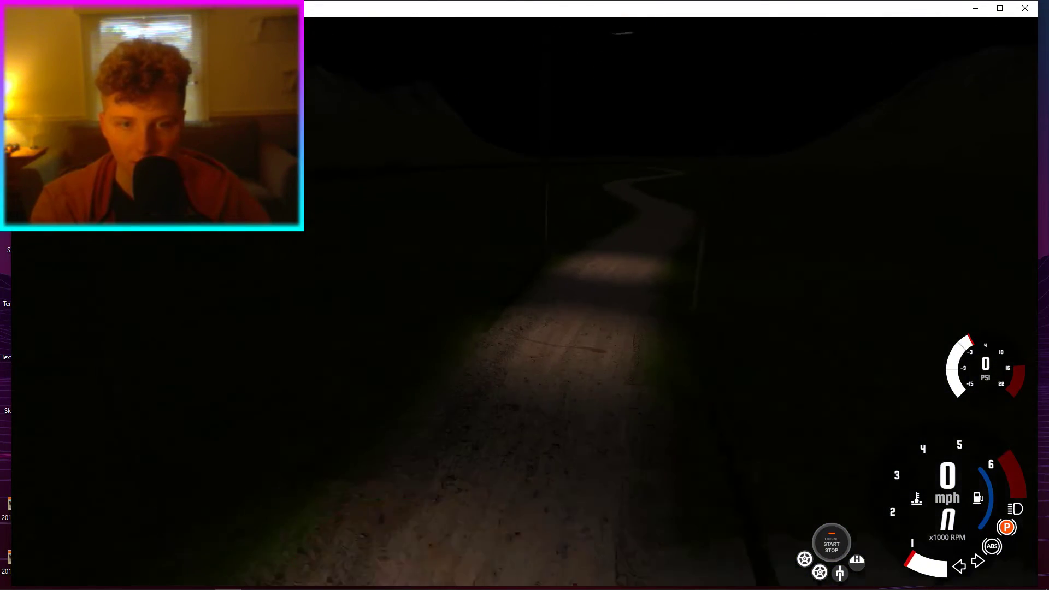
key(s)
right_drag(541, 301, 521, 279)
key(s)
Set the environment's time of day back to daylight and return to the world editor with the Game Camera.
key(Escape)
key(Escape)
key(s)
key(Escape)
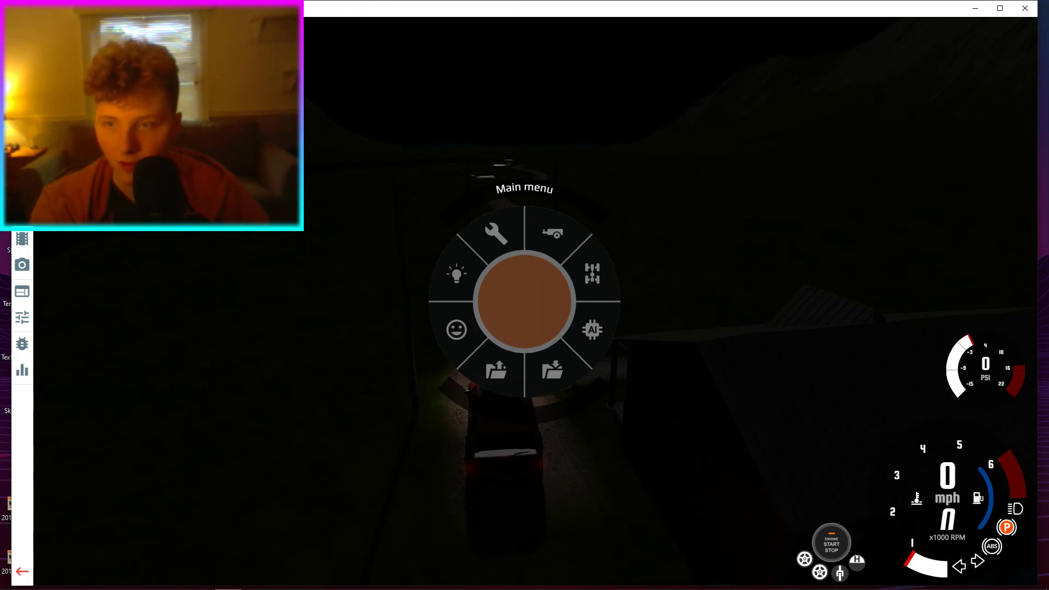
click(22, 212)
drag(139, 183, 104, 123)
key(Escape)
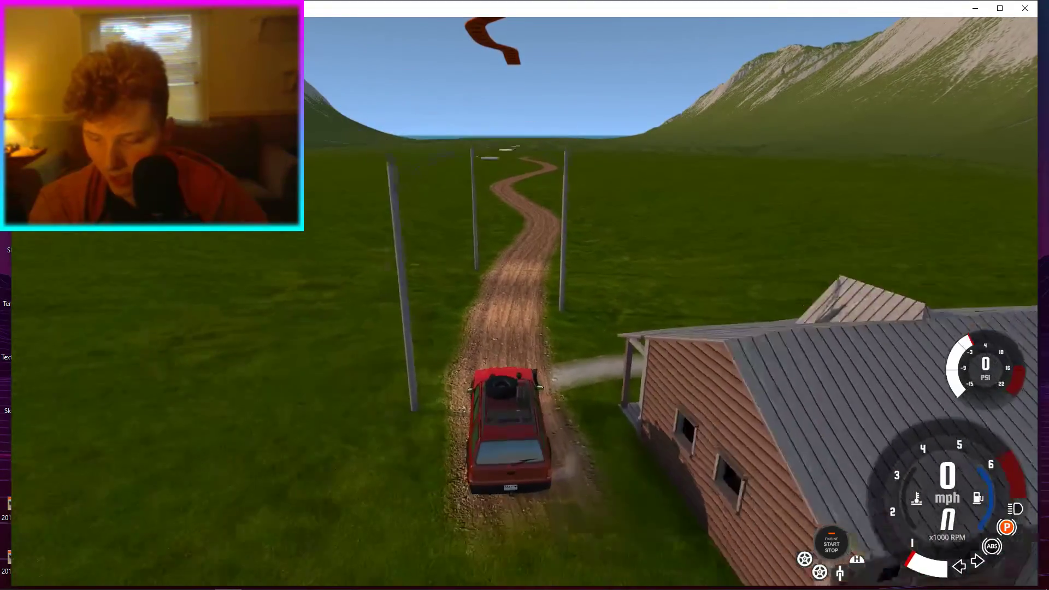
key(F11)
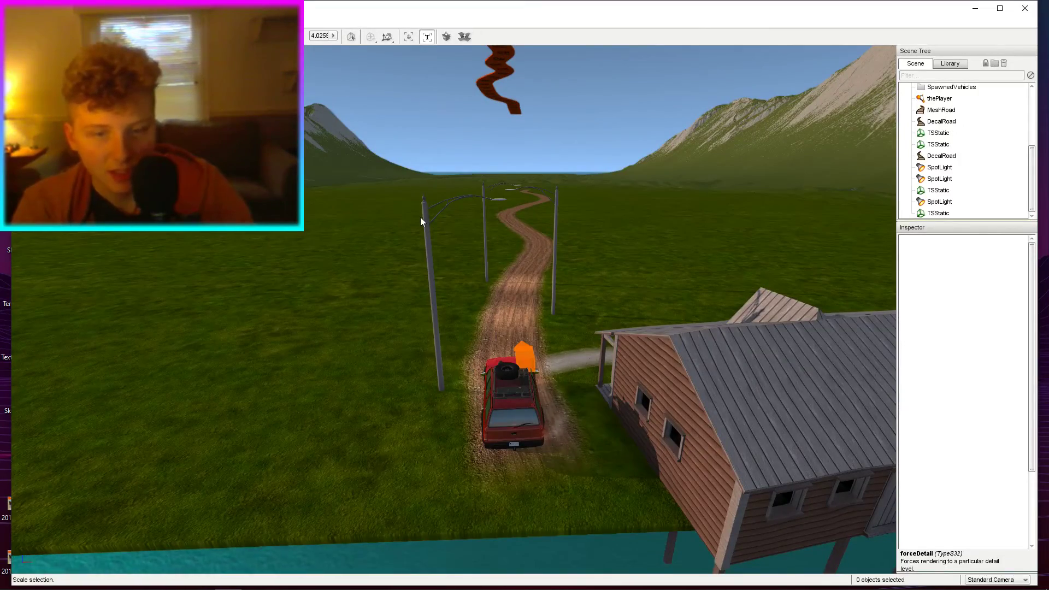
key(alt+c)
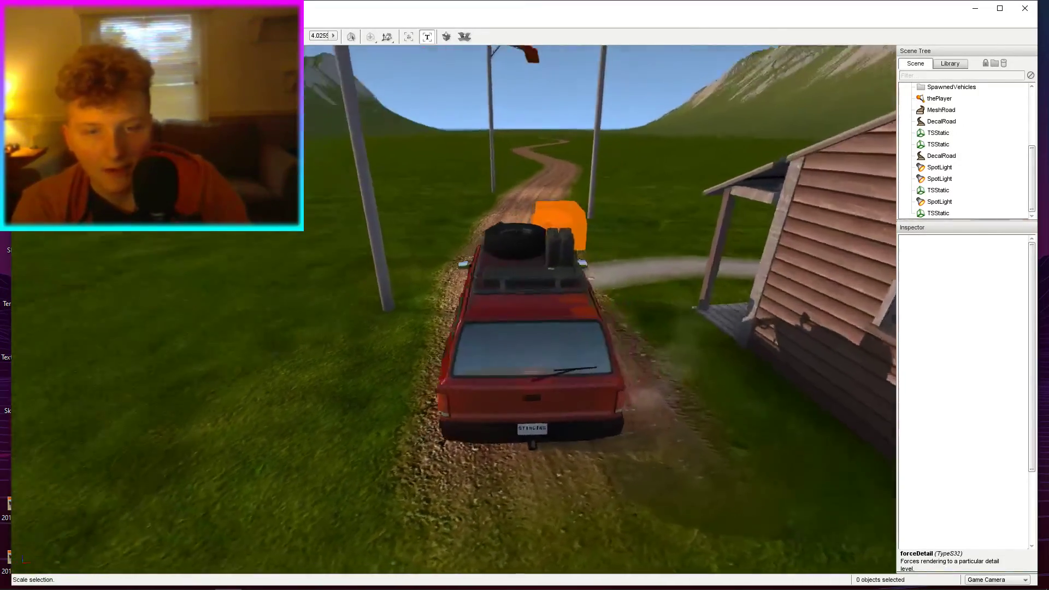
Change from the Game Camera to the Standard Camera and examine the lamp posts, house and full winding dirt road from above.
key(shift+c)
key(w)
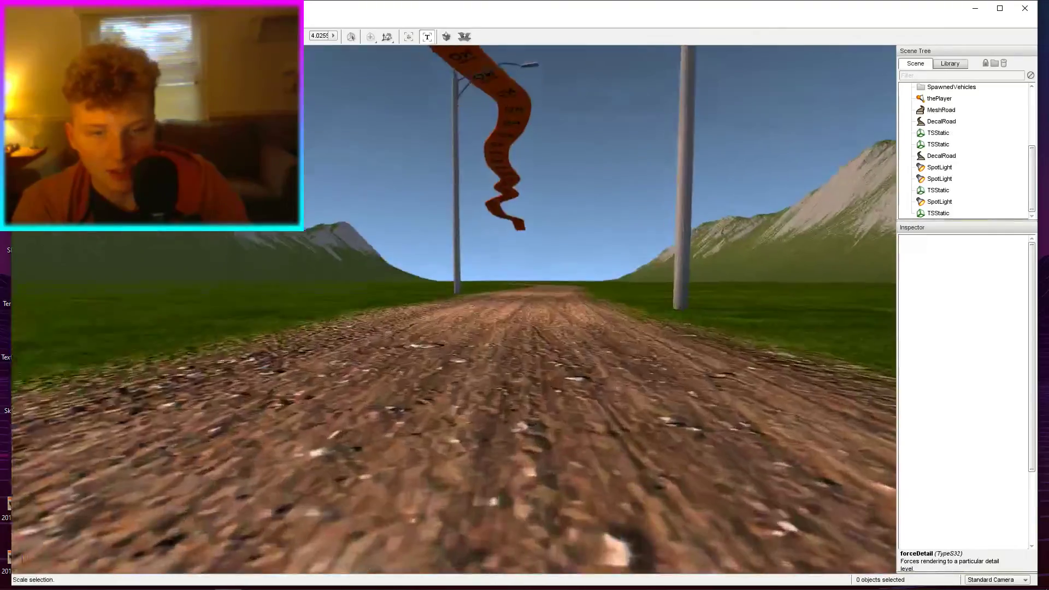
key(w)
key(s)
right_drag(525, 310, 516, 339)
key(w)
key(s)
right_drag(423, 271, 492, 279)
key(a)
key(a)
right_drag(428, 280, 497, 298)
key(a)
key(s)
key(w)
right_drag(382, 289, 429, 281)
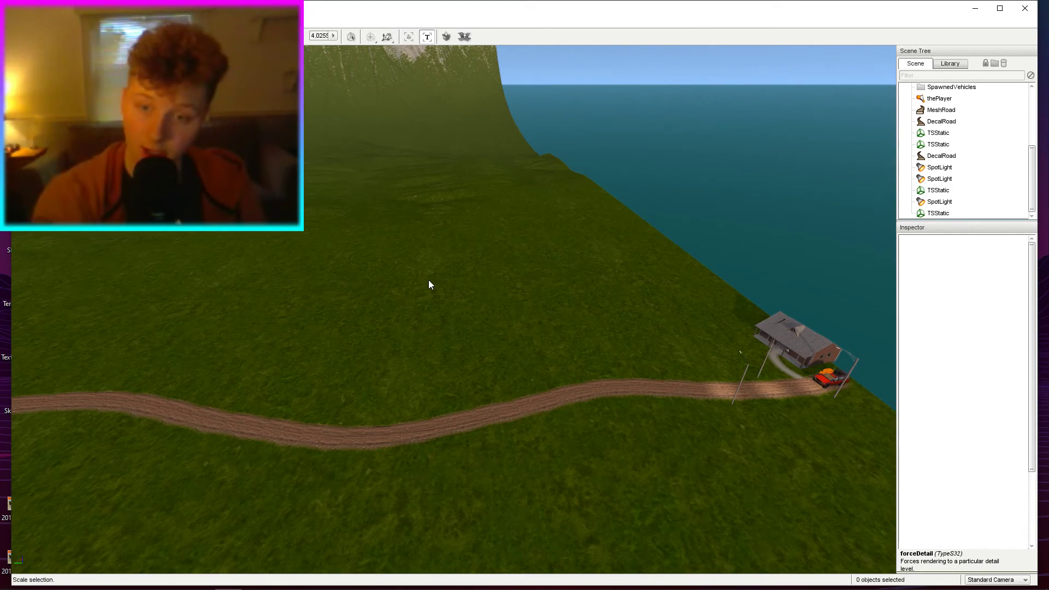
right_drag(428, 279, 437, 287)
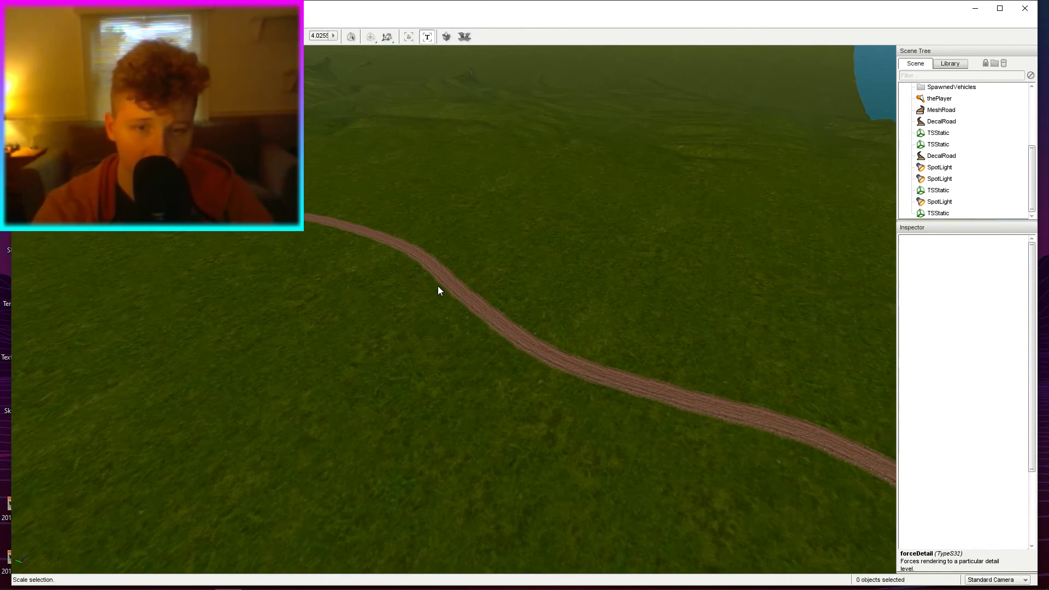
right_drag(438, 286, 441, 281)
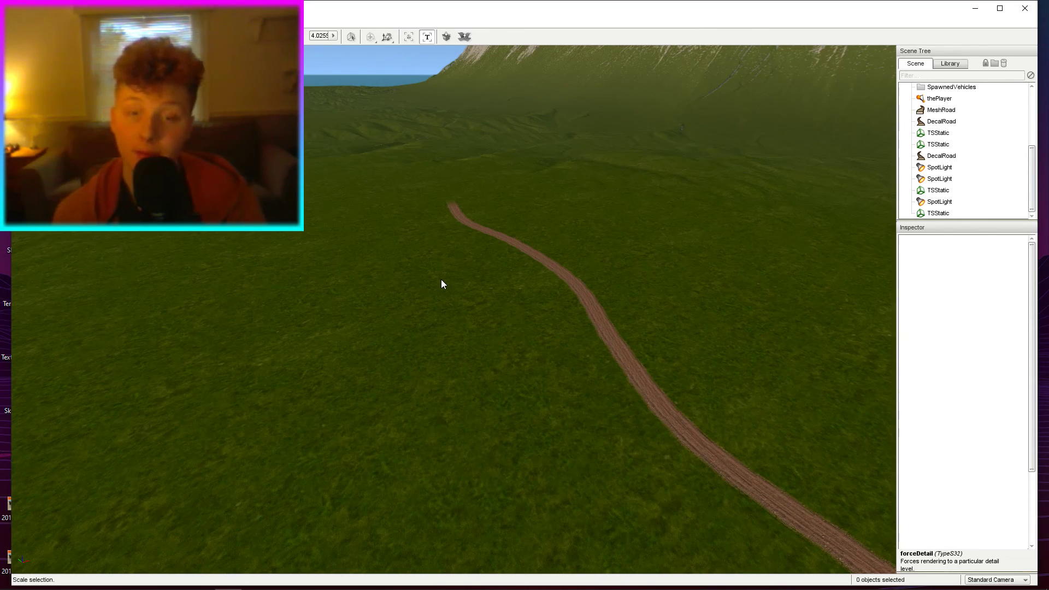
Look over the house end of the dirt road once more and switch to the OBS window.
mouse_move(267, 589)
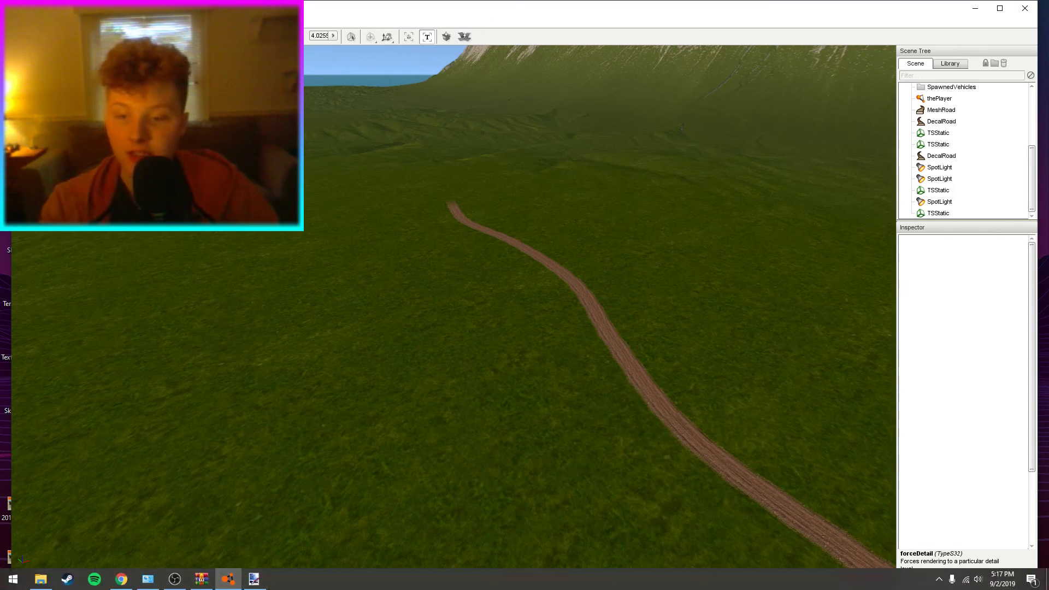
mouse_move(175, 583)
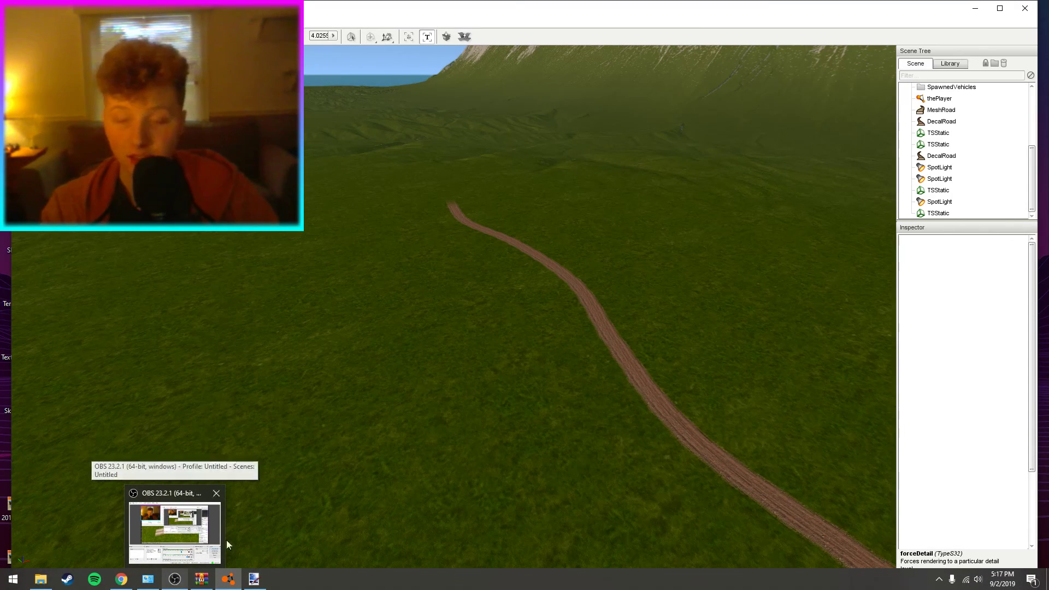
right_drag(274, 528, 338, 541)
mouse_move(219, 589)
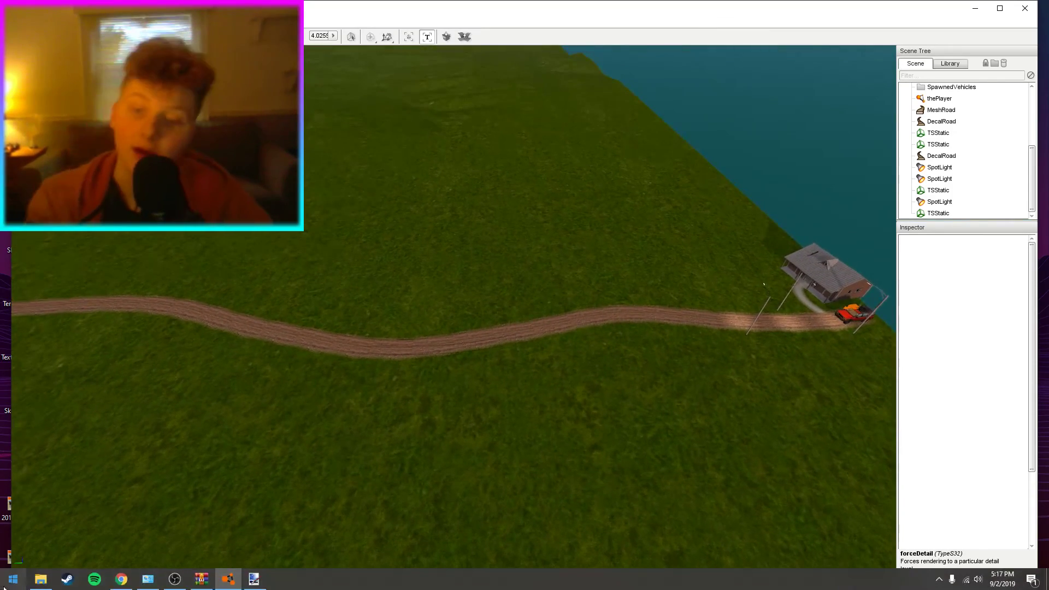
click(175, 579)
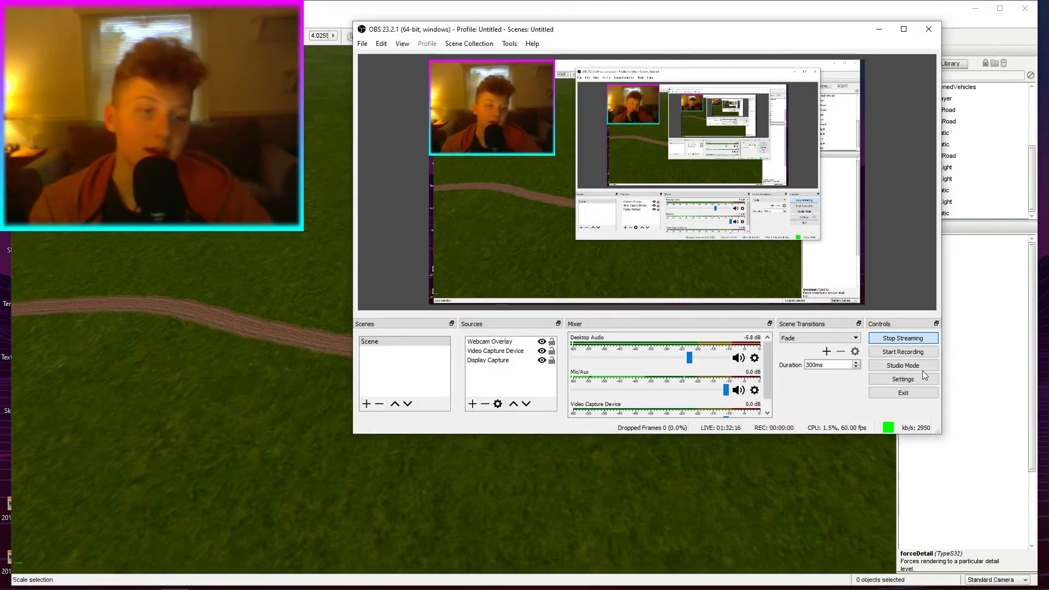